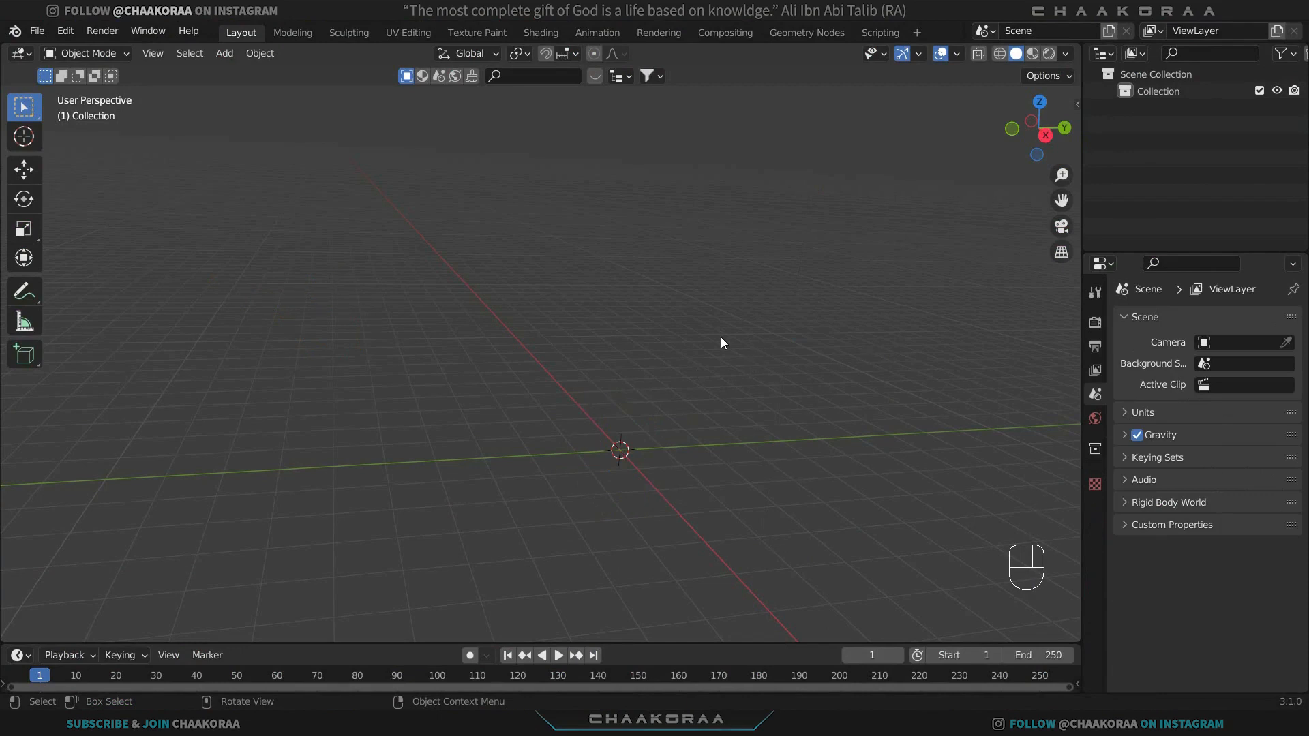
Add the image "6 Best Printable Sleigh Template.png" to the scene as a reference image.
key(shift+a)
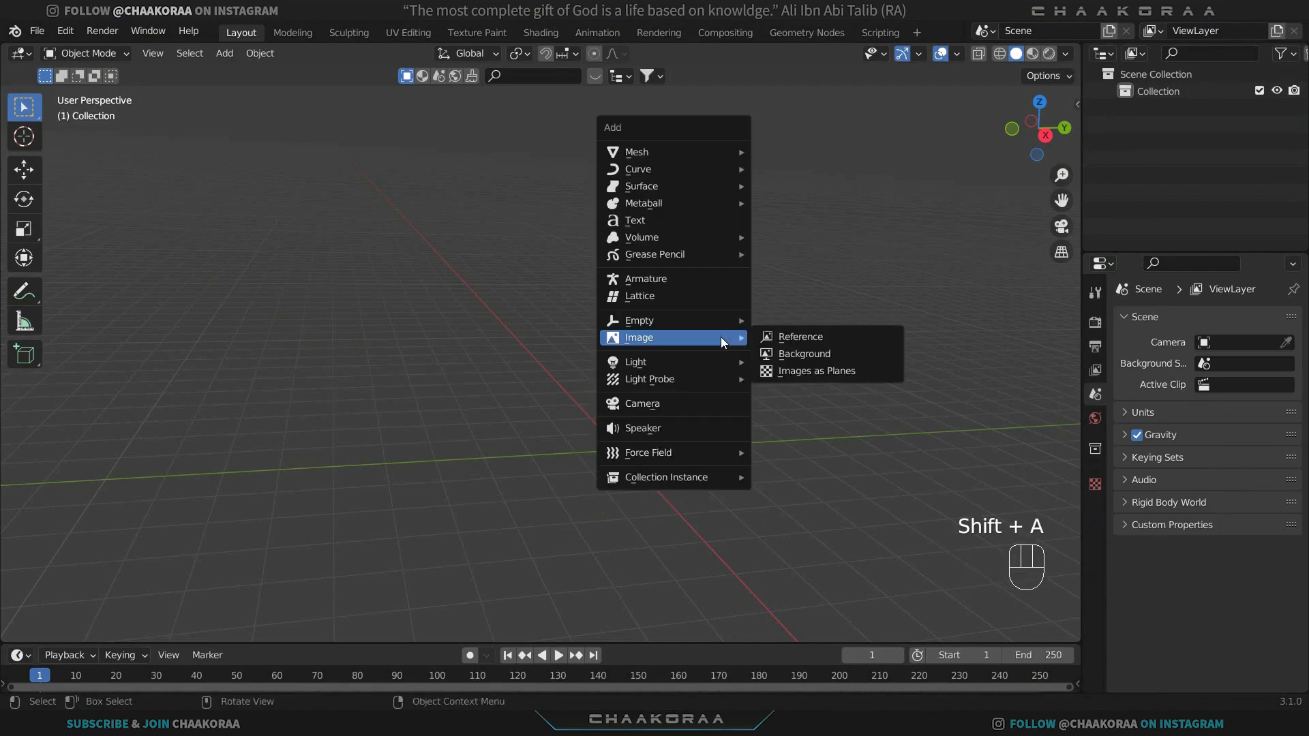
mouse_move(673, 337)
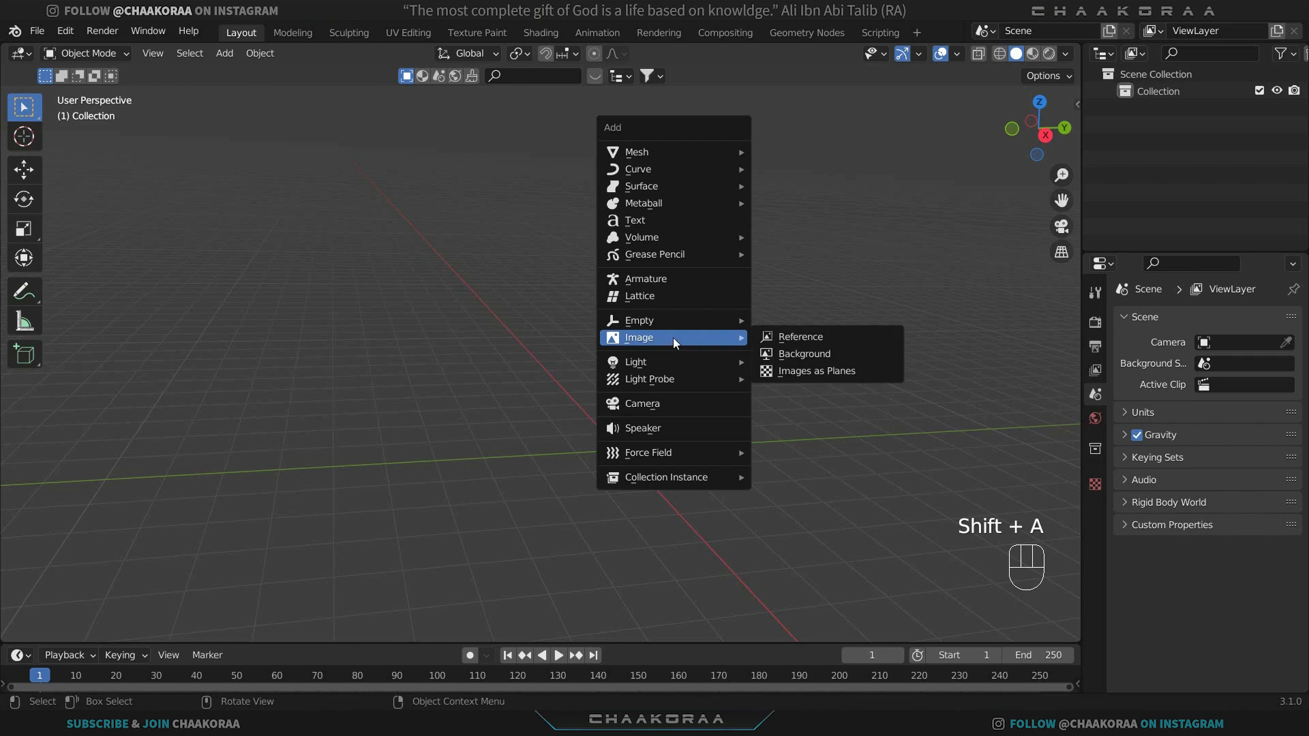
click(817, 337)
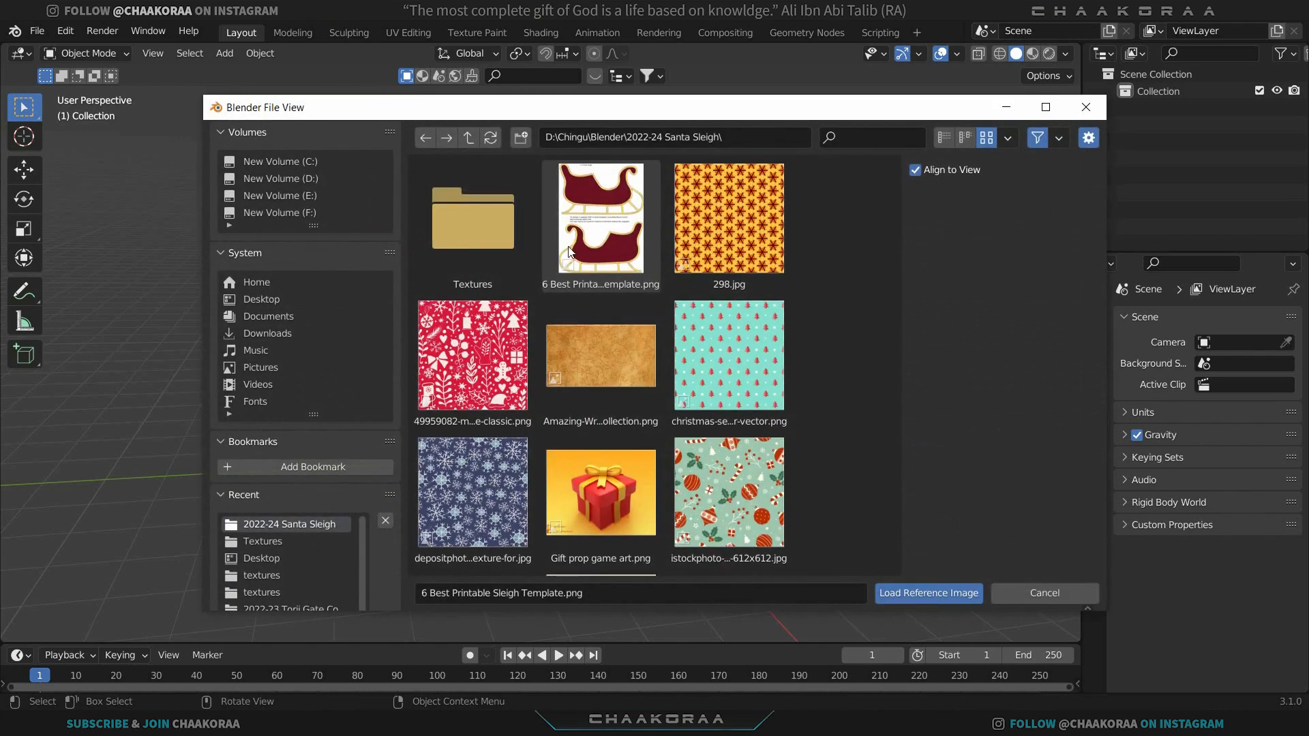
click(596, 227)
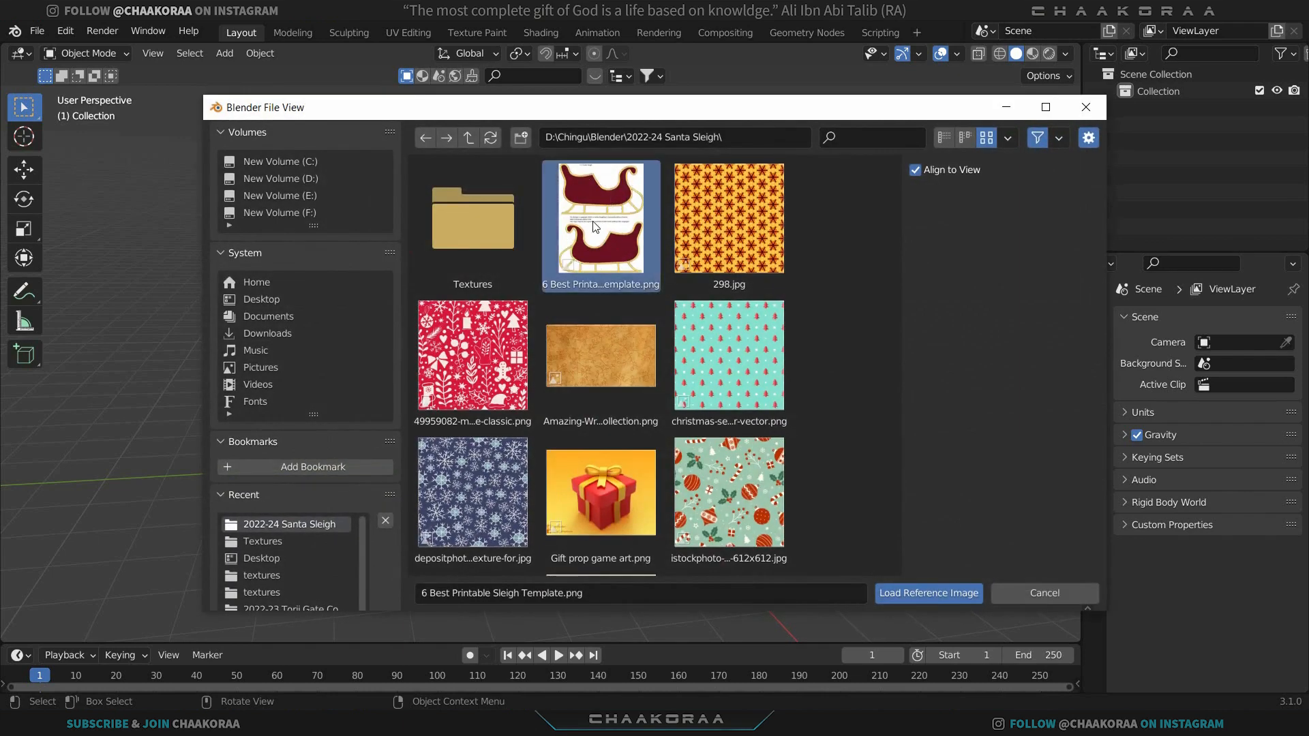
double_click(595, 227)
middle_drag(694, 315, 587, 348)
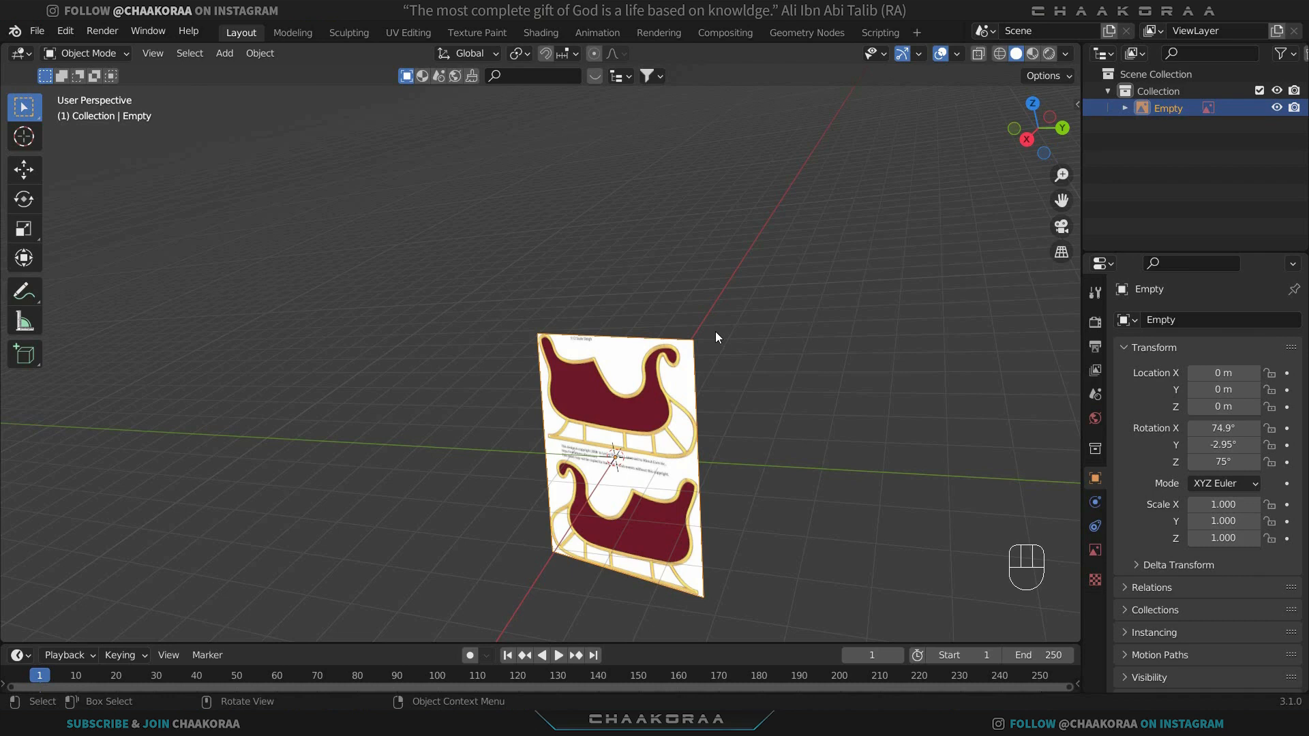
Clear the location and rotation of the sleigh reference image.
key(alt)
key(alt+g)
key(alt+r)
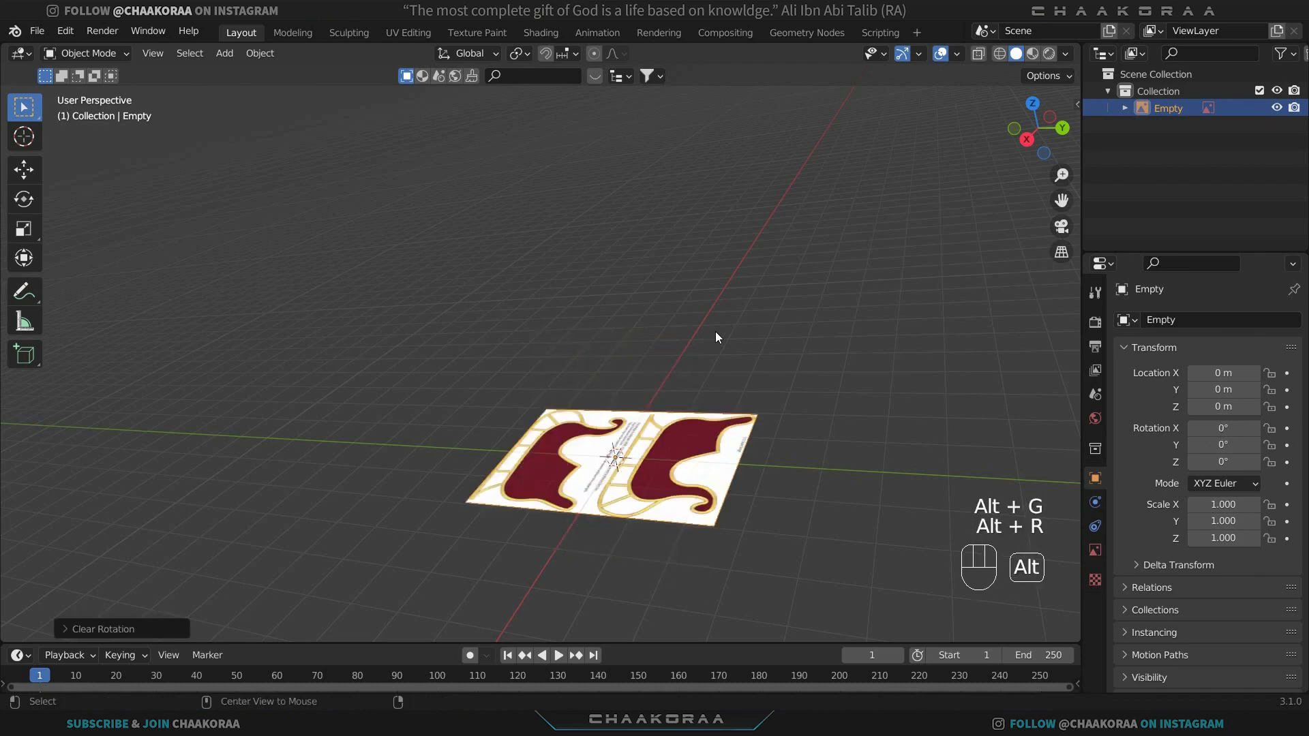
Rotate the reference image 90 degrees about the X axis so it stands upright.
mouse_move(708, 367)
middle_down()
mouse_move(743, 362)
mouse_move(731, 366)
middle_up()
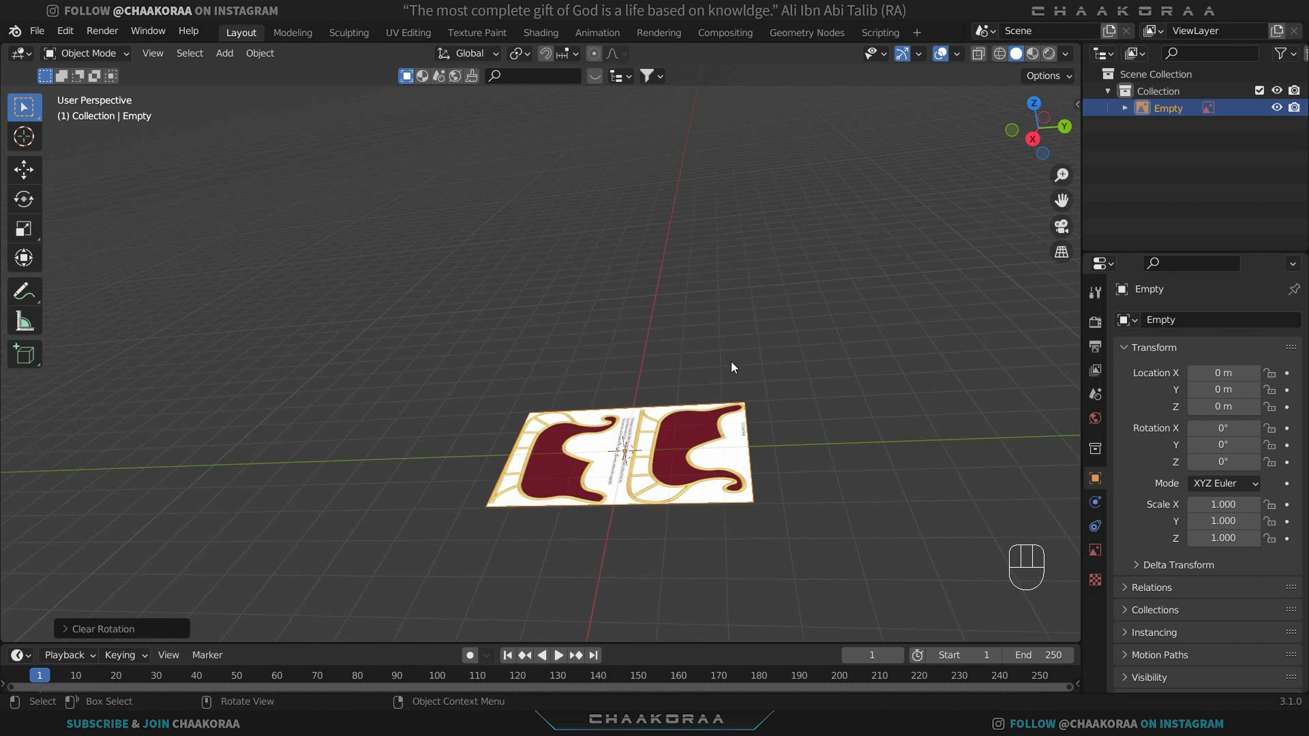
key(r)
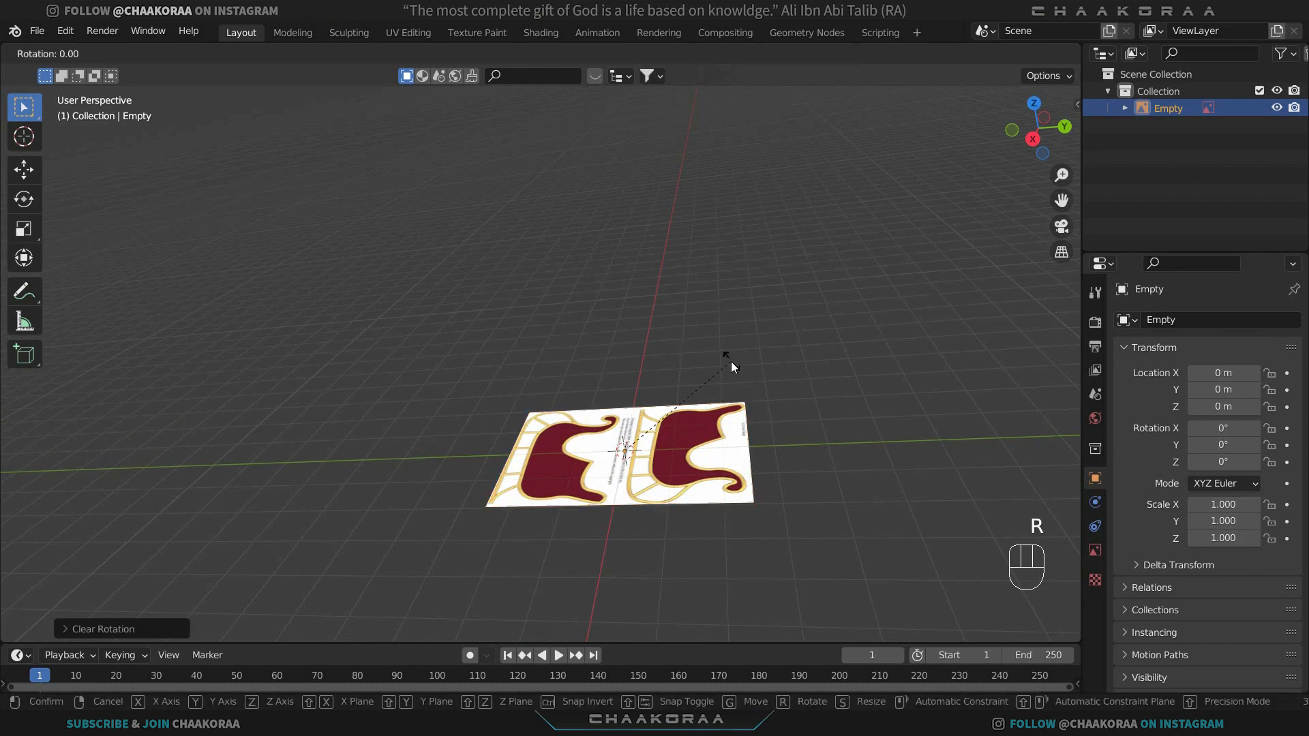
key(x)
key(KP_9)
key(KP_0)
key(KP_Enter)
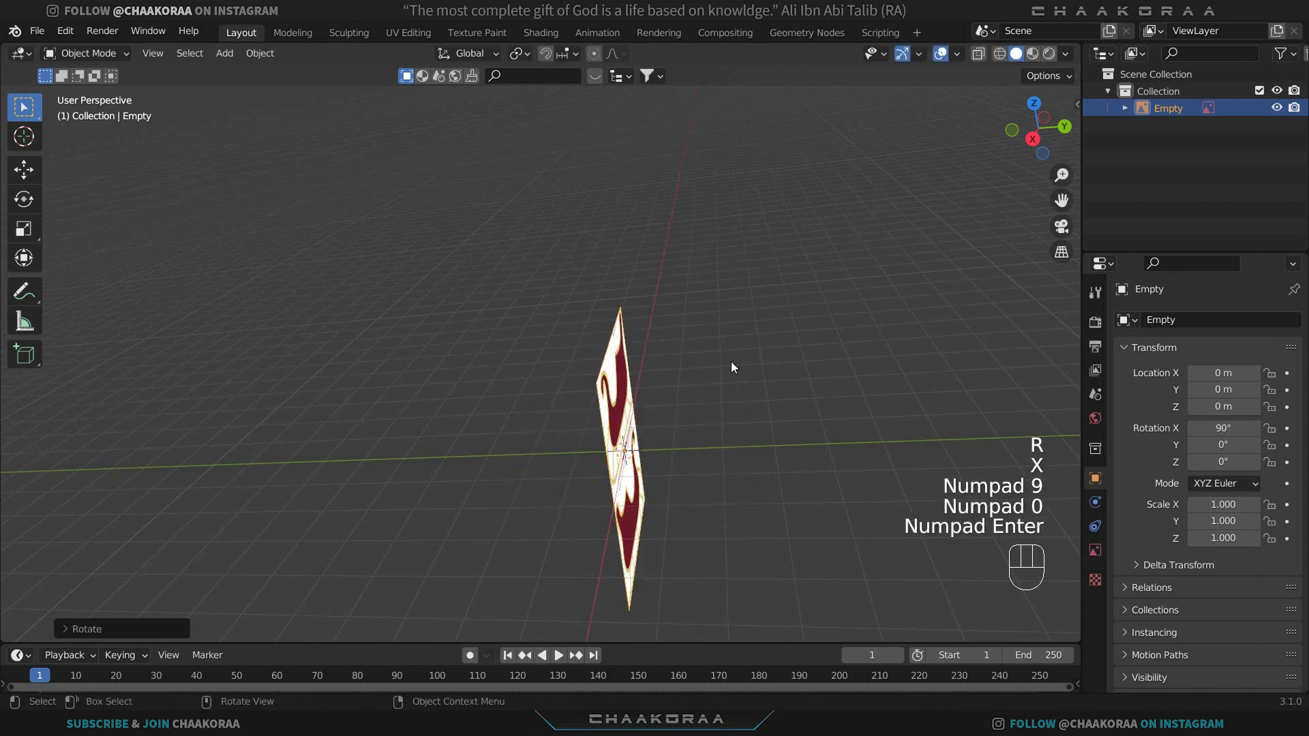
Move the reference image back along the Y axis to about 5.3 m.
middle_drag(731, 361, 694, 396)
key(g)
key(y)
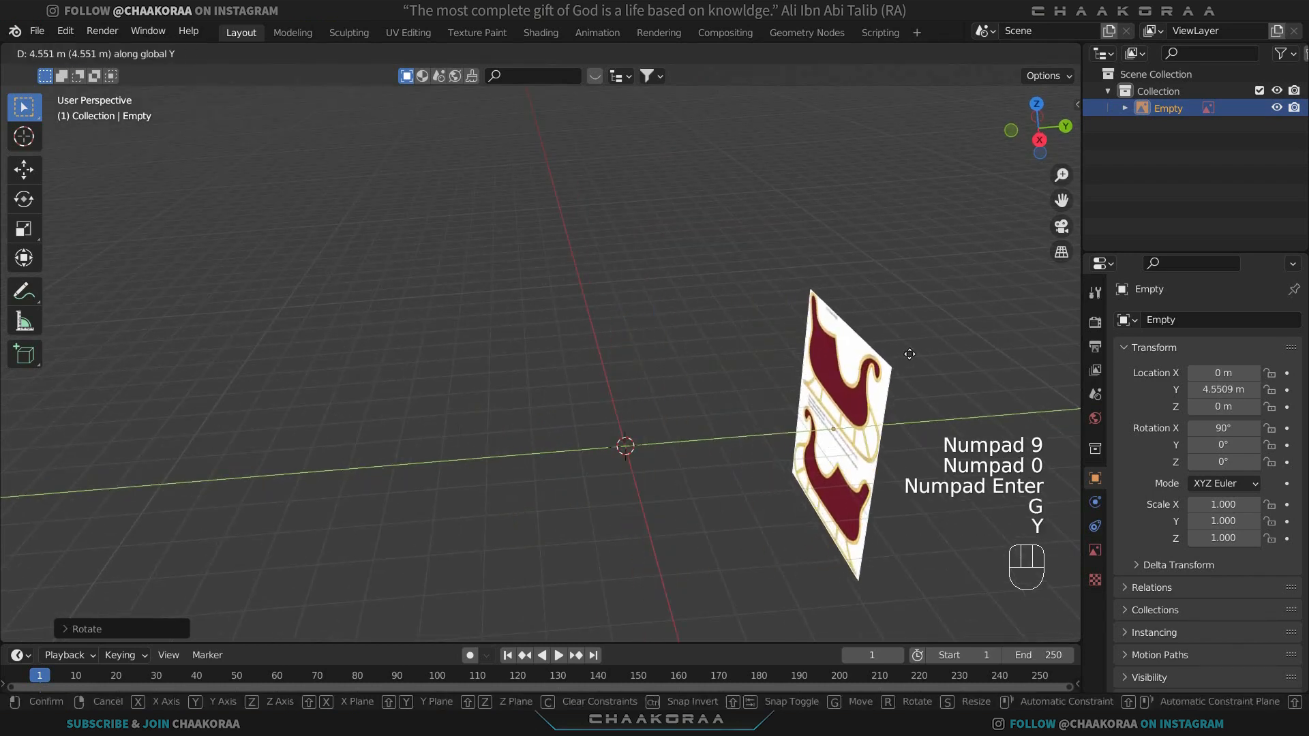
click(890, 381)
Show the selectable restriction toggle in the Outliner and make the reference image's Empty unselectable.
shift+middle_drag(771, 420, 444, 402)
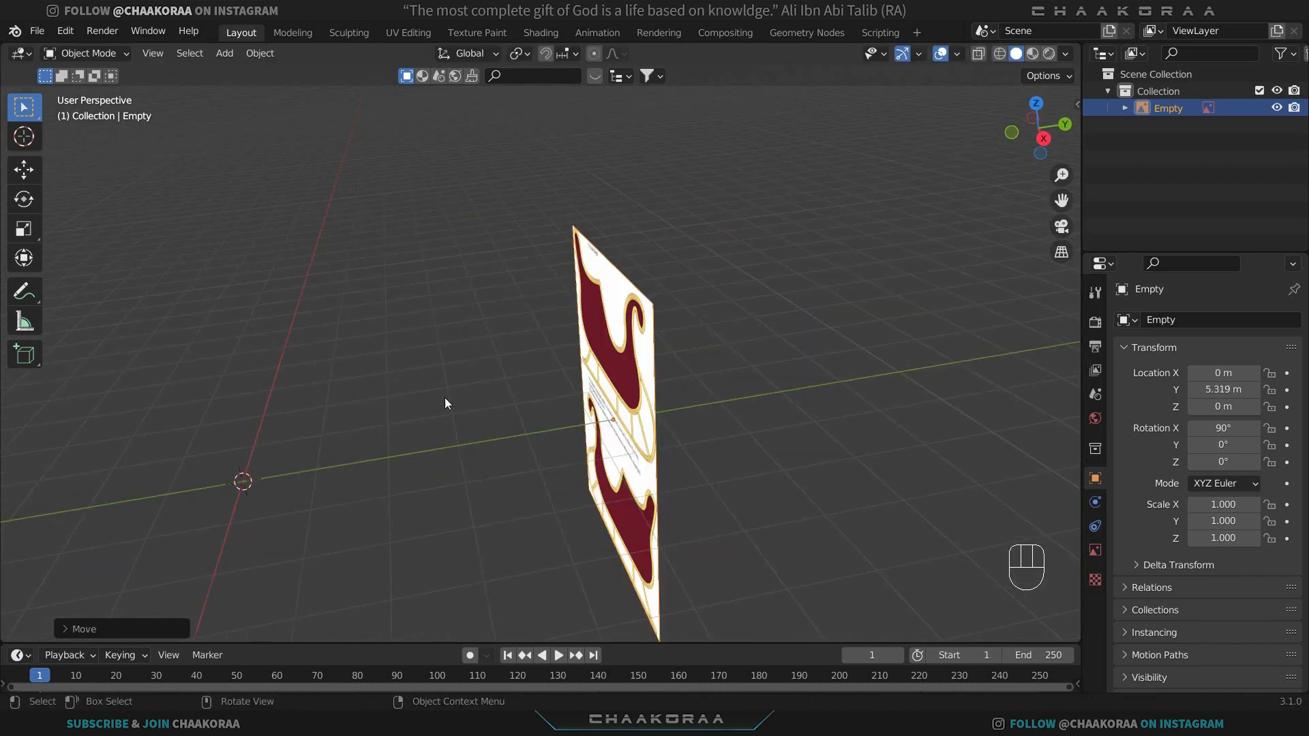
click(1290, 56)
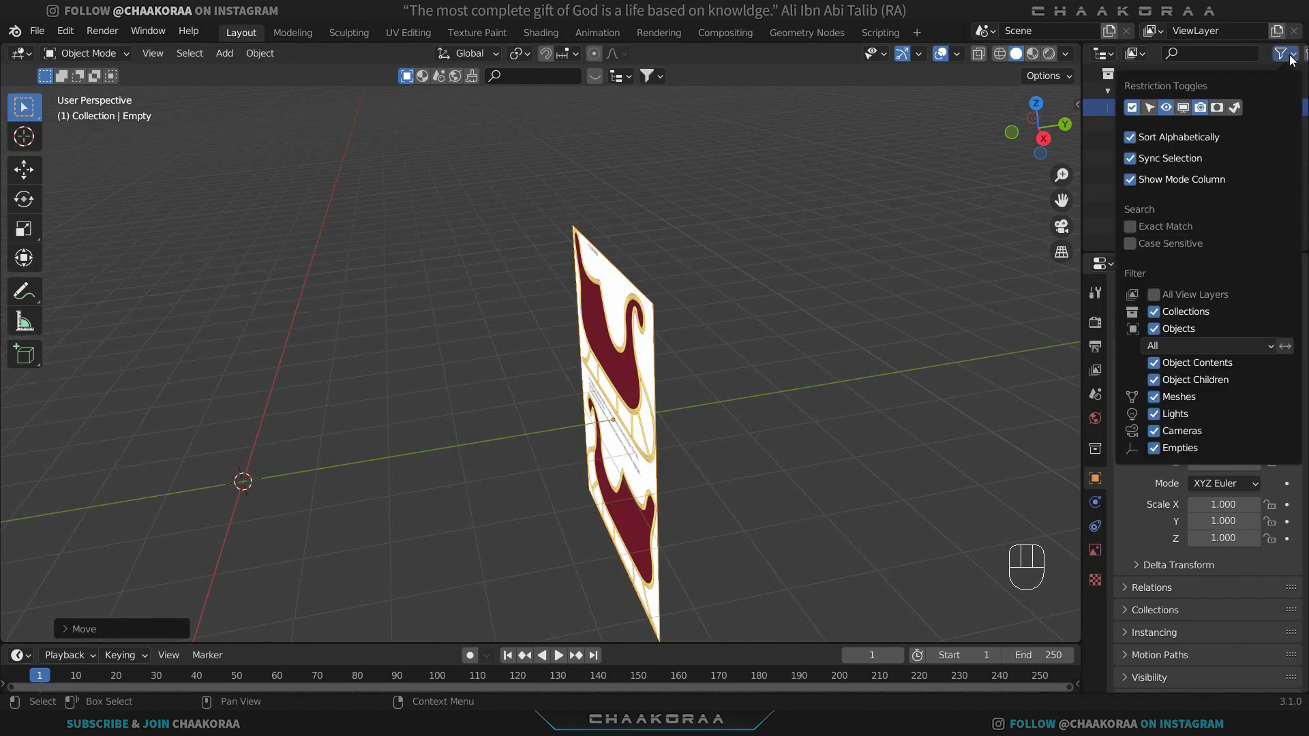
click(1151, 110)
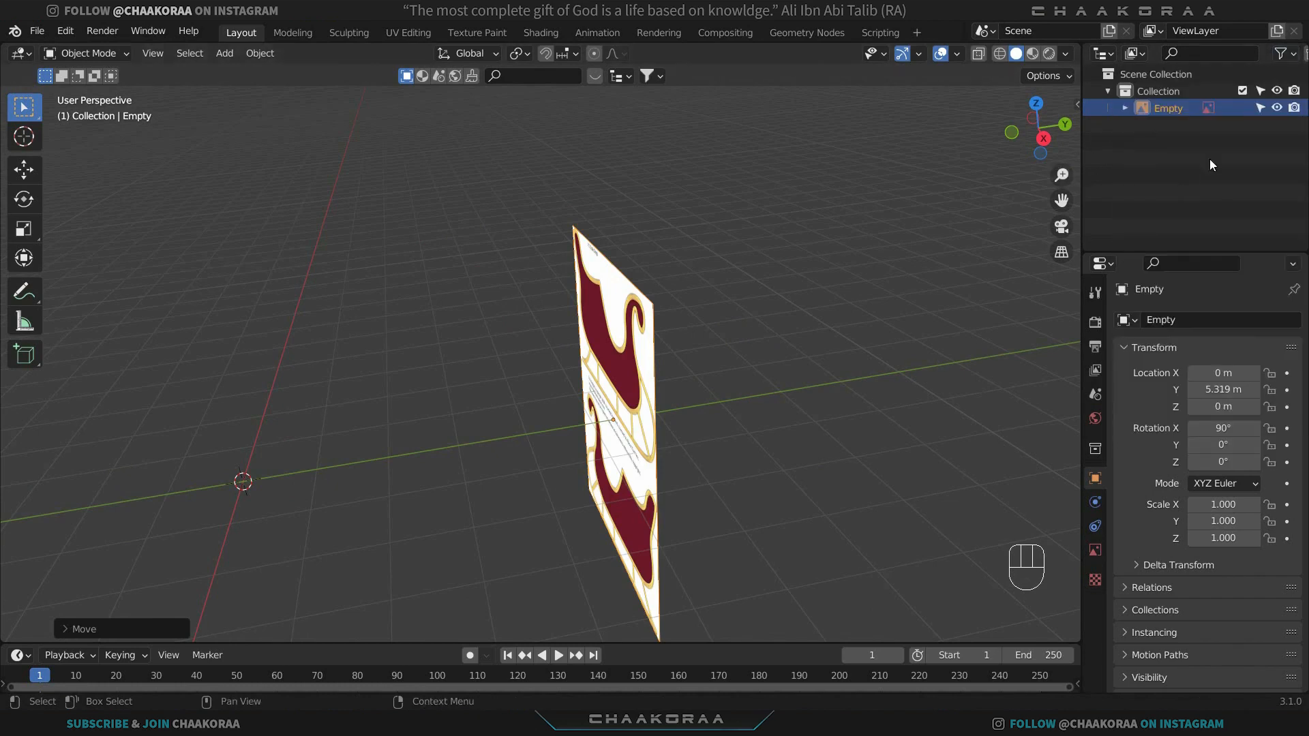
click(1280, 57)
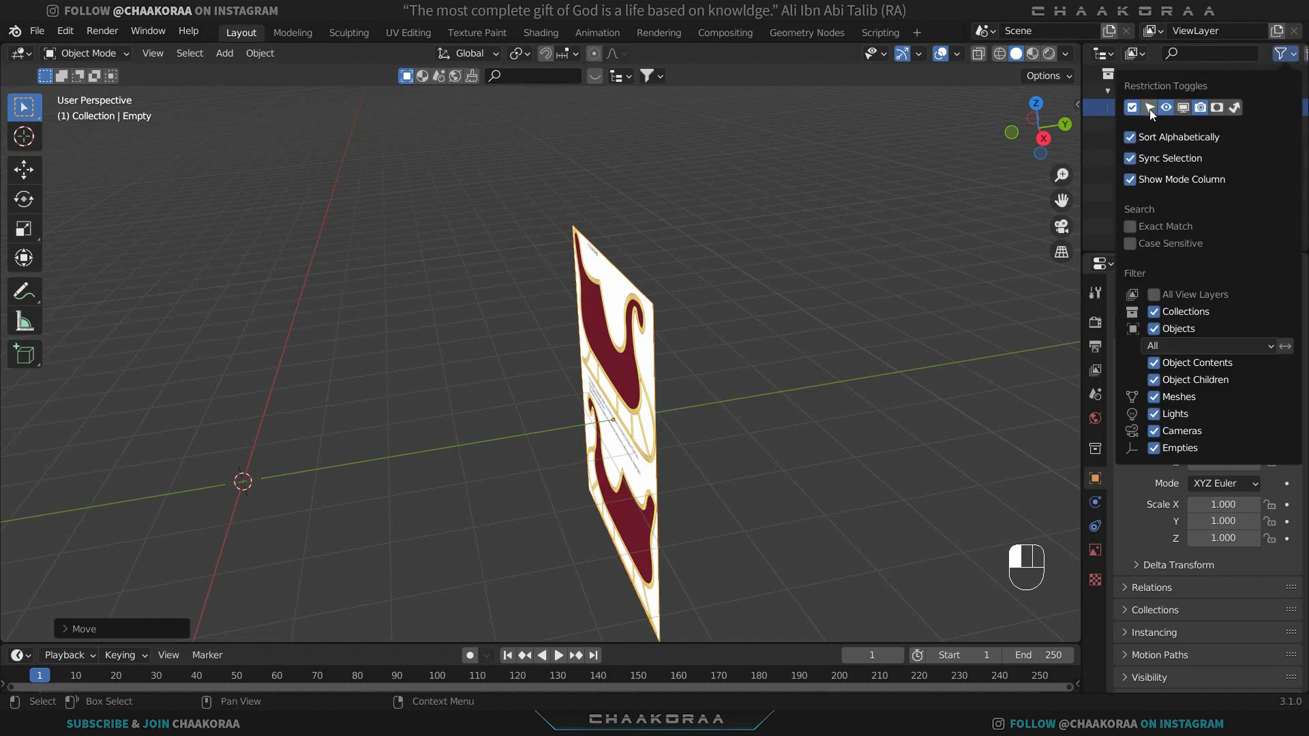
click(1150, 109)
click(1262, 109)
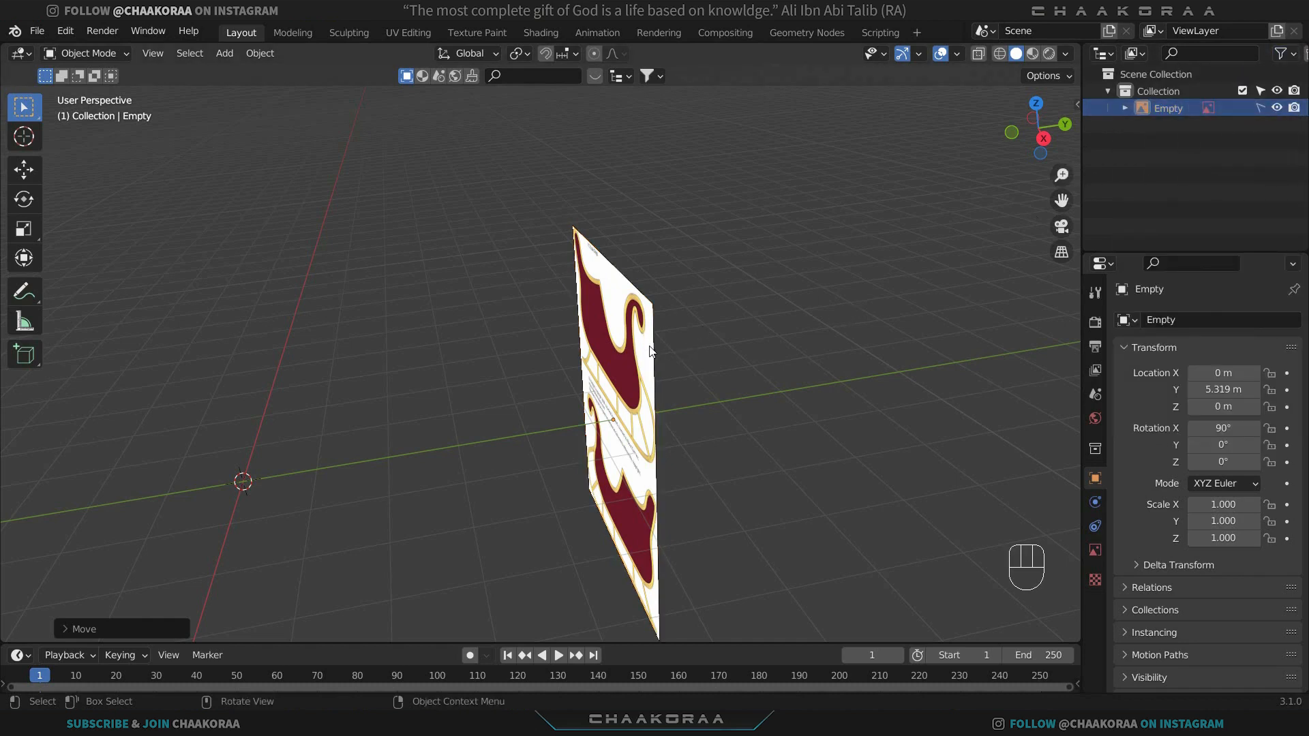
Add a mesh plane at the world origin while working in the front orthographic view.
middle_drag(651, 351, 759, 268)
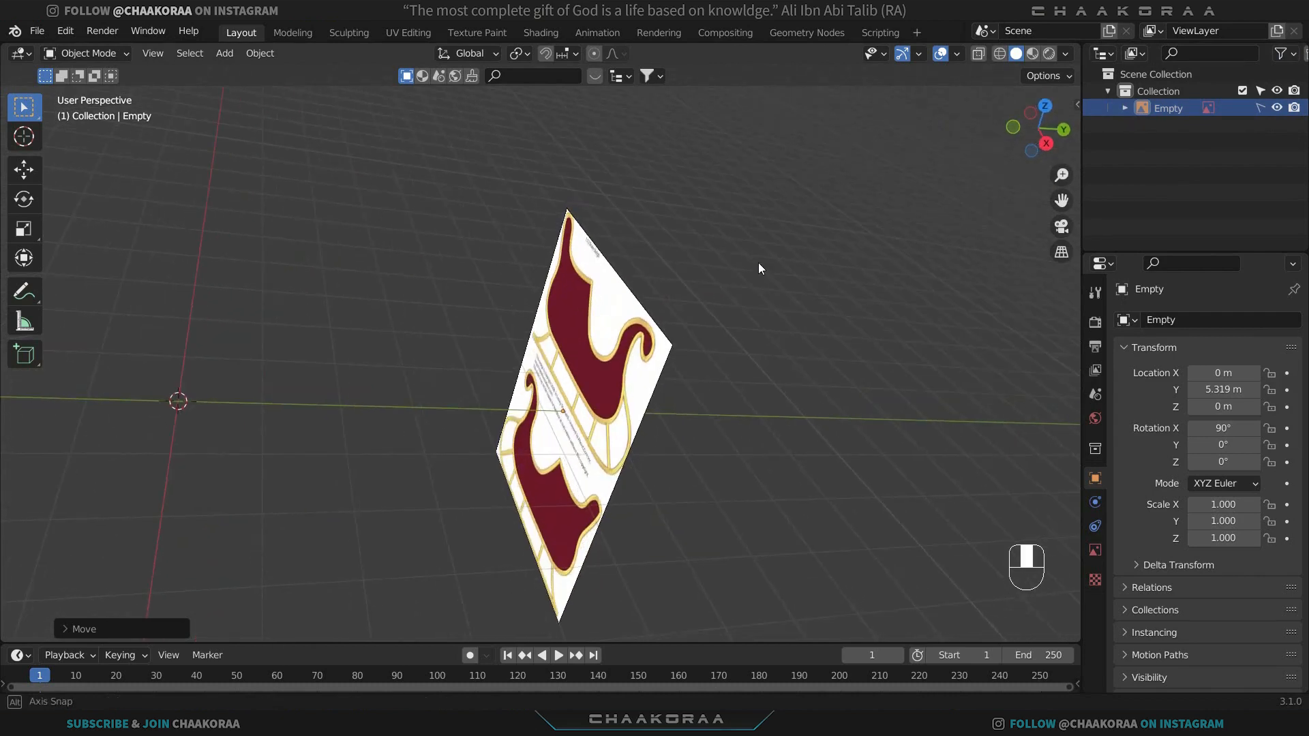
shift+middle_drag(861, 440, 939, 407)
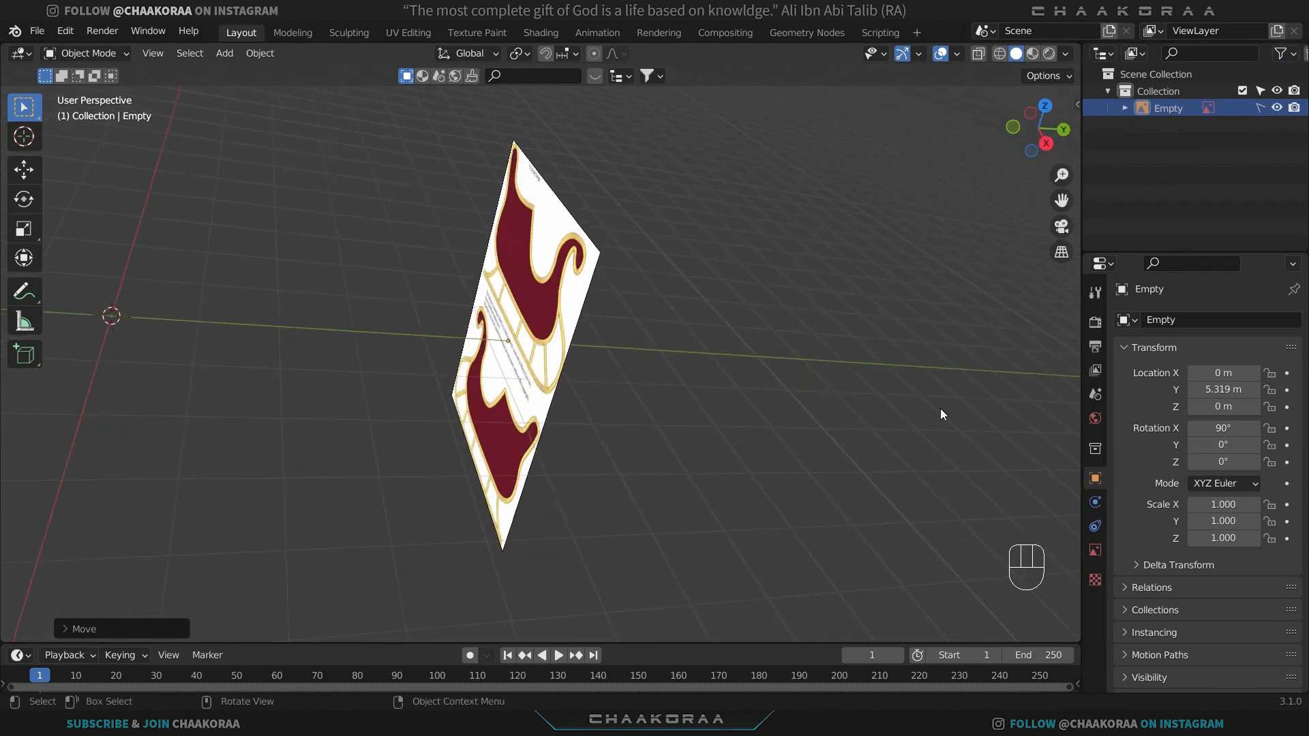
middle_drag(500, 396, 731, 397)
key(KP_1)
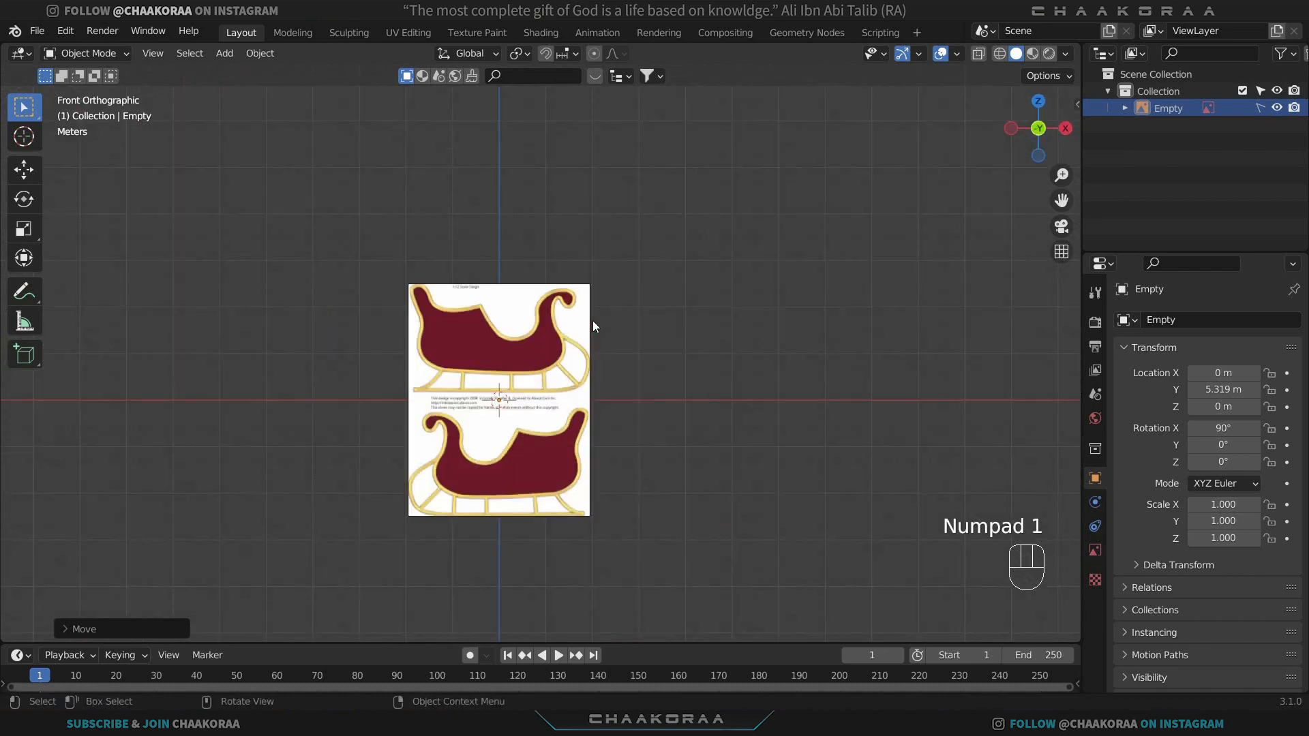
key(shift+a)
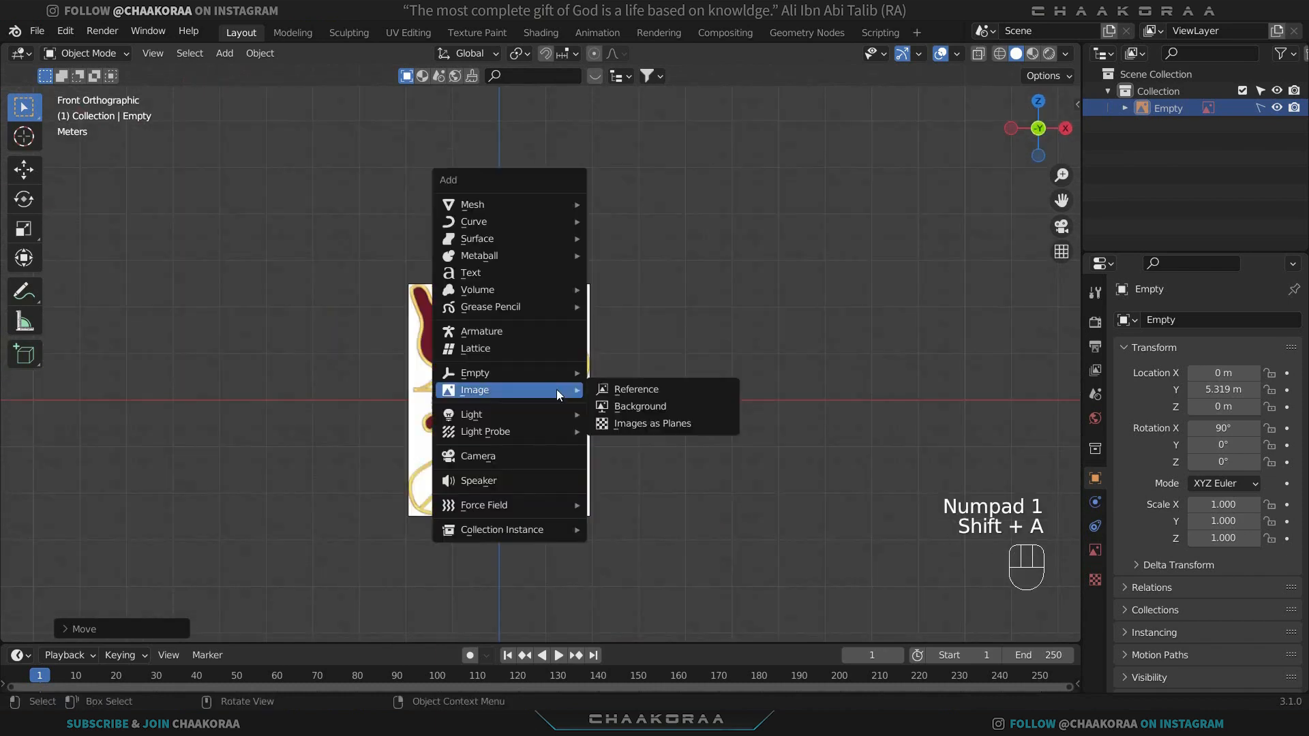
mouse_move(562, 206)
click(606, 204)
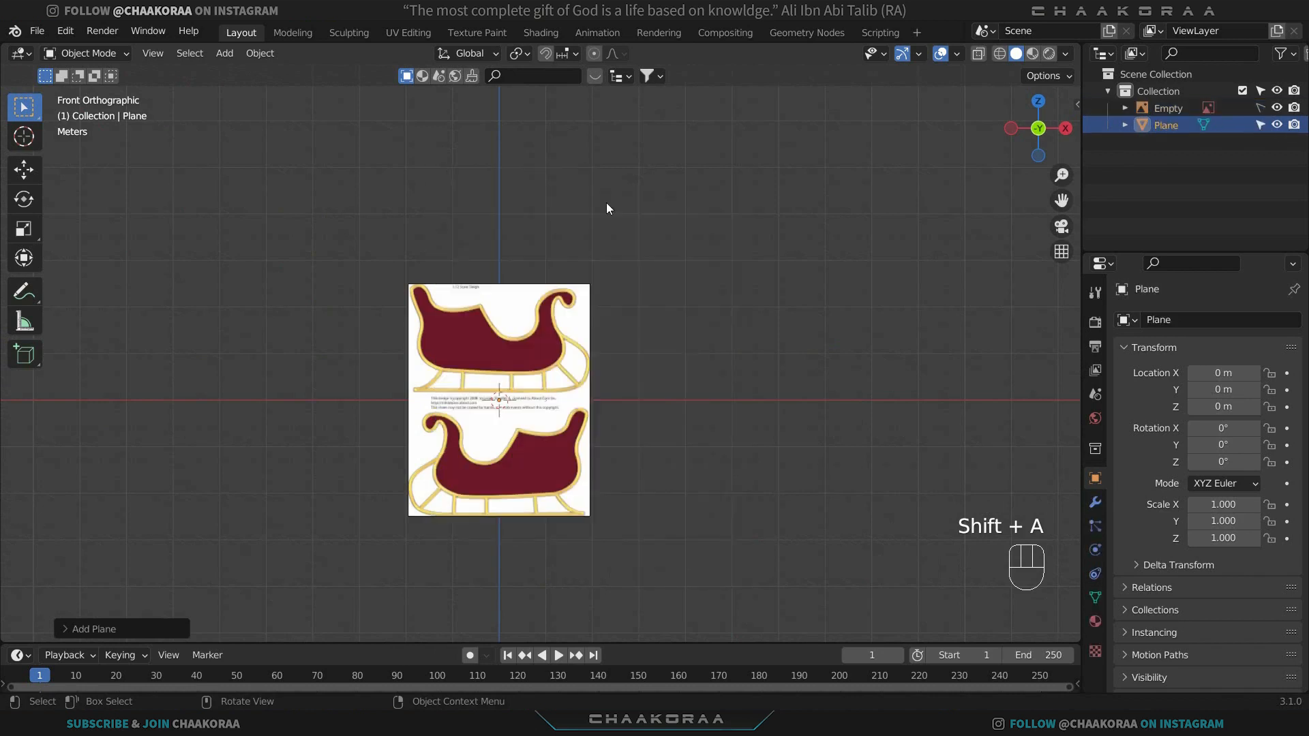
In Edit Mode, rotate the plane's geometry 90 degrees about the X axis to face the front.
key(Tab)
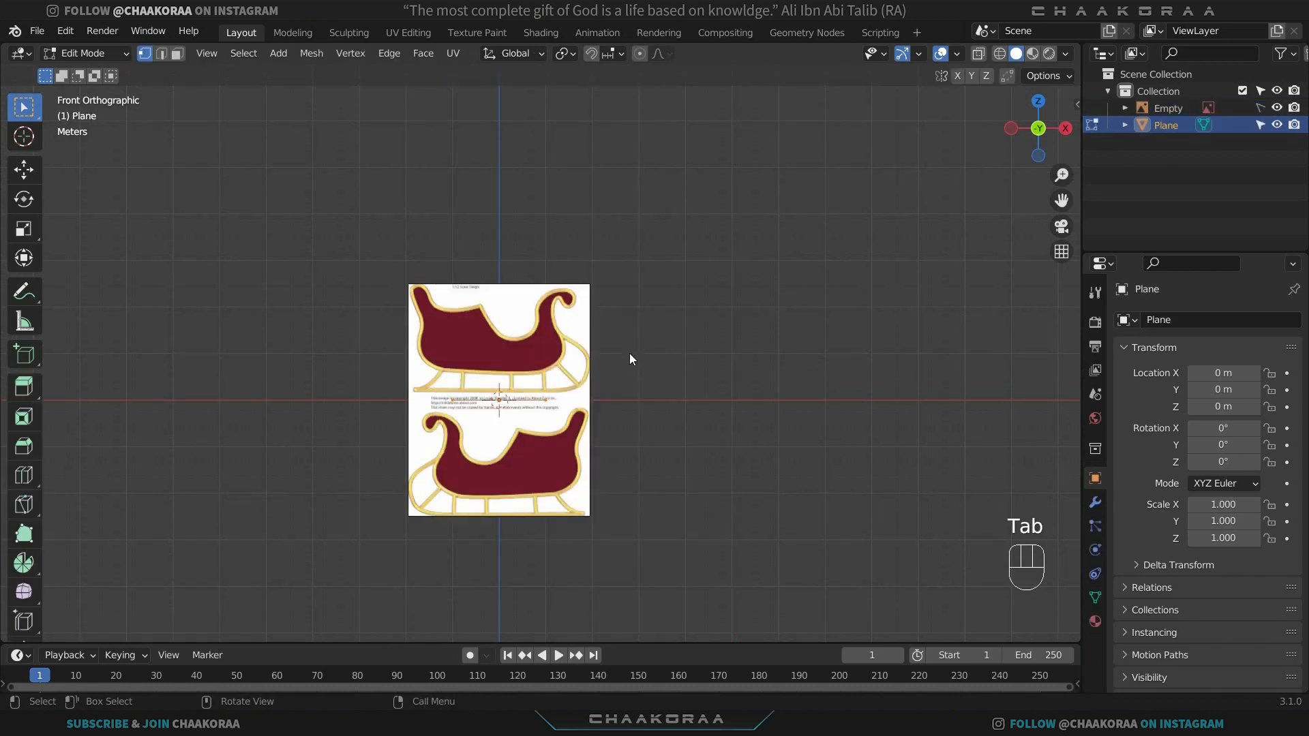
key(r)
key(x)
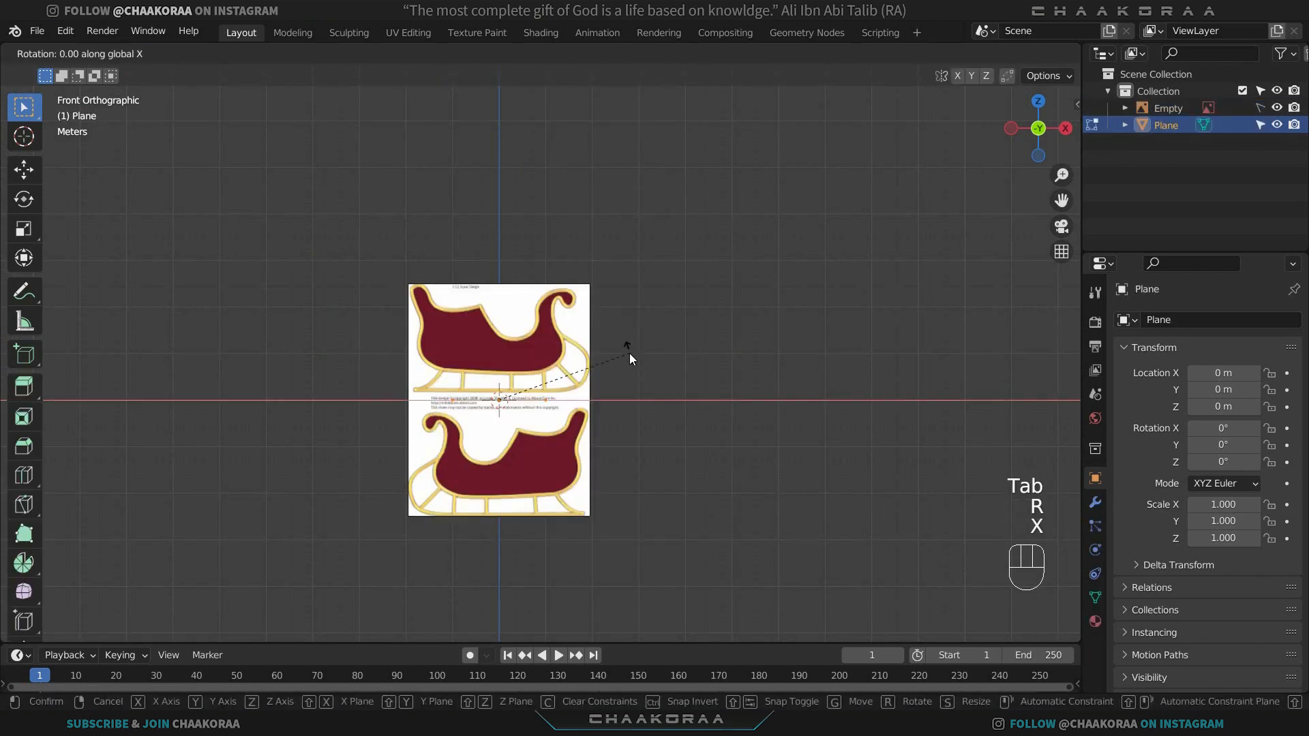
key(KP_9)
key(KP_0)
key(KP_Enter)
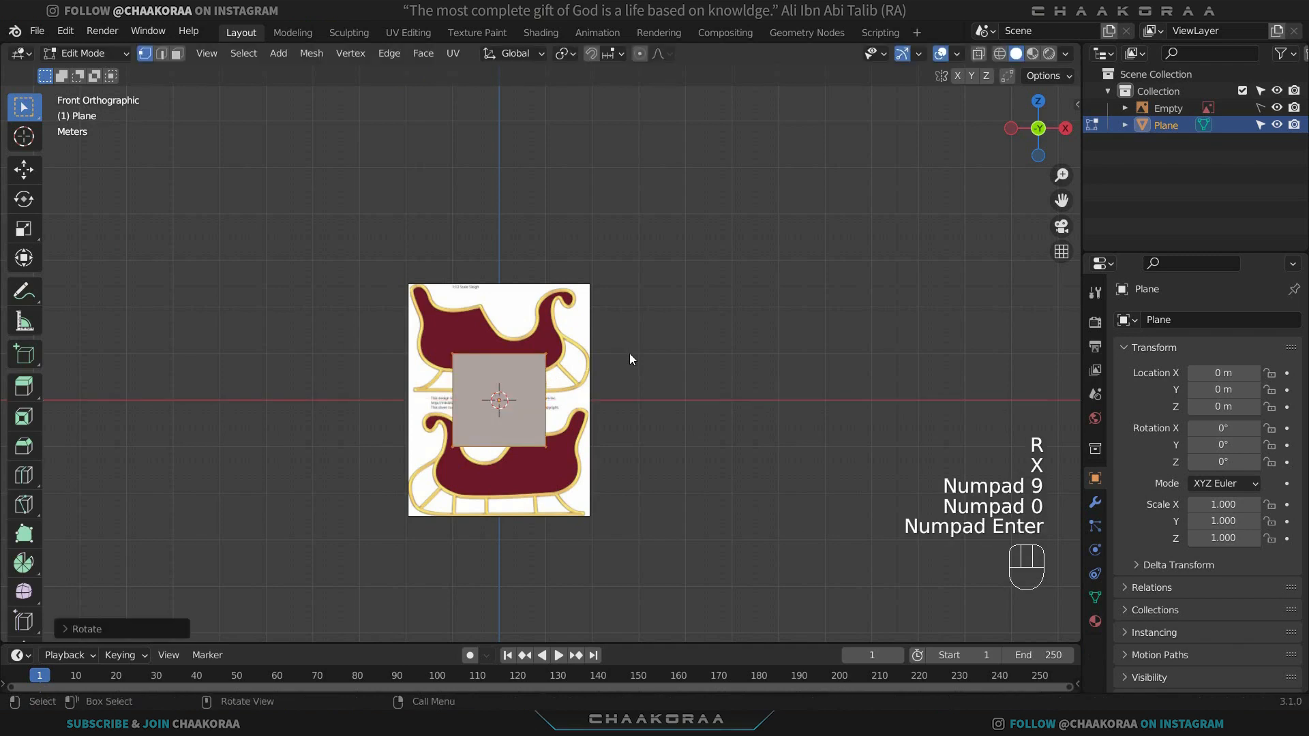
Scale the plane down to about 0.06 and move it onto the gold trim at the dip of the upper sleigh.
scroll(595, 418, up, 5)
key(s)
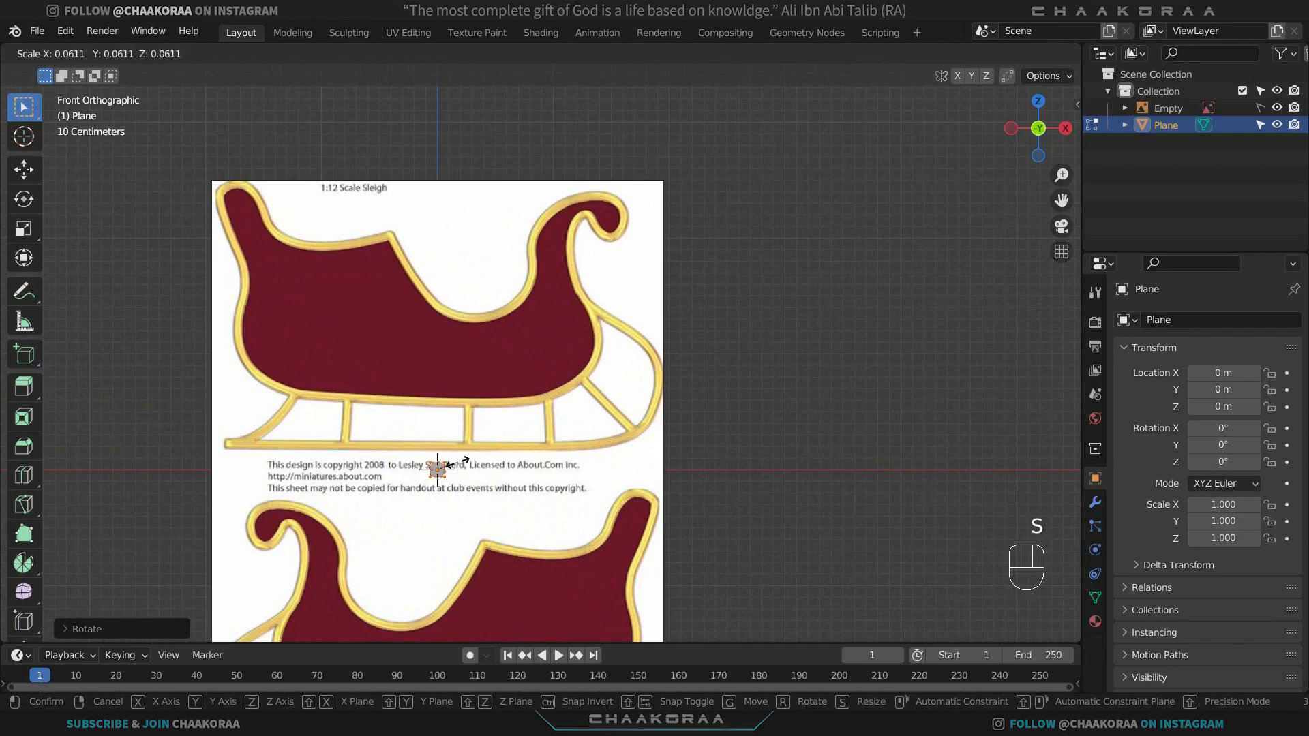
click(437, 461)
key(Tab)
key(g)
click(493, 314)
Shrink and reposition the small square so it matches the thickness of the gold trim beneath it.
scroll(493, 315, up, 8)
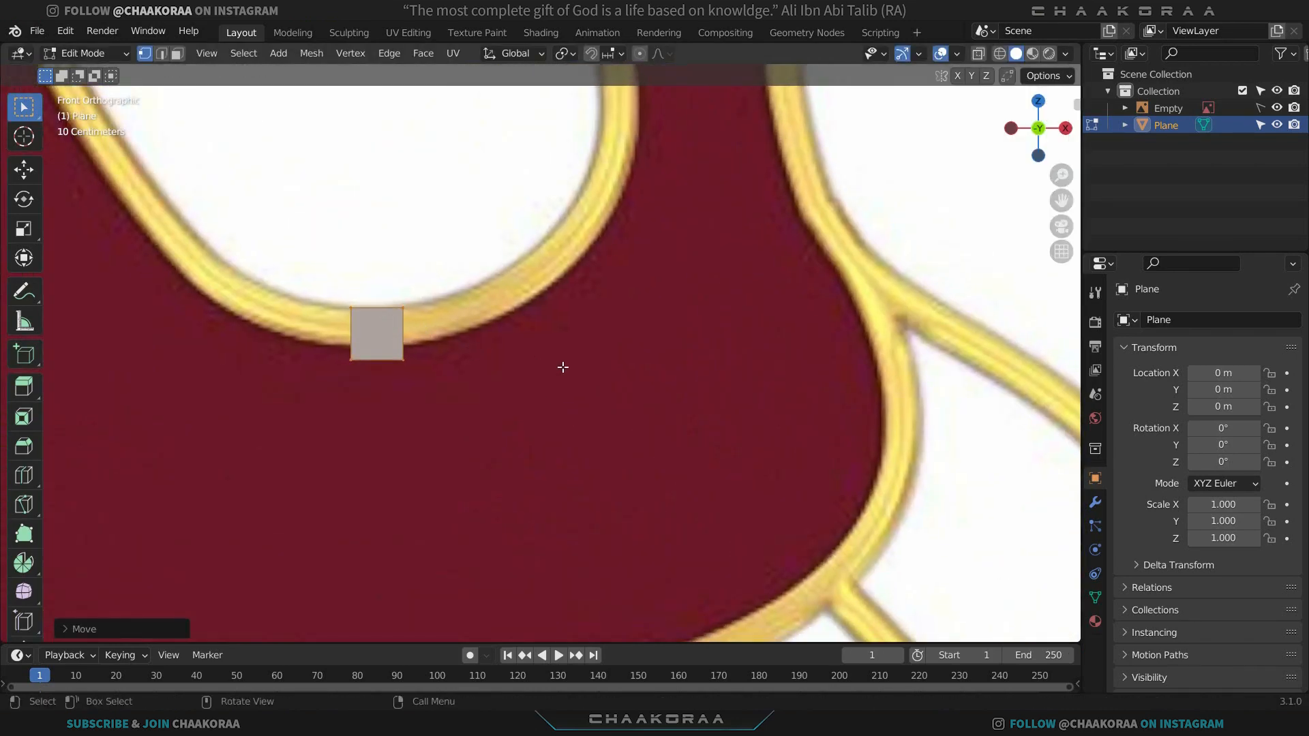
key(s)
click(498, 360)
key(g)
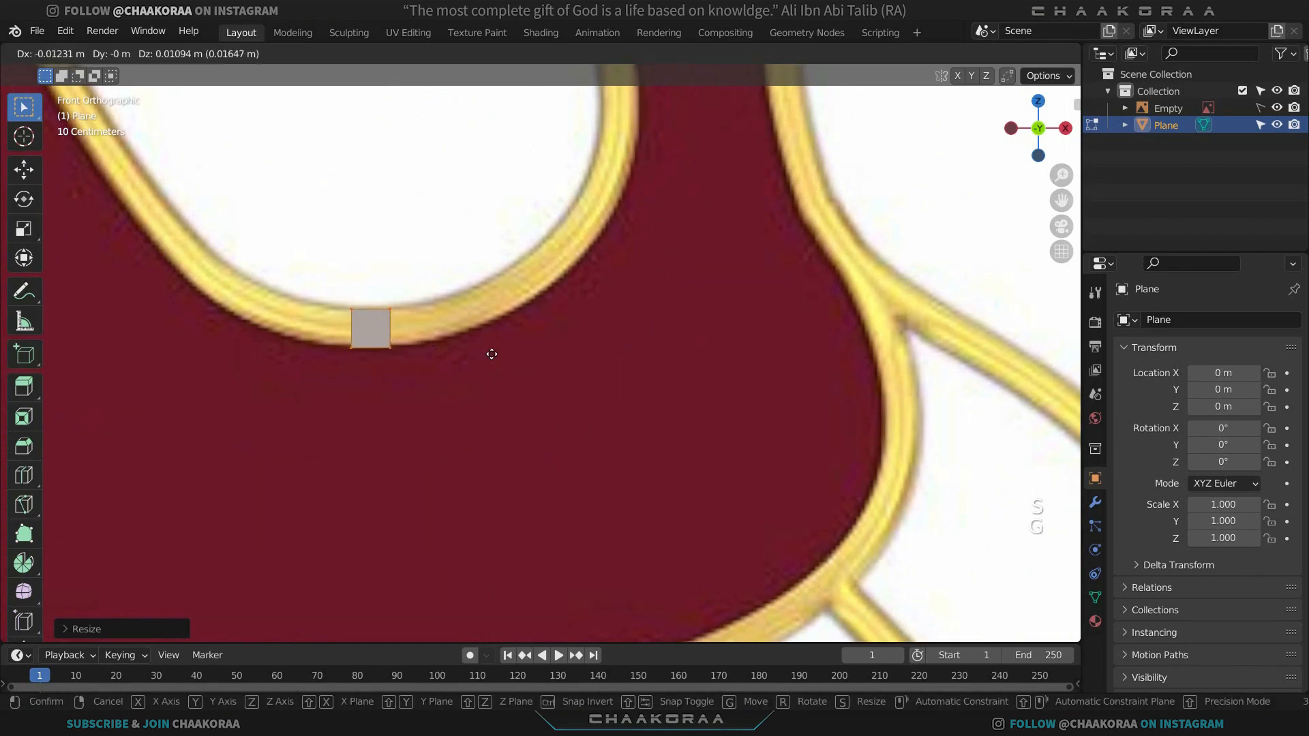
click(523, 350)
key(s)
click(517, 349)
key(g)
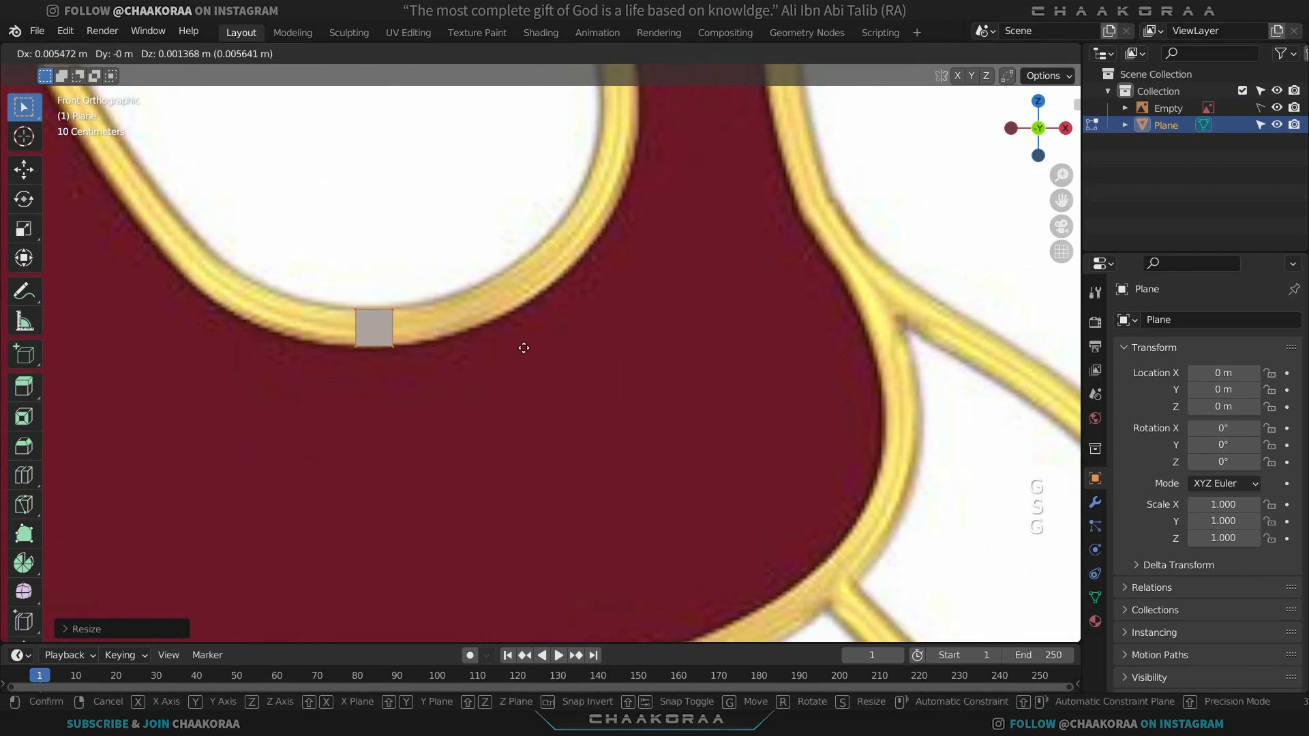
click(525, 345)
Move the square's right edge outward along the X axis to lengthen it over the gold trim.
scroll(525, 346, down, 8)
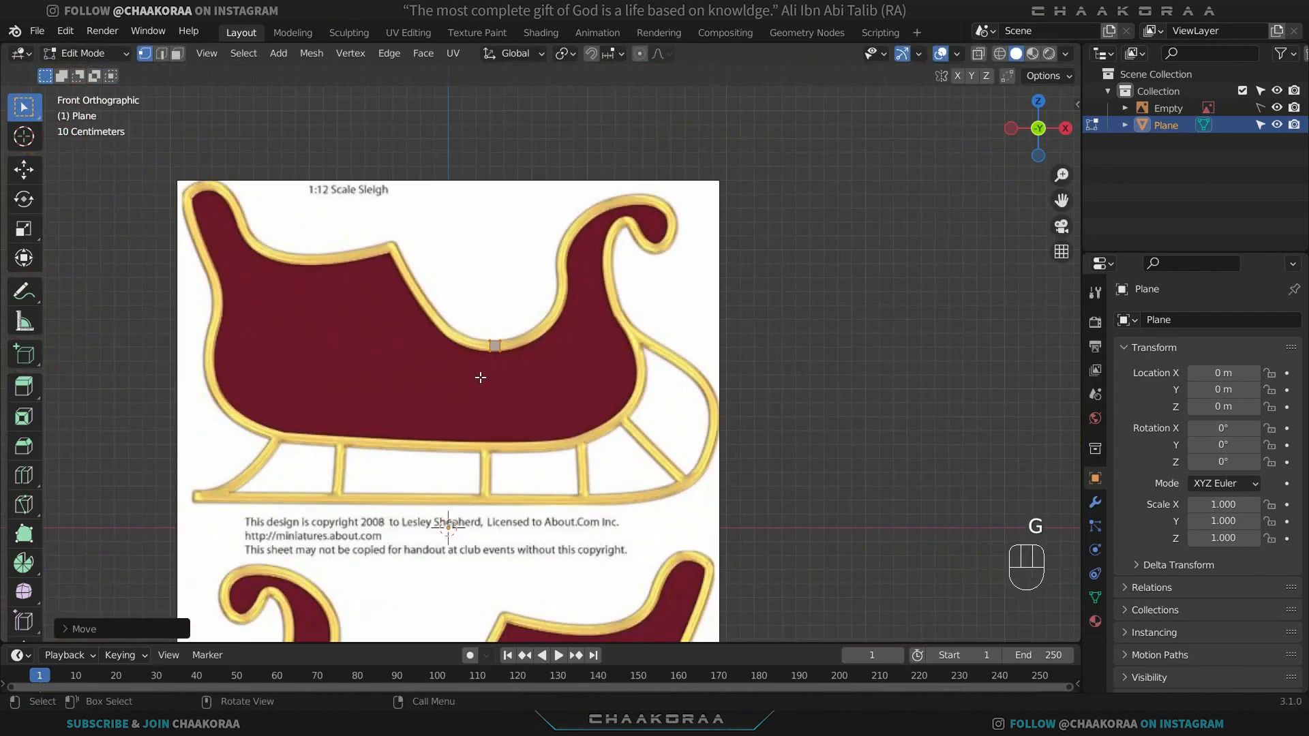
scroll(501, 356, up, 3)
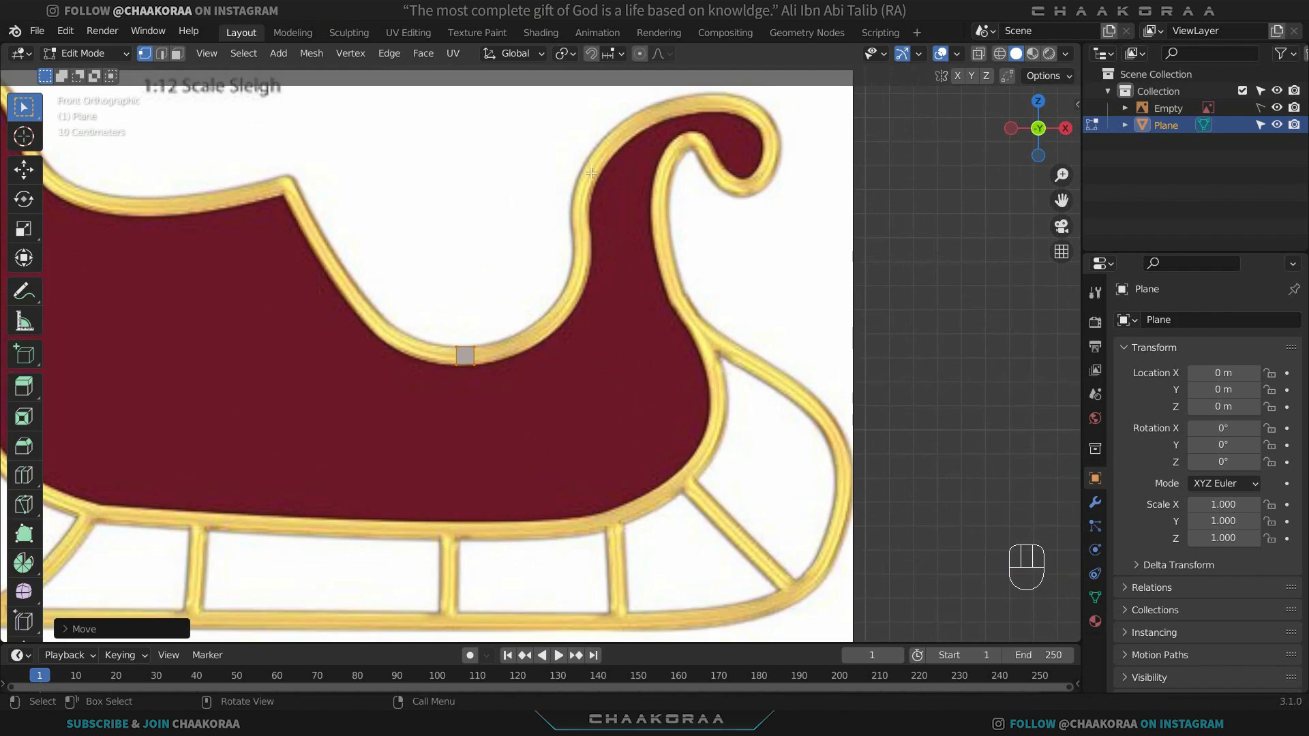
scroll(552, 389, down, 2)
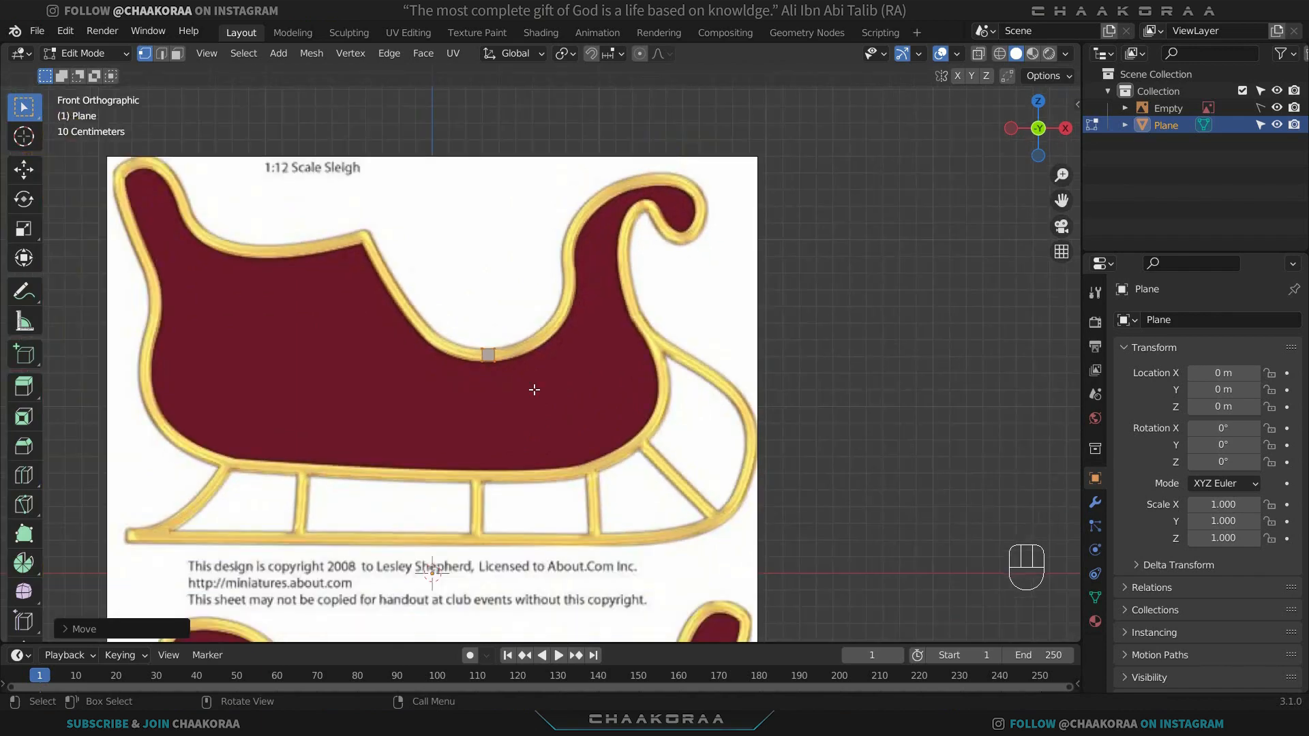
scroll(488, 369, up, 4)
scroll(489, 366, up, 1)
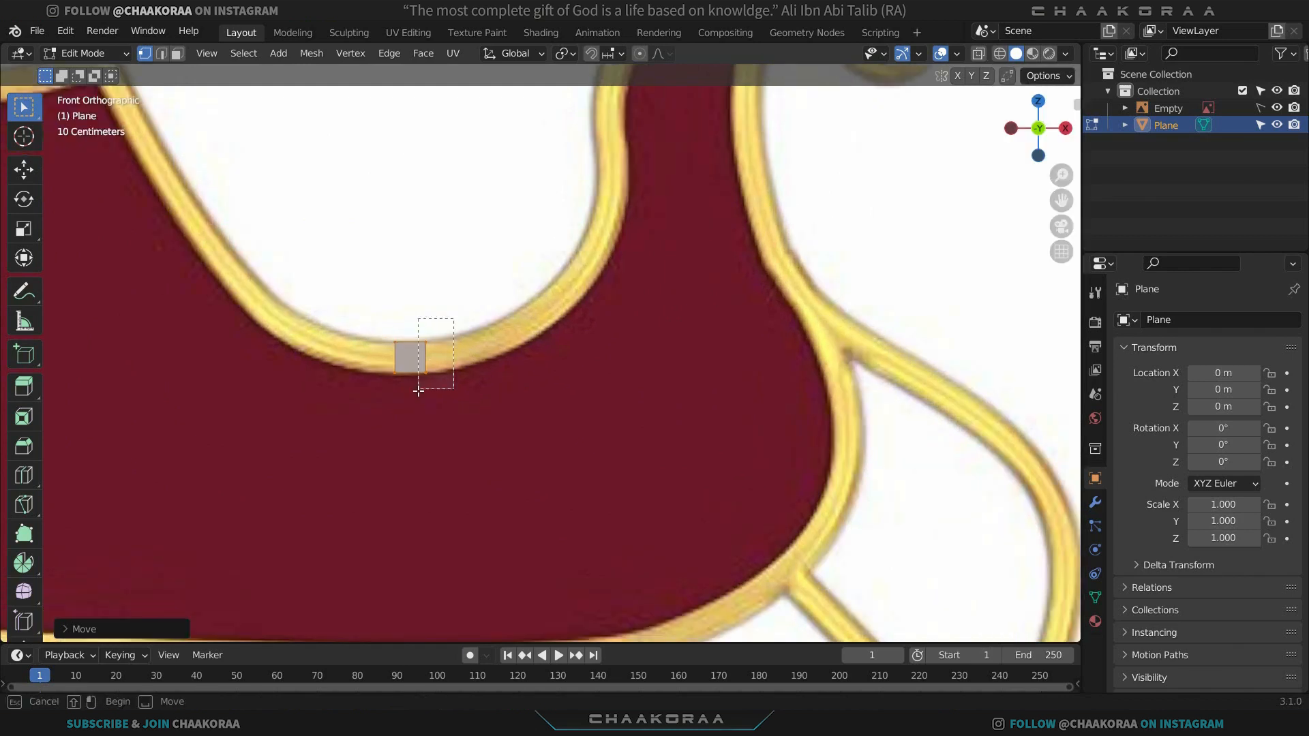
scroll(433, 372, up, 2)
key(g)
key(y)
key(x)
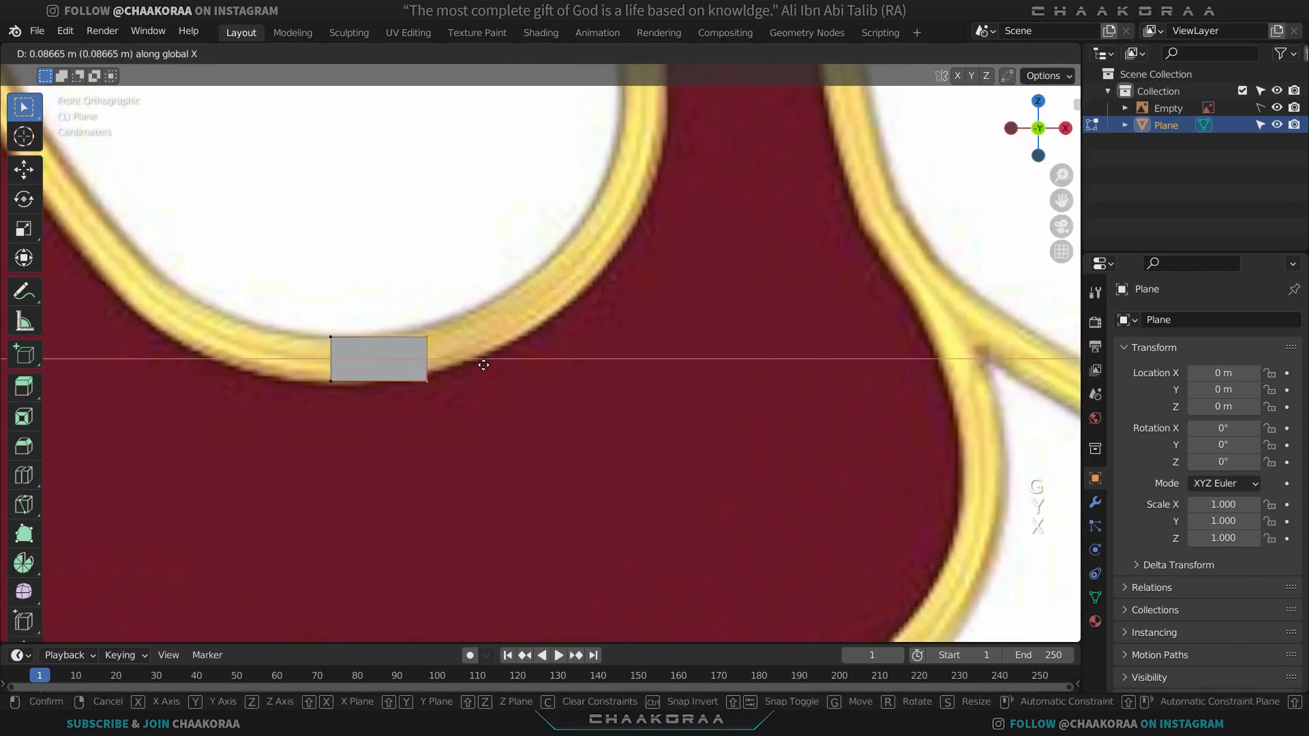
click(466, 362)
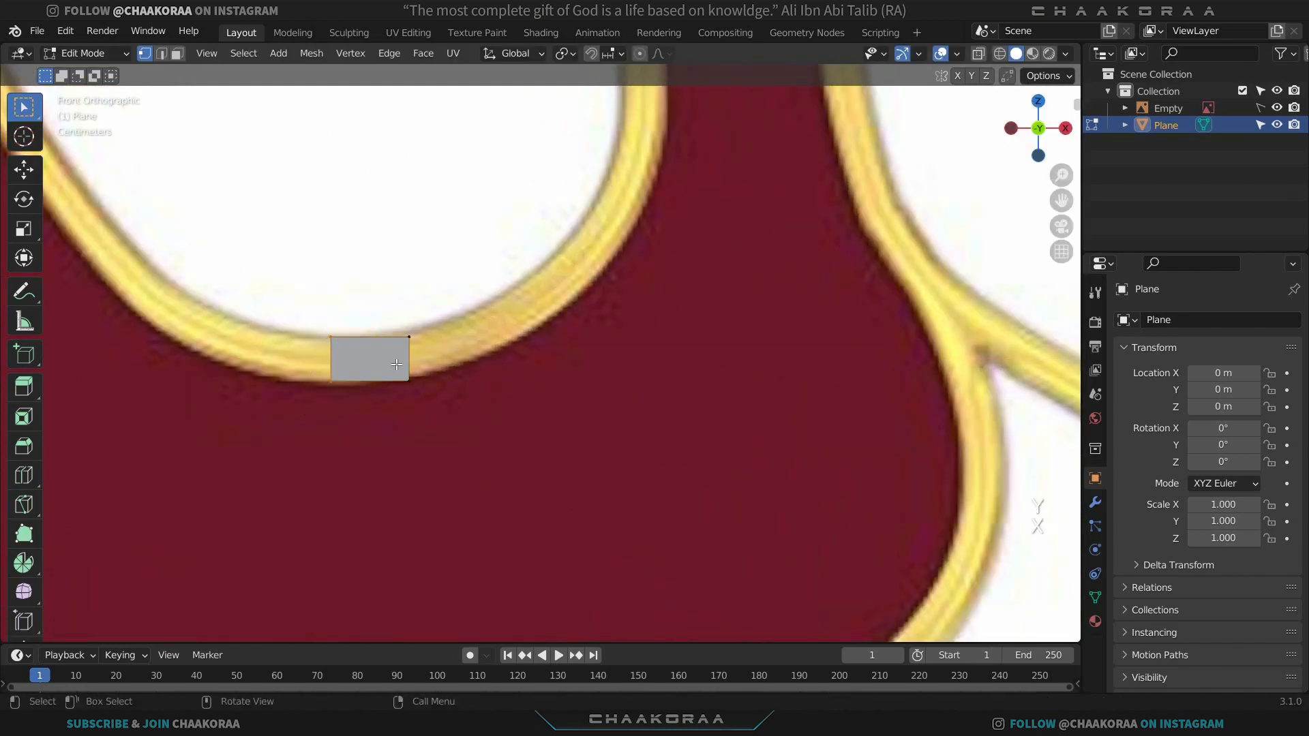
Move the left edge of the strip outward along the X axis to cover the flat part of the trim.
key(g)
key(x)
click(342, 365)
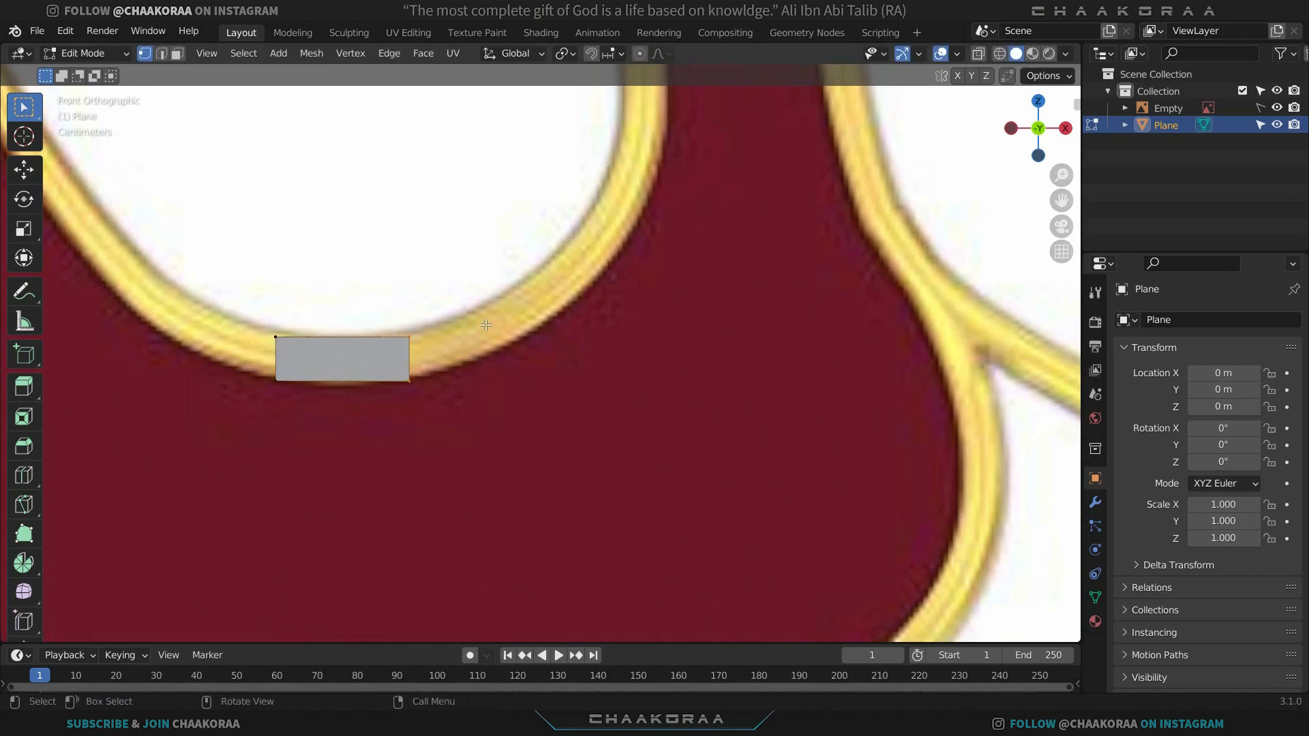
drag(449, 312, 398, 413)
key(e)
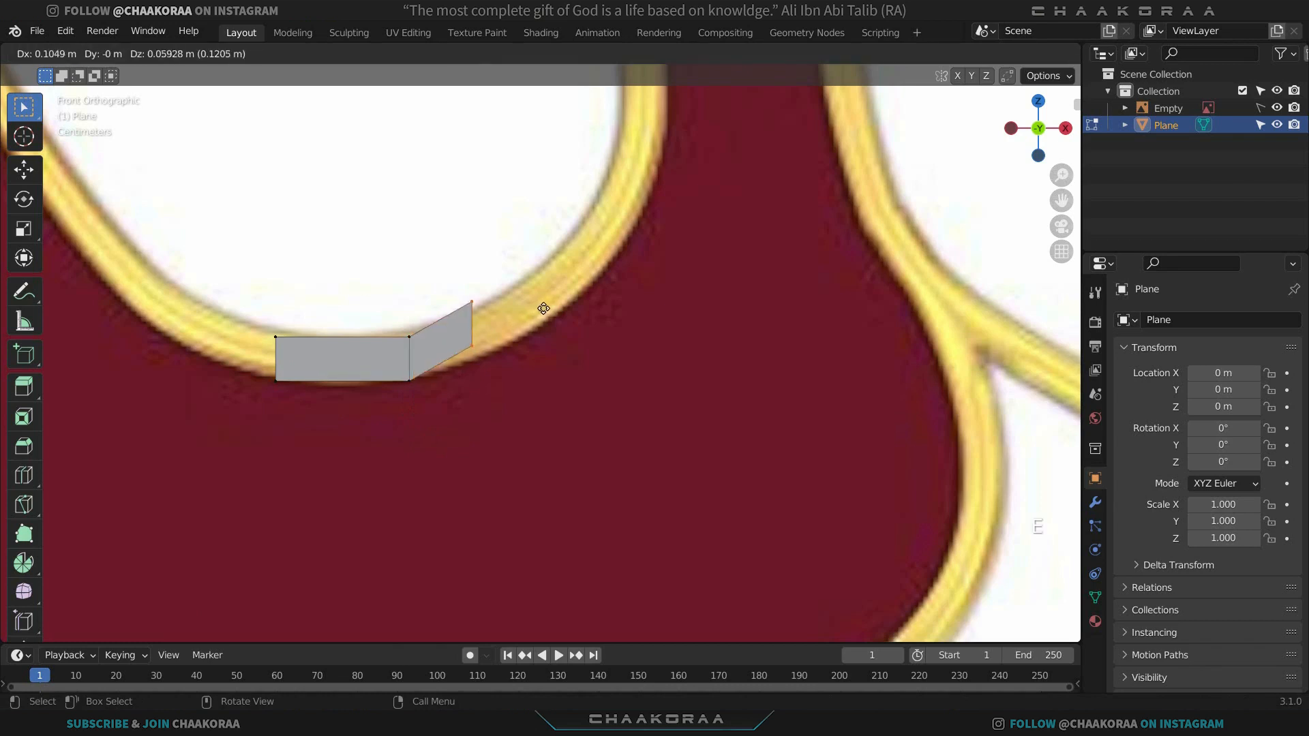
click(591, 301)
right_click(590, 273)
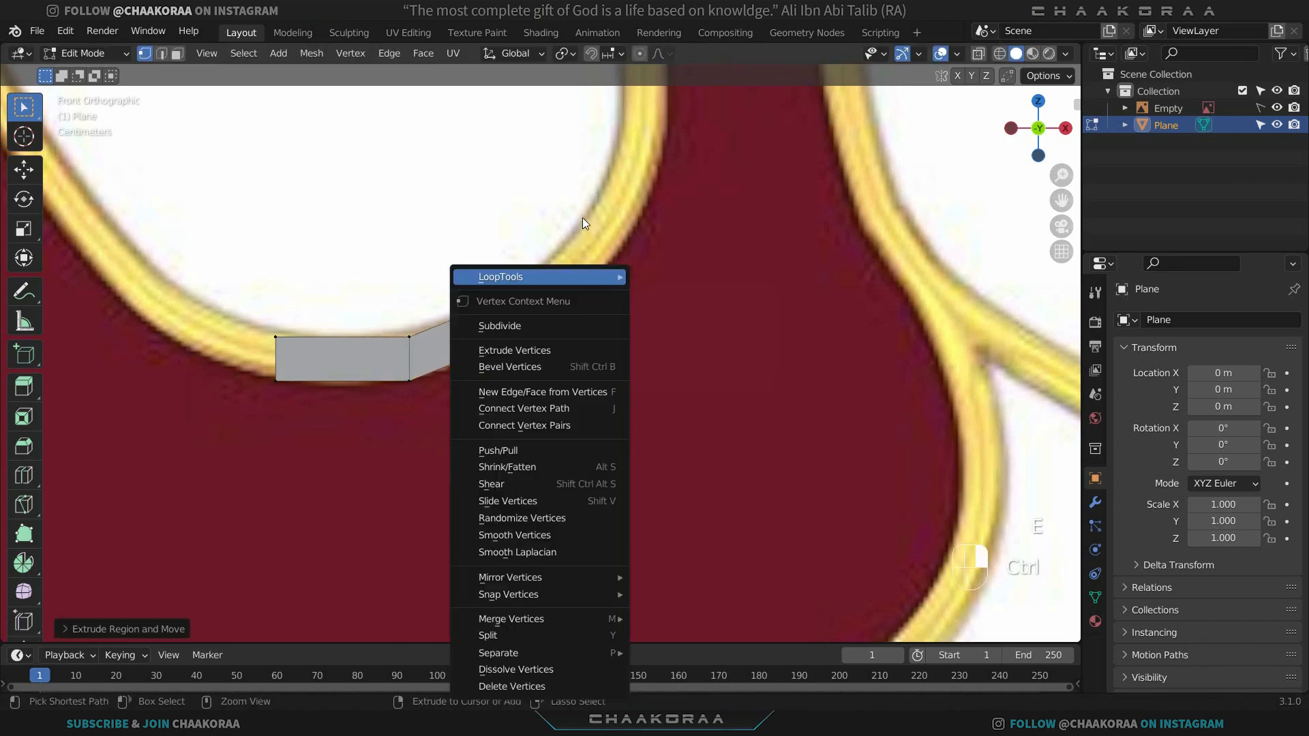
key(ctrl+z)
key(ctrl+z)
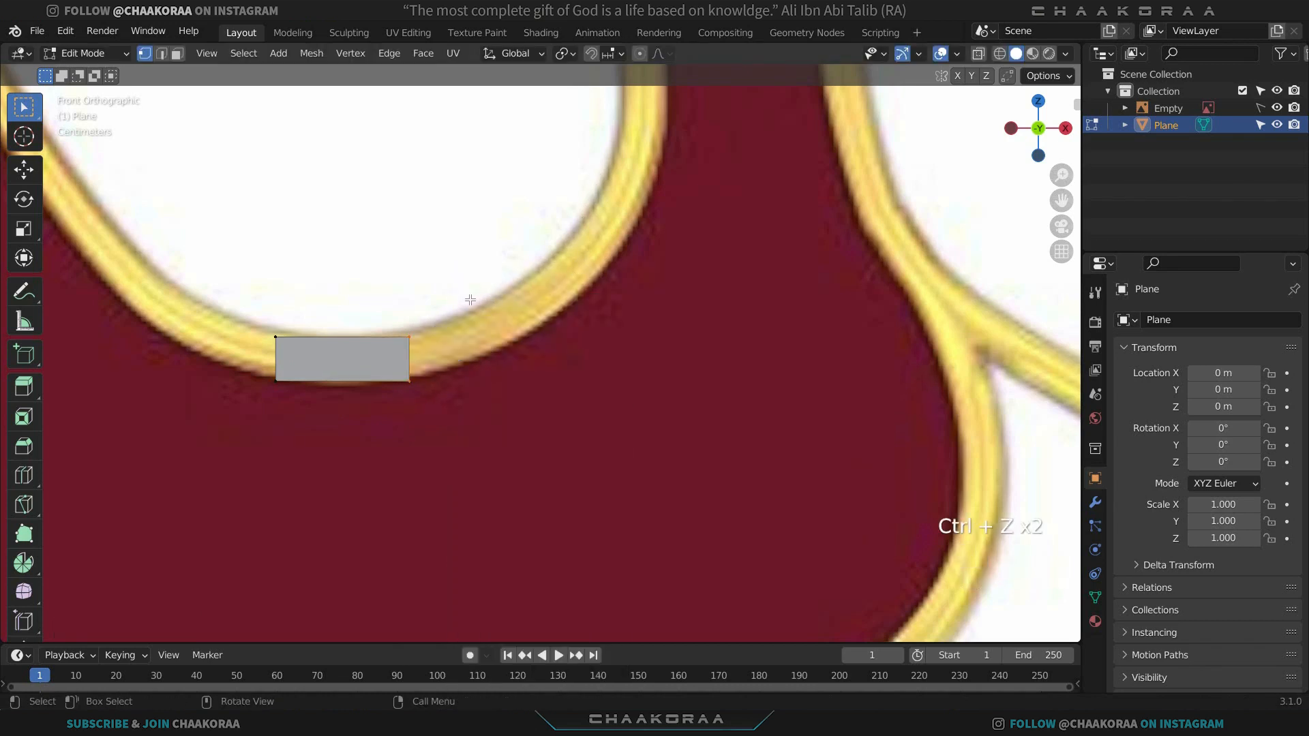
Extrude the strip's right edge in four segments along the gold trim, around the dip and up the back of the front curl.
drag(461, 302, 397, 417)
key(ctrl)
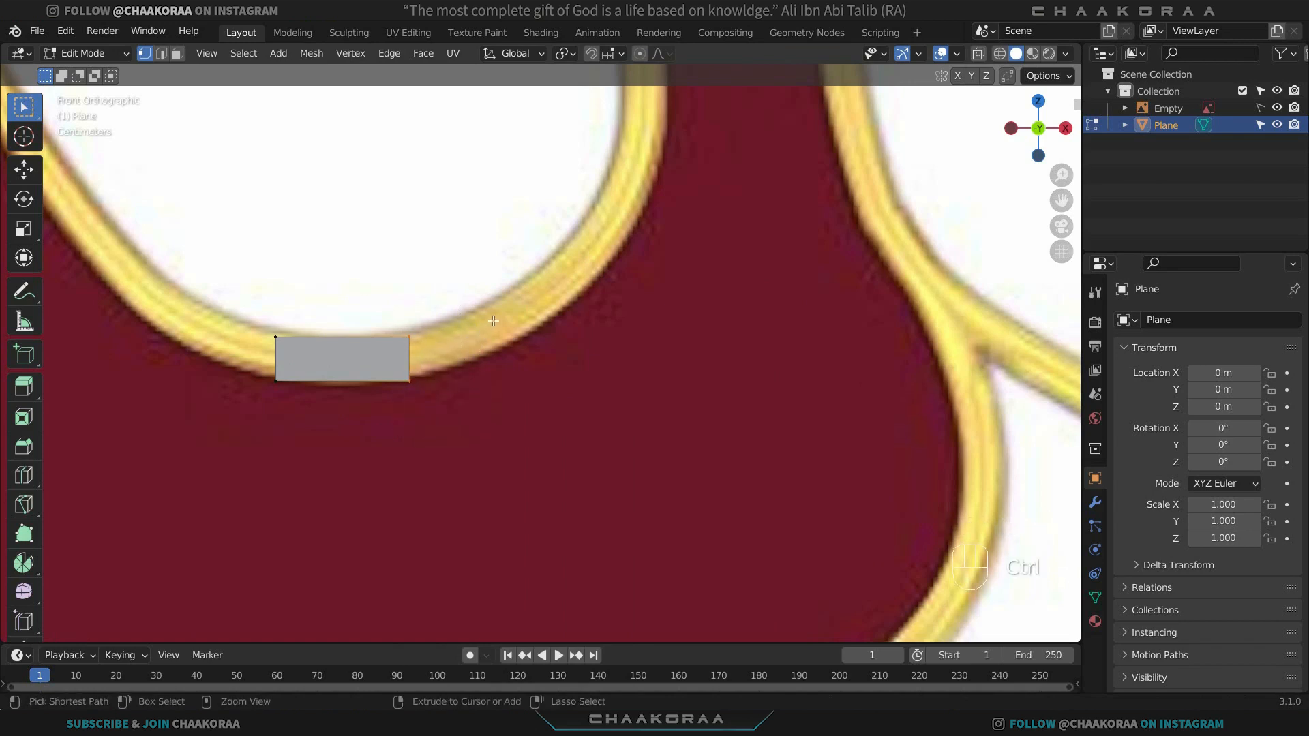
ctrl+right_click(520, 314)
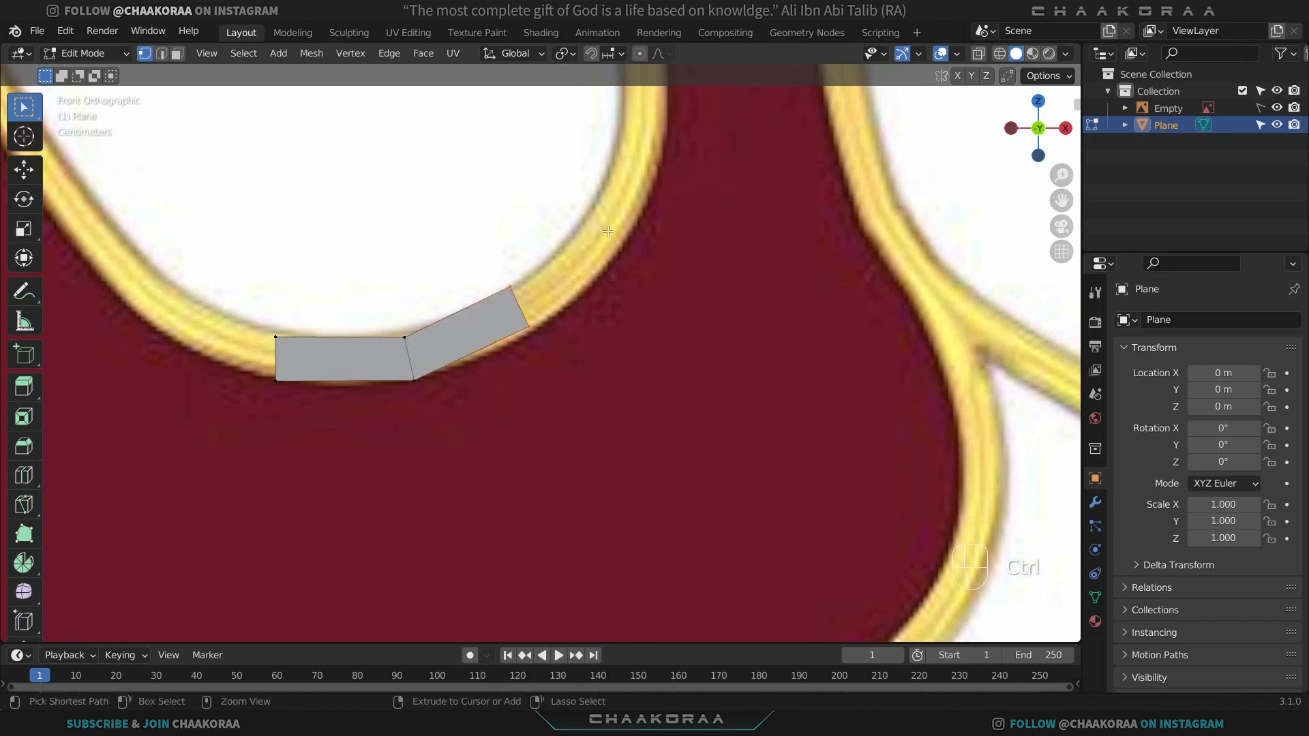
ctrl+right_click(625, 187)
shift+middle_drag(626, 187, 552, 411)
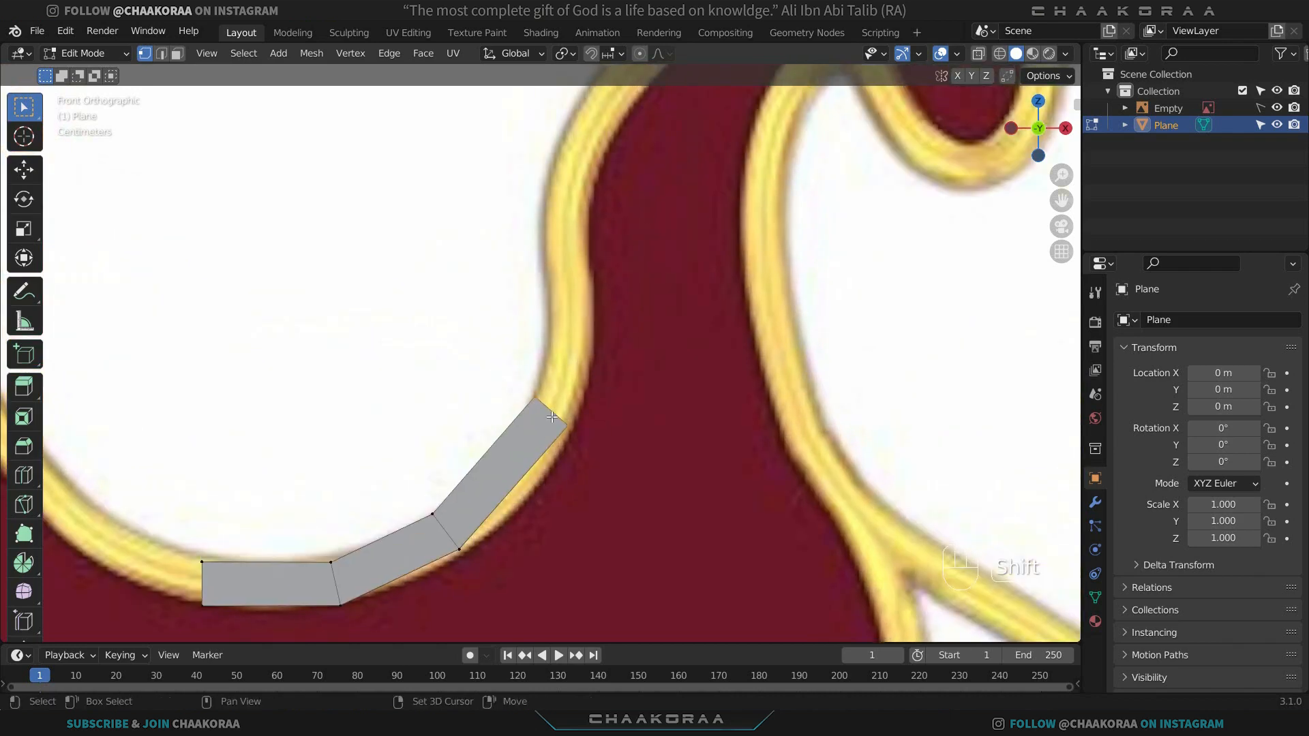
ctrl+right_click(565, 268)
ctrl+right_click(587, 145)
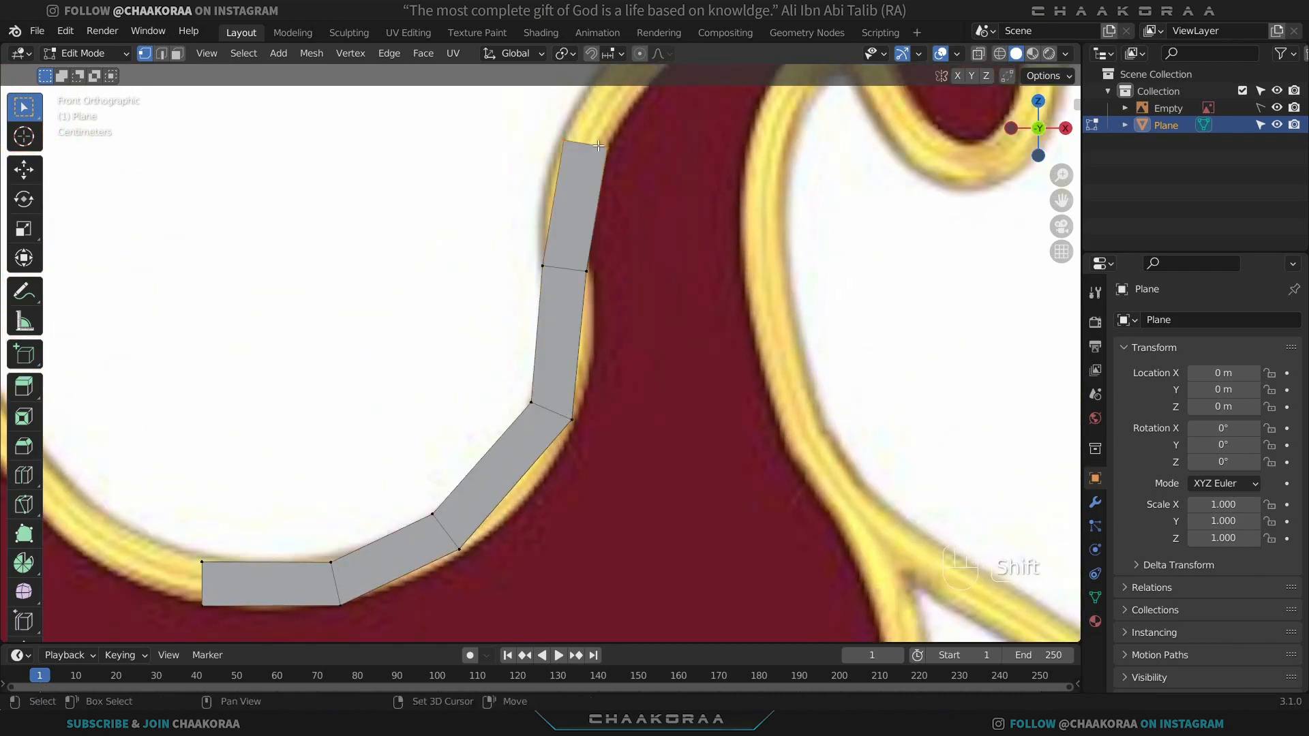
Continue the strip over the top of the front curl with four extruded segments, ending on its outer side.
shift+middle_drag(587, 145, 480, 323)
ctrl+right_click(557, 217)
scroll(555, 218, down, 3)
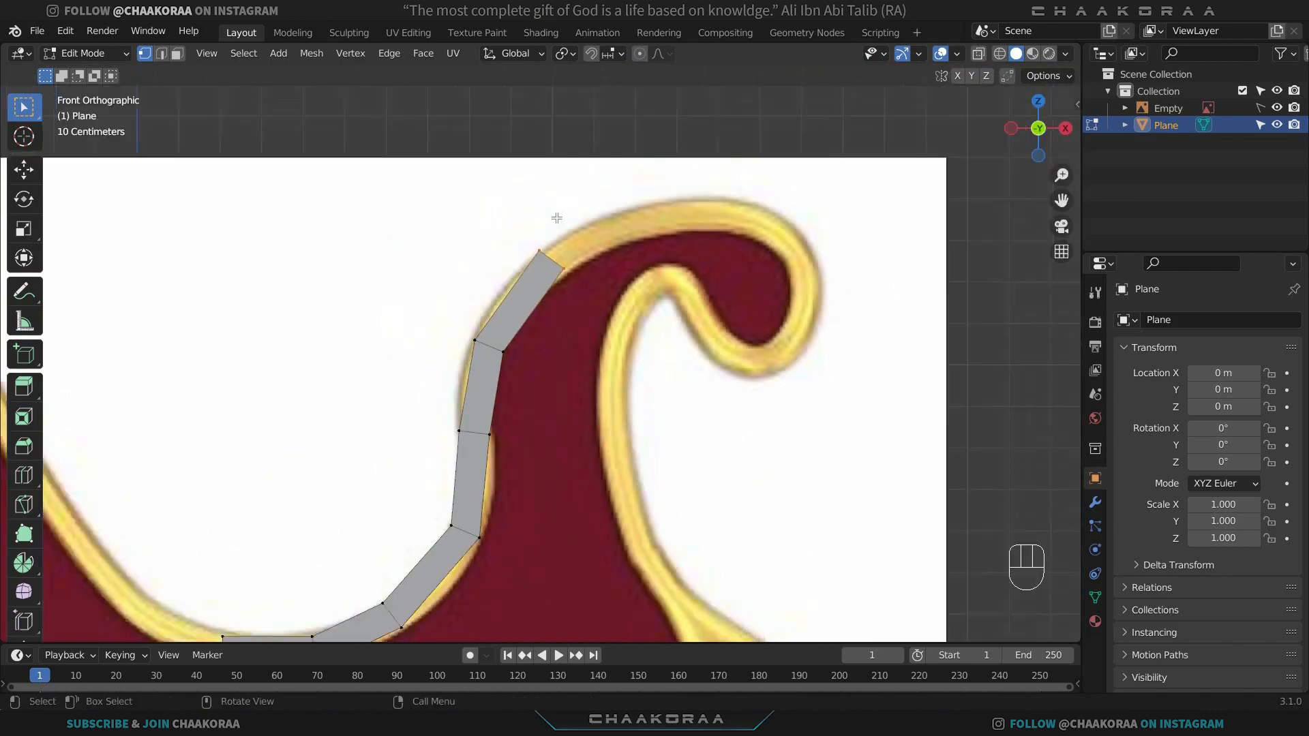
shift+middle_drag(555, 219, 544, 251)
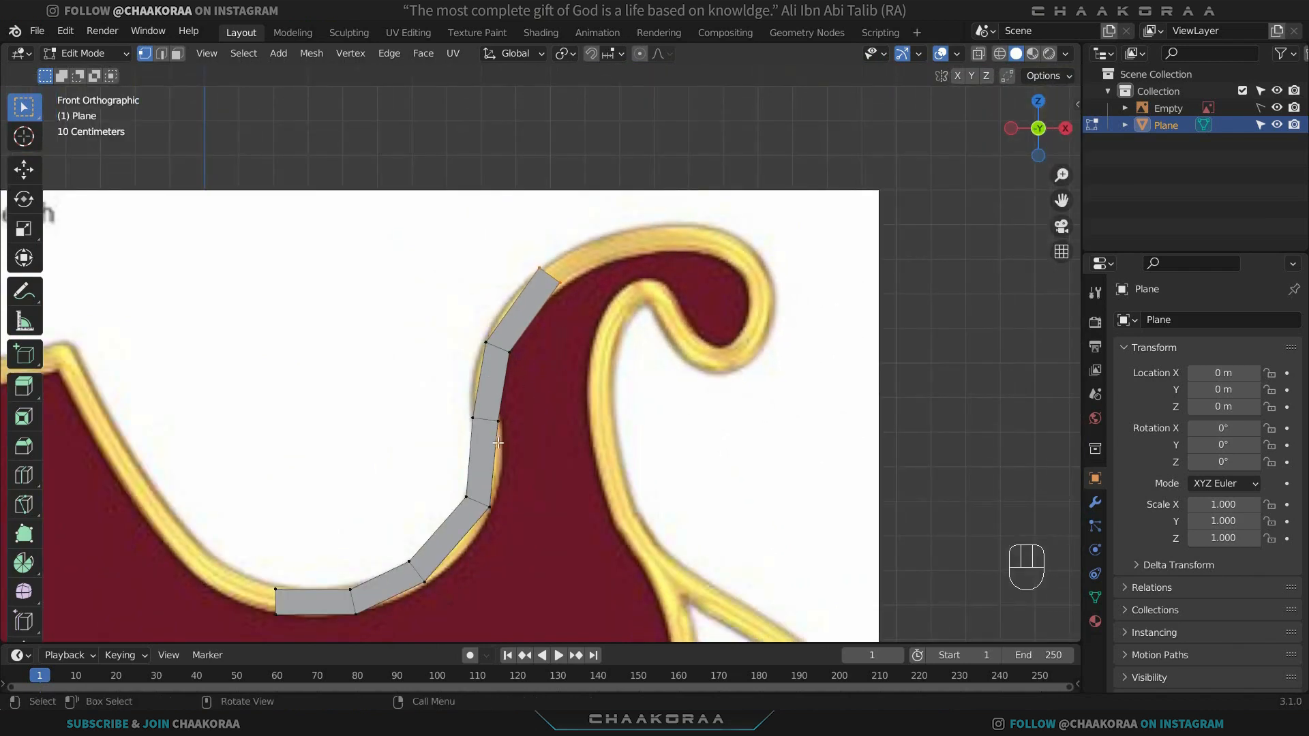
ctrl+right_click(622, 239)
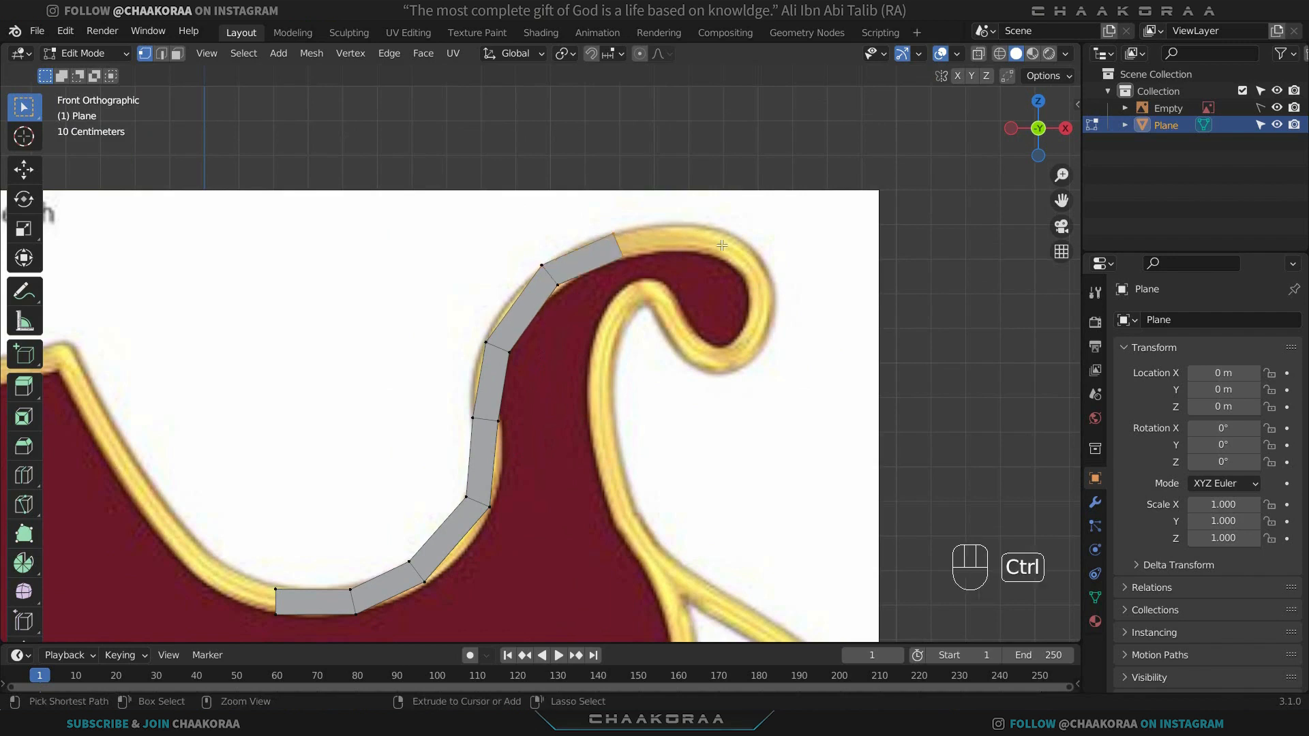
ctrl+right_click(730, 248)
ctrl+right_click(760, 316)
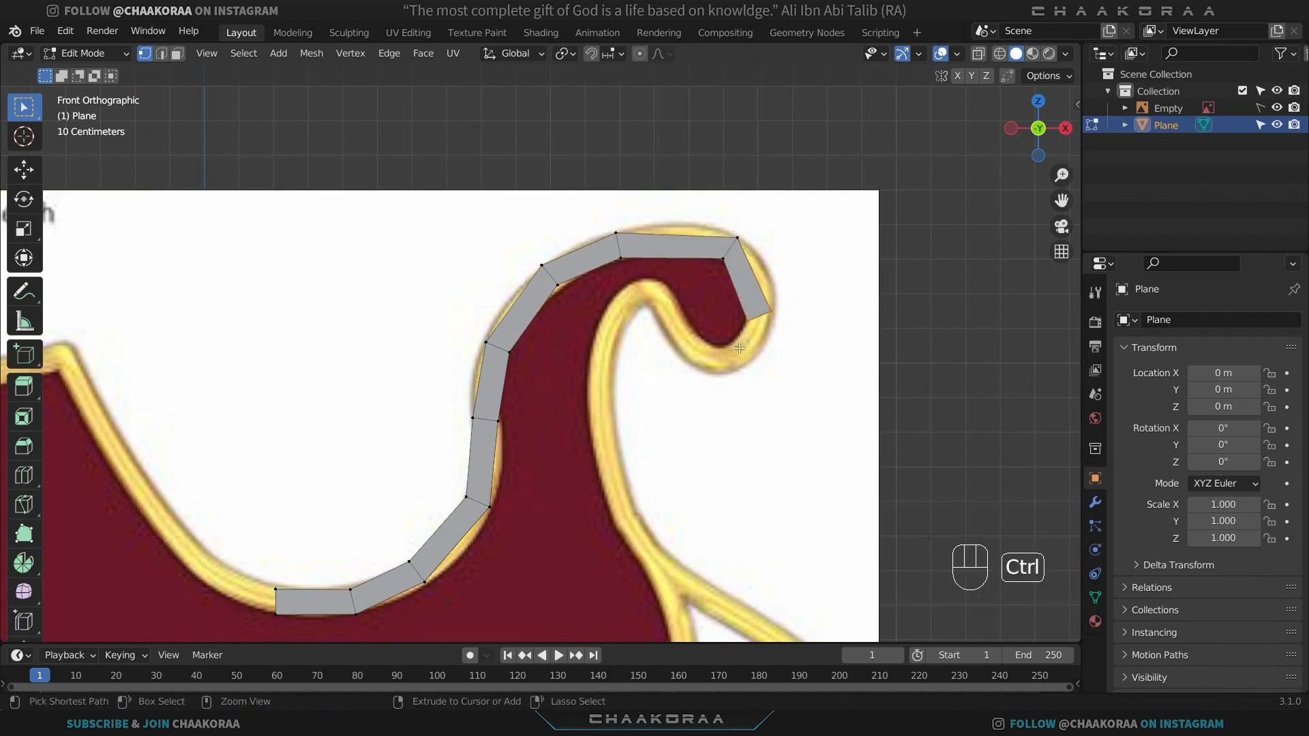
Extrude the strip around the curl's tip, over the small inner loop and down the front trim in six segments.
ctrl+right_click(731, 358)
ctrl+right_click(683, 332)
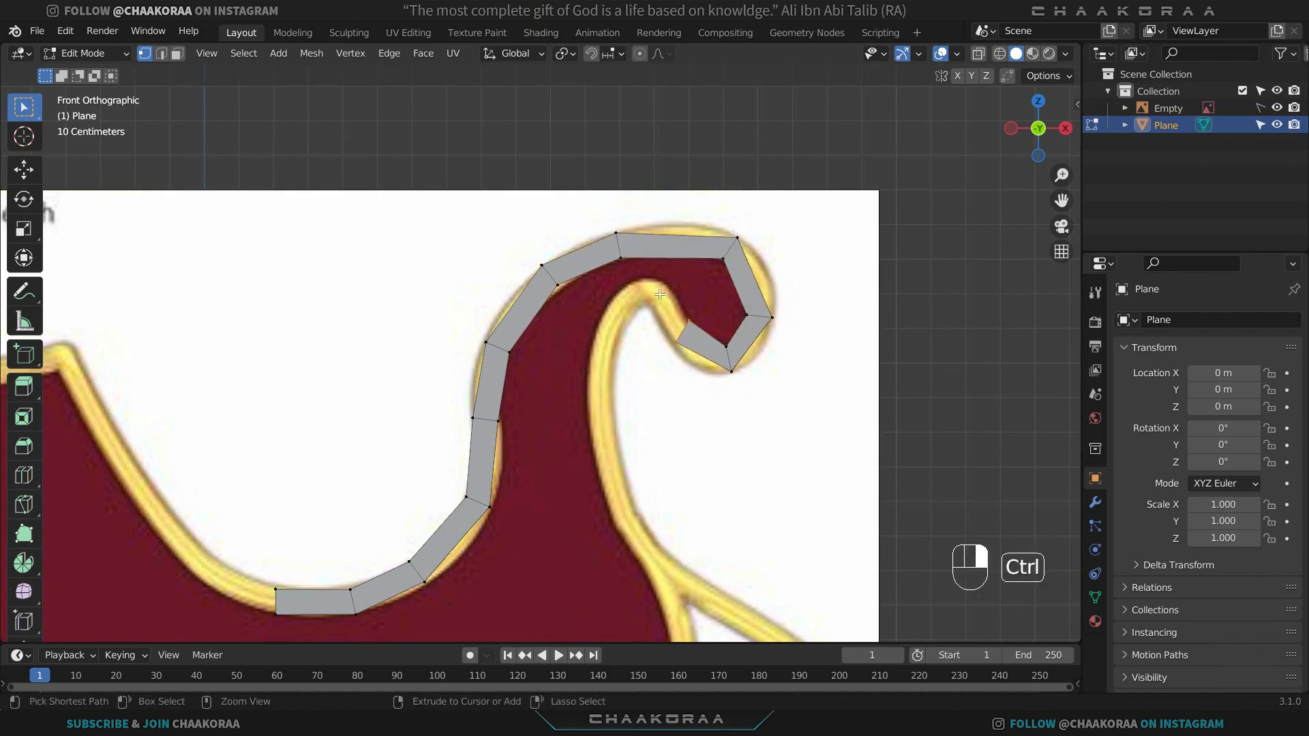
ctrl+right_click(660, 300)
ctrl+right_click(628, 297)
ctrl+right_click(603, 371)
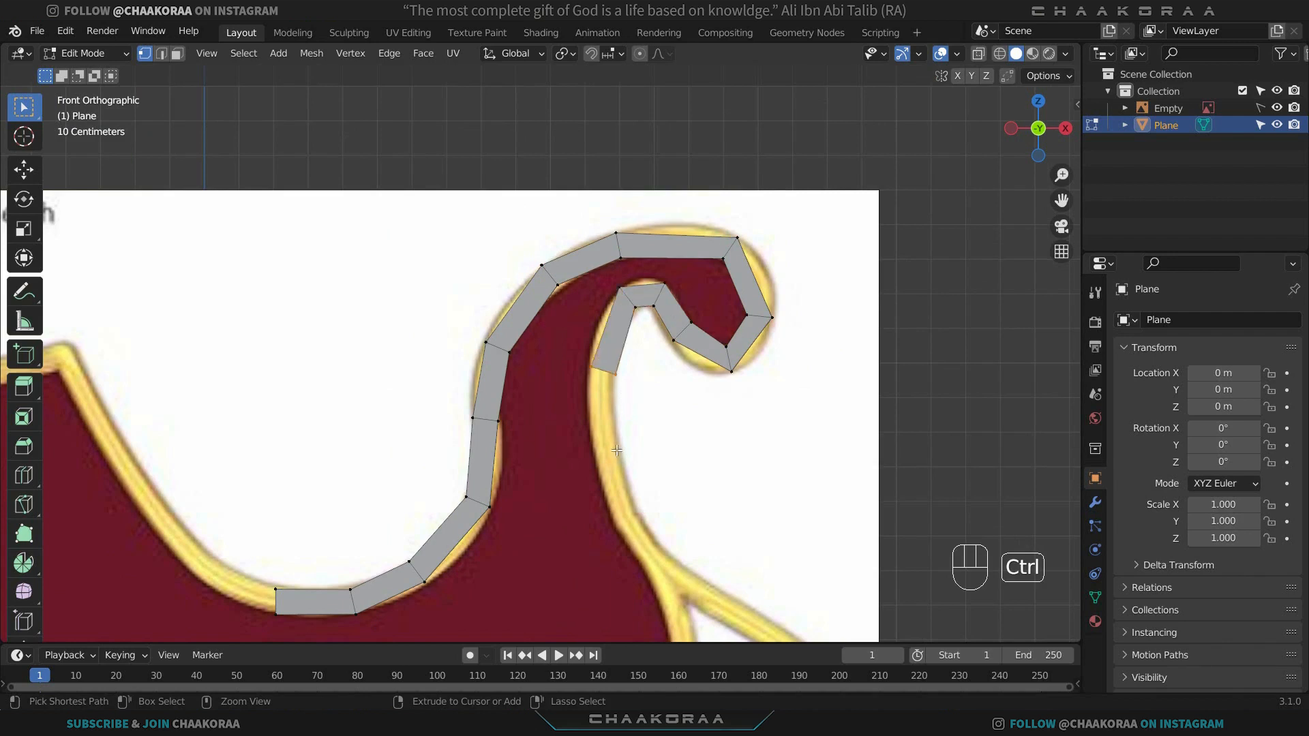
ctrl+right_click(613, 481)
Extrude the strip down the front trim to the runner junction, ending one segment at the fork's start and another at its crotch.
shift+middle_drag(663, 545, 615, 370)
scroll(616, 370, up, 2)
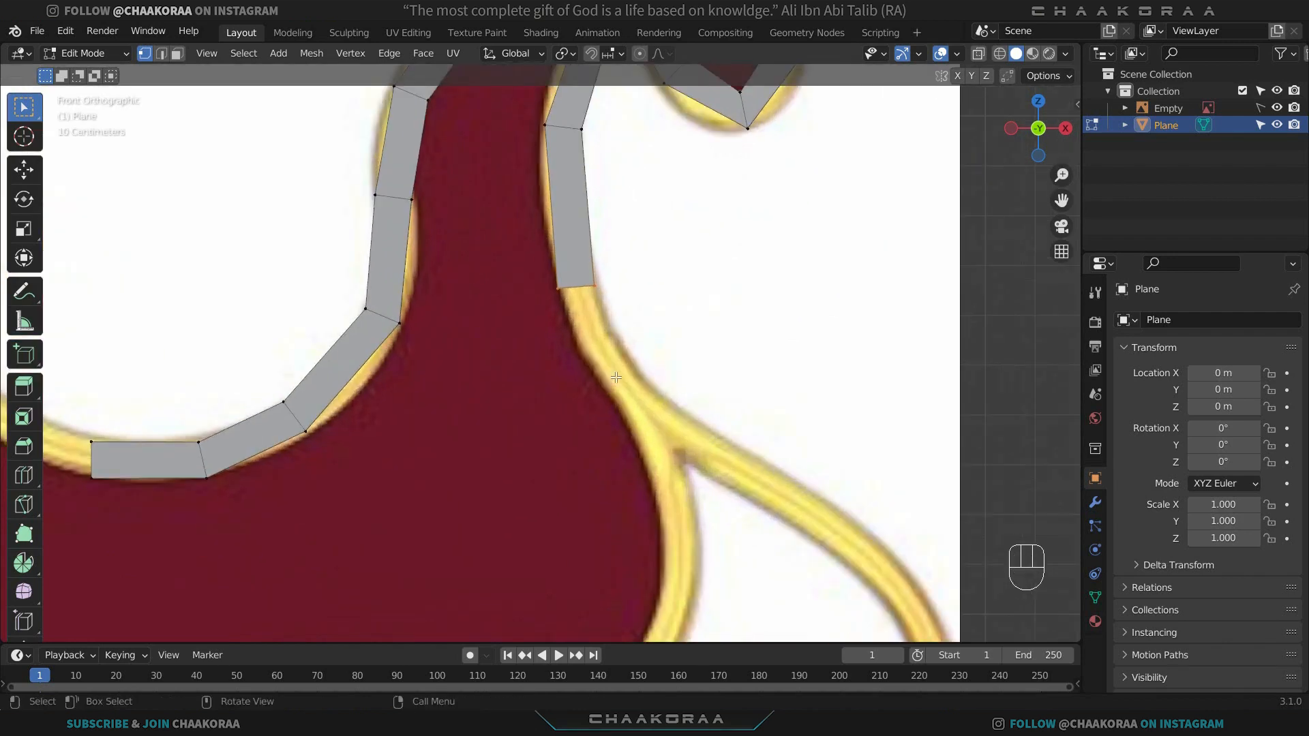
ctrl+right_click(597, 344)
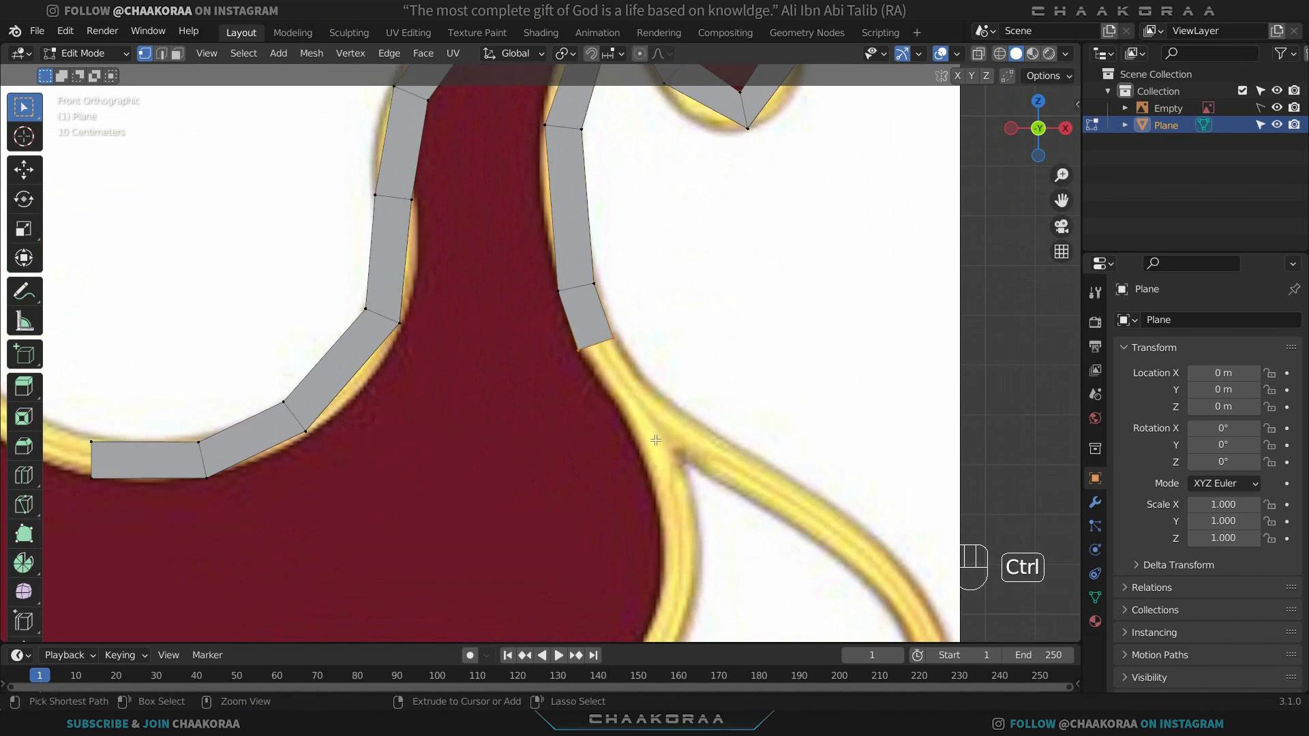
key(ctrl+z)
ctrl+right_click(635, 404)
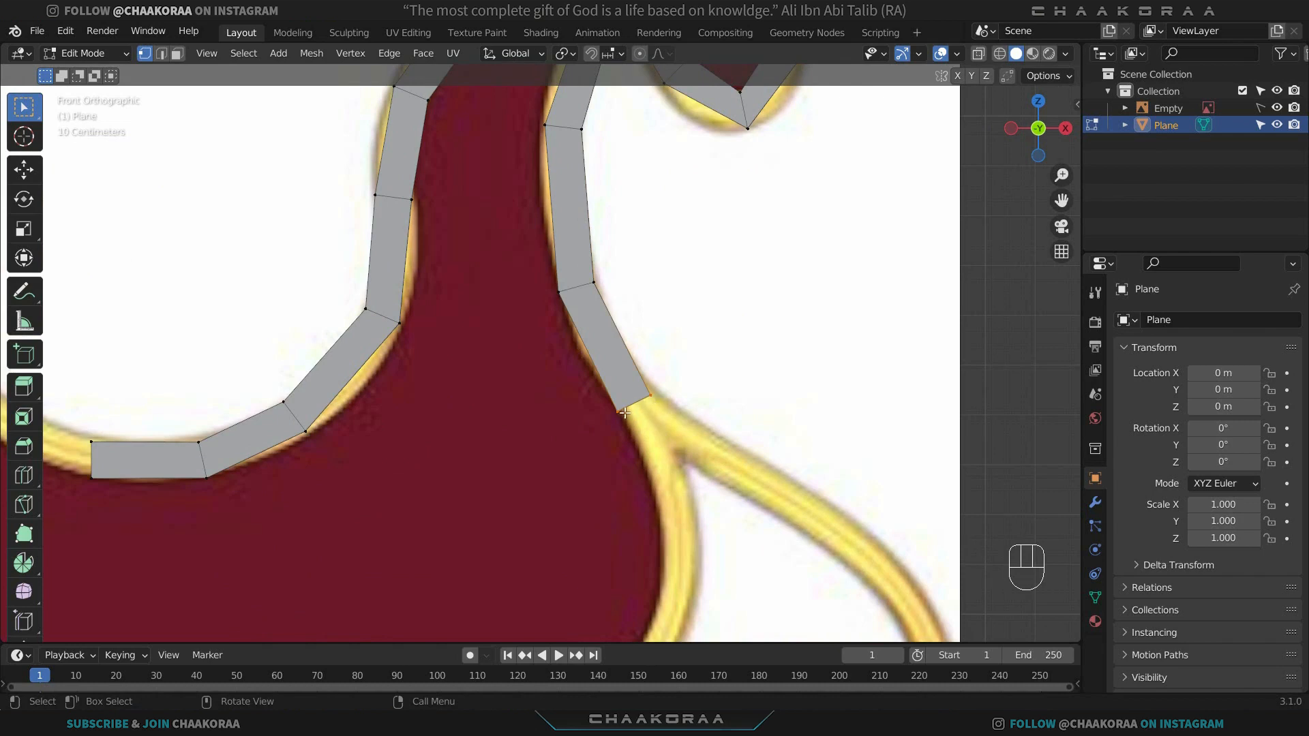
shift+middle_drag(651, 404, 574, 339)
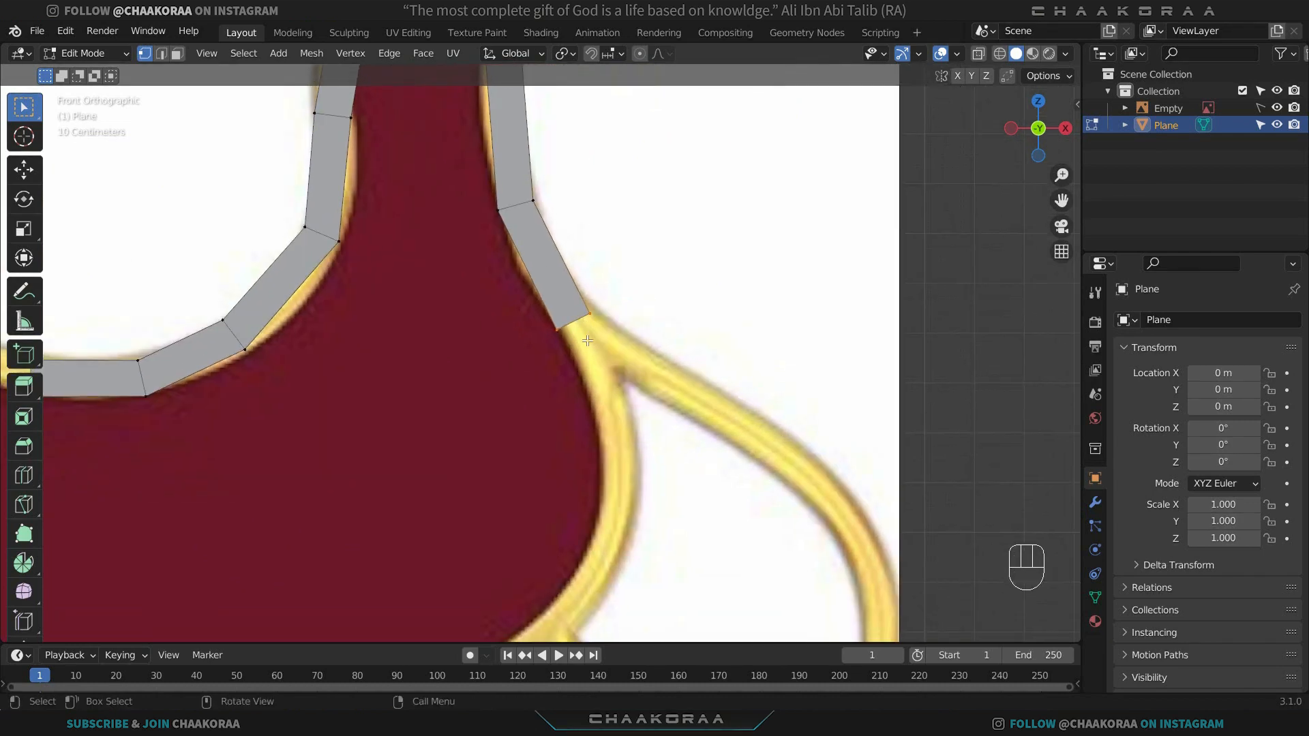
ctrl+right_click(606, 389)
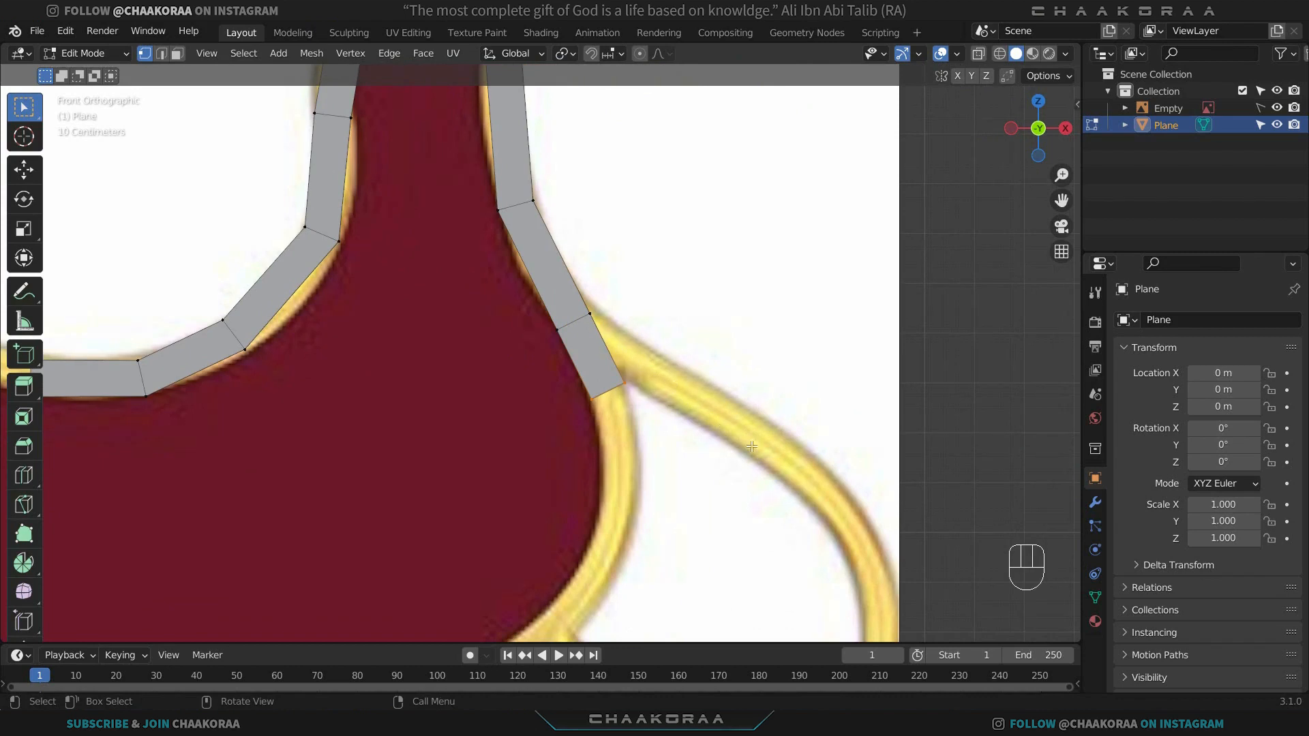
Extrude the strip around the body's lower front corner, placing short segments where the diagonal strut and first vertical strut attach.
shift+middle_drag(682, 450, 681, 273)
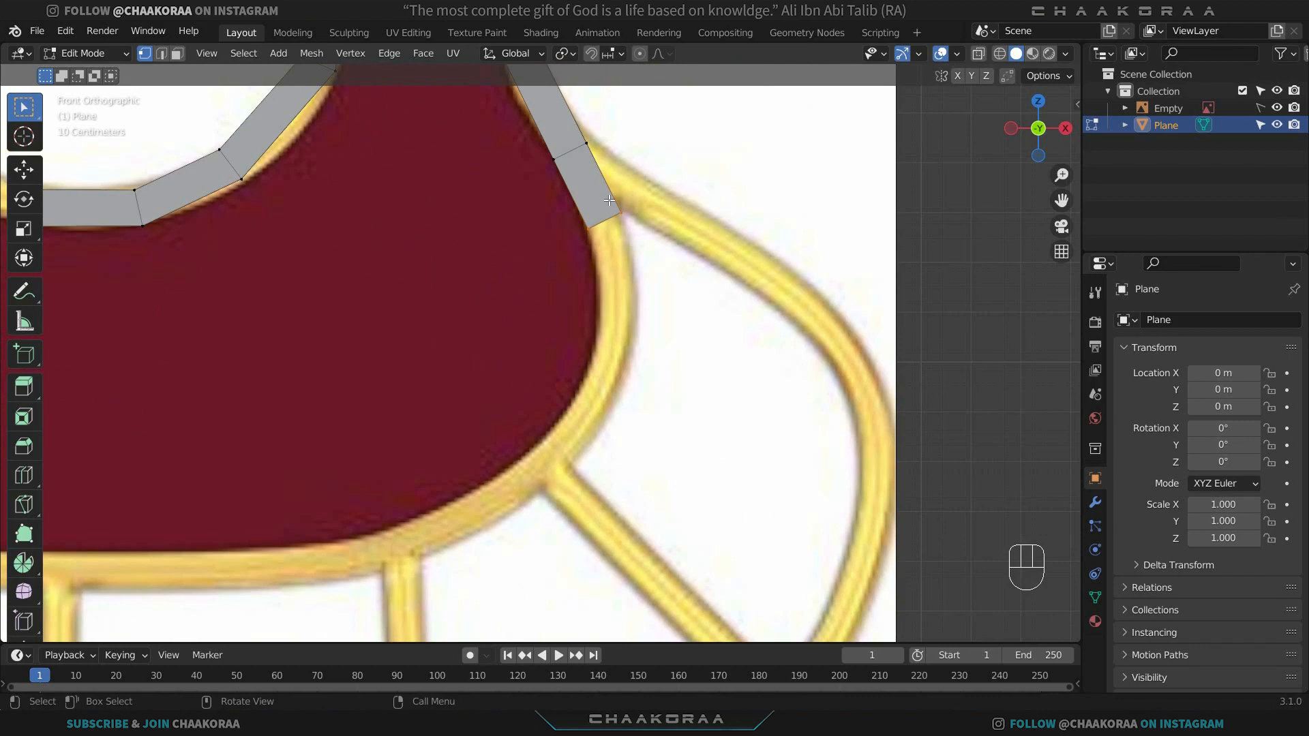
ctrl+right_click(624, 330)
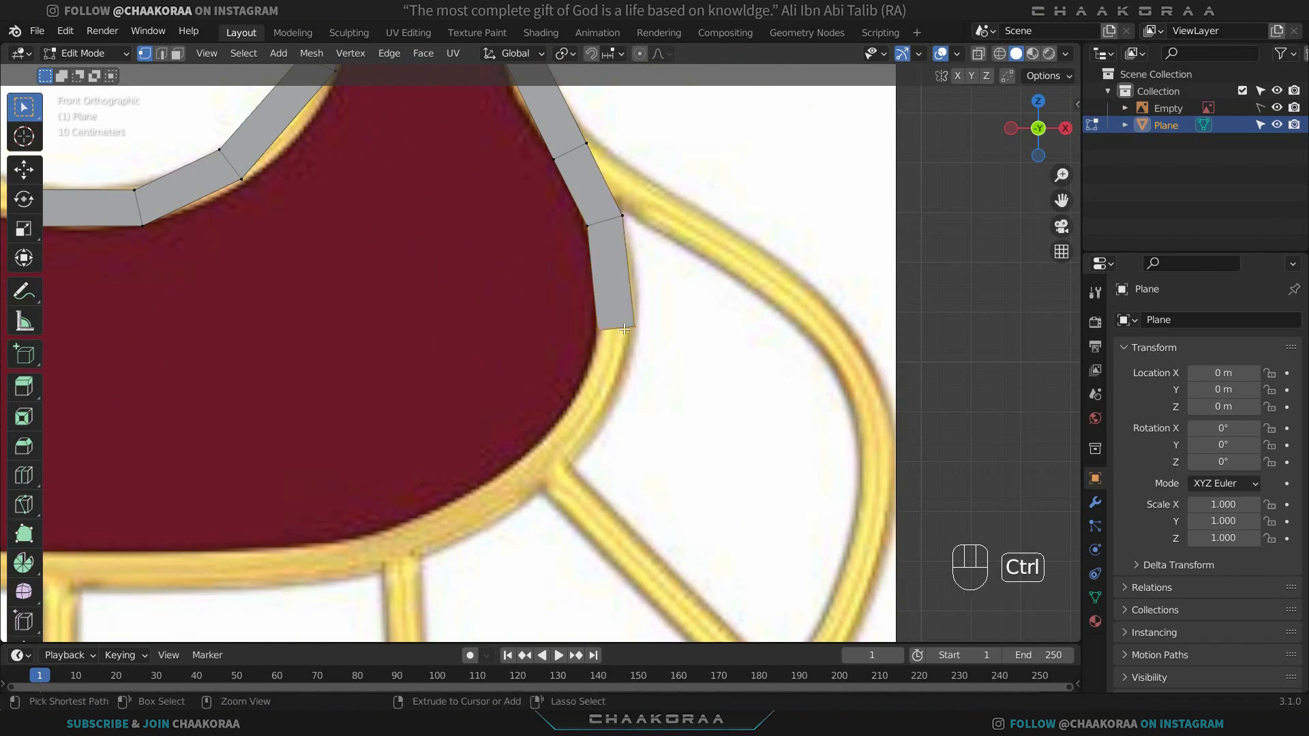
ctrl+right_click(562, 448)
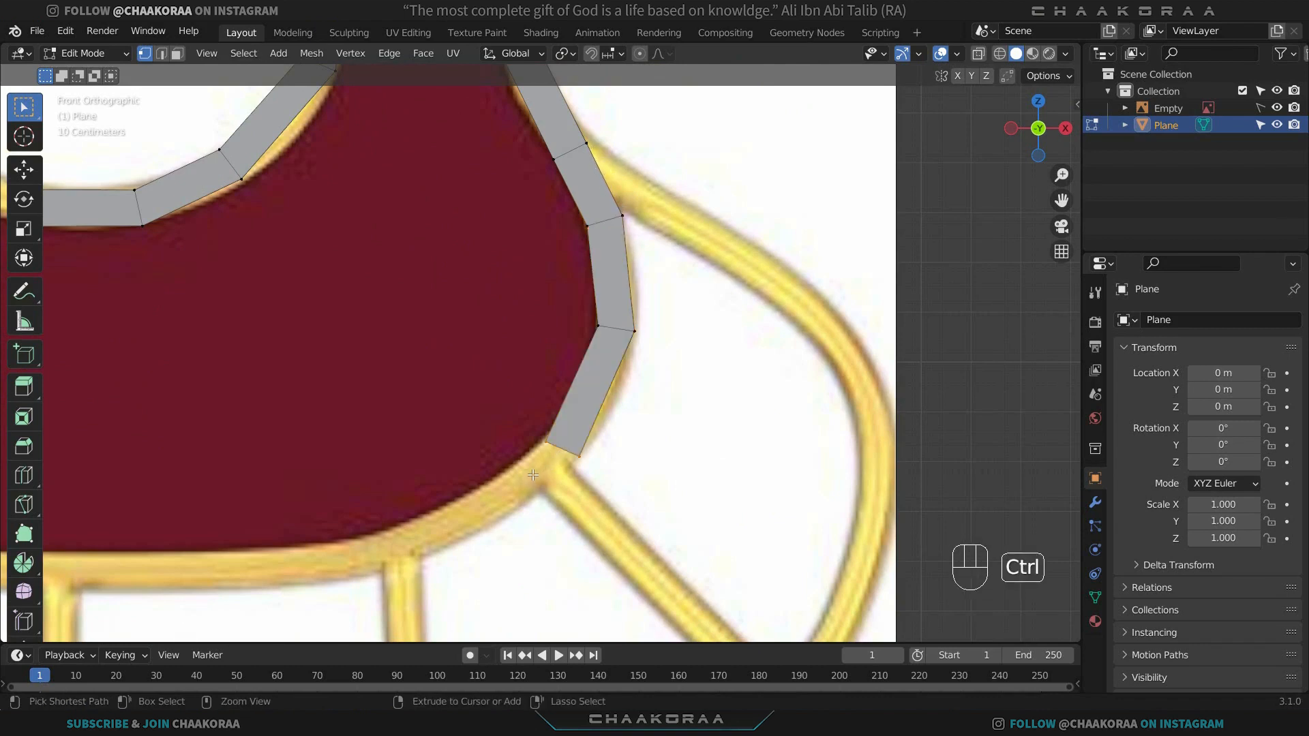
ctrl+right_click(535, 475)
shift+middle_drag(569, 424, 557, 362)
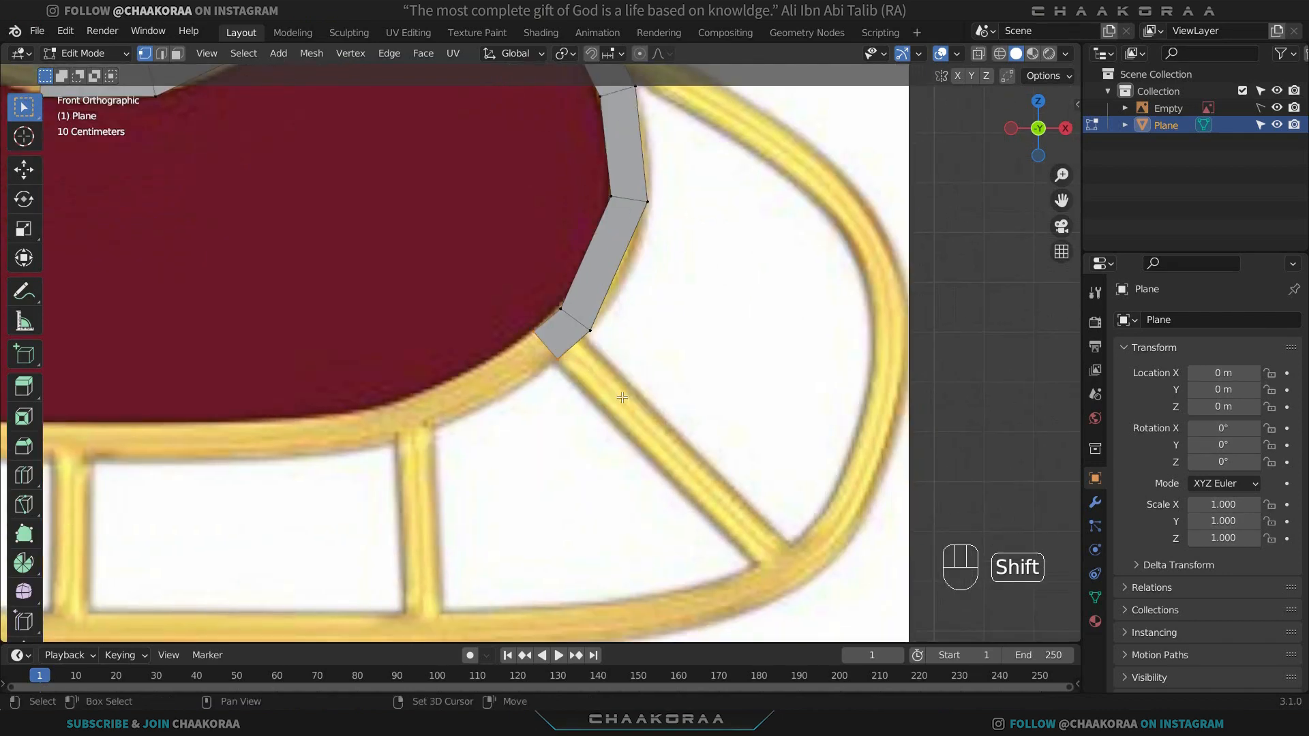
ctrl+right_click(426, 407)
ctrl+right_click(389, 420)
Extend the strip along the body's bottom trim past the next two vertical struts, adding a short segment across each strut's width.
shift+middle_drag(390, 420, 599, 382)
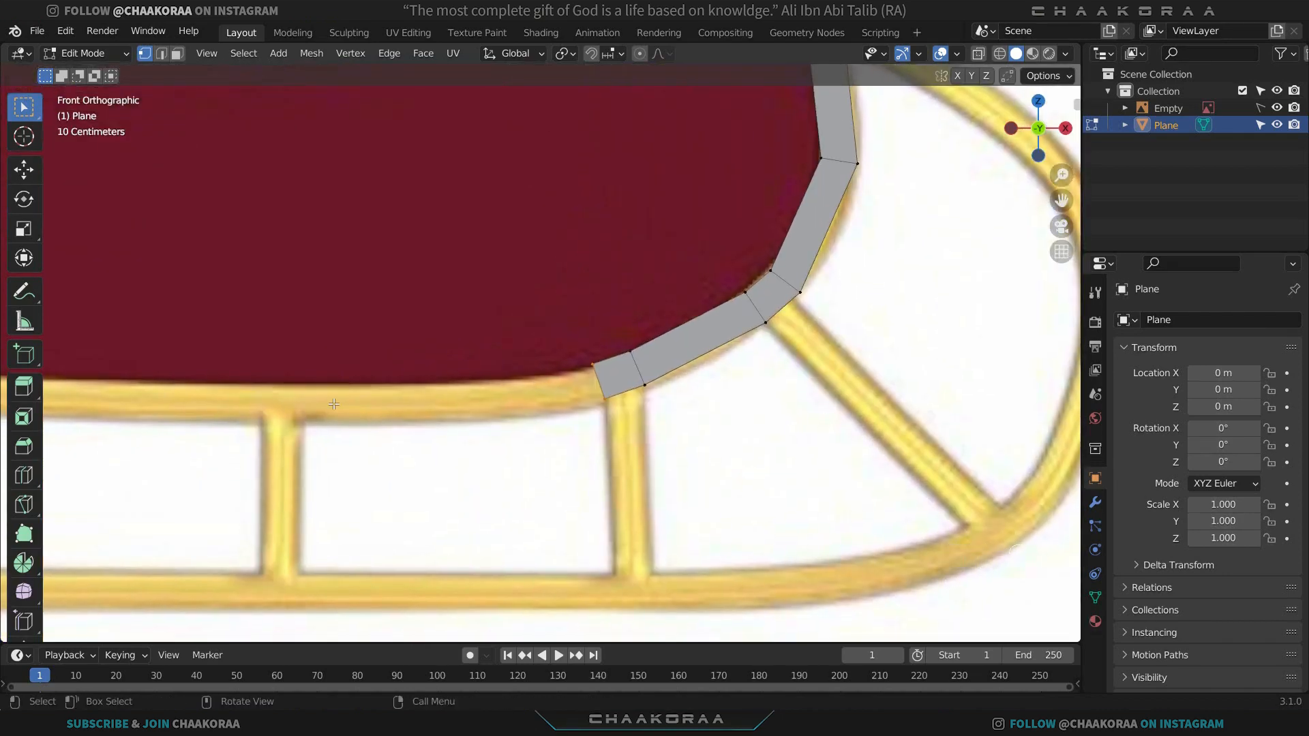
ctrl+right_click(301, 398)
ctrl+right_click(259, 396)
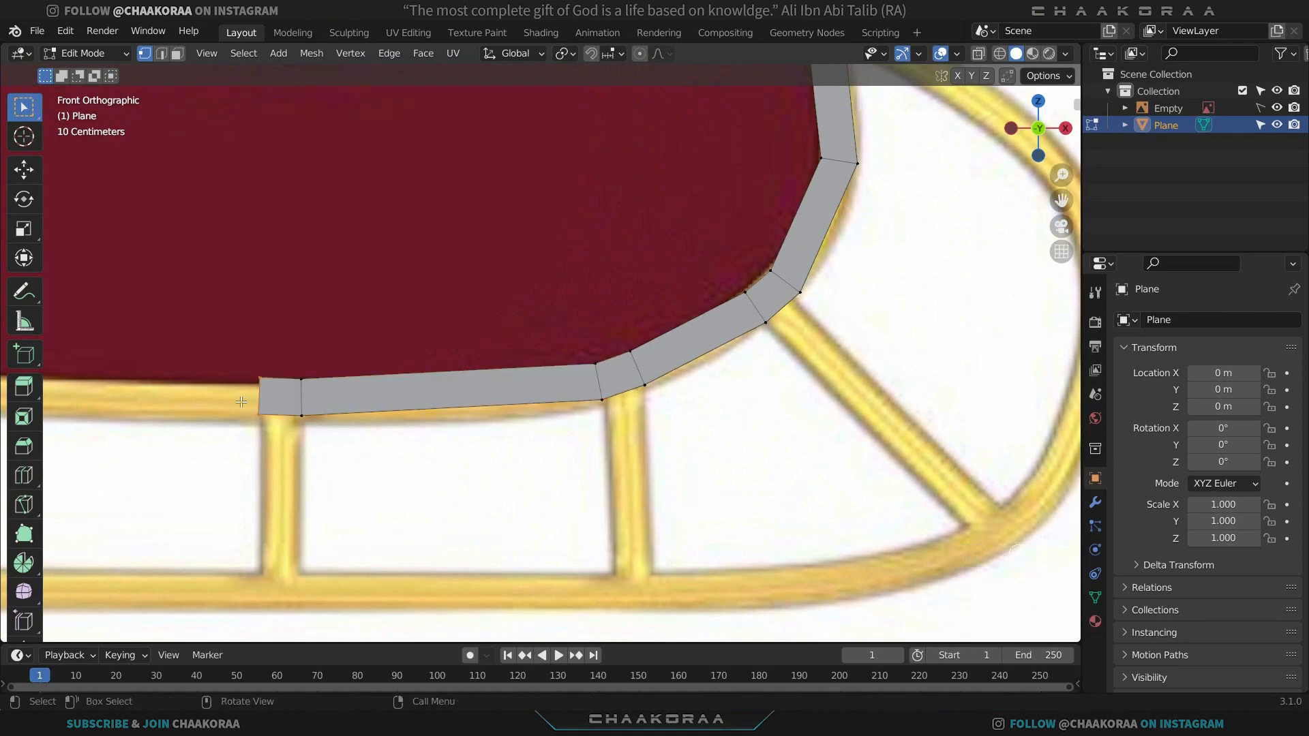
shift+middle_drag(259, 396, 658, 391)
ctrl+right_click(174, 374)
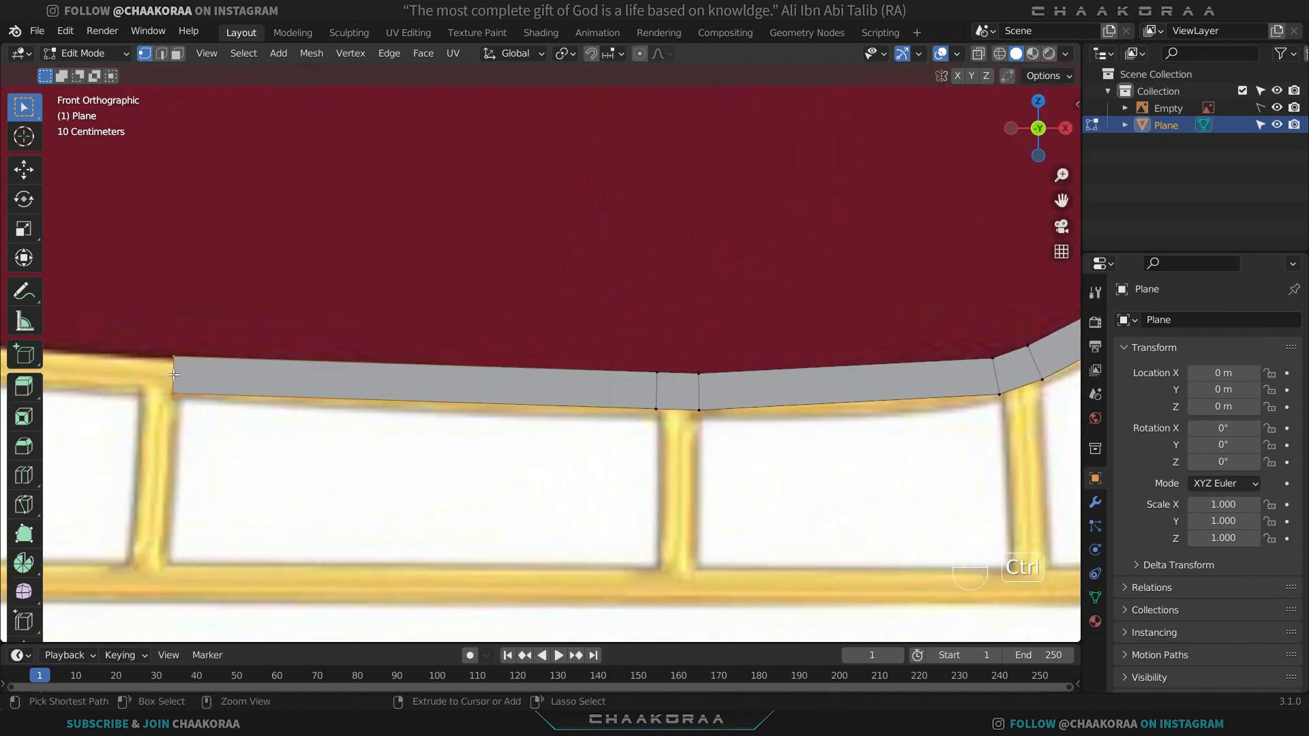
ctrl+right_click(138, 371)
Extrude the strip across the curved rear brace and around the body's lower rear corner in four segments.
shift+middle_drag(138, 372, 586, 385)
ctrl+right_click(398, 377)
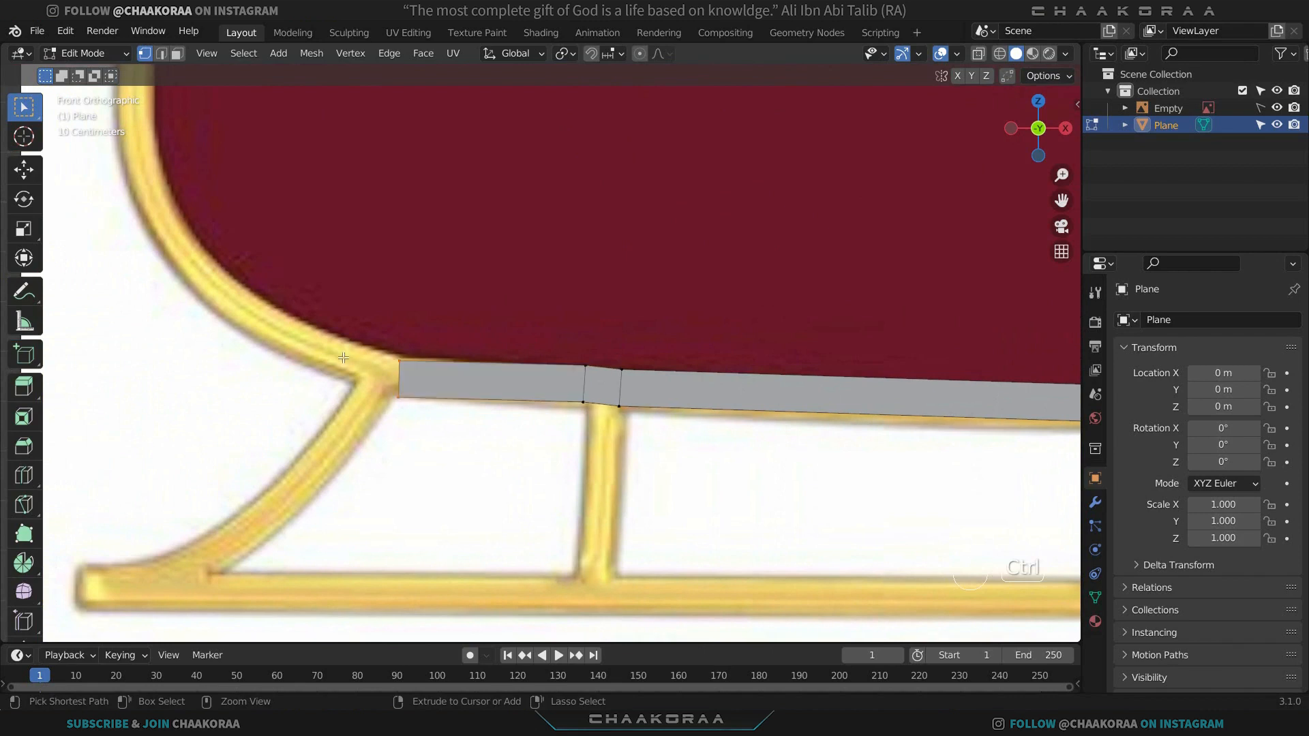
ctrl+right_click(353, 358)
ctrl+right_click(227, 291)
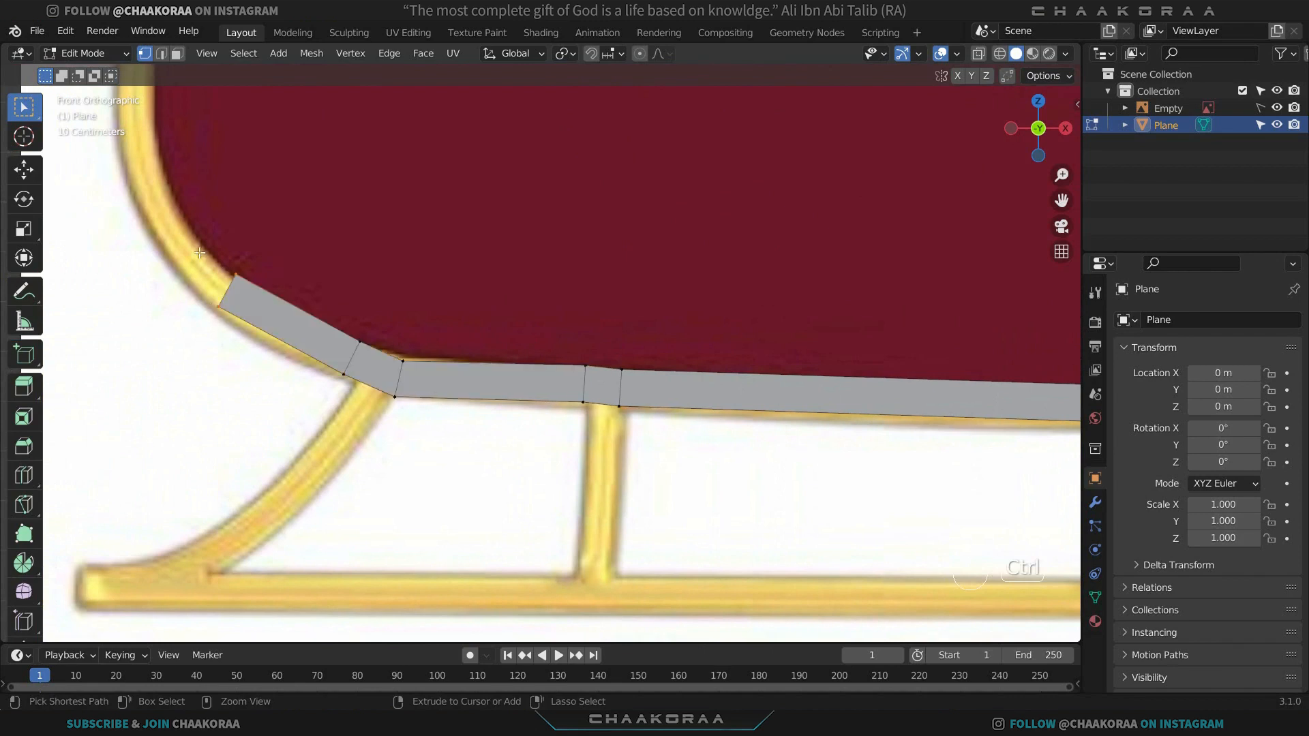
ctrl+right_click(159, 205)
Extrude the strip segment by segment up the wavy rear trim to just below the top of the backrest.
shift+middle_drag(158, 206, 232, 374)
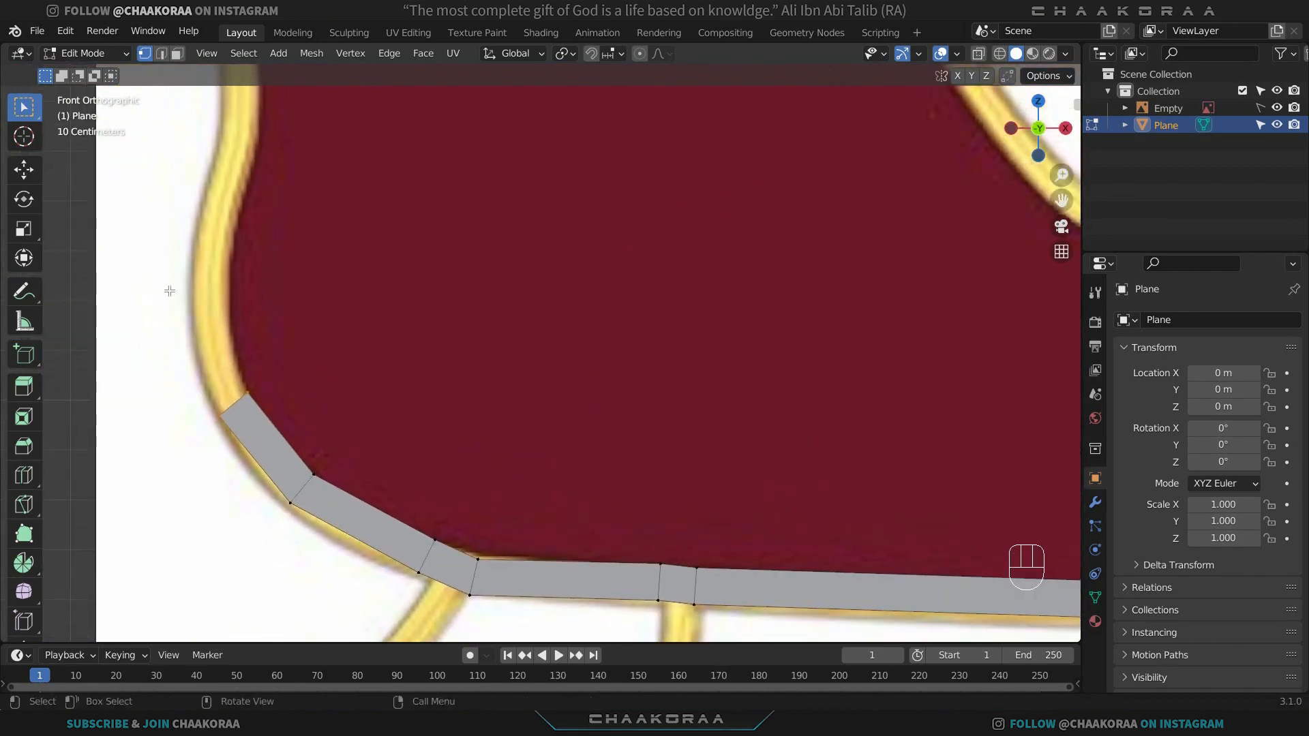
ctrl+right_click(208, 274)
shift+middle_drag(223, 225, 289, 297)
ctrl+right_click(290, 254)
ctrl+right_click(276, 167)
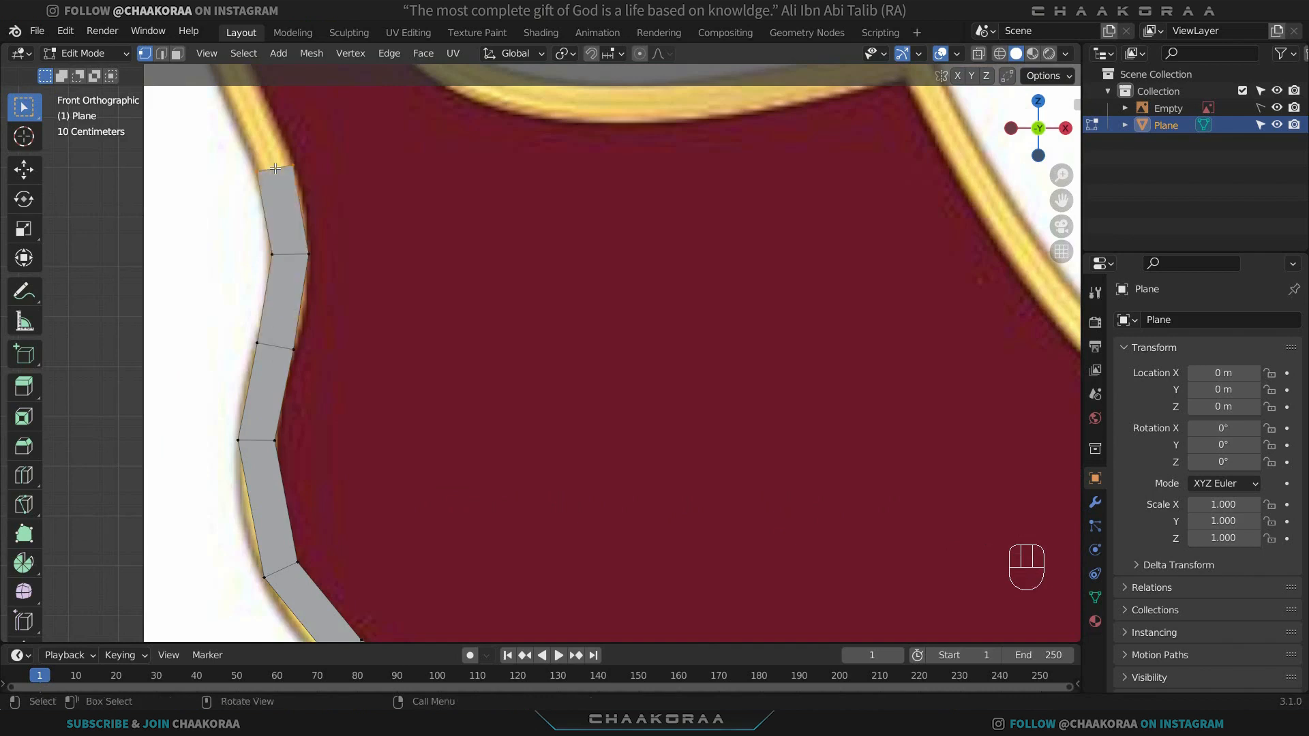
shift+middle_drag(276, 167, 354, 401)
ctrl+right_click(277, 216)
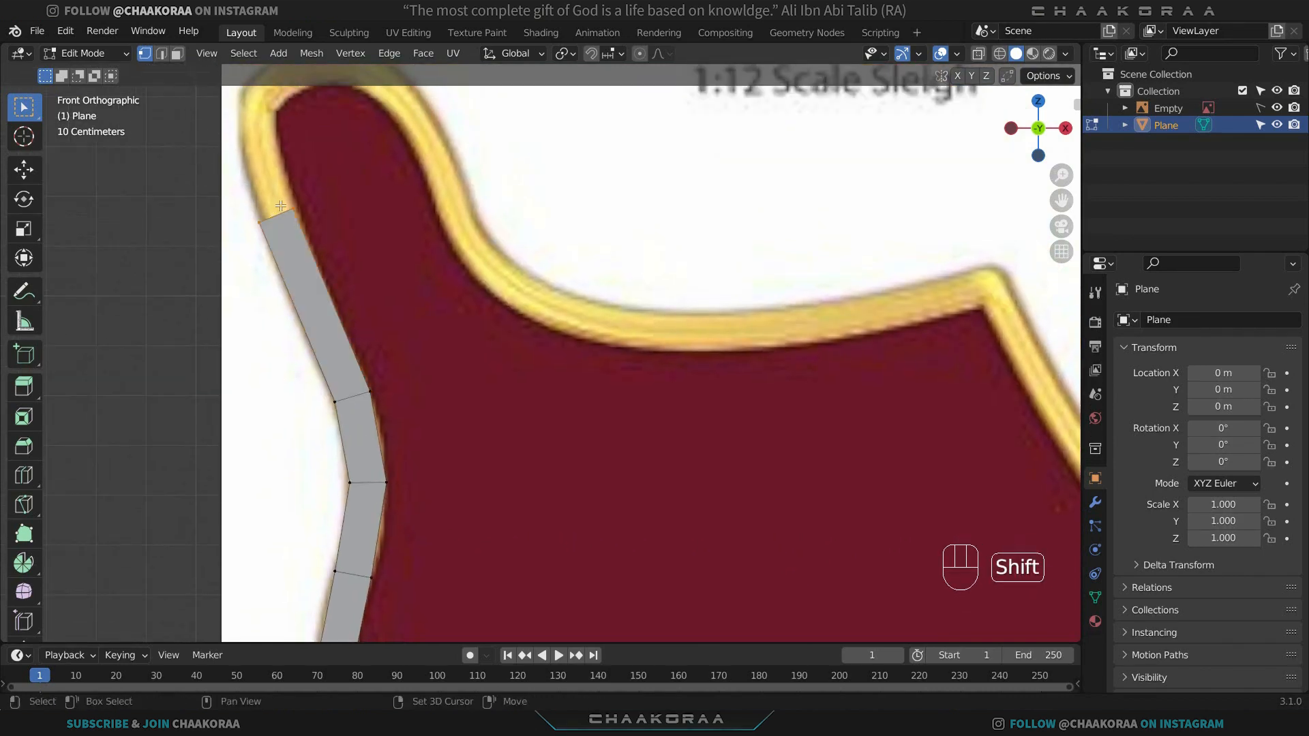
Extrude the strip in four segments around the rounded top of the backrest and onto its inner slope.
shift+middle_drag(277, 216, 289, 369)
ctrl+right_click(277, 247)
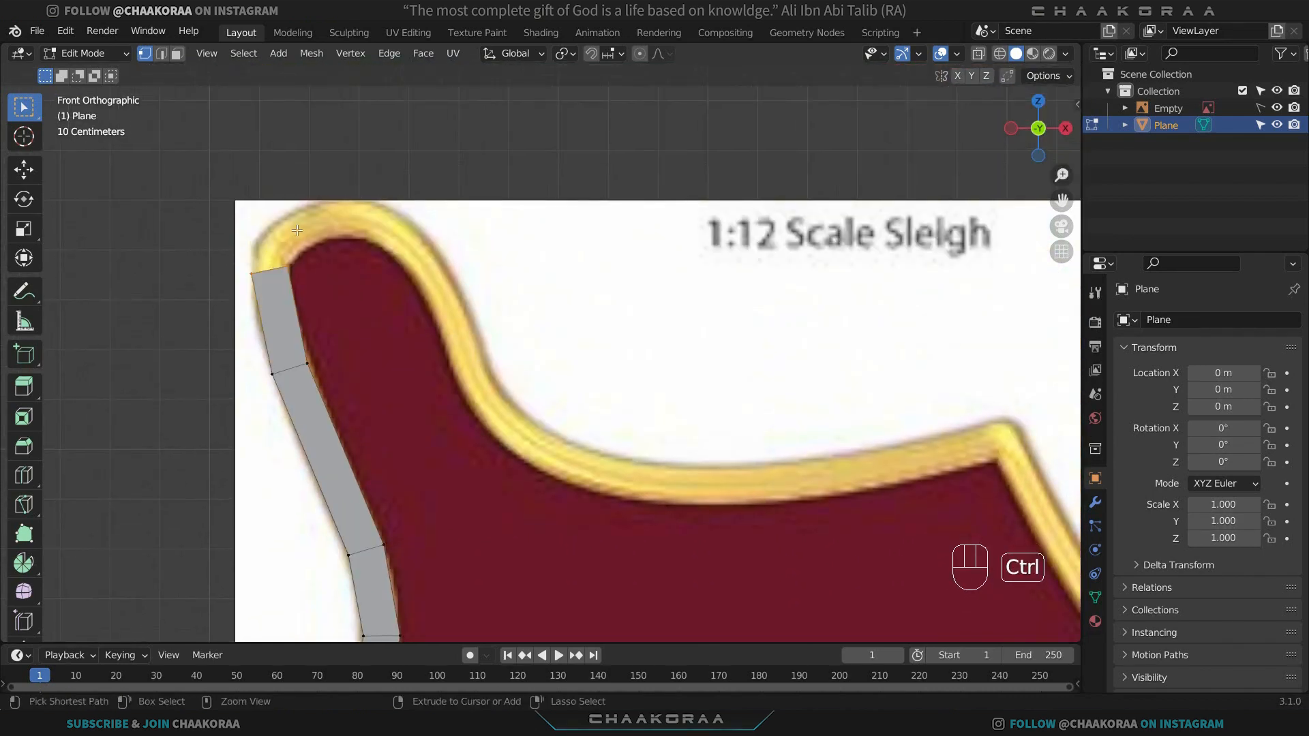
ctrl+right_click(297, 230)
ctrl+right_click(372, 222)
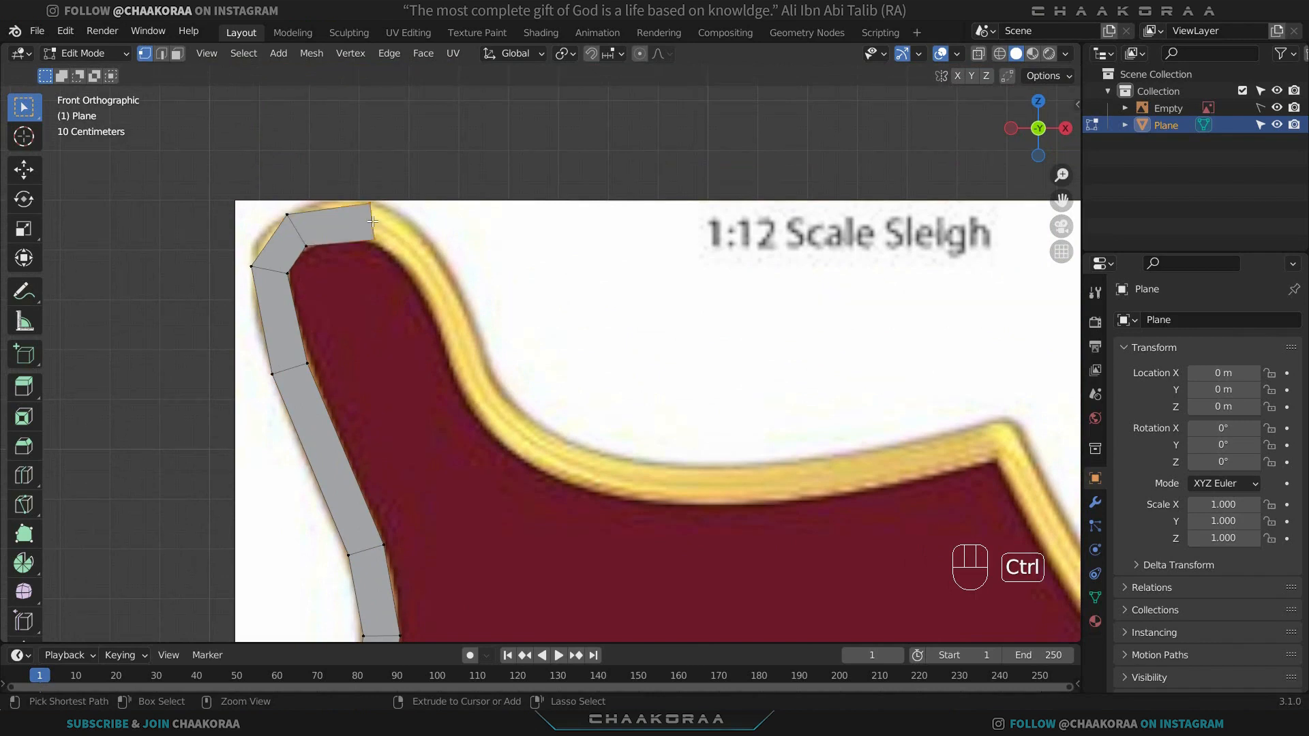
ctrl+right_click(438, 299)
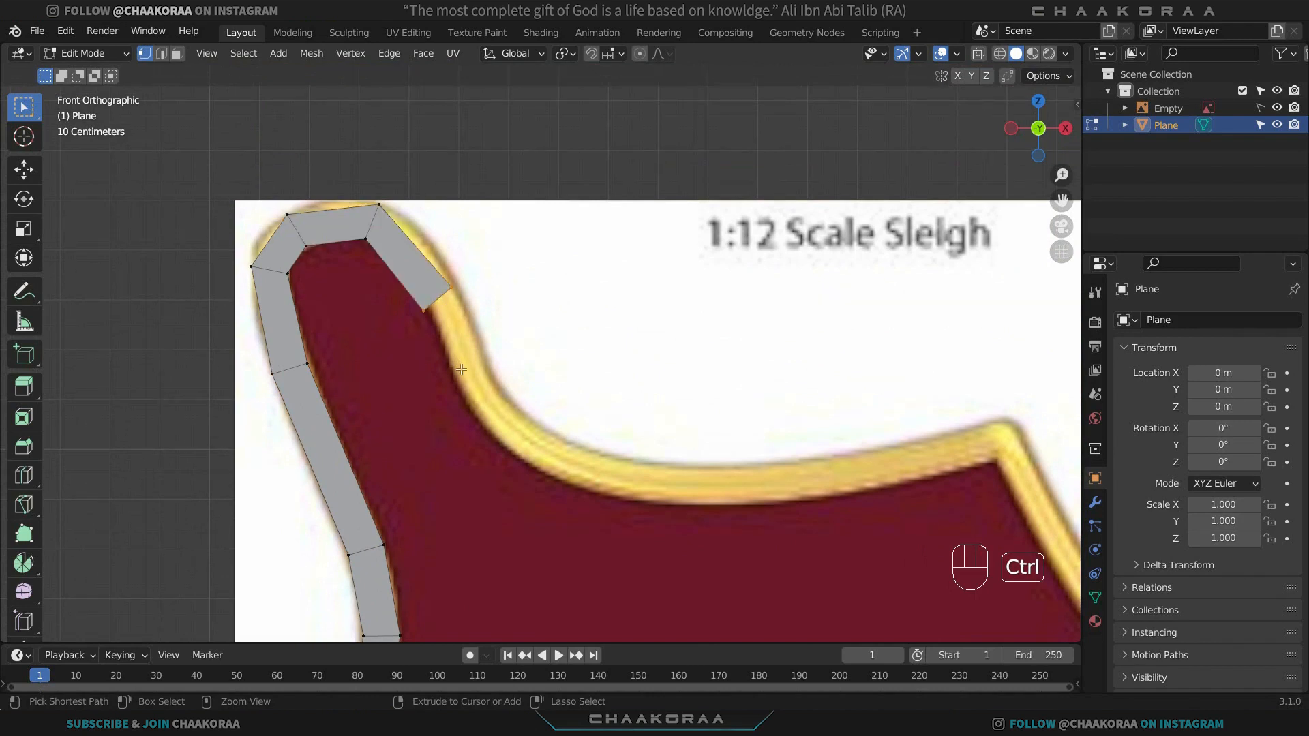
Extrude the strip down the backrest's inner curve and along the upper edge in four segments, stopping at the pointed corner.
ctrl+right_click(489, 402)
ctrl+right_click(607, 475)
ctrl+right_click(790, 484)
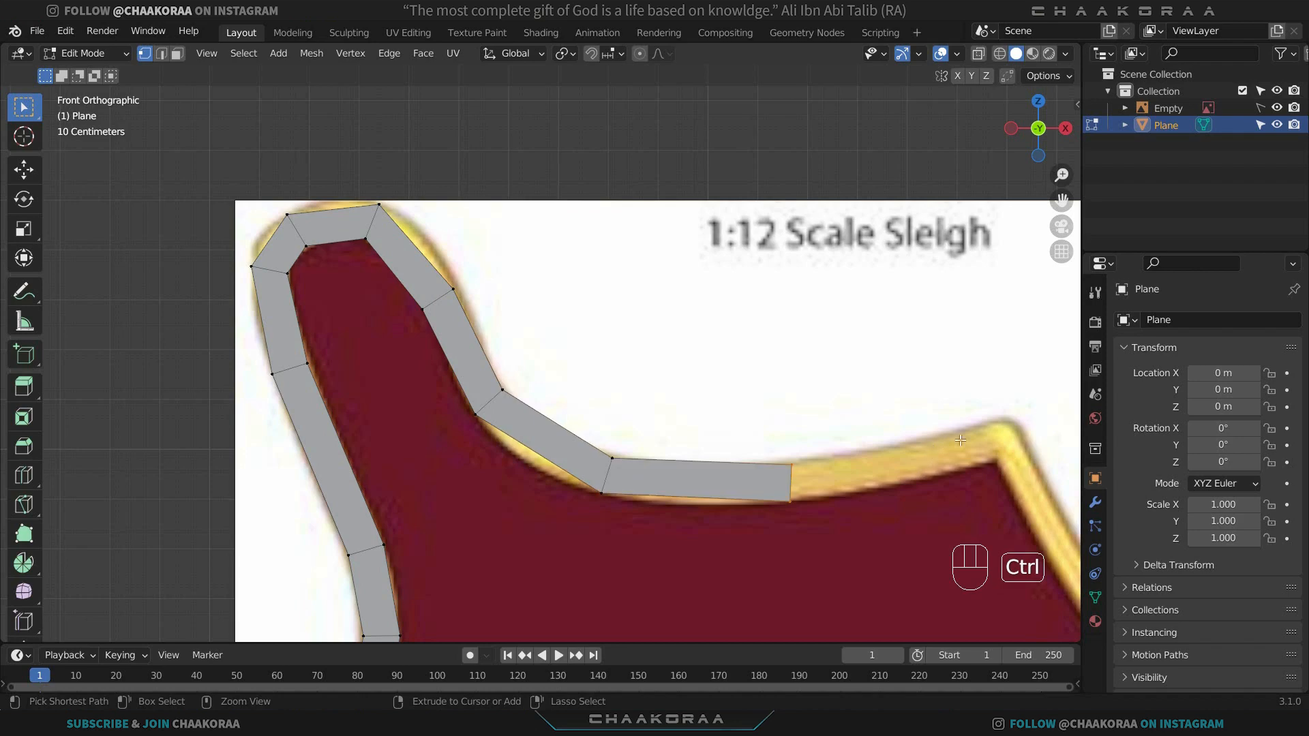
ctrl+right_click(990, 439)
shift+middle_drag(990, 439, 541, 363)
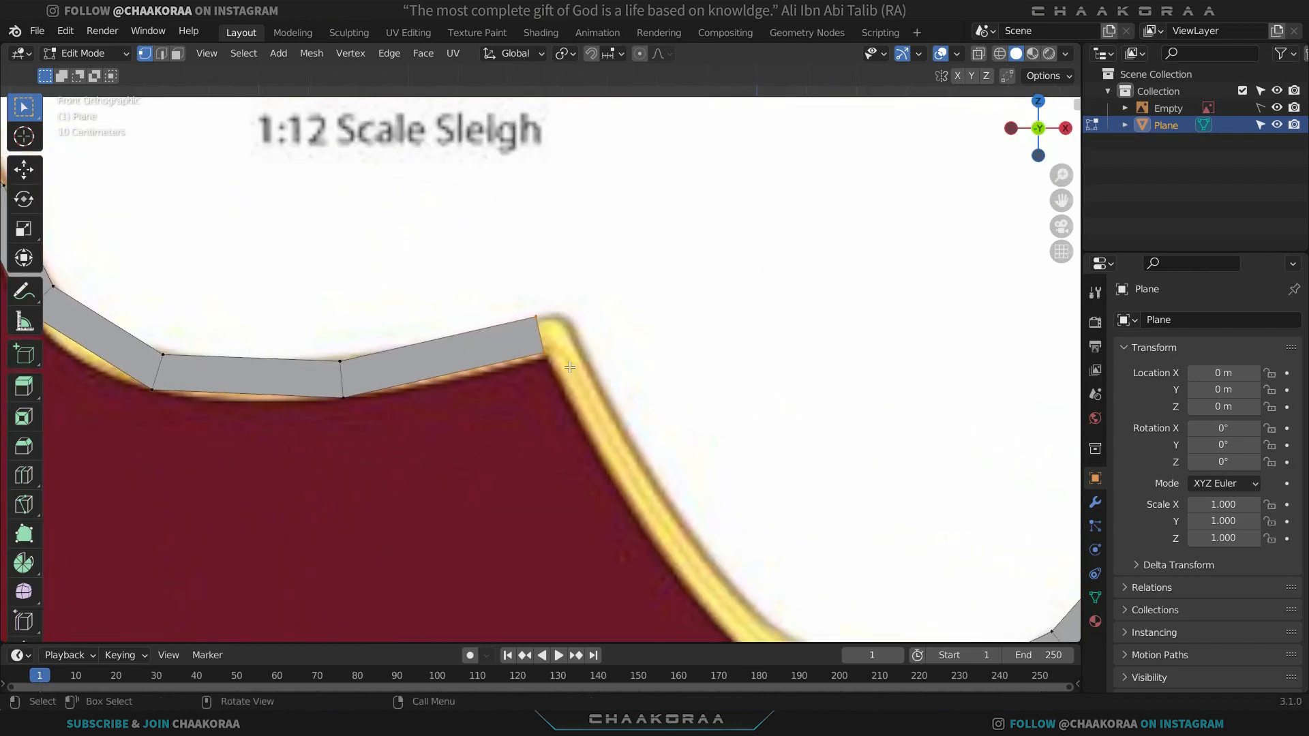
Extrude the strip around the pointed corner and down the seat opening's rear slope in three segments.
ctrl+right_click(570, 366)
shift+middle_drag(669, 553, 542, 355)
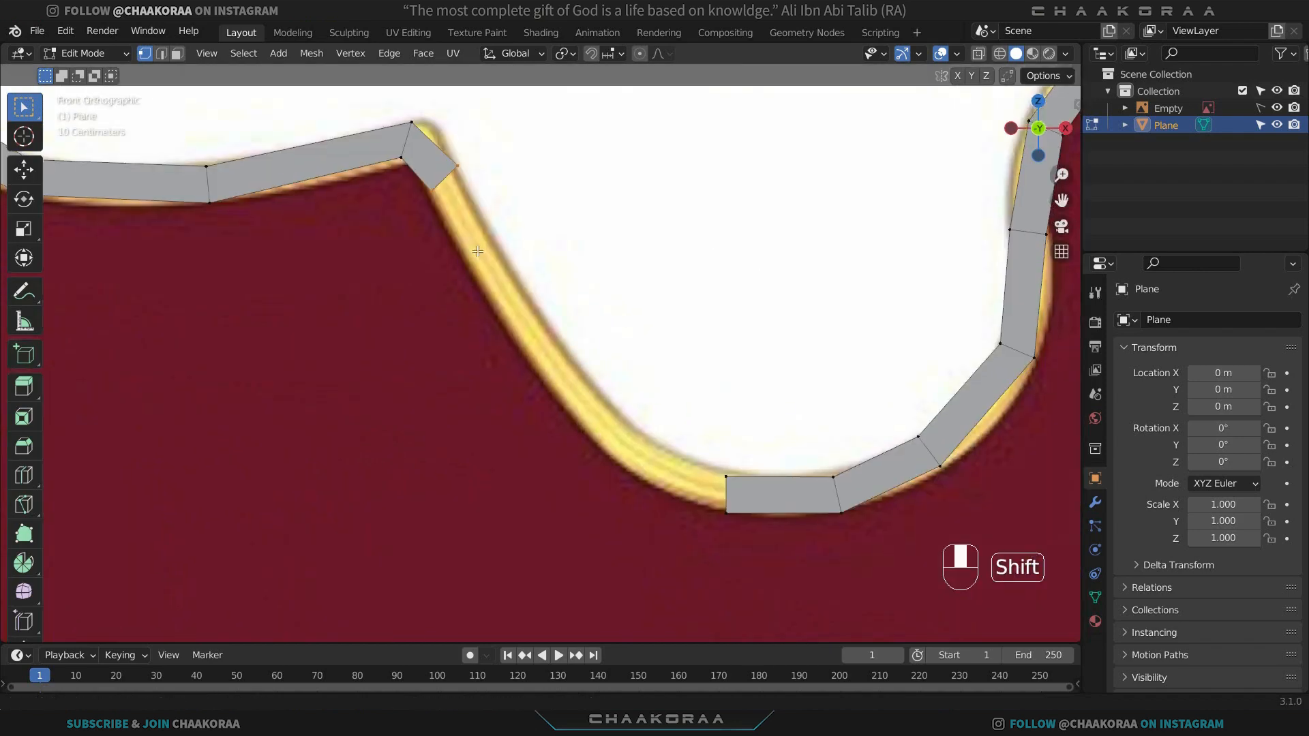
ctrl+right_click(552, 363)
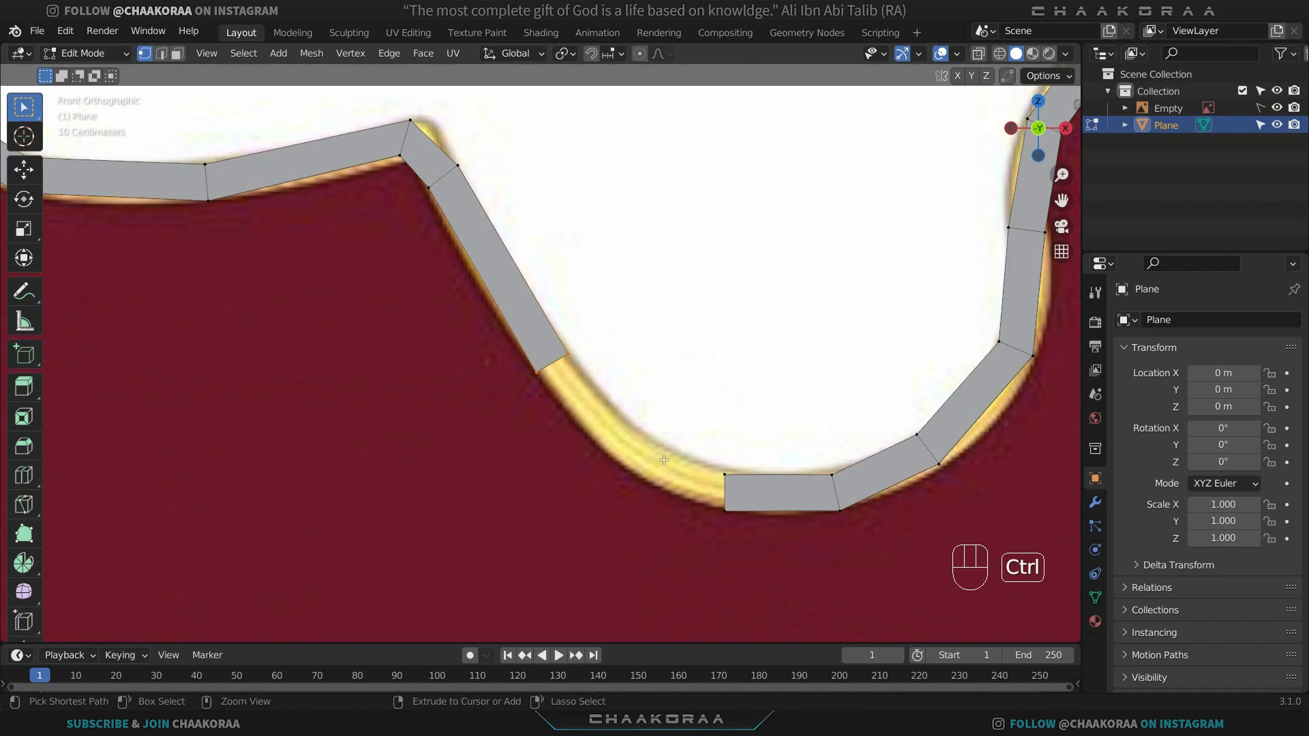
ctrl+right_click(626, 441)
Fill the remaining gap at the base of the seat opening with a face joining the two open strip ends.
shift+middle_drag(652, 460, 537, 362)
scroll(538, 362, up, 1)
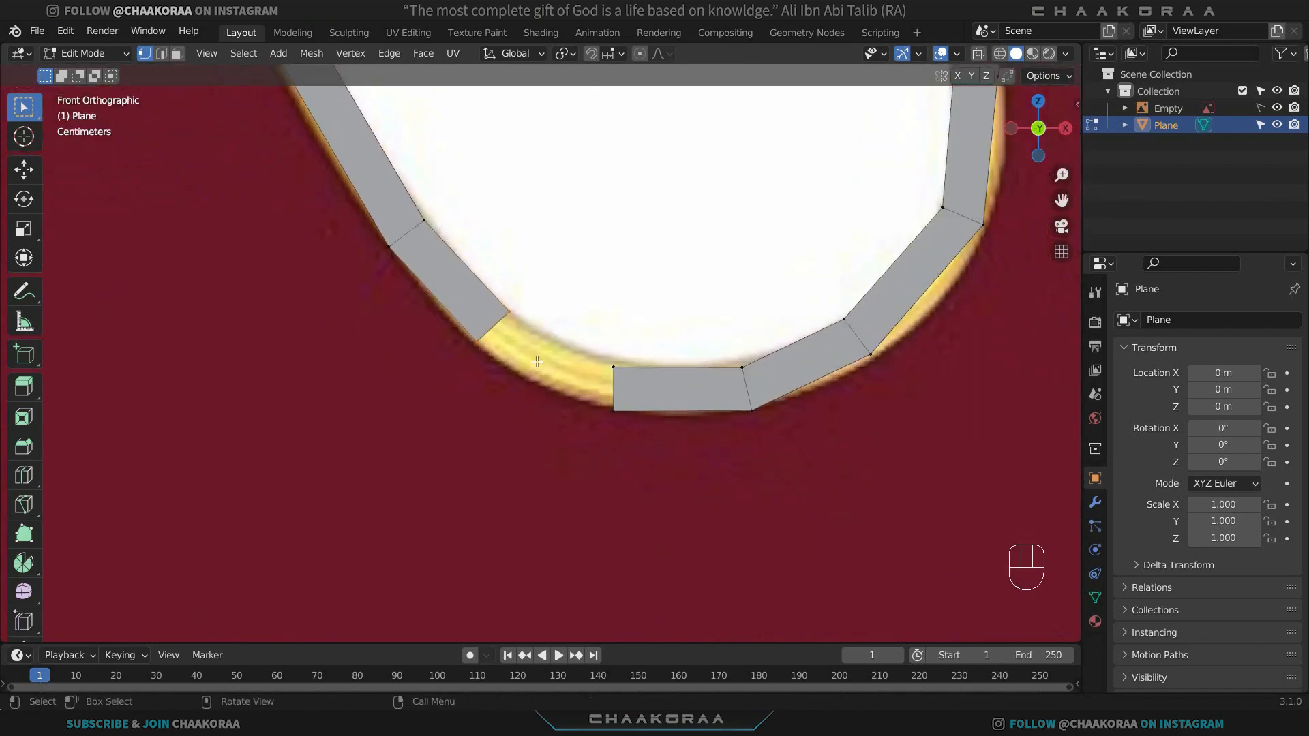
scroll(538, 362, up, 1)
drag(654, 281, 445, 450)
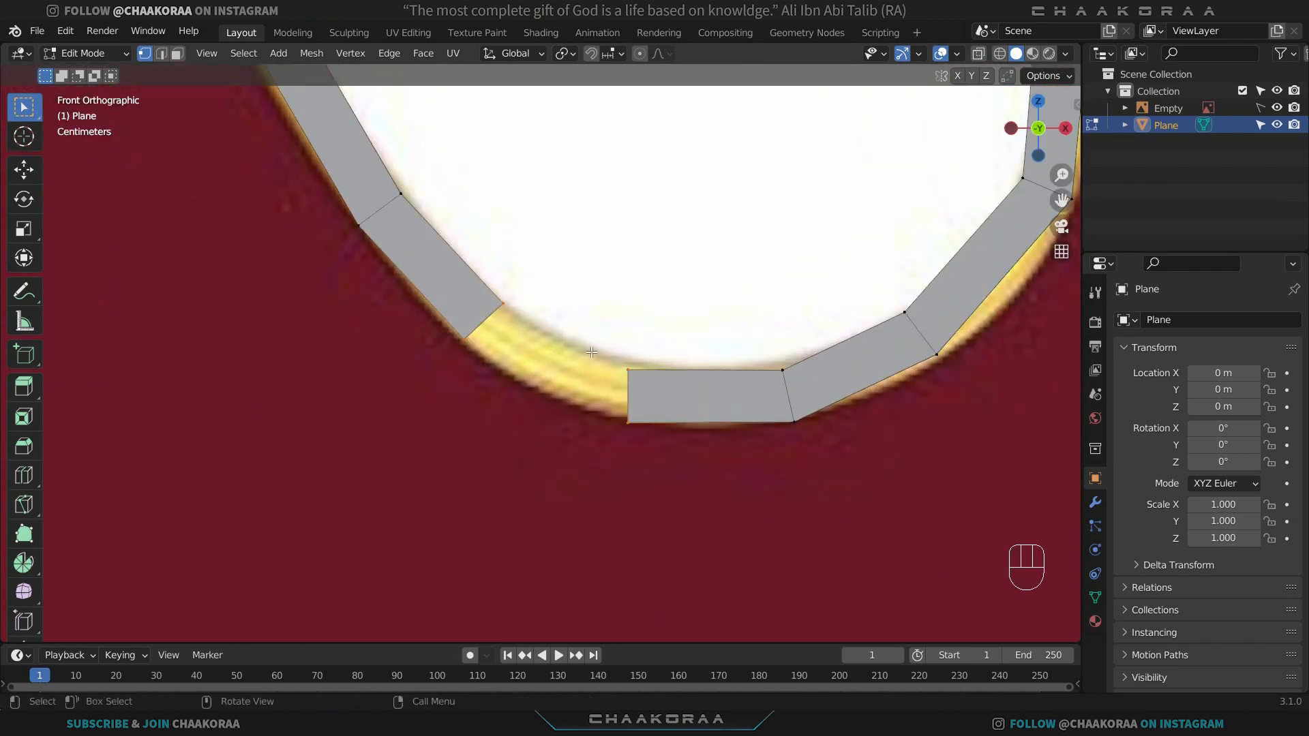
key(f)
Move the outer corner vertex and the neighbouring cross edge on the seat opening's front curve outward to follow the gold trim.
scroll(591, 352, down, 6)
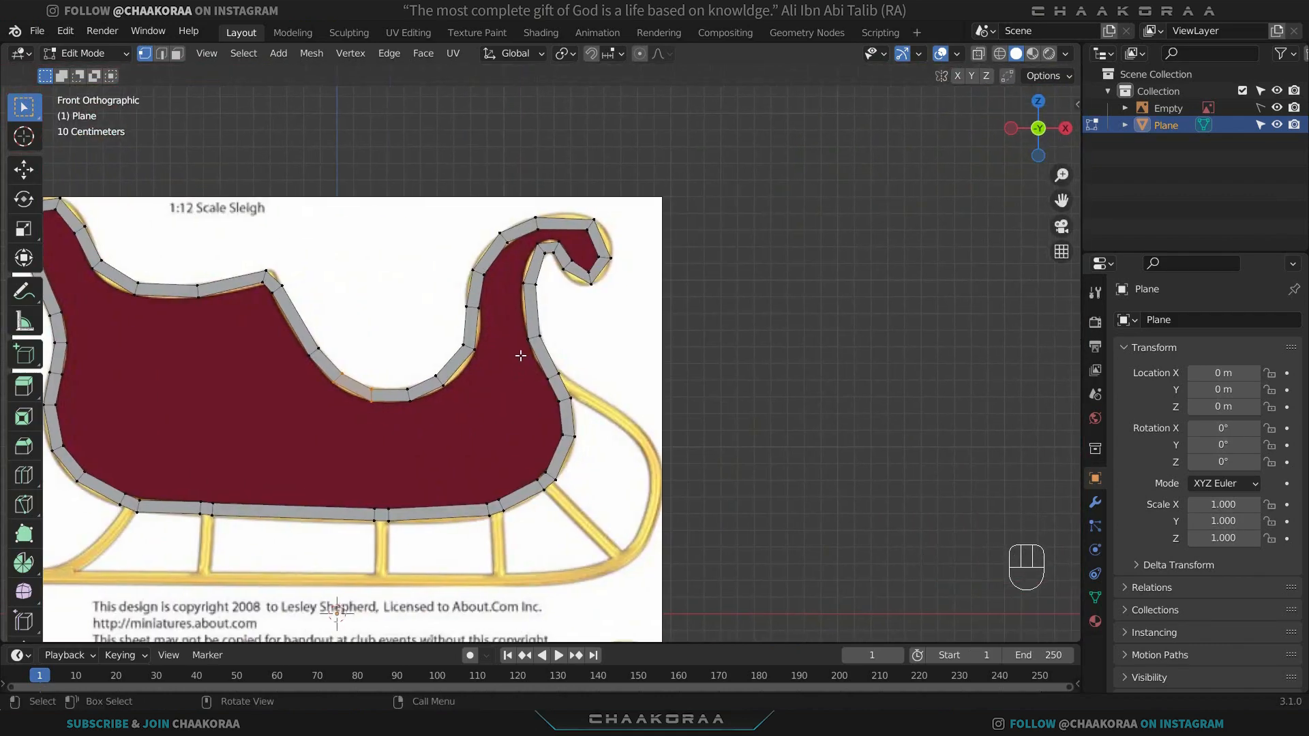
scroll(470, 364, up, 8)
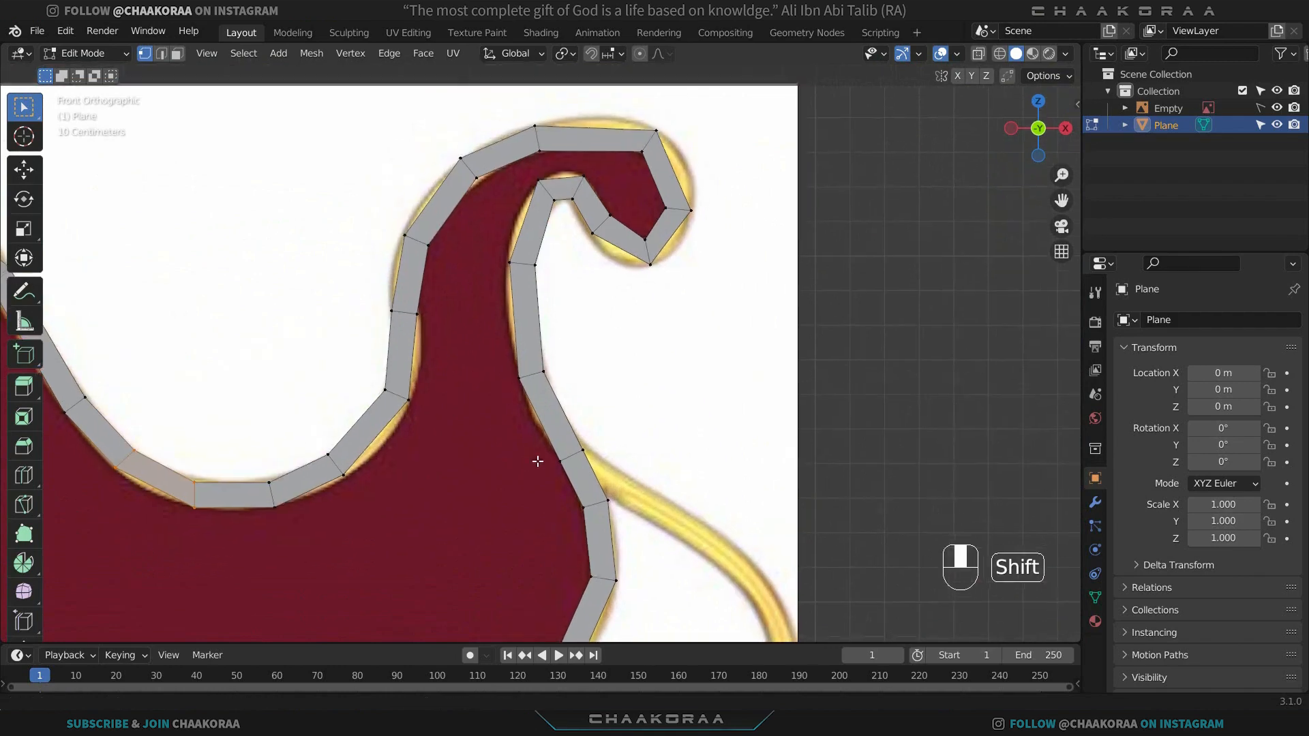
scroll(495, 416, up, 2)
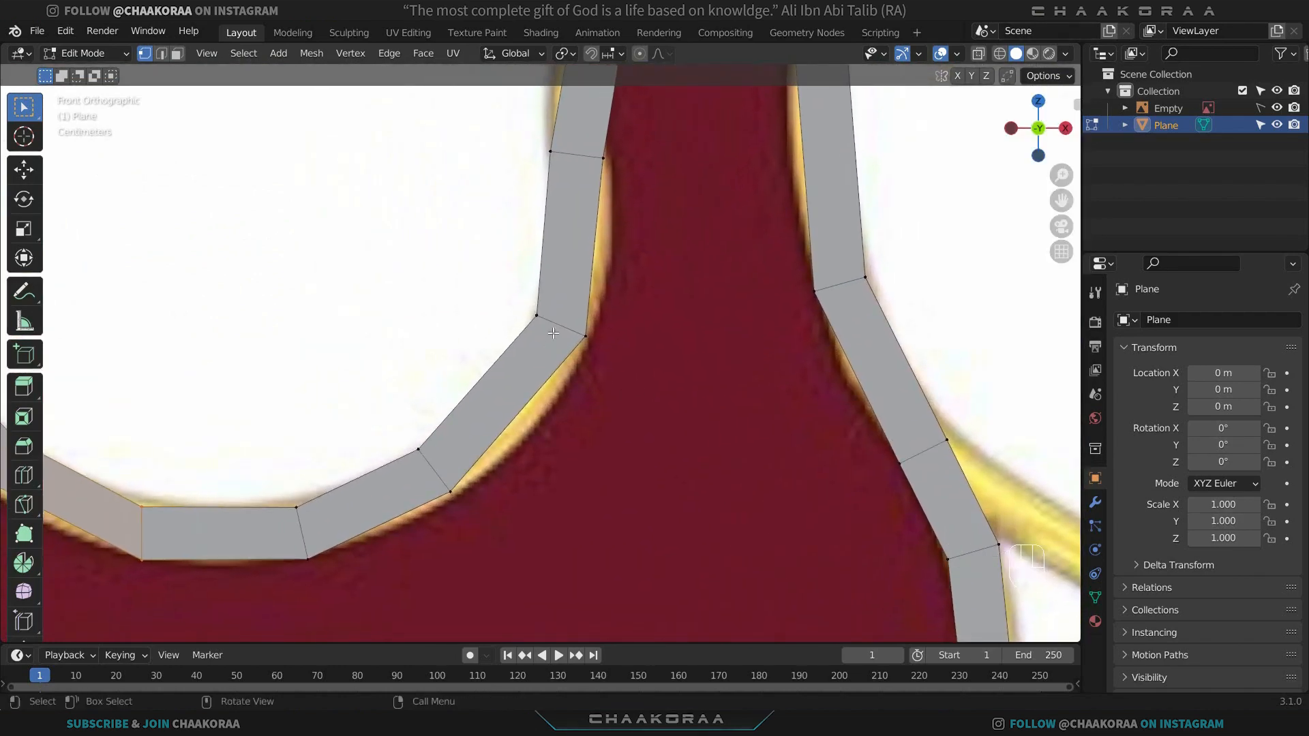
click(599, 320)
key(g)
click(594, 386)
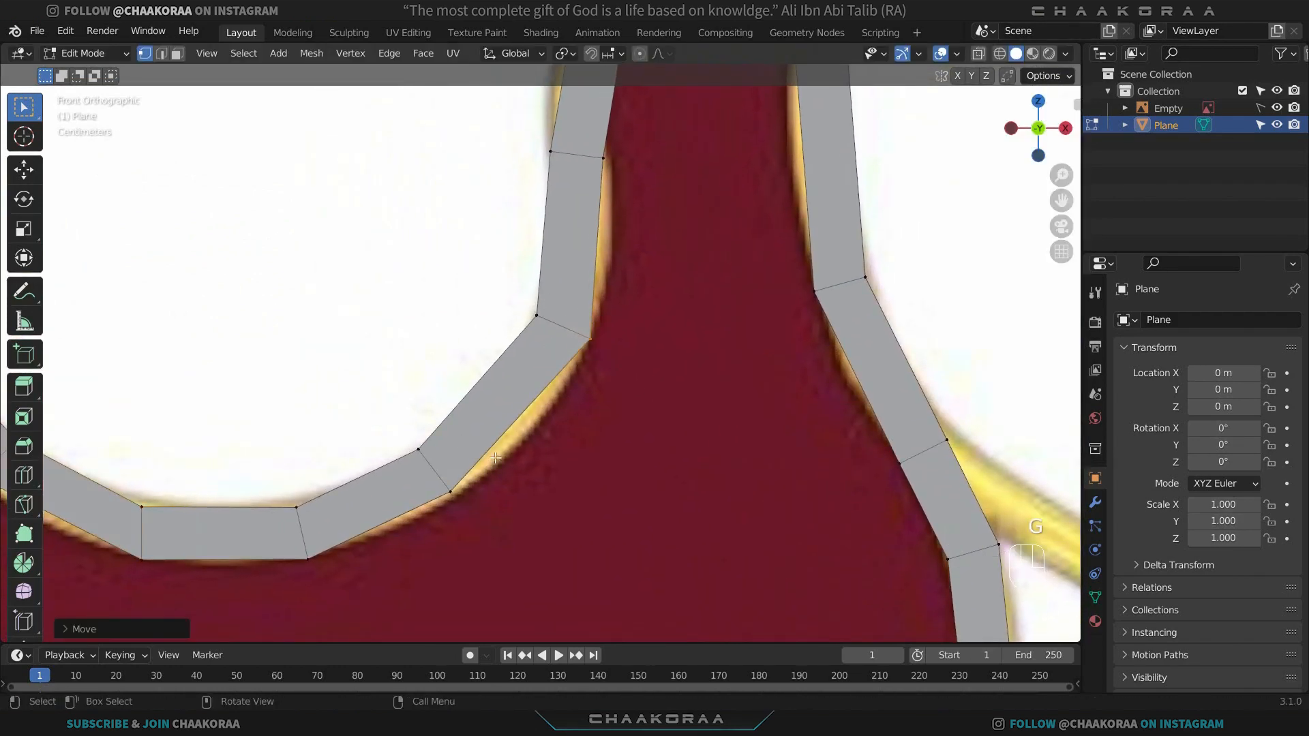
drag(485, 423, 413, 511)
key(g)
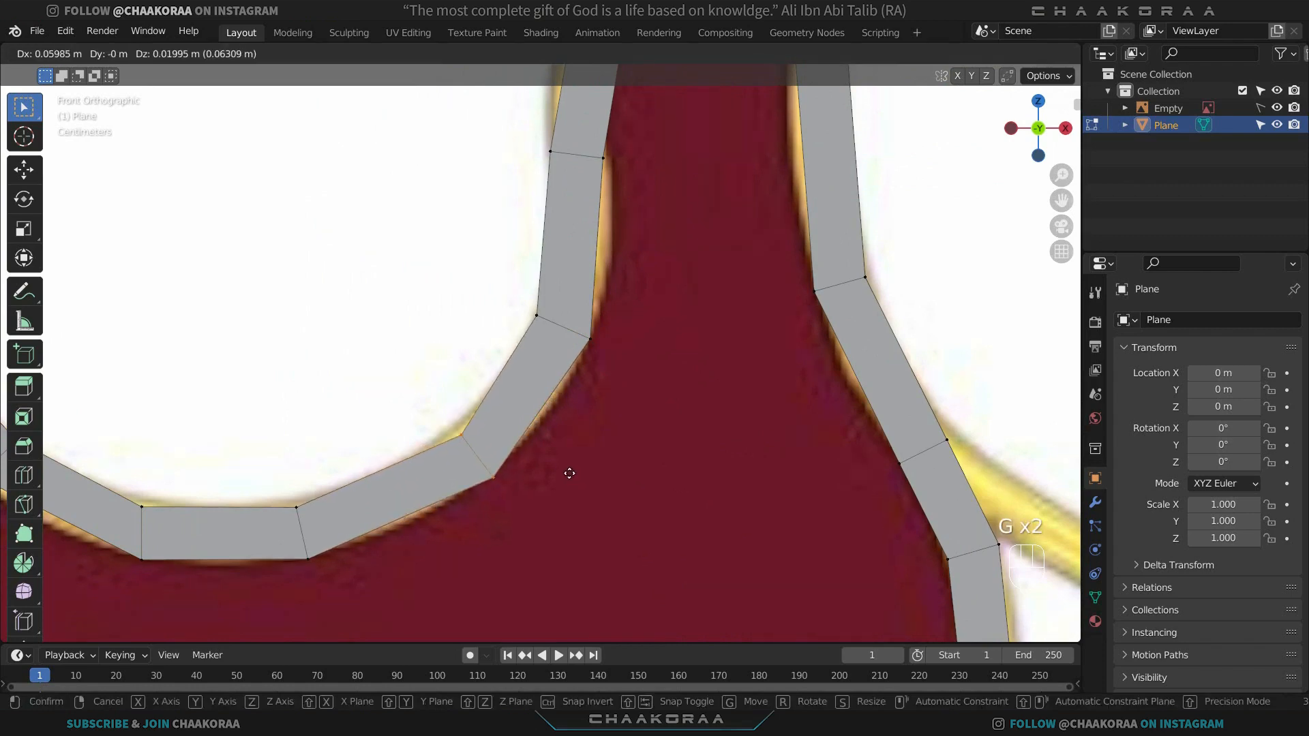
click(564, 467)
Move the strip's cross edge at the pointed corner slightly back and down along the upper trim.
scroll(212, 445, down, 1)
shift+middle_drag(447, 469, 452, 469)
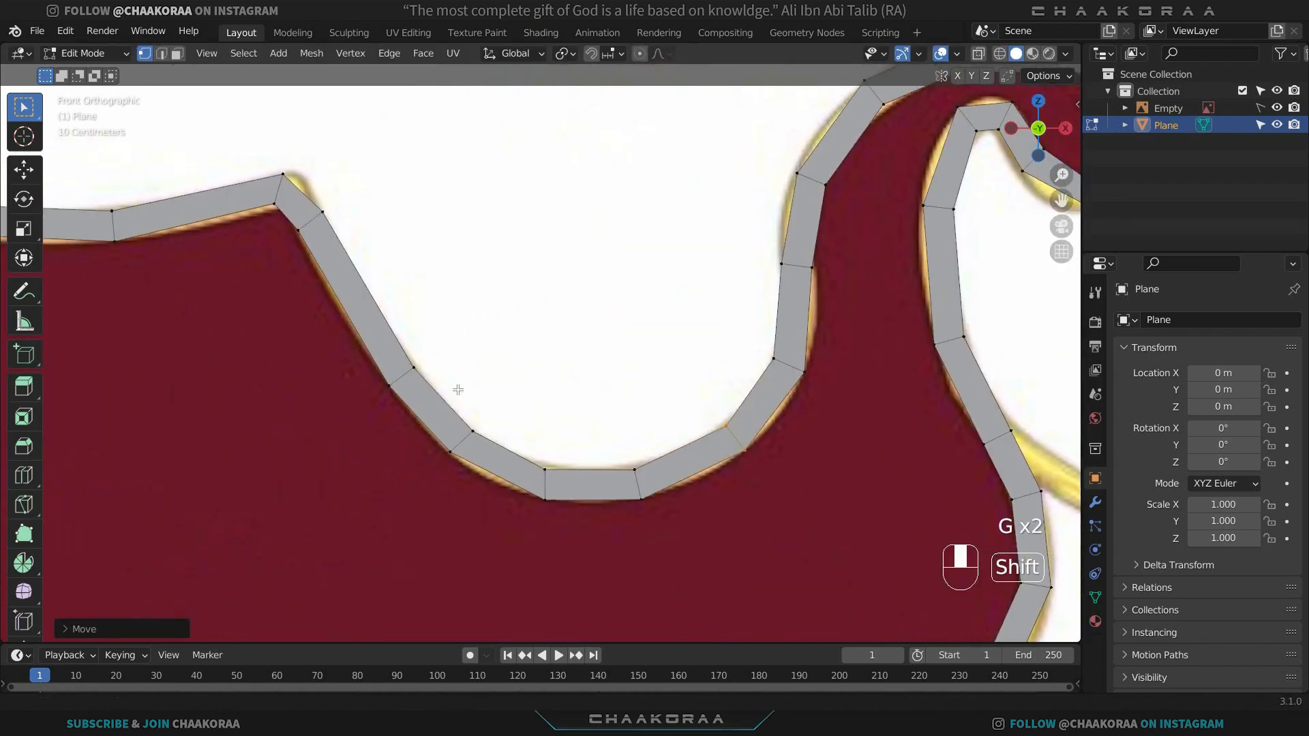
shift+middle_drag(457, 389, 563, 473)
scroll(409, 294, up, 1)
scroll(394, 281, up, 1)
shift+middle_drag(394, 281, 449, 307)
click(450, 308)
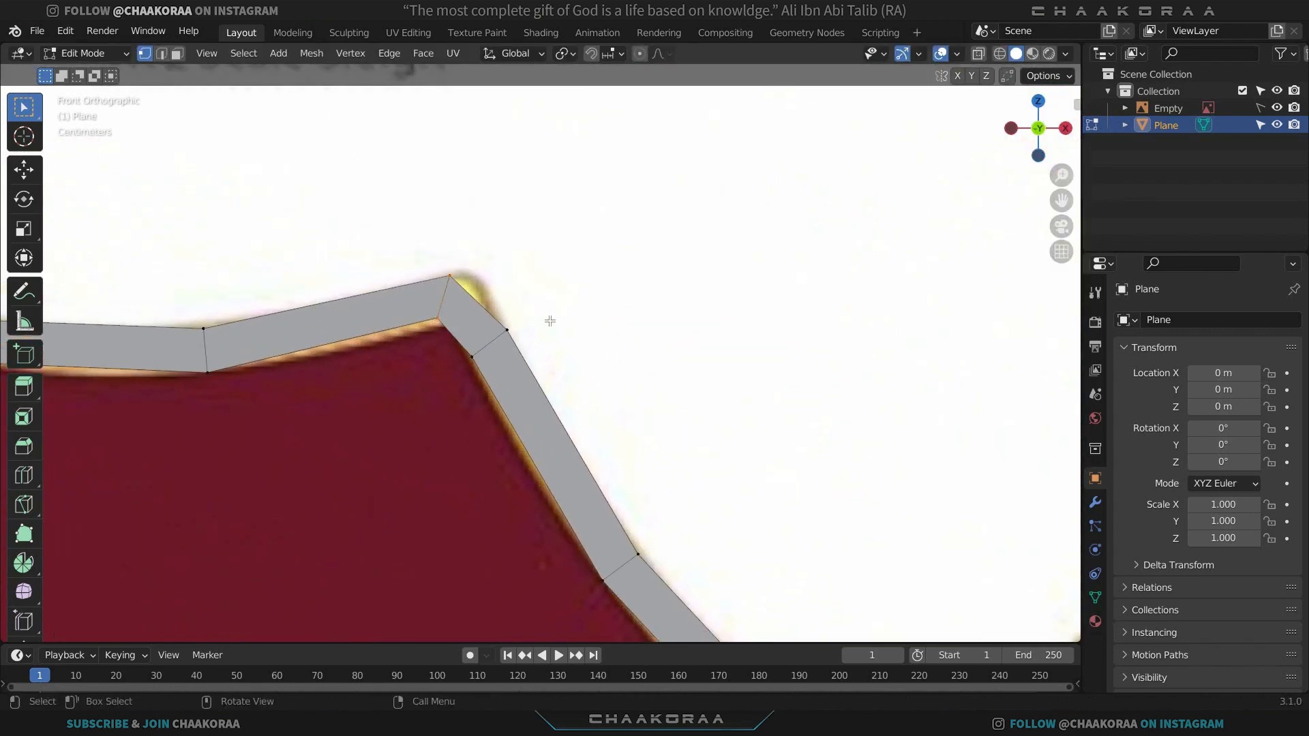
key(g)
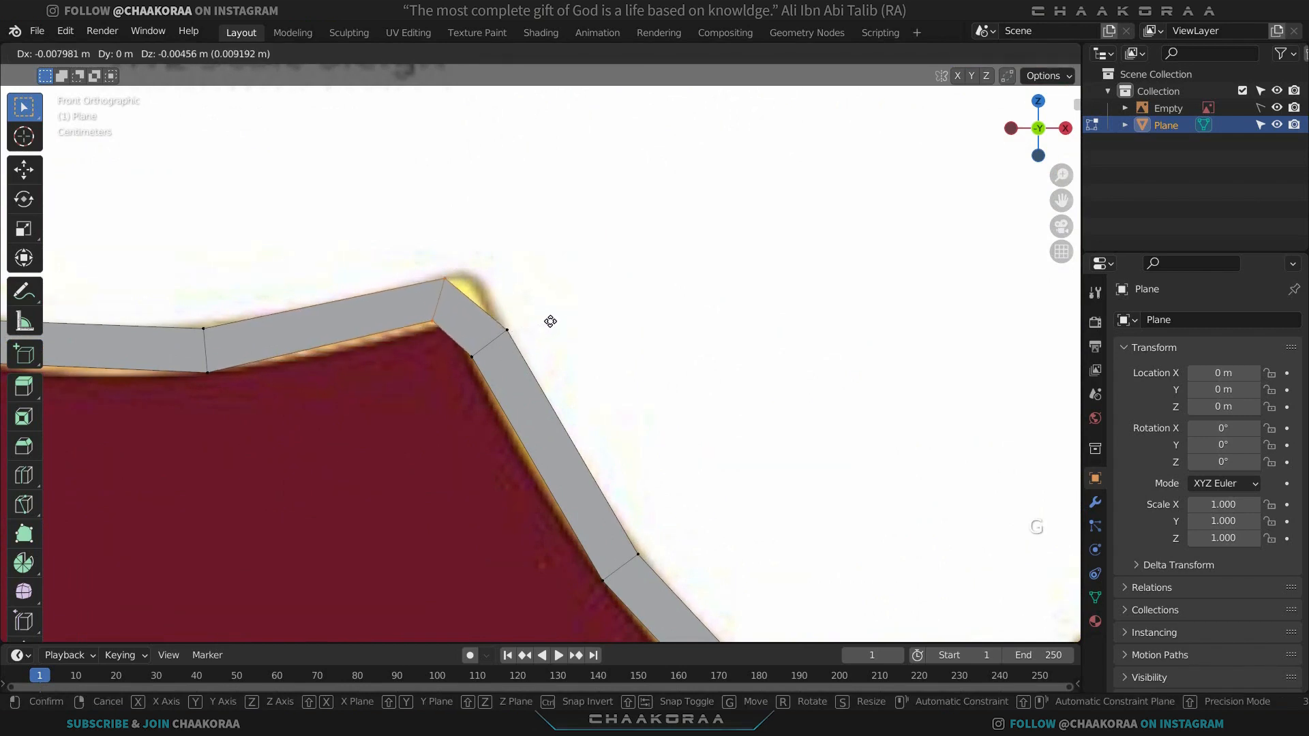
click(539, 328)
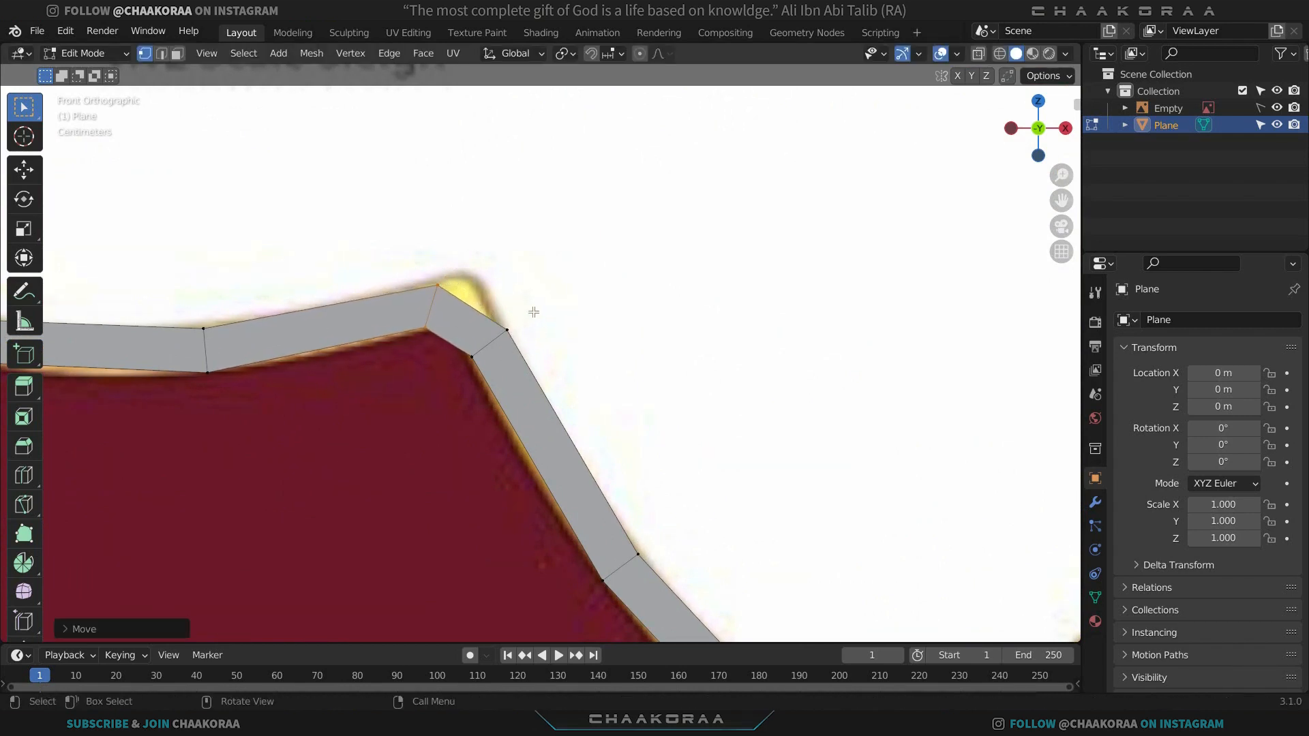
Move the cross edge just past the pointed corner up toward the tip, and shift the one before it further back.
click(531, 337)
key(g)
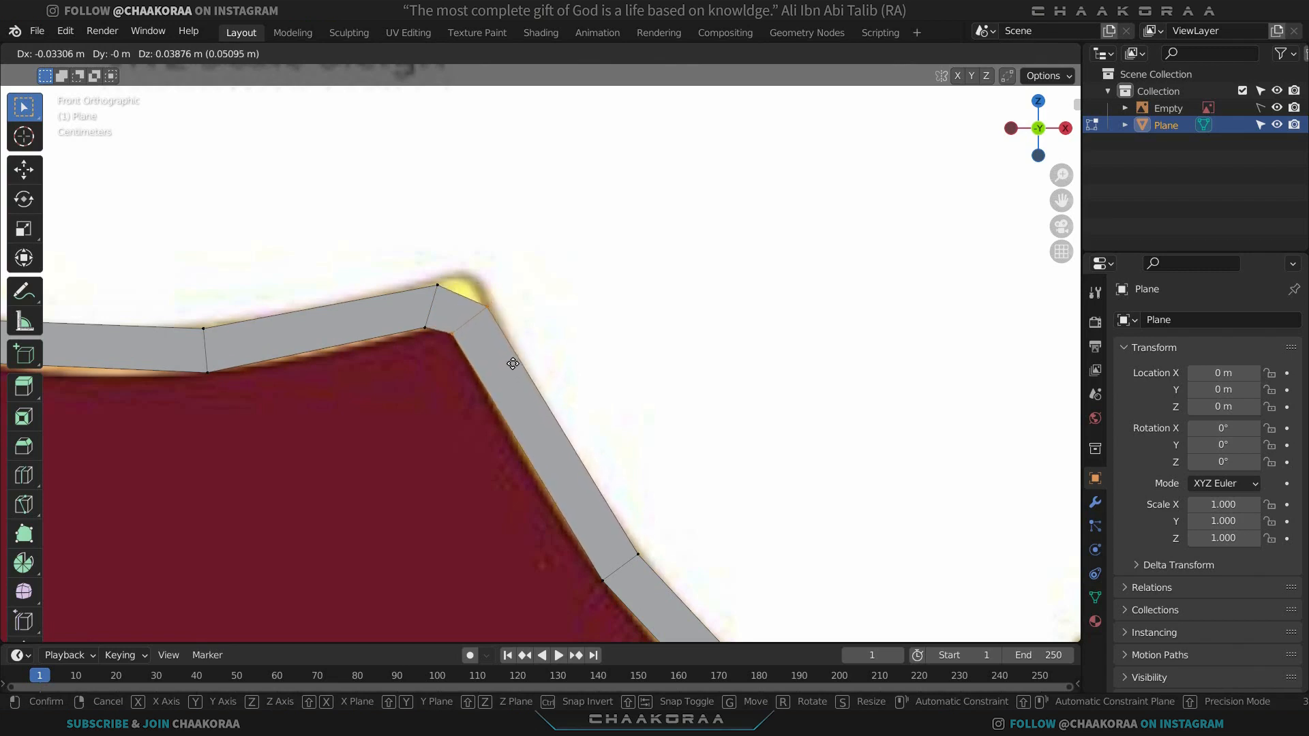
click(470, 329)
click(432, 307)
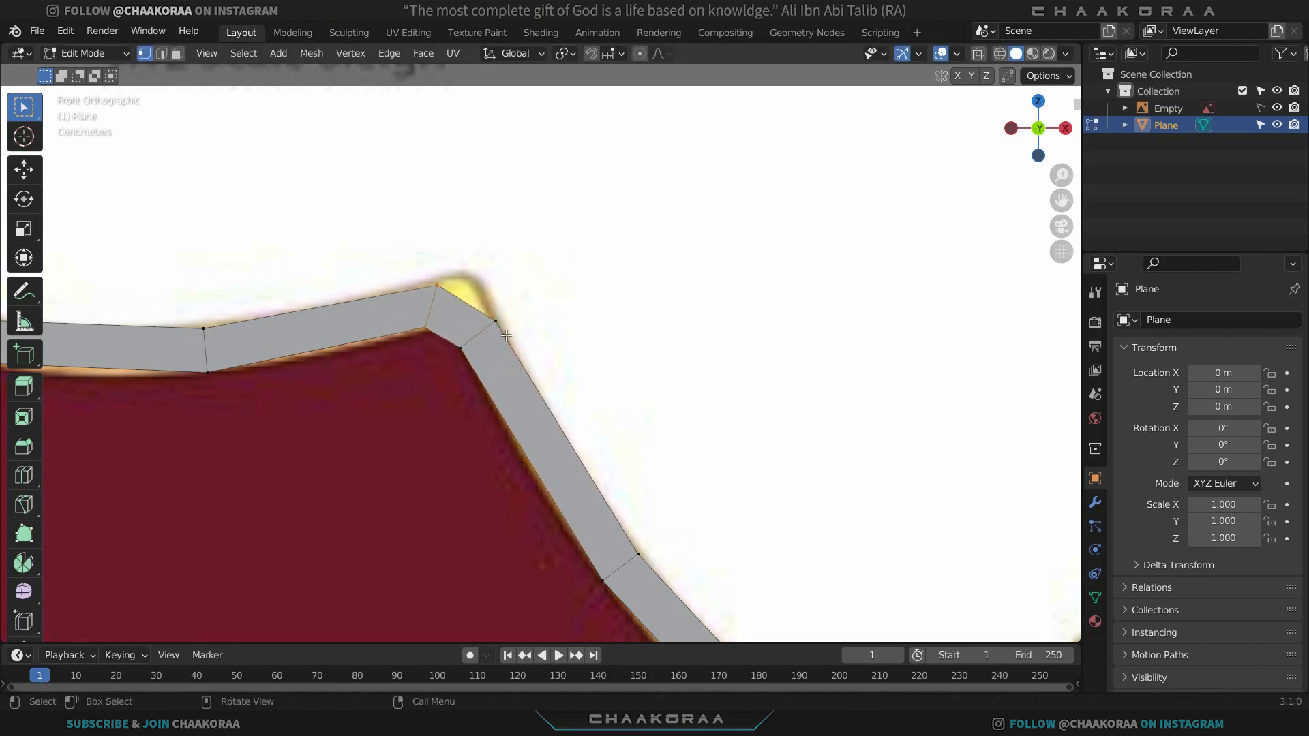
key(g)
click(485, 328)
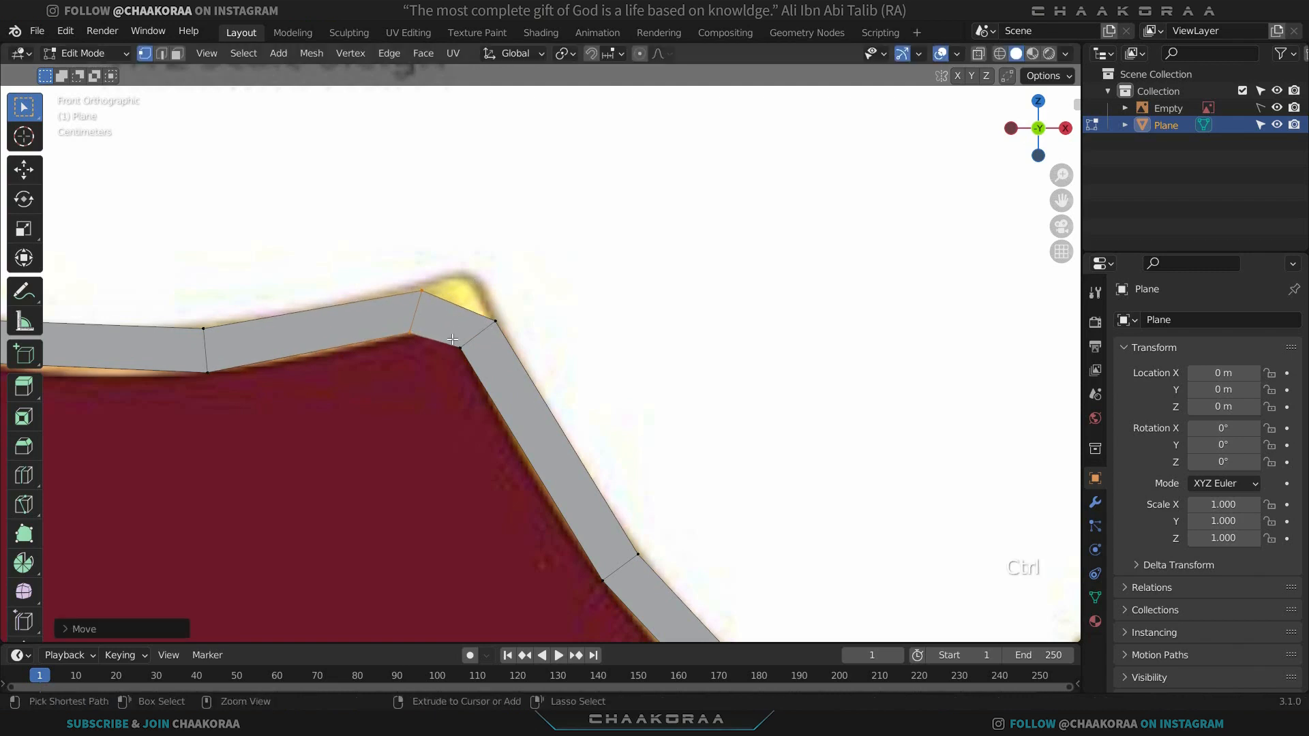
Add a loop cut across the short corner segment and move it up toward the gold tip.
key(ctrl+r)
click(452, 328)
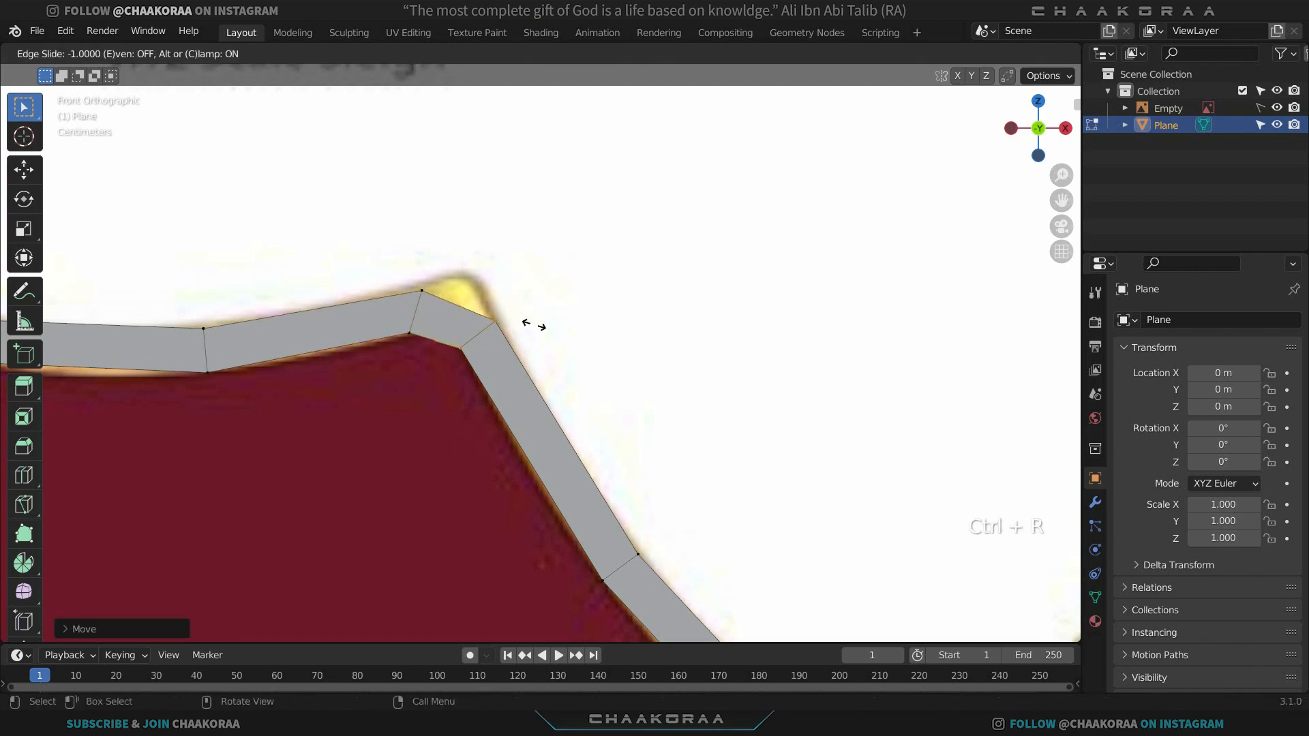
key(g)
right_click(522, 297)
key(g)
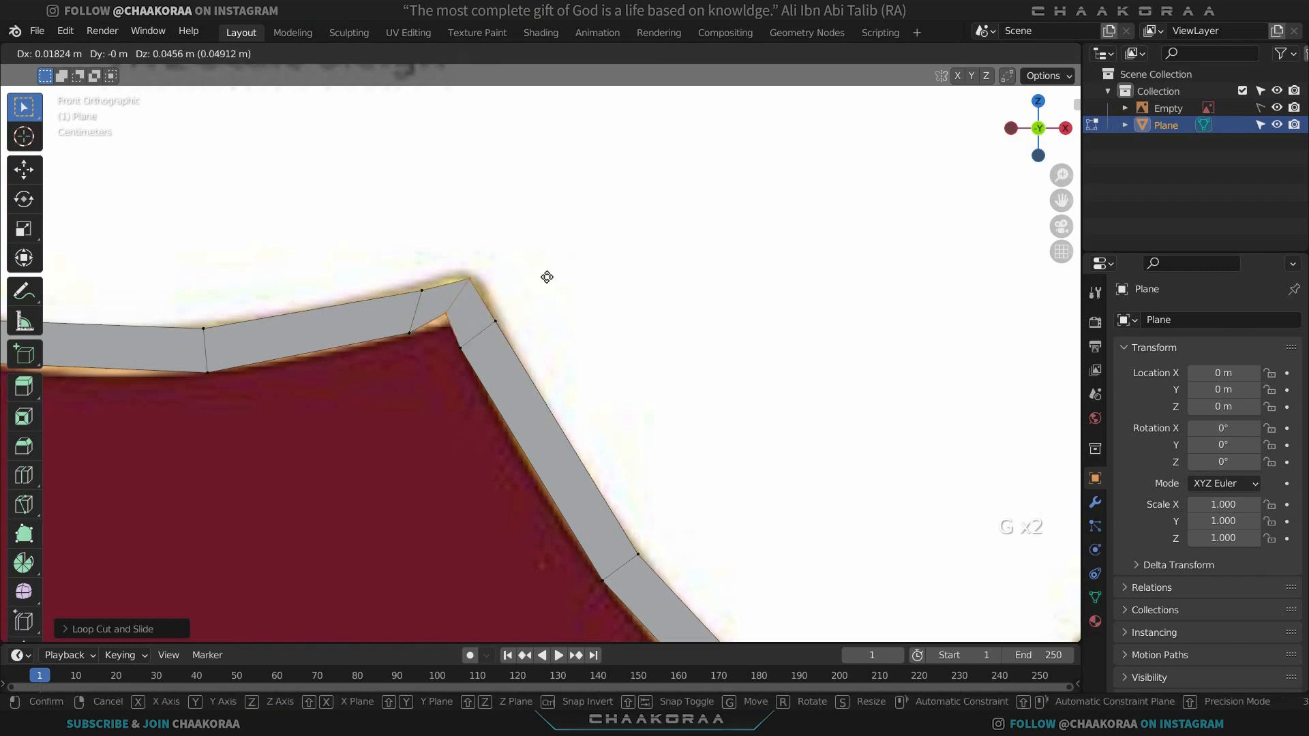
click(533, 280)
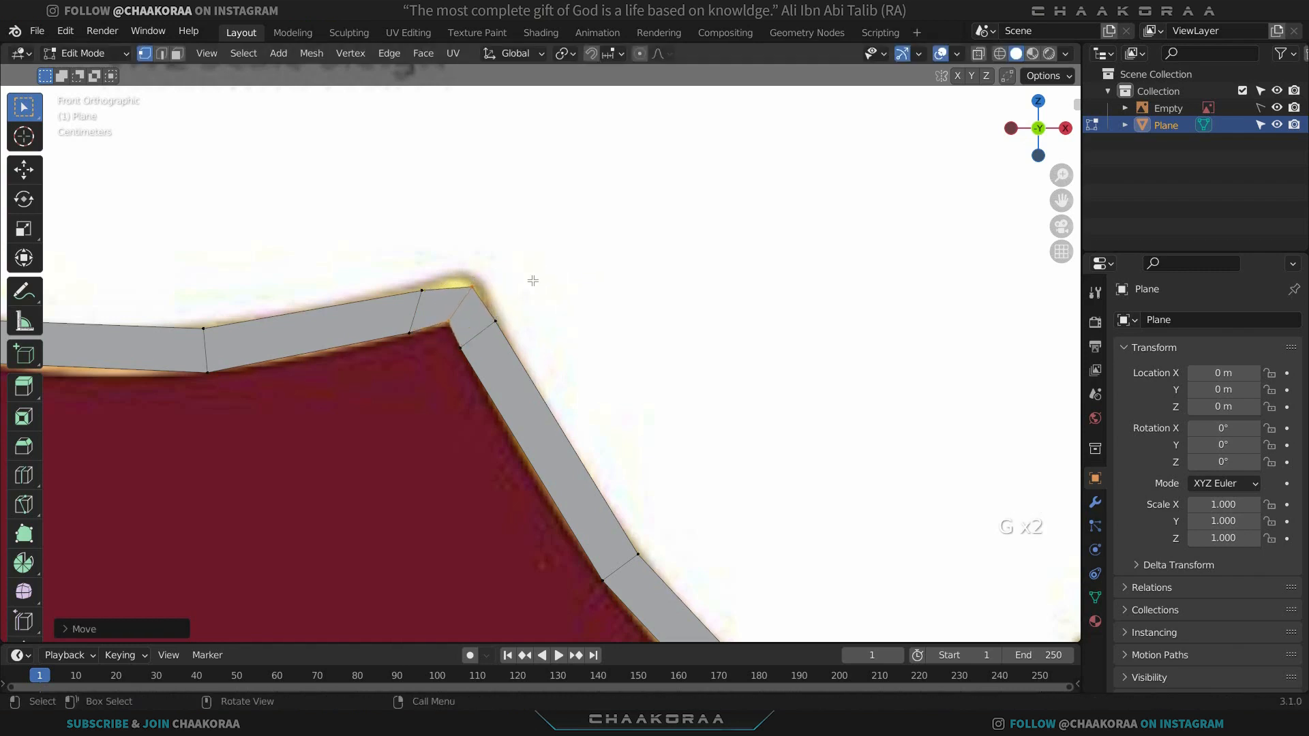
Rotate and reposition the new corner edge, and move its outer vertex onto the tip of the gold trim.
key(r)
click(591, 271)
key(g)
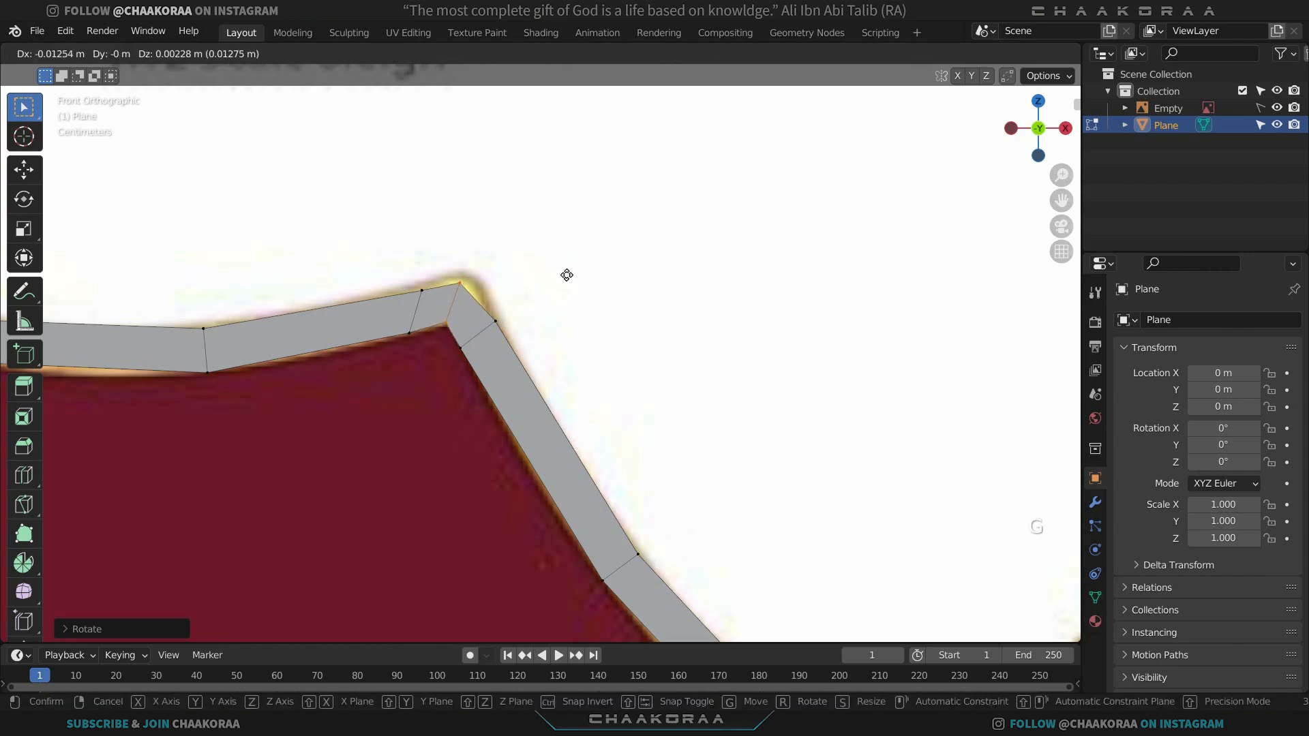
click(567, 275)
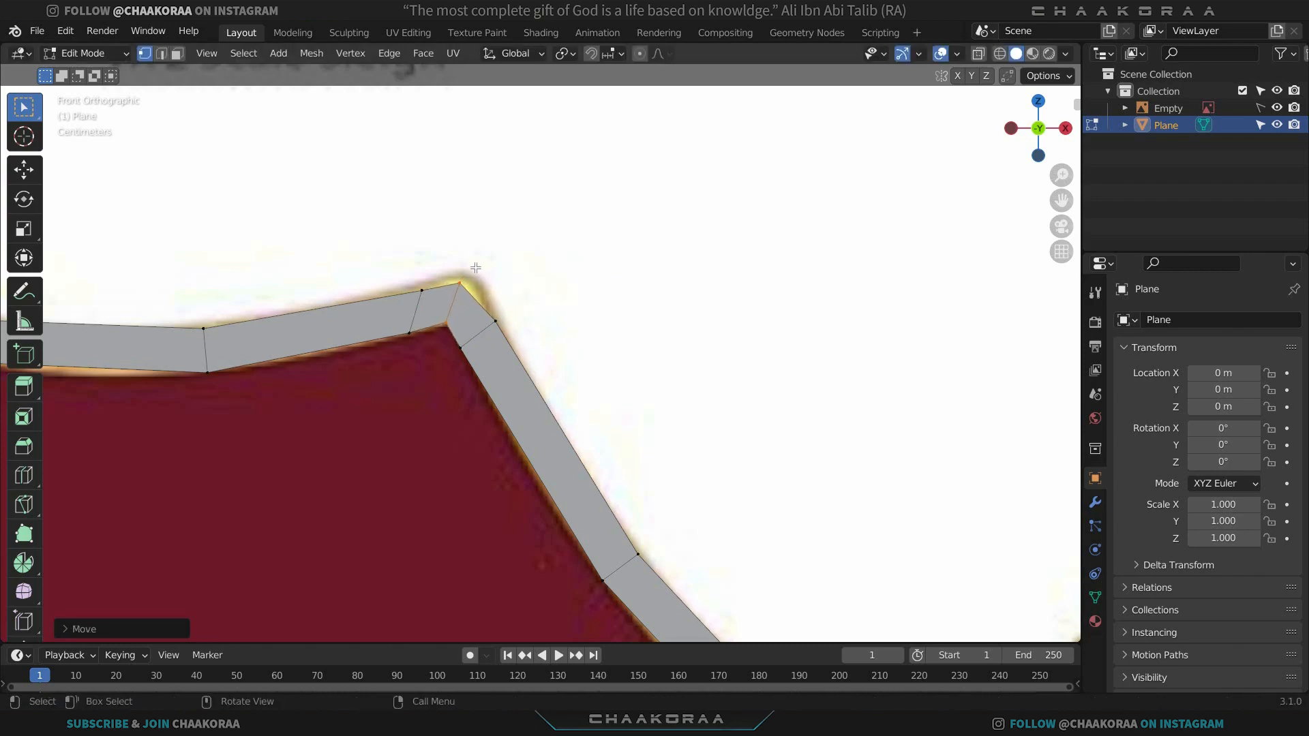
key(g)
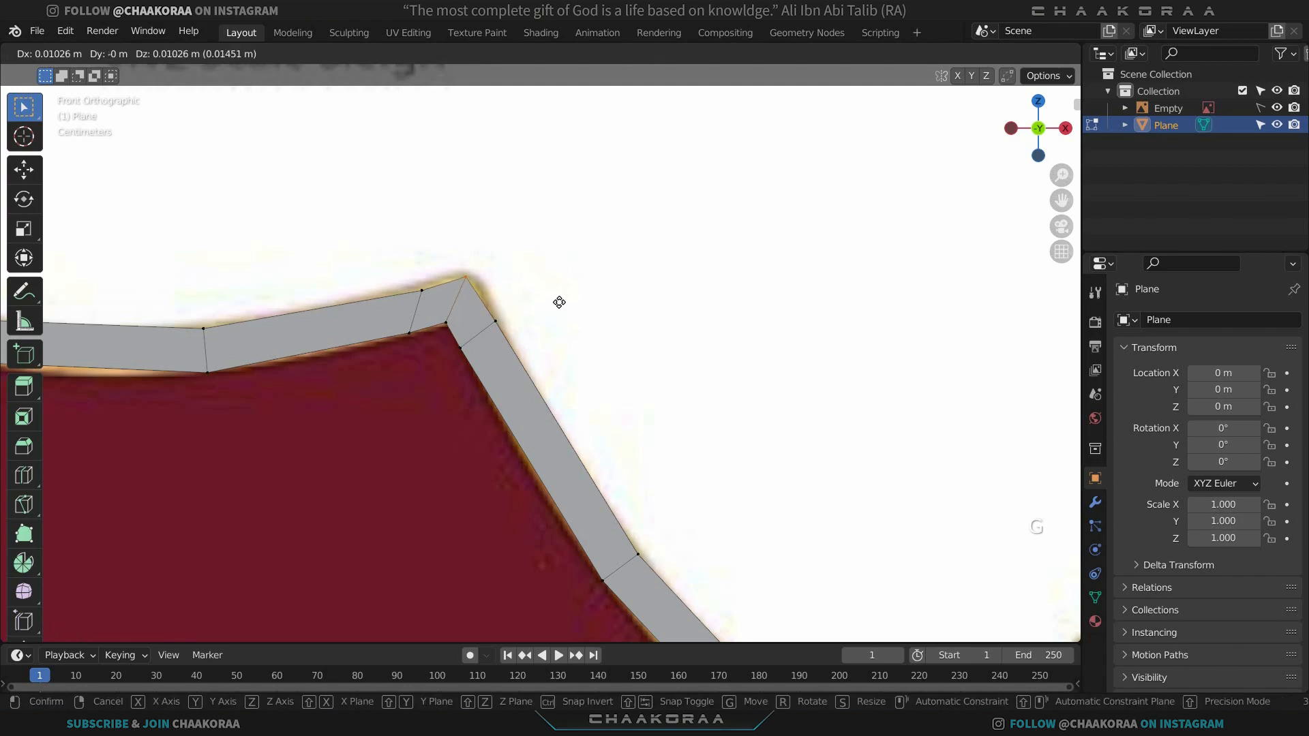
click(520, 322)
Move the two cross edges at the rear of the backrest's rounded top to match the curve of the gold trim.
scroll(397, 382, down, 3)
shift+middle_drag(397, 382, 660, 425)
scroll(634, 418, up, 2)
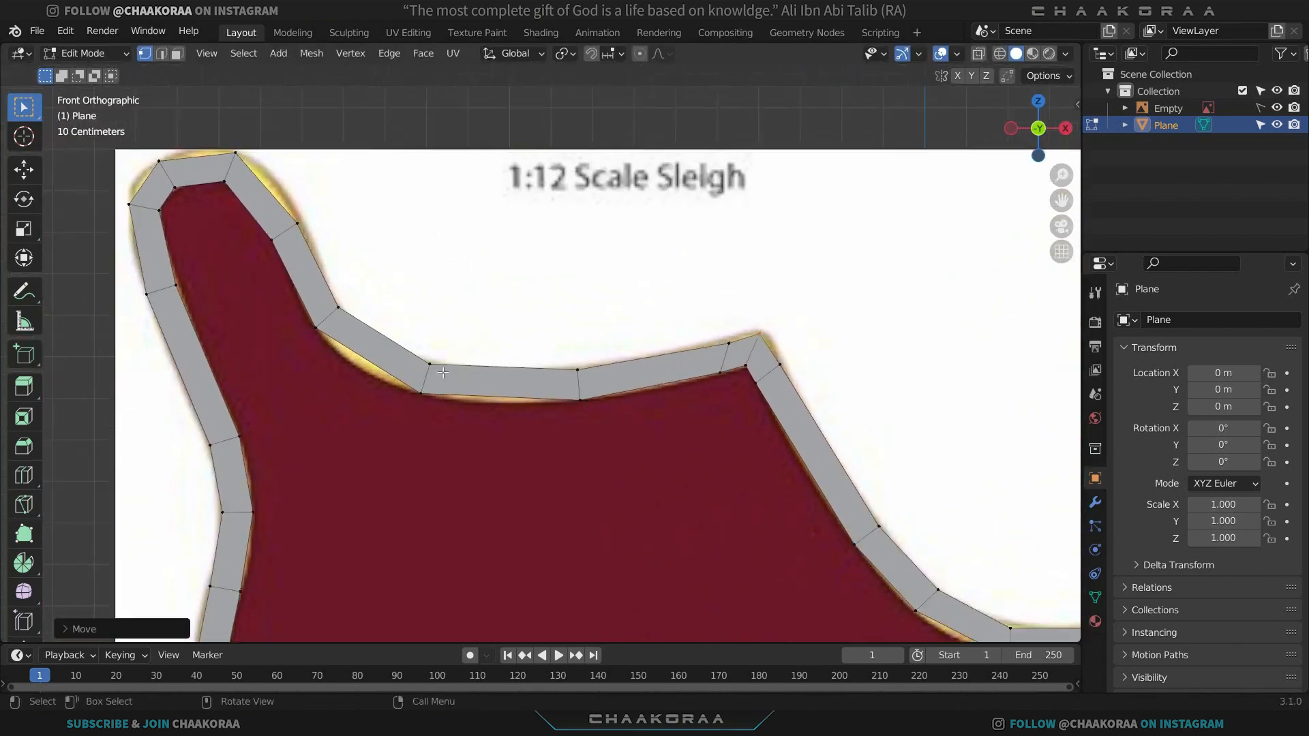
shift+middle_drag(398, 349, 586, 479)
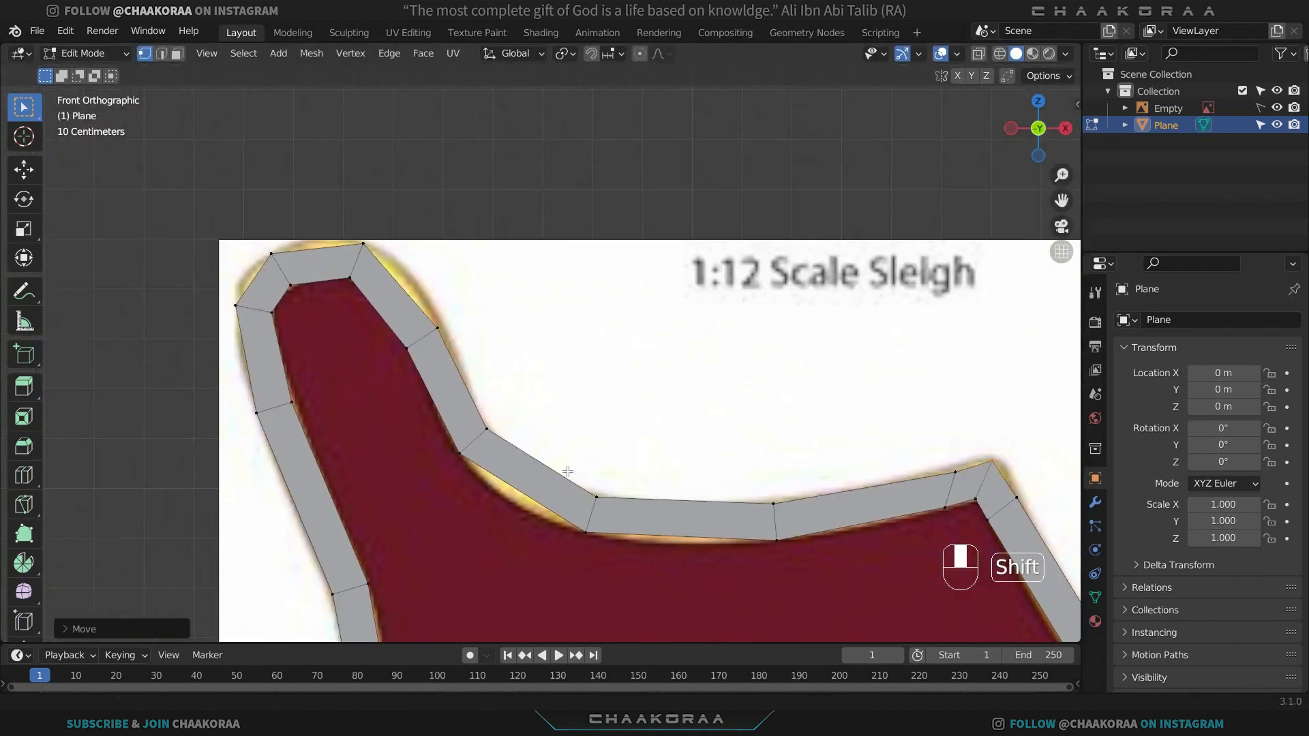
drag(329, 238, 266, 295)
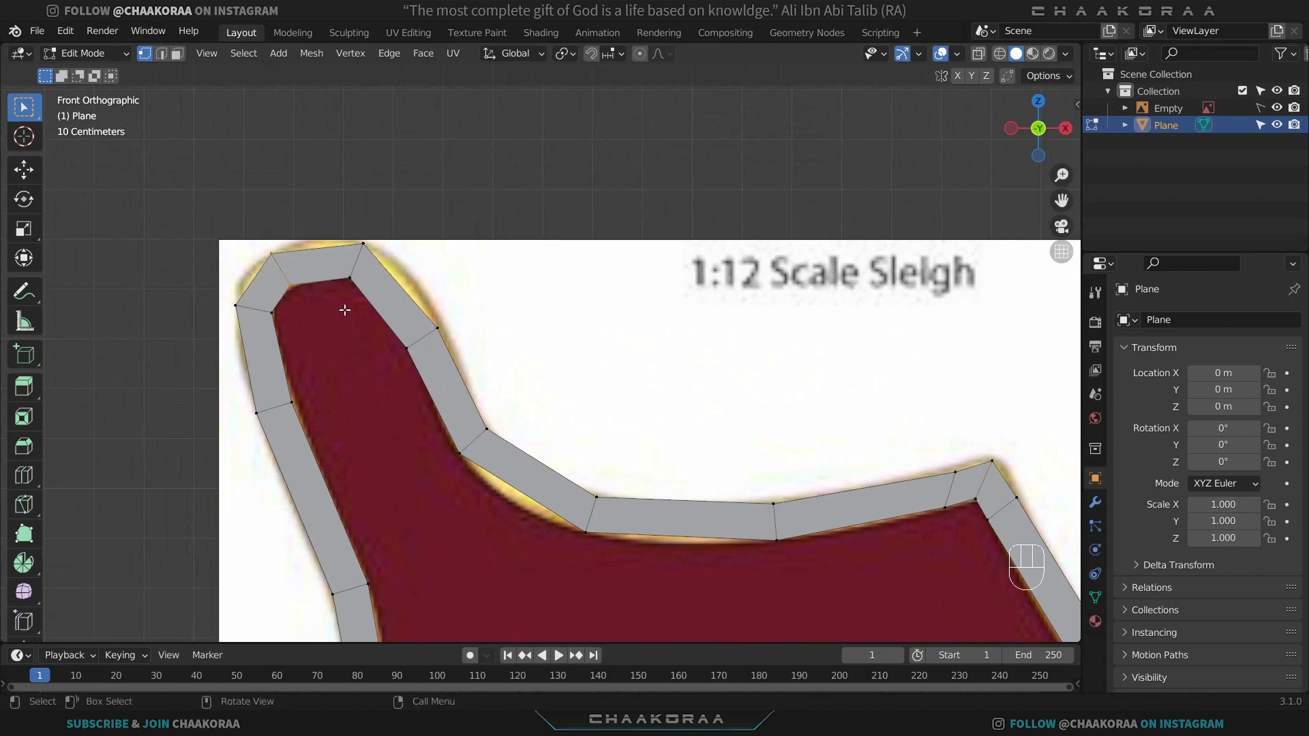
key(g)
click(294, 309)
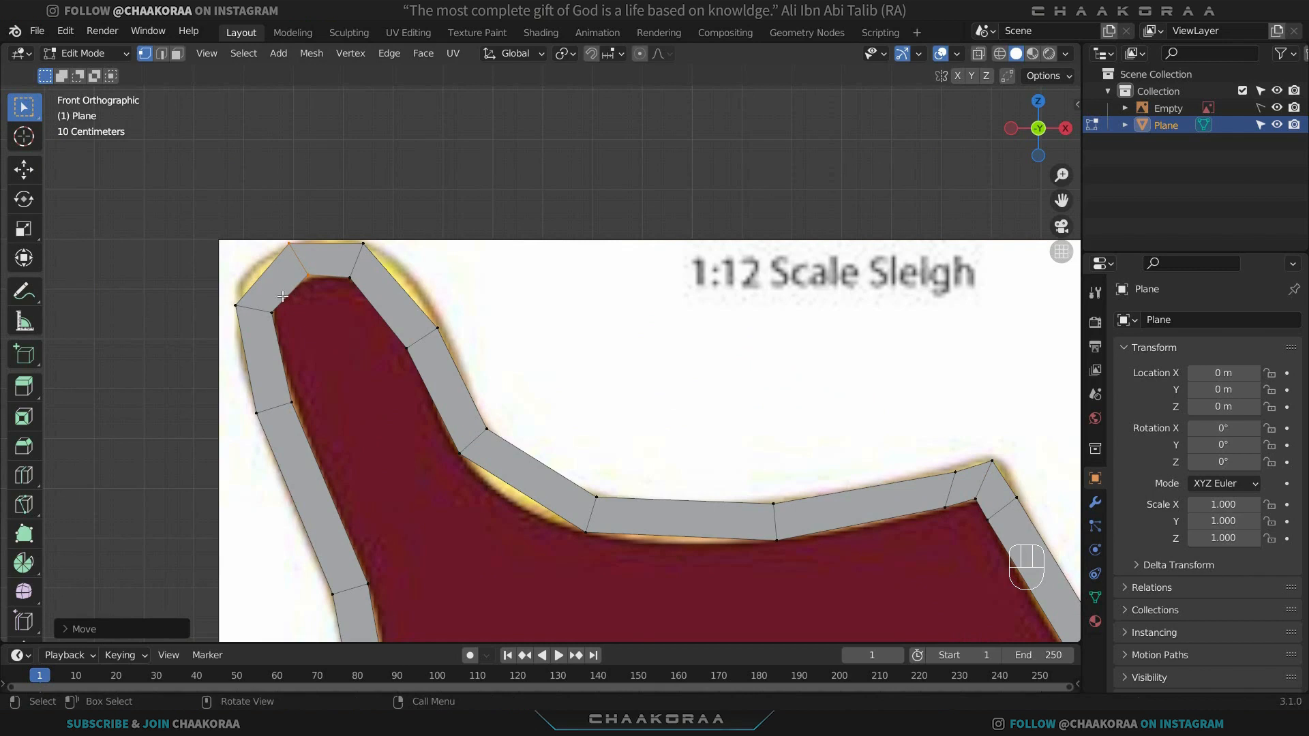
drag(232, 293, 286, 339)
key(g)
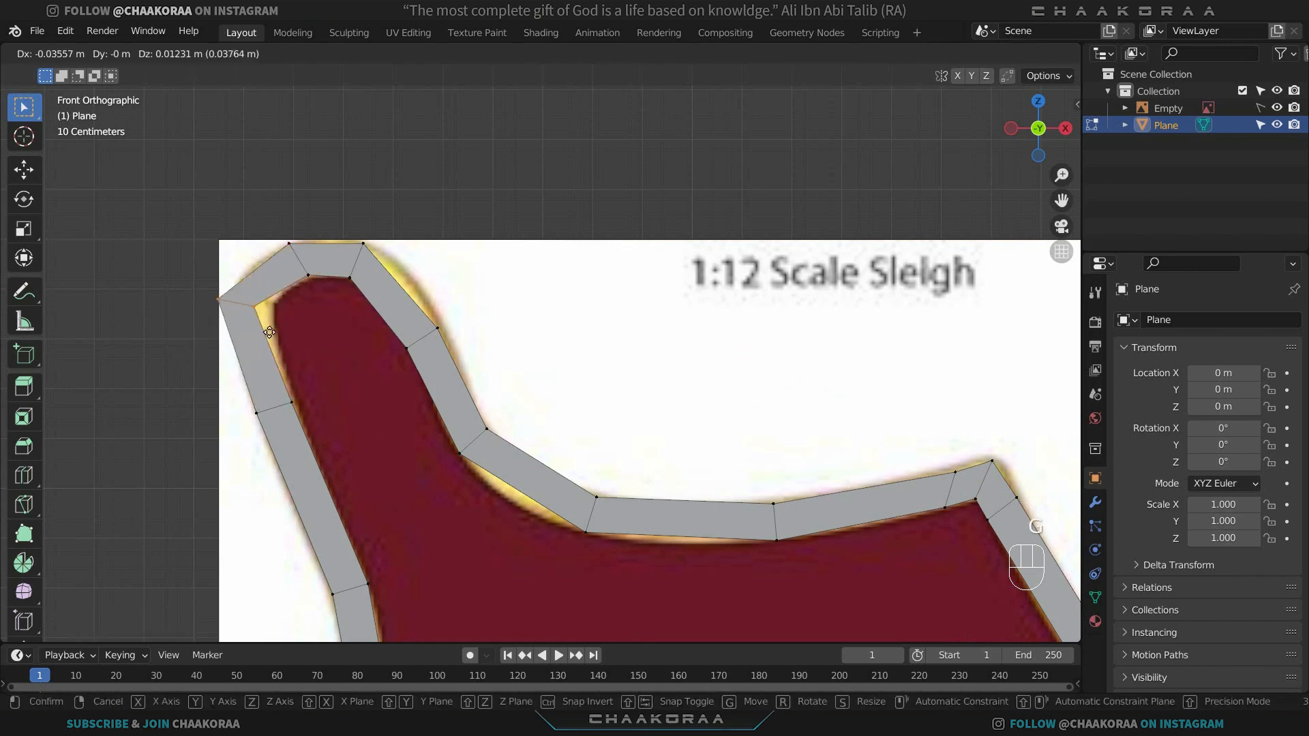
click(285, 324)
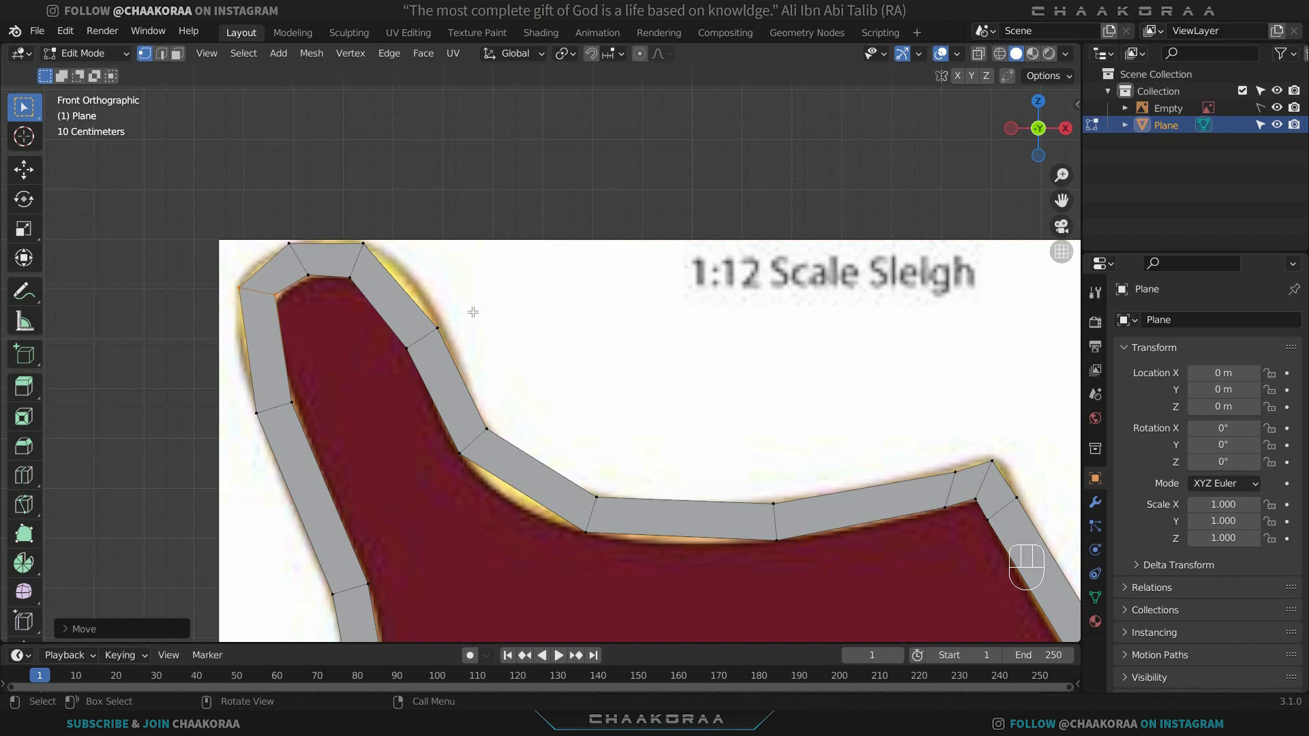
Turn on X-ray display so the reference image shows through the strip.
key(alt+z)
key(alt+z)
click(978, 57)
click(979, 57)
click(979, 57)
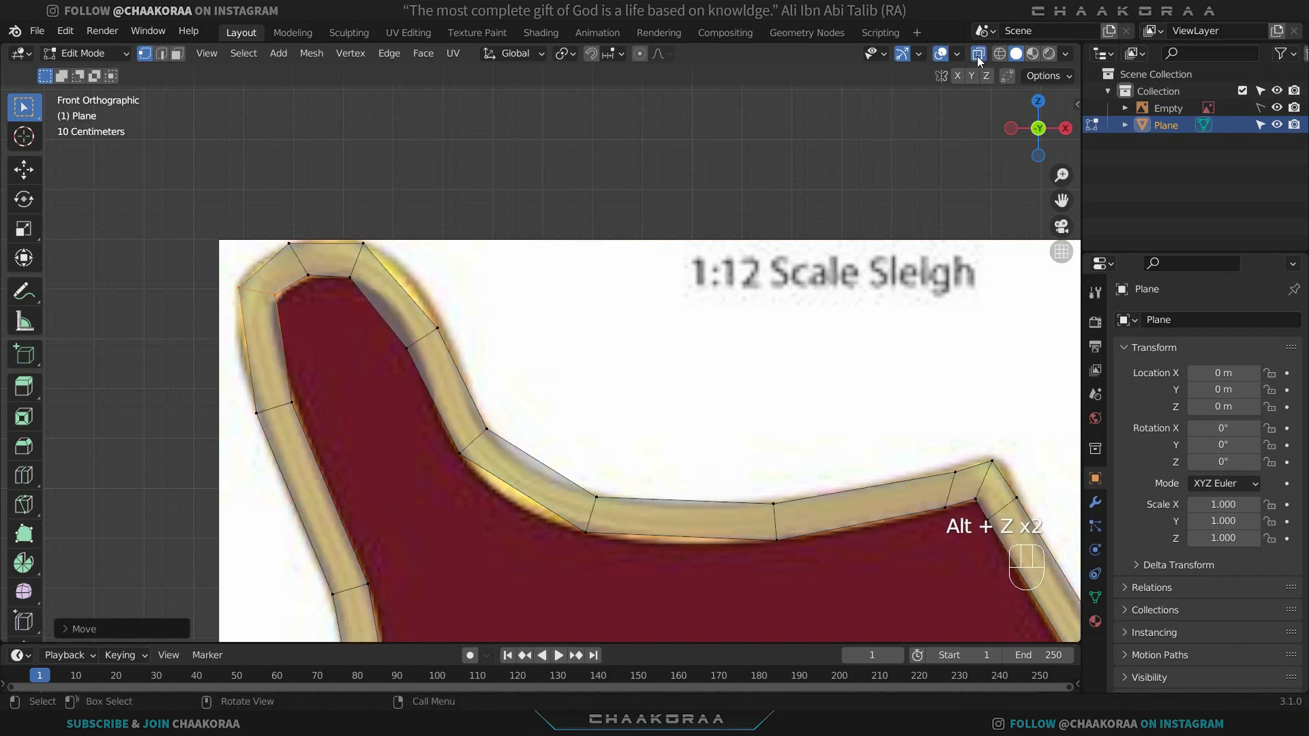
click(978, 58)
click(978, 58)
click(978, 57)
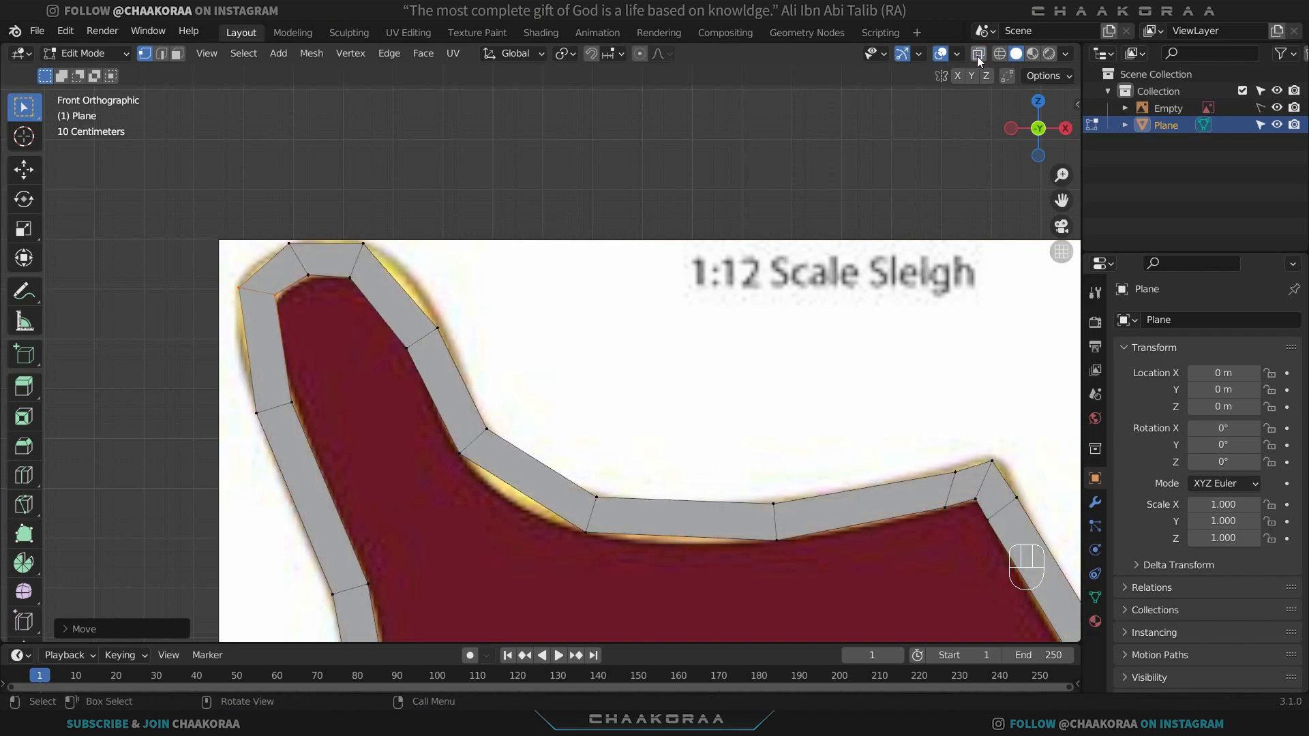
click(979, 58)
Move the cross edge partway down the backrest's inner slope slightly outward onto the gold trim.
scroll(423, 314, up, 2)
shift+middle_drag(445, 315, 725, 330)
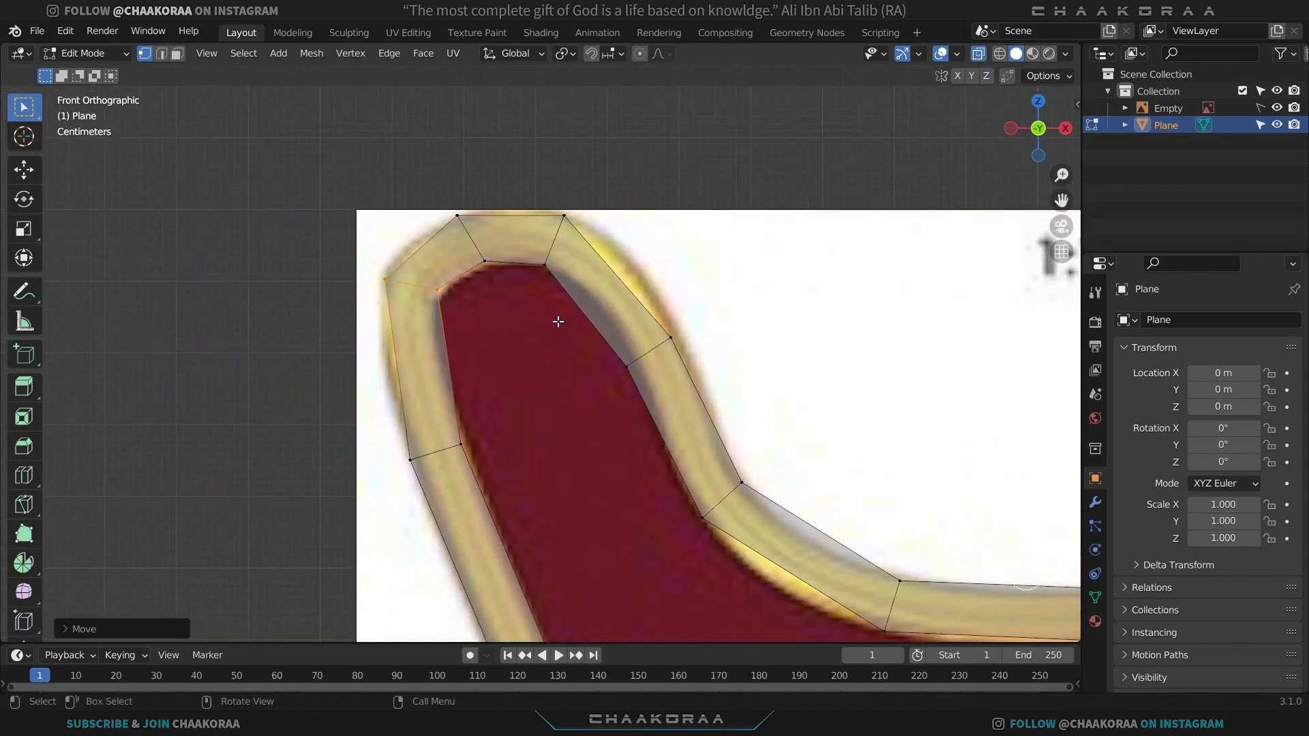
drag(695, 321, 594, 408)
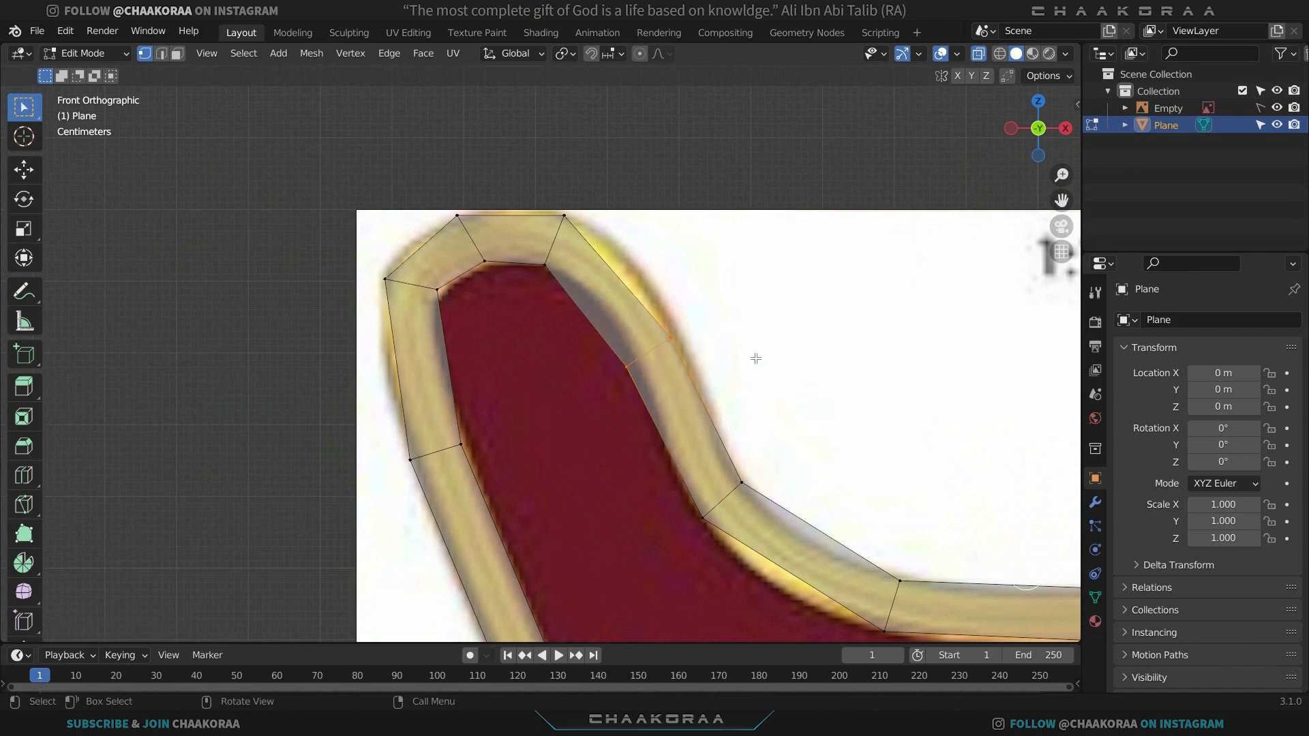
key(g)
click(761, 353)
Move the front cross edge of the backrest's rounded top slightly forward and down along the curve of the gold trim.
click(579, 213)
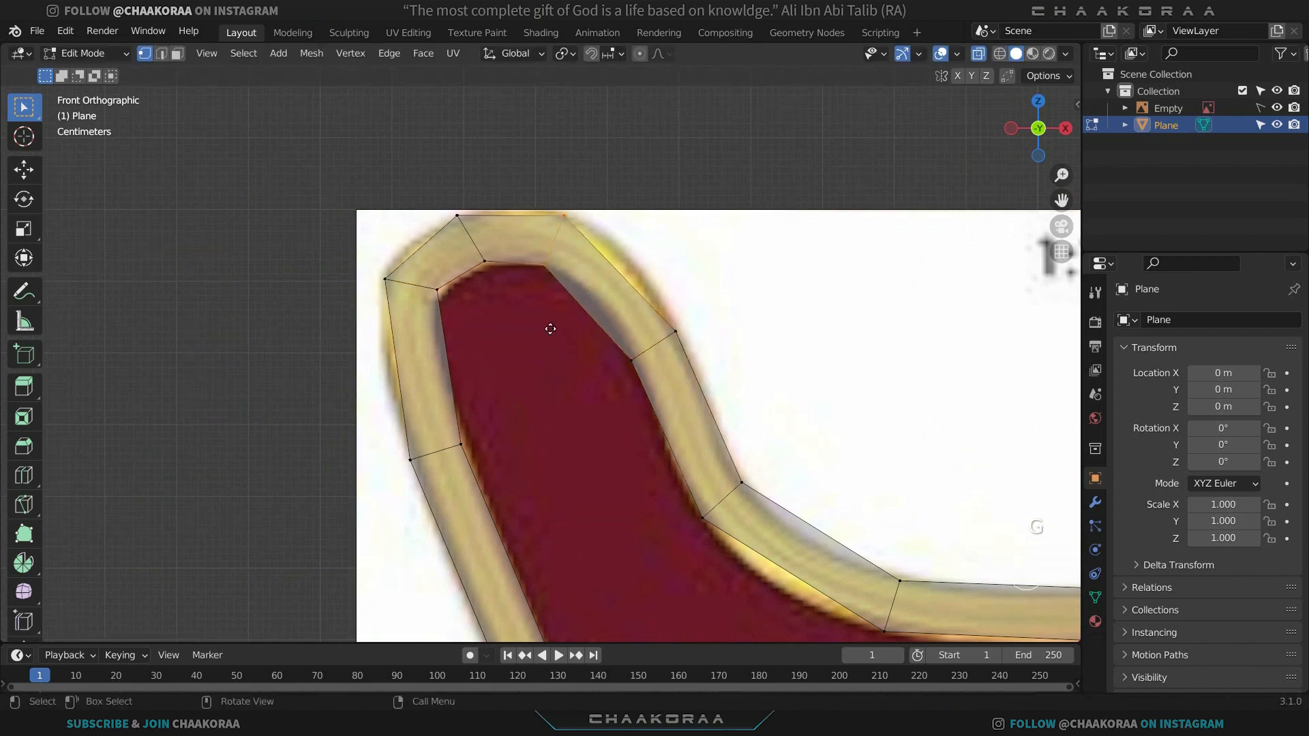
key(g)
click(536, 335)
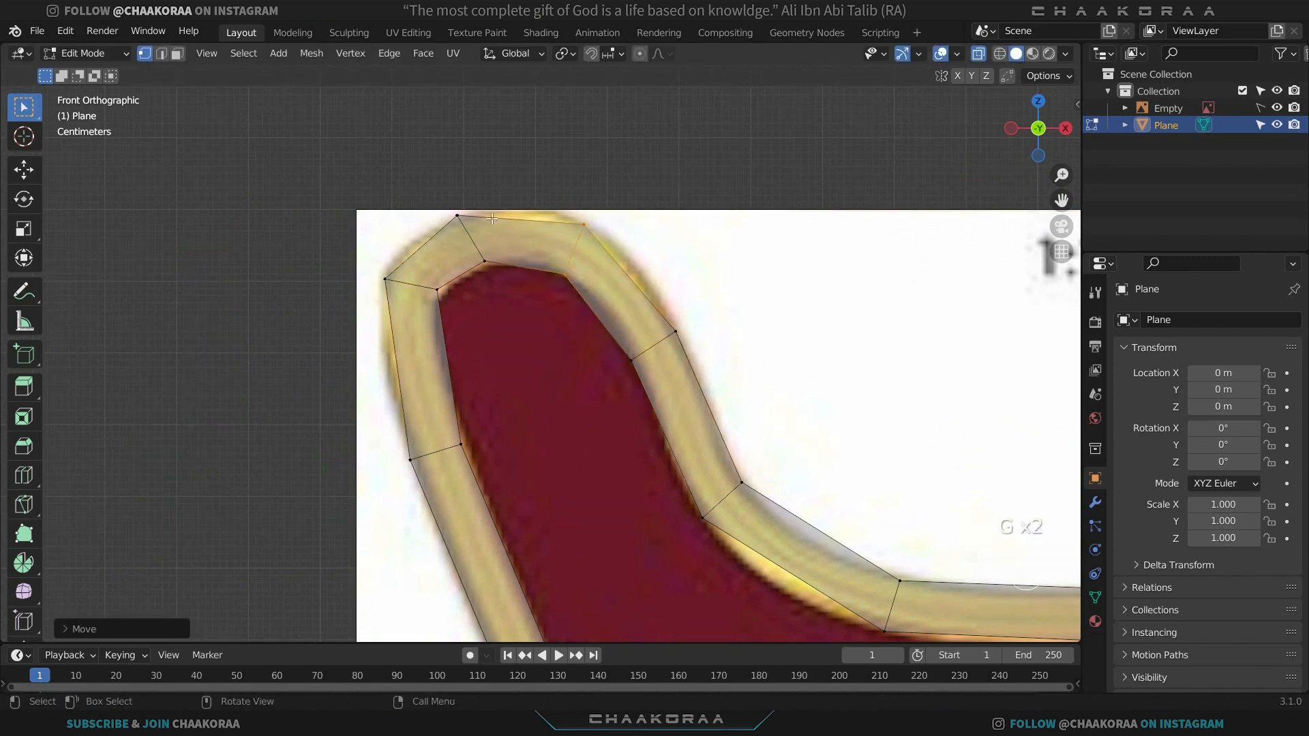
Move and rotate the top cross edge toward the rear of the backrest's rounded top to follow the gold trim.
drag(505, 183, 442, 288)
key(g)
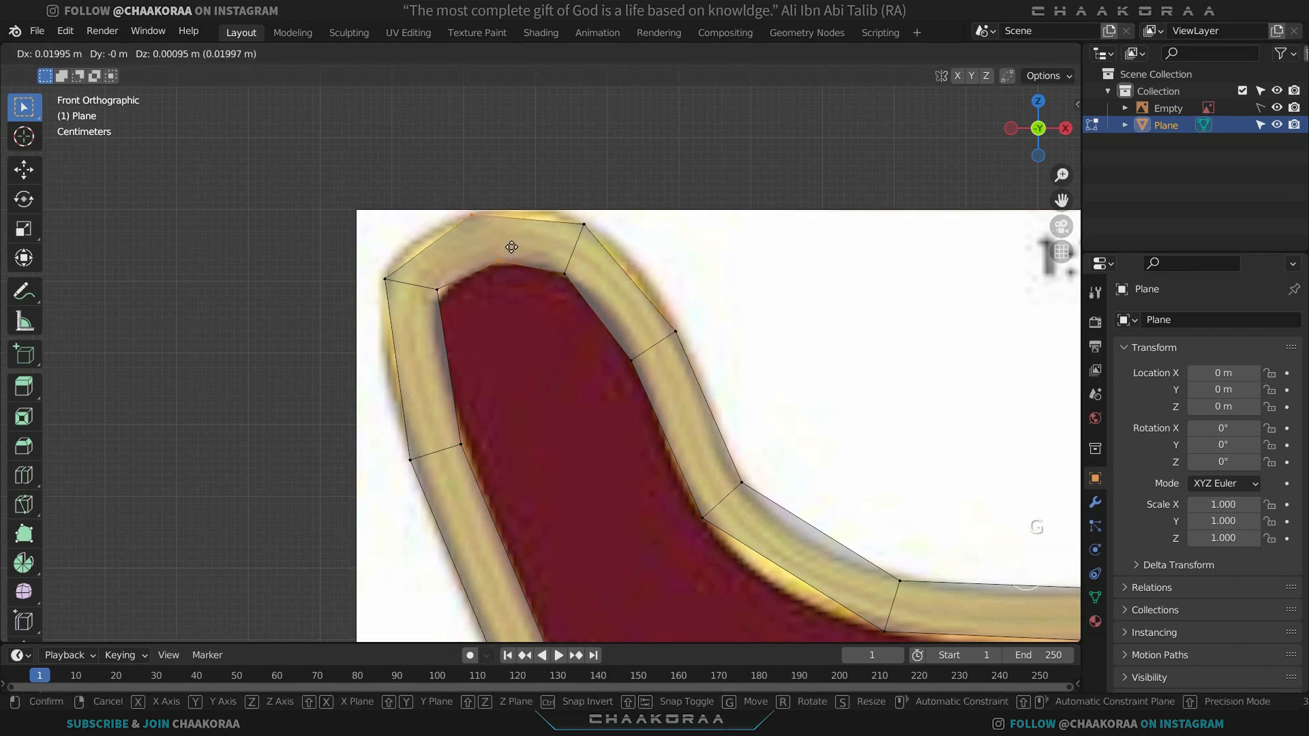
click(511, 240)
key(r)
click(645, 252)
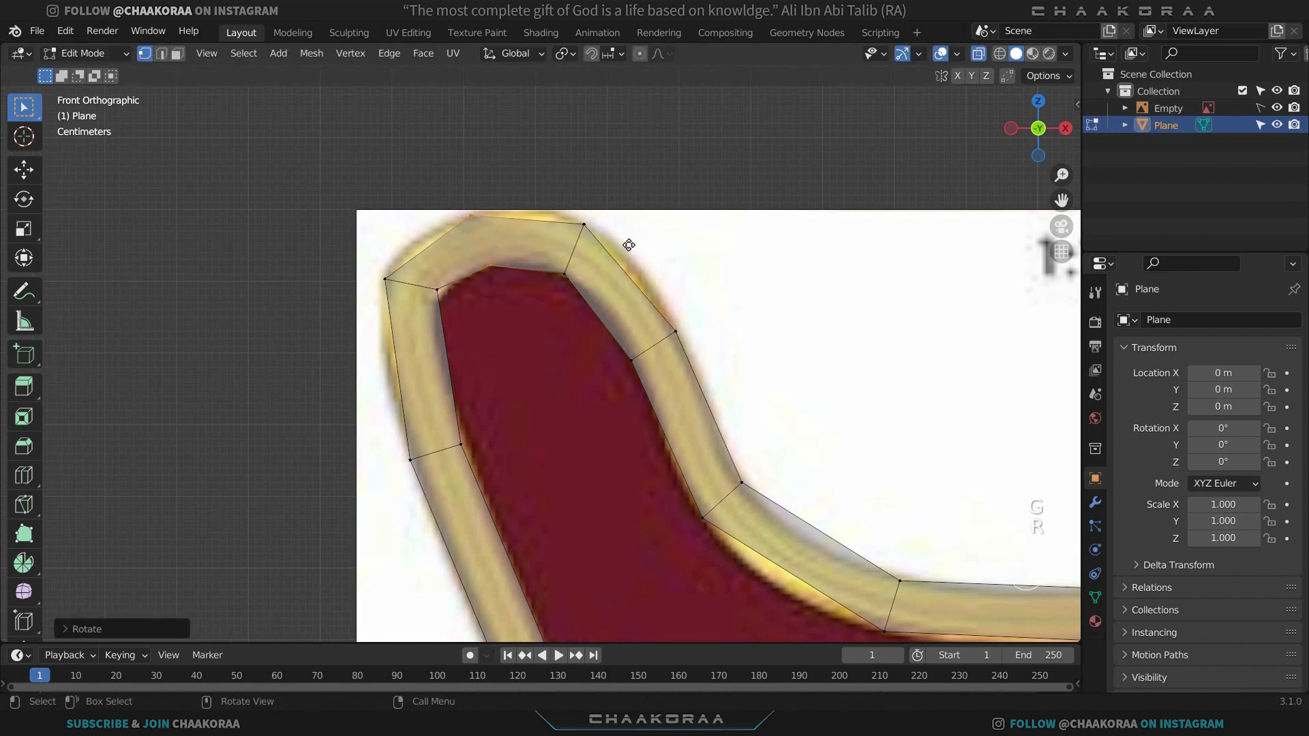
key(g)
click(617, 243)
Move the inner vertex of the backrest's rear corner edge down onto the inner border of the gold trim.
drag(451, 265, 413, 320)
key(g)
key(g)
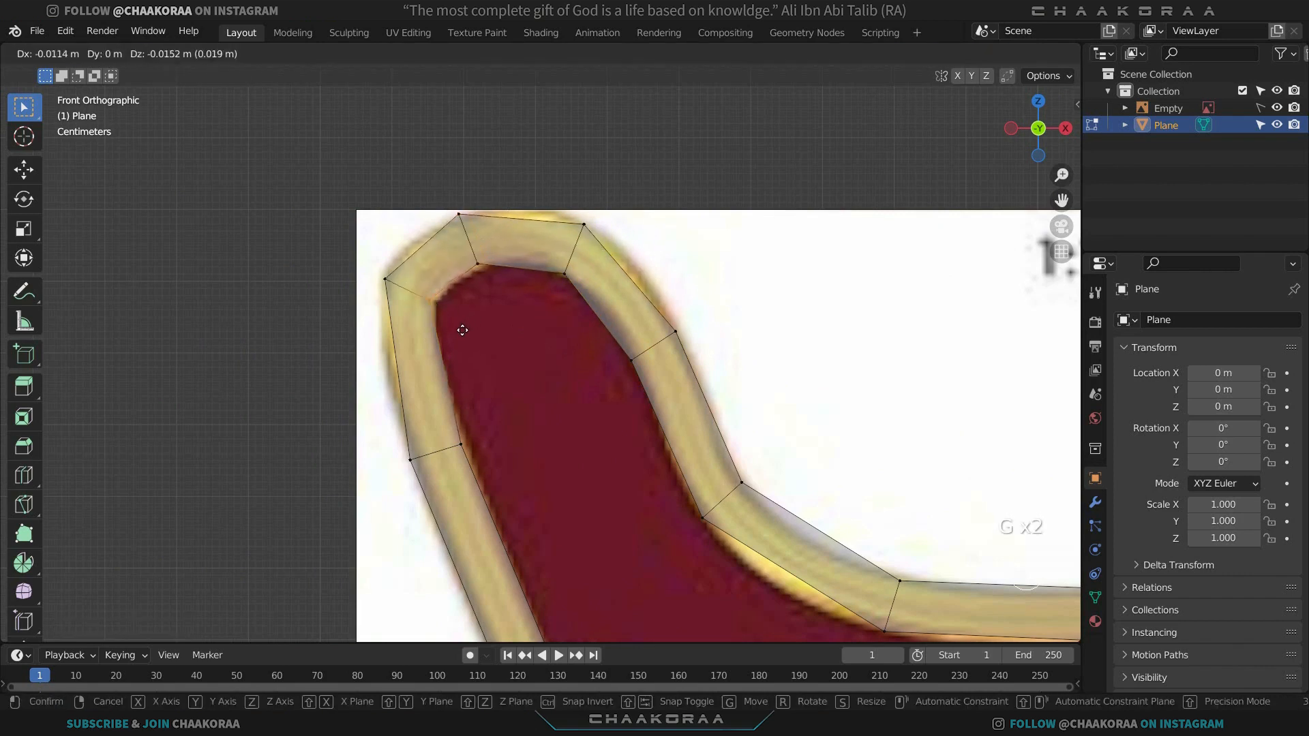
click(468, 345)
Move two neighbouring cross edges on the body's lower rear curve outward so the strip covers the gold trim.
shift+middle_drag(538, 472, 497, 292)
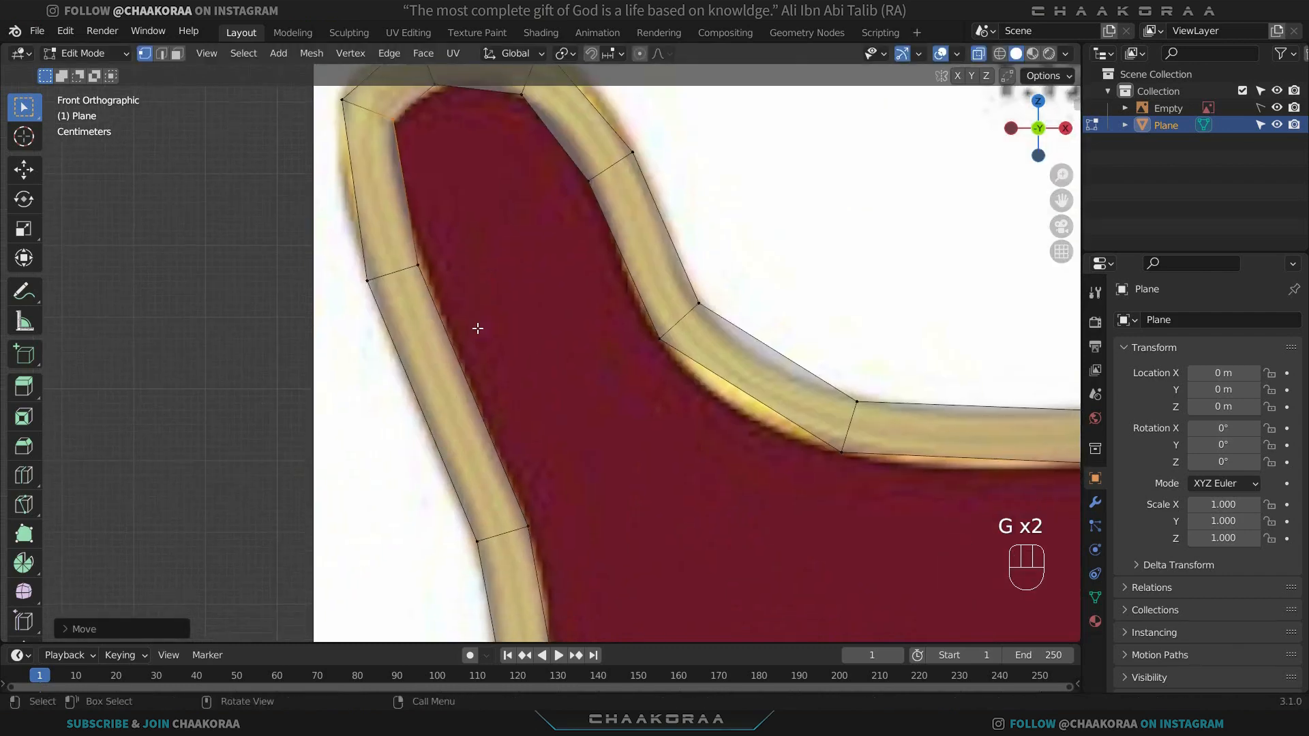
scroll(478, 334, down, 3)
shift+middle_drag(528, 408, 525, 240)
shift+middle_drag(574, 381, 520, 418)
scroll(545, 382, up, 1)
drag(518, 381, 453, 449)
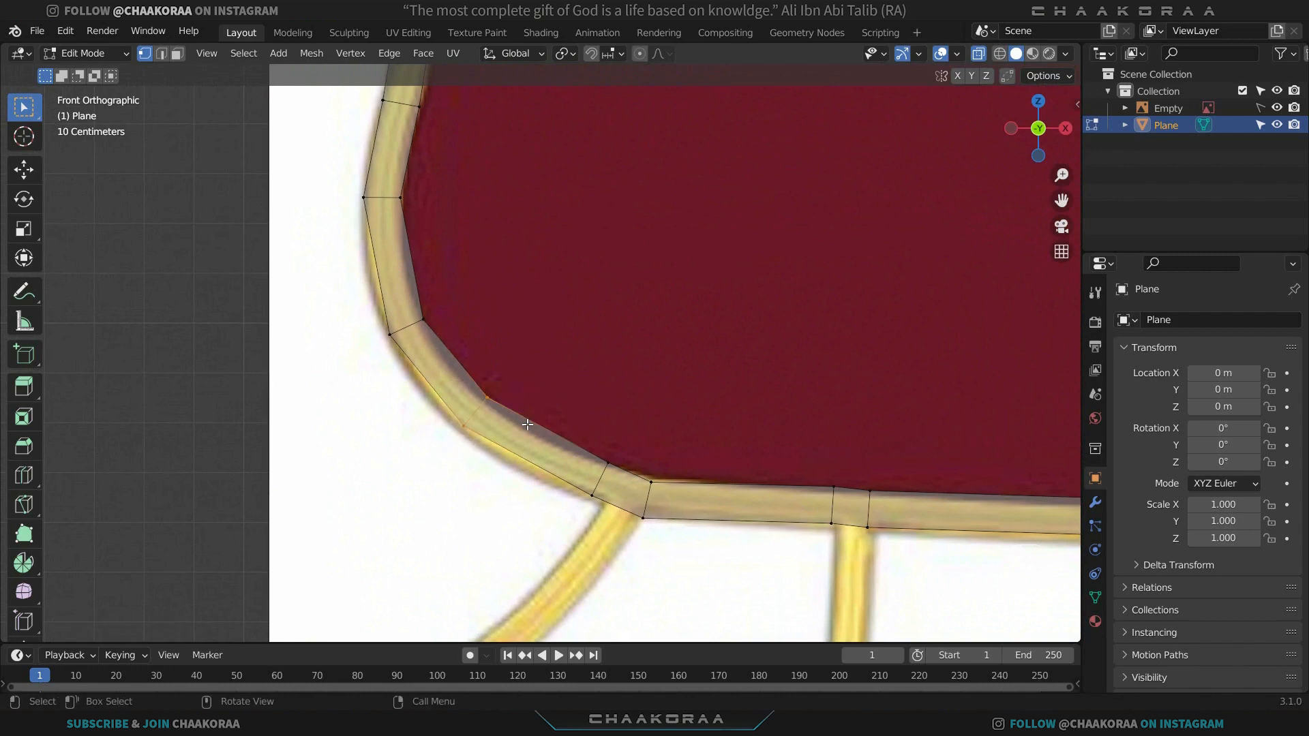
key(g)
click(523, 434)
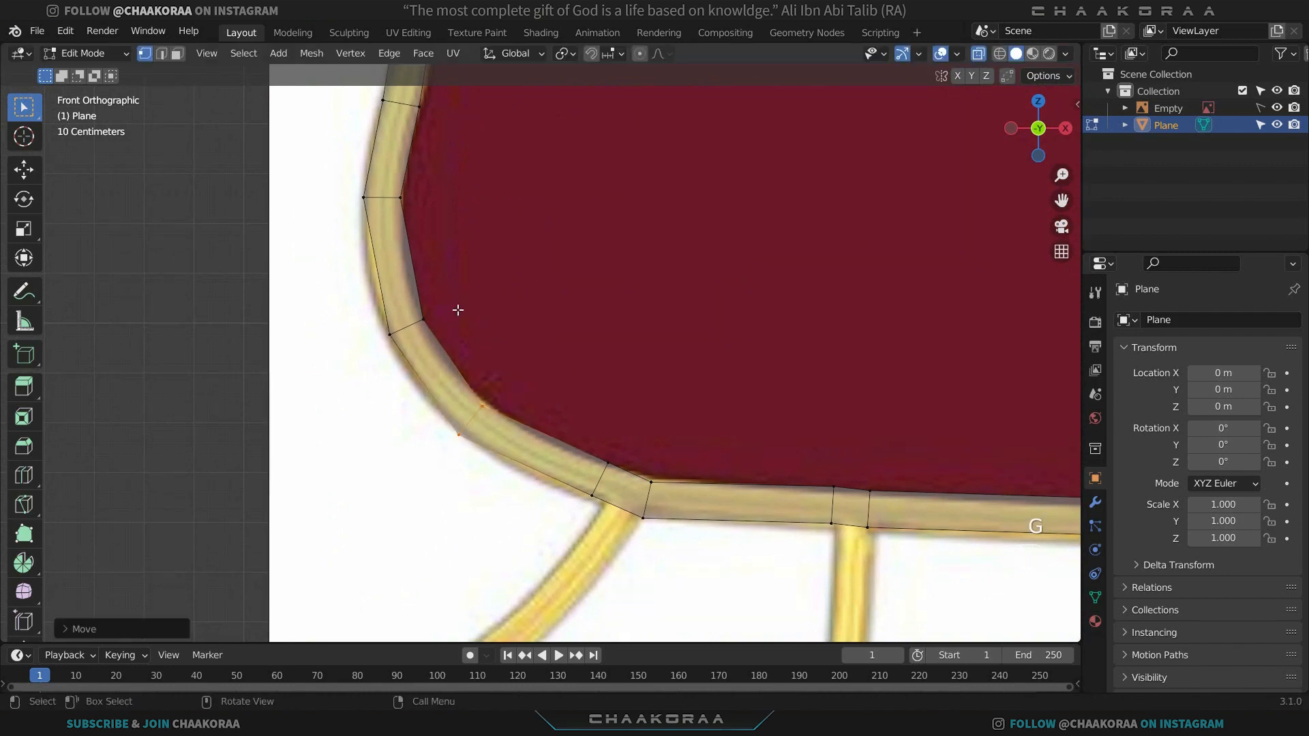
drag(458, 310, 359, 362)
key(g)
click(485, 349)
Reposition the two cross edges above the curved rear strut so the strip follows the body's bottom trim.
shift+middle_drag(485, 349, 407, 388)
scroll(417, 334, up, 1)
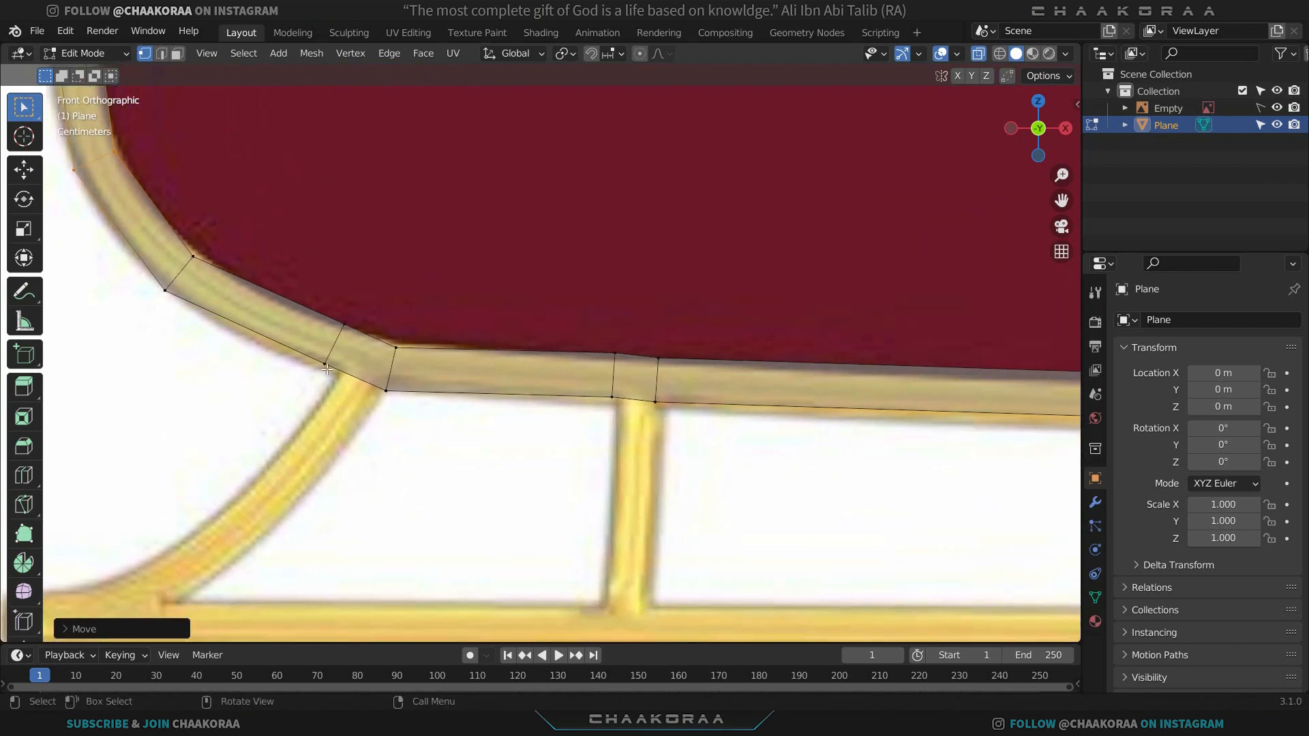
drag(328, 369, 412, 404)
key(g)
click(478, 403)
key(g)
click(506, 397)
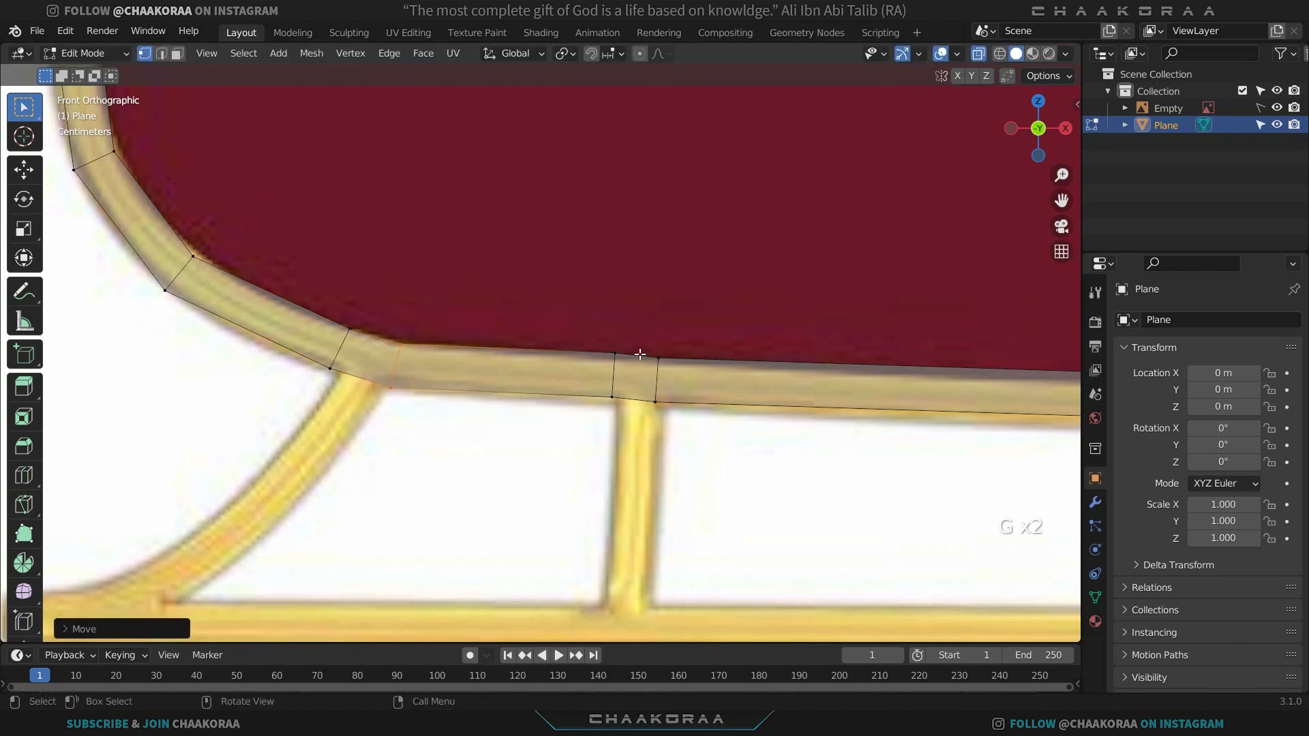
Reposition the two cross edges above the first vertical strut, lining them up with the strut sides and the bottom trim.
drag(640, 355, 608, 406)
key(g)
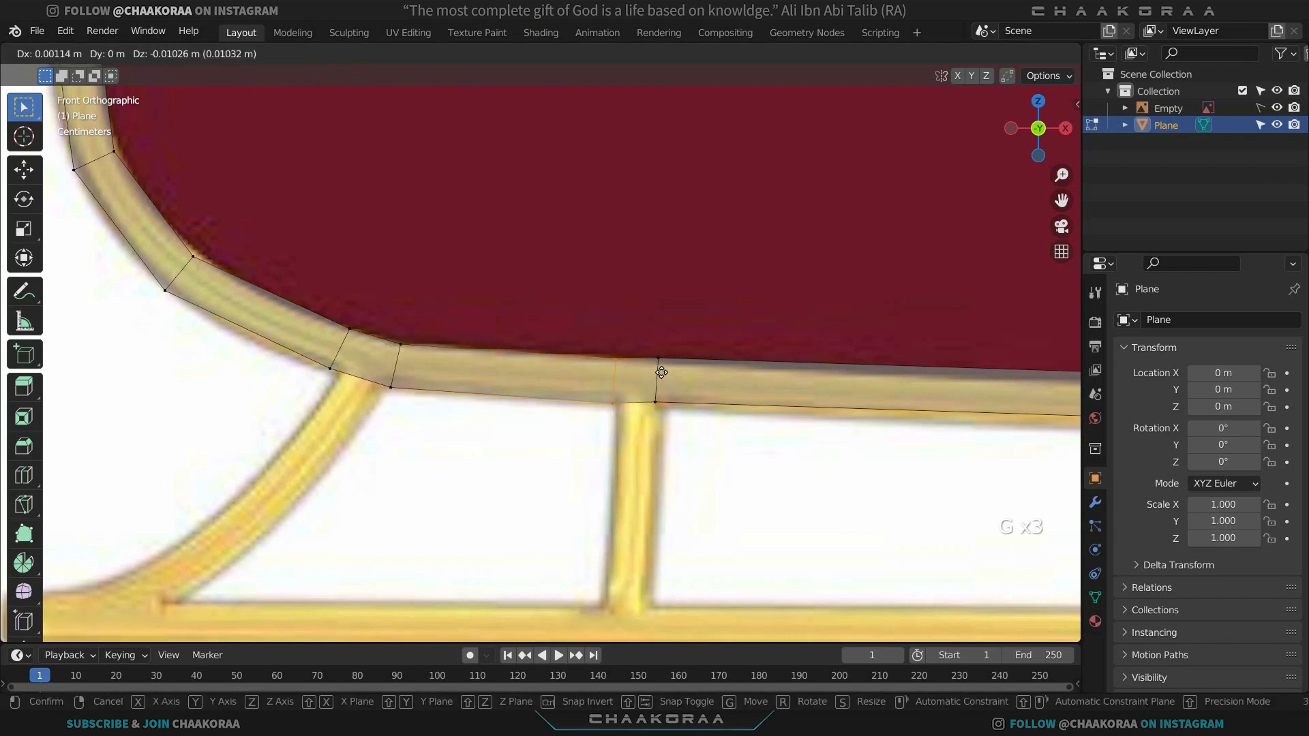
click(662, 371)
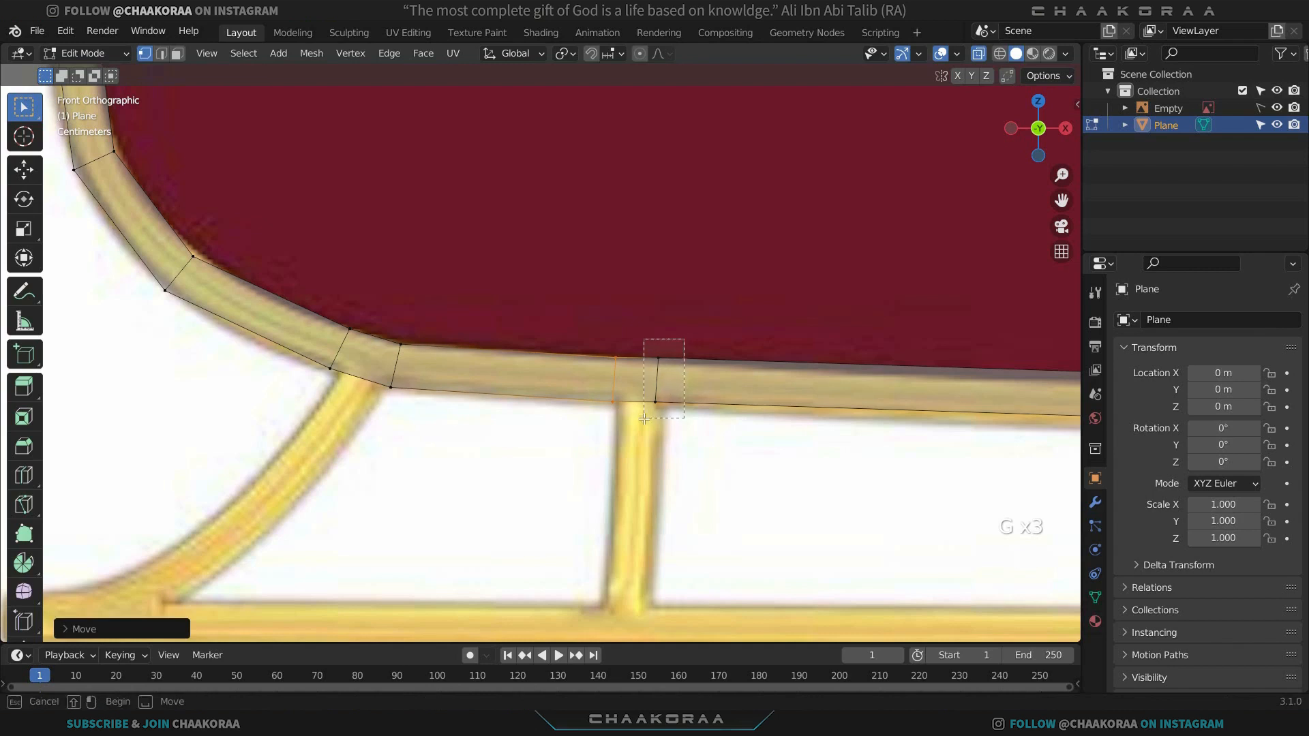
drag(666, 350, 725, 405)
key(g)
click(727, 406)
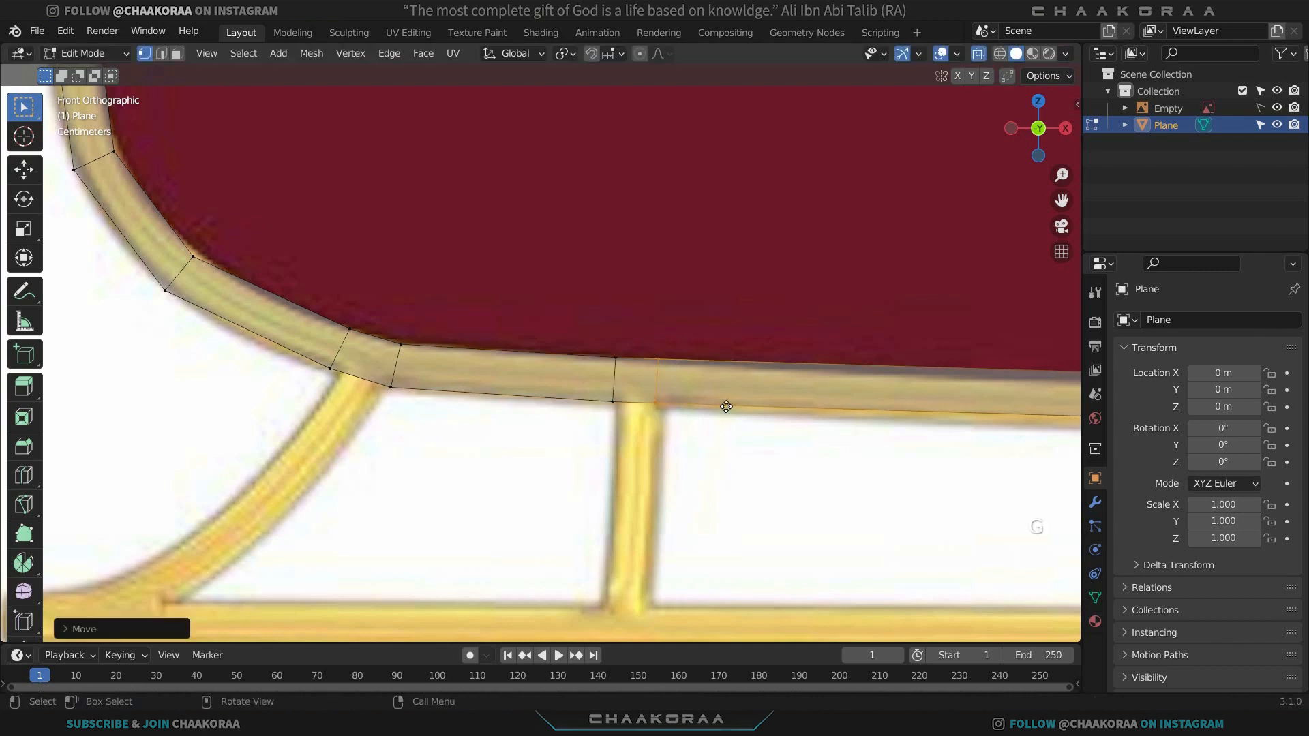
shift+middle_drag(741, 415, 485, 386)
key(g)
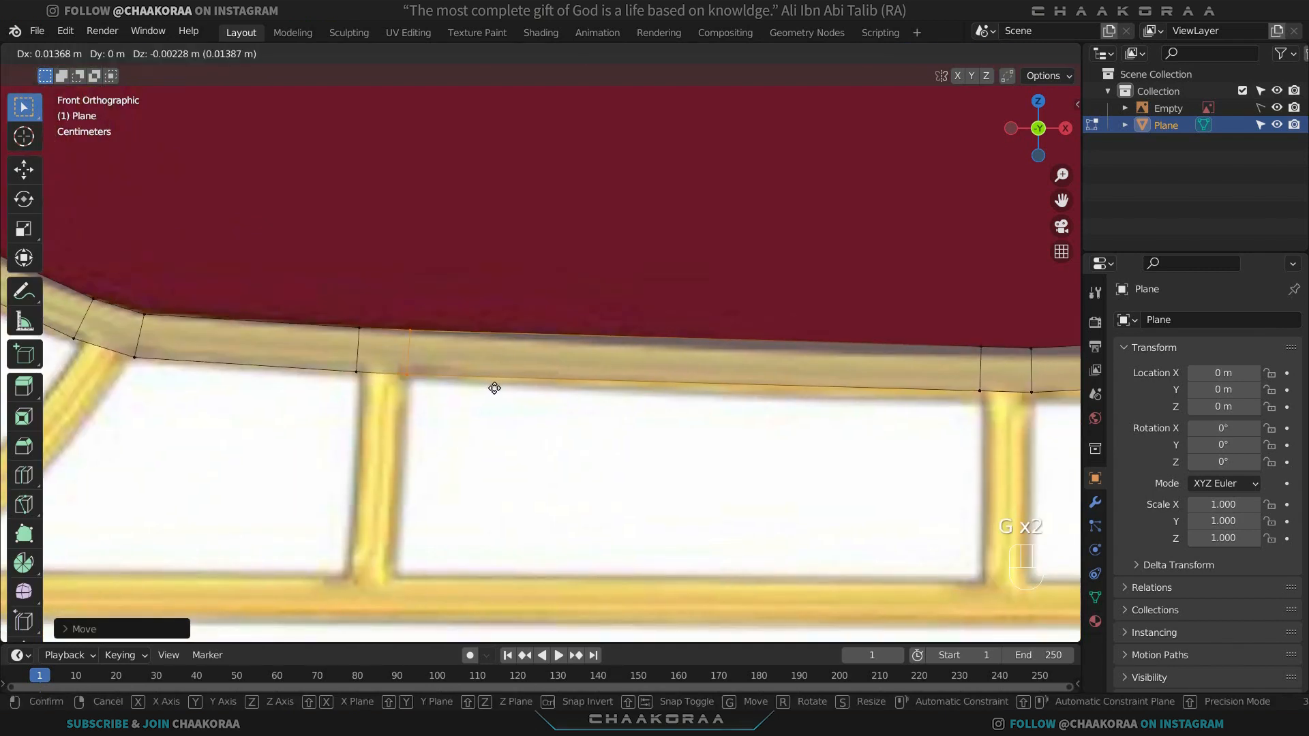
click(492, 385)
Move both cross edges above the middle vertical strut down together onto the gold trim.
shift+middle_drag(728, 398, 454, 381)
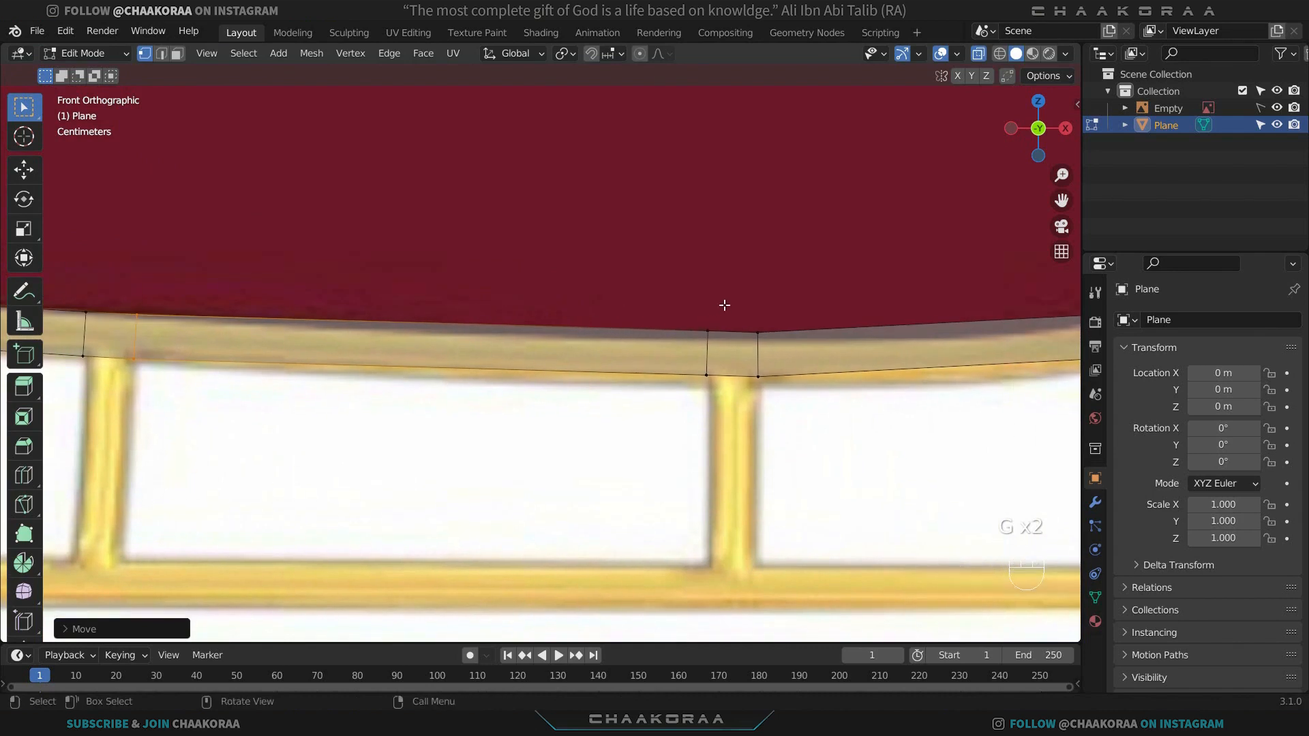
click(758, 333)
key(g)
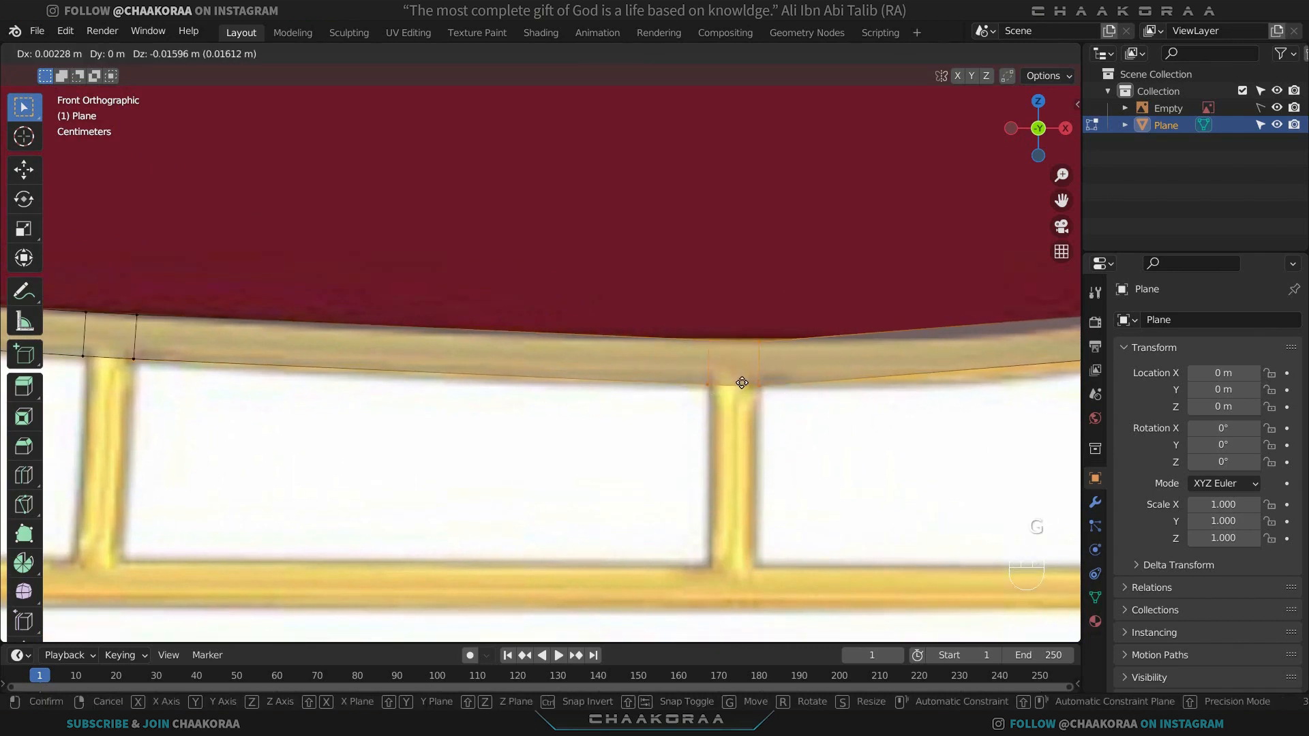
click(741, 383)
Move the two cross edges above the front vertical strut slightly down and forward onto the gold trim.
shift+middle_drag(742, 383, 696, 309)
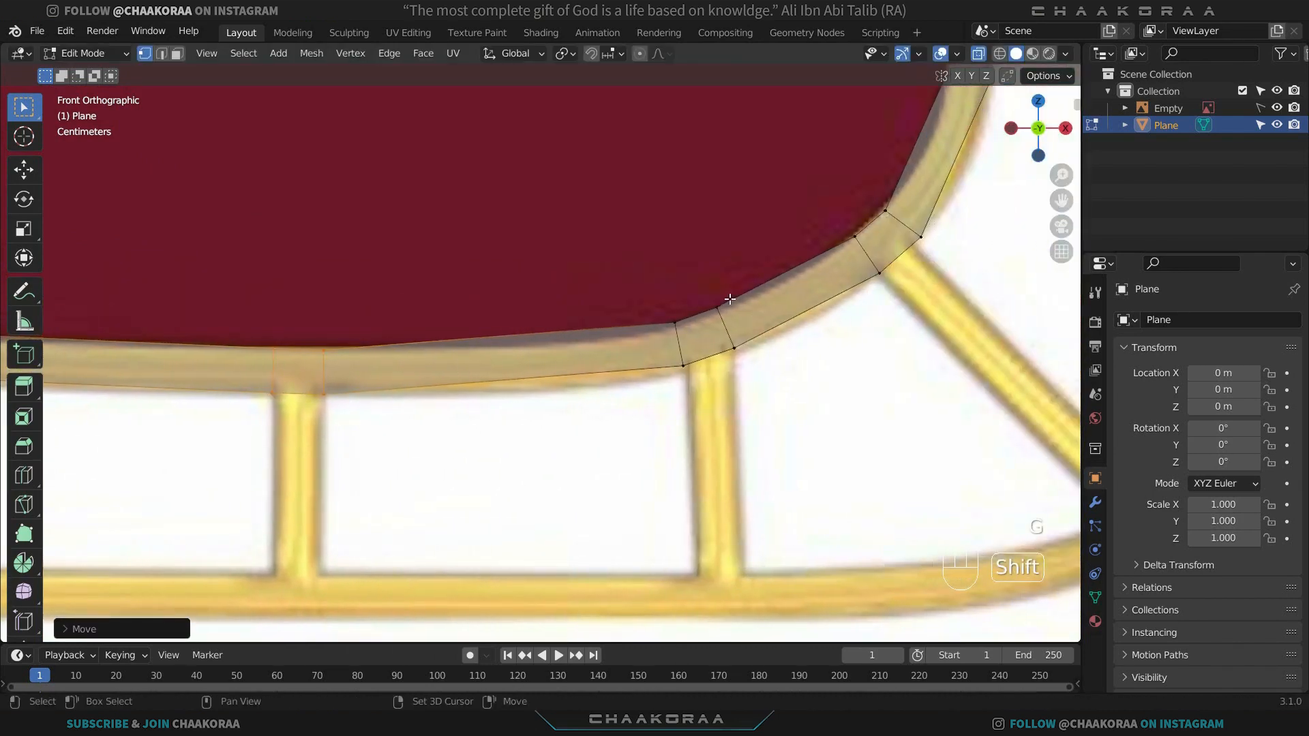
click(682, 344)
key(g)
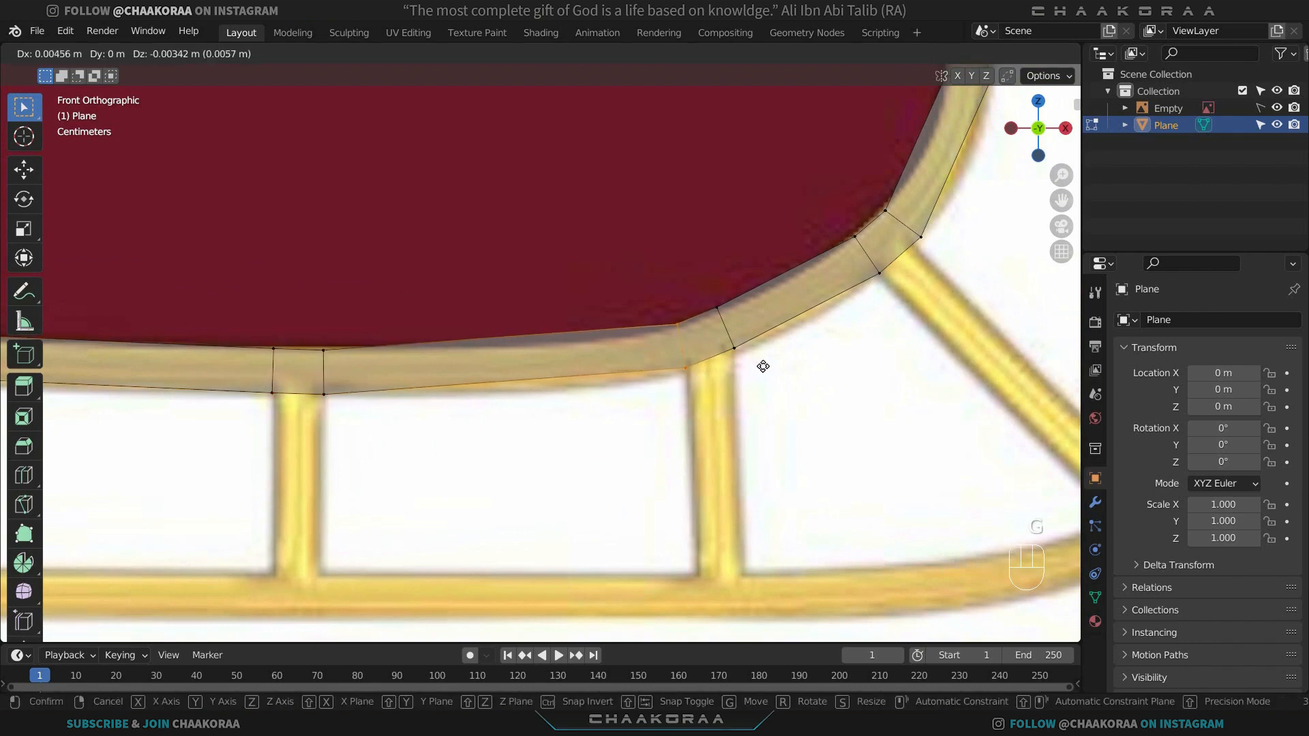
click(761, 345)
drag(758, 273, 714, 361)
key(g)
key(g)
click(722, 368)
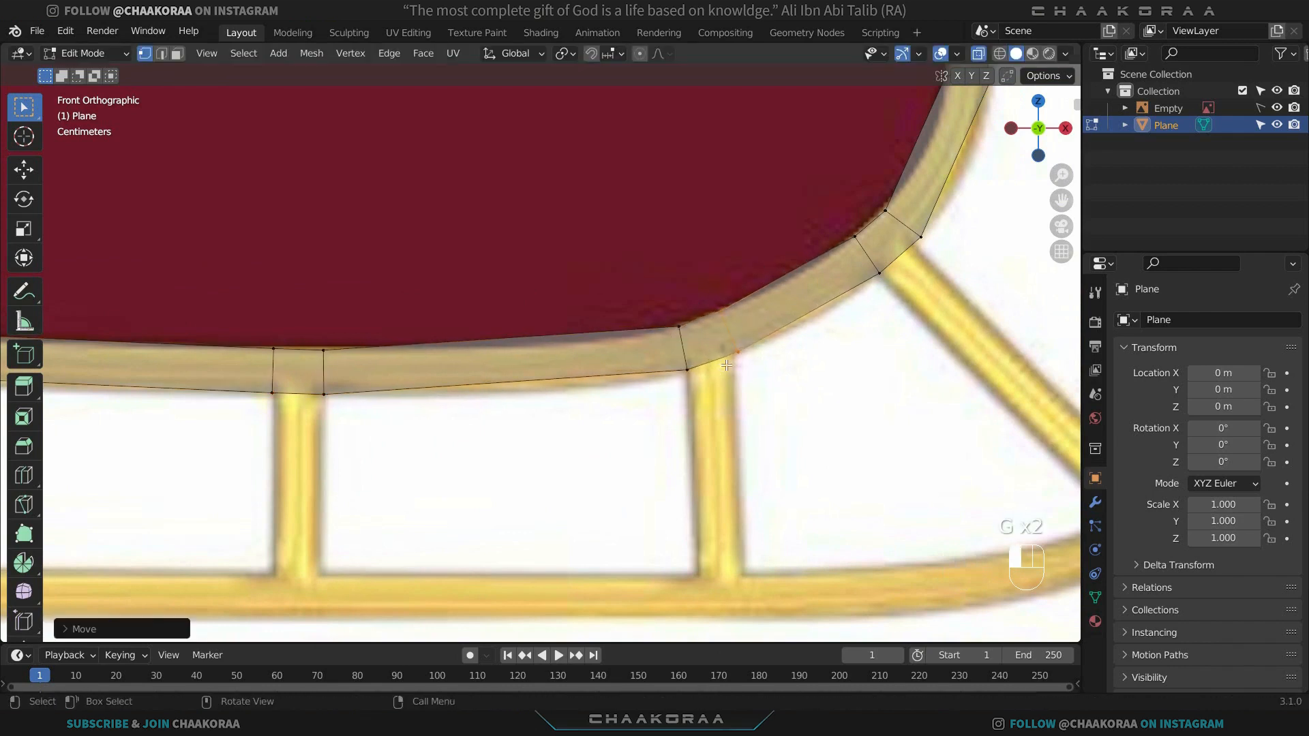
Move the upper front cross edge of the sleigh's front curl slightly outward toward the gold trim.
shift+middle_drag(728, 368, 588, 262)
scroll(536, 283, down, 3)
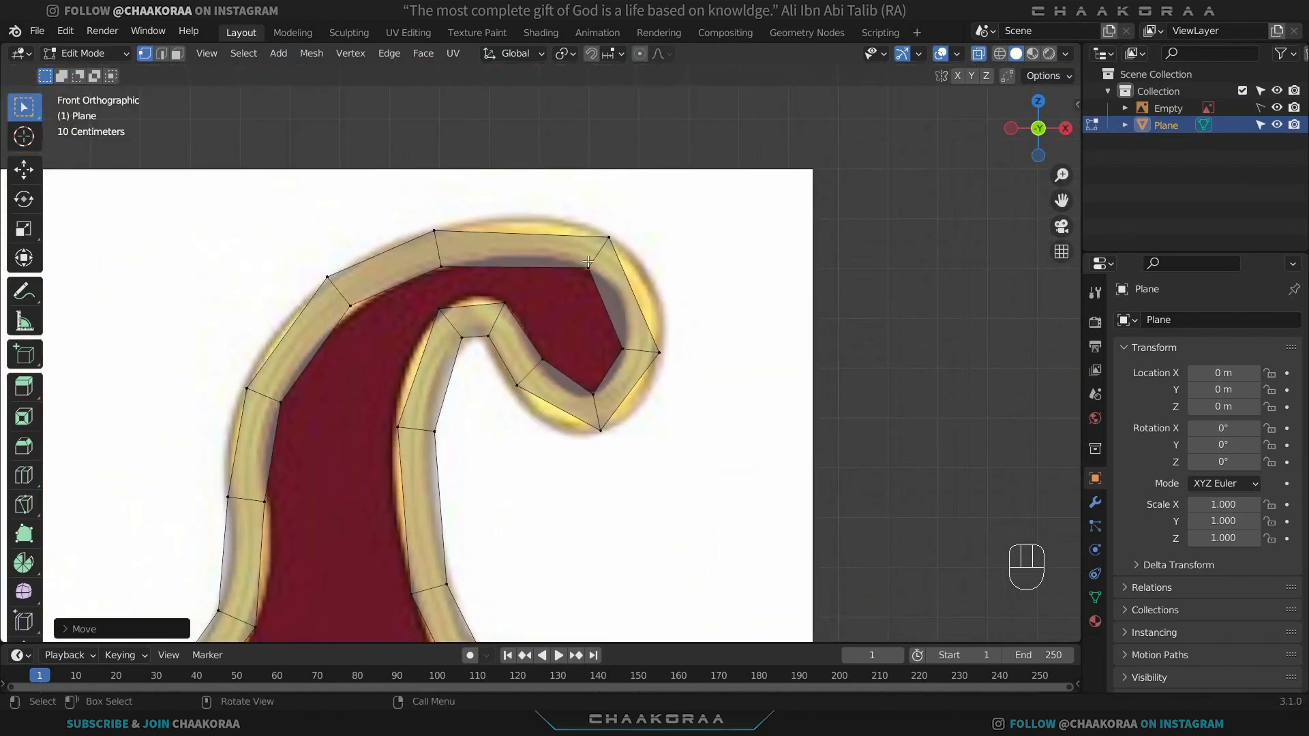
drag(634, 219, 572, 308)
key(g)
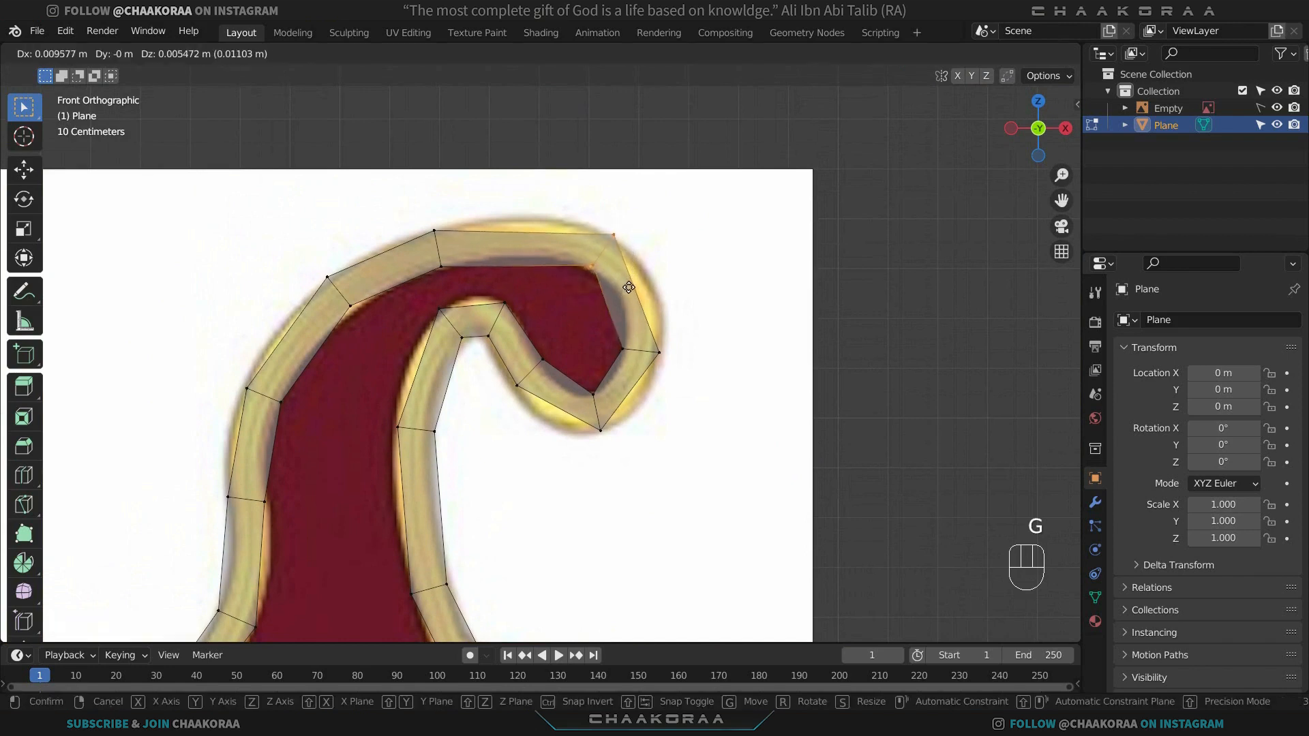
click(626, 288)
Add a loop cut in the top segment of the front curl, then raise and rotate it to follow the gold trim.
key(ctrl+r)
click(527, 238)
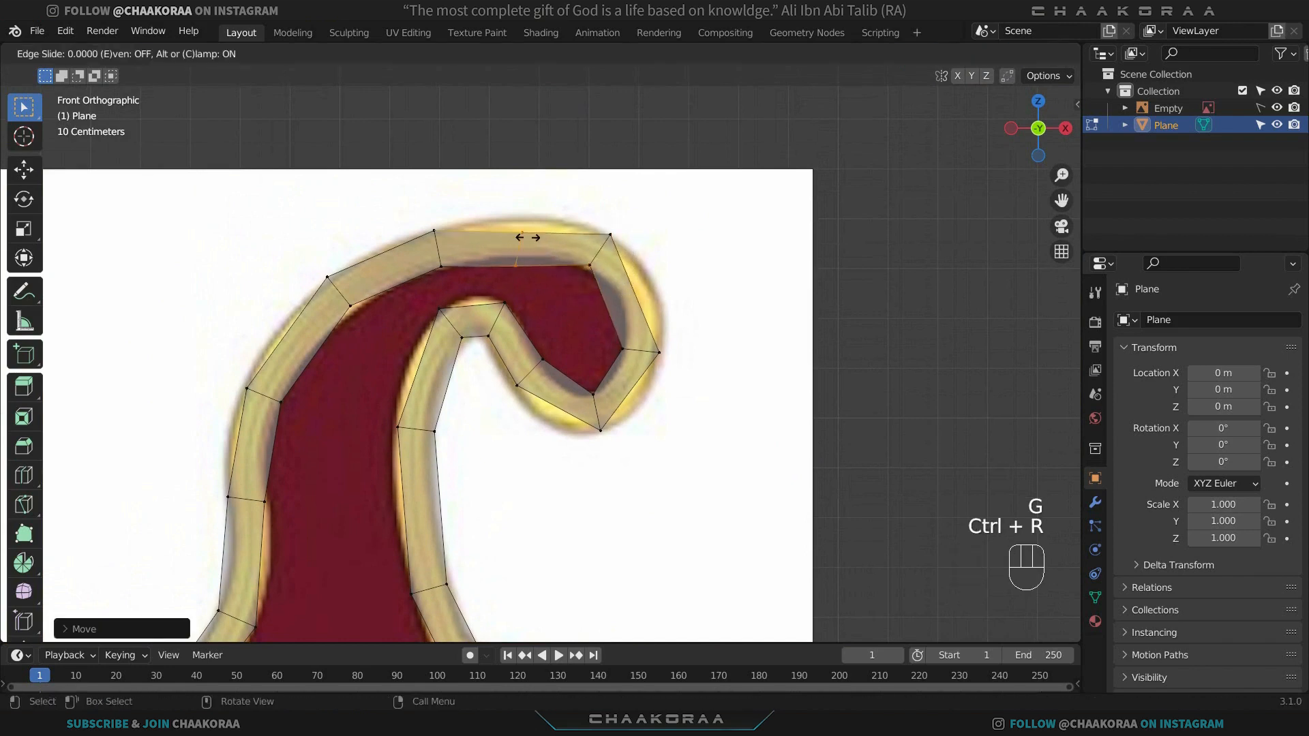
click(527, 238)
key(g)
click(704, 261)
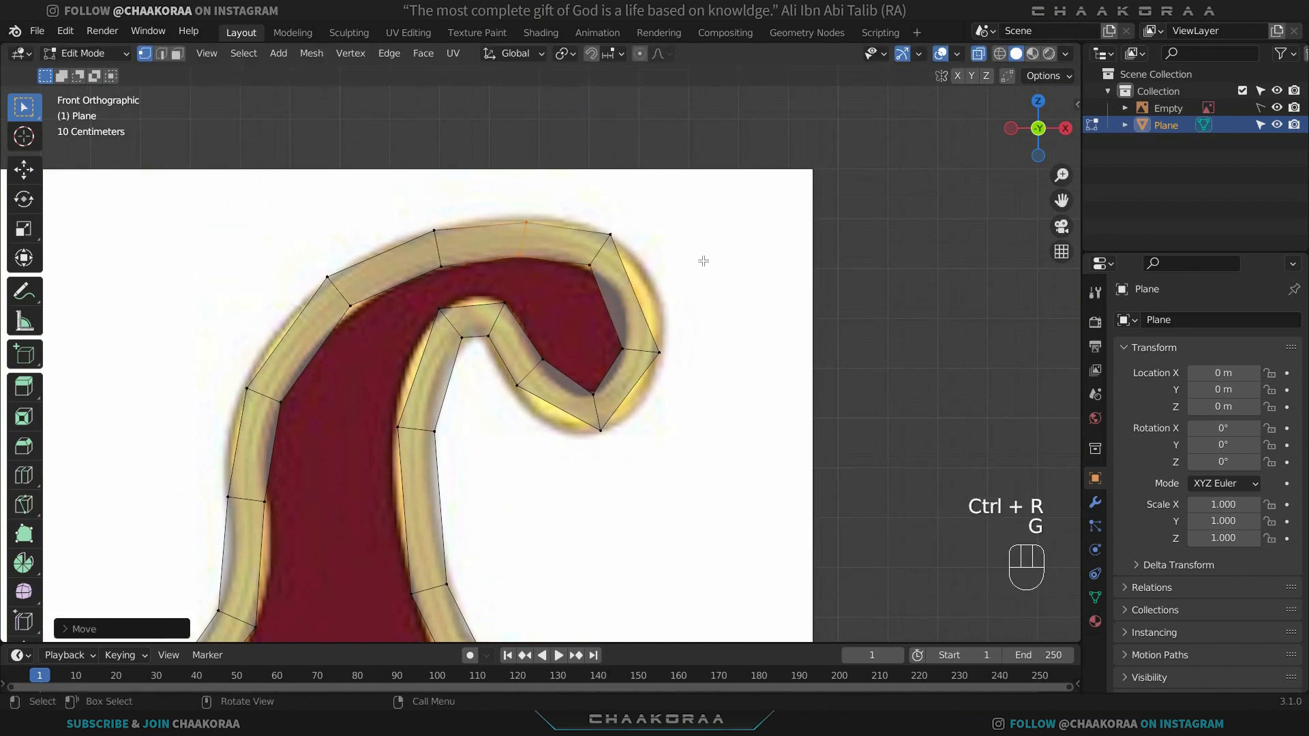
key(r)
click(677, 230)
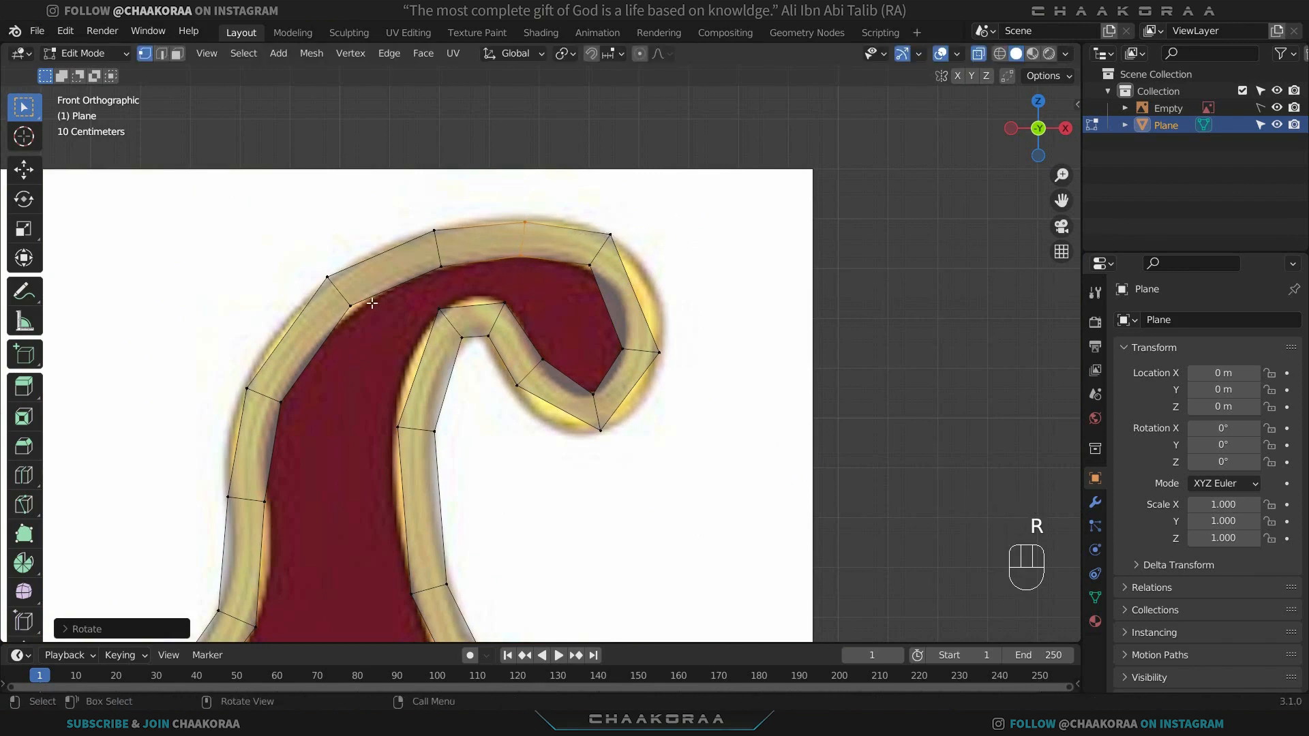
Add a loop cut in the outermost segment of the front curl and move it outward onto the gold trim.
shift+middle_drag(626, 315, 561, 308)
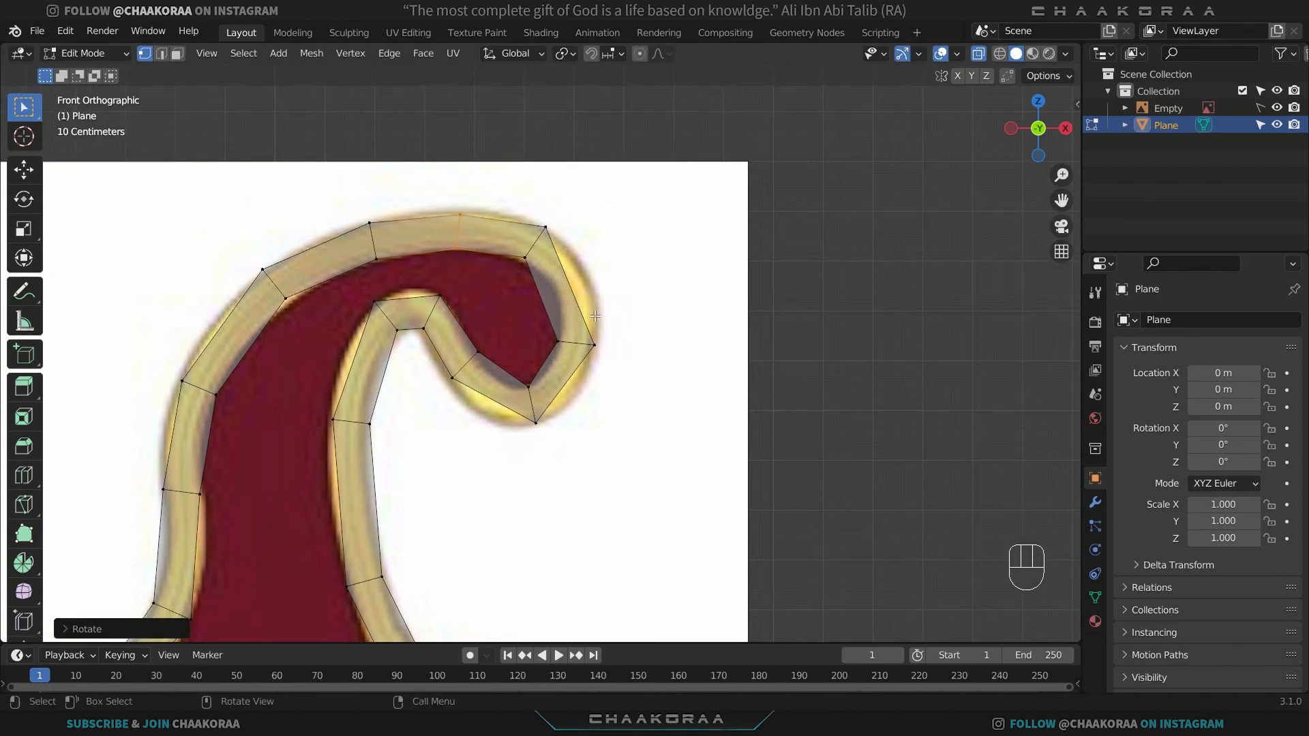
key(ctrl+r)
click(563, 301)
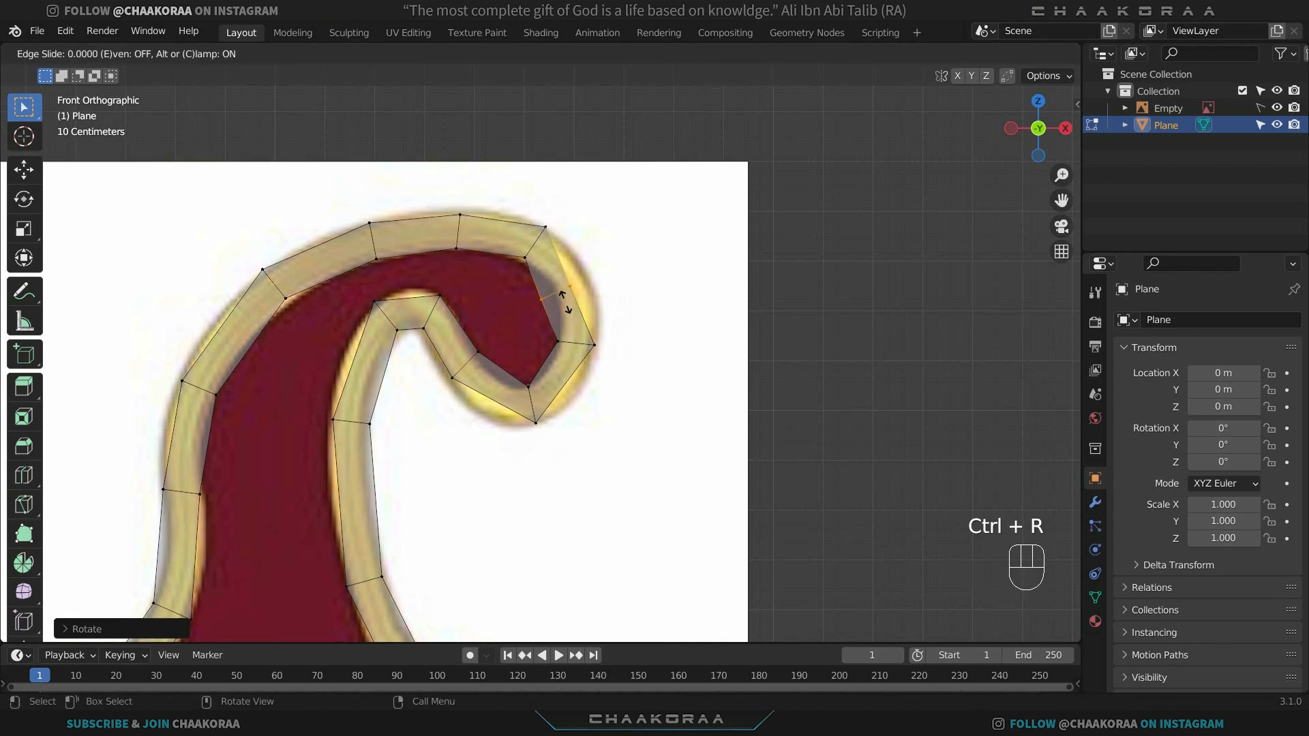
click(563, 301)
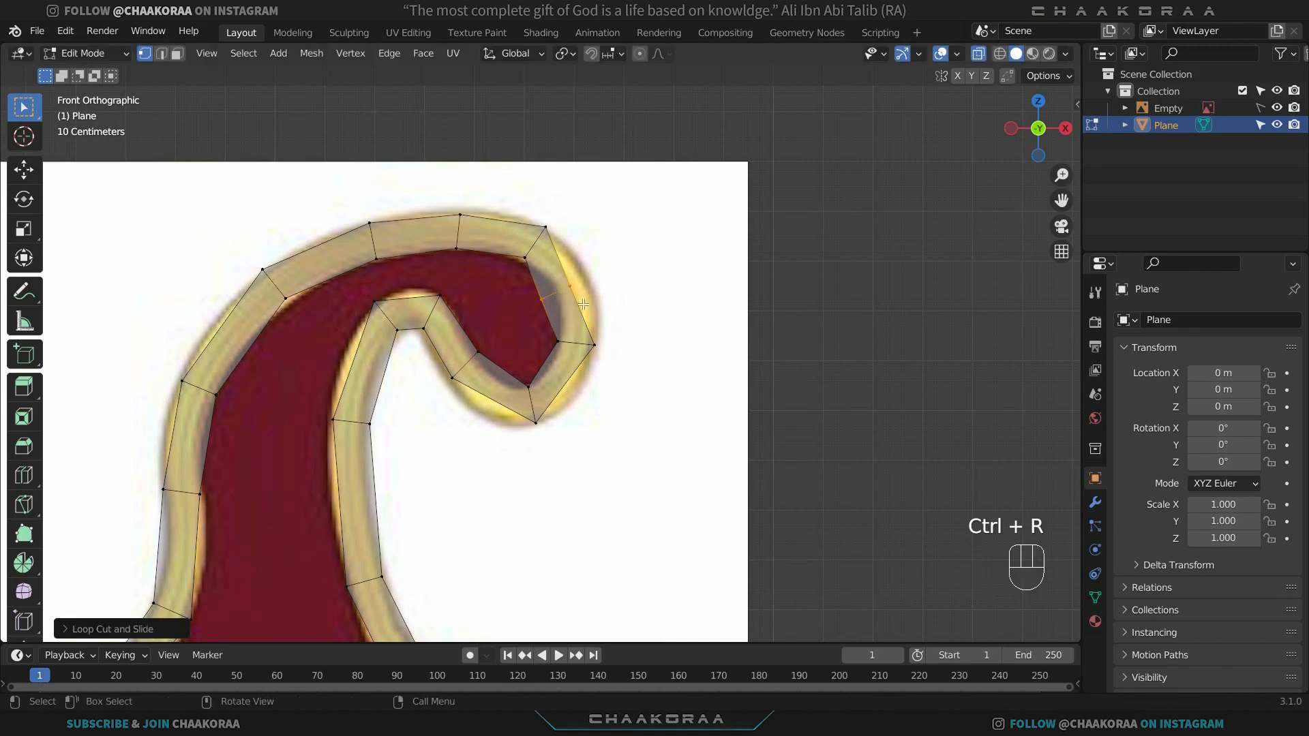
key(g)
click(616, 325)
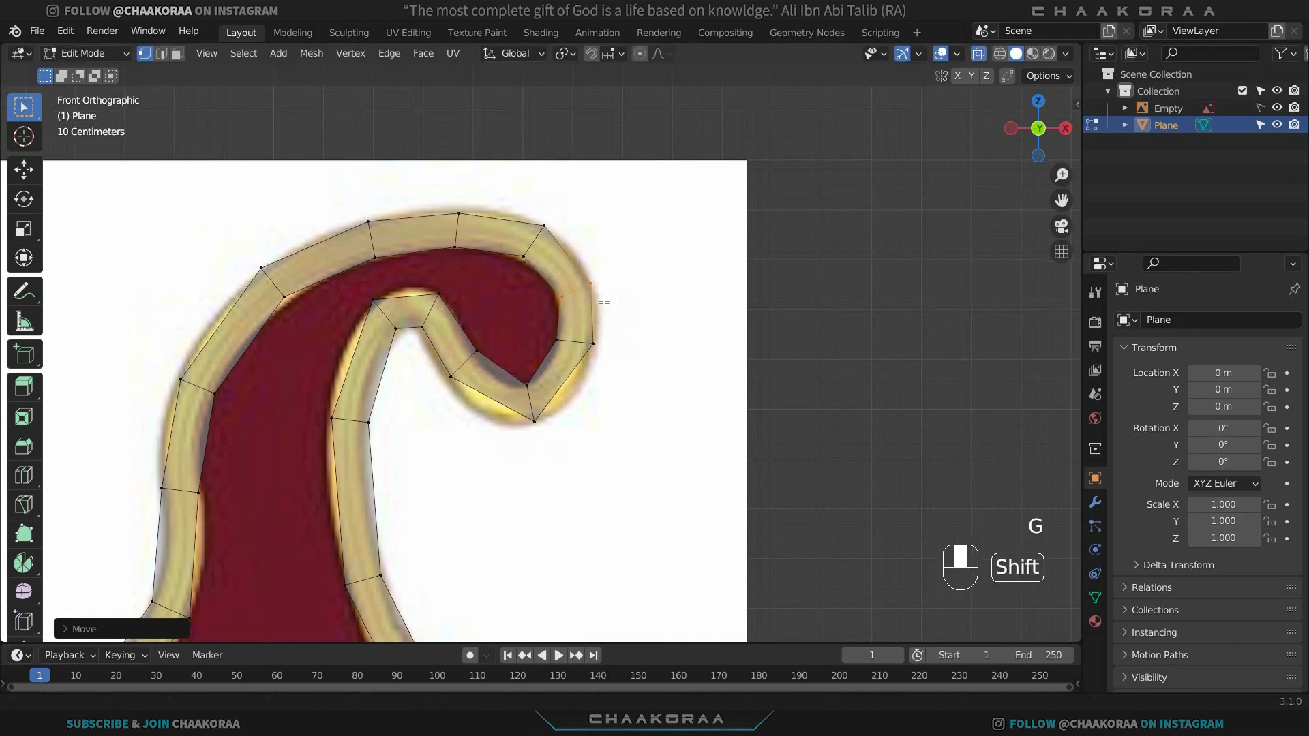
Move the cross edge at the curl's lowest point and the one on its inner slope down onto the gold trim.
shift+middle_drag(593, 368, 595, 298)
drag(519, 298, 602, 368)
key(g)
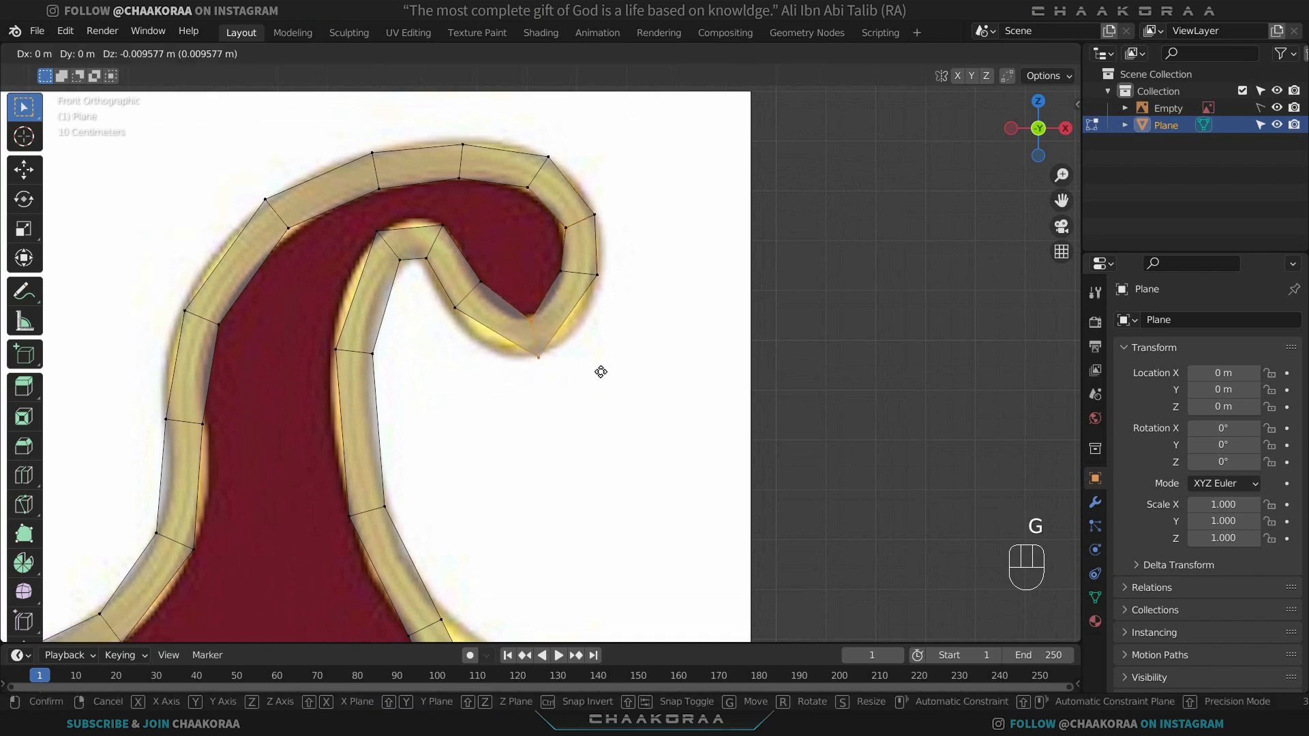
click(599, 373)
drag(510, 273, 434, 342)
key(g)
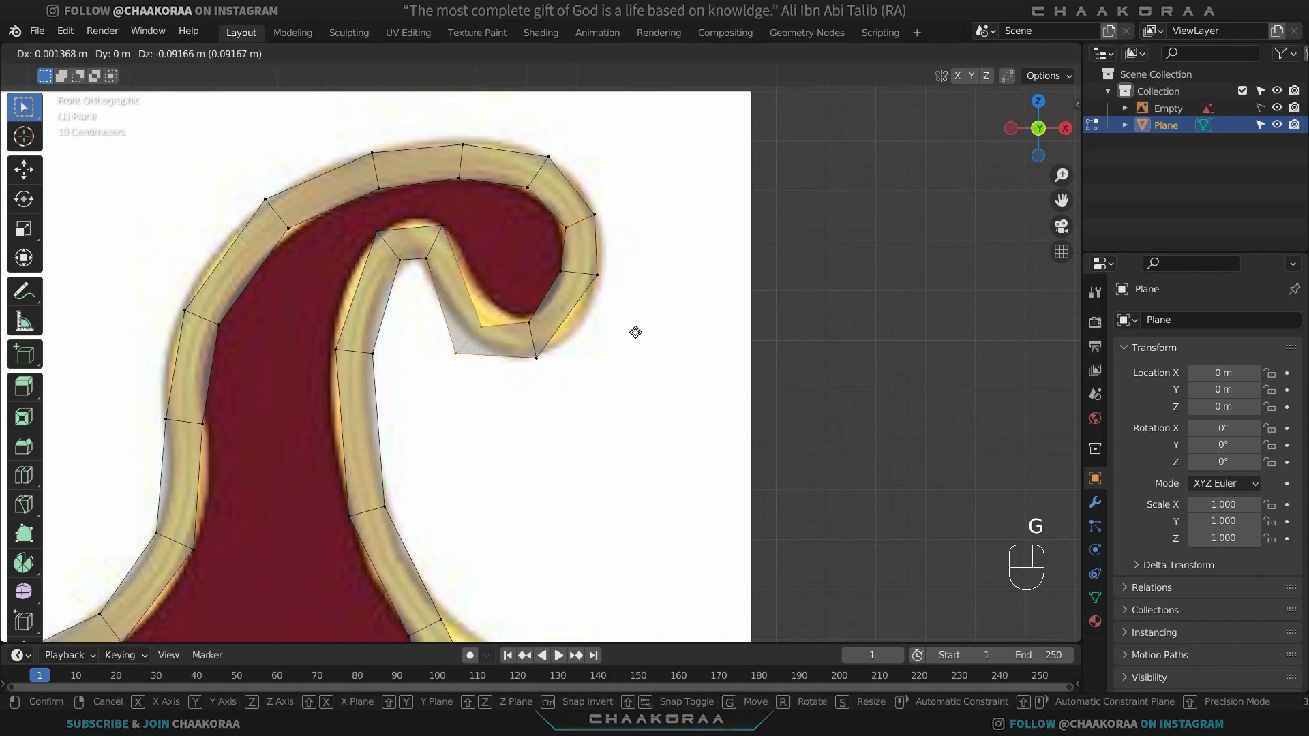
click(640, 310)
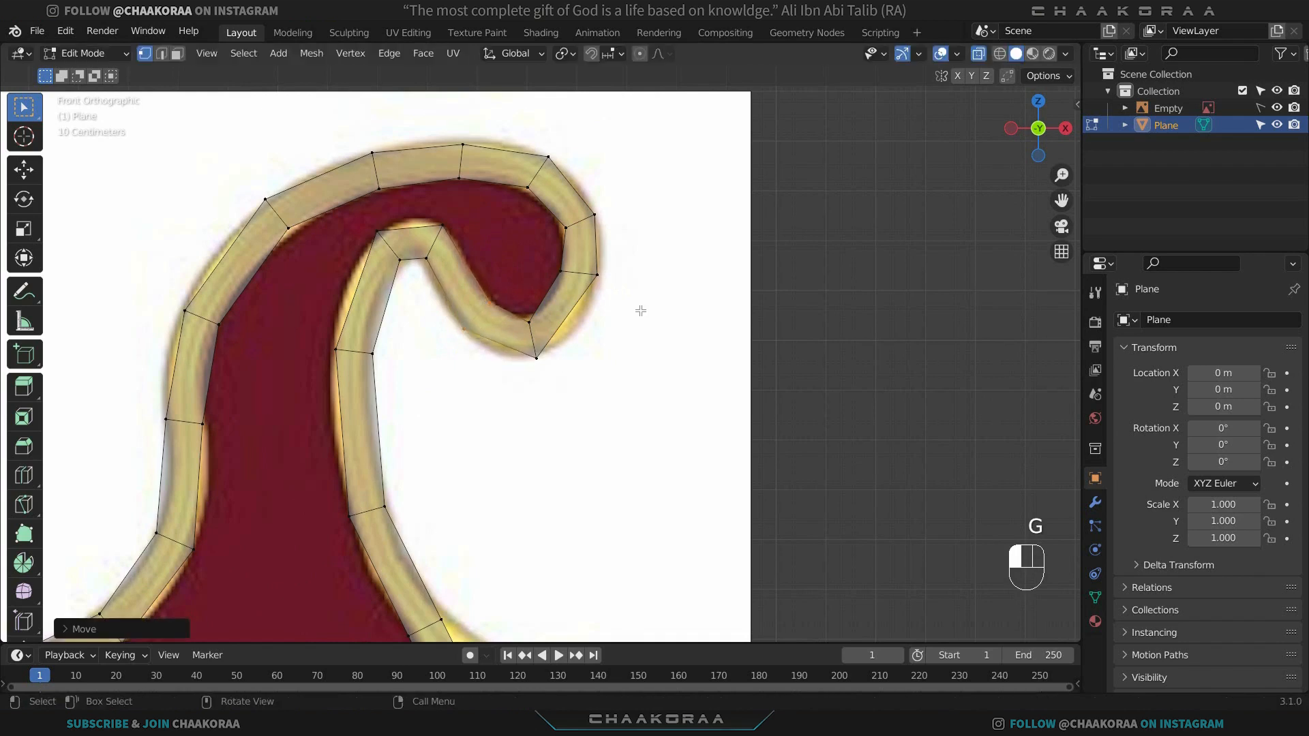
Lower and rotate the cross edge on the curl's outer lower side, and shift its outer vertex inward onto the trim.
click(601, 275)
key(g)
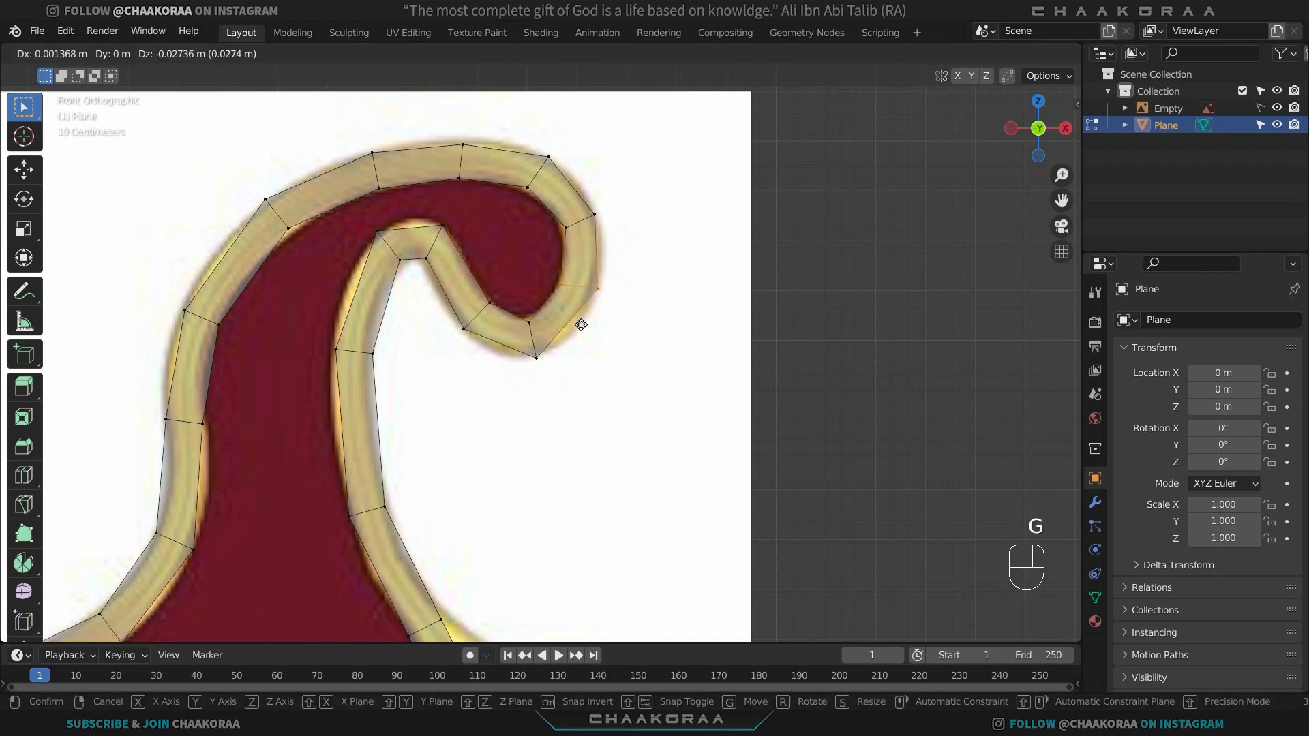
click(654, 311)
key(r)
click(678, 342)
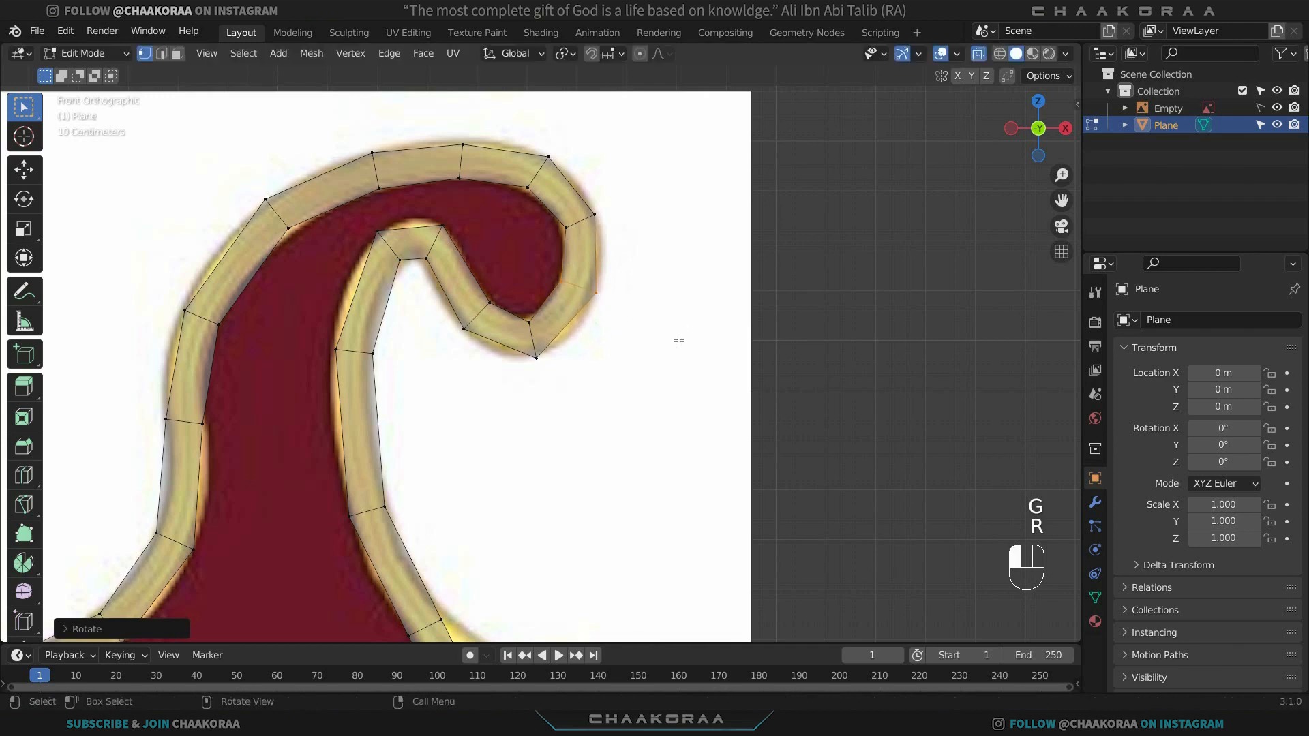
key(g)
click(678, 344)
click(611, 292)
key(g)
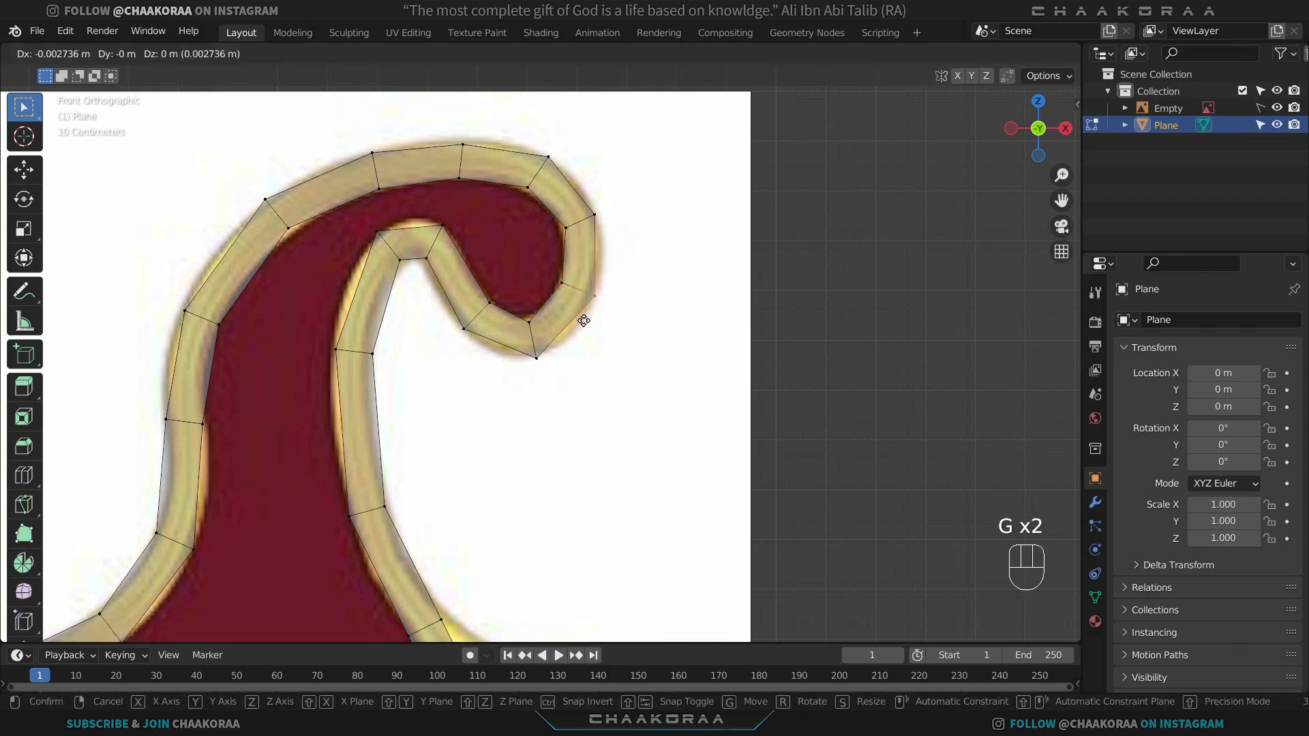
click(582, 323)
Add a loop cut at the top of the notch between the neck and front curl, raise it, and adjust its lower vertex onto the trim.
key(ctrl+r)
click(514, 312)
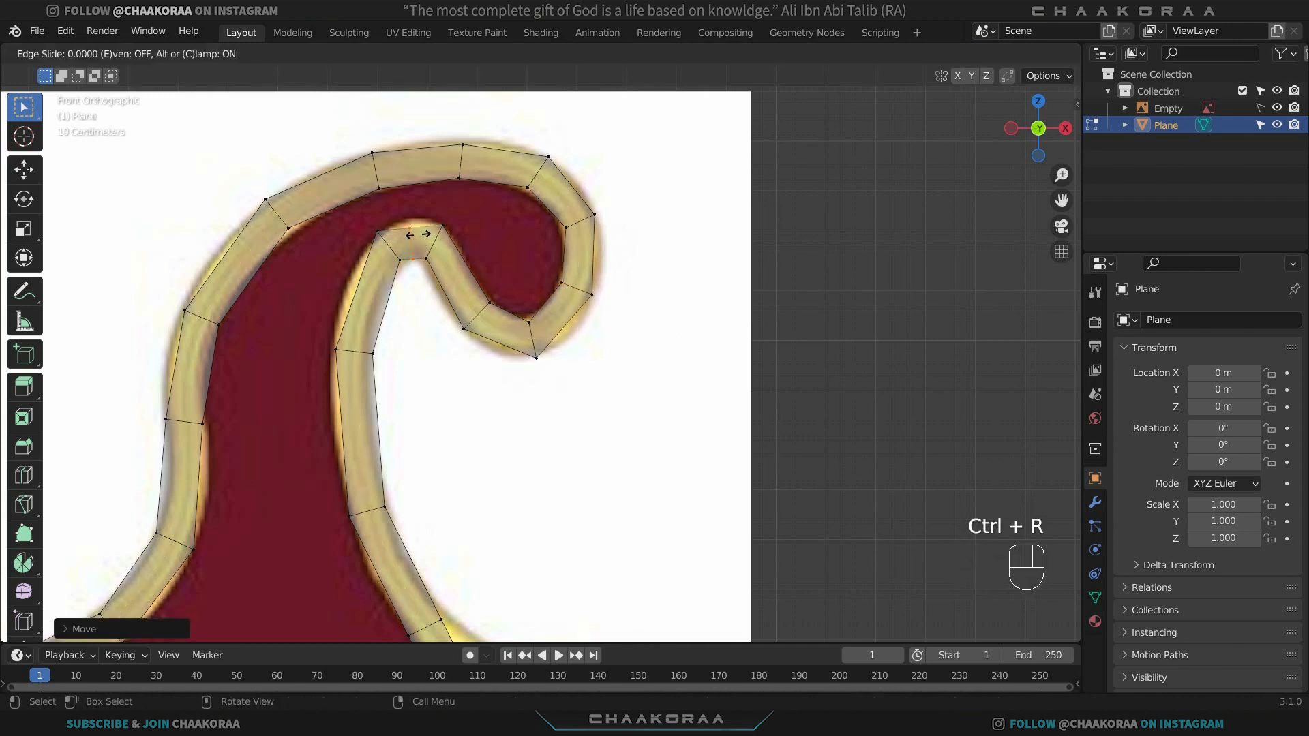
right_click(513, 312)
key(g)
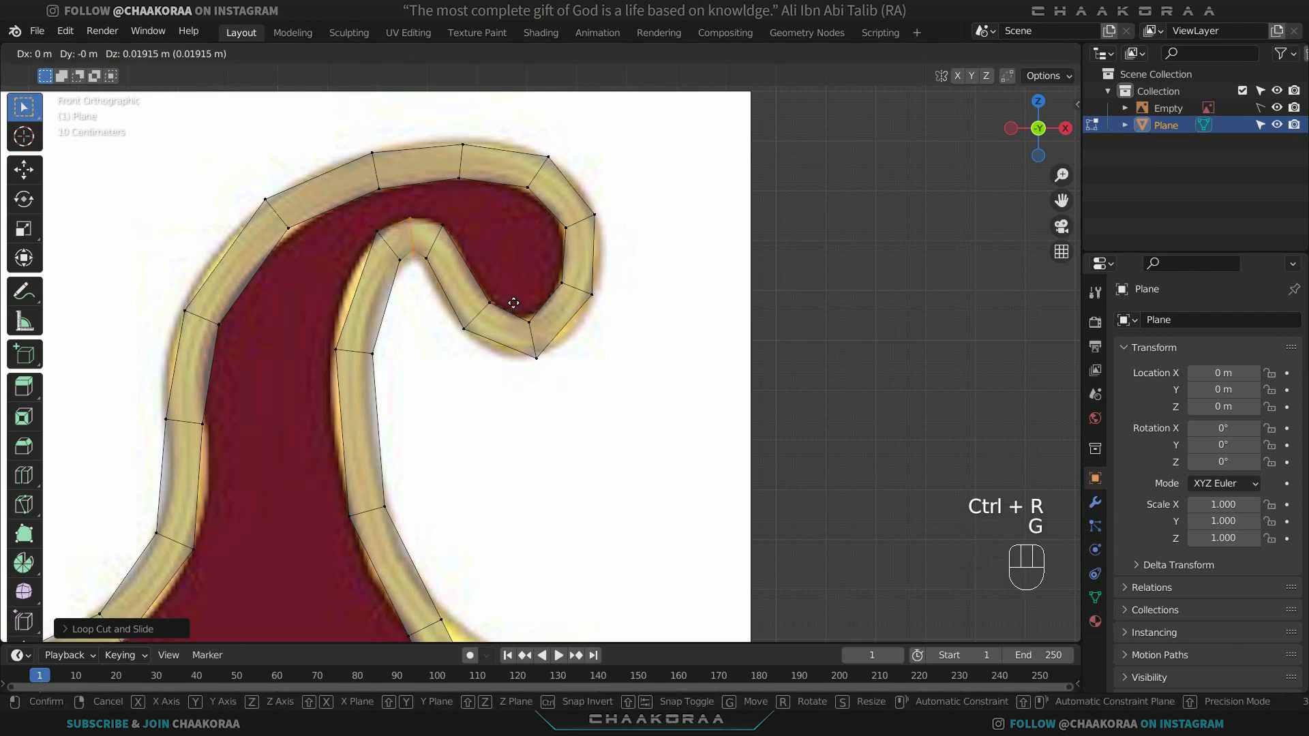
click(513, 302)
click(412, 259)
key(g)
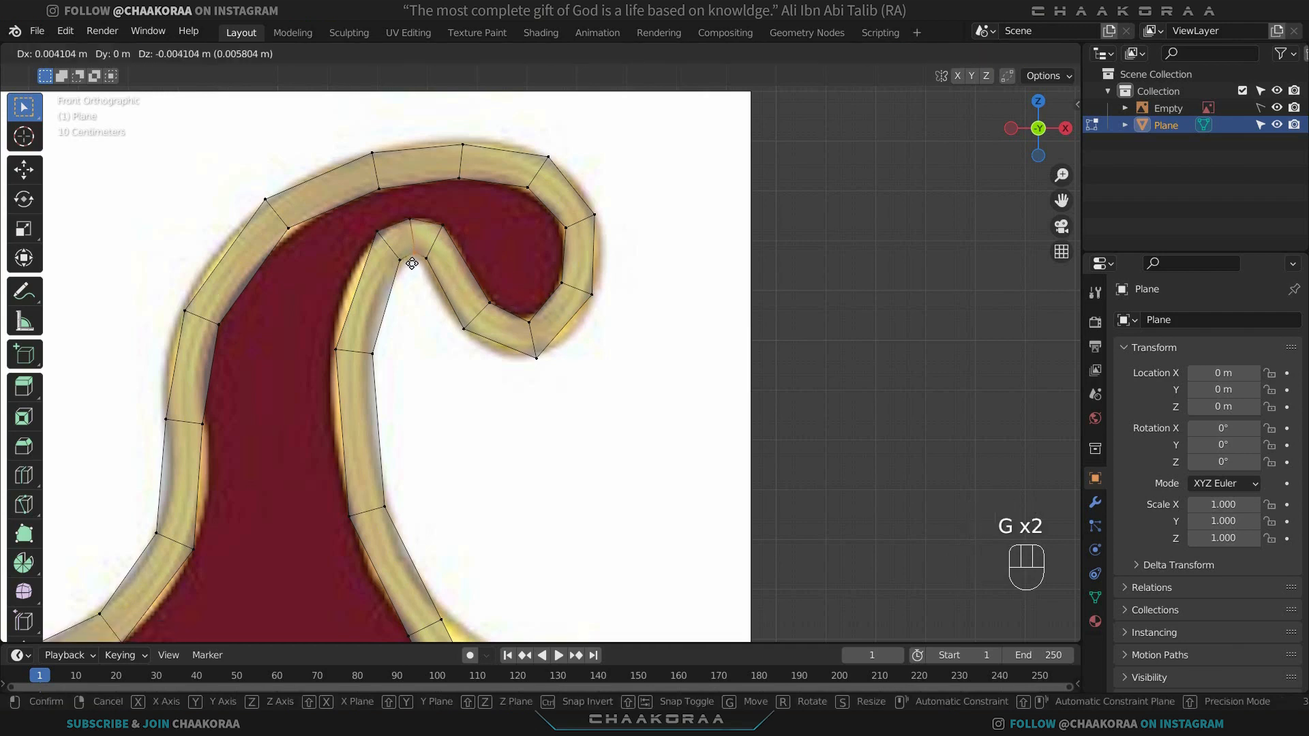
click(410, 263)
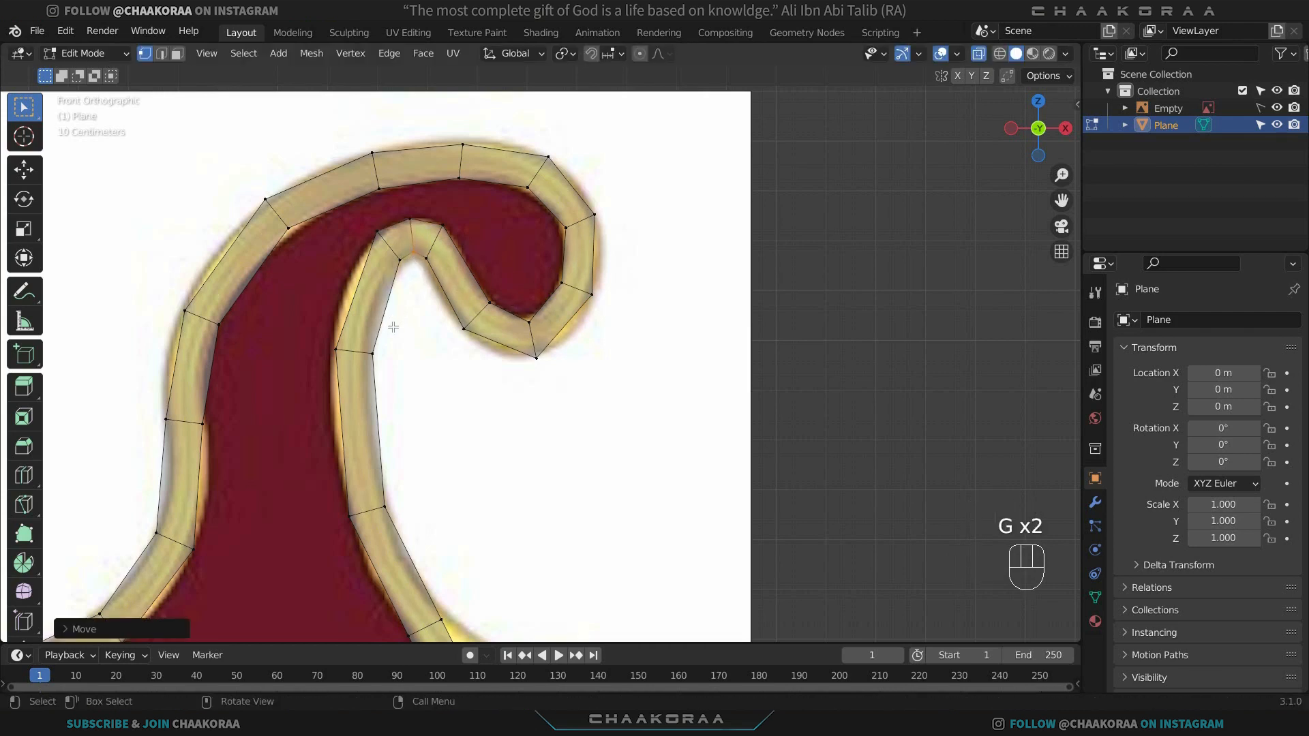
Shift the upper neck's cross edge sideways onto the gold trim, then add a loop cut just above it and move it up and outward.
click(393, 327)
key(g)
click(440, 342)
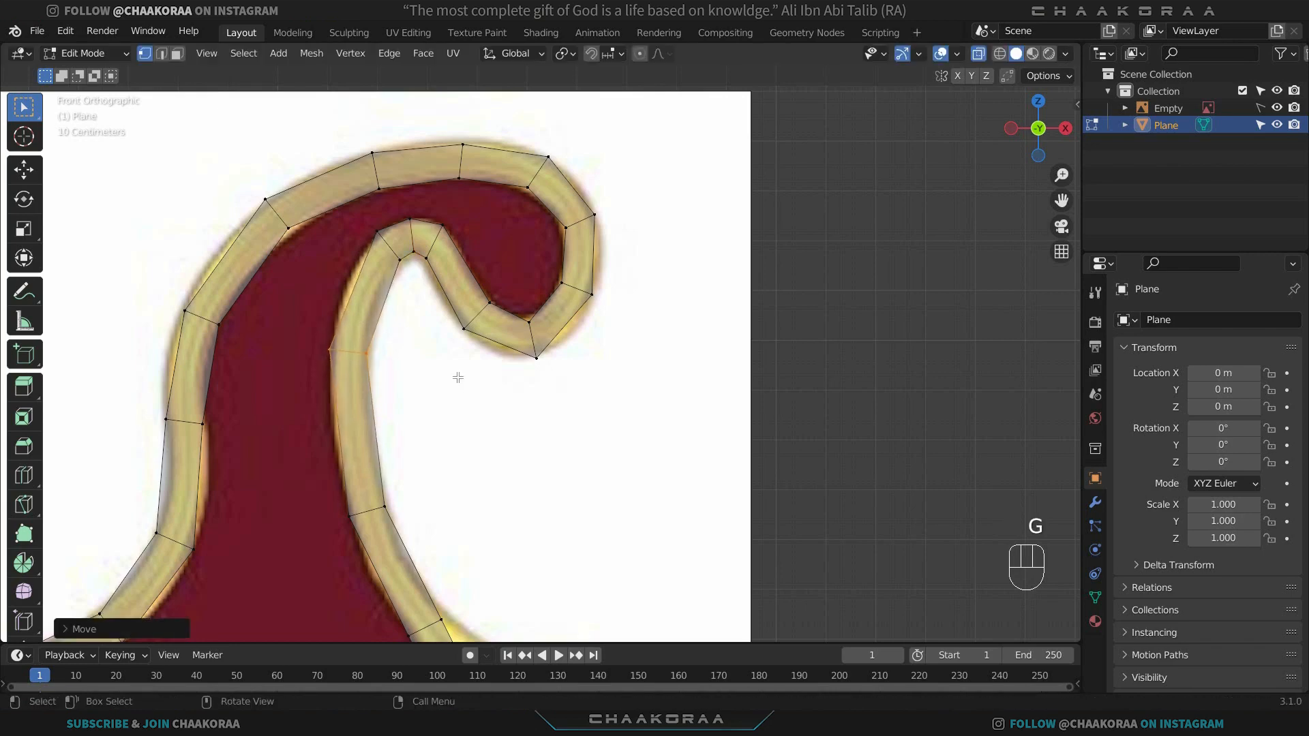
key(ctrl+r)
click(442, 339)
key(g)
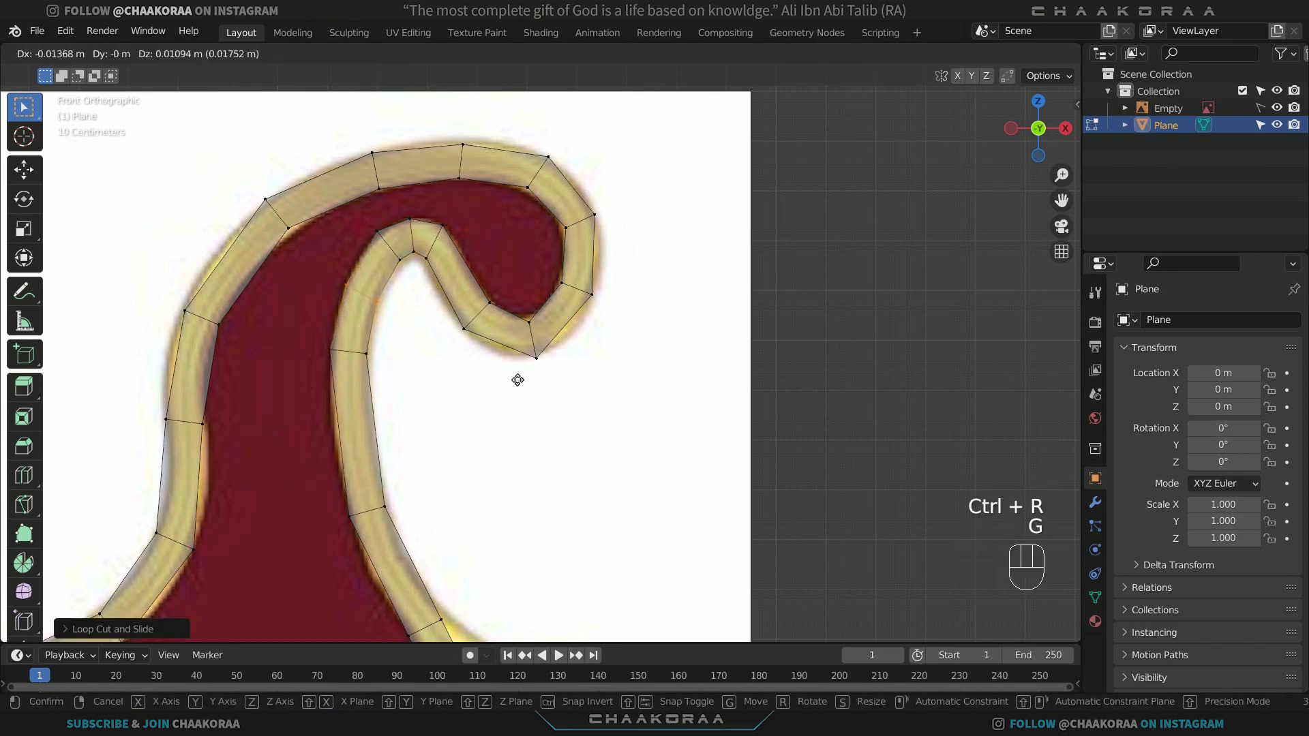
click(517, 379)
Return the finished trim outline to Object Mode, turn off X-ray display, and view it in perspective beside the reference image.
shift+middle_drag(491, 458, 613, 310)
scroll(586, 320, down, 6)
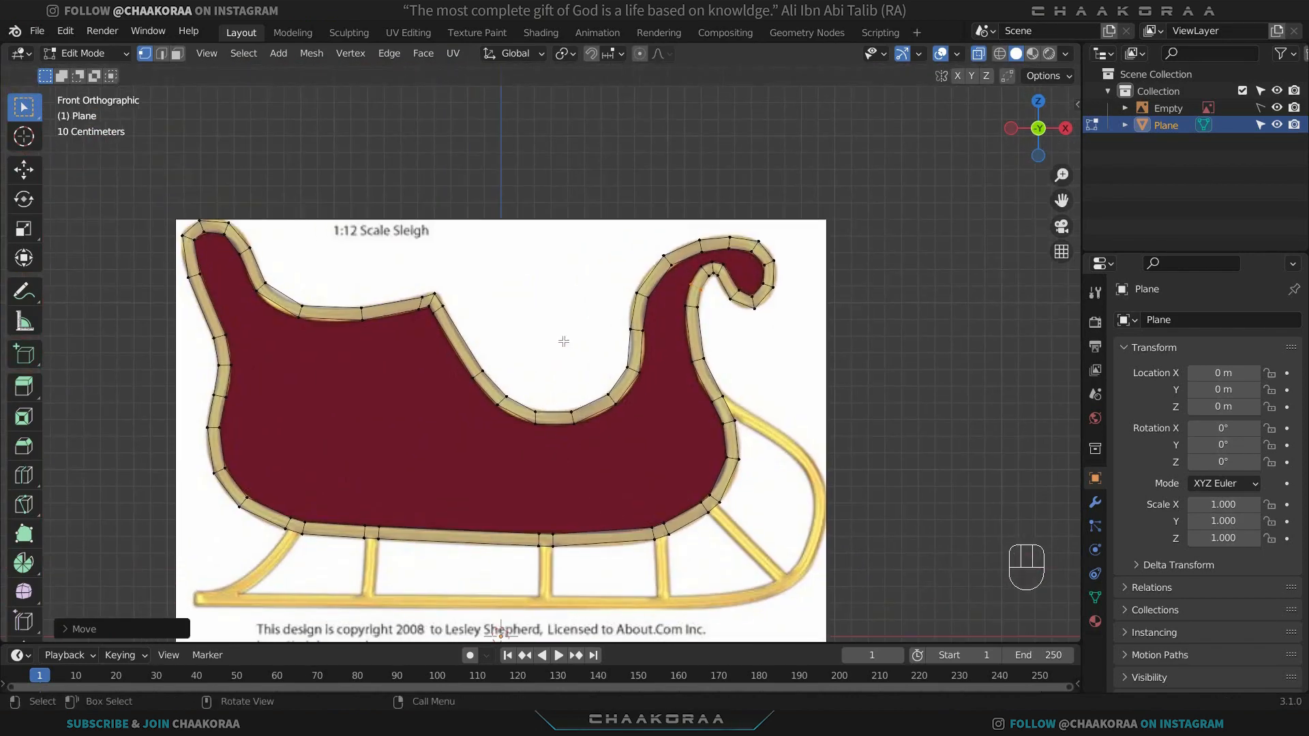
key(Tab)
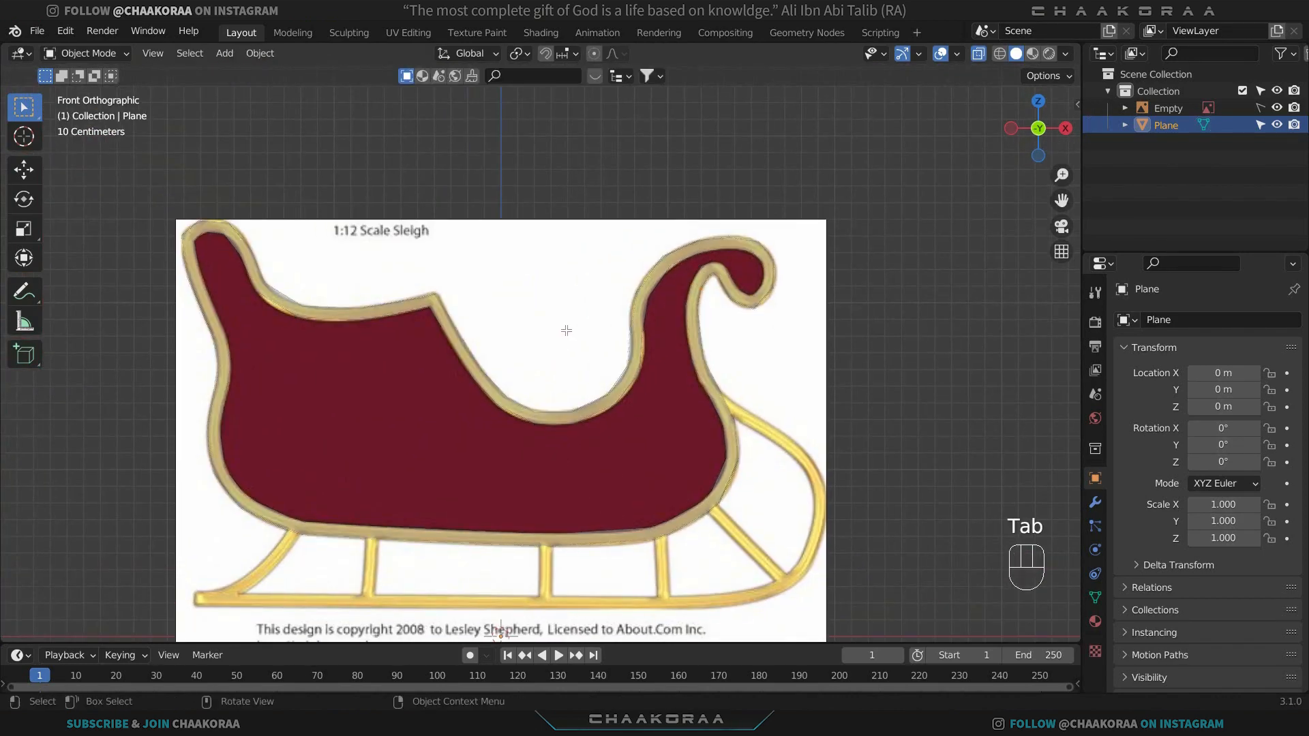
key(alt+z)
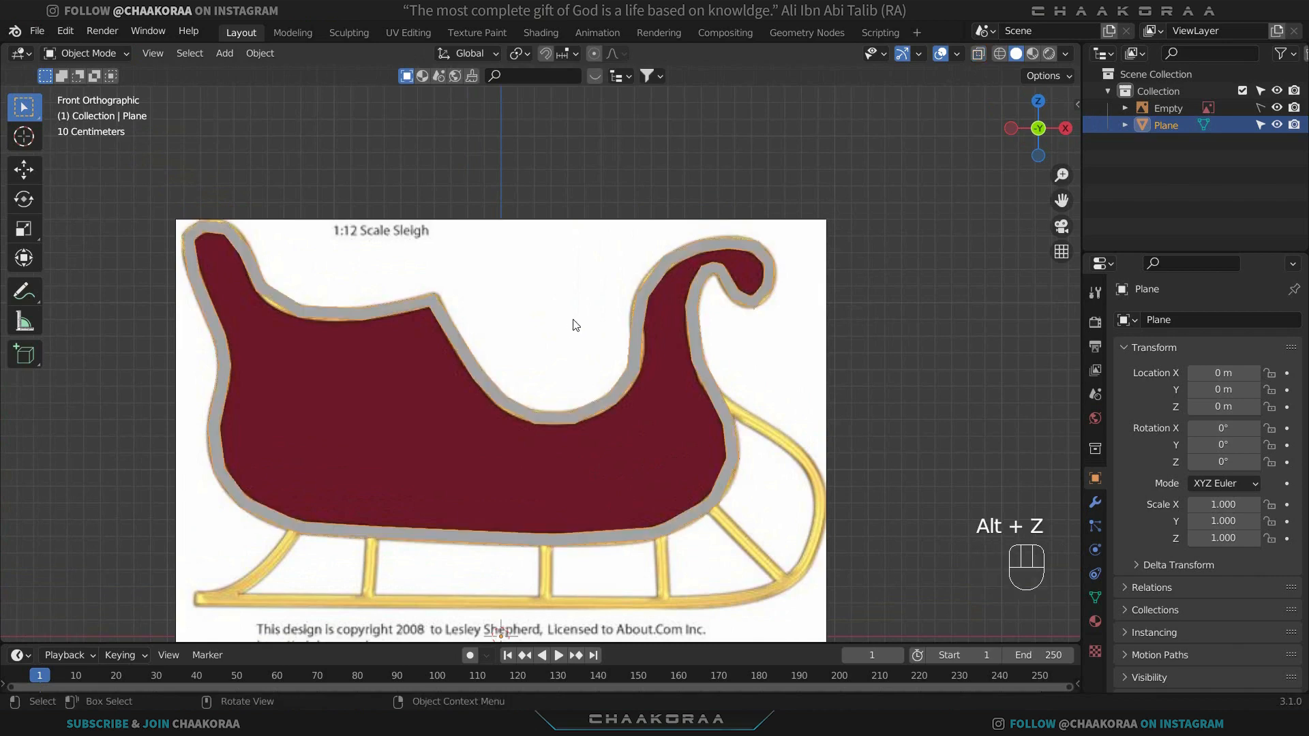
middle_drag(566, 330, 340, 446)
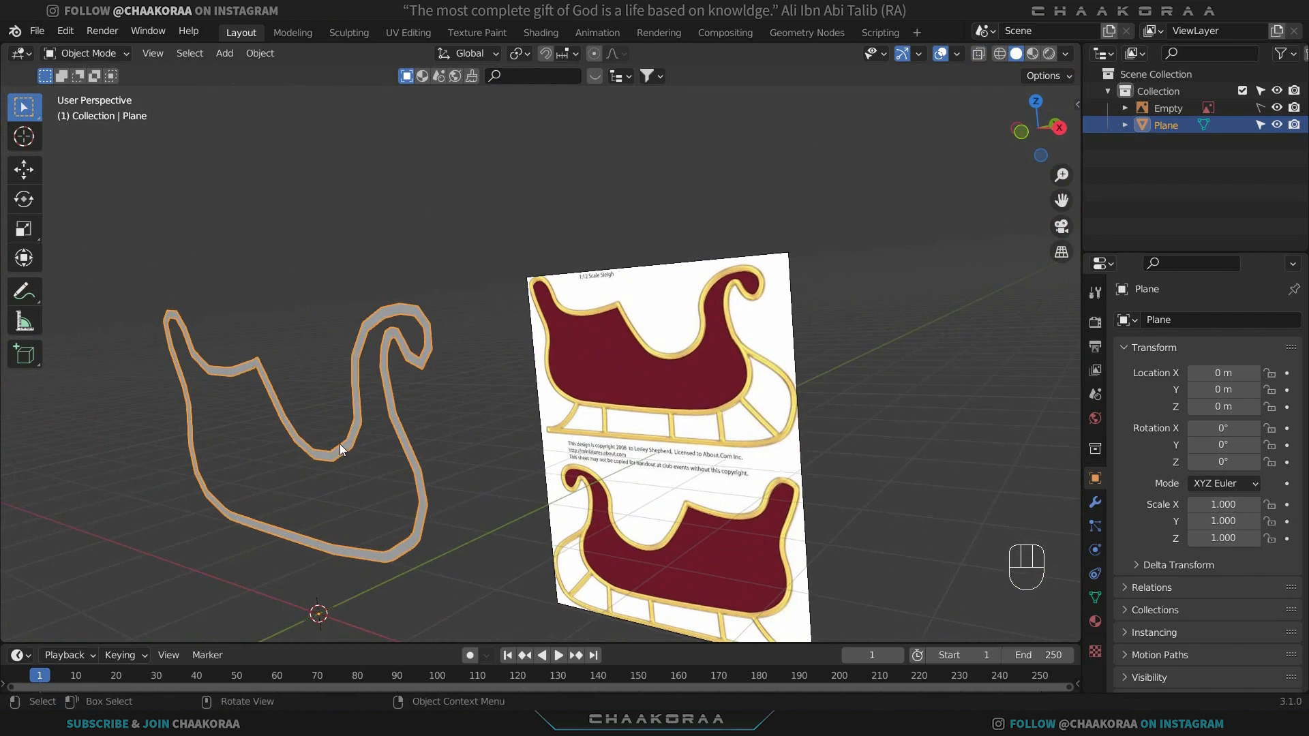
Duplicate the trim outline in place and hide the copy.
key(shift)
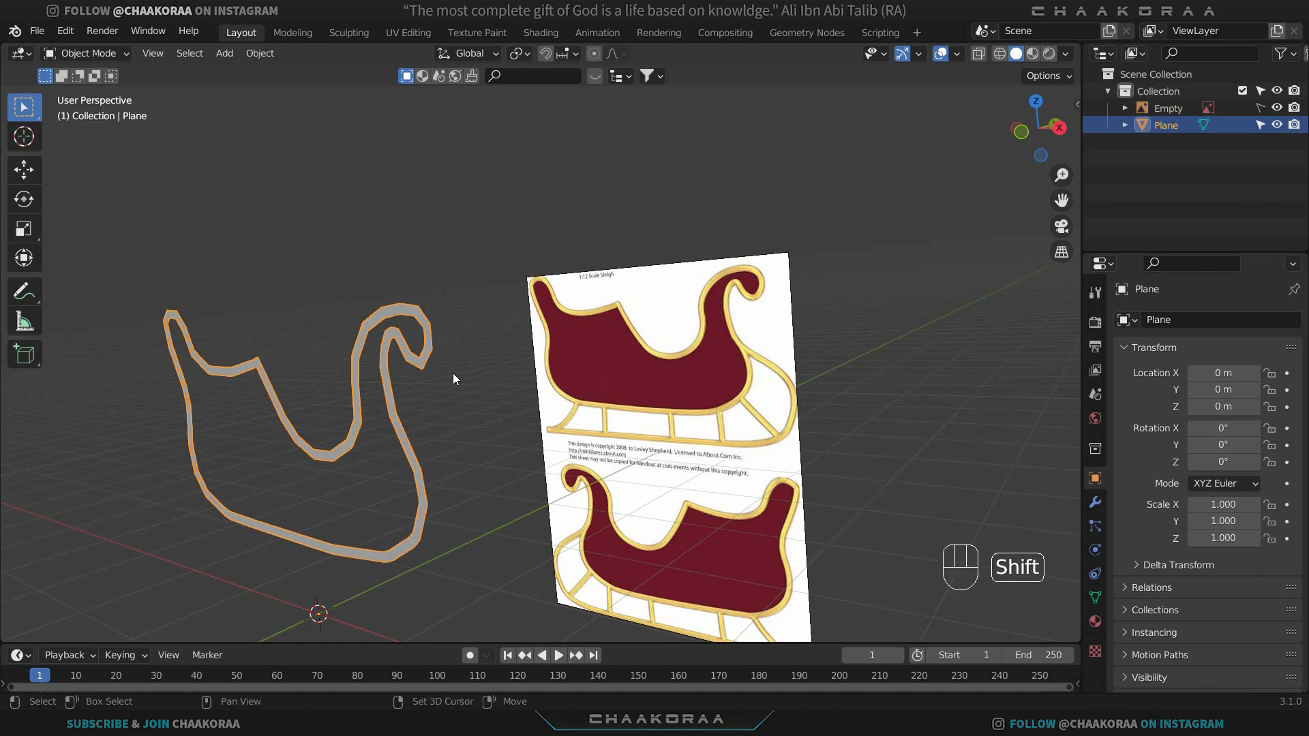
key(shift+d)
right_click(483, 297)
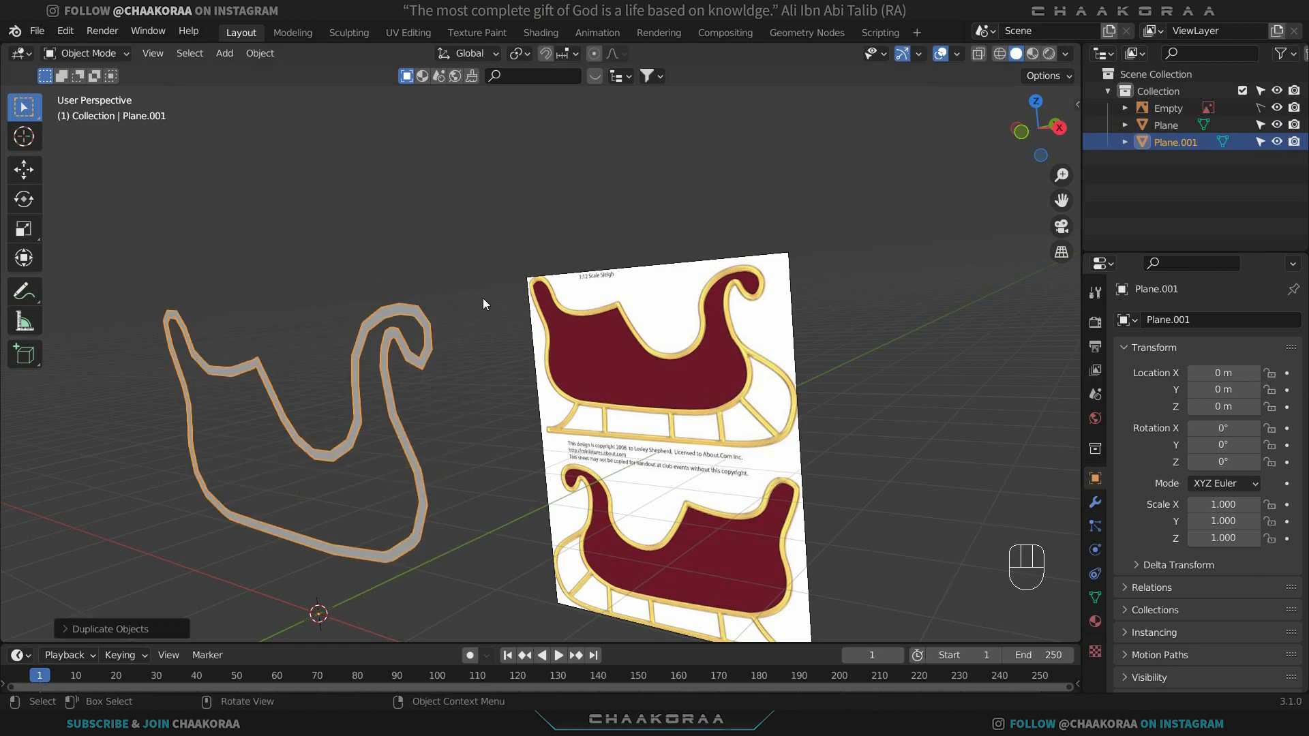
key(h)
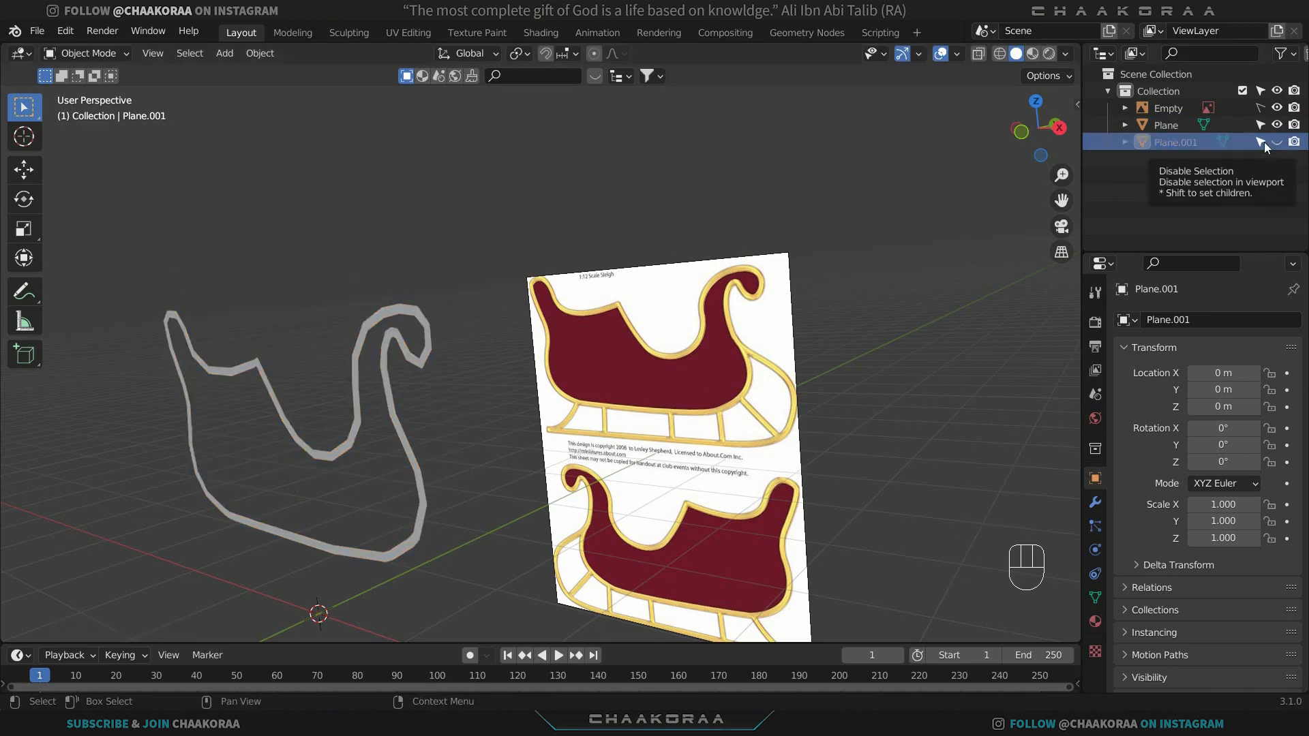
Edit the original outline in front view and extrude its outer edge at the front runner joint down along the runner.
click(362, 340)
shift+middle_drag(414, 448, 512, 402)
key(KP_1)
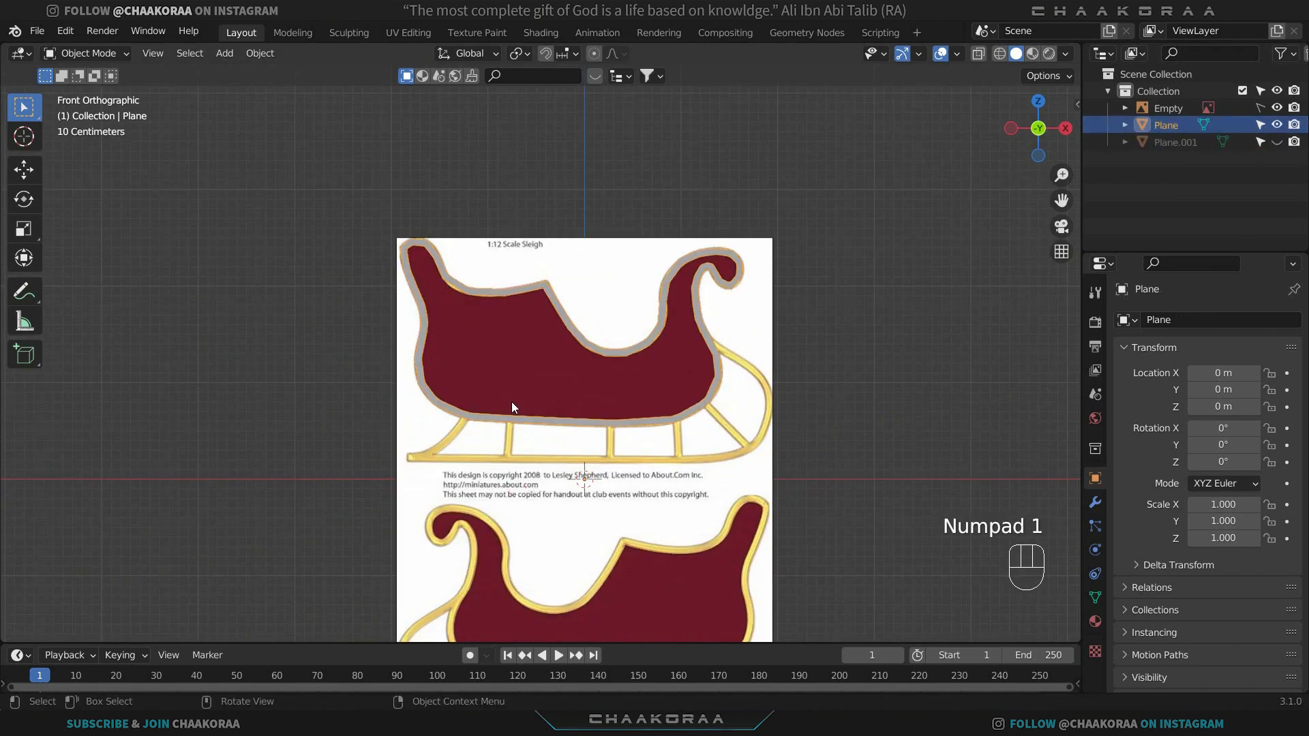
key(Tab)
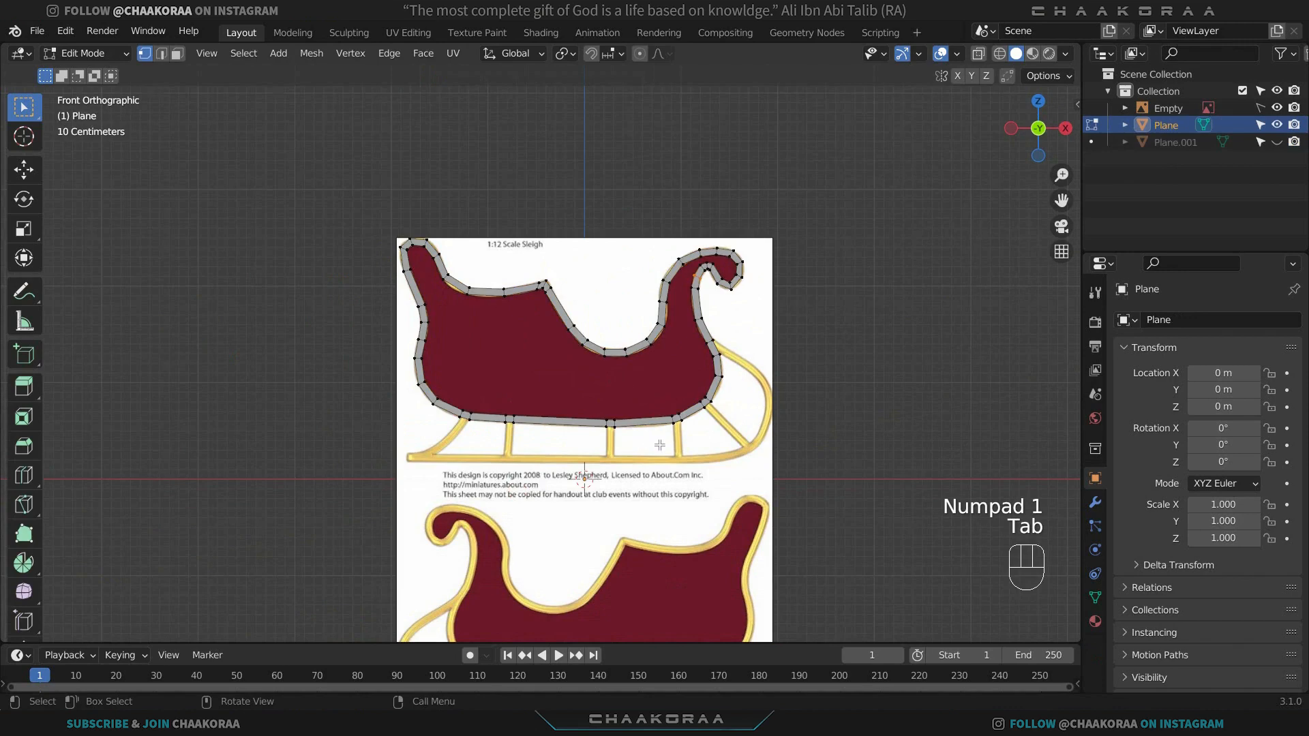
scroll(660, 443, up, 2)
shift+middle_drag(564, 383, 251, 315)
scroll(477, 300, up, 3)
shift+middle_drag(478, 300, 546, 383)
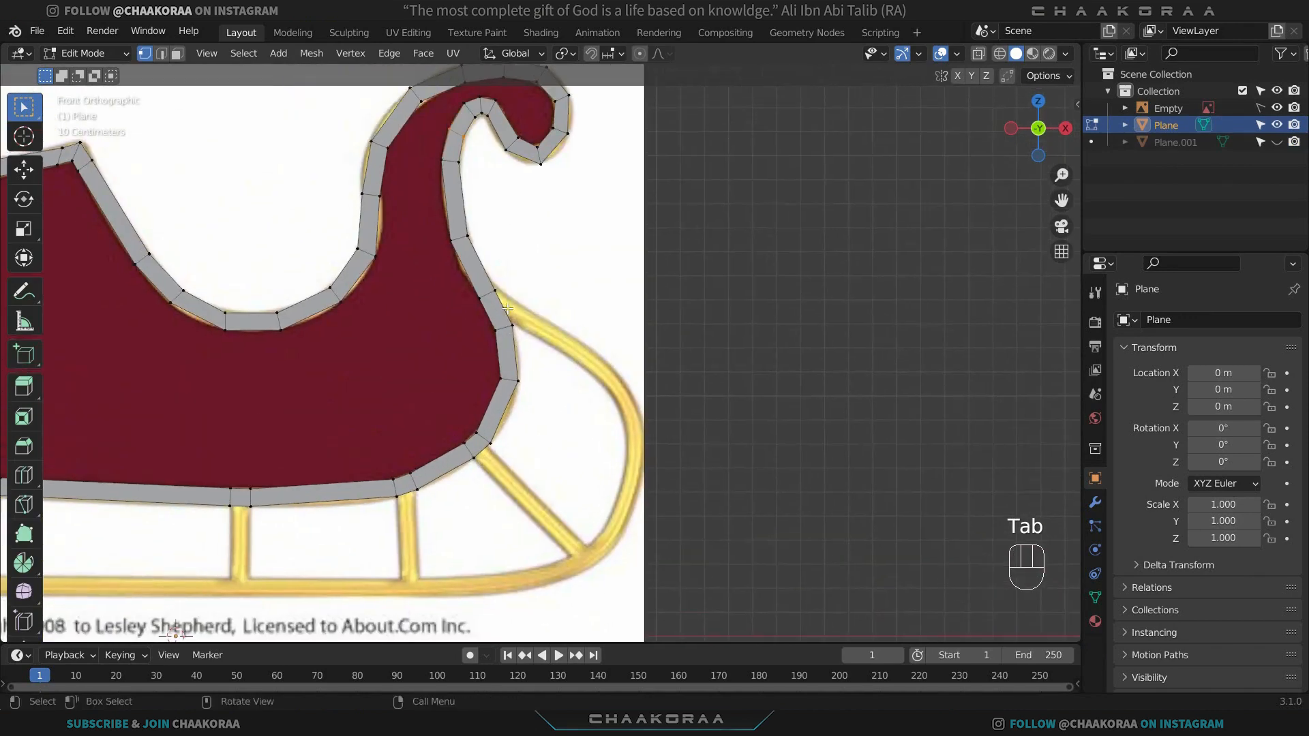
scroll(512, 310, up, 2)
drag(557, 274, 499, 345)
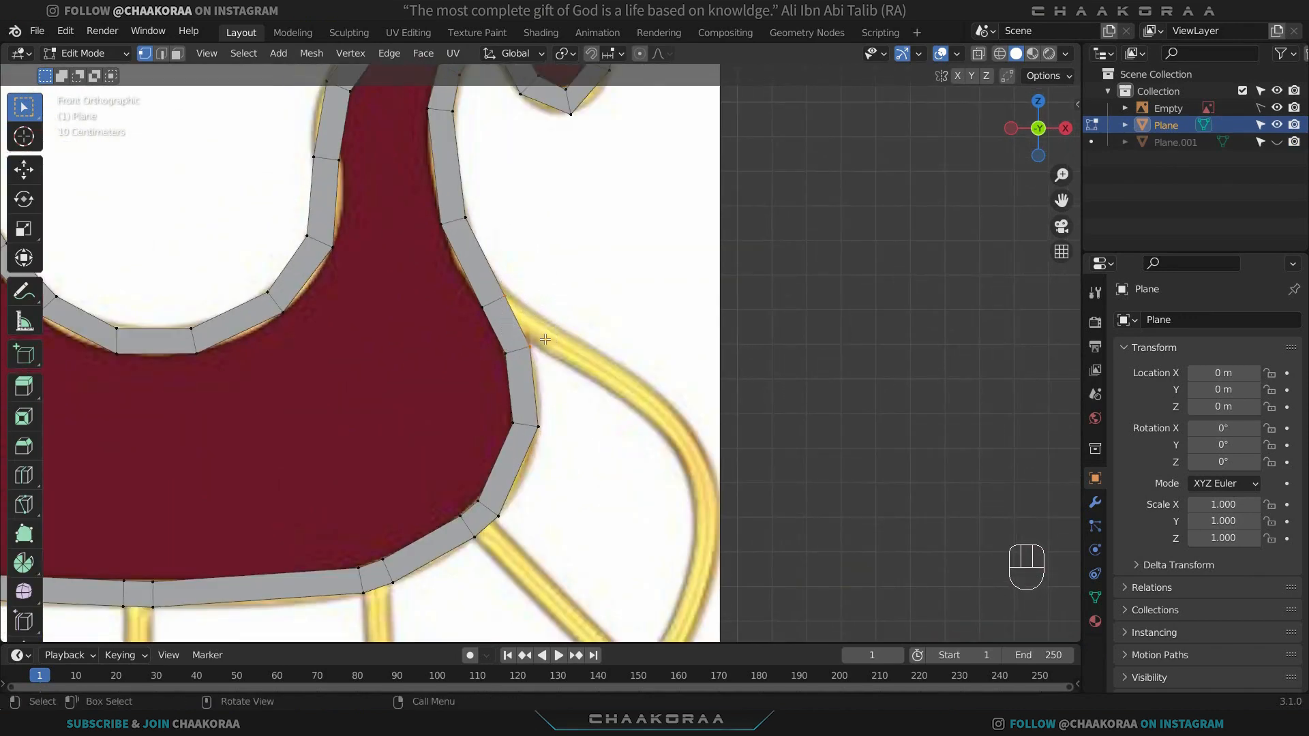
scroll(542, 339, up, 2)
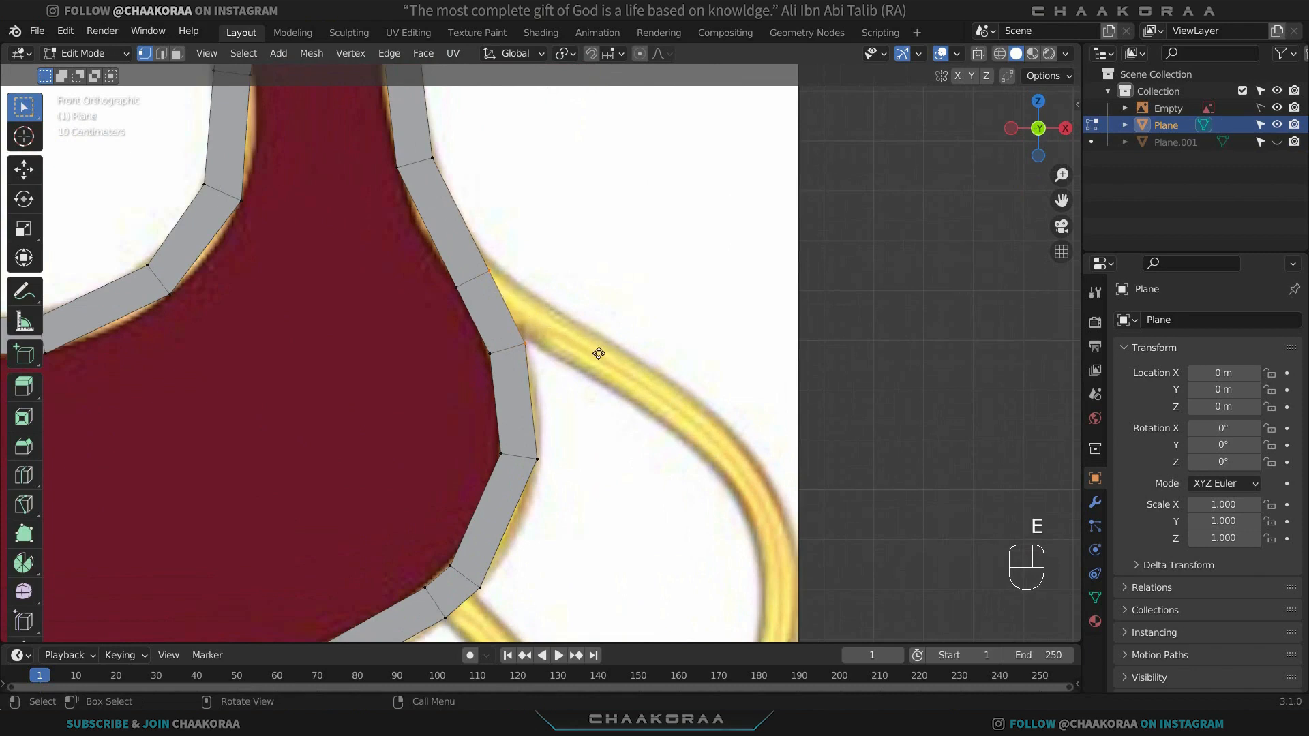
key(e)
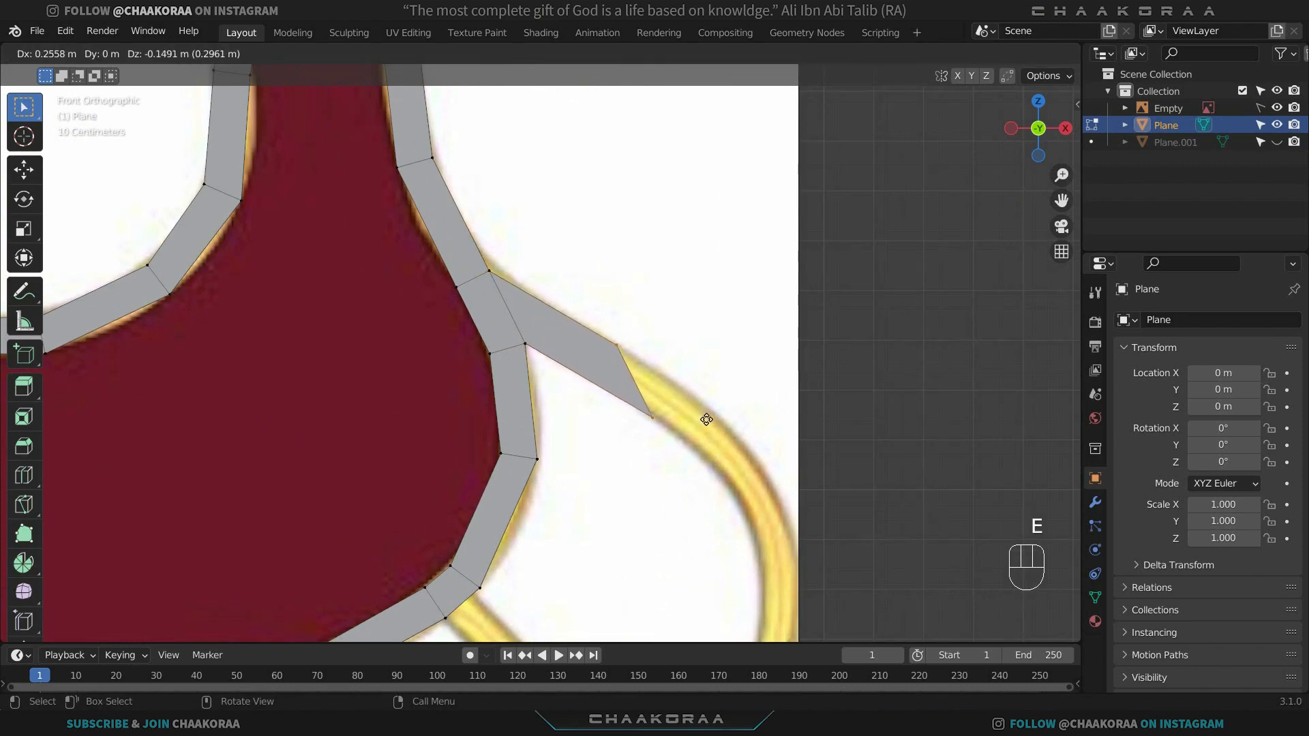
click(727, 433)
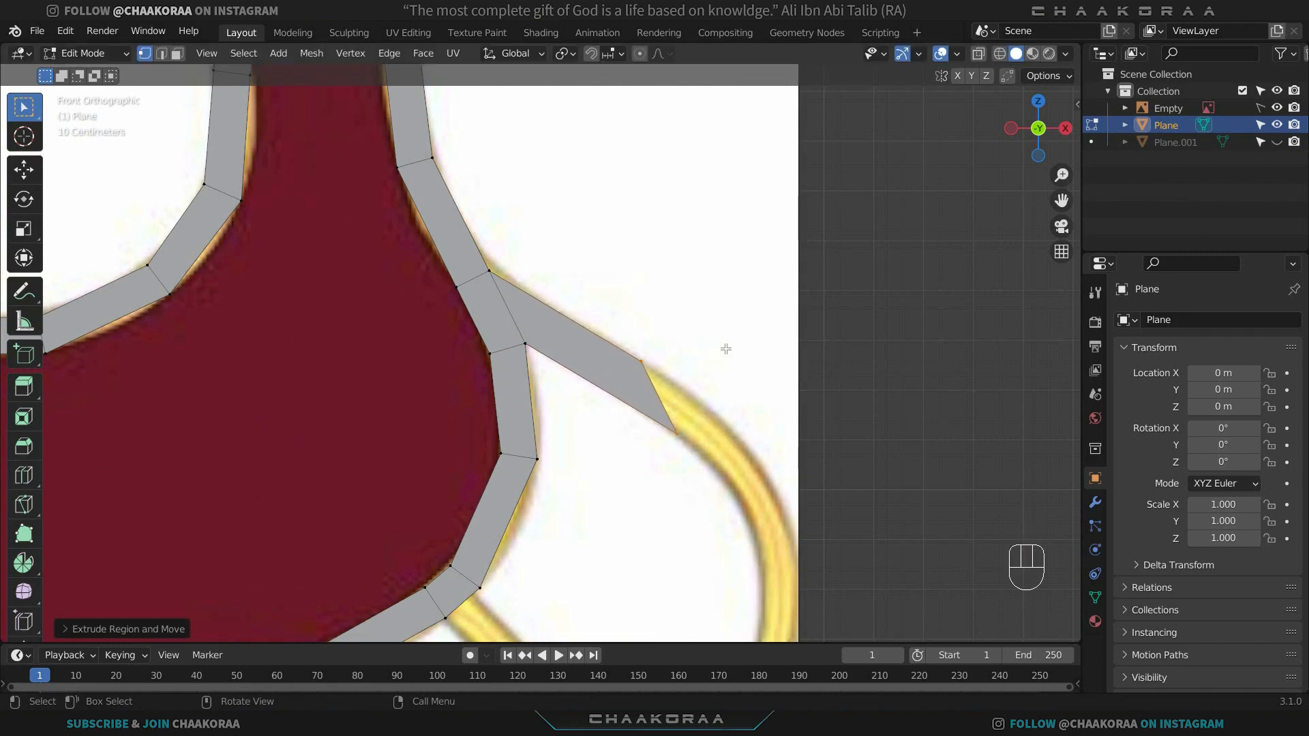
With X-ray display on, rotate, shrink and move the extruded end edge to match the front runner's direction and width.
drag(703, 325, 643, 451)
drag(722, 324, 609, 455)
key(r)
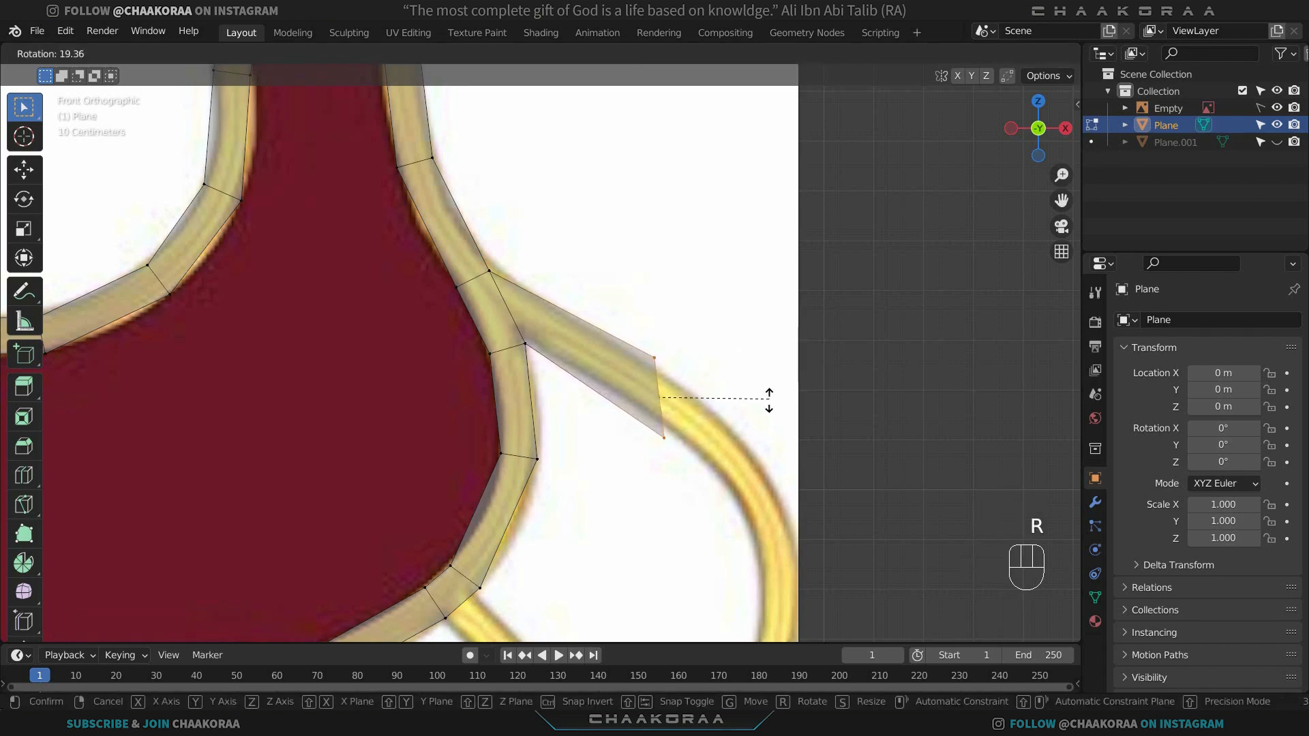
click(736, 431)
key(s)
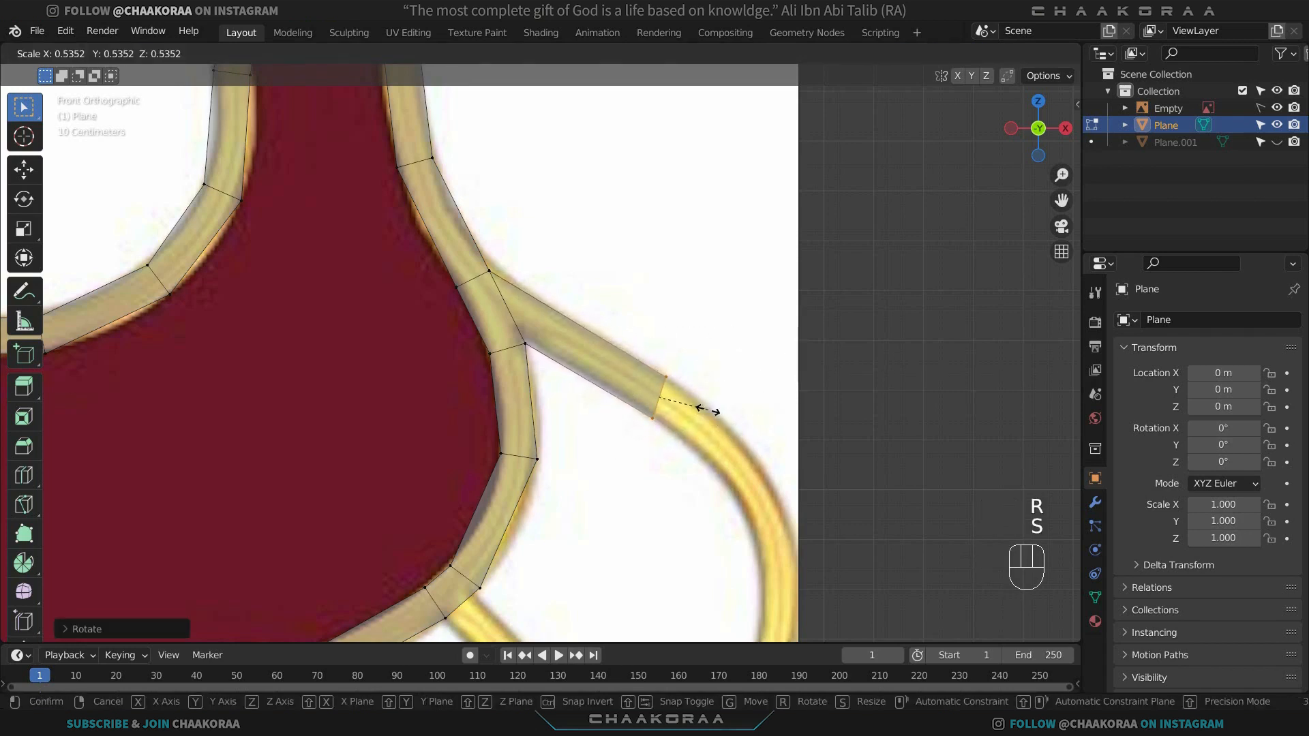
click(706, 405)
key(g)
click(706, 403)
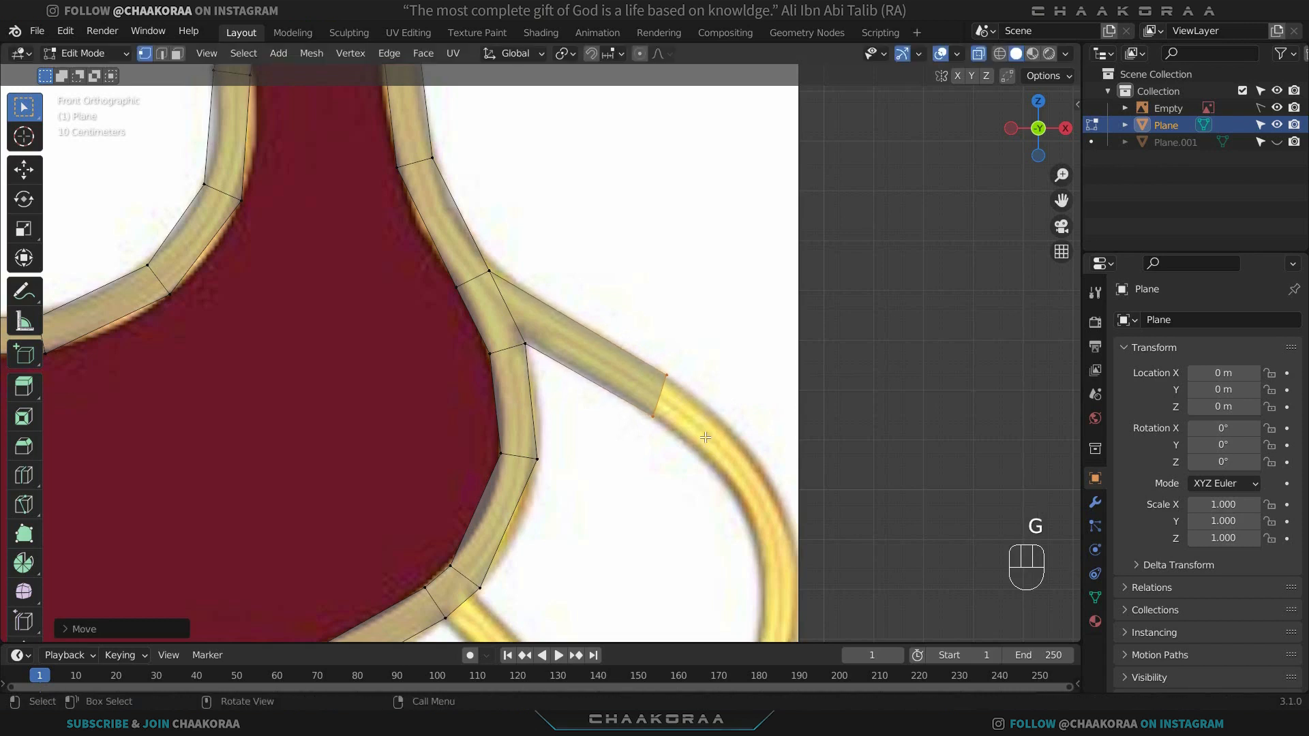
Extrude the runner strip in segments around the front curve, down past the joint with the diagonal strut.
shift+middle_drag(698, 445, 661, 343)
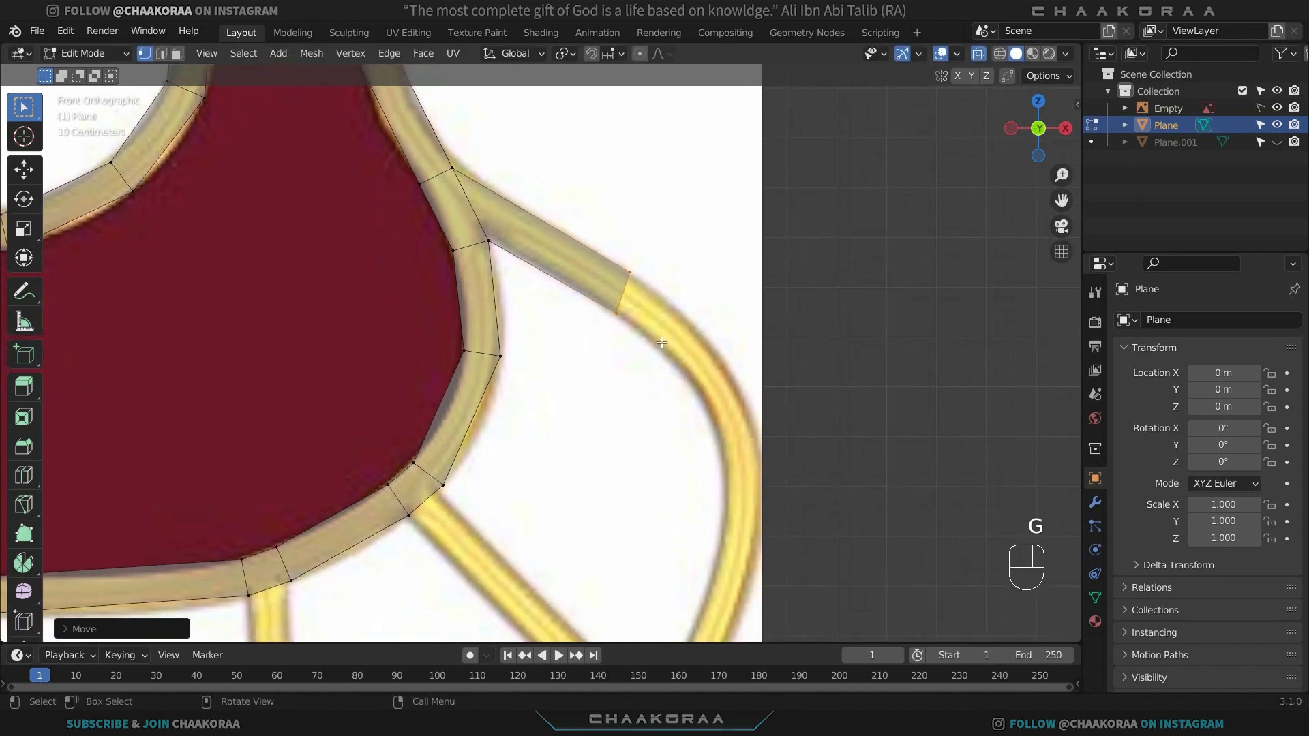
ctrl+right_click(715, 380)
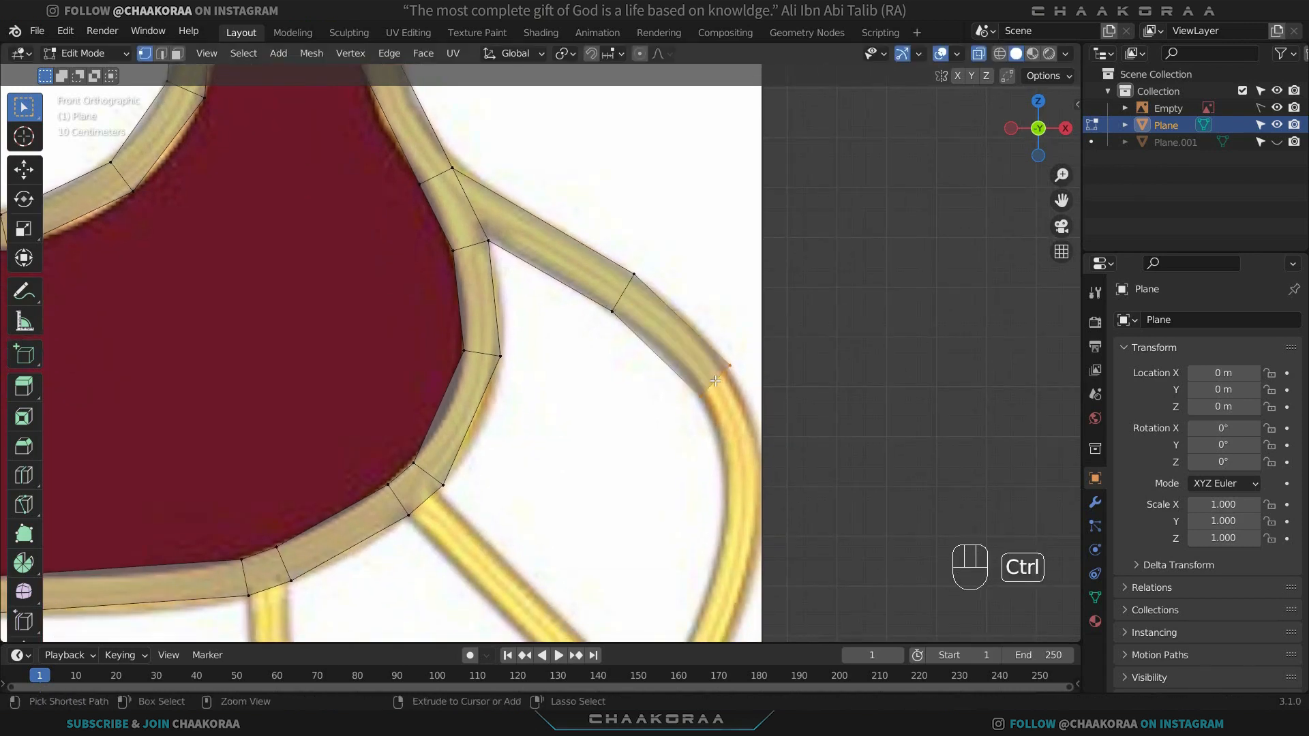
ctrl+right_click(743, 495)
shift+middle_drag(712, 640, 733, 477)
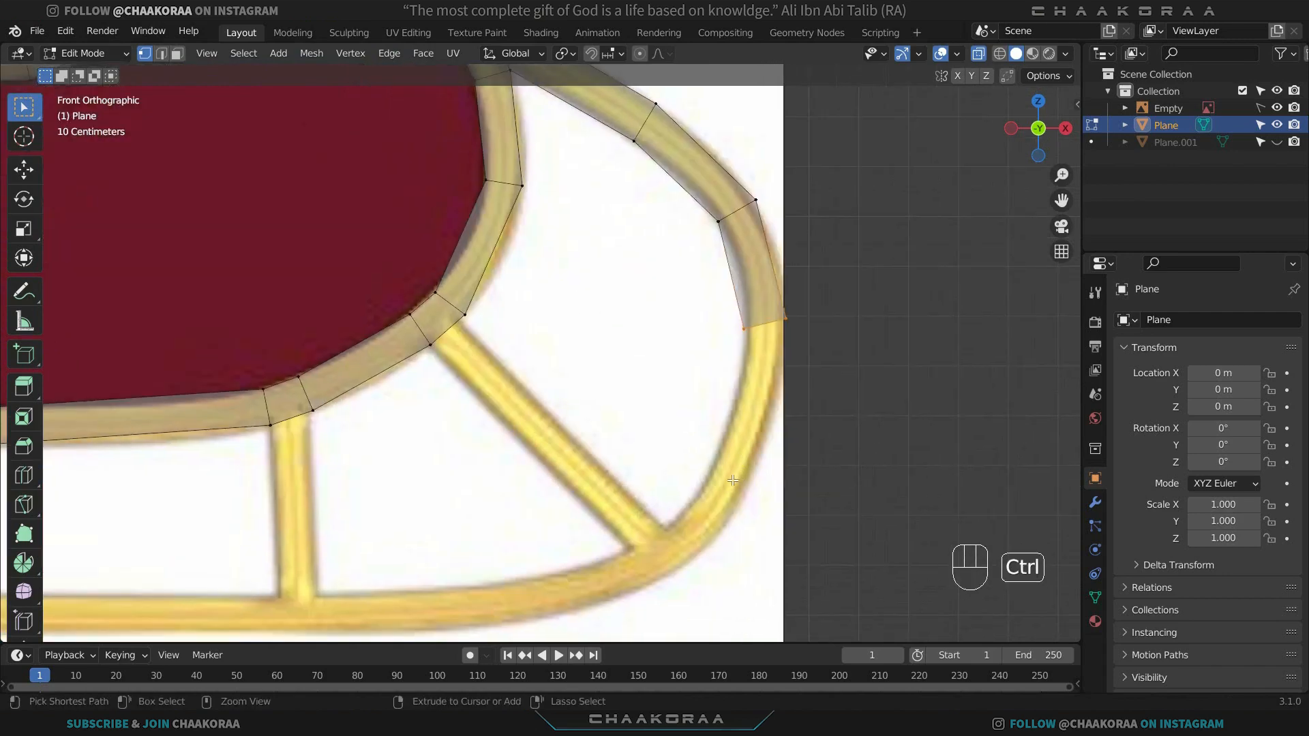
ctrl+right_click(734, 465)
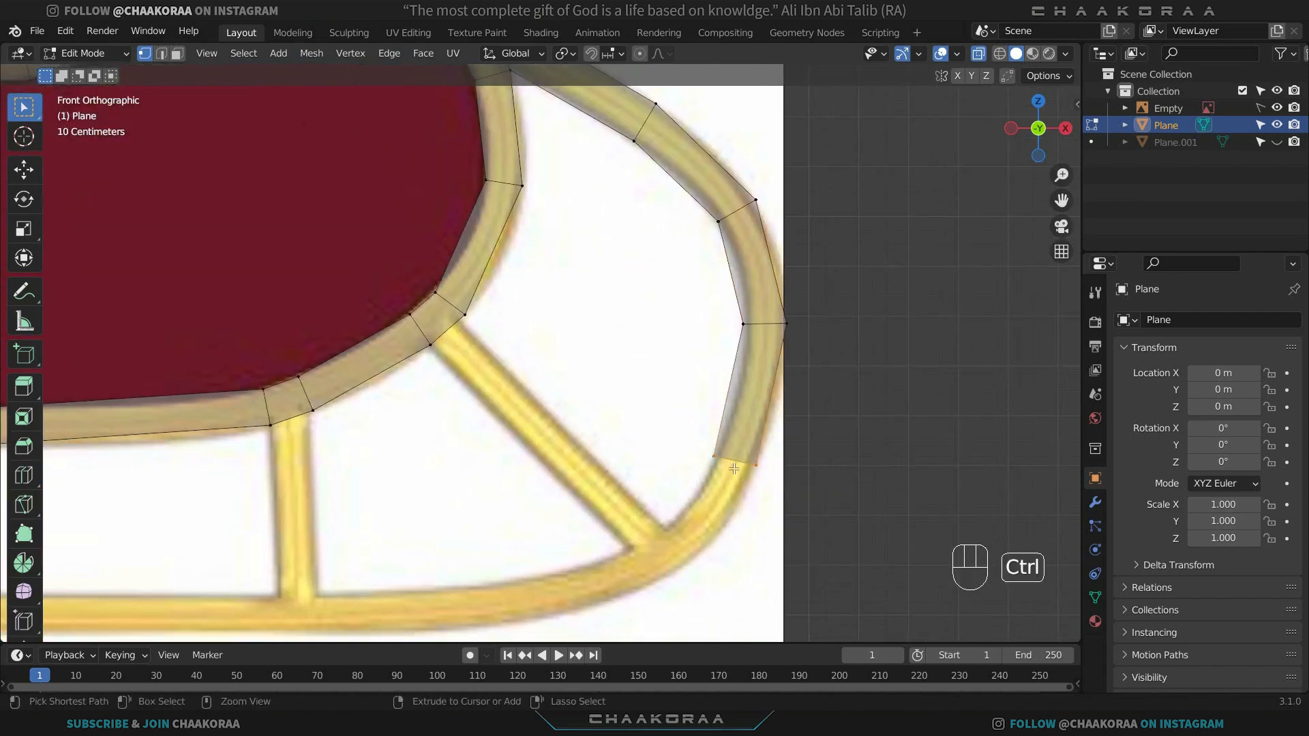
ctrl+right_click(680, 544)
ctrl+right_click(645, 564)
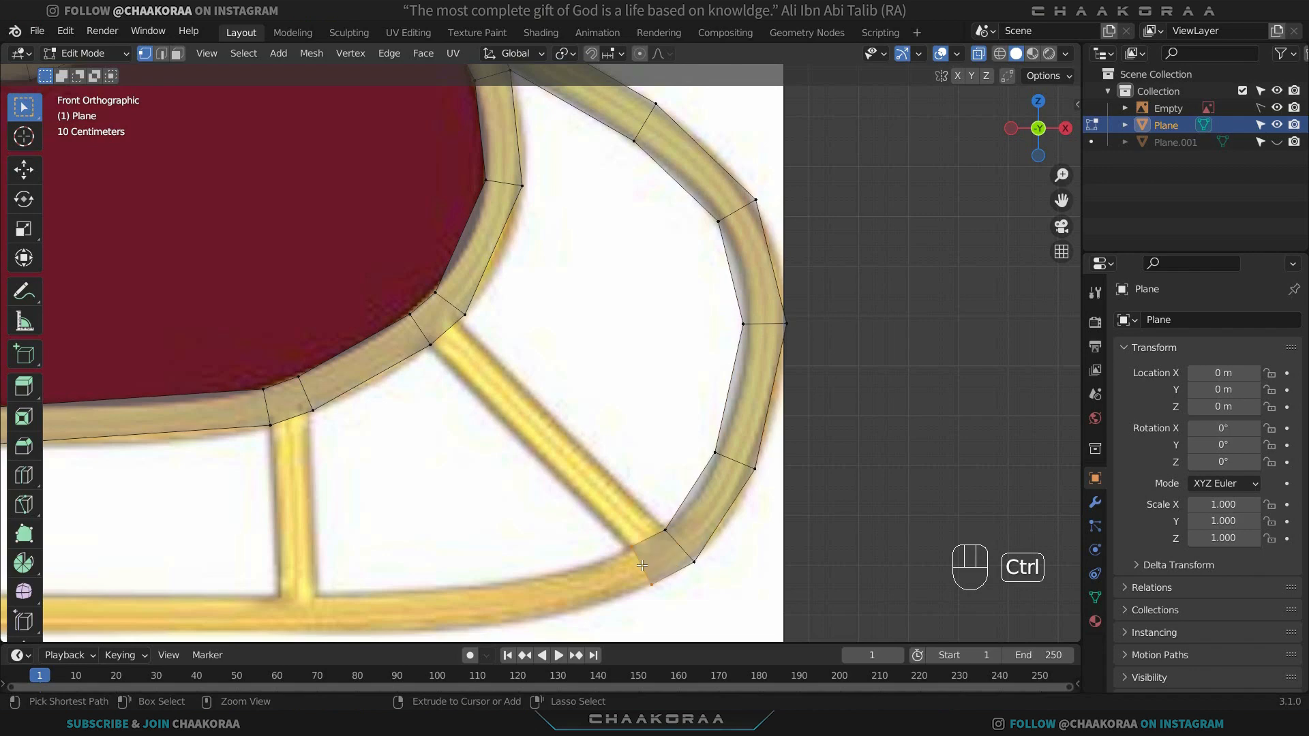
Extrude the strip rearward along the bottom runner, placing cross edges on both sides of the front and middle vertical struts.
shift+middle_drag(645, 565, 831, 448)
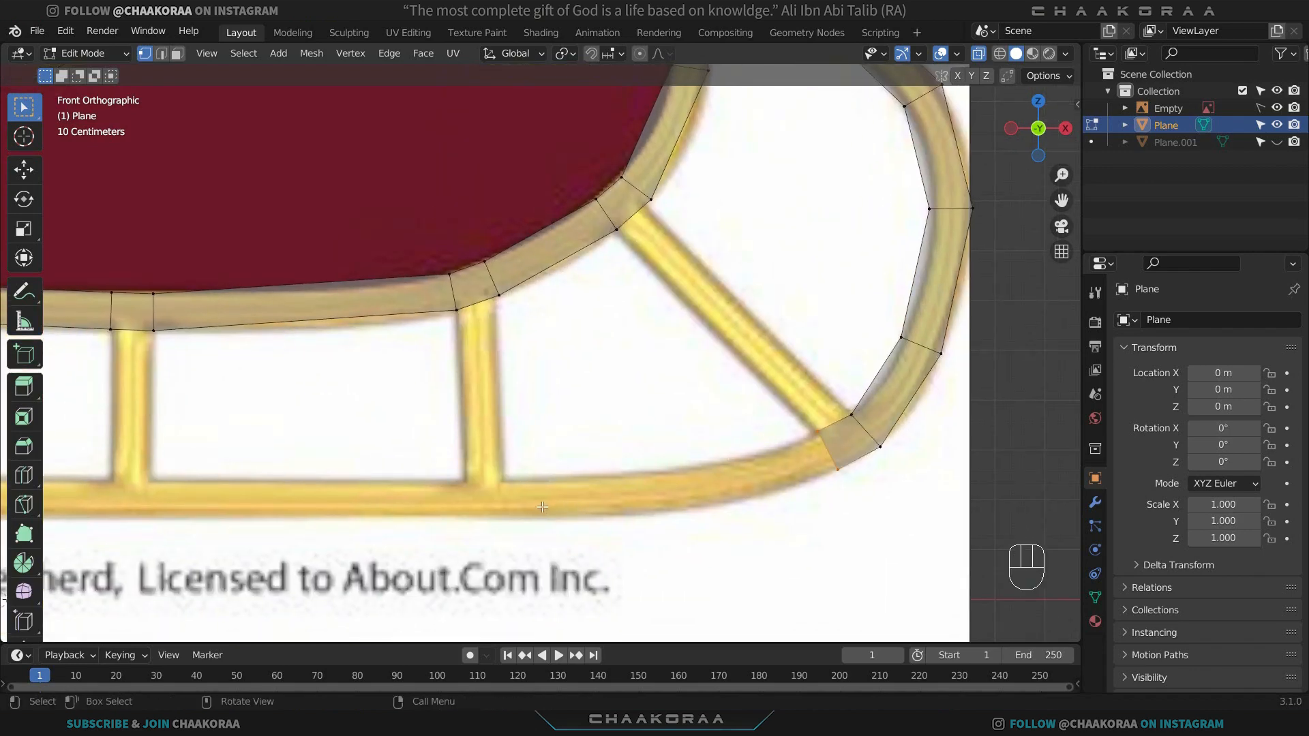
ctrl+right_click(652, 491)
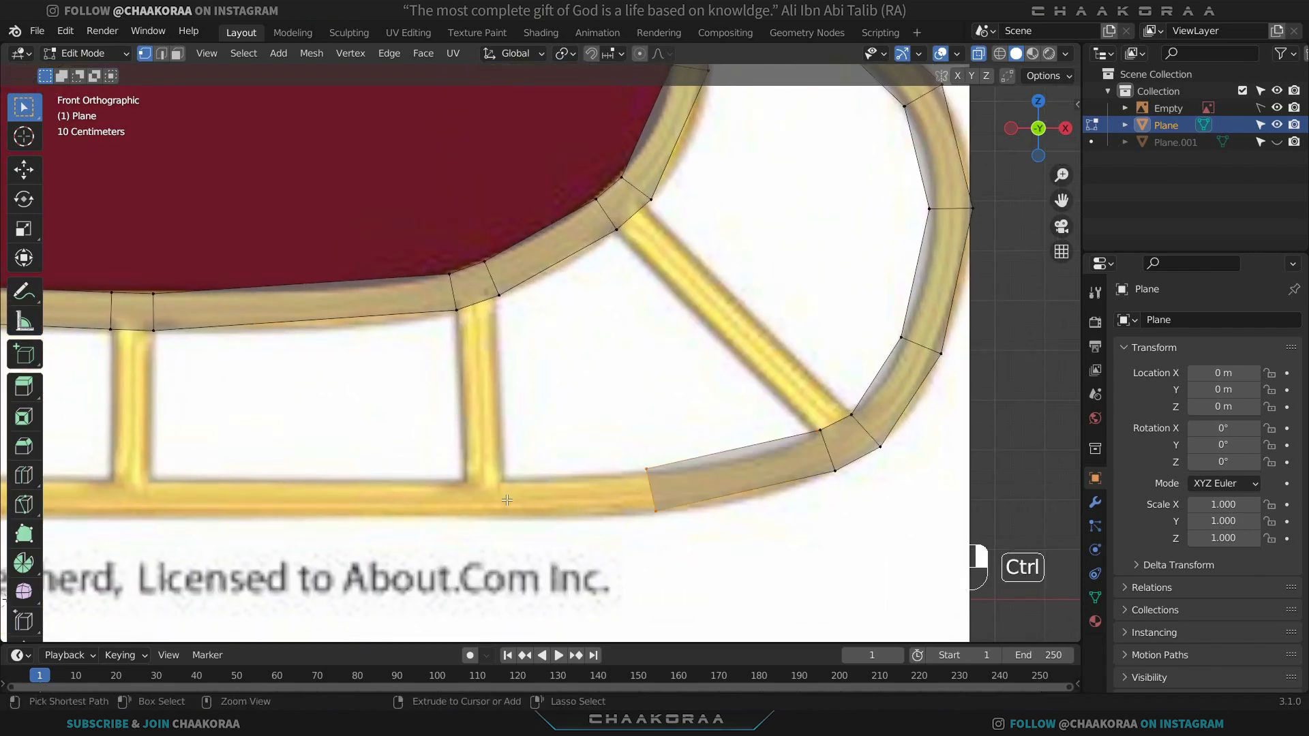
ctrl+right_click(507, 500)
ctrl+right_click(462, 501)
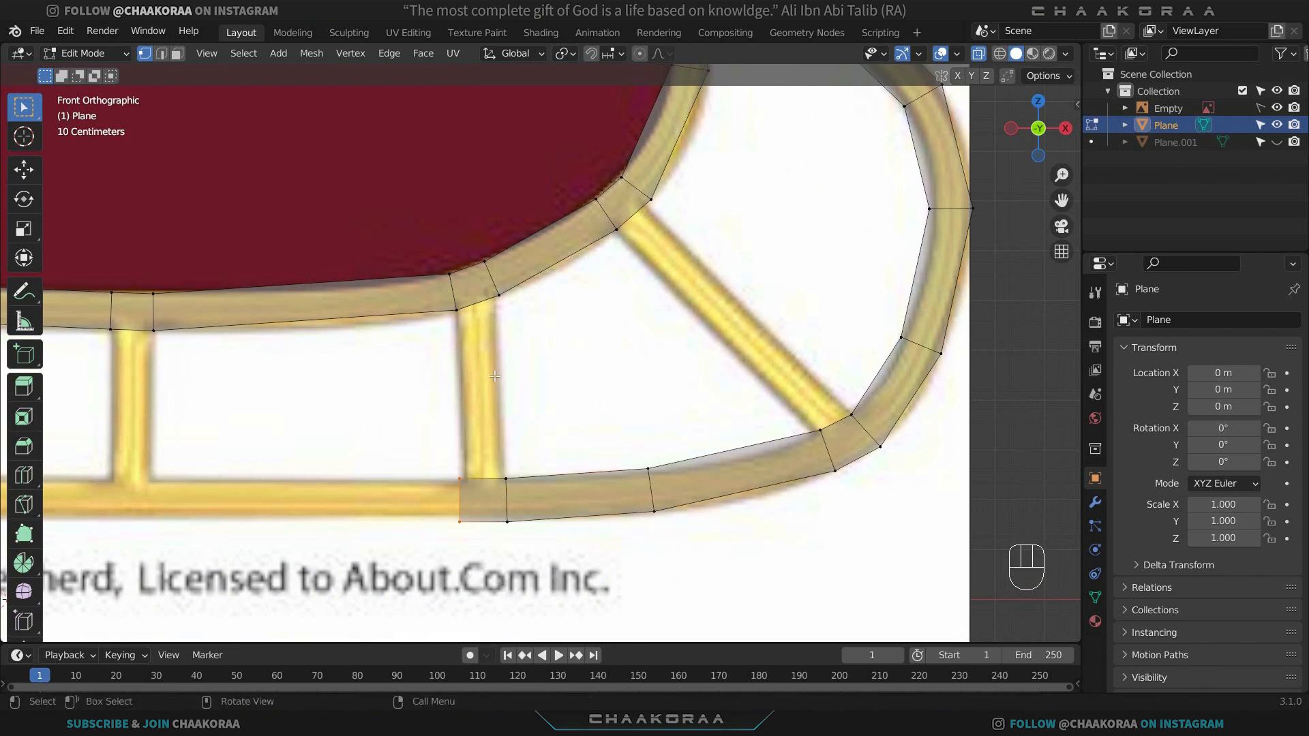
shift+middle_drag(417, 430, 621, 429)
ctrl+right_click(352, 499)
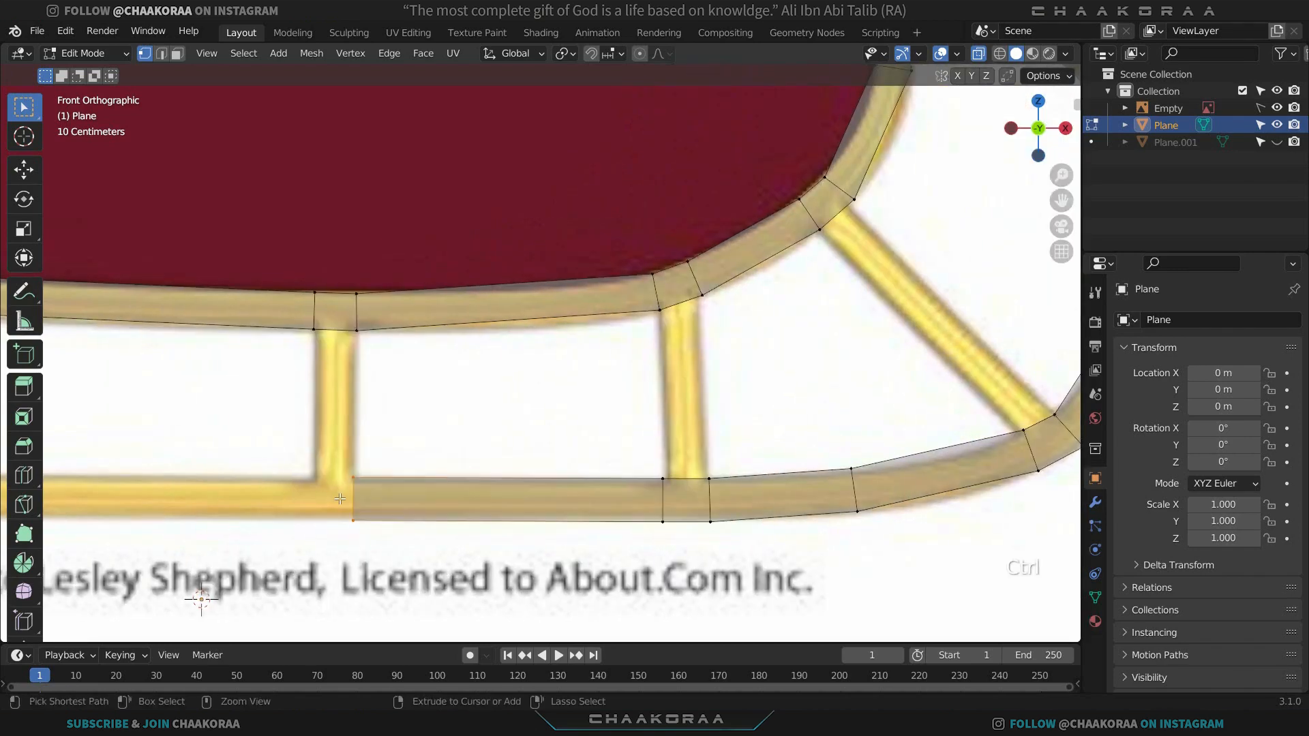
ctrl+right_click(309, 494)
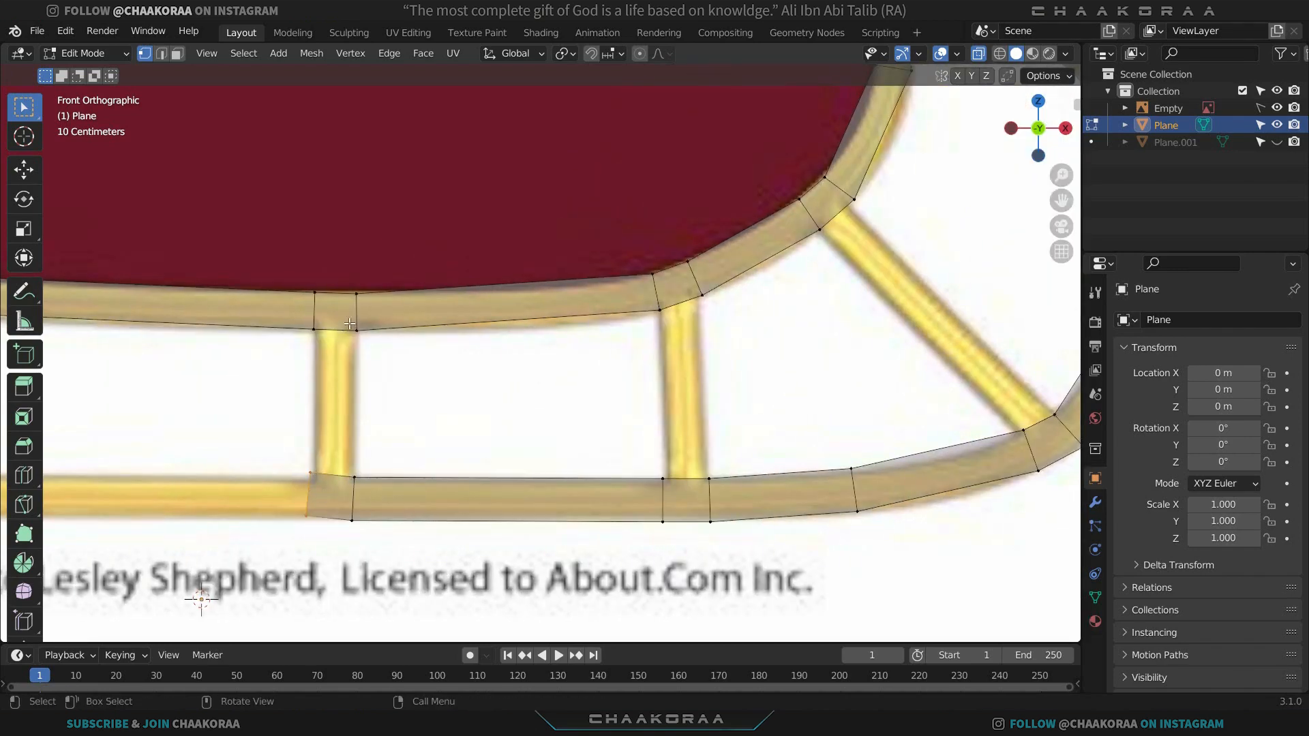
Extrude the bottom runner strip past both sides of the rear vertical strut, up to where the curved rear brace meets the runner.
shift+middle_drag(356, 495, 684, 503)
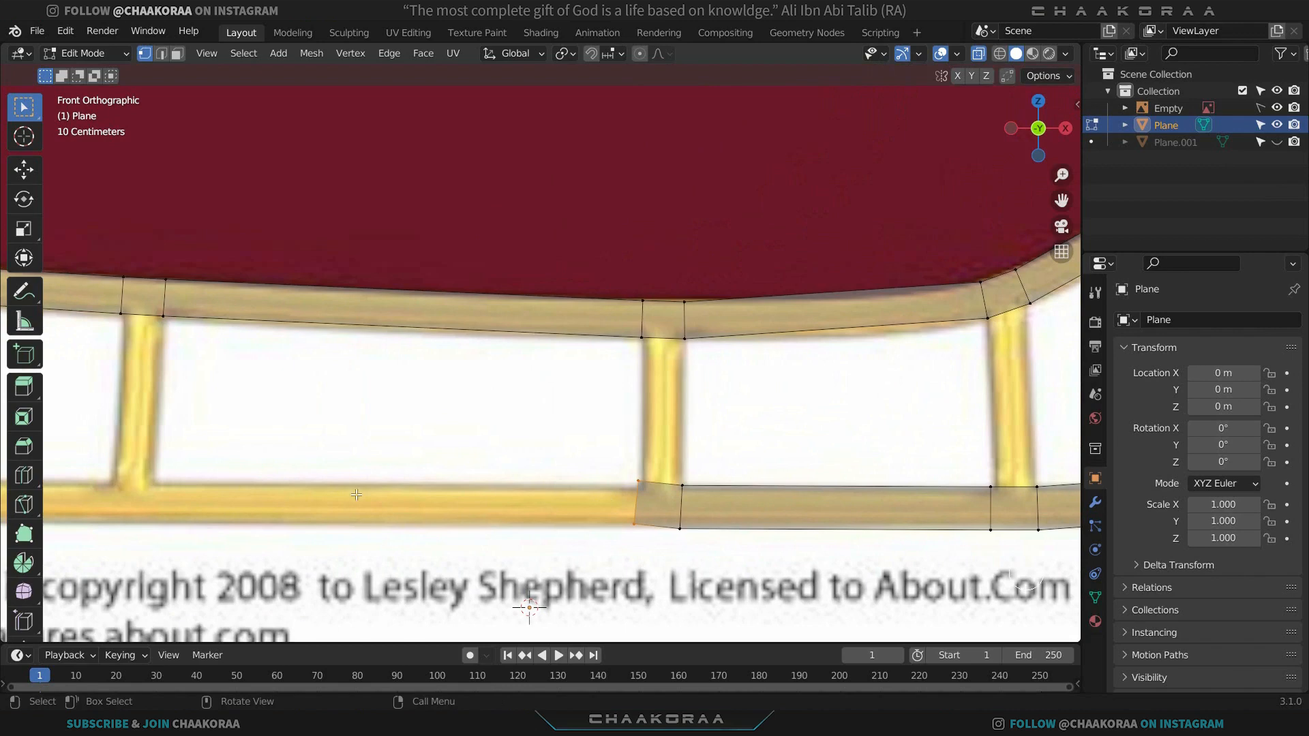
ctrl+right_click(156, 501)
ctrl+right_click(107, 498)
shift+middle_drag(199, 459, 777, 397)
ctrl+right_click(323, 433)
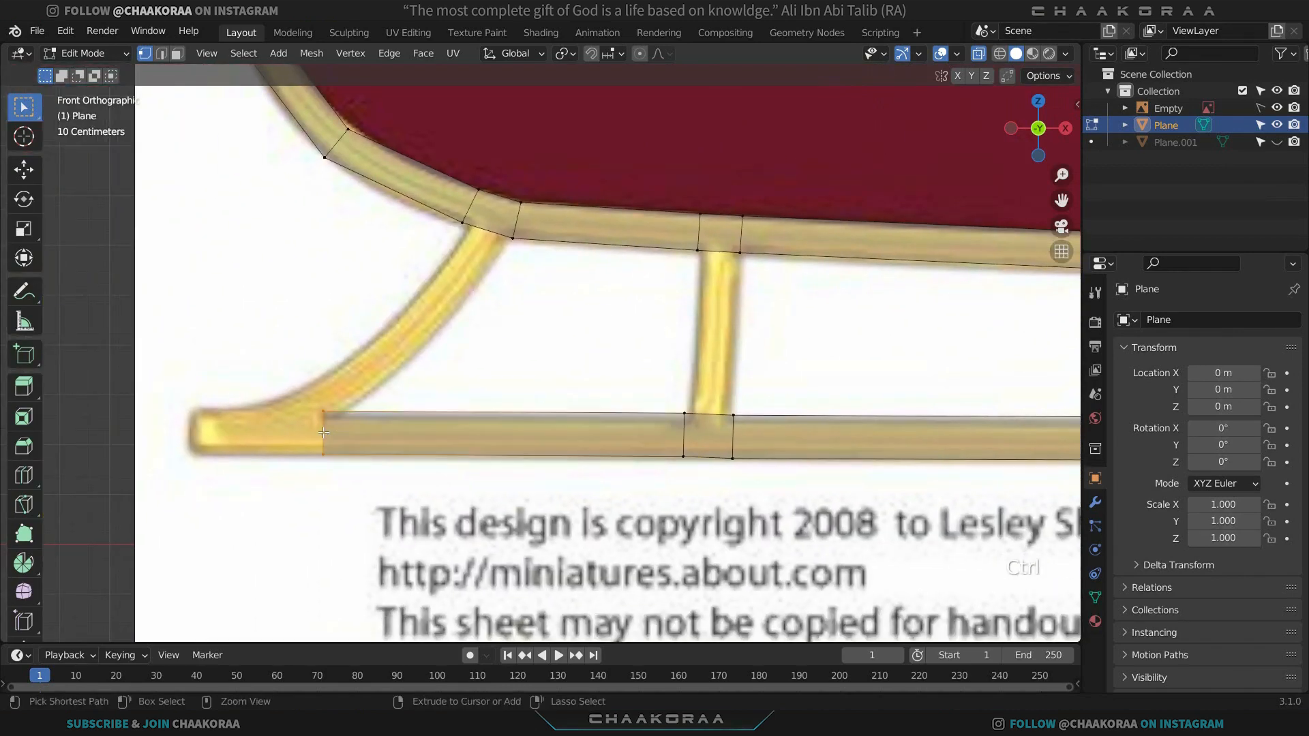
Extrude the bottom runner strip in two segments past the curved rear brace to the runner's rear tip.
ctrl+right_click(241, 435)
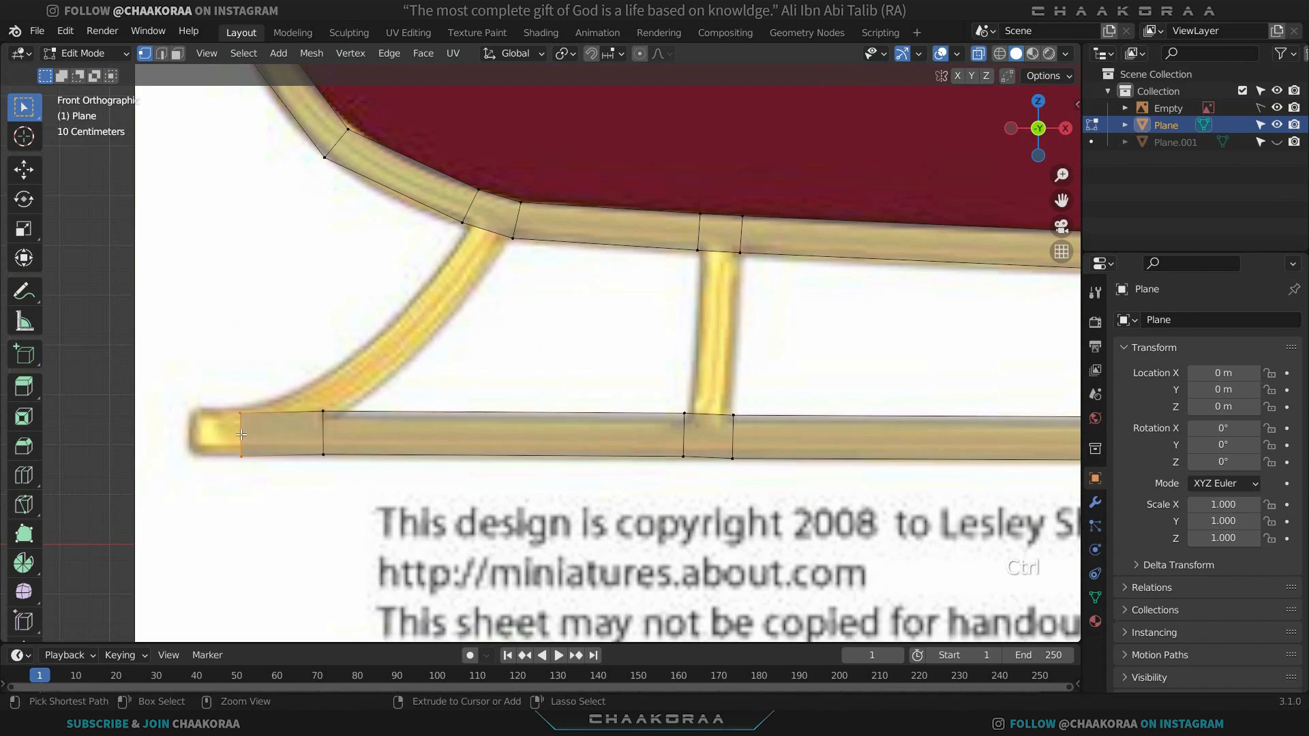
ctrl+right_click(193, 433)
In edge selection mode, bridge the trim and runner edges at the front diagonal strut to build its face.
shift+middle_drag(955, 382, 457, 356)
shift+middle_drag(661, 344, 237, 341)
key(2)
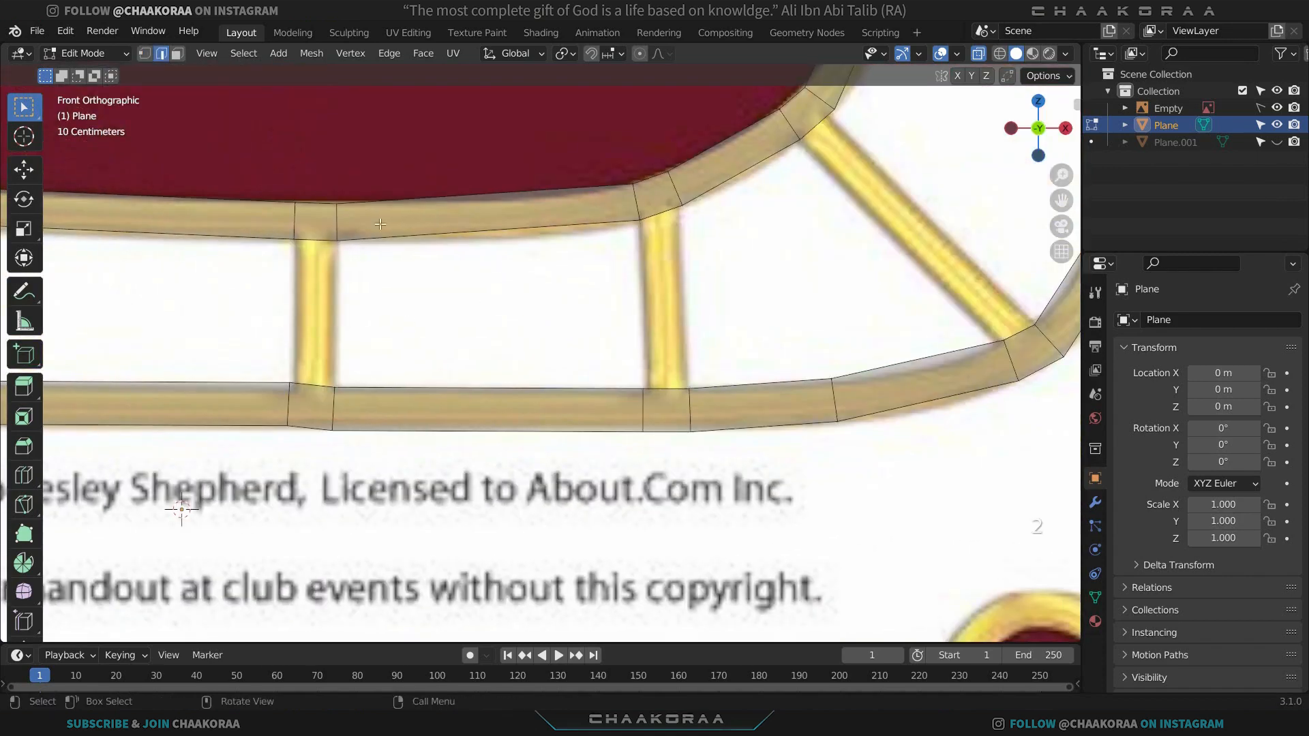
shift+middle_drag(716, 137, 486, 219)
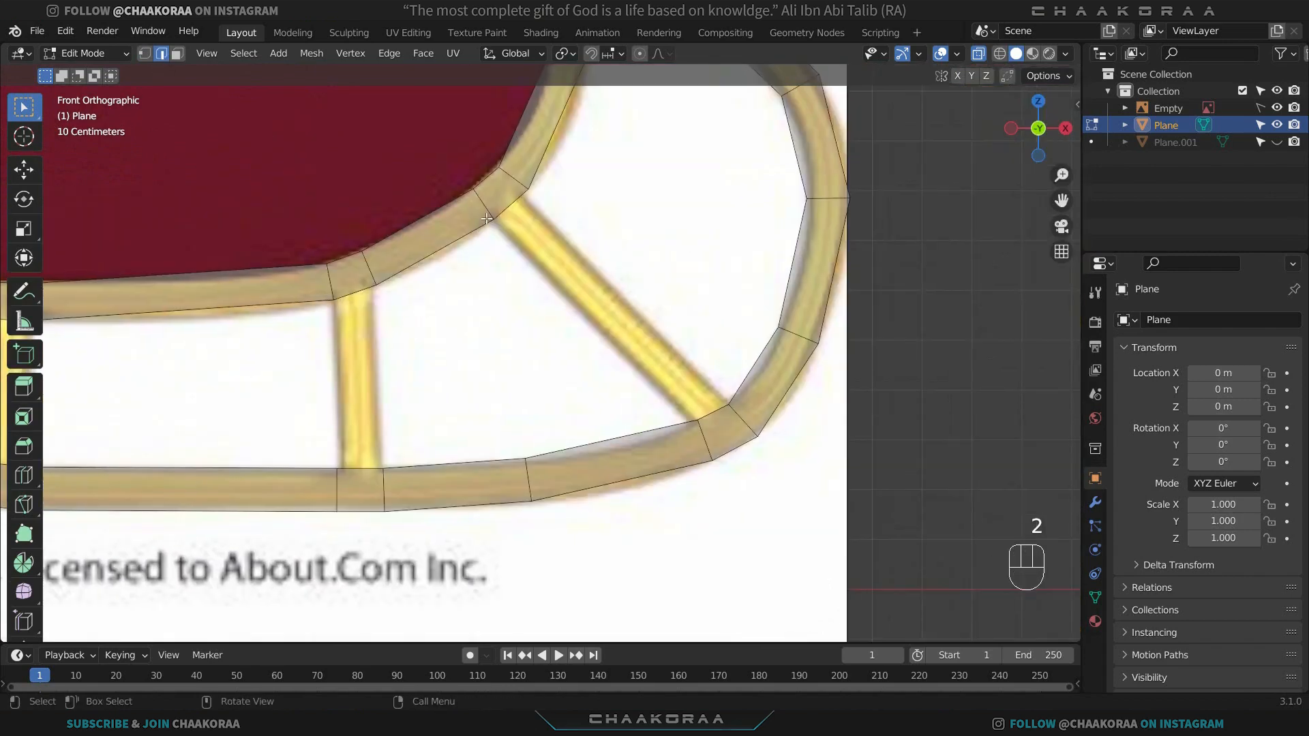
key(shift)
right_click(590, 257)
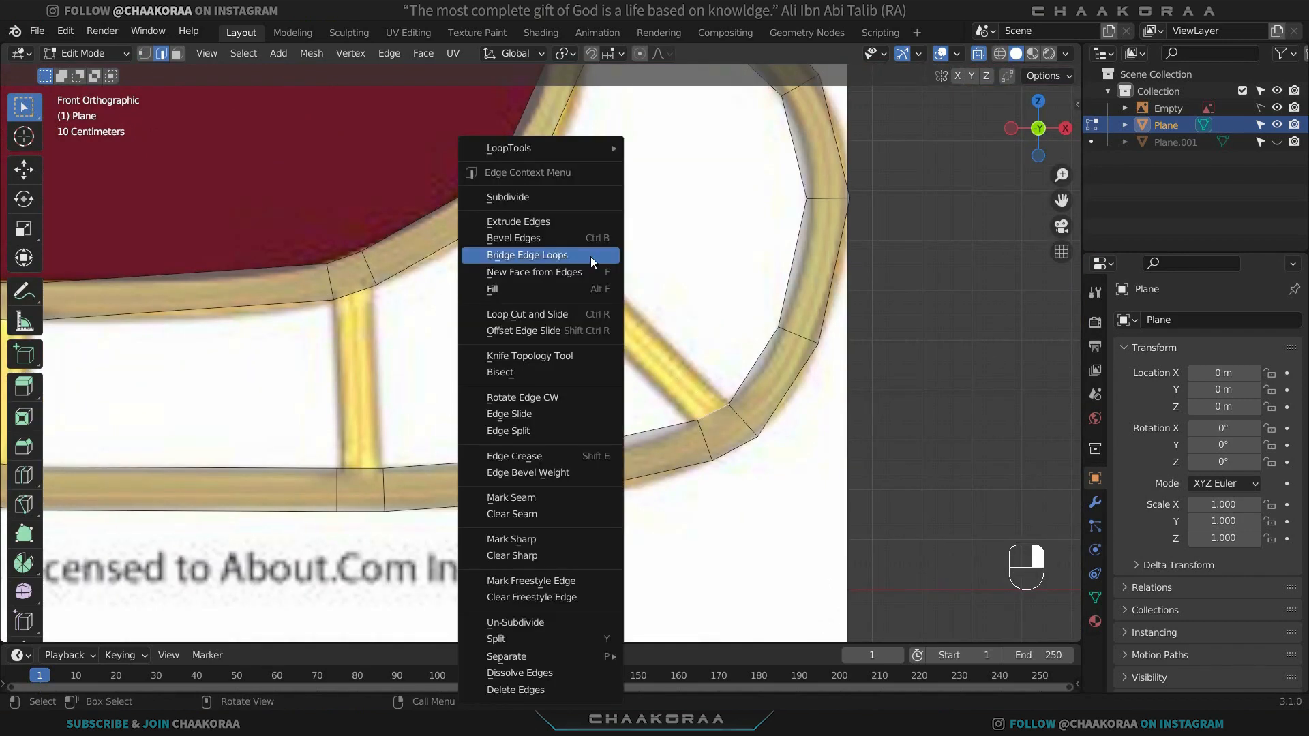
click(518, 257)
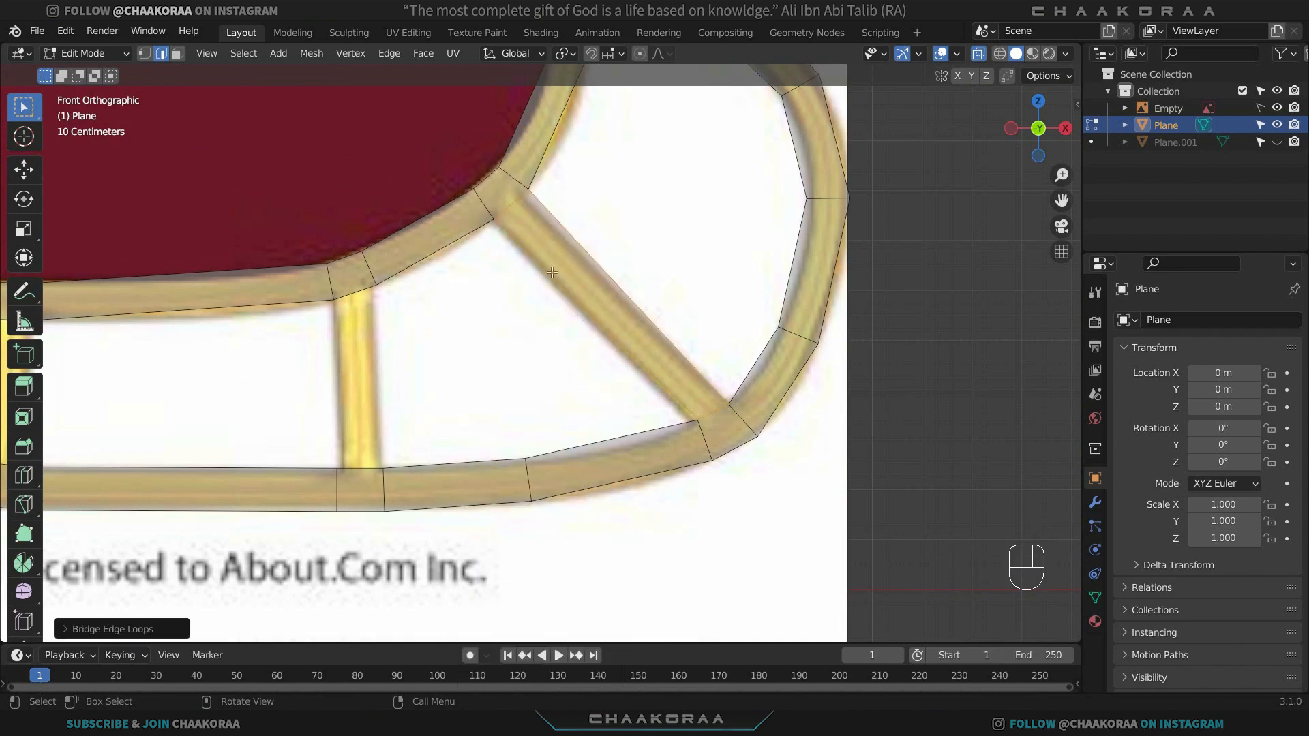
Bridge the upper and lower edges at the front vertical strut to fill it with a face.
click(360, 297)
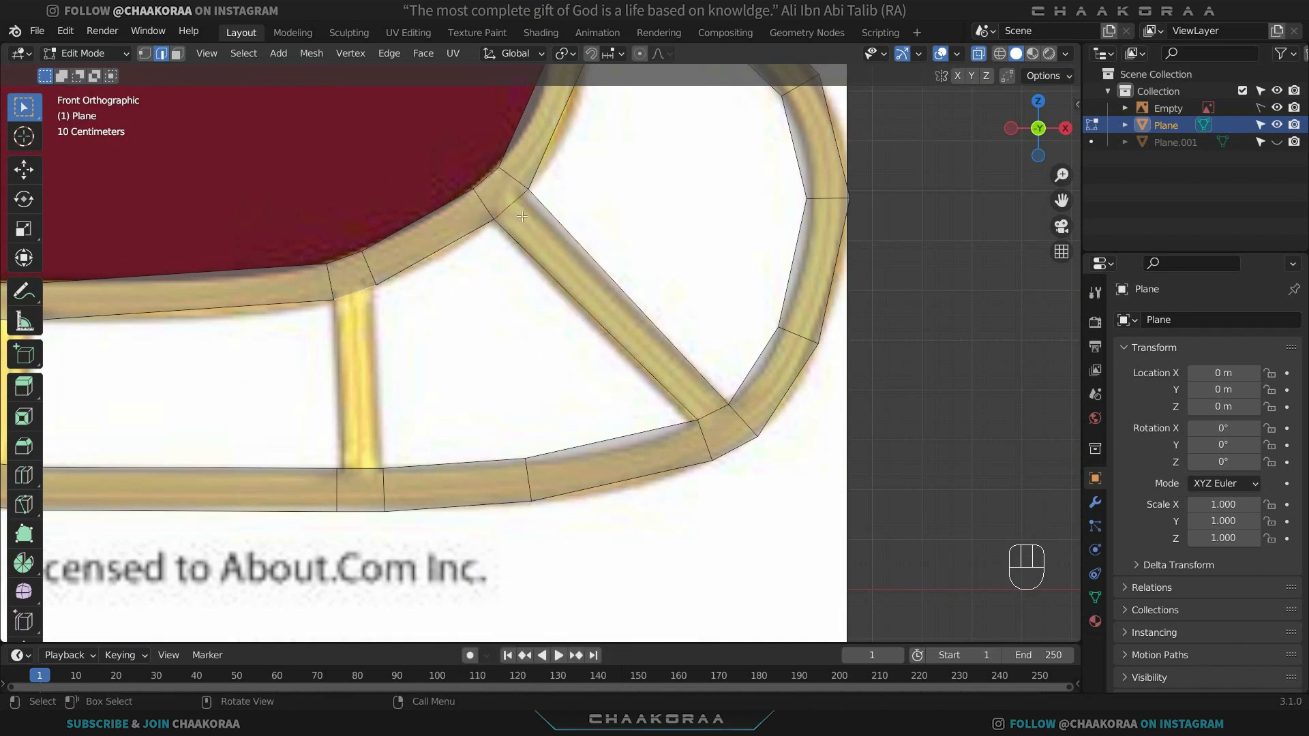
shift+click(362, 467)
right_click(377, 257)
click(368, 255)
Bridge the trim's lower edge to the runner's upper edge at the middle vertical strut.
shift+middle_drag(306, 360, 453, 322)
click(447, 318)
shift+click(429, 465)
right_click(426, 443)
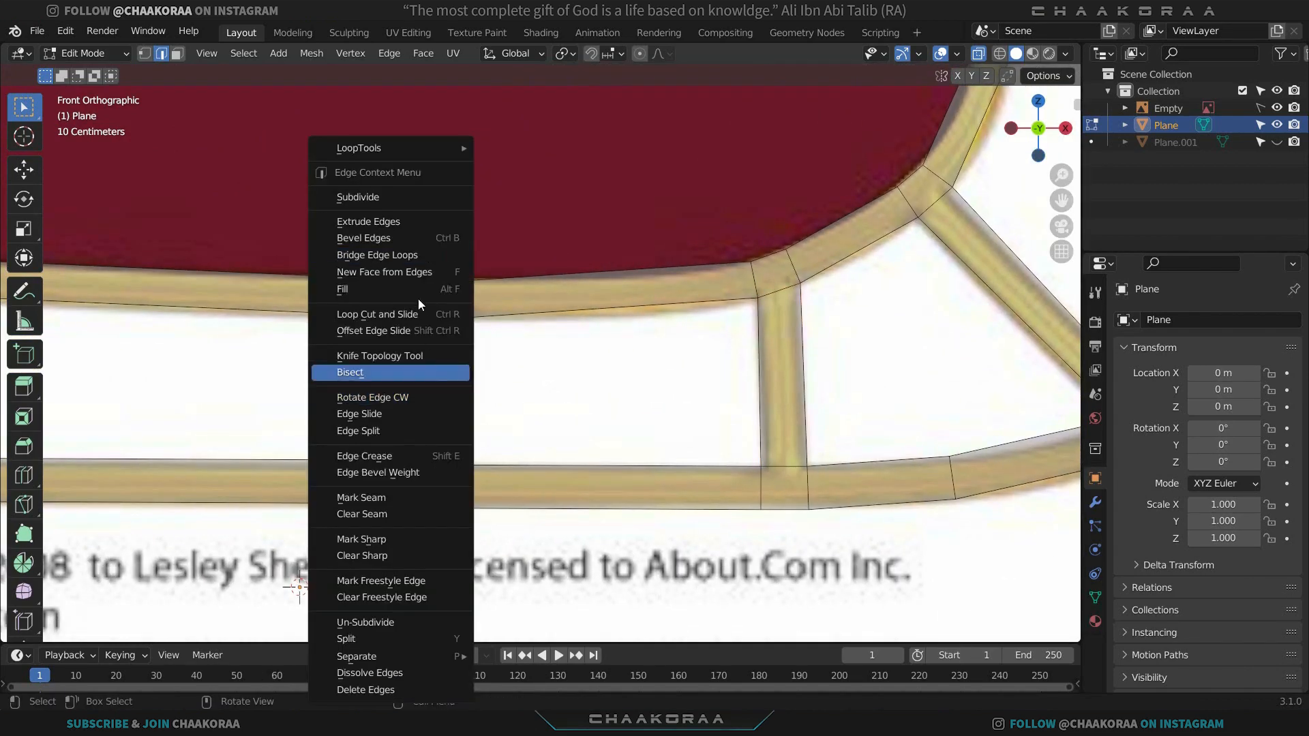
click(381, 255)
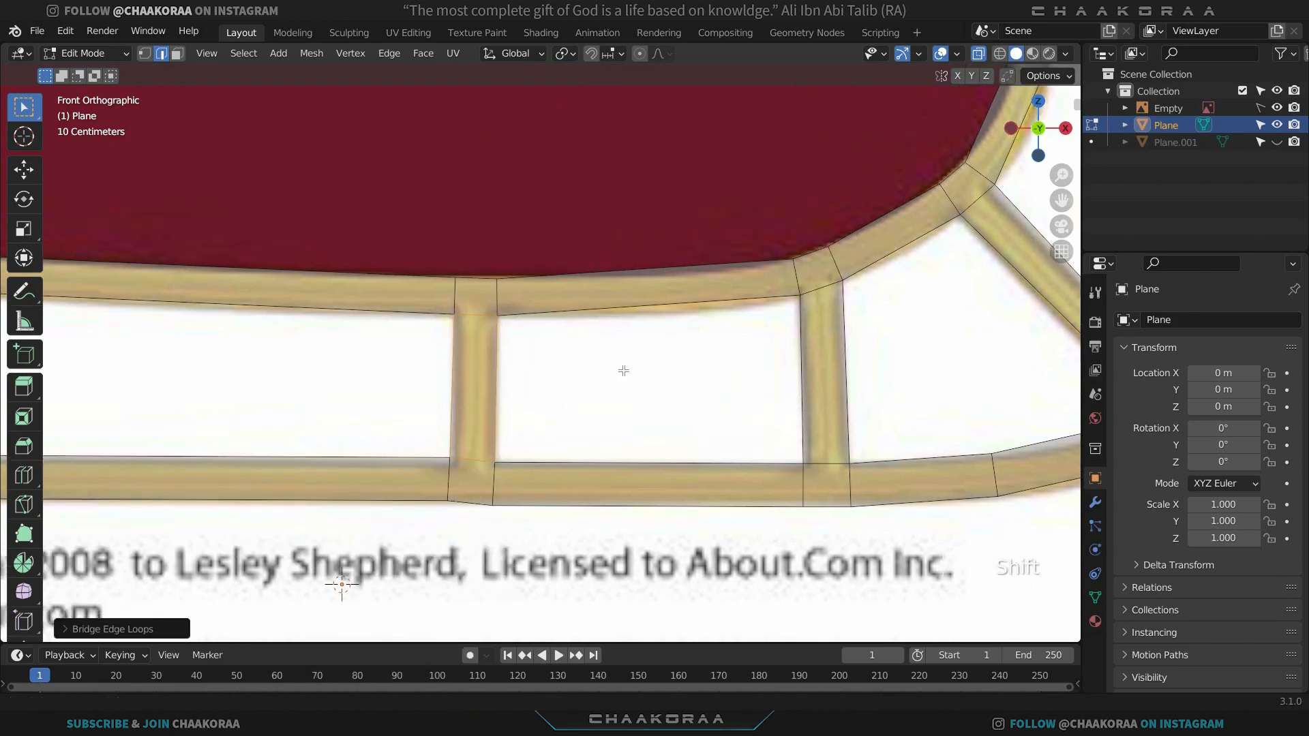
Bridge the trim and runner edges at the rear vertical strut to build its face.
shift+middle_drag(623, 371, 529, 386)
click(421, 322)
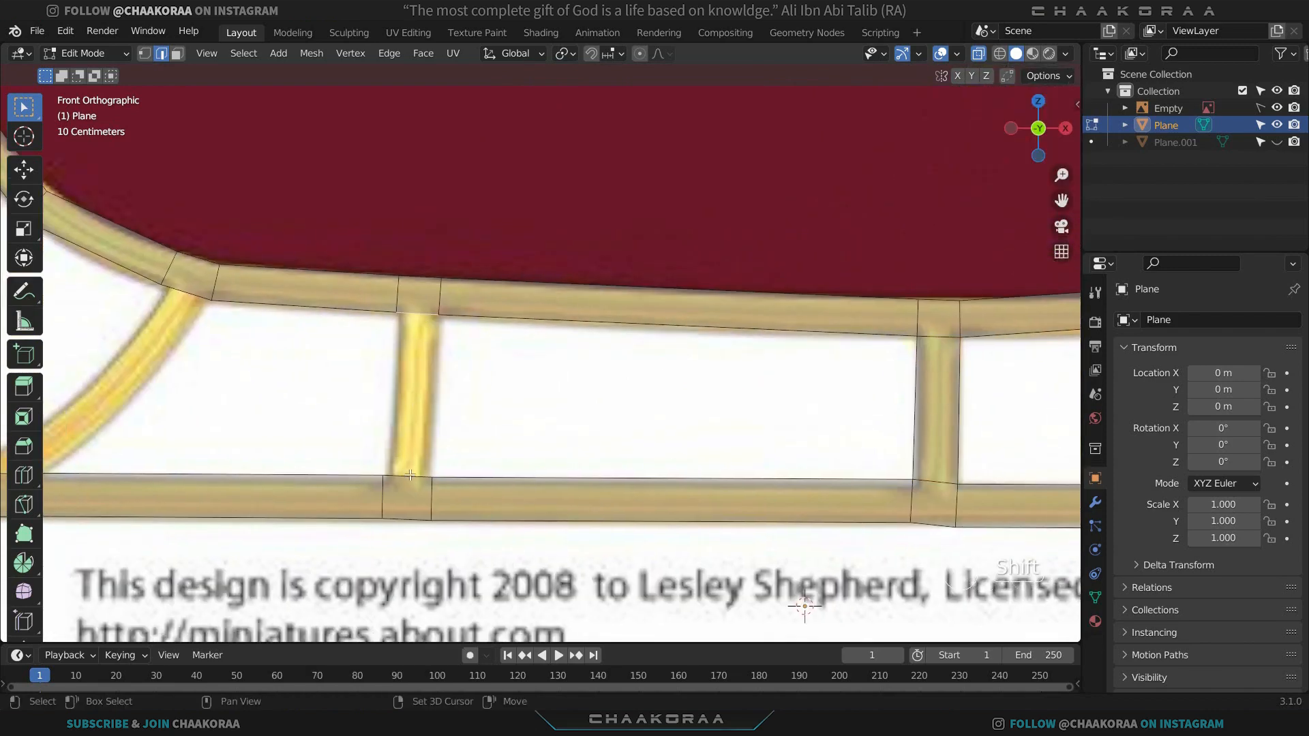
shift+click(409, 474)
right_click(440, 387)
click(404, 255)
Extrude the trim edge partway down the curved rear brace and fill a face from its end to the runner edge.
shift+middle_drag(173, 296, 535, 337)
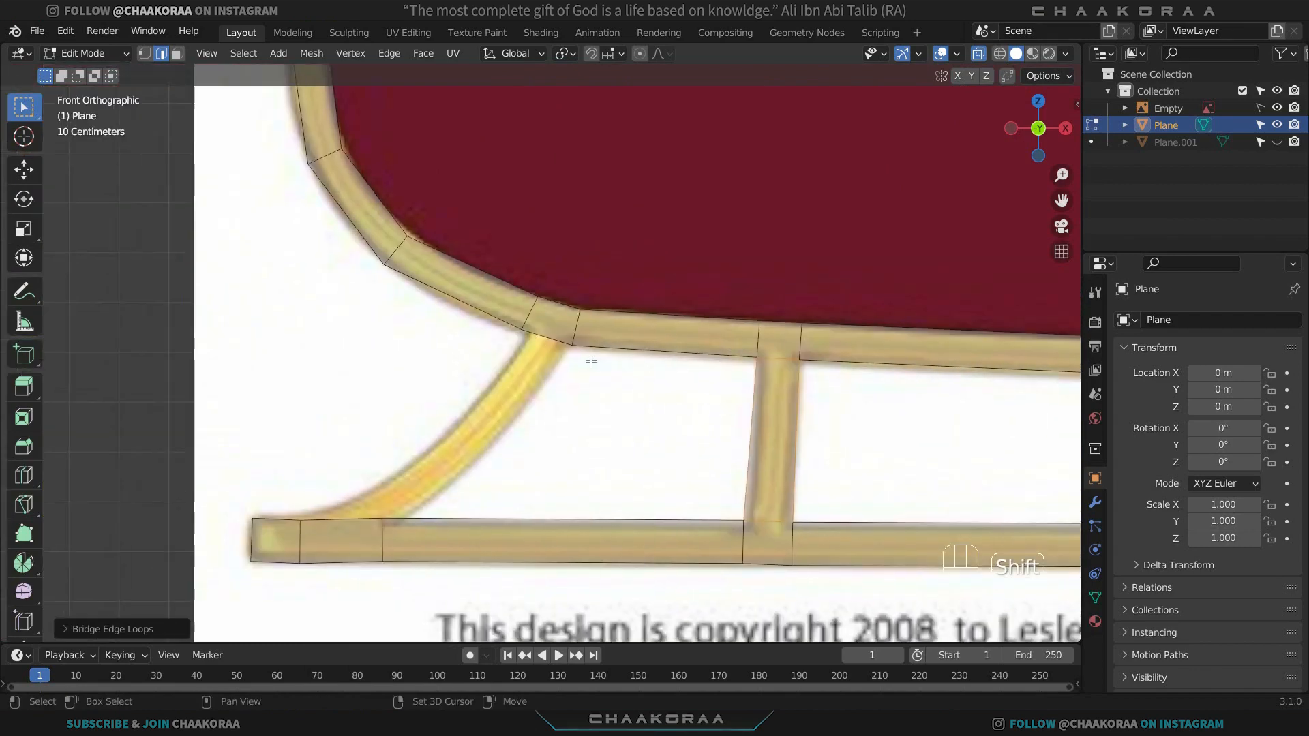
click(535, 337)
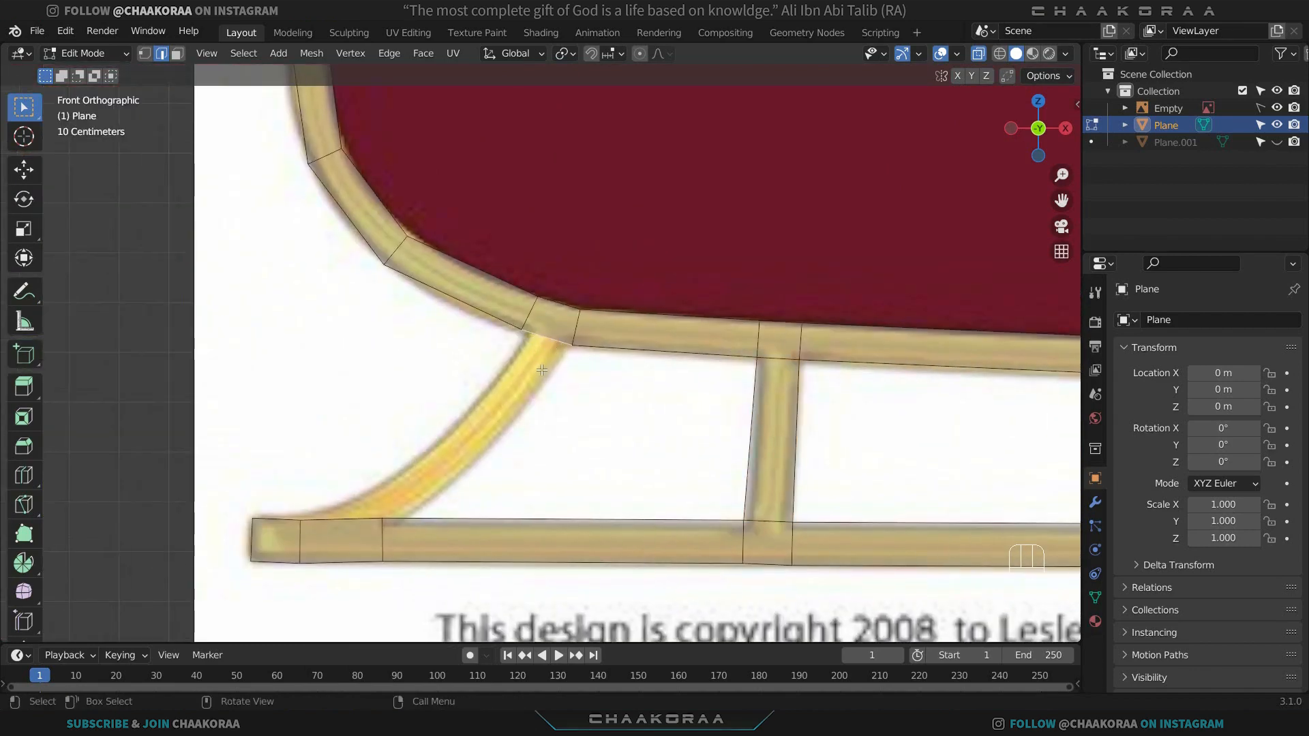
key(e)
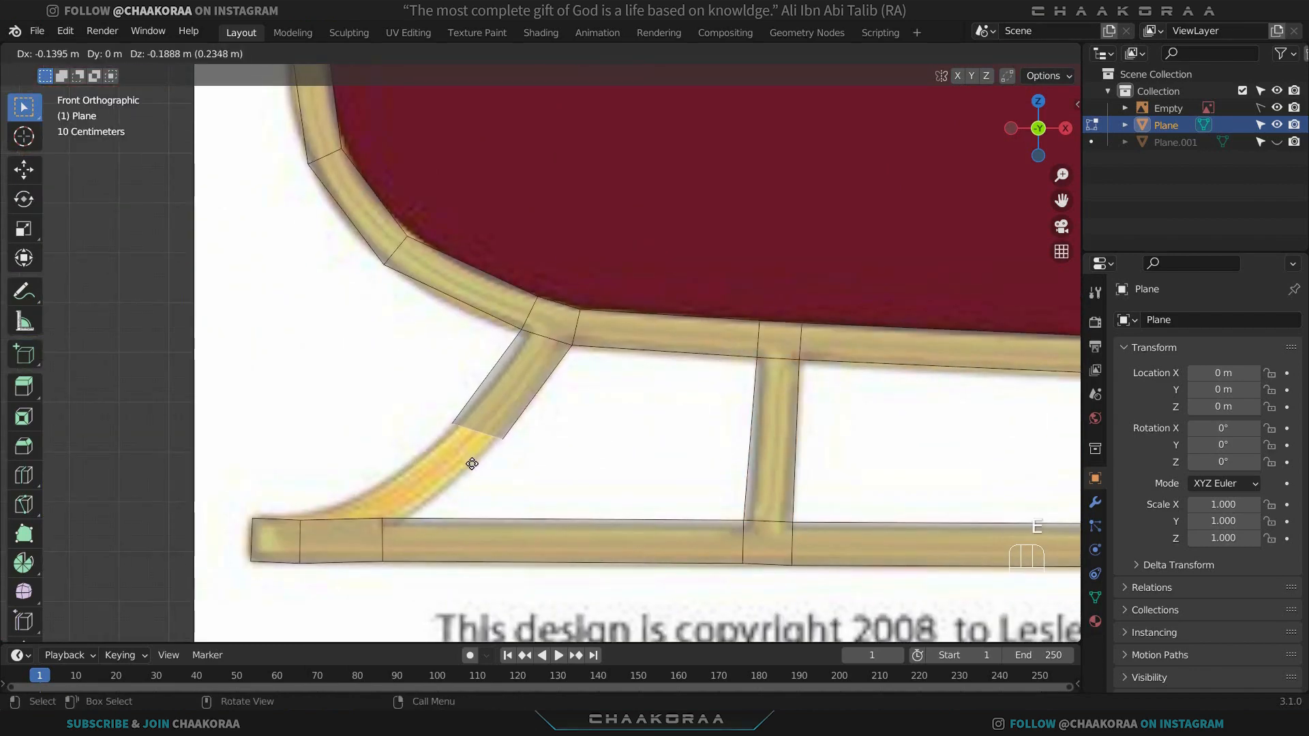
click(472, 456)
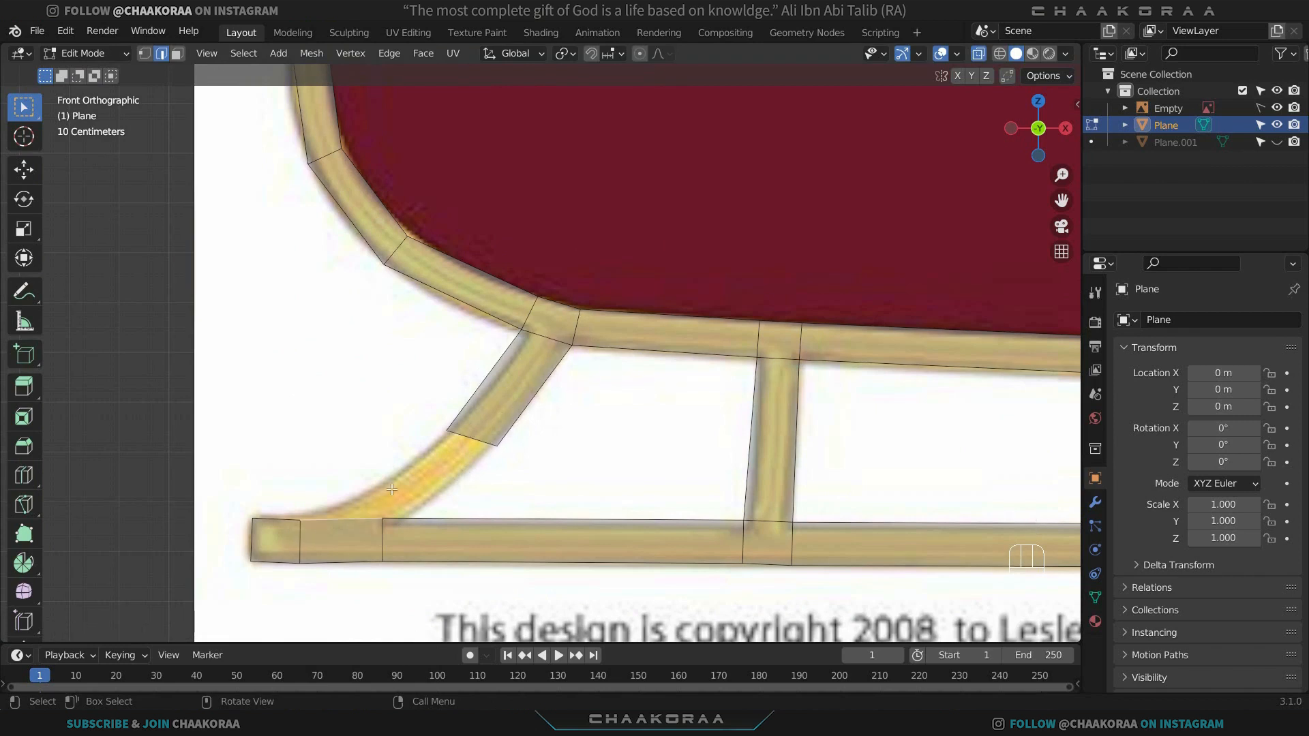
shift+click(473, 446)
key(f)
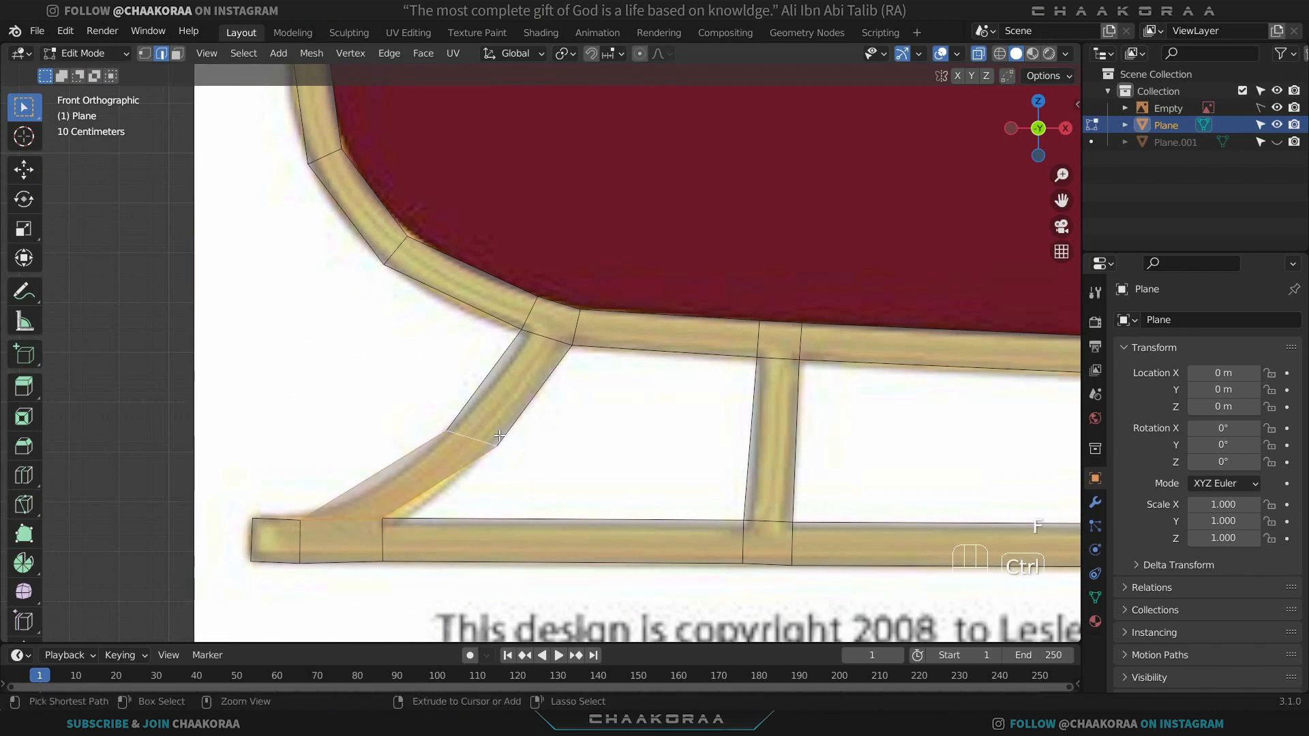
Add a loop cut across the lower part of the curved rear brace and move it to follow the reference curve.
key(1)
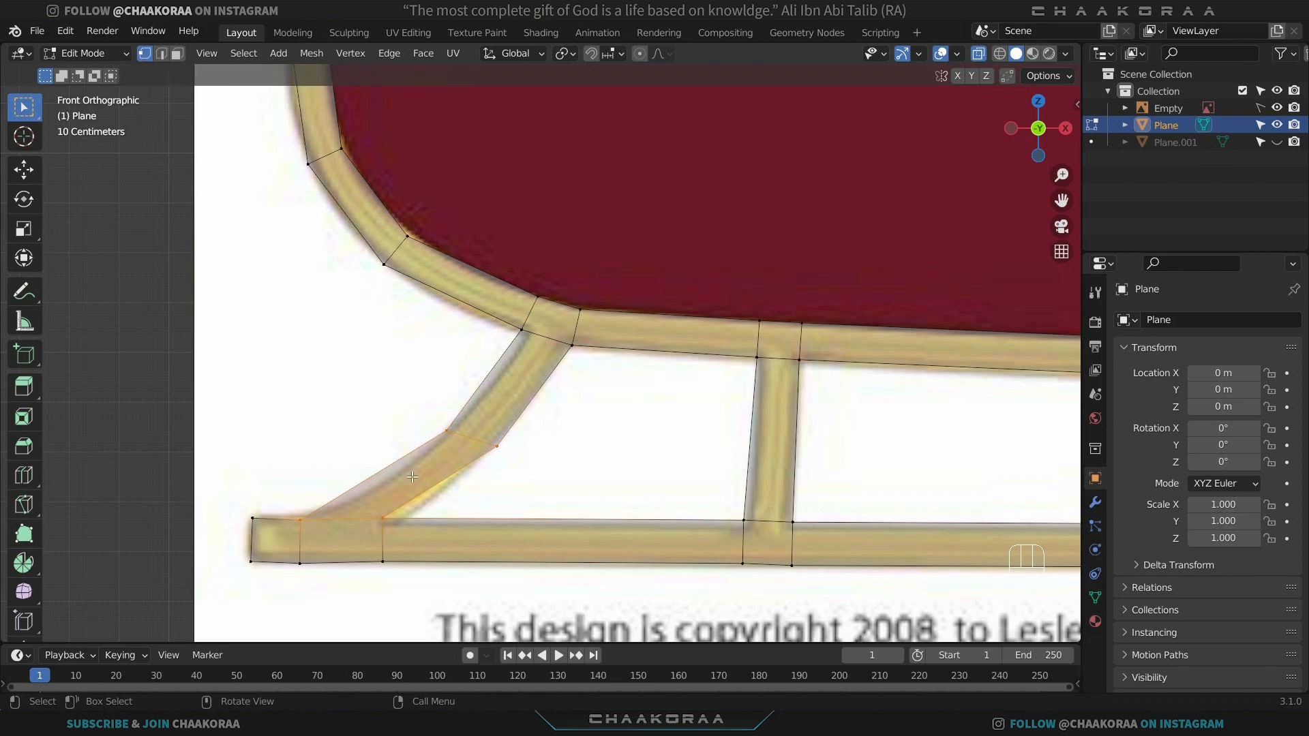
key(ctrl)
key(ctrl)
key(ctrl+r)
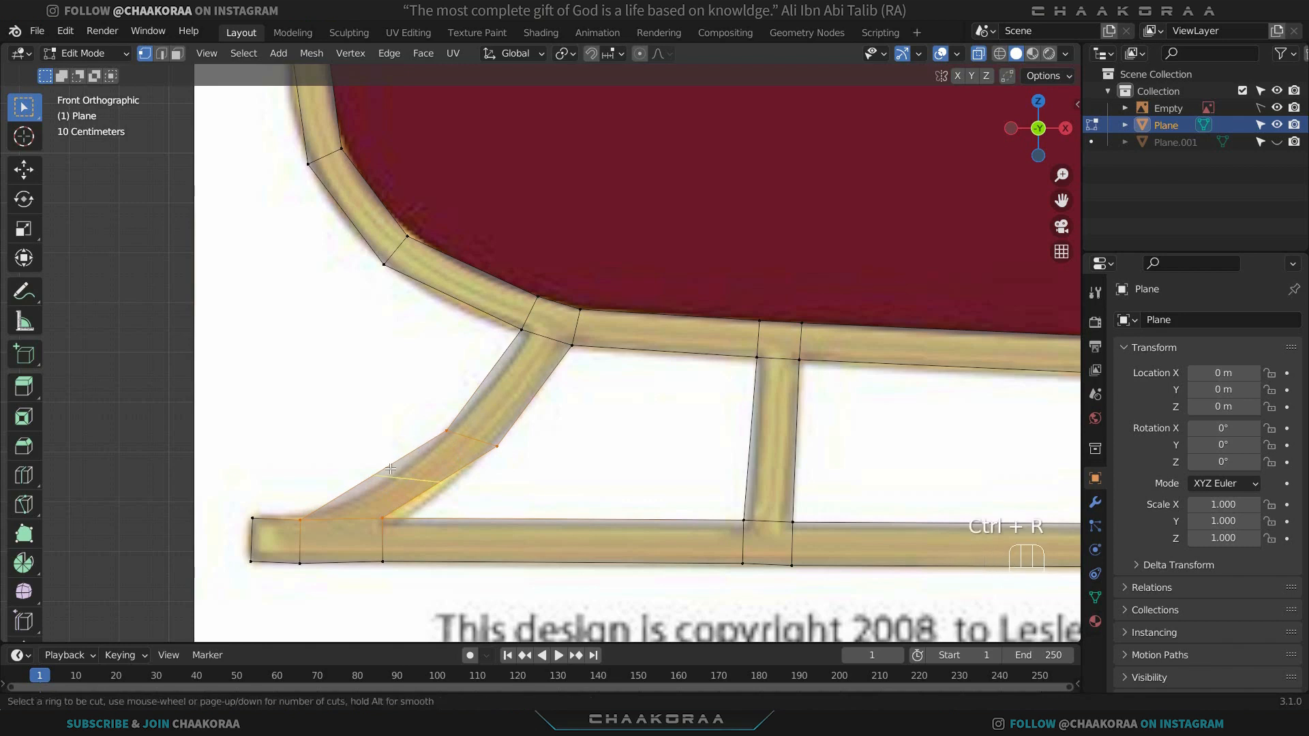
click(401, 464)
right_click(401, 464)
key(g)
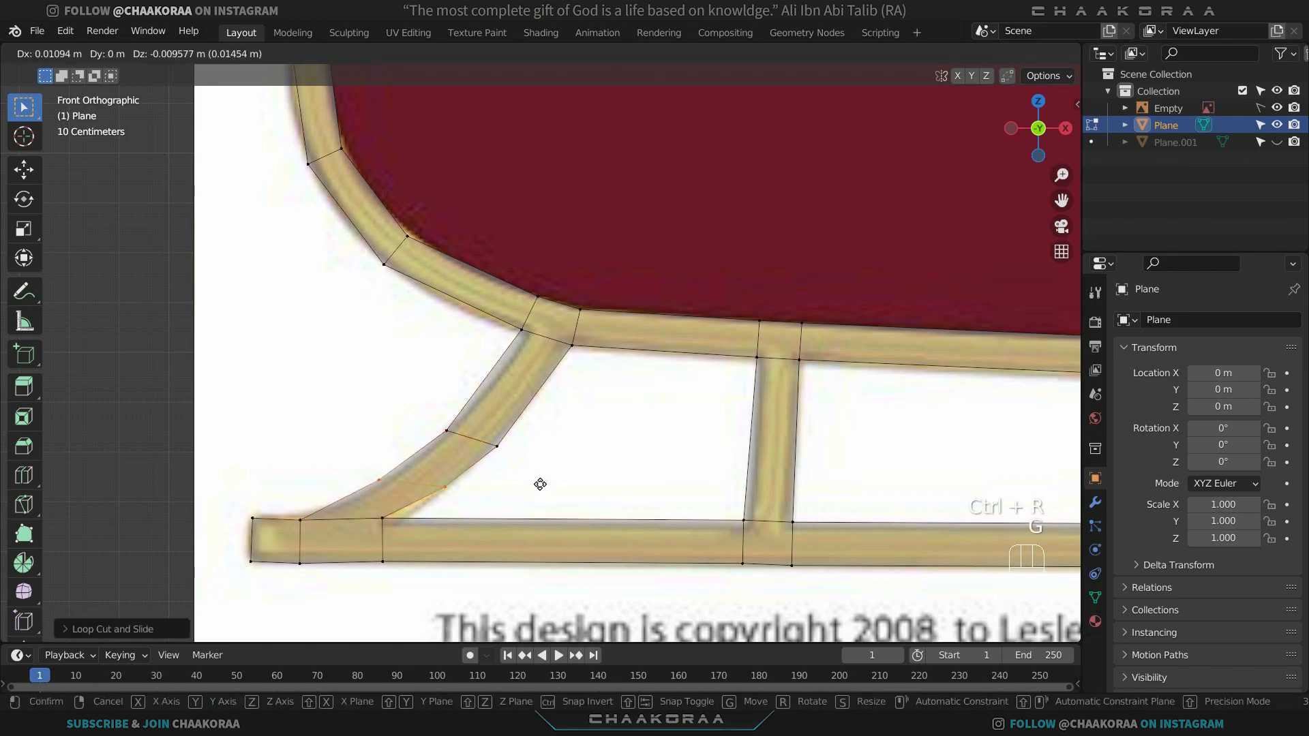
click(478, 479)
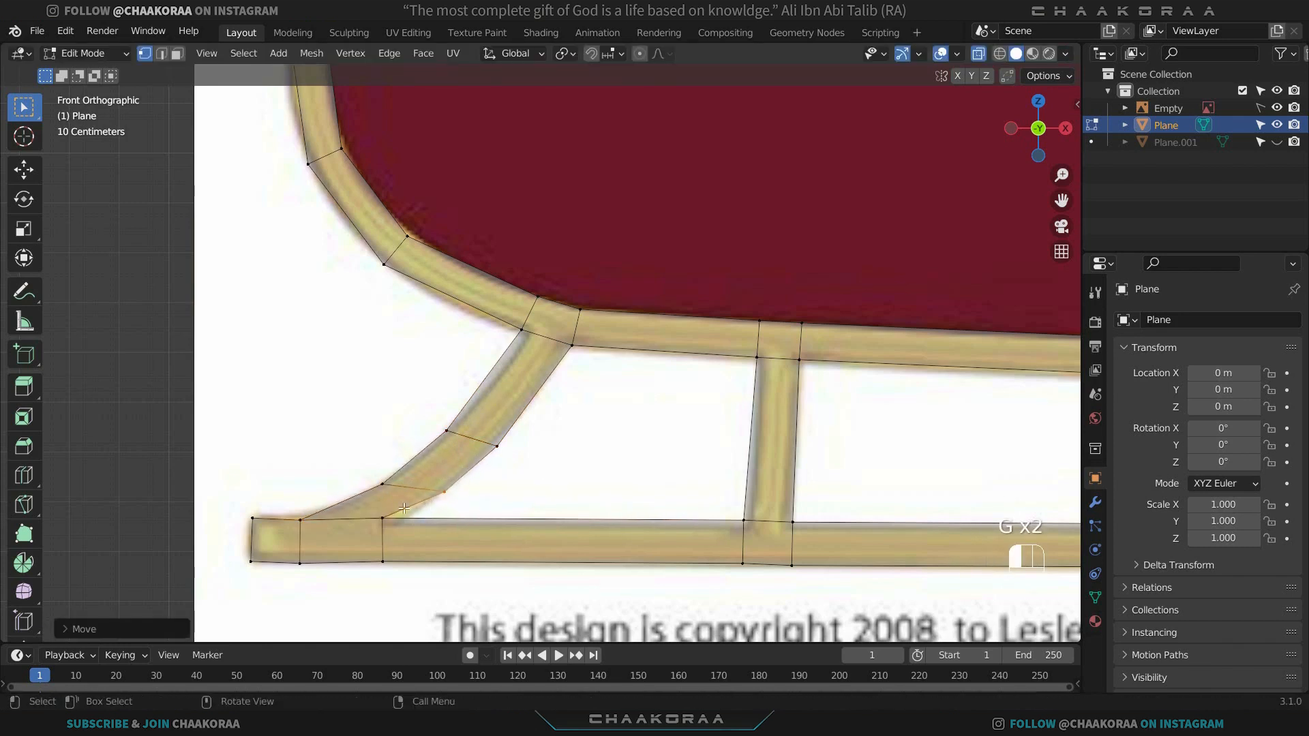
Move the corner vertices where the curved rear brace meets the runner and the trim to match the reference.
alt+click(381, 545)
key(g)
key(g)
key(g)
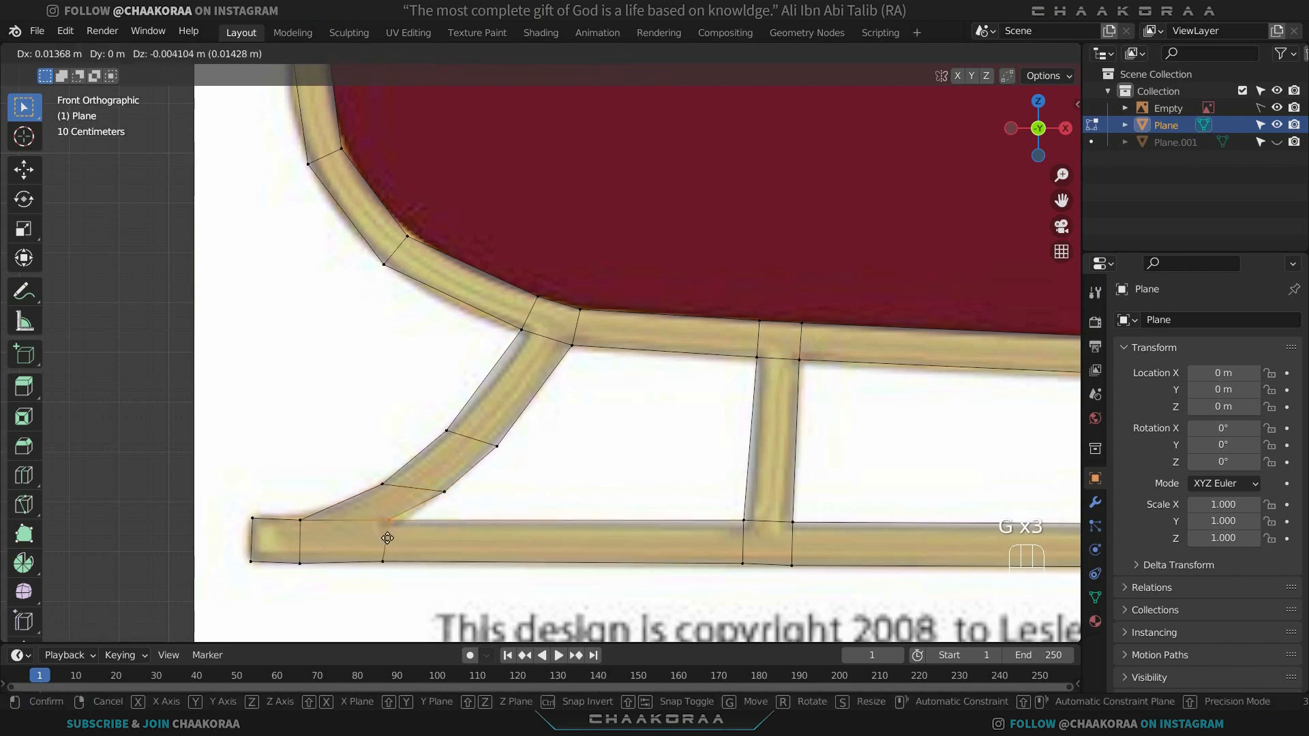
click(380, 537)
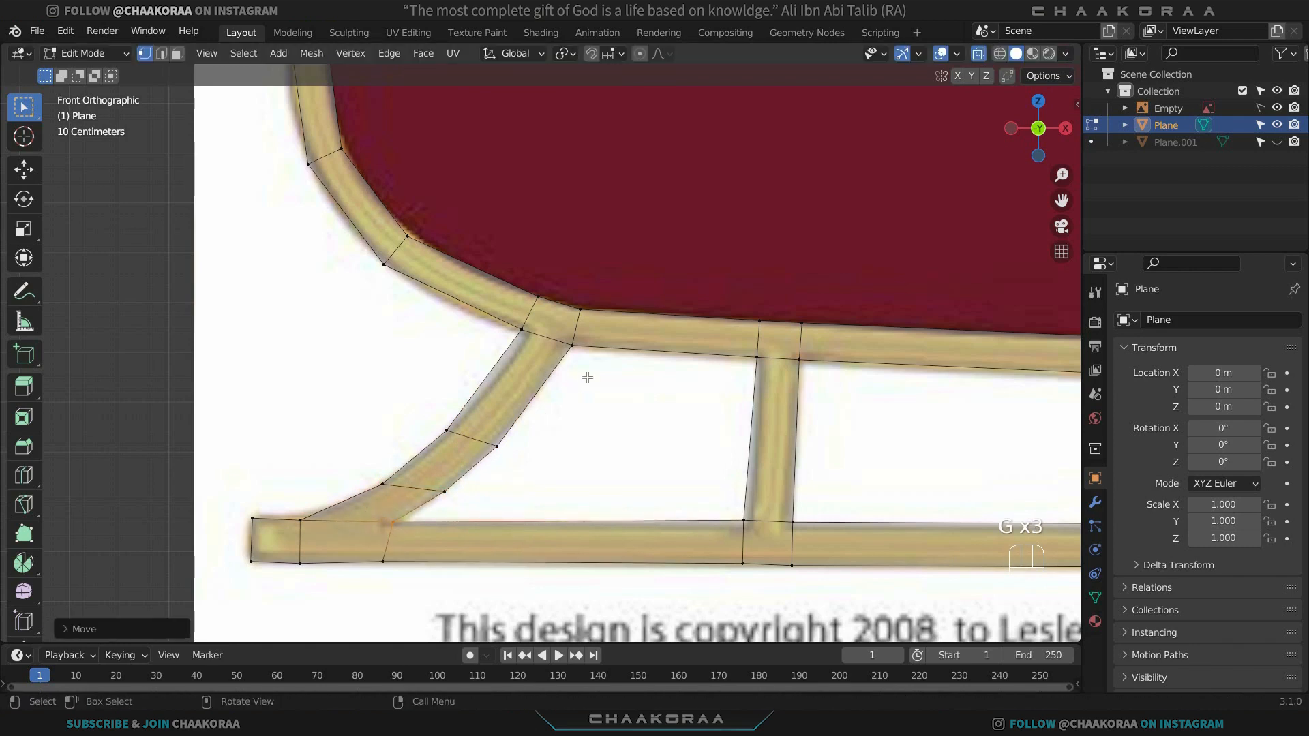
click(531, 326)
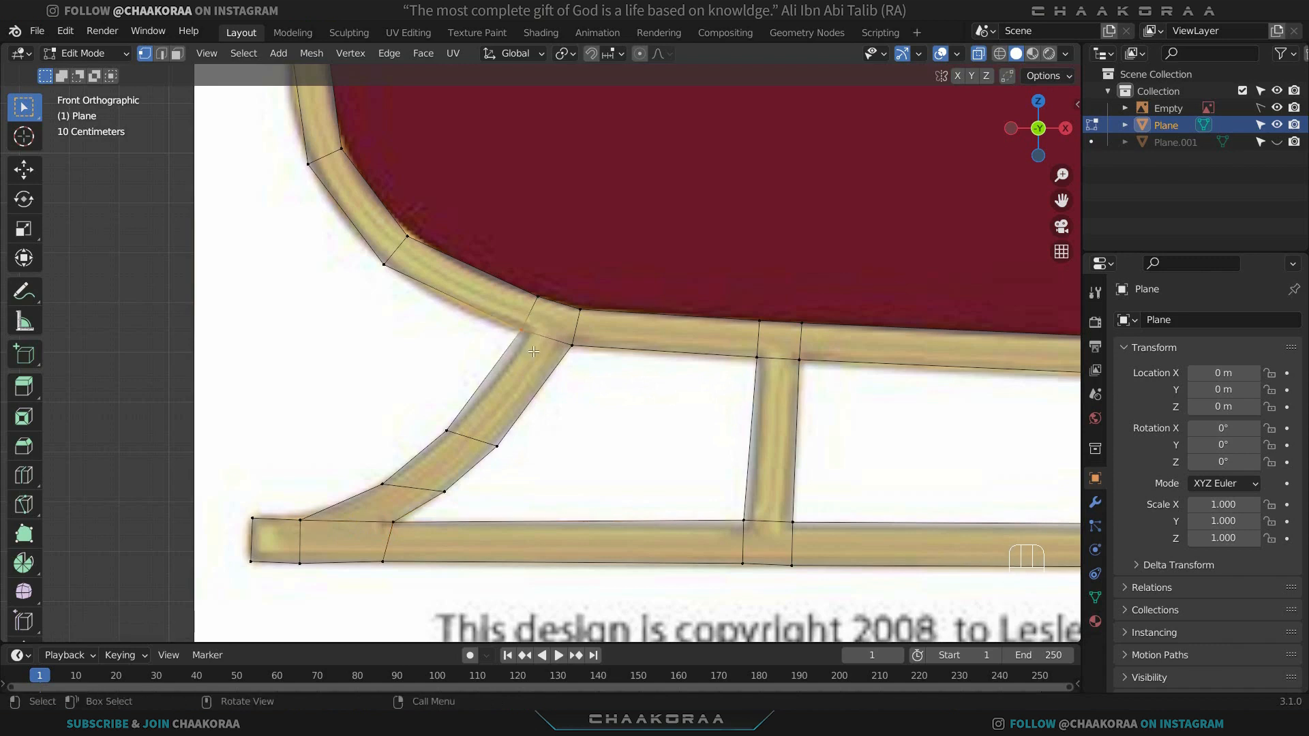
key(g)
click(554, 365)
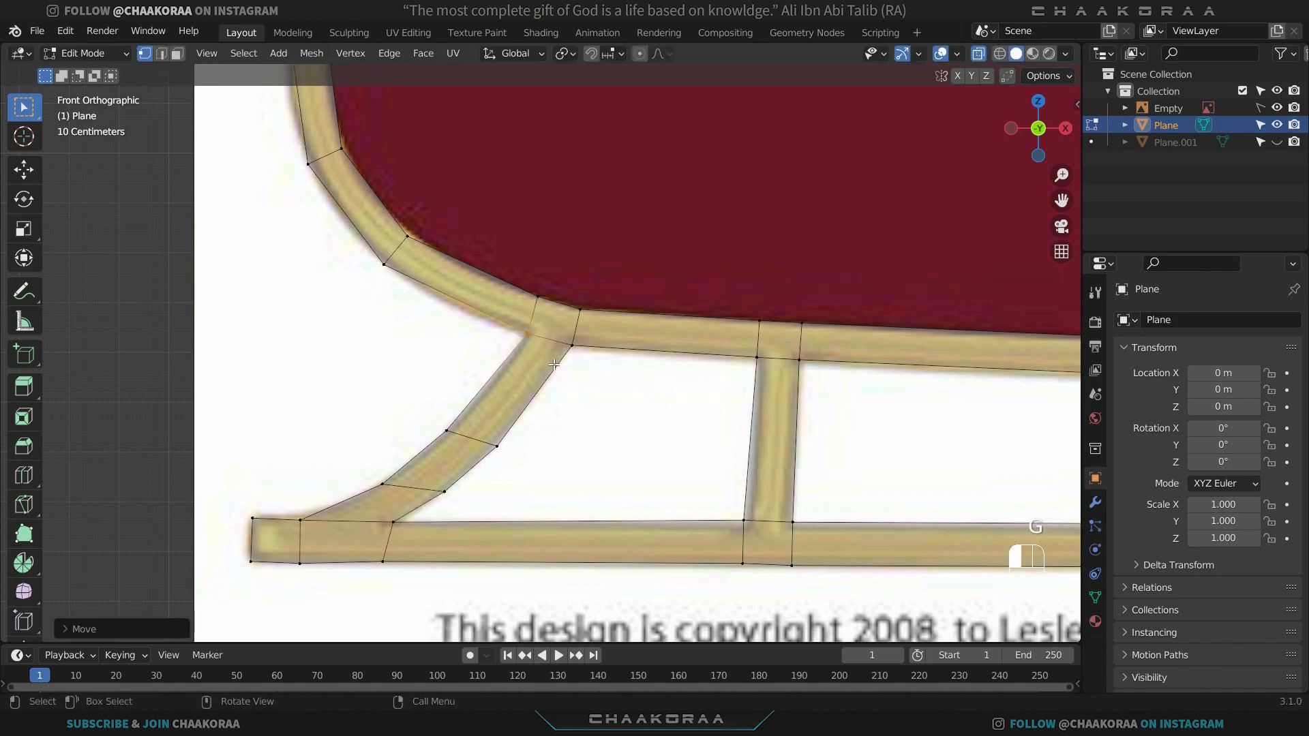
Reposition the runner vertices at the feet of the rear and middle vertical struts to match the reference widths.
ctrl+scroll(535, 406, right, 5)
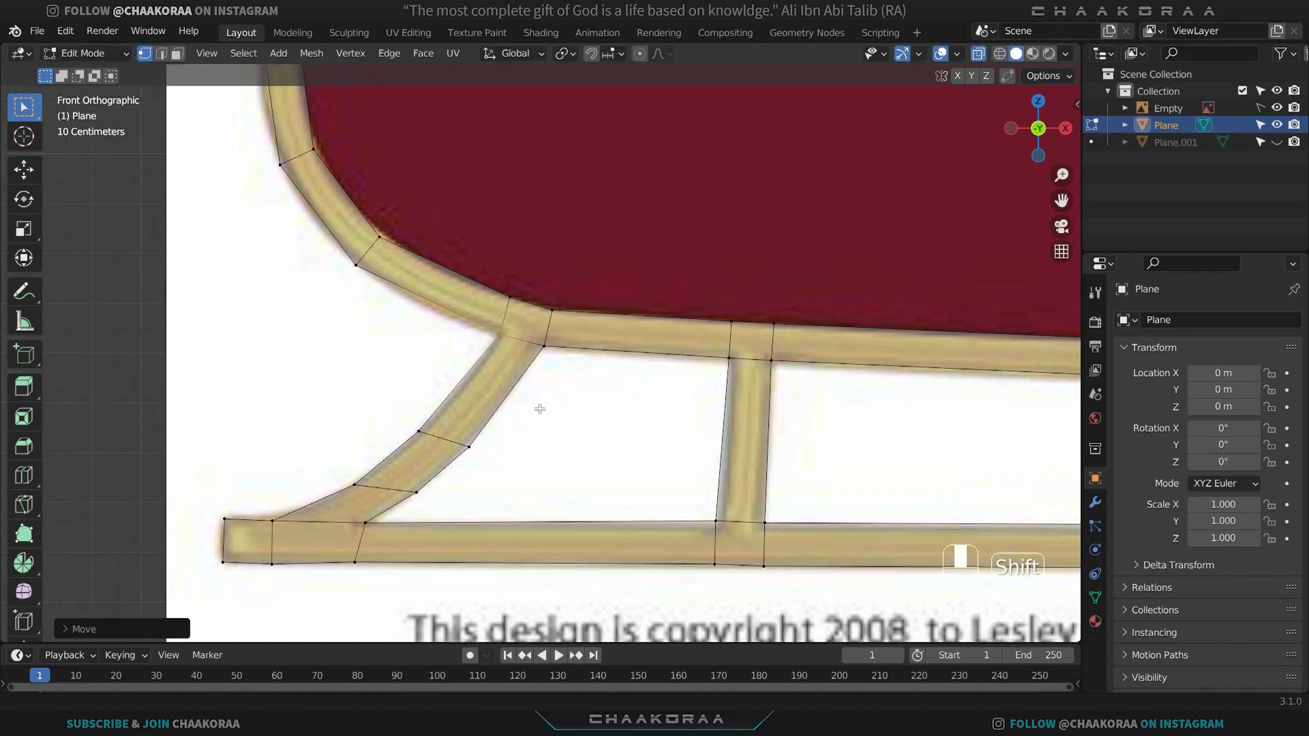
click(544, 507)
key(g)
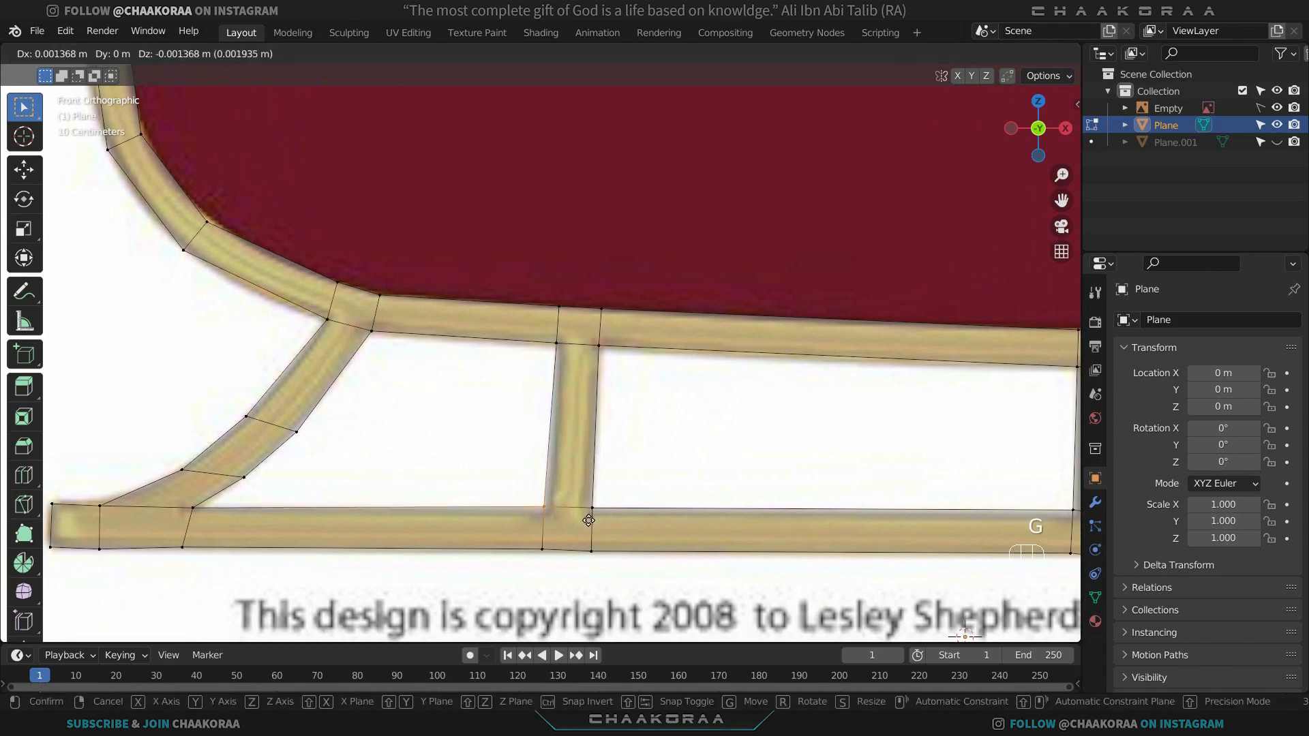
key(g)
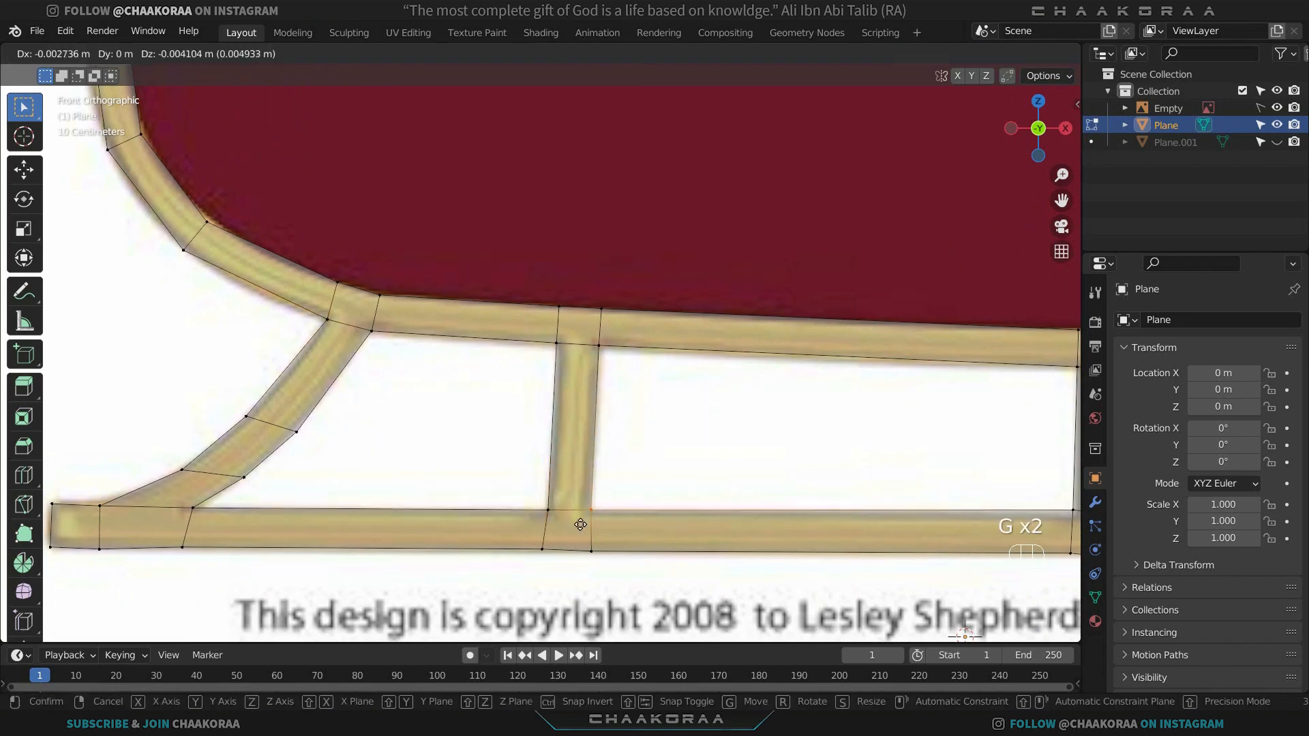
click(579, 518)
shift+scroll(377, 427, down, 2)
ctrl+scroll(557, 446, right, 12)
click(555, 447)
key(g)
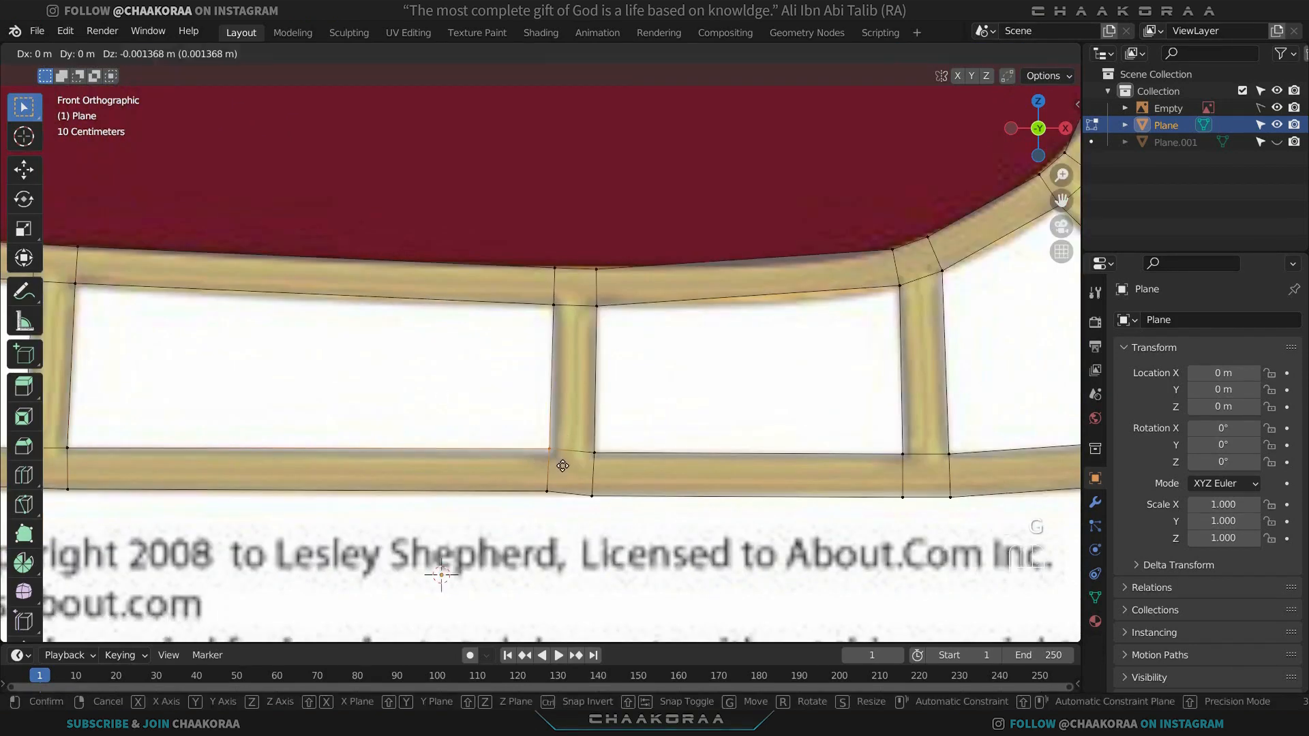
click(569, 470)
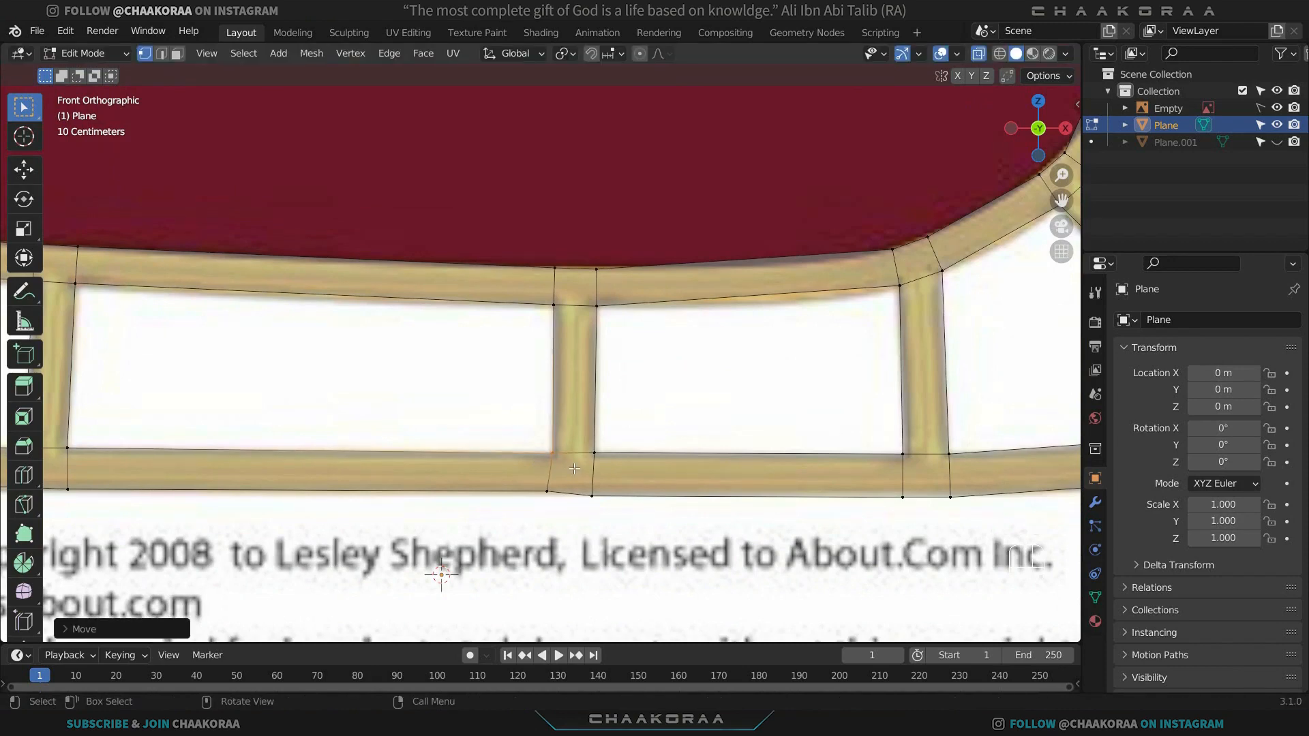
Move the vertex where the diagonal strut's front side meets the body trim to fit the reference.
ctrl+scroll(575, 469, right, 6)
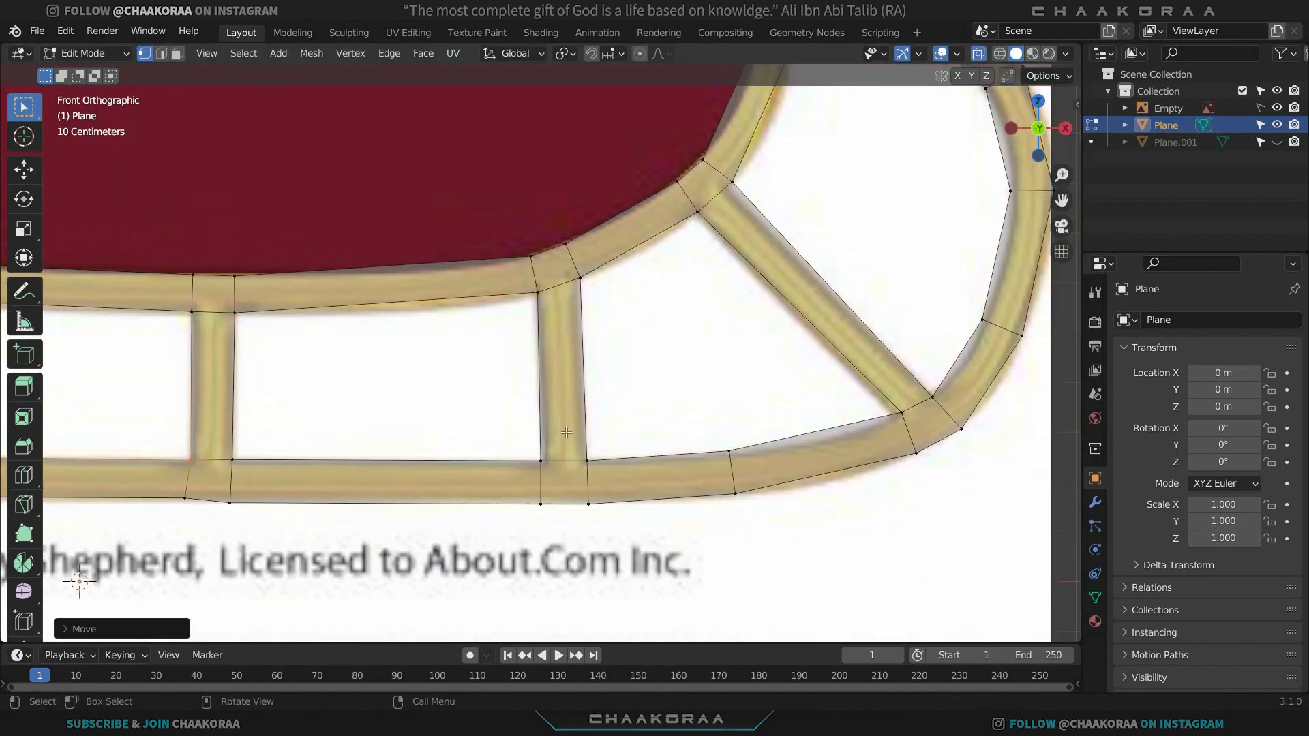
shift+middle_drag(581, 426, 458, 482)
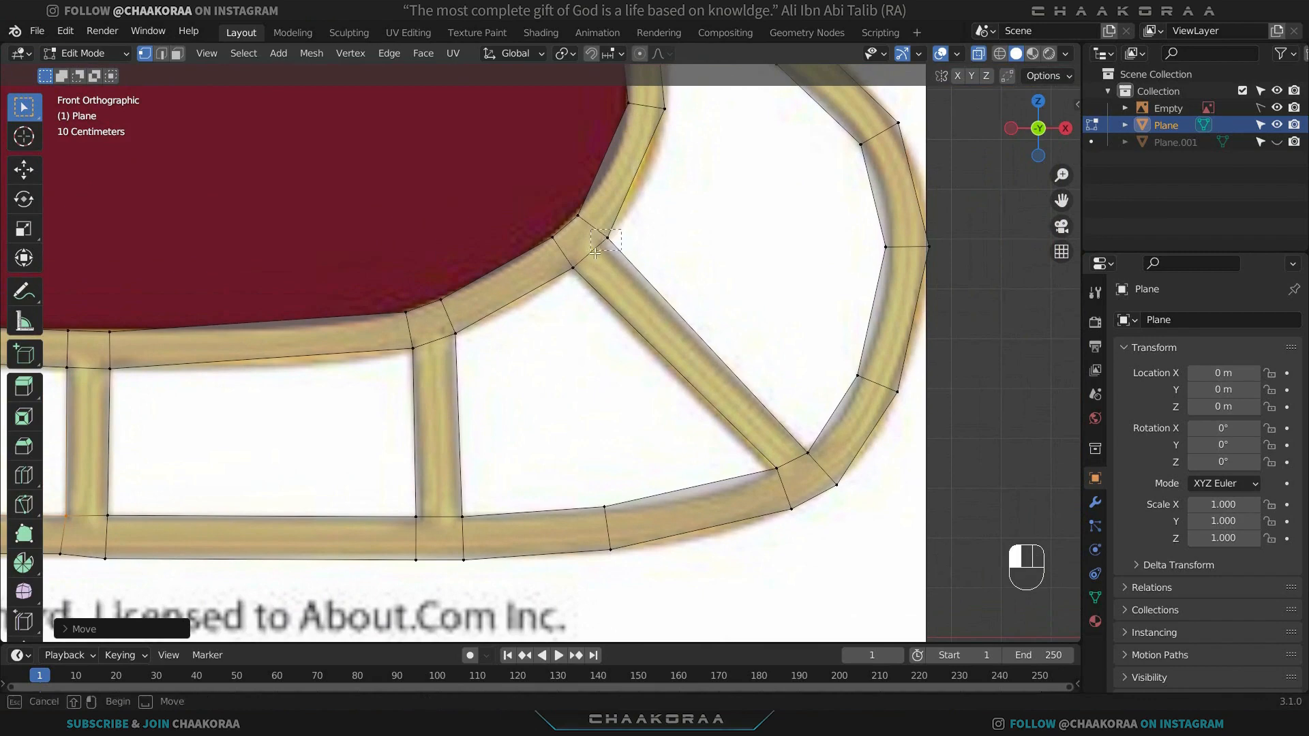
key(g)
click(647, 265)
Add a loop cut to the runner segment just behind the diagonal strut and move it down onto the reference curve.
scroll(724, 293, down, 2)
shift+middle_drag(720, 300, 761, 300)
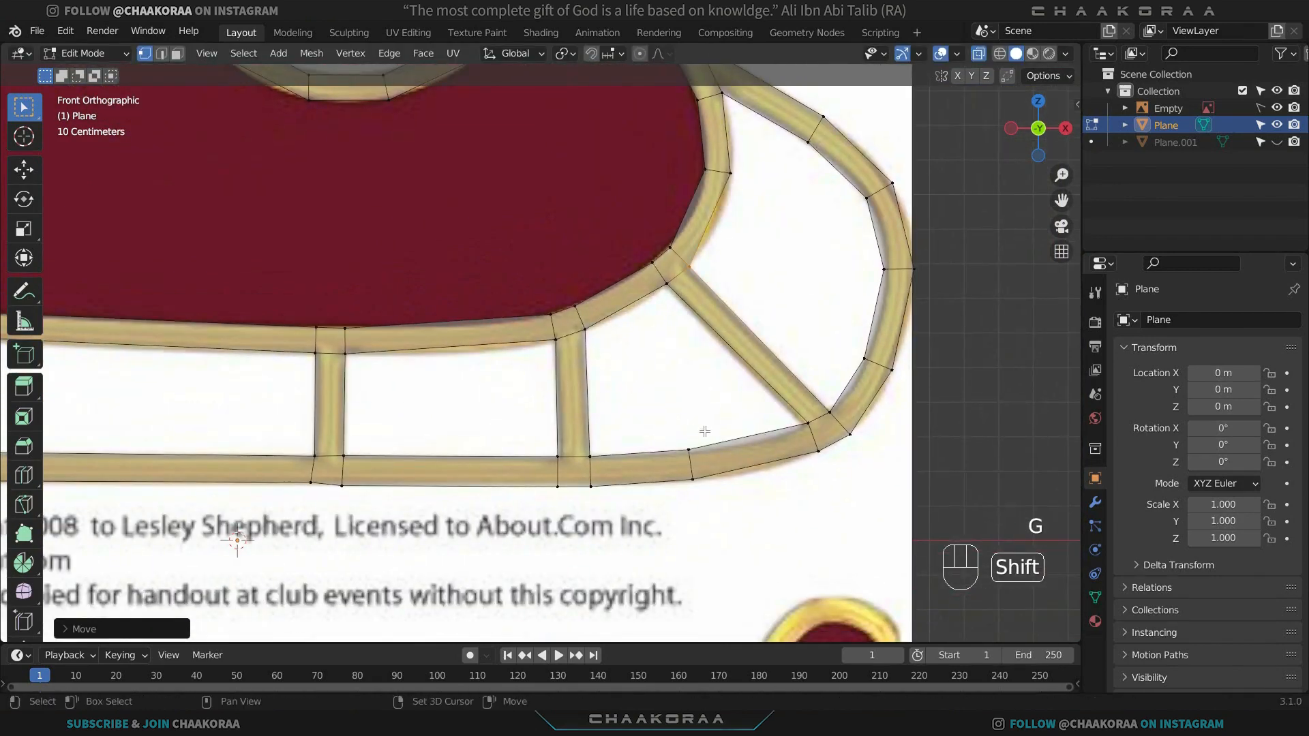
key(ctrl+r)
click(784, 443)
right_click(780, 428)
key(g)
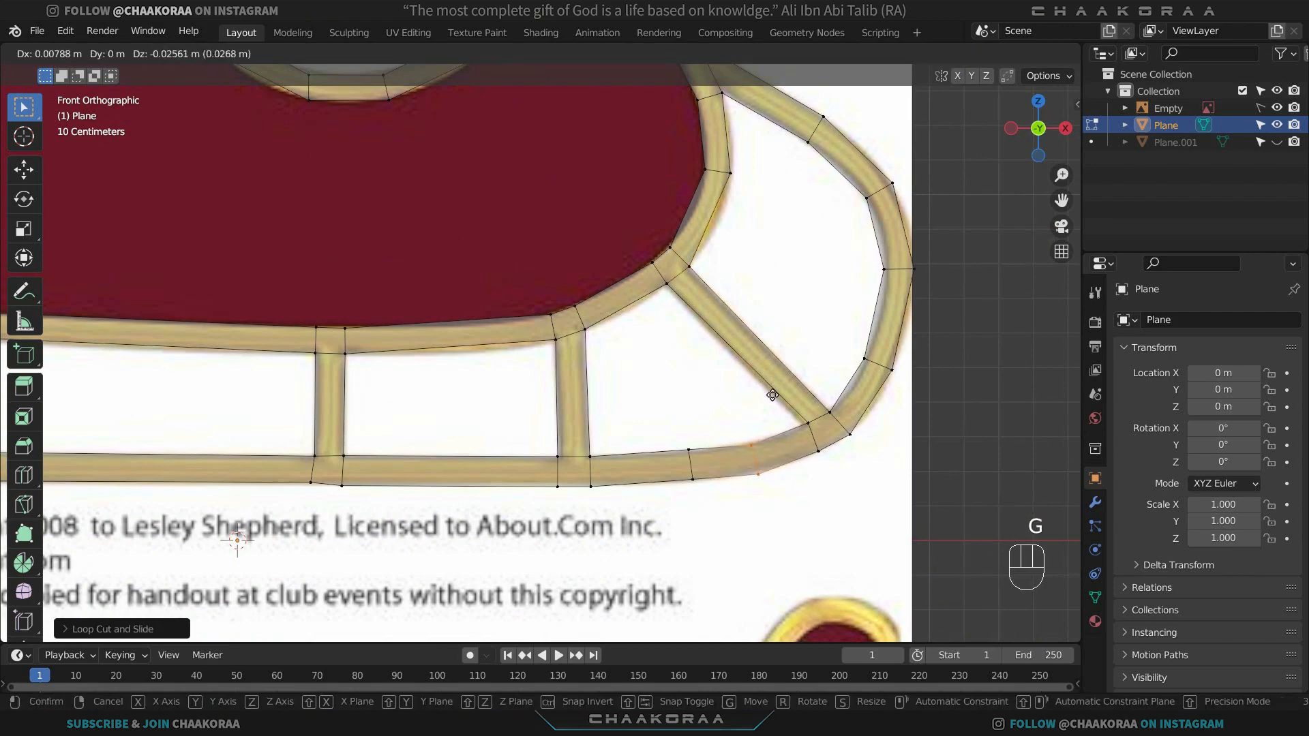
click(773, 396)
Select the bottom vertices along the straight part of the runner and flatten them by scaling to 0 along Z.
scroll(576, 467, down, 3)
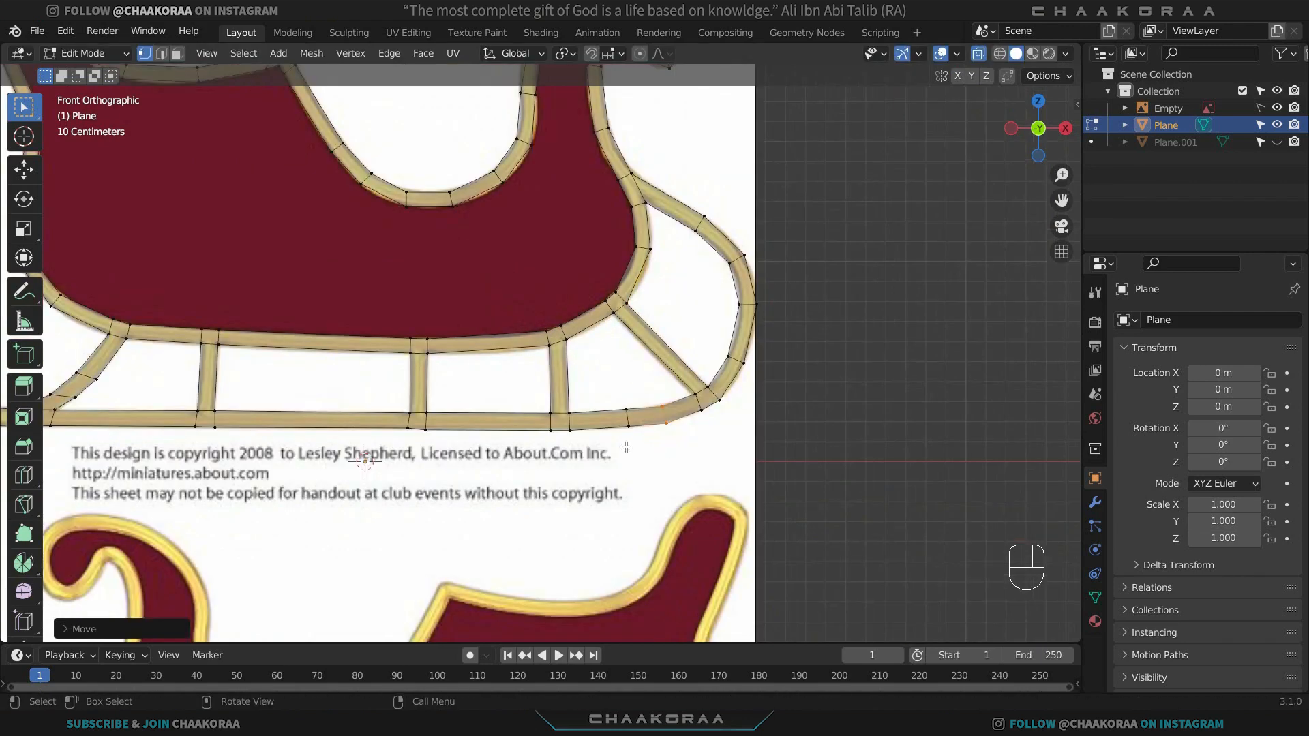
shift+middle_drag(483, 427, 658, 414)
key(b)
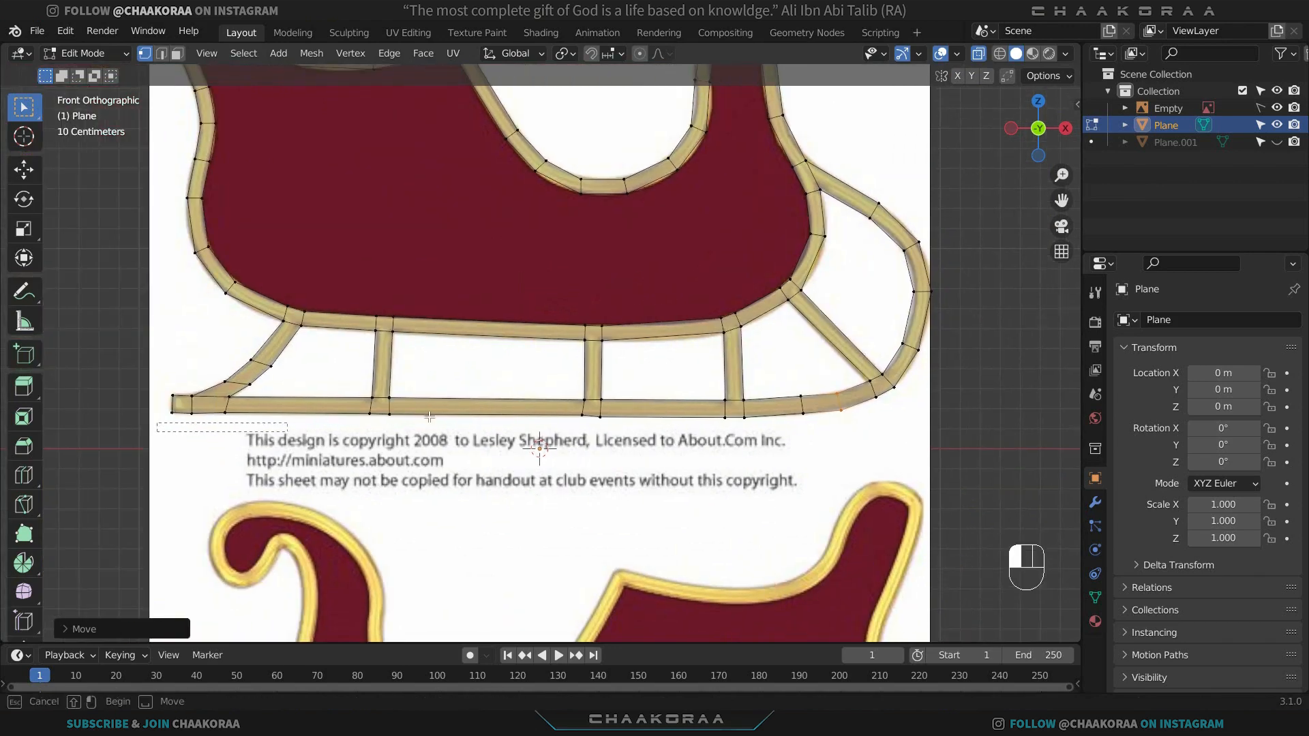
drag(770, 418, 816, 410)
key(s)
key(z)
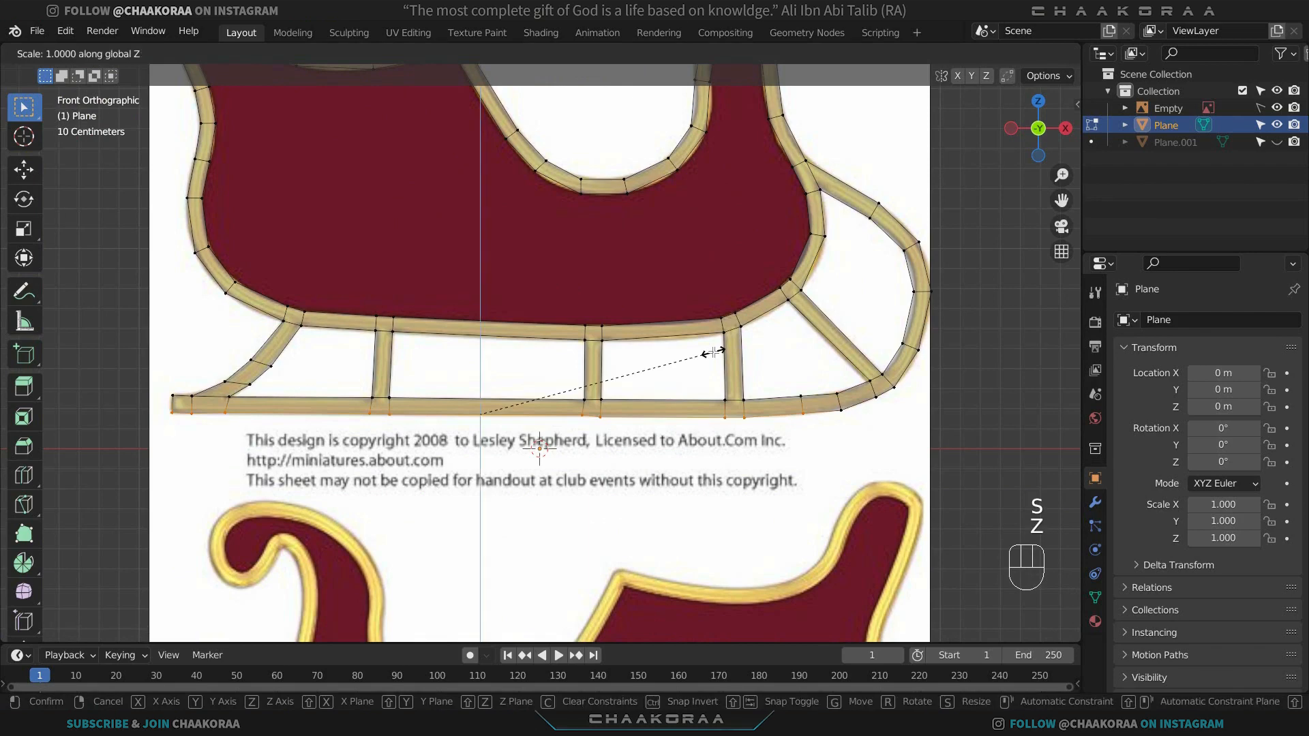
key(KP_0)
key(KP_Enter)
scroll(842, 426, up, 3)
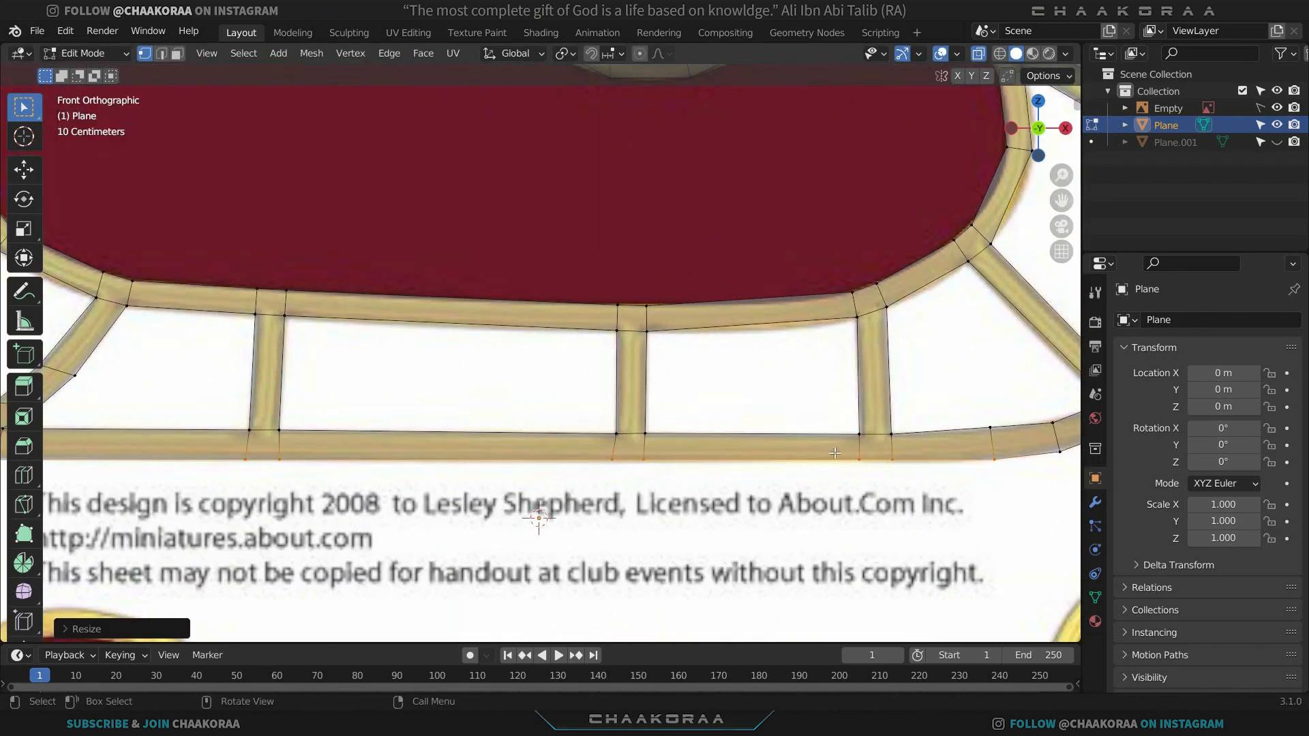
Move the flattened bottom vertices of the runner down about 0.01 m along Z onto the reference's lower edge.
key(g)
key(z)
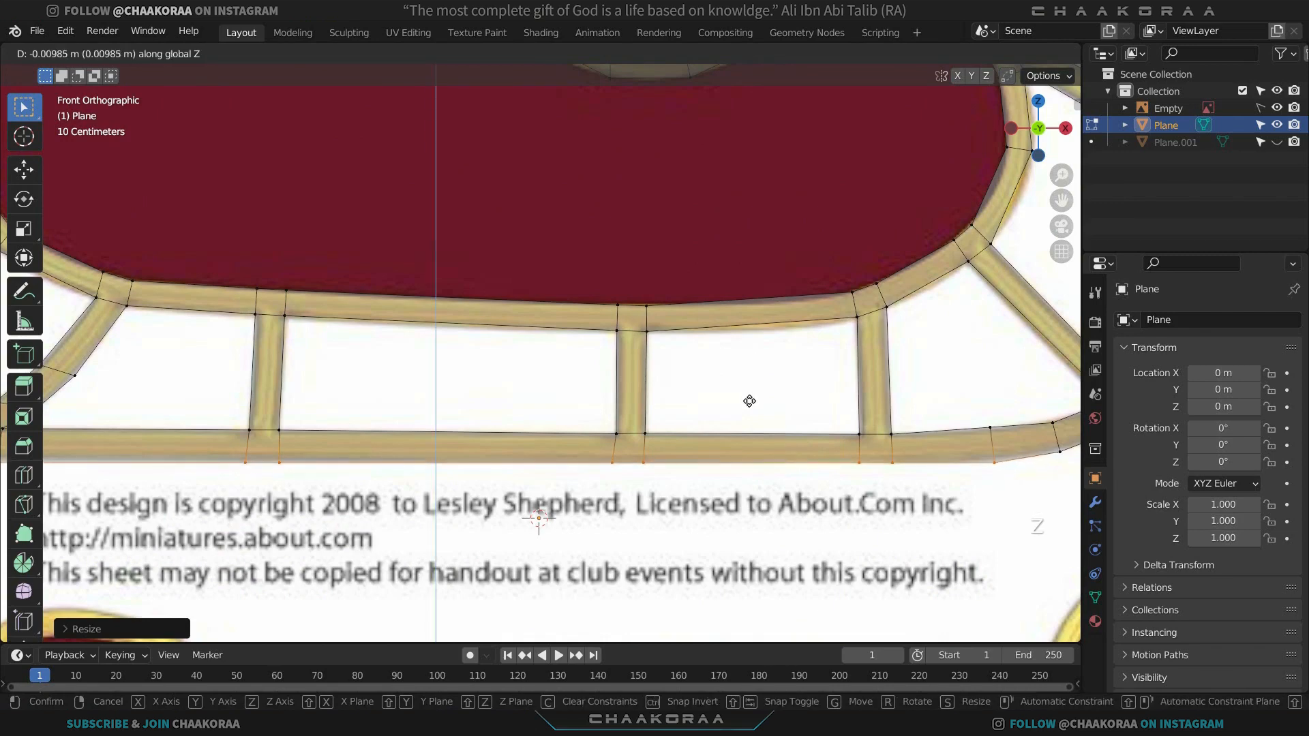
click(749, 401)
scroll(765, 394, down, 3)
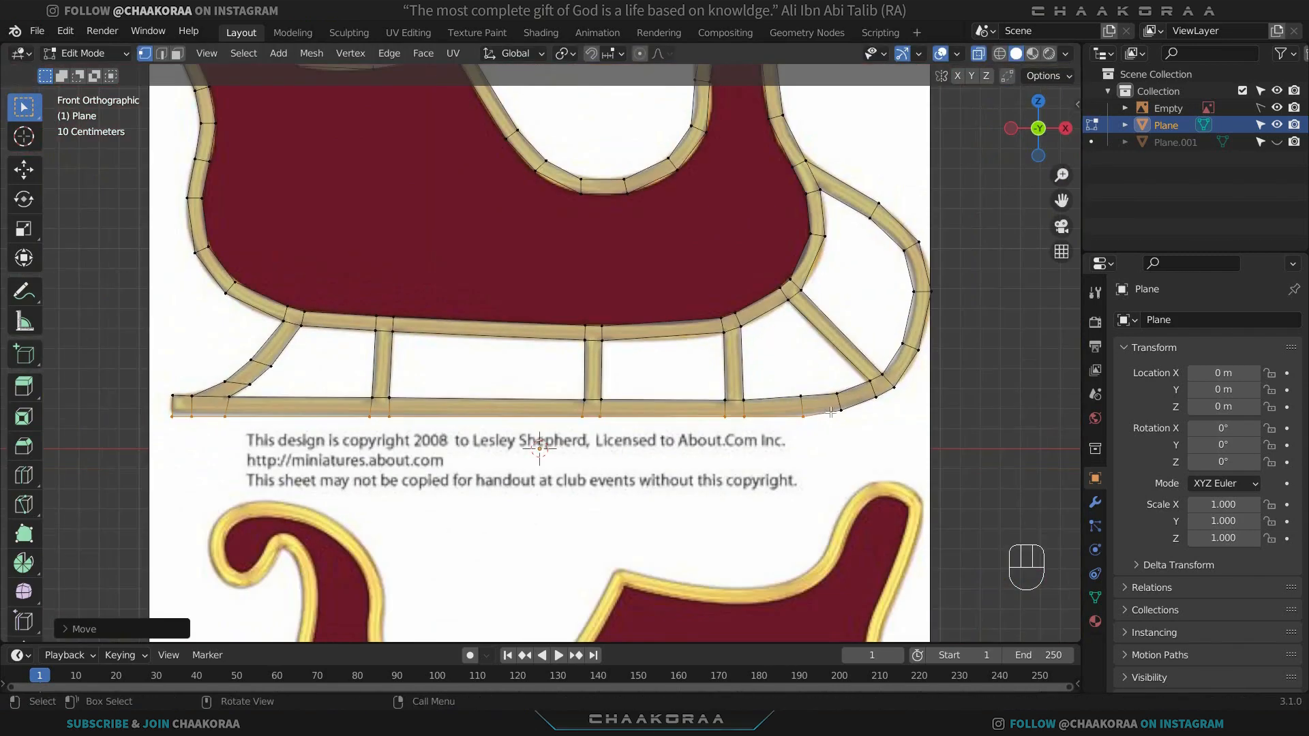
Move the lower and upper vertices of the runner loop where the straight part starts curving up at the front to fit the reference.
scroll(829, 414, up, 3)
shift+middle_drag(816, 427, 562, 422)
click(738, 455)
scroll(730, 464, down, 2)
shift+middle_drag(743, 469, 678, 461)
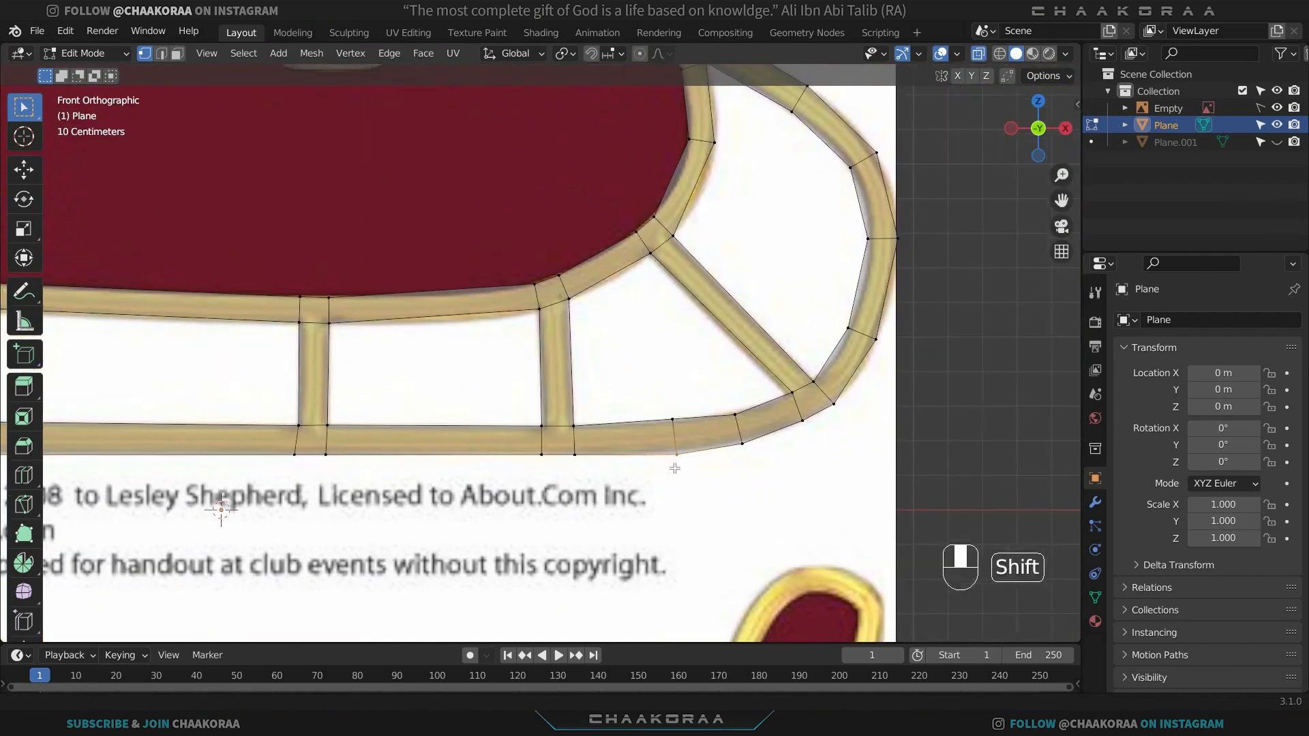
scroll(724, 470, up, 4)
key(g)
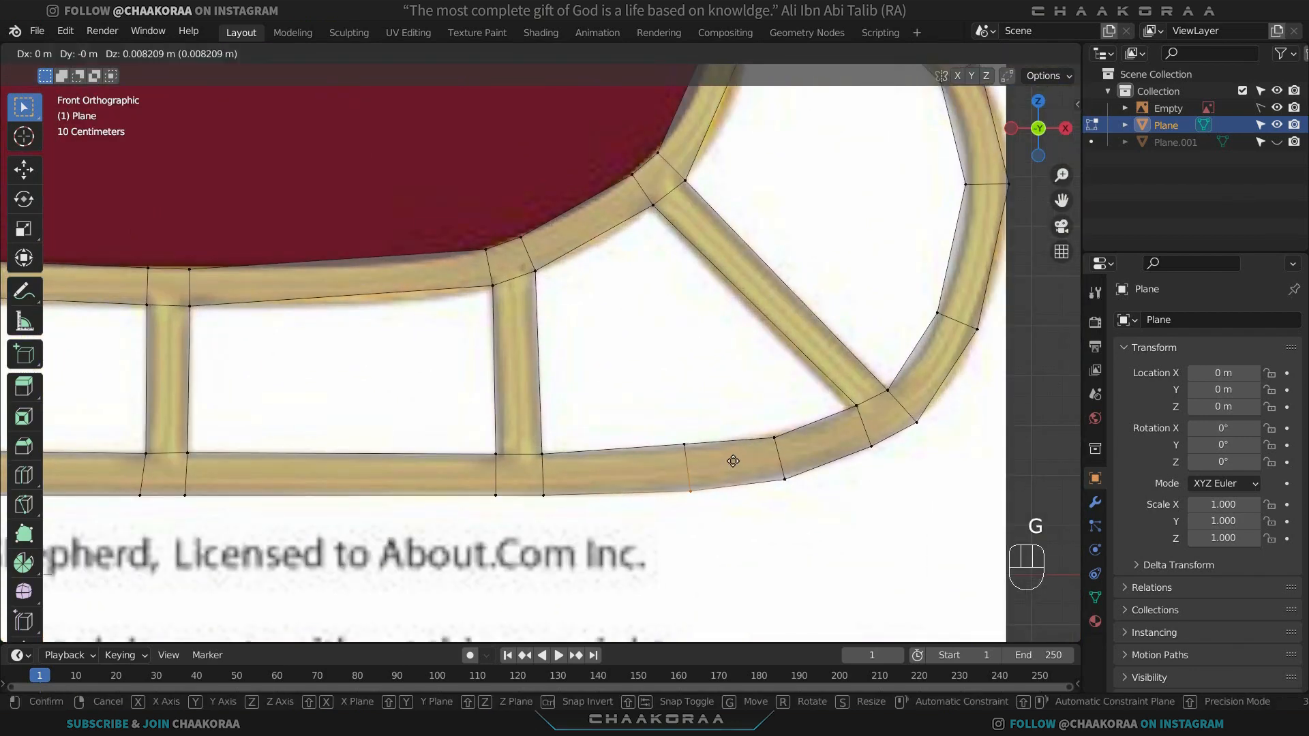
click(733, 462)
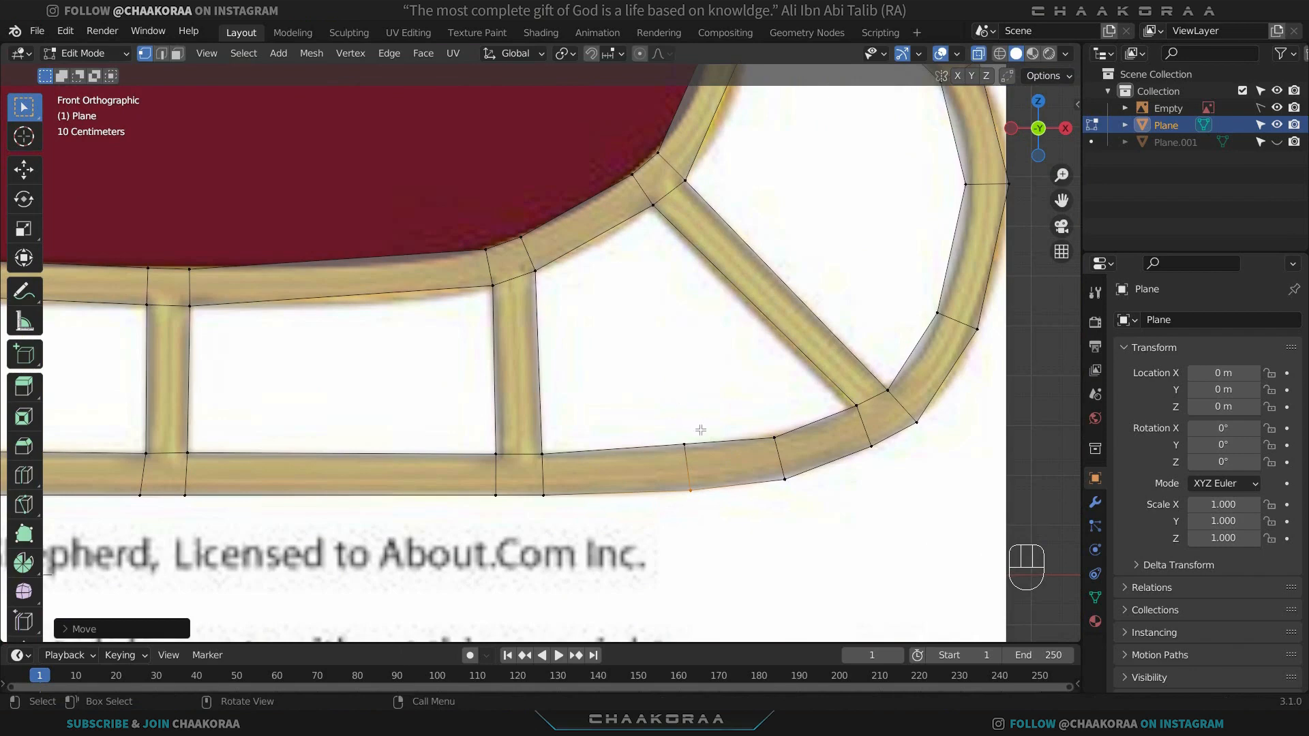
click(701, 437)
key(g)
click(701, 444)
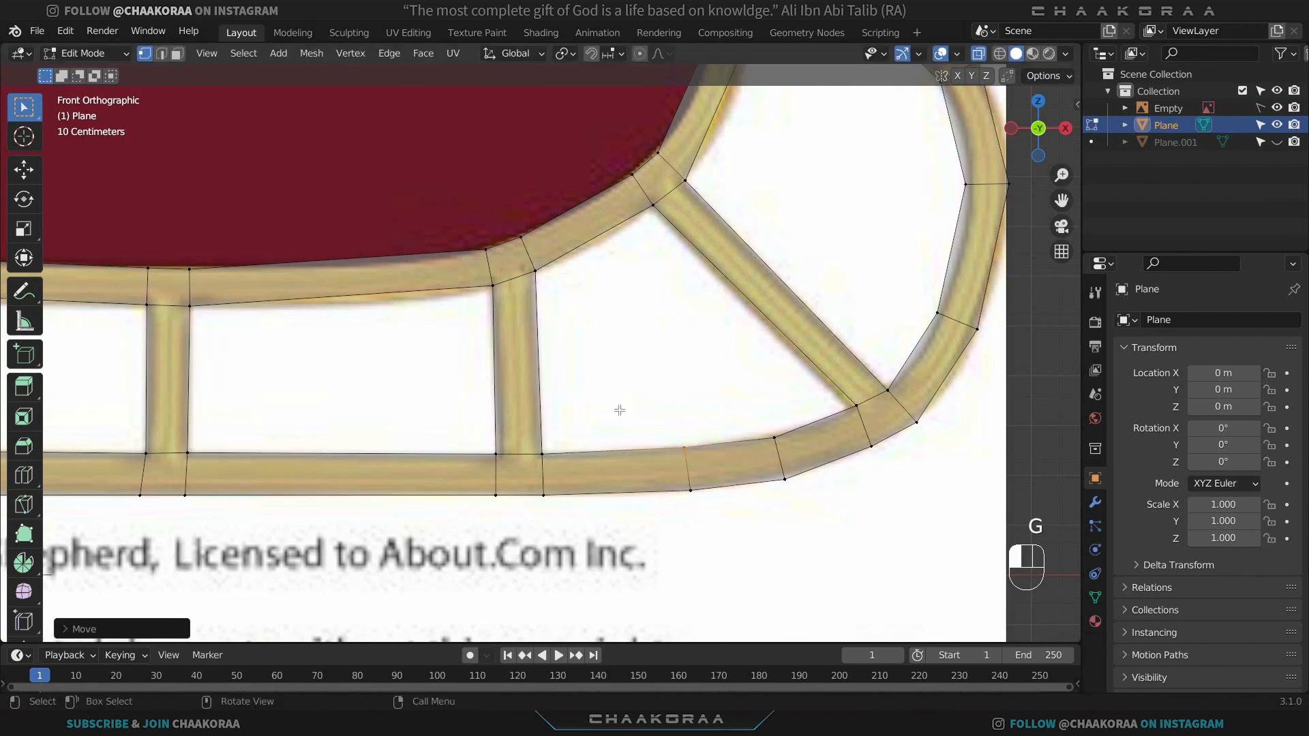
Select the top vertices along the straight part of the runner and flatten them by scaling to 0 along Z.
scroll(617, 409, down, 2)
mouse_move(616, 409)
shift+middle_down()
mouse_move(459, 389)
mouse_move(602, 421)
shift+middle_up()
scroll(416, 422, up, 2)
scroll(416, 421, down, 1)
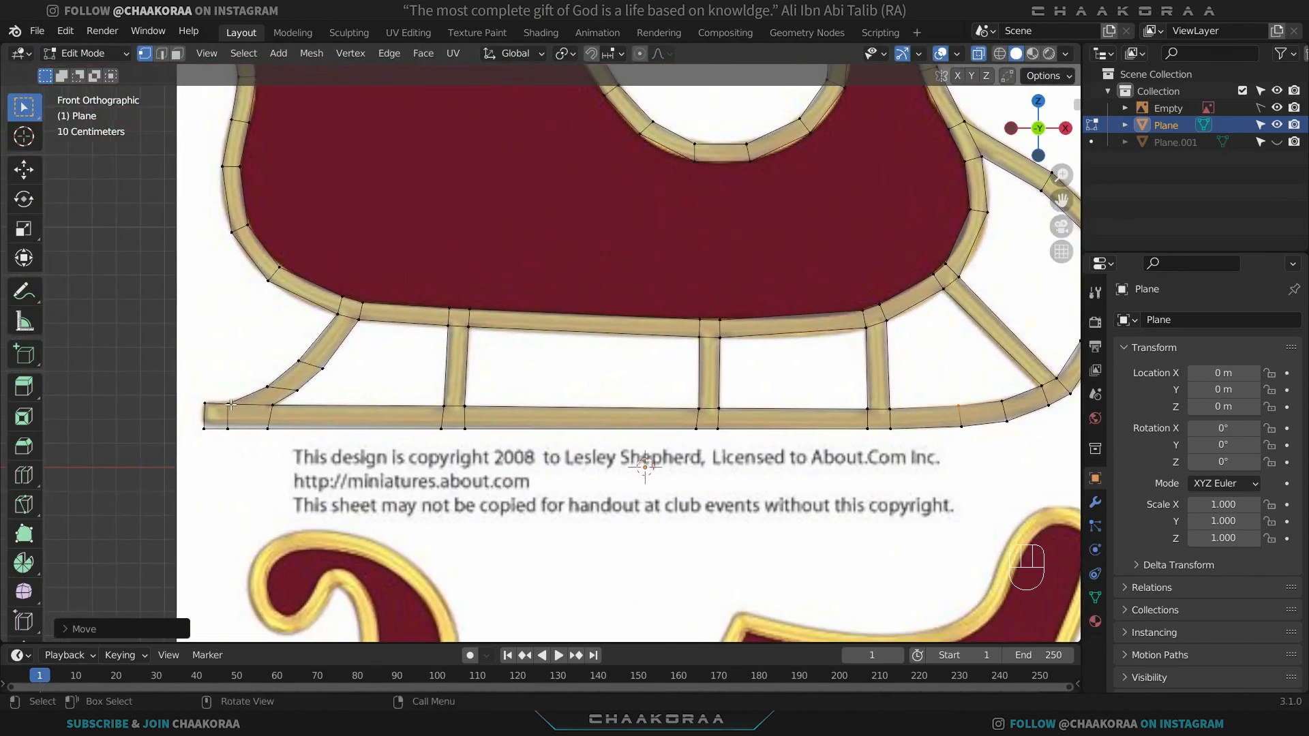
drag(199, 399, 900, 413)
key(s)
key(z)
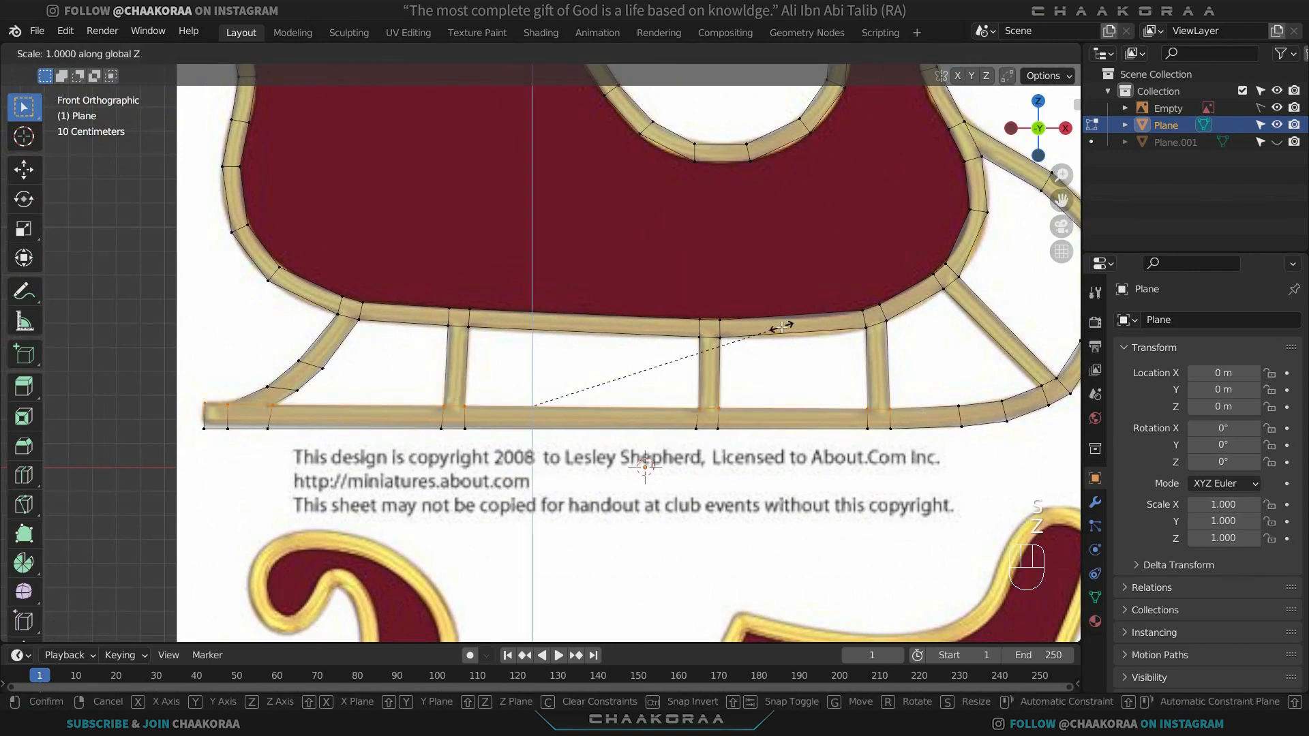
key(KP_0)
key(KP_Enter)
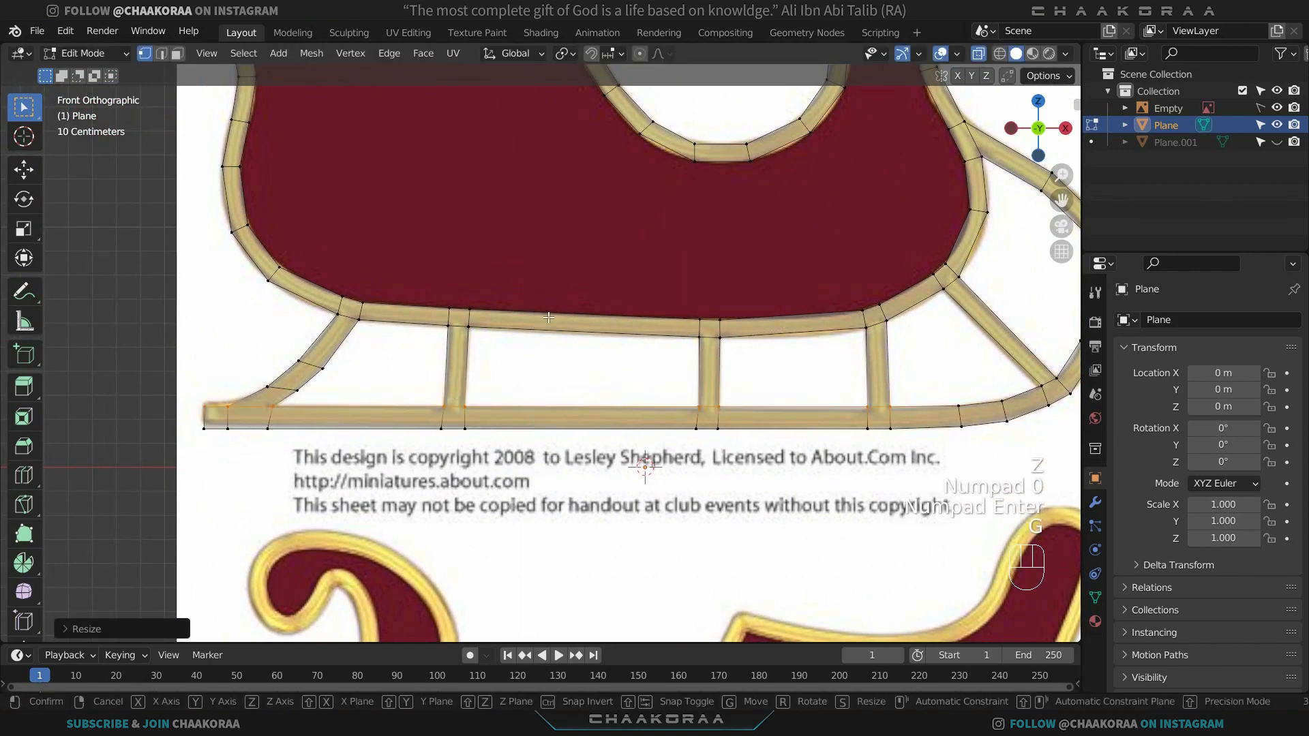
key(g)
key(z)
right_click(552, 314)
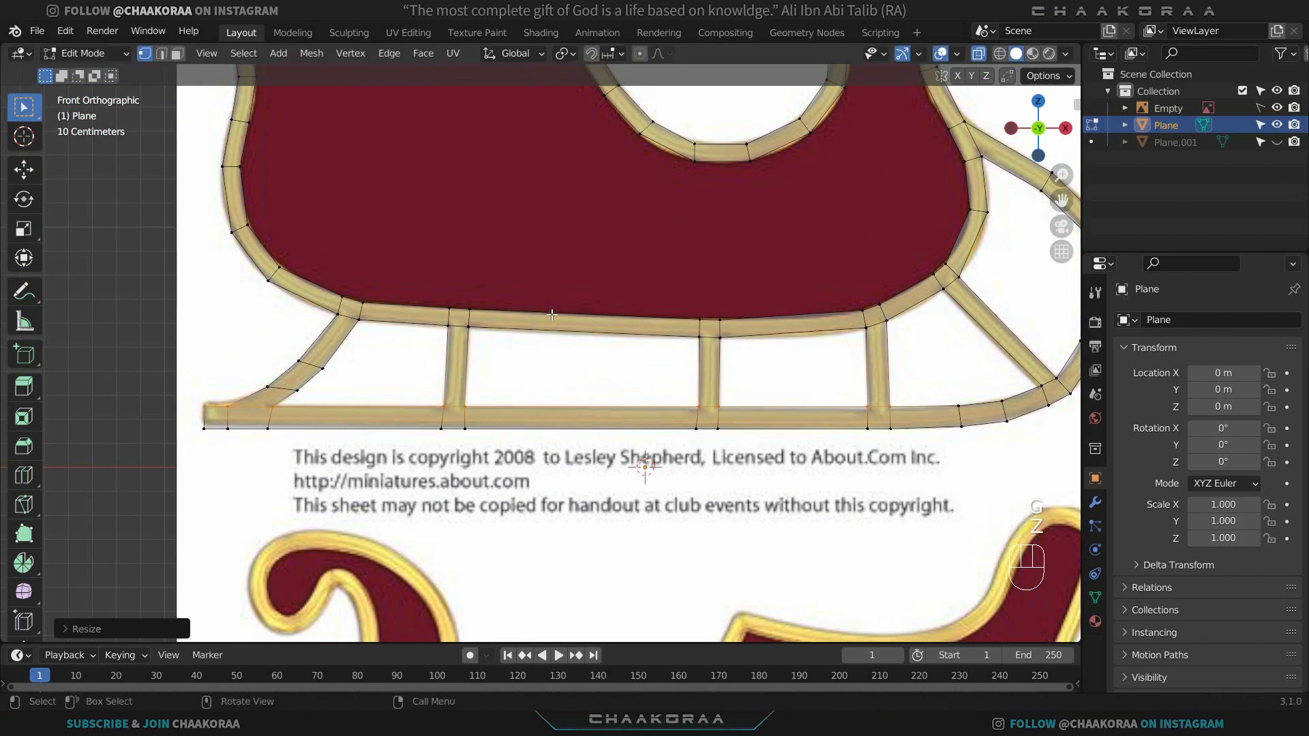
Move the flattened top vertices of the runner down about 0.006 m along Z to match the reference.
key(g)
key(z)
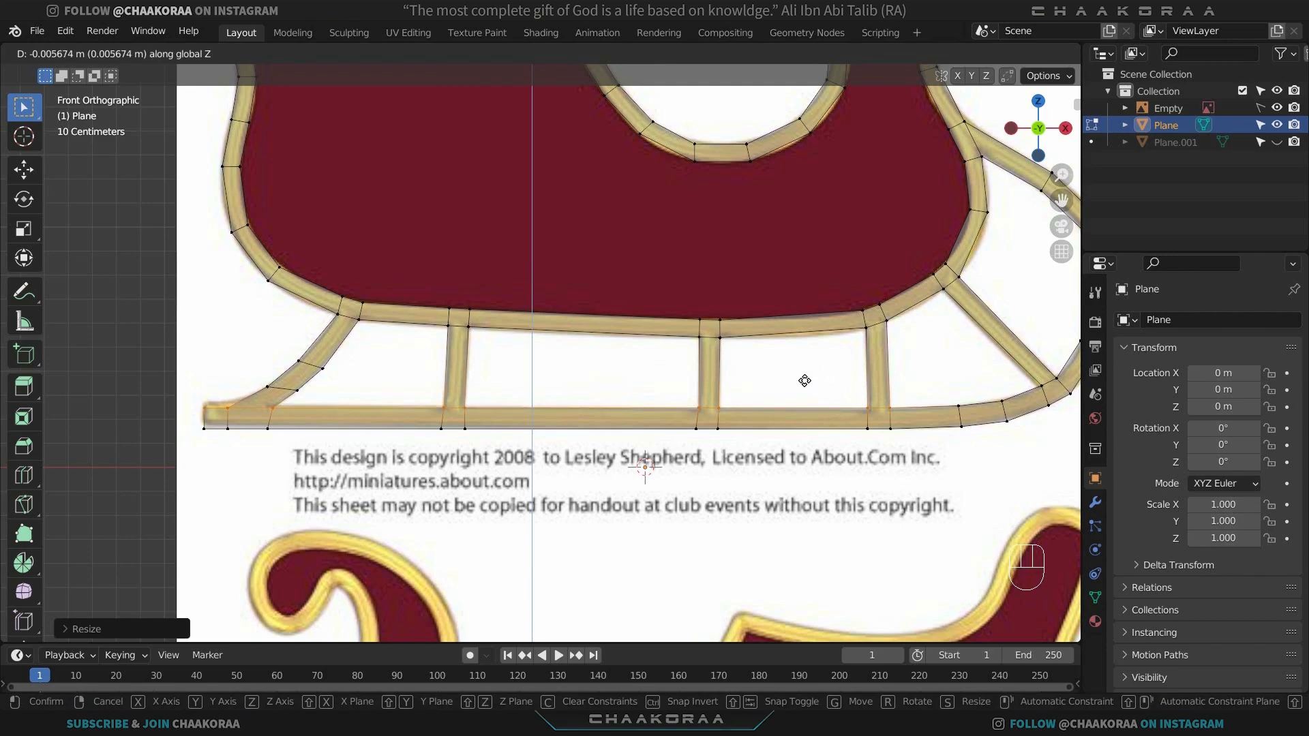
click(804, 380)
scroll(513, 316, down, 2)
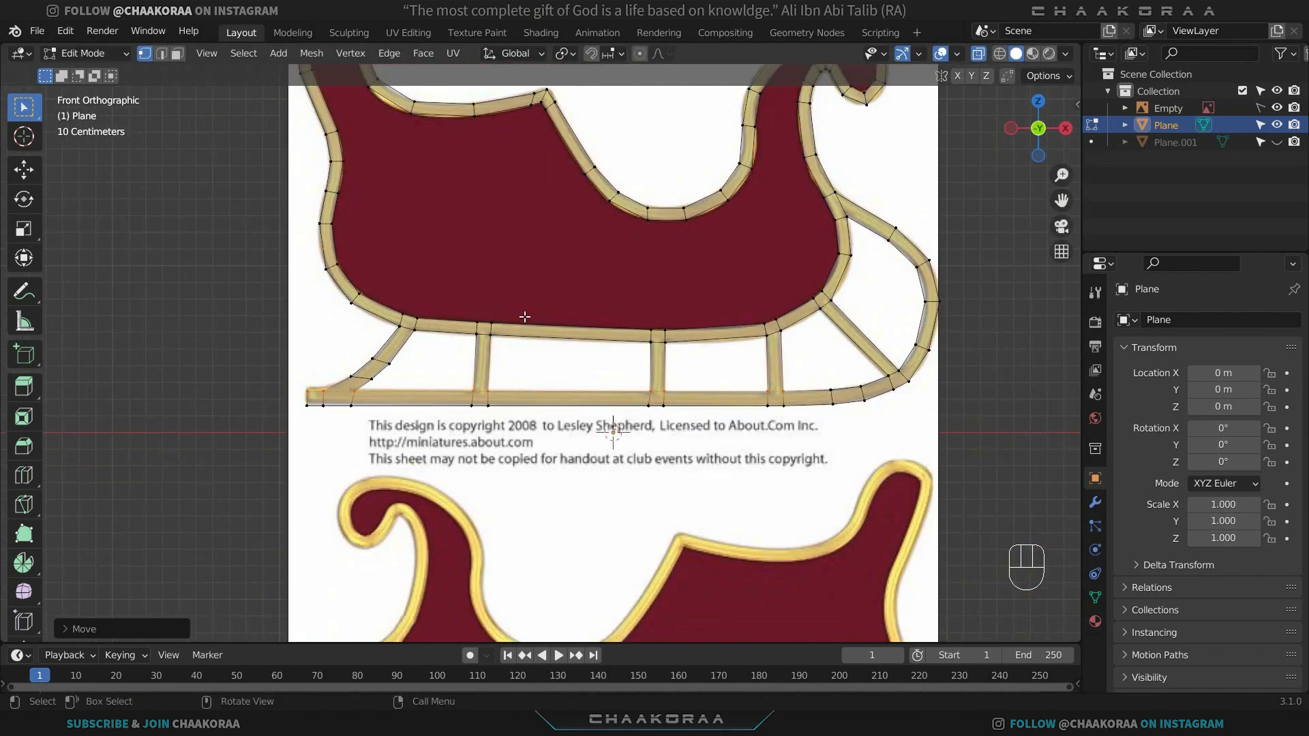
Return to Object Mode, turn off X-ray, and add a level 2 Subdivision modifier to the sleigh frame, showing its settings.
key(Tab)
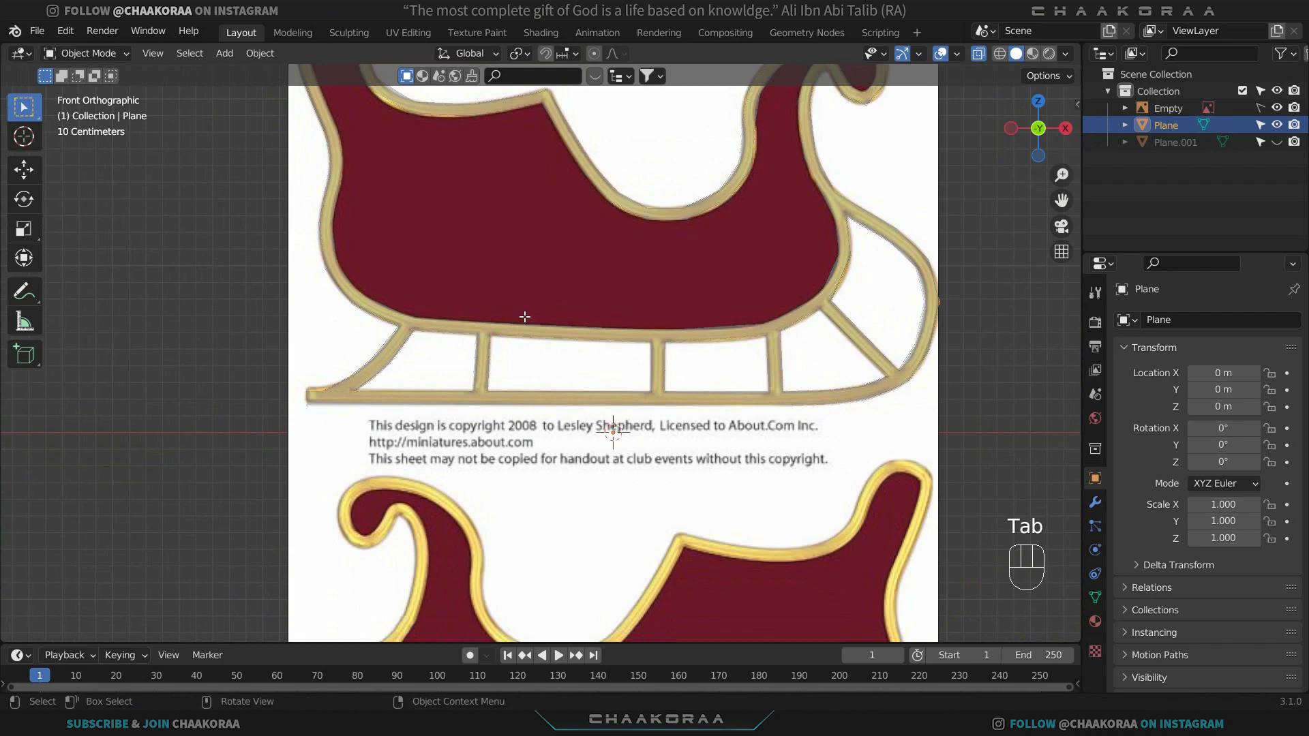
key(alt+z)
middle_drag(710, 305, 613, 349)
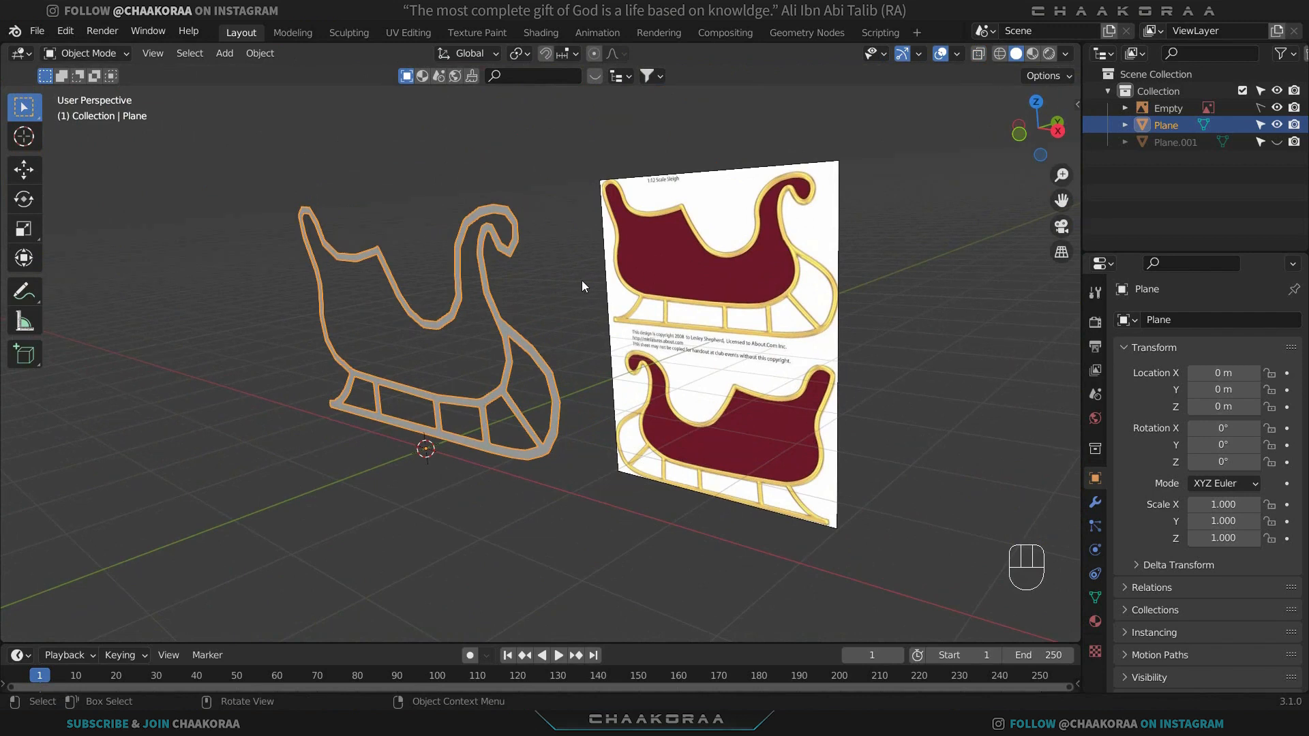
key(ctrl+2)
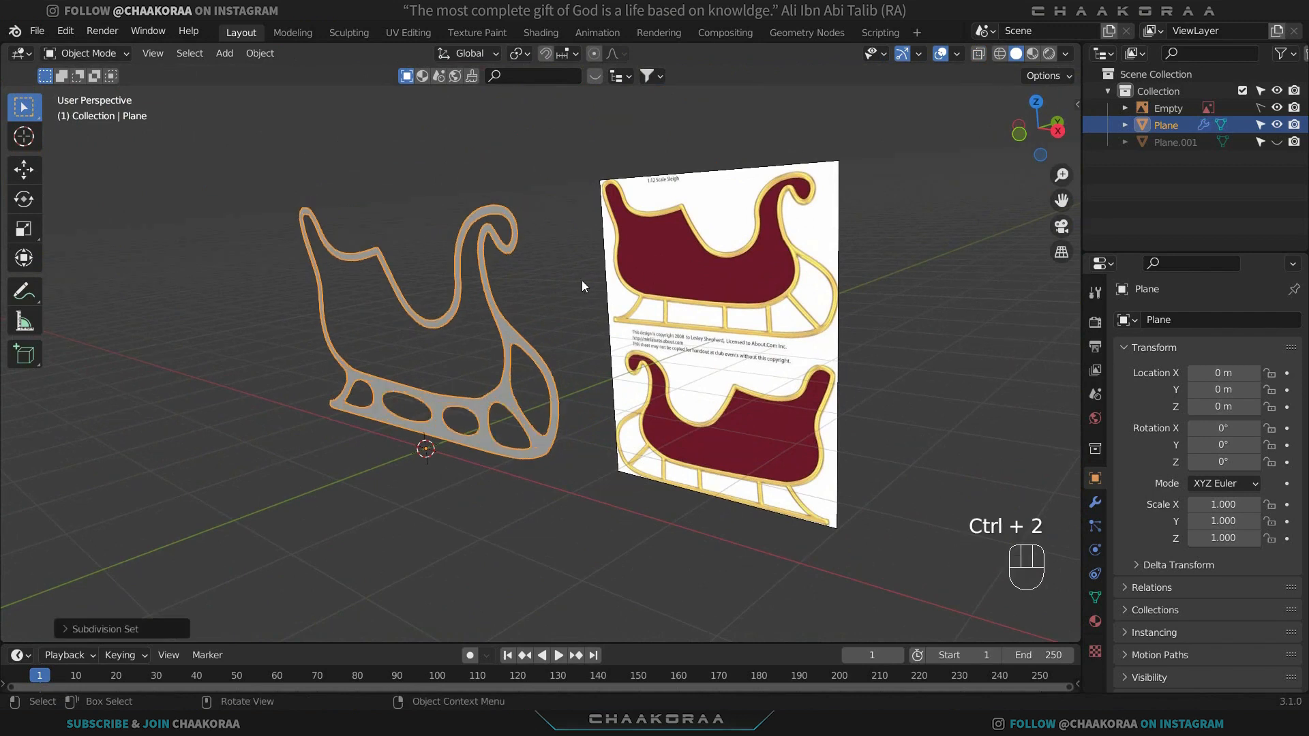
click(1095, 502)
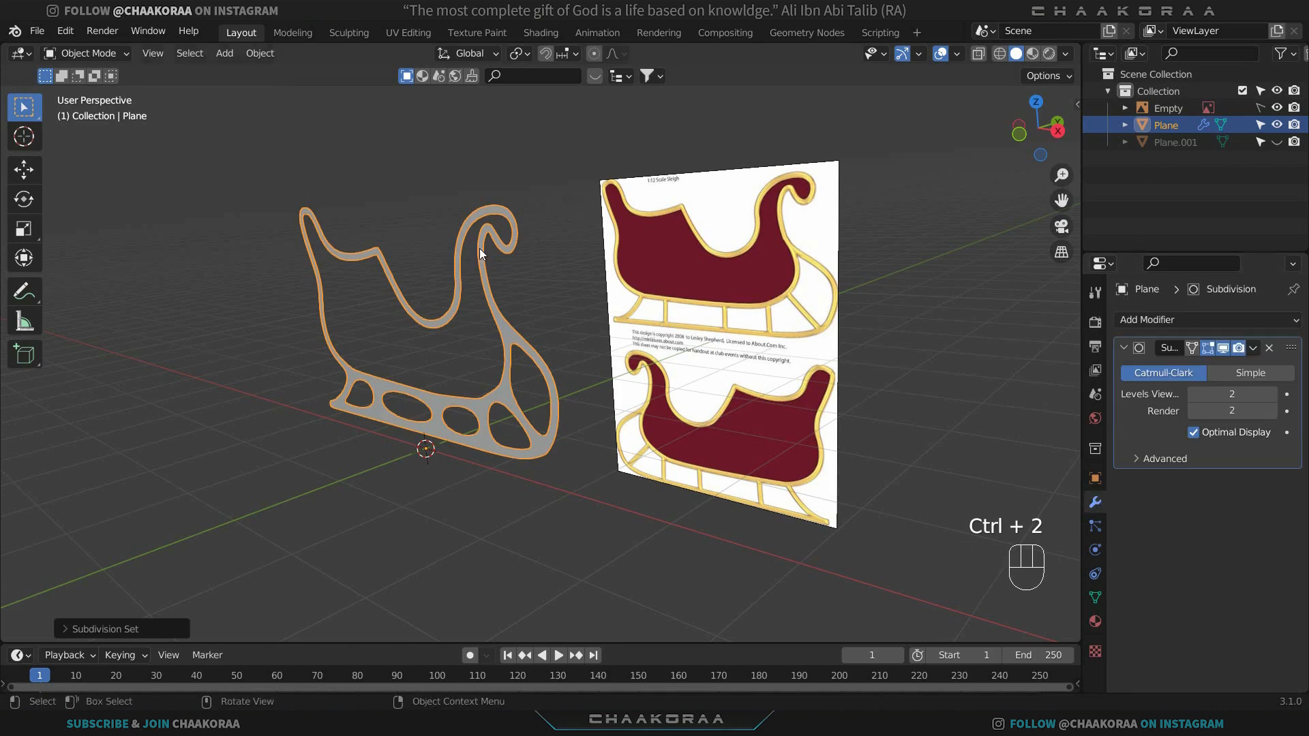
Try viewport subdivision level 1 to compare the smoothness of the trim's curves, and restore level 2.
scroll(480, 249, up, 3)
shift+middle_drag(448, 235, 608, 300)
scroll(559, 362, up, 1)
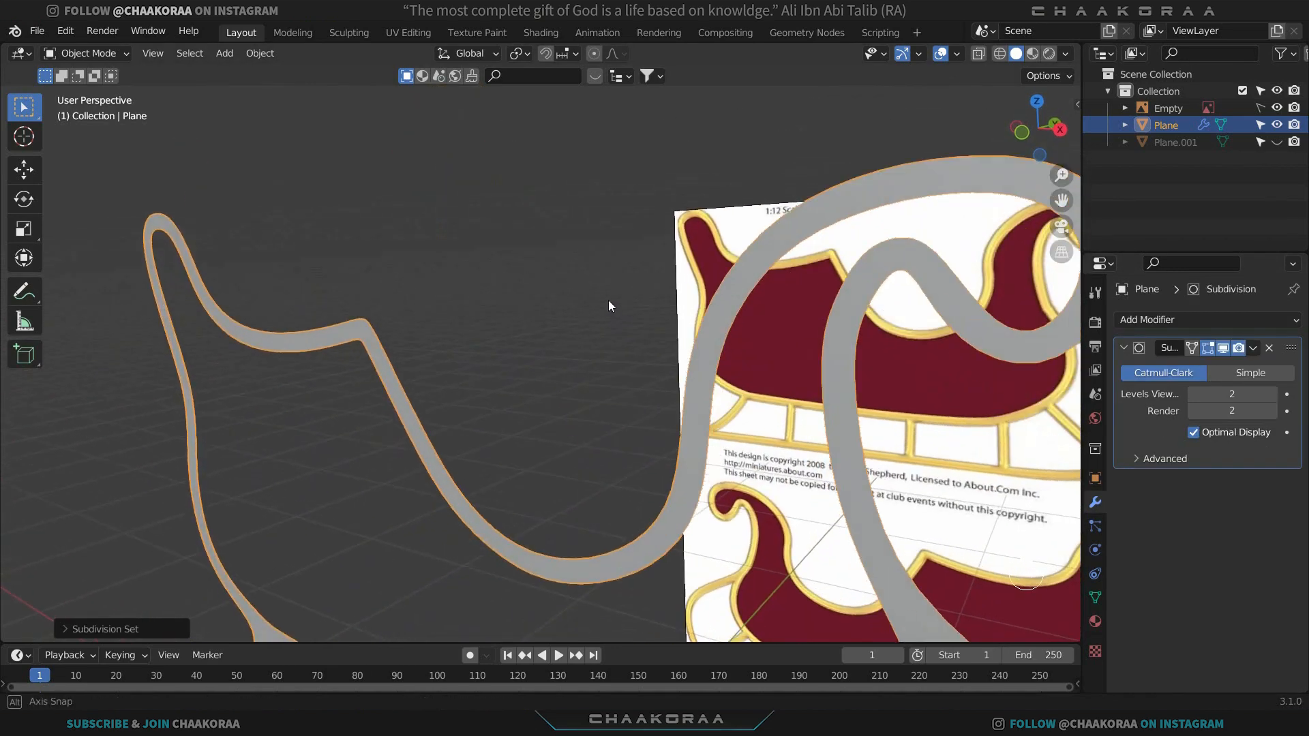
scroll(419, 406, down, 3)
key(ctrl+1)
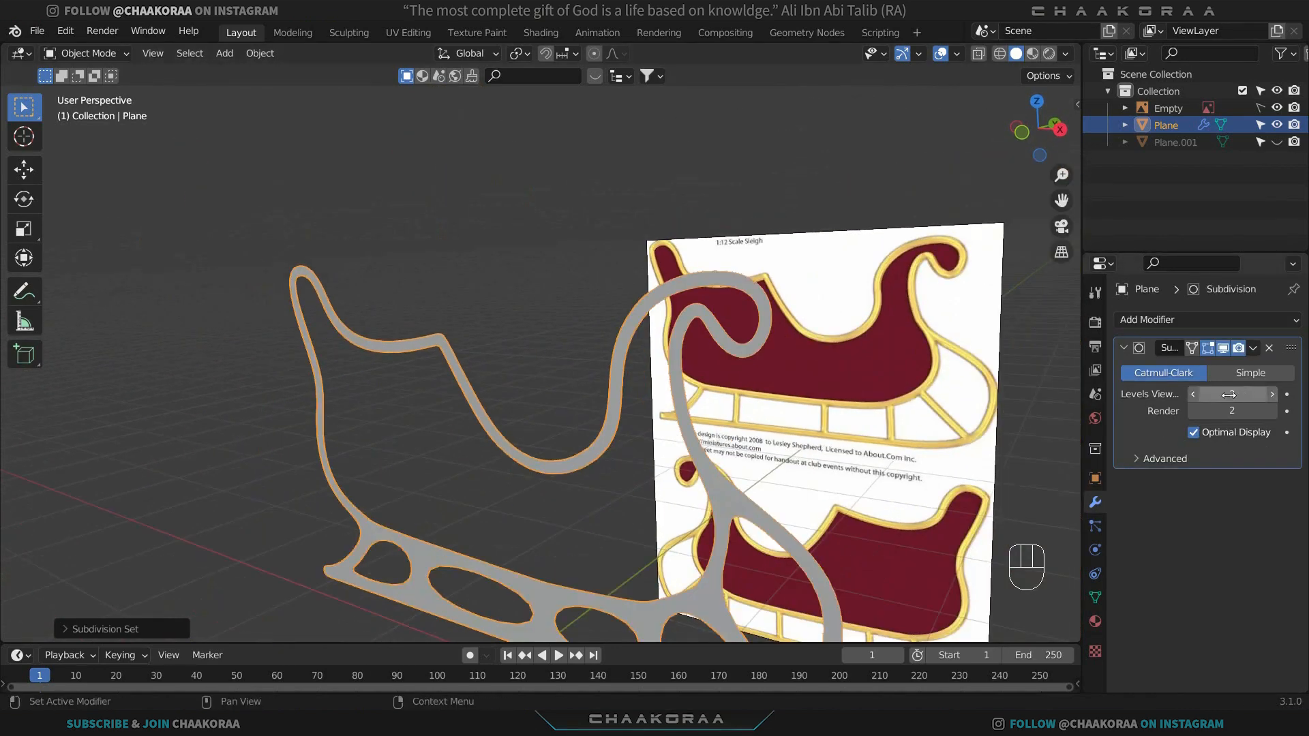
scroll(582, 326, up, 4)
shift+middle_drag(662, 401, 575, 342)
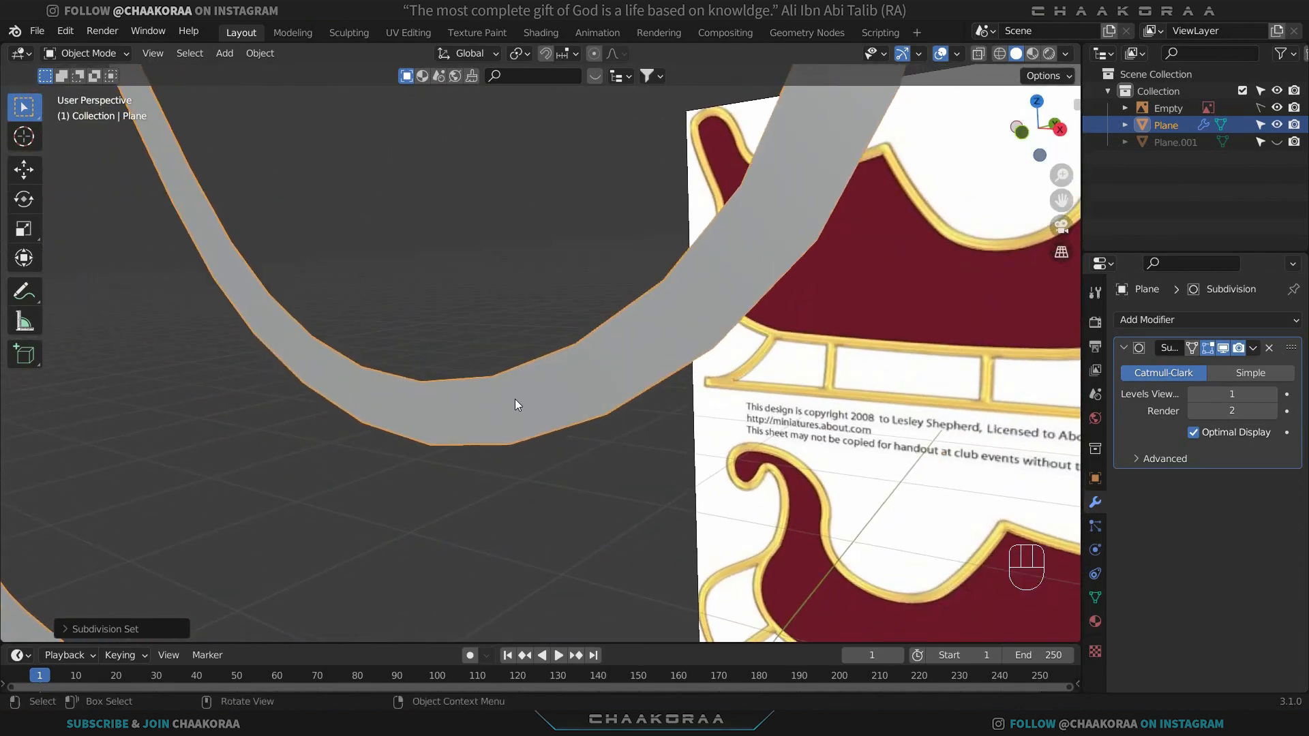
click(1271, 396)
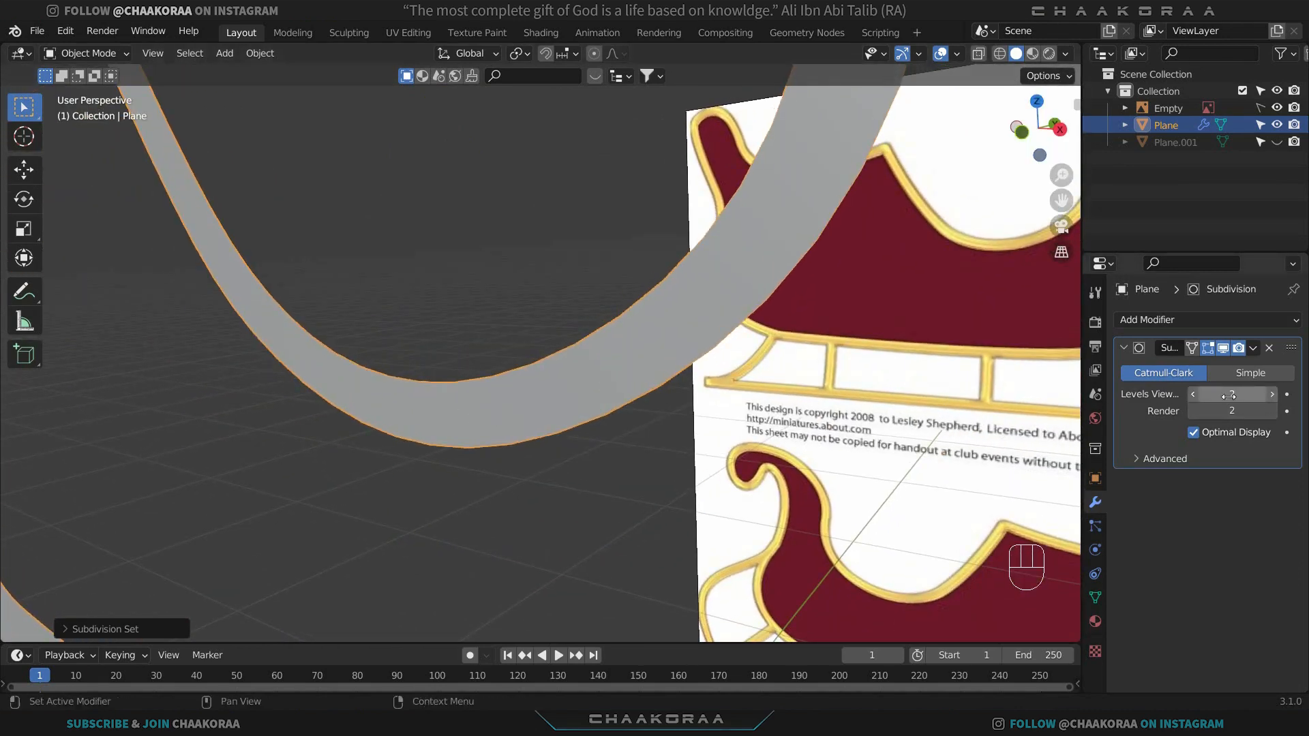
In Edit Mode, add a loop cut to the body trim just behind the rear vertical strut to sharpen that corner.
scroll(616, 403, down, 3)
scroll(615, 403, down, 5)
middle_drag(705, 410, 841, 390)
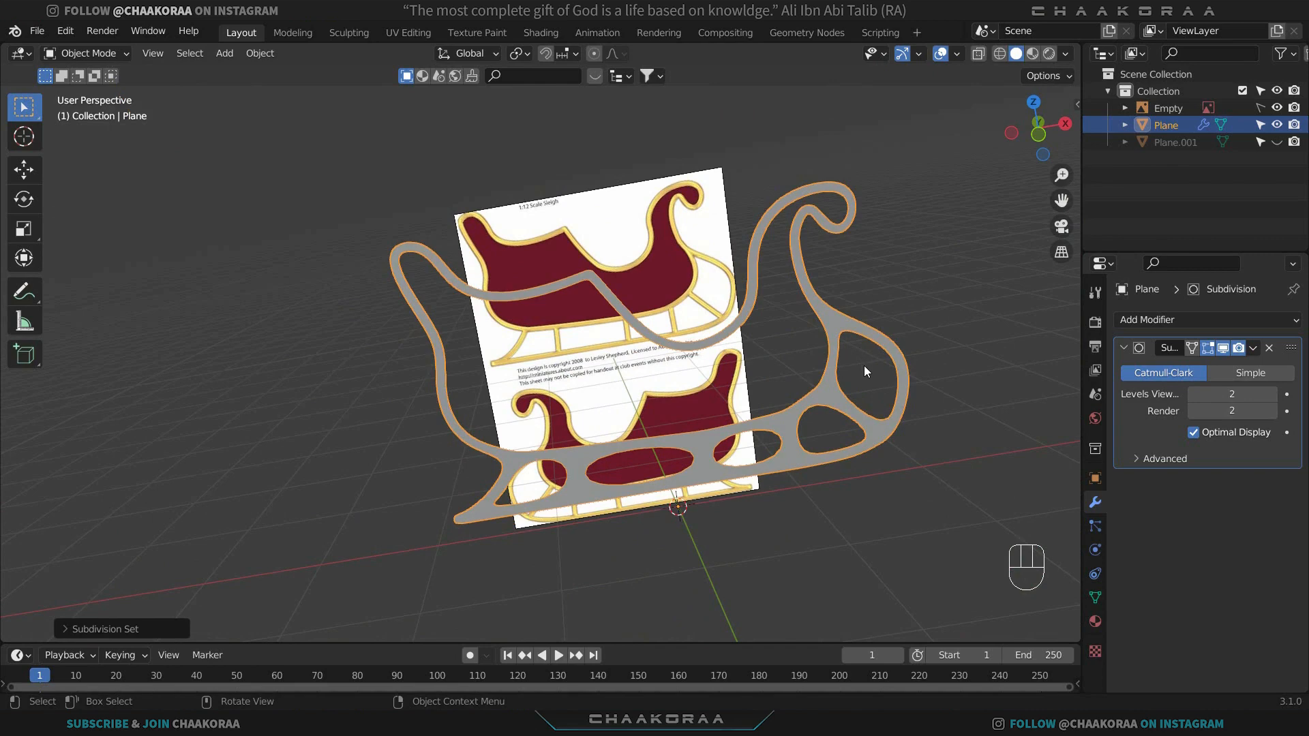
key(Tab)
scroll(617, 448, up, 5)
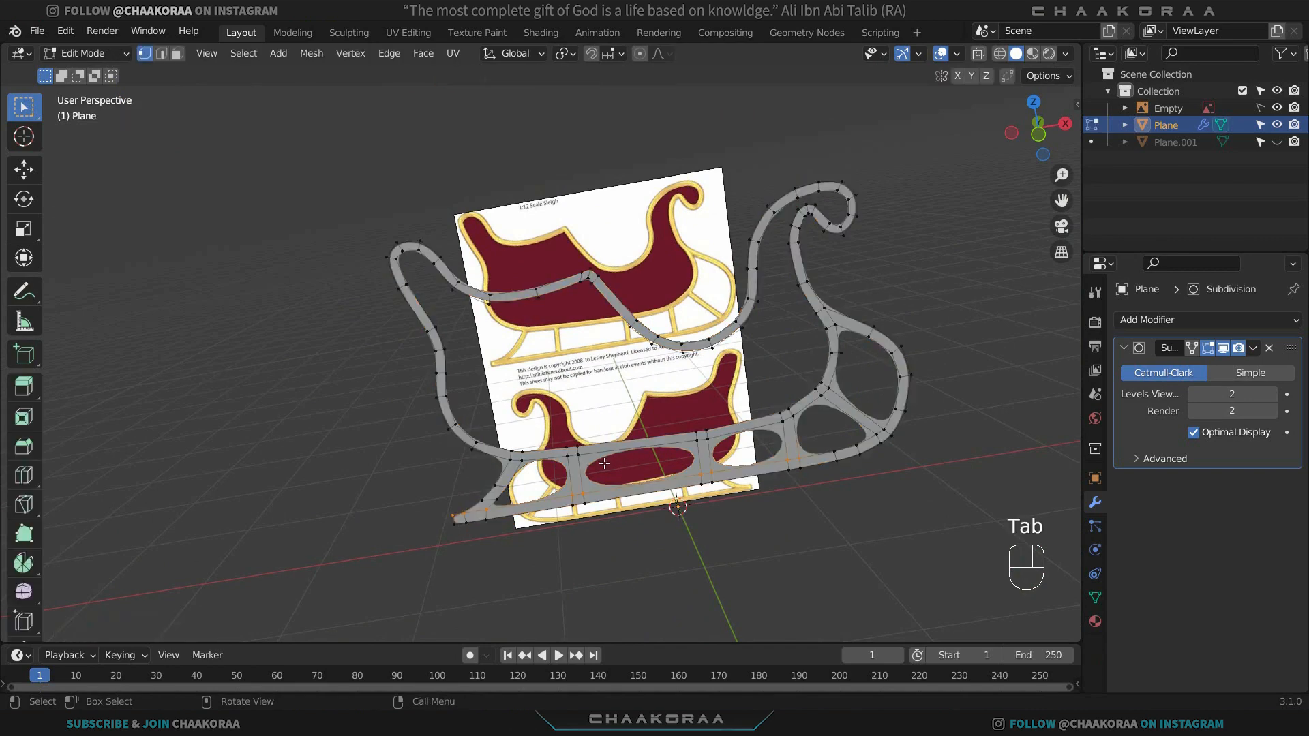
shift+middle_drag(522, 593, 484, 323)
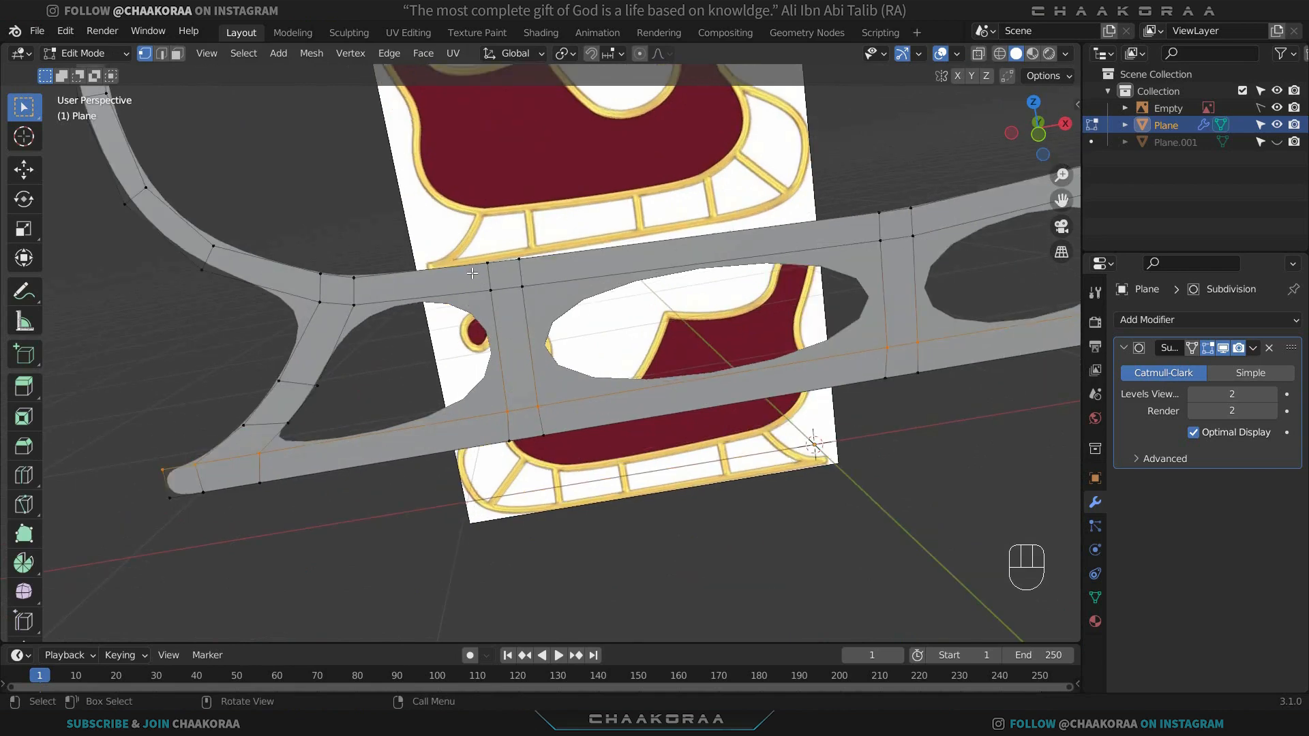
scroll(809, 296, down, 3)
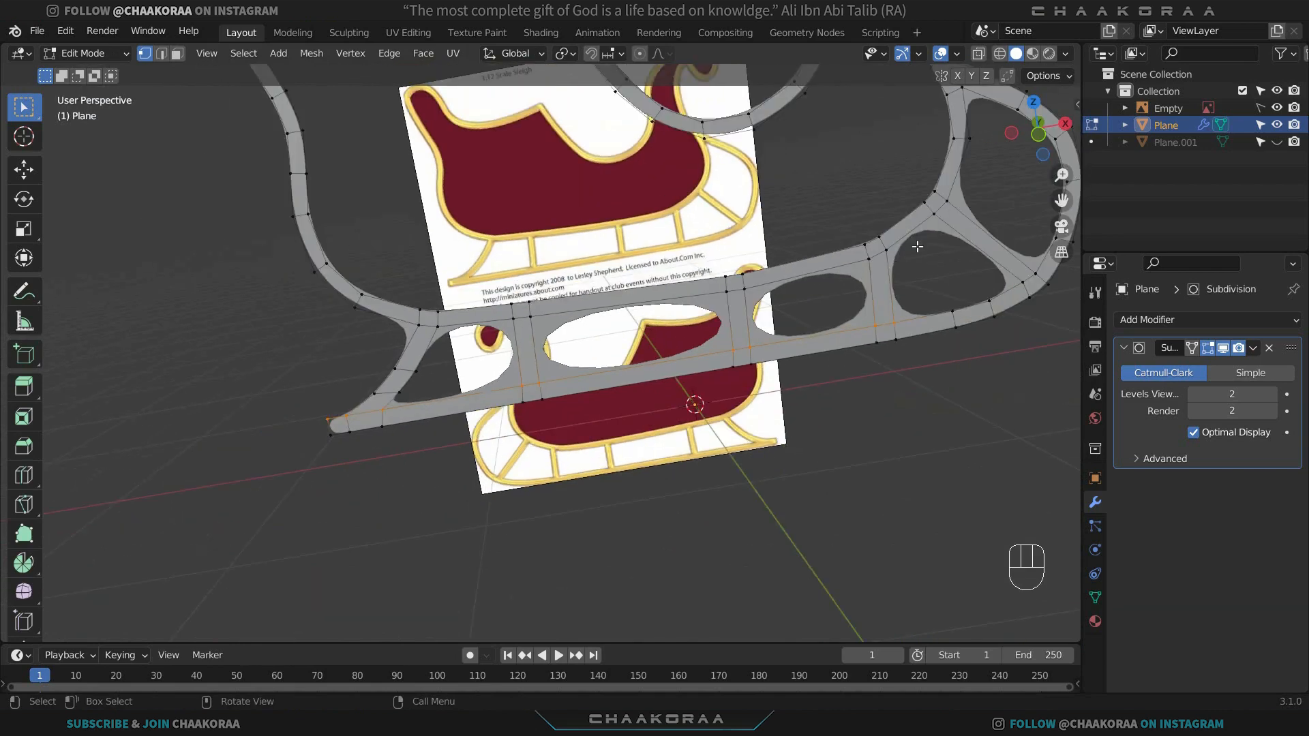
scroll(456, 359, up, 1)
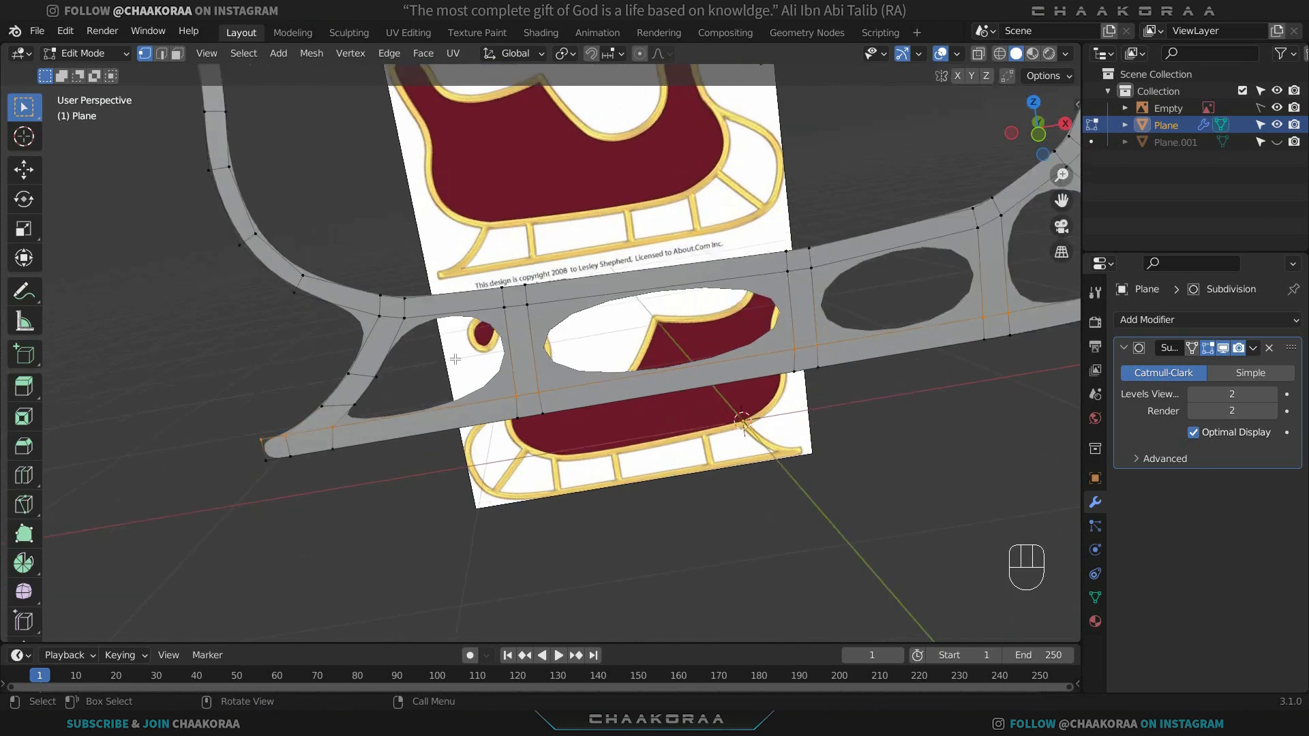
key(ctrl+r)
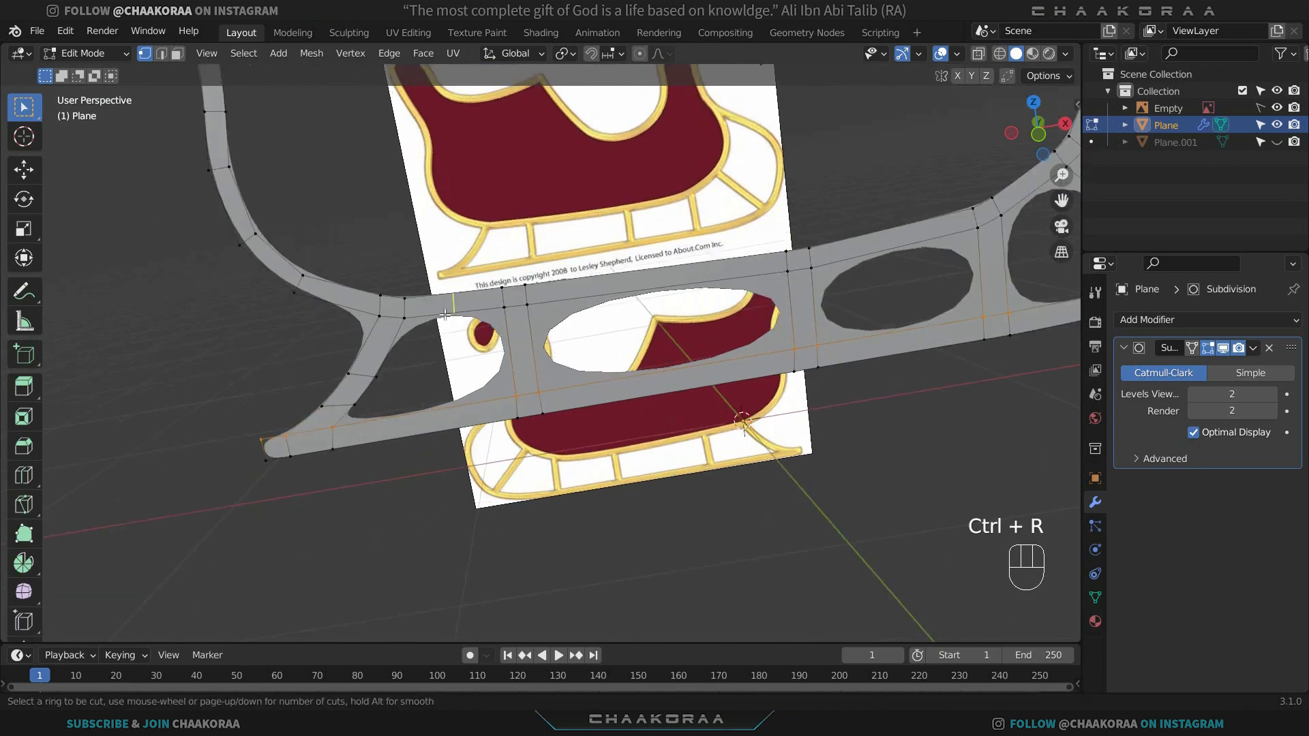
click(445, 317)
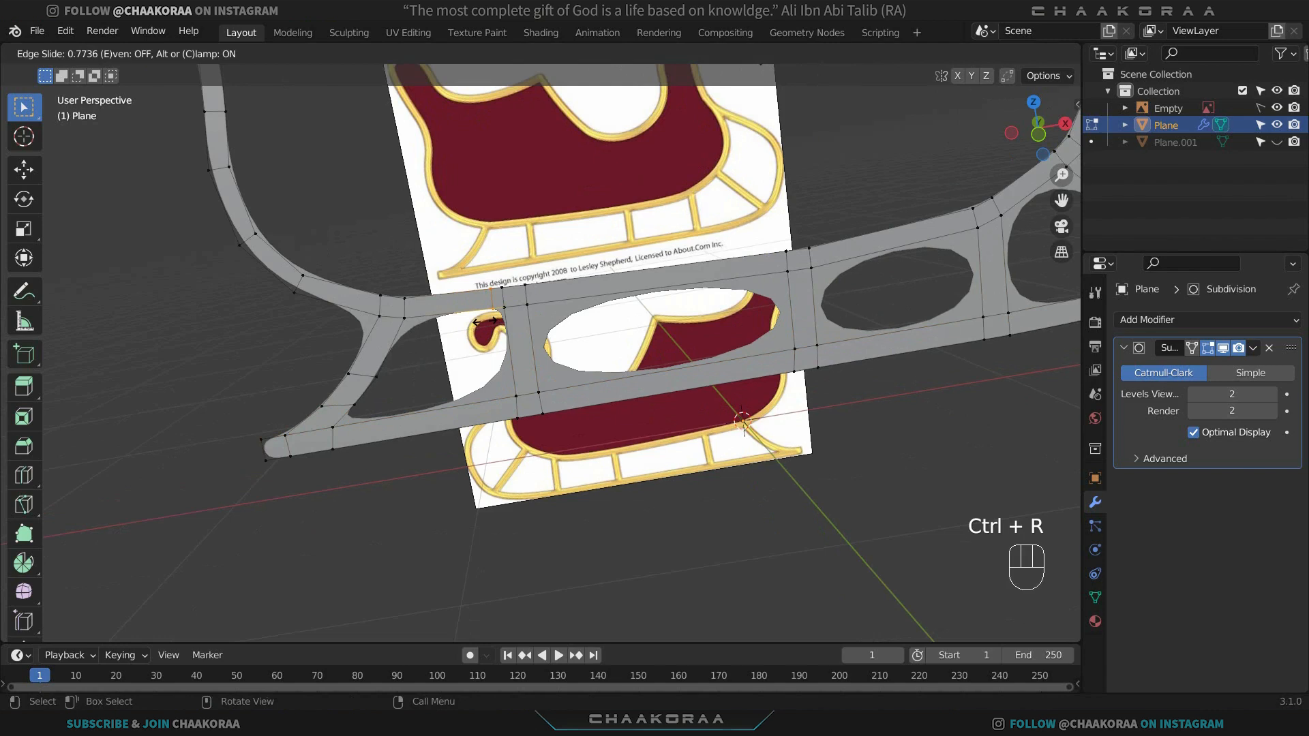
click(477, 323)
Add loop cuts around the junction of the curved rear strut and body trim: in front, across the strut's upper end, and behind.
scroll(454, 314, up, 1)
key(ctrl+r)
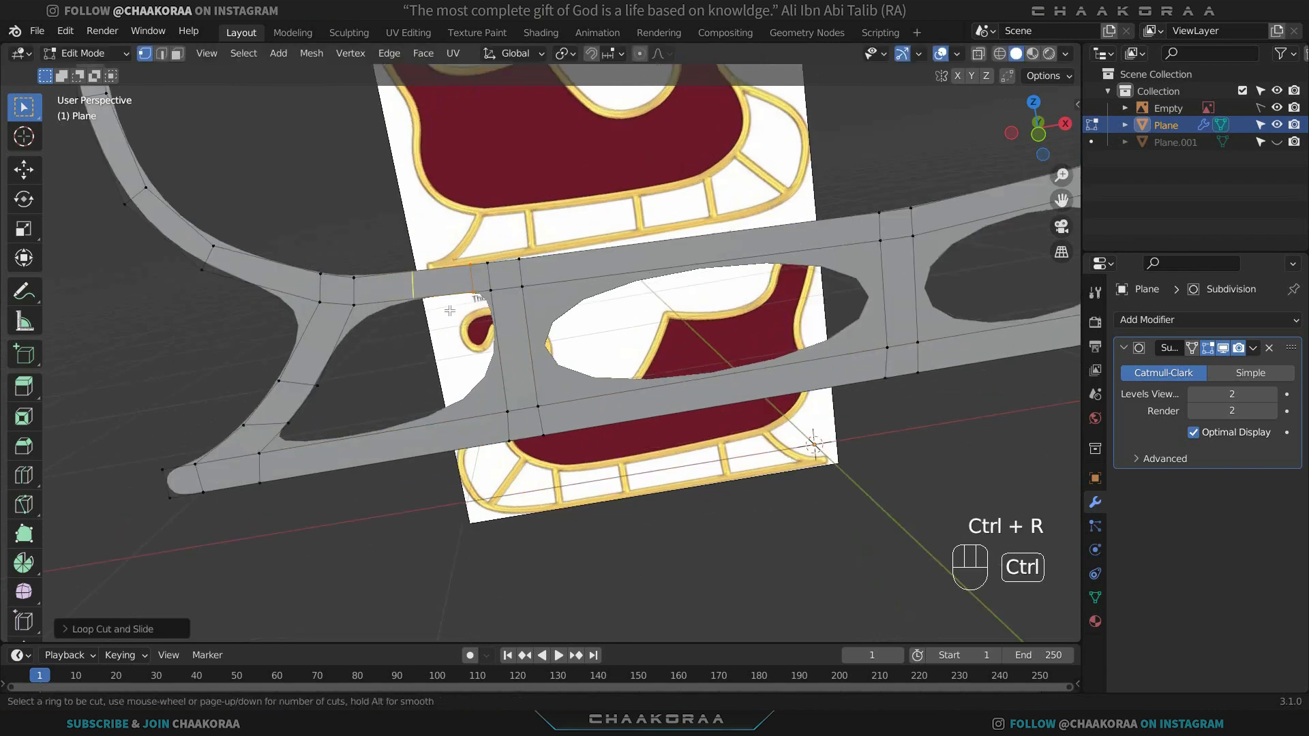
click(450, 311)
click(389, 322)
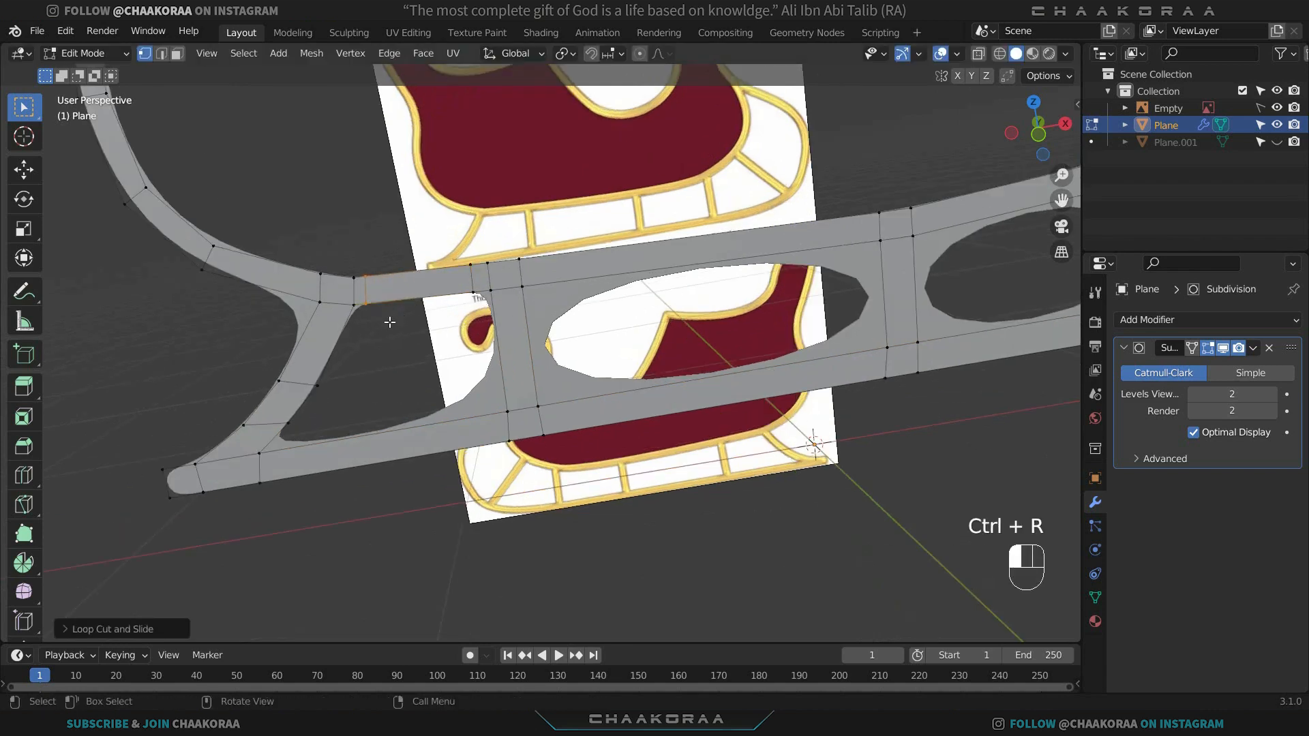
key(ctrl+r)
click(370, 300)
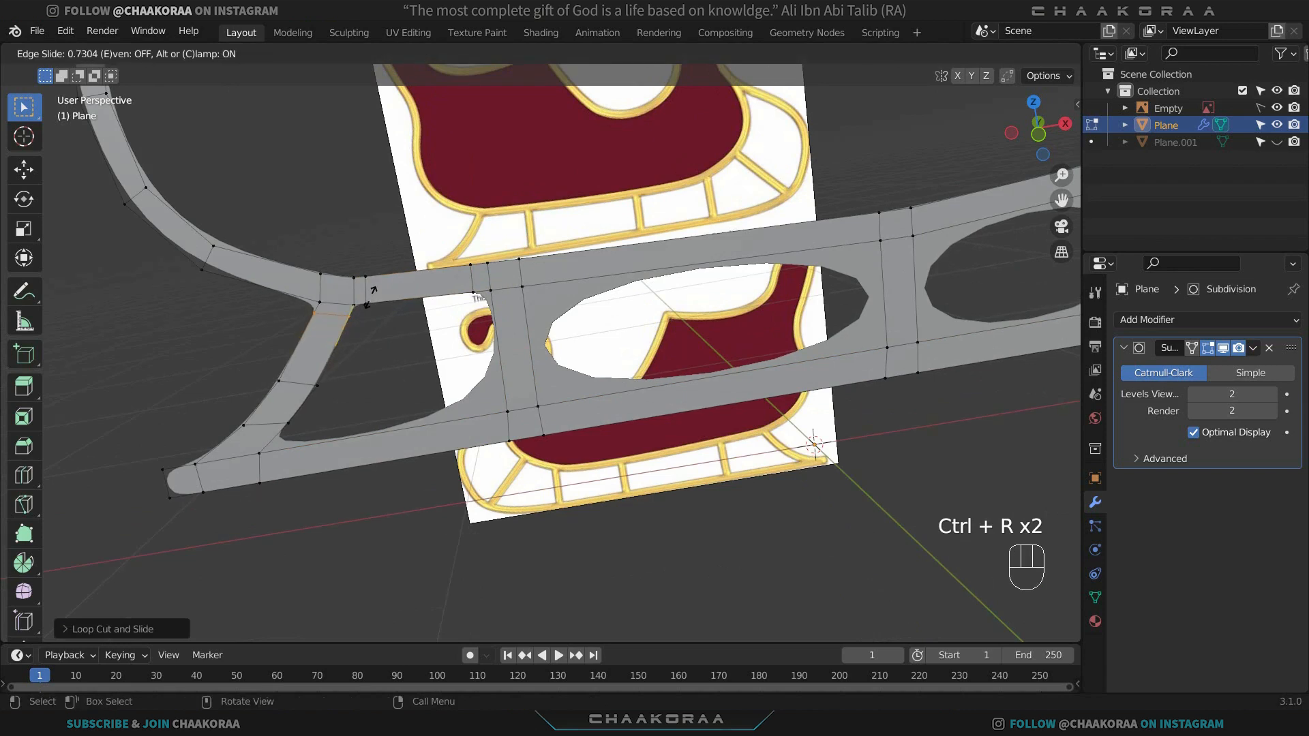
click(370, 298)
key(ctrl+r)
click(315, 293)
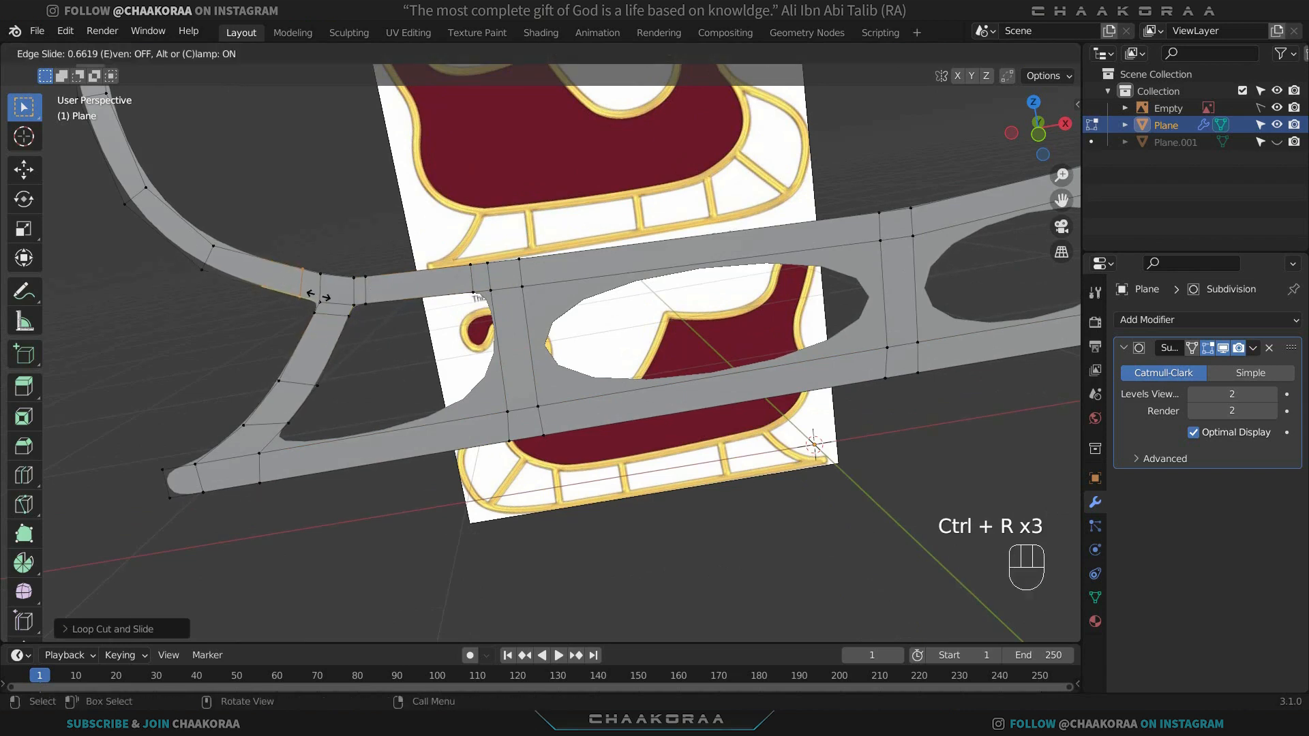
click(327, 296)
key(Tab)
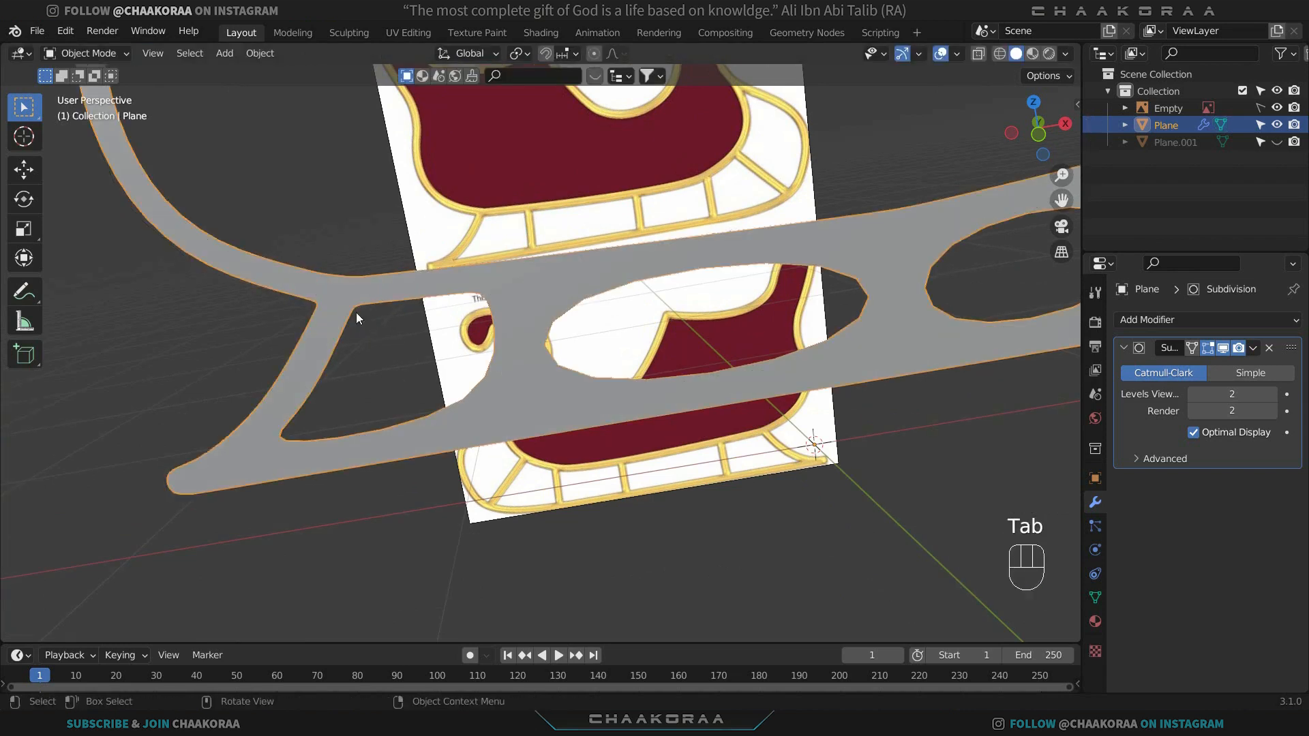
In Edit Mode, add loop cuts at the curved rear strut's lower end and in the runner just in front of that junction.
key(Tab)
key(ctrl+r)
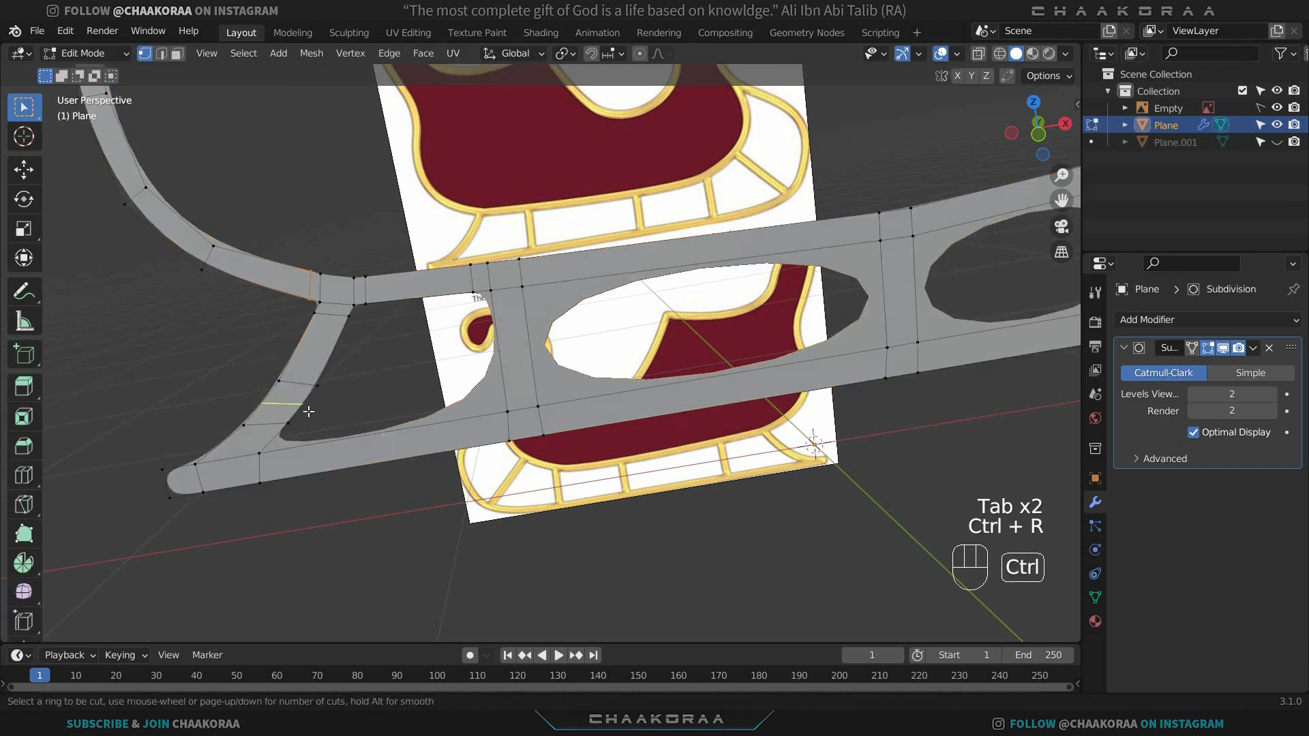
click(281, 436)
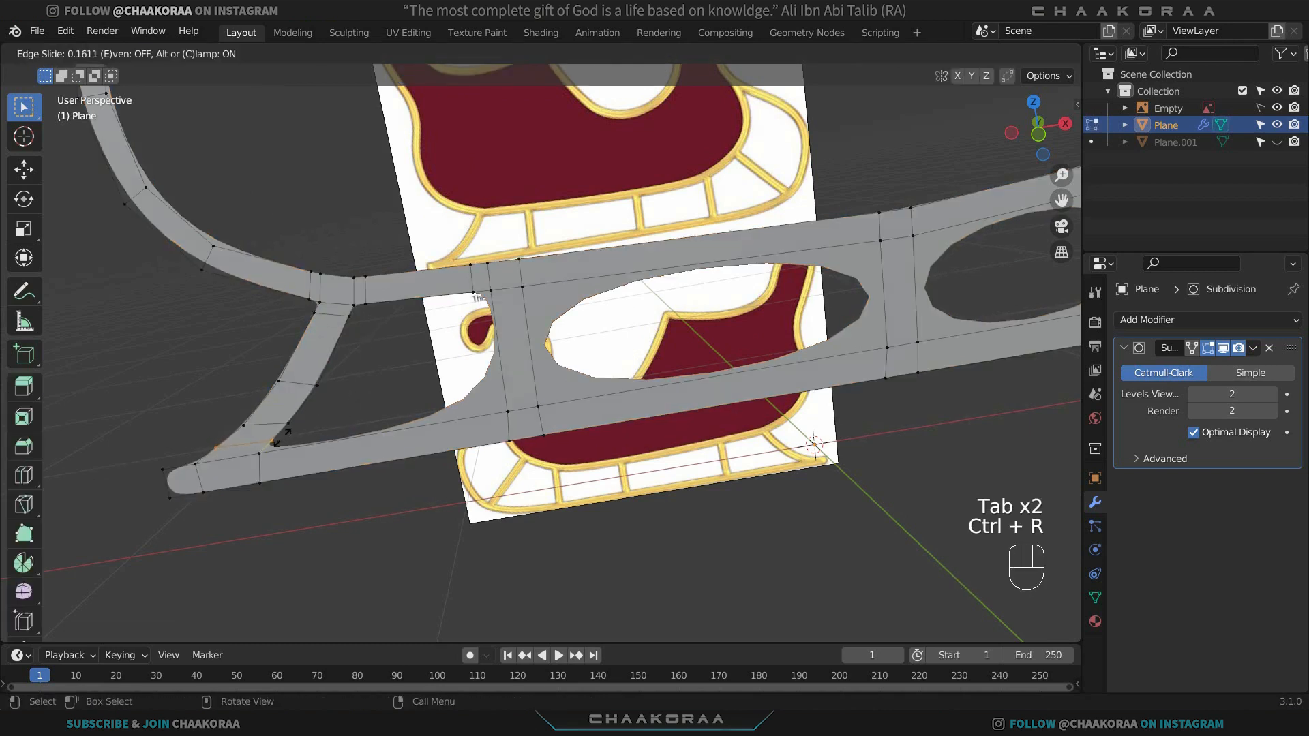
click(281, 439)
key(ctrl+r)
click(305, 456)
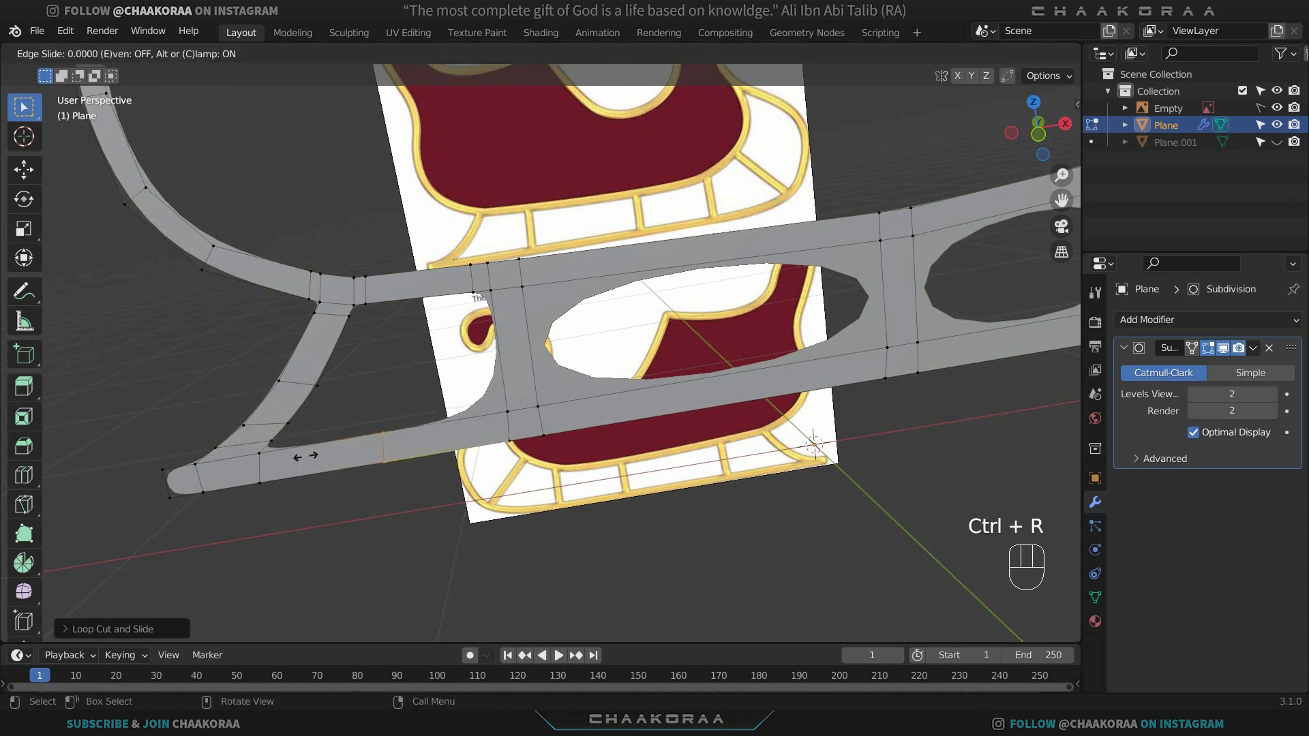
click(211, 483)
Add loop cuts in the runner just behind the rear vertical strut and across the strut's upper and lower ends.
key(ctrl+r)
click(433, 451)
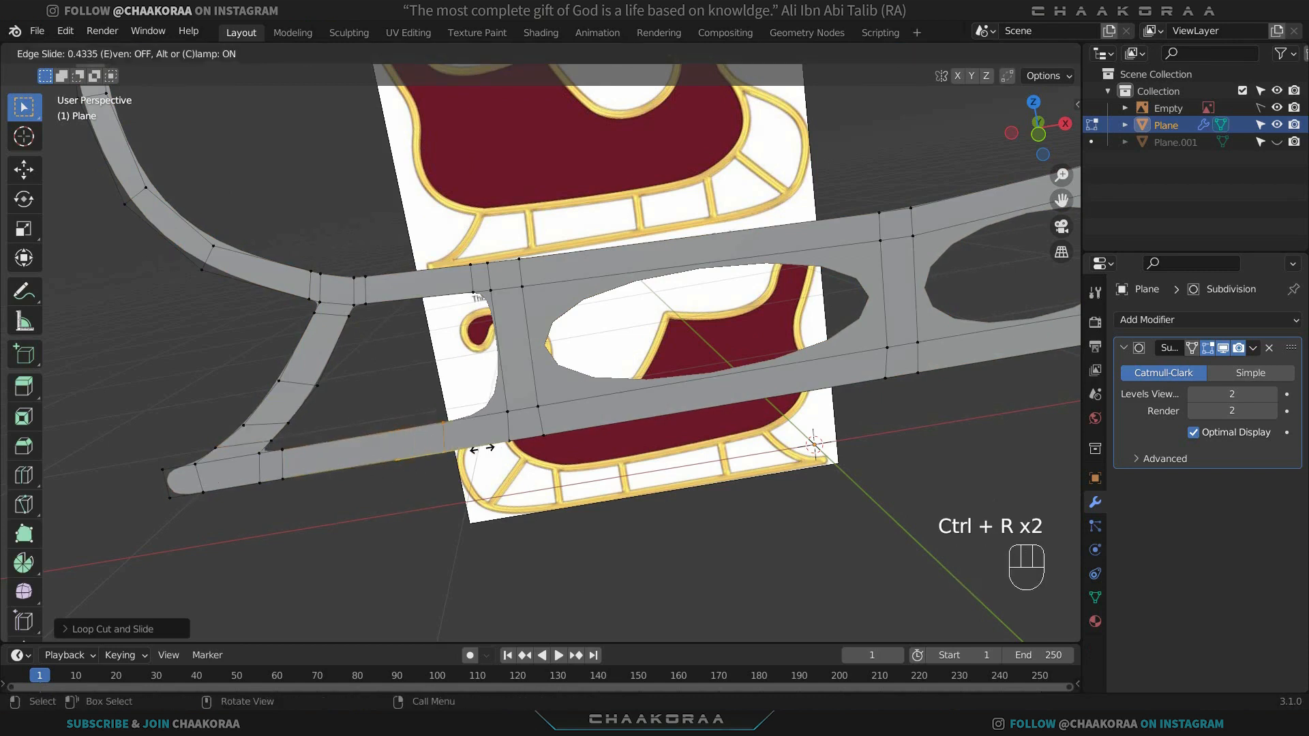
click(529, 447)
key(ctrl+r)
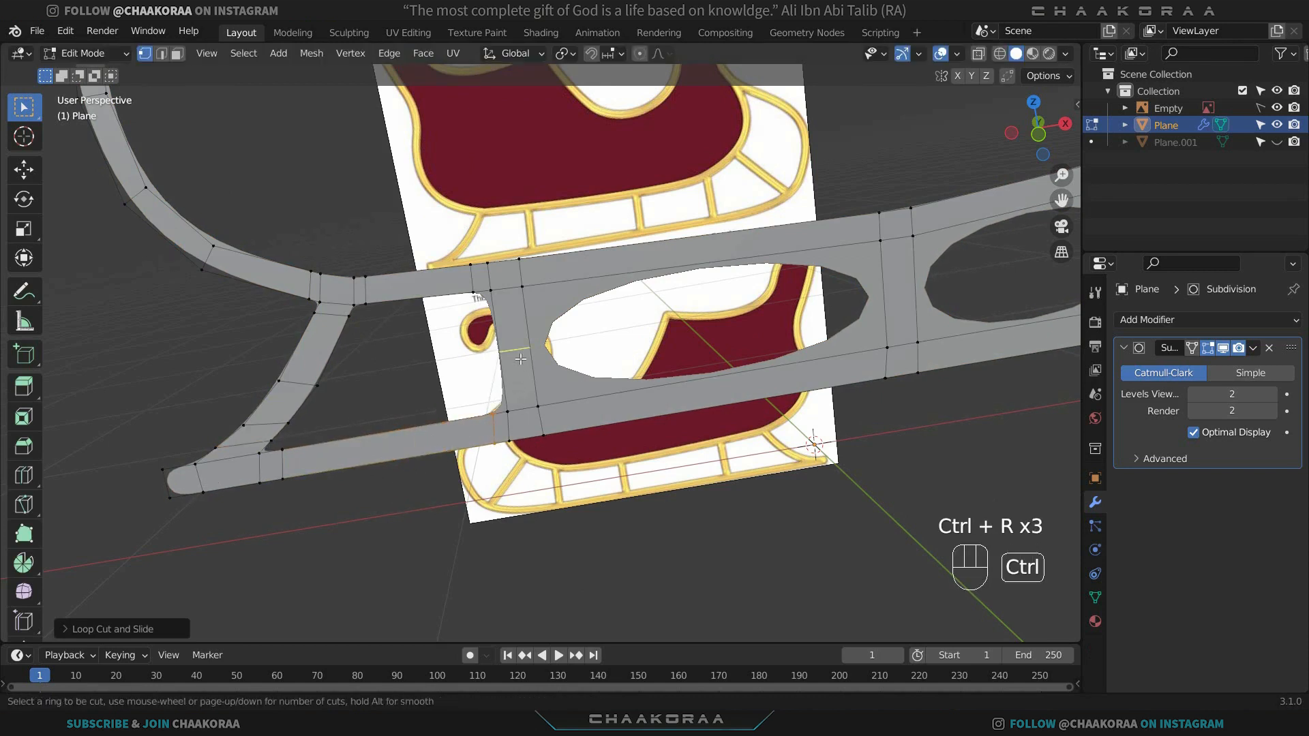
click(518, 303)
click(520, 307)
key(ctrl+r)
click(510, 352)
click(516, 395)
Add loop cuts in the runner and the body trim just in front of the rear vertical strut.
key(ctrl+r)
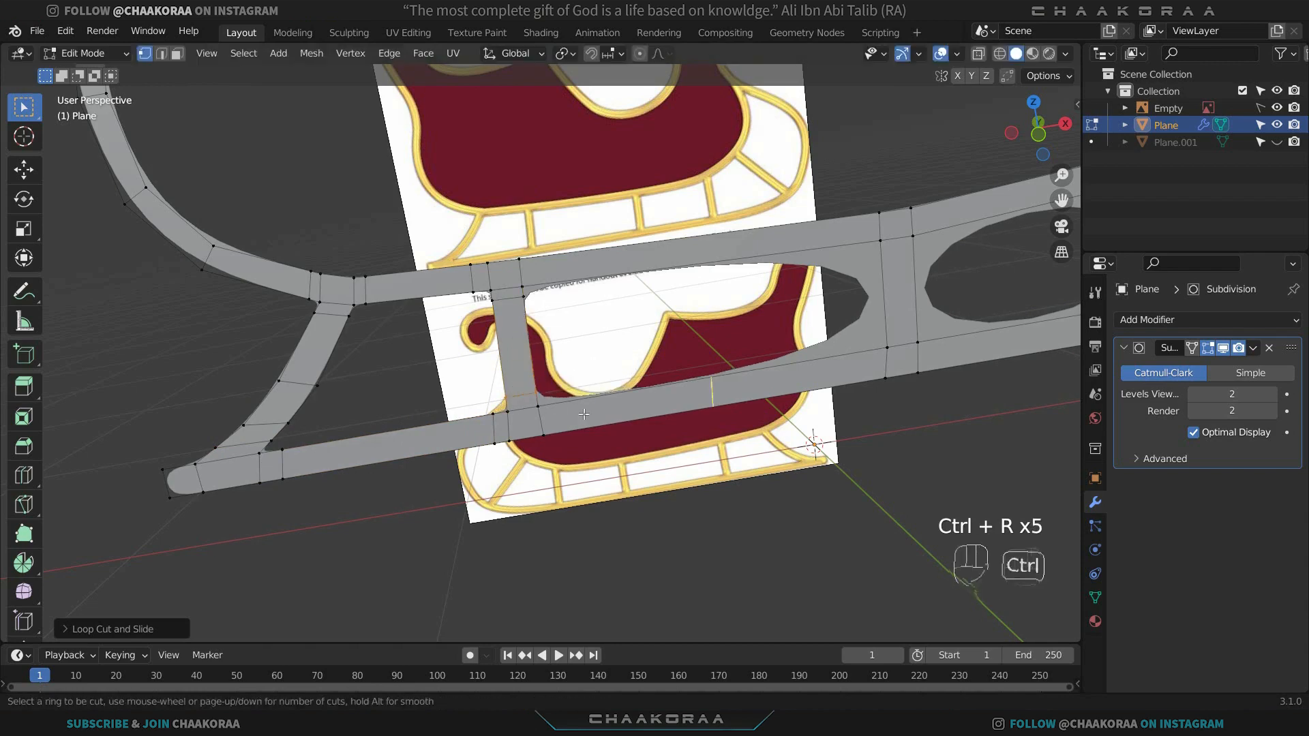
click(587, 414)
click(435, 445)
key(ctrl+r)
click(462, 295)
shift+middle_drag(770, 255, 453, 304)
Add loop cuts in the body trim just behind the middle vertical strut and across that strut's upper end.
key(ctrl+r)
click(505, 283)
click(661, 276)
key(ctrl+r)
click(581, 316)
click(578, 279)
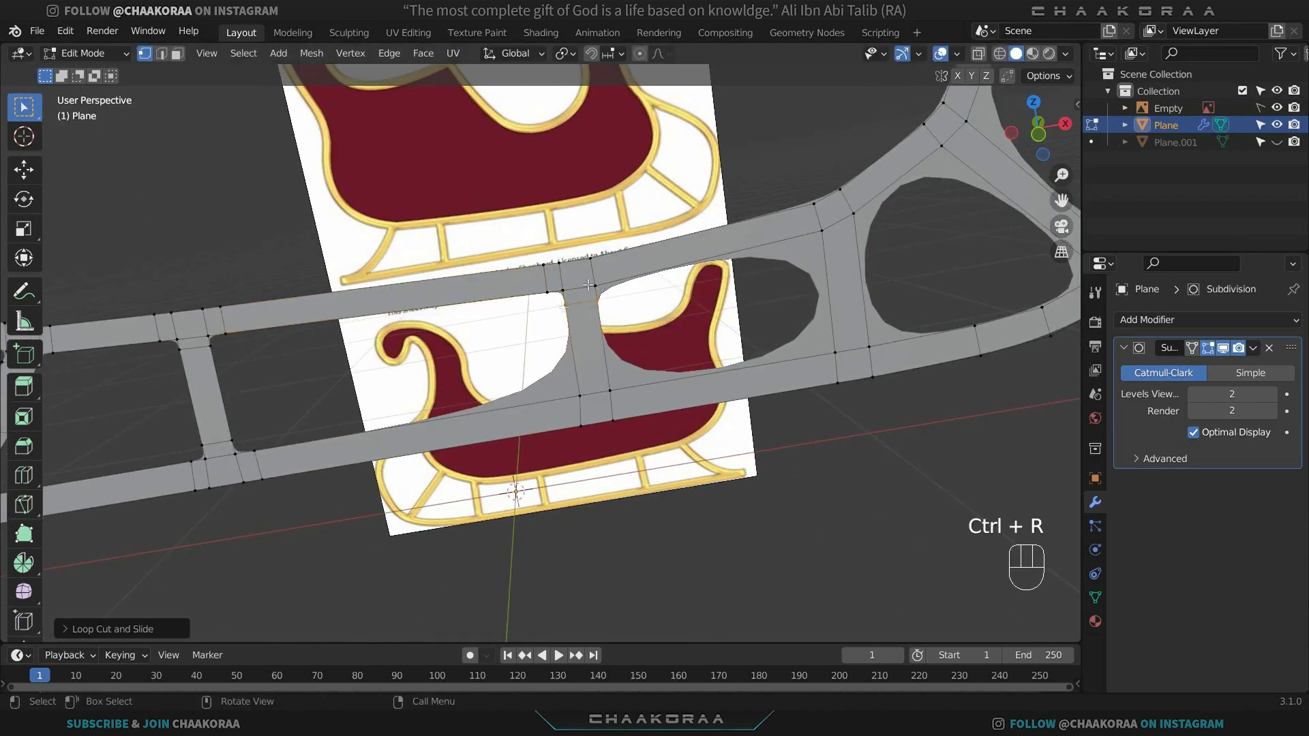
Add loop cuts in the runner just behind the middle vertical strut and across that strut's lower end.
key(ctrl+r)
click(505, 414)
click(641, 389)
key(ctrl+r)
click(604, 357)
click(608, 389)
Add loop cuts in the body trim and the runner just in front of the middle vertical strut.
key(ctrl+r)
click(650, 272)
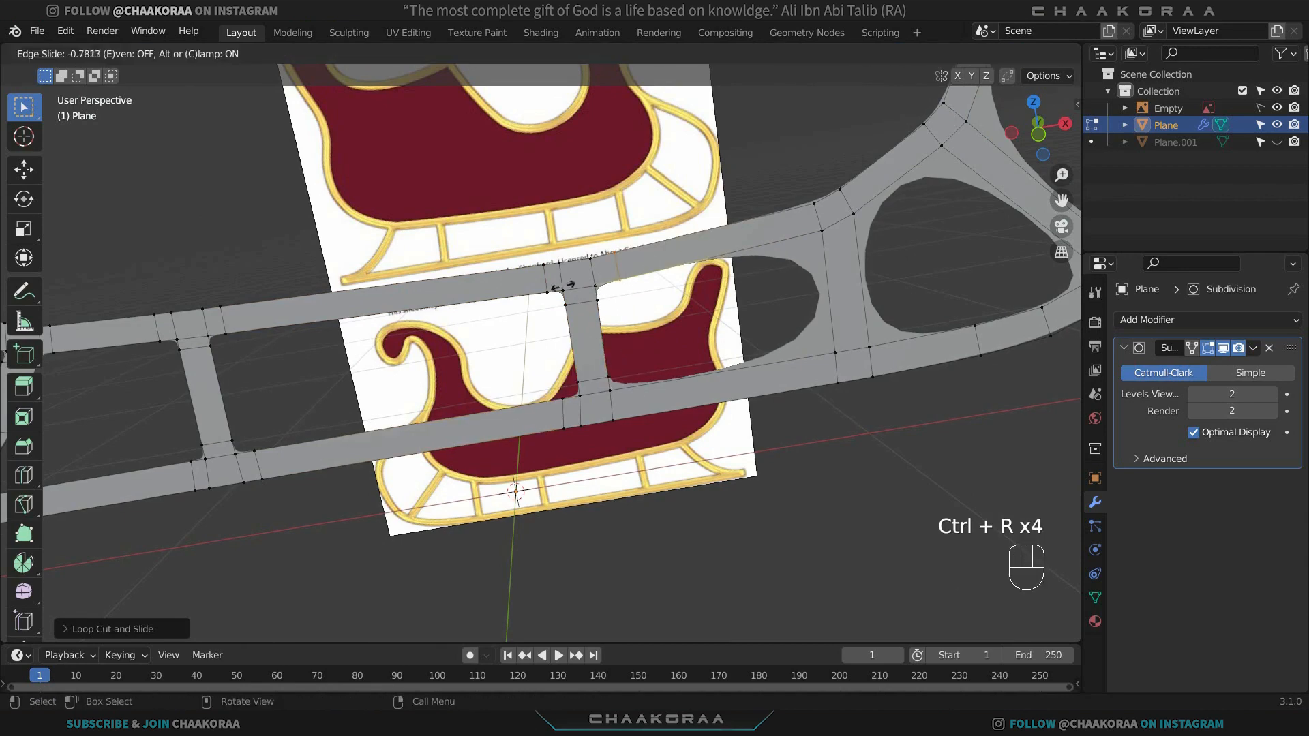
click(558, 289)
key(ctrl+r)
click(701, 378)
click(606, 390)
Add loop cuts in the body trim and the runner just behind the front vertical strut.
key(ctrl+r)
click(741, 266)
click(843, 258)
key(ctrl+r)
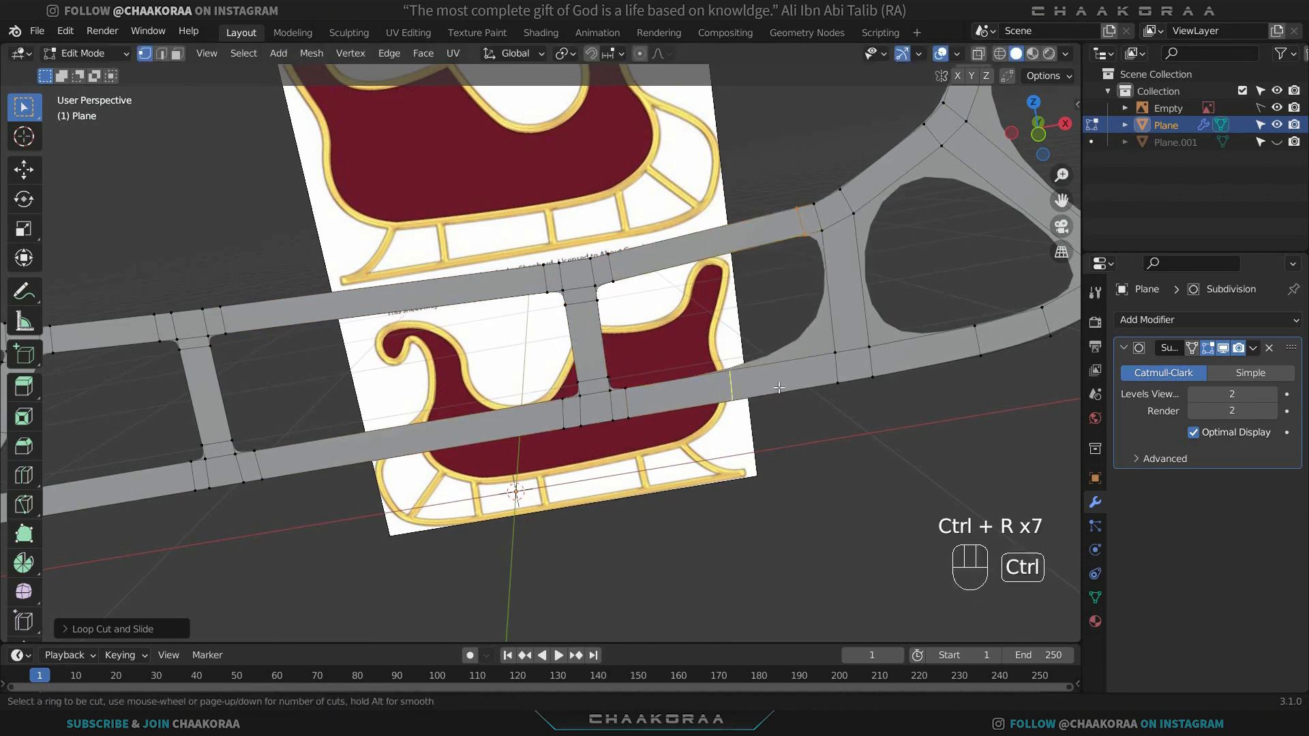
click(769, 373)
click(862, 383)
Add loop cuts at both ends of the trim section between the front vertical and diagonal struts, and across the diagonal strut's upper end.
shift+middle_drag(975, 197, 629, 368)
key(ctrl+r)
key(ctrl+r)
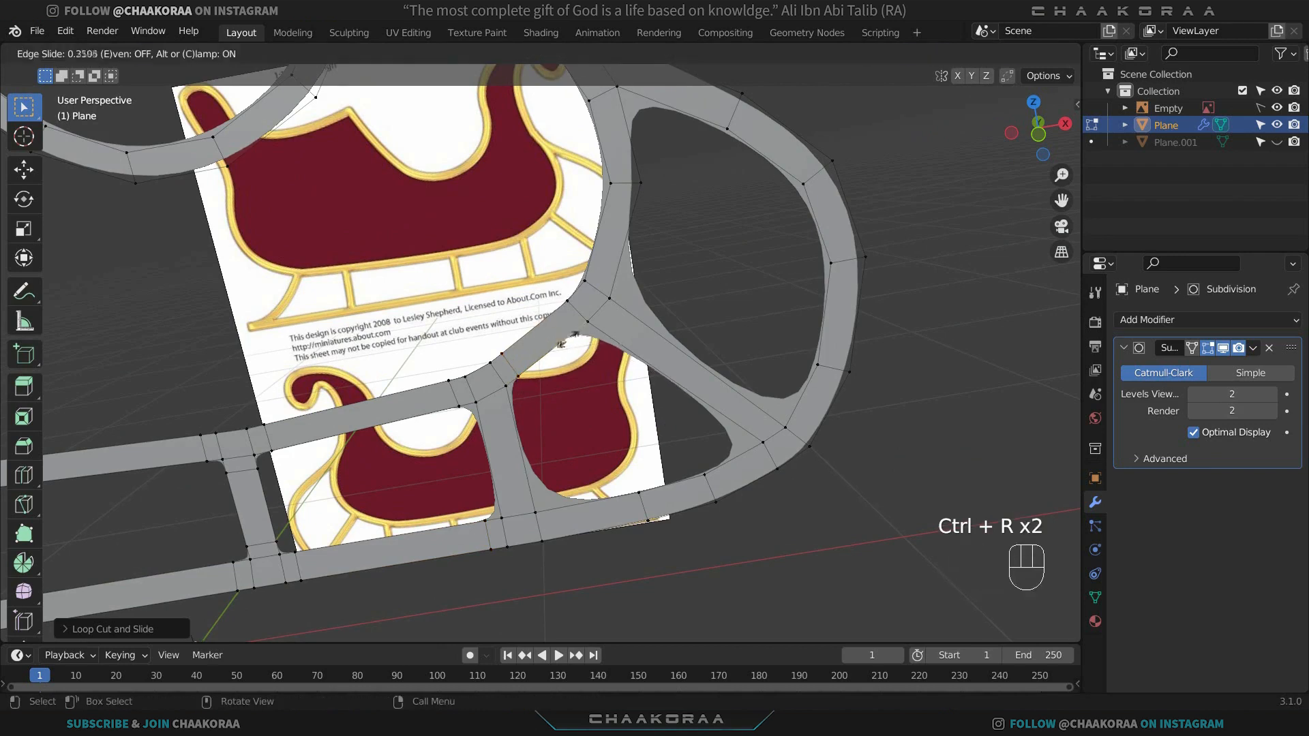
key(ctrl+r)
click(614, 327)
click(563, 267)
Add loop cuts in the runner just in front of the front vertical strut and across that strut's two ends.
key(ctrl+r)
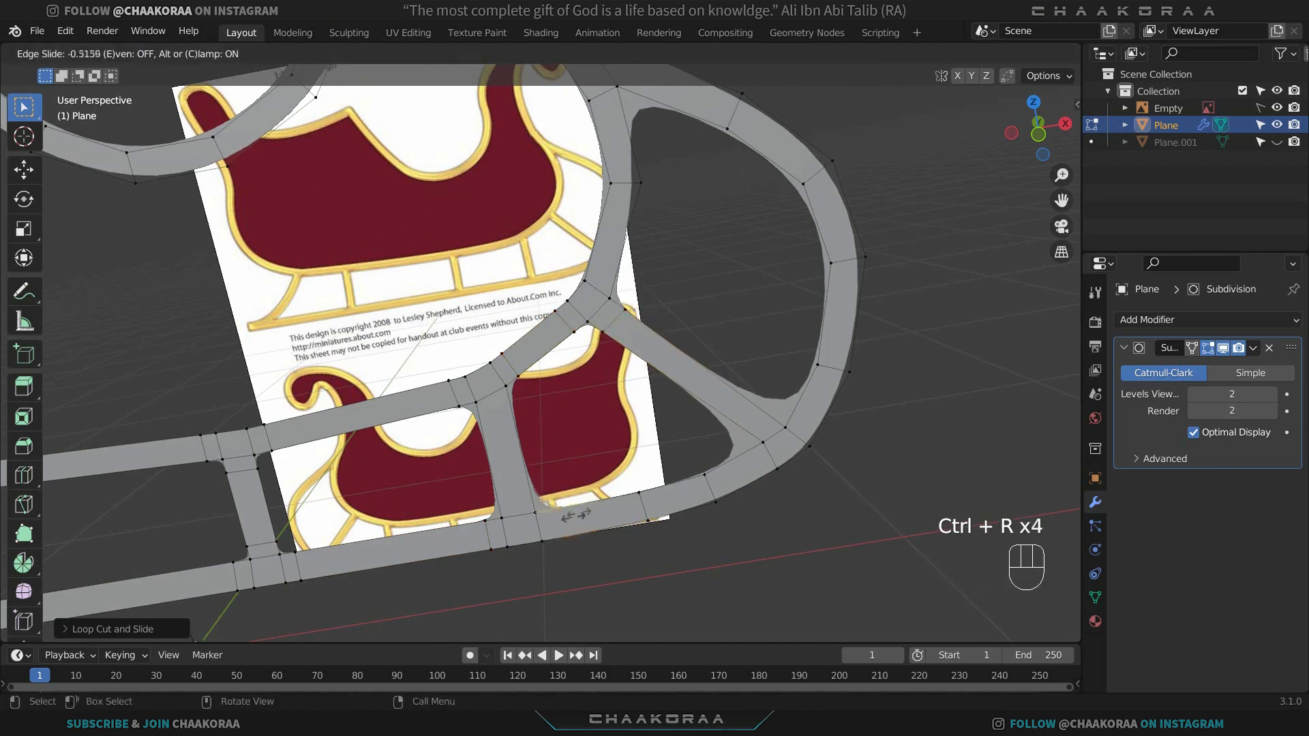
key(ctrl+r)
click(530, 531)
click(529, 531)
key(ctrl+r)
Add loop cuts in the trim above the diagonal strut, across the strut's lower end, and in the runner on both sides of it.
key(ctrl+r)
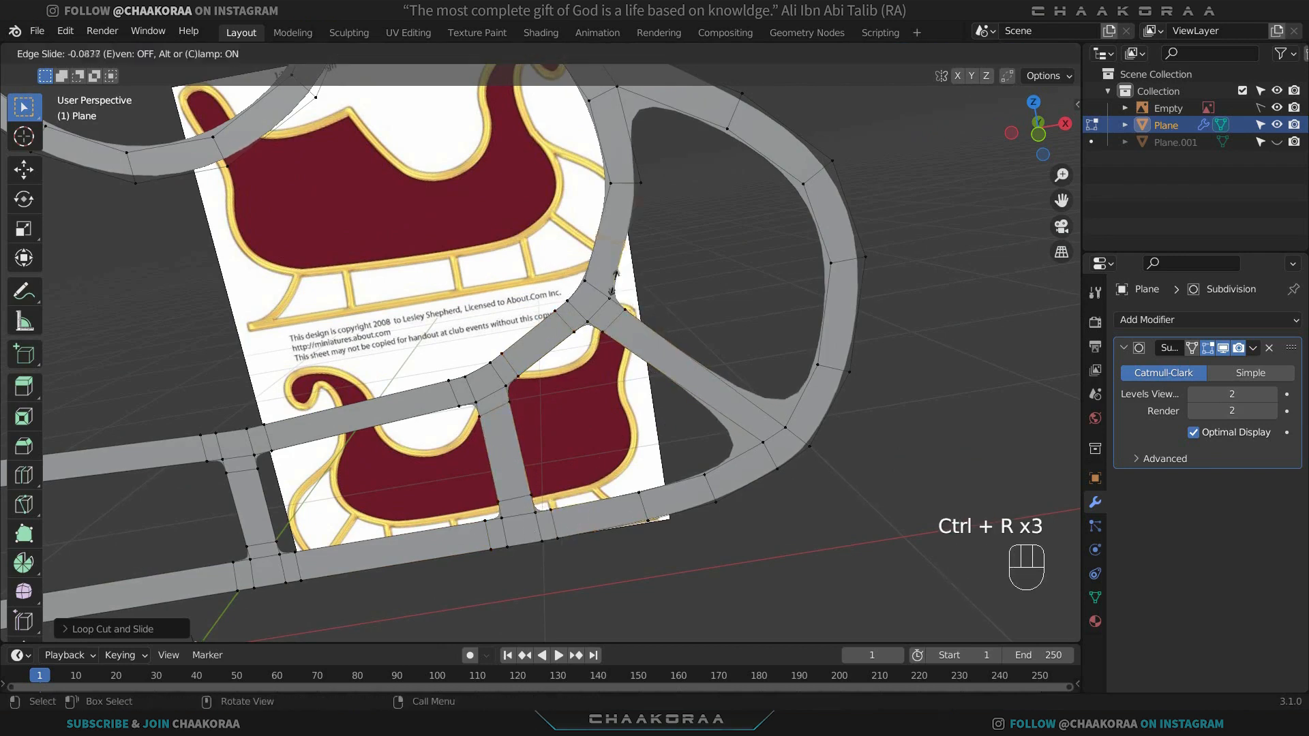
key(ctrl+r)
click(784, 442)
click(786, 445)
key(ctrl+r)
key(ctrl+r)
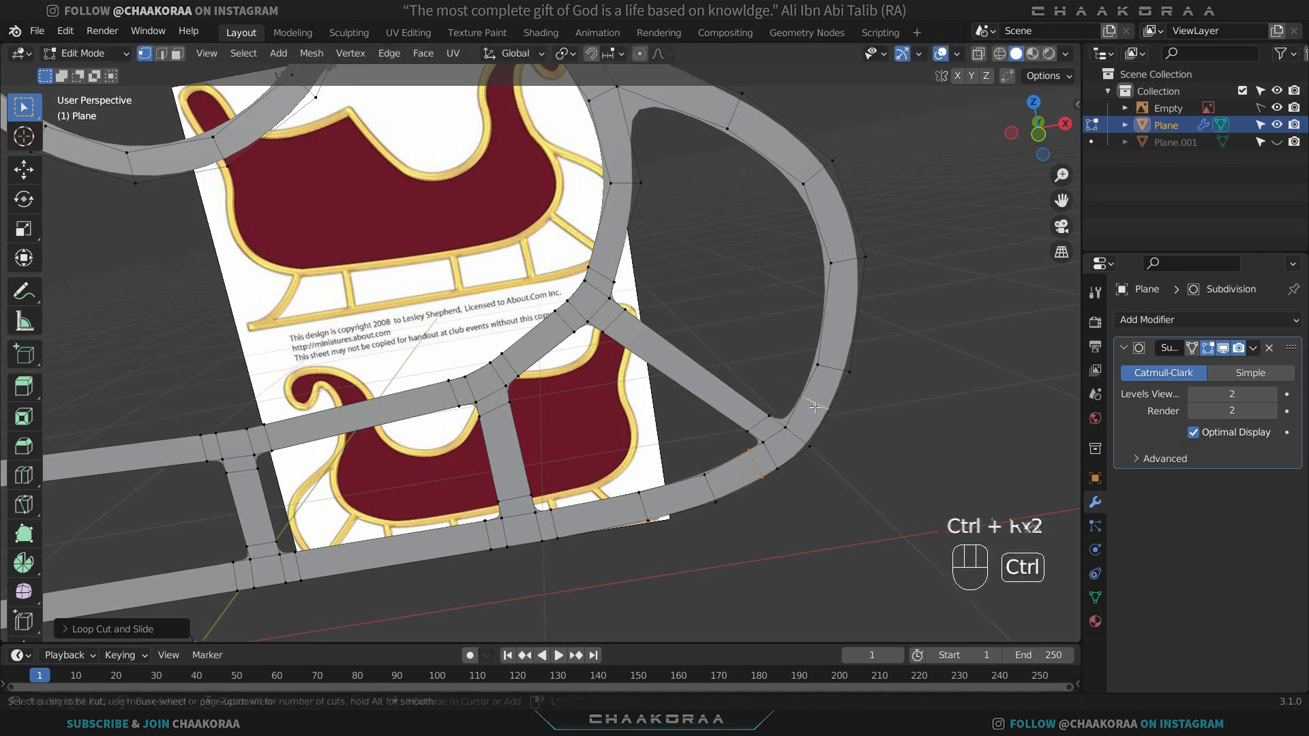
Add loop cuts close to the junction where the runner's upper end meets the front body trim.
shift+middle_drag(709, 225, 714, 326)
key(ctrl+r)
click(715, 326)
click(675, 328)
key(ctrl+r)
click(645, 329)
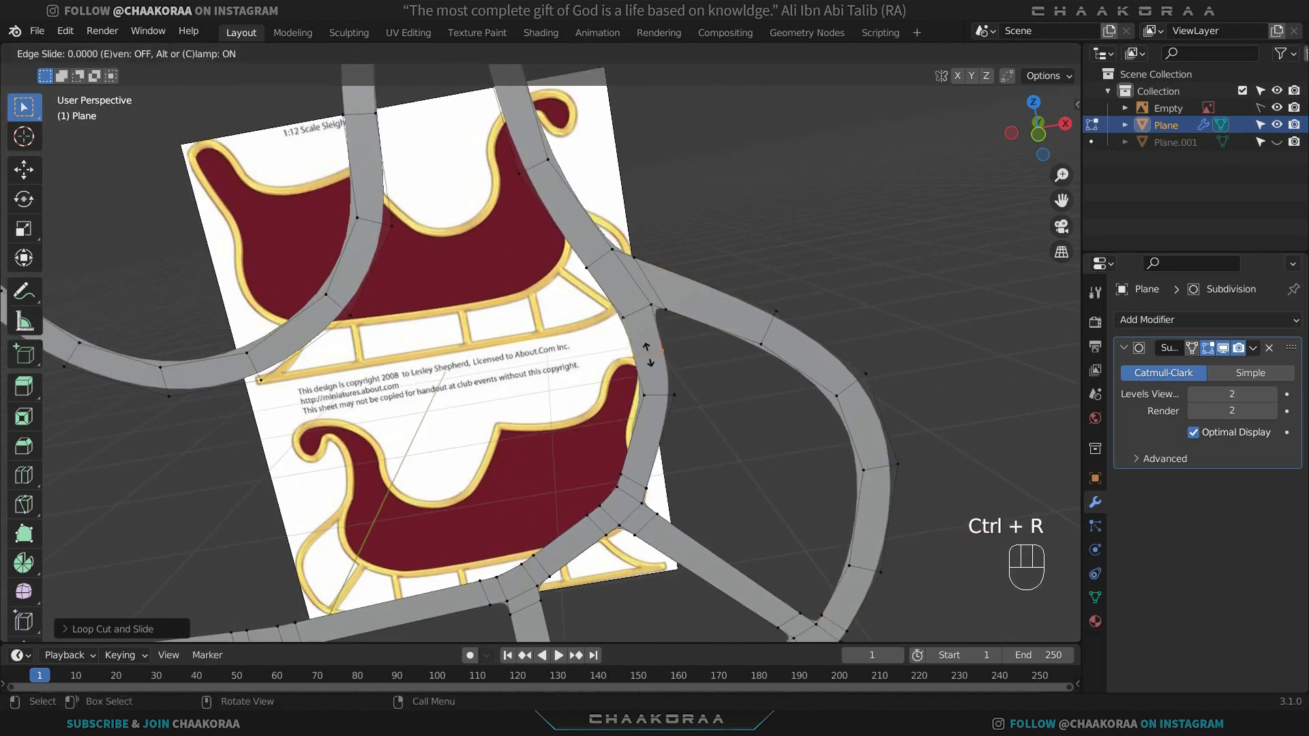
click(645, 330)
Return to Object Mode, inspect the whole frame, switch to front view, and hide the reference image.
key(Tab)
scroll(660, 362, down, 5)
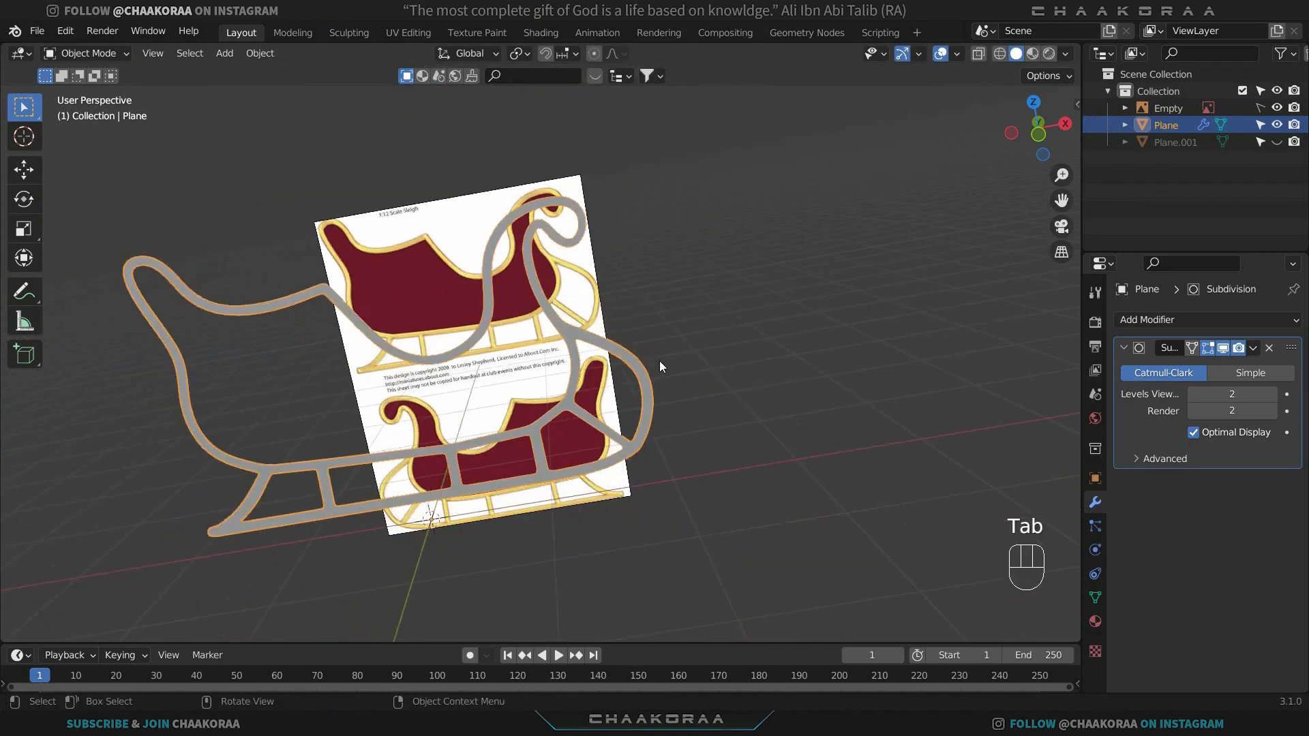
middle_drag(660, 362, 742, 354)
middle_drag(716, 438, 721, 342)
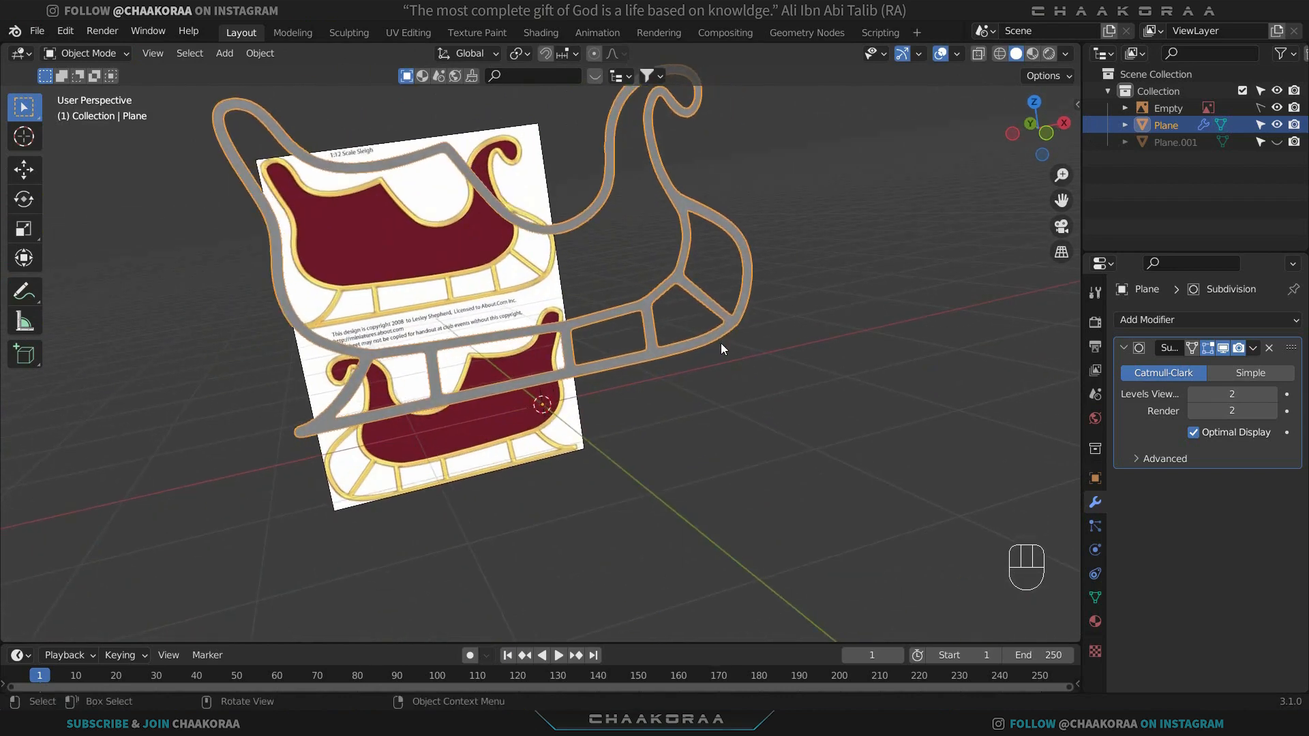
key(KP_1)
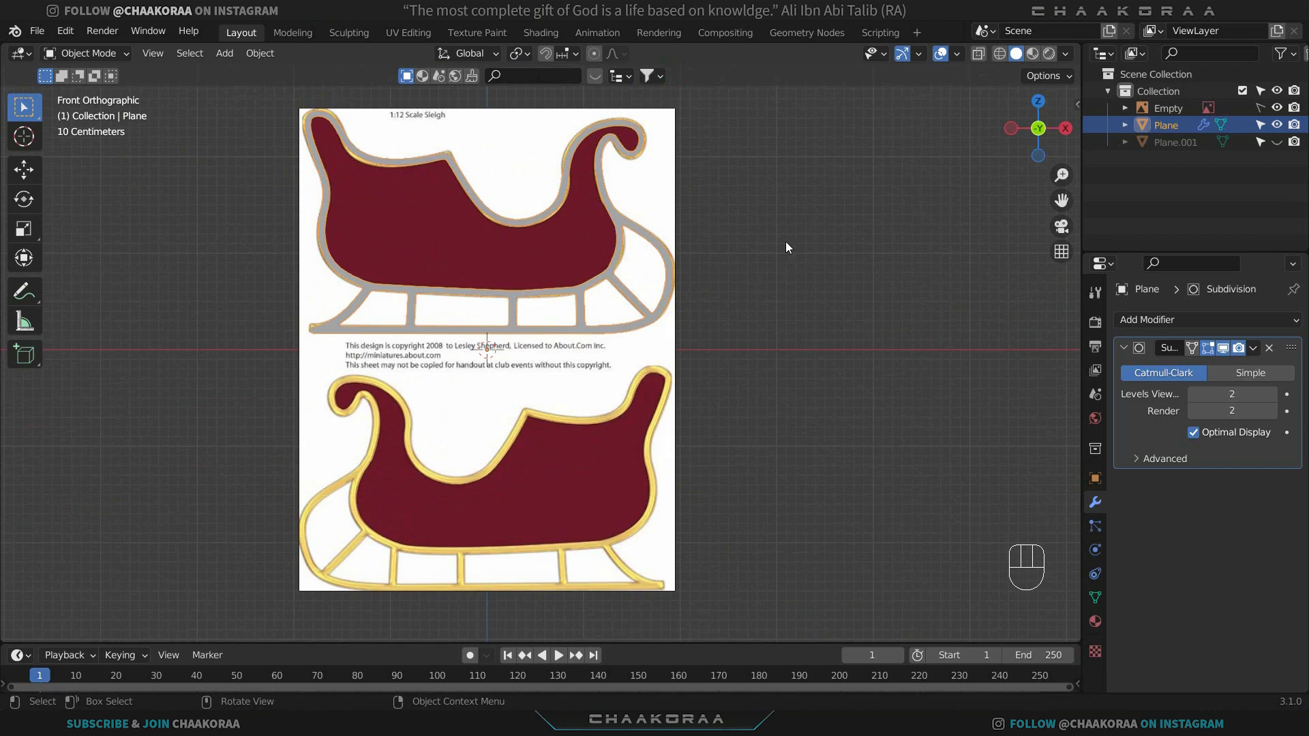
click(1276, 107)
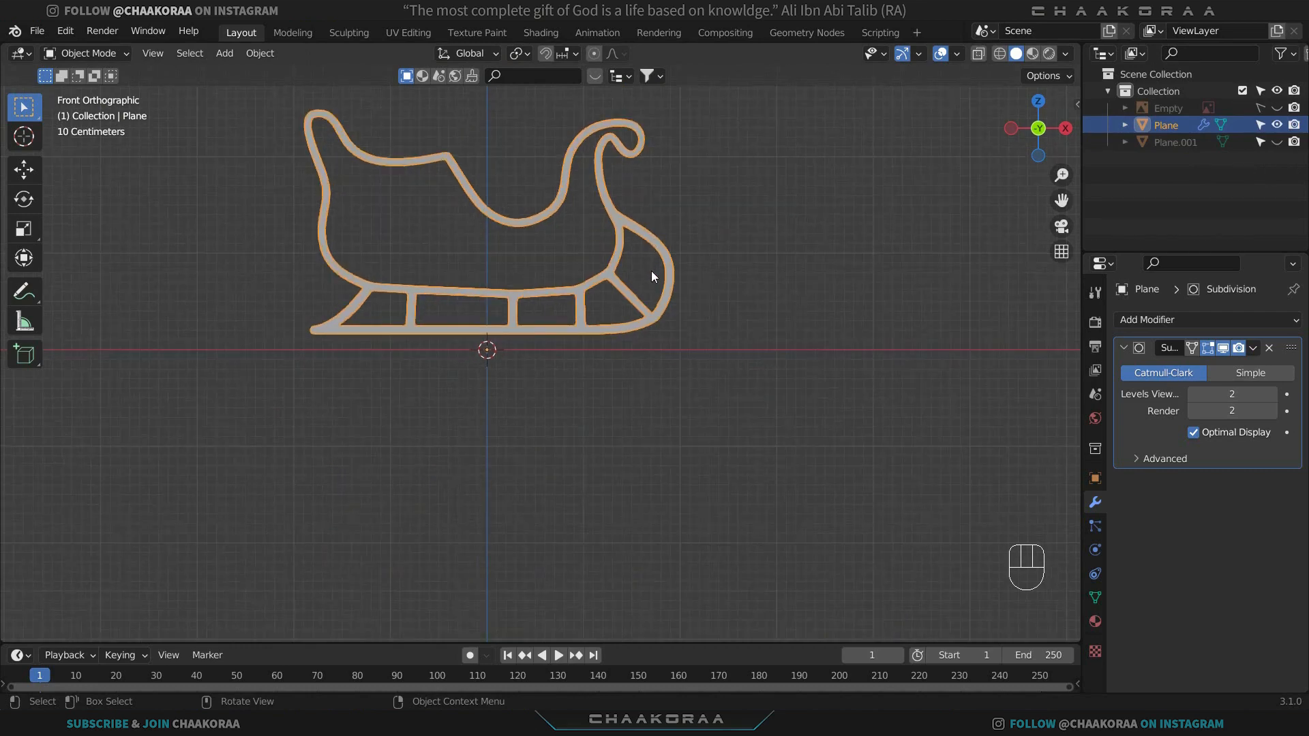
In Edit Mode, nudge the runner's outer vertex at the diagonal strut's lower junction by about 0.005 m, up and toward the rear.
scroll(648, 279, up, 2)
shift+scroll(614, 292, up, 4)
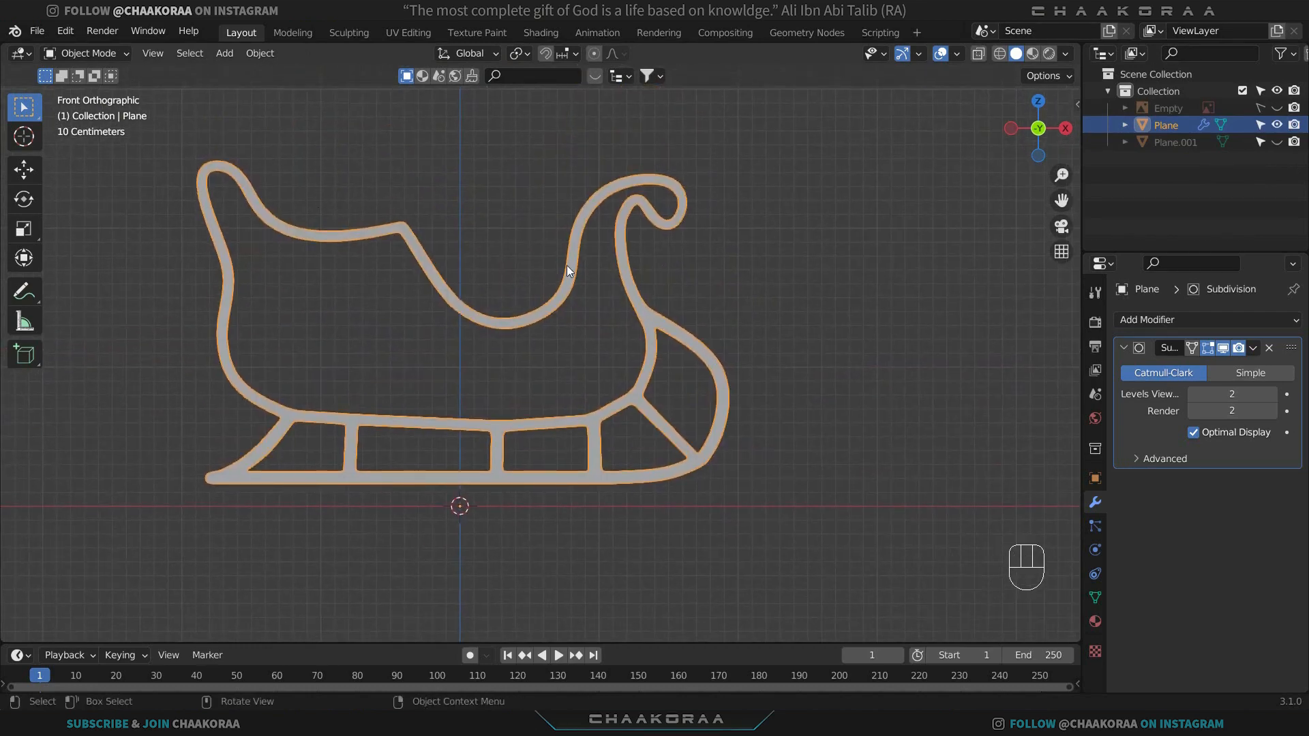
scroll(723, 473, up, 2)
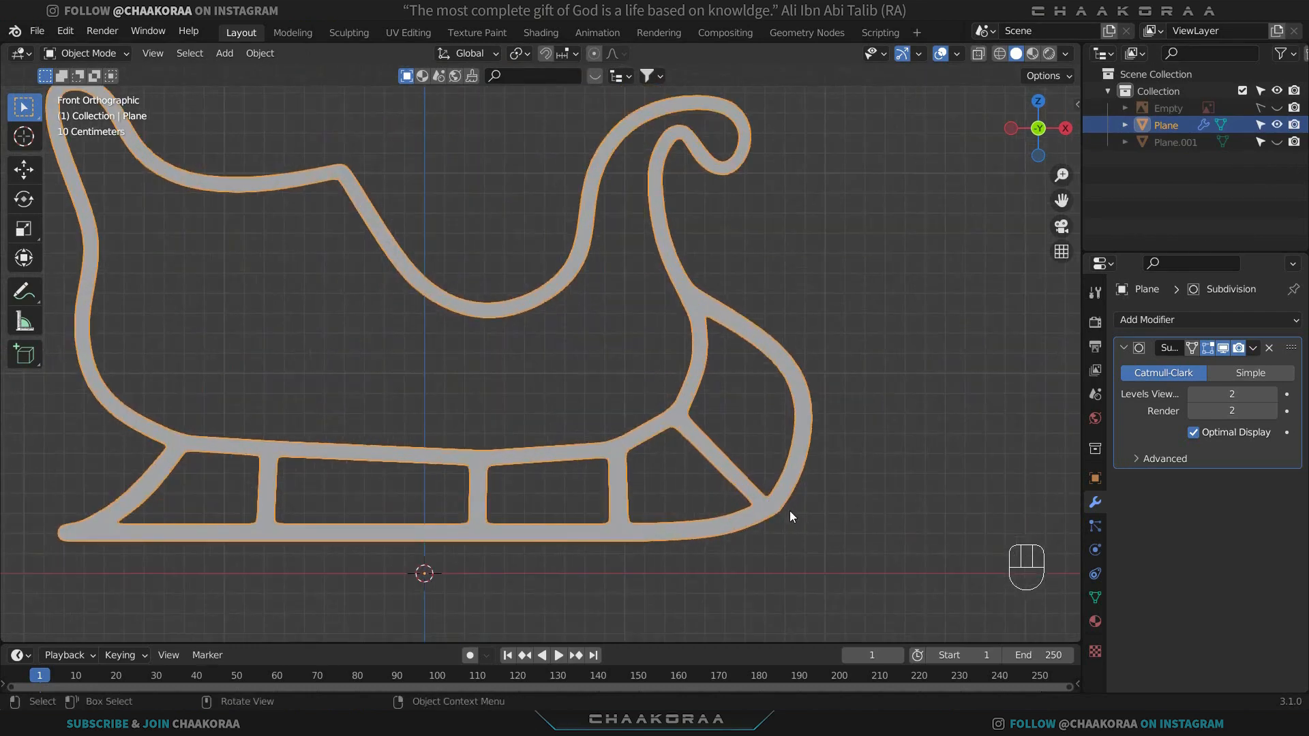
scroll(785, 511, up, 2)
shift+middle_drag(784, 515, 675, 444)
key(Tab)
scroll(709, 480, up, 1)
key(g)
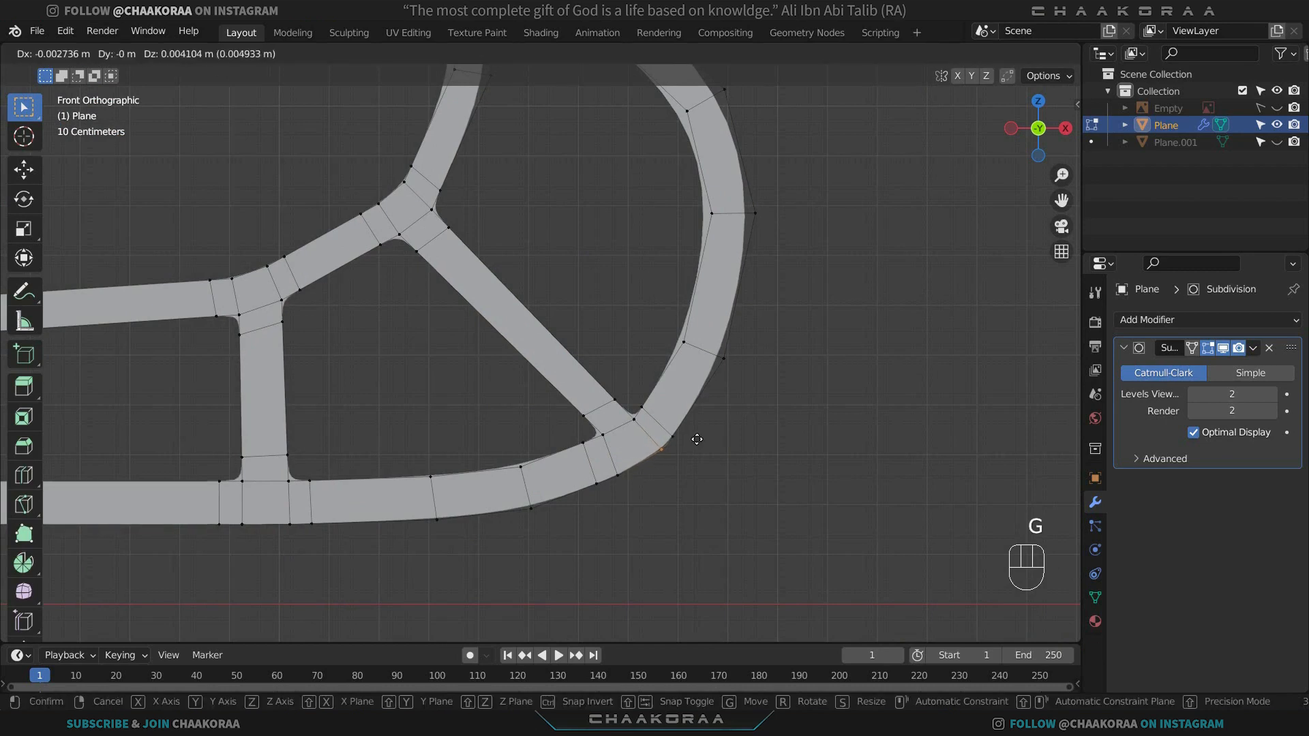
click(698, 440)
key(Tab)
key(Tab)
scroll(696, 439, up, 4)
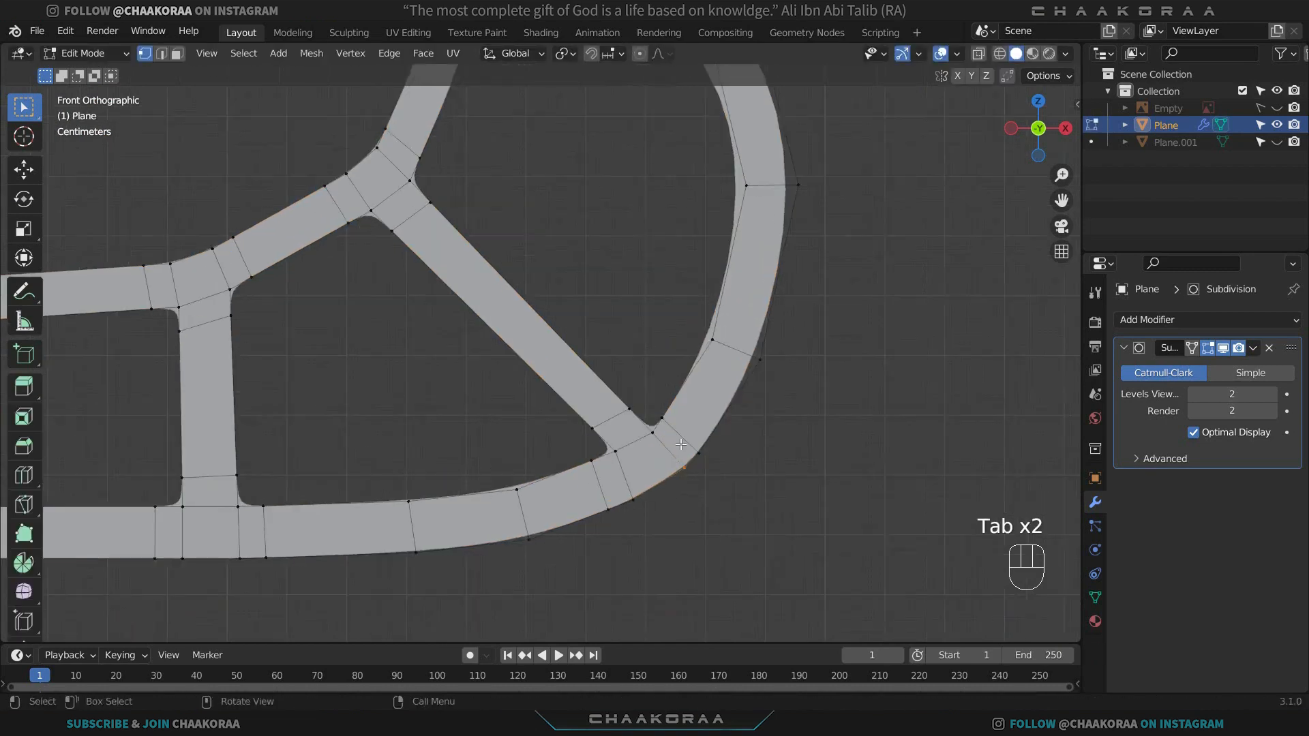
Try further moves of the runner's outer vertices at the diagonal strut's lower junction, and discard them.
shift+middle_drag(696, 439, 756, 431)
key(g)
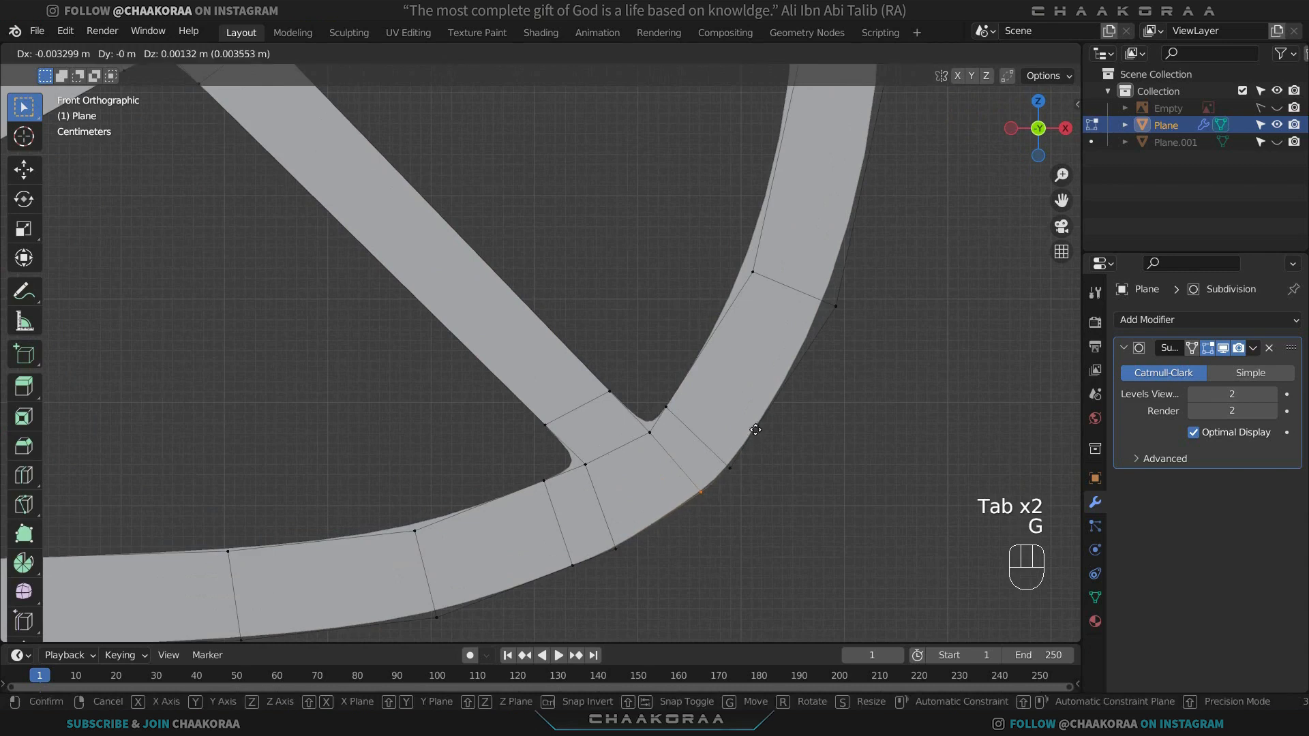
click(756, 431)
key(ctrl+z)
key(ctrl+z)
key(ctrl+z)
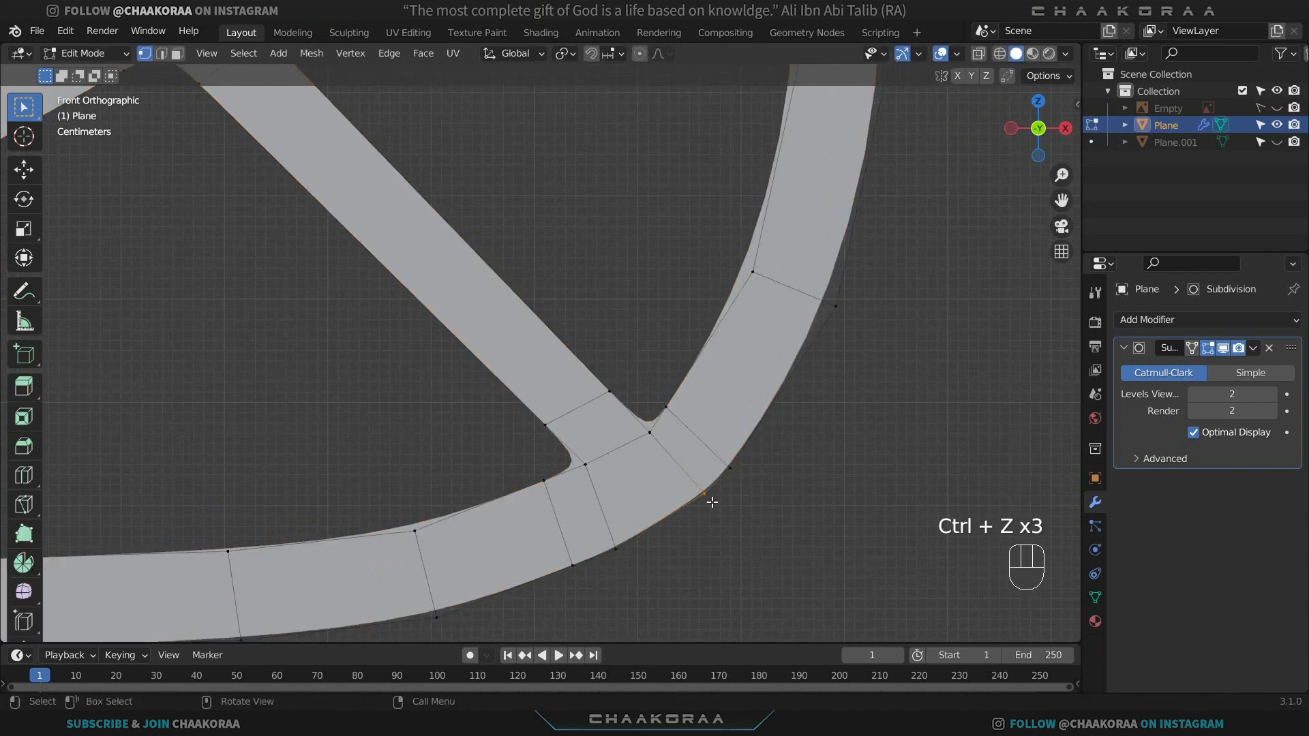
shift+click(742, 456)
key(g)
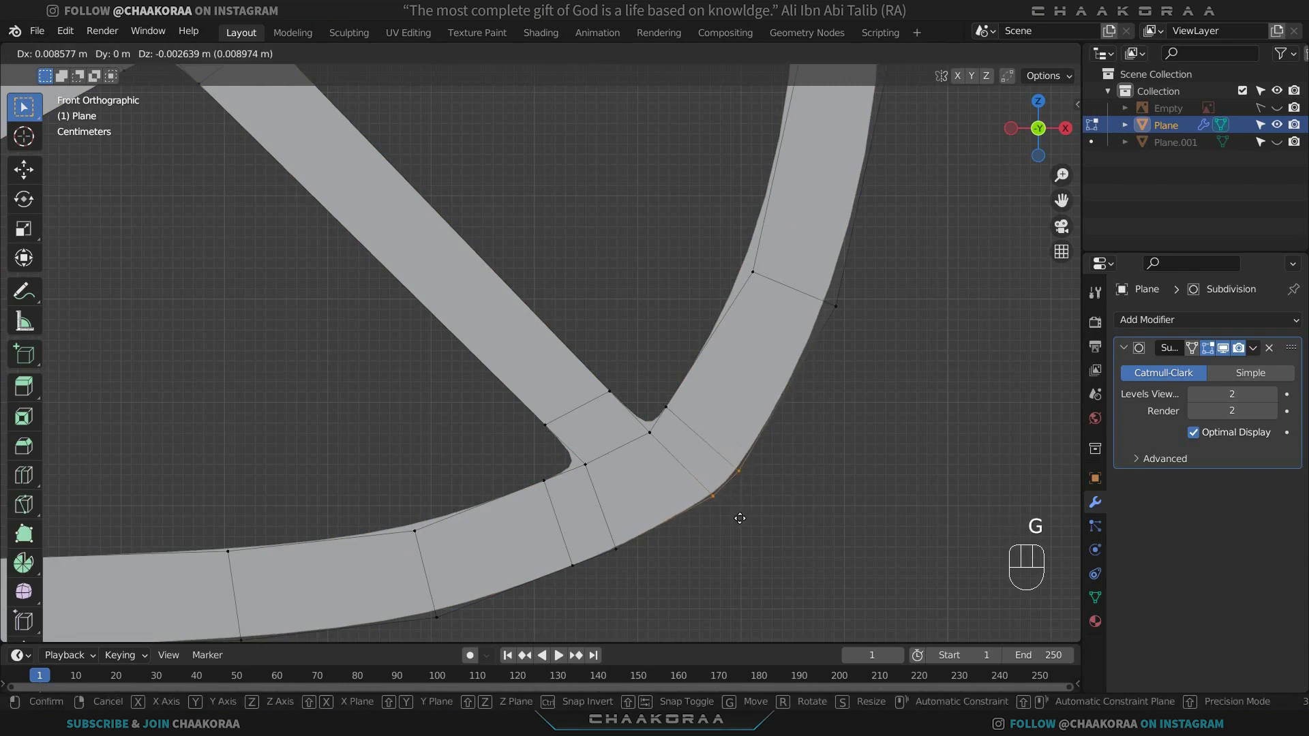
right_click(731, 521)
Vertex-slide the outer runner vertex just above the diagonal strut's junction upward in two passes, by factors of about 0.10 and 0.12.
click(741, 455)
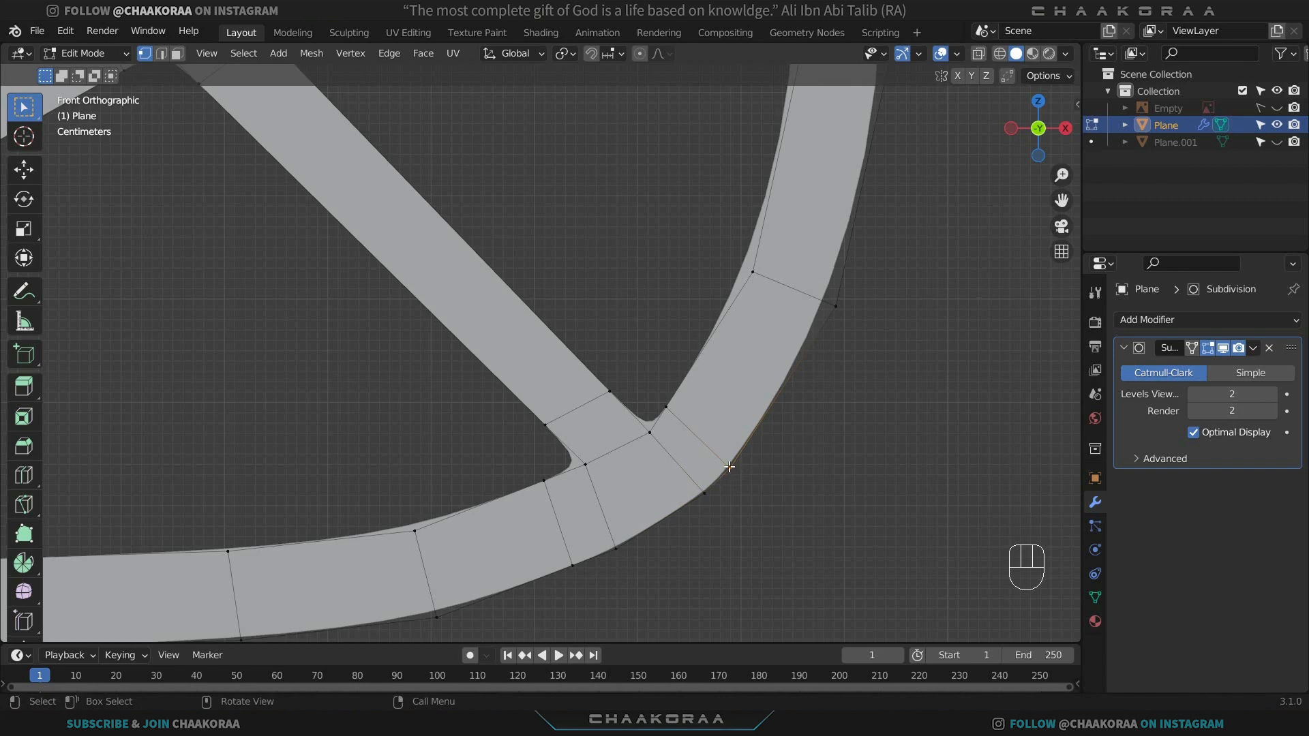
key(g)
key(g)
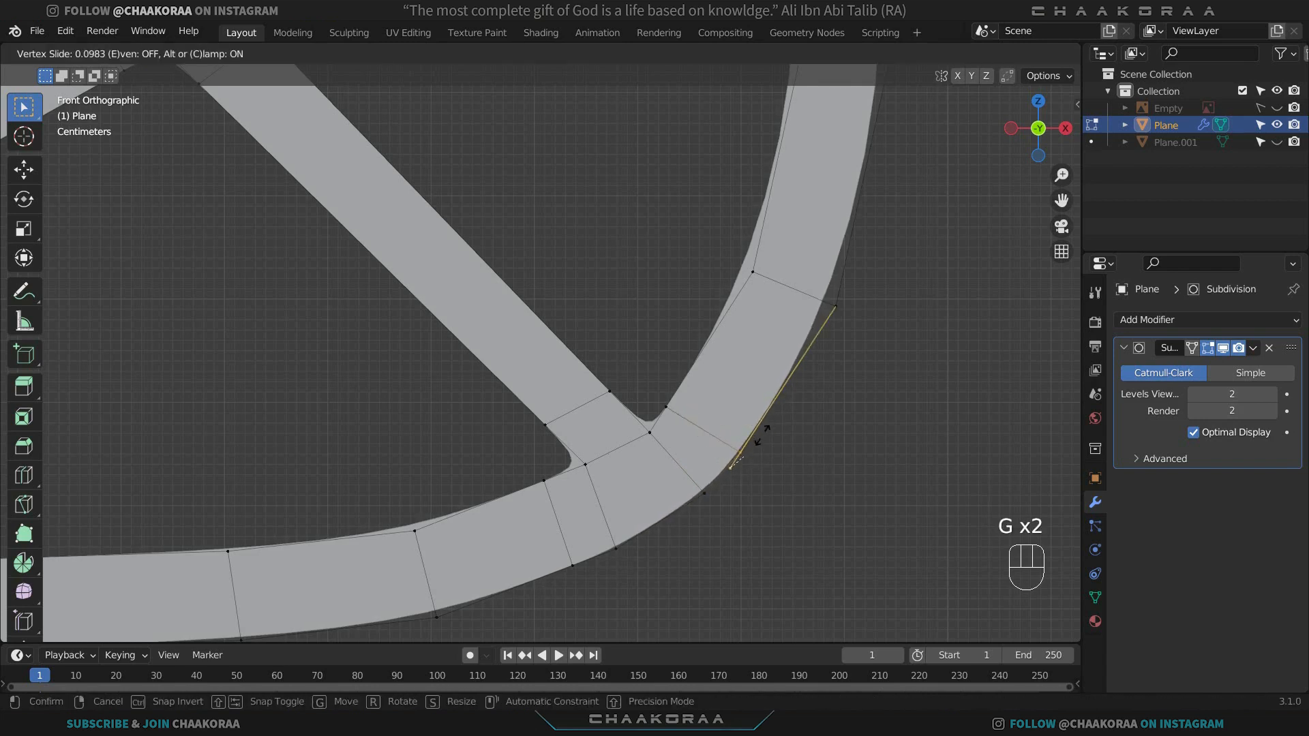
click(757, 437)
key(Tab)
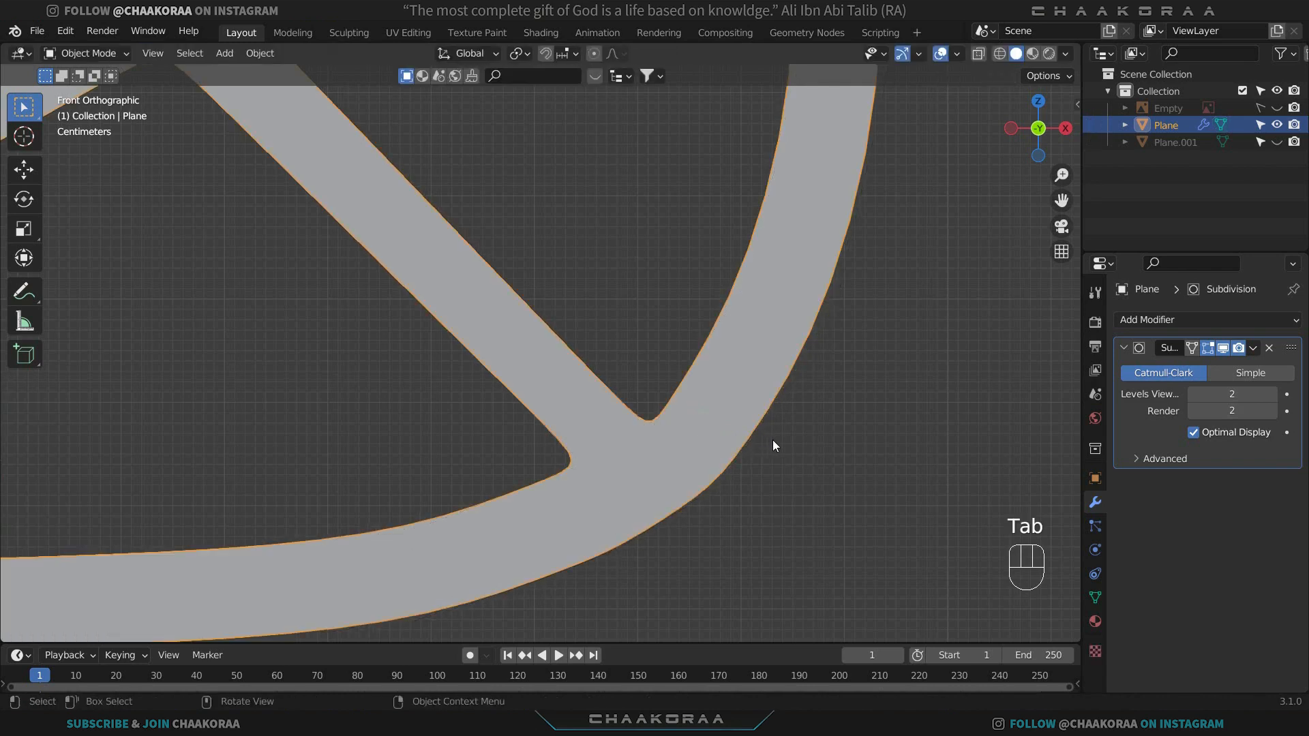
key(Tab)
key(g)
key(g)
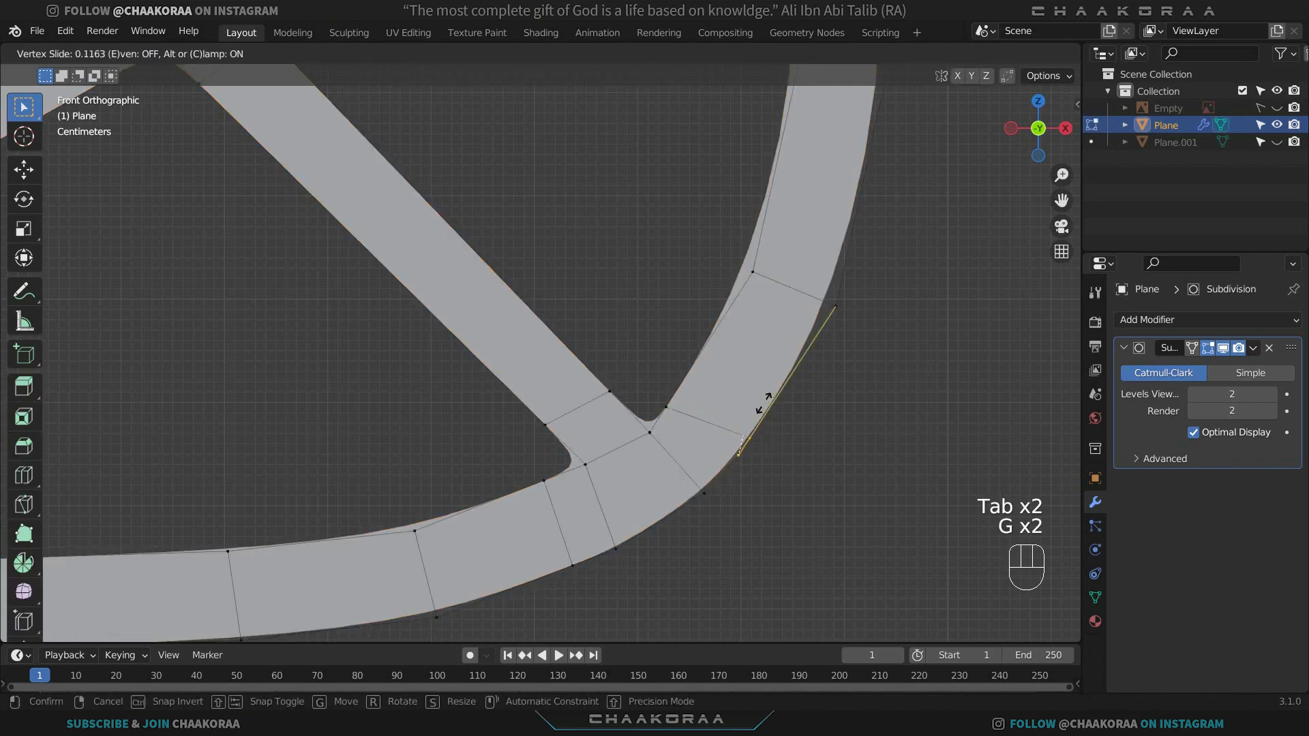
click(764, 404)
key(Tab)
scroll(825, 400, down, 3)
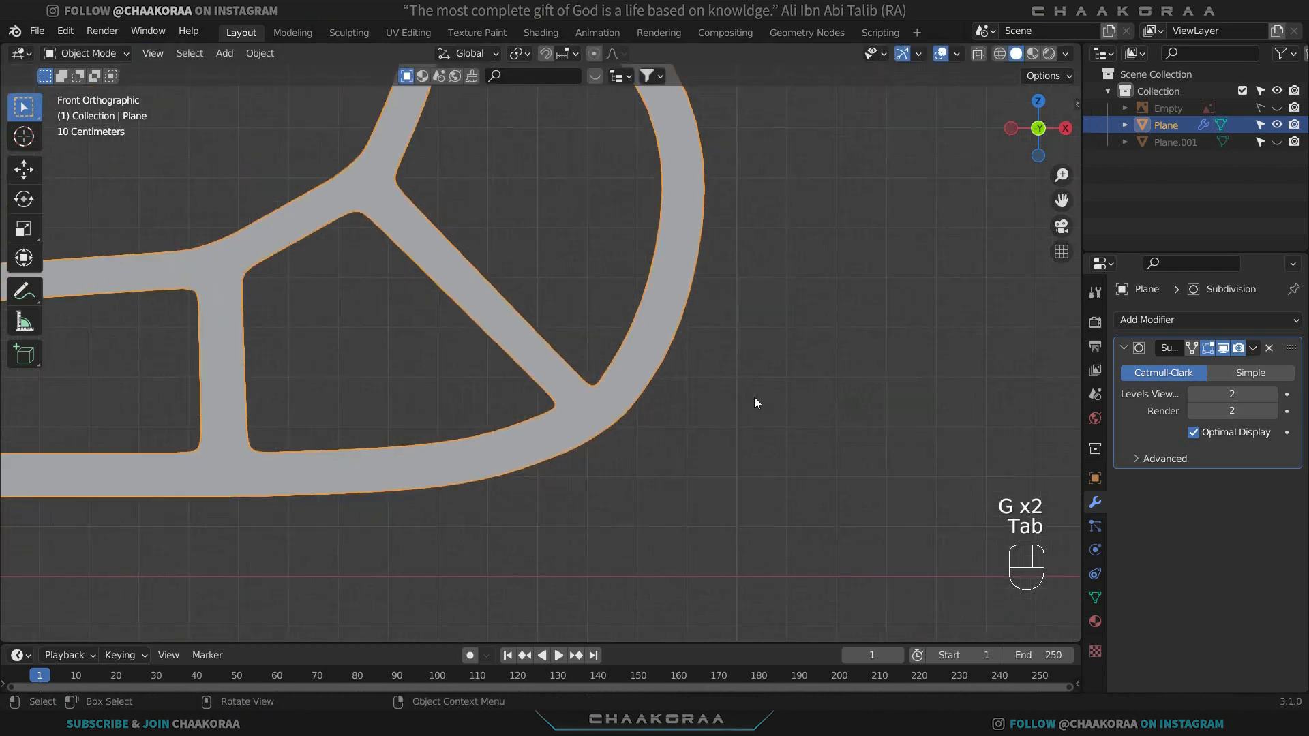
In Edit Mode, select the runner's rear tip vertices and extend them backward about 0.11 m along X.
scroll(681, 379, down, 3)
scroll(526, 416, up, 2)
shift+middle_drag(525, 384, 607, 411)
key(Tab)
scroll(526, 415, up, 2)
drag(487, 427, 458, 497)
key(g)
key(y)
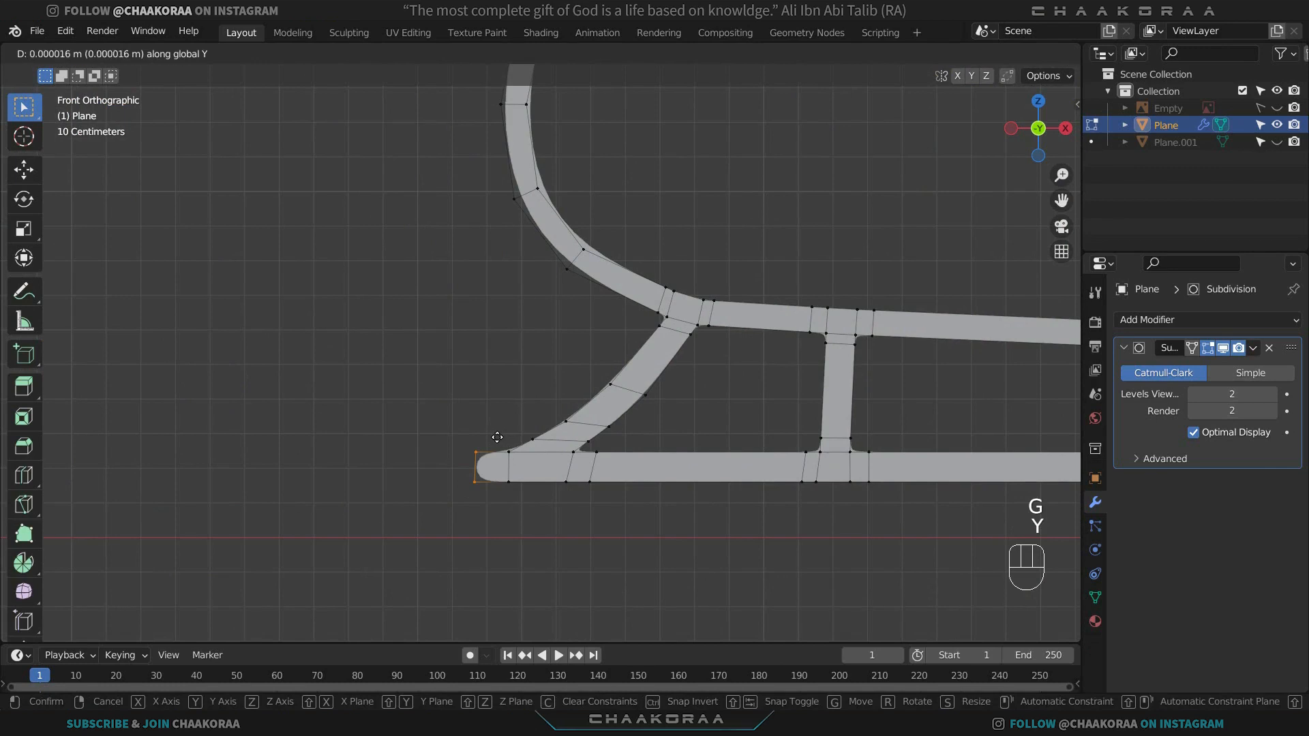
key(x)
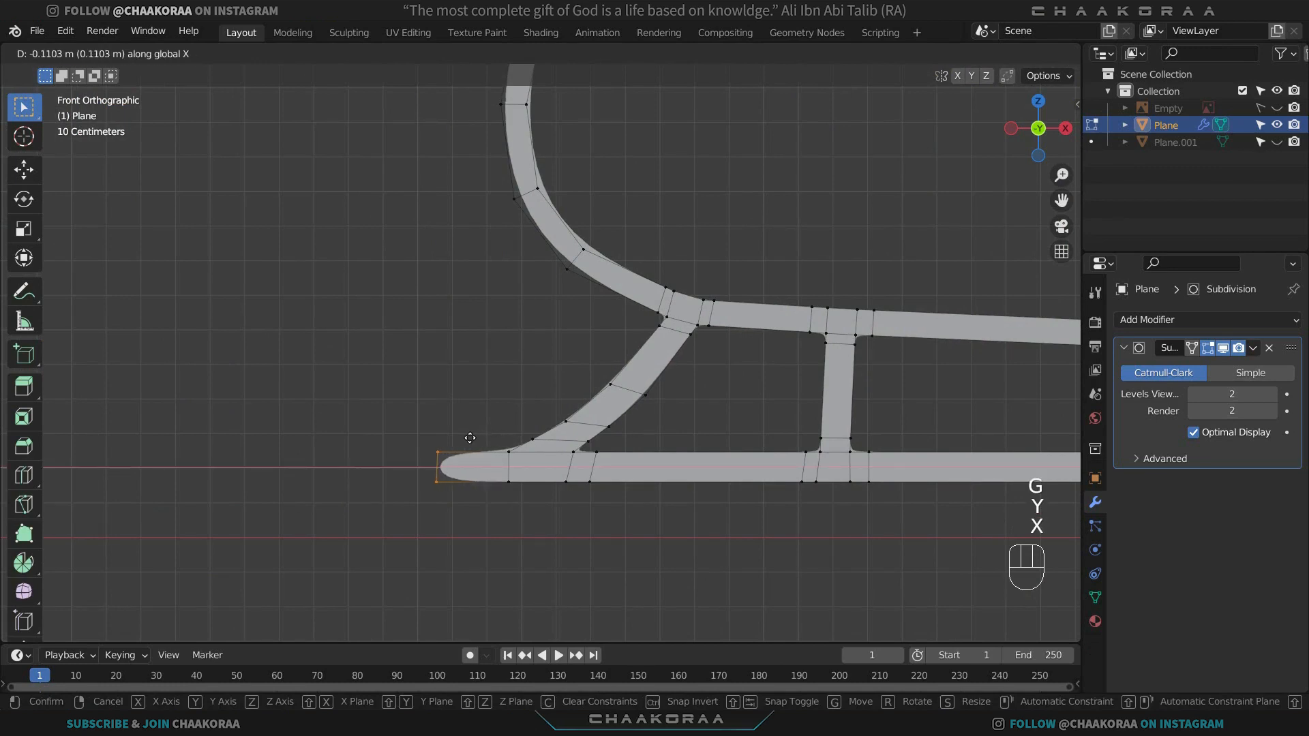
click(470, 438)
Add a loop cut near the runner's rear tip, slid about 0.75 toward the end, and return to Object Mode.
key(ctrl)
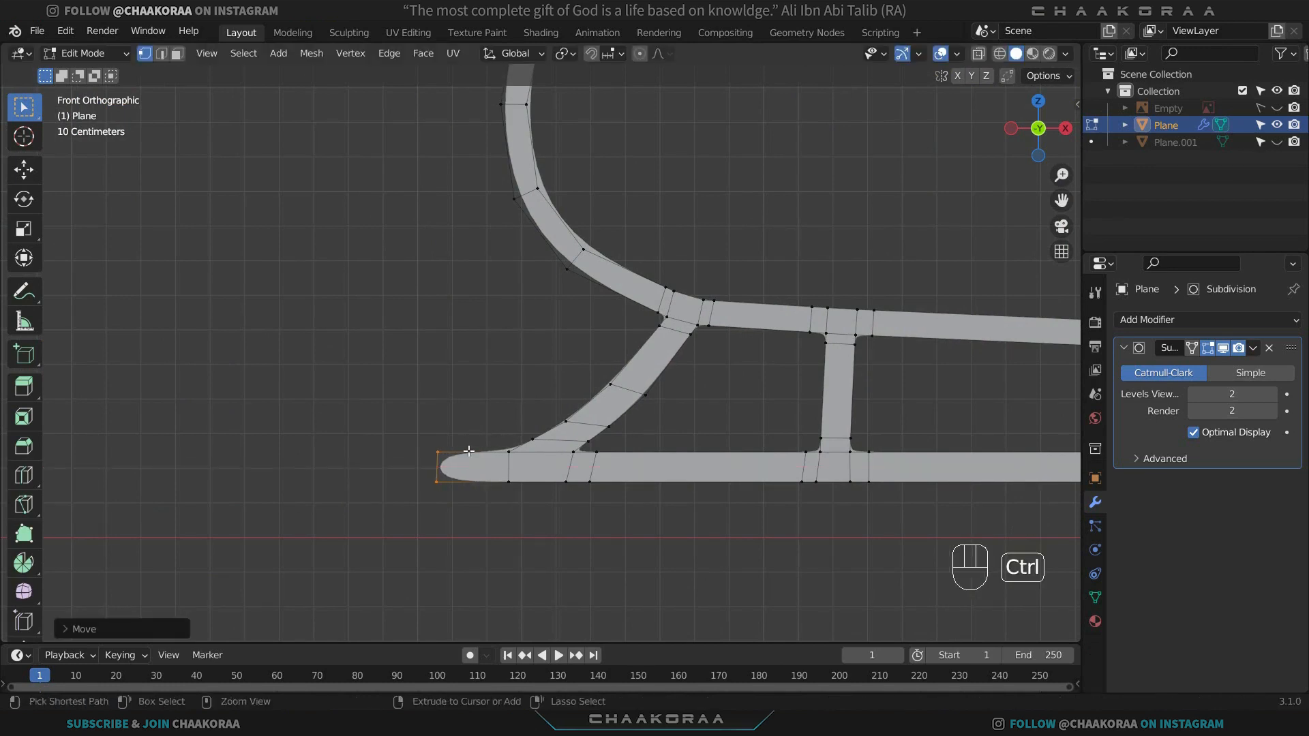
key(ctrl+r)
click(469, 453)
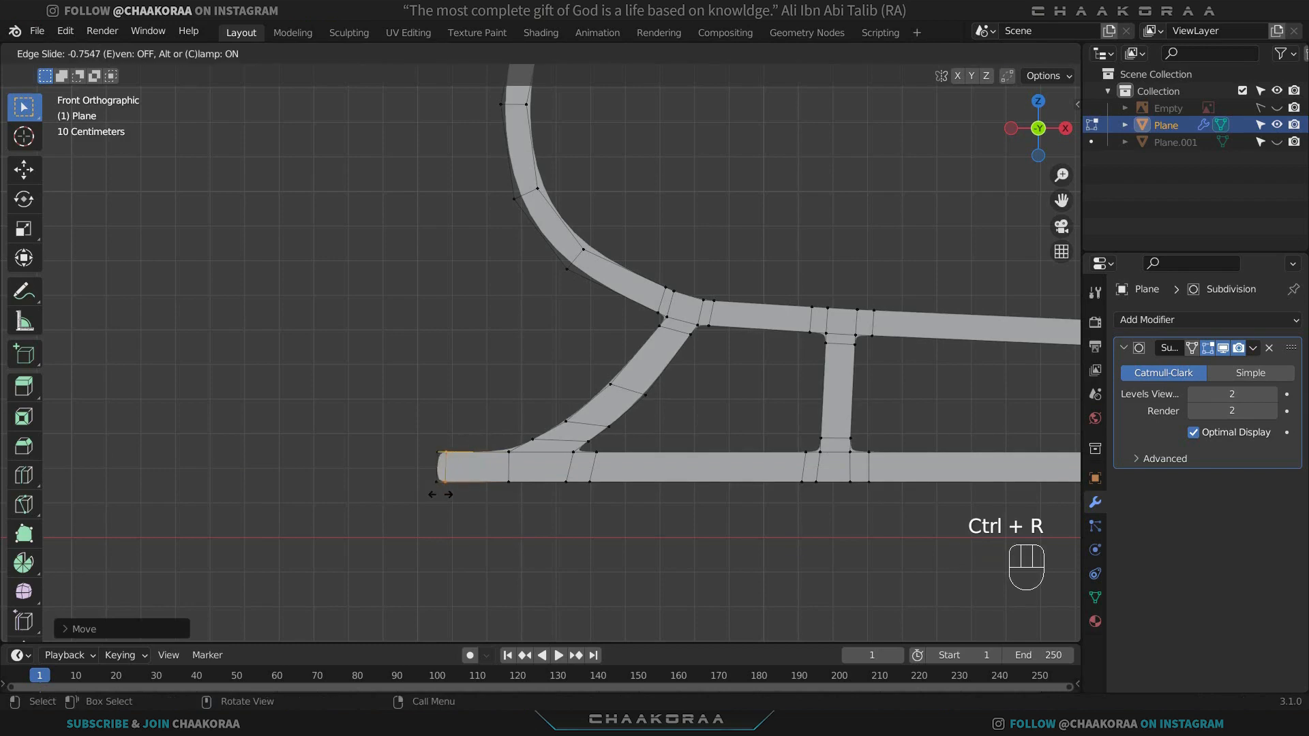
click(440, 495)
key(Tab)
scroll(563, 435, down, 2)
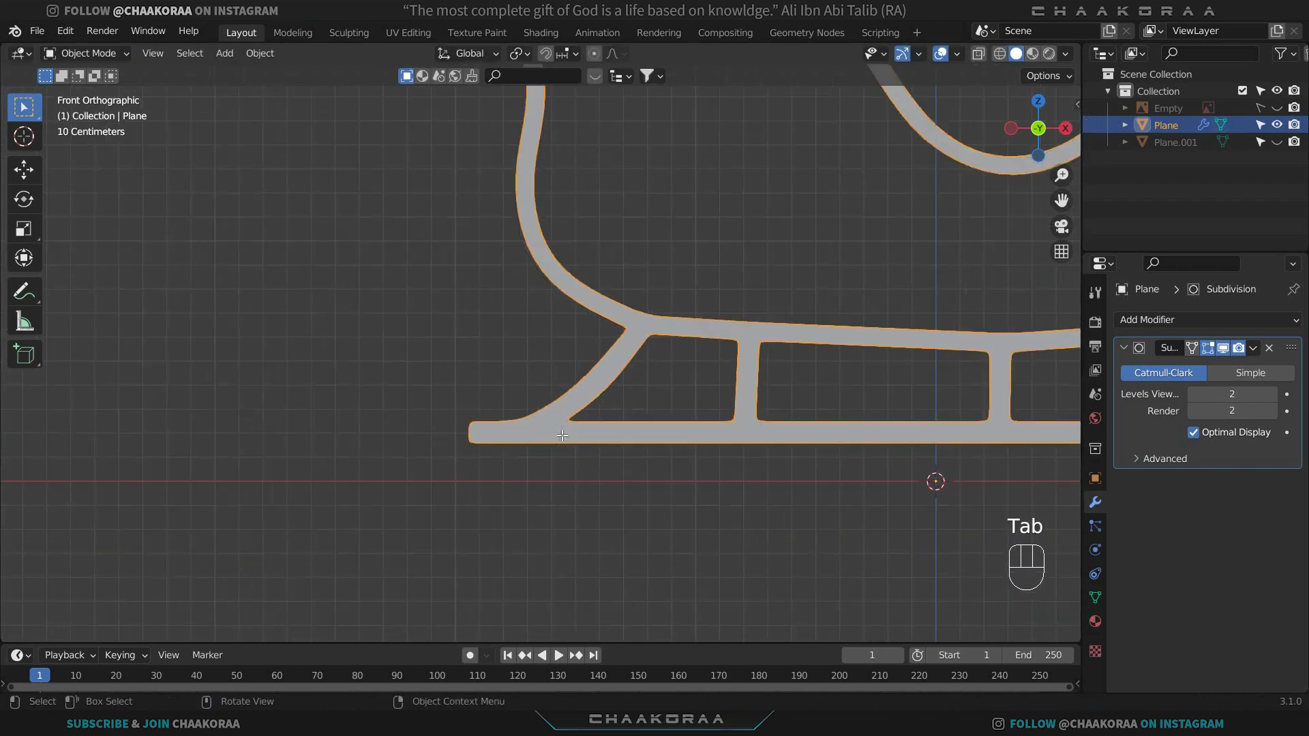
Unhide the separate body outline strip and select it alongside the smoothed sleigh frame.
scroll(562, 435, down, 4)
scroll(627, 337, down, 2)
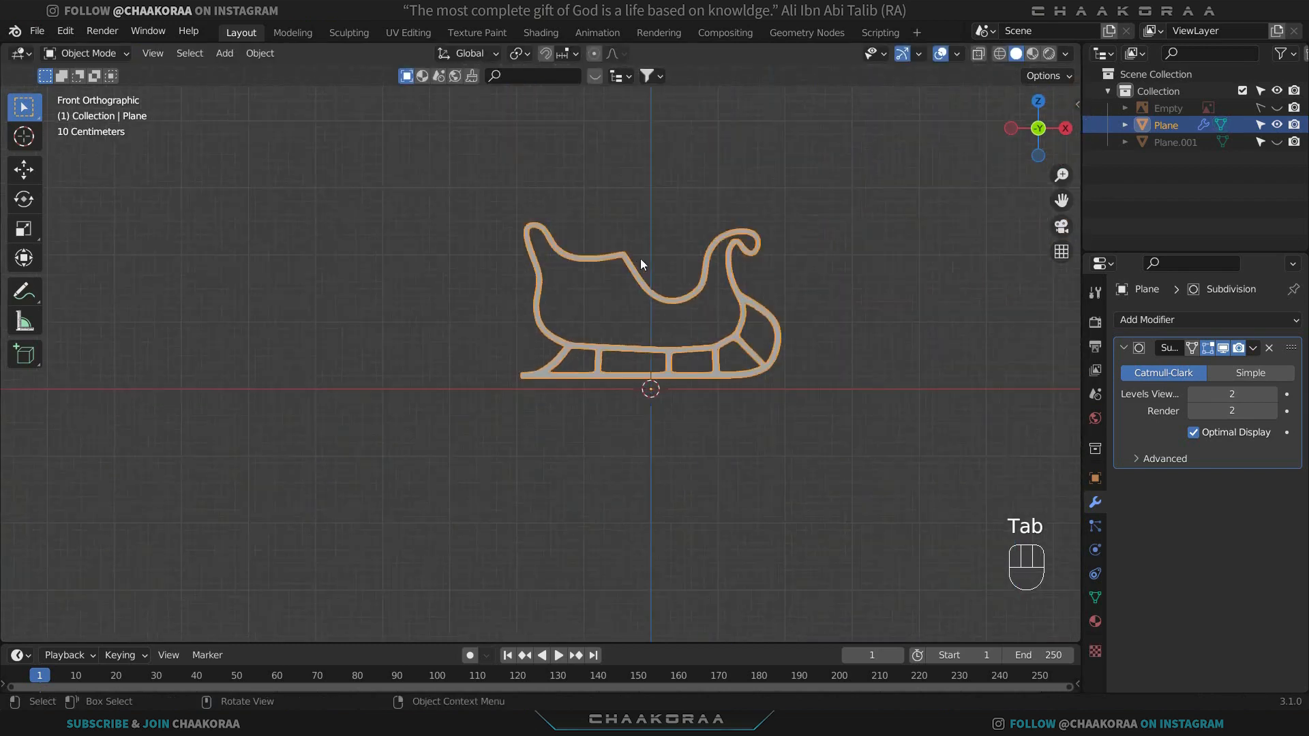
middle_drag(640, 259, 444, 392)
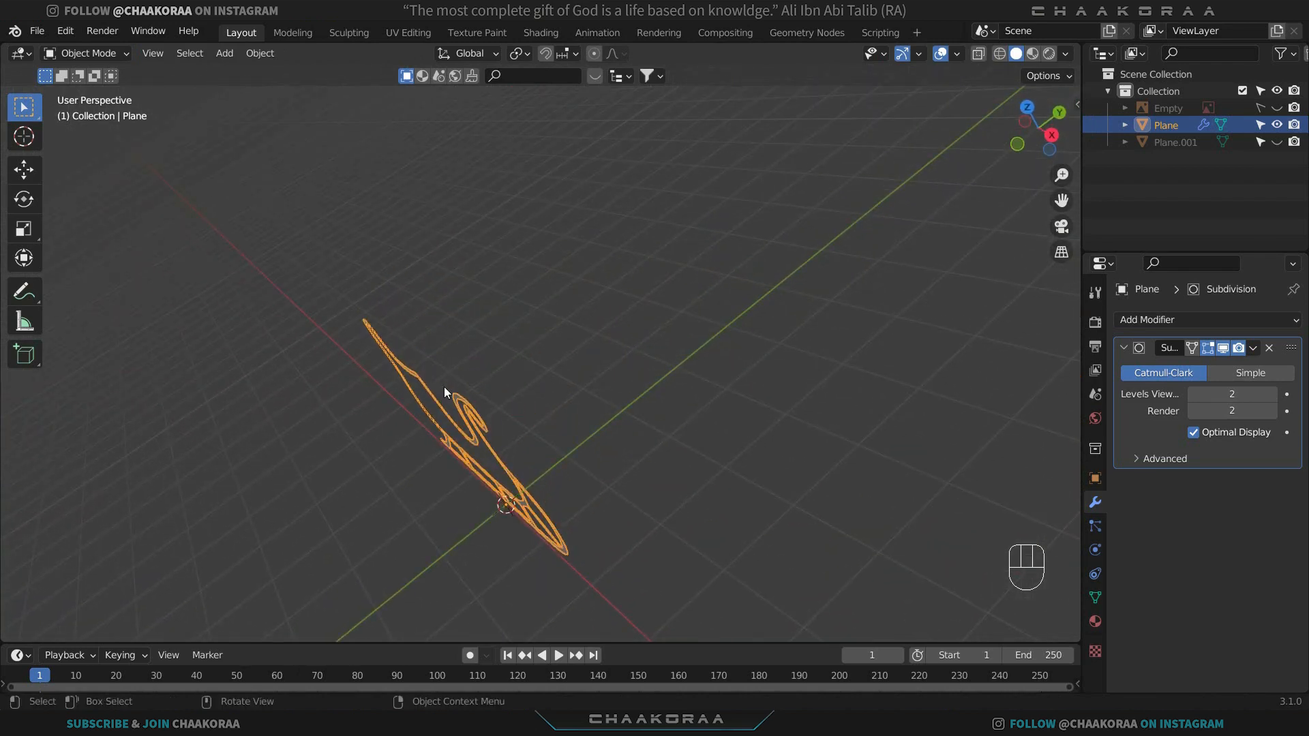
click(1274, 143)
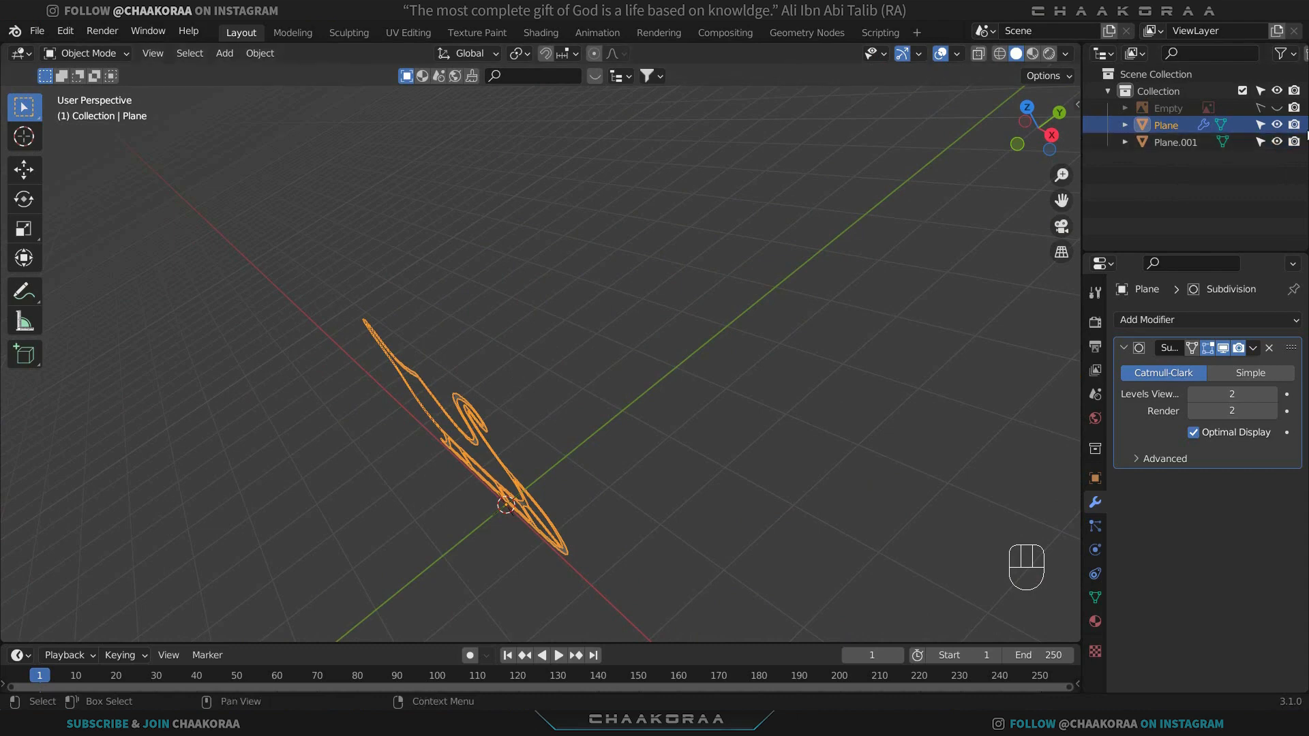
middle_drag(764, 265, 789, 261)
click(671, 347)
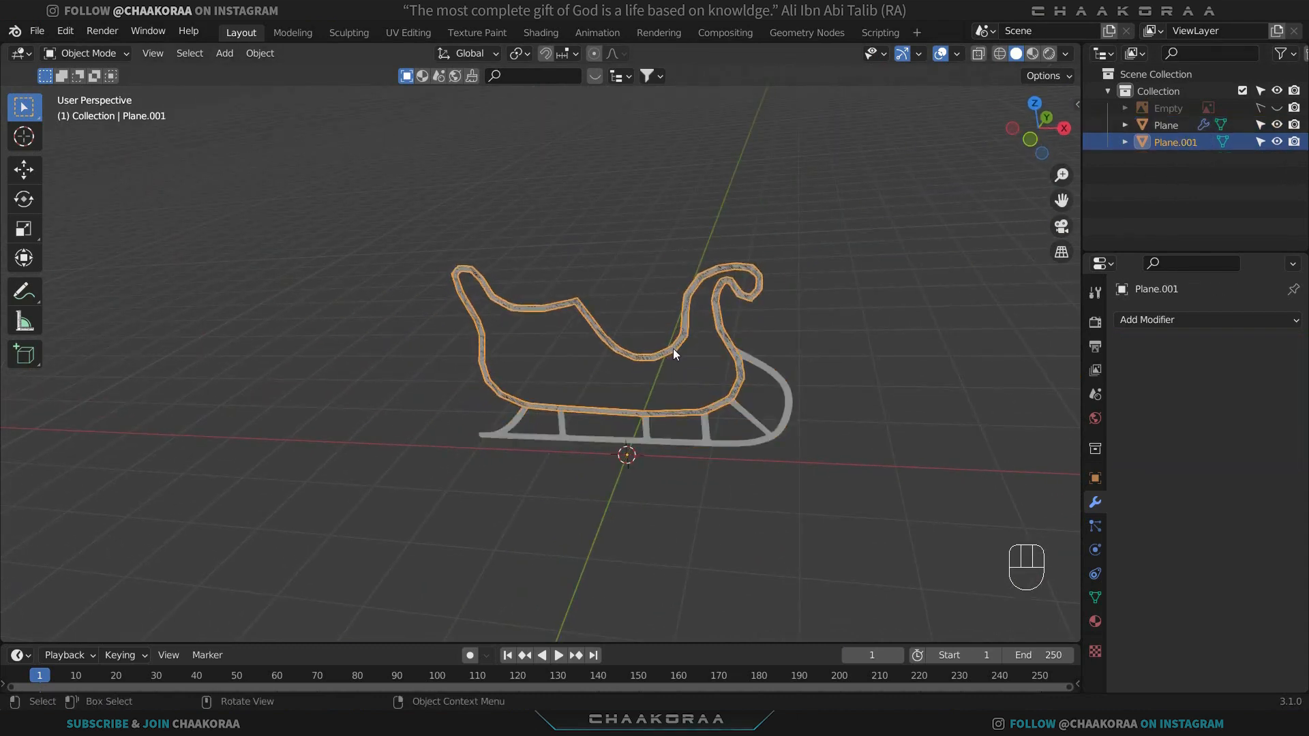
In Edit Mode, add a centred loop cut running lengthwise around the whole body outline strip.
scroll(699, 359, up, 3)
middle_drag(699, 358, 541, 304)
scroll(525, 283, up, 3)
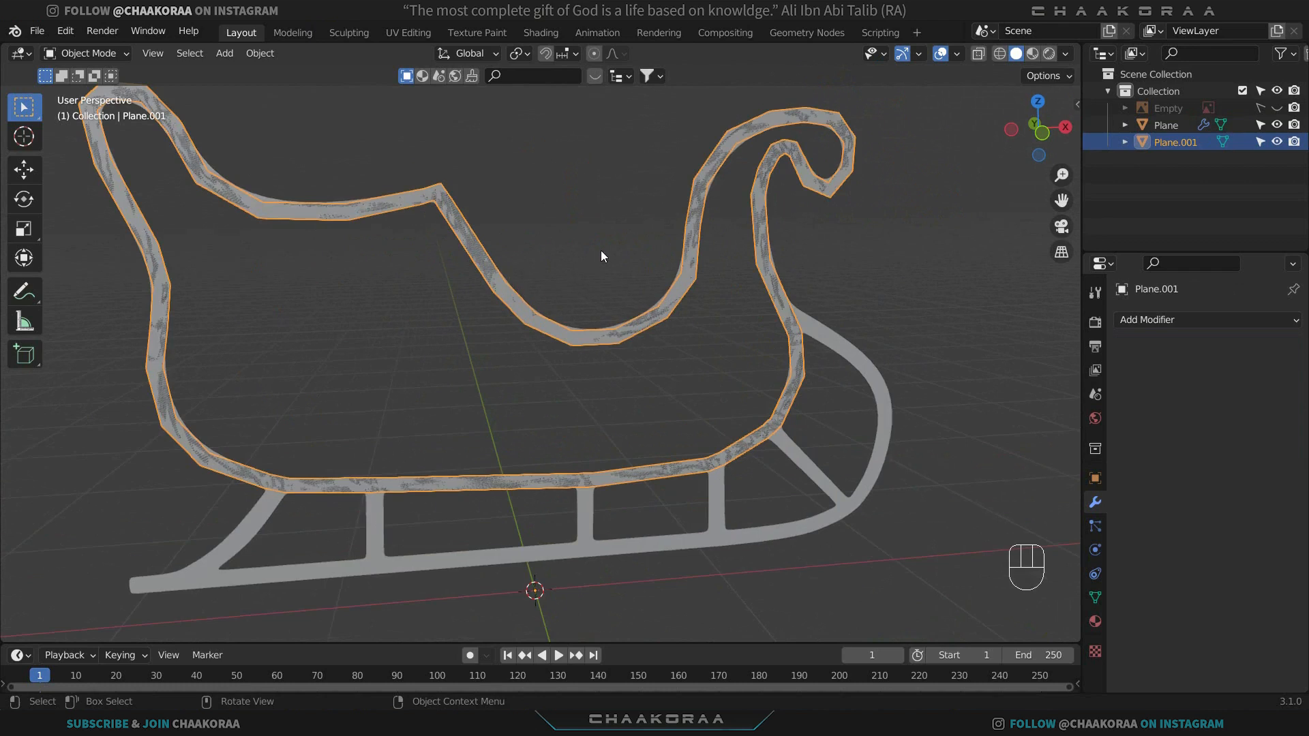
key(Tab)
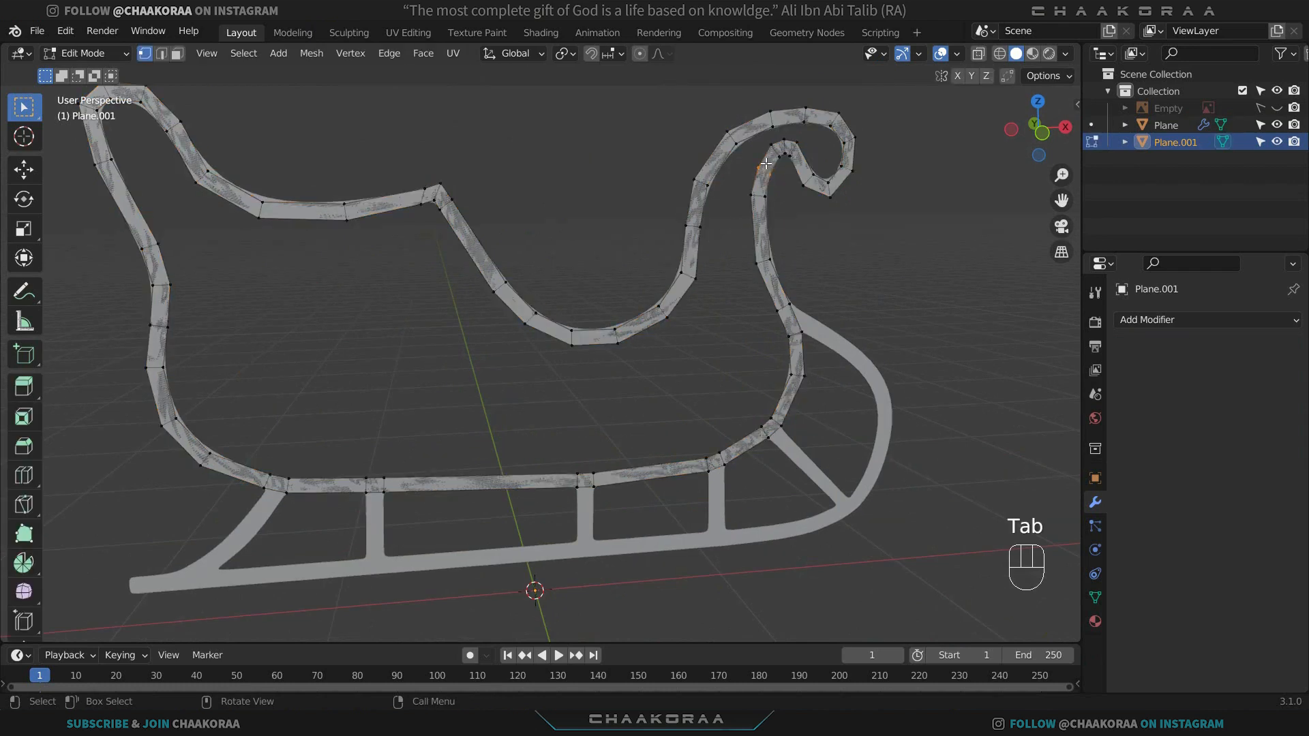
key(ctrl+z)
key(ctrl+r)
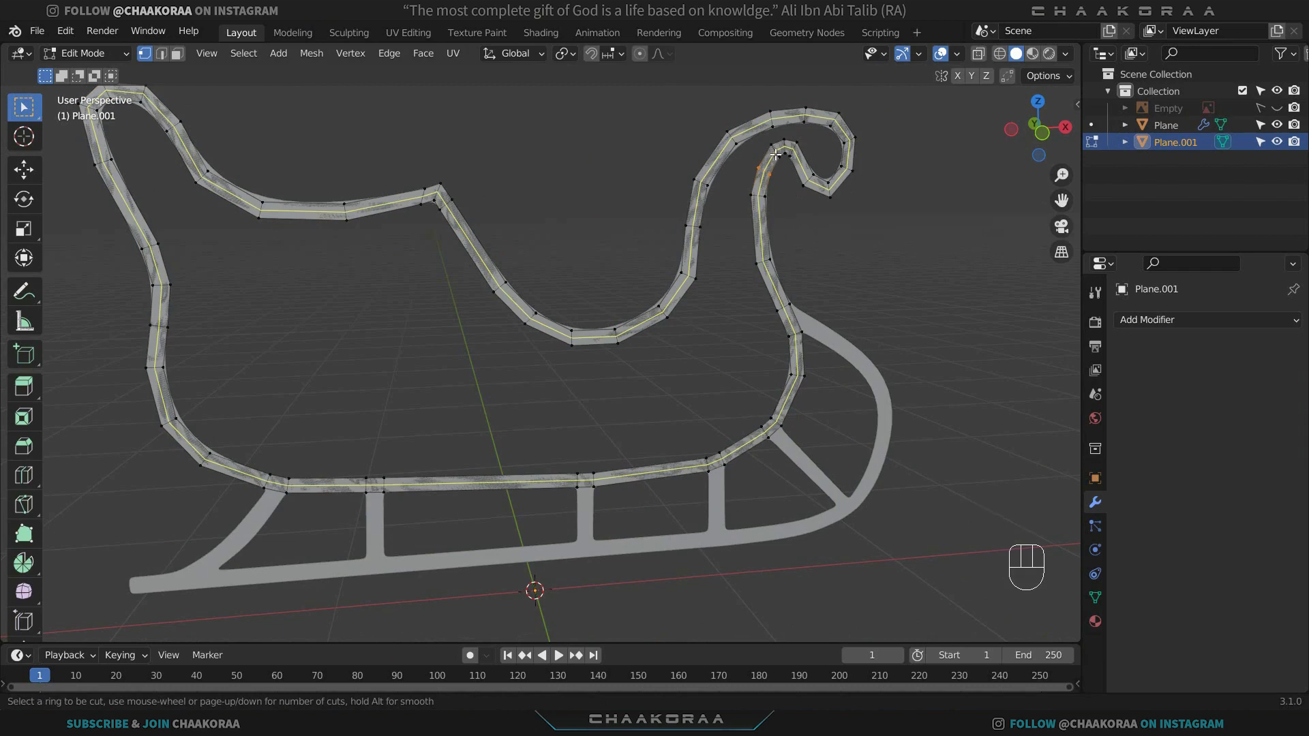
click(776, 155)
right_click(776, 154)
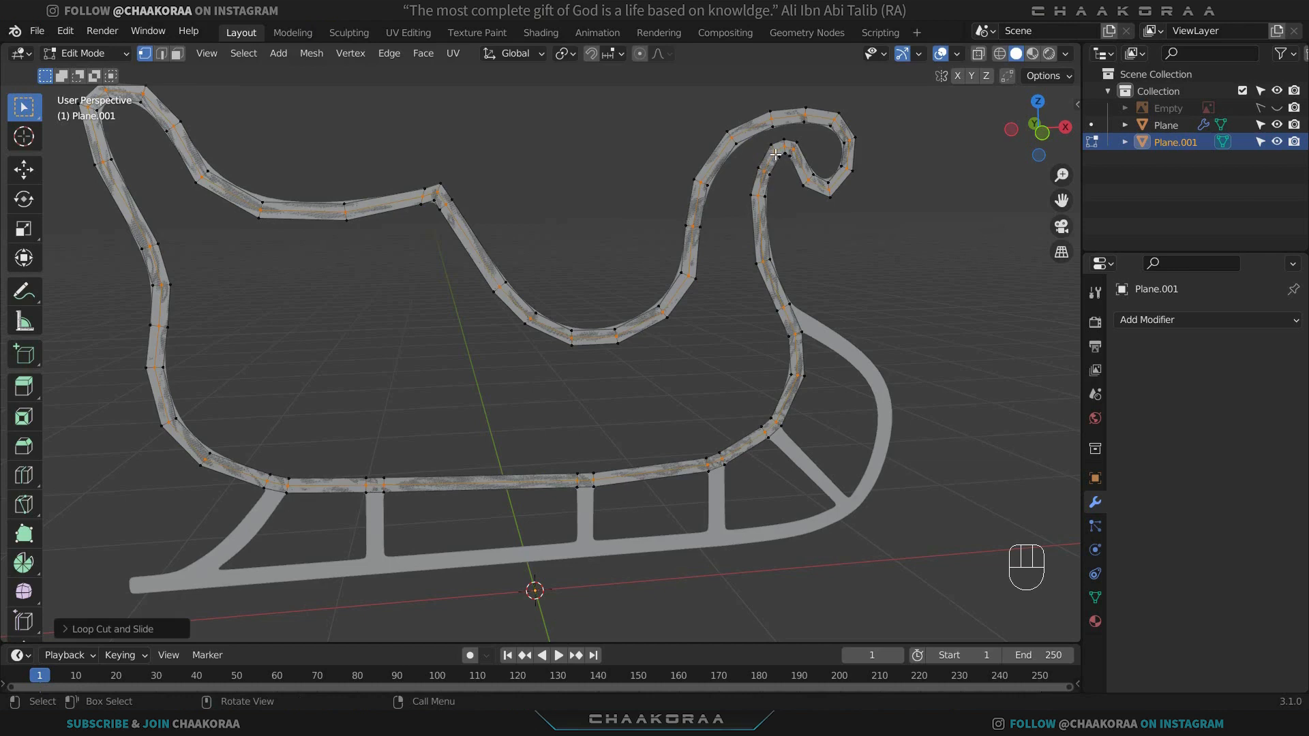
Separate the selected centre loop into its own object and delete the original outline strip.
key(p)
click(776, 155)
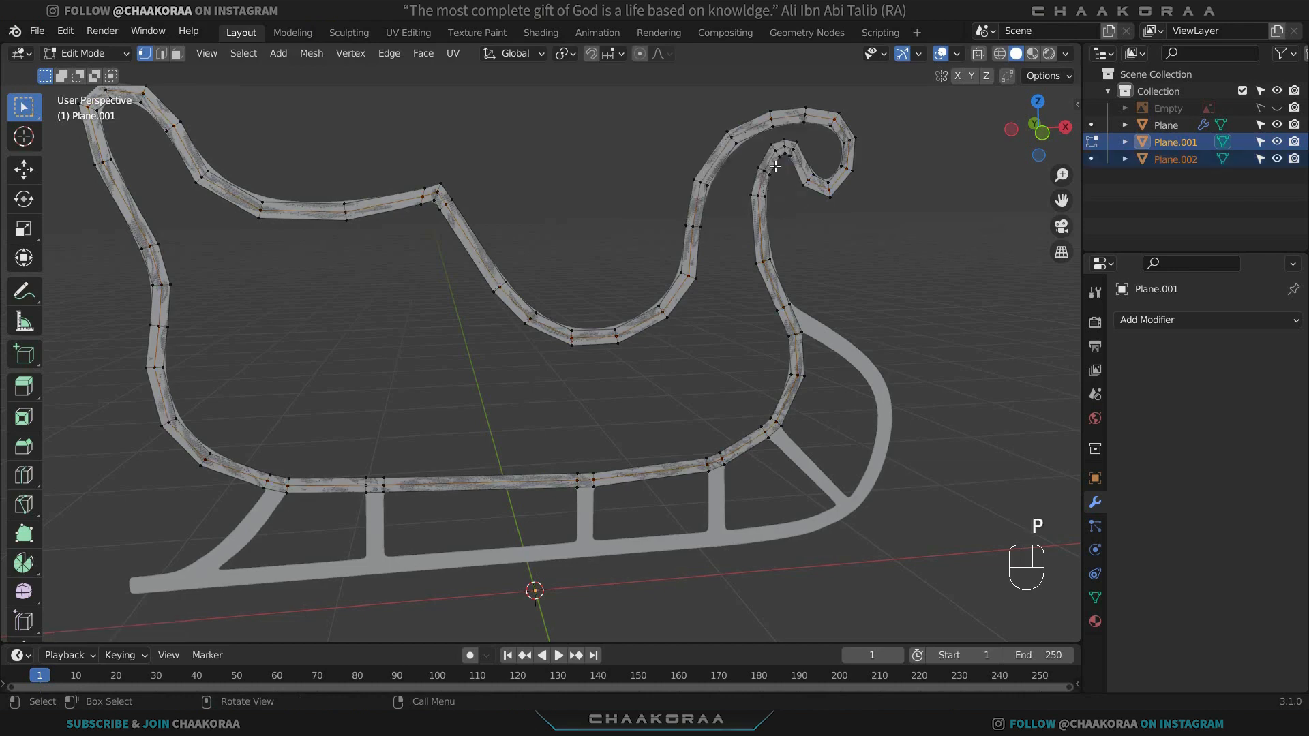
key(Tab)
click(775, 163)
click(778, 155)
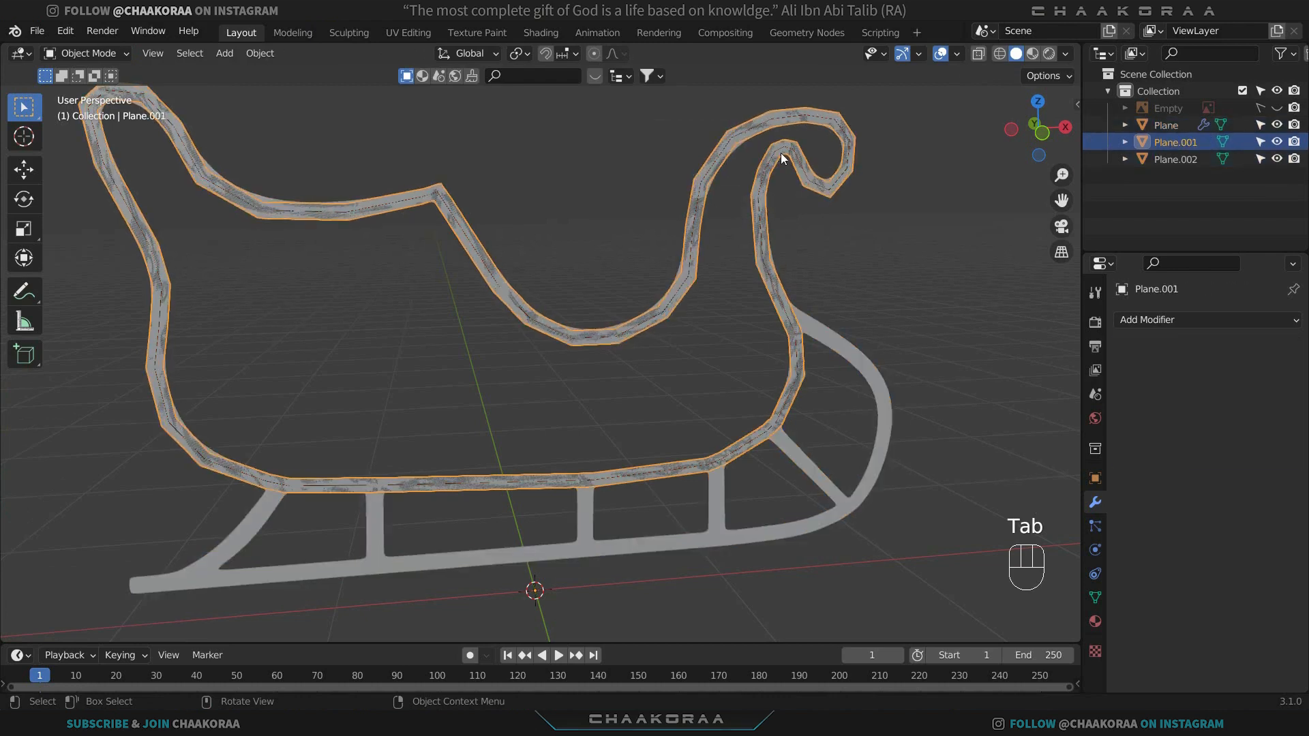
key(x)
click(810, 113)
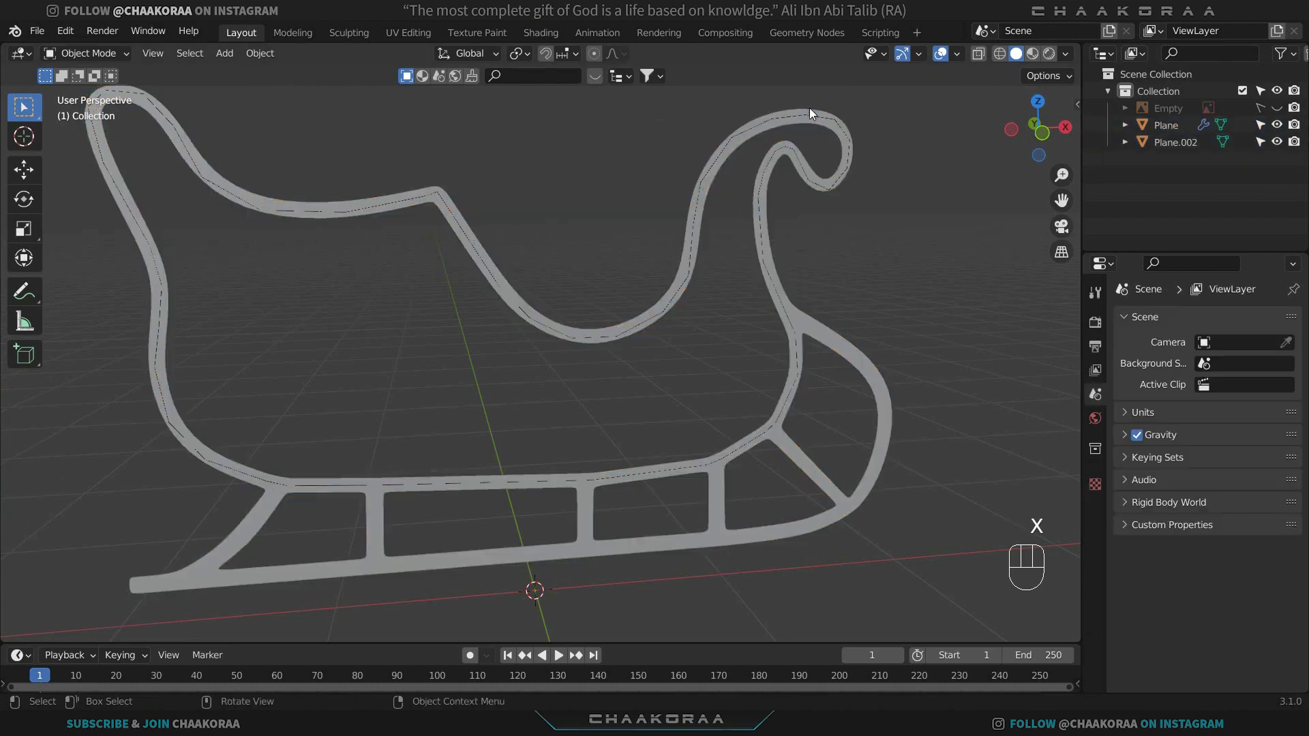
Select the separated centre loop and fill all its vertices with a single face to form the sleigh's side panel.
click(795, 116)
click(789, 120)
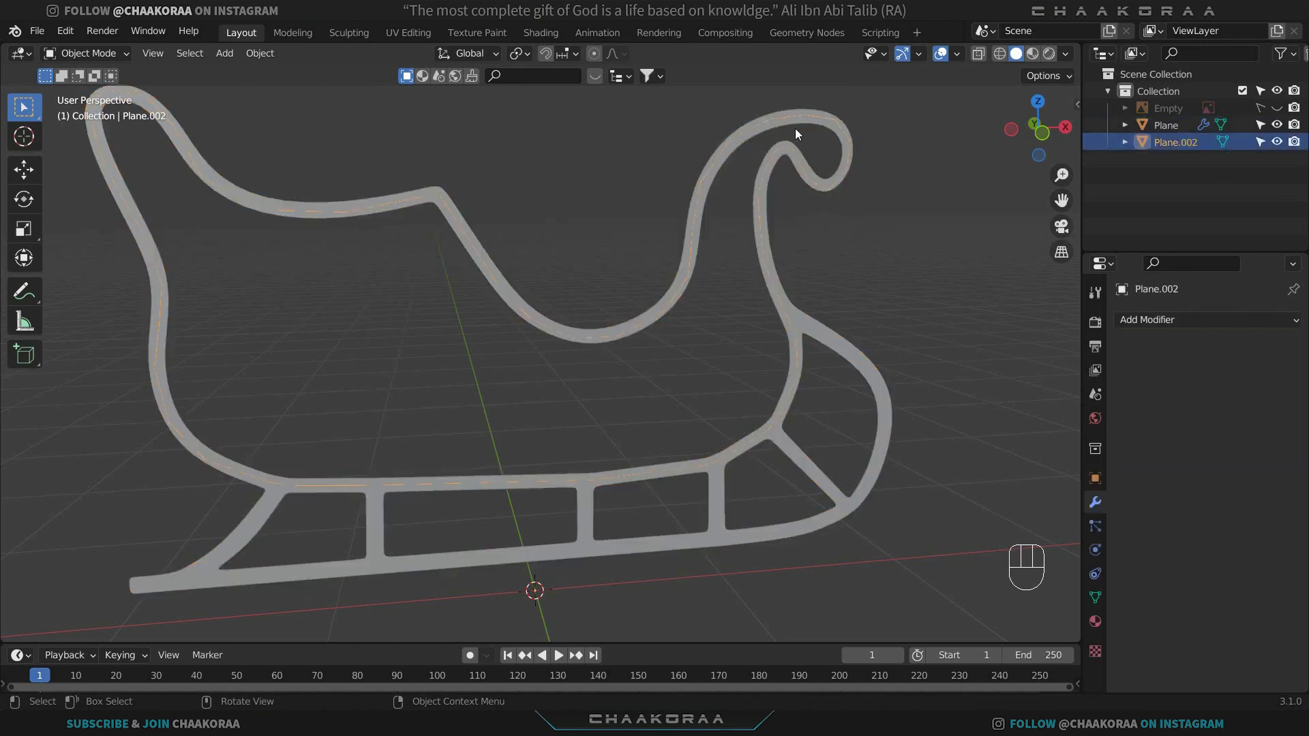
key(Tab)
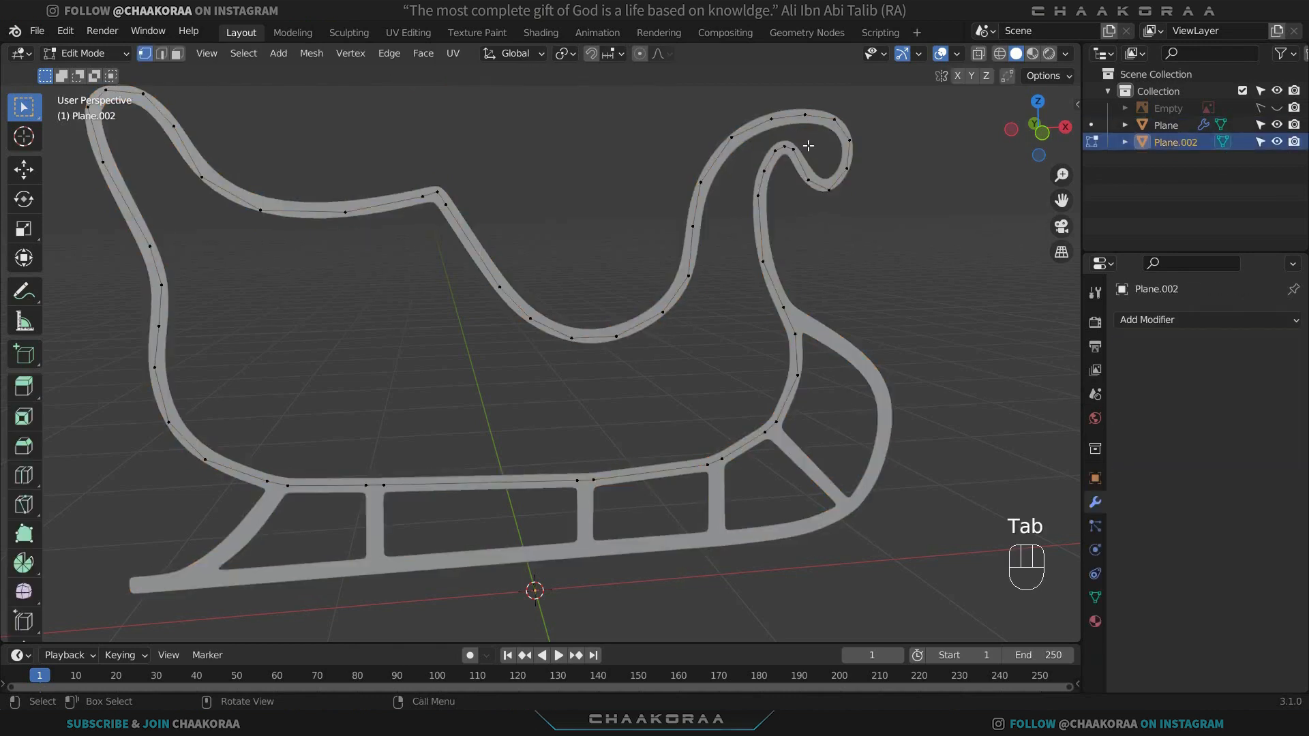
key(a)
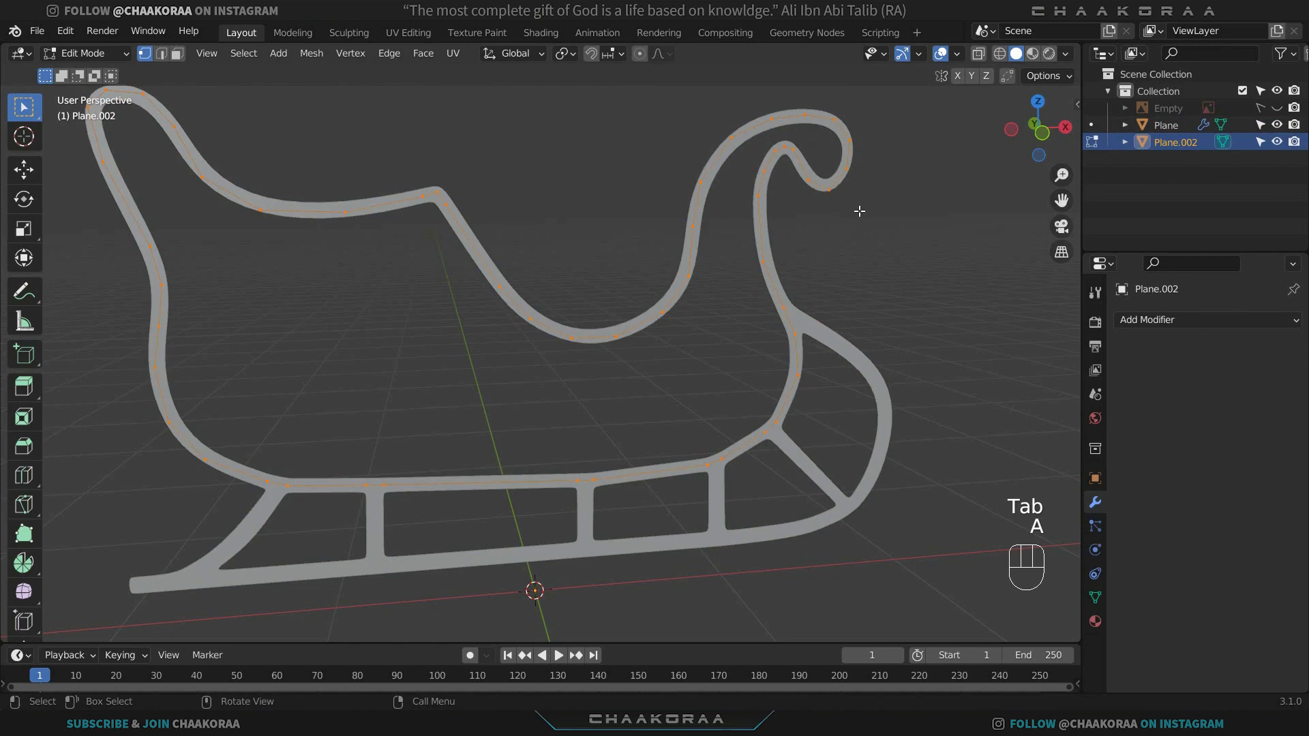
key(f)
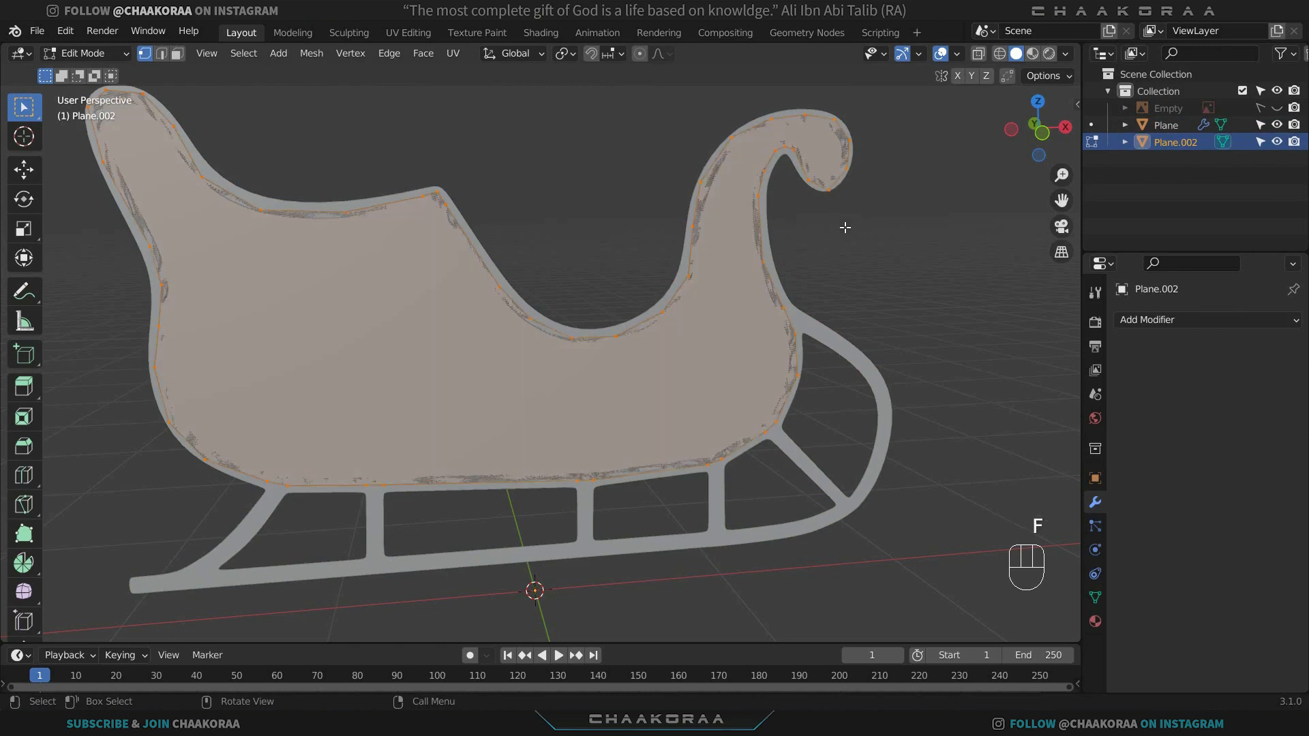
key(Tab)
middle_drag(809, 279, 596, 308)
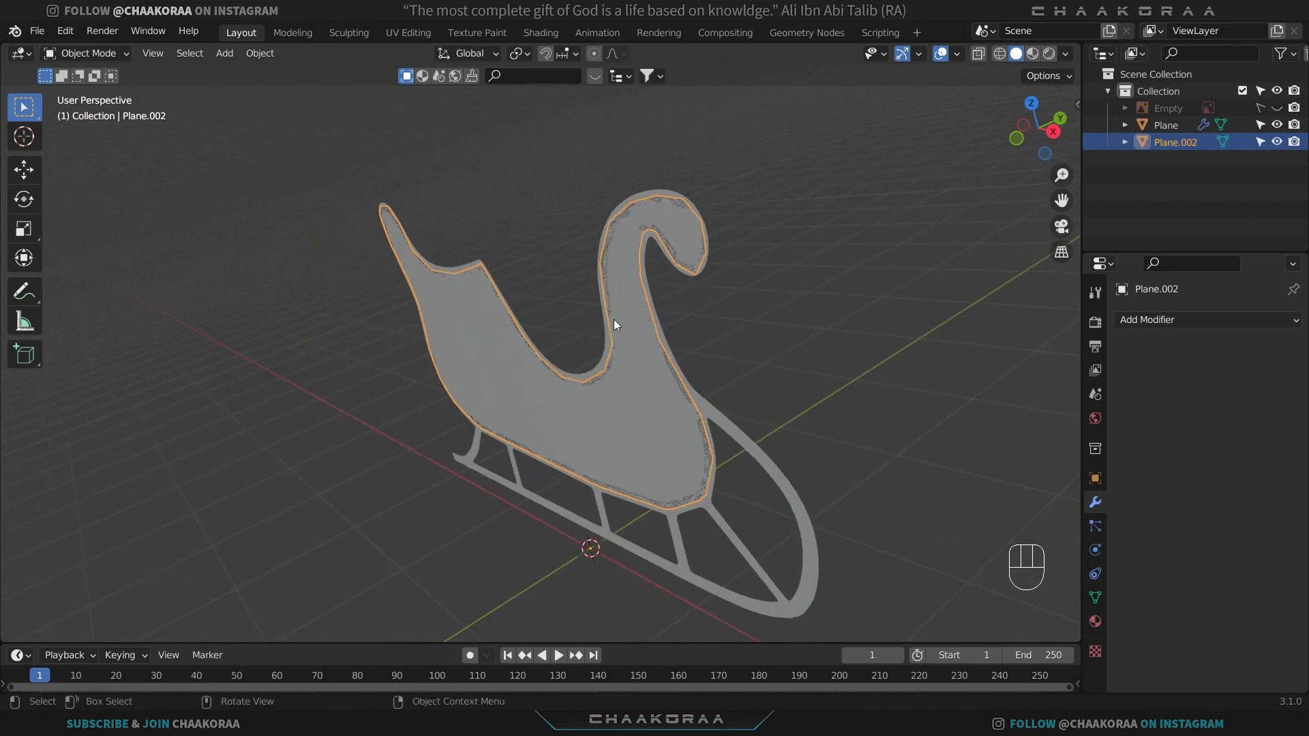
Show the sleigh reference image and hide the filled side panel.
click(1277, 108)
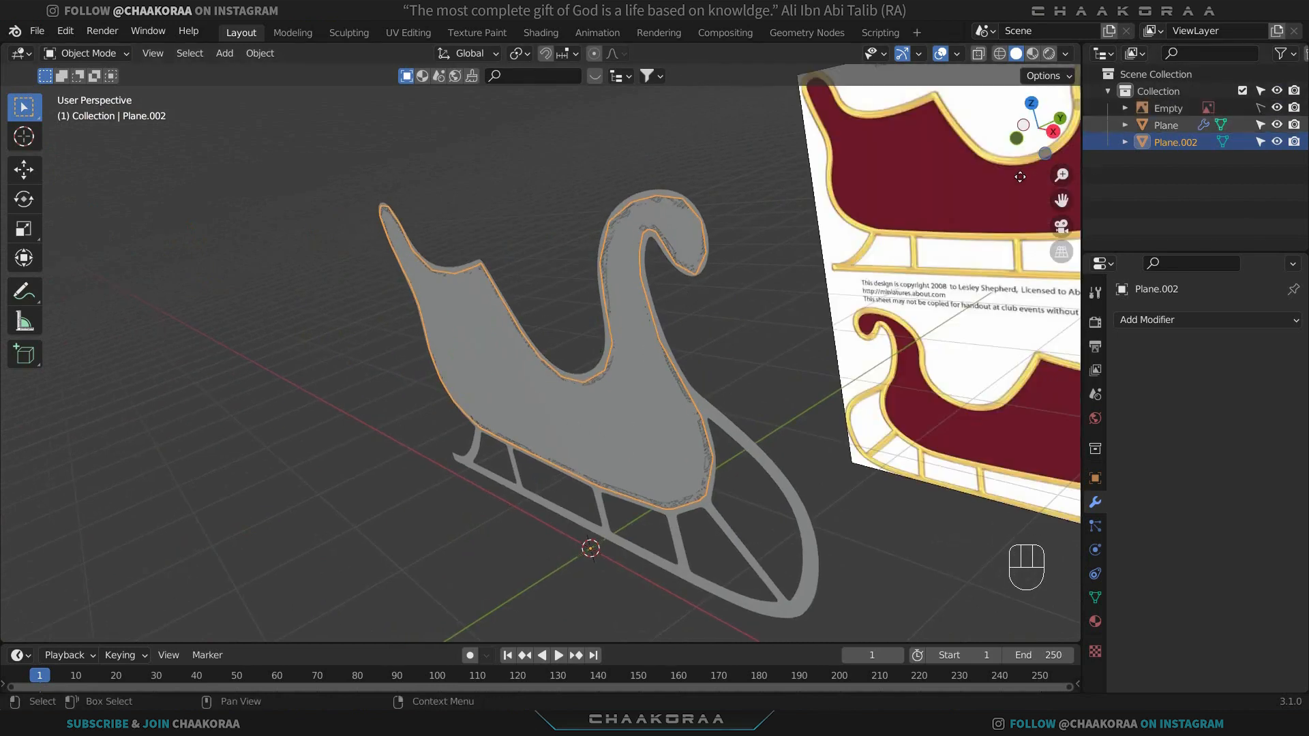
shift+middle_drag(924, 211, 794, 223)
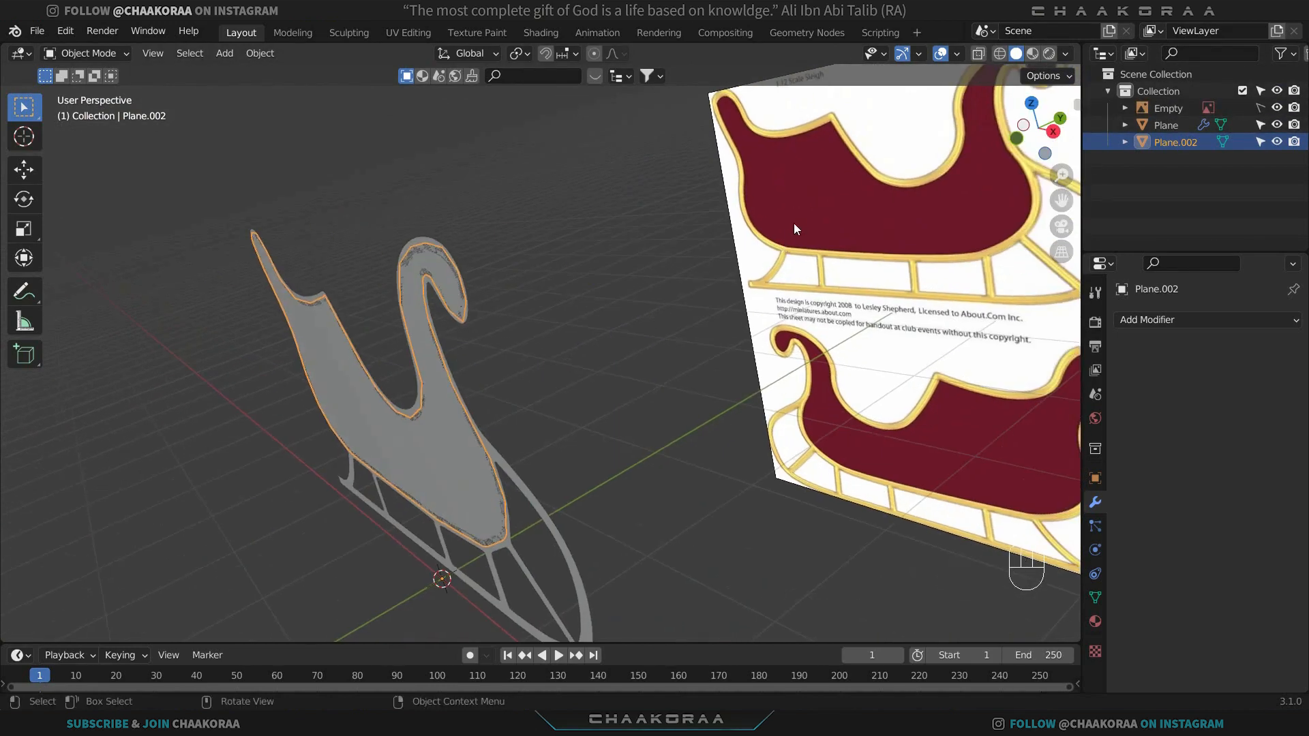
click(1277, 142)
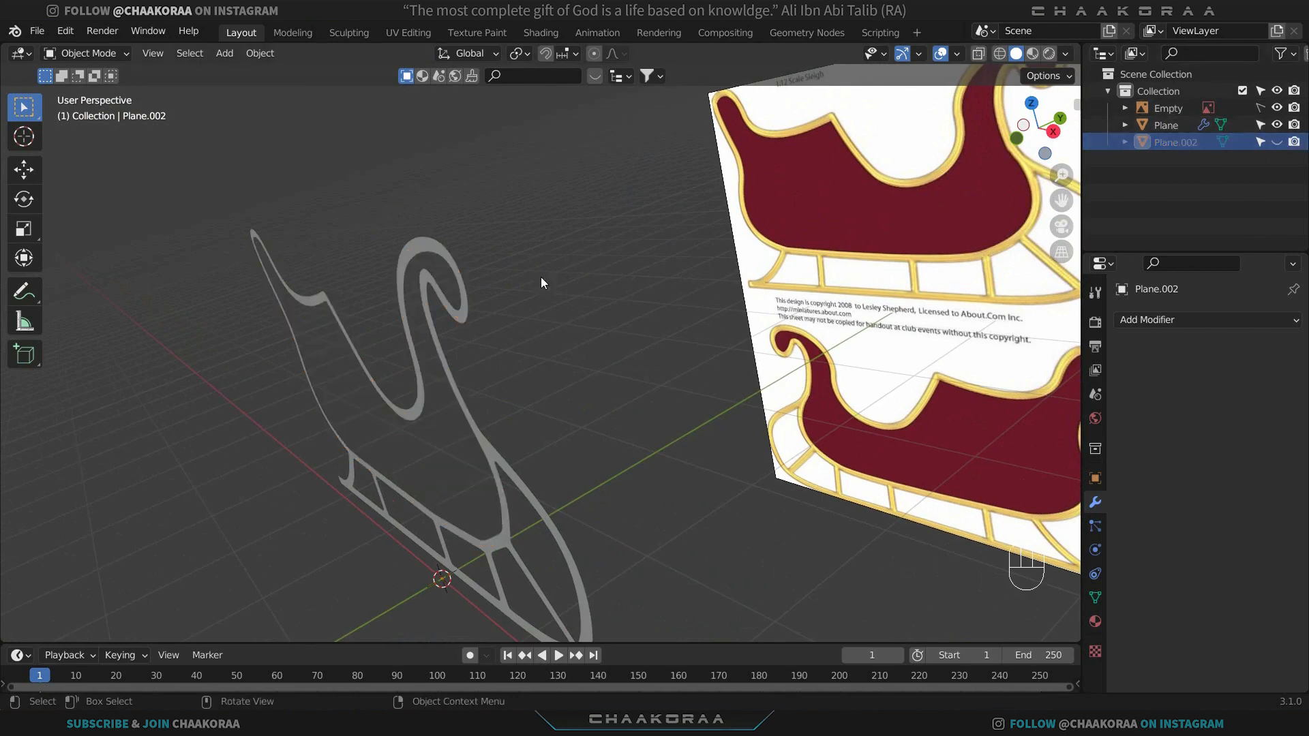
Add a Solidify modifier to the sleigh frame with a thickness of 0.134 m.
click(428, 252)
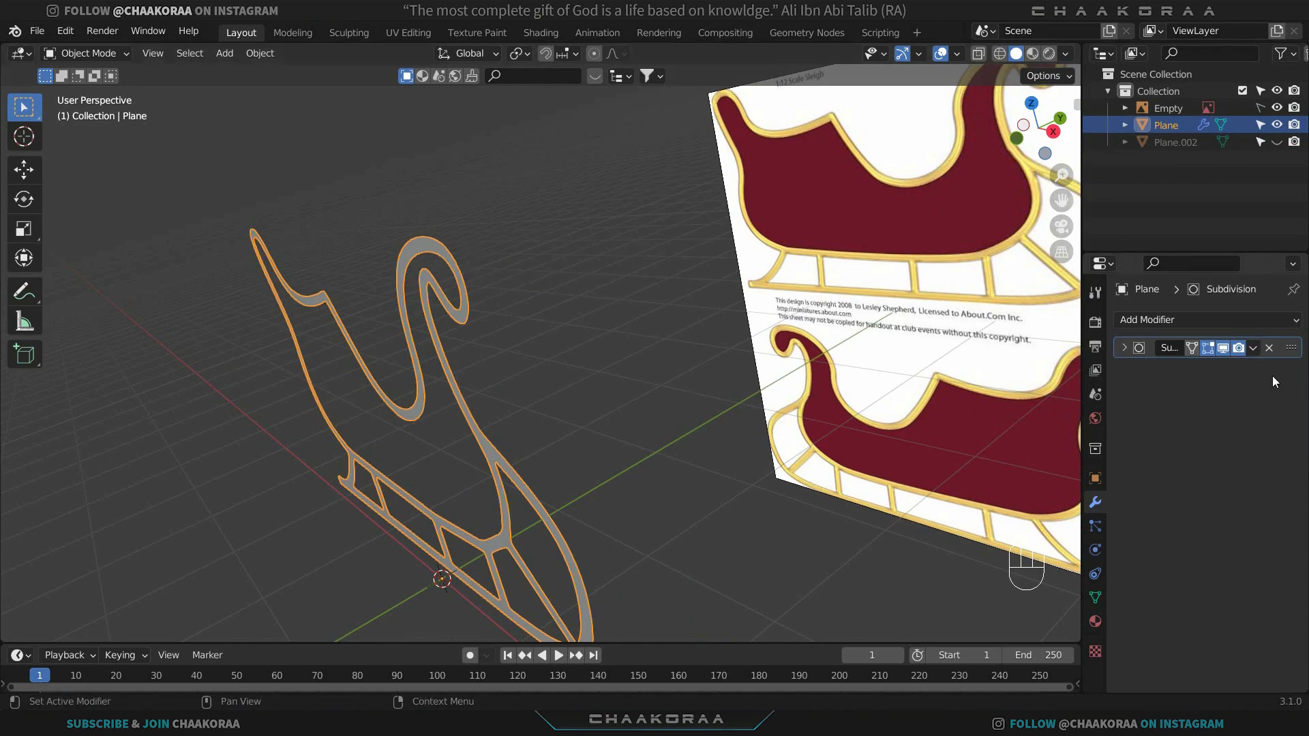
click(1184, 319)
click(958, 606)
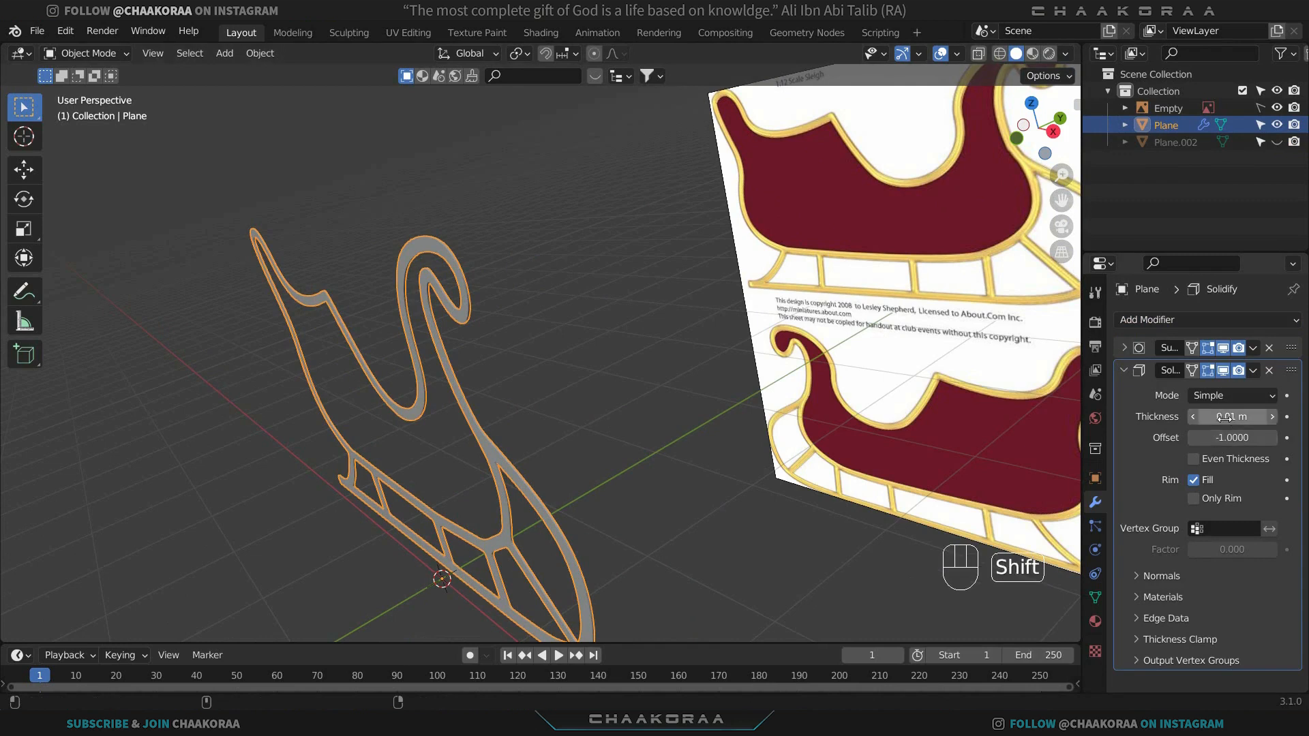
shift+drag(1225, 417, 1288, 417)
middle_drag(600, 355, 670, 358)
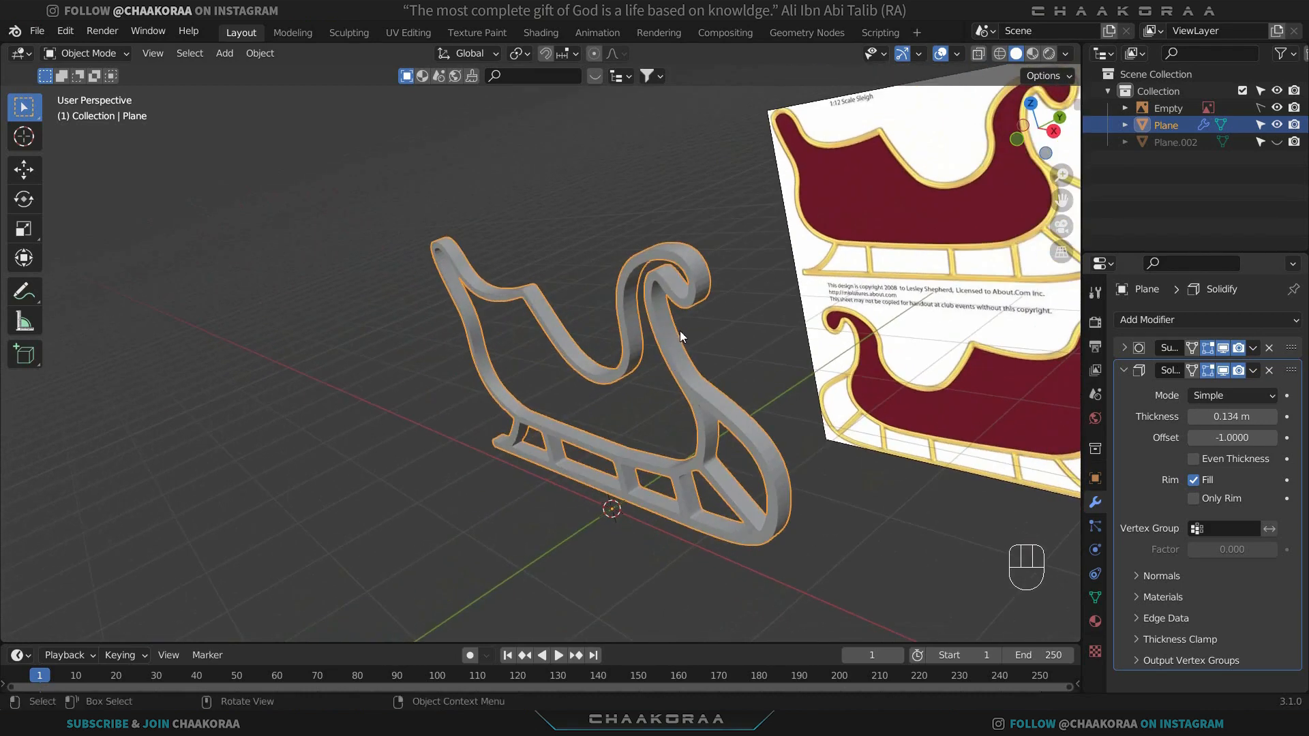
Move the frame's Solidify modifier above the Subdivision modifier in the stack.
click(1124, 370)
drag(1292, 370, 1295, 347)
scroll(679, 291, up, 3)
shift+middle_drag(797, 271, 667, 301)
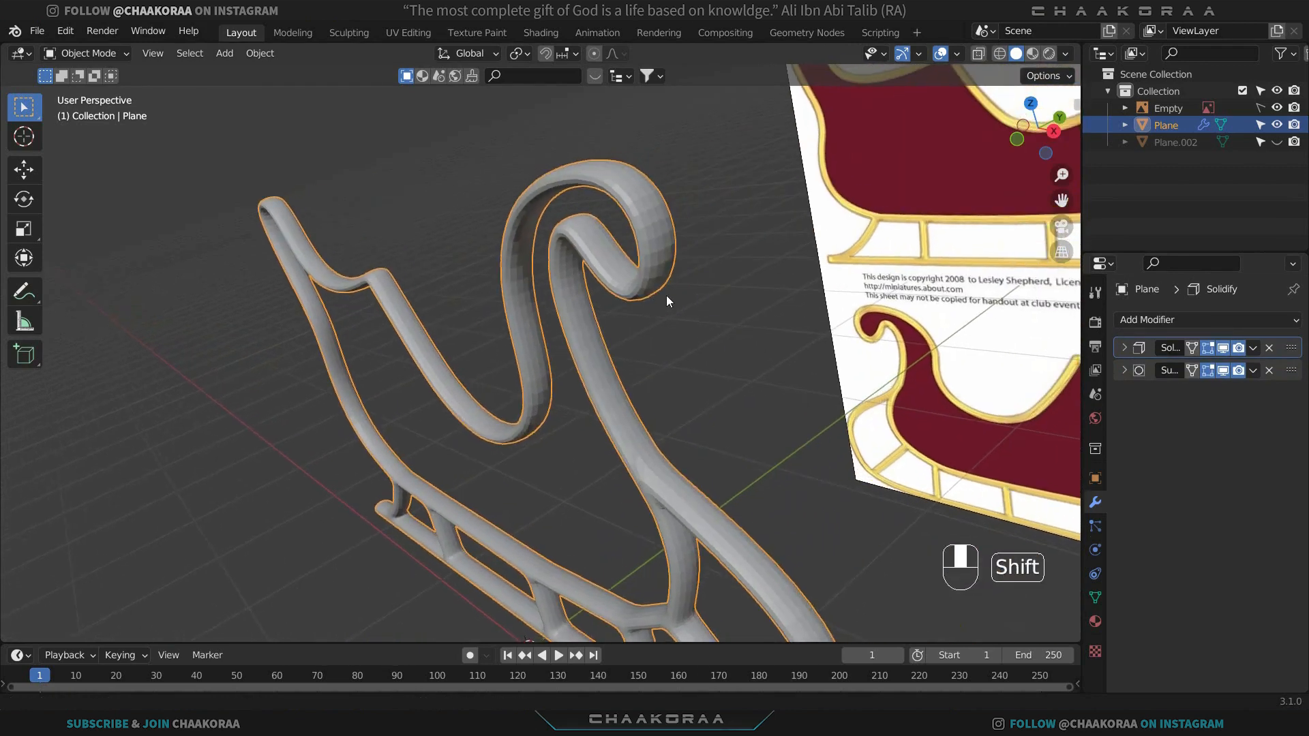
Turn off the Subdivision's viewport display, set the Solidify thickness to 0.151 m, and apply the Solidify modifier.
click(1224, 370)
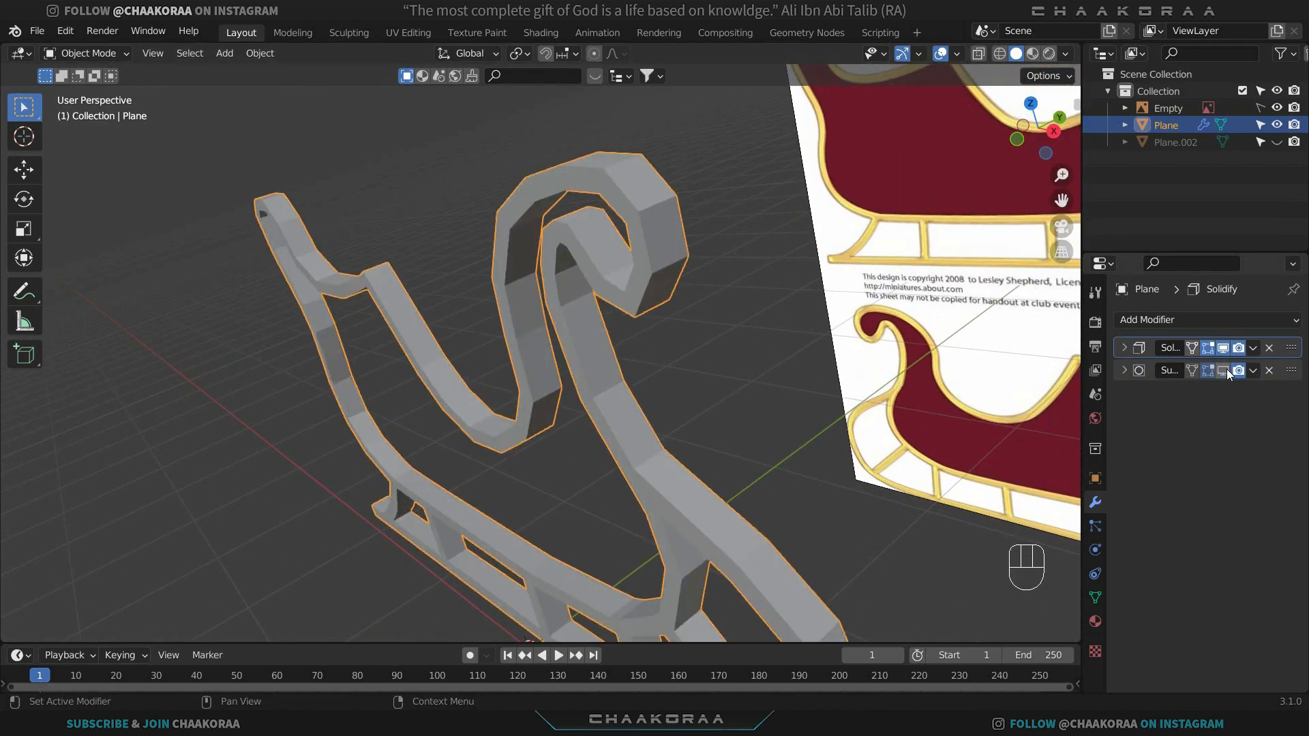
click(1125, 349)
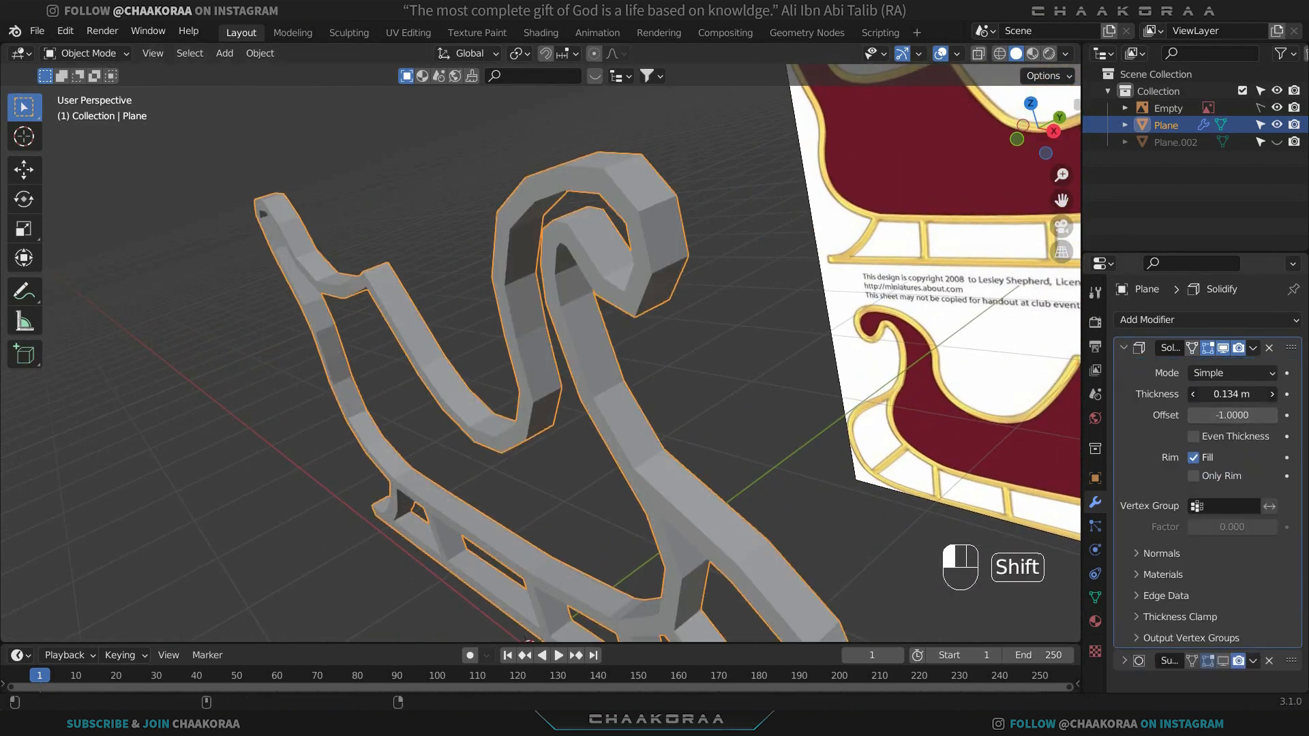
shift+drag(1232, 394, 1251, 395)
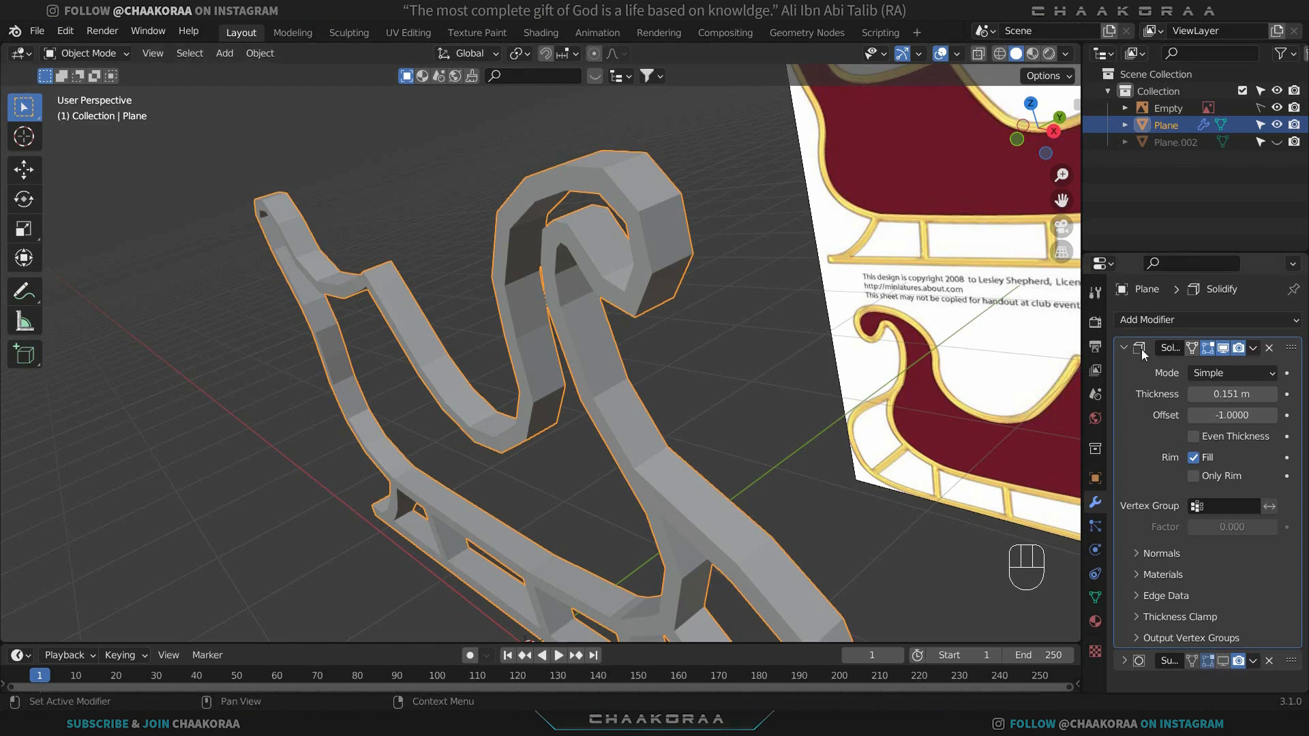
click(1254, 349)
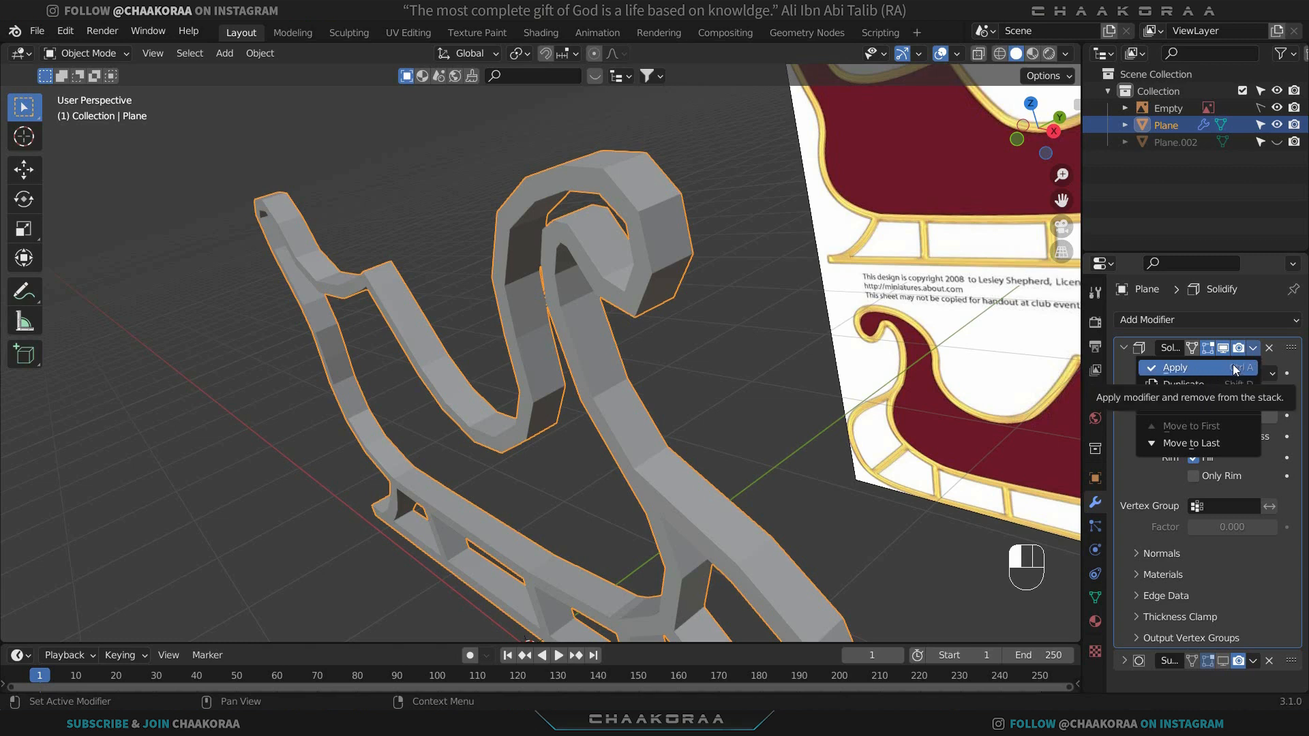
click(1125, 348)
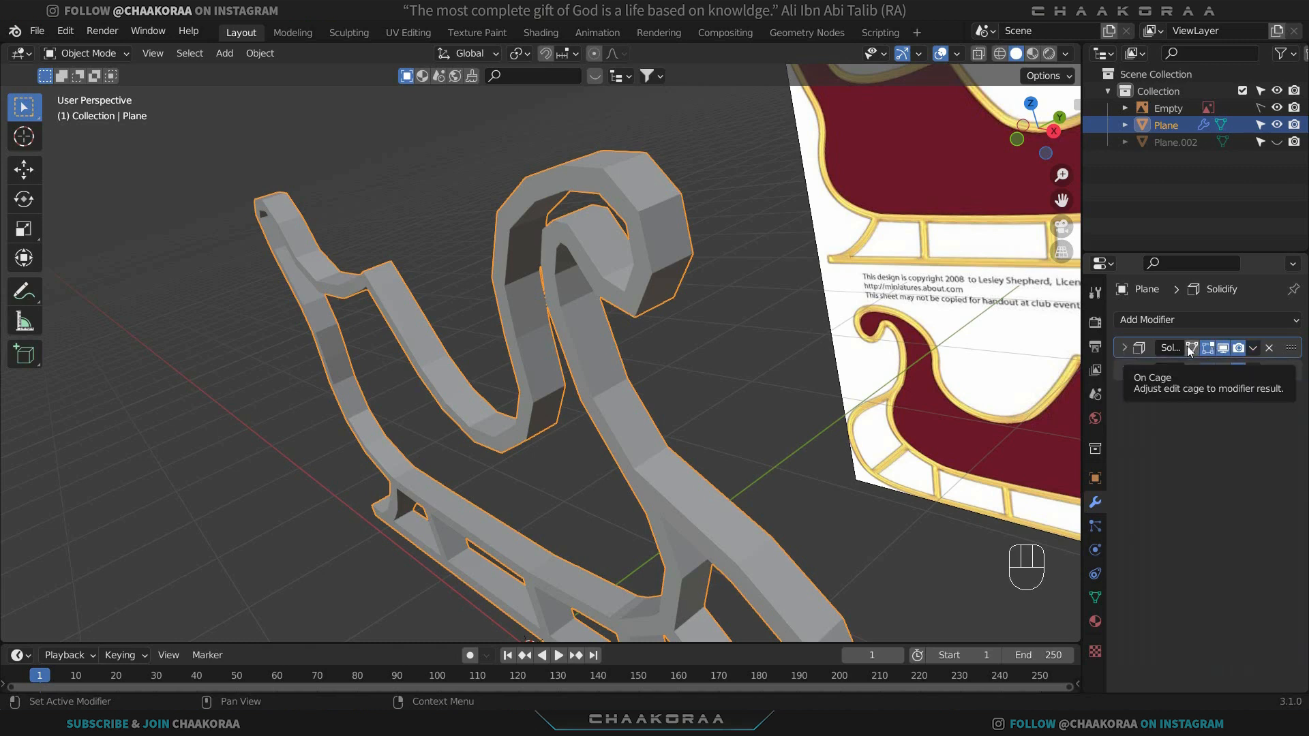
key(ctrl+a)
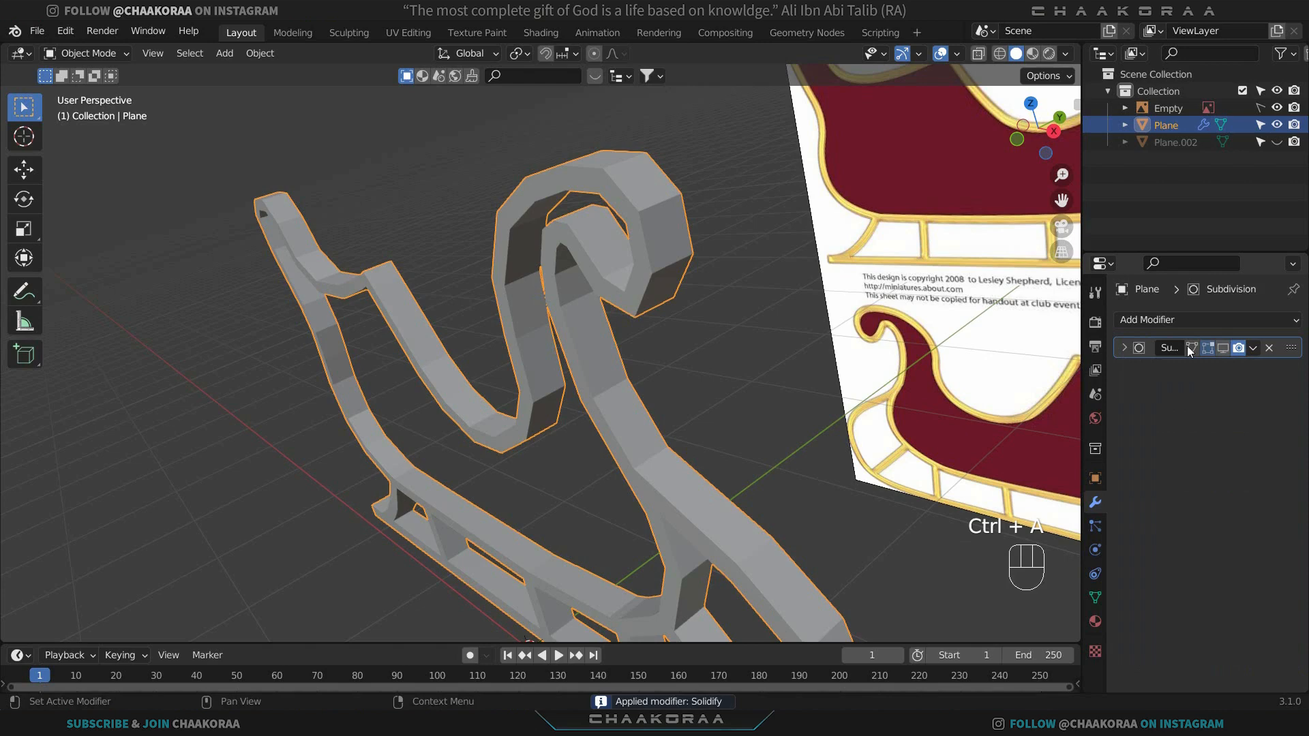
Turn the Subdivision's viewport display back on and shade the frame smooth.
click(1221, 349)
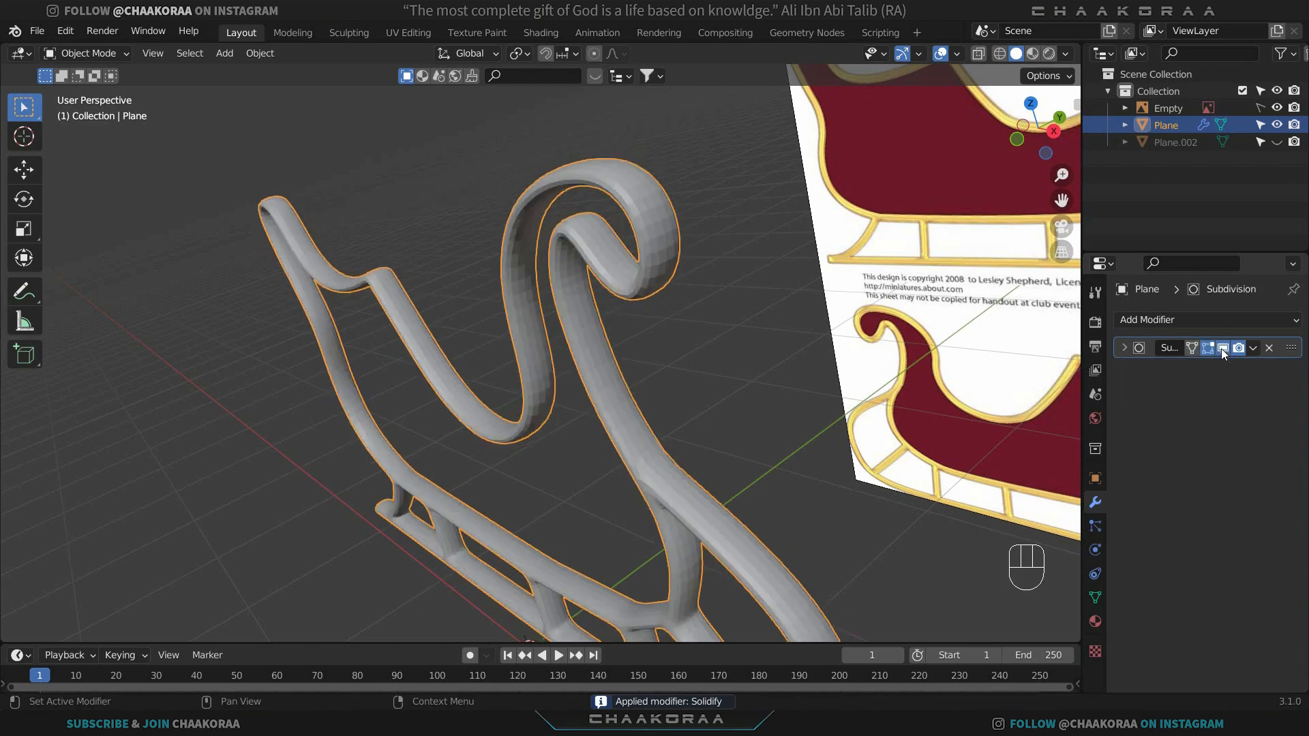
key(ctrl+z)
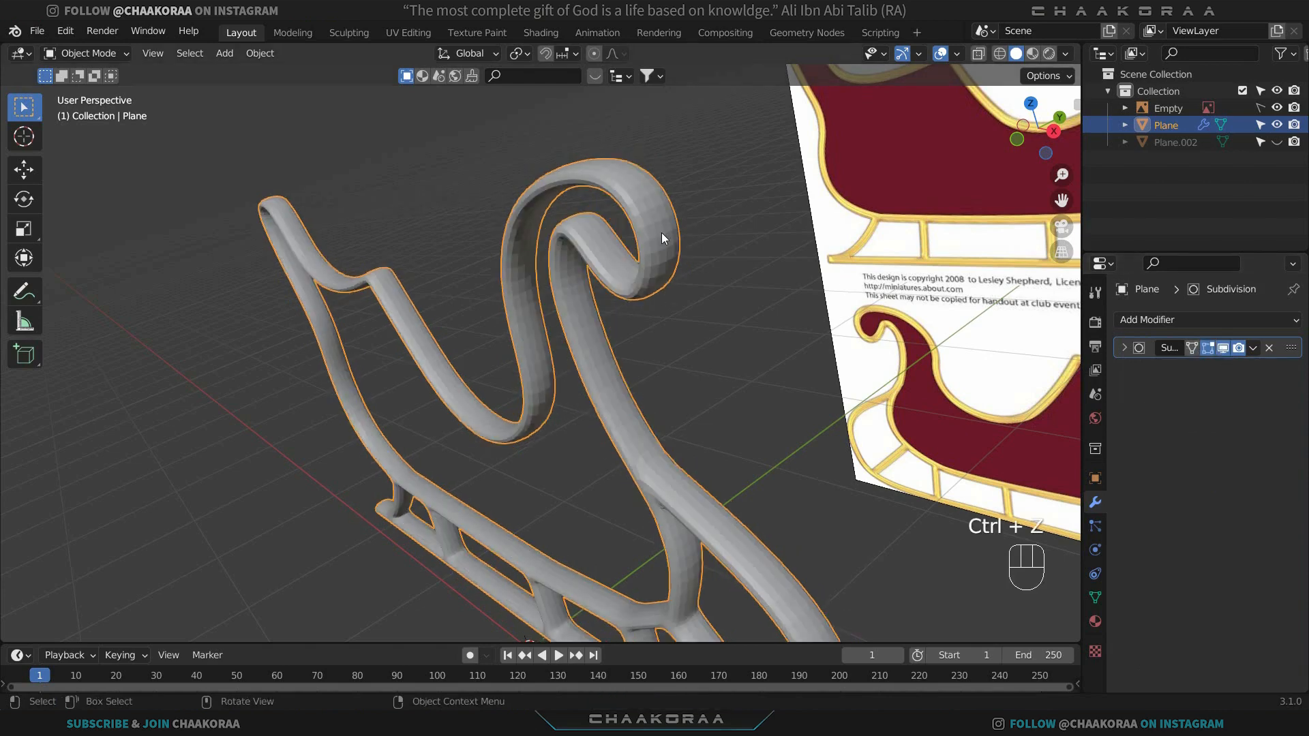
right_click(662, 232)
click(661, 233)
In Edit Mode, add a centred loop cut along the outer side of the frame, running over the front curl.
key(Tab)
middle_drag(660, 231, 612, 261)
key(ctrl+r)
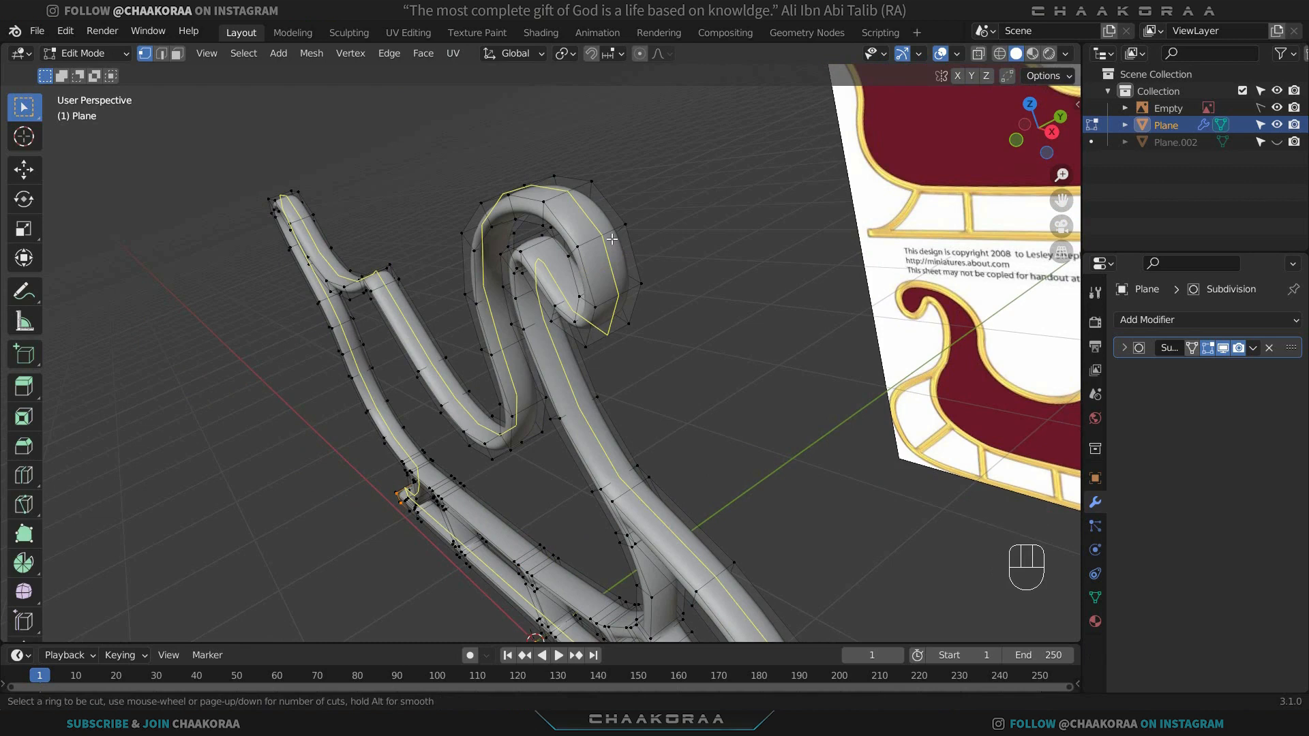
click(612, 238)
right_click(687, 212)
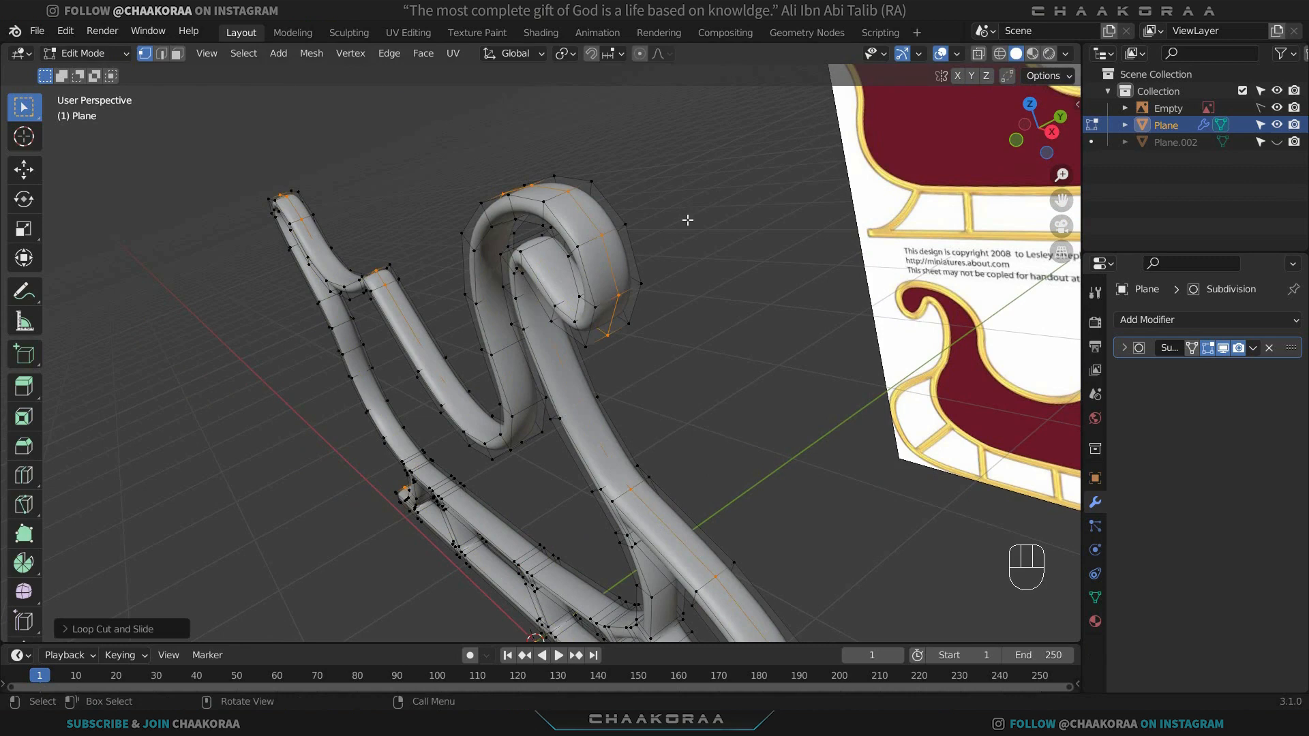
Bevel the new outer loop by about 0.058 m with one segment, then check the frame in Object Mode and return to Edit Mode.
key(ctrl+b)
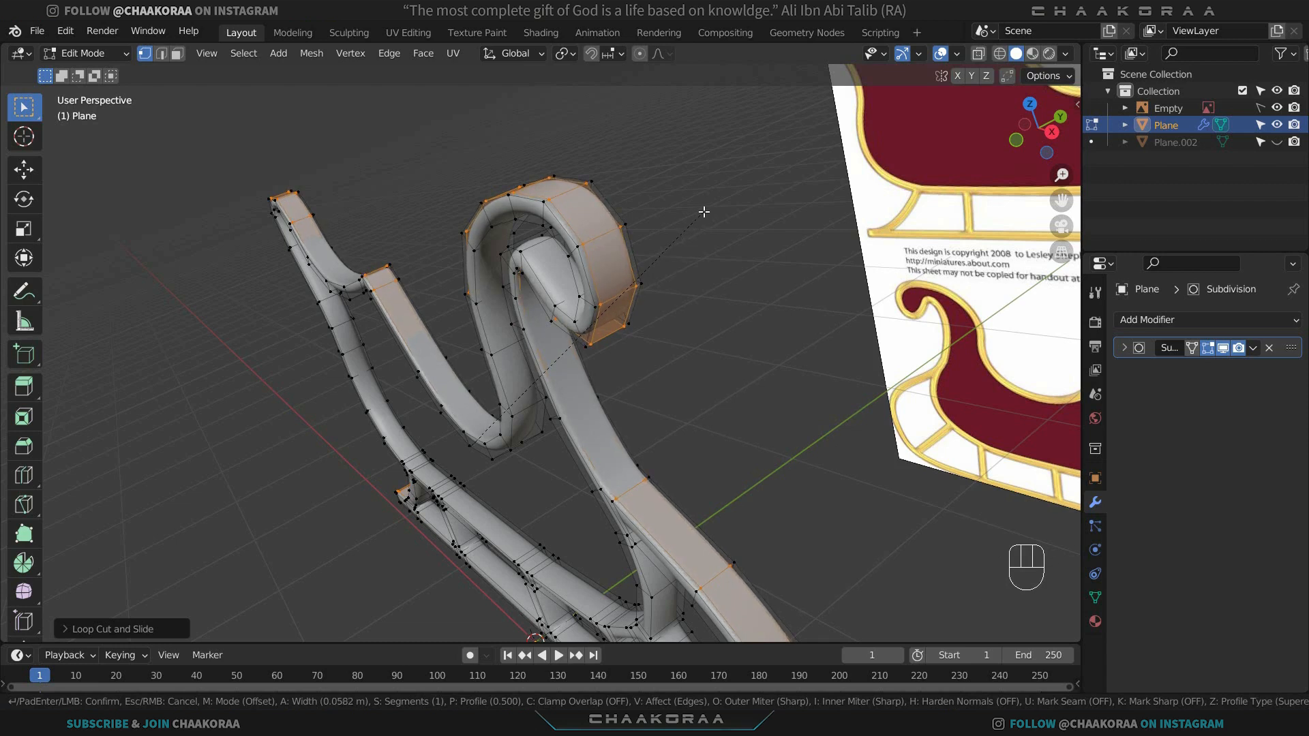
click(705, 212)
mouse_move(704, 212)
middle_down()
mouse_move(591, 224)
mouse_move(729, 209)
middle_up()
key(Tab)
key(Tab)
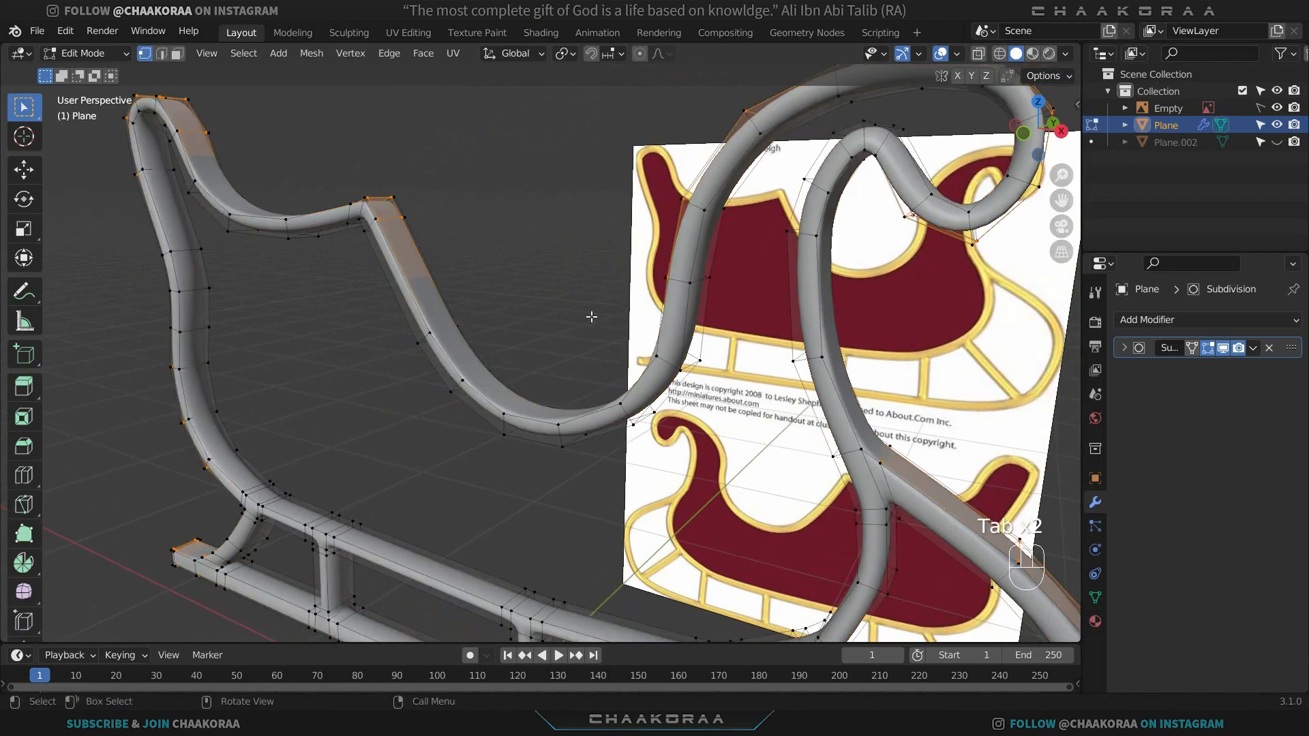
Add a centred loop cut along the front face of the frame, bevel it about 0.015 m with one segment, and check it in Object Mode.
scroll(591, 317, up, 5)
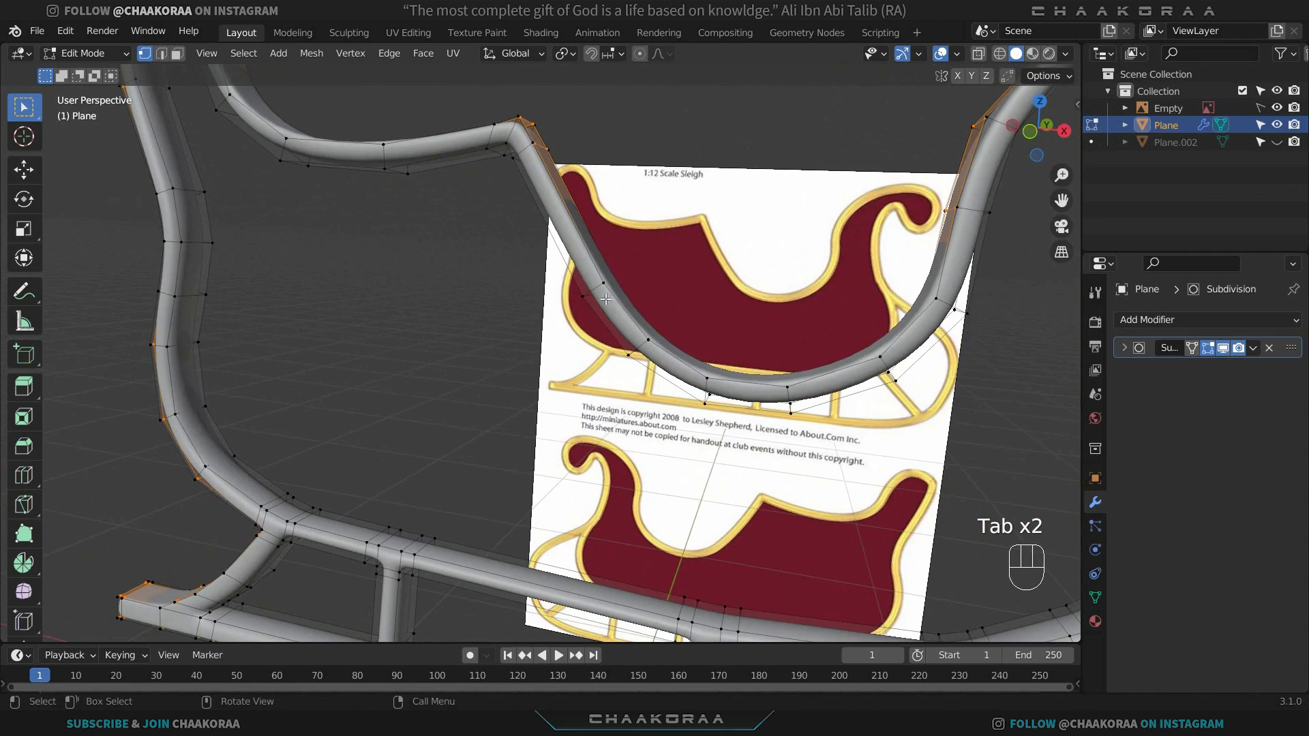
key(ctrl+r)
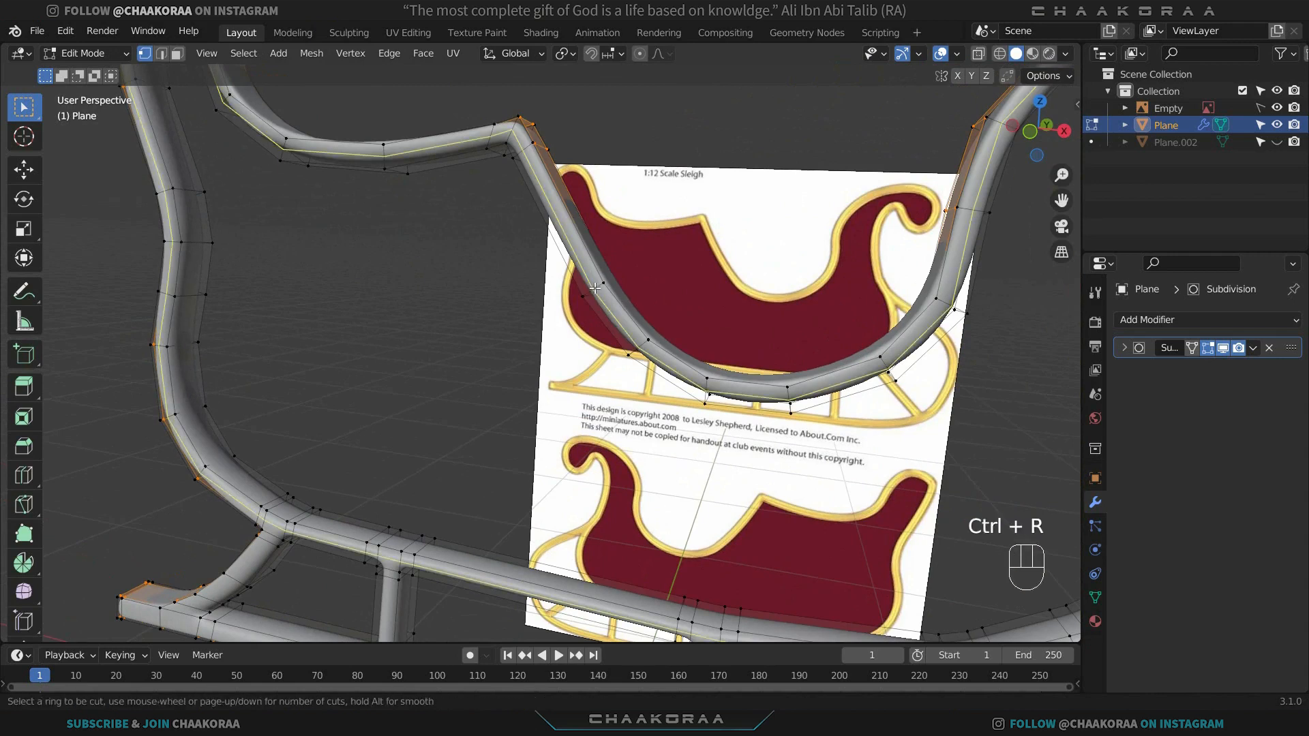
click(595, 288)
right_click(649, 251)
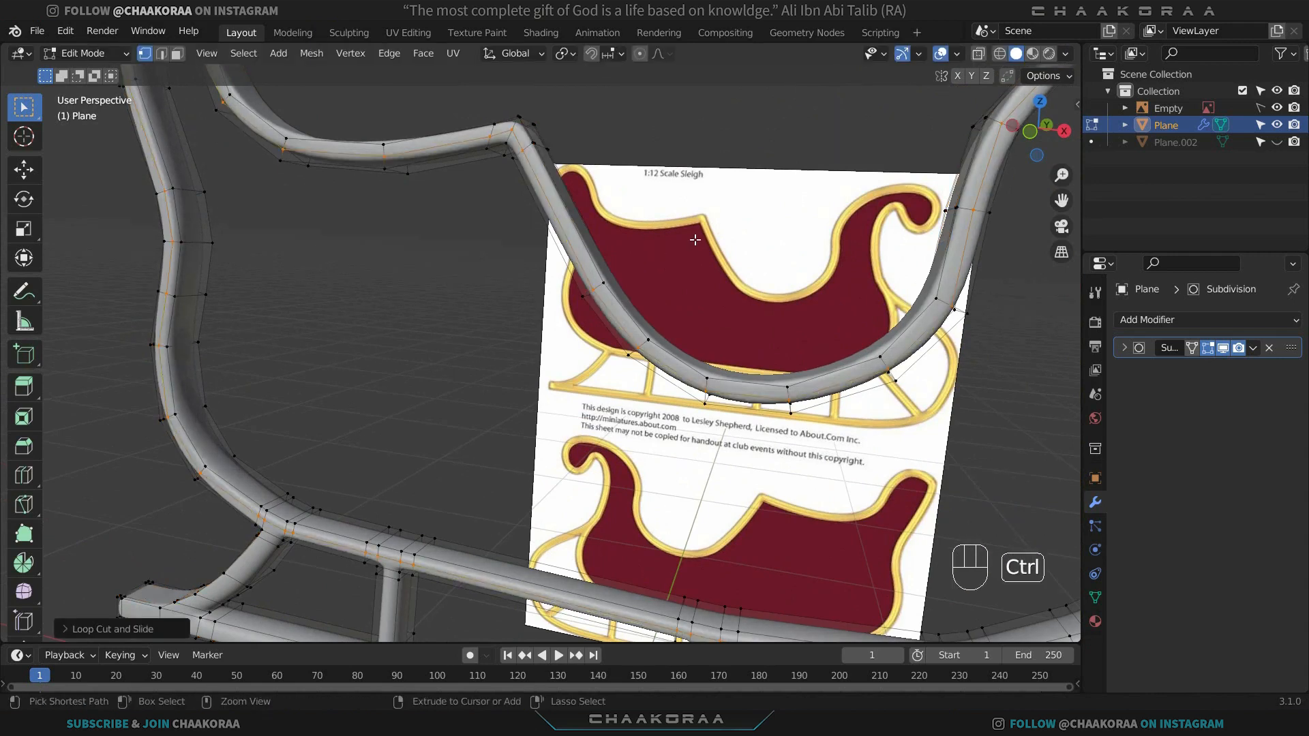
key(ctrl+b)
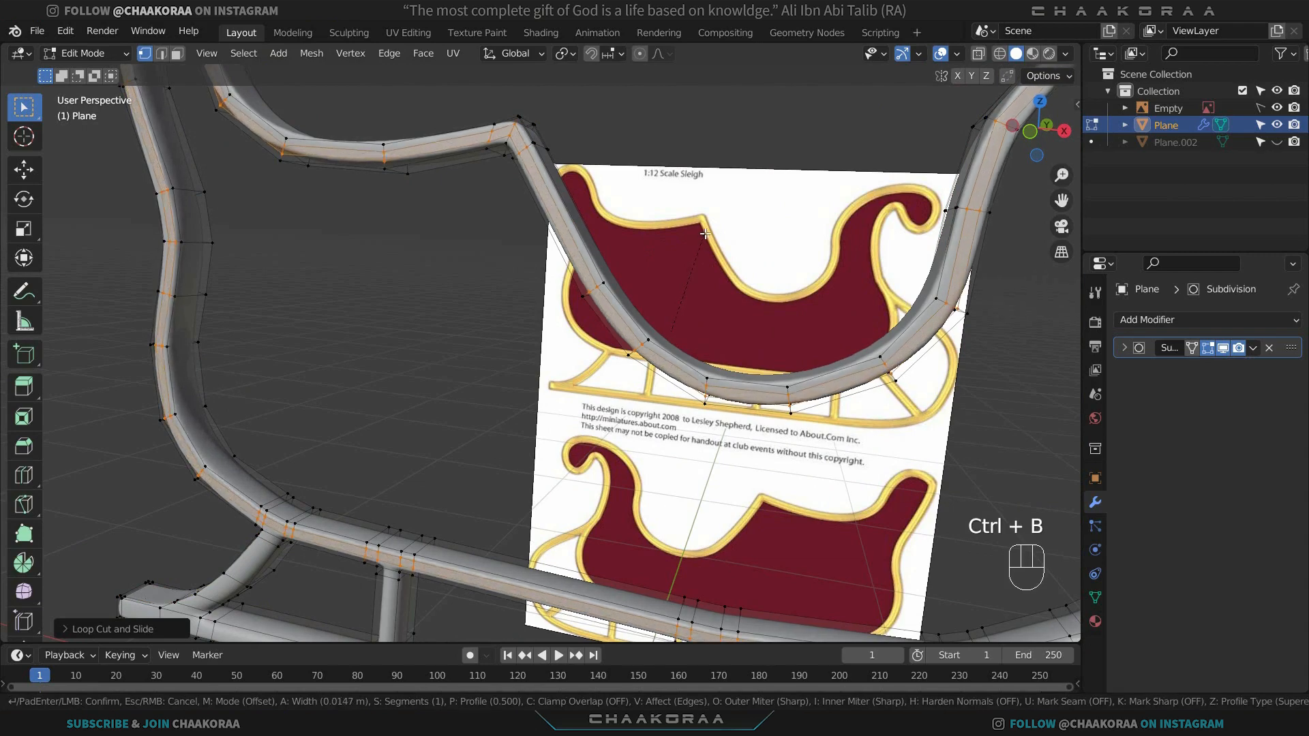
click(707, 232)
key(Tab)
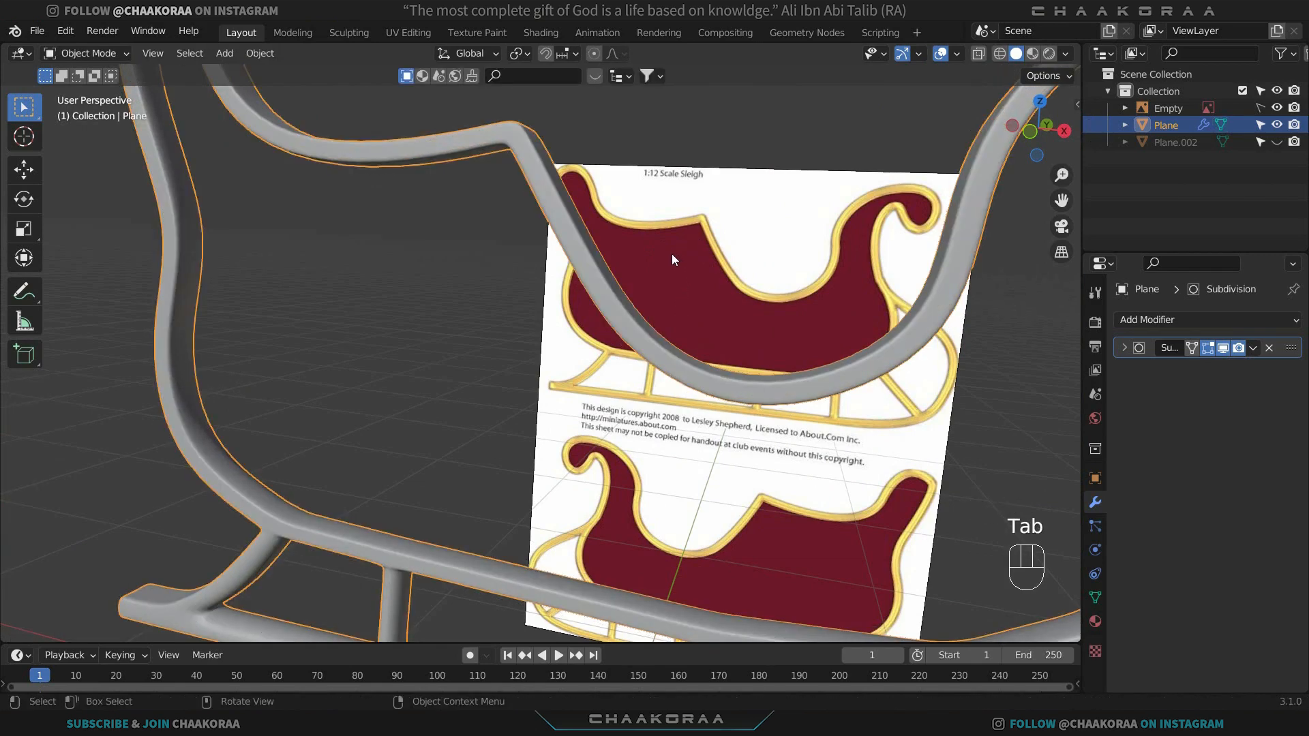
middle_drag(581, 231, 249, 403)
Add a loop cut along the back face of the frame, bevel it with one segment, and check it in Object Mode.
key(Tab)
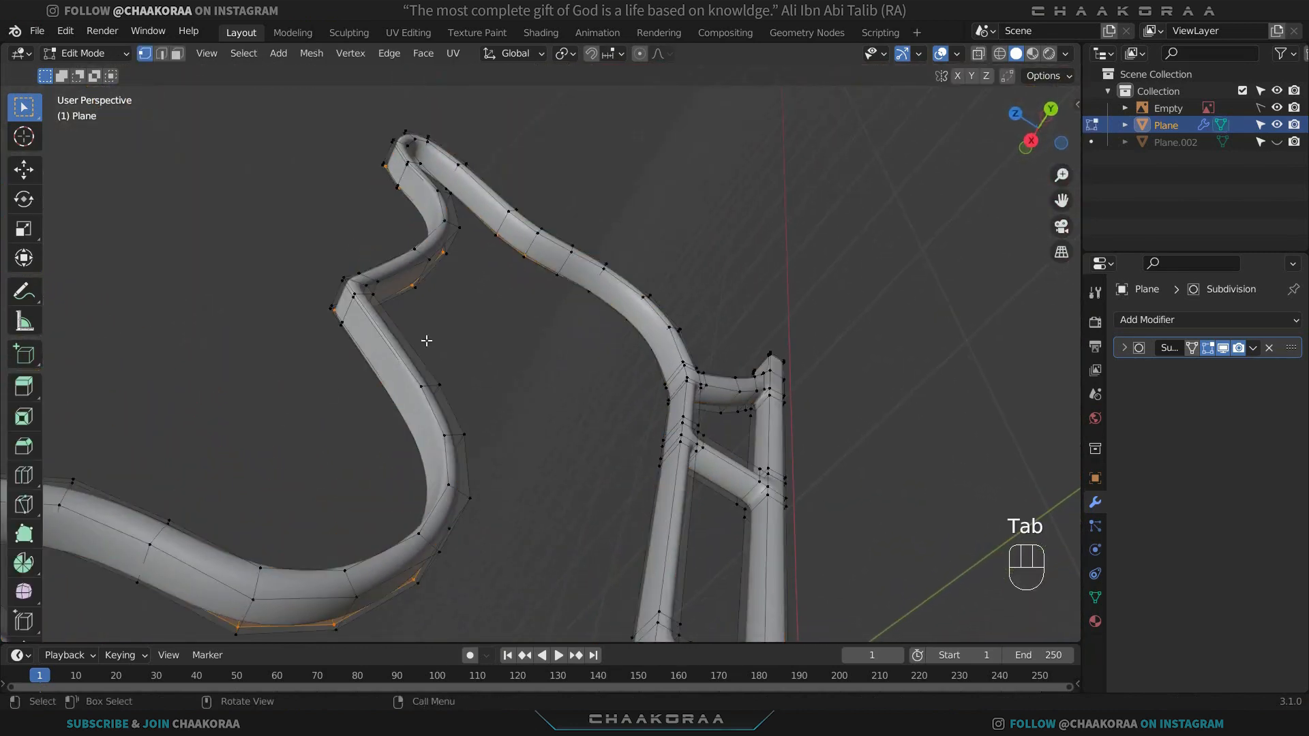
middle_drag(419, 359, 385, 307)
click(390, 286)
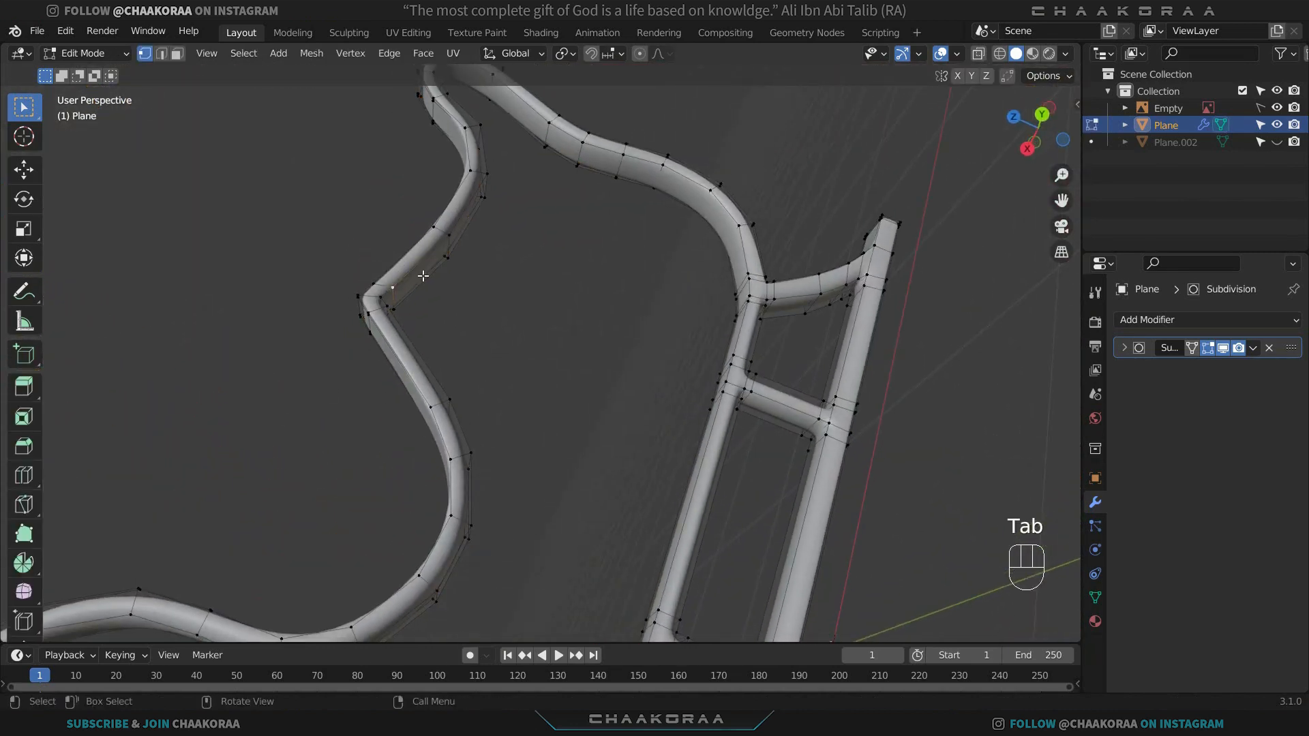
key(ctrl+r)
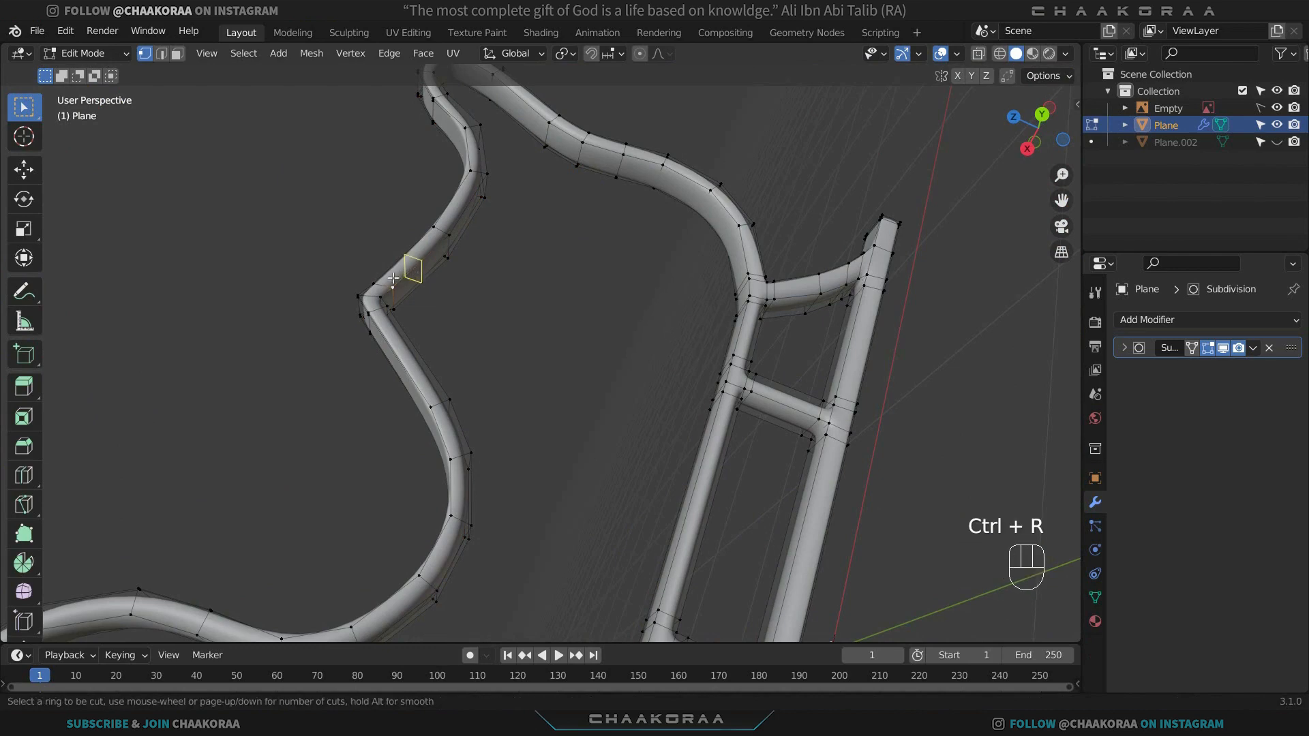
click(385, 284)
key(ctrl+b)
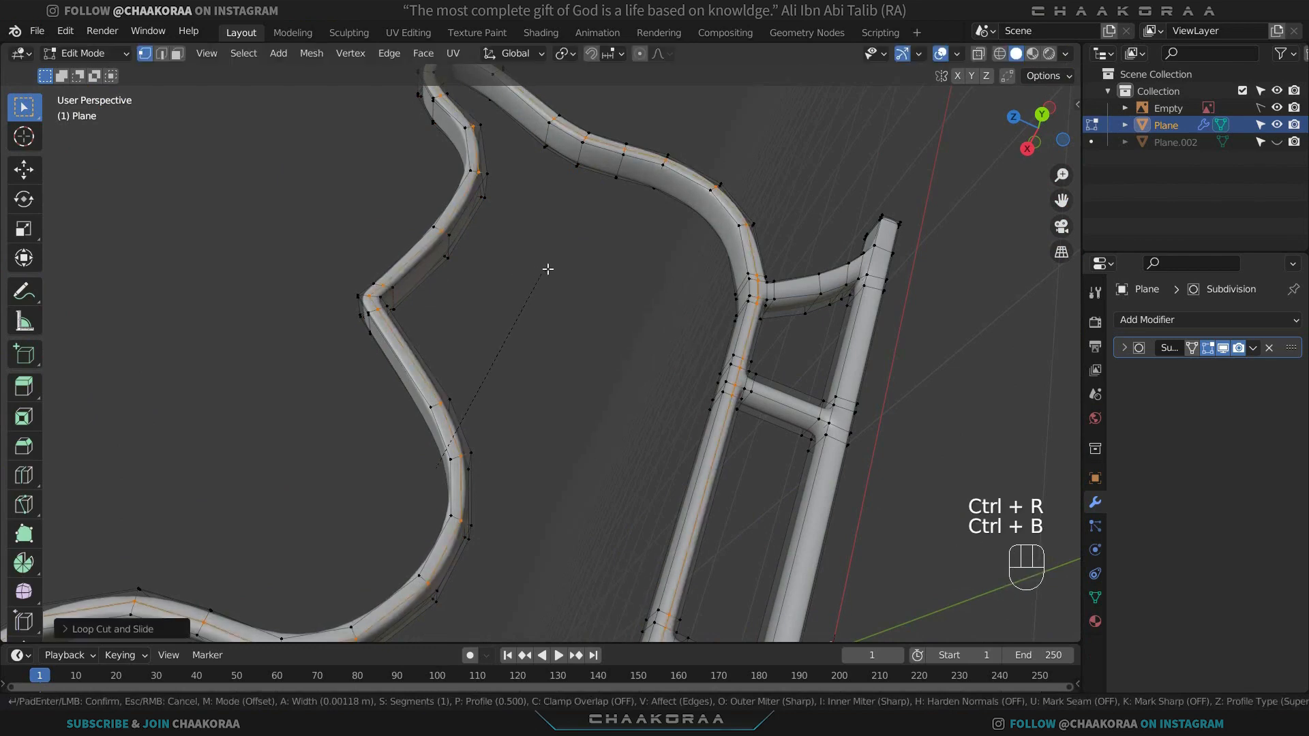
click(545, 271)
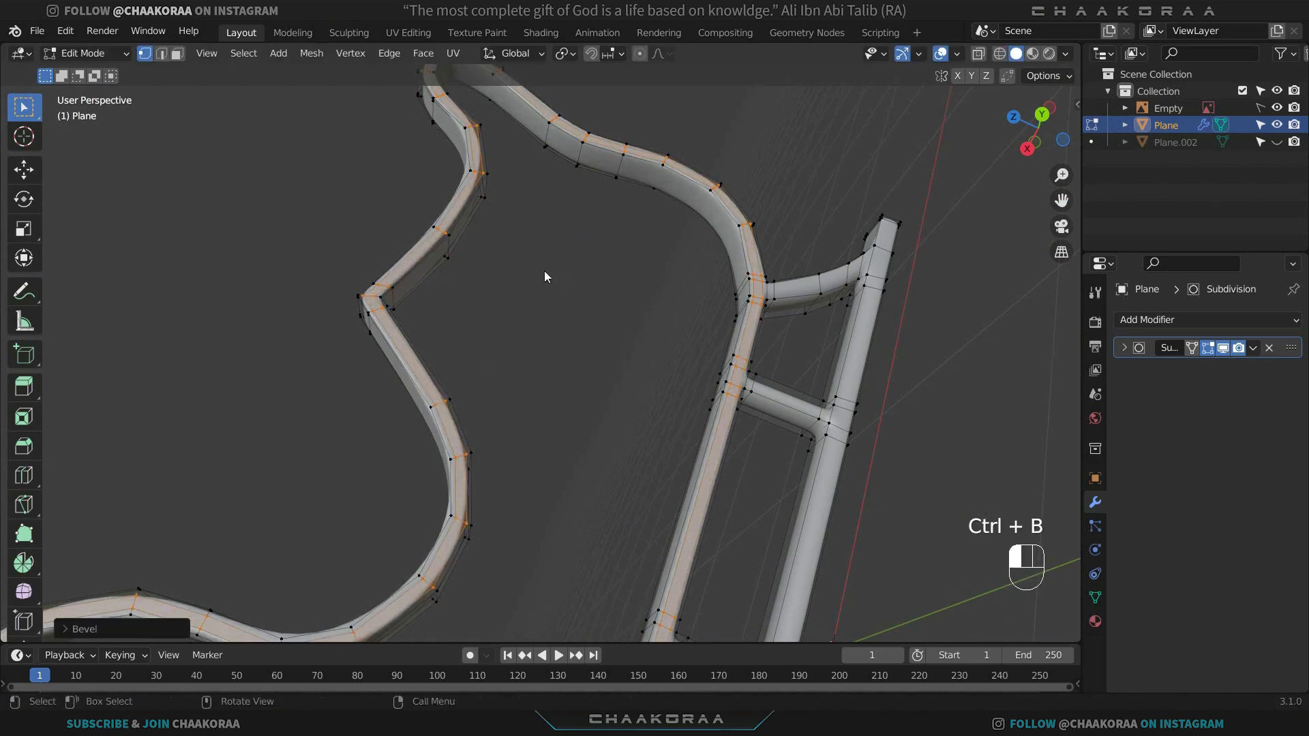
key(Tab)
middle_drag(525, 292, 456, 244)
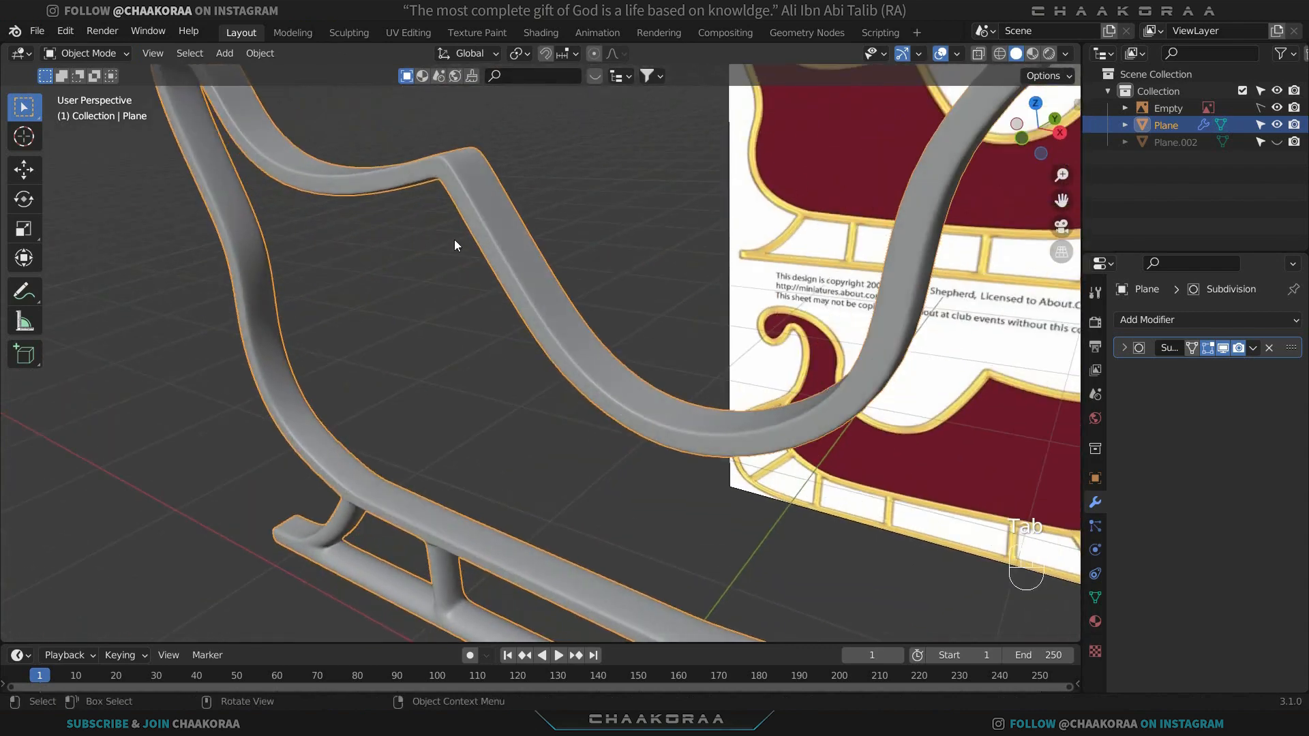
Add a centred loop cut down the rearmost upright strut's front face and bevel it about 0.03 m with one segment.
middle_drag(489, 346, 439, 403)
key(Tab)
key(ctrl+r)
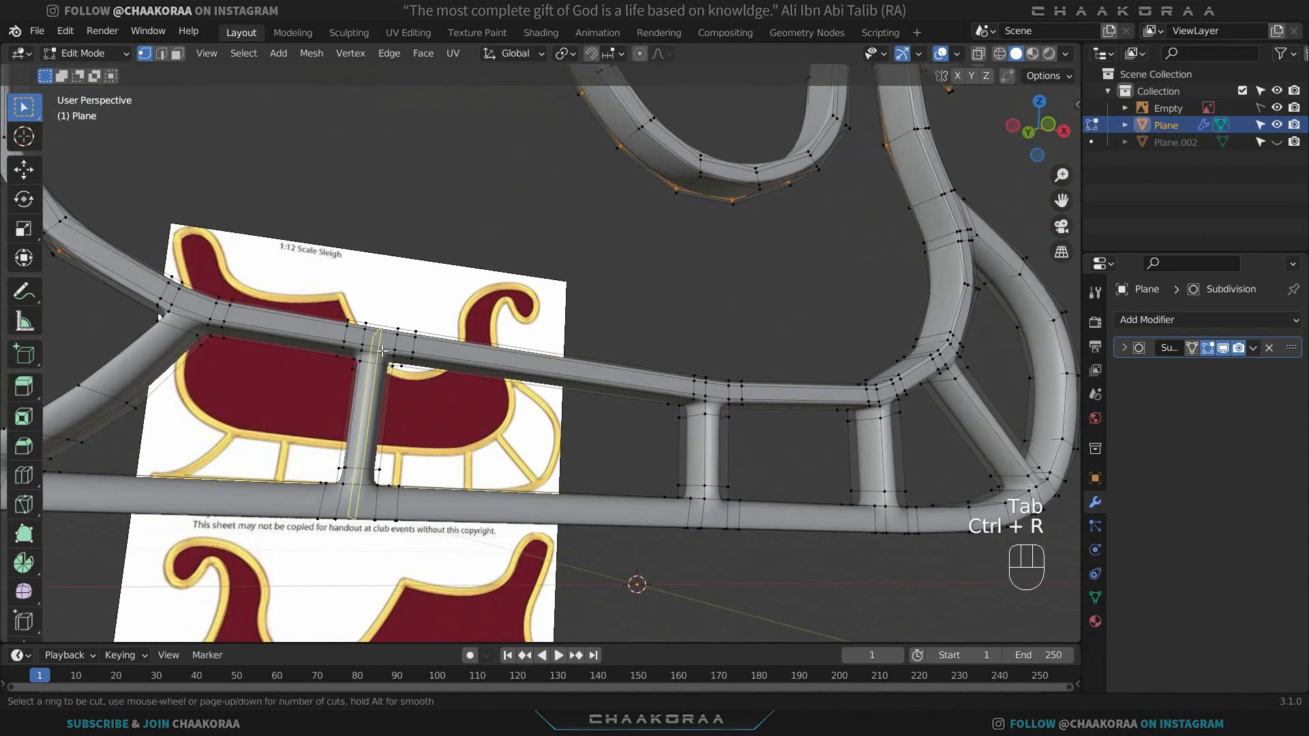
click(382, 350)
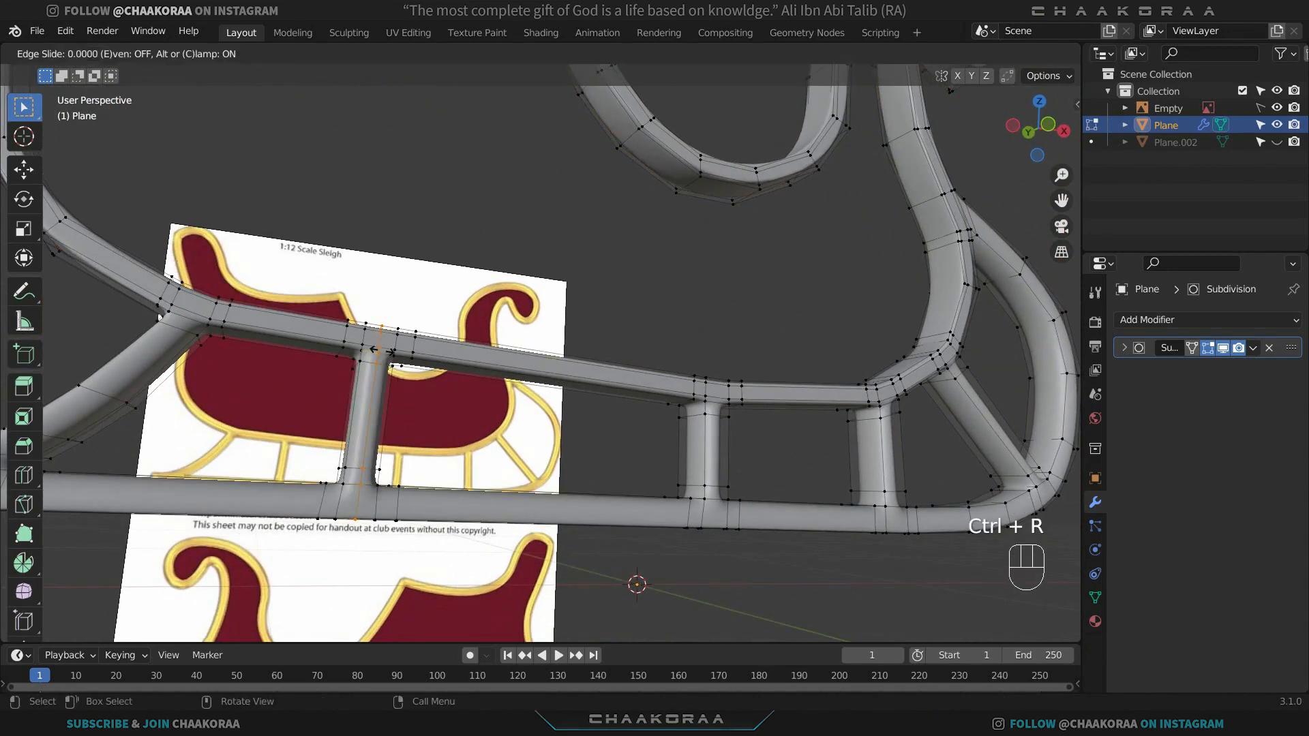
right_click(382, 351)
key(ctrl+b)
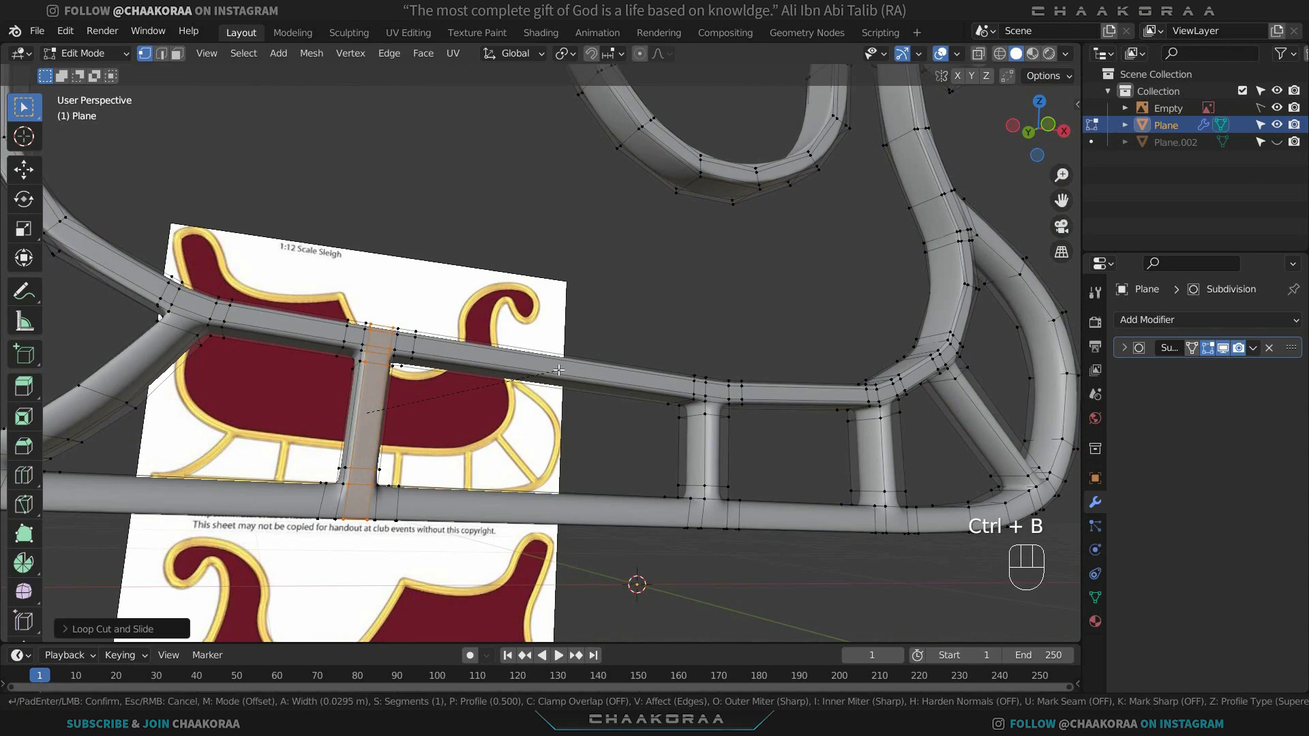
click(550, 371)
key(Tab)
key(Tab)
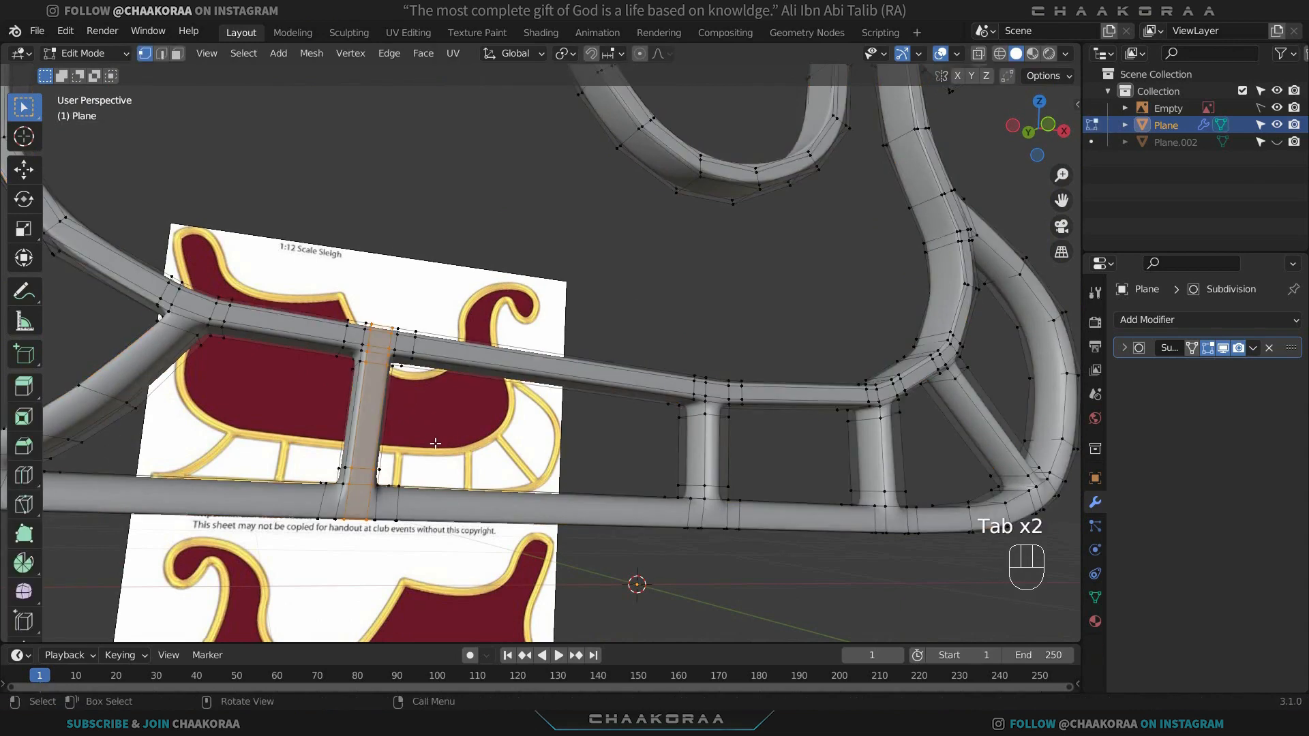
Add two loop cuts along the runner's front face, sliding one close to its upper edge and the other close to its lower edge.
key(ctrl+r)
click(407, 508)
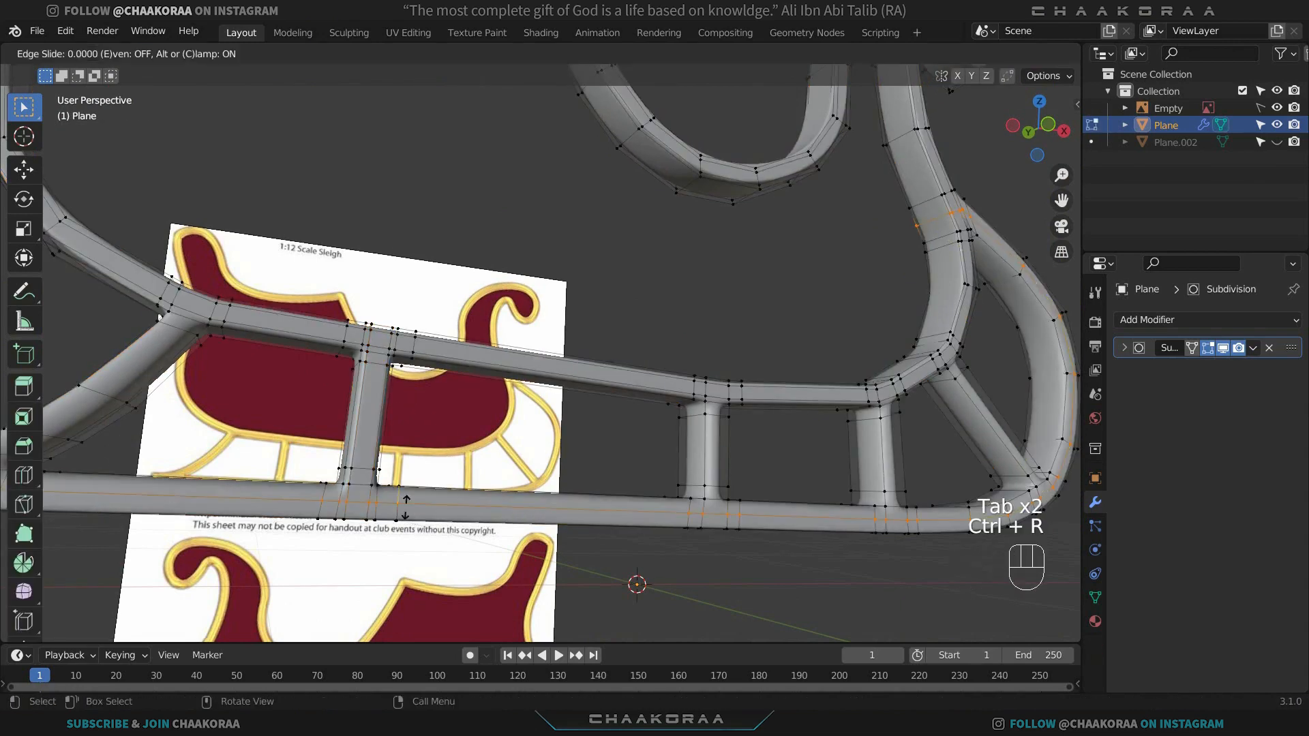
click(409, 496)
key(Tab)
key(Tab)
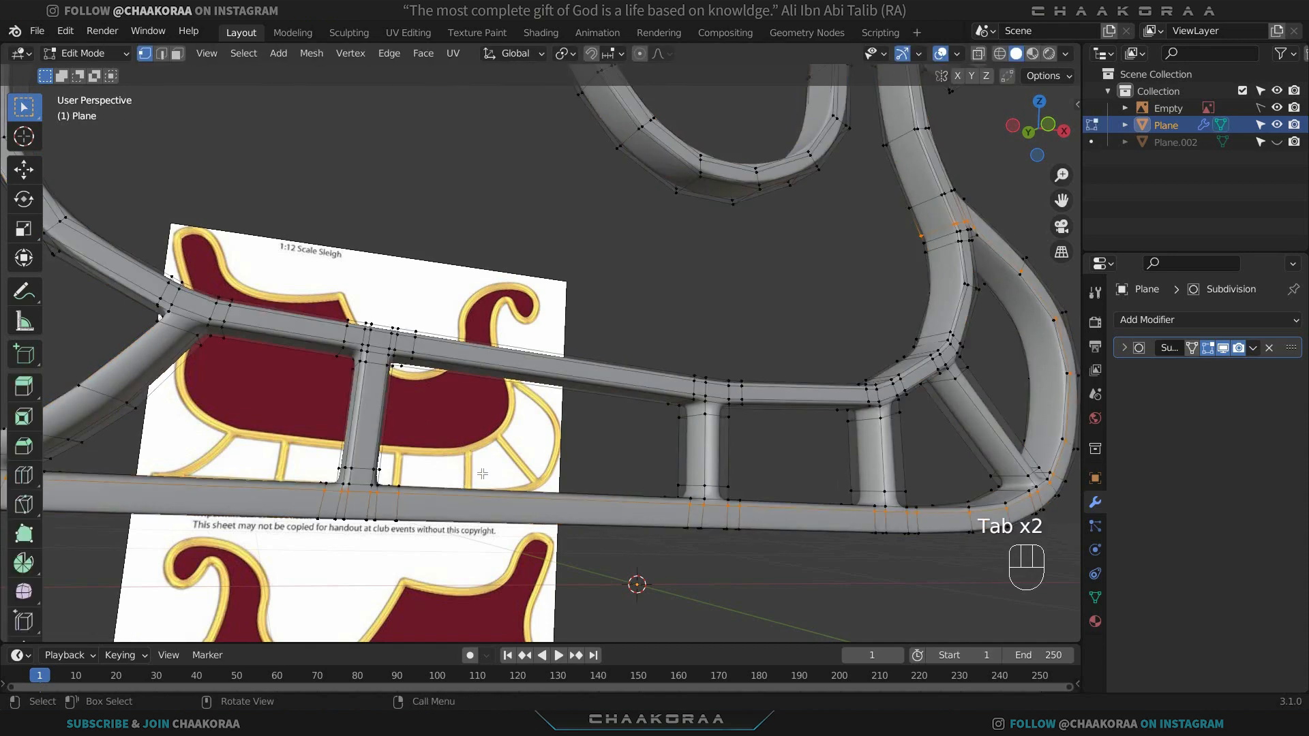
key(ctrl+r)
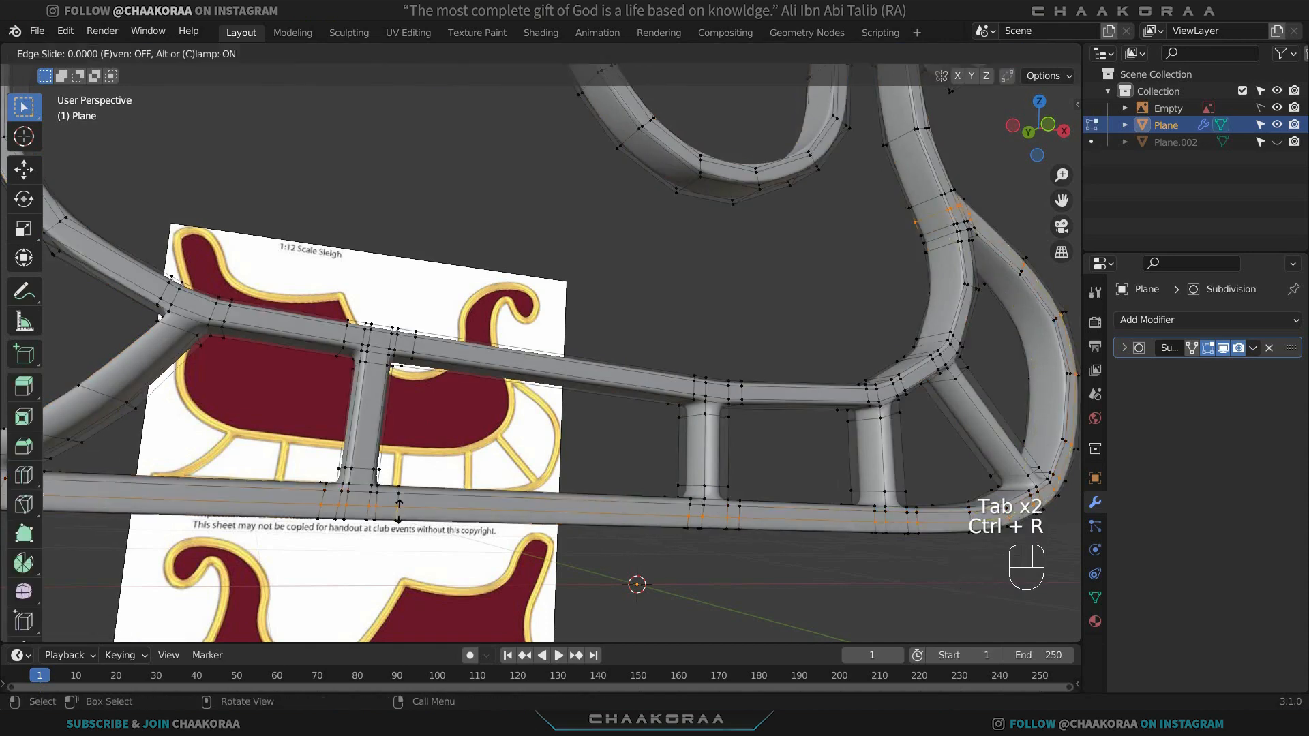
click(403, 518)
key(Tab)
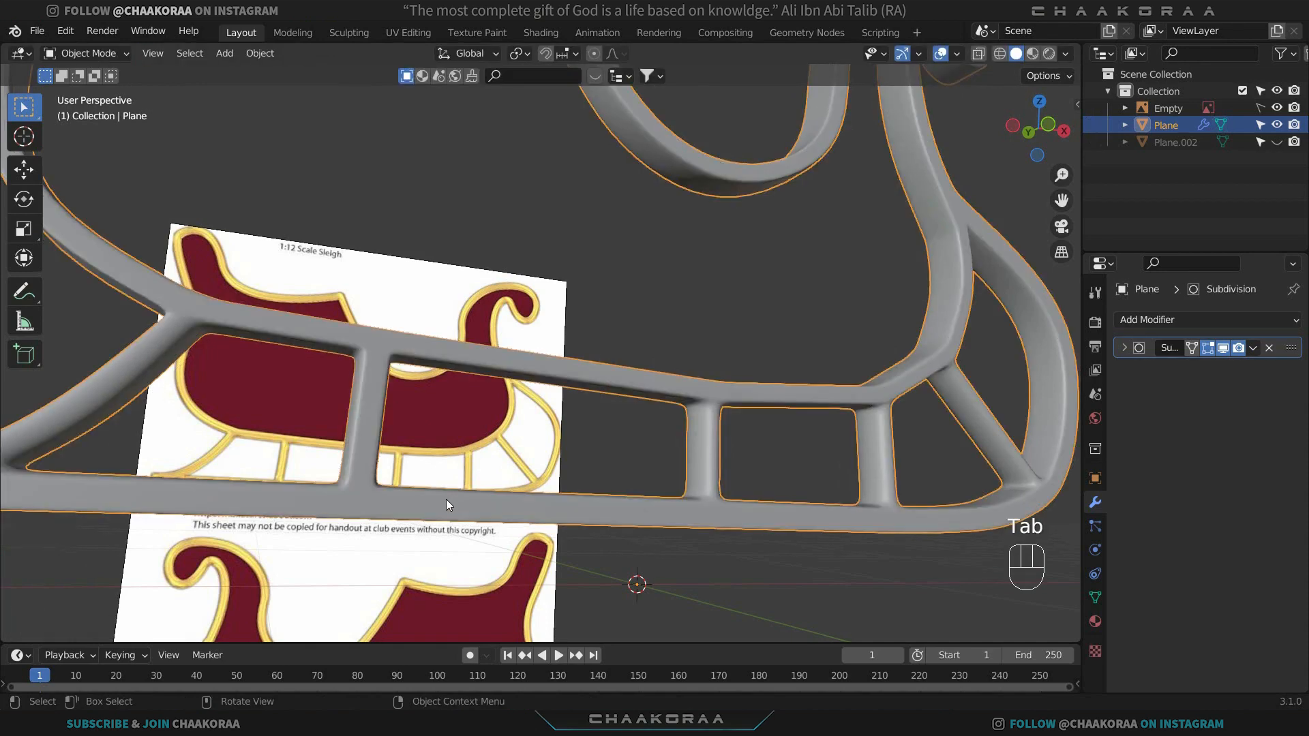
middle_drag(446, 500, 450, 504)
Add a centred loop cut down the curved rear strut's front face and bevel it about 0.028 m with one segment.
key(Tab)
shift+middle_drag(373, 476, 431, 442)
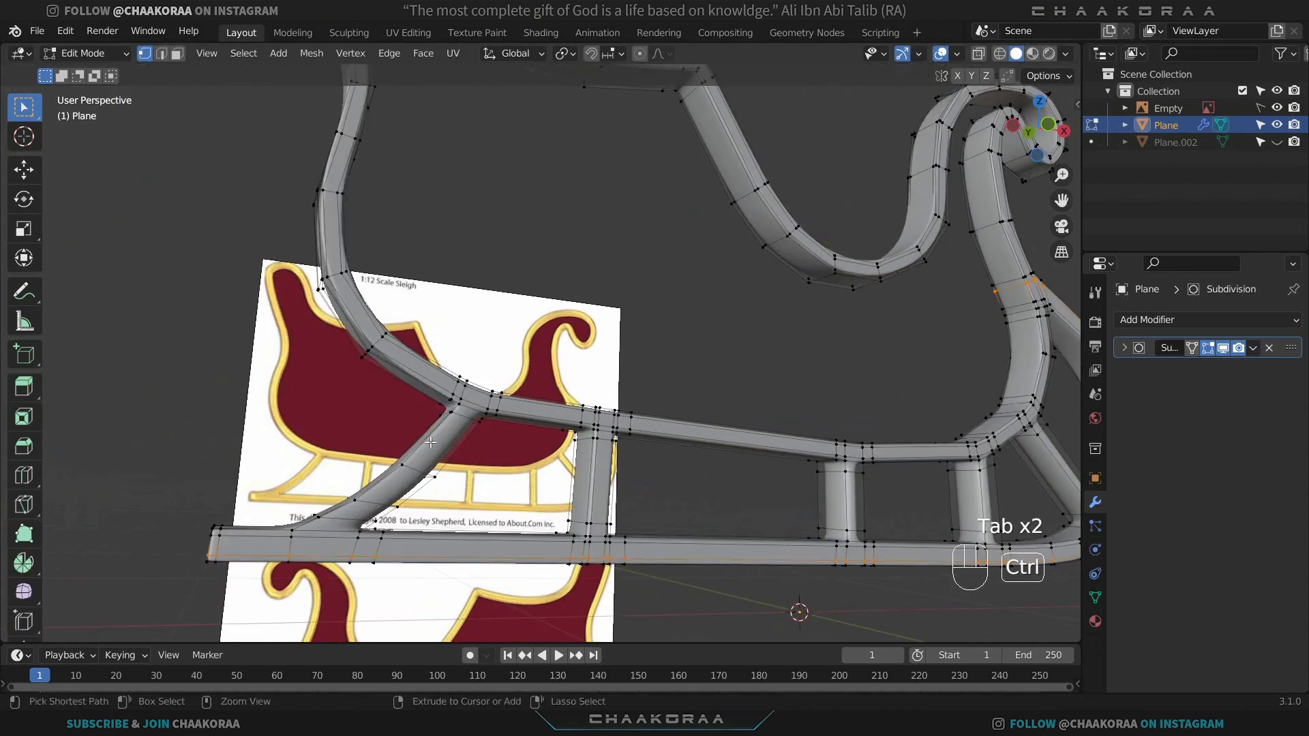
key(ctrl+r)
click(482, 407)
right_click(482, 408)
key(ctrl+b)
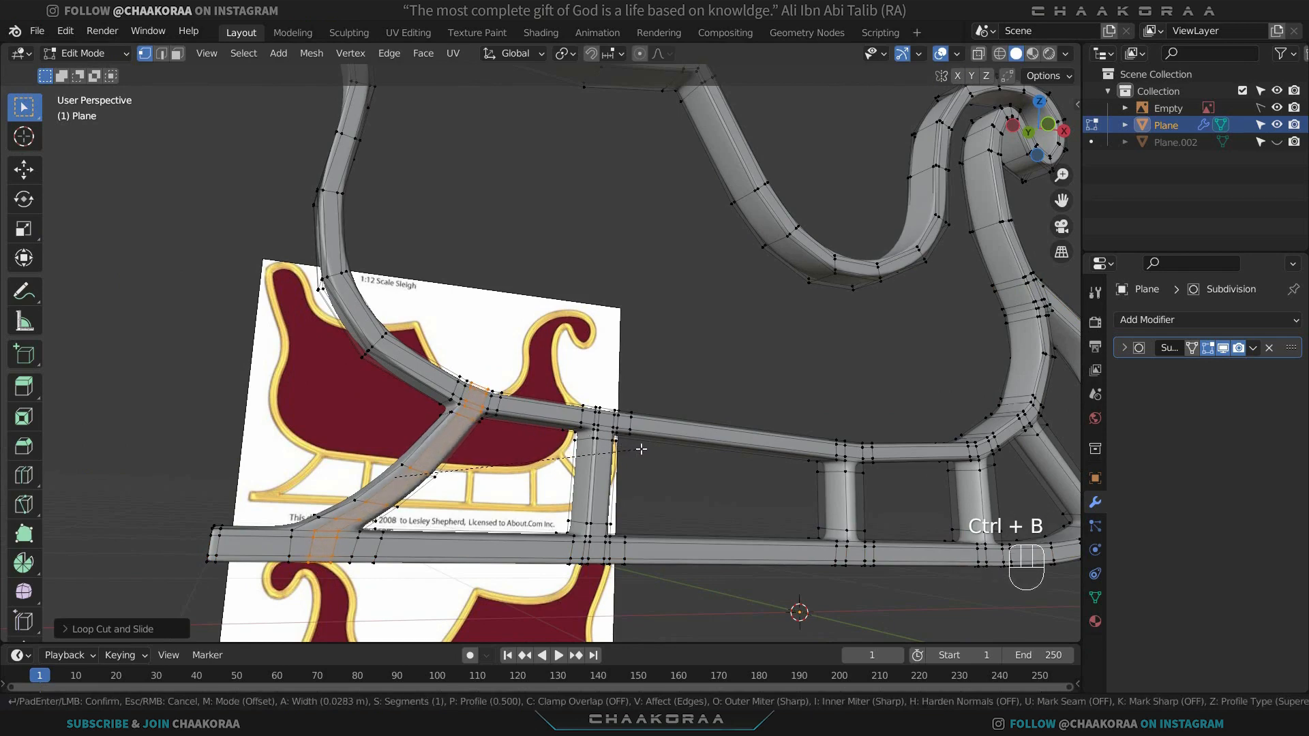
click(643, 449)
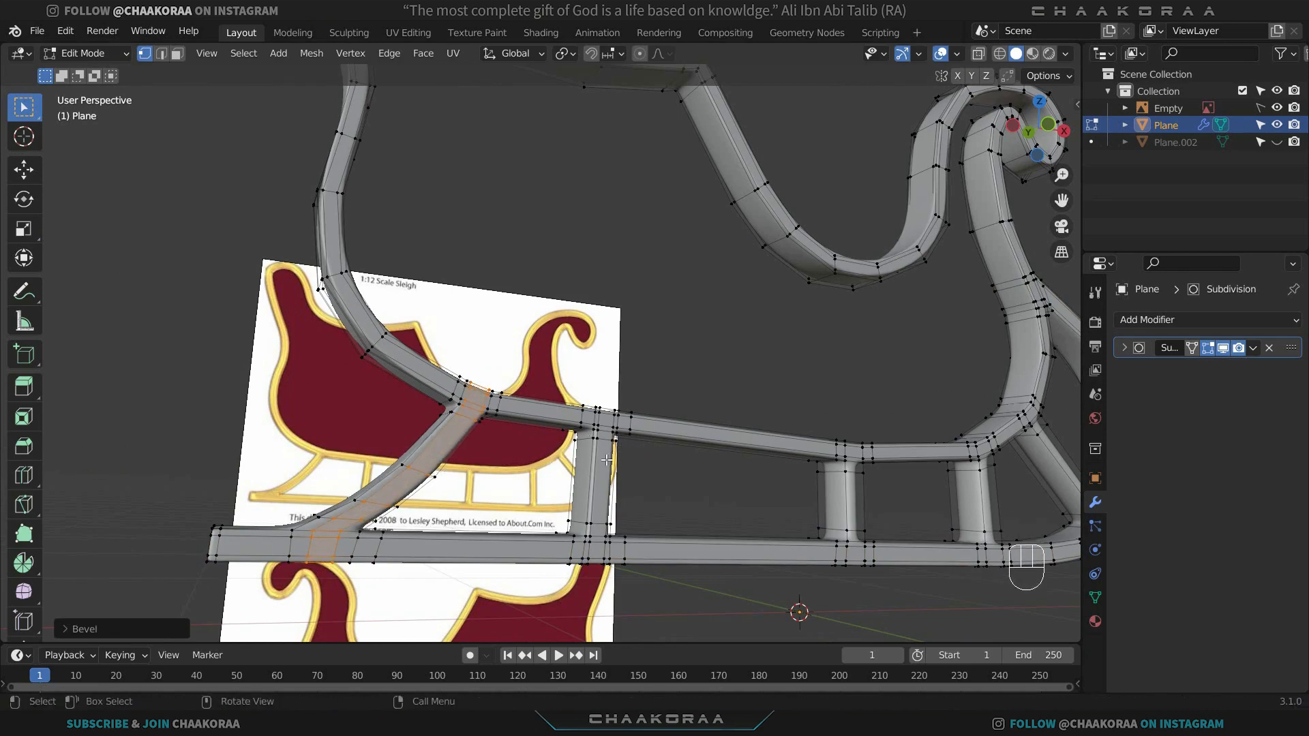
key(Tab)
Add a centred loop cut down the middle upright strut's front face and bevel it about 0.037 m with one segment.
middle_drag(734, 465, 549, 402)
key(Tab)
key(ctrl+r)
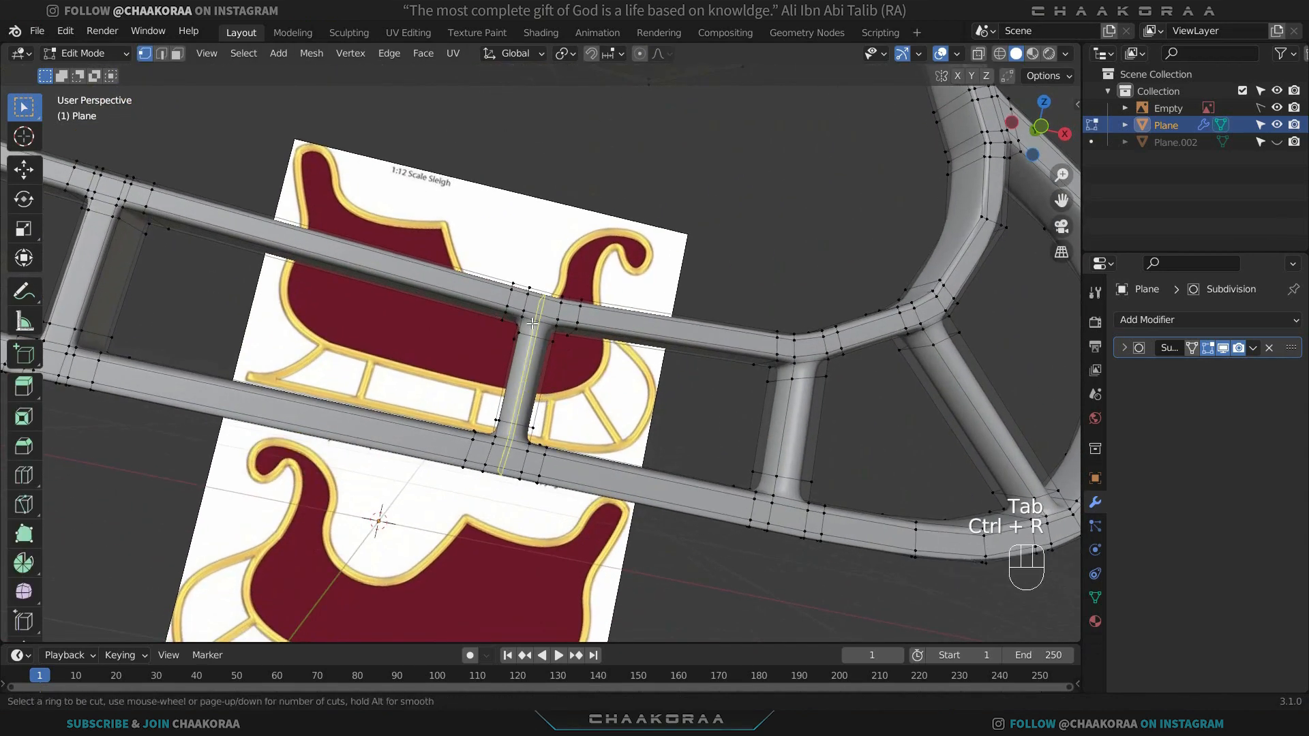
click(550, 401)
right_click(618, 331)
key(ctrl+b)
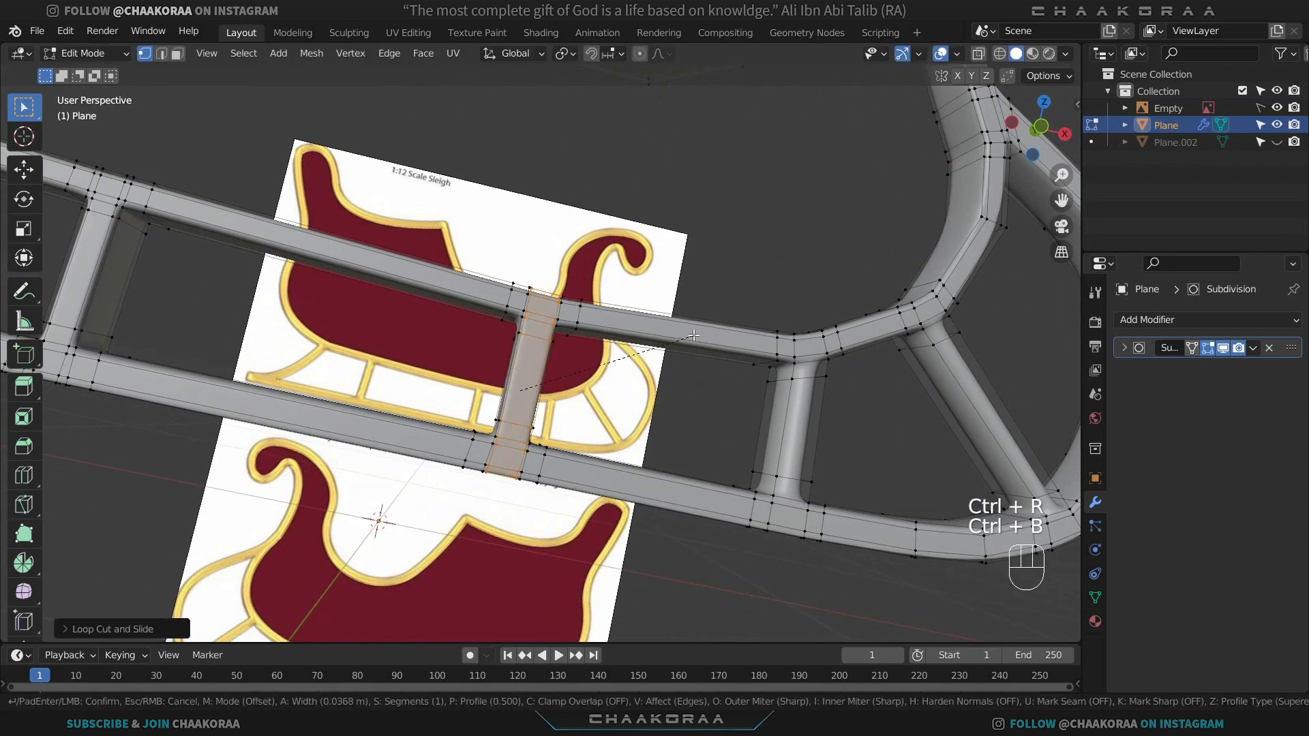
click(690, 338)
Add a centred loop cut down the foremost upright strut's front face and bevel it about 0.03 m with one segment.
shift+middle_drag(690, 337, 604, 375)
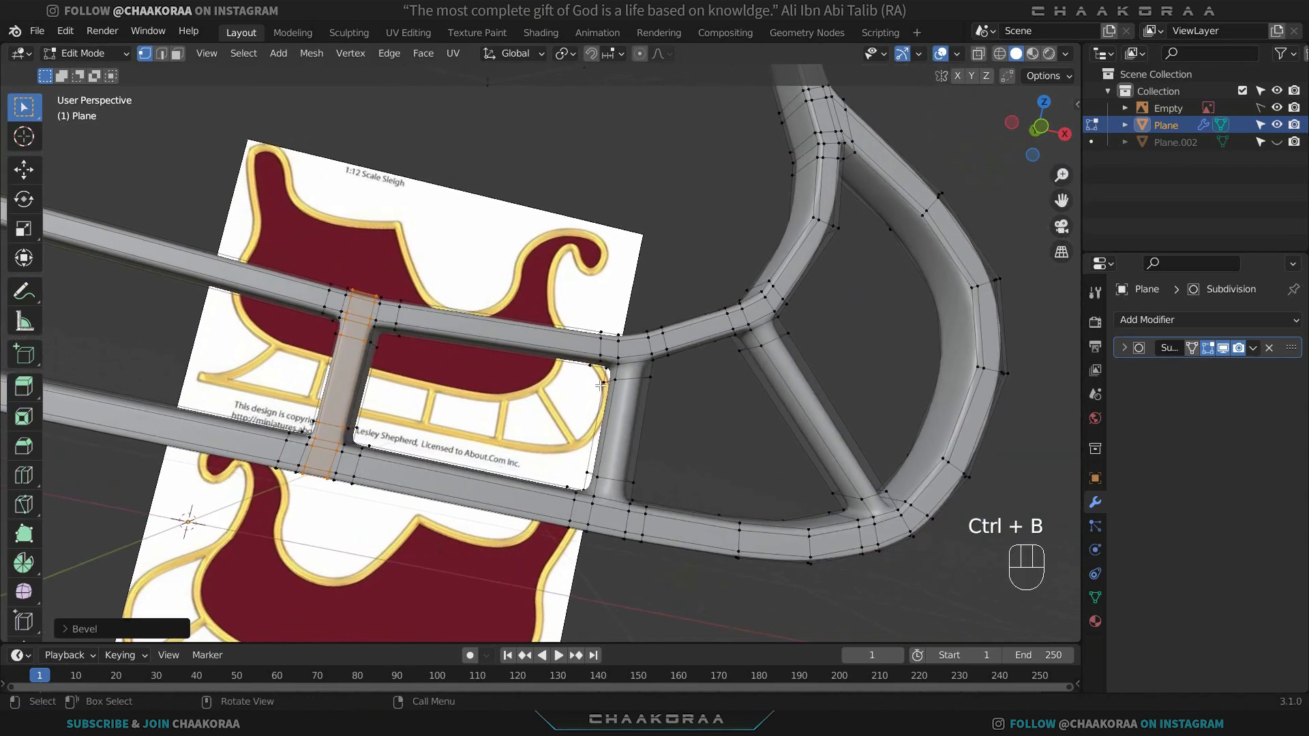
key(ctrl+r)
click(629, 354)
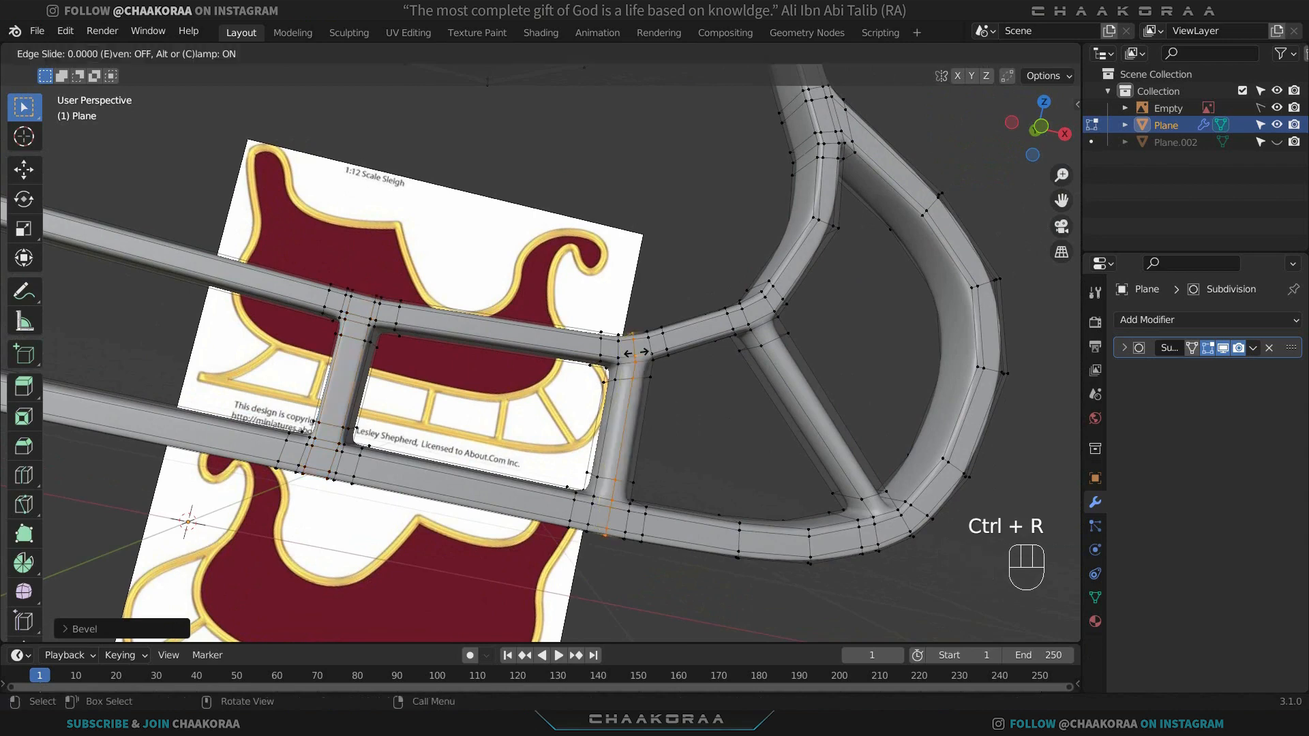
right_click(725, 371)
key(ctrl+b)
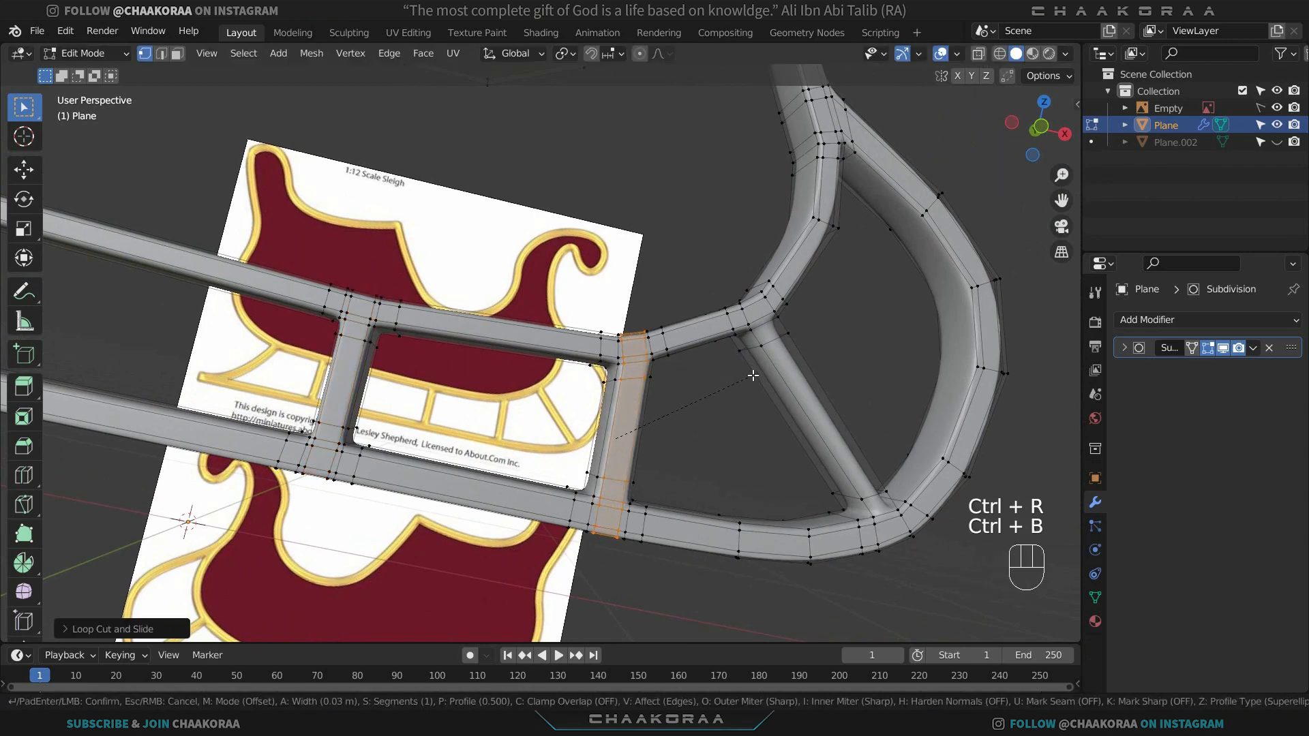
click(737, 378)
Loop cut and bevel the front face of the diagonal front strut, then inspect the whole frame in Object Mode.
shift+middle_drag(737, 378, 625, 376)
key(ctrl+r)
click(702, 356)
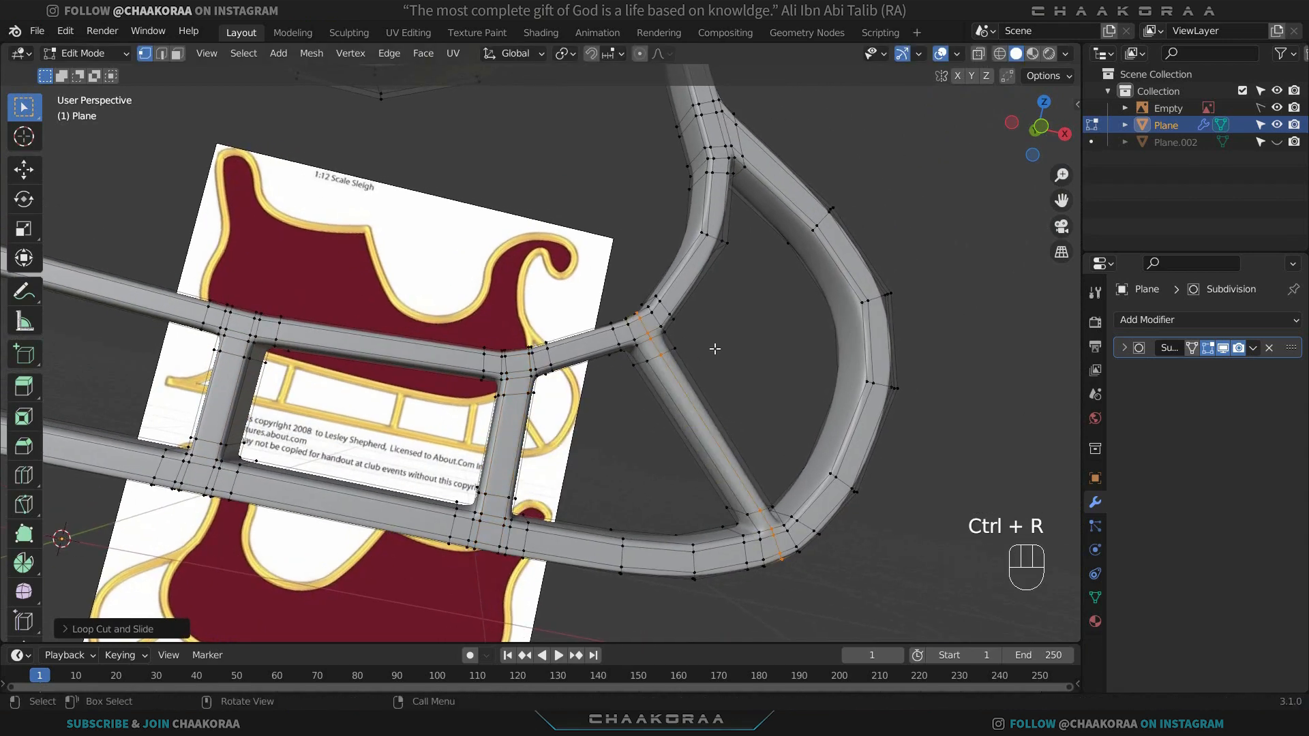
right_click(729, 354)
key(ctrl+b)
click(771, 340)
shift+middle_drag(770, 341, 570, 403)
key(Tab)
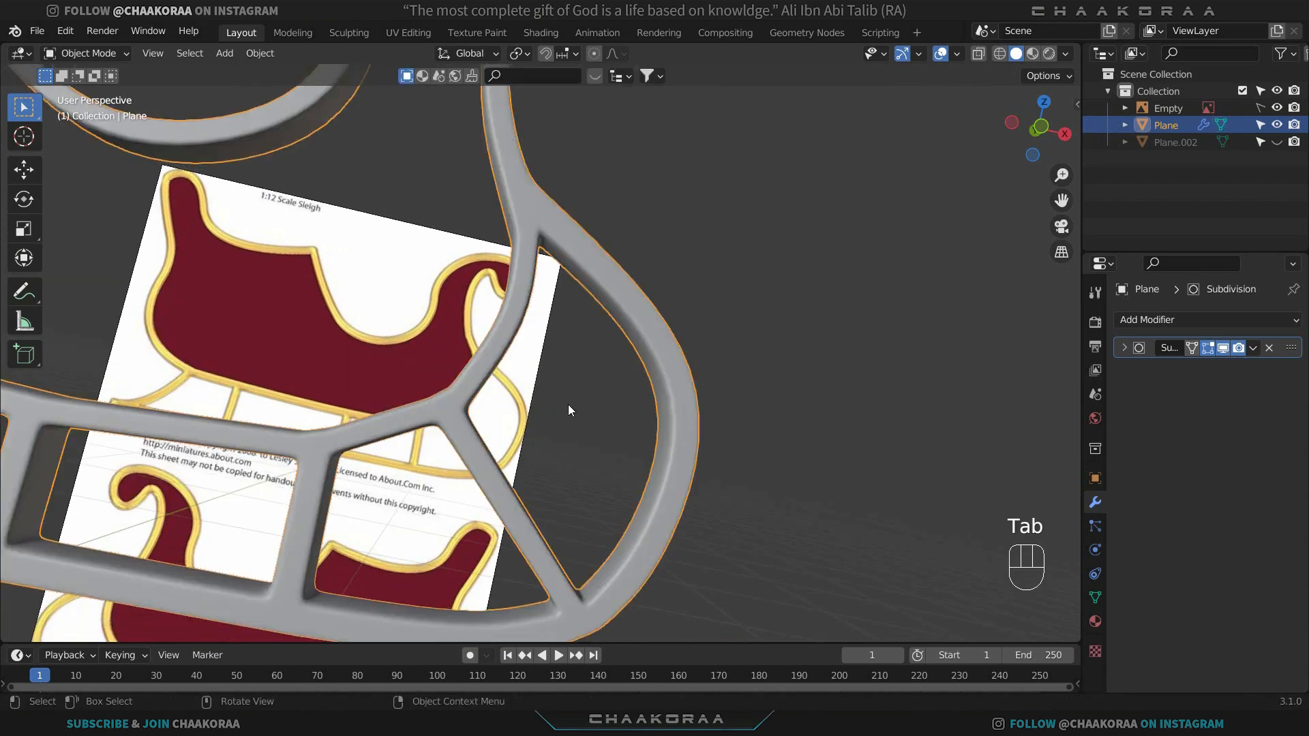
scroll(569, 404, down, 3)
click(689, 386)
middle_drag(688, 387, 666, 363)
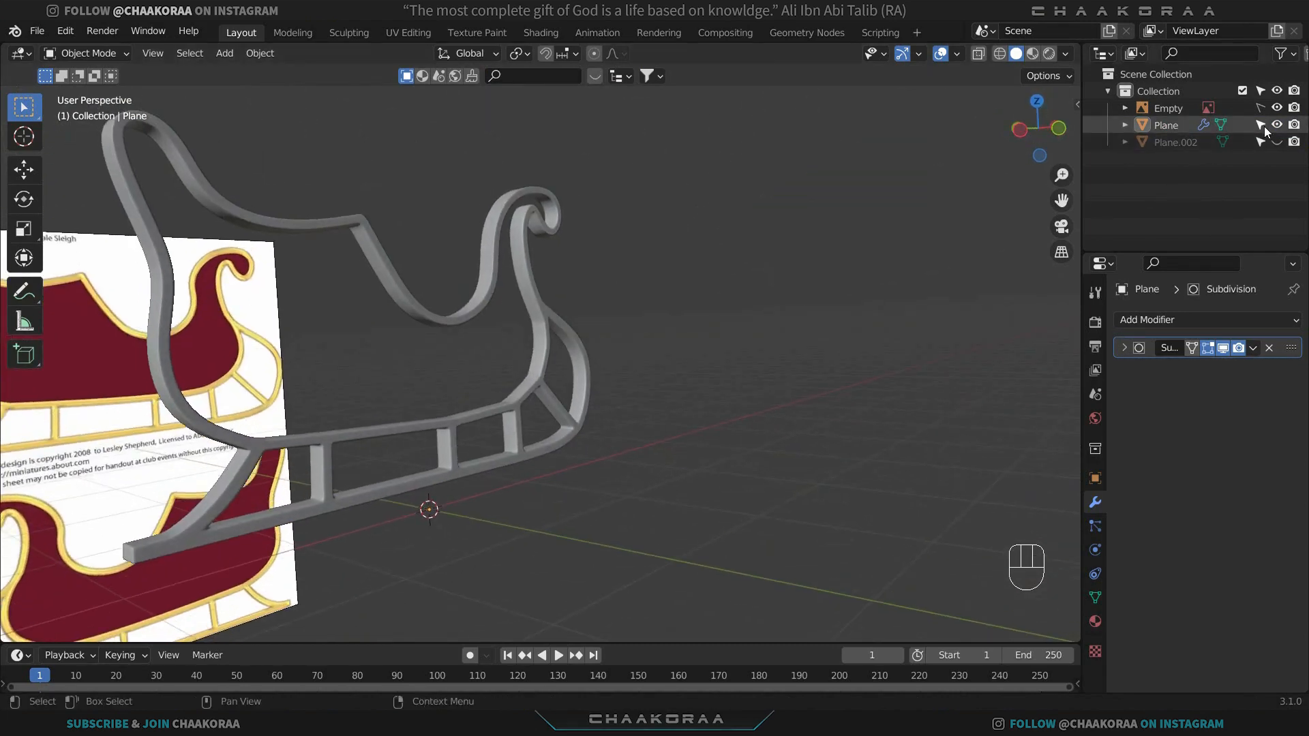
Unhide the side panel Plane.002 and add a Solidify modifier to it with a thickness of 0.11 m.
click(1277, 141)
click(357, 313)
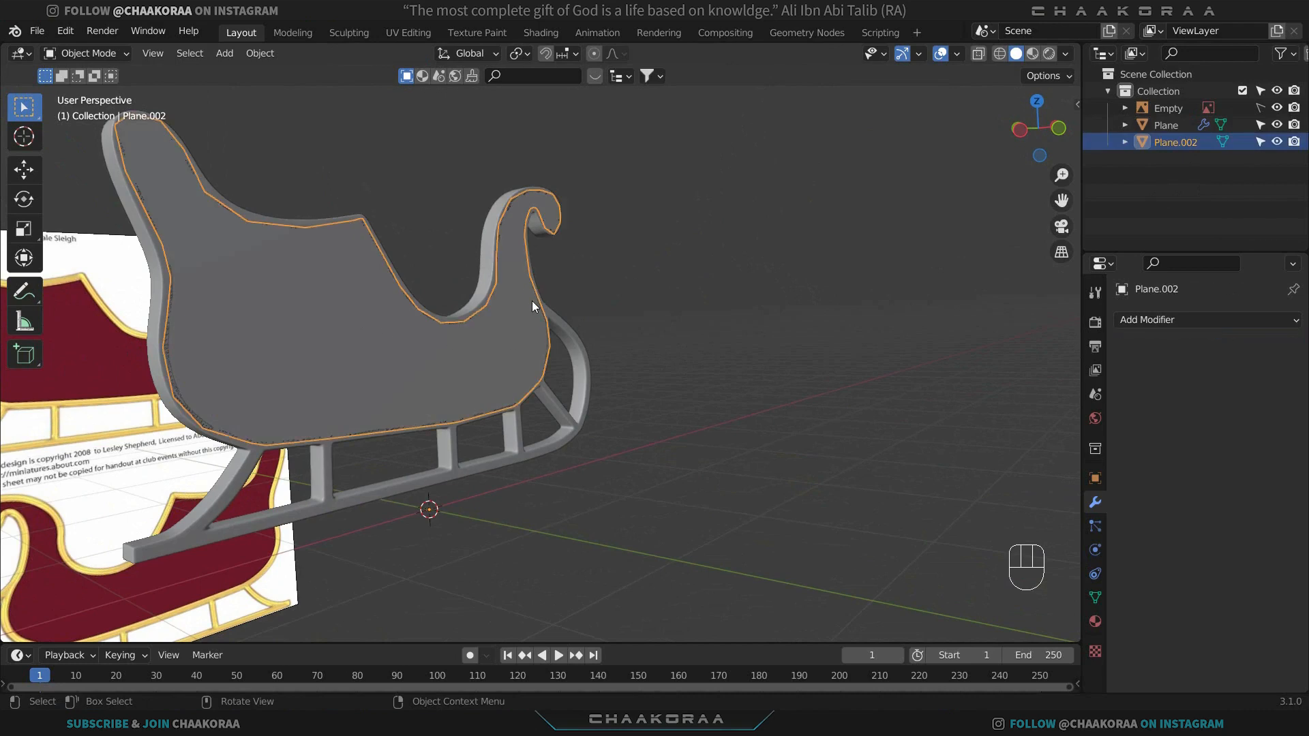
middle_drag(532, 301, 424, 346)
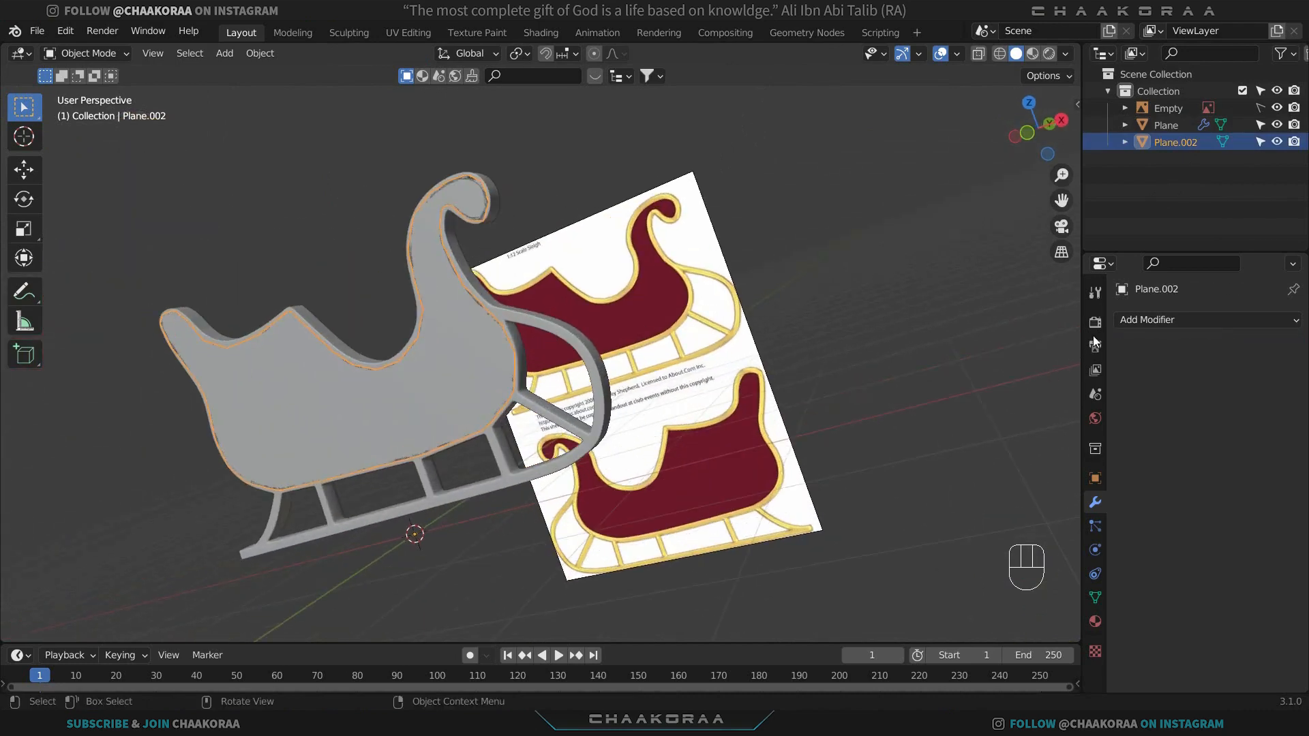
click(1155, 317)
click(979, 605)
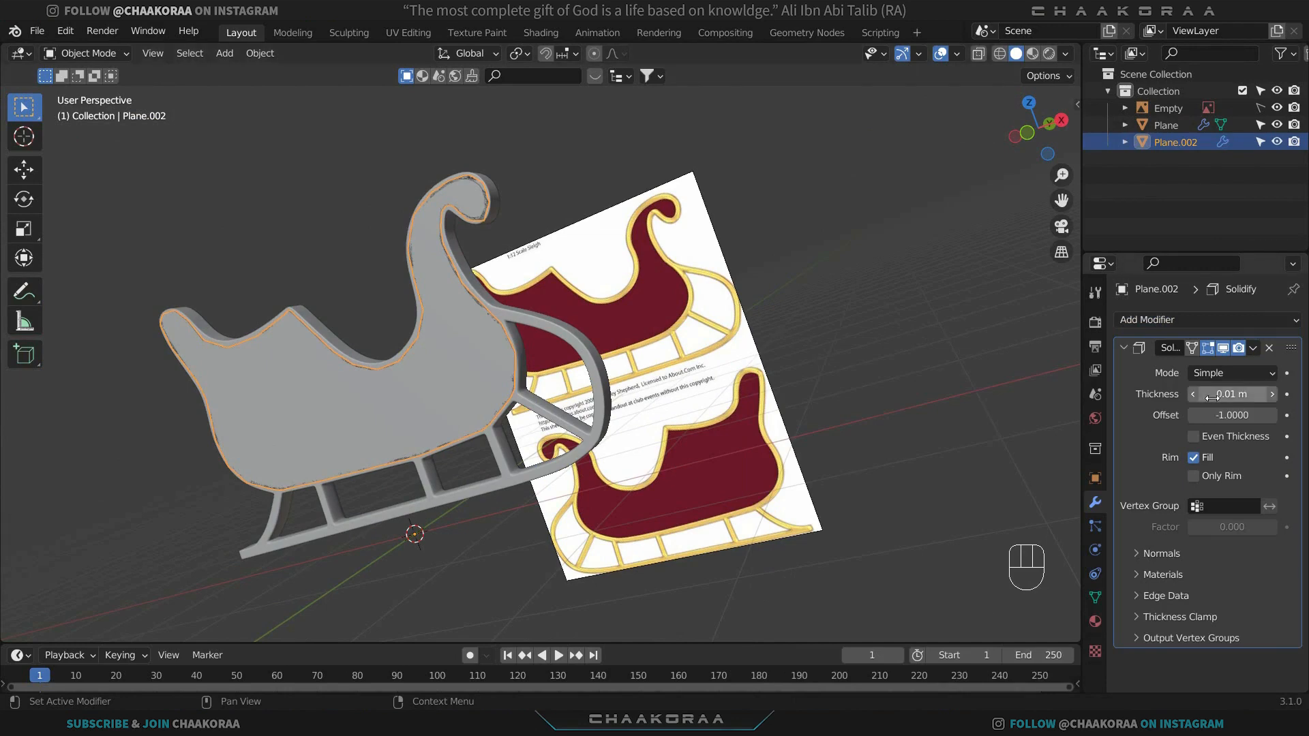
drag(1232, 394, 1282, 394)
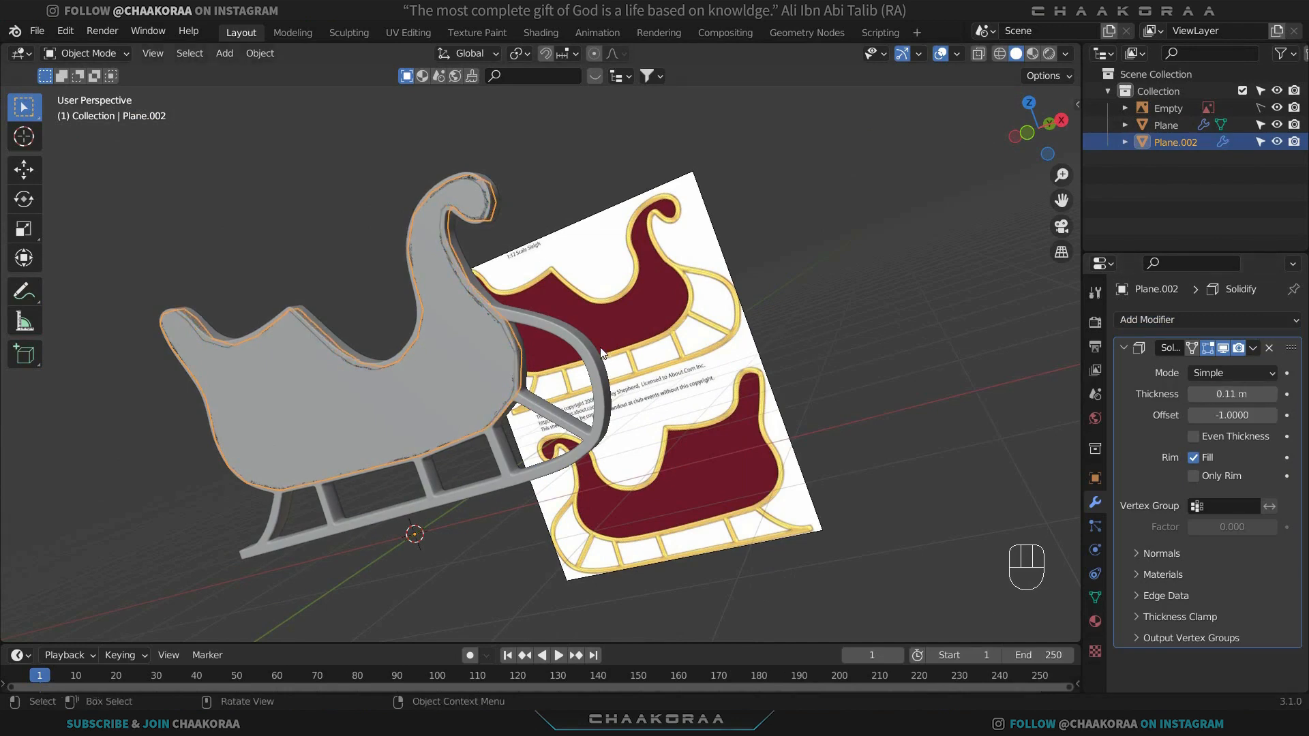
Move the side panel Plane.002 about 0.028 m along the global Y axis so it sits recessed in the frame, and deselect it.
middle_drag(368, 478, 547, 361)
scroll(497, 296, up, 2)
key(g)
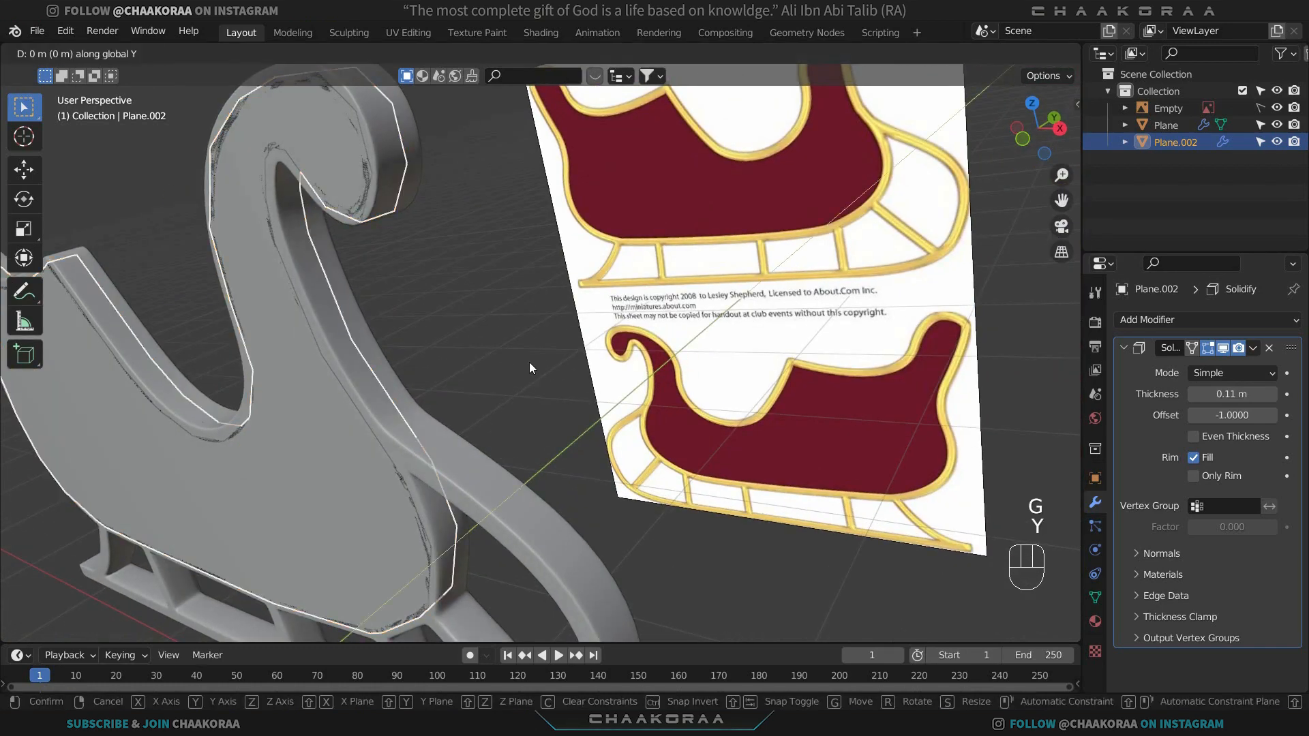
key(y)
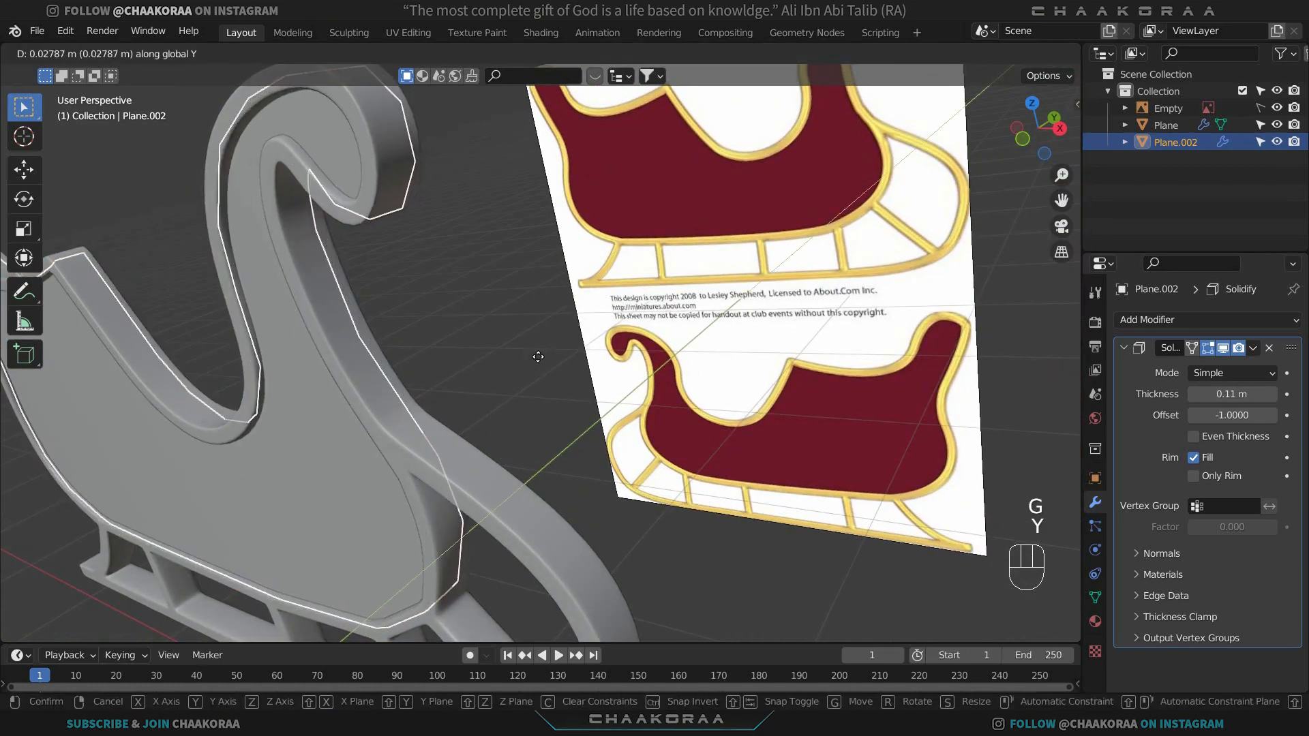
click(537, 356)
click(510, 359)
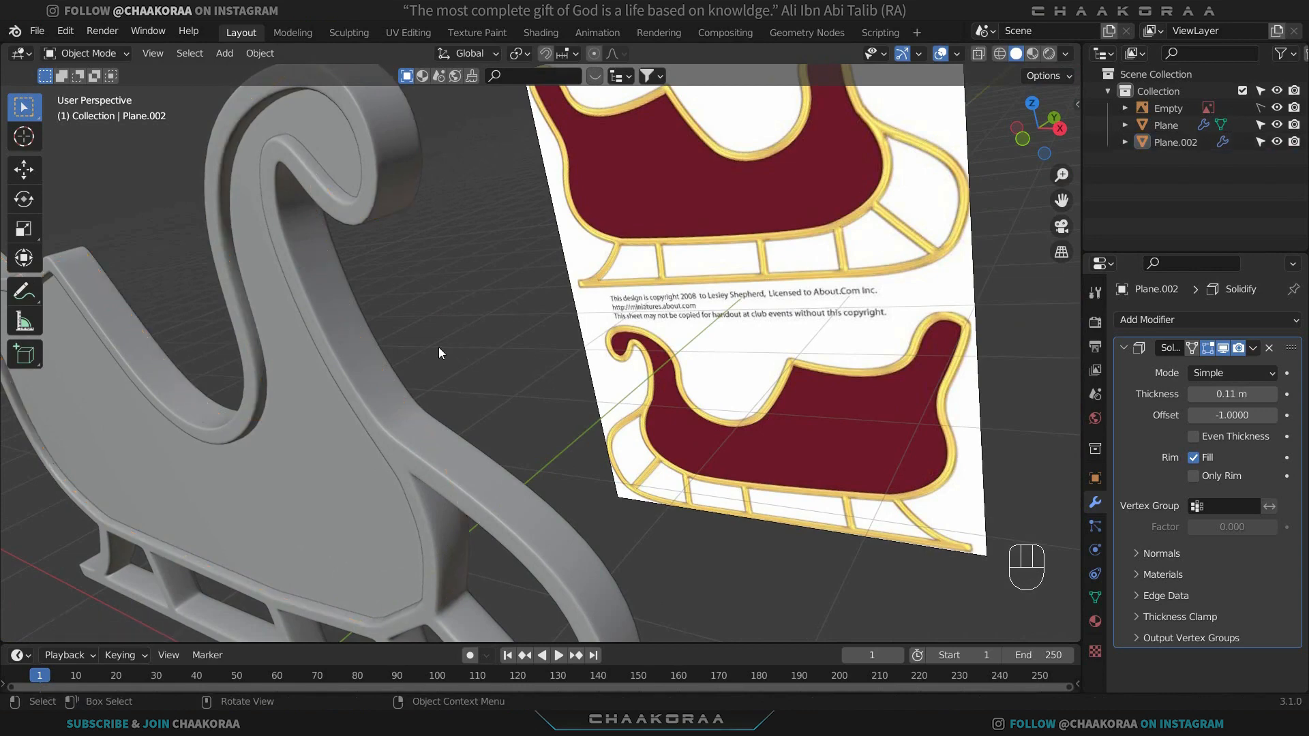
Set the side panel's Solidify thickness to 0.087 m so its back also fits the frame, and check the sleigh from the front side.
middle_drag(426, 358, 237, 437)
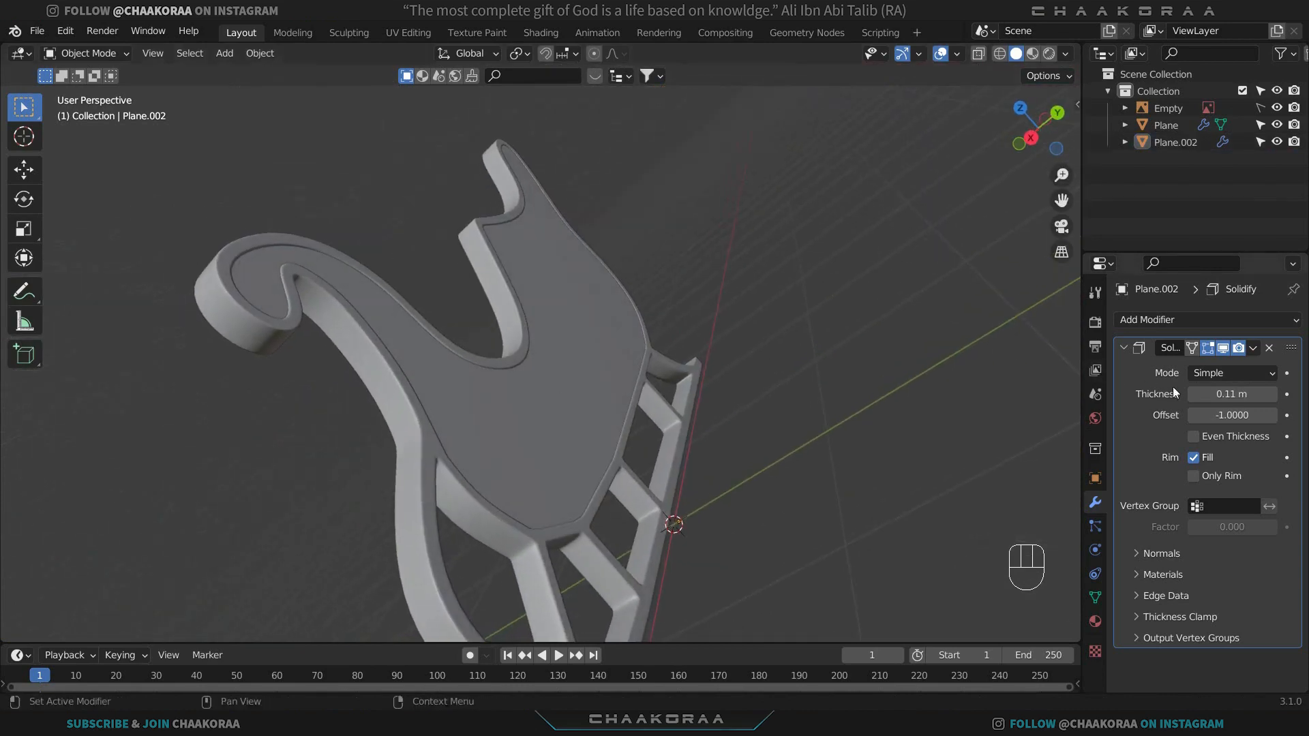
shift+drag(1232, 394, 1221, 394)
middle_drag(641, 294, 830, 264)
scroll(462, 322, down, 5)
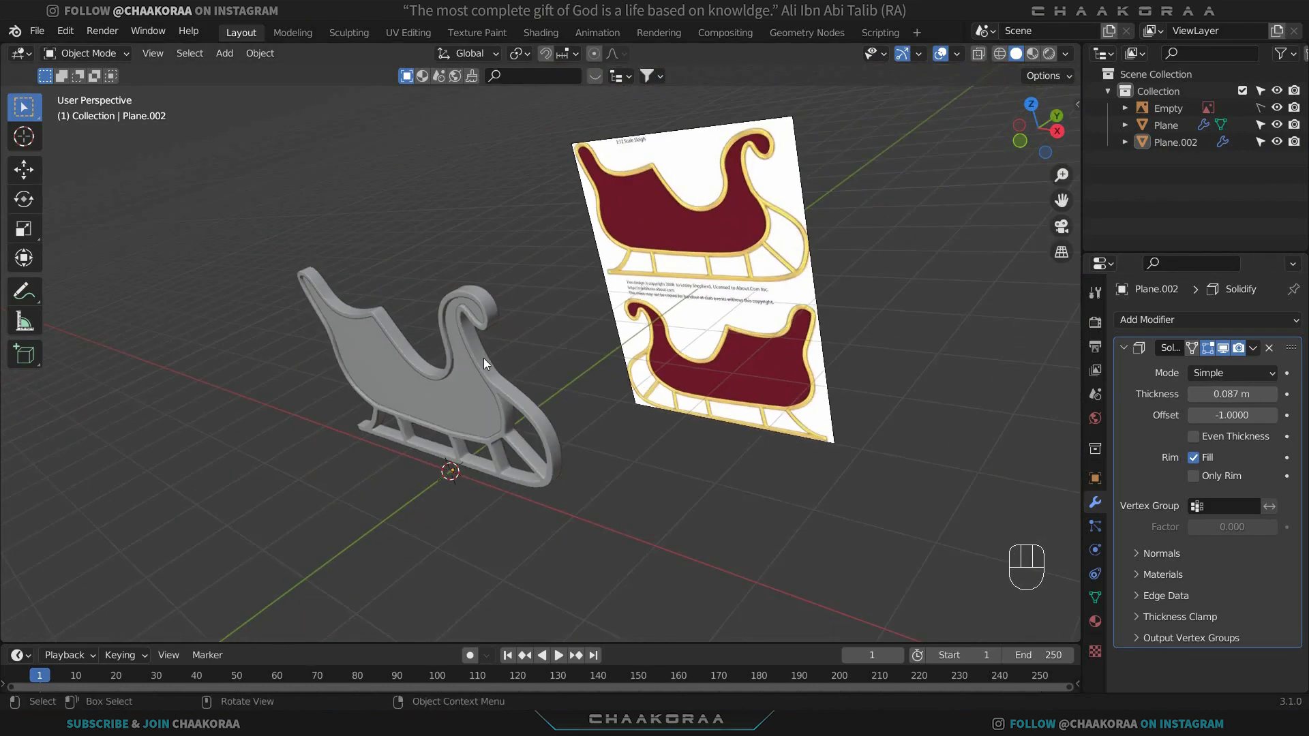
middle_drag(484, 358, 724, 279)
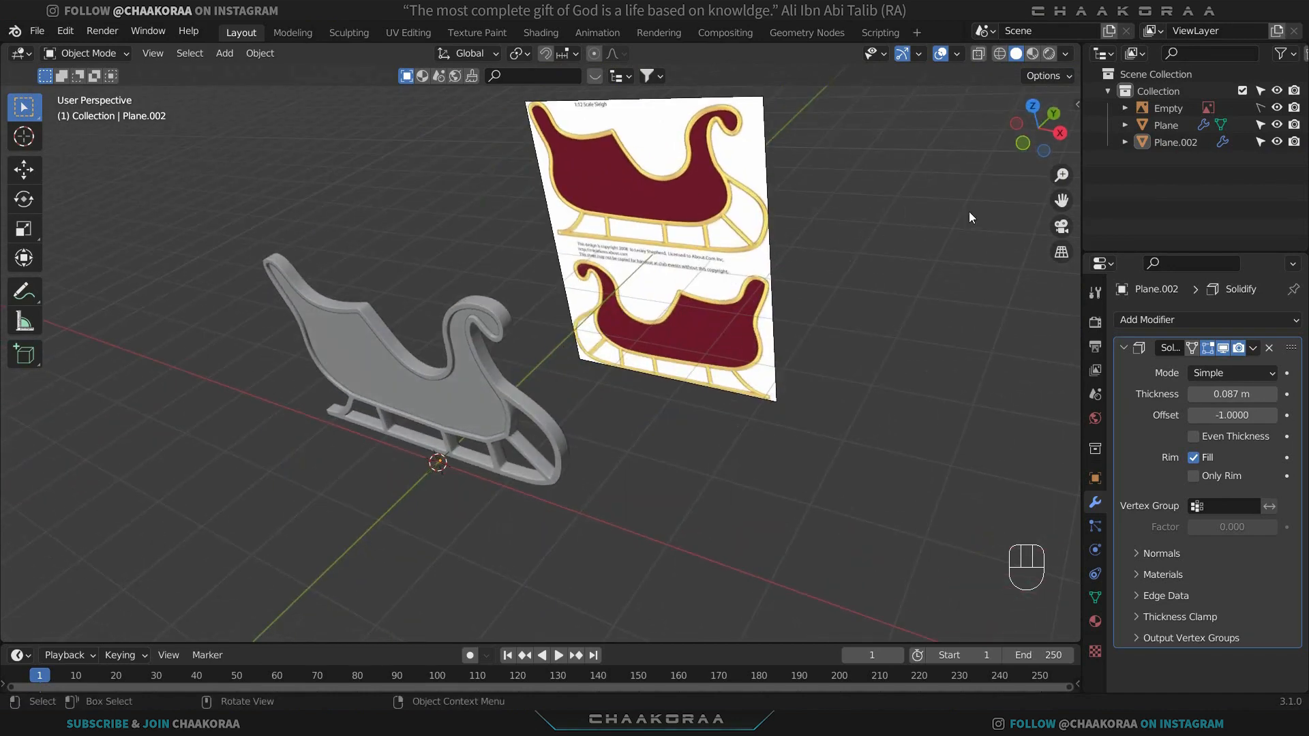
Hide the reference image Empty and delete it from the scene.
click(1278, 108)
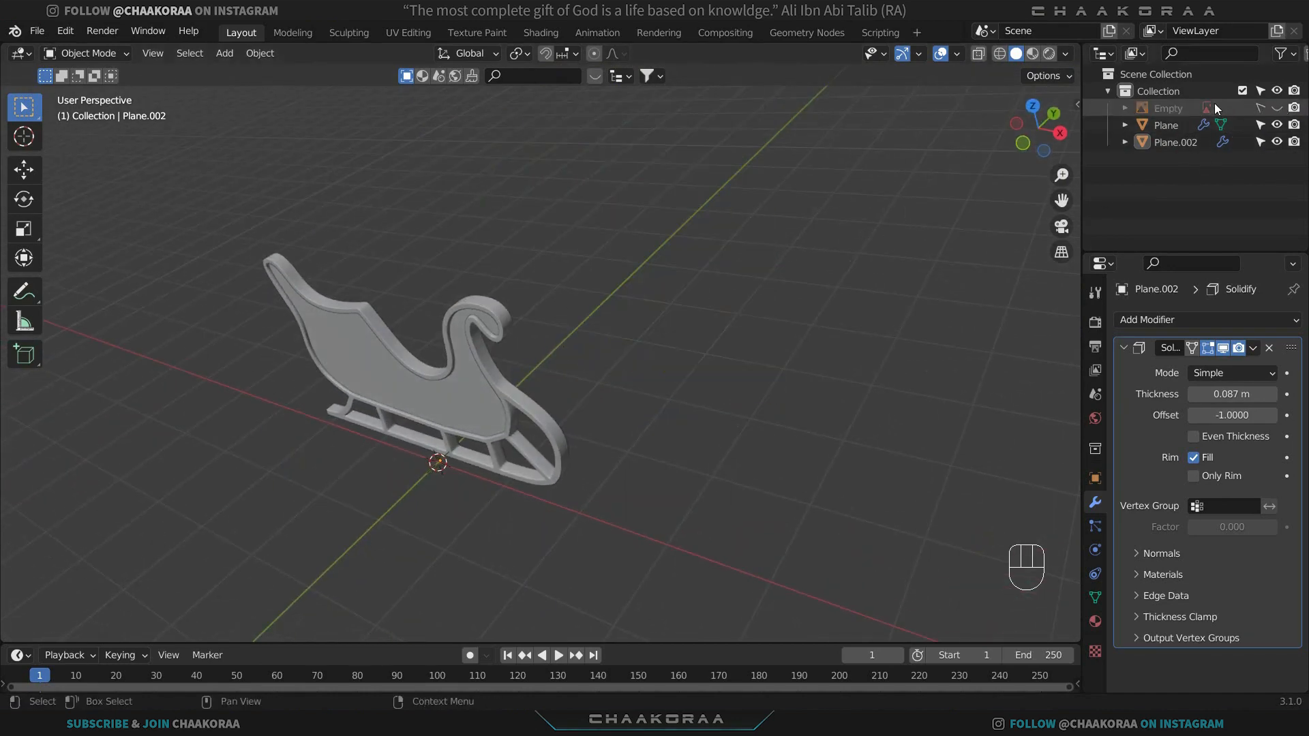
click(1174, 113)
key(Delete)
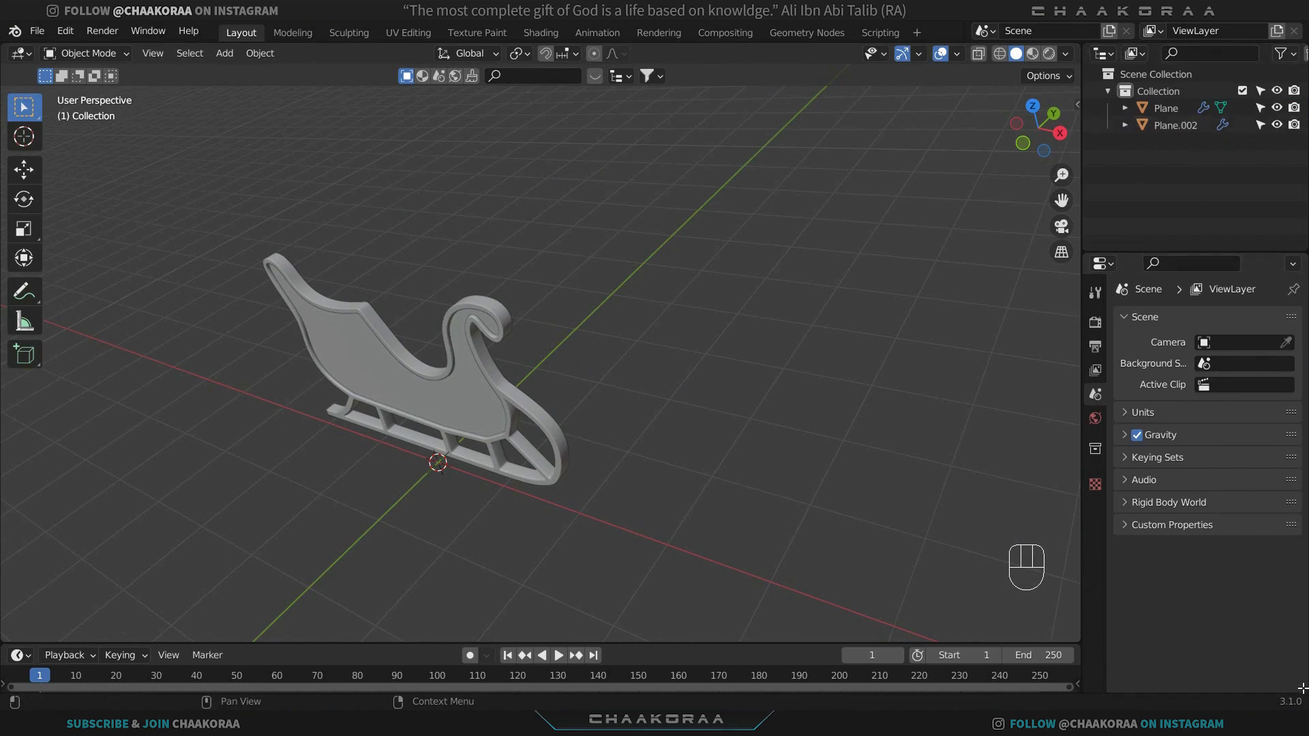
Split the Properties editor area horizontally and open the choice of editor types for the new lower area.
drag(1302, 689, 1260, 428)
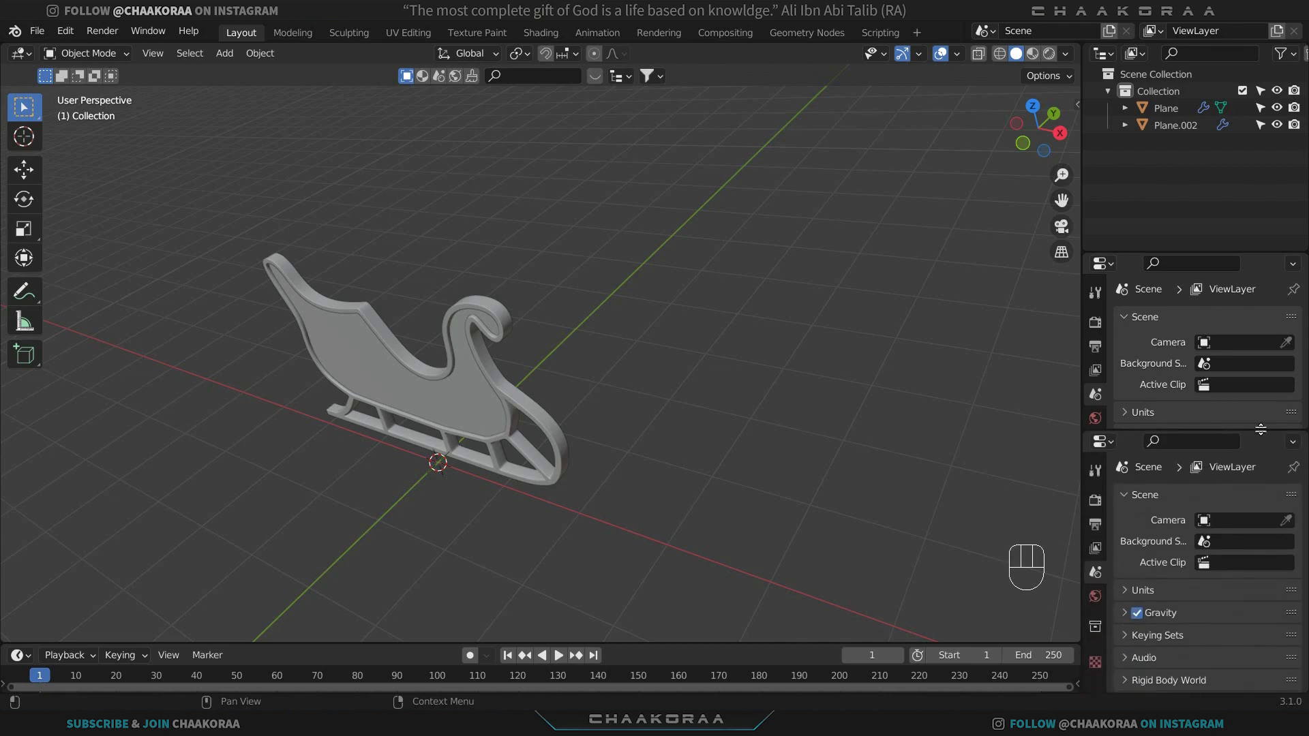
click(1102, 442)
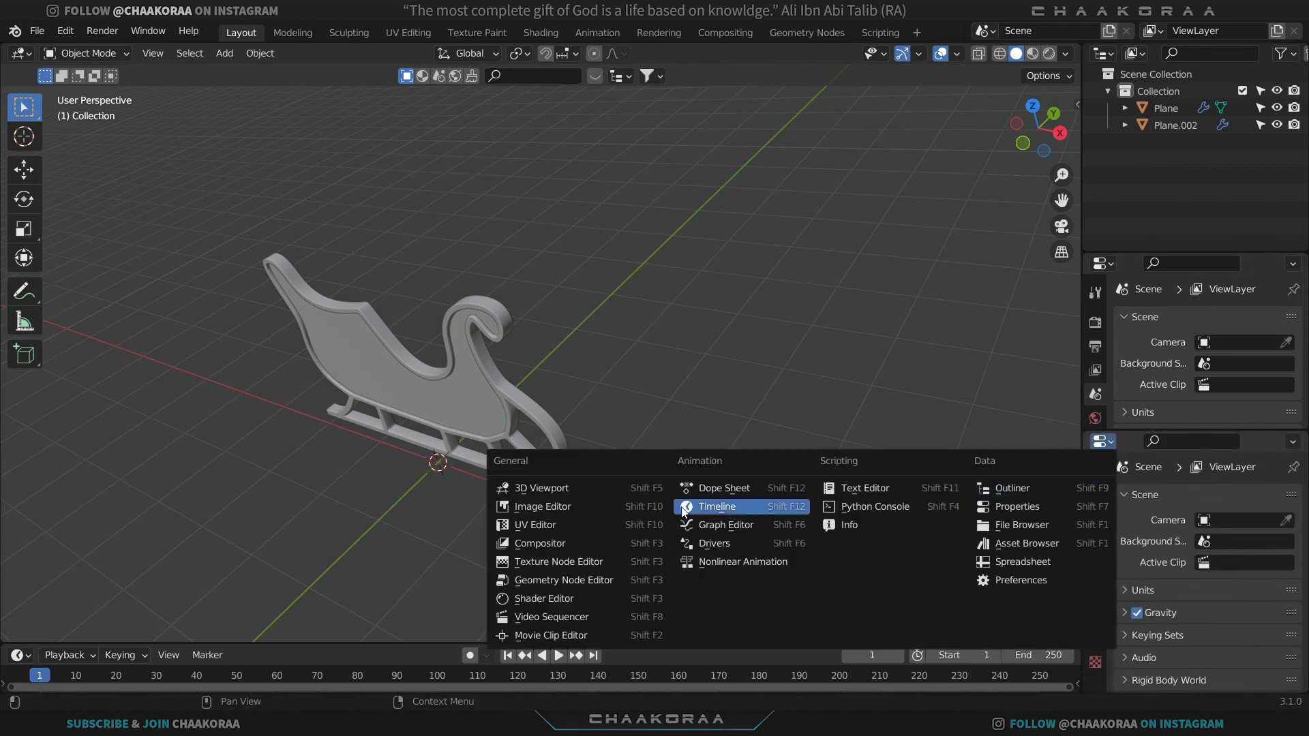
Turn the lower properties area into an Image Editor and load the reference image Santa Claus Sleigh.png.
click(579, 508)
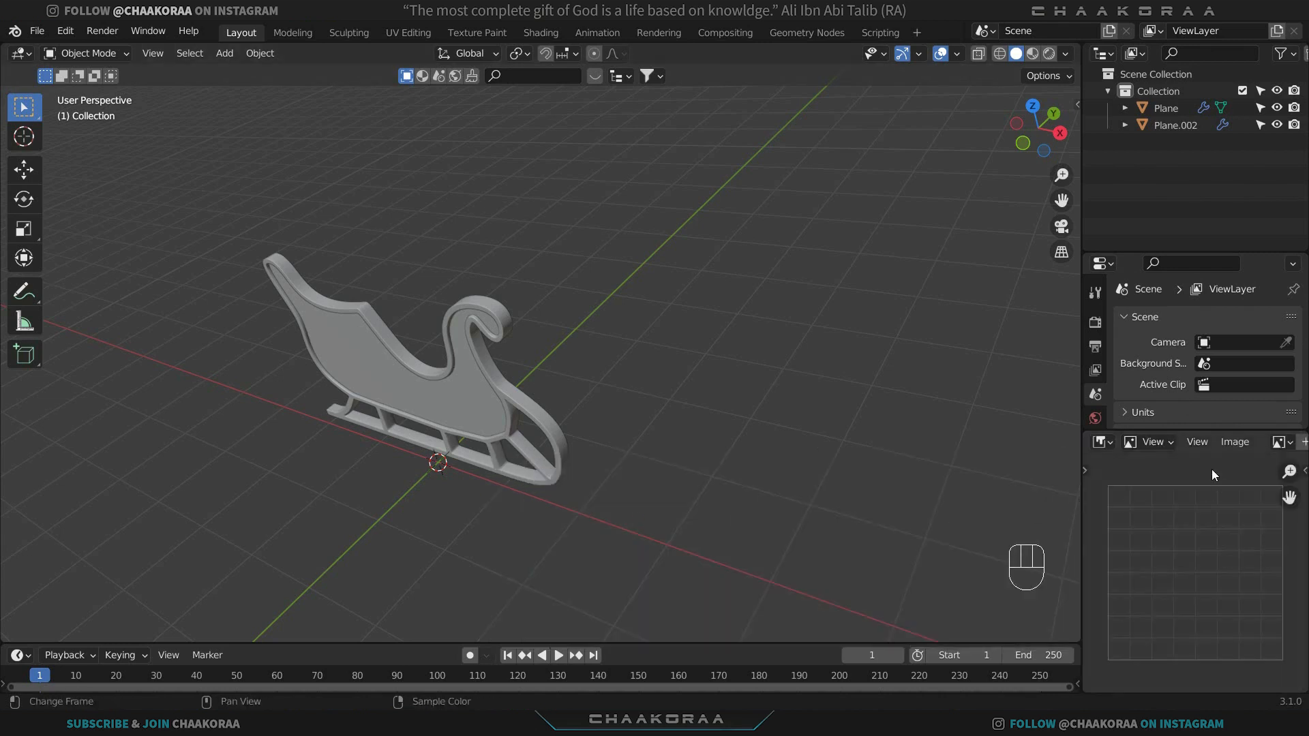
click(1236, 450)
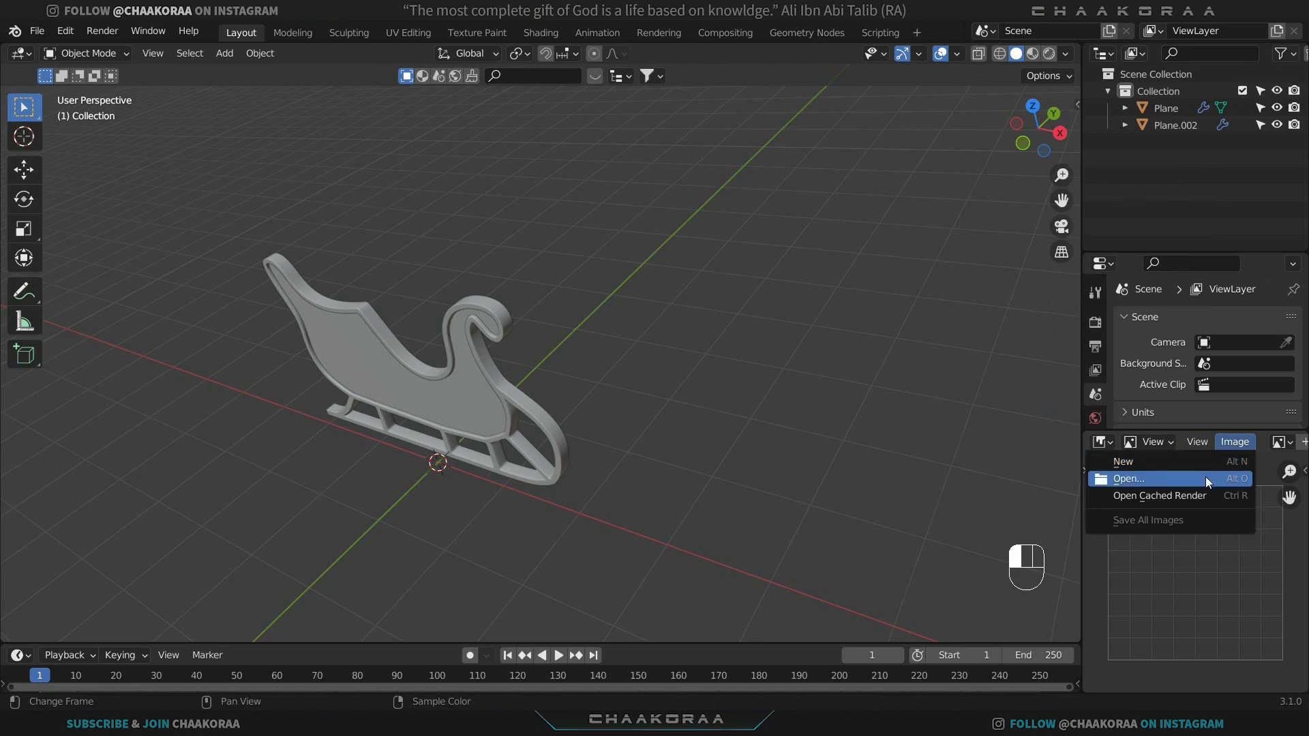
click(1206, 477)
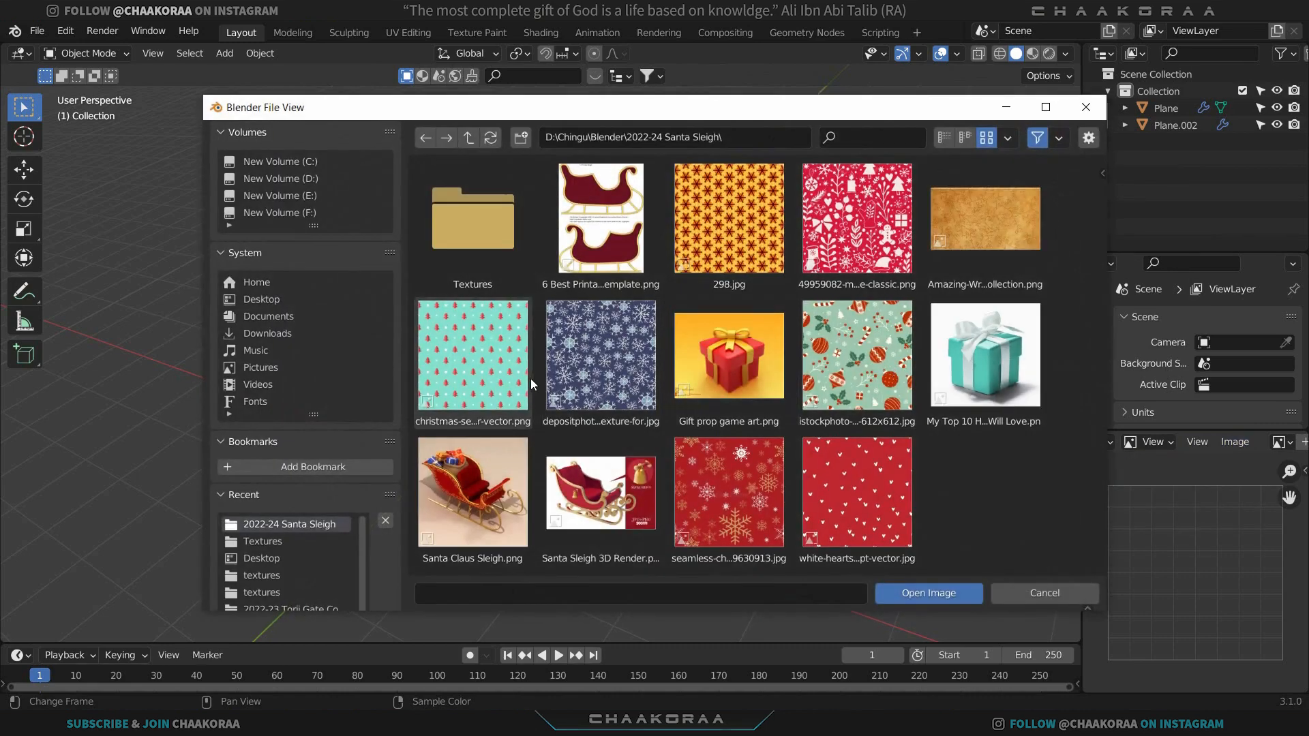
double_click(498, 469)
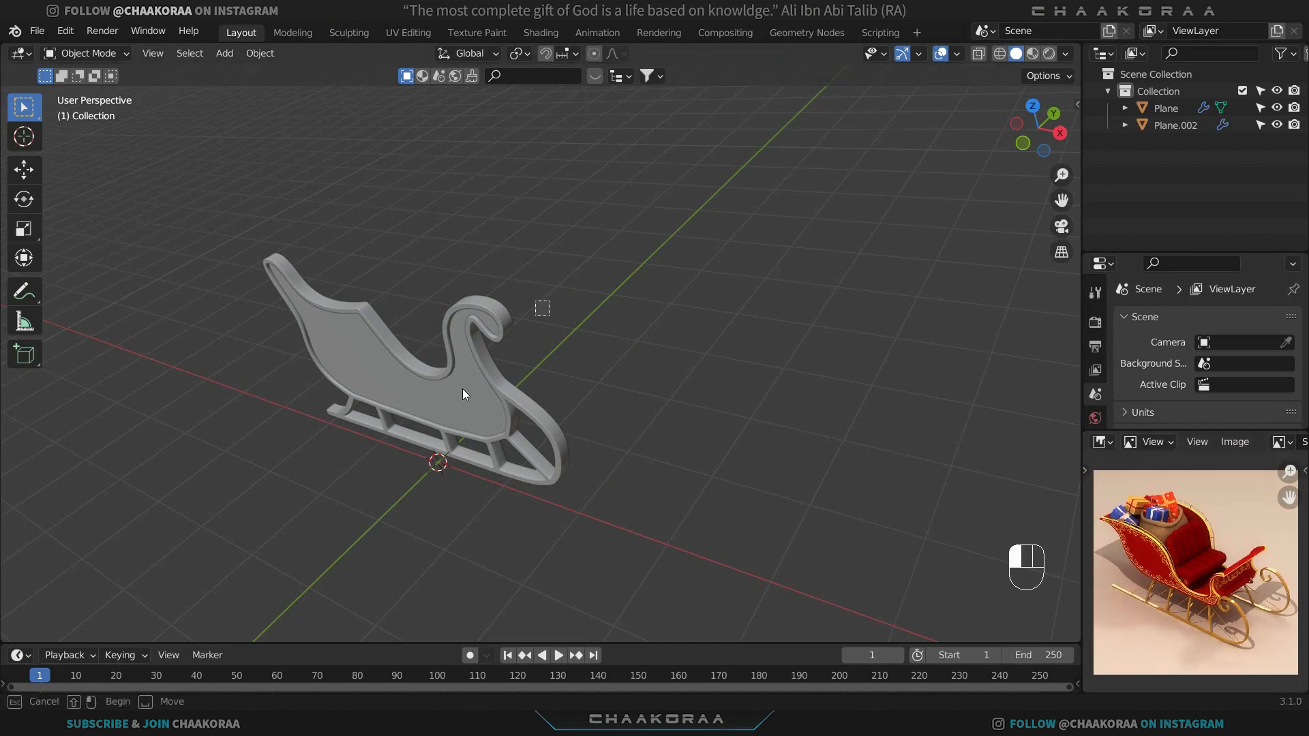
Select both sleigh side objects and, from the right view, move them along the positive Y axis away from the origin.
drag(551, 302, 446, 402)
key(KP_3)
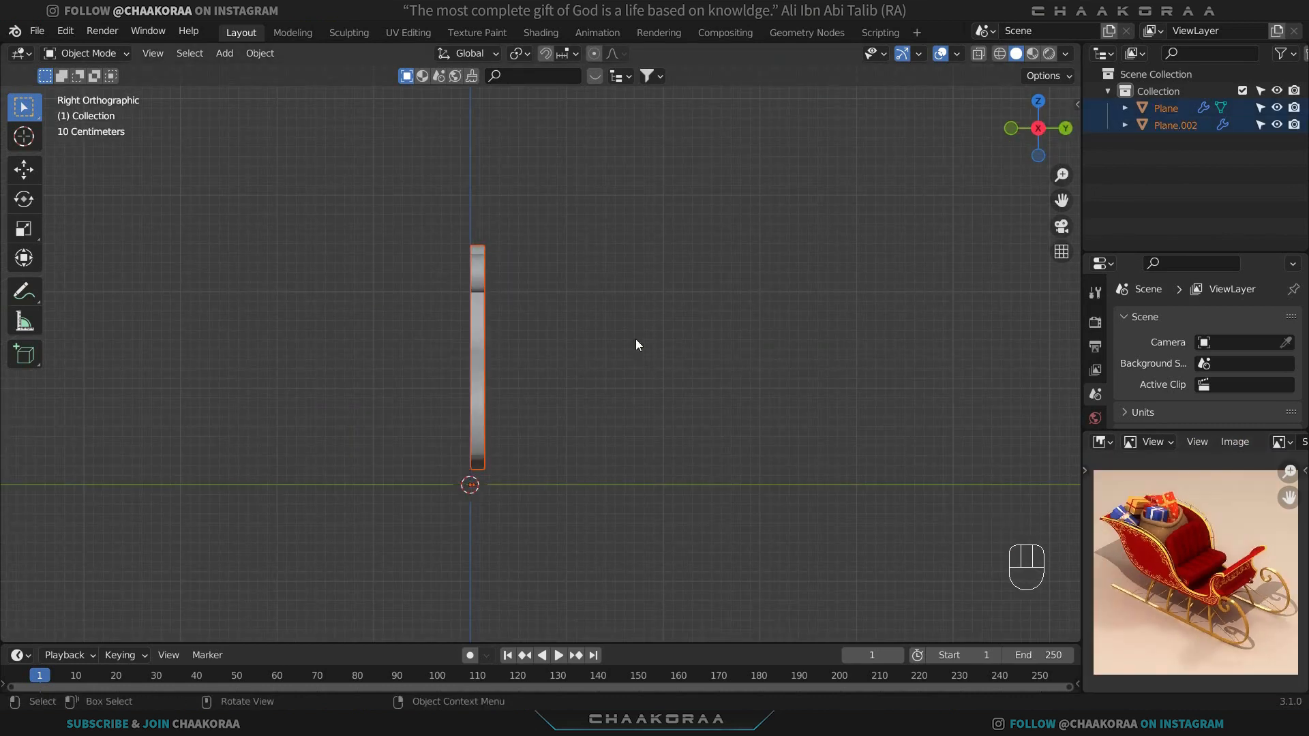
key(g)
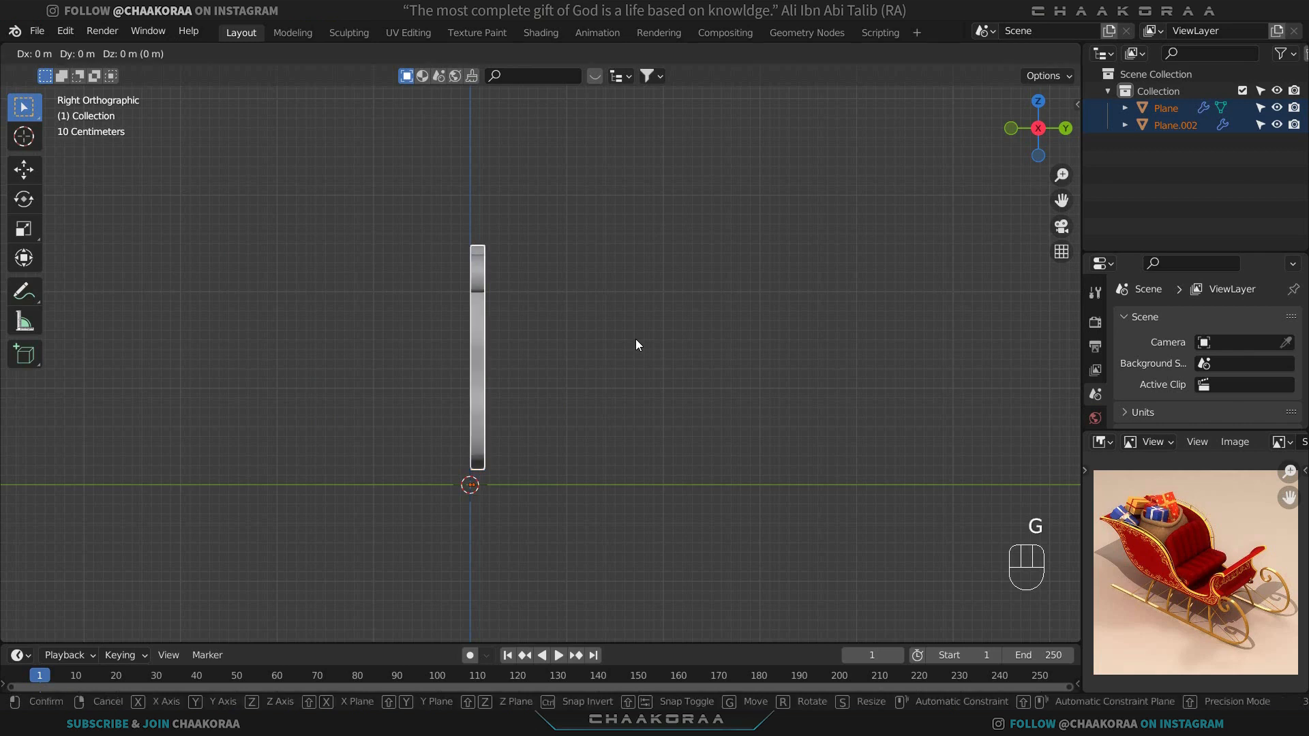
key(y)
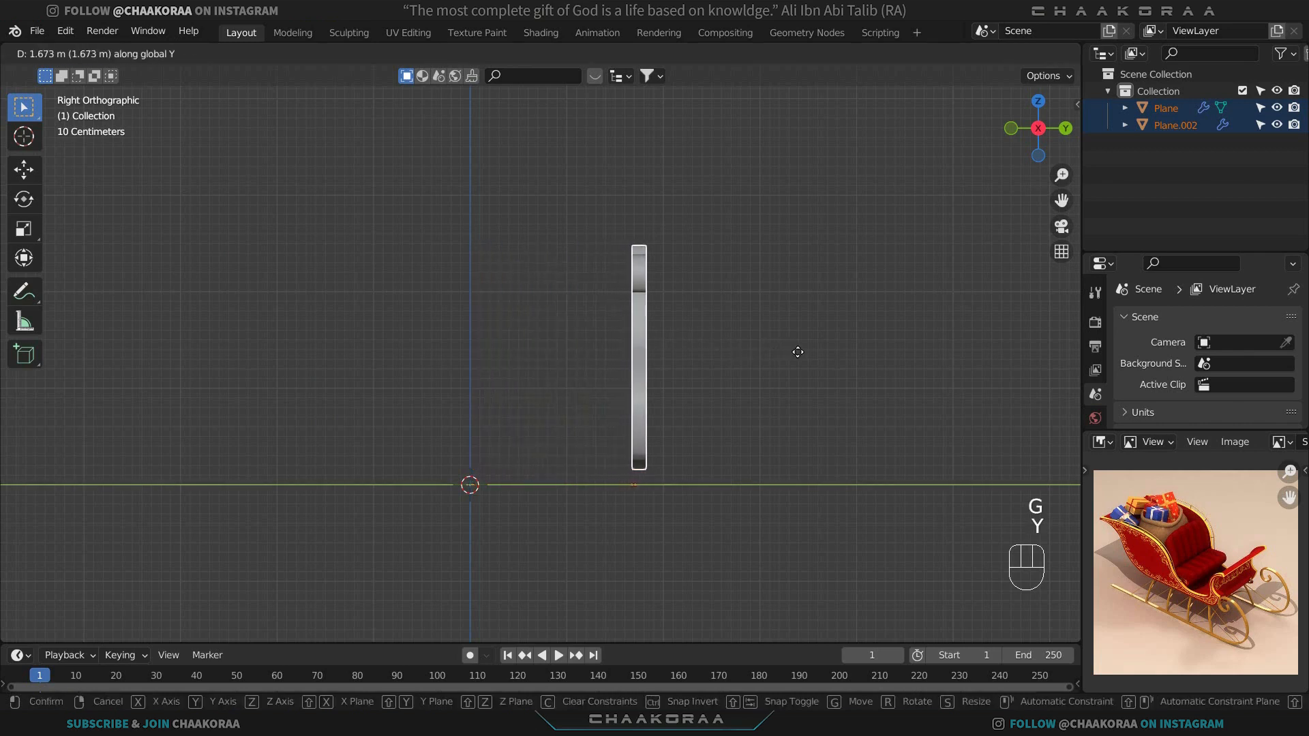
click(784, 353)
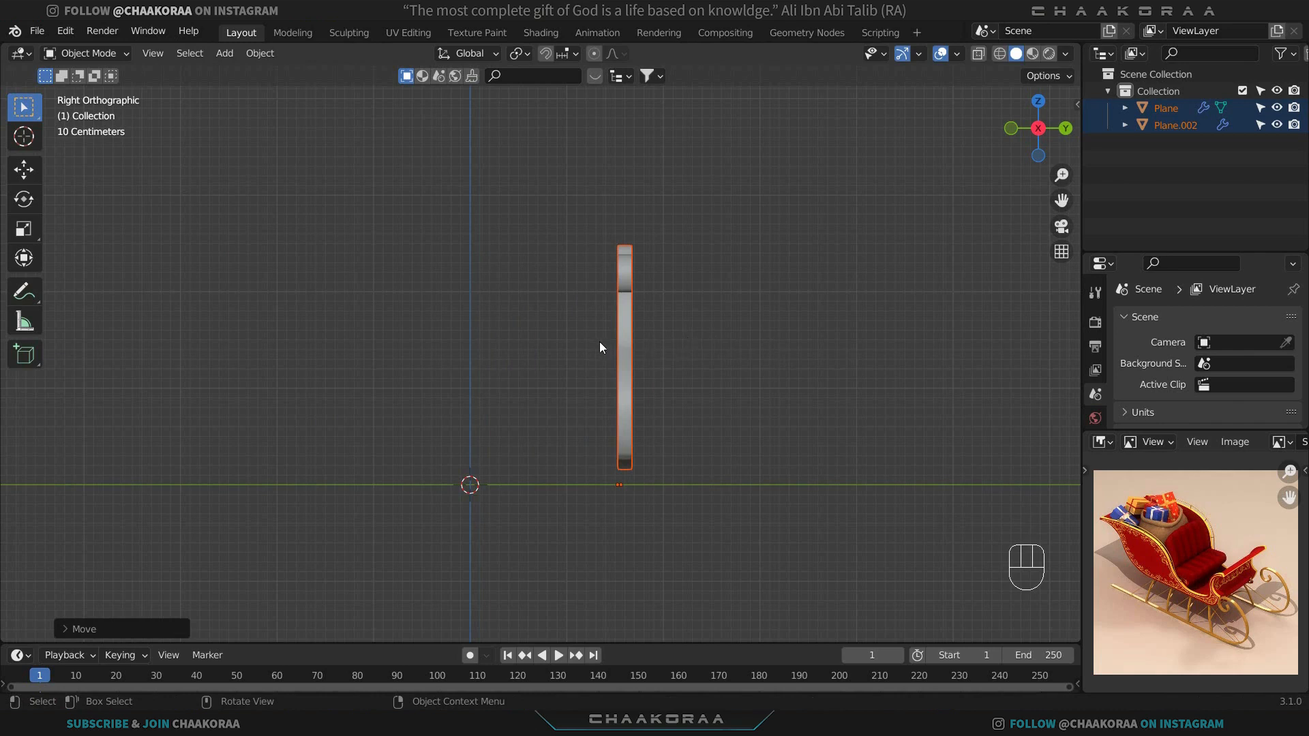
Add a Plain Axes empty at the world origin.
key(shift+a)
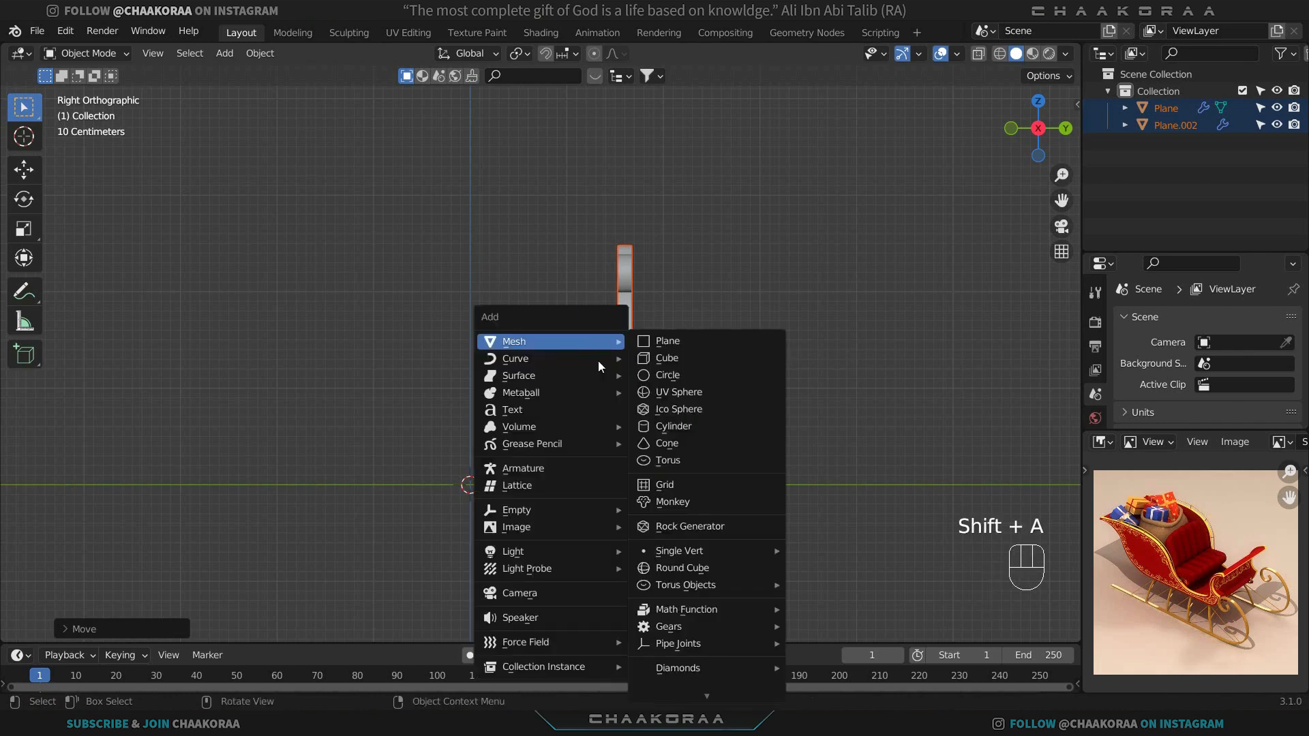
mouse_move(596, 517)
click(670, 511)
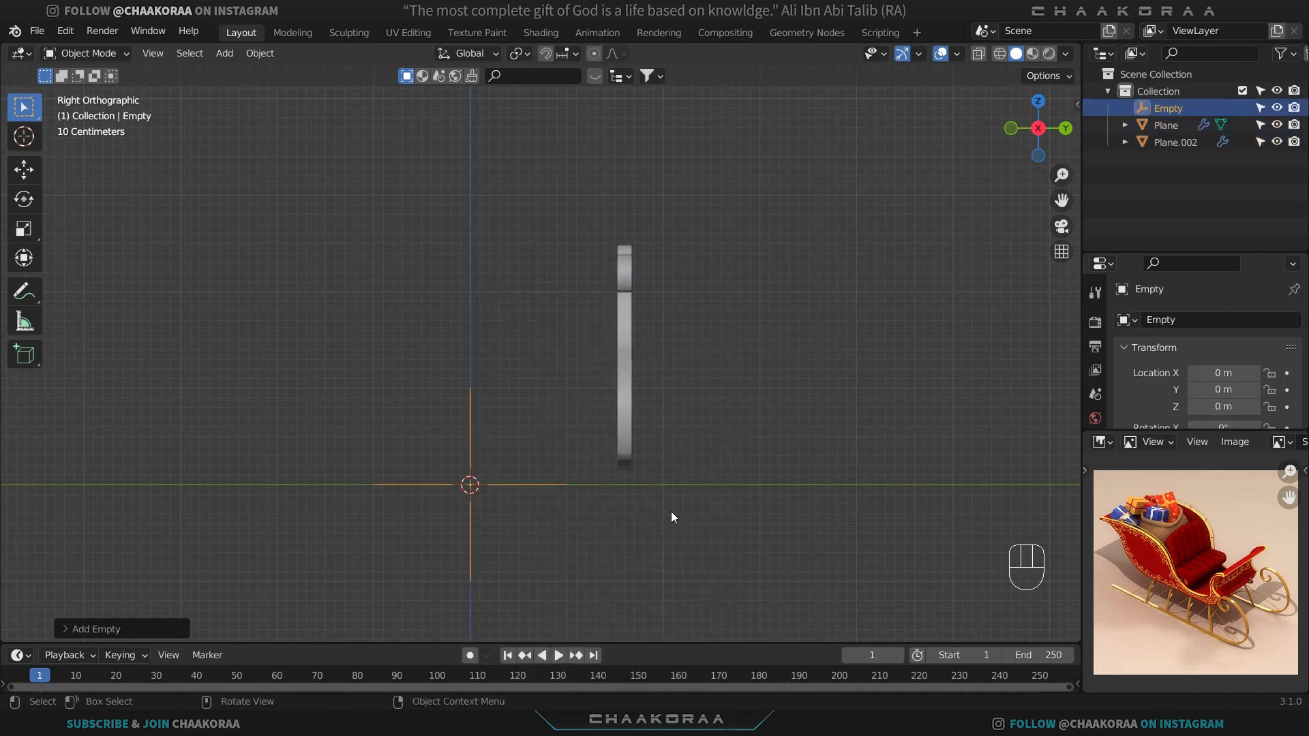
Add a Mirror modifier to the sleigh's outer frame object, Plane.
click(630, 356)
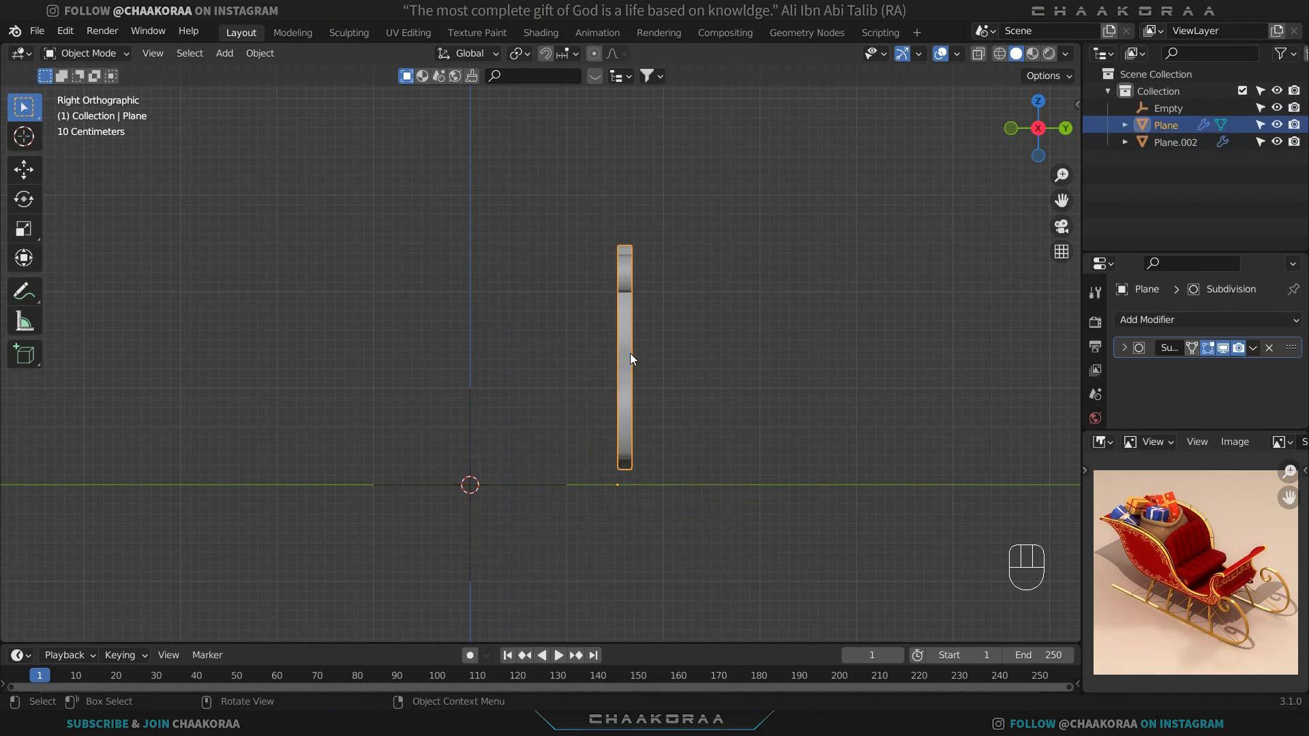
click(1147, 320)
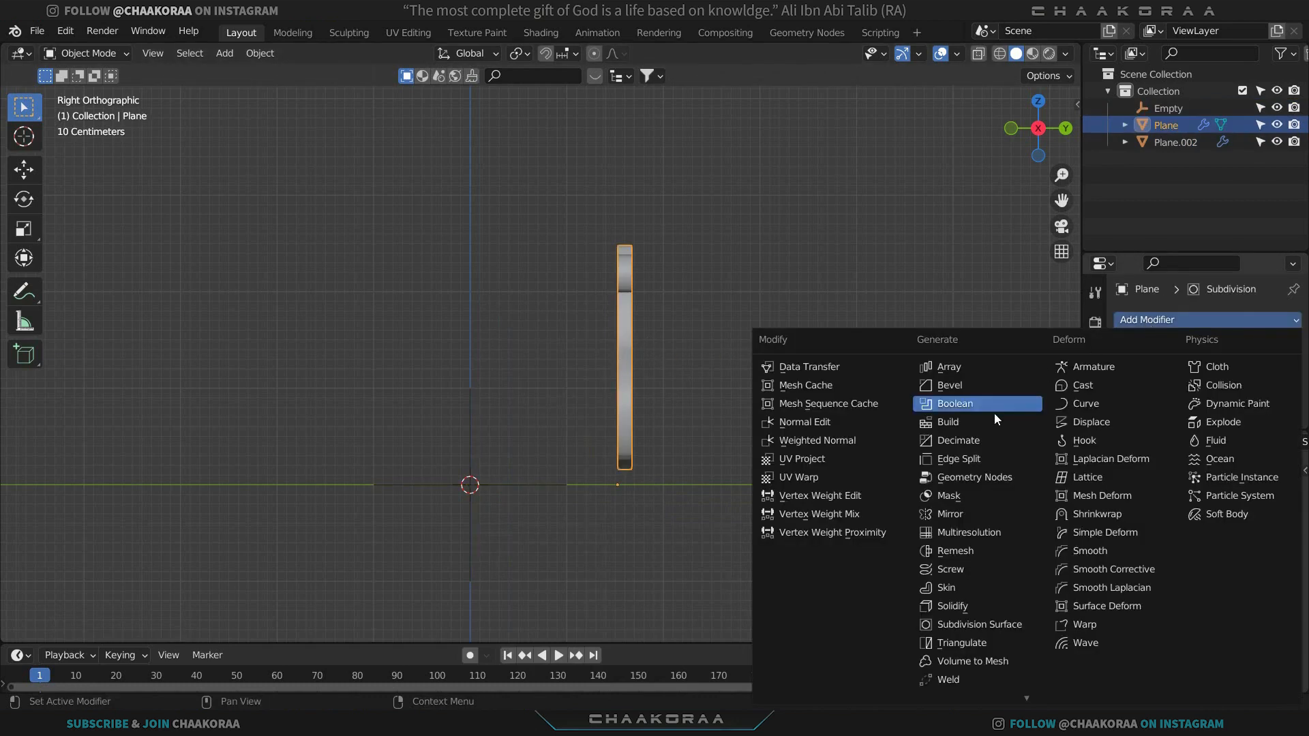
click(950, 514)
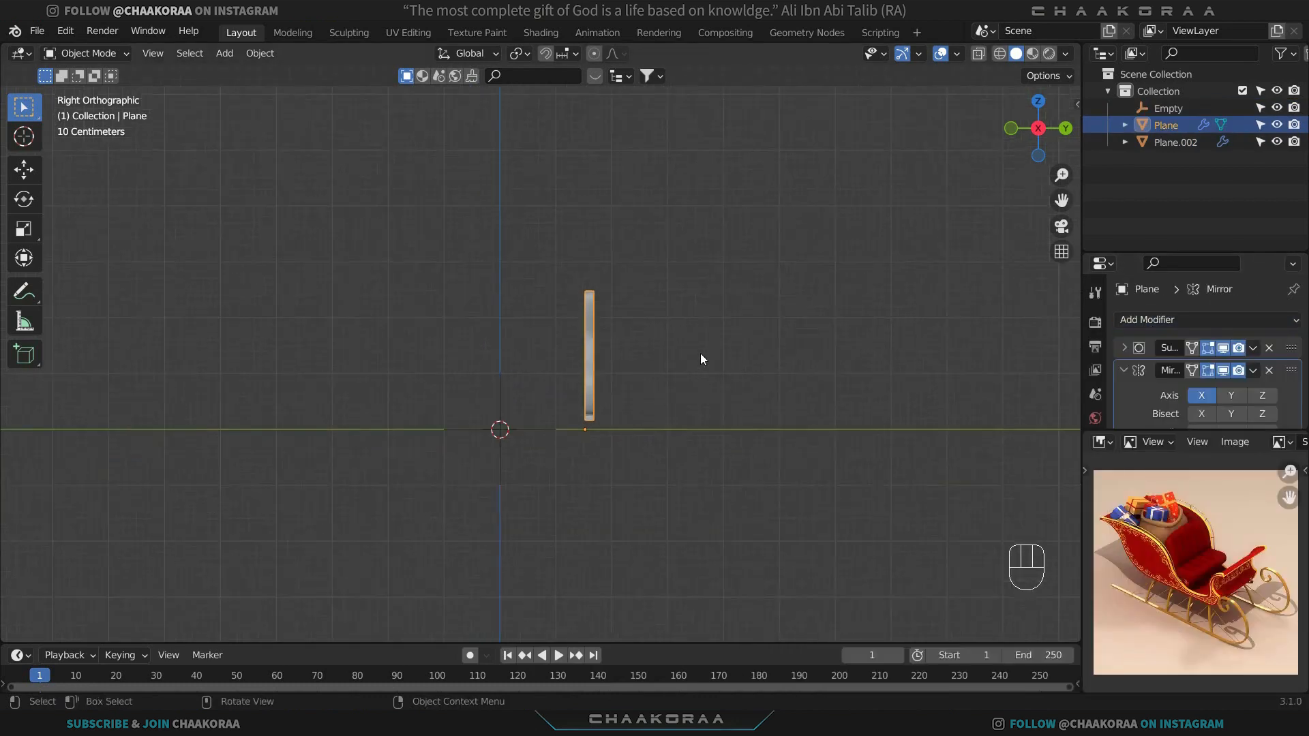
middle_drag(700, 353, 726, 361)
scroll(1193, 355, down, 1)
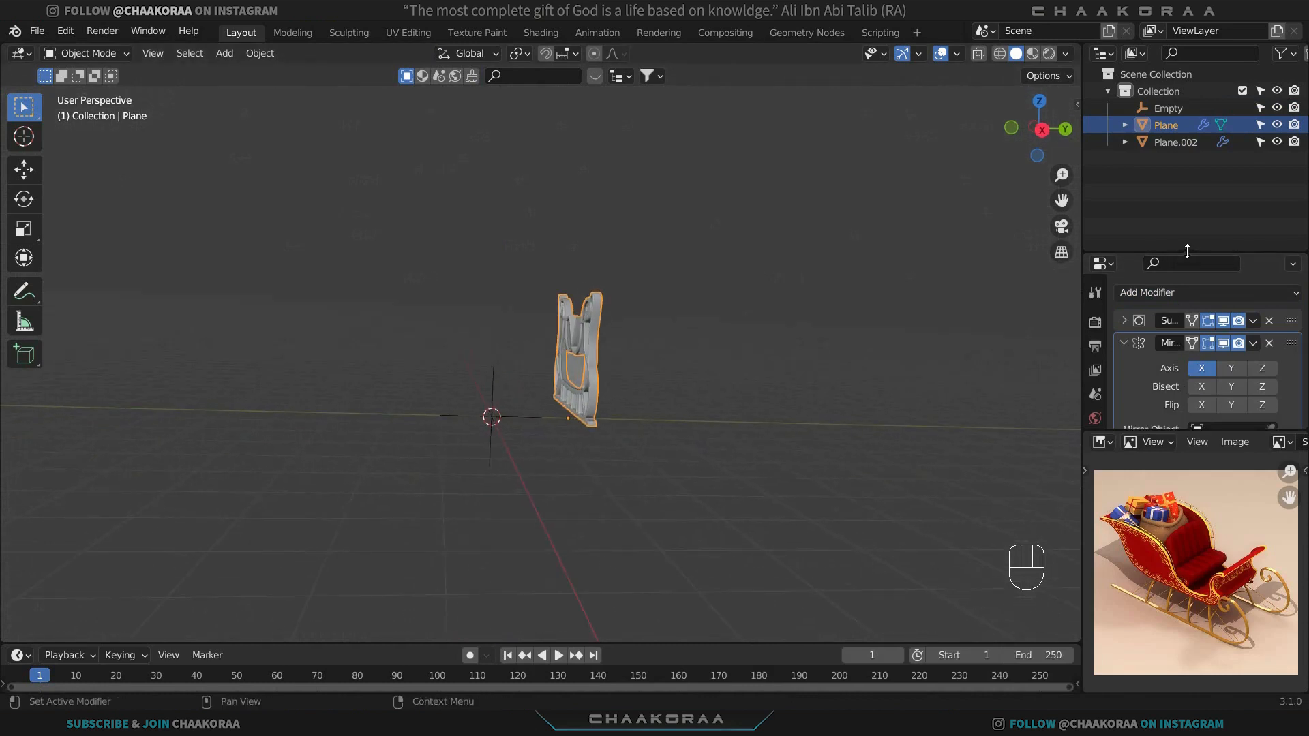
Use Empty as the frame's mirror object and mirror it across the Y axis only.
drag(1187, 251, 1188, 156)
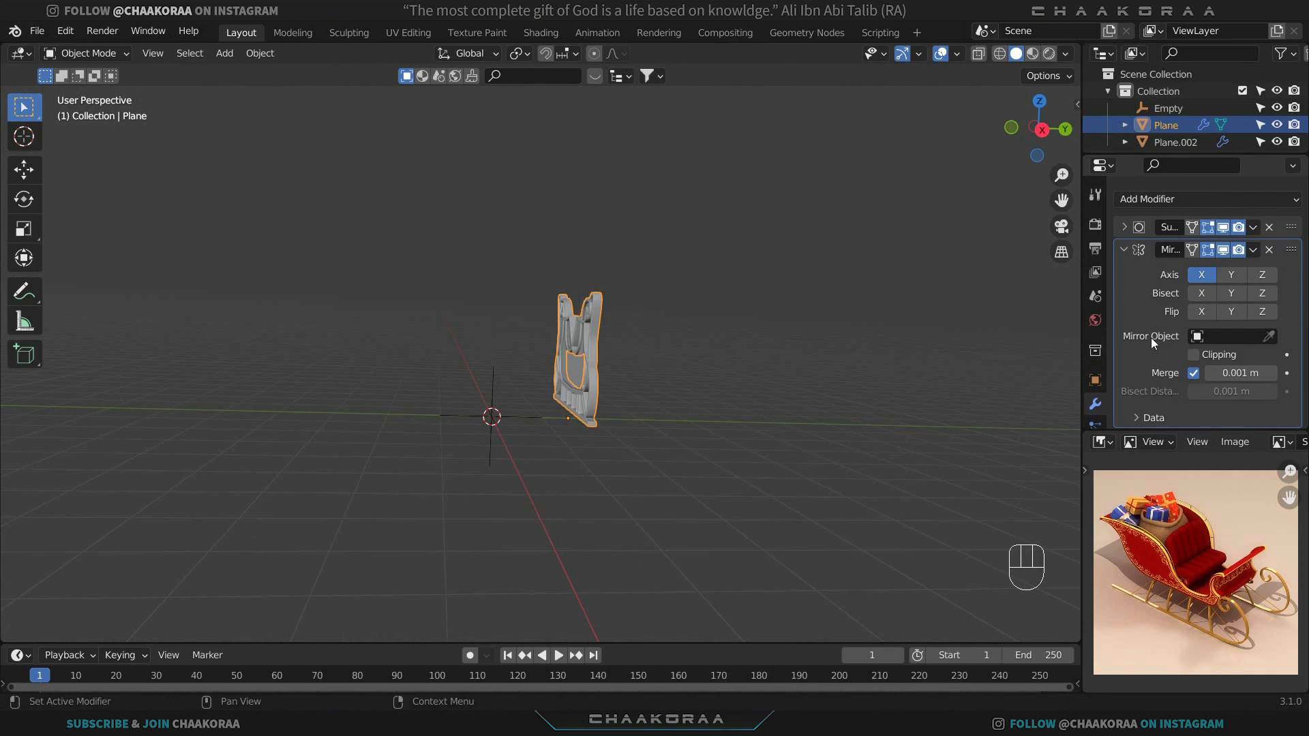
click(1269, 341)
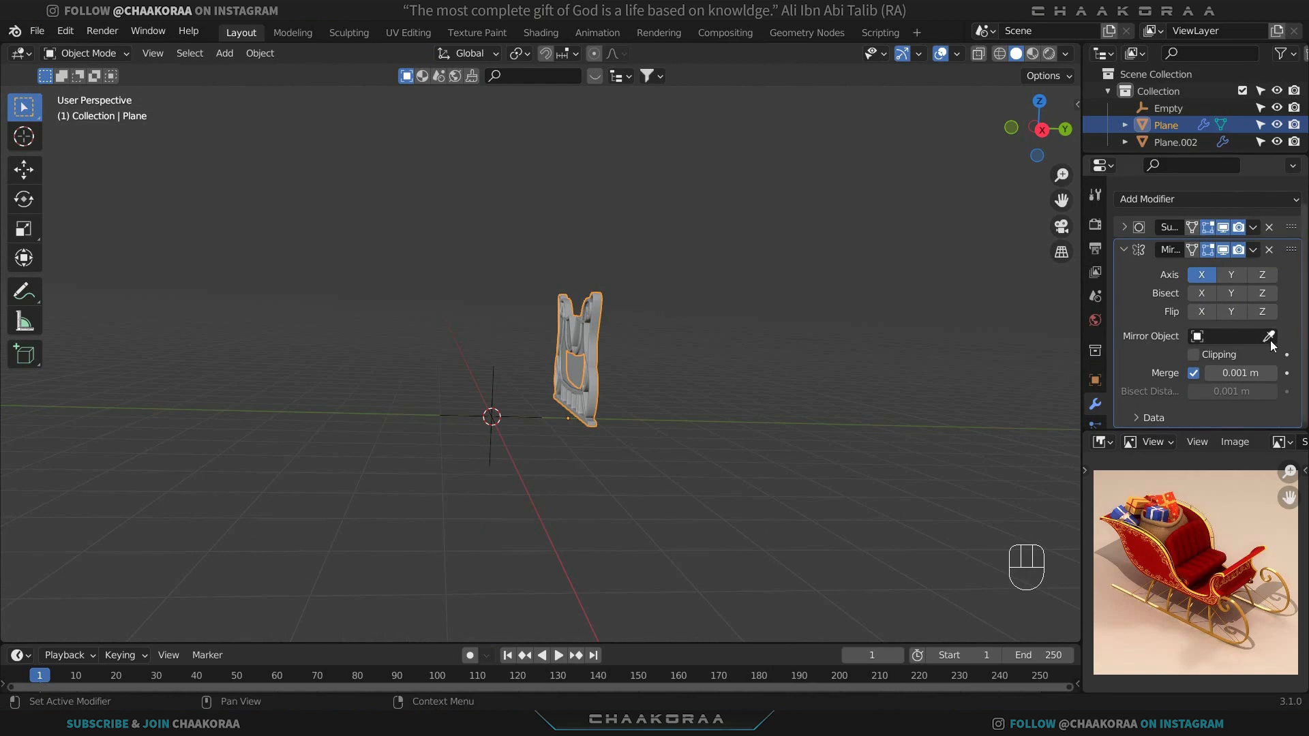
click(503, 375)
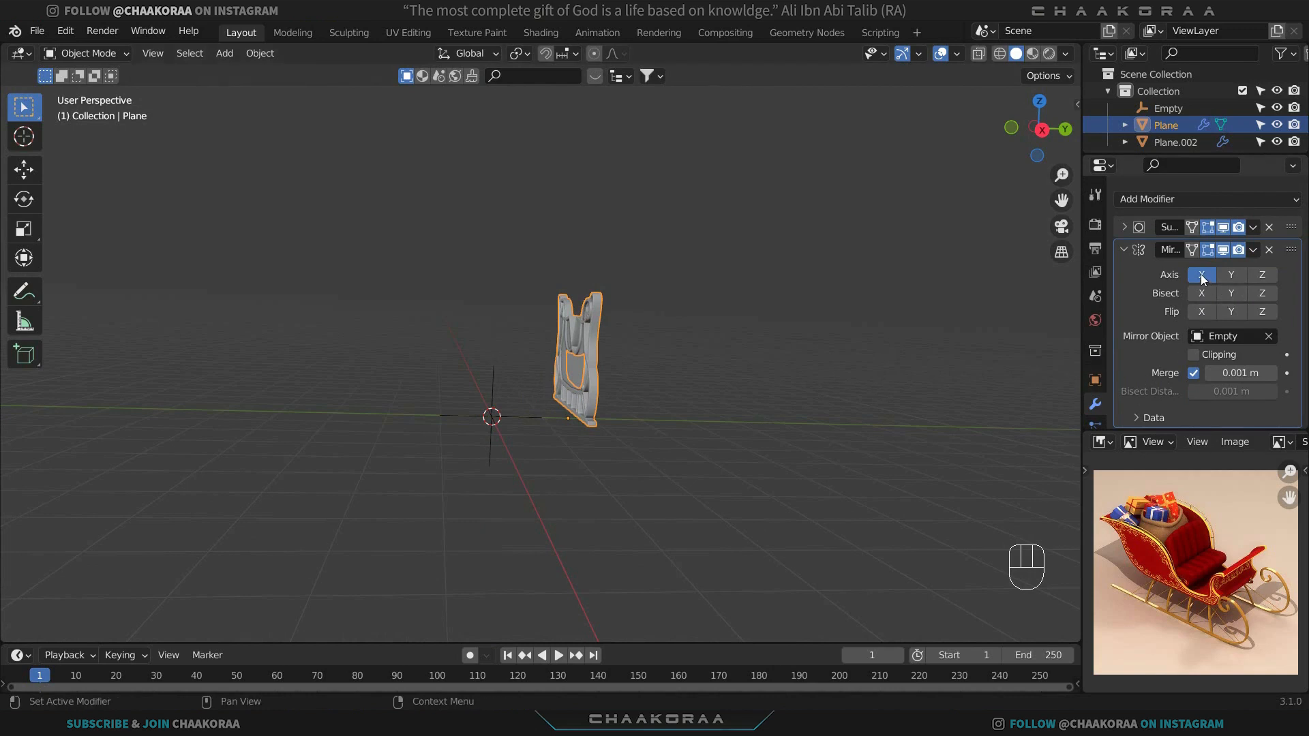
click(1231, 276)
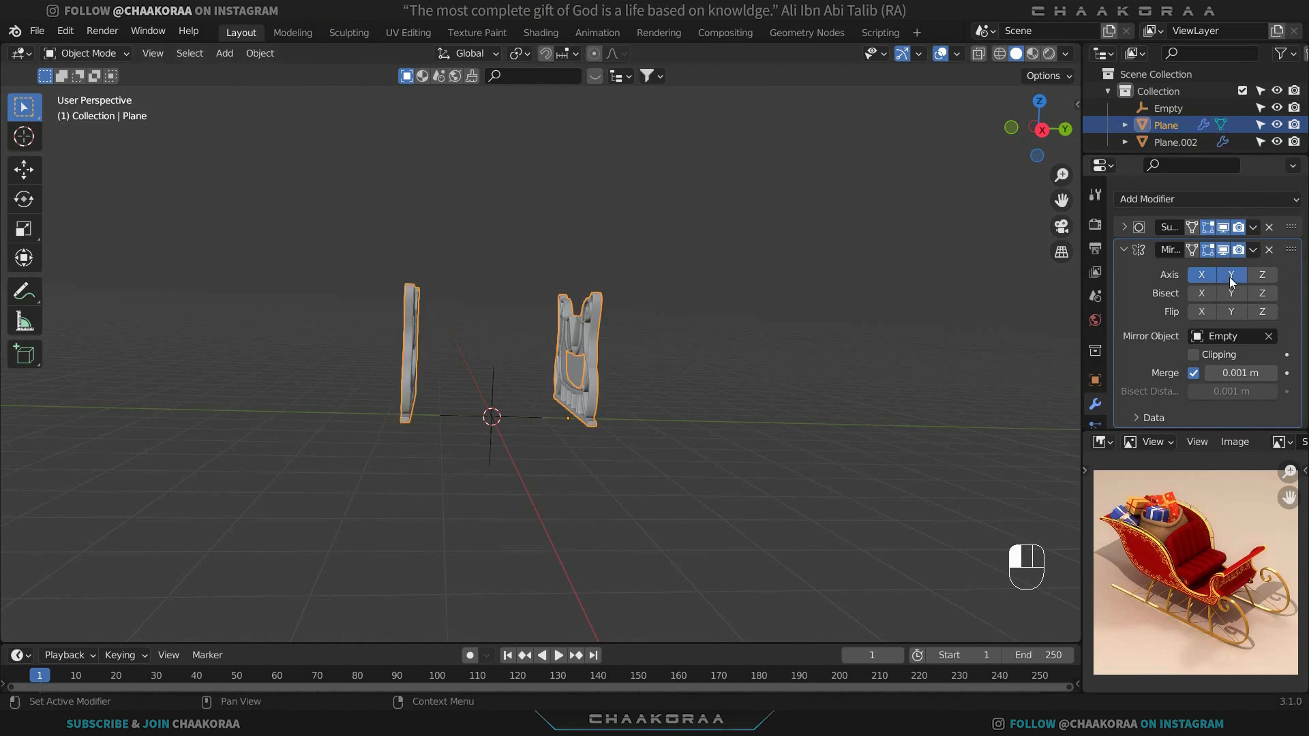
click(1201, 274)
middle_drag(620, 325, 563, 351)
mouse_move(673, 334)
middle_down()
mouse_move(587, 338)
mouse_move(655, 336)
middle_up()
Add a Mirror modifier to the sleigh's inner side panel, Plane.002, below its collapsed Solidify modifier.
click(656, 337)
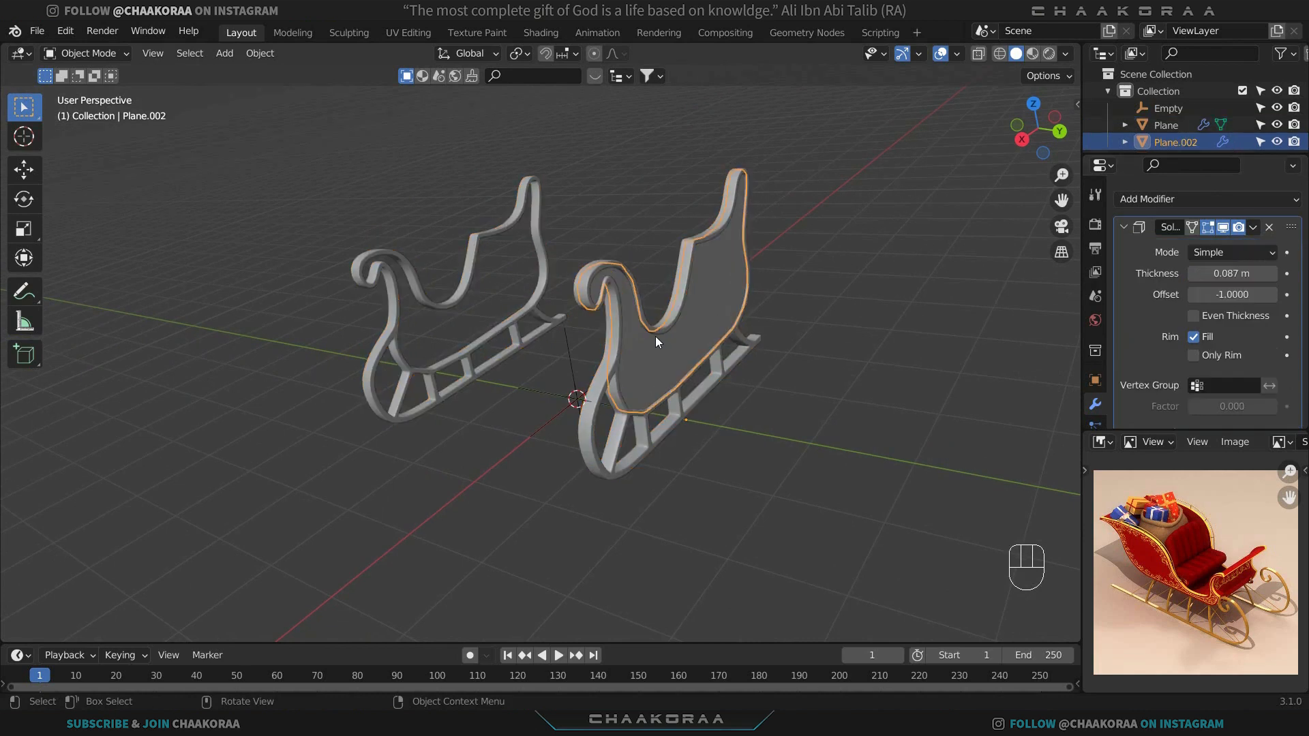
click(1124, 227)
click(952, 331)
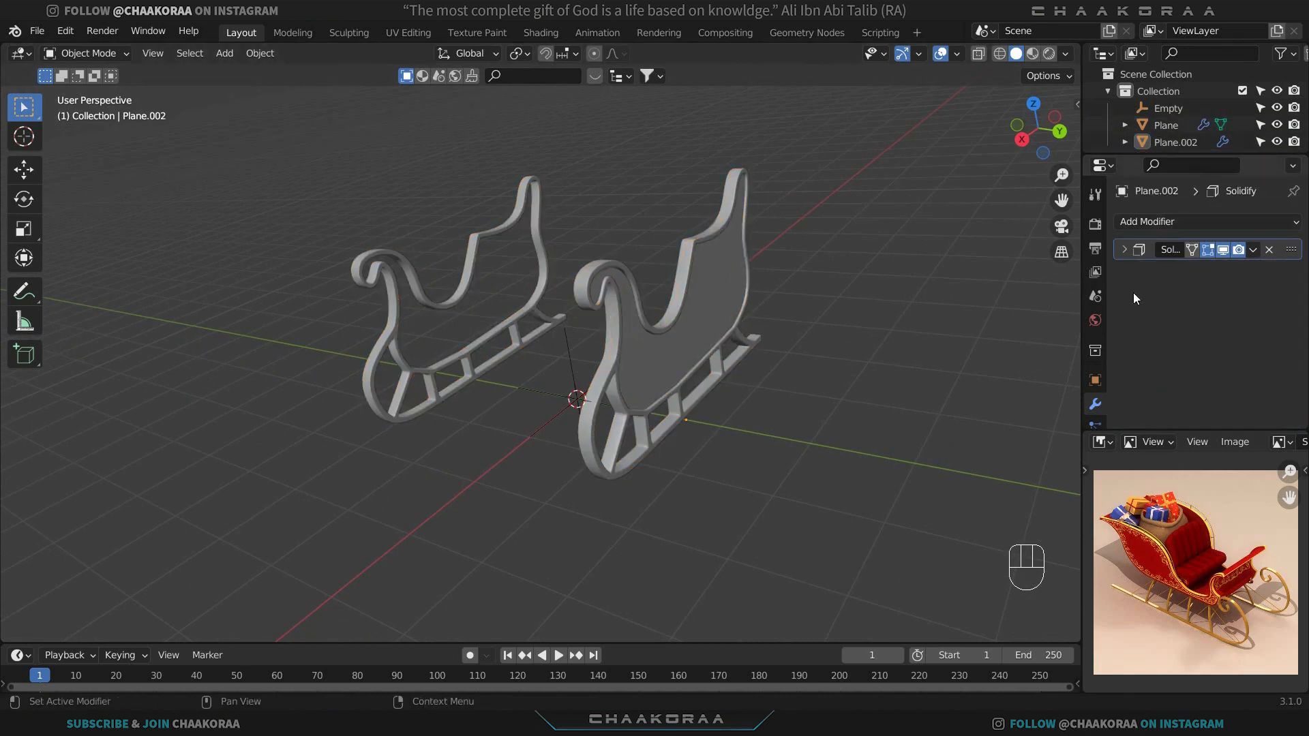
click(711, 305)
click(1193, 226)
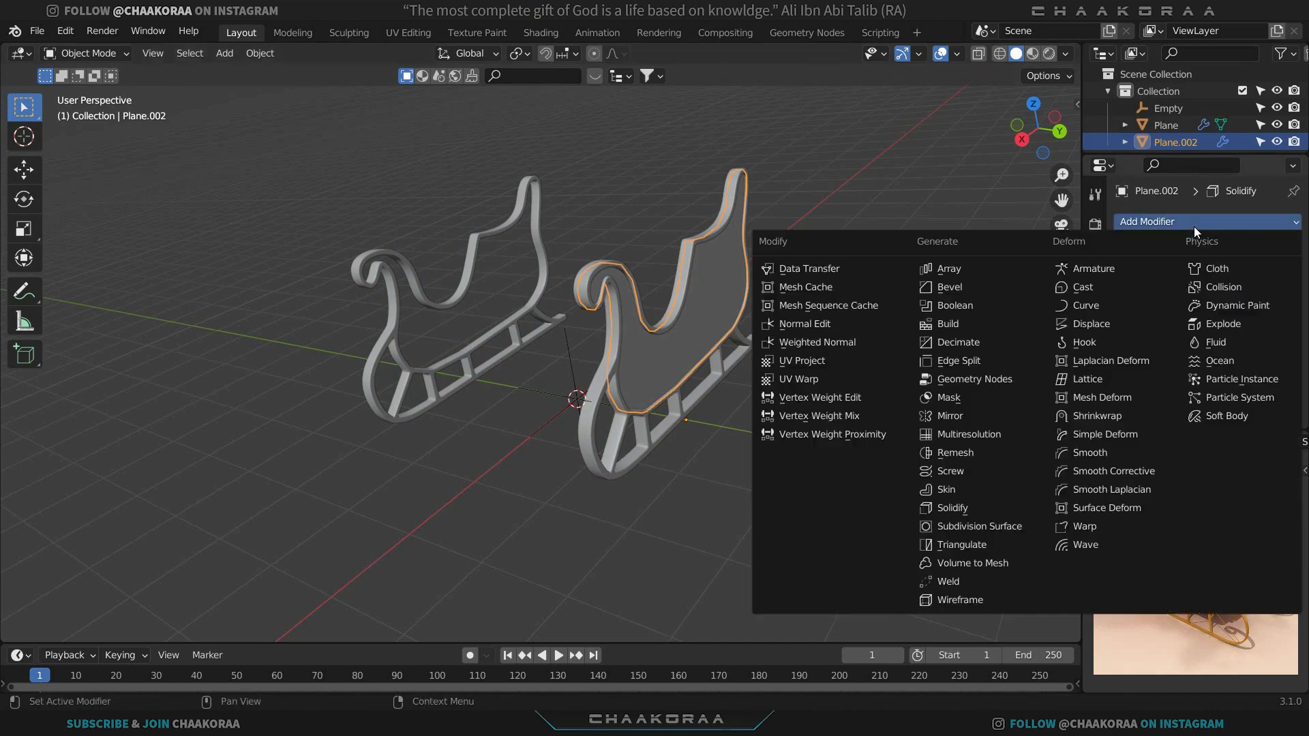
click(982, 409)
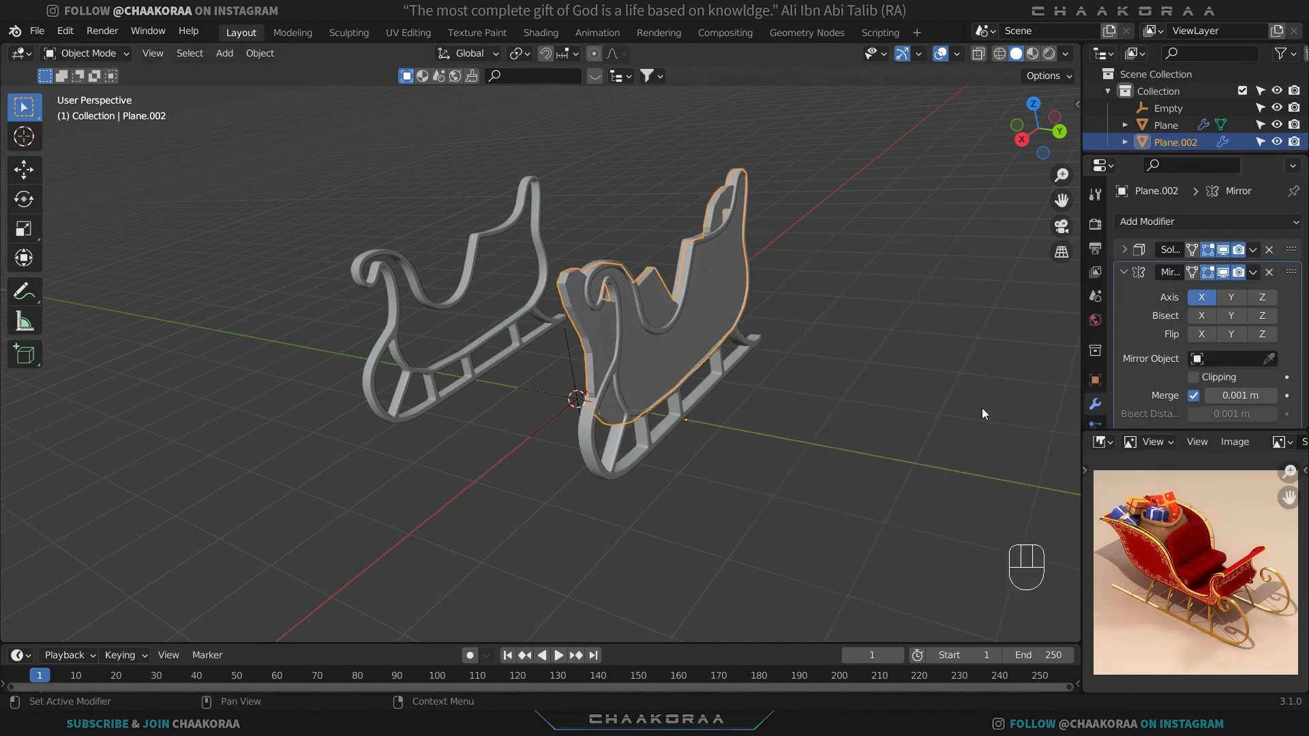
Set the side panel's mirror object to Empty and its mirror axis to Y only.
click(1266, 358)
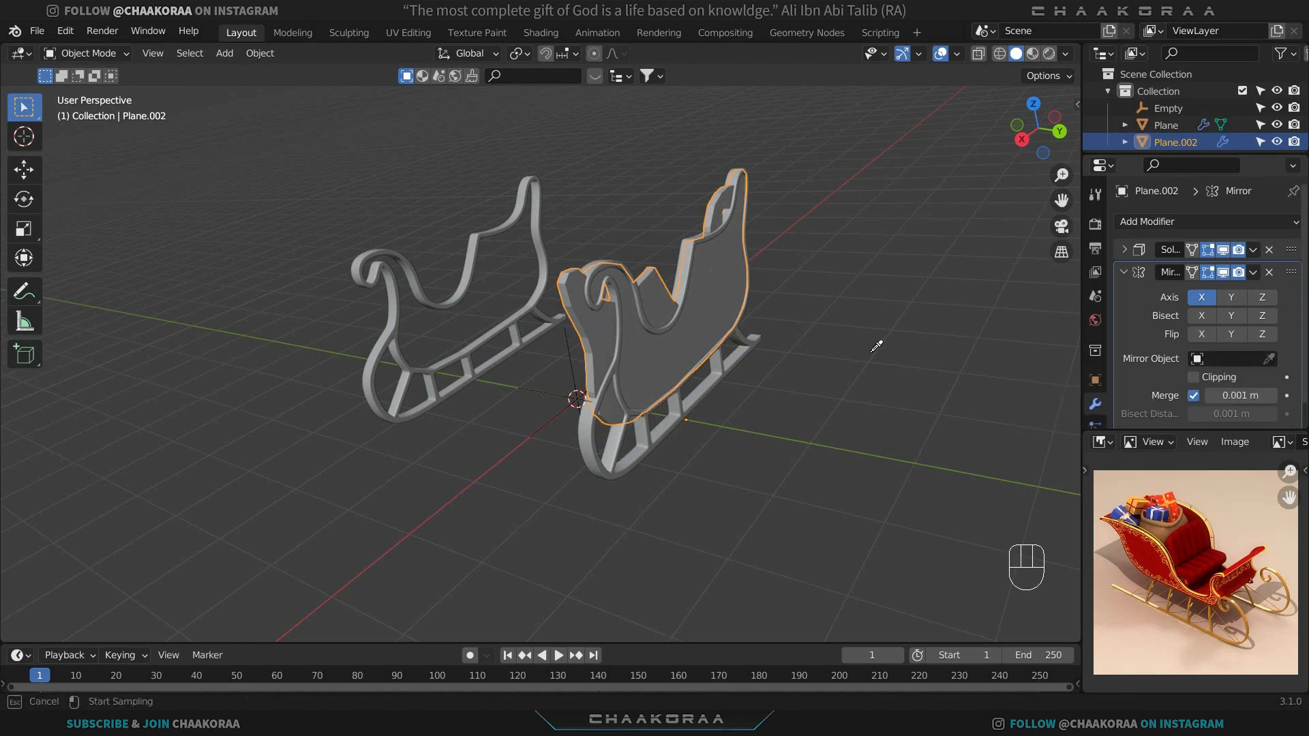
click(571, 344)
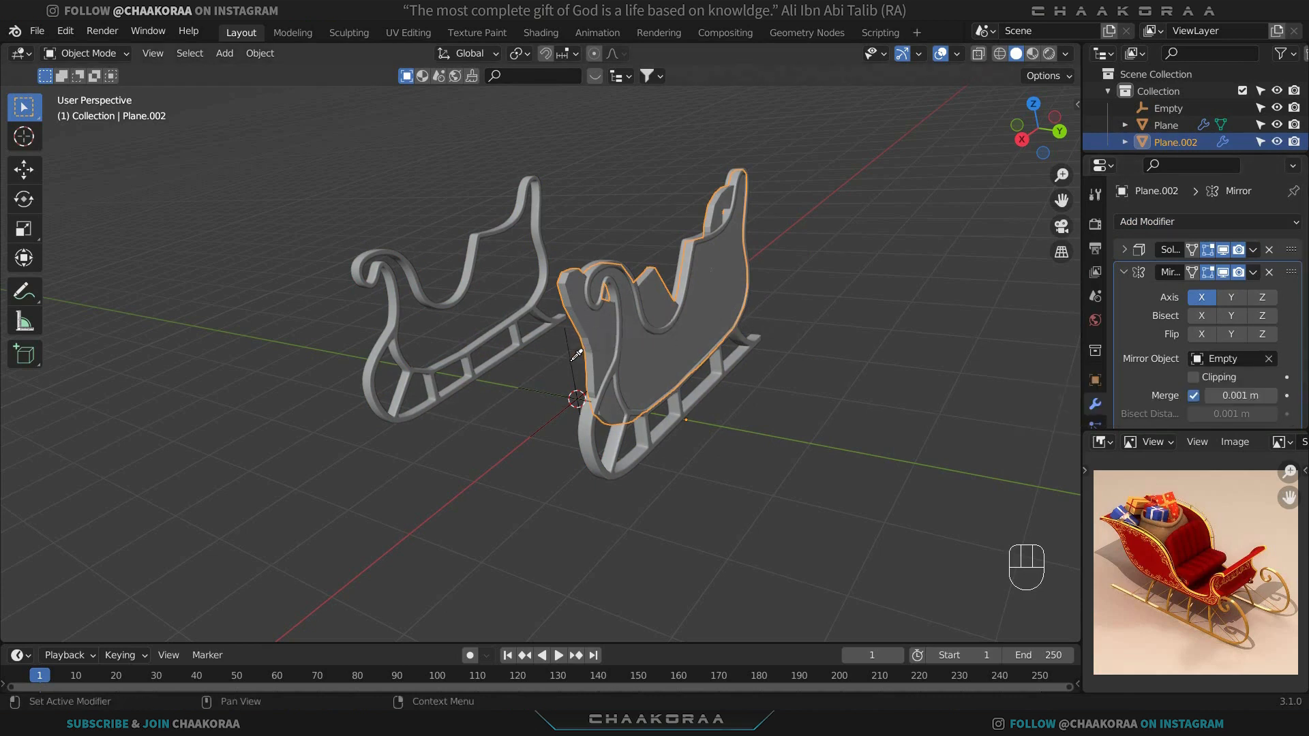
click(1230, 298)
click(1203, 299)
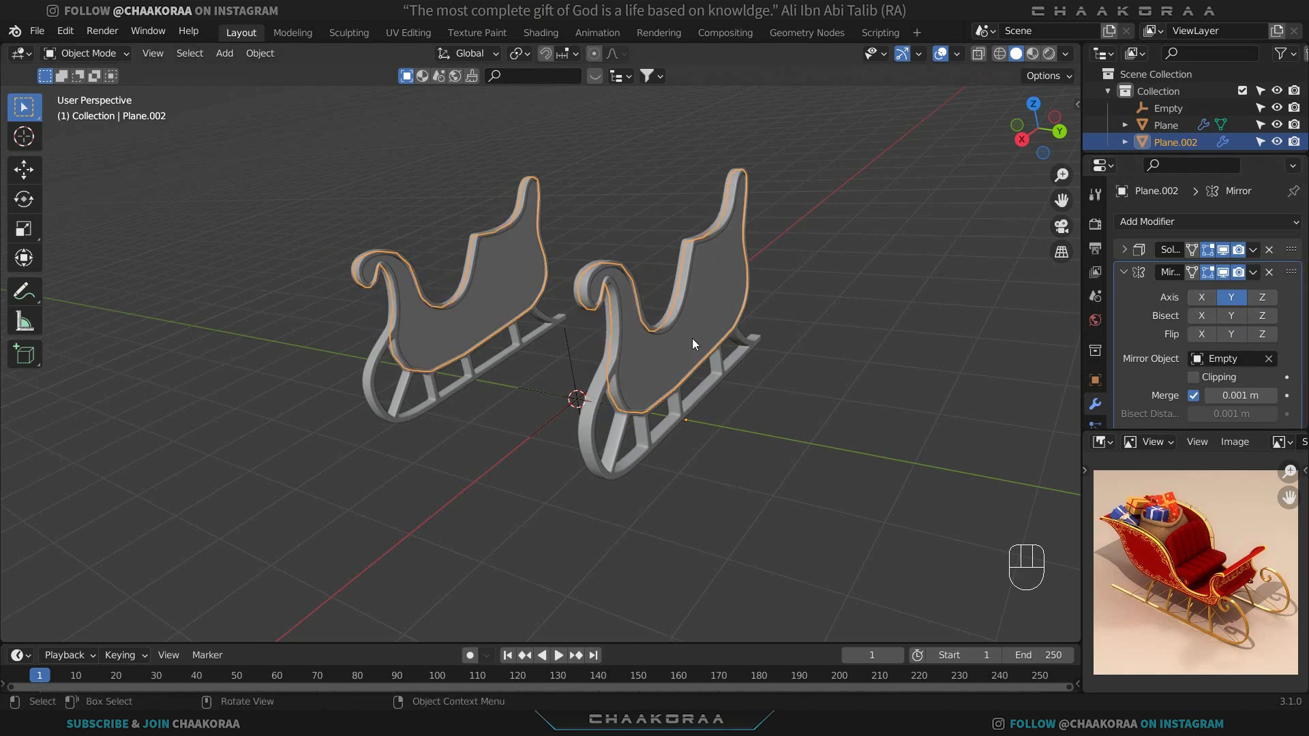
middle_drag(624, 305, 619, 343)
Select the frame and side panel together and shift them along Y to adjust the gap between the mirrored sleigh sides.
click(761, 300)
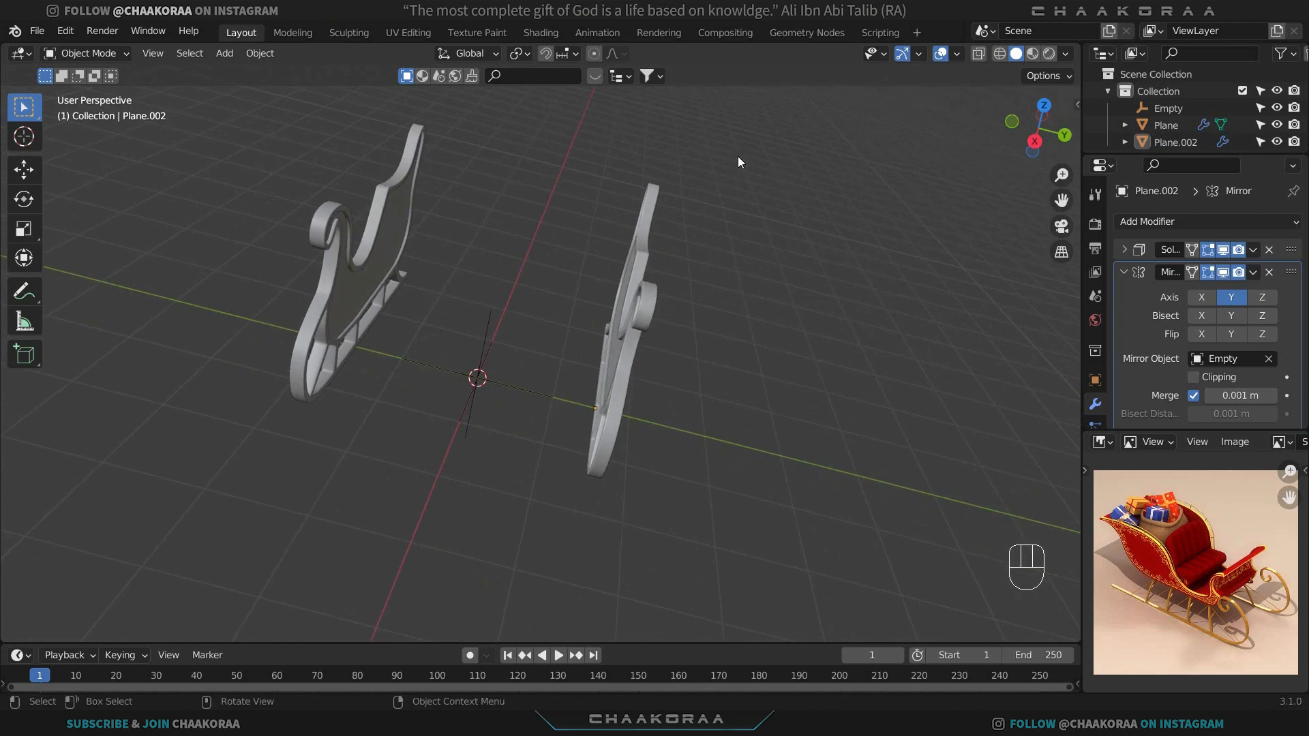
drag(736, 160, 618, 259)
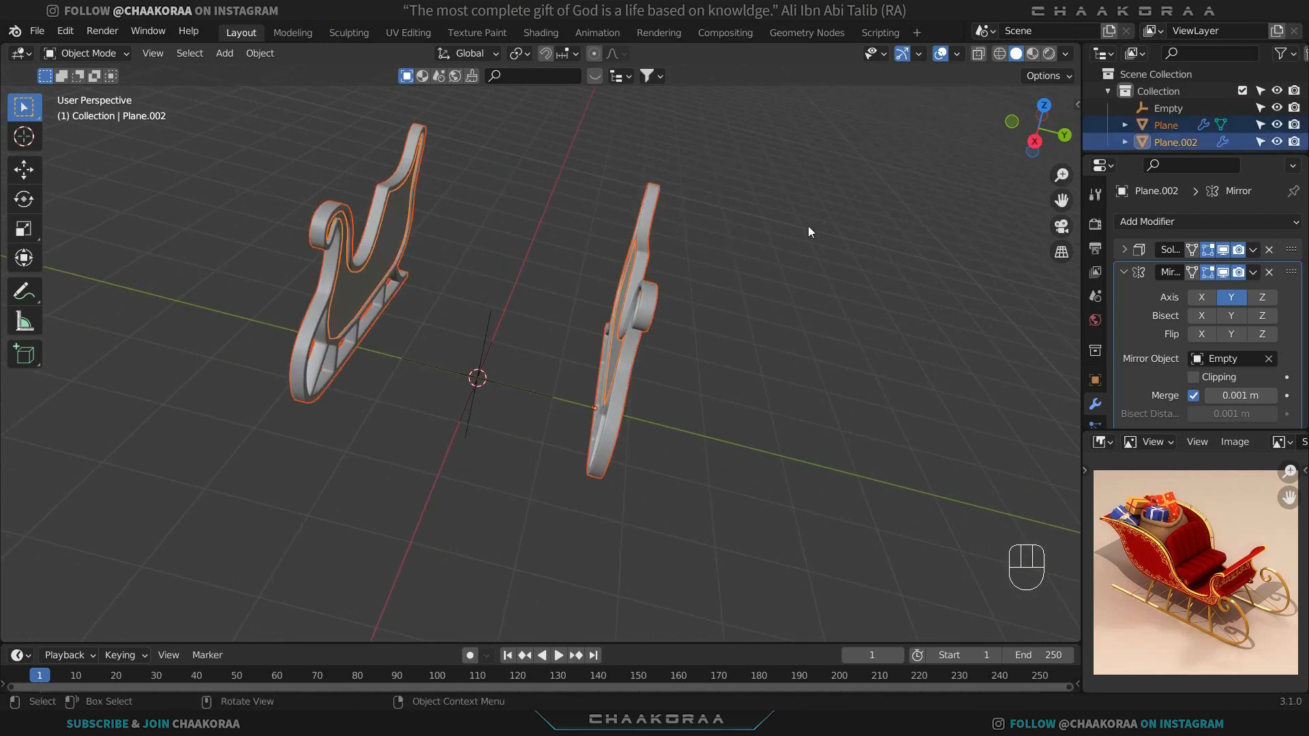
key(g)
key(y)
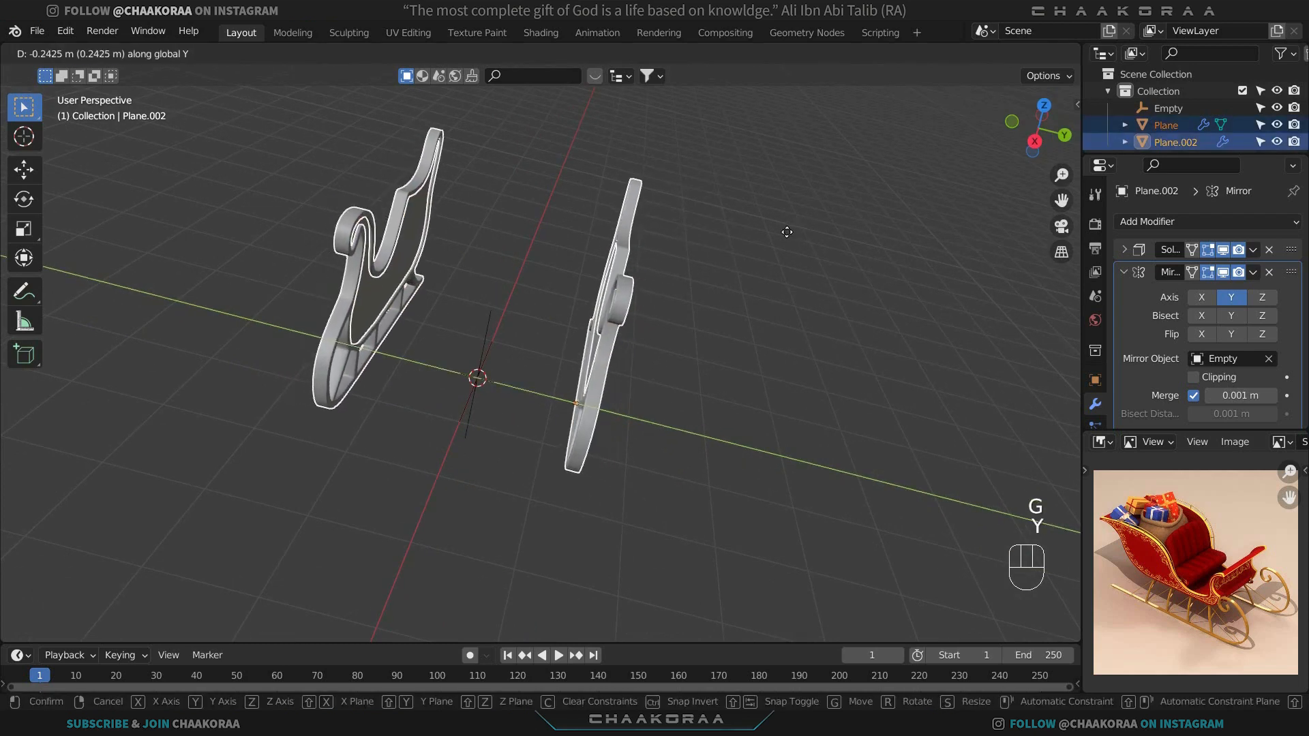
click(771, 240)
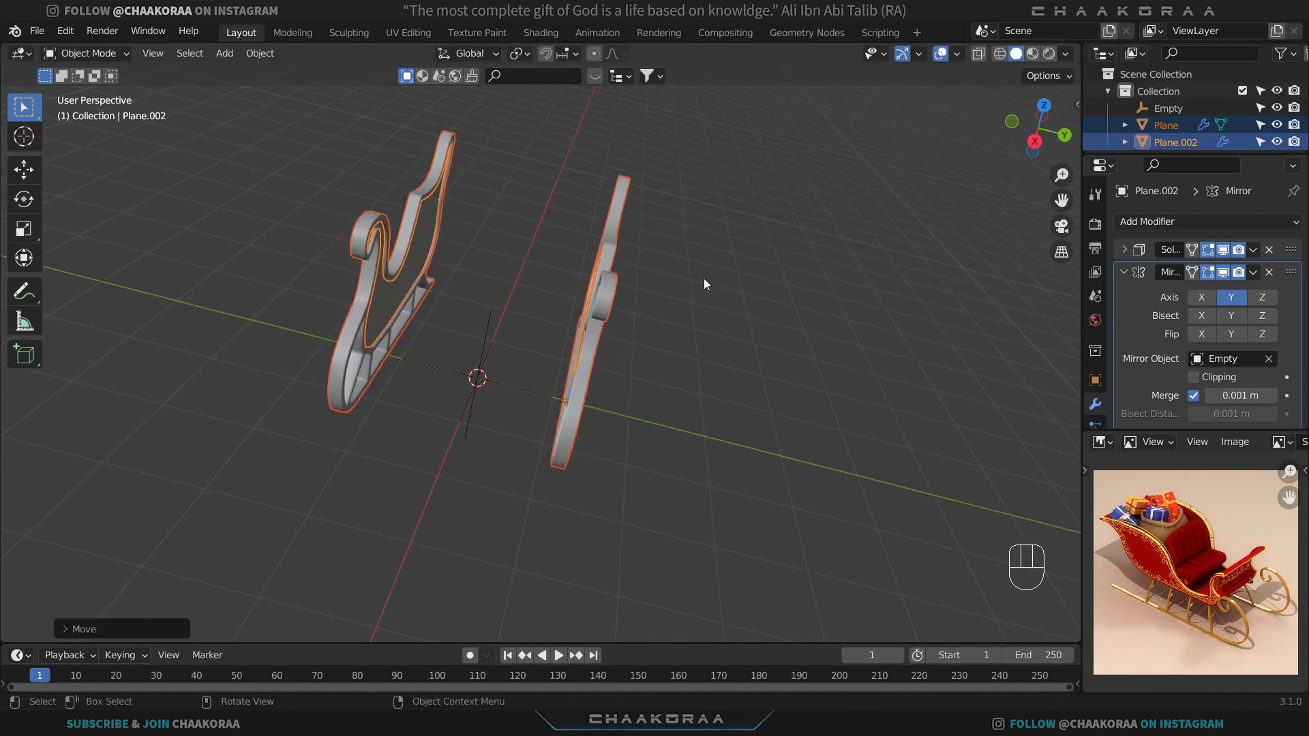
middle_drag(704, 278, 477, 308)
key(g)
key(y)
click(754, 267)
click(518, 301)
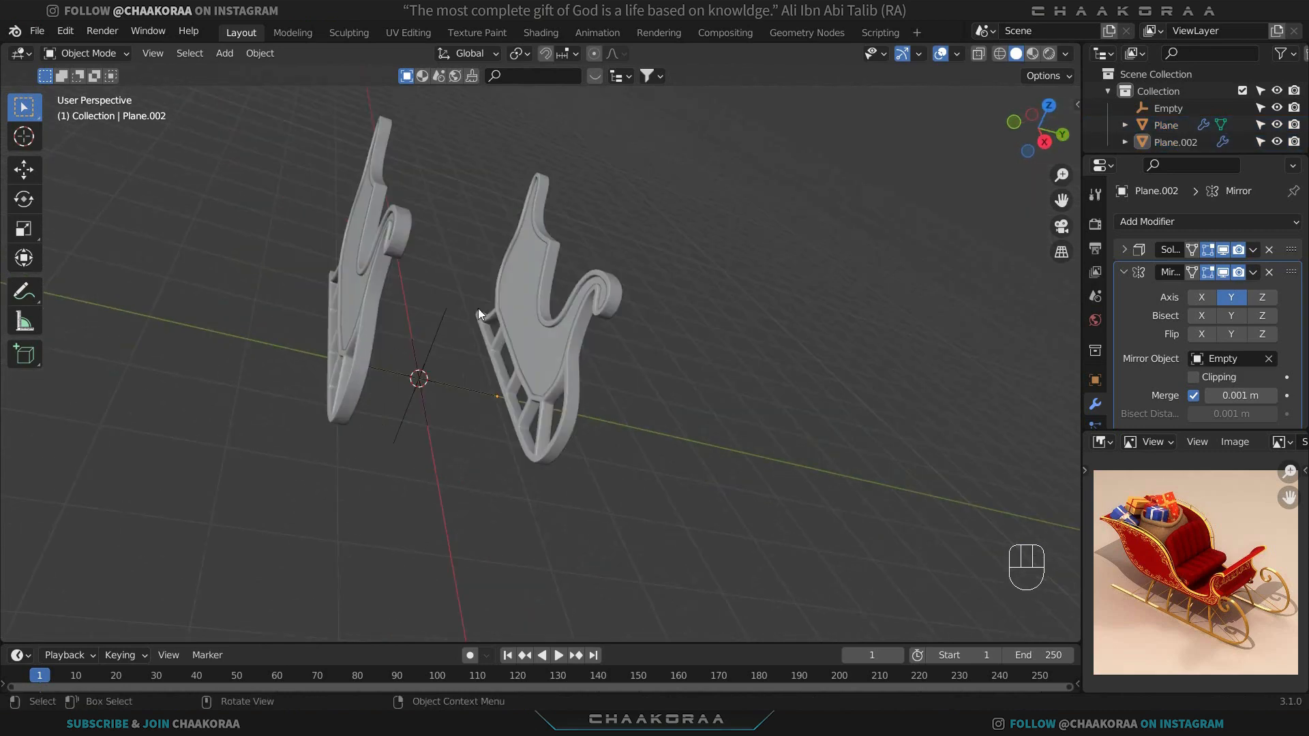
Add a mesh cylinder at the origin with 16 vertices and its cap fill type set to Nothing.
middle_drag(570, 310, 616, 302)
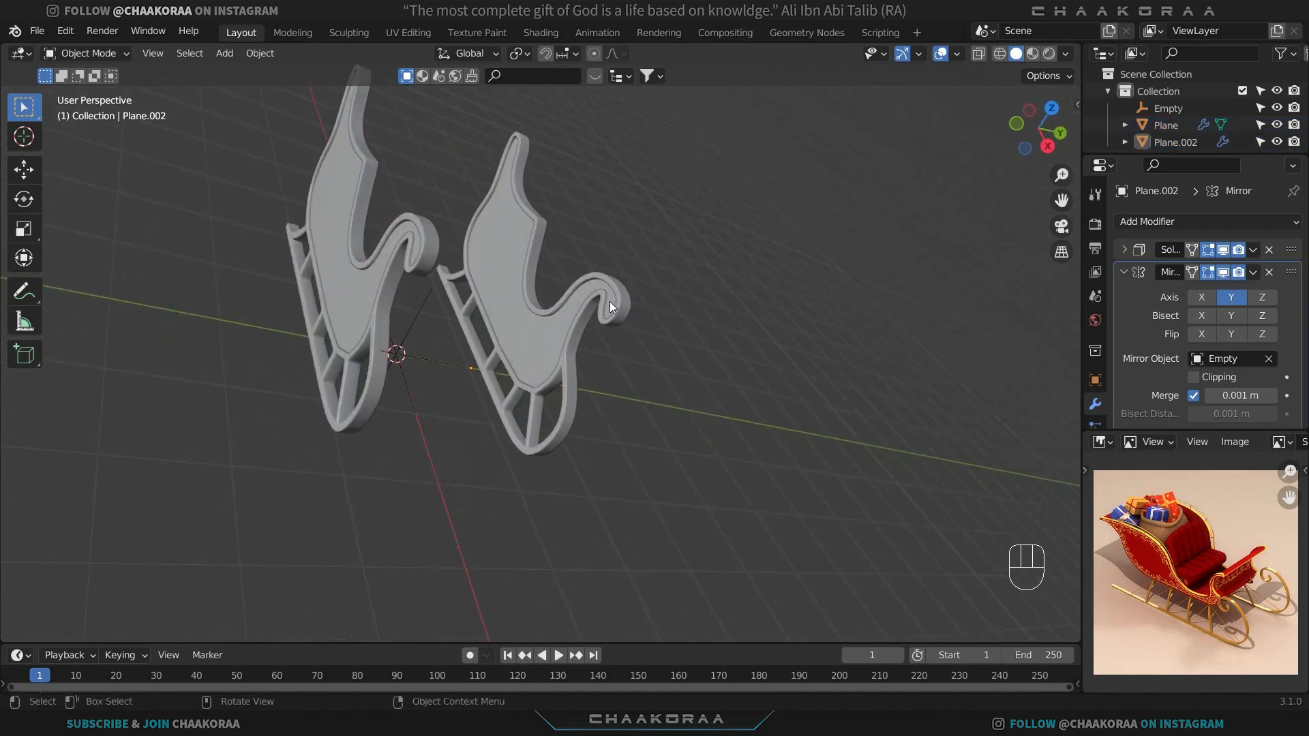
key(shift+a)
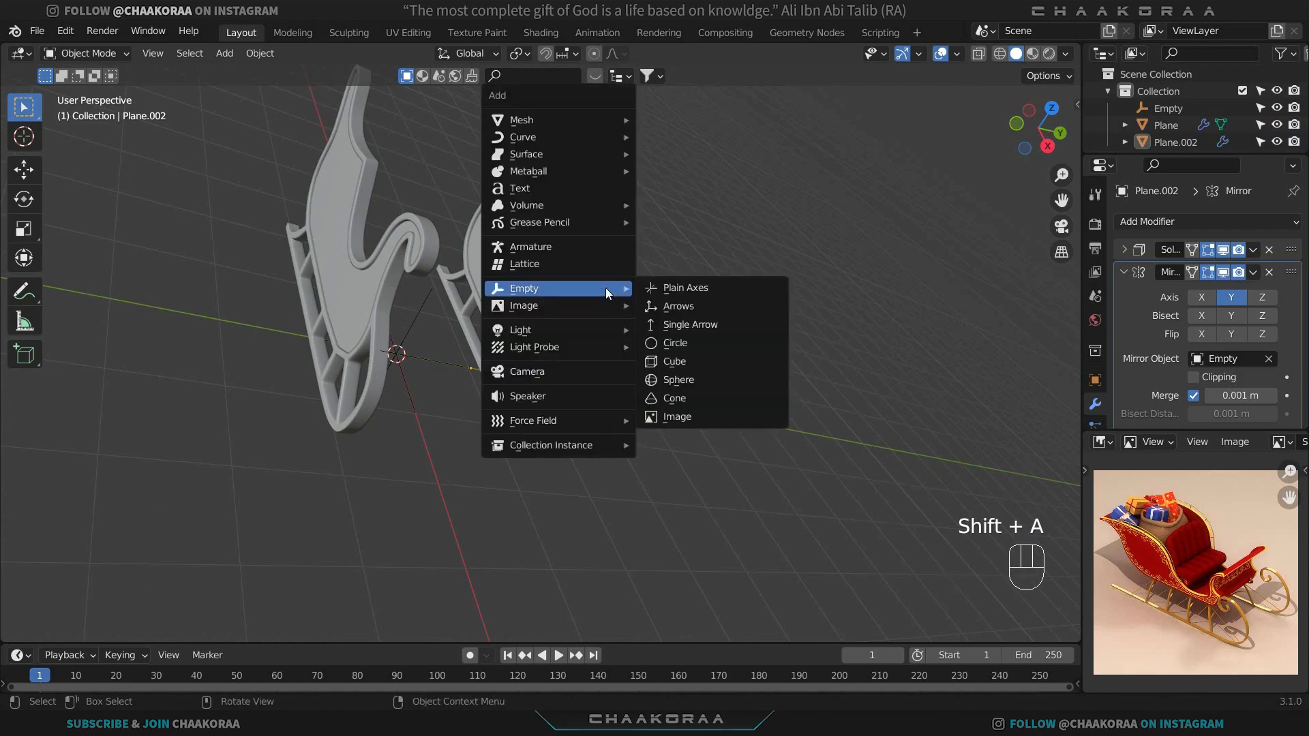
mouse_move(591, 120)
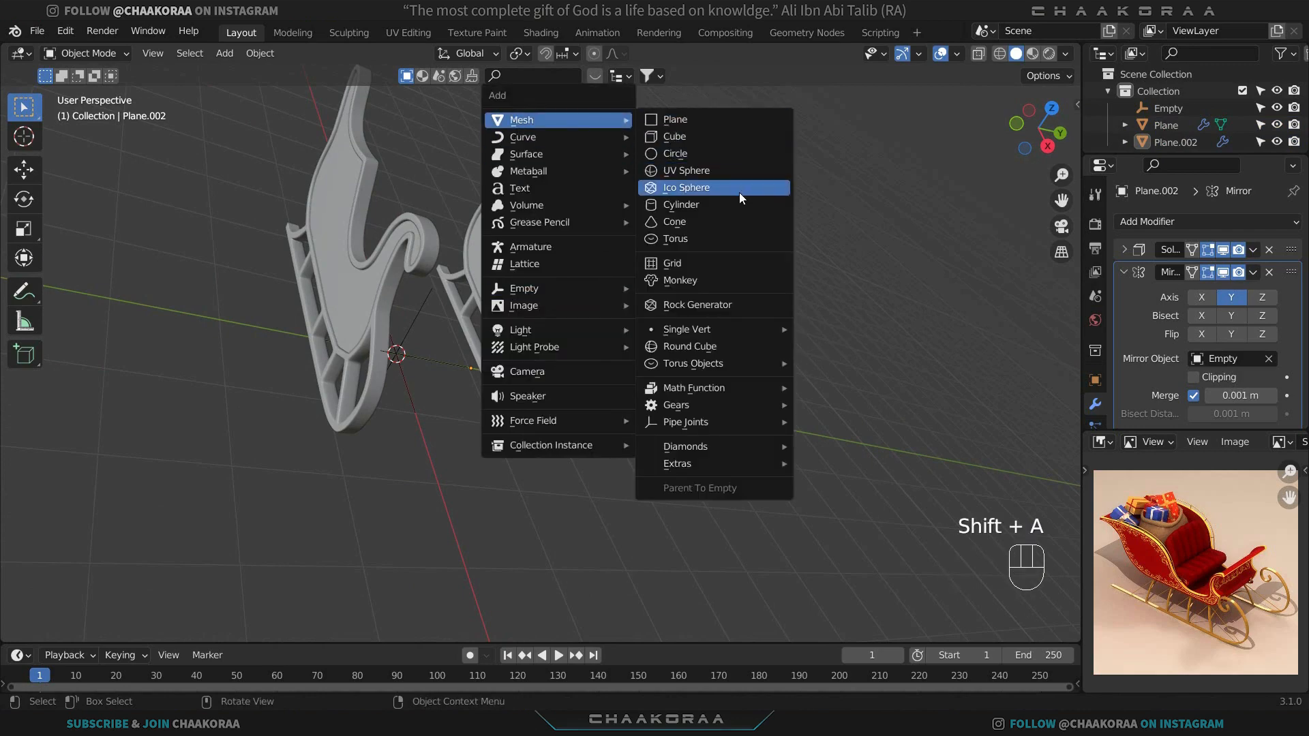
click(722, 207)
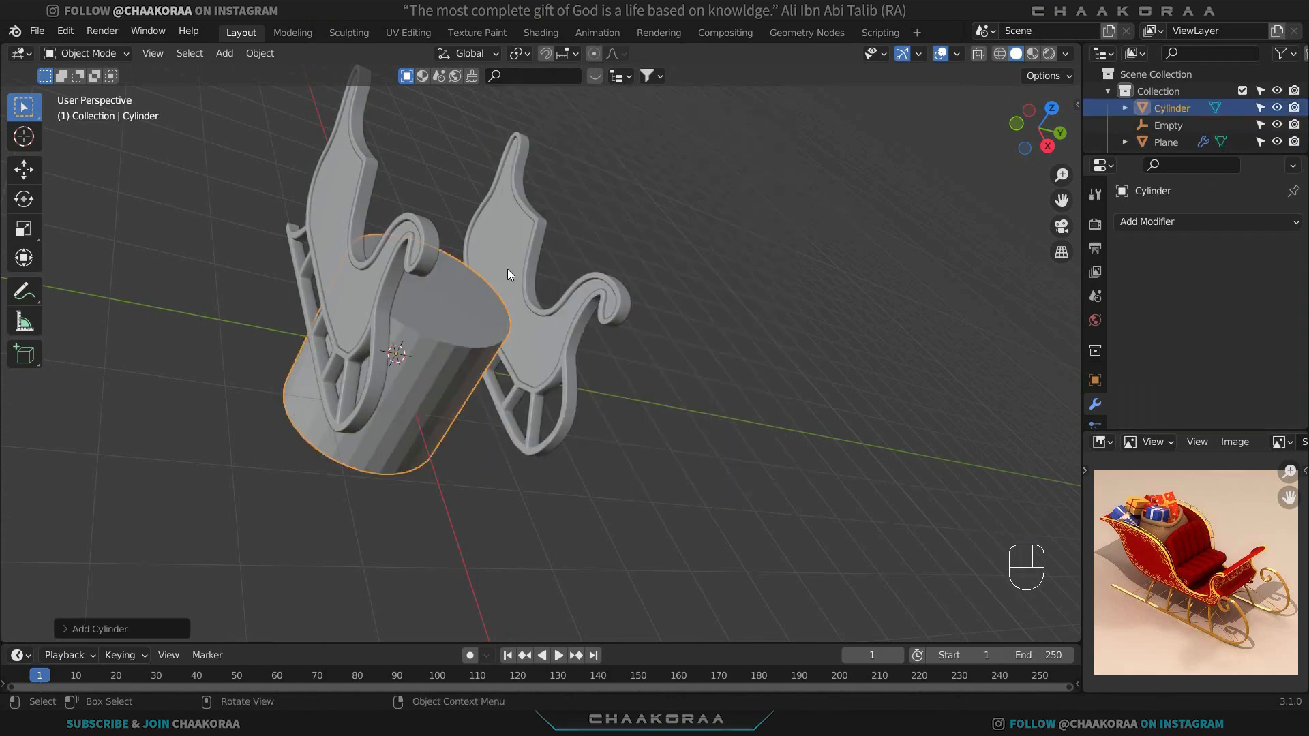
click(142, 627)
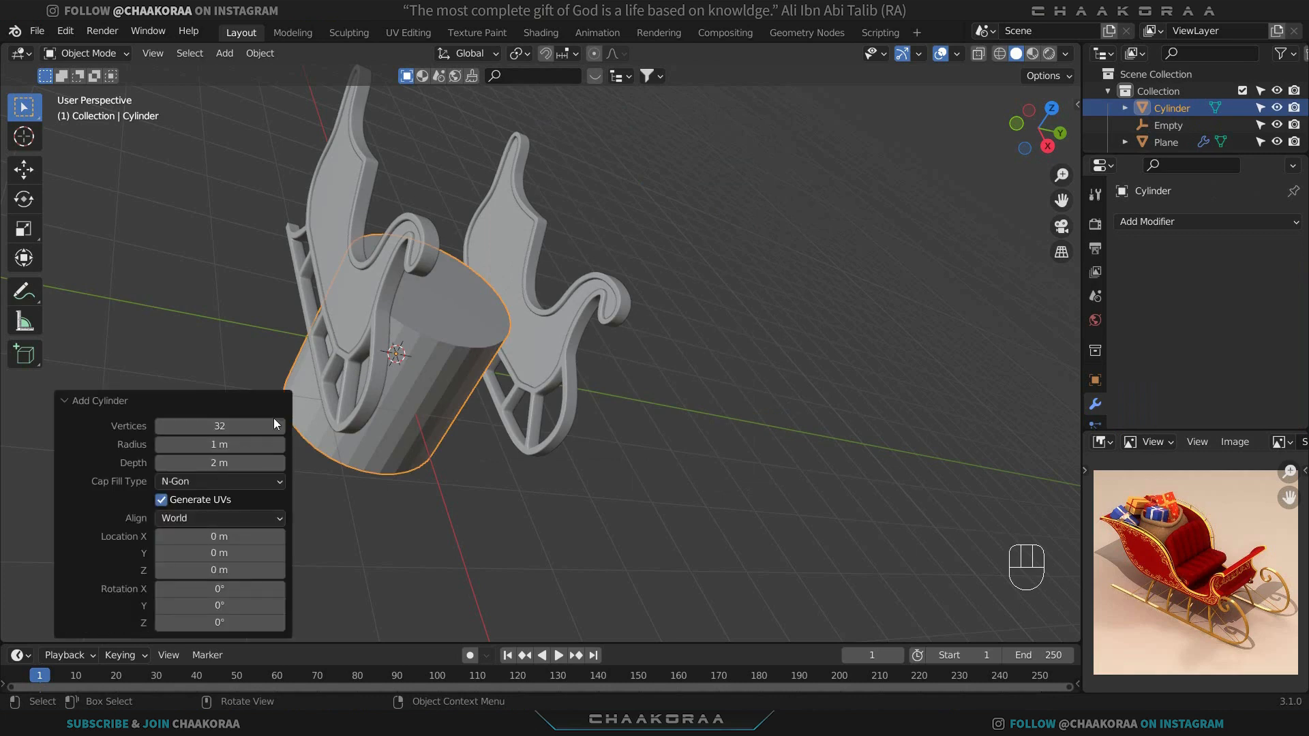
click(237, 429)
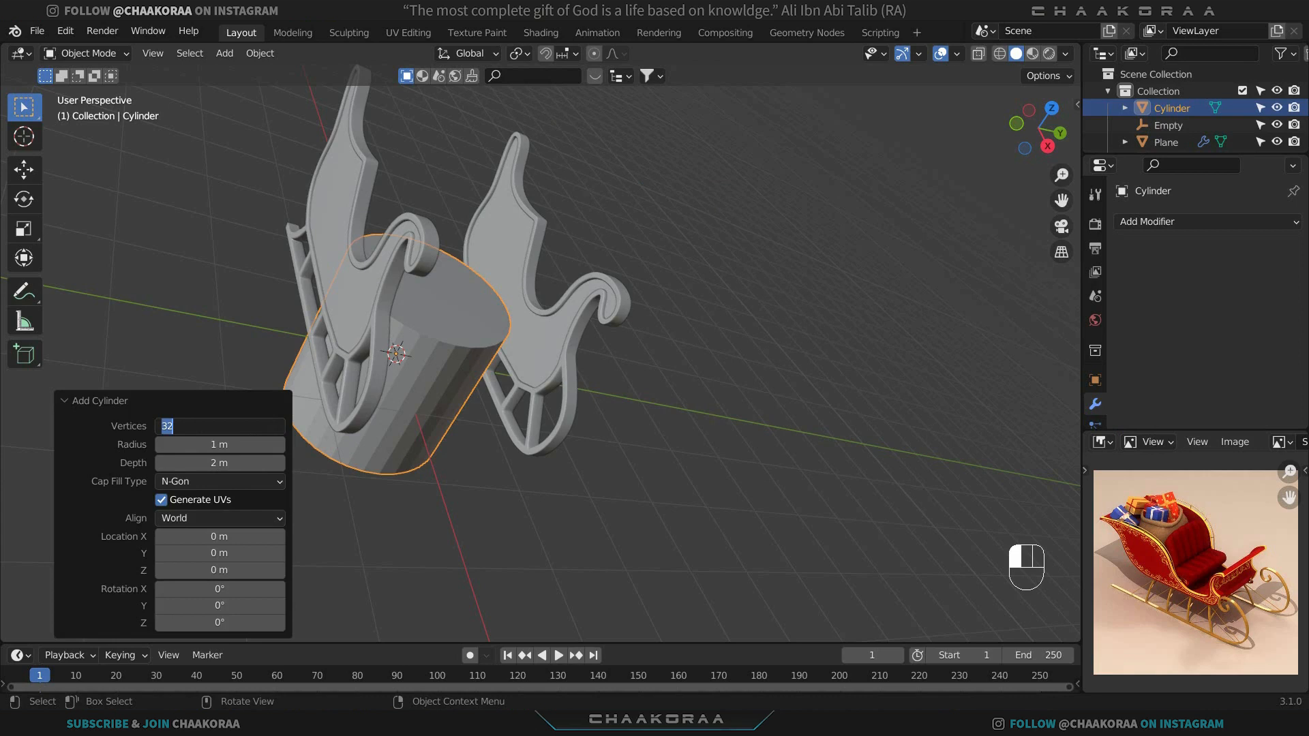
text(16)
key(Return)
click(197, 482)
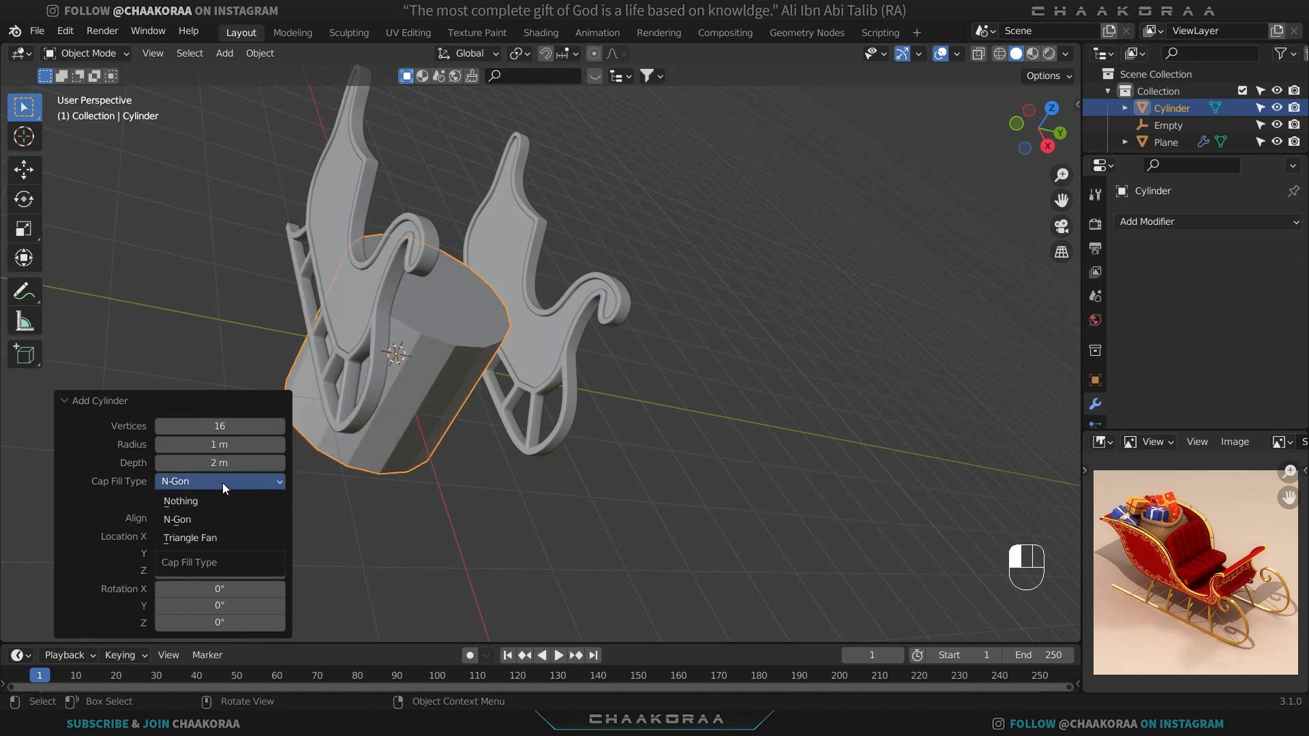
click(223, 499)
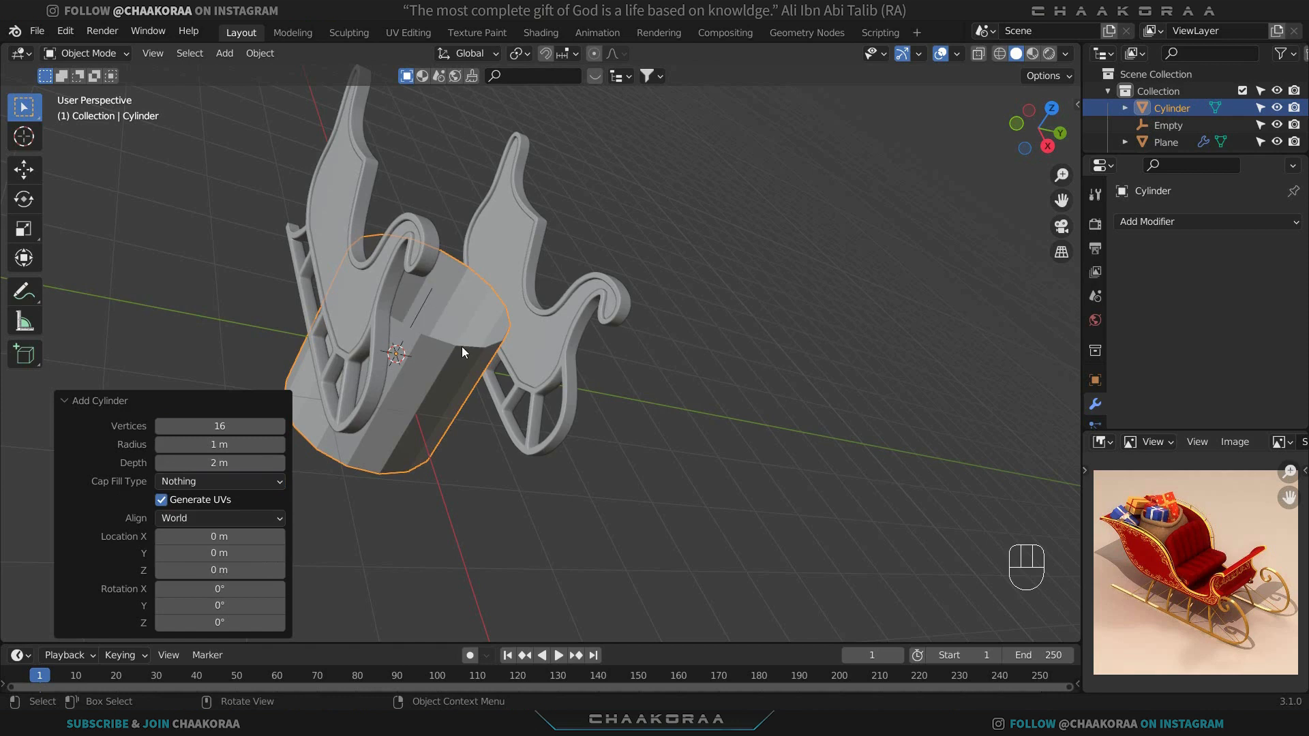
In Edit Mode, rotate the whole cylinder mesh 90° about the X axis so it lies across the sleigh.
key(Tab)
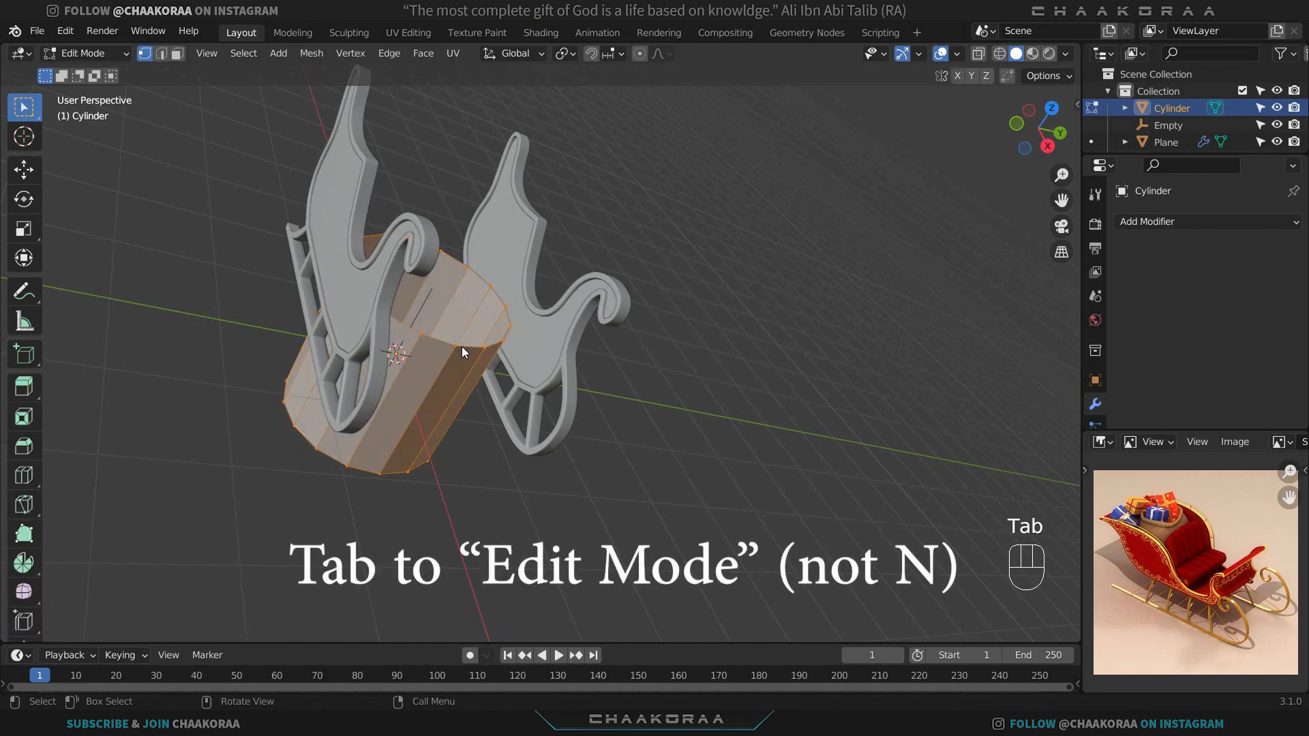
key(r)
key(y)
key(x)
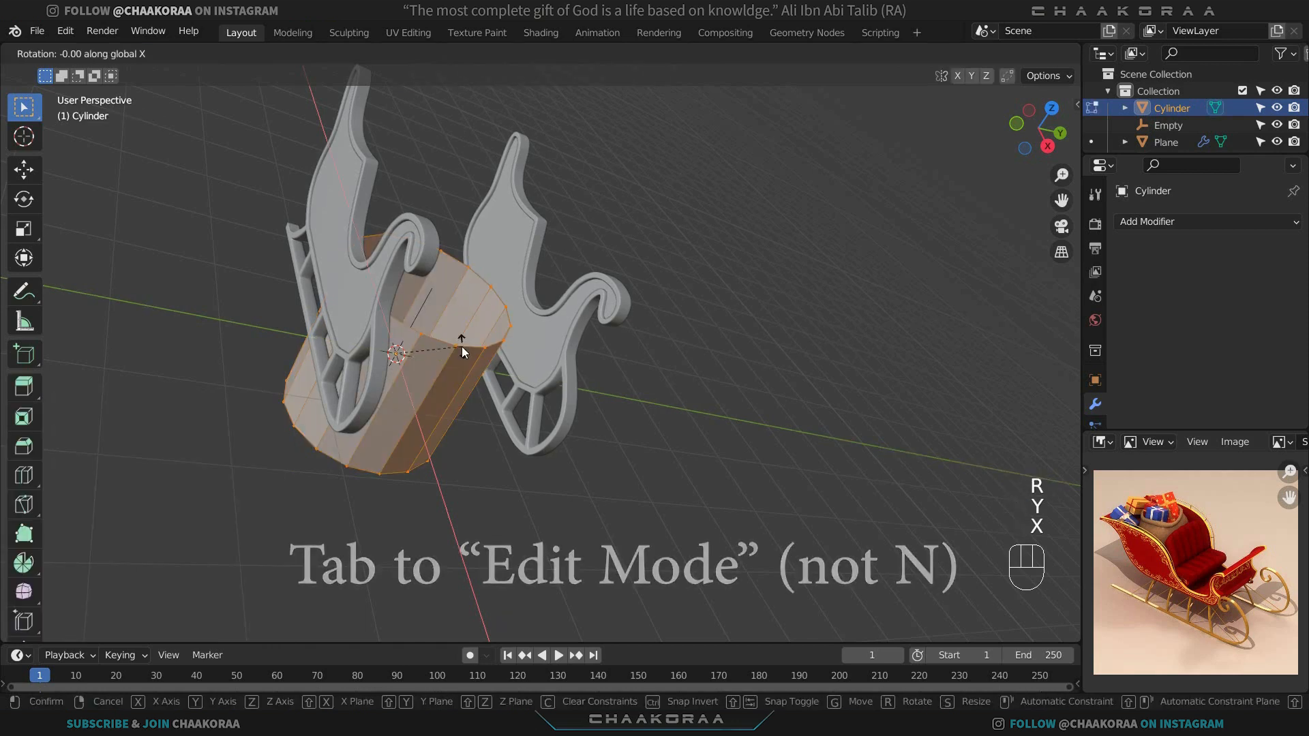
key(KP_9)
key(KP_0)
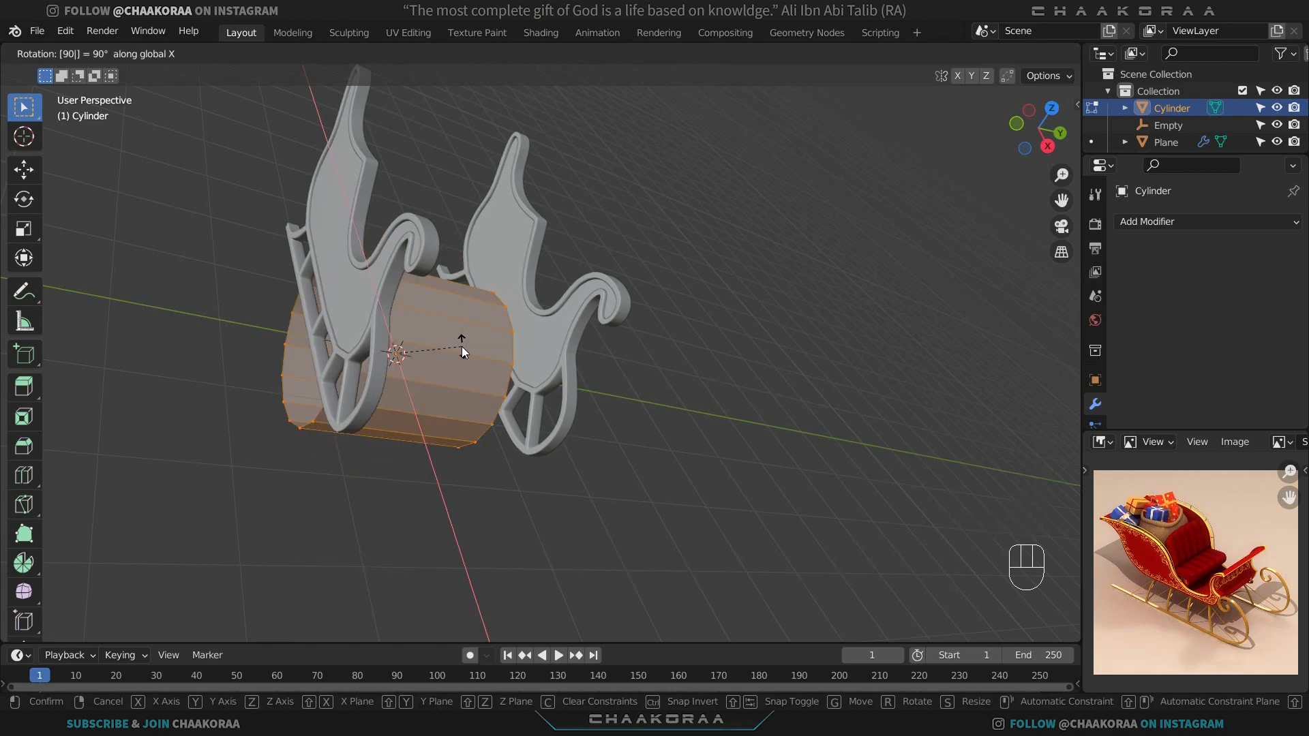
key(KP_Enter)
Raise the cylinder mesh about 2.15 m along Z to the height of the sleigh's front scrolls.
key(KP_1)
key(KP_3)
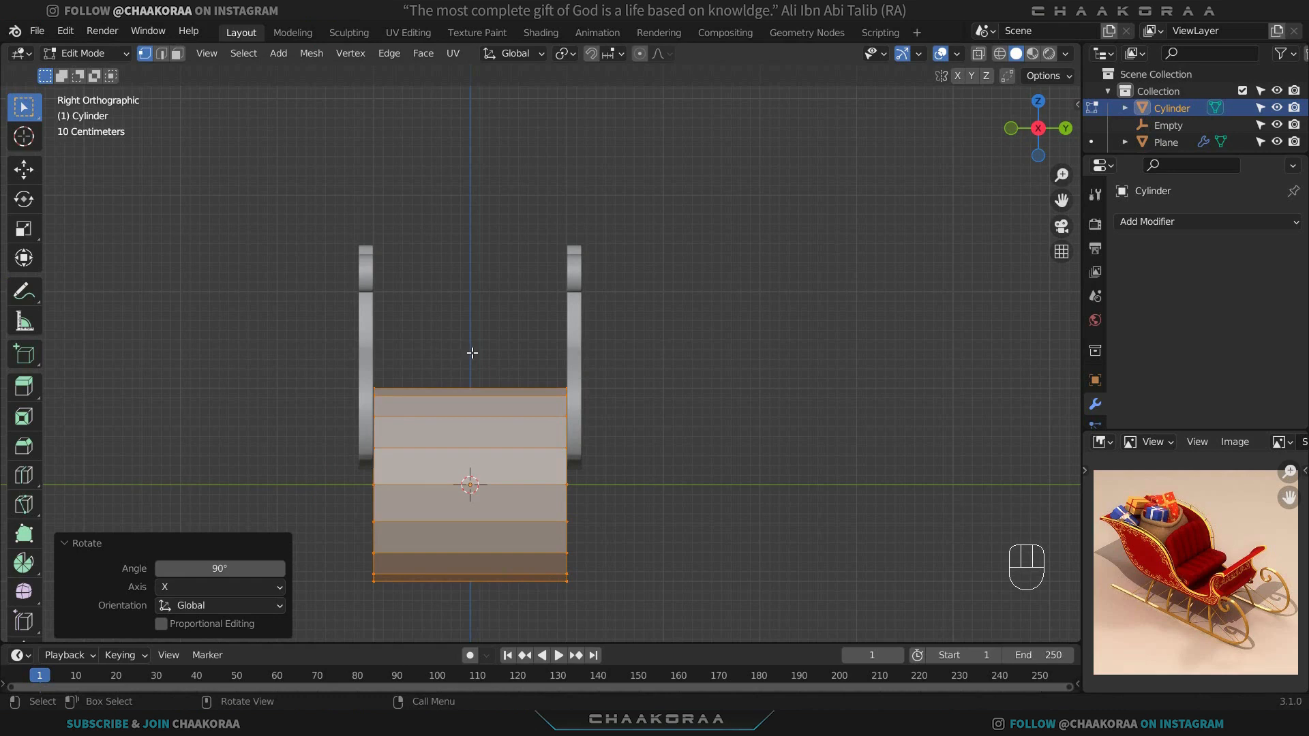
key(g)
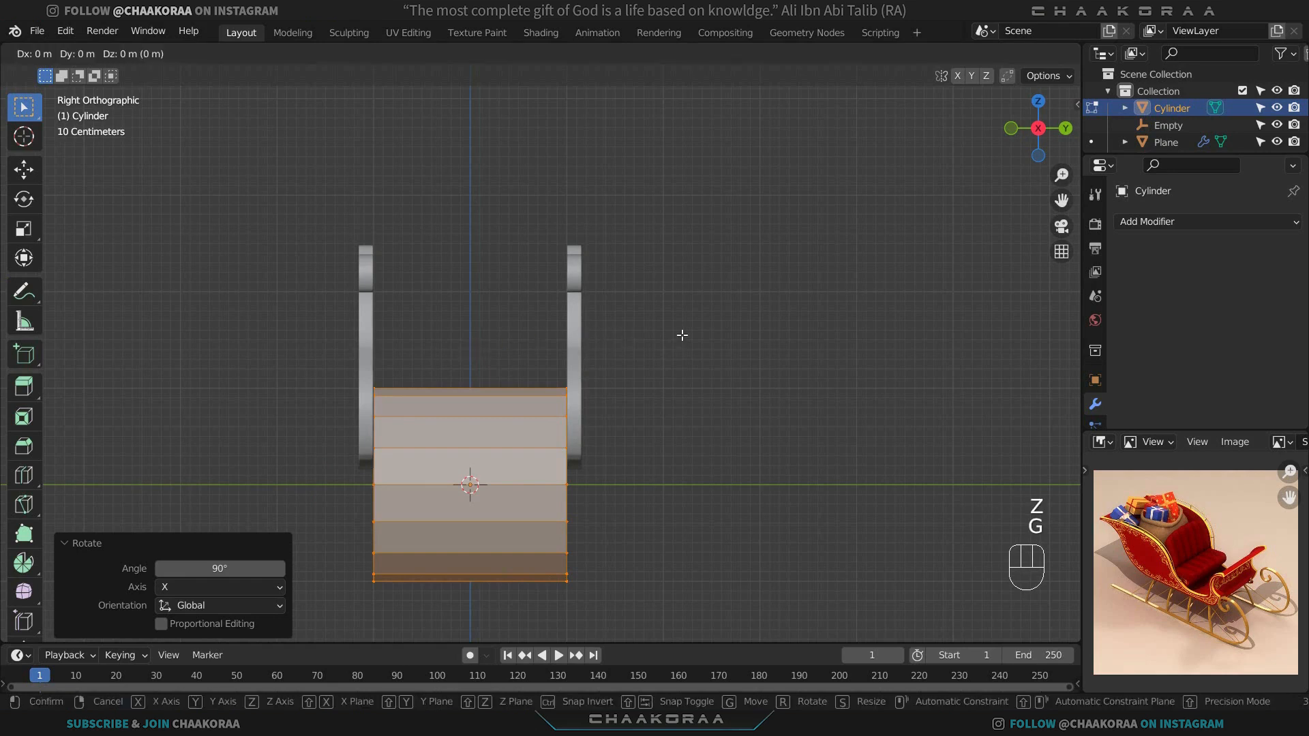
key(z)
click(619, 209)
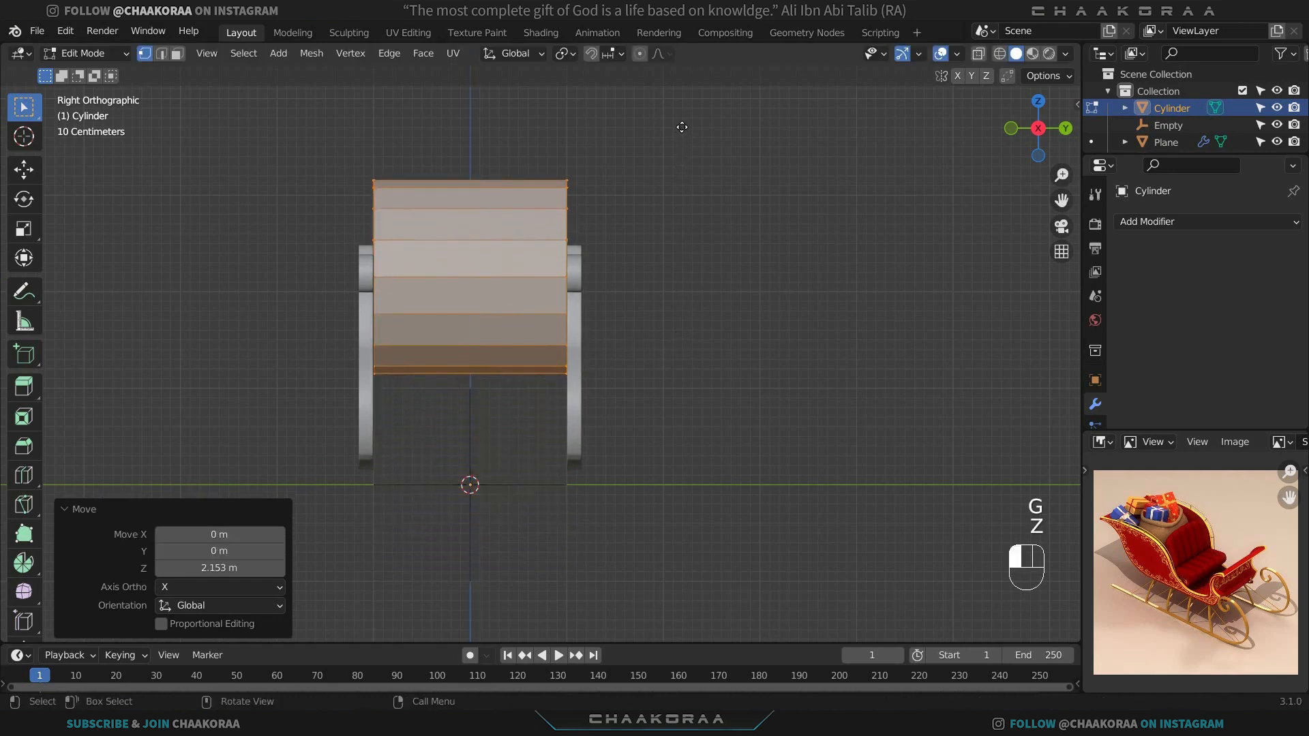
Scale the cylinder mesh down uniformly to about 6% and once more by about 0.78 for a thin bar.
key(s)
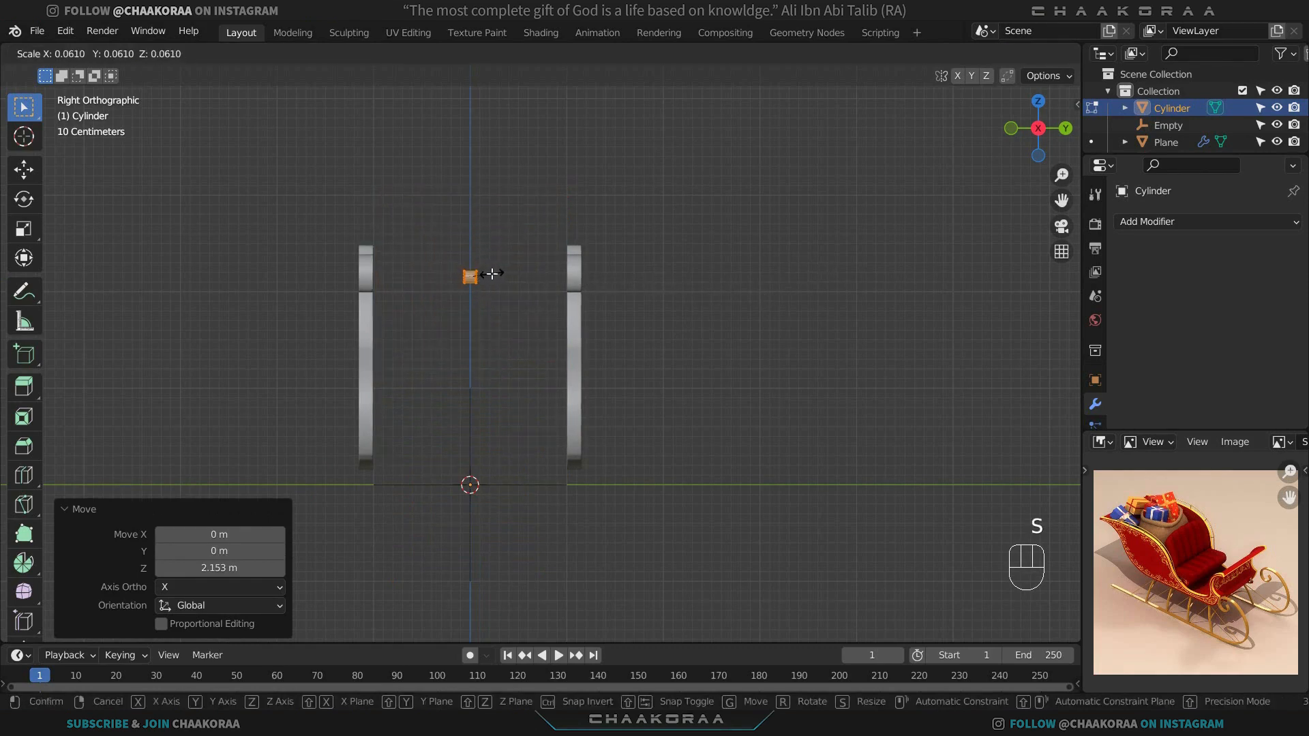
click(491, 274)
scroll(491, 274, up, 4)
key(s)
click(535, 263)
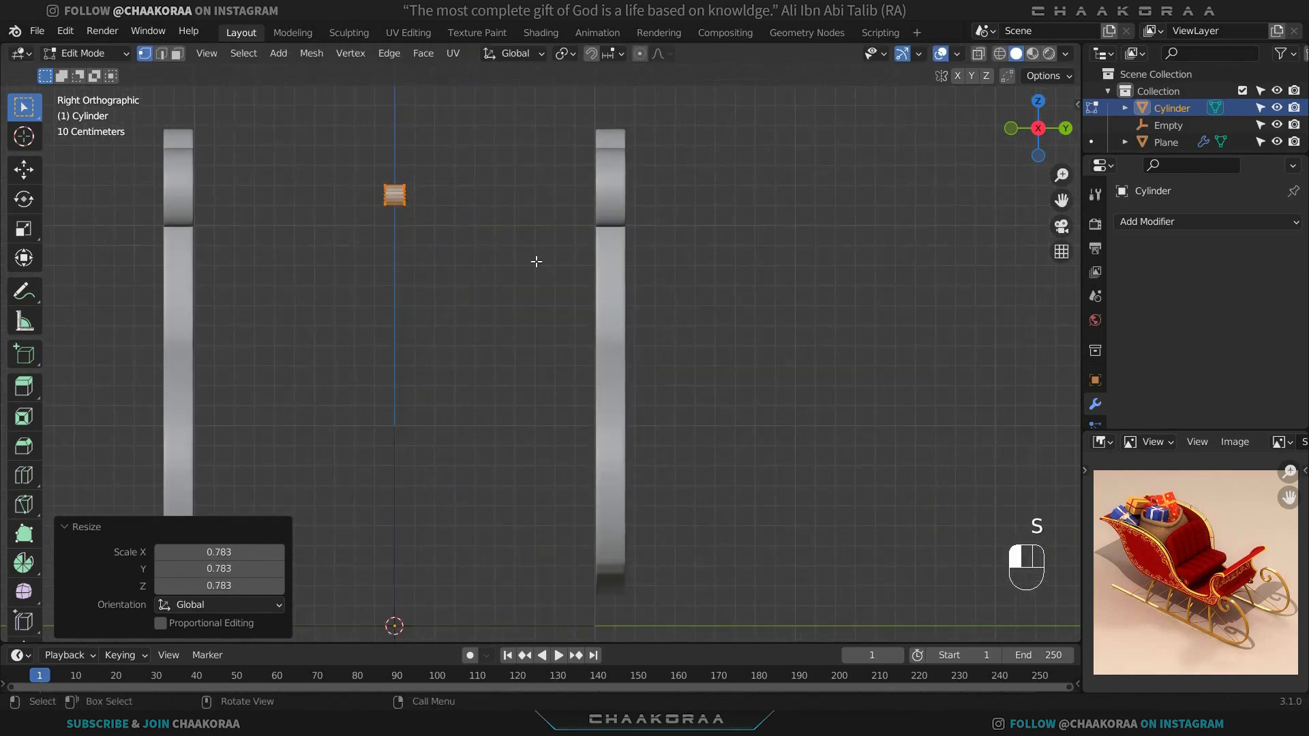
Stretch the cylinder along Y until it spans between the two sleigh sides, and return to Object Mode.
key(s)
key(y)
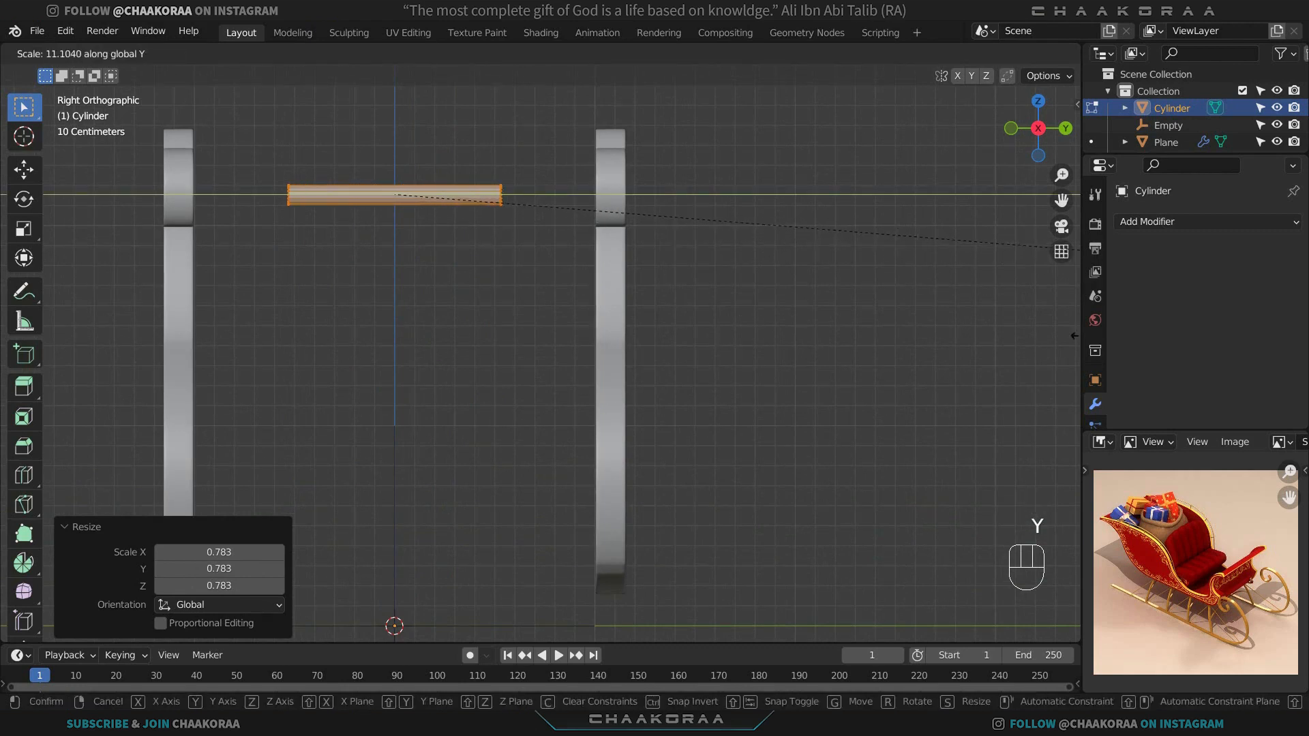
click(596, 395)
key(Tab)
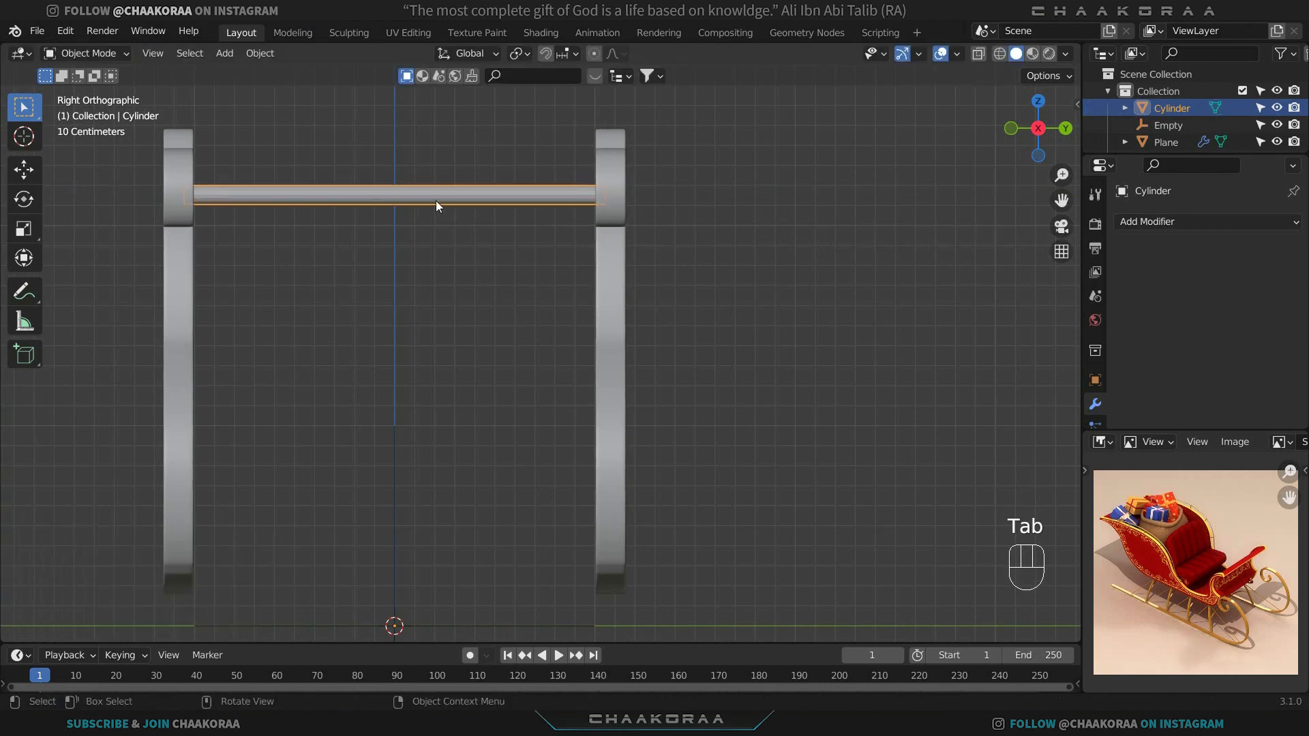
Set the crossbar cylinder's origin to its geometry.
scroll(462, 365, down, 2)
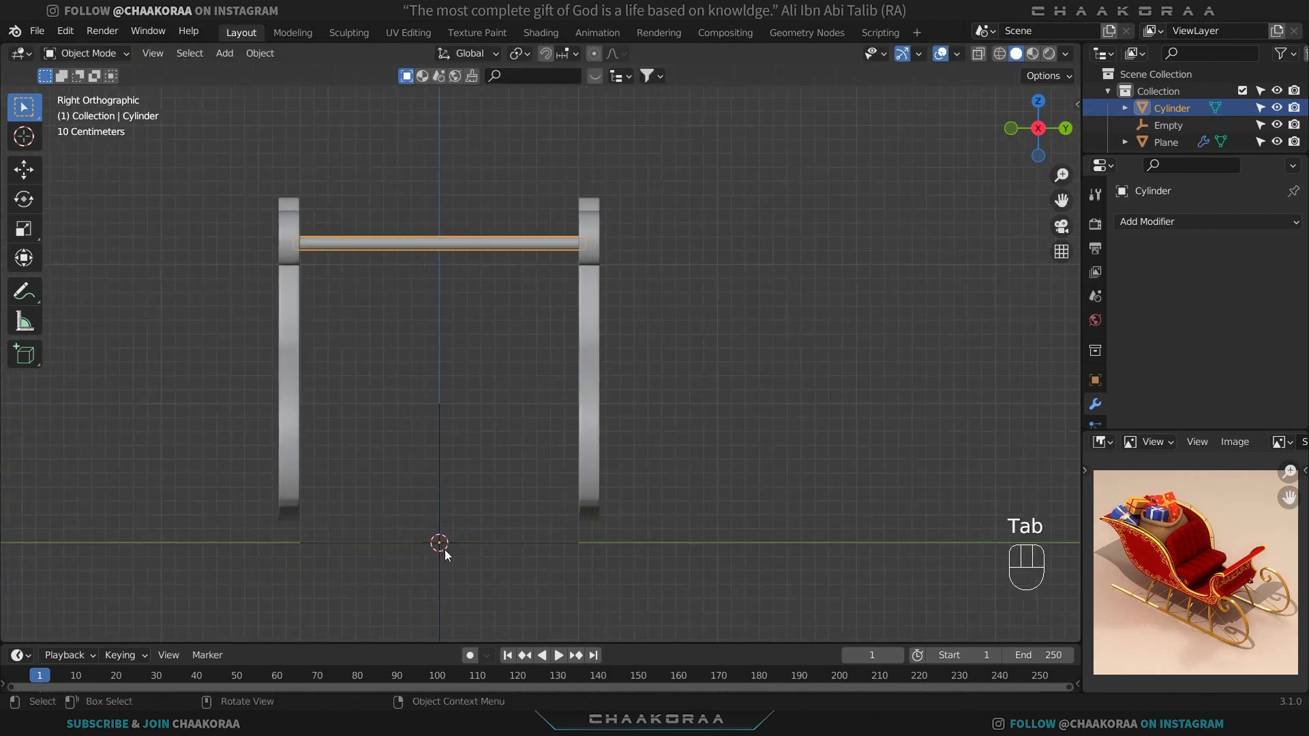
right_click(502, 252)
mouse_move(457, 317)
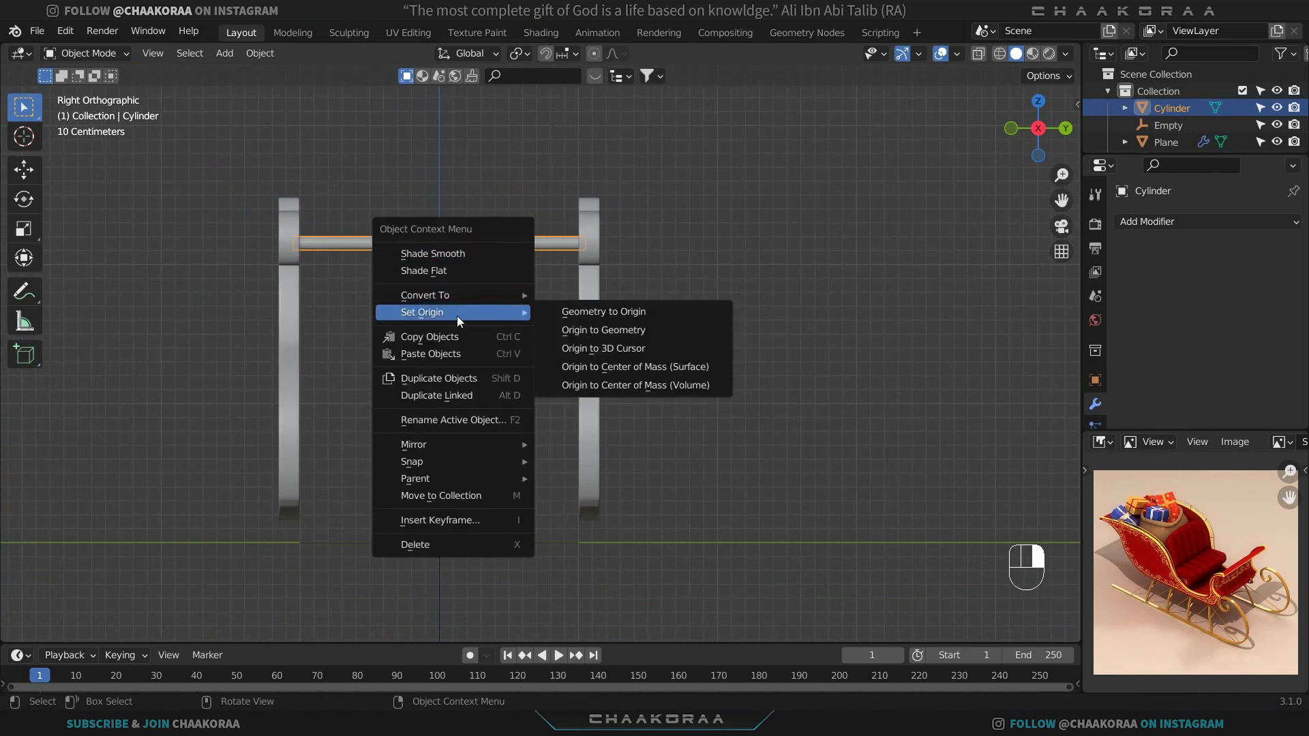
click(652, 332)
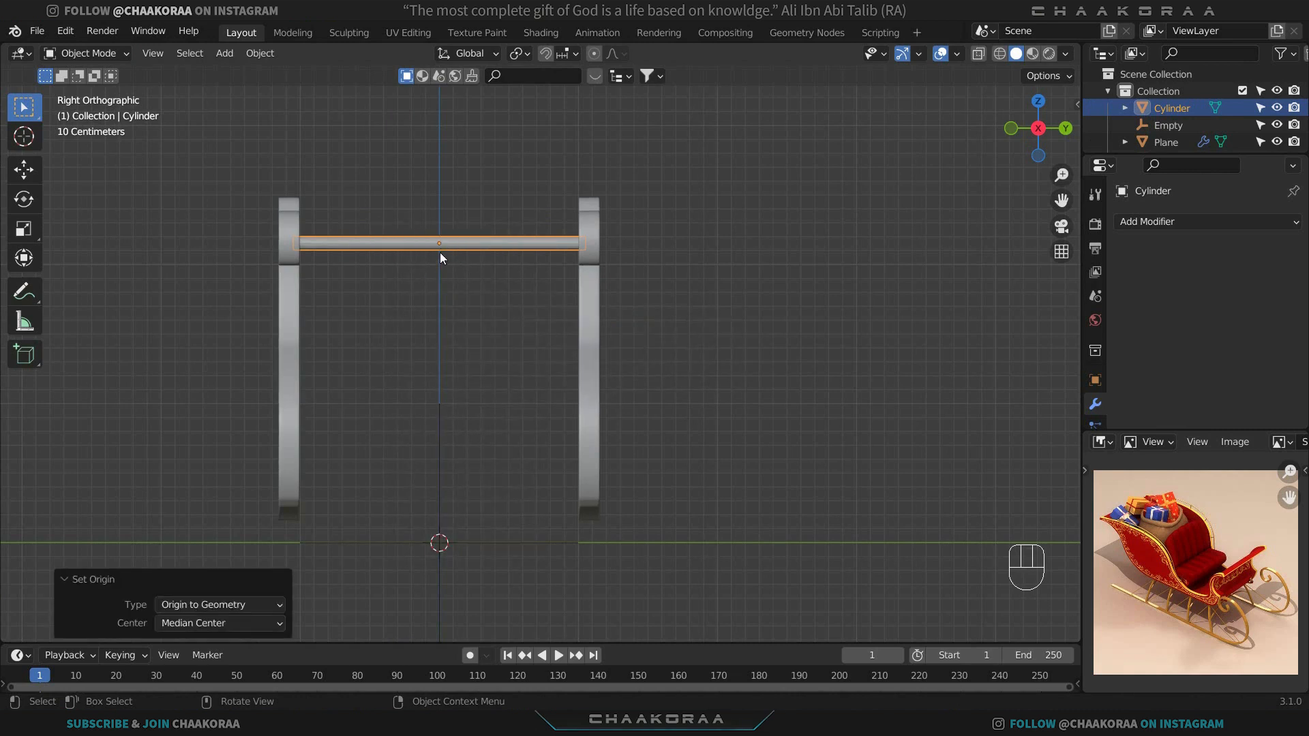
Move the crossbar about 1.47 m along X to the sleigh's front scrolls.
middle_drag(564, 245, 476, 329)
key(g)
key(y)
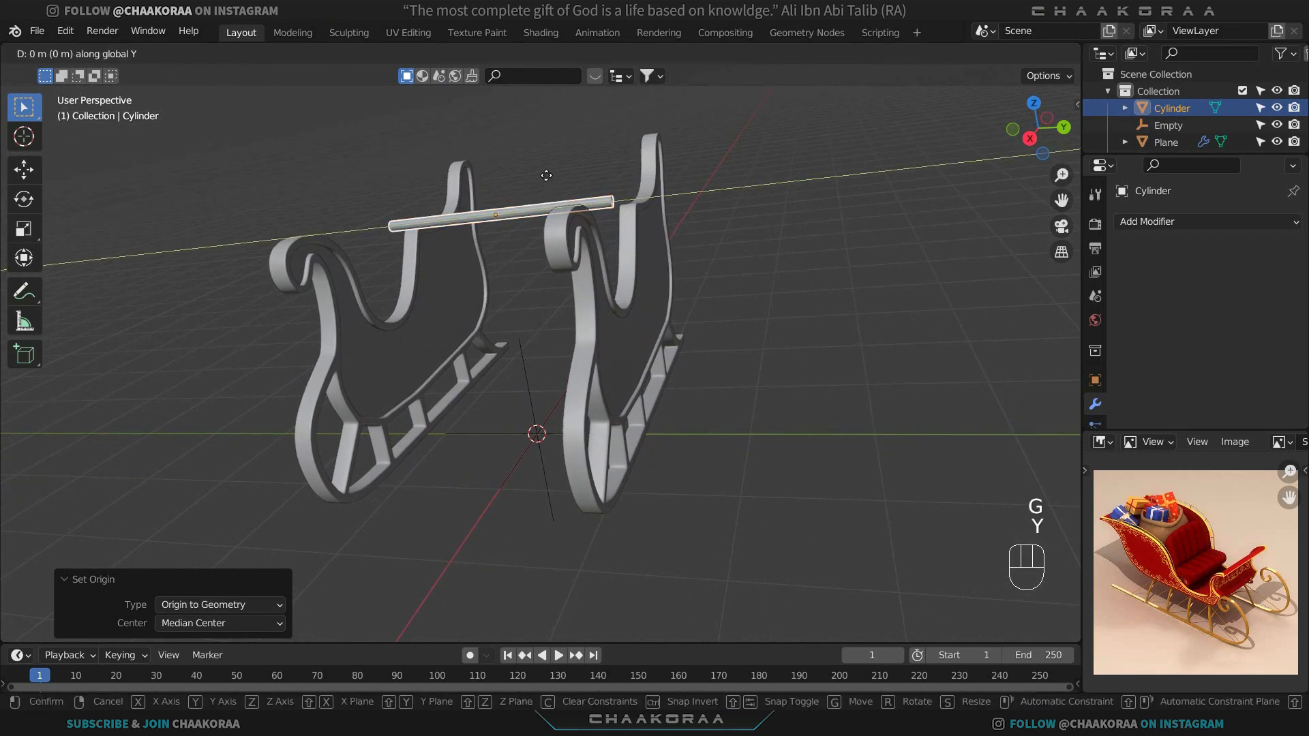
key(x)
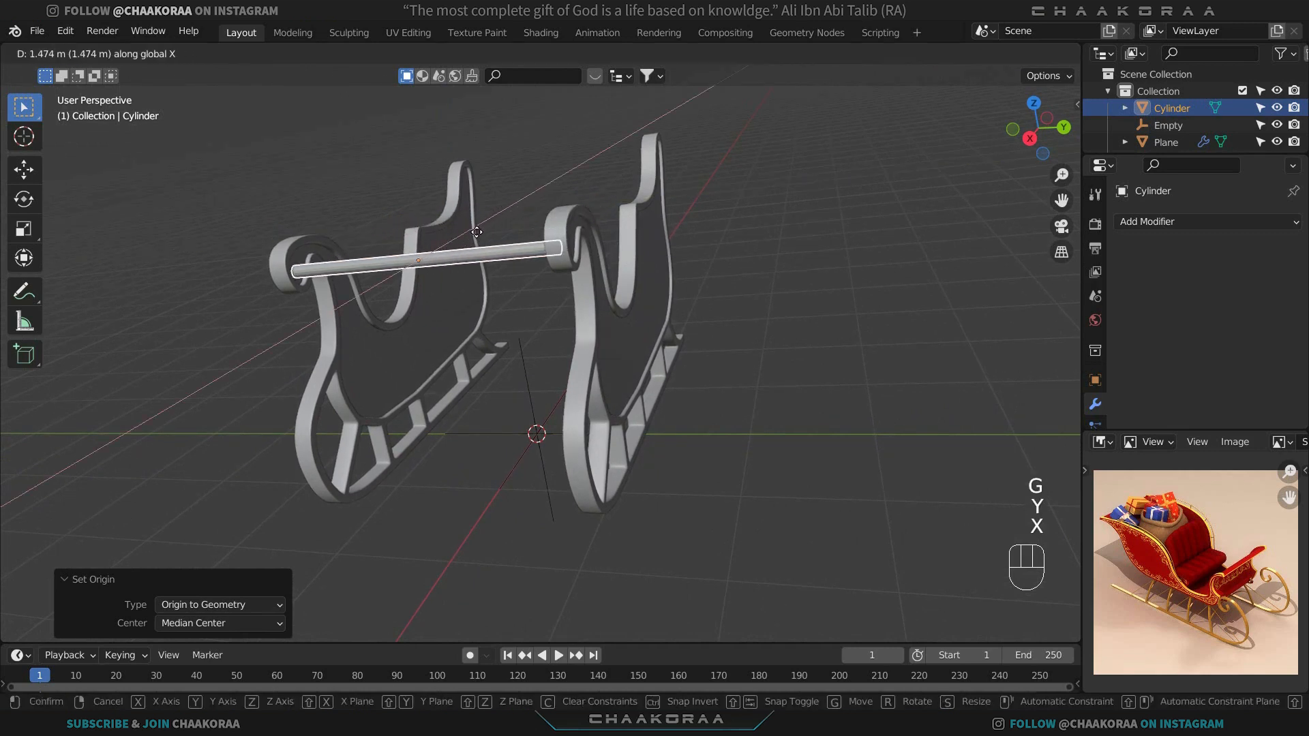
click(478, 232)
Raise the crossbar about 0.04 m along Z to fit the front scrolls, and deselect it.
mouse_move(428, 266)
middle_down()
mouse_move(332, 333)
mouse_move(428, 287)
middle_up()
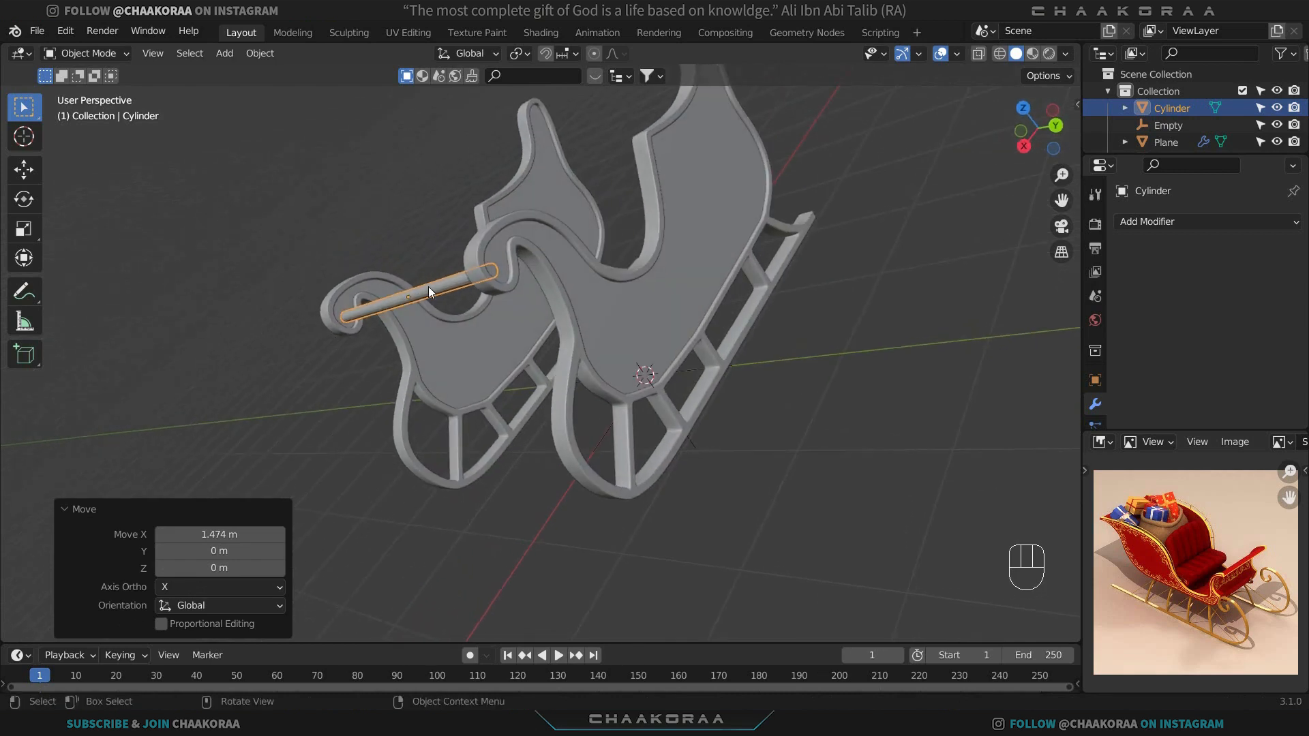
key(g)
key(z)
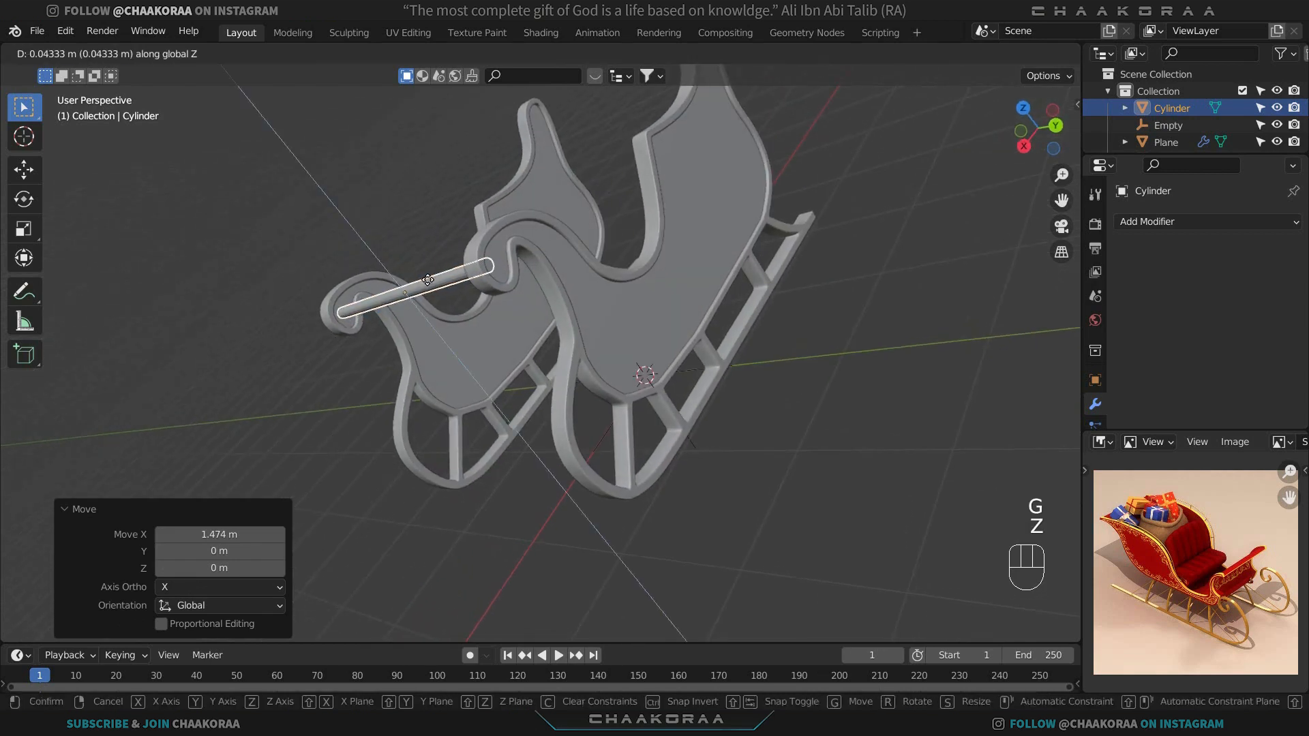
right_click(428, 280)
right_click(428, 280)
click(406, 215)
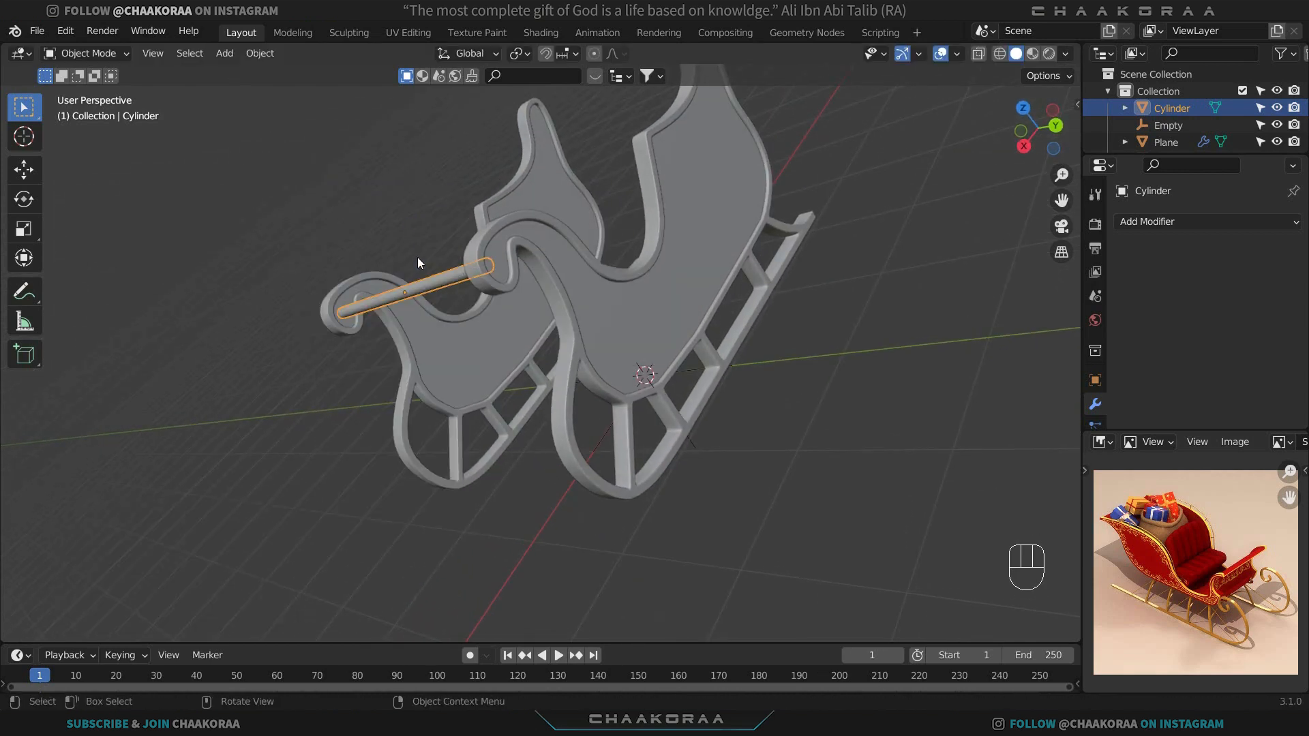
scroll(418, 259, up, 2)
click(244, 341)
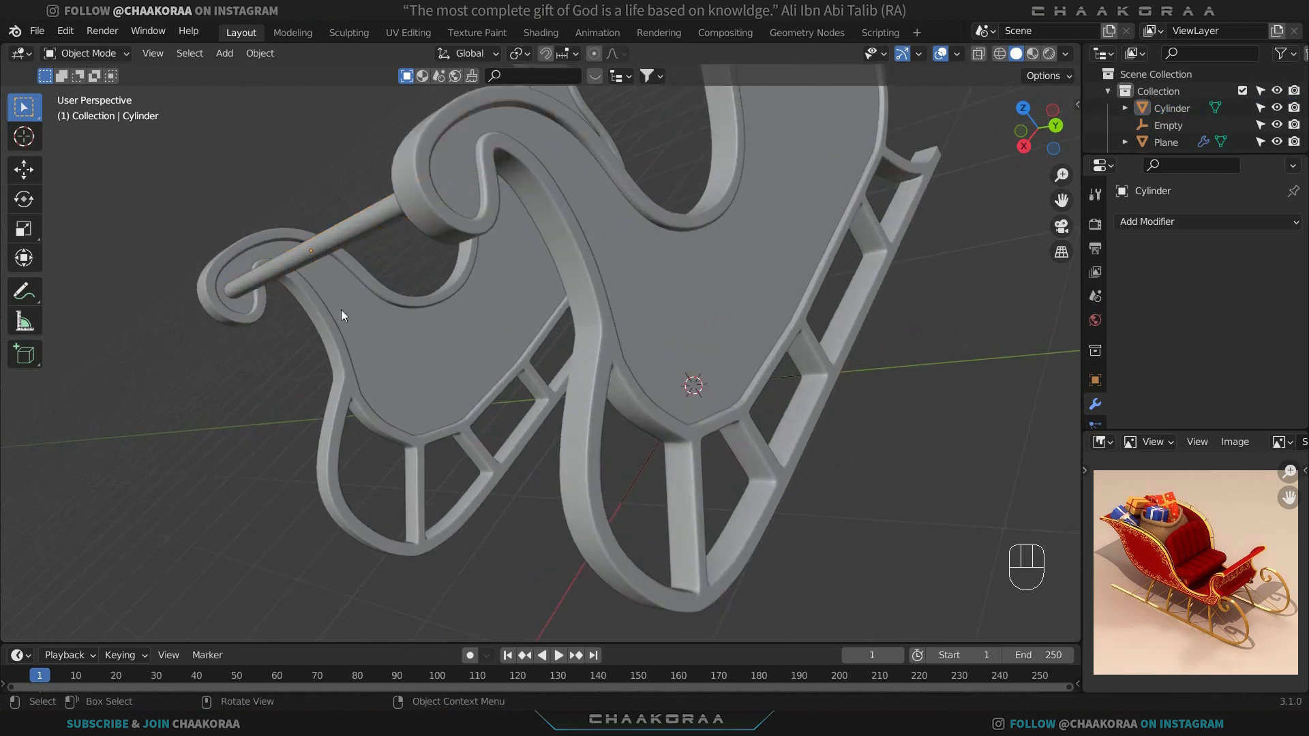
Thin the crossbar mesh to about 0.67 in X and Z while keeping its length along Y.
middle_drag(340, 309, 678, 319)
click(686, 217)
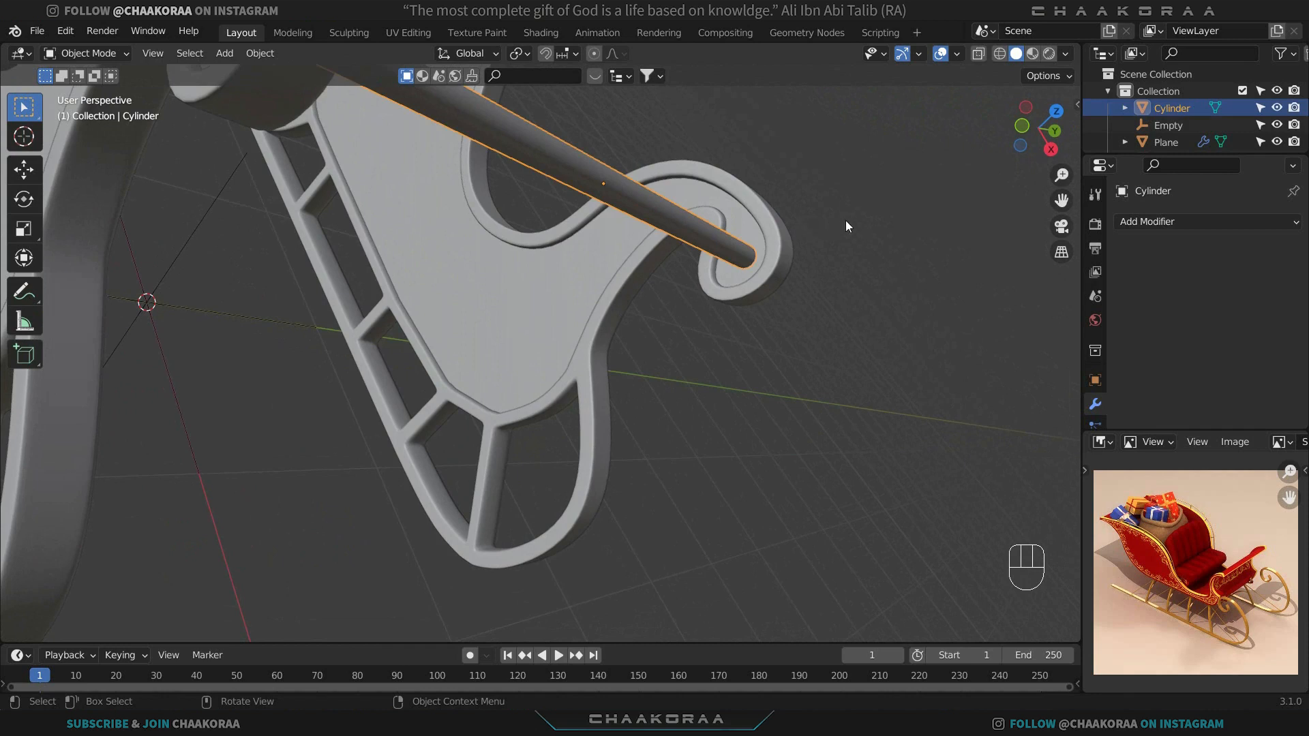
key(Tab)
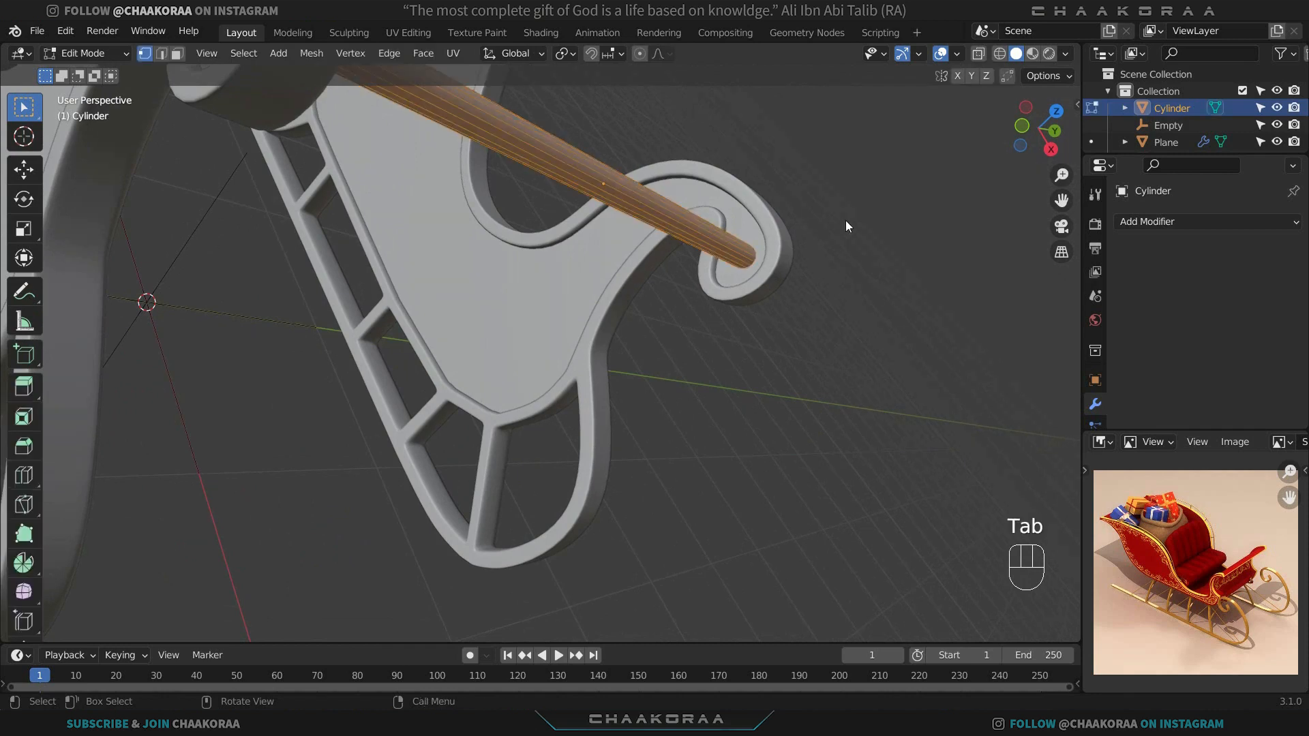
key(s)
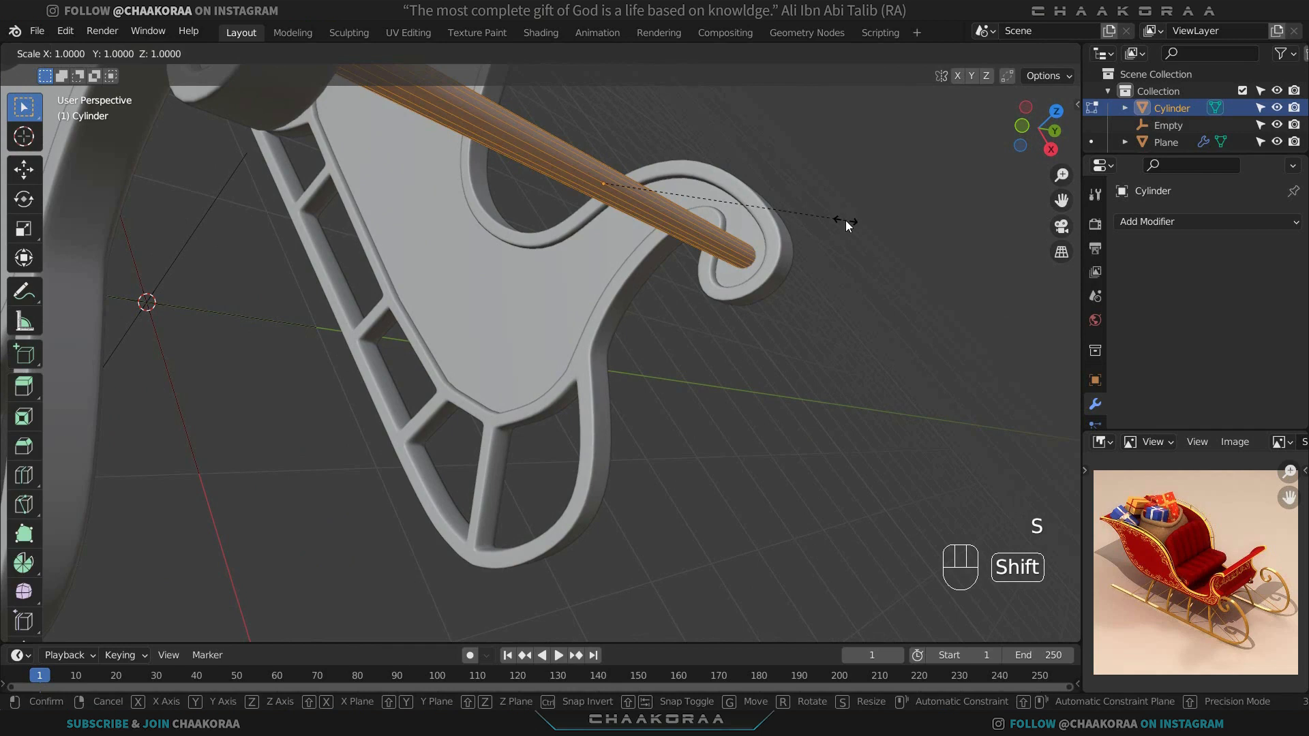
key(shift+y)
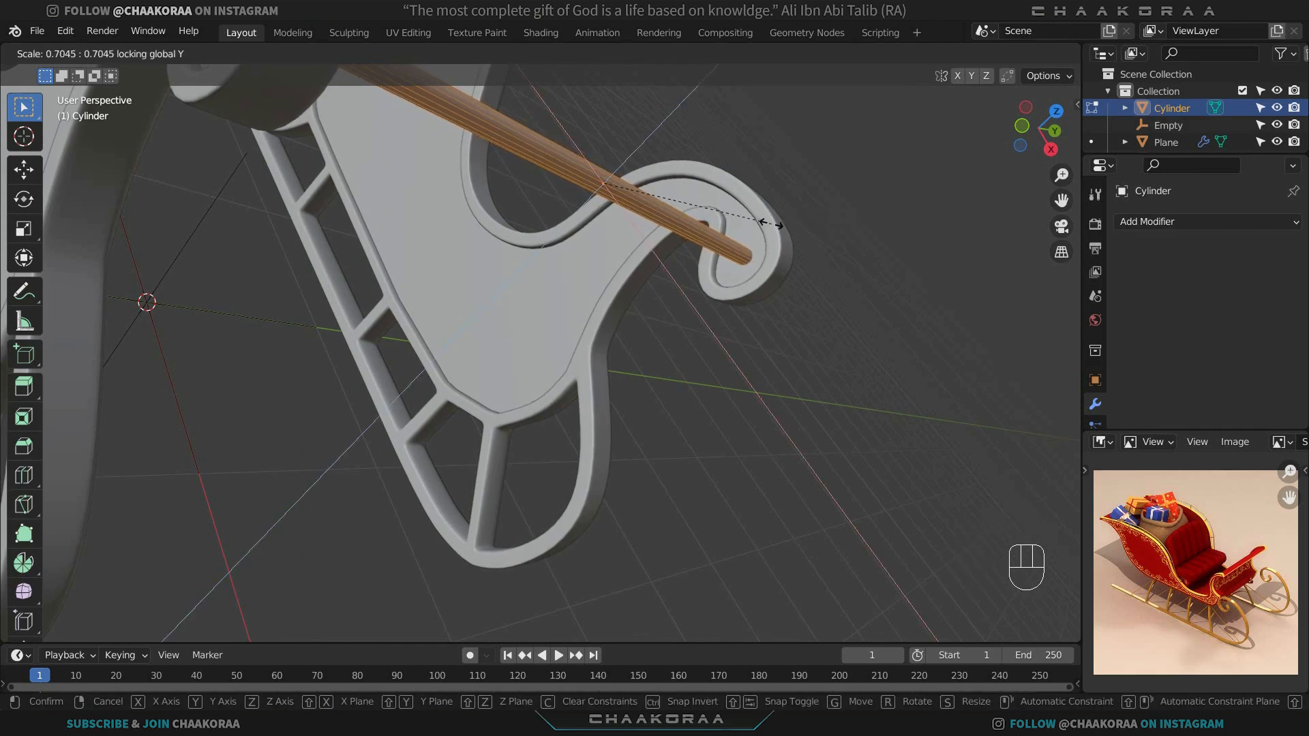
click(758, 224)
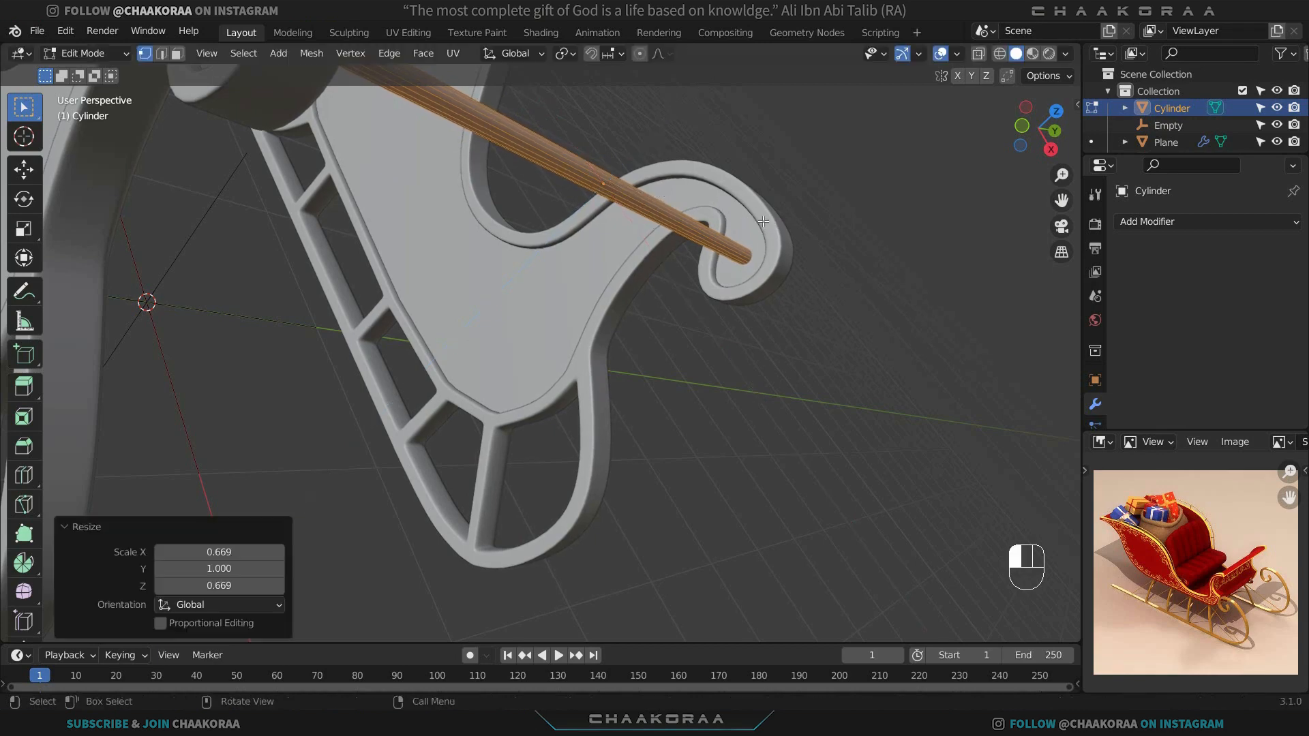
key(Tab)
Check the sleigh body in the reference image and draw an annotation line along the side panel's back and bottom edge.
middle_drag(824, 256, 656, 247)
scroll(1168, 592, up, 2)
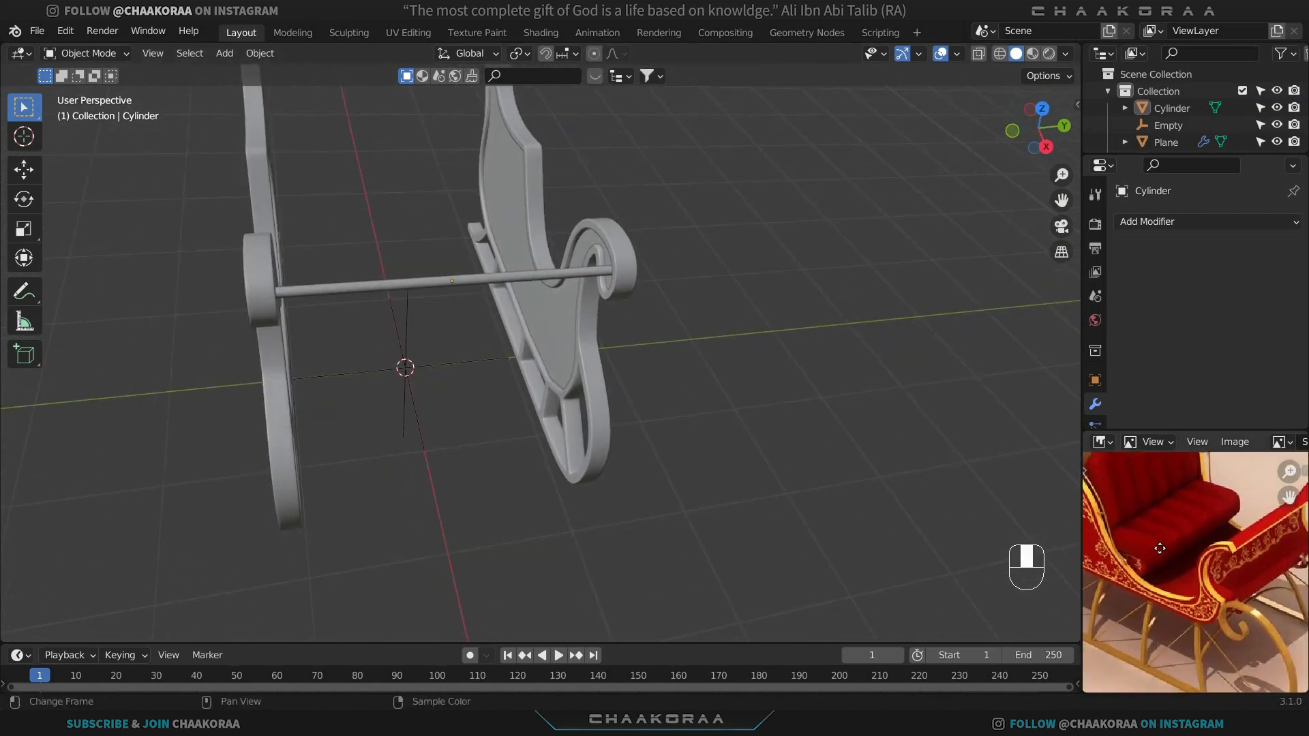
middle_drag(1227, 562, 1262, 550)
middle_drag(887, 436, 472, 398)
key(d)
right_click(501, 407)
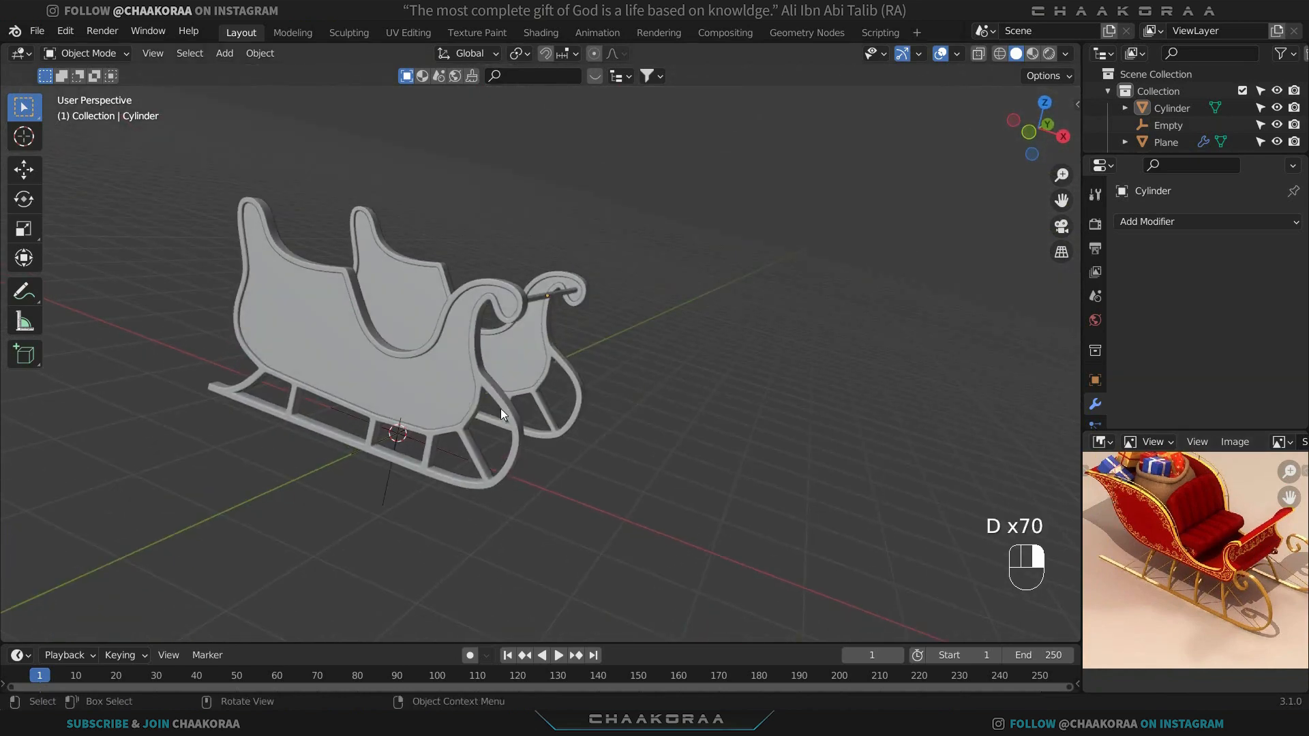
mouse_move(482, 407)
mouse_down()
mouse_move(449, 427)
mouse_move(327, 424)
mouse_move(240, 317)
mouse_move(236, 204)
mouse_move(236, 217)
mouse_up()
key(d)
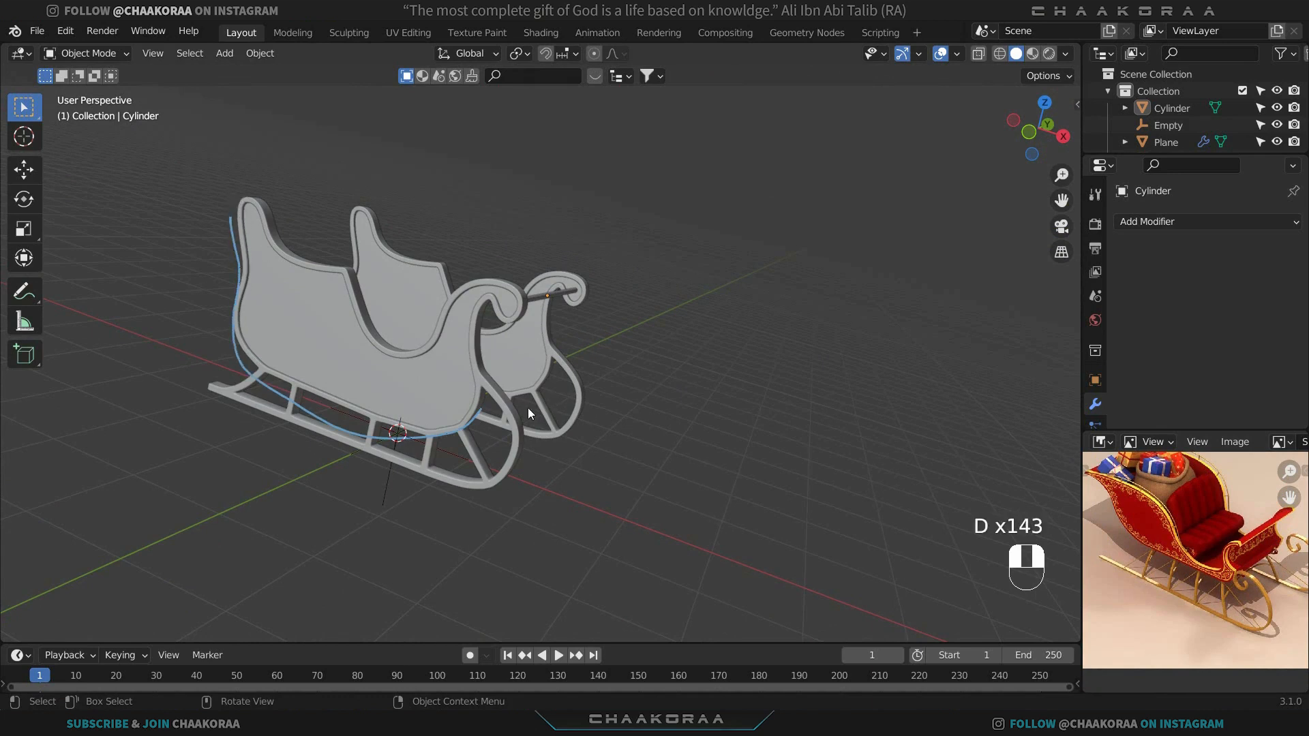
Erase the annotation line drawn along the side panel's back and bottom edge.
mouse_move(453, 407)
right_down()
mouse_move(500, 414)
mouse_move(471, 428)
mouse_move(351, 429)
mouse_move(251, 332)
mouse_move(232, 203)
right_up()
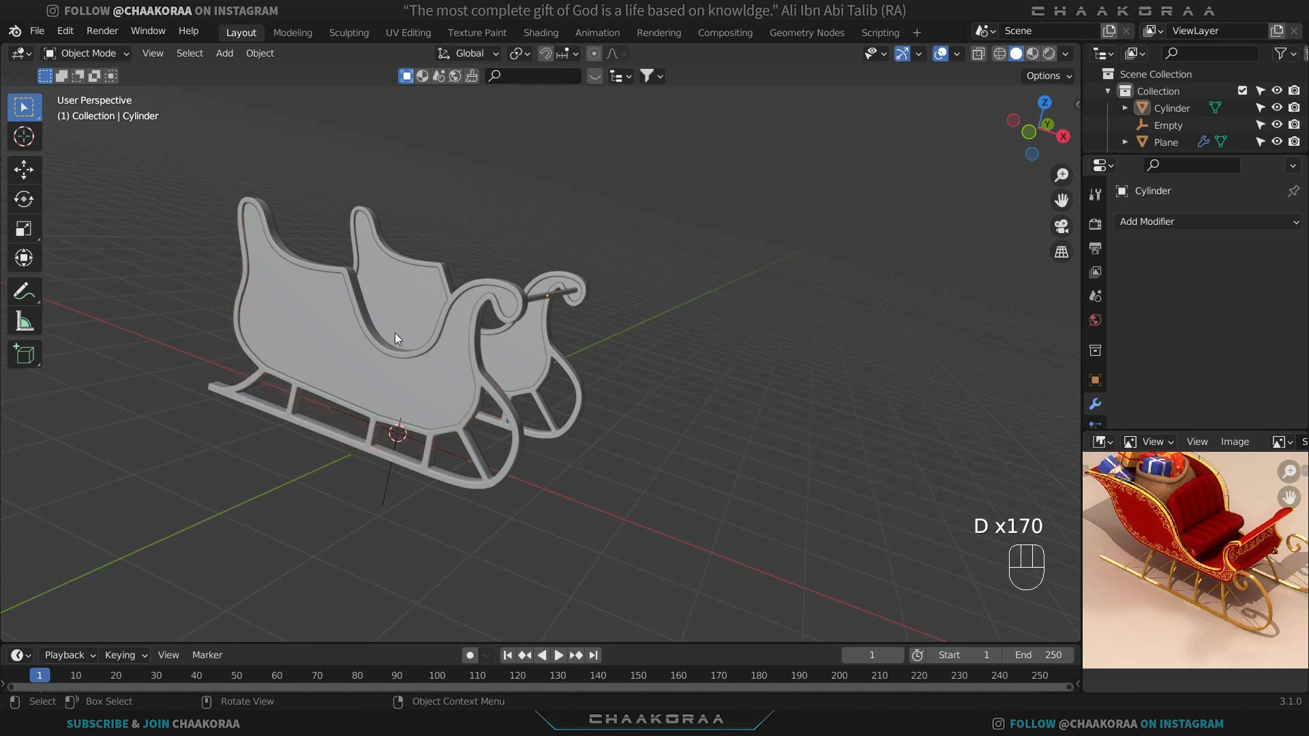
middle_drag(394, 333, 302, 368)
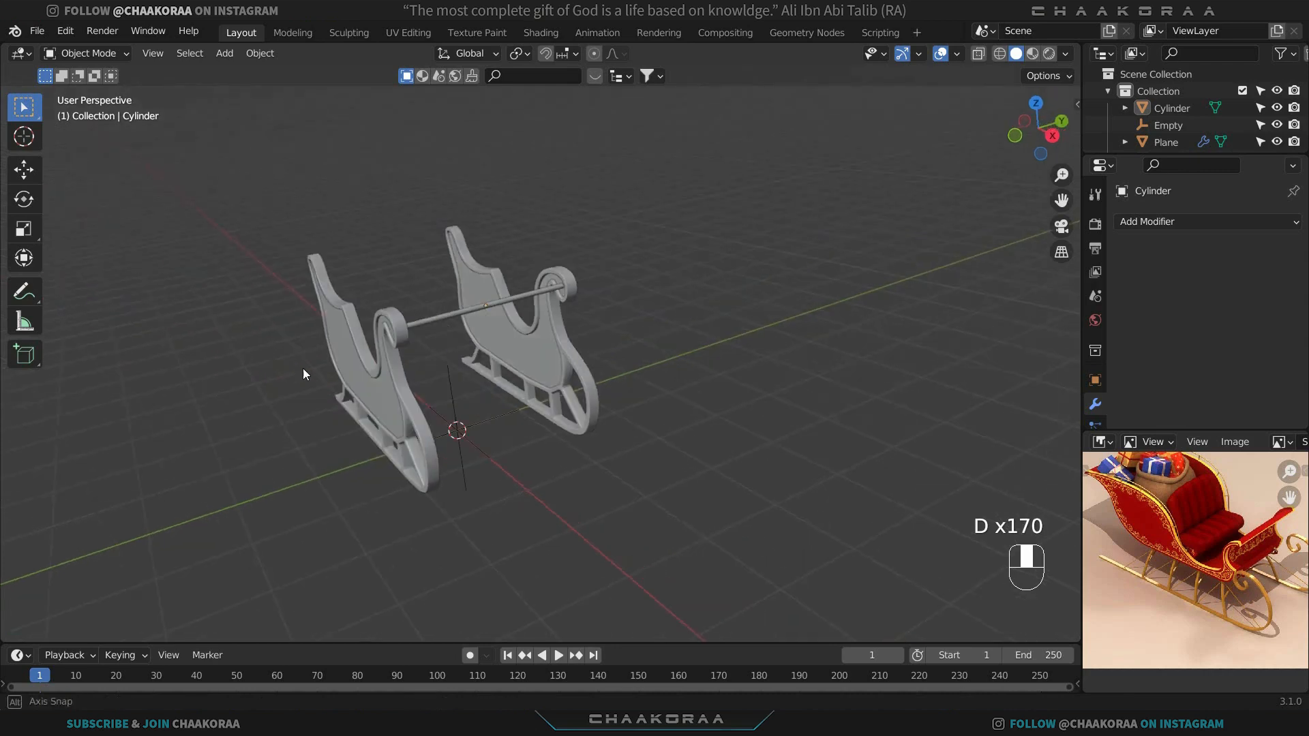
Duplicate the mirrored sleigh side object in place and open the copy's mesh for editing.
click(563, 390)
scroll(563, 390, up, 4)
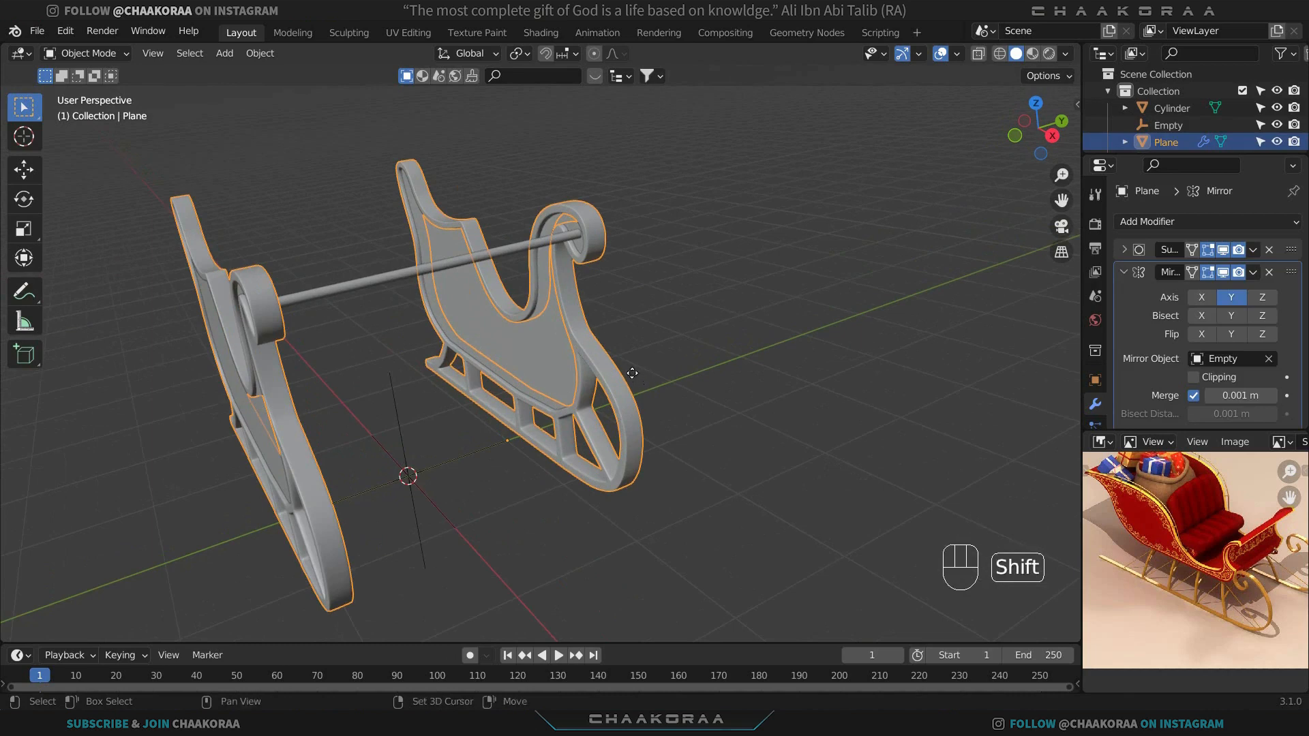
key(shift+d)
right_click(641, 318)
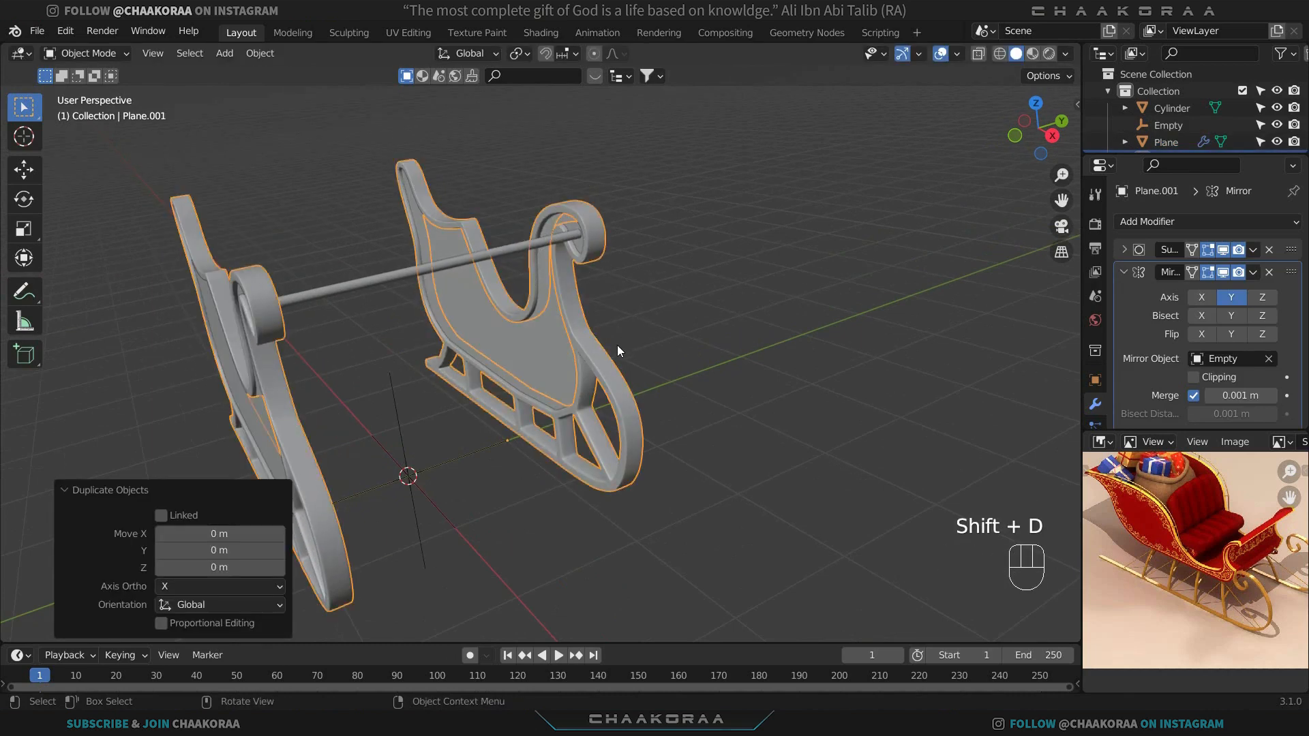
key(Tab)
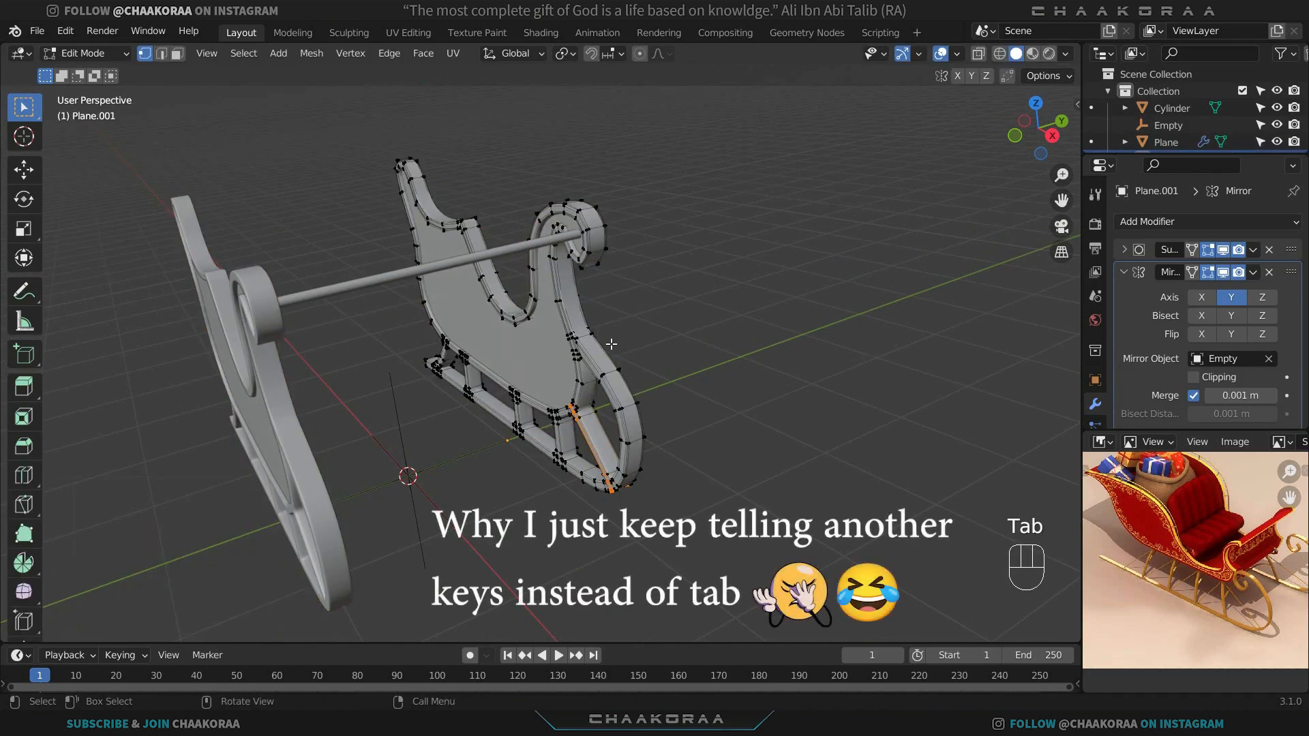
scroll(612, 345, up, 2)
shift+middle_drag(611, 344, 755, 408)
scroll(718, 375, up, 3)
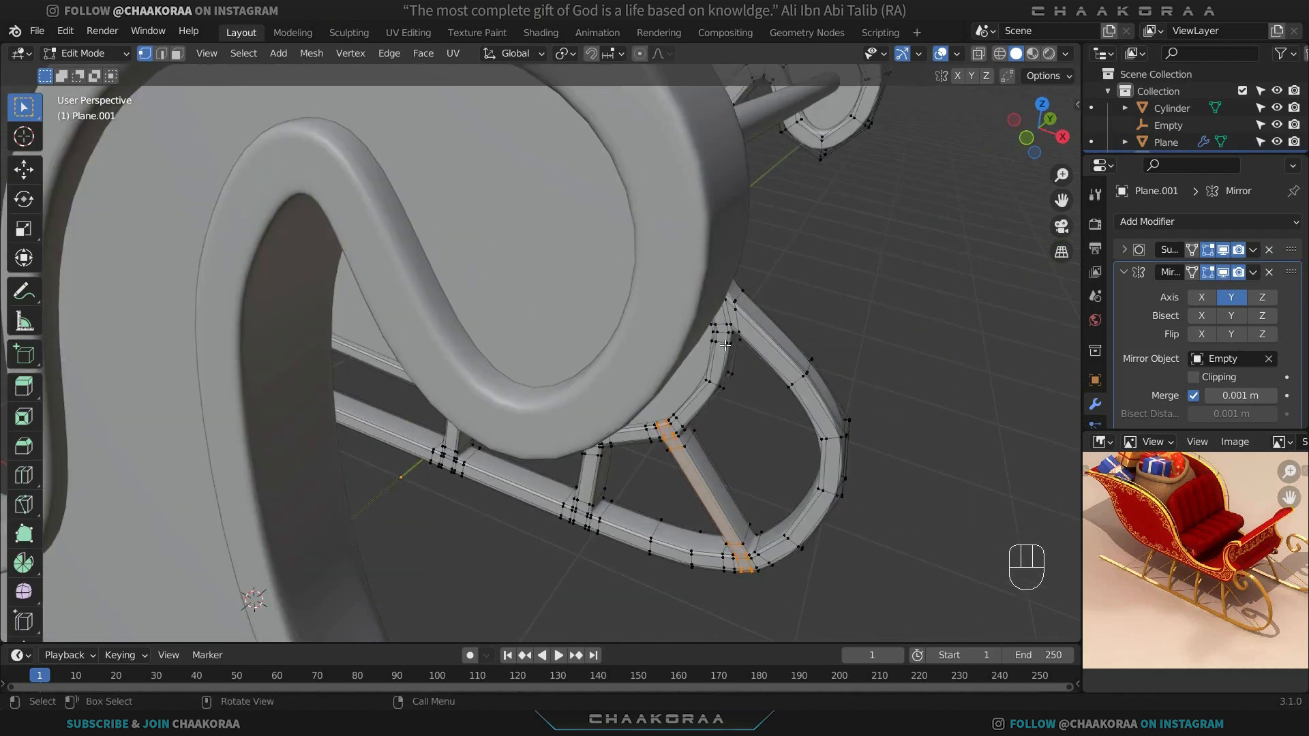
shift+middle_drag(725, 345, 617, 371)
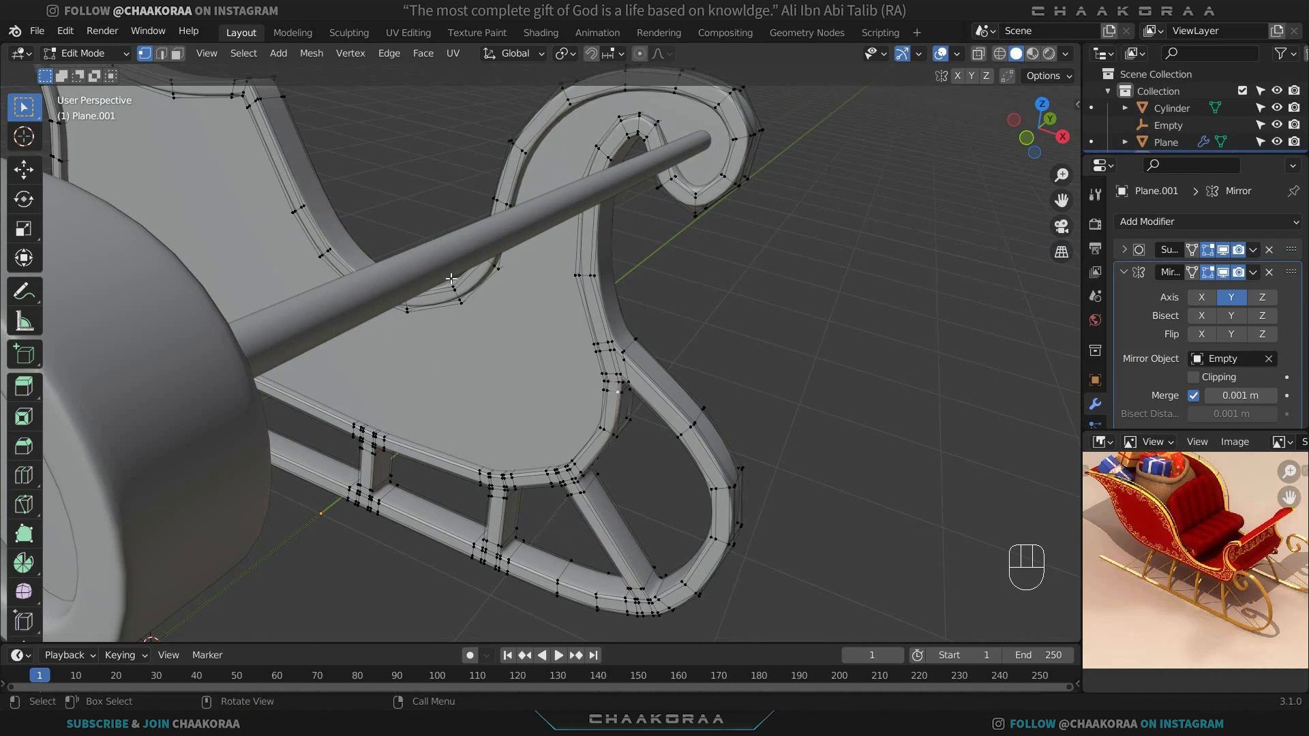
In face select mode, select the inner rim faces from below the front scroll down to the diagonal front strut.
click(175, 55)
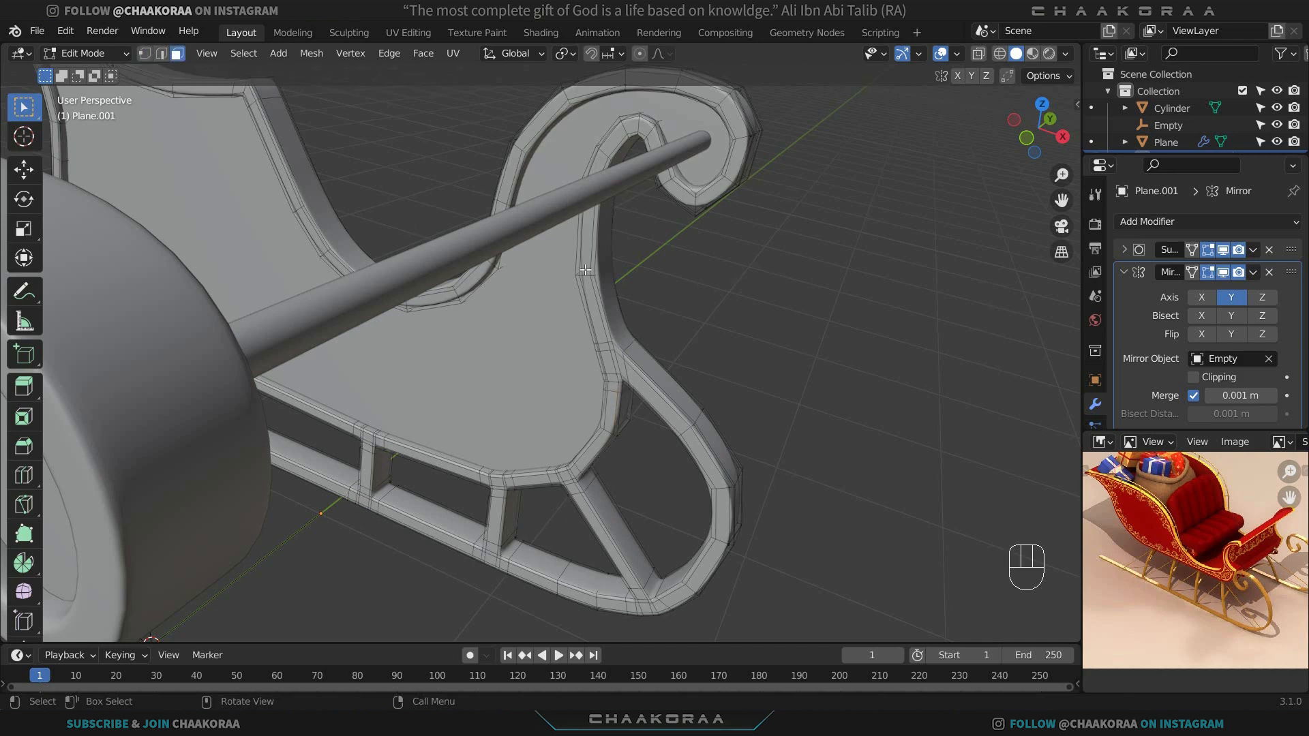
alt+click(600, 341)
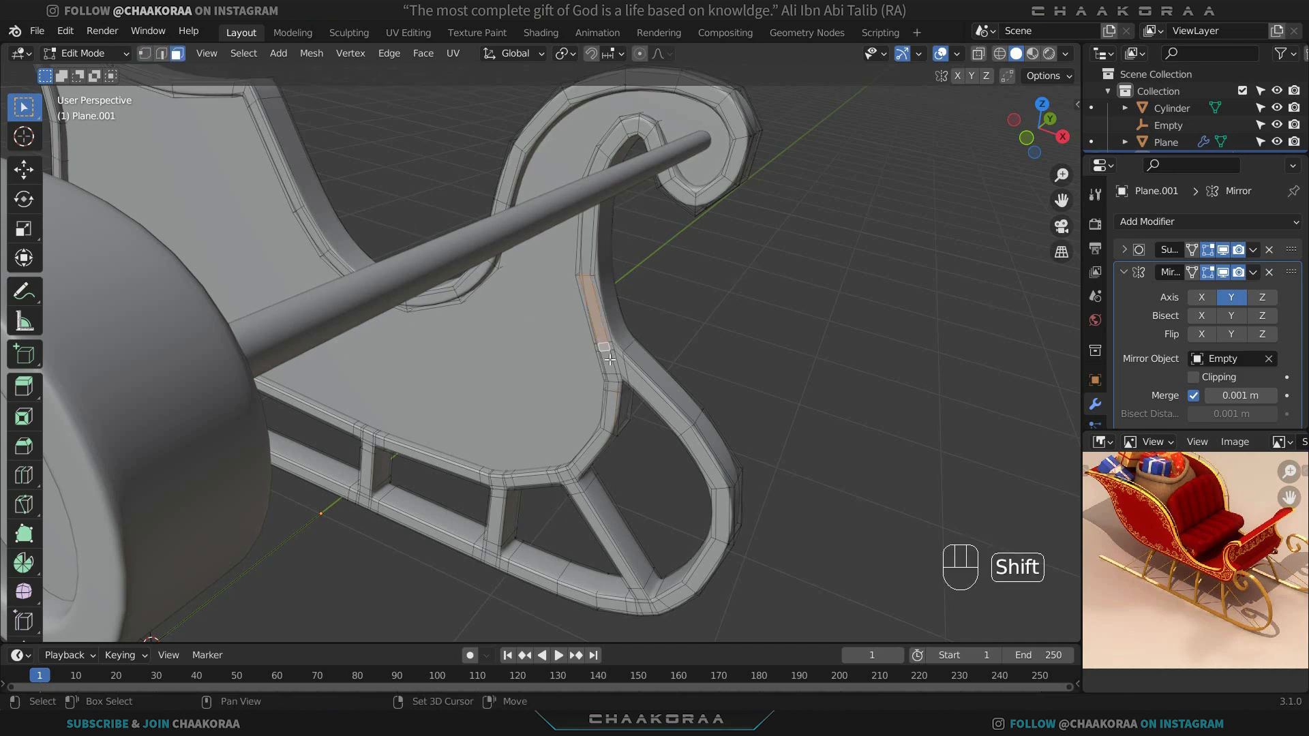
shift+click(611, 362)
shift+click(613, 375)
shift+click(613, 389)
shift+click(616, 403)
shift+click(585, 464)
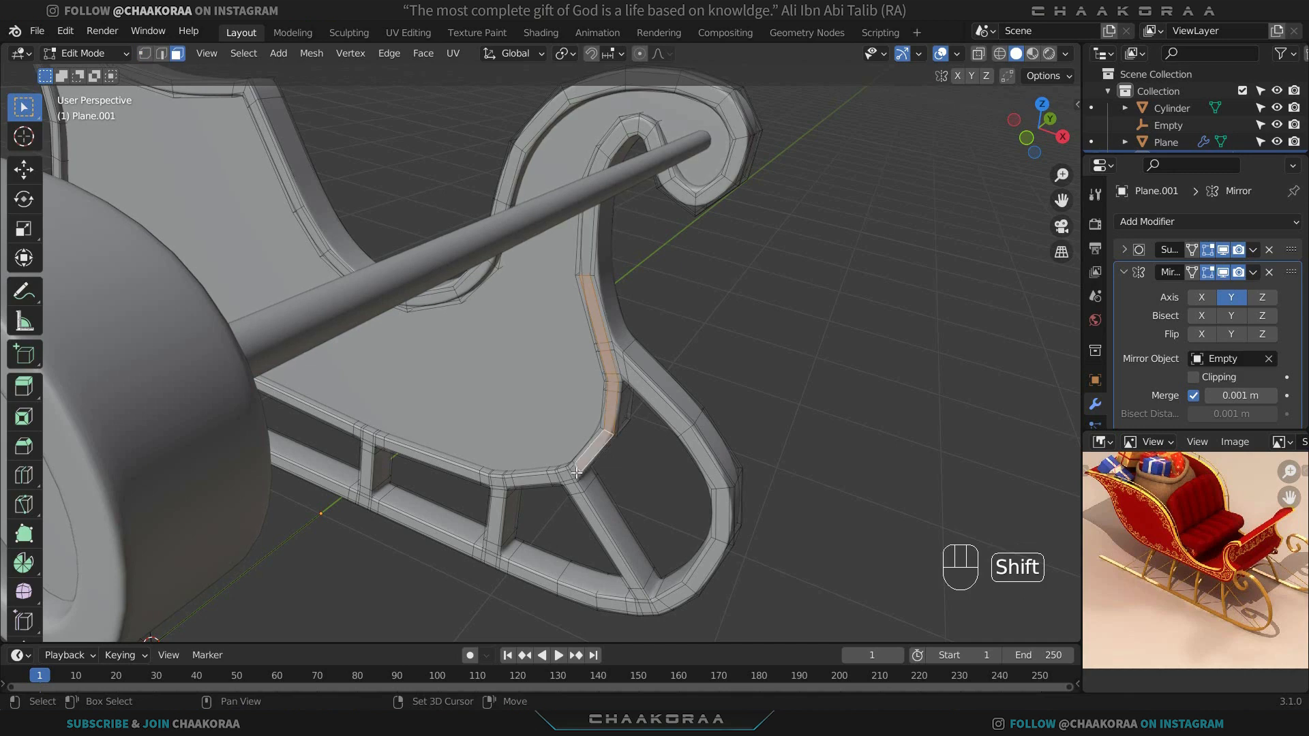
shift+click(572, 475)
Extend the selection with the bottom rim faces from the diagonal strut to the front upright strut.
scroll(572, 482, up, 3)
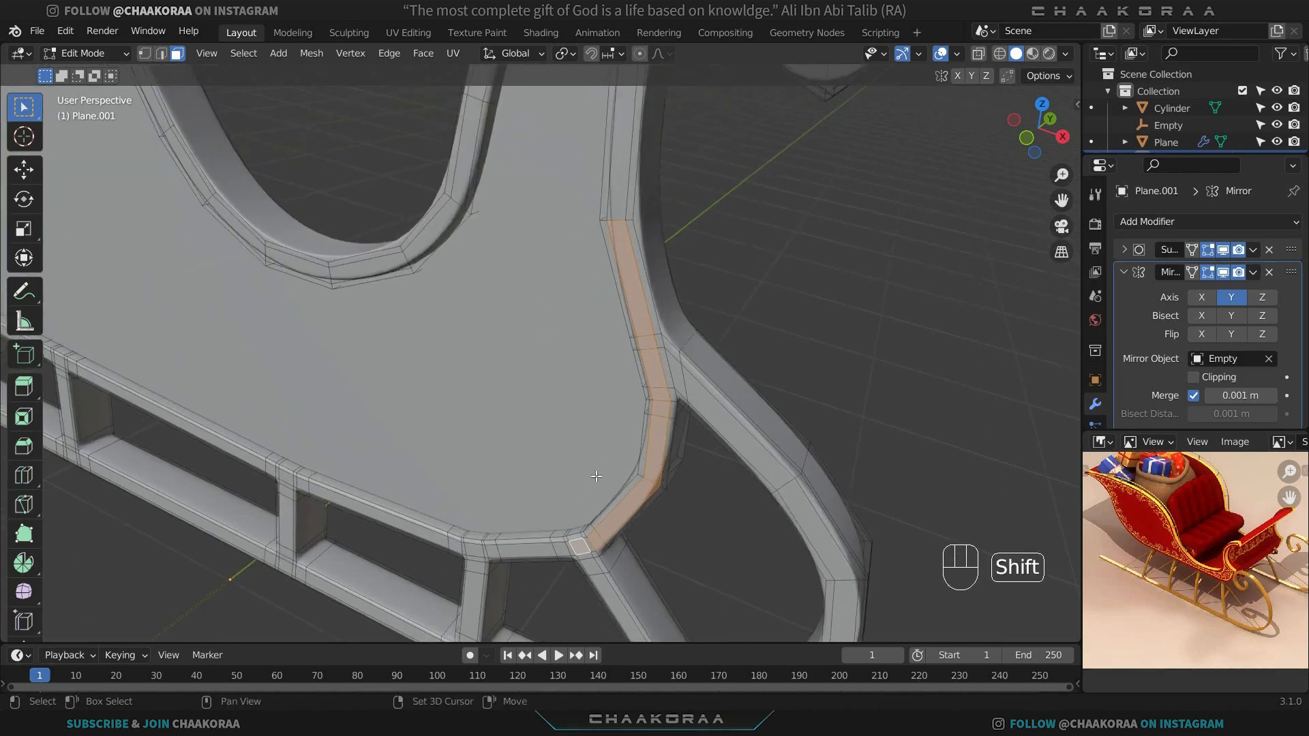
shift+middle_drag(590, 537, 604, 504)
shift+drag(604, 504, 590, 510)
shift+drag(570, 516, 556, 520)
key(ctrl+z)
scroll(610, 505, up, 2)
shift+middle_drag(610, 506, 711, 368)
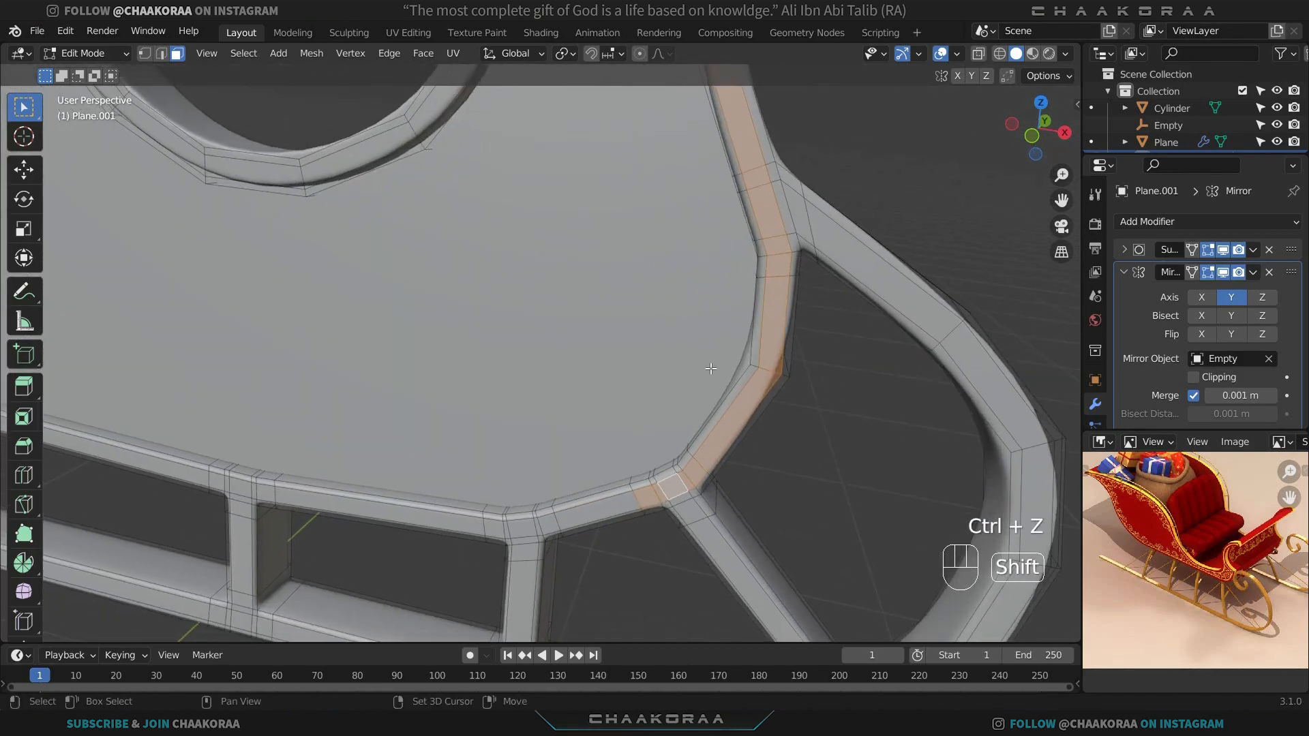
shift+click(620, 508)
shift+click(547, 524)
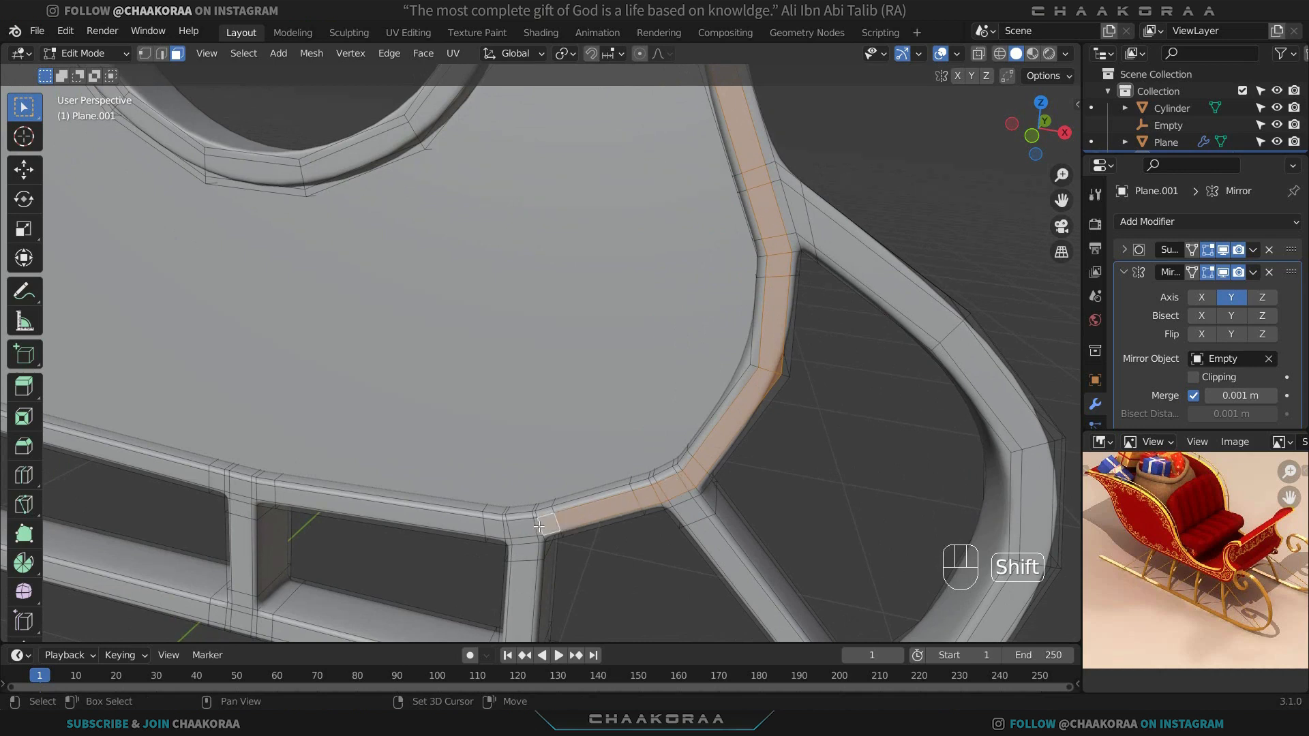
shift+click(517, 530)
shift+click(491, 530)
shift+click(495, 529)
Add the bottom rim faces between the front and rear upright struts to the selection.
shift+click(318, 515)
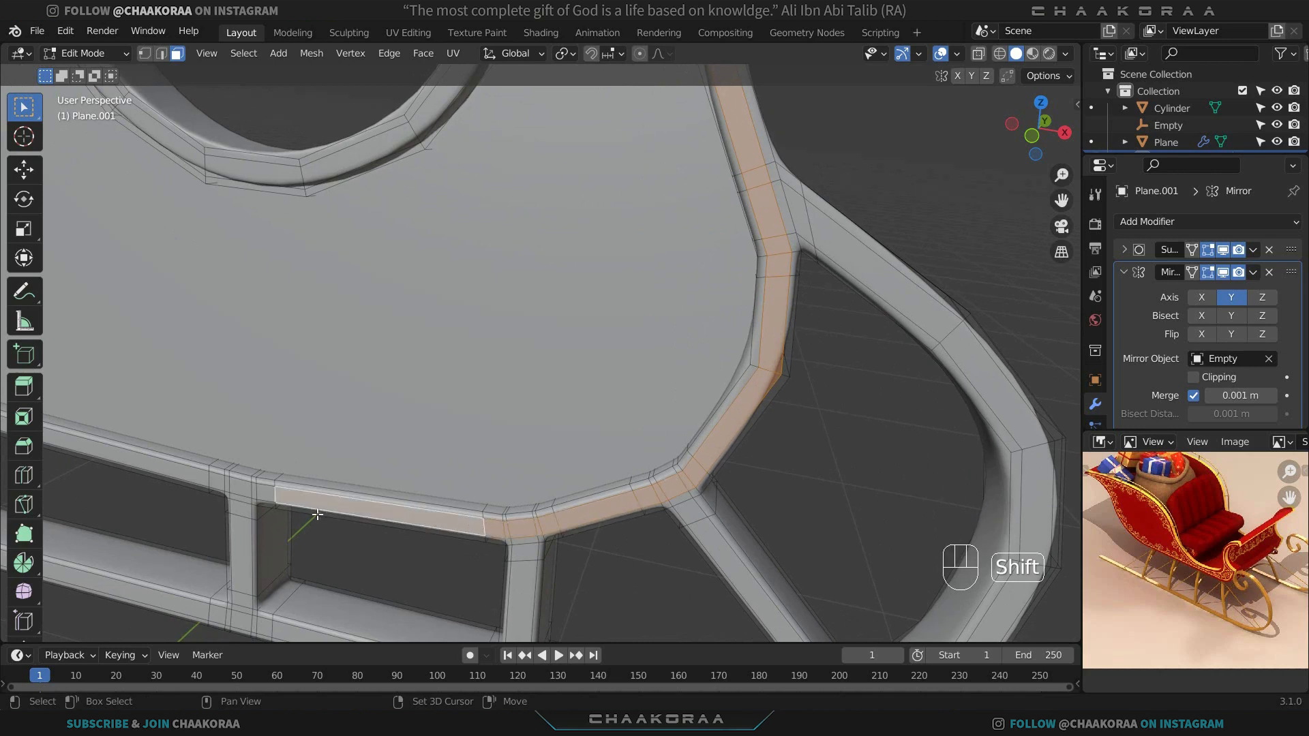
shift+click(267, 493)
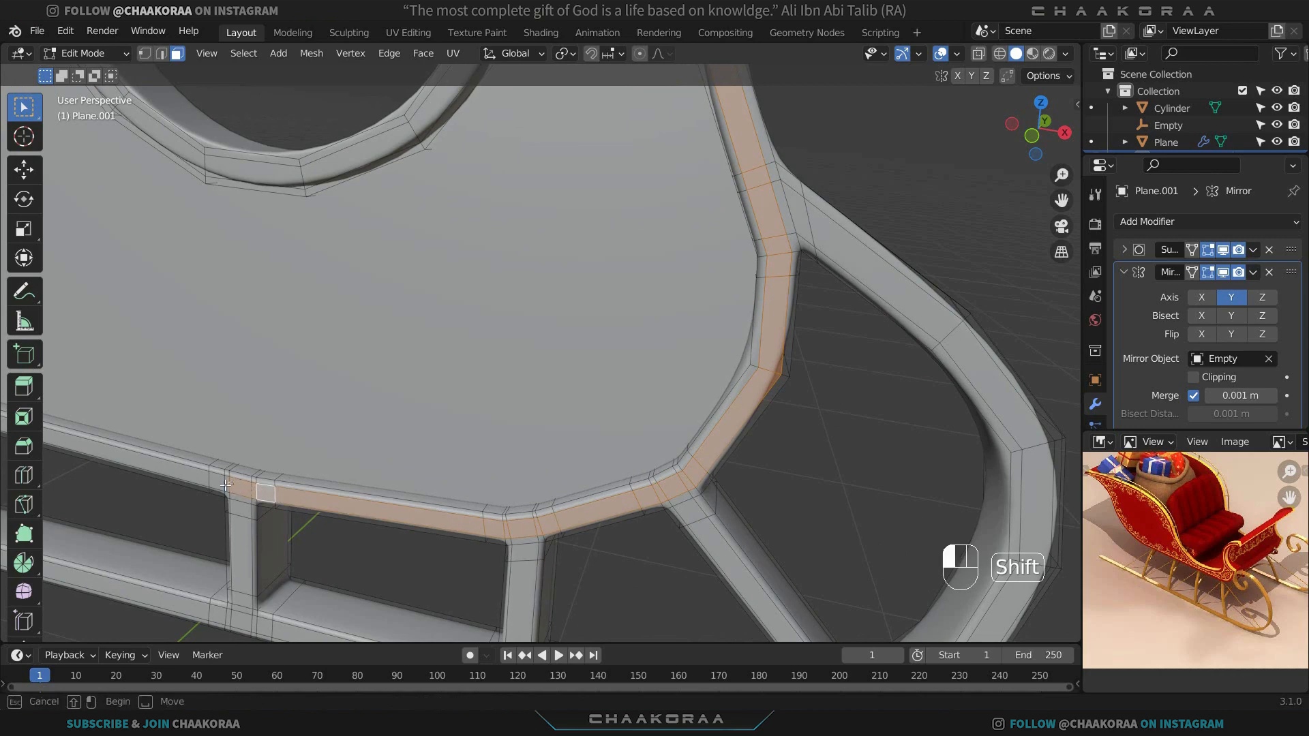
shift+click(221, 476)
scroll(220, 476, down, 2)
scroll(220, 476, up, 1)
shift+middle_drag(225, 471, 361, 522)
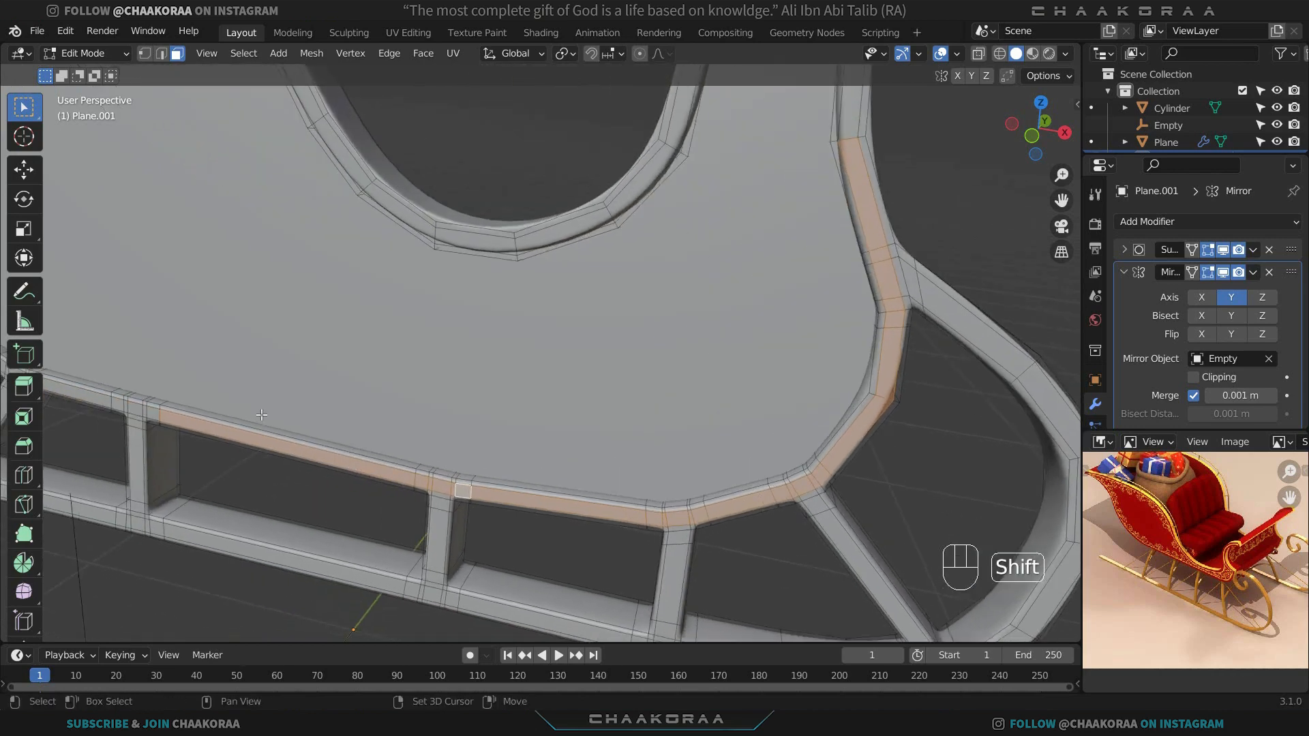
mouse_move(225, 436)
shift+middle_down()
mouse_move(436, 467)
mouse_move(496, 454)
shift+middle_up()
scroll(436, 491, up, 1)
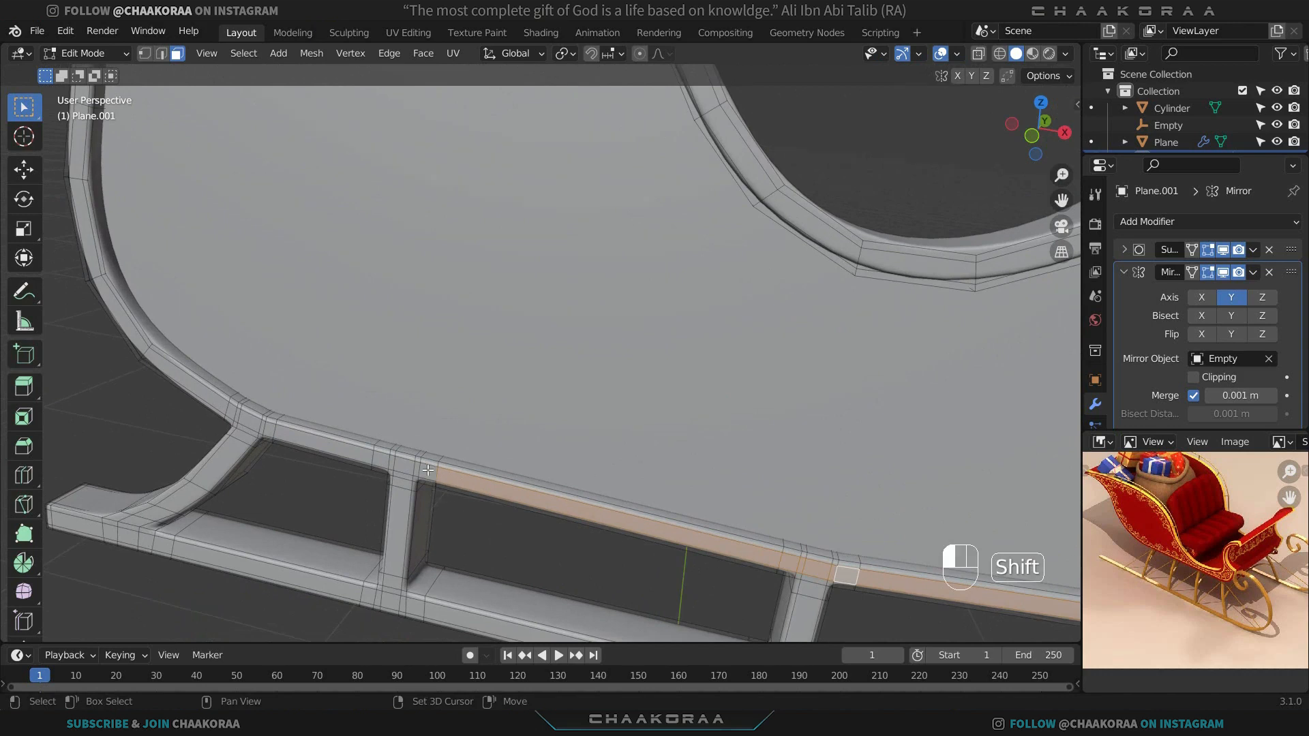
Add the rim faces from the rear upright strut around the panel's lower rear corner to the selection.
shift+click(405, 466)
shift+click(384, 461)
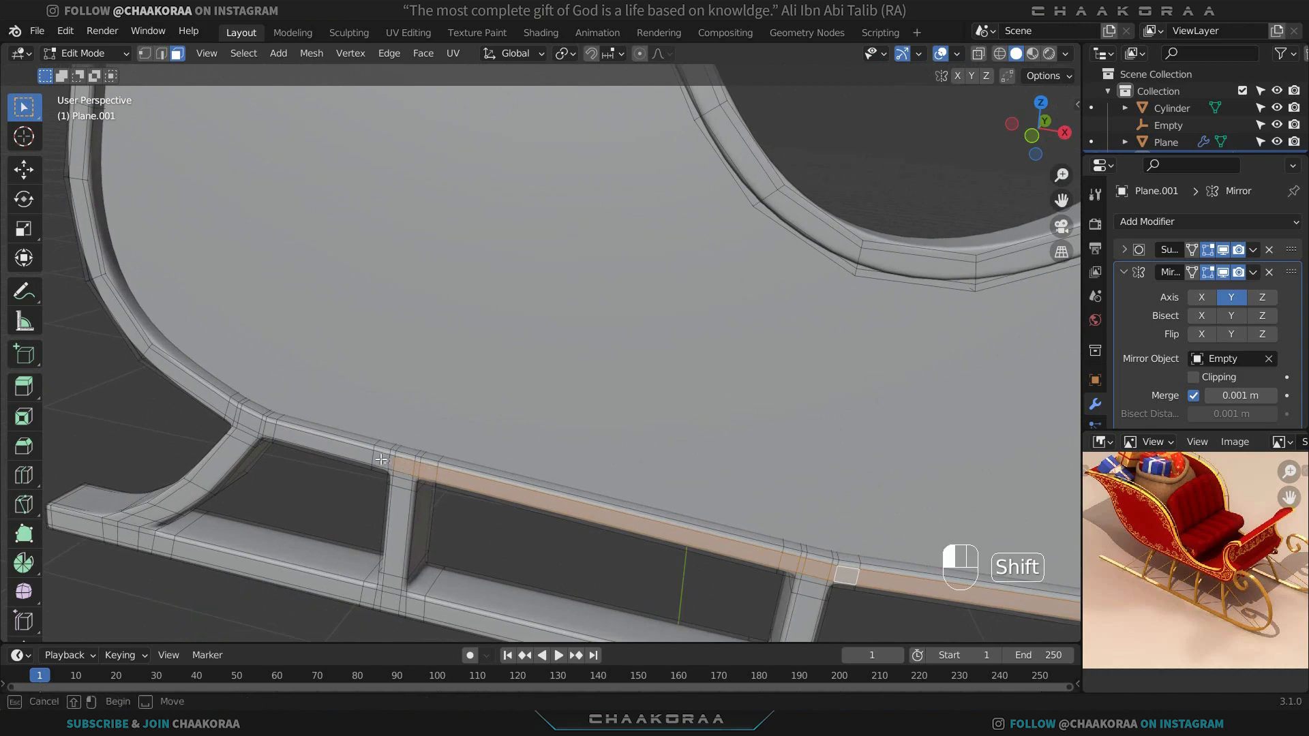
shift+click(302, 440)
shift+click(276, 430)
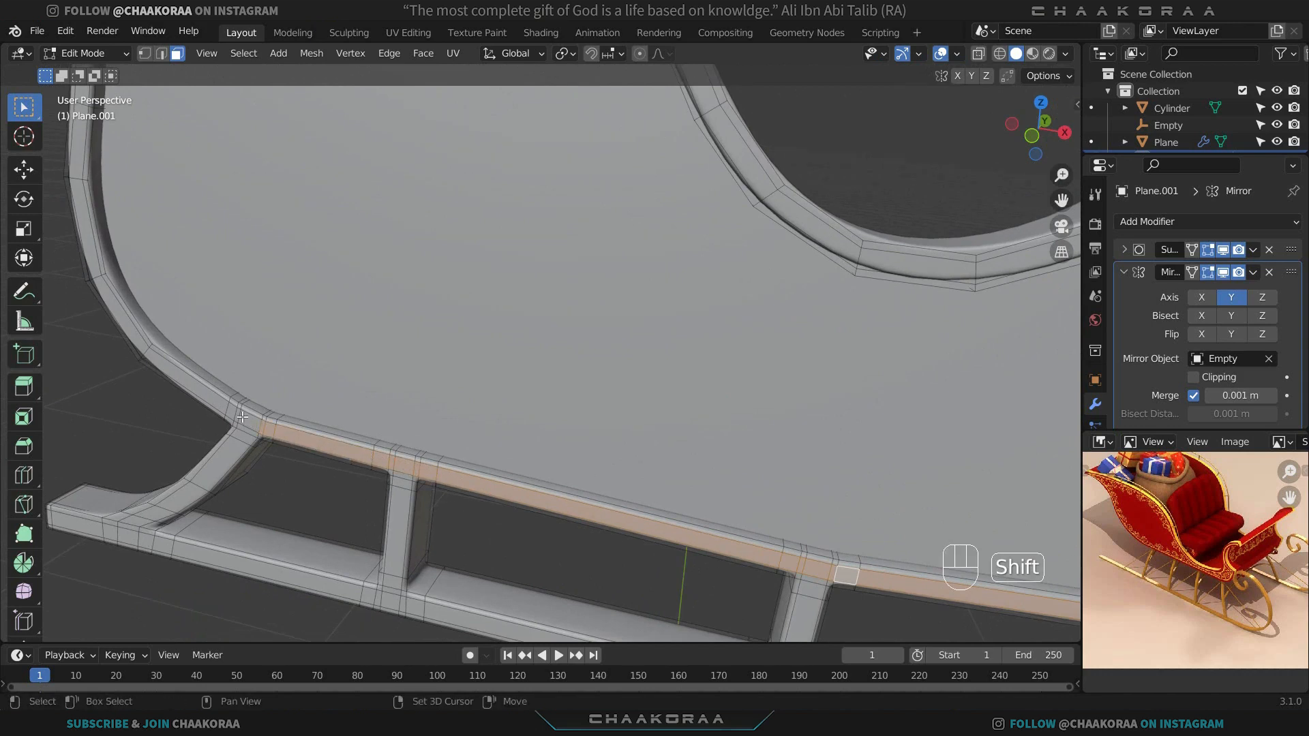
shift+click(240, 417)
shift+drag(225, 407, 211, 399)
shift+middle_drag(154, 340, 246, 360)
shift+drag(188, 295, 190, 304)
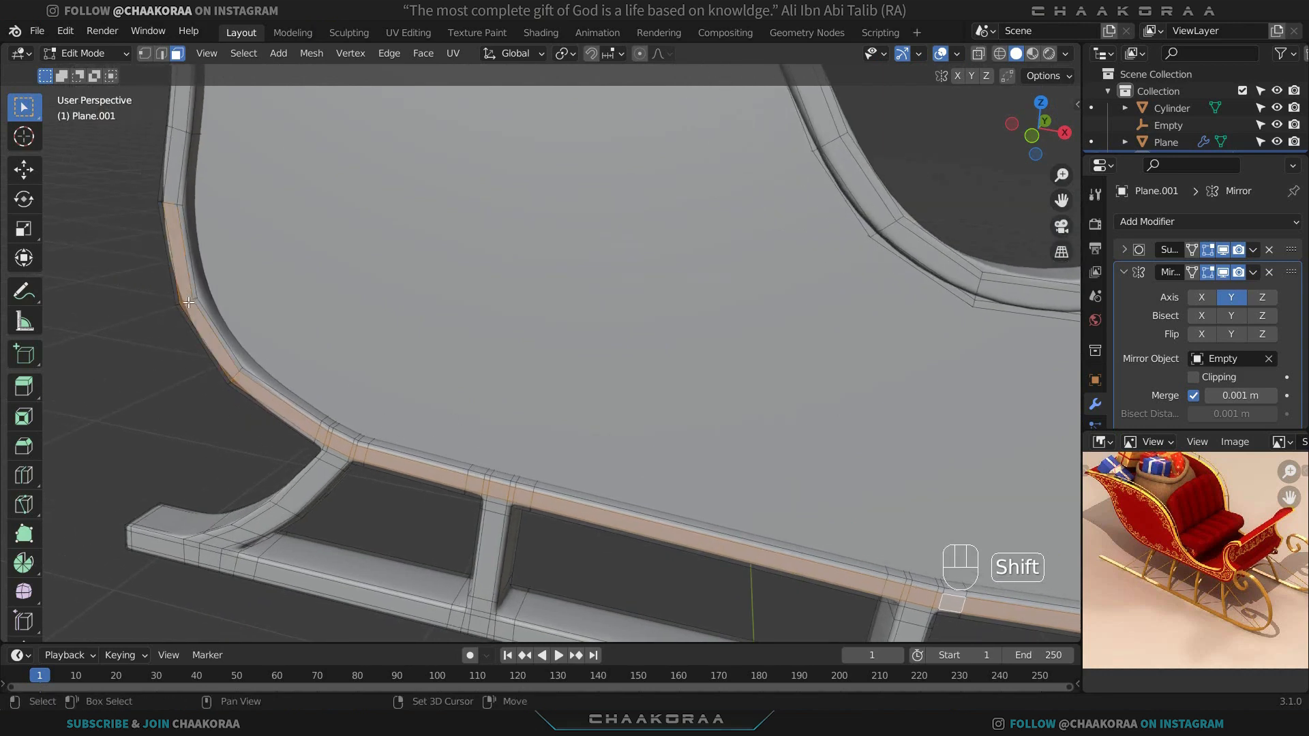
shift+click(169, 195)
Add the rim faces up the panel's back edge to just below its rounded top to the selection.
shift+middle_drag(247, 242, 471, 374)
scroll(345, 318, down, 4)
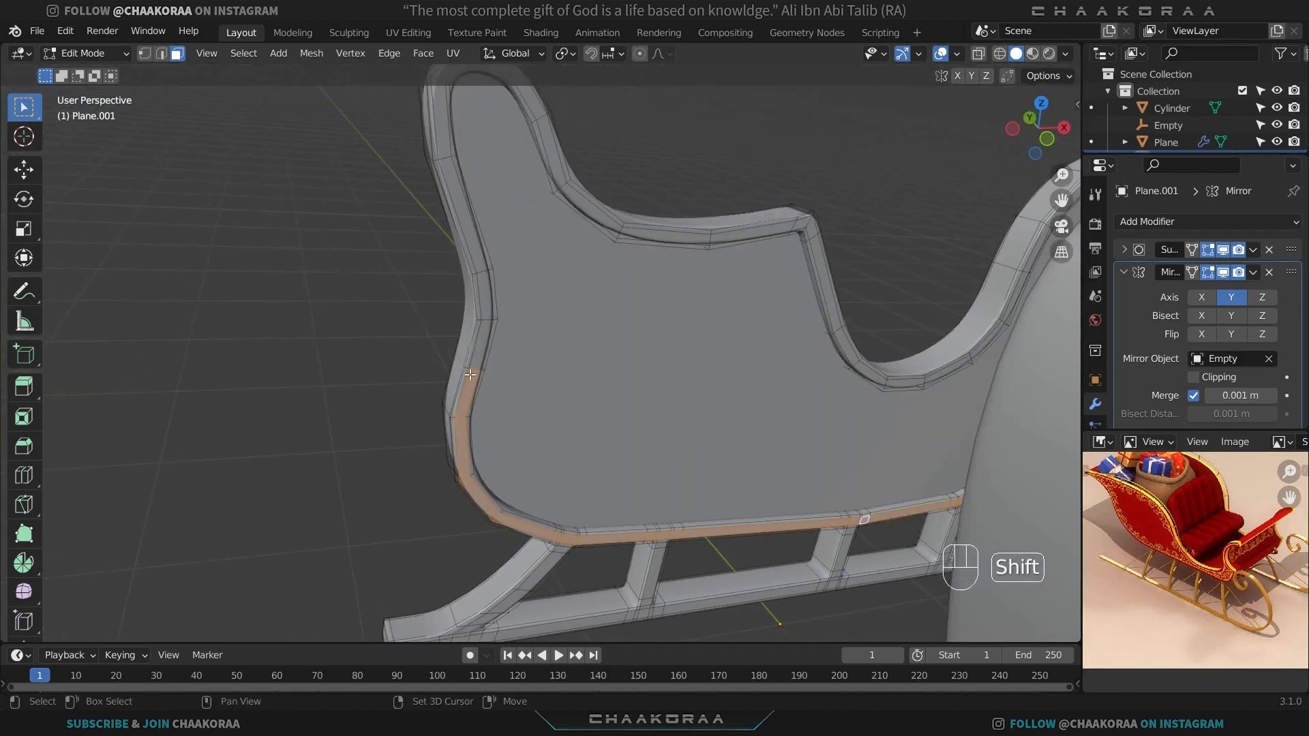
shift+click(480, 334)
shift+click(485, 307)
shift+click(469, 234)
scroll(598, 267, down, 3)
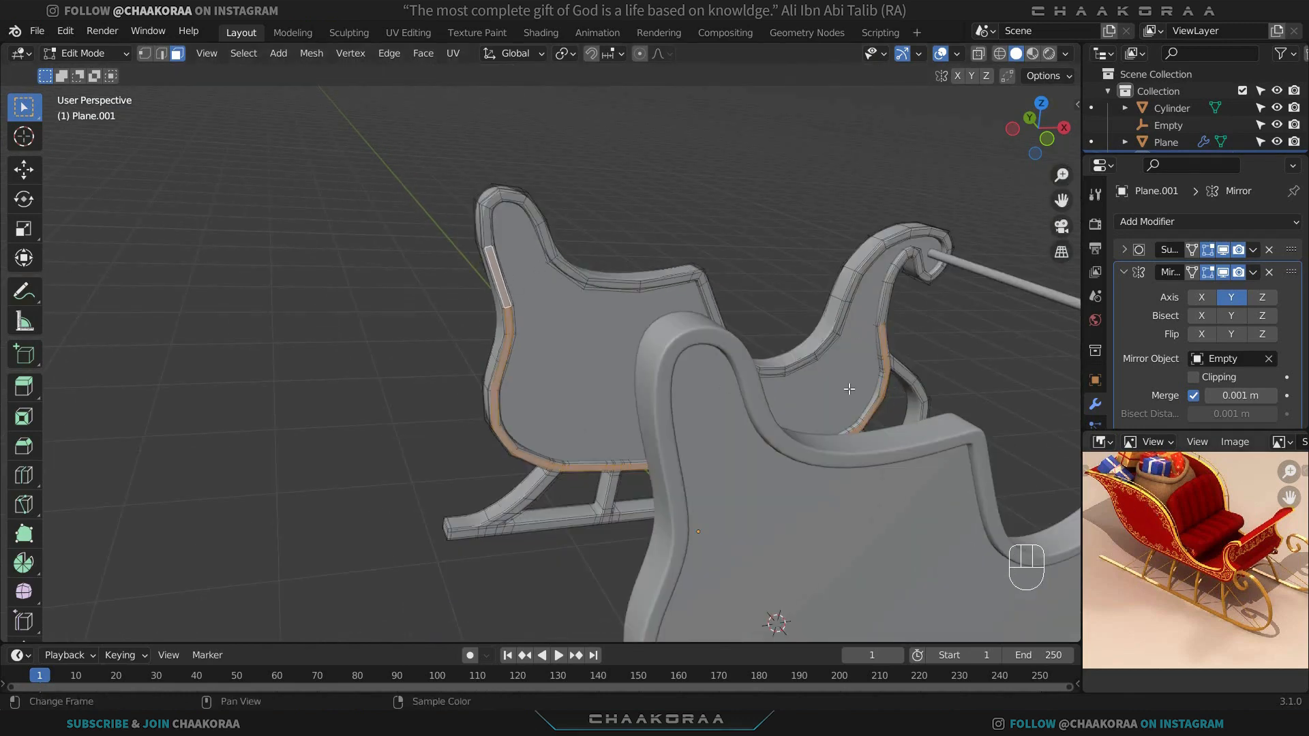
shift+click(487, 226)
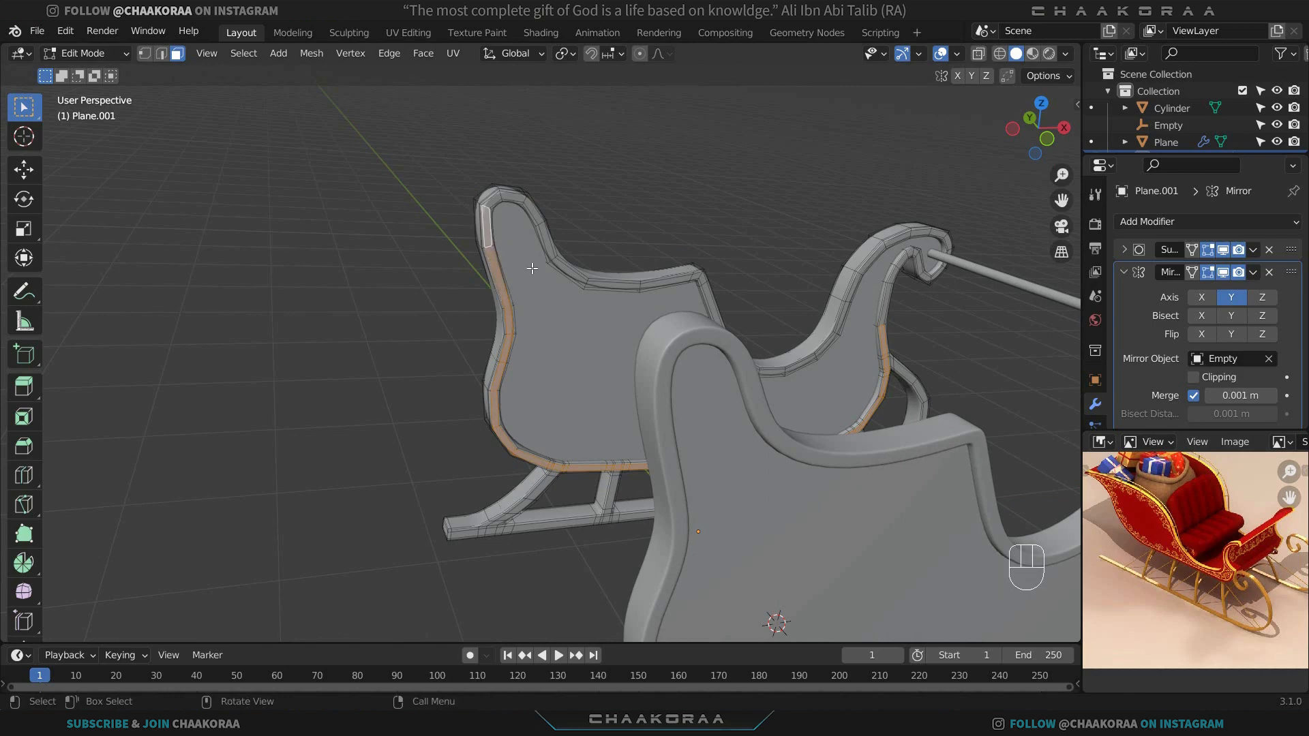
shift+middle_drag(921, 352, 670, 365)
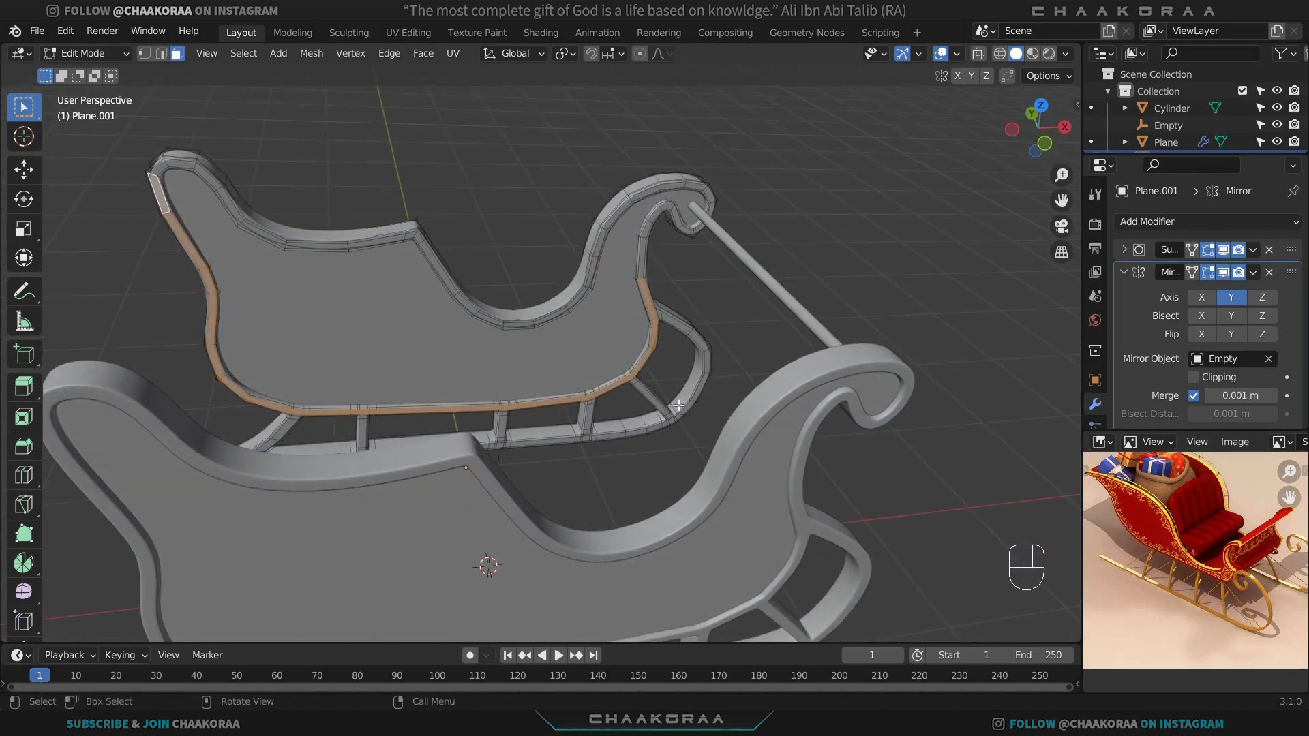
Duplicate the selected rim faces in place, separate them into their own object, and return to Object Mode.
key(shift+d)
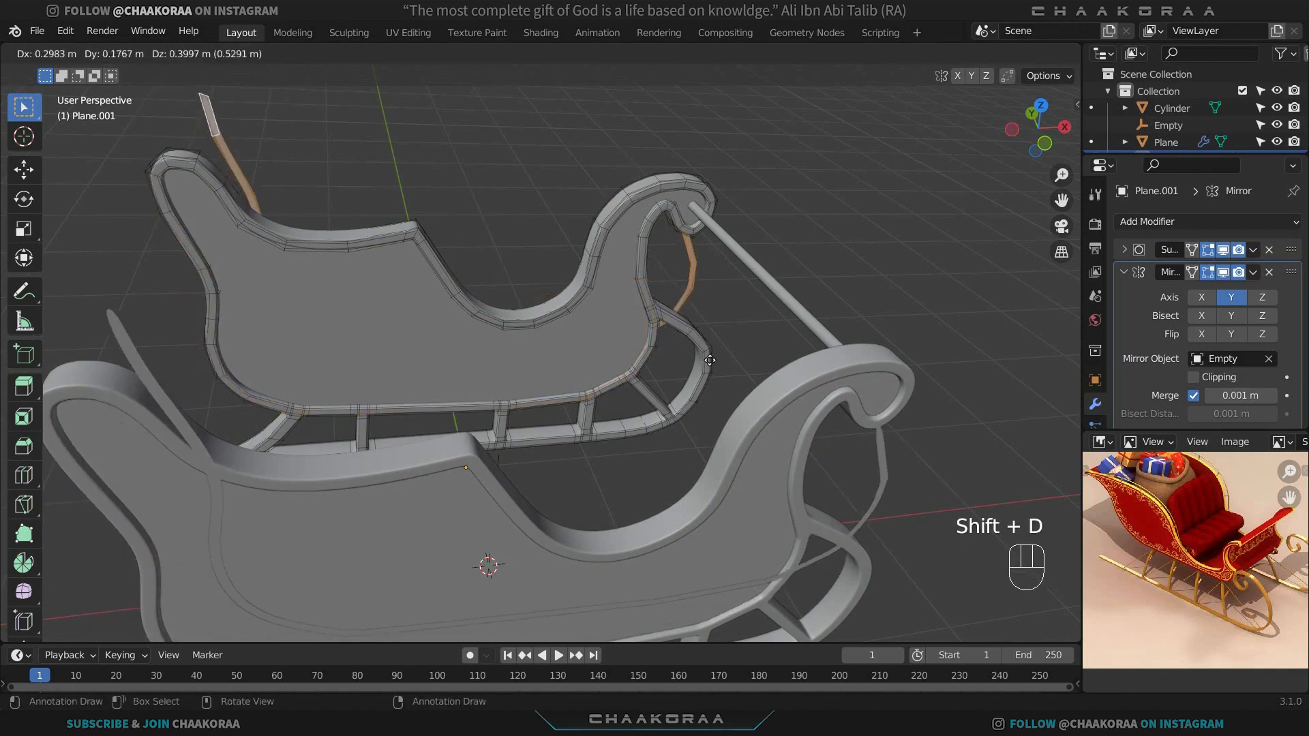
right_click(713, 364)
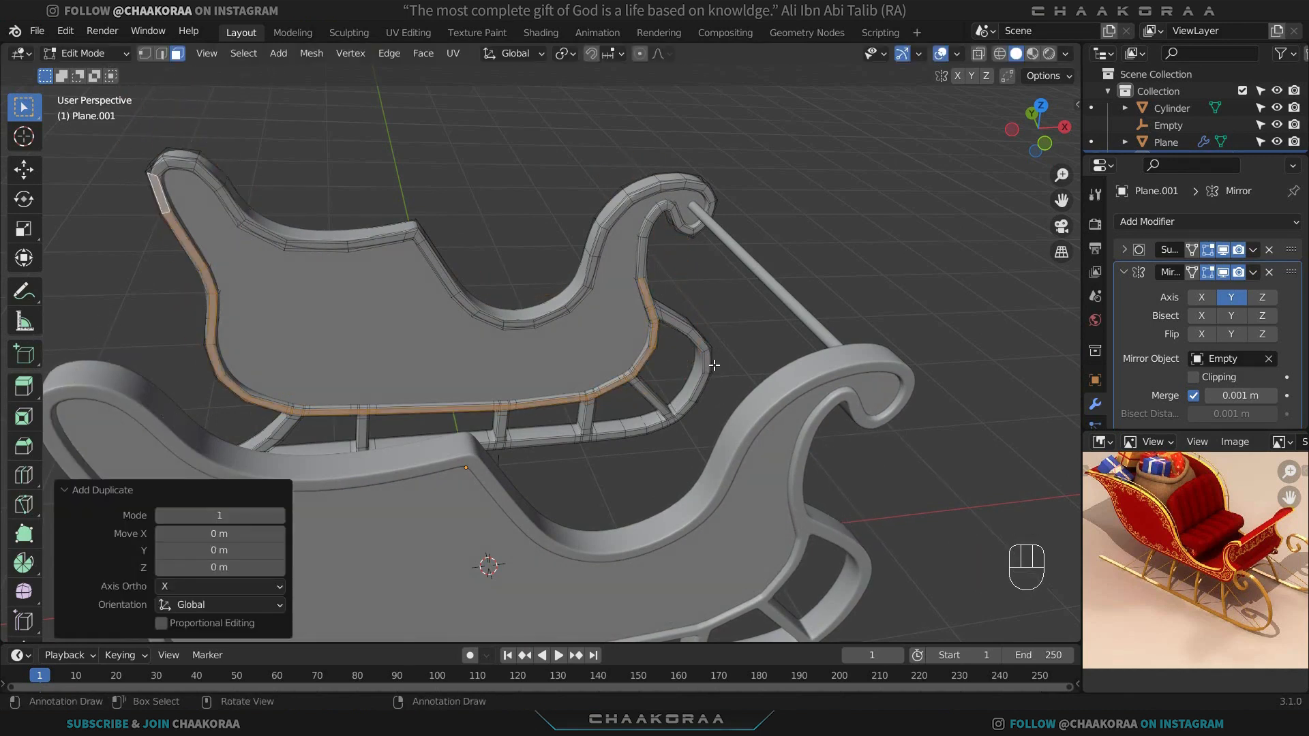
key(p)
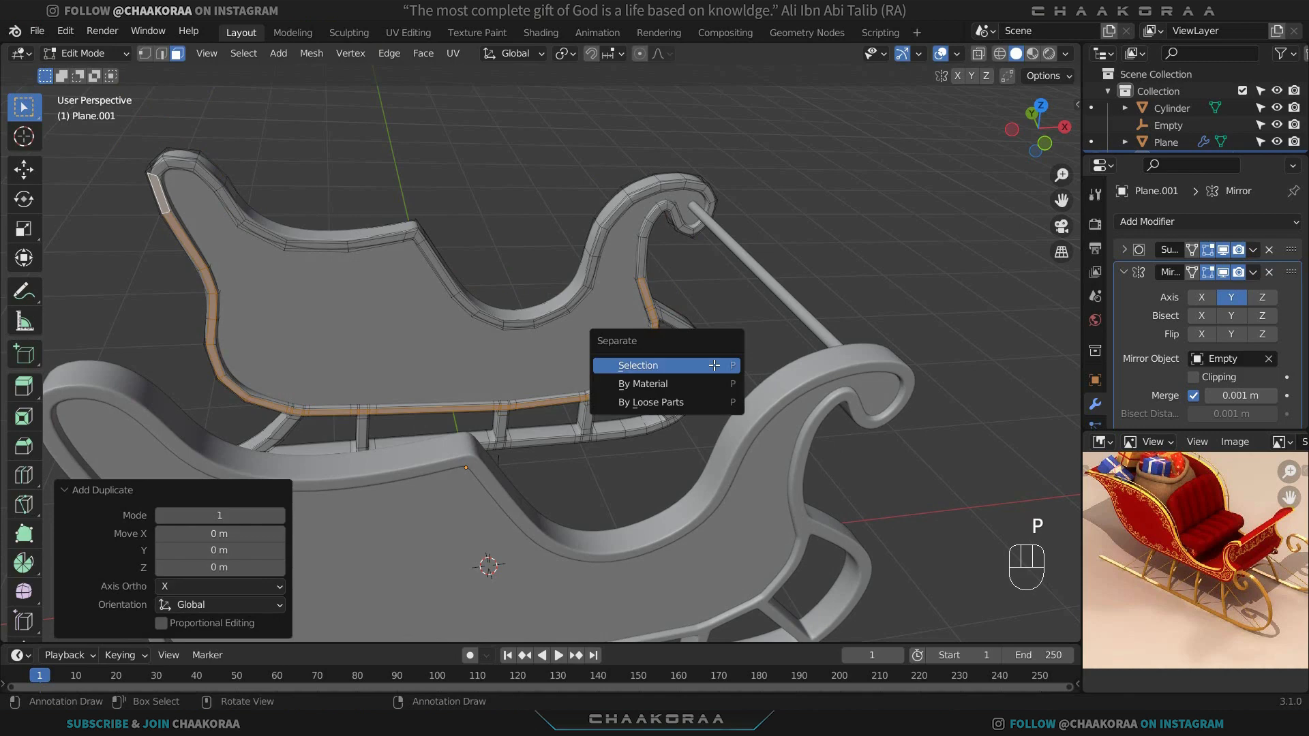
click(713, 364)
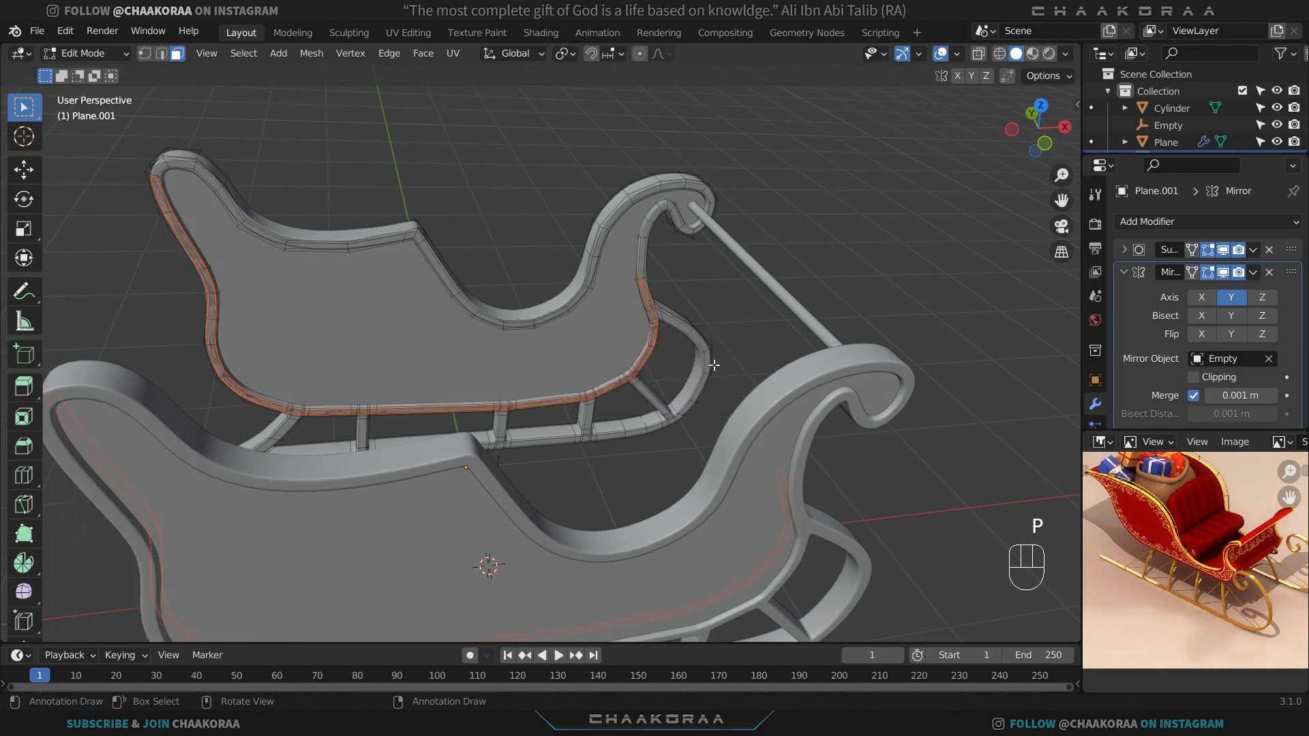
key(Tab)
Delete the leftover duplicate sleigh side object, Plane.001, keeping the original and the separated rim strip.
click(593, 267)
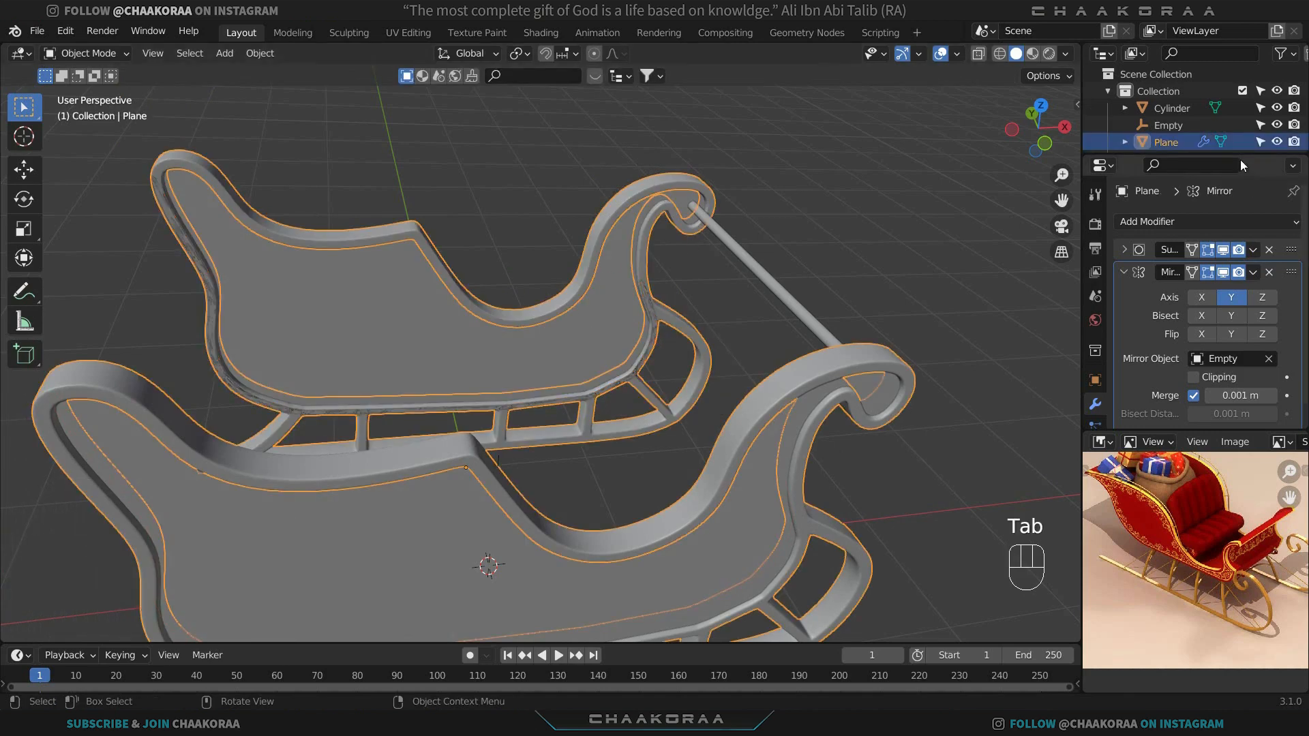
scroll(1193, 137, down, 2)
scroll(1194, 134, down, 2)
click(1176, 106)
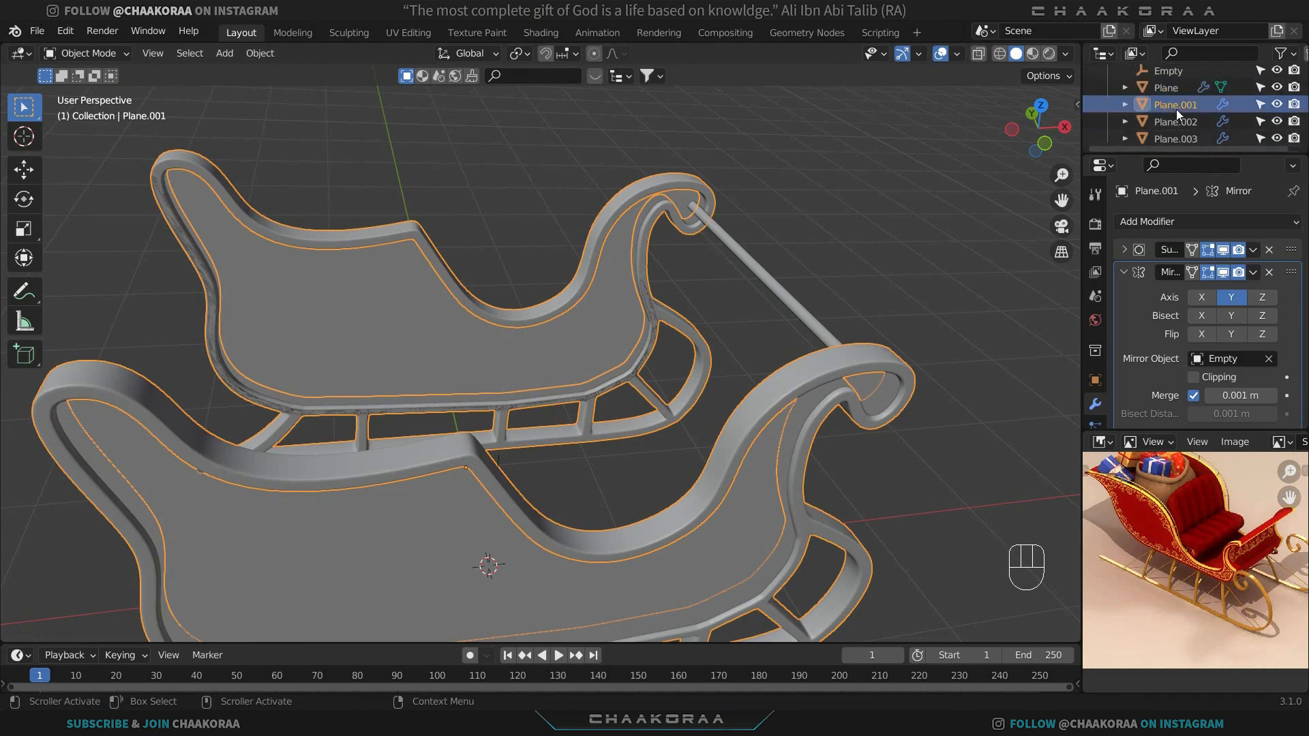
key(x)
click(695, 217)
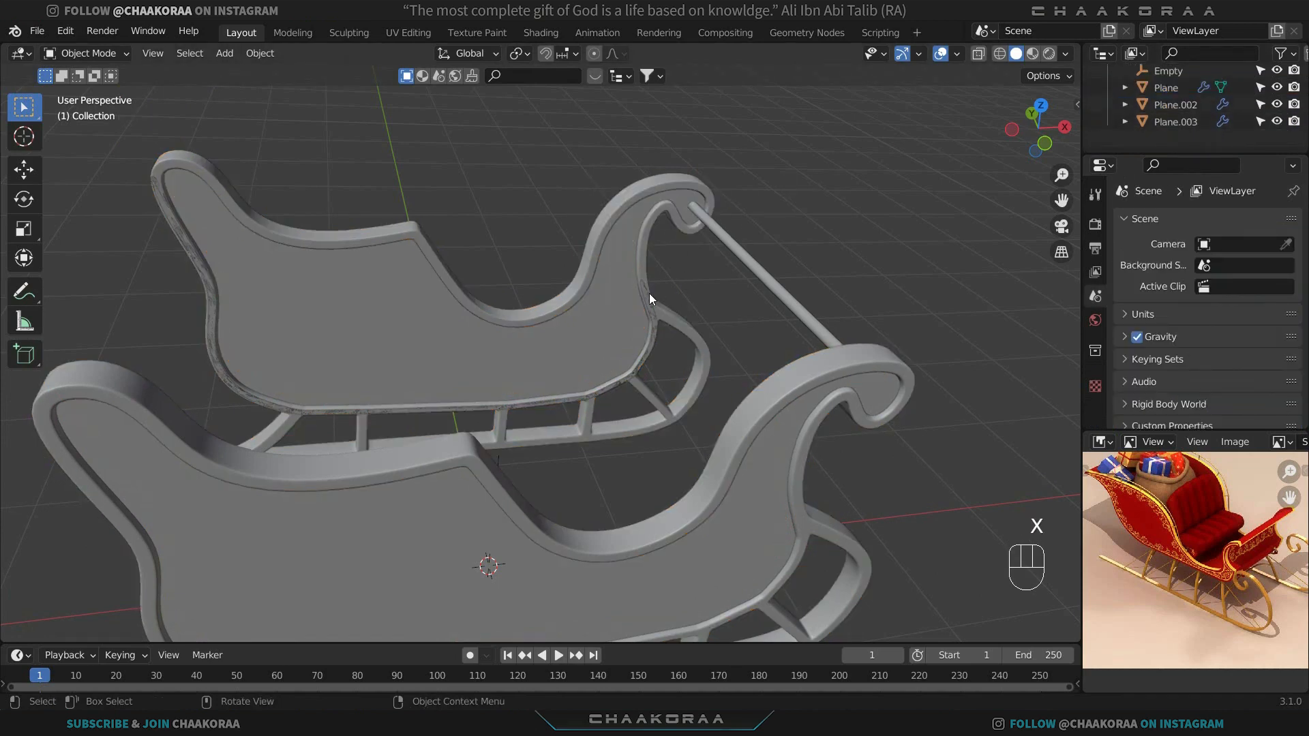
Open the separated rim strip, Plane.003, in Edit Mode and select all of its geometry in vertex select mode.
click(649, 293)
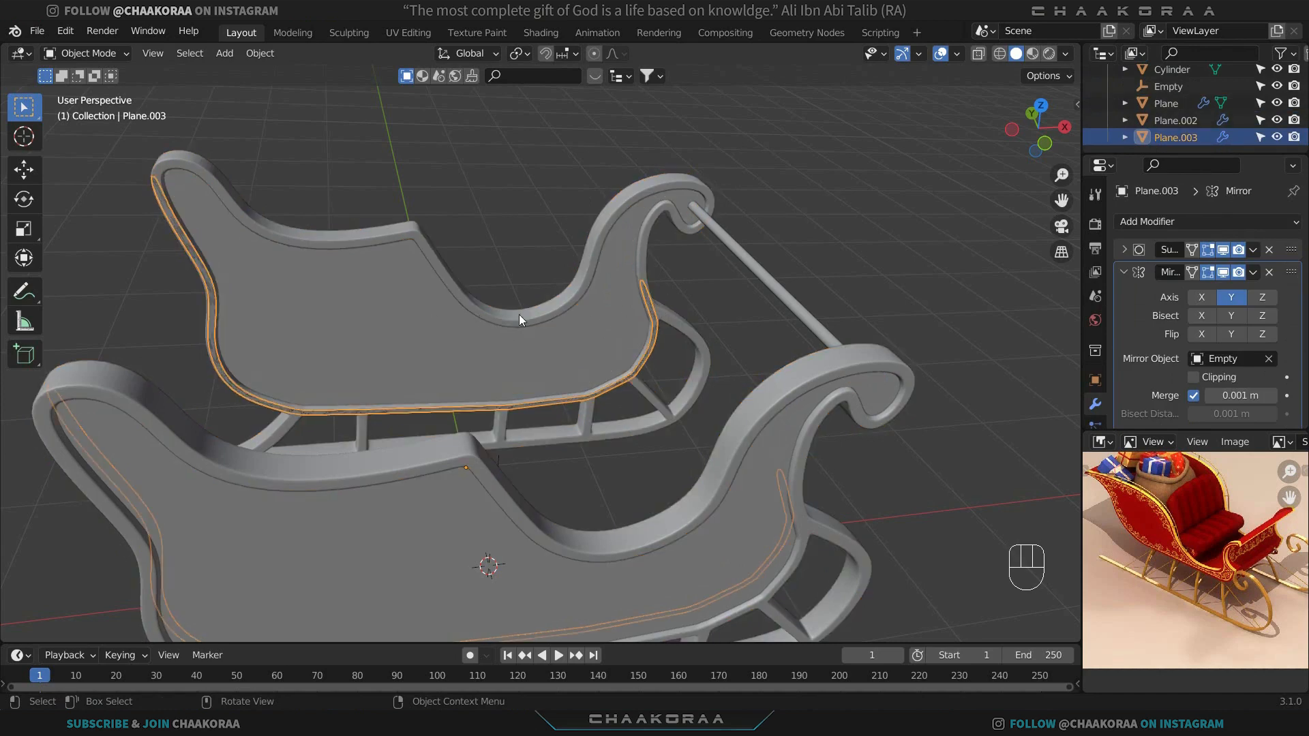
key(Tab)
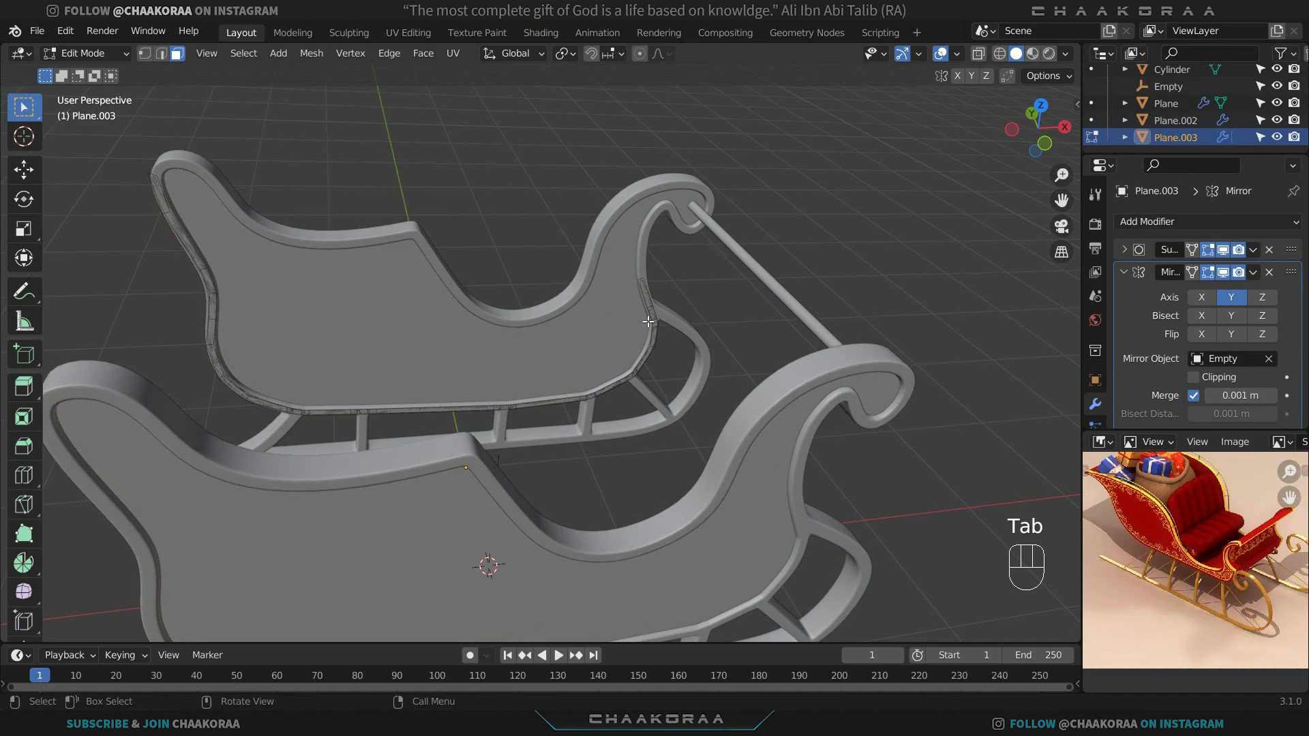
key(a)
scroll(623, 345, up, 5)
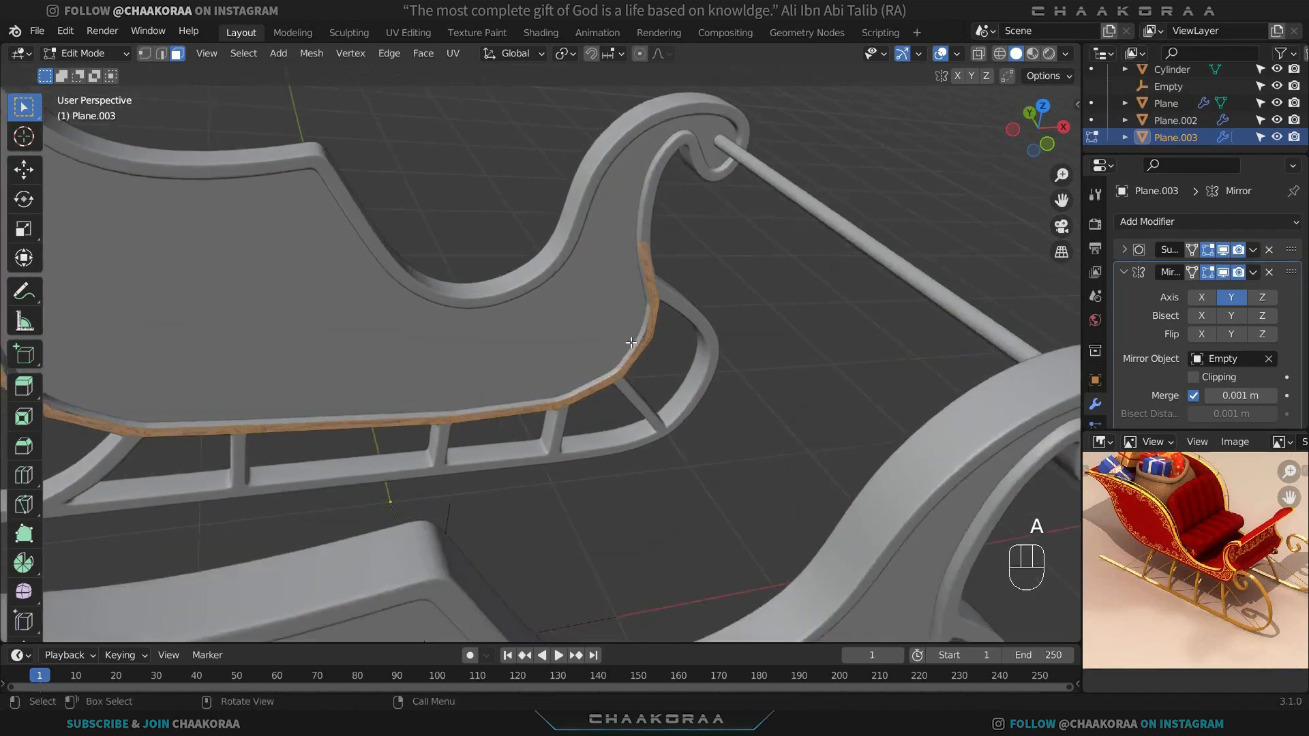
scroll(647, 333, up, 2)
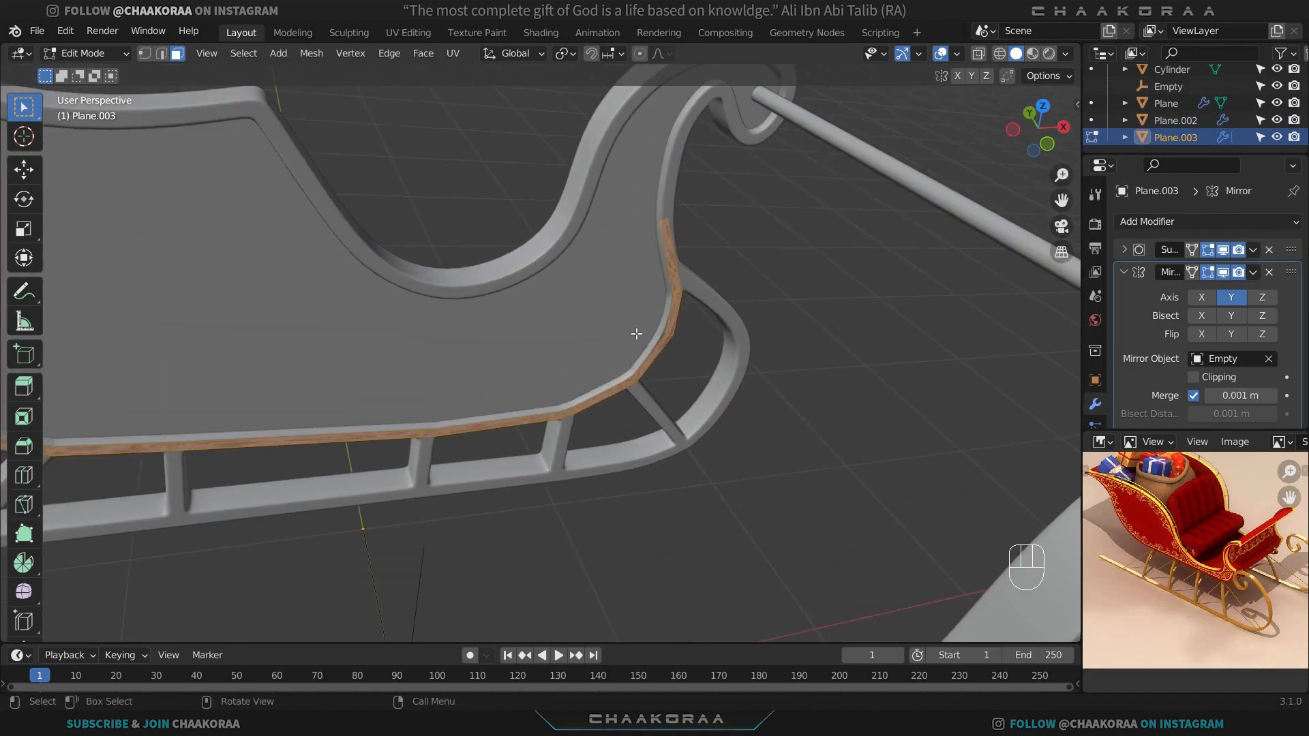
key(1)
scroll(709, 315, up, 3)
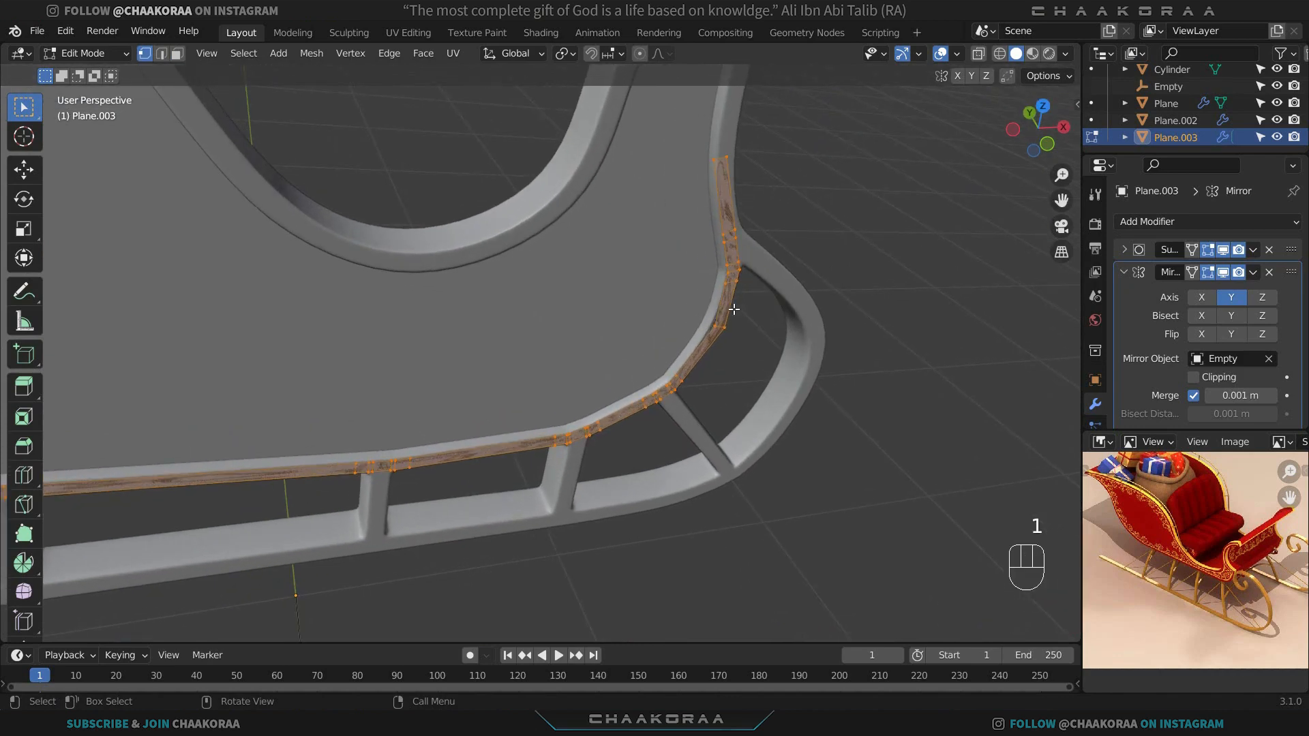
Dissolve the extra vertices on the rim strip just ahead of the second strut from the front.
shift+middle_drag(683, 382, 538, 384)
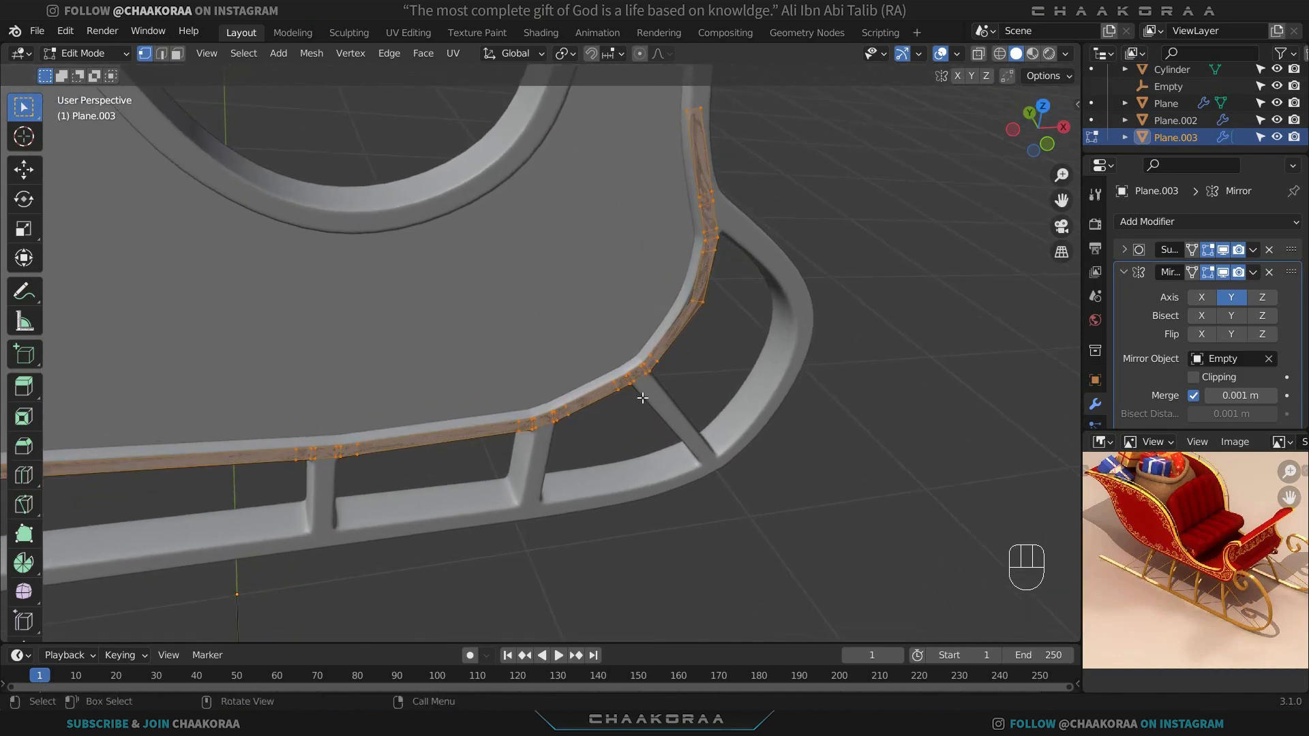
key(KP_Decimal)
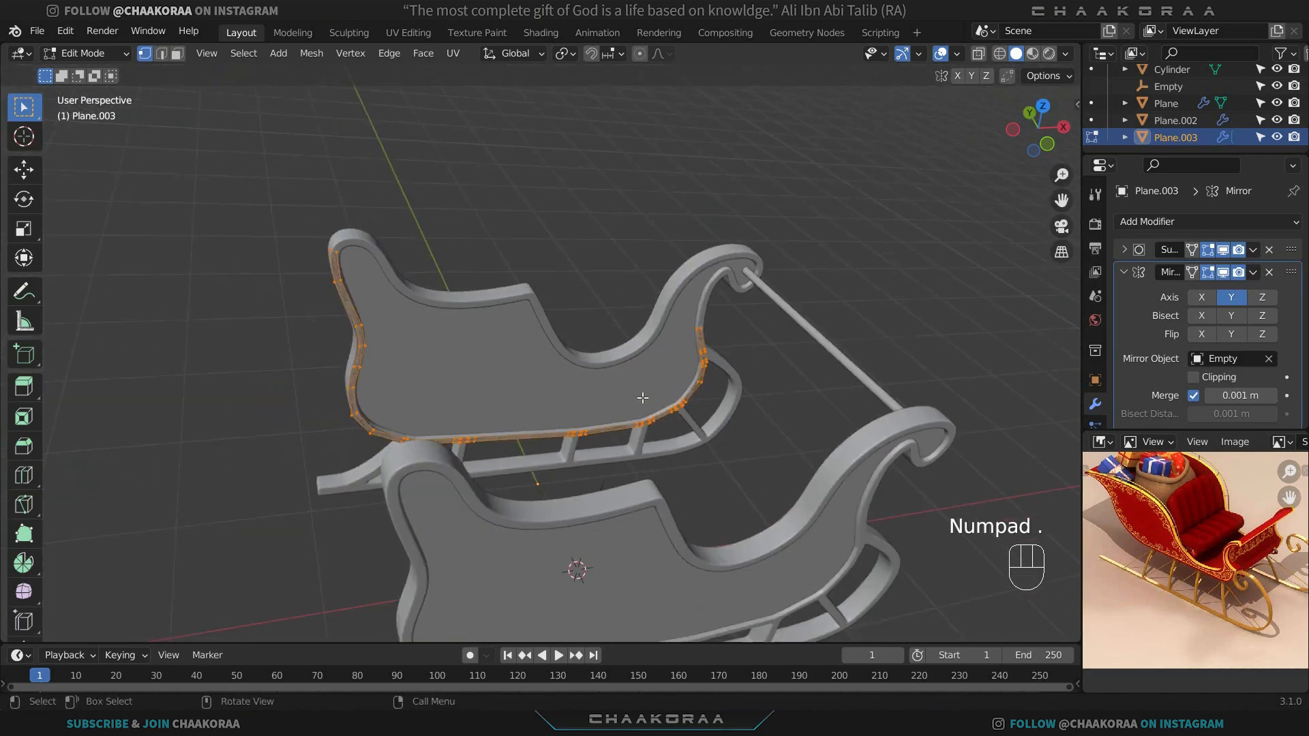
scroll(643, 395, up, 5)
shift+middle_drag(643, 395, 617, 238)
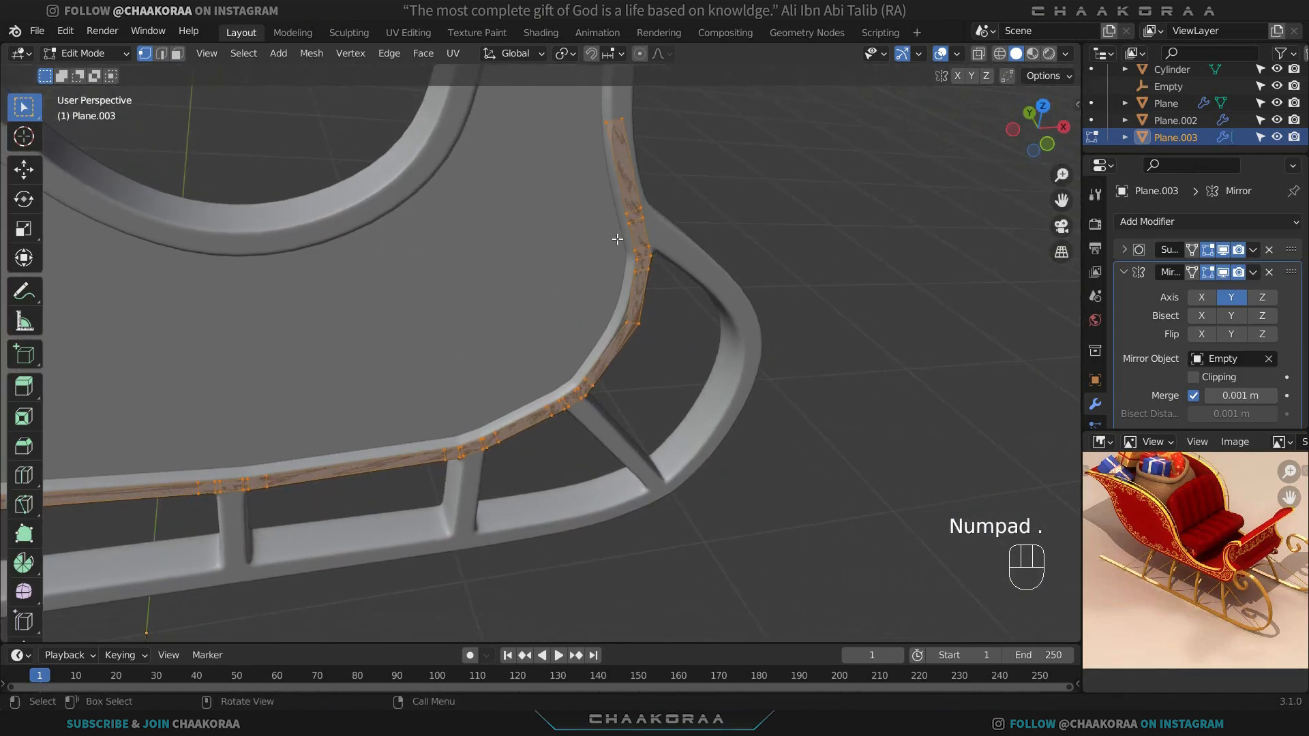
scroll(617, 239, up, 1)
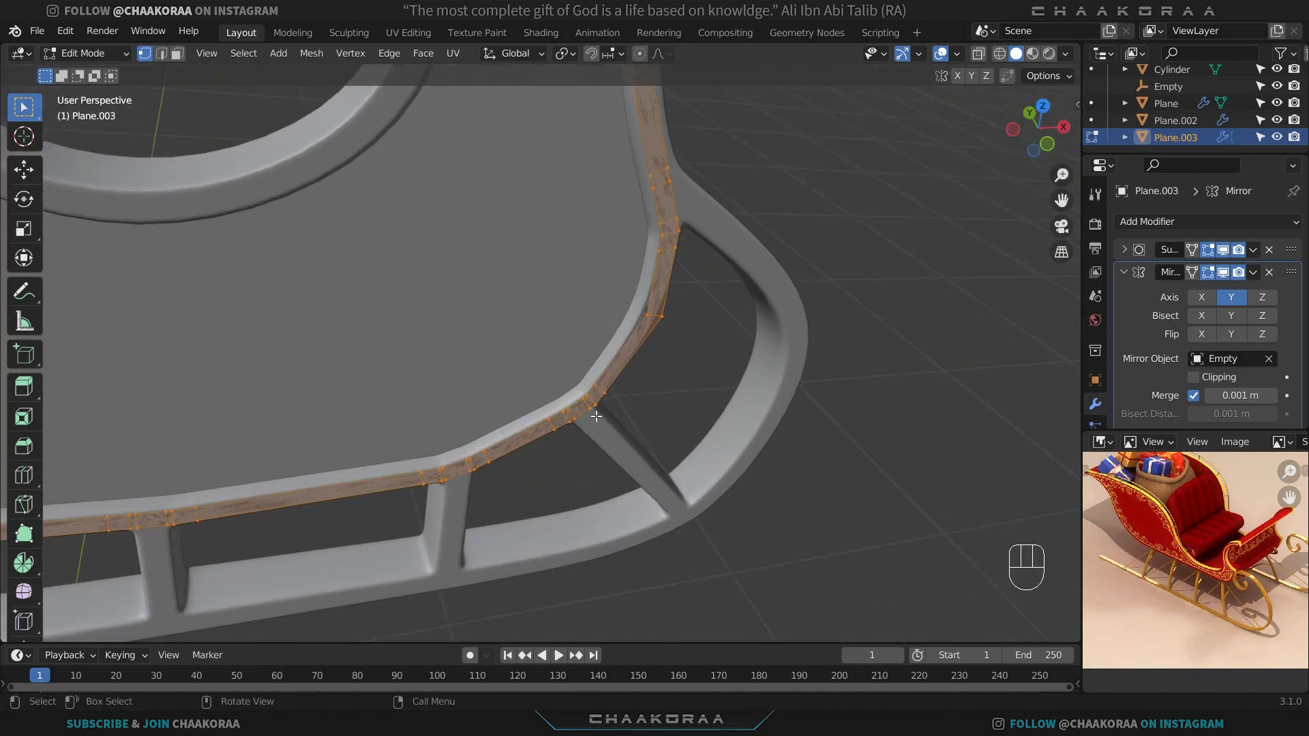
shift+middle_drag(590, 424, 538, 395)
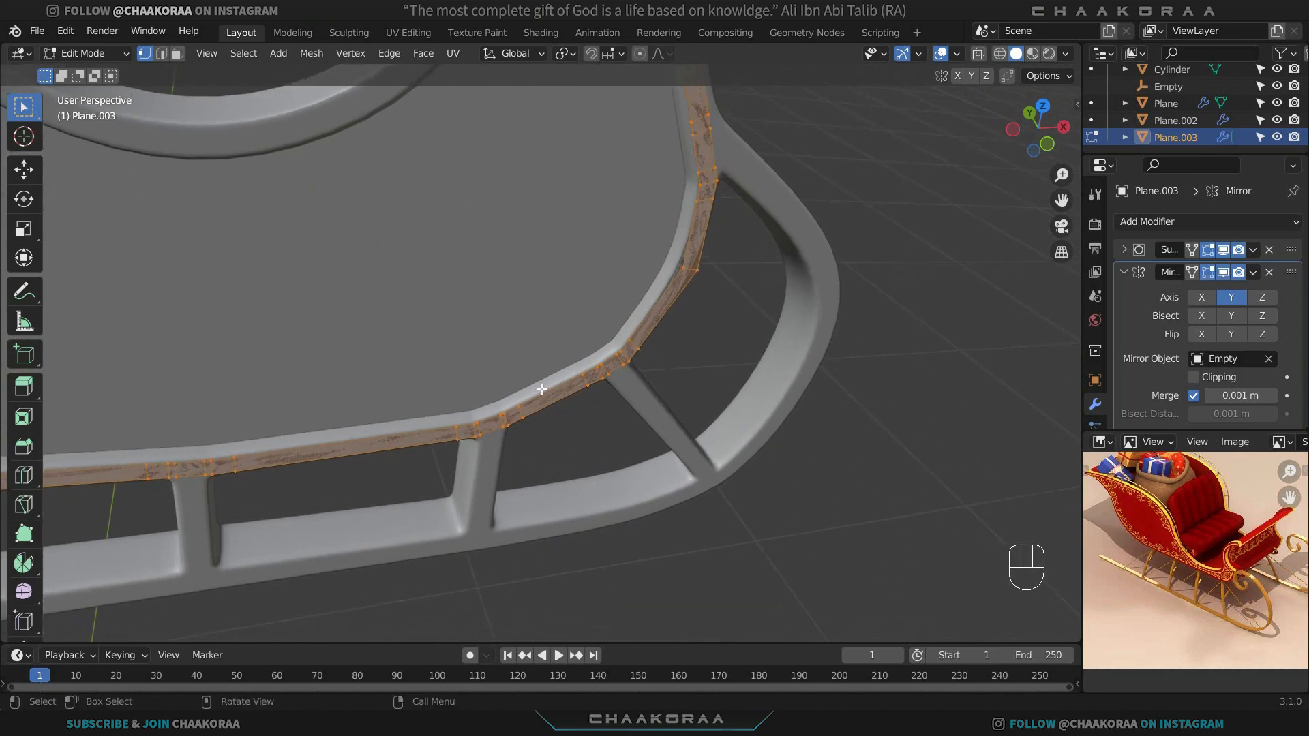
drag(541, 389, 494, 452)
scroll(518, 431, up, 2)
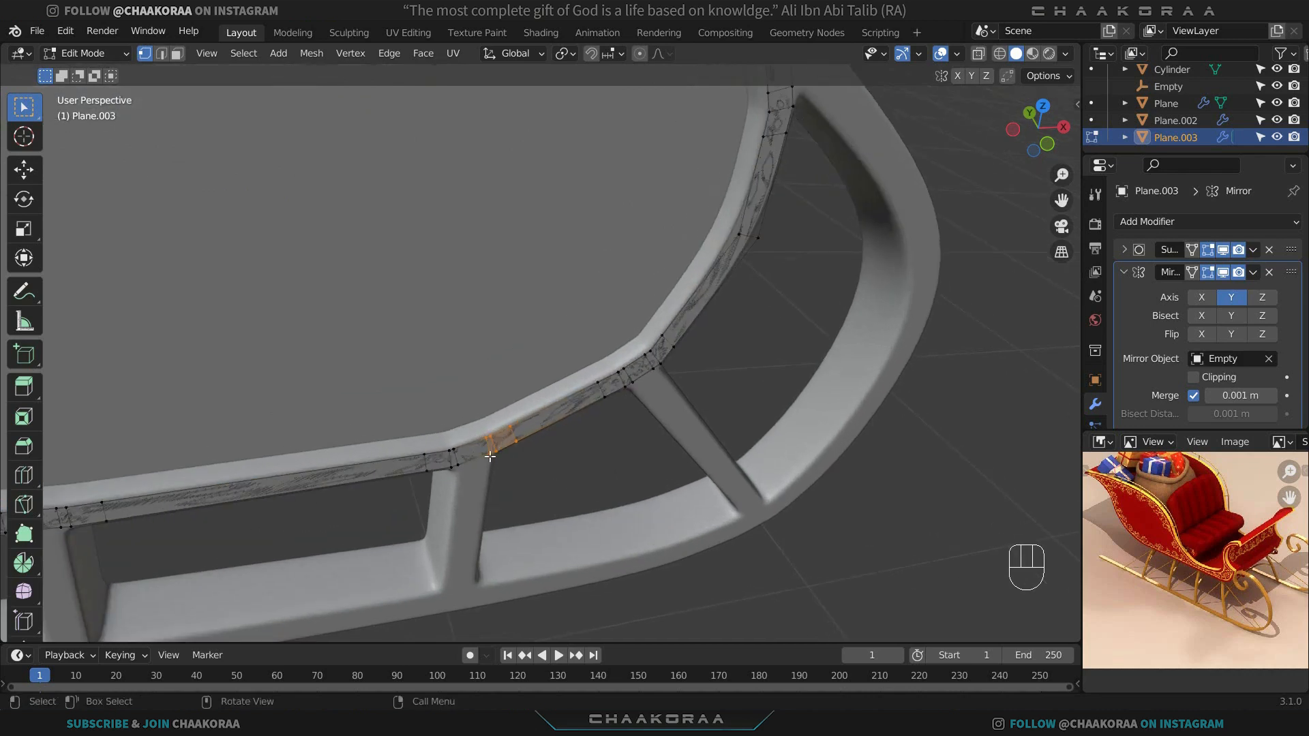
key(ctrl)
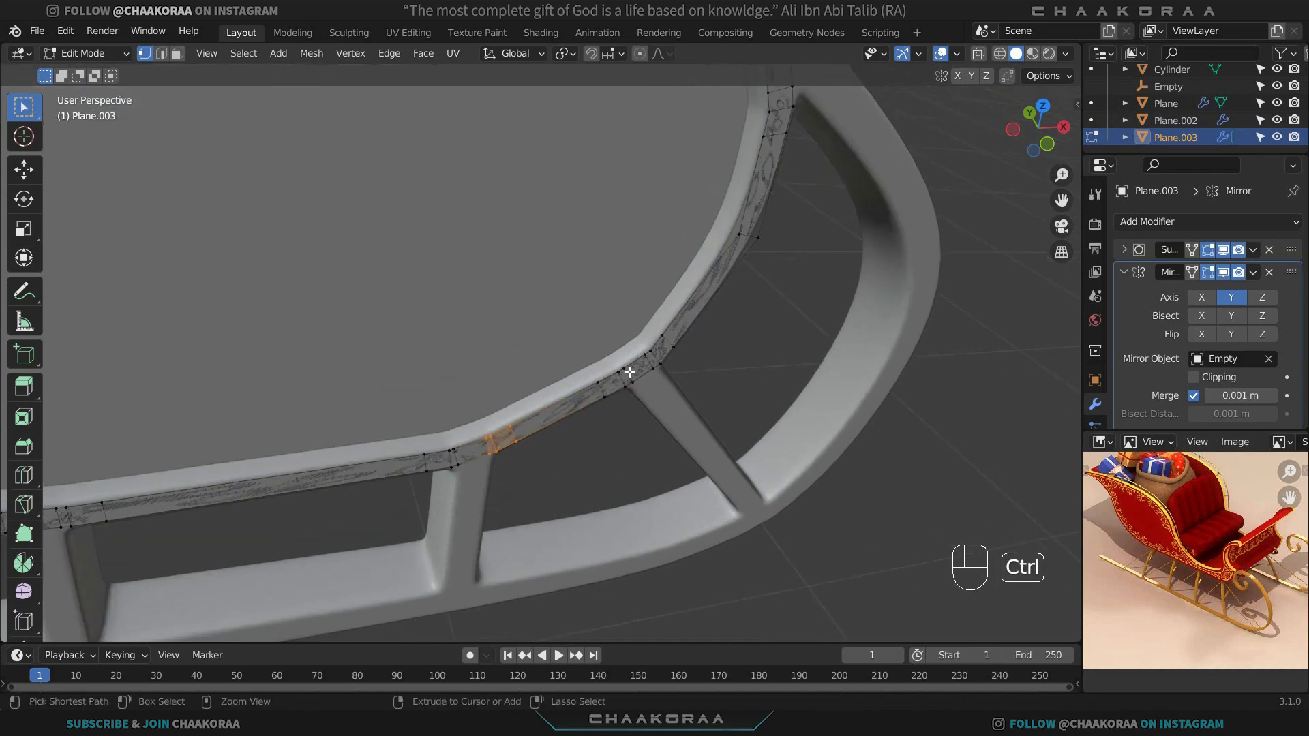
key(ctrl+x)
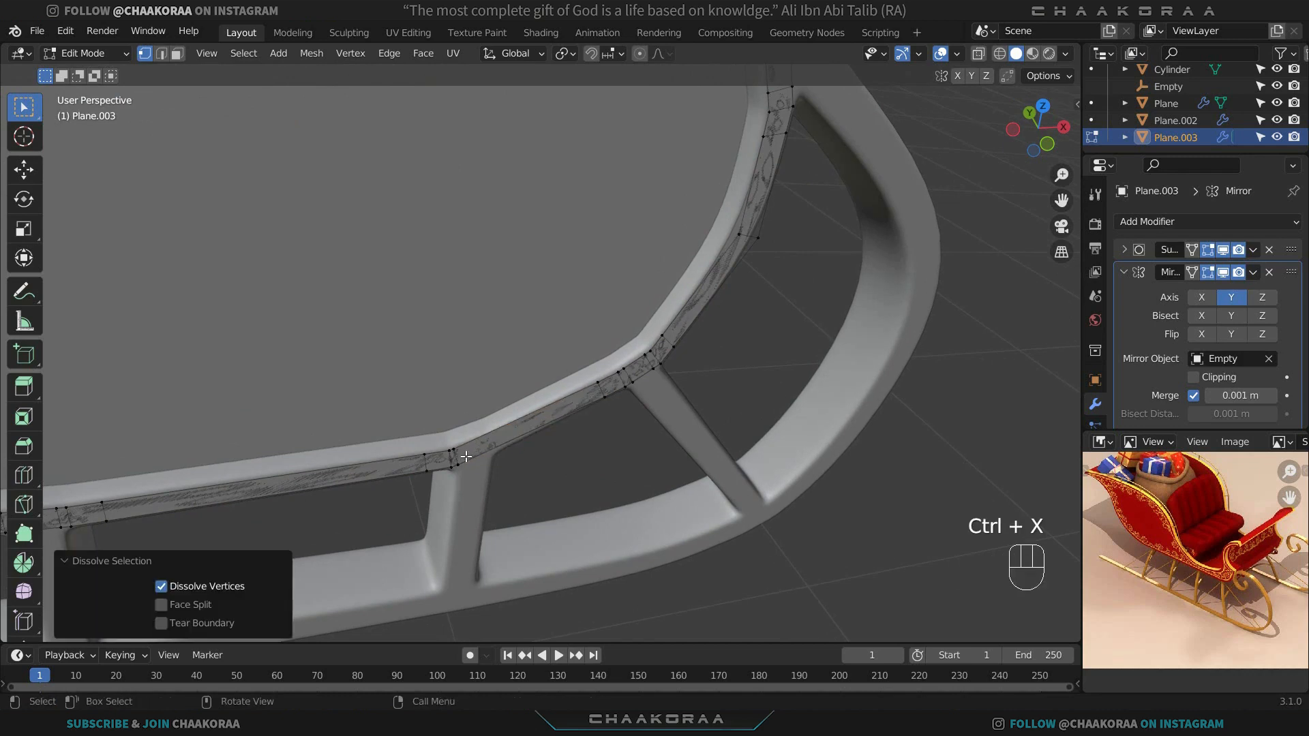
Switch to edge select mode and dissolve the surplus cross edges of the strip above the front diagonal strut.
click(162, 53)
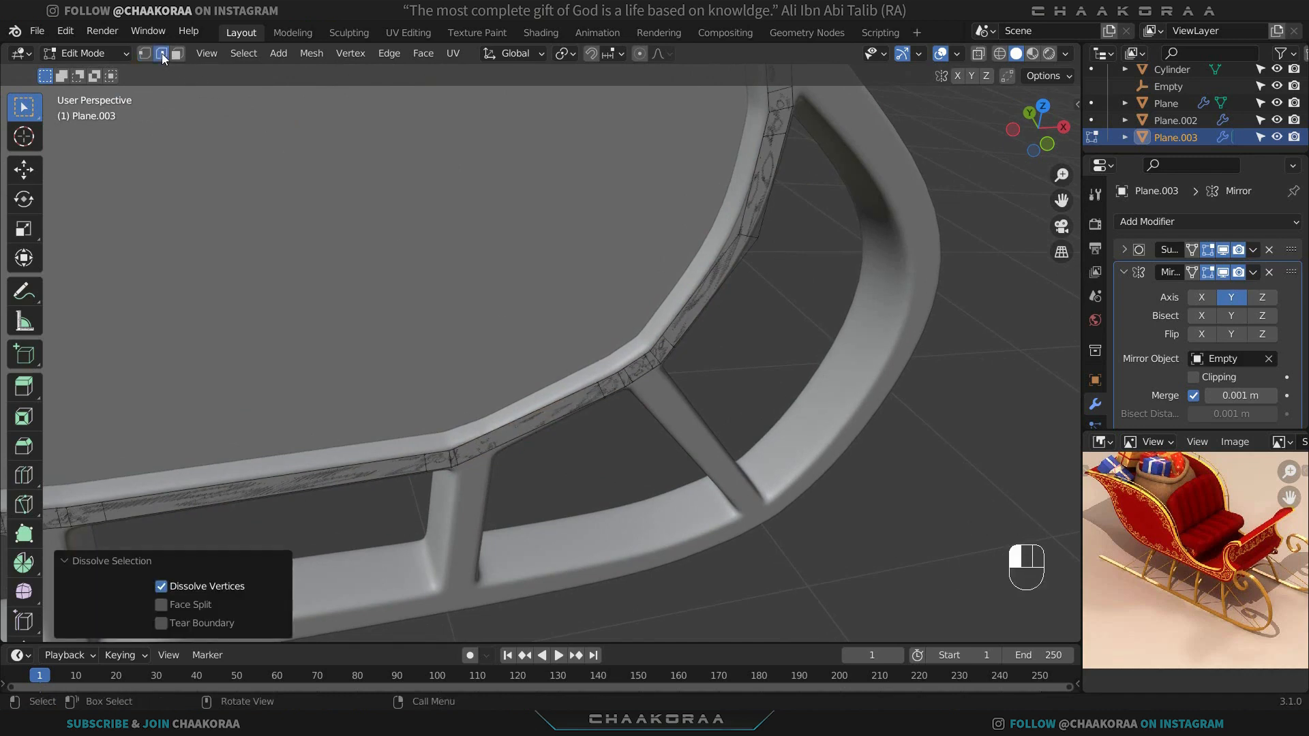
click(621, 380)
key(ctrl+x)
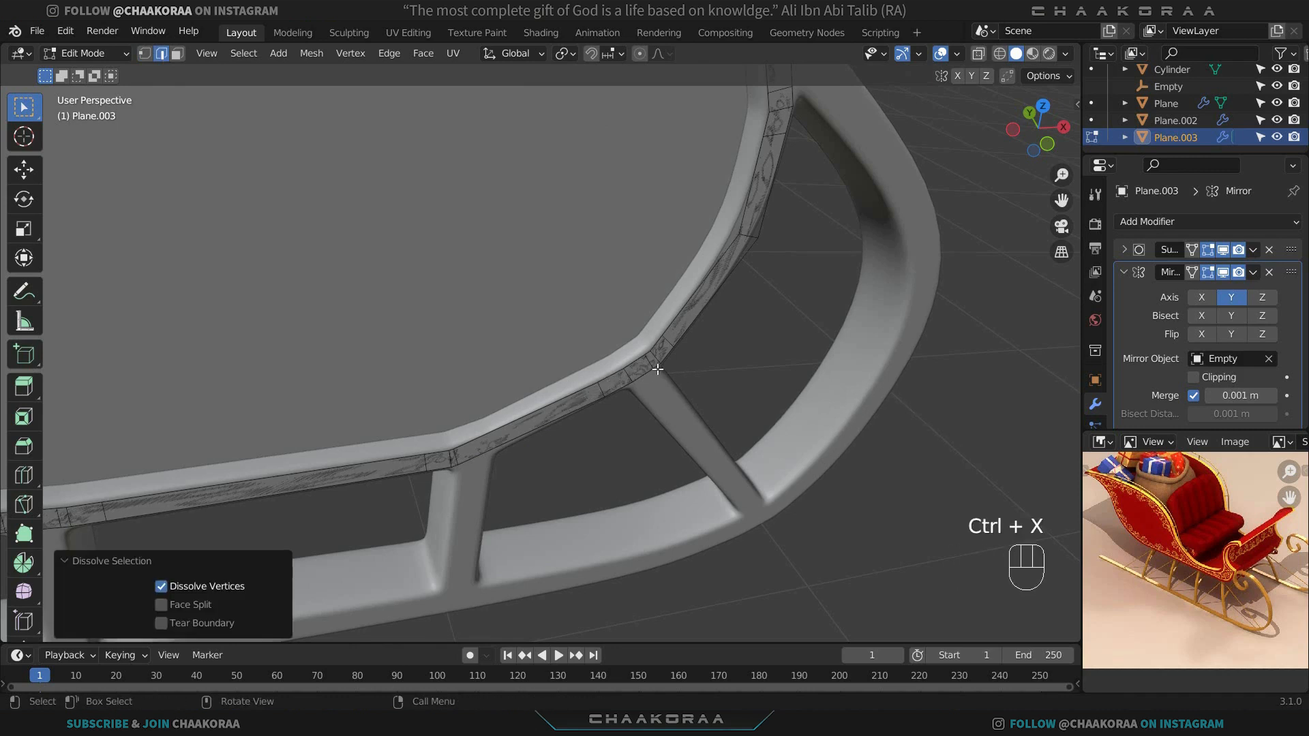
scroll(756, 294, up, 1)
click(676, 360)
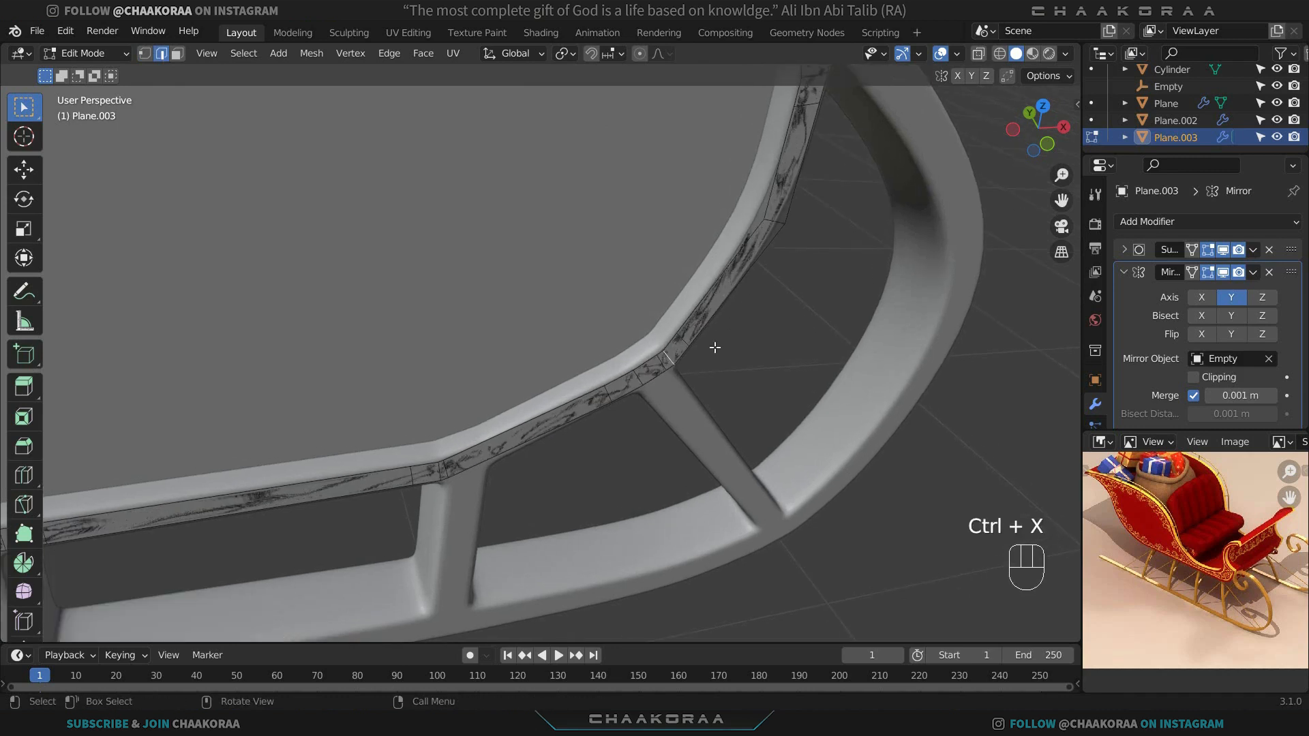
key(ctrl+x)
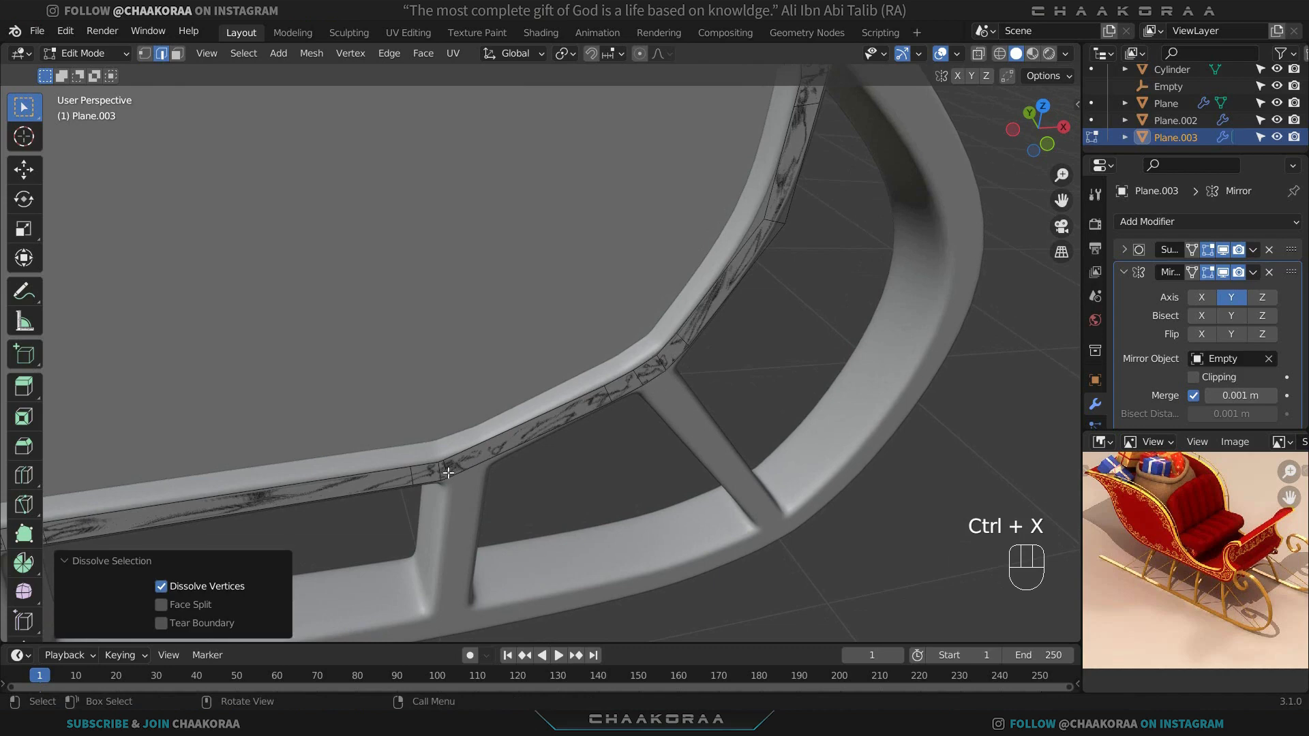
Dissolve the surplus cross edges of the strip above the second strut from the front.
click(473, 453)
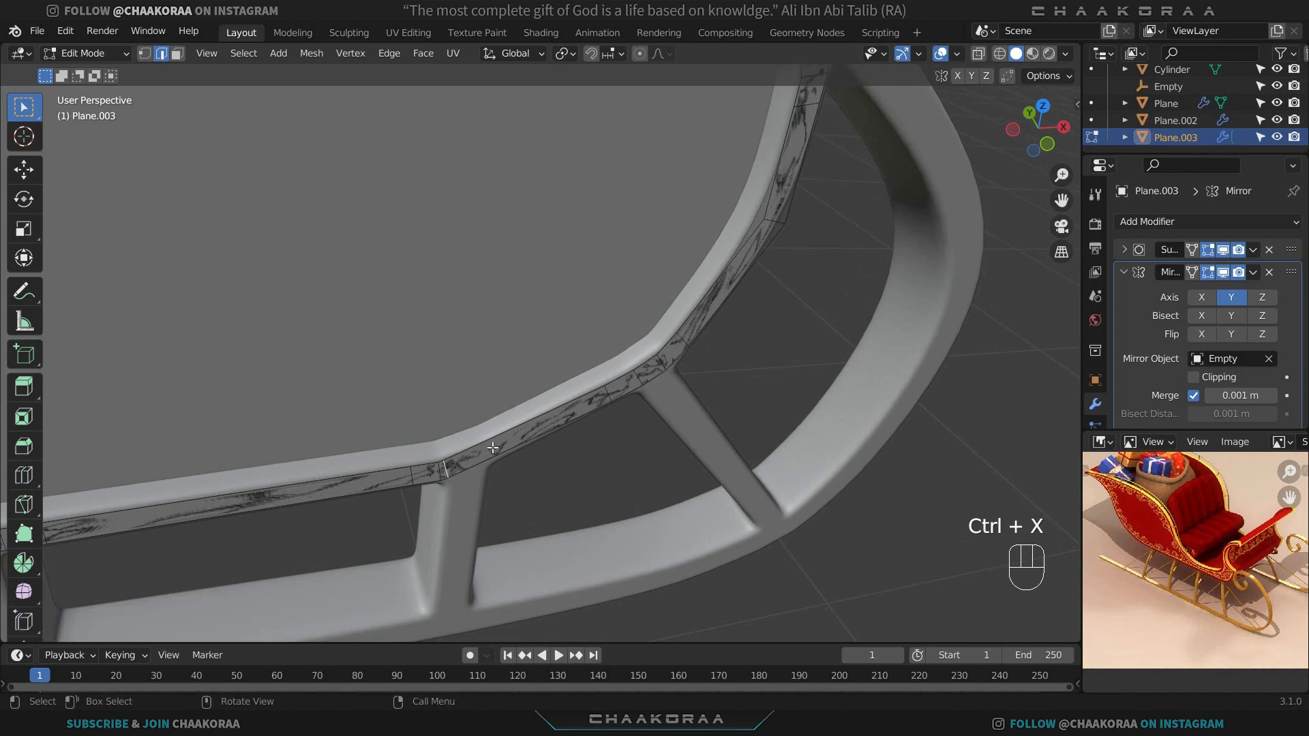
key(ctrl+x)
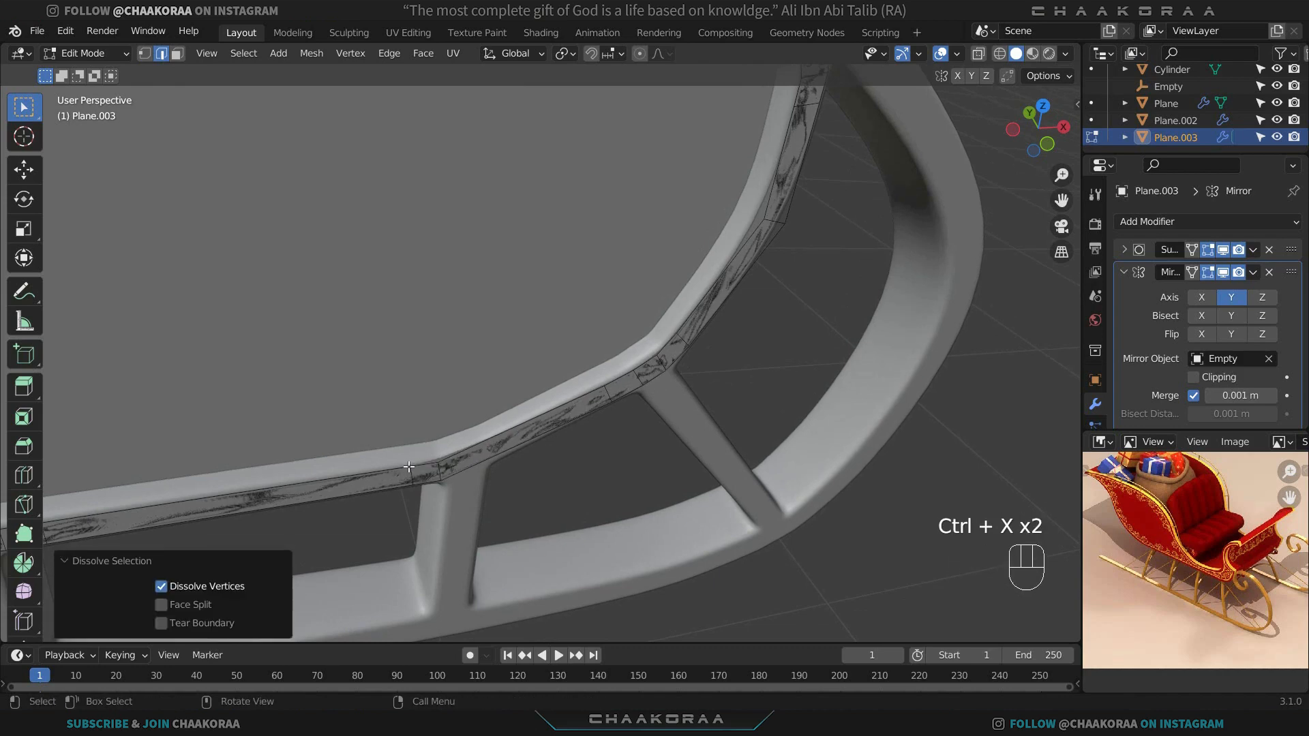
click(409, 469)
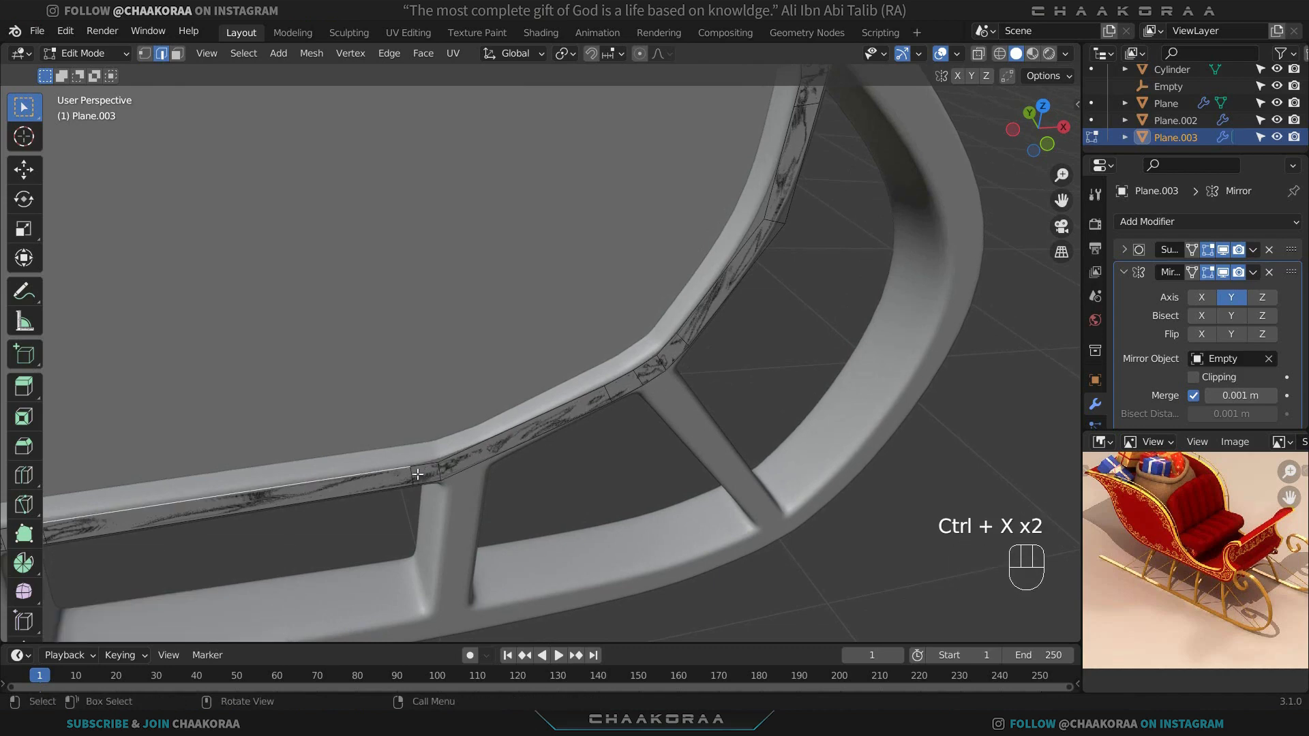
click(414, 475)
key(ctrl+x)
Dissolve the closely spaced inner cross edges of the strip above the third strut from the front.
shift+middle_drag(353, 418, 609, 419)
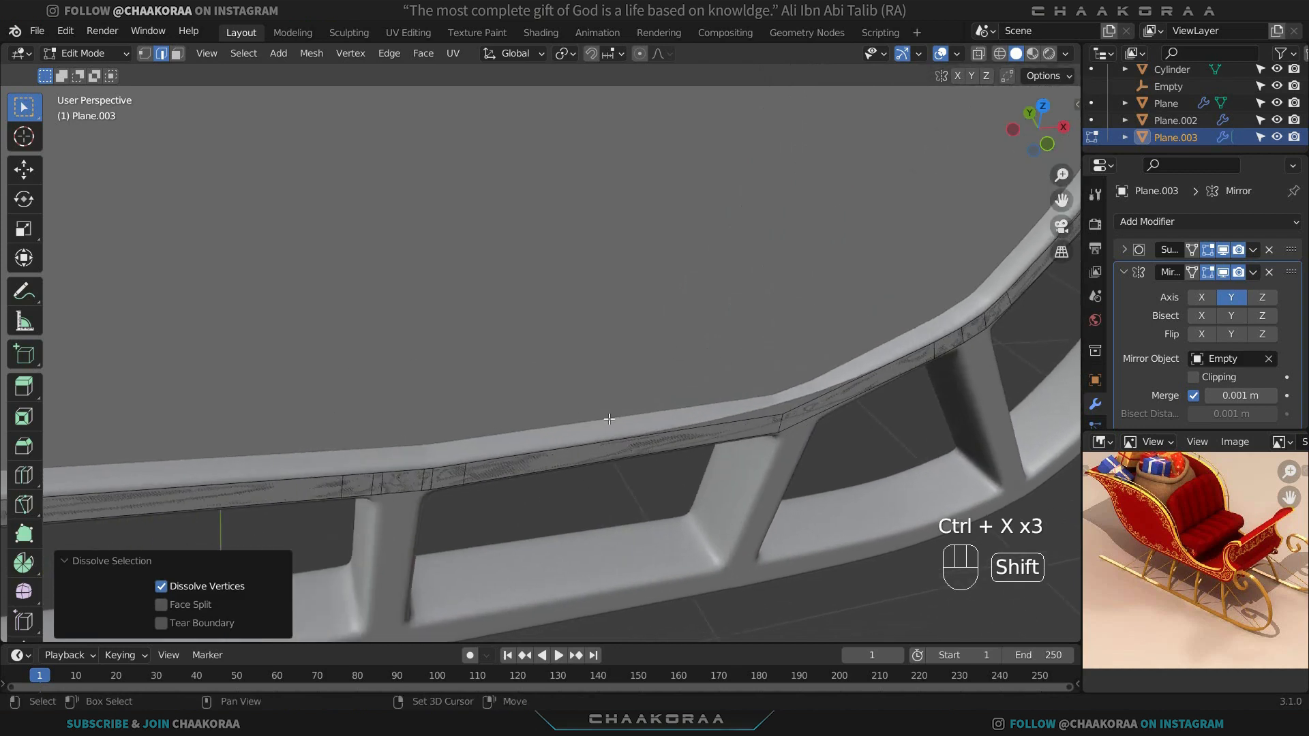
click(433, 472)
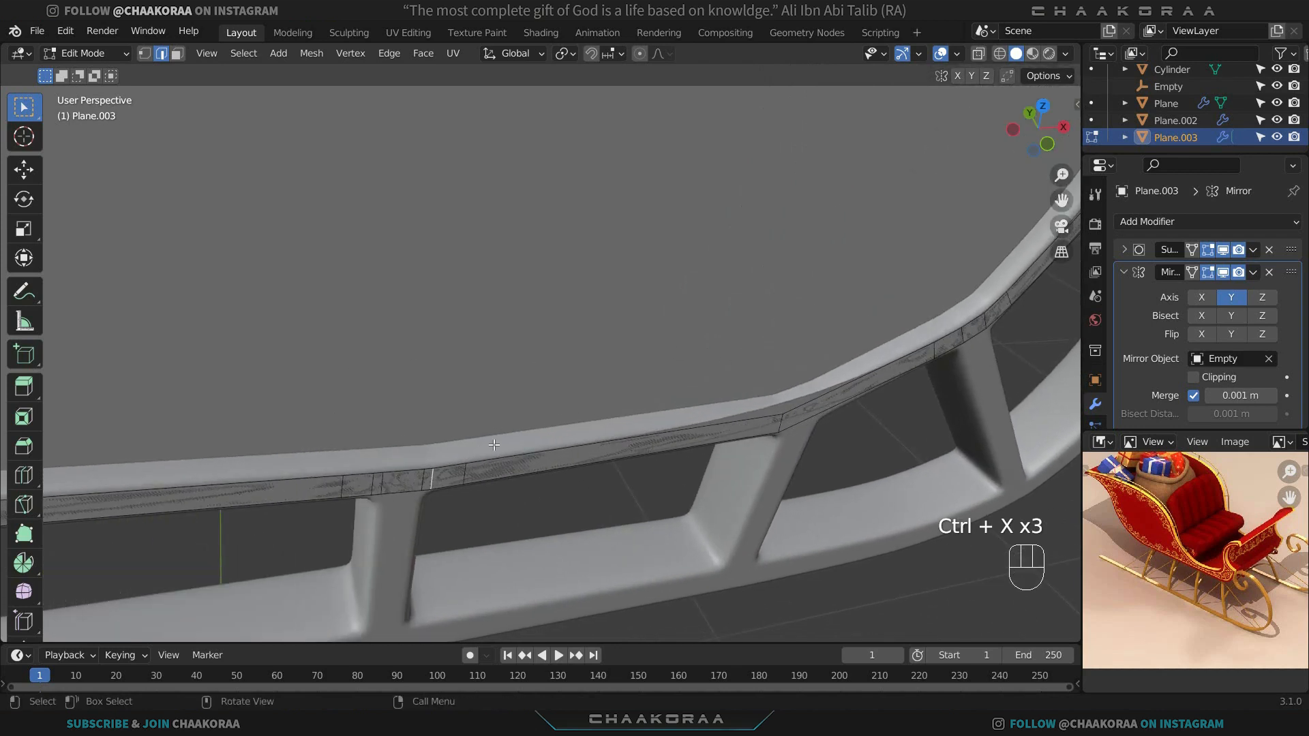
key(ctrl+x)
click(431, 468)
key(ctrl+x)
click(376, 483)
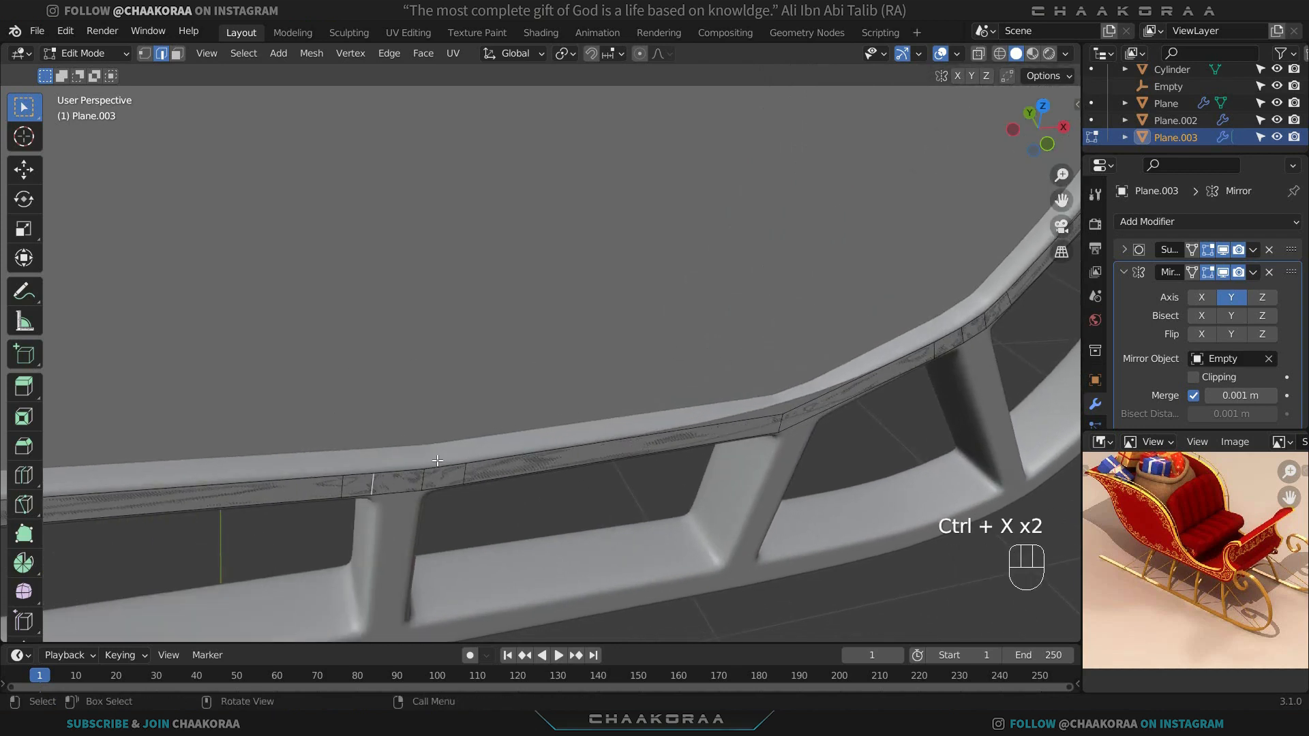
key(ctrl+x)
click(426, 481)
key(ctrl+x)
Edge-slide the two remaining cross edges around the third strut outward, one toward the front and one toward the rear.
click(489, 469)
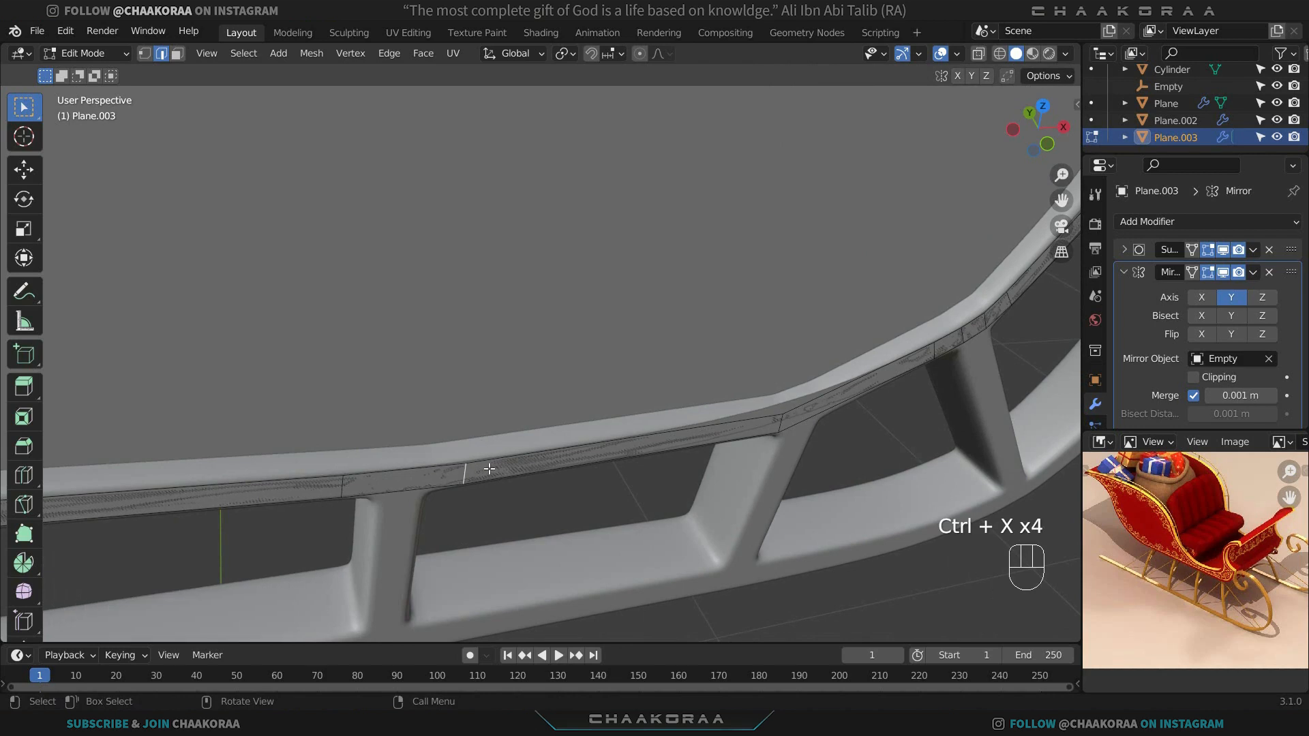
key(g)
key(g)
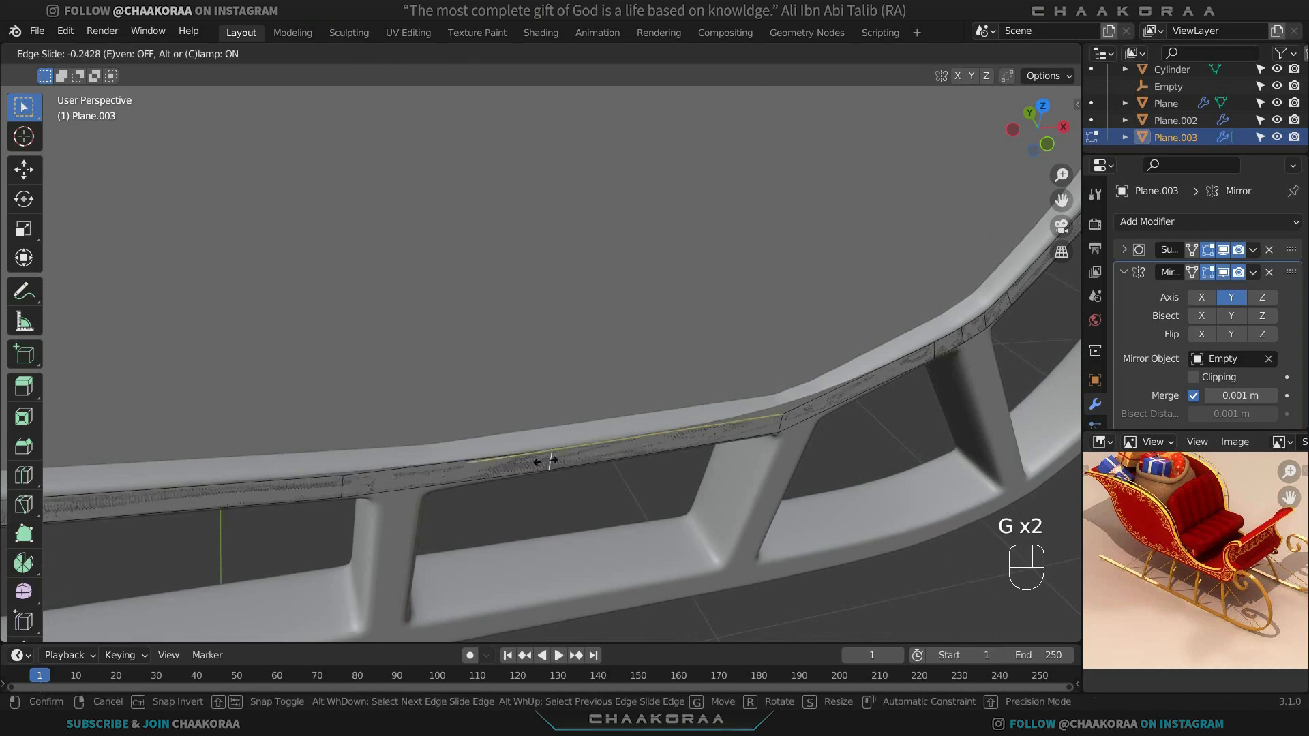
click(512, 472)
click(348, 485)
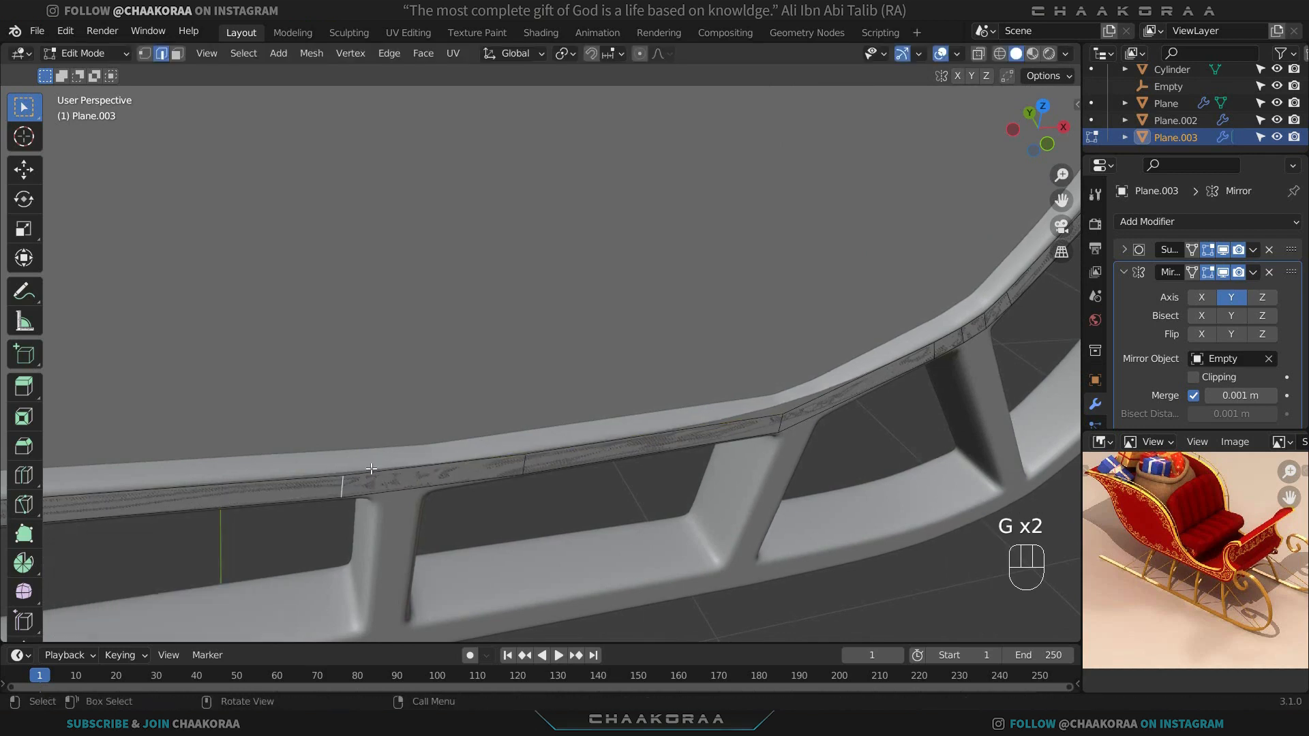
key(g)
key(g)
click(279, 405)
Dissolve the closely spaced inner cross edges of the strip above the rear upright strut.
shift+middle_drag(280, 405, 404, 448)
shift+click(373, 443)
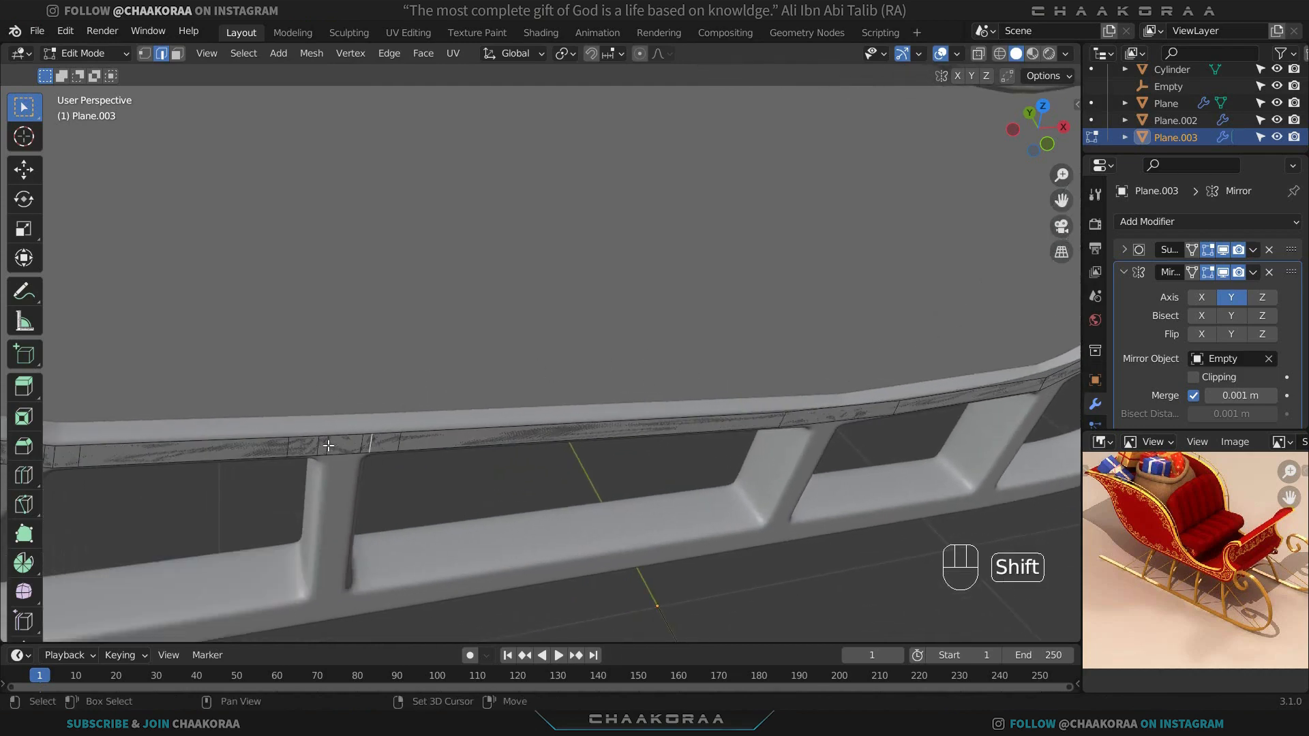
key(ctrl+x)
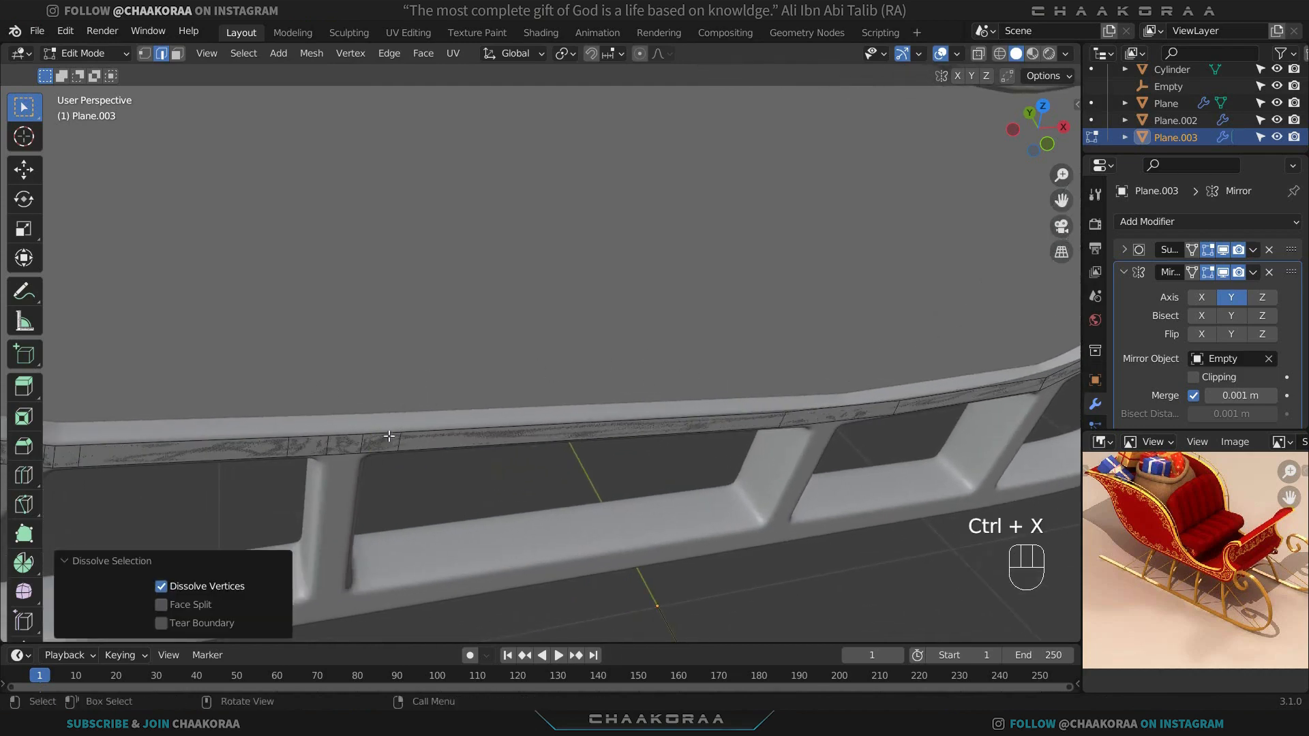
click(363, 442)
key(ctrl+x)
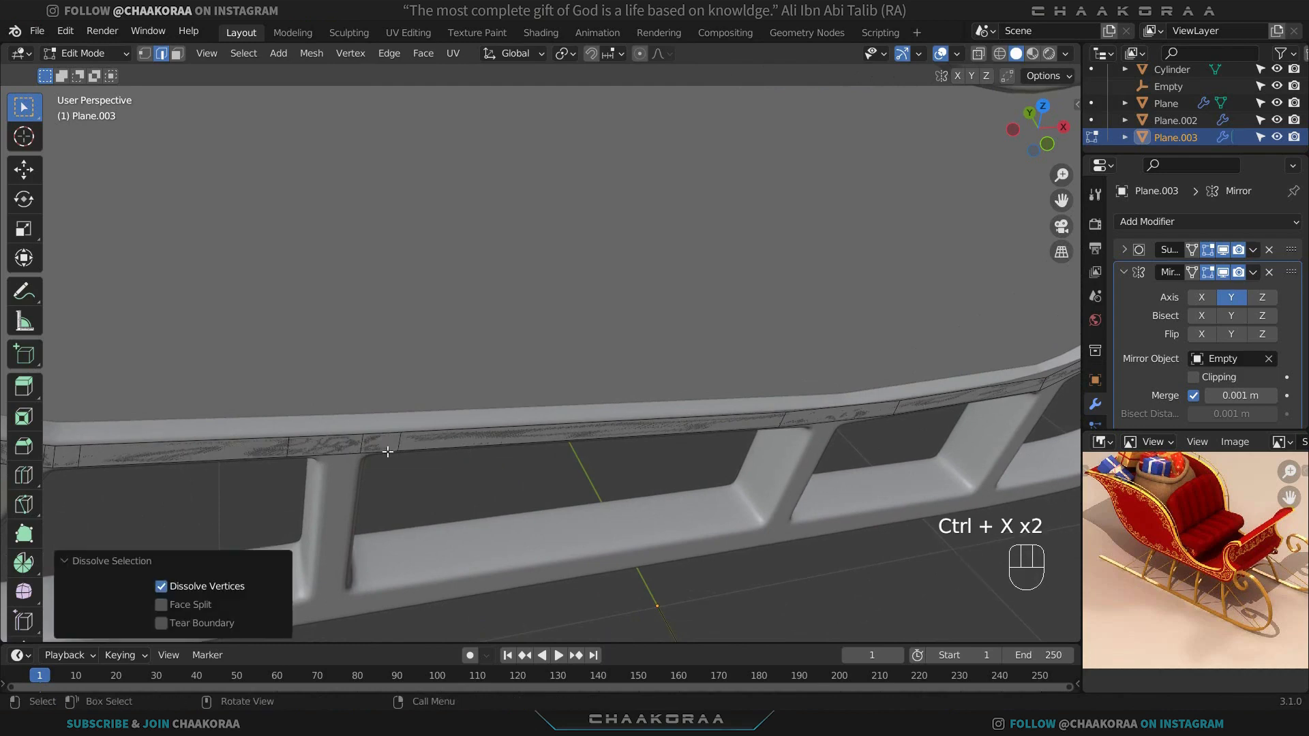
click(370, 440)
key(ctrl+x)
Edge-slide the cross edge just ahead of the rear upright strut toward the front by a factor of -0.243.
click(397, 450)
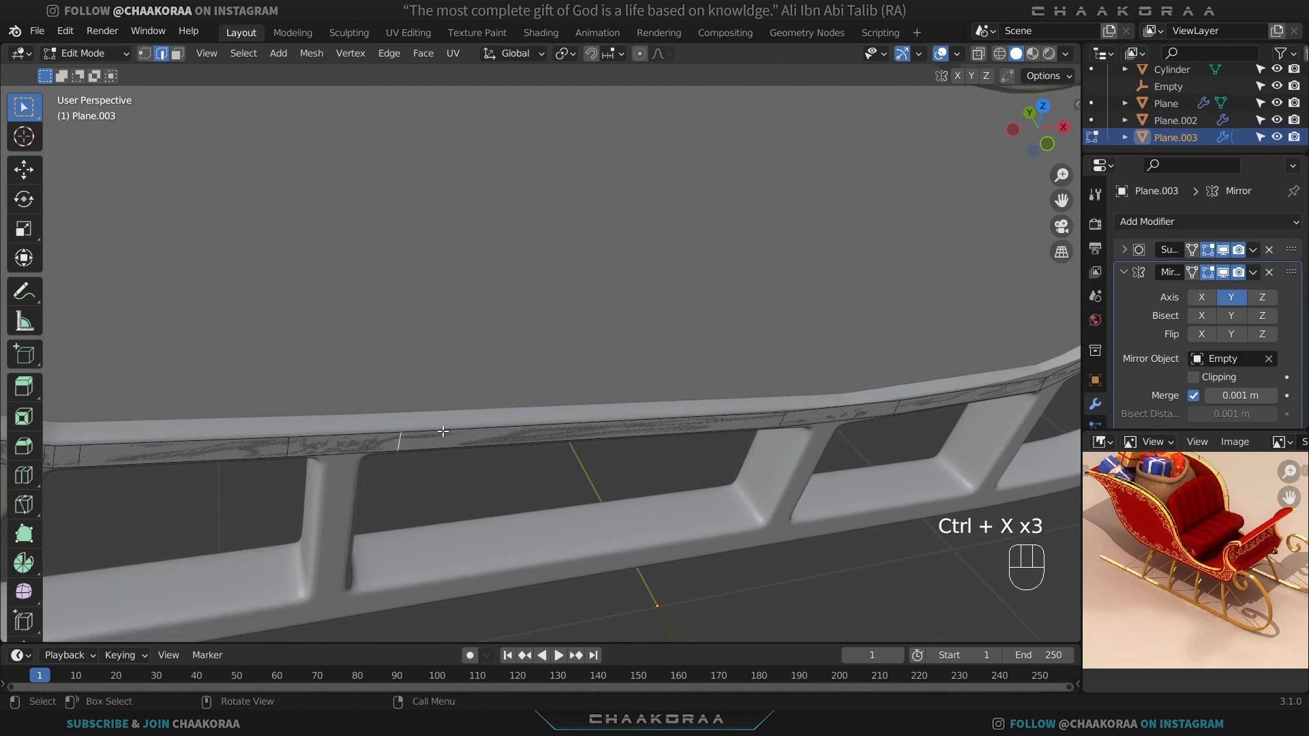
key(g)
key(g)
click(526, 431)
Select the two adjacent cross edges at the strip's rear lower corner, where the runner's rear support joins, and dissolve them.
shift+middle_drag(184, 455, 417, 450)
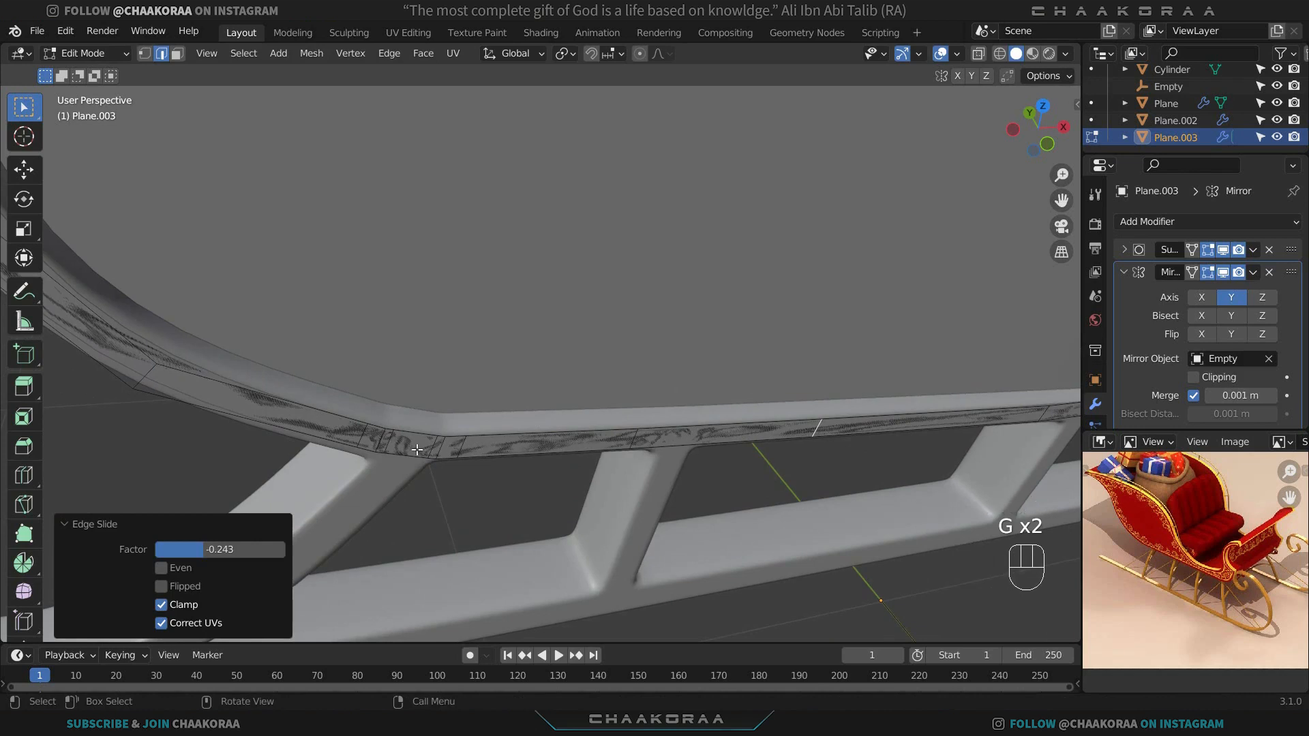
click(389, 440)
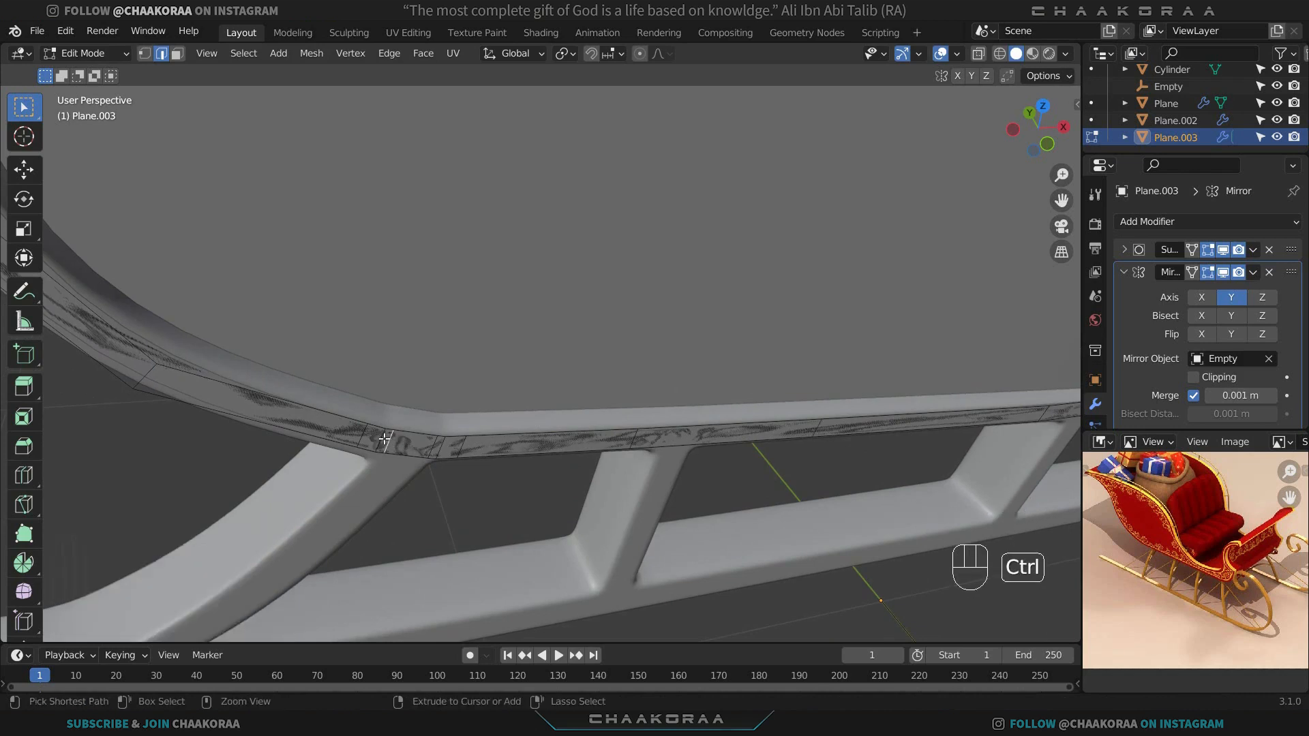
ctrl+click(381, 440)
click(381, 441)
ctrl+click(389, 441)
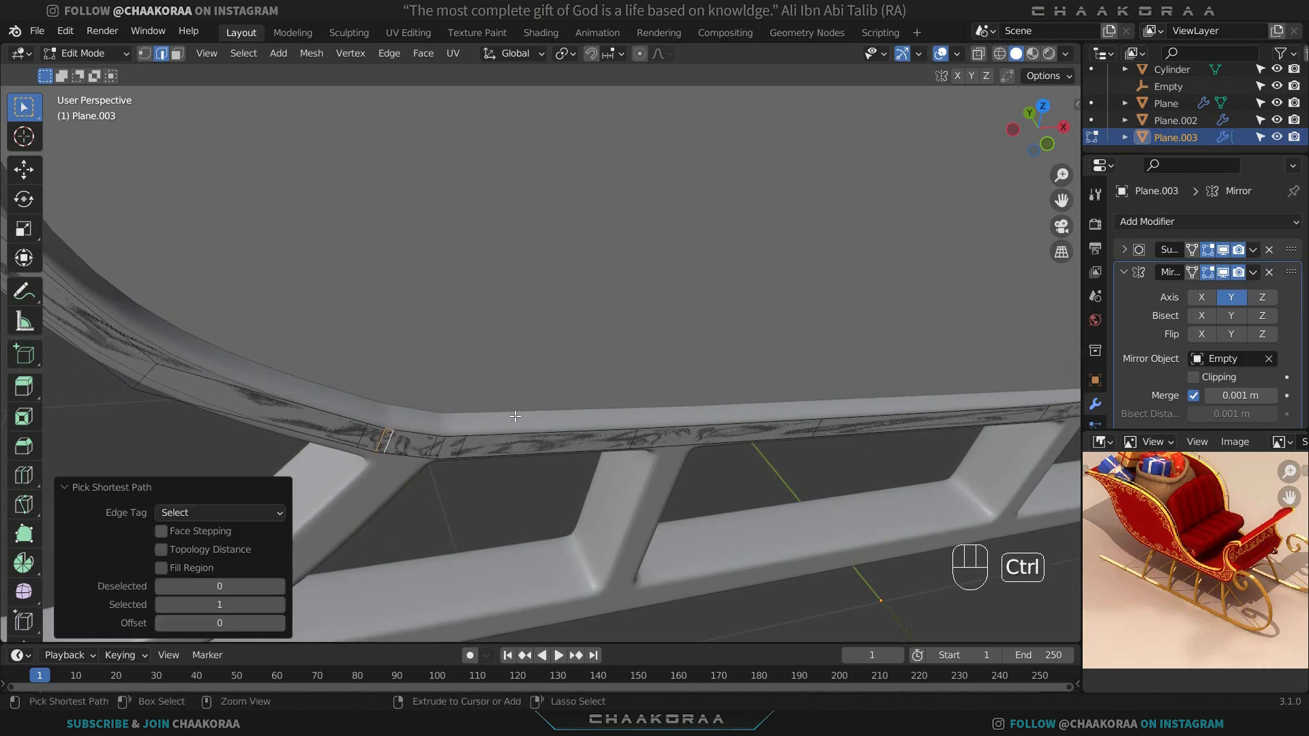
click(381, 441)
ctrl+click(390, 441)
scroll(366, 466, up, 2)
click(327, 475)
shift+click(318, 475)
click(327, 476)
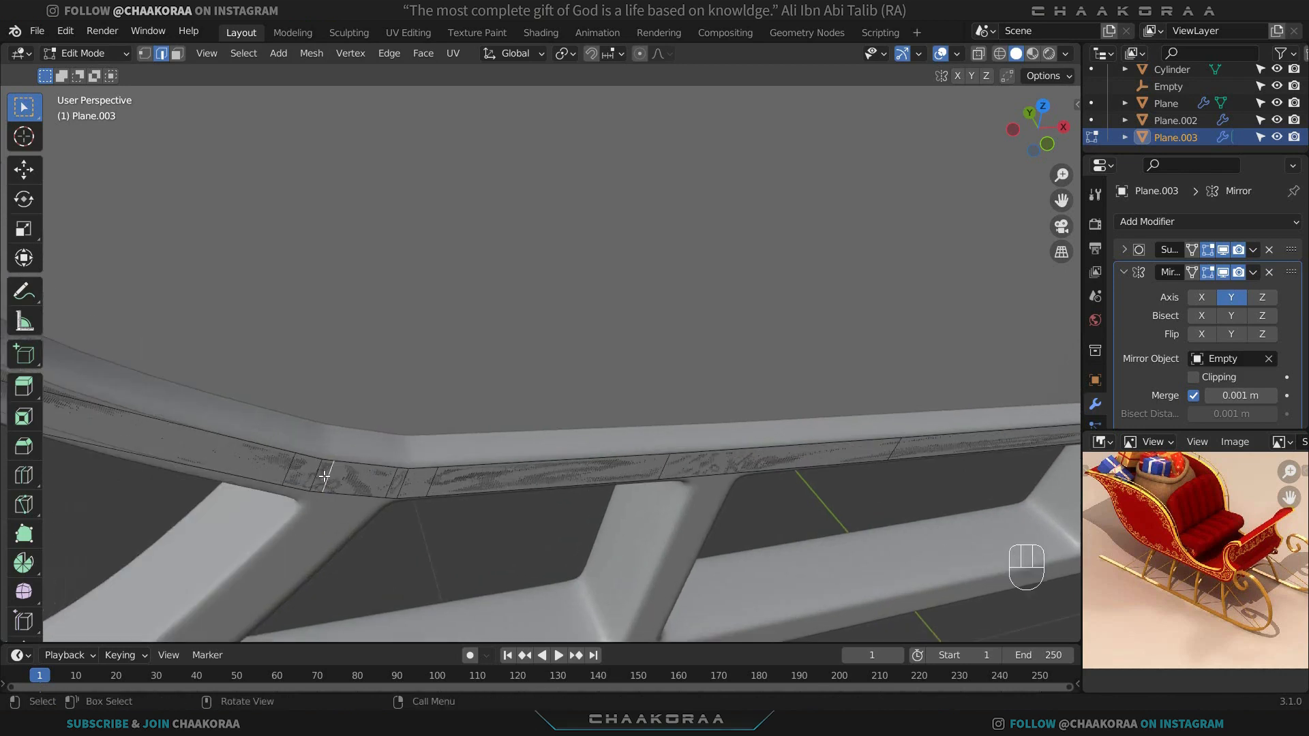
shift+click(319, 476)
key(ctrl+x)
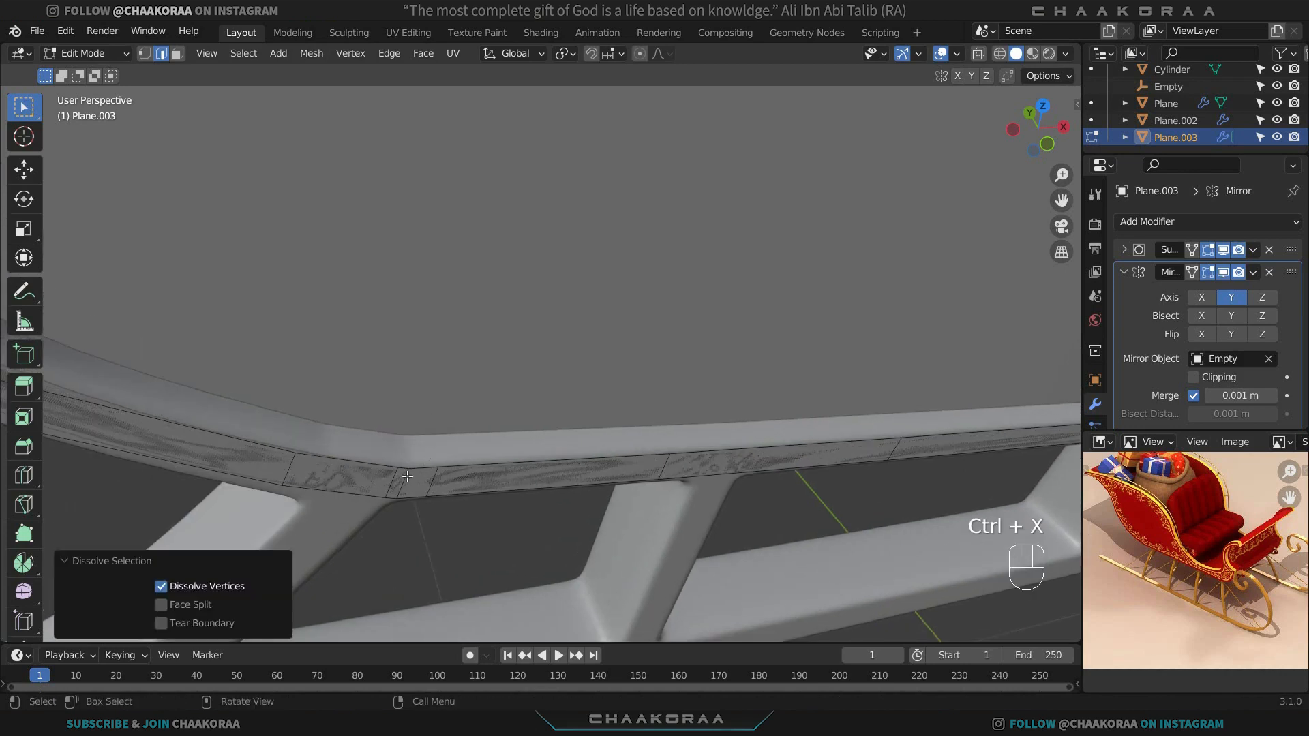
Dissolve the two extra cross edges of the strip between the rear support joint and the rear upright strut.
click(404, 480)
key(ctrl+x)
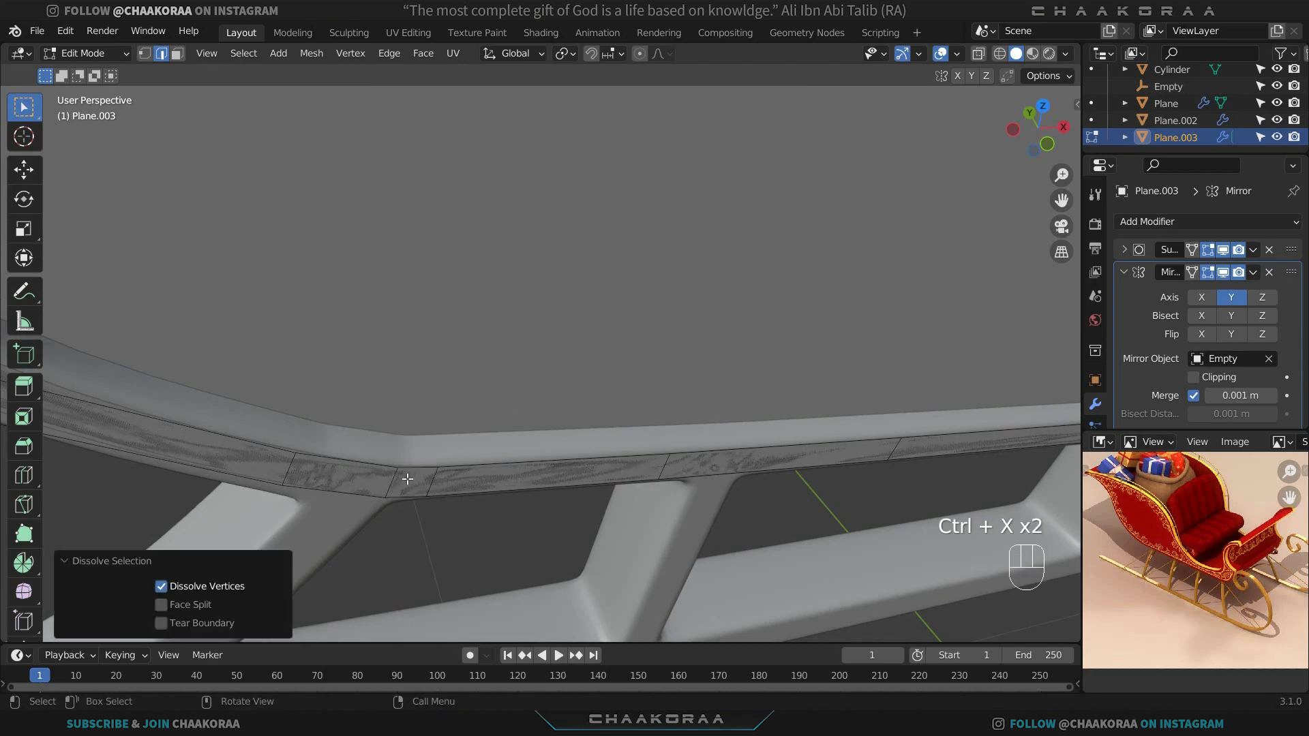
click(400, 478)
key(ctrl+x)
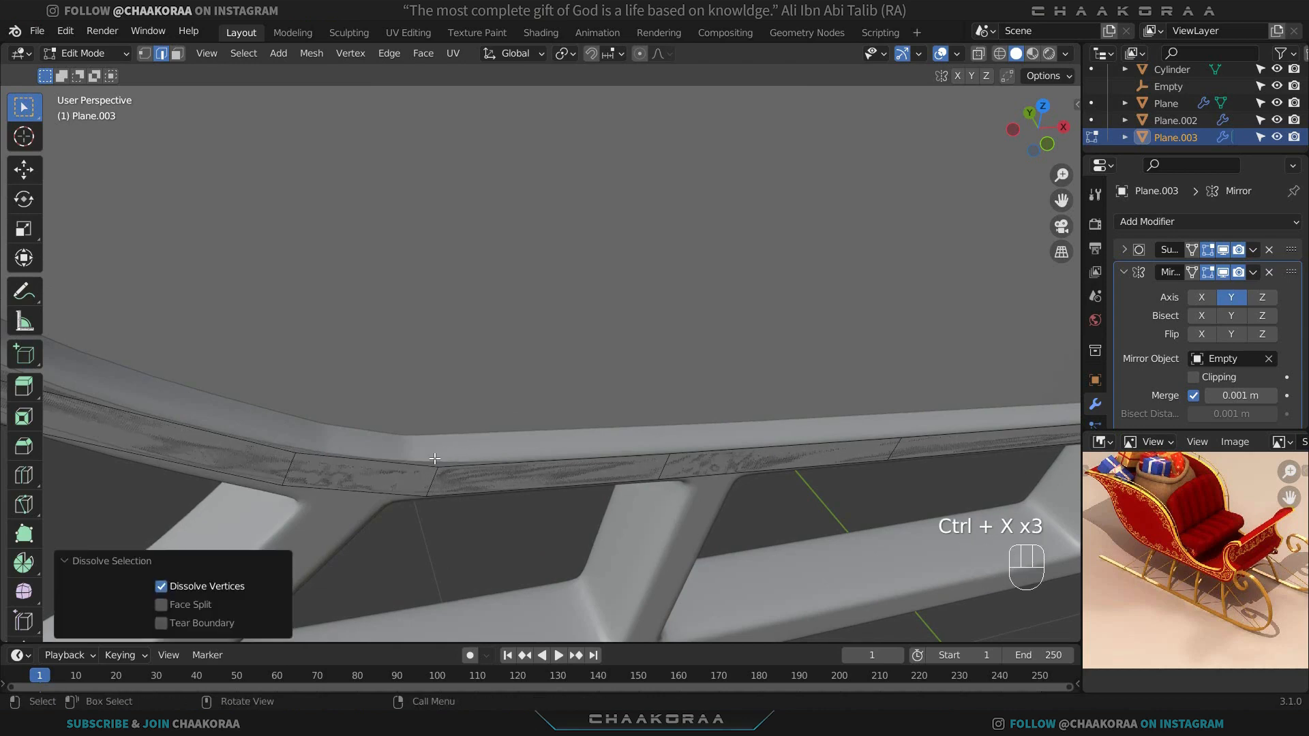
Dissolve the closely spaced inner cross edges of the strip above the frontmost diagonal strut.
shift+middle_drag(434, 459, 495, 415)
shift+middle_drag(520, 167, 461, 292)
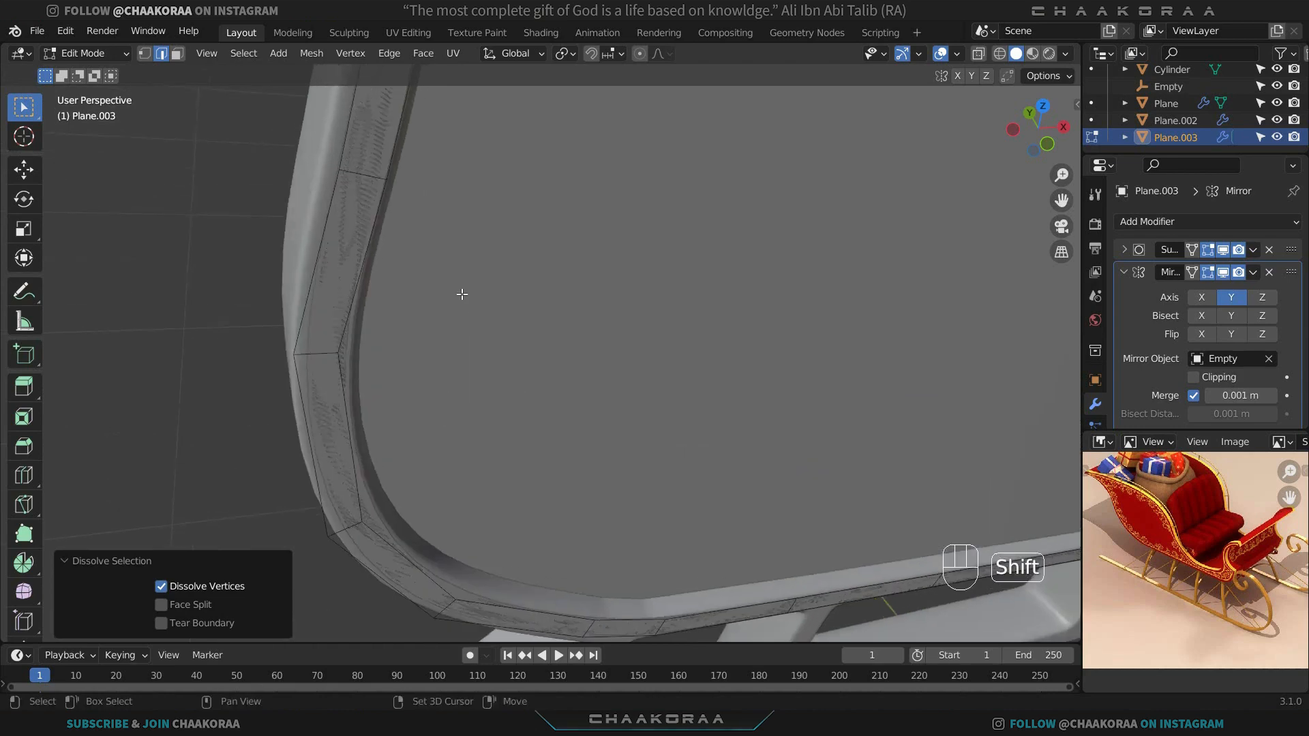
scroll(462, 292, down, 4)
shift+middle_drag(511, 235, 497, 363)
shift+middle_drag(655, 363, 352, 237)
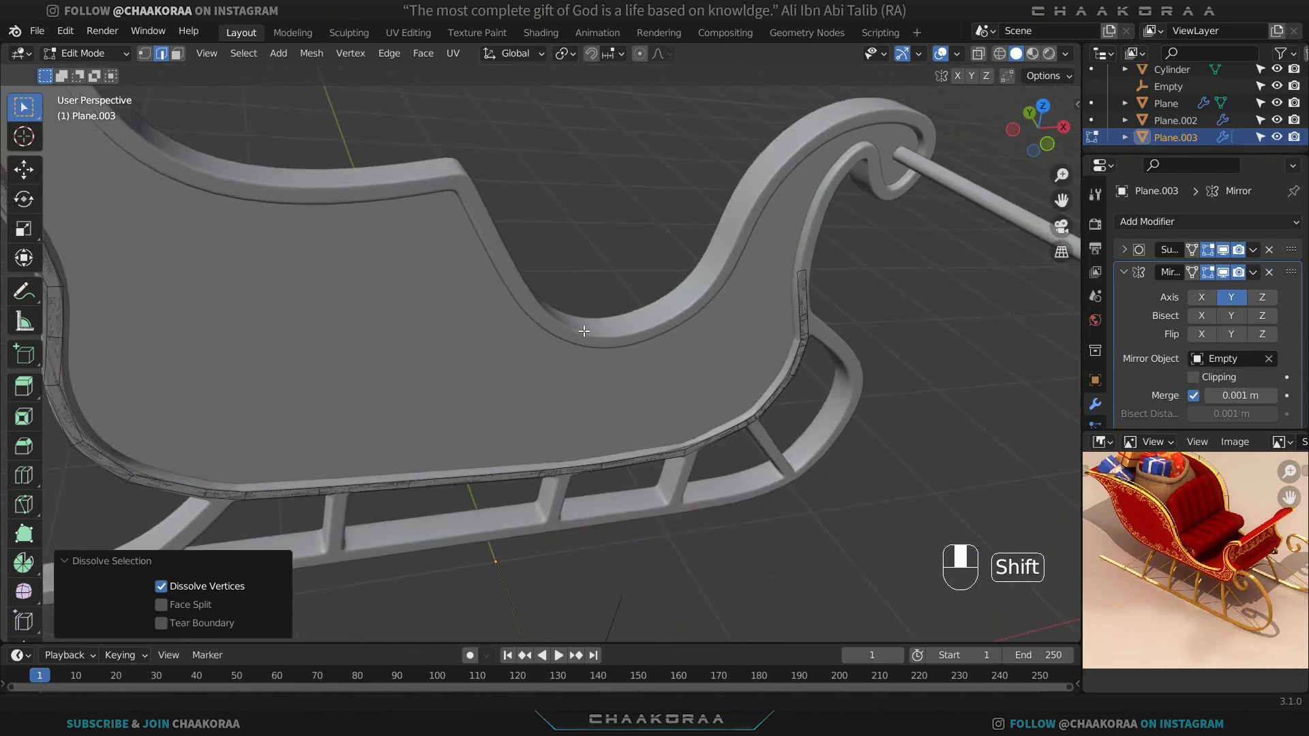
shift+middle_drag(837, 344, 584, 379)
scroll(666, 315, up, 4)
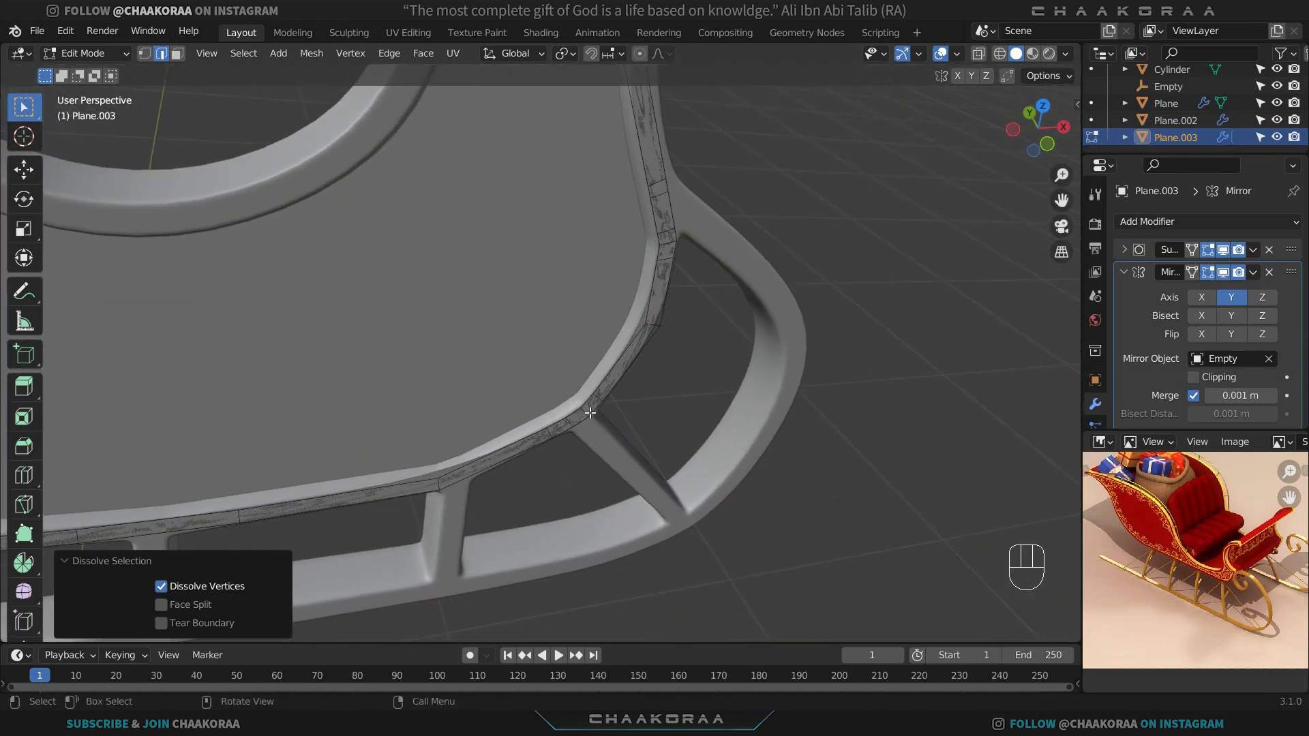
scroll(594, 425, up, 2)
click(599, 434)
key(ctrl+x)
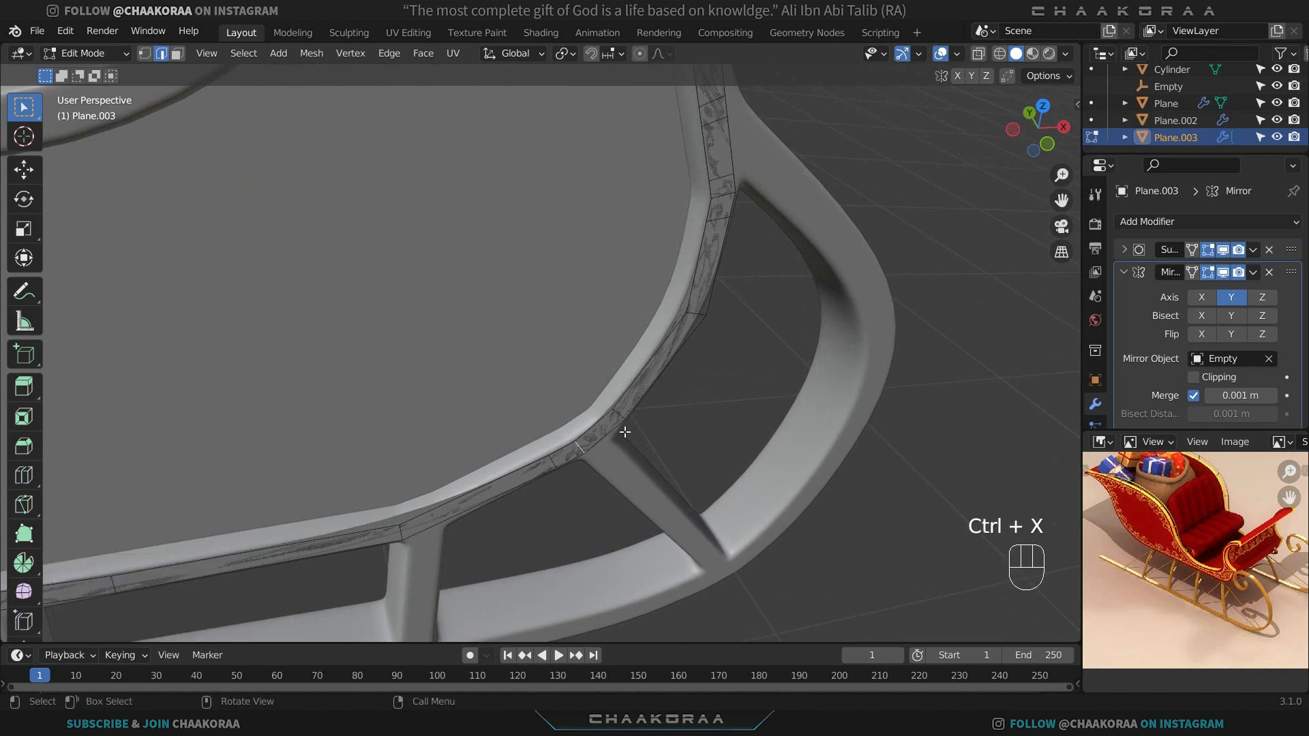
key(ctrl+x)
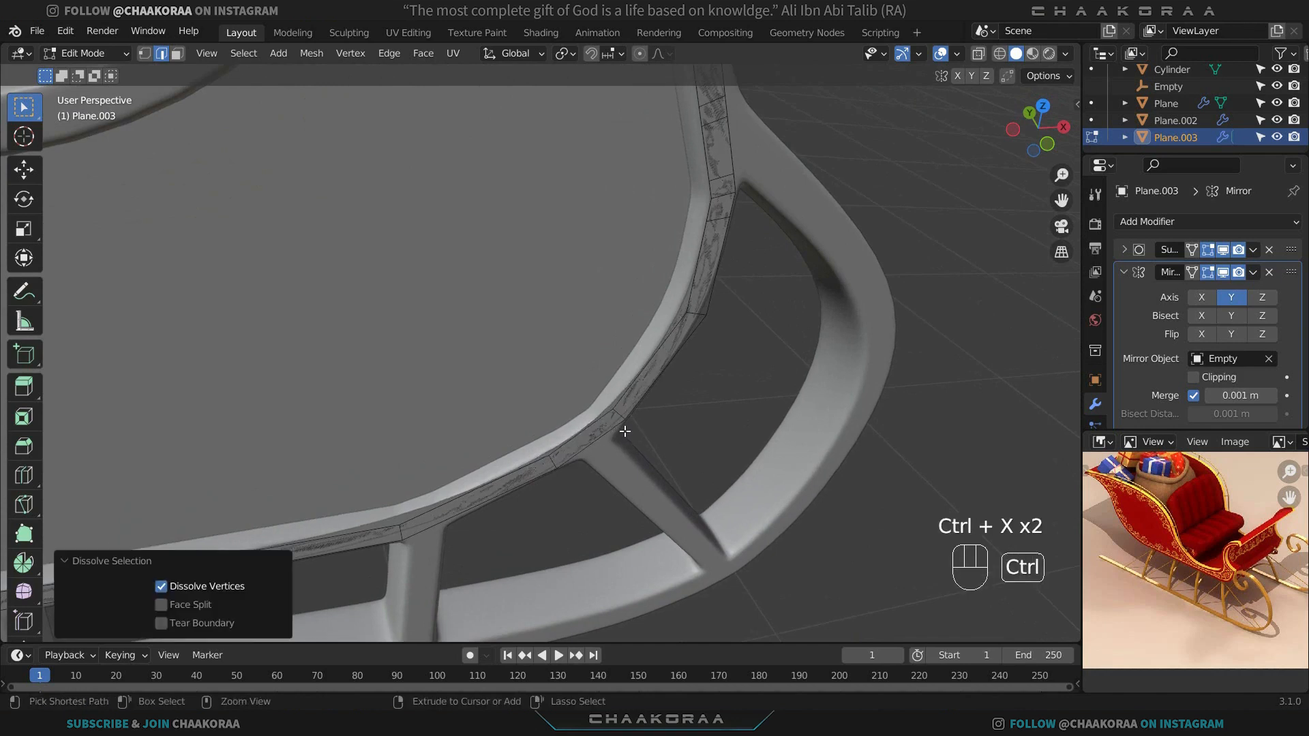
Dissolve the three extra cross edges of the strip where the runner's front curve joins the sleigh side.
shift+middle_drag(739, 258, 679, 325)
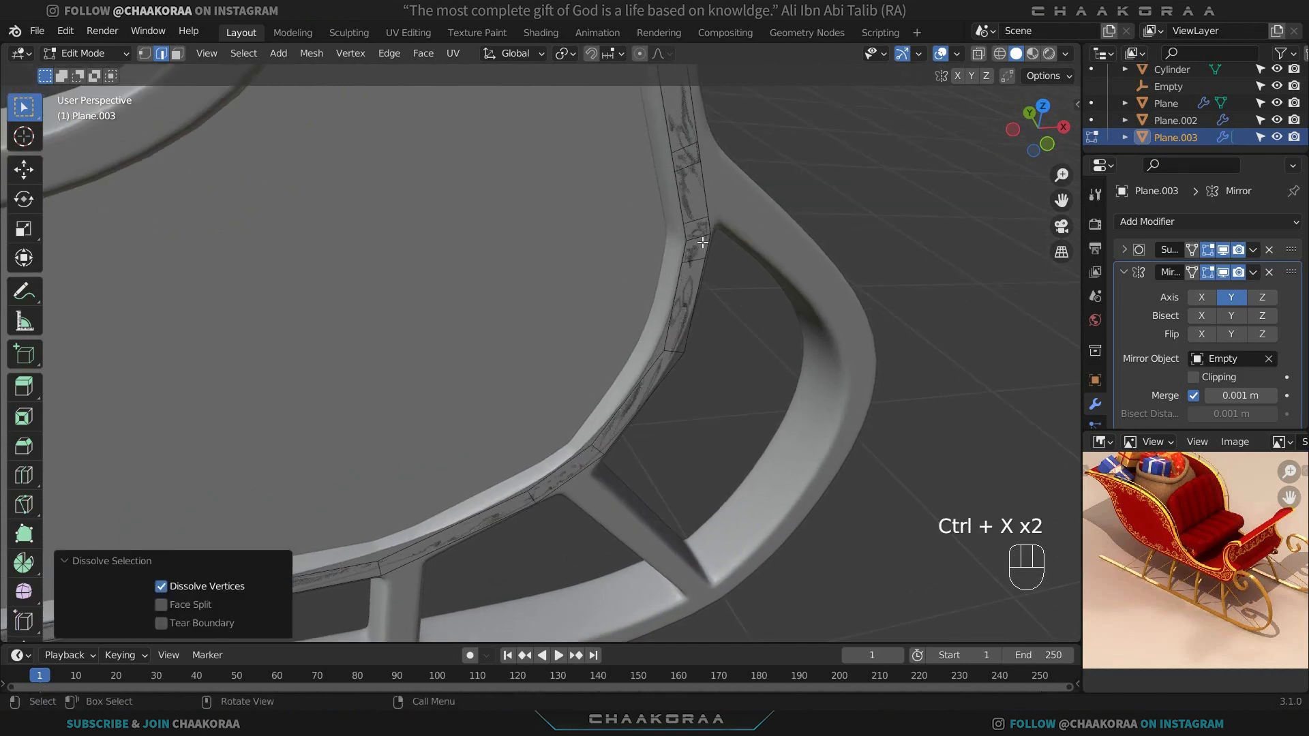
click(703, 243)
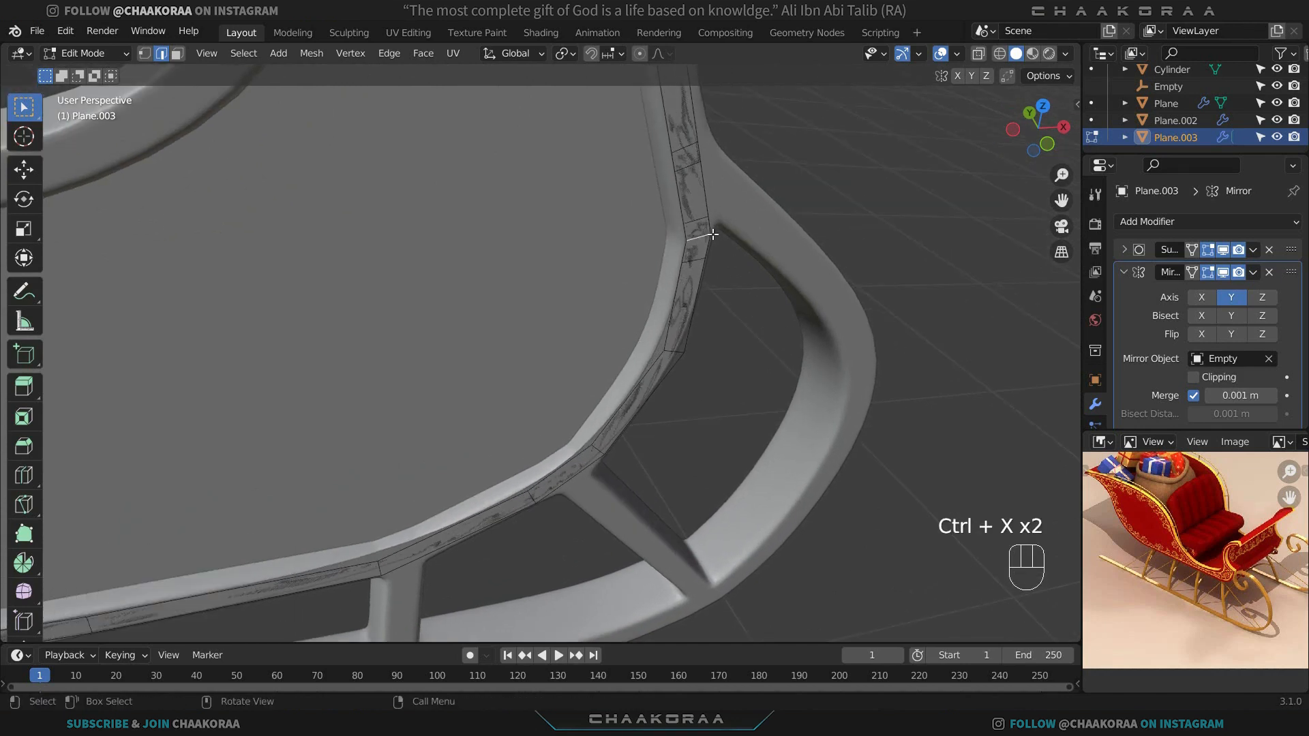
key(ctrl+x)
click(705, 180)
key(ctrl+x)
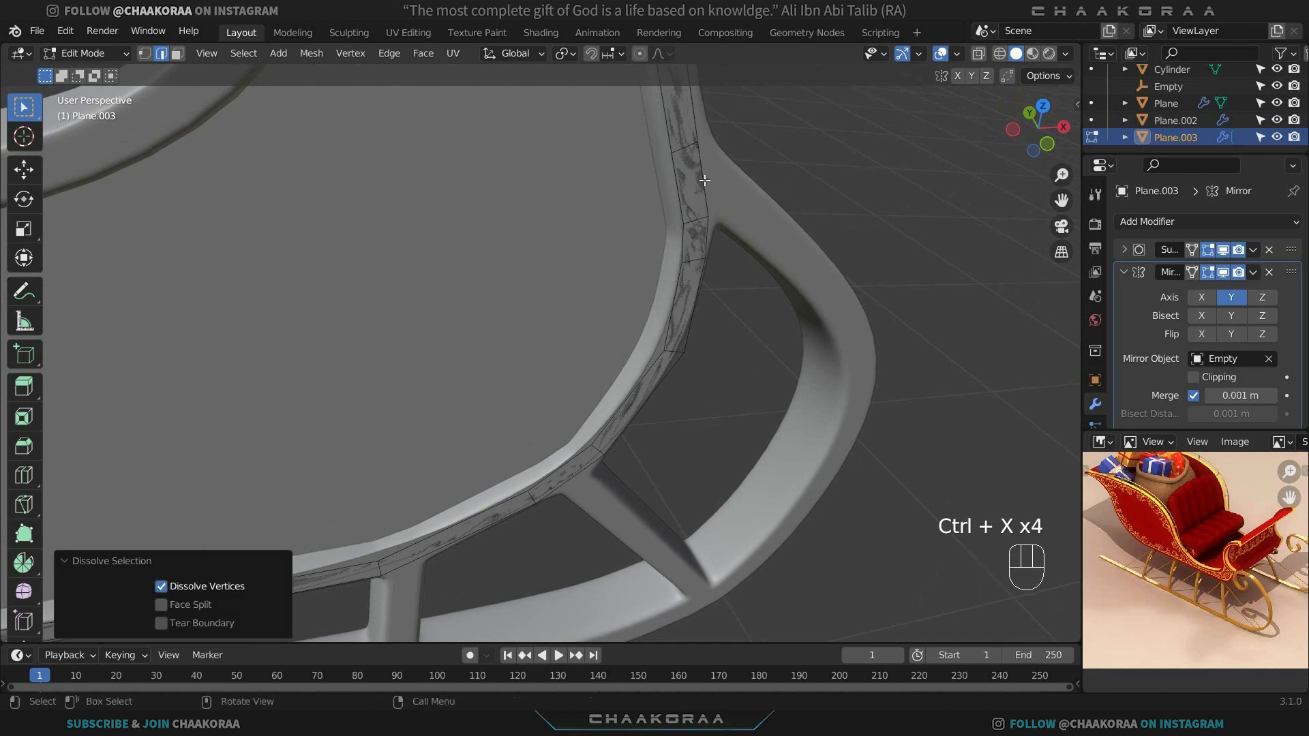
shift+middle_drag(704, 180, 656, 368)
click(654, 375)
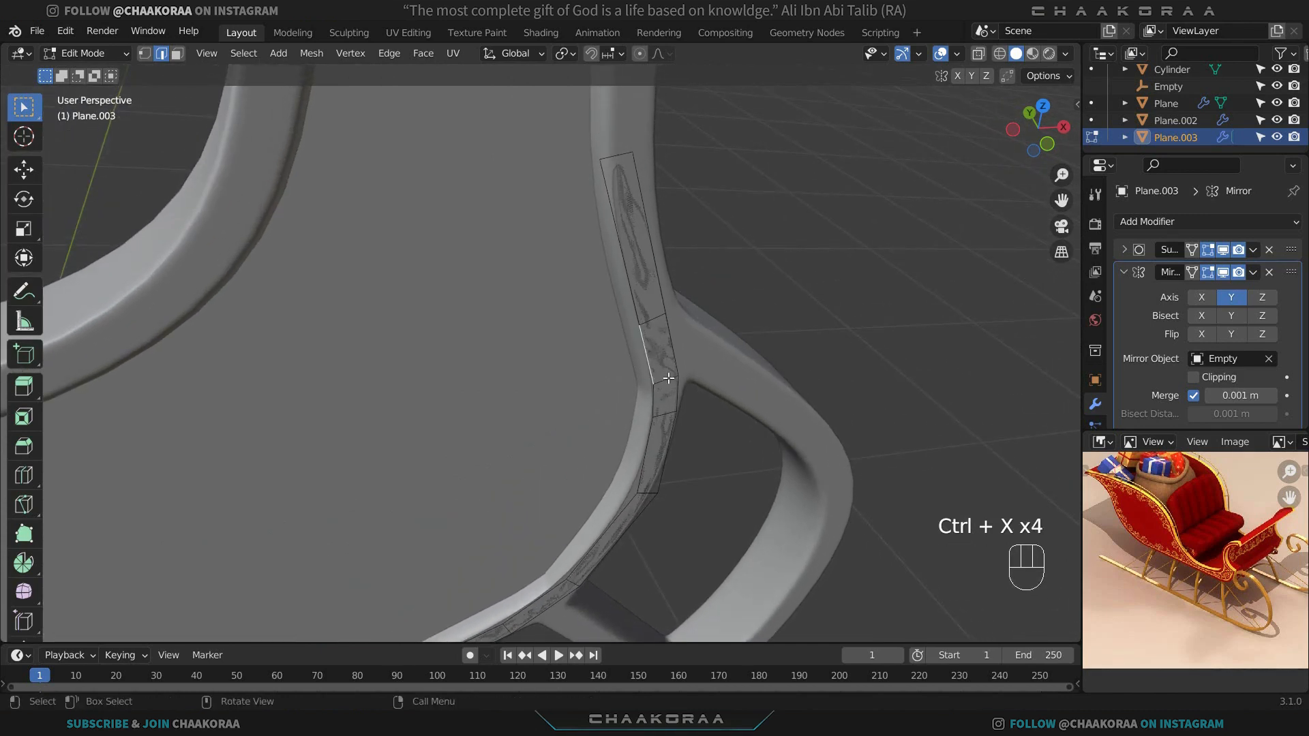
click(663, 381)
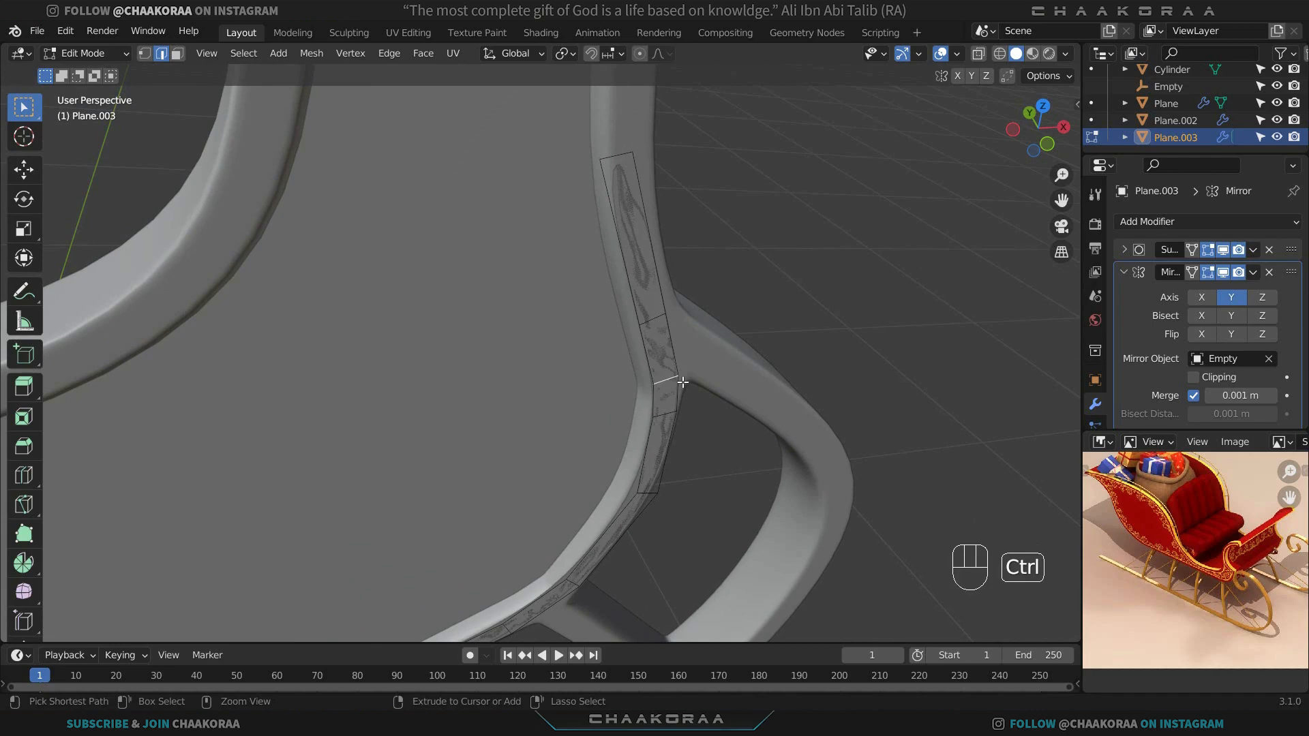
key(ctrl+x)
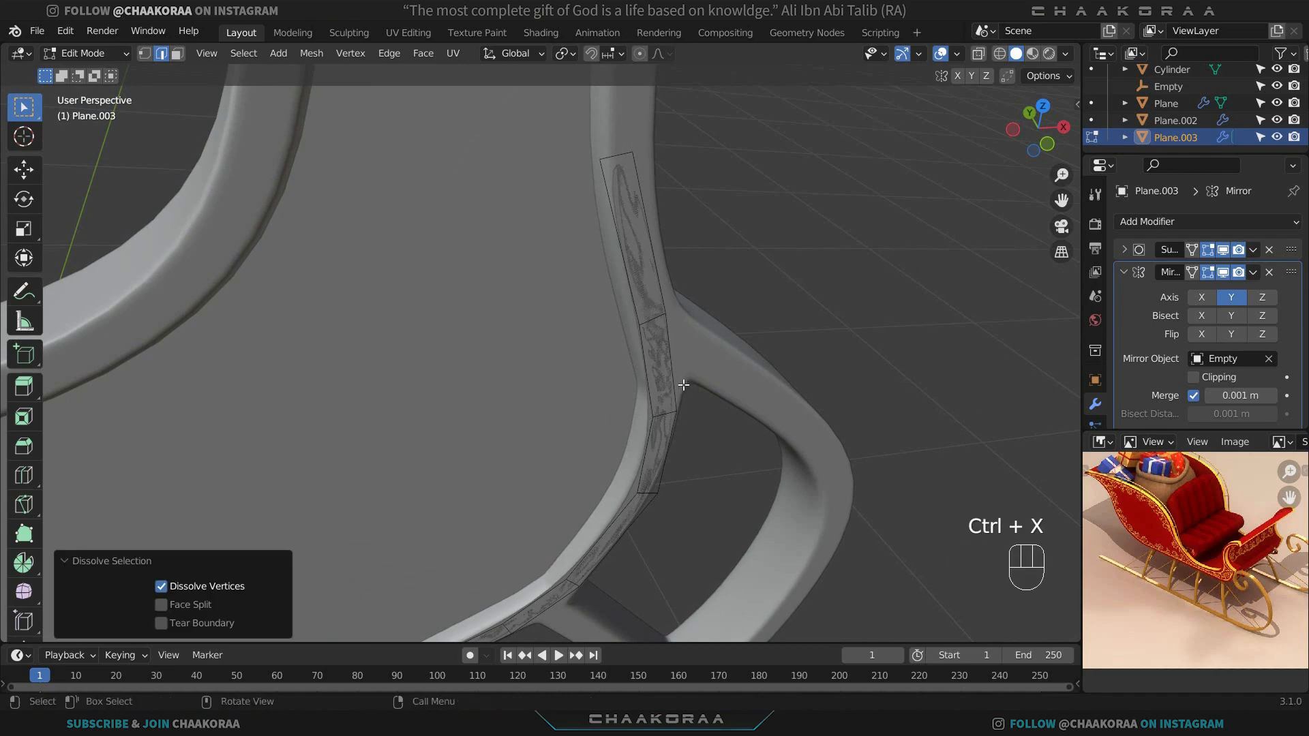
Enable Clipping on the Mirror modifier and extrude the entire rim strip about 1.57 m inward to the centre plane.
shift+middle_drag(683, 382, 740, 346)
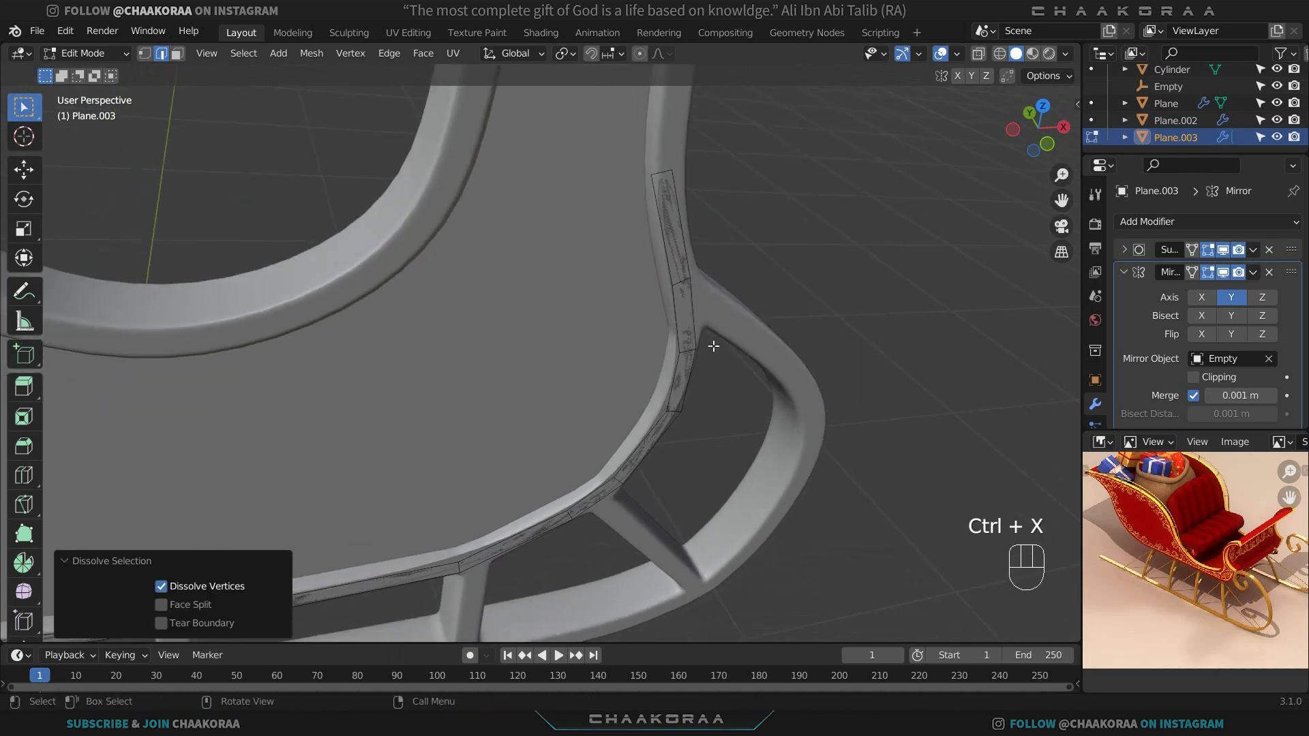
scroll(664, 365, down, 5)
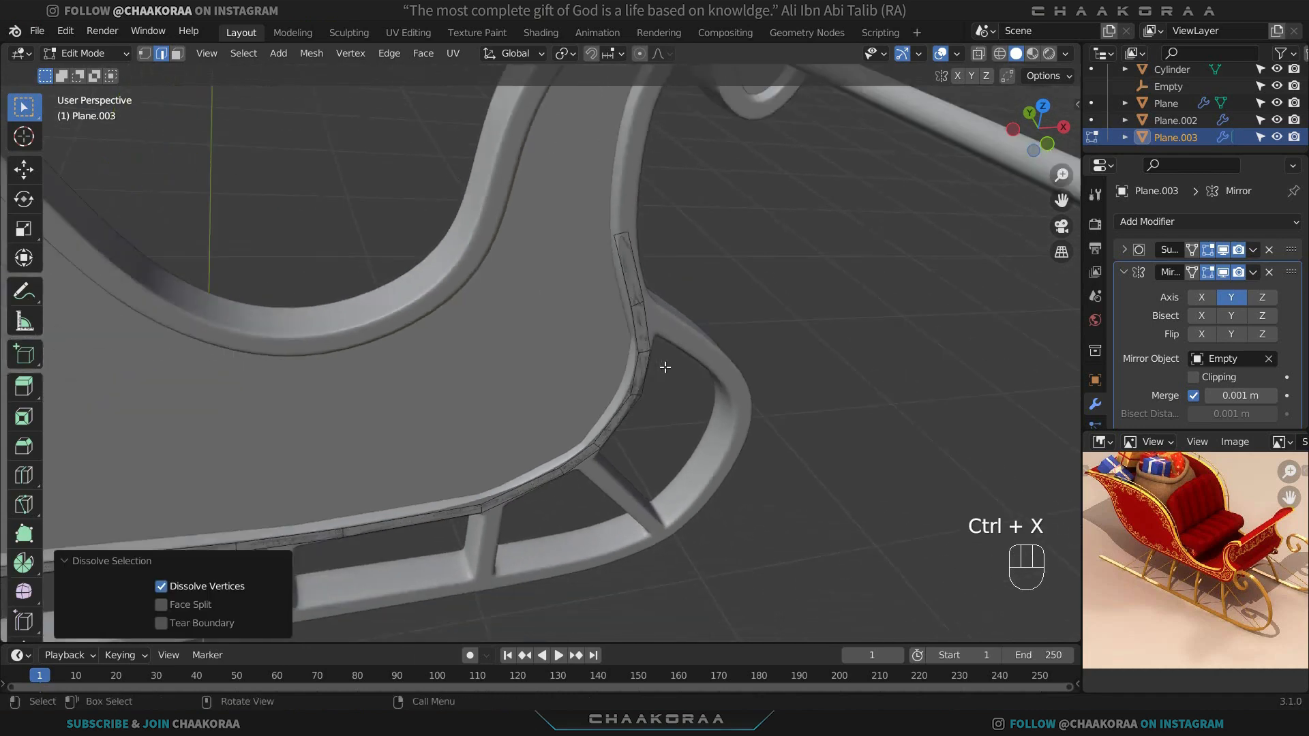
key(a)
scroll(625, 375, down, 3)
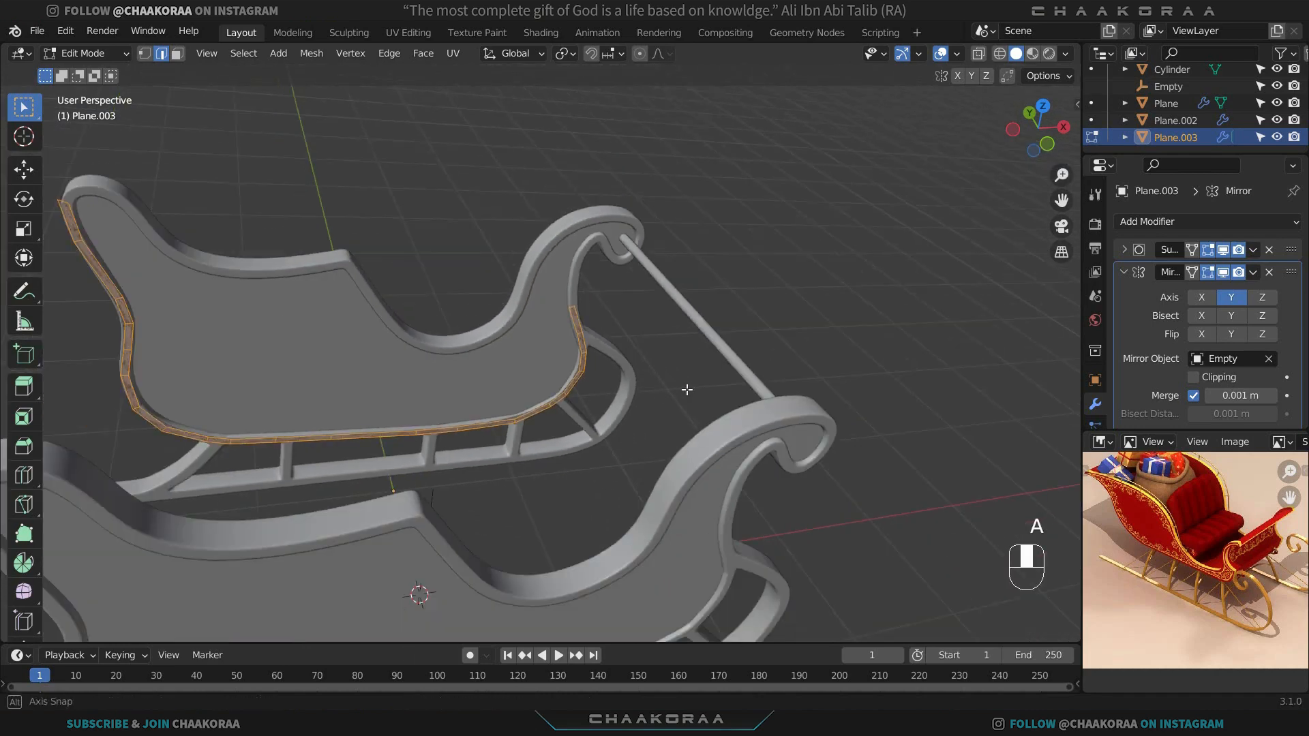
middle_drag(686, 389, 640, 409)
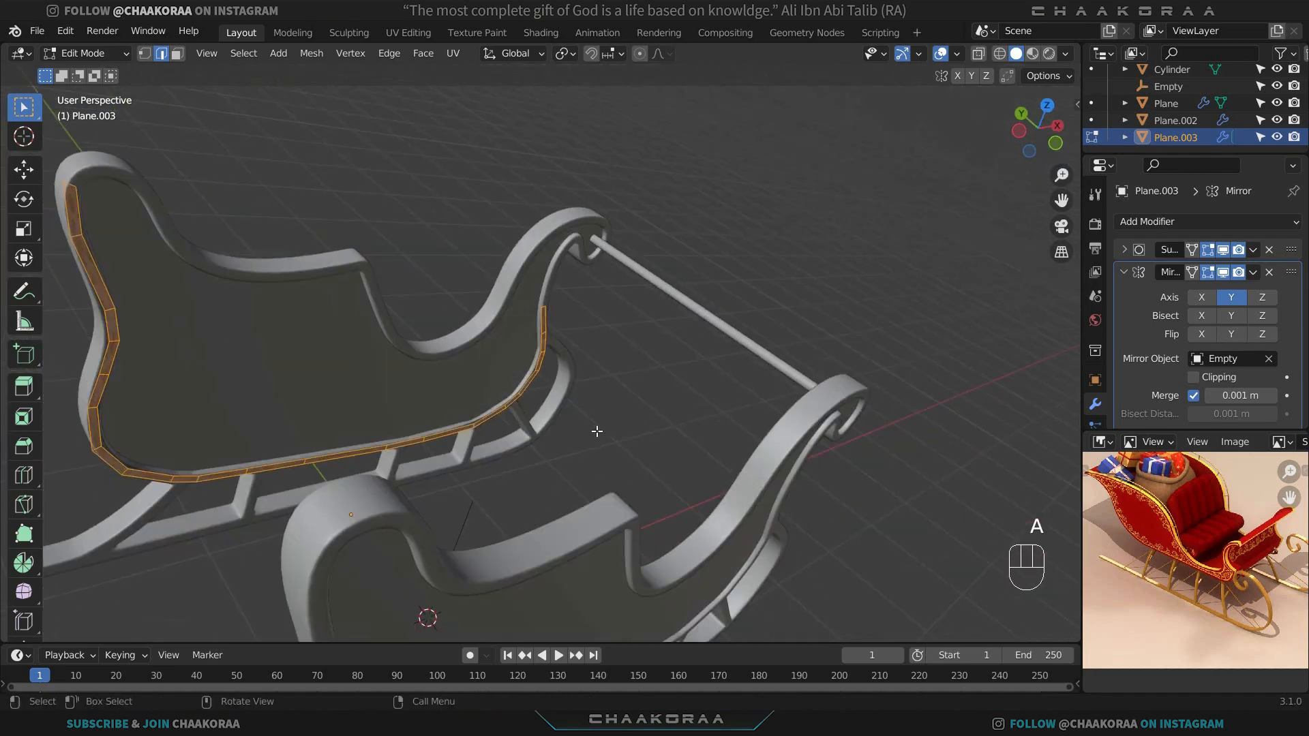
click(1193, 377)
middle_drag(575, 430, 558, 482)
key(e)
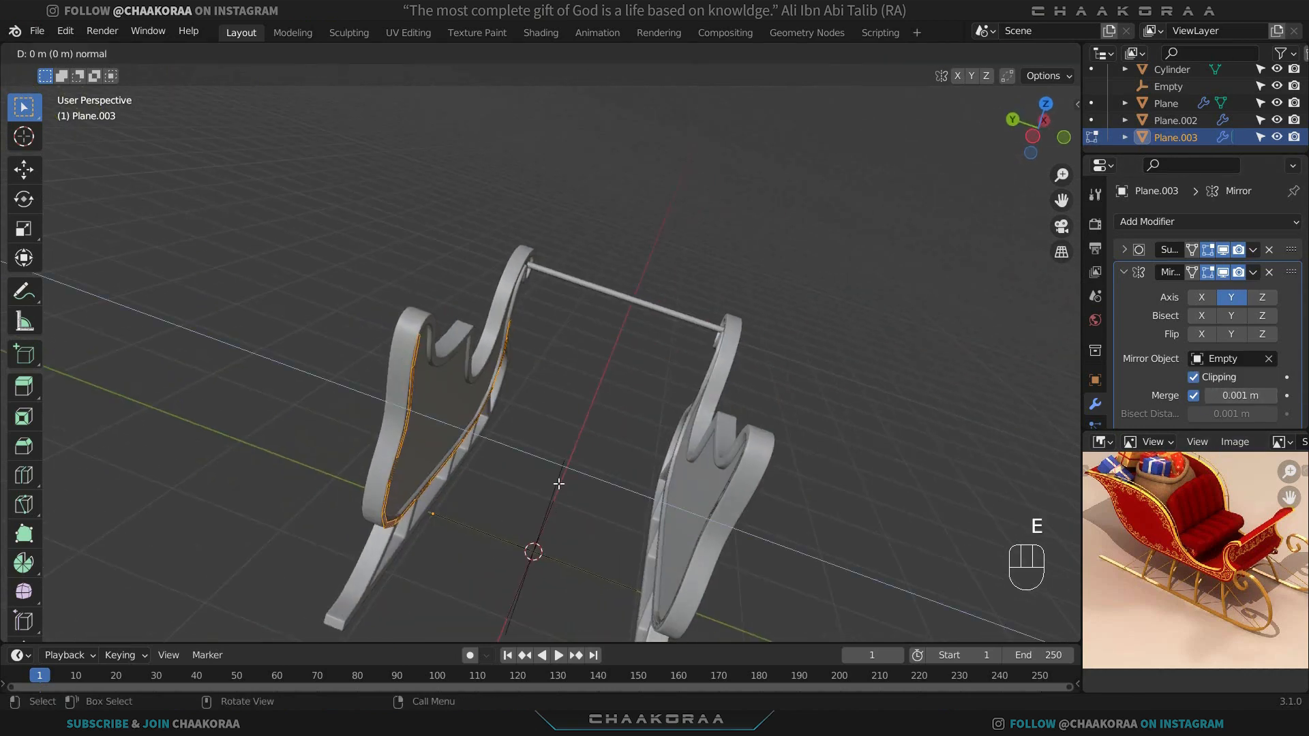
click(732, 563)
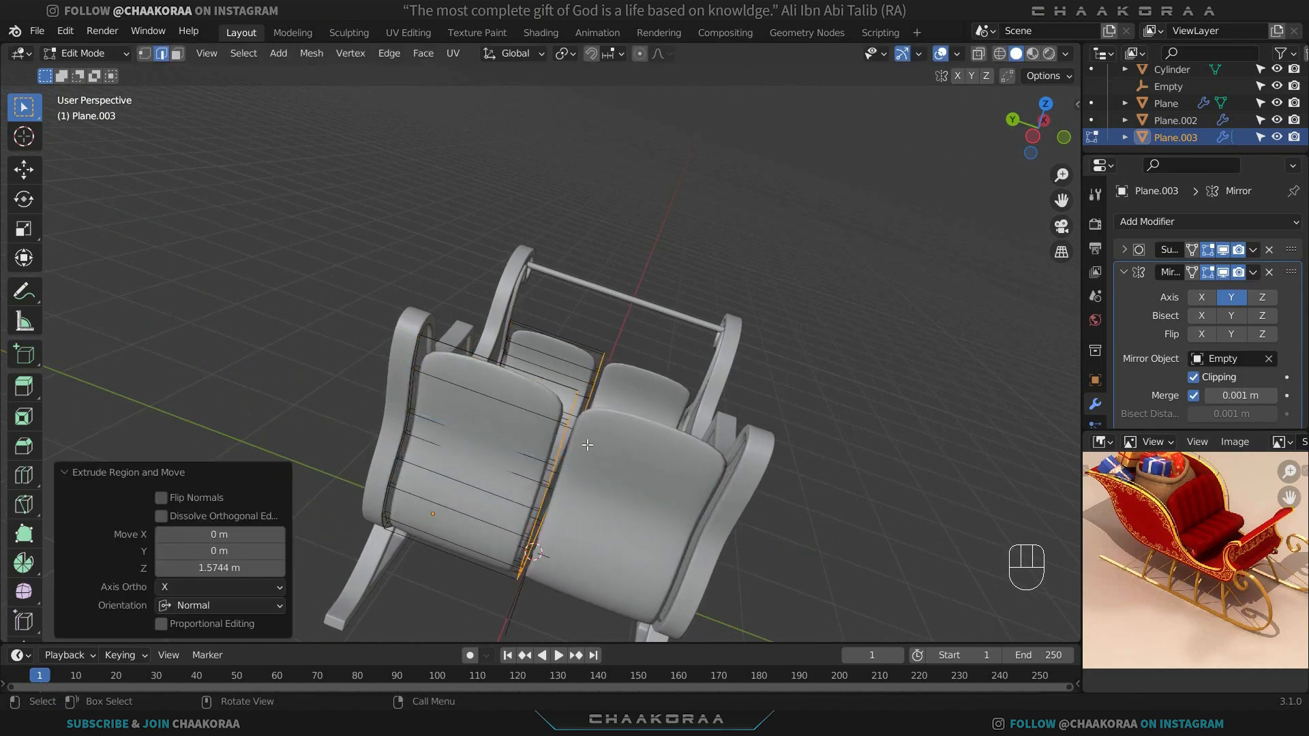
Delete the extruded end faces along the centre seam where the two mirrored halves meet.
middle_drag(543, 466, 552, 289)
scroll(503, 437, up, 3)
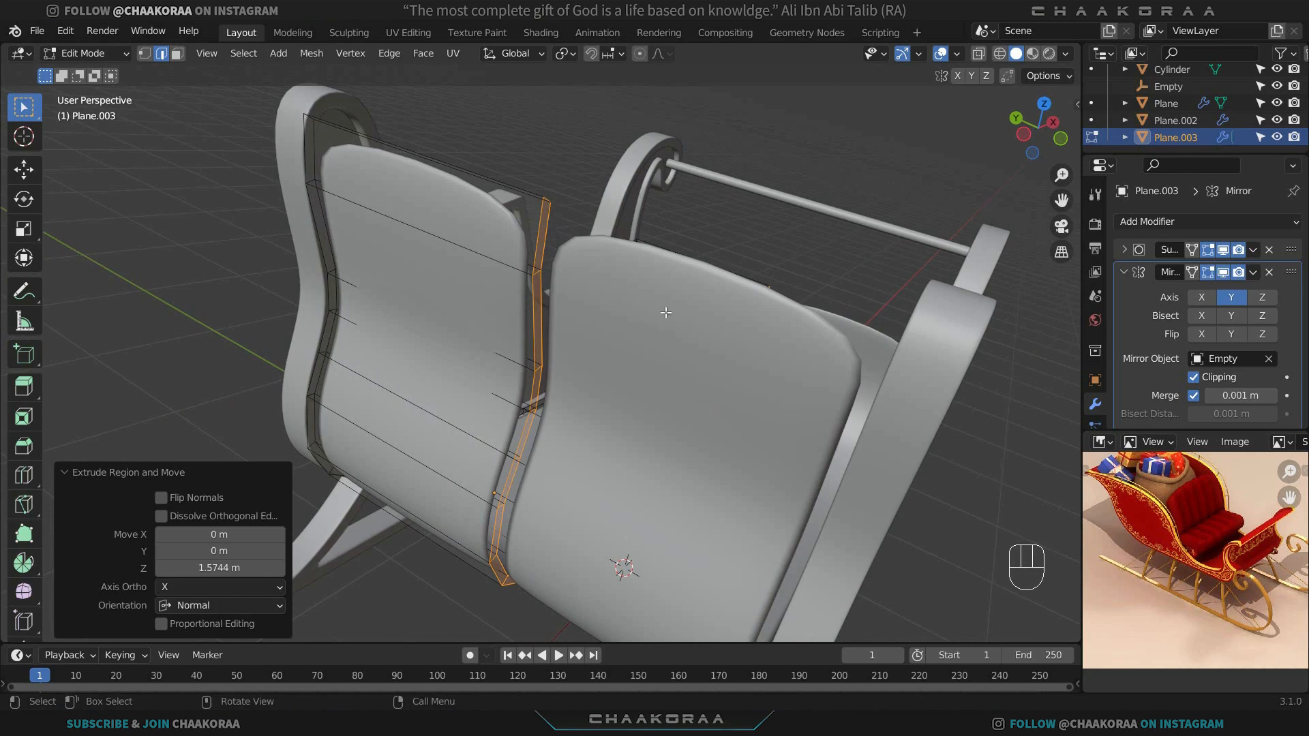
key(x)
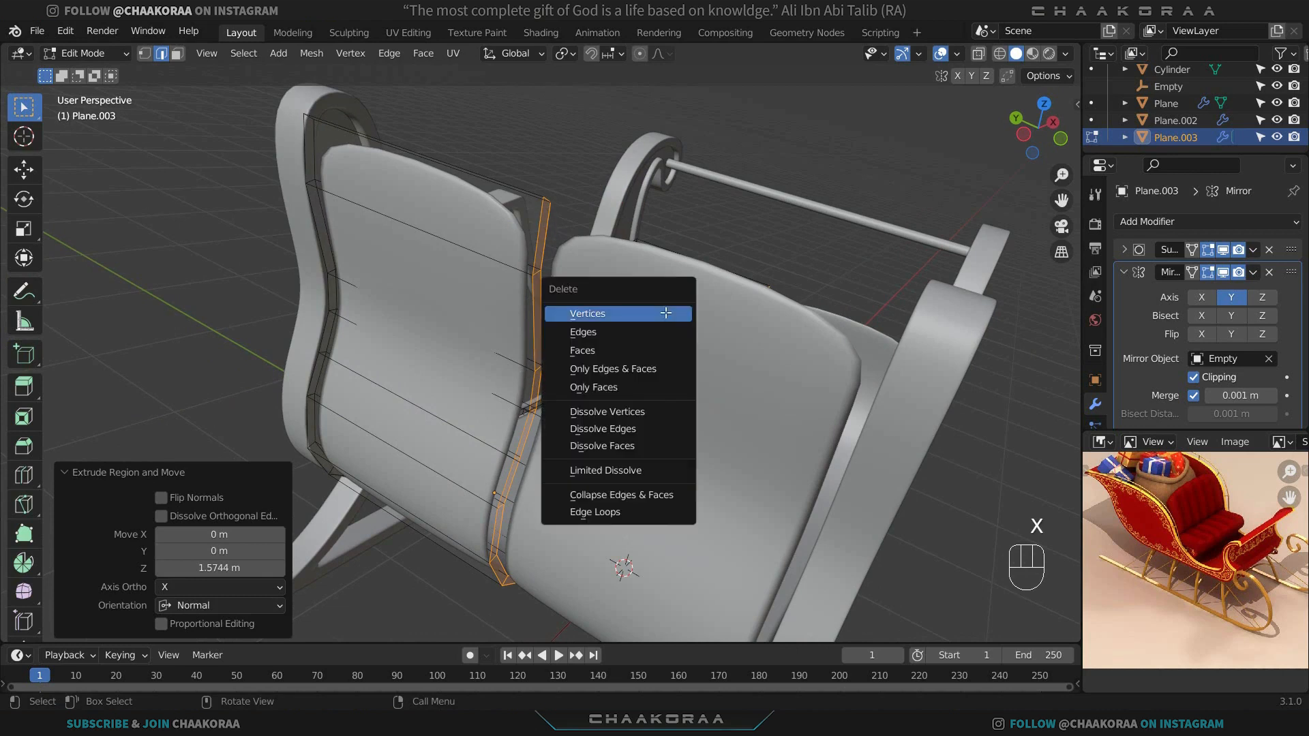
click(629, 349)
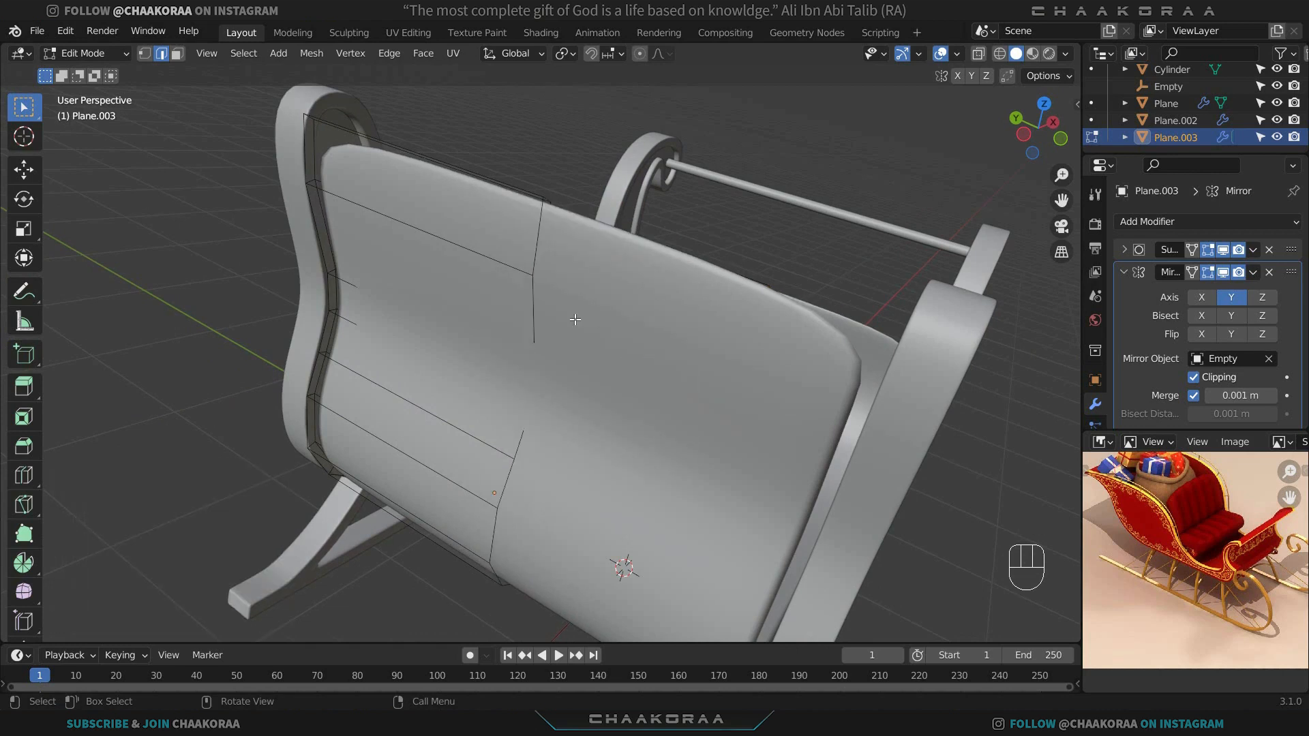
Move the Mirror modifier above the Subdivision modifier in the body's modifier stack and collapse it.
key(Tab)
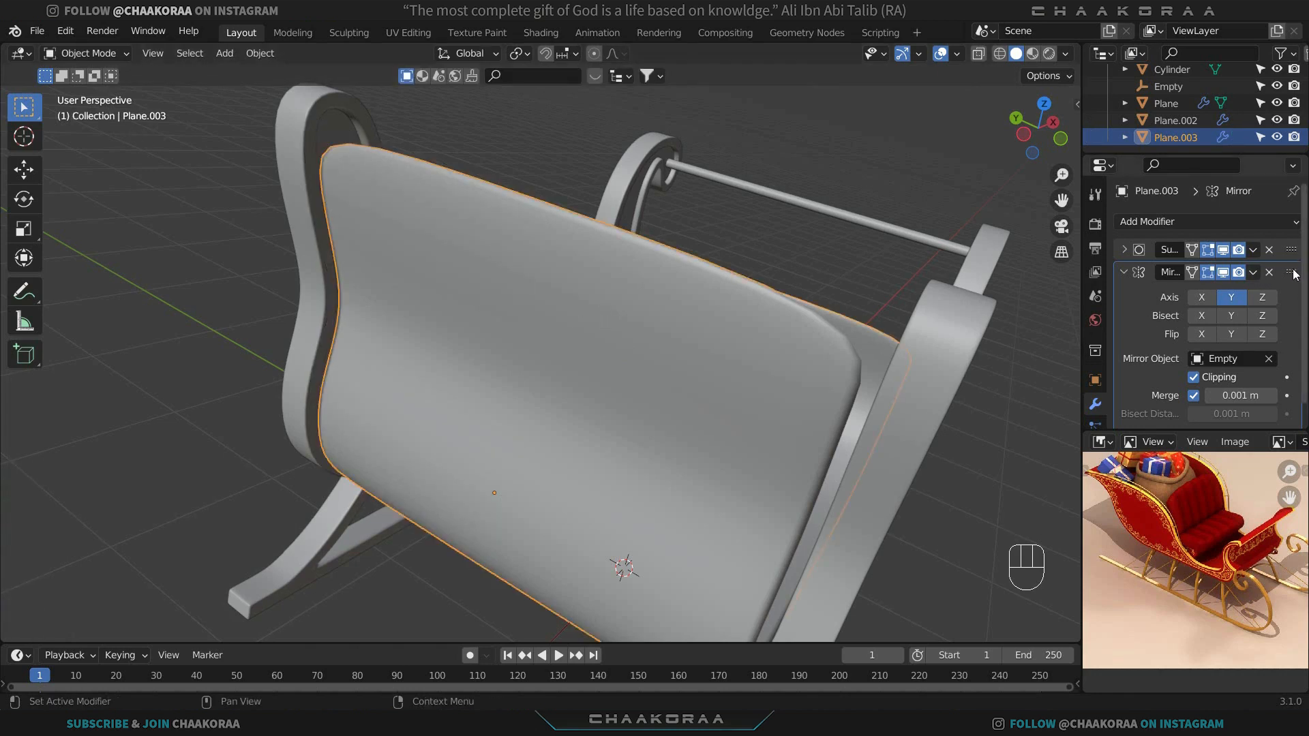
click(1253, 272)
click(1253, 274)
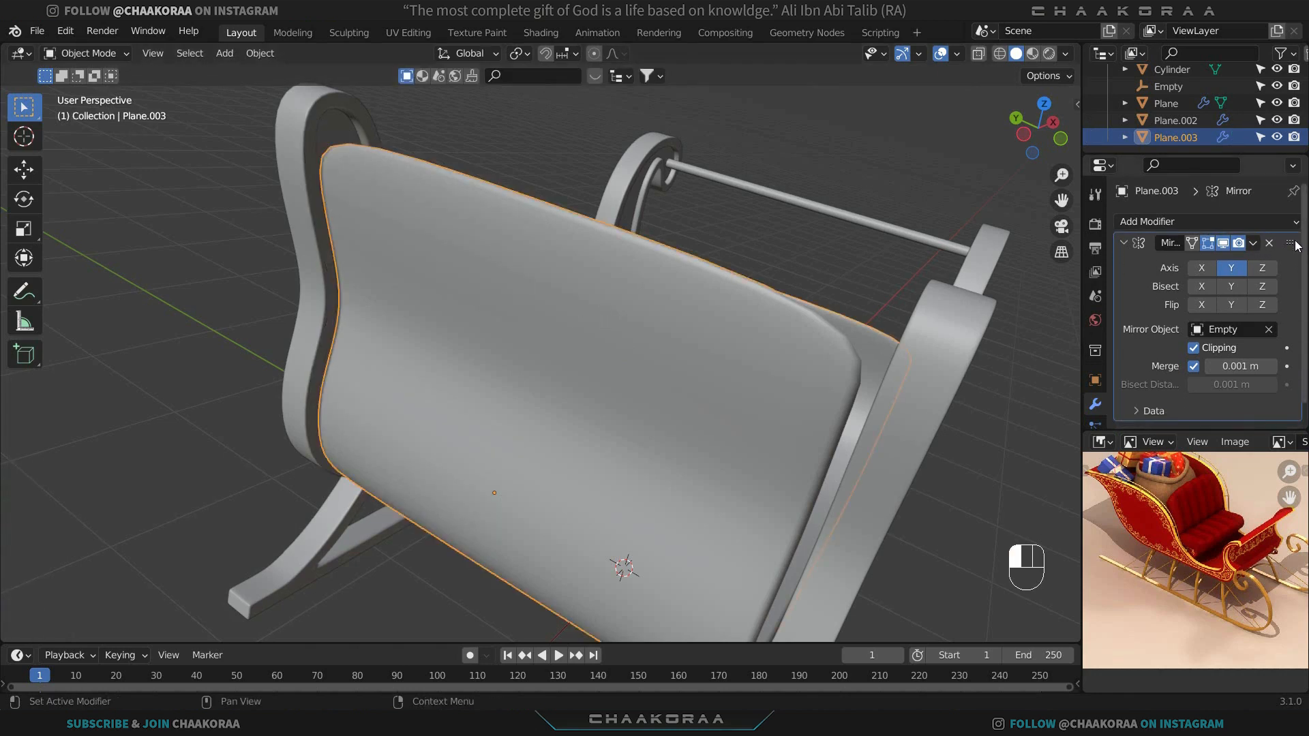
click(1125, 249)
In X-ray right view, select the body's outer column of vertices and move it about 0.06 m outward along Y into the side frame.
key(Tab)
scroll(529, 290, down, 3)
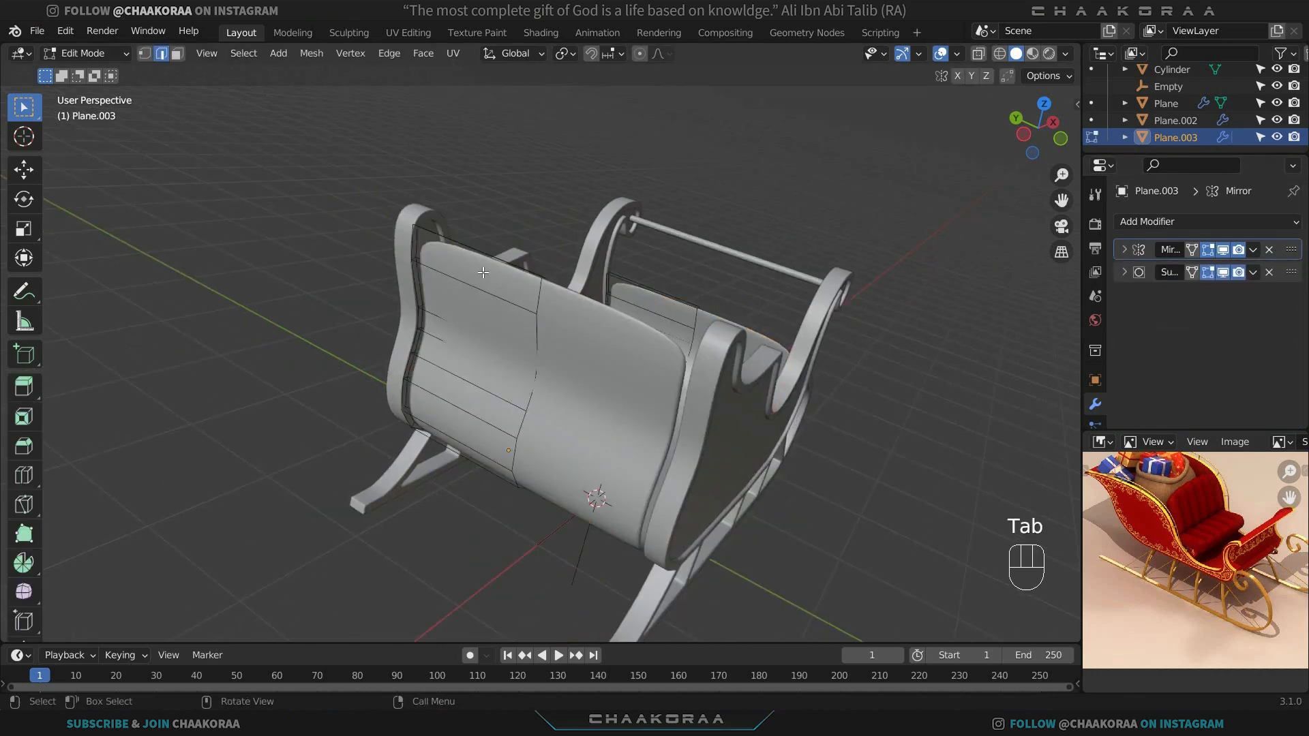
middle_drag(482, 272, 593, 283)
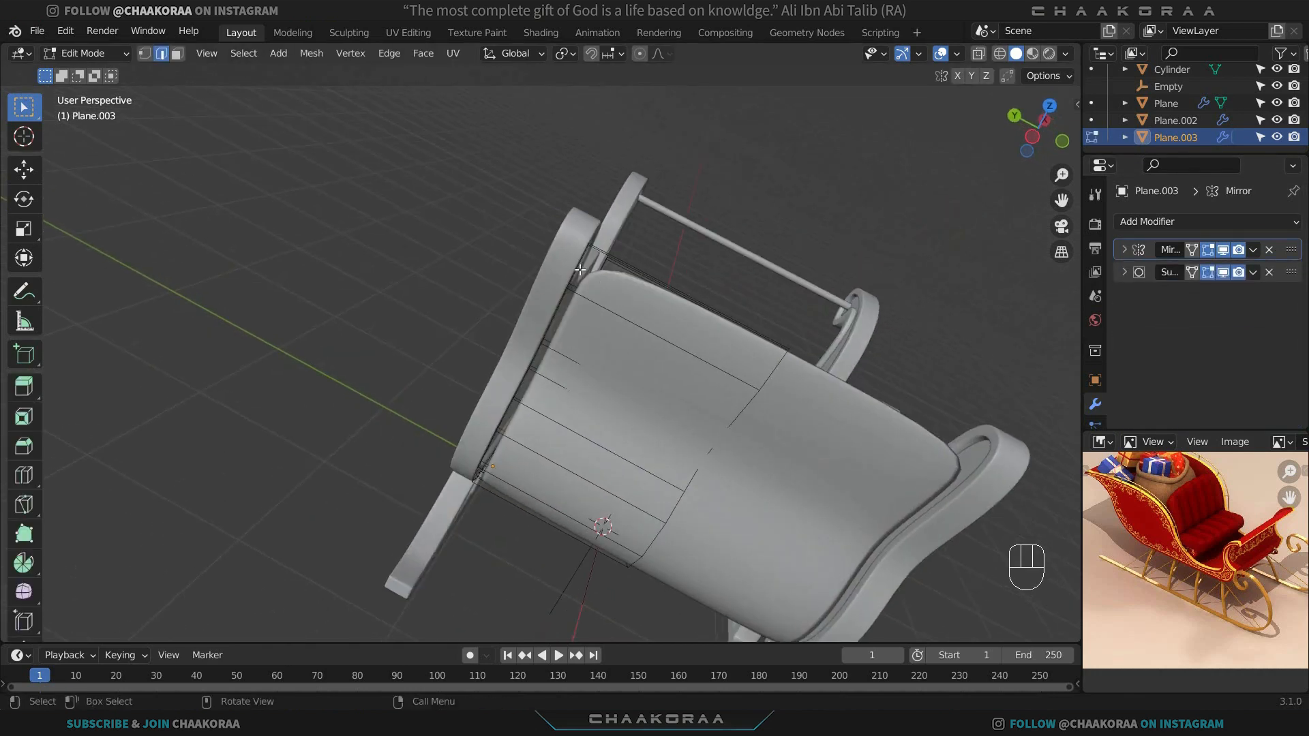
key(KP_3)
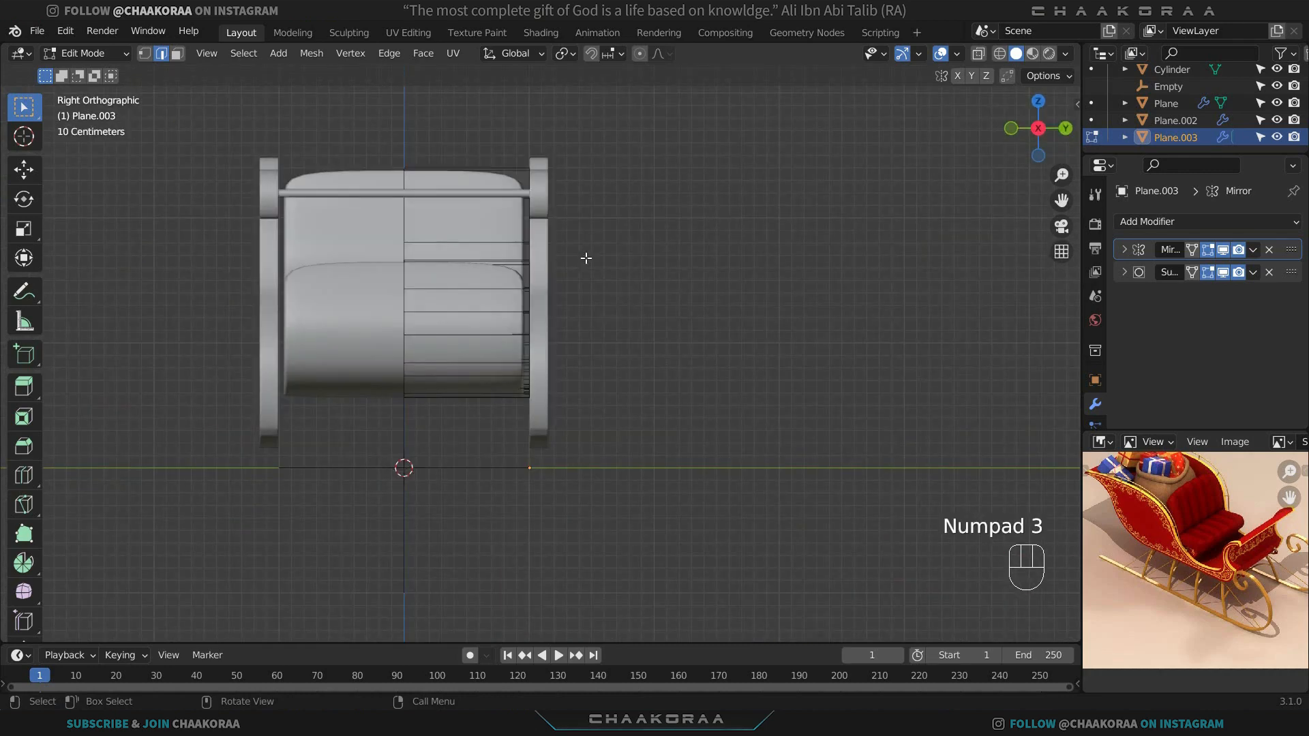
key(1)
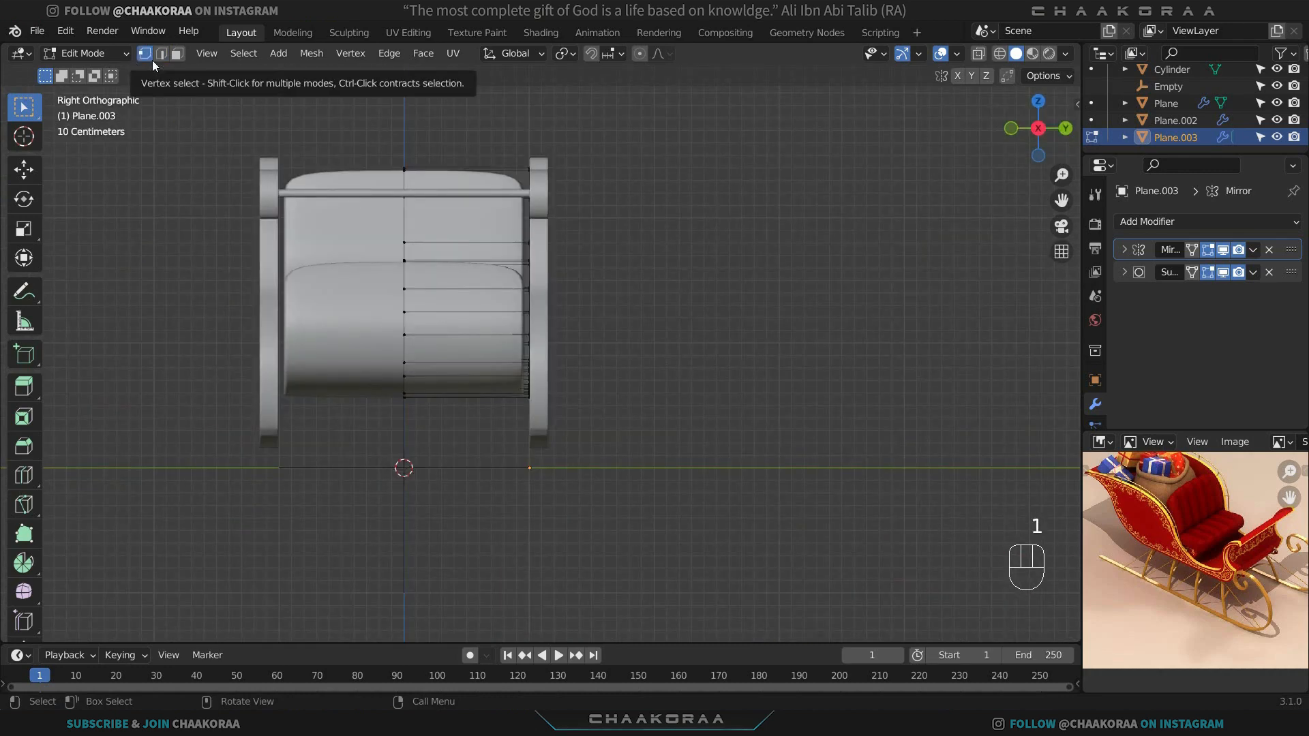
key(alt+z)
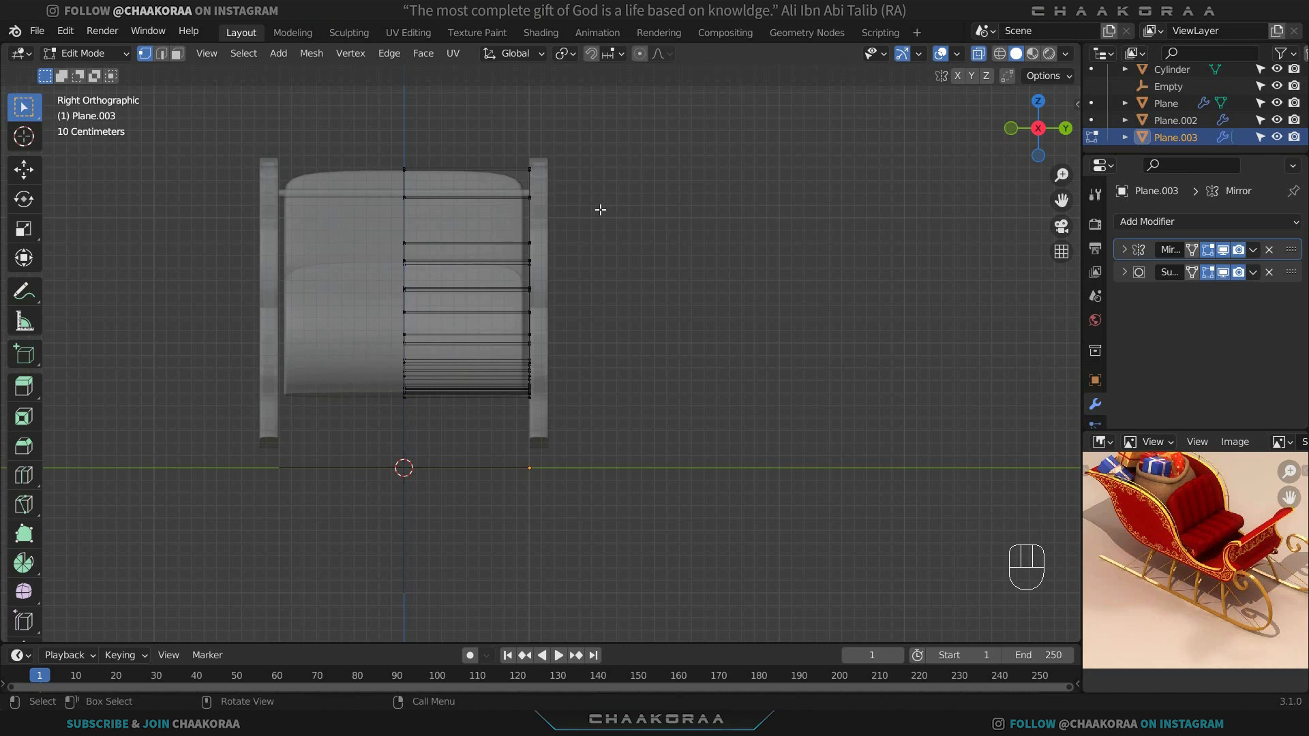
drag(607, 130, 498, 458)
scroll(552, 314, up, 2)
key(g)
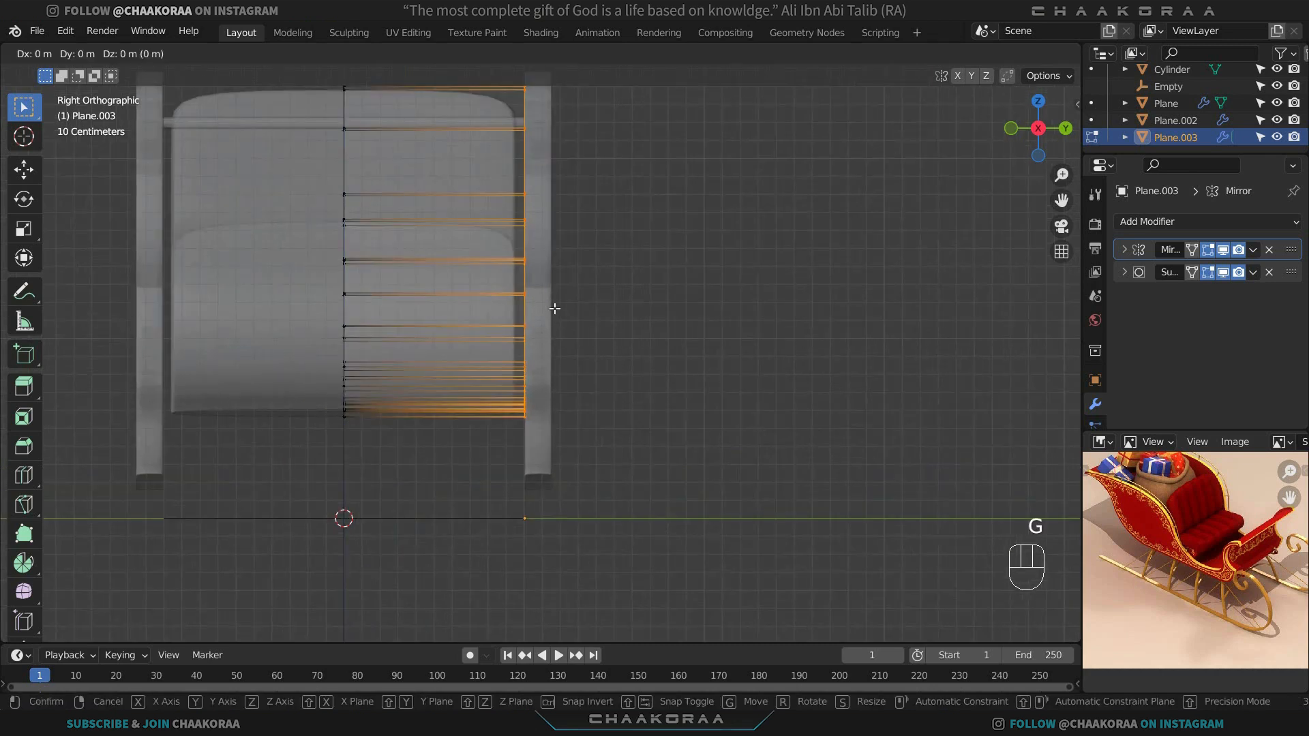
key(y)
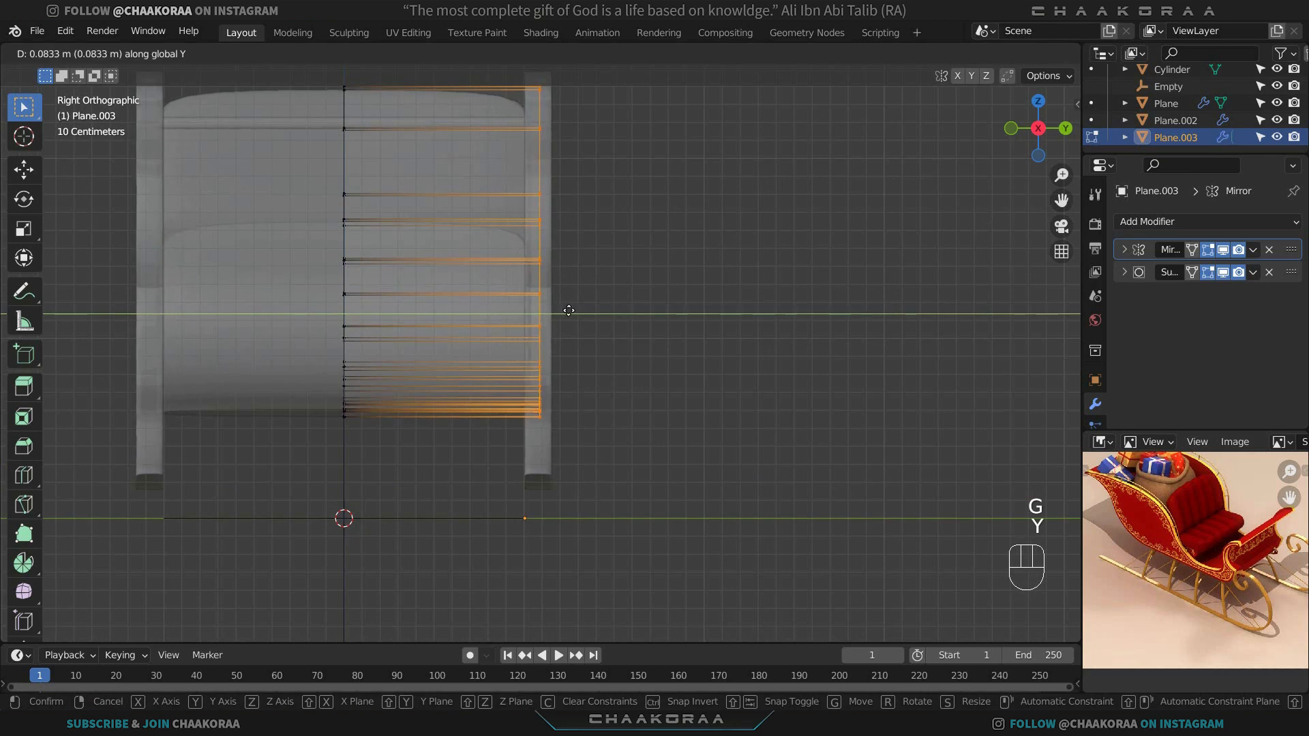
click(566, 311)
Delete the selected outer side faces of the body inside the frame and return to Object Mode.
shift+middle_drag(535, 224, 547, 311)
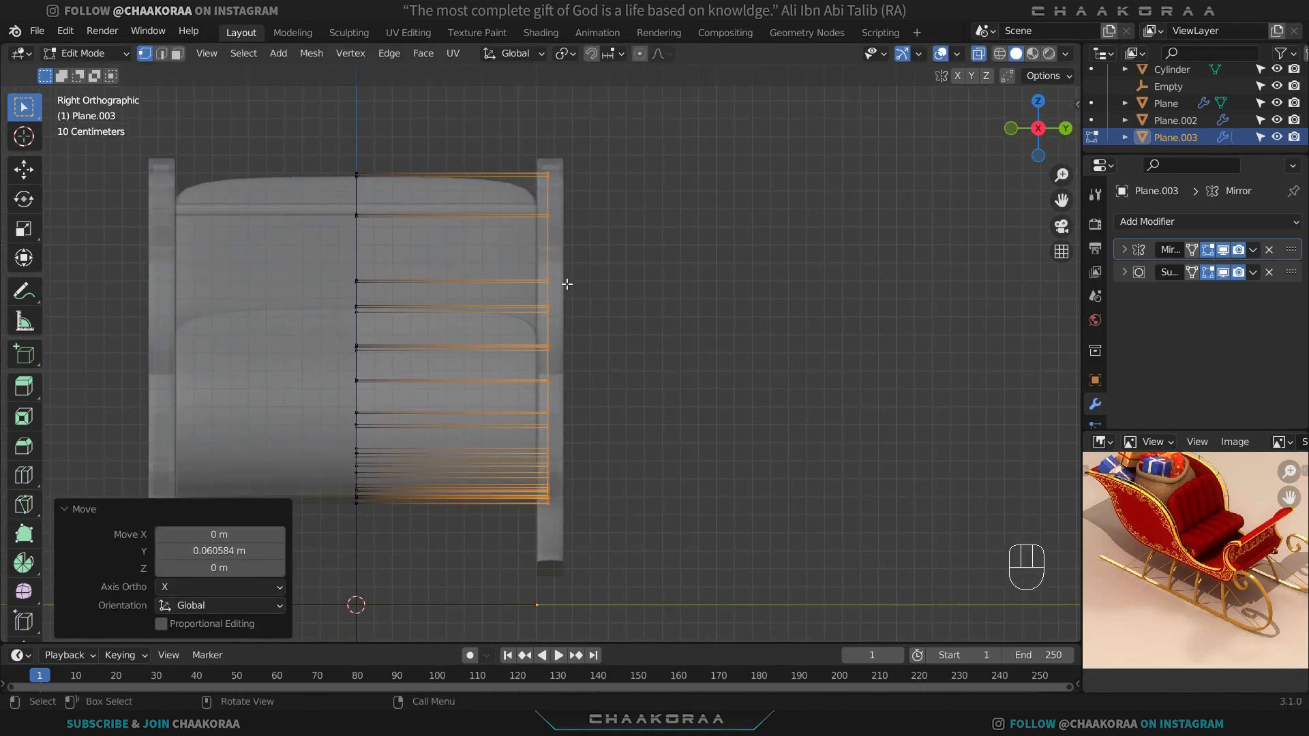
key(x)
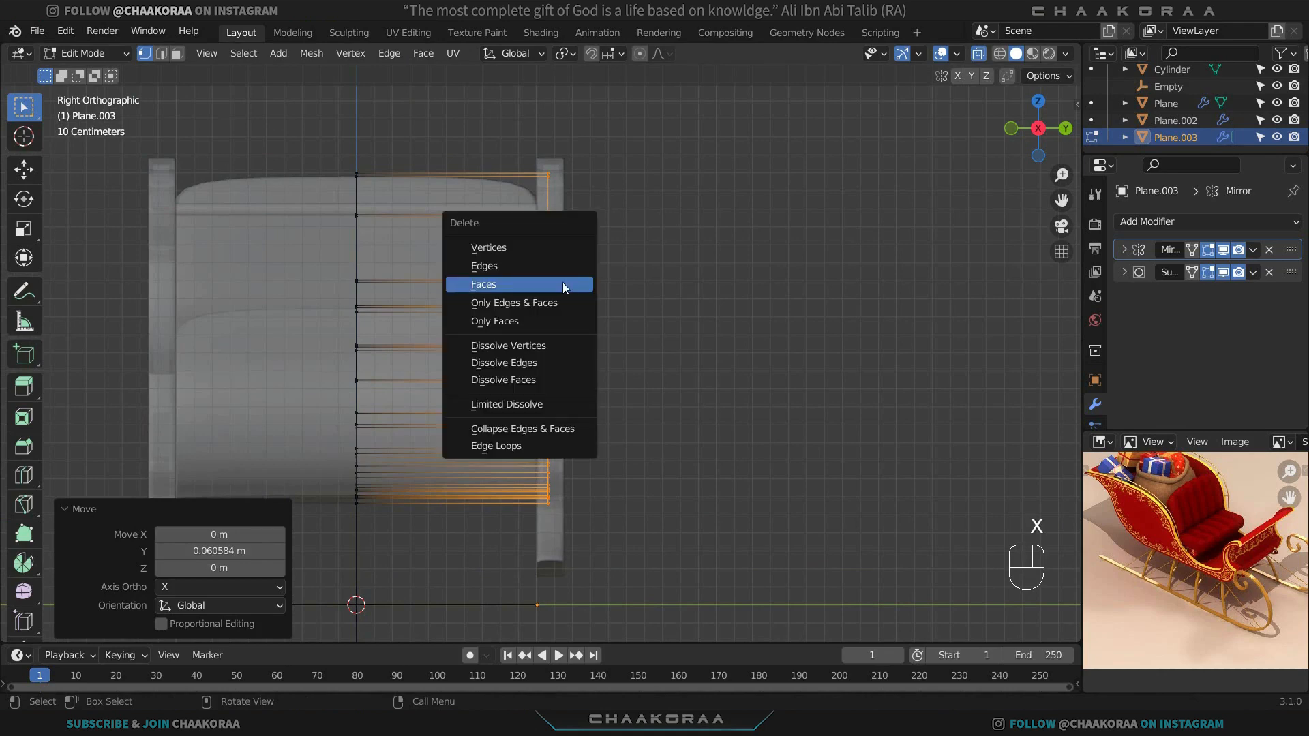
click(563, 282)
key(alt+z)
key(Tab)
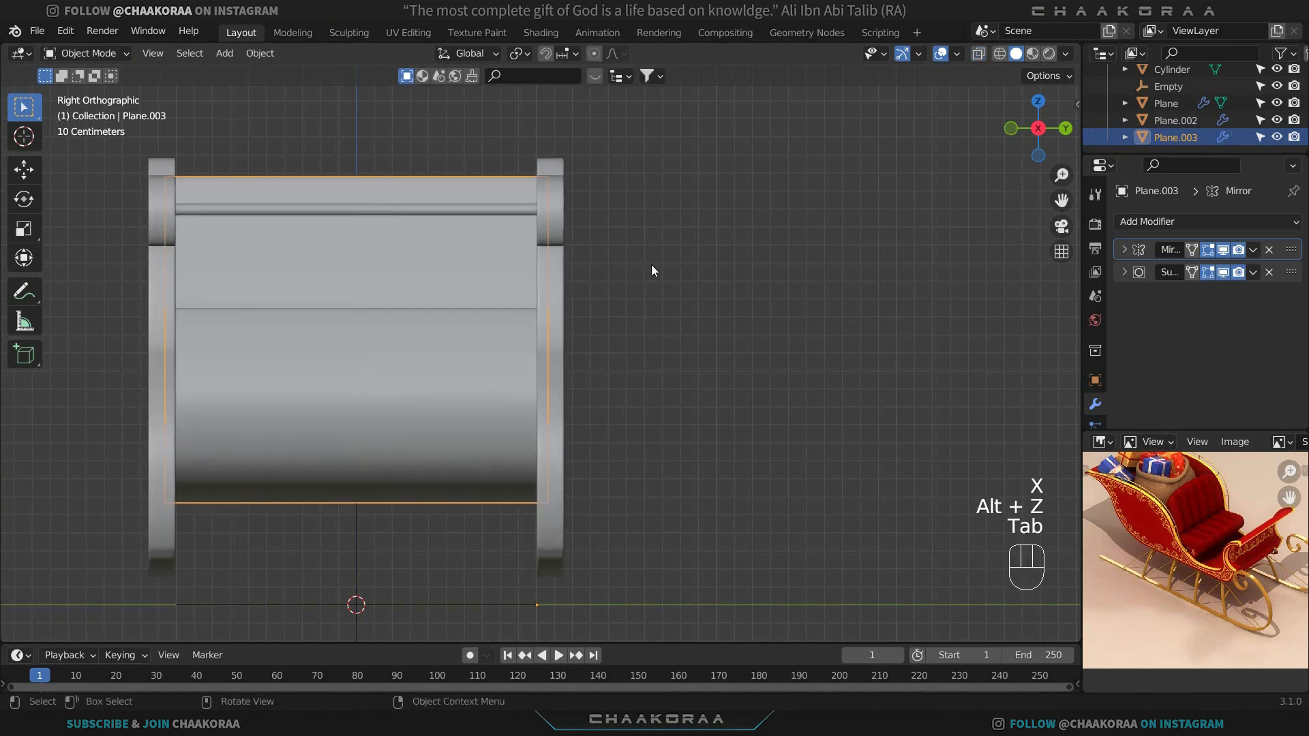
middle_drag(651, 265, 444, 401)
scroll(566, 451, up, 2)
scroll(521, 461, up, 3)
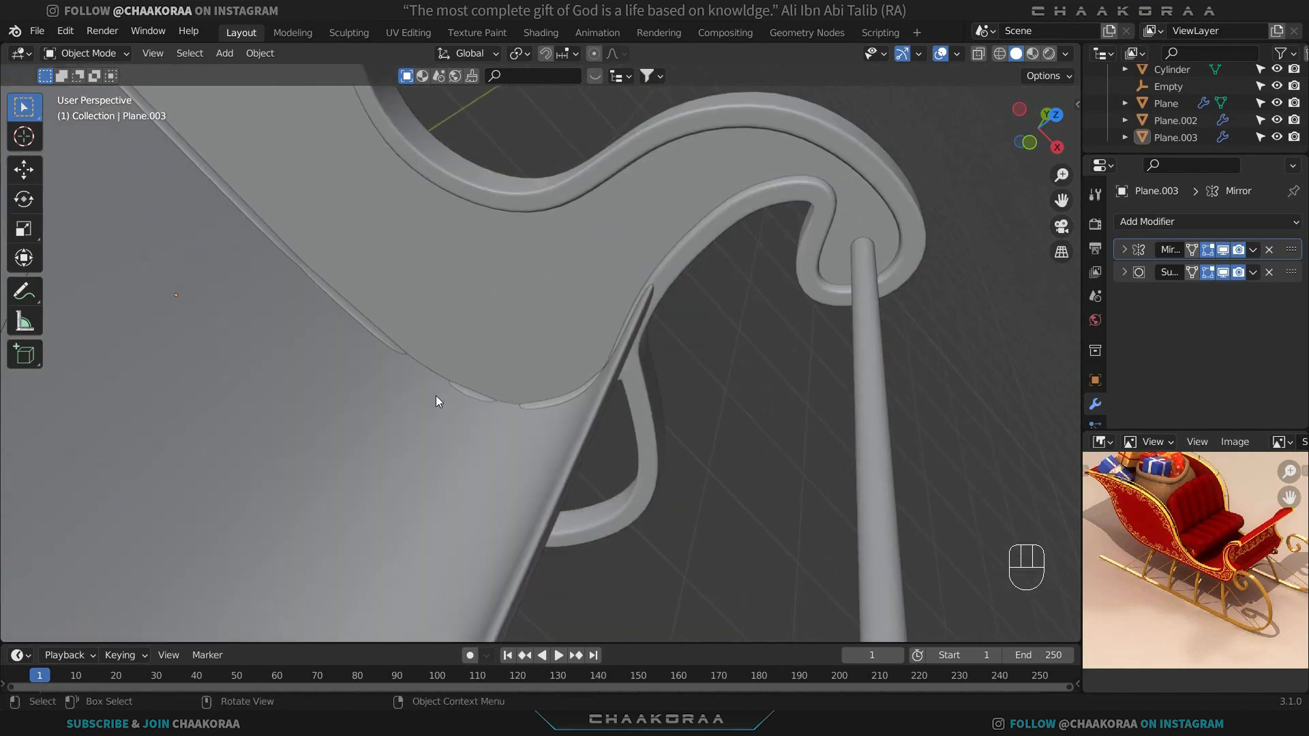
In Edit Mode, use X-ray to select the body's crosswise edge just before the floor curves up toward the front.
click(437, 395)
key(Tab)
key(2)
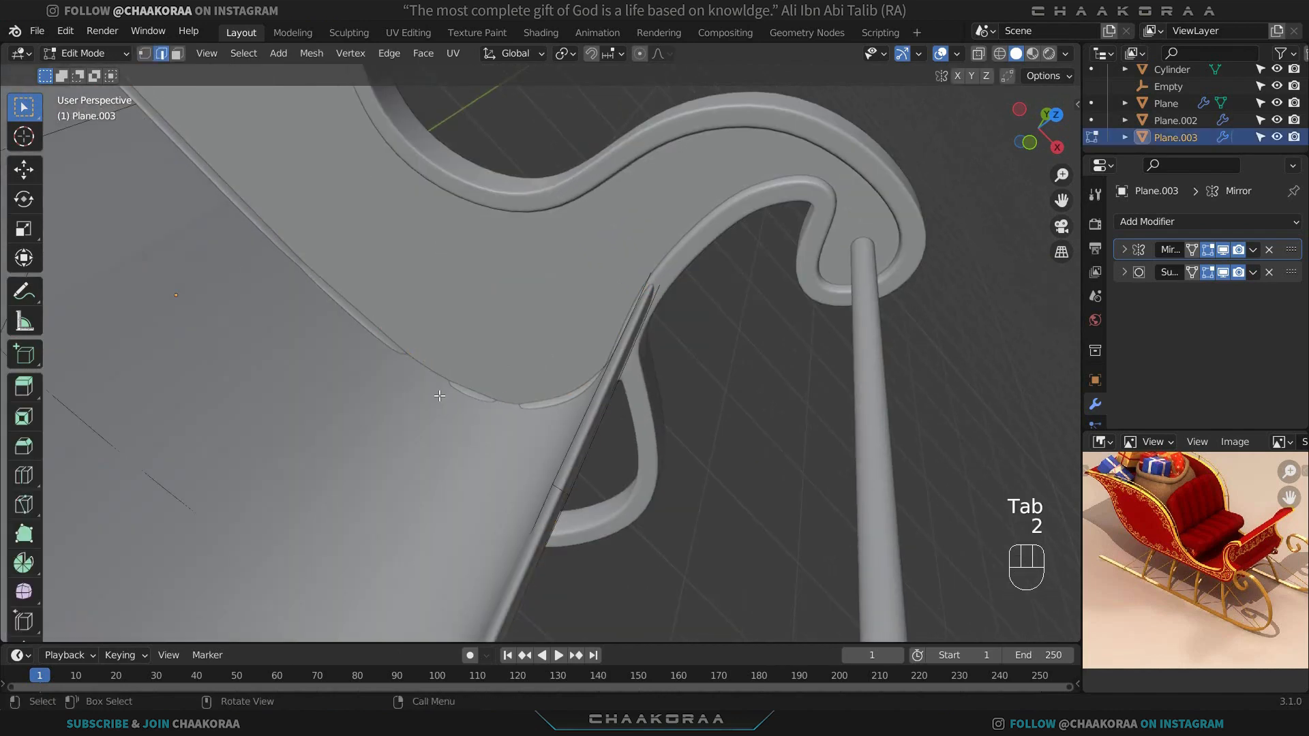
shift+middle_drag(368, 366, 511, 329)
scroll(354, 311, down, 2)
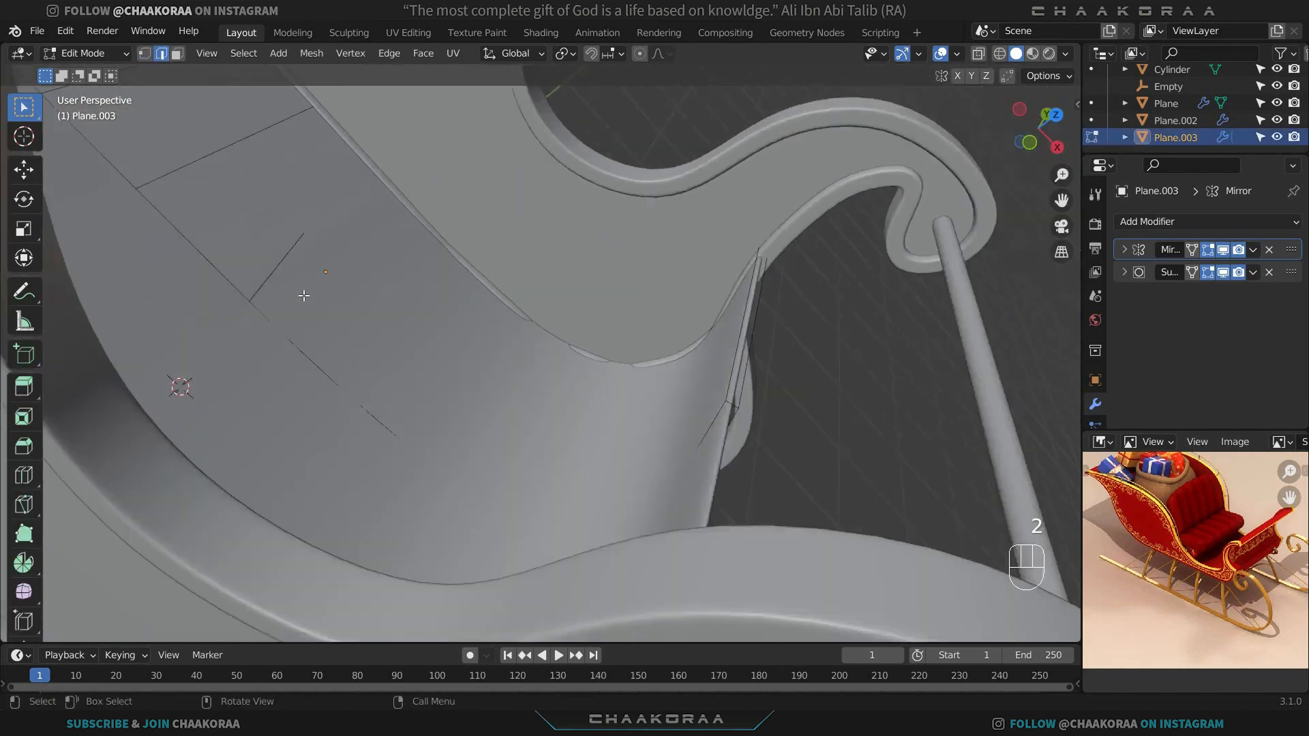
key(alt+z)
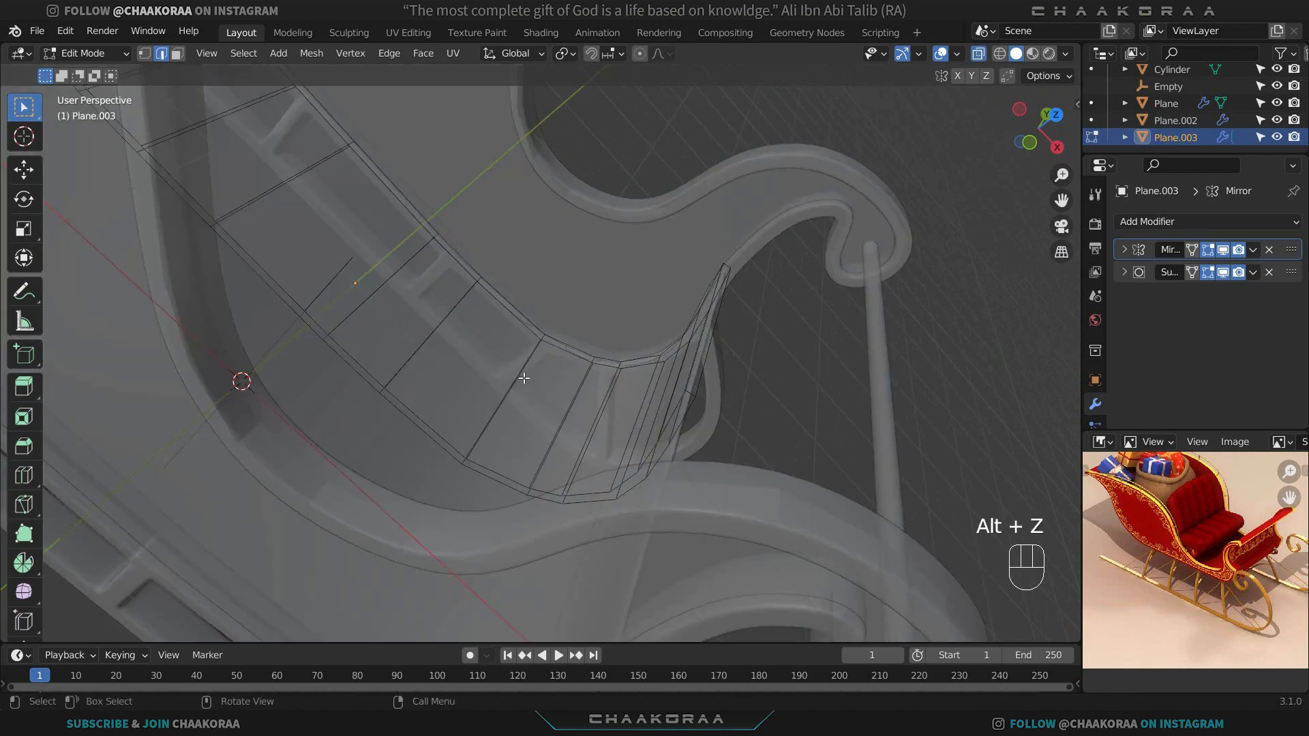
middle_drag(523, 378, 503, 371)
click(505, 399)
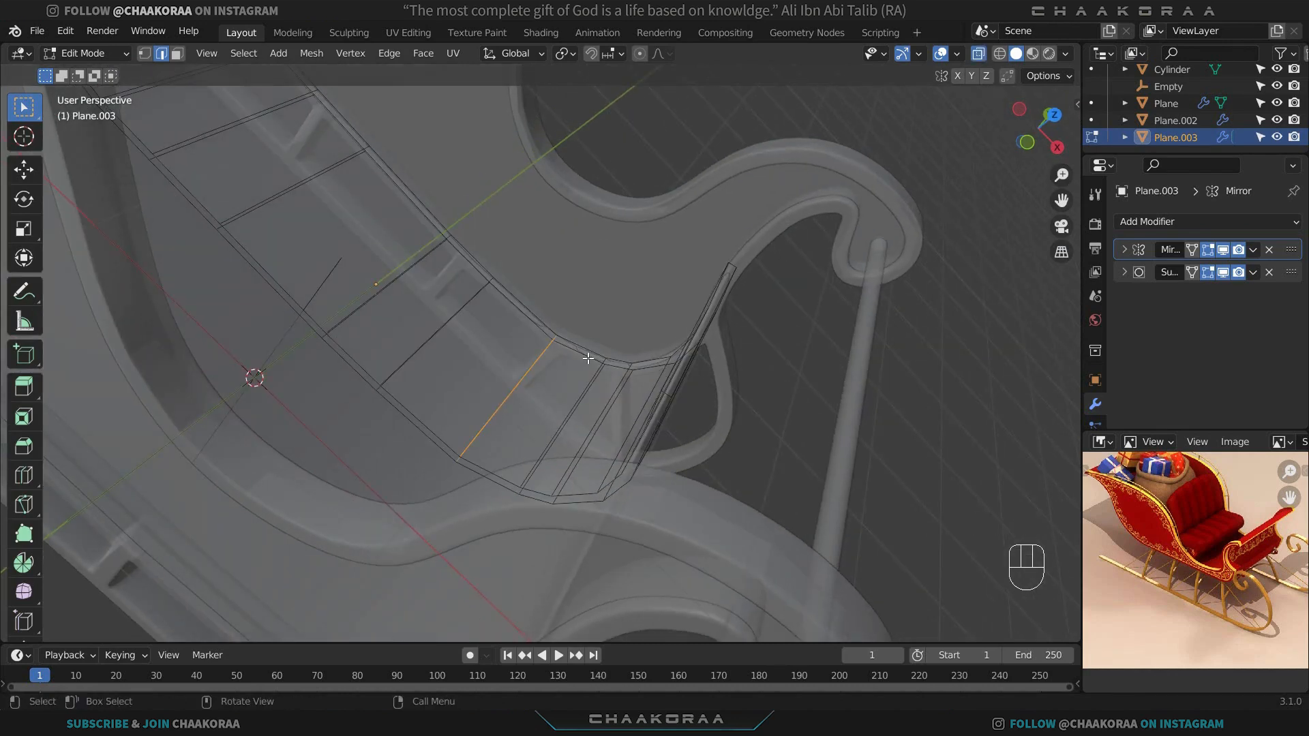
key(alt+z)
key(g)
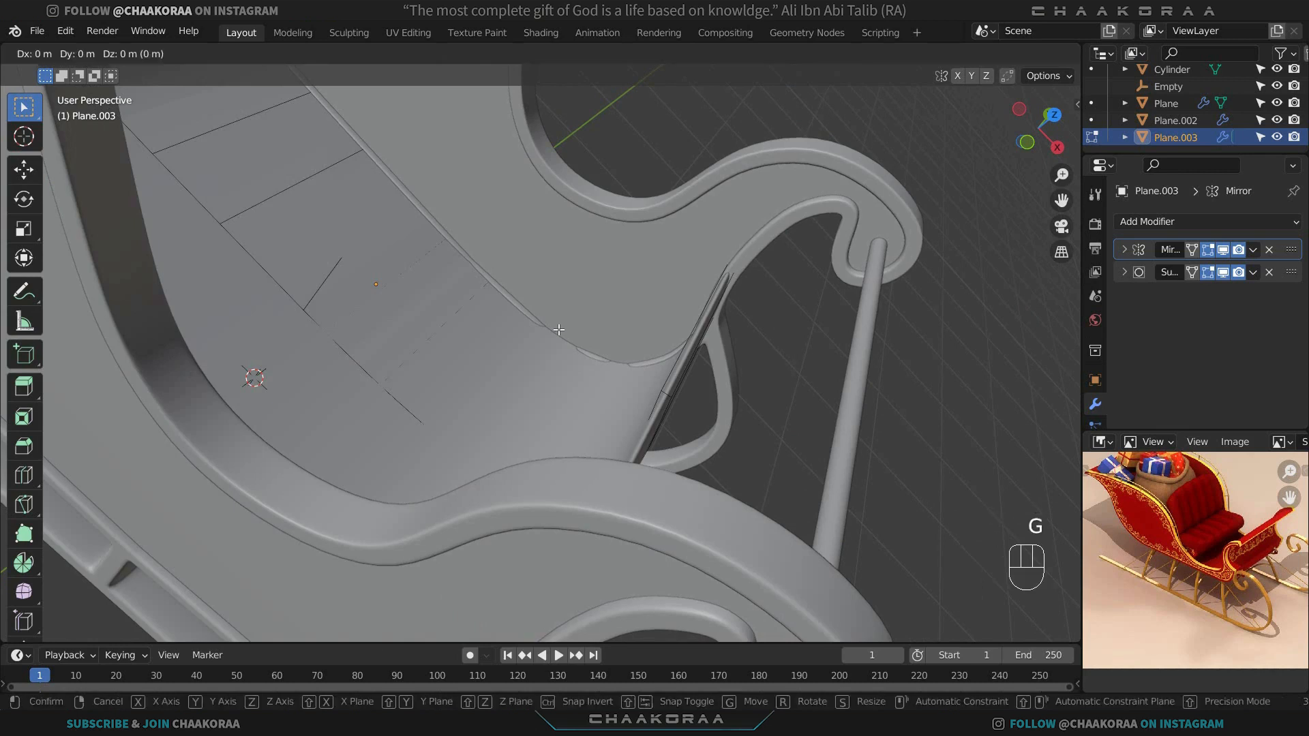
key(z)
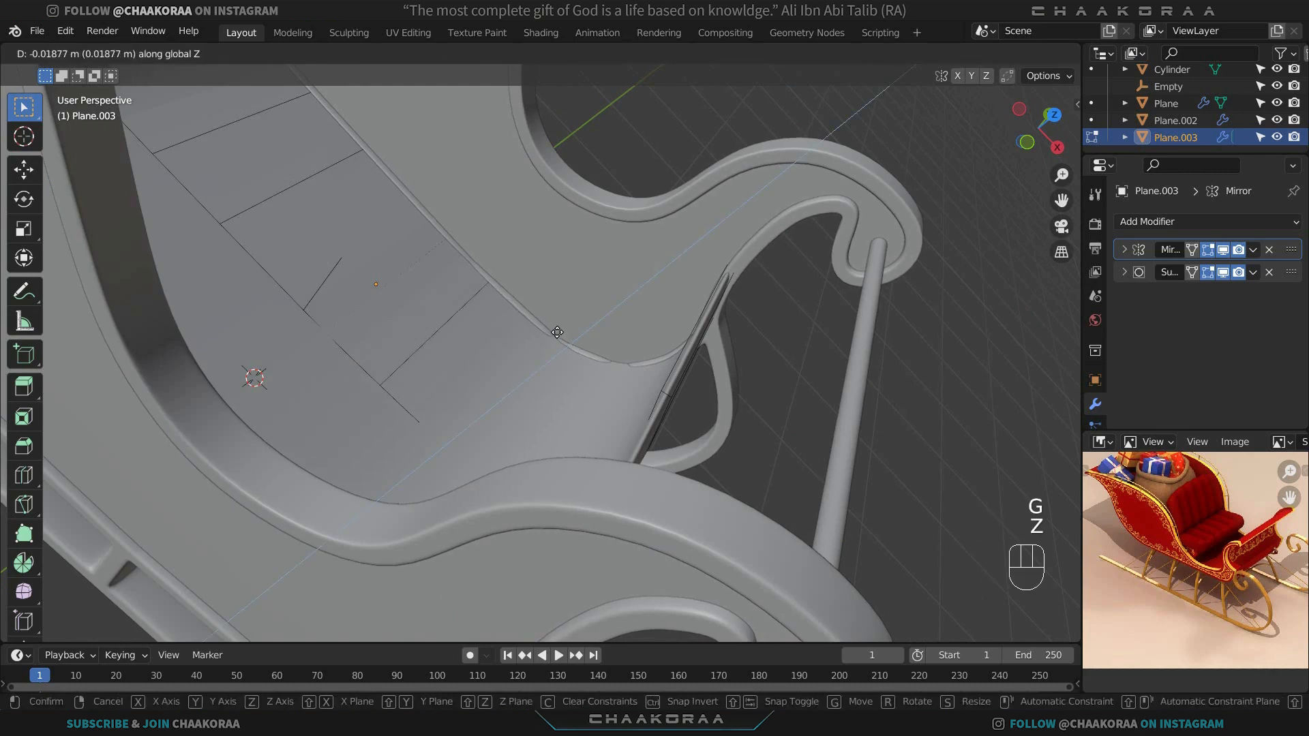
click(561, 330)
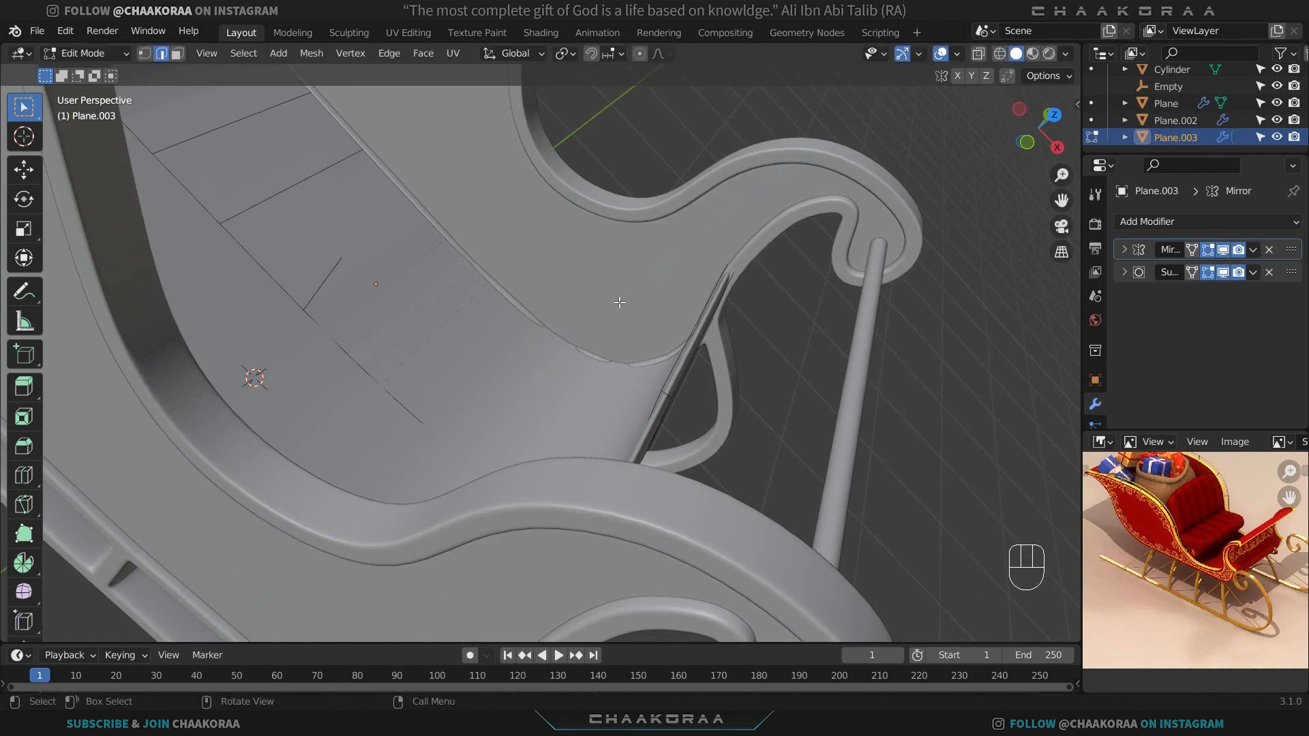
key(g)
key(g)
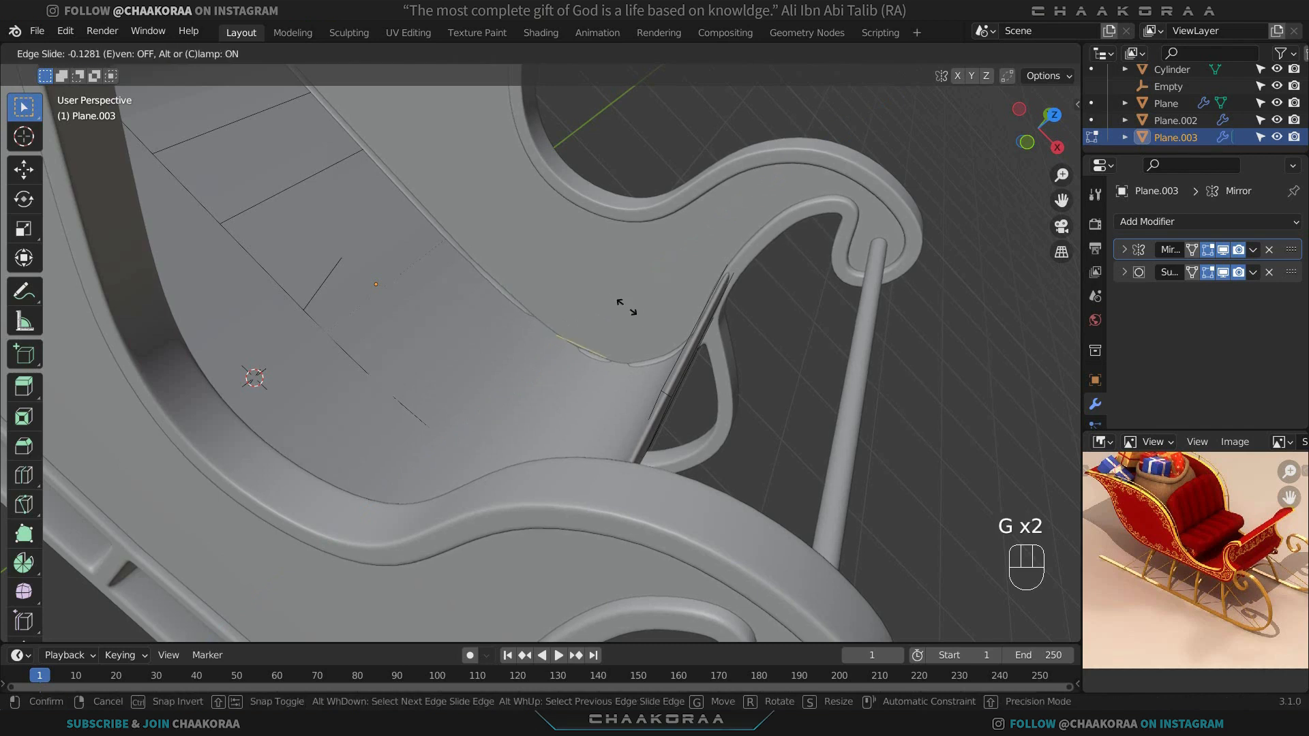
Move the selected crosswise edge about 0.052 m along X and about 0.016 m down along Z to close the gap at the side frame.
key(g)
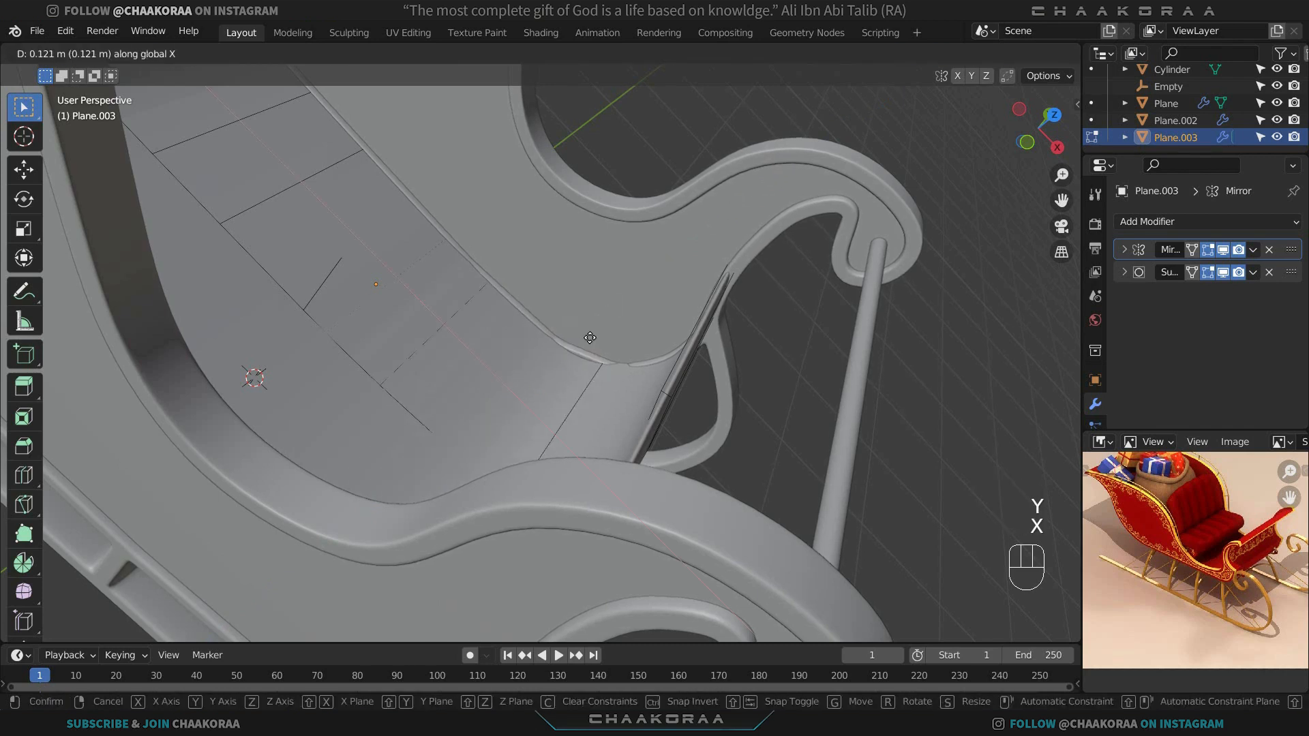
key(x)
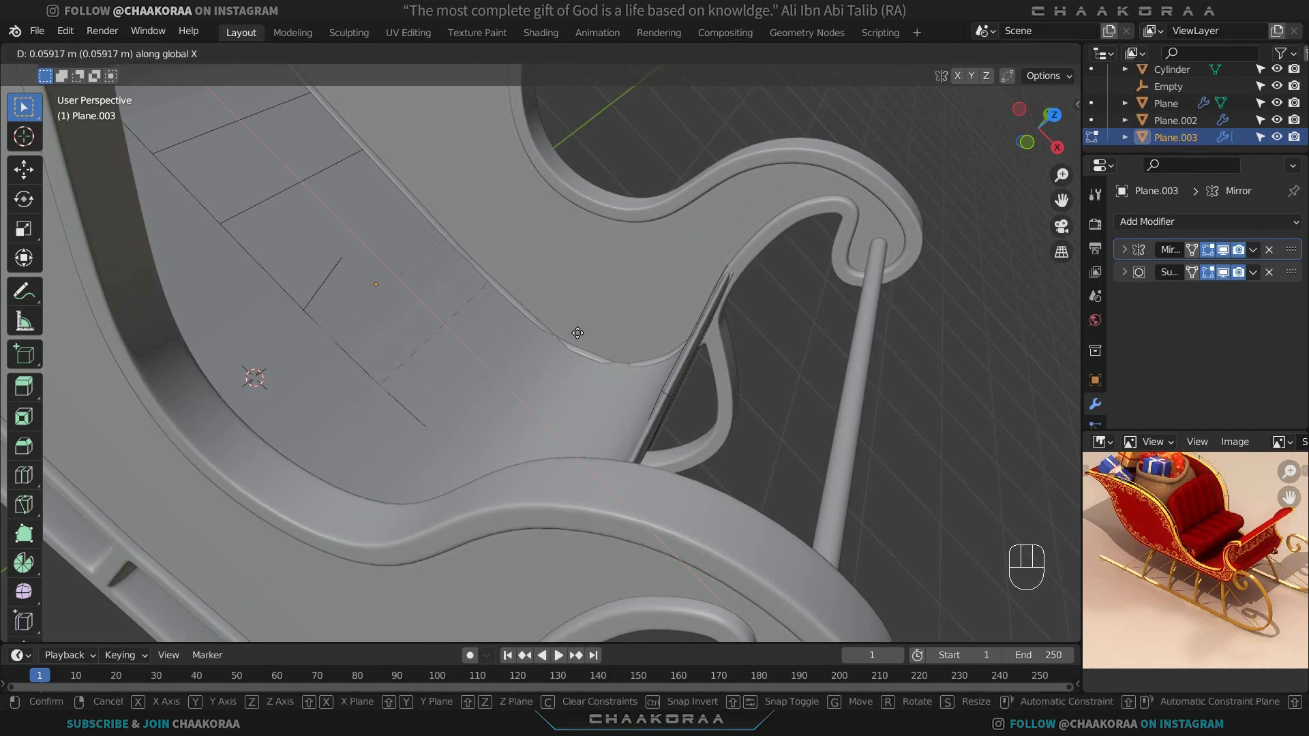
click(576, 332)
middle_drag(576, 332, 573, 300)
key(g)
key(z)
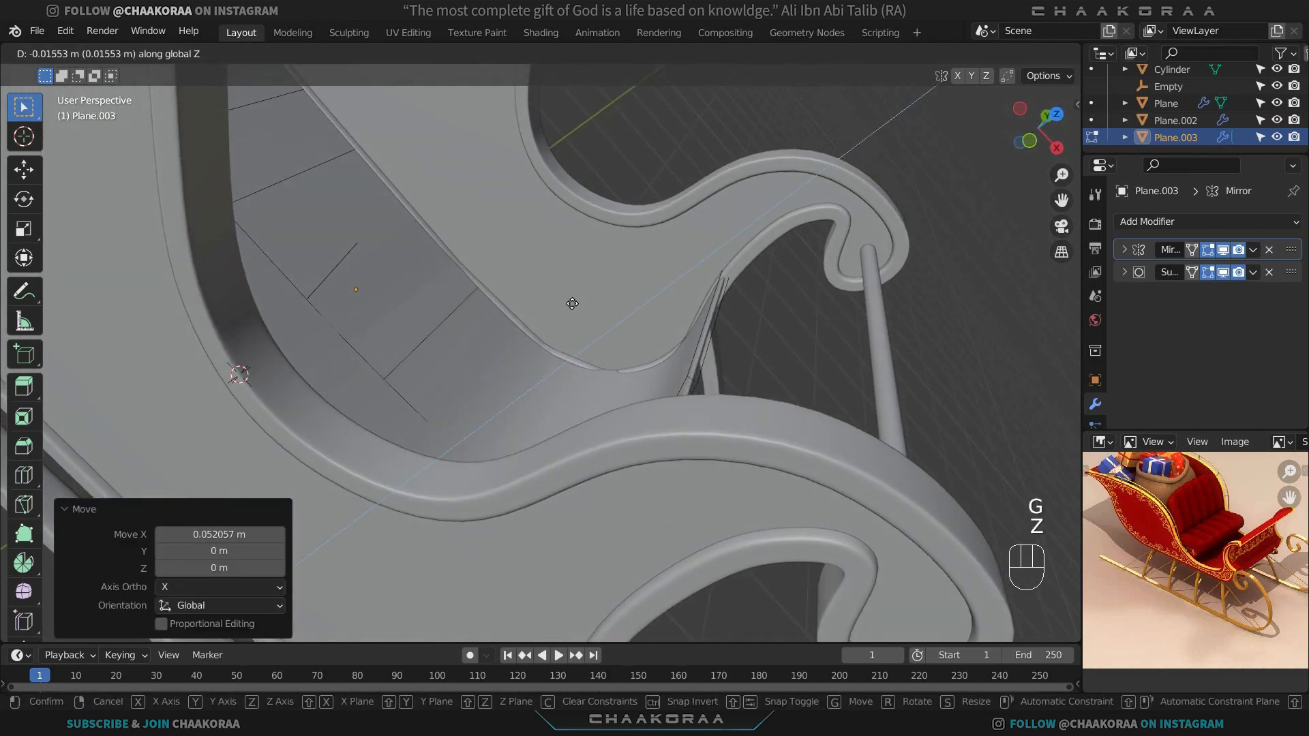
click(572, 303)
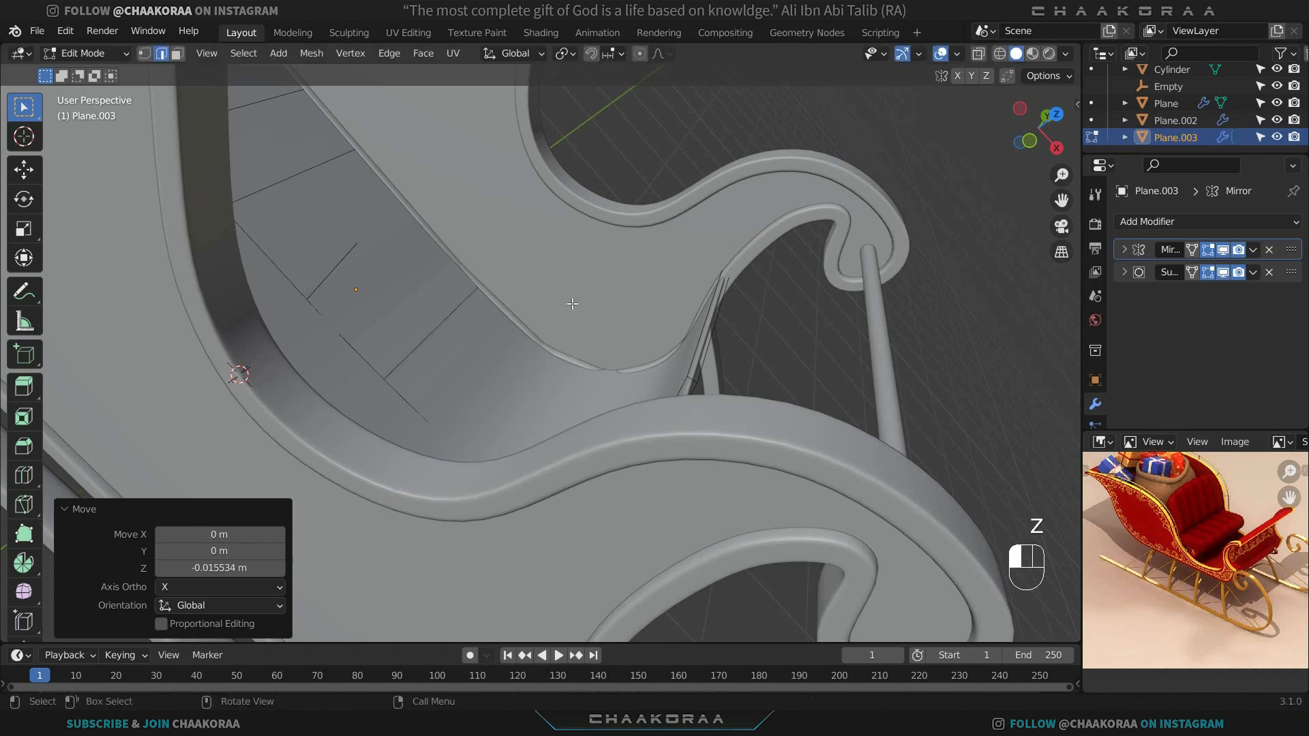
Select the next two crosswise edges in the front curve, move them about 0.021 m down along Z, and return to Object Mode.
middle_drag(627, 392, 528, 374)
key(alt+z)
drag(529, 373, 460, 403)
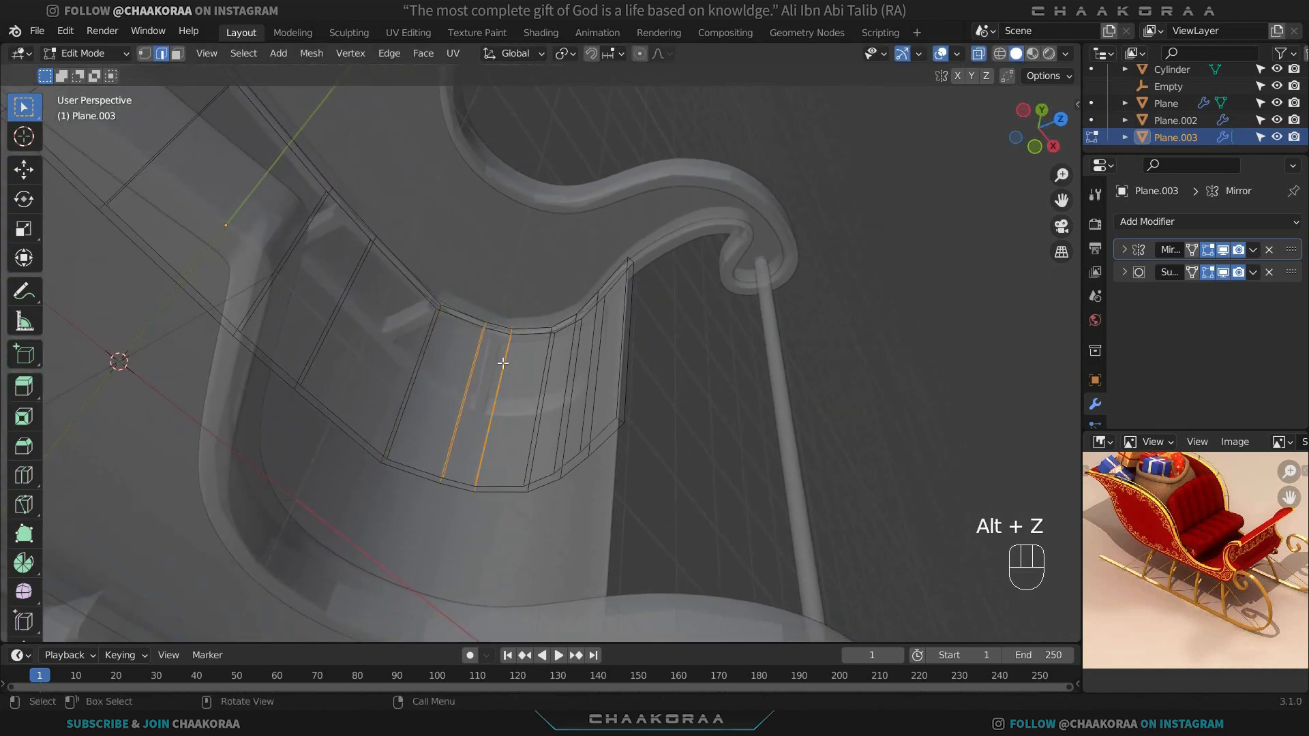
key(alt+z)
middle_drag(502, 362, 511, 325)
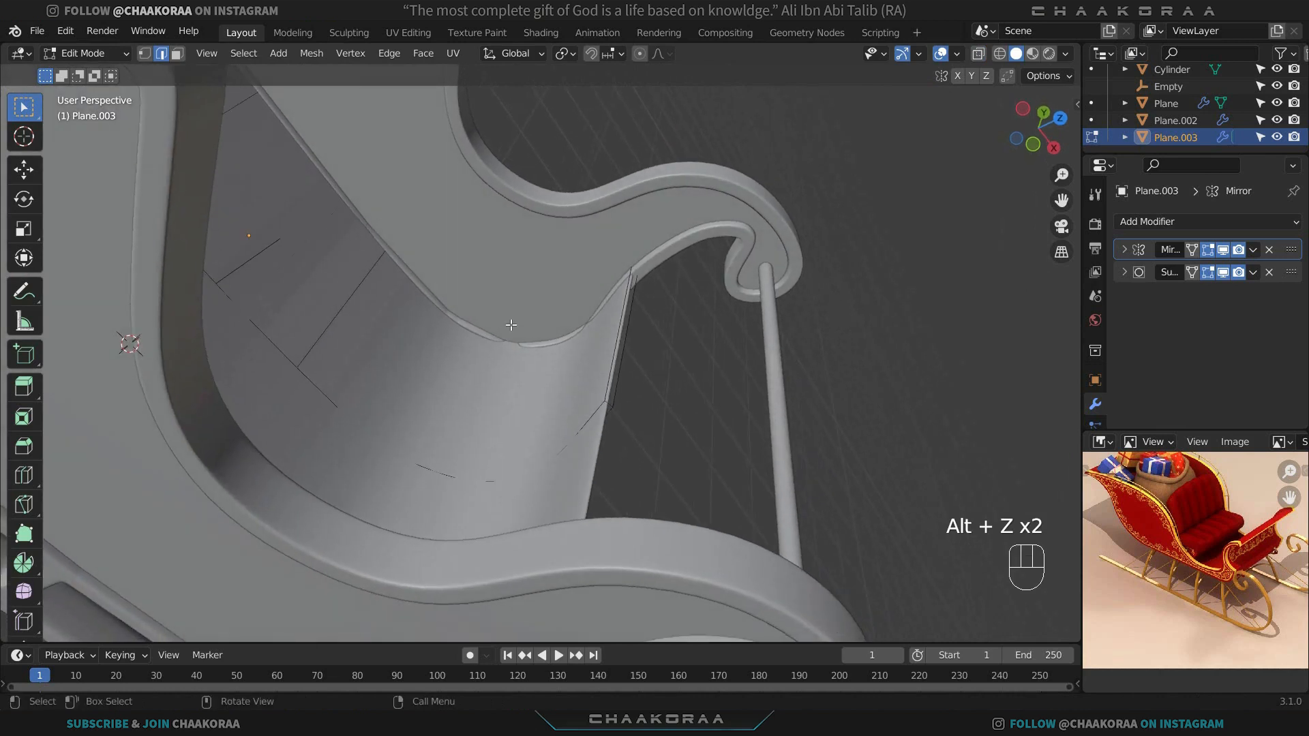
key(g)
key(z)
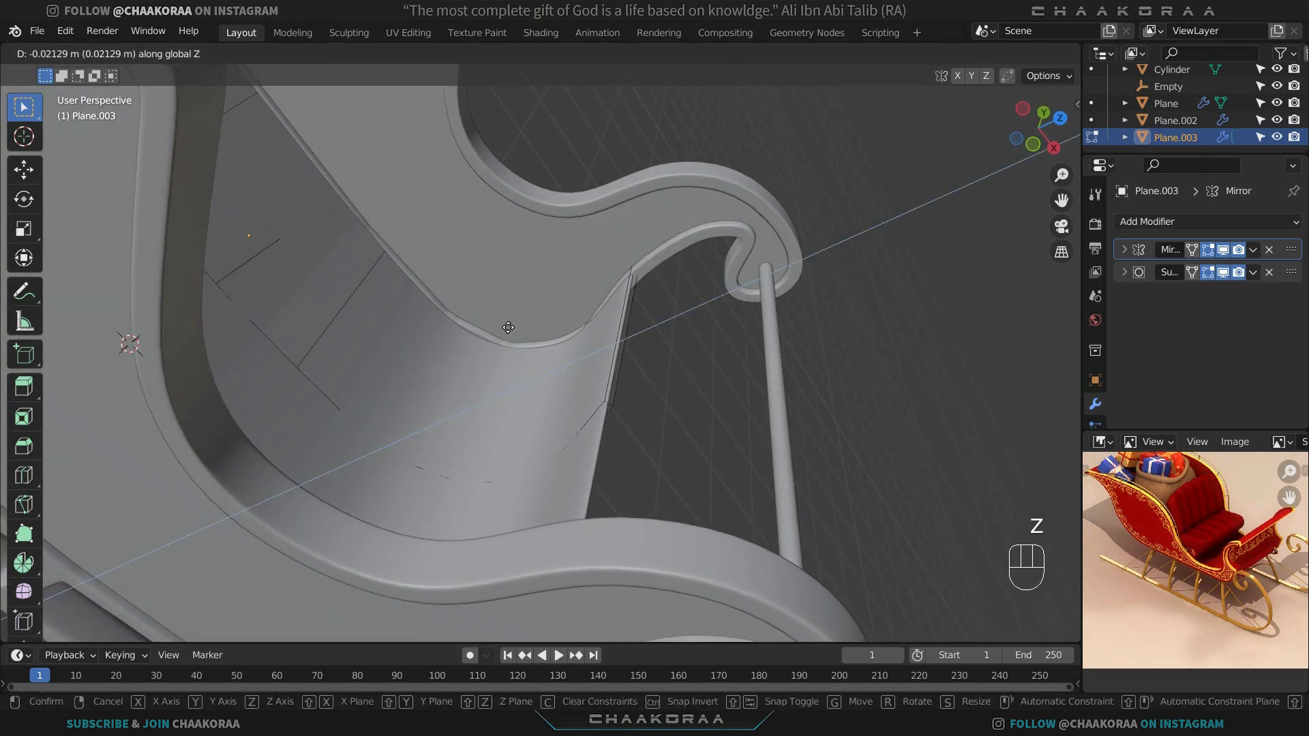
click(508, 328)
key(Tab)
Check the body's fit from several angles and examine the seat in the reference image.
middle_drag(508, 327, 513, 354)
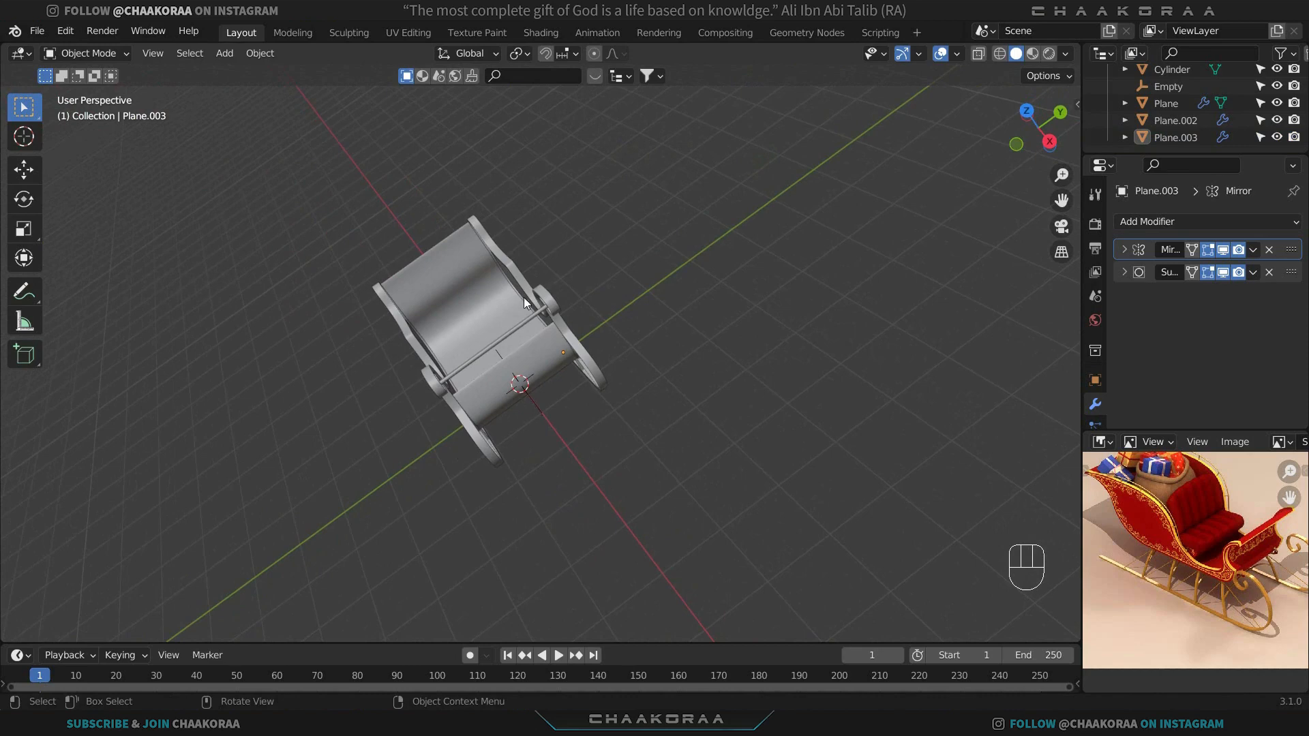
middle_drag(537, 301, 519, 361)
scroll(407, 359, up, 6)
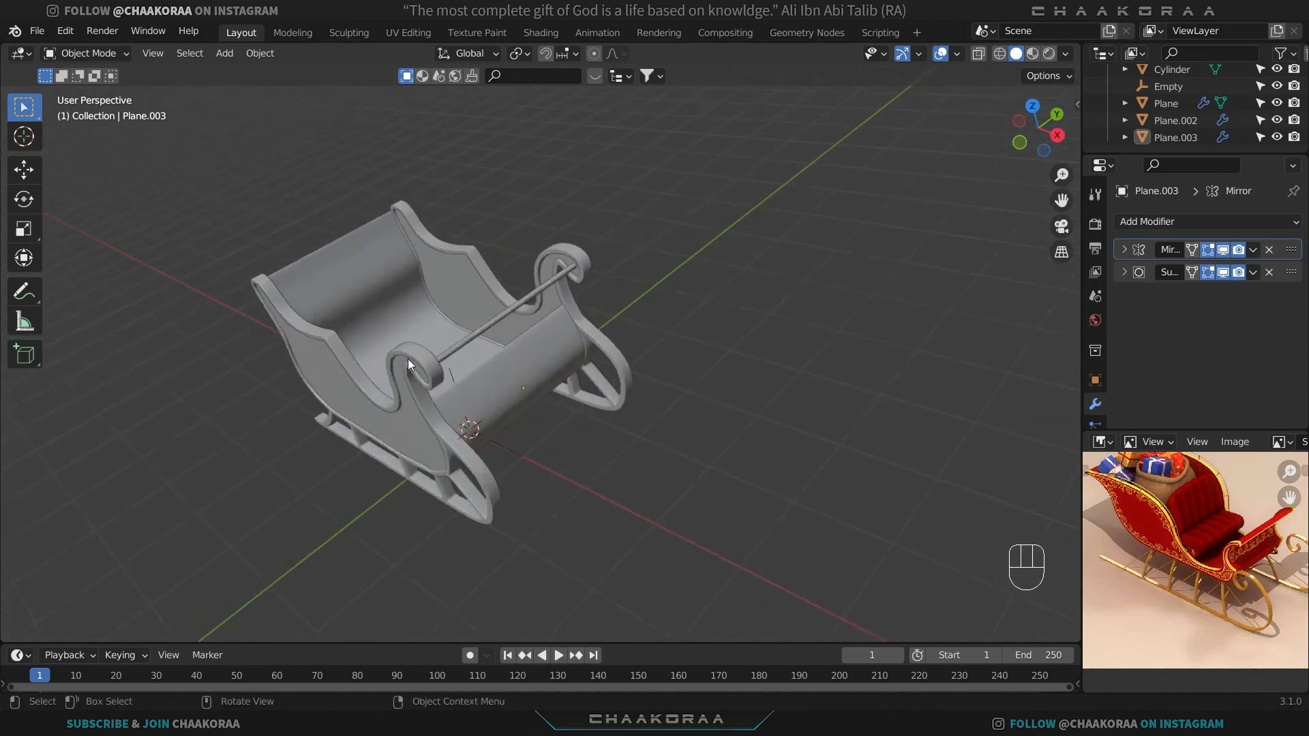
scroll(1098, 562, up, 5)
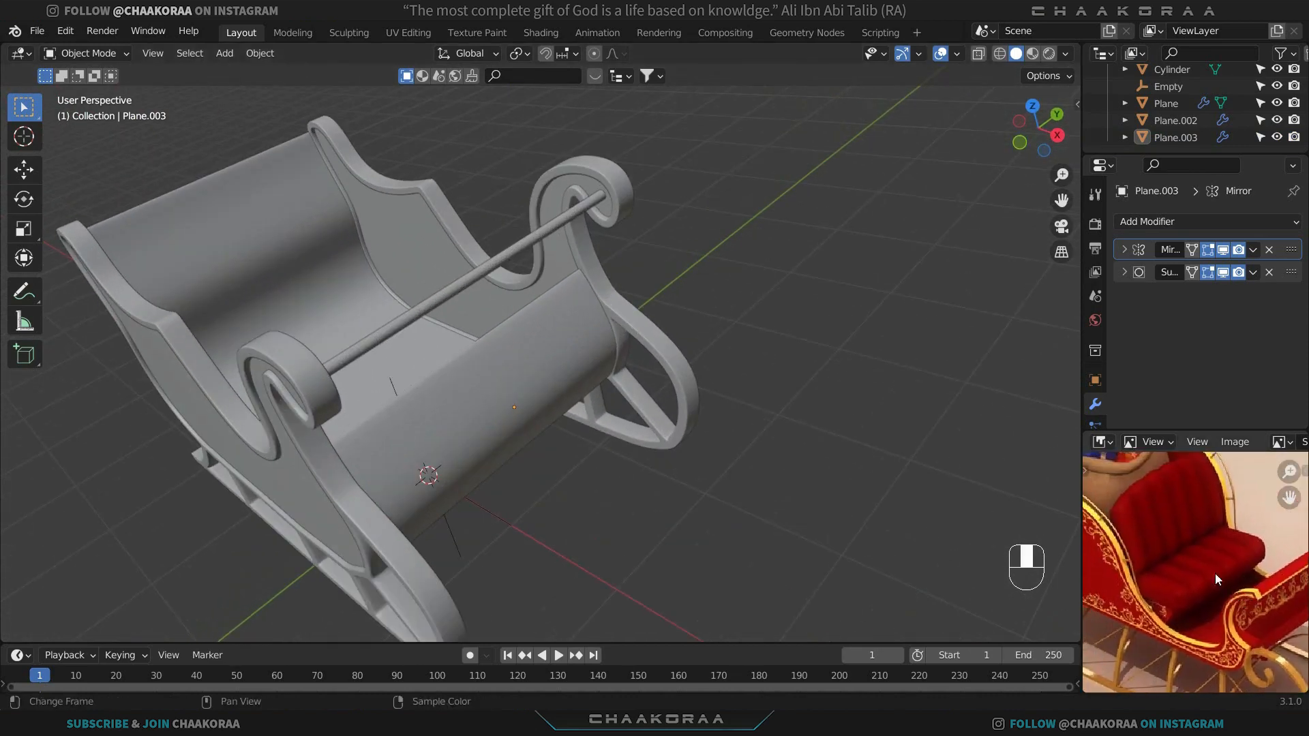
middle_drag(1177, 579, 1285, 551)
scroll(641, 428, down, 3)
middle_drag(1161, 565, 1183, 531)
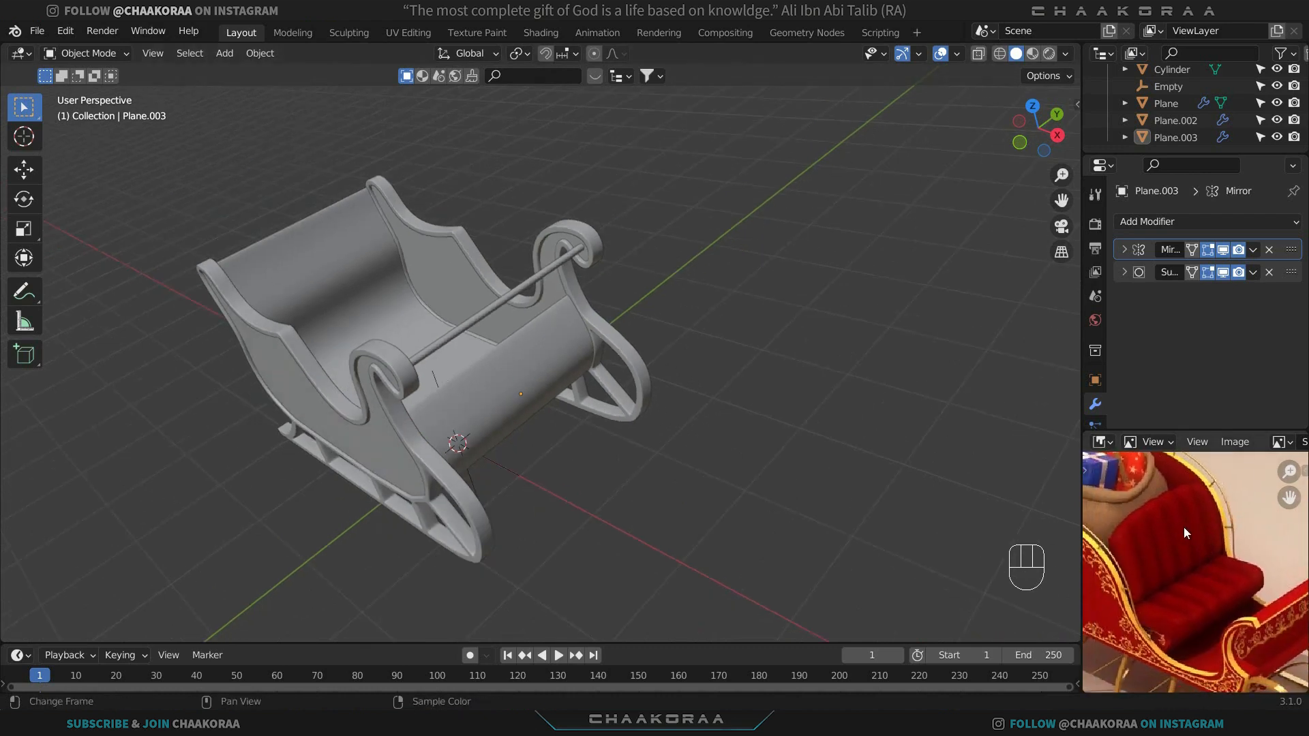
middle_drag(498, 384, 537, 406)
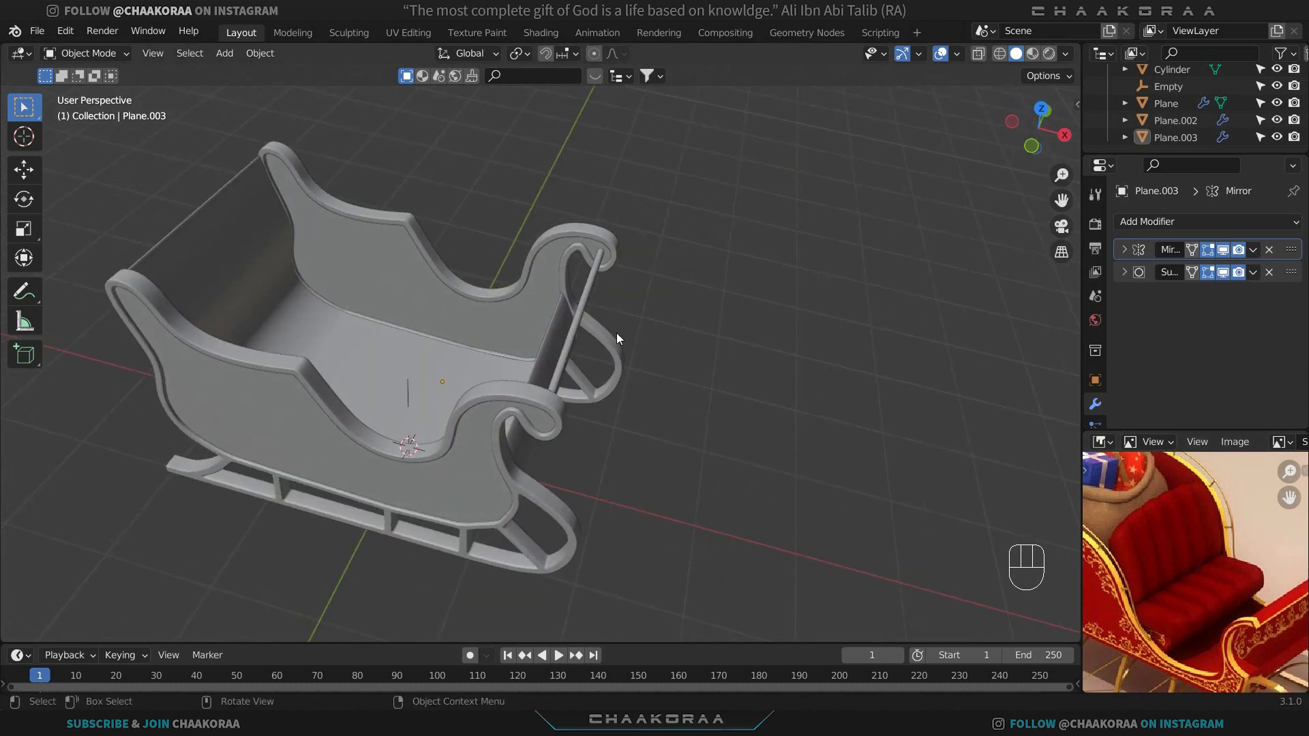
Add a 2 m cube for the seat and raise it about 1.58 m along Z.
key(shift+a)
mouse_move(616, 334)
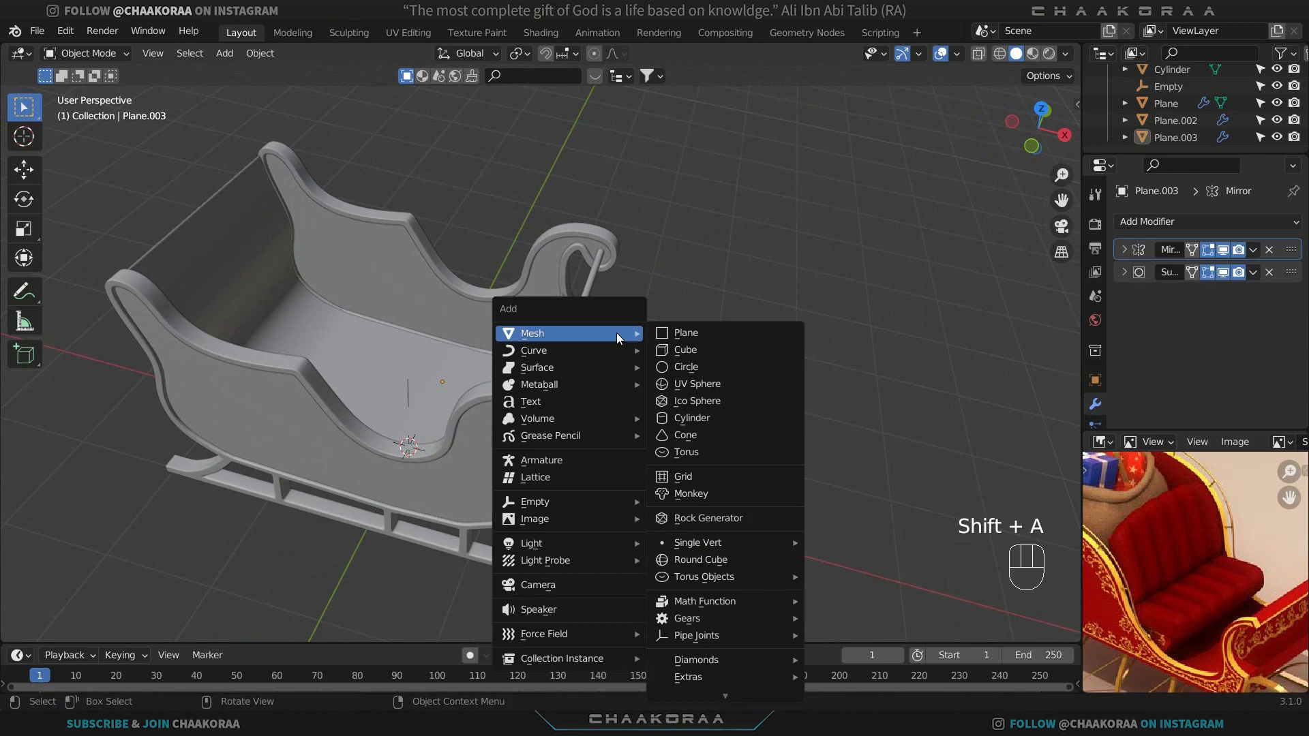
click(750, 350)
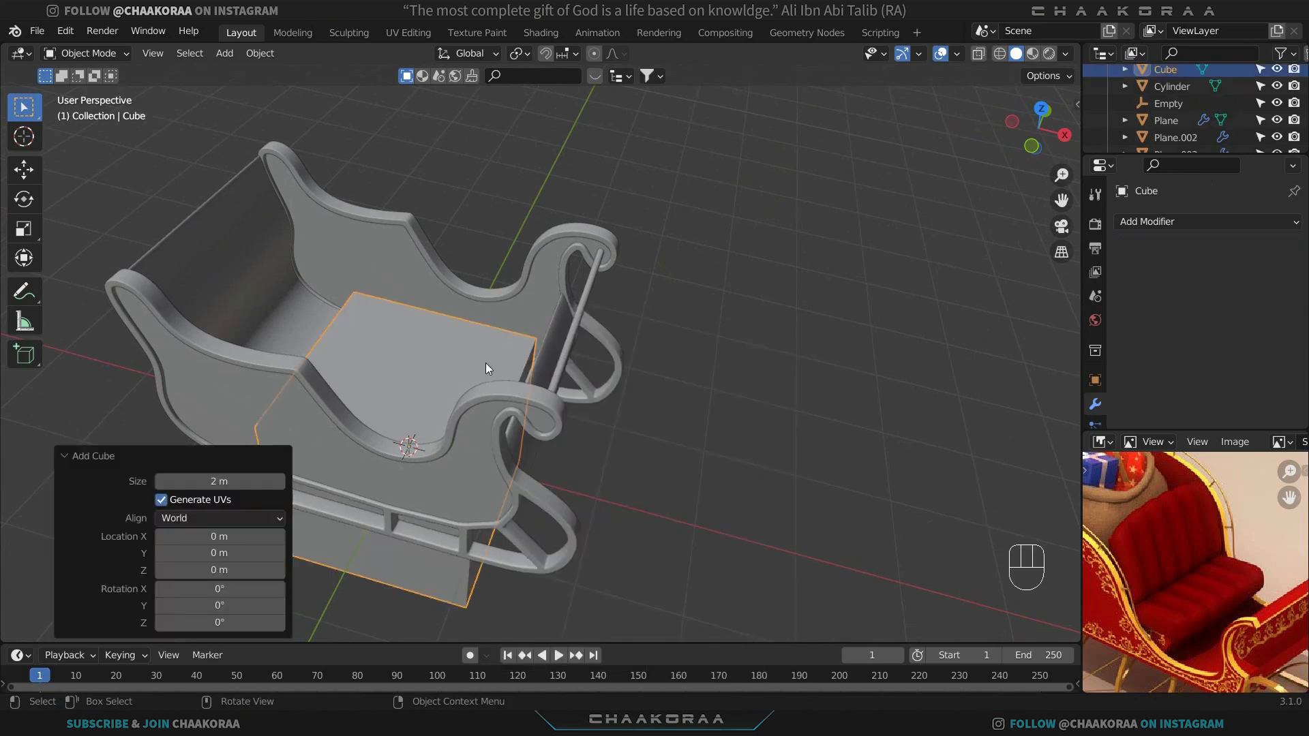
key(g)
key(z)
click(444, 250)
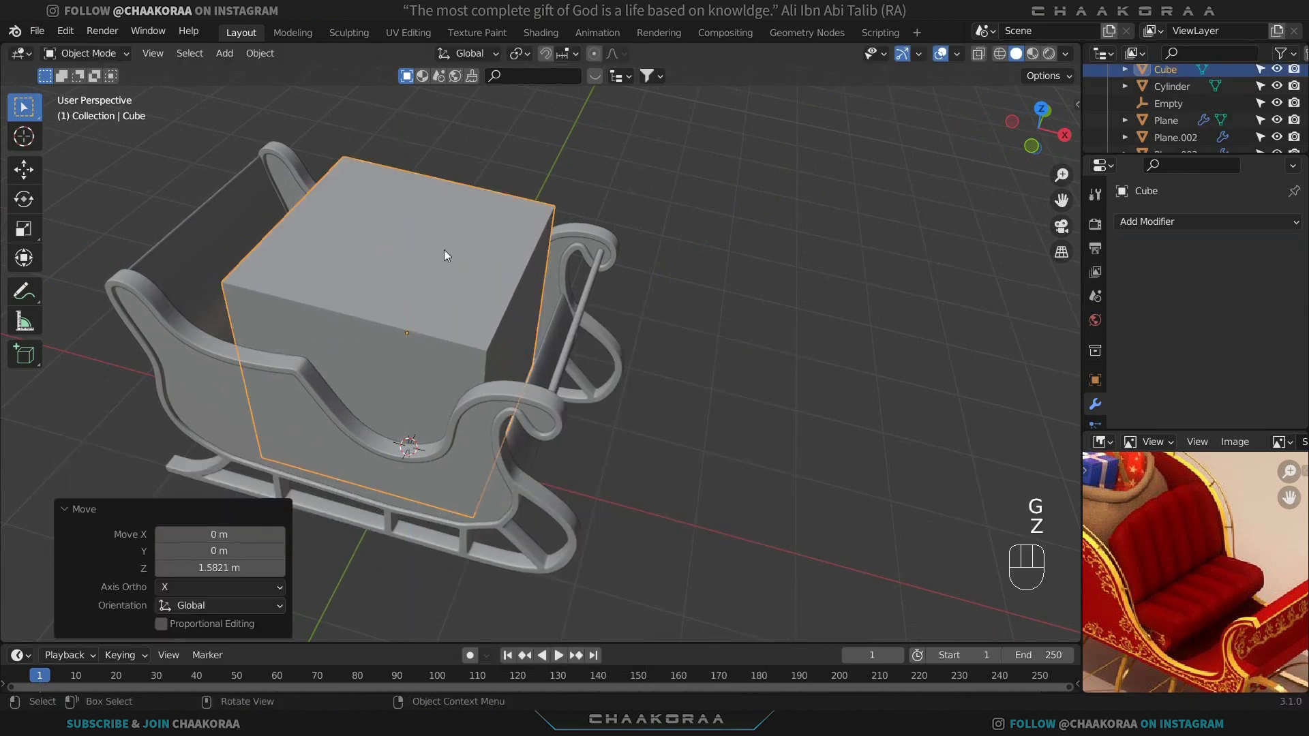
In right view, scale the cube's mesh along Z to a bit under two thirds of its height and raise the object about 0.34 m.
key(KP_3)
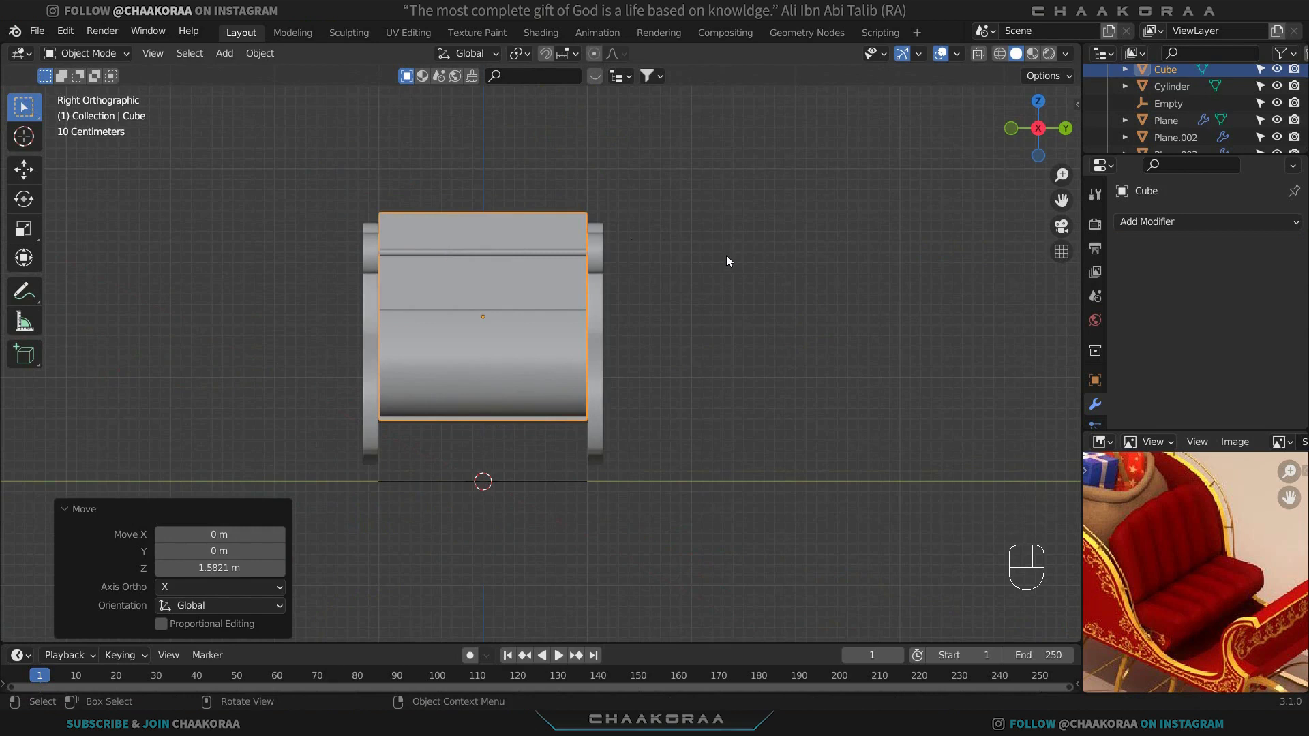
key(Tab)
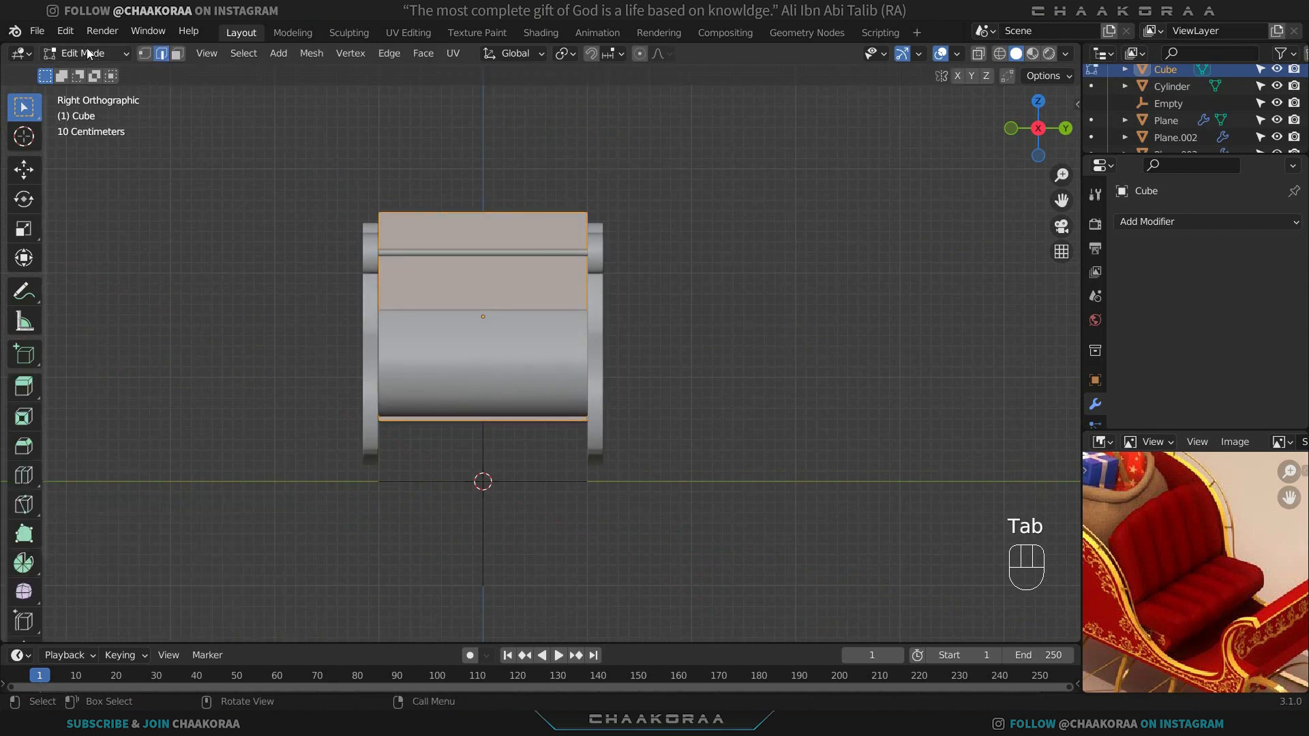
key(s)
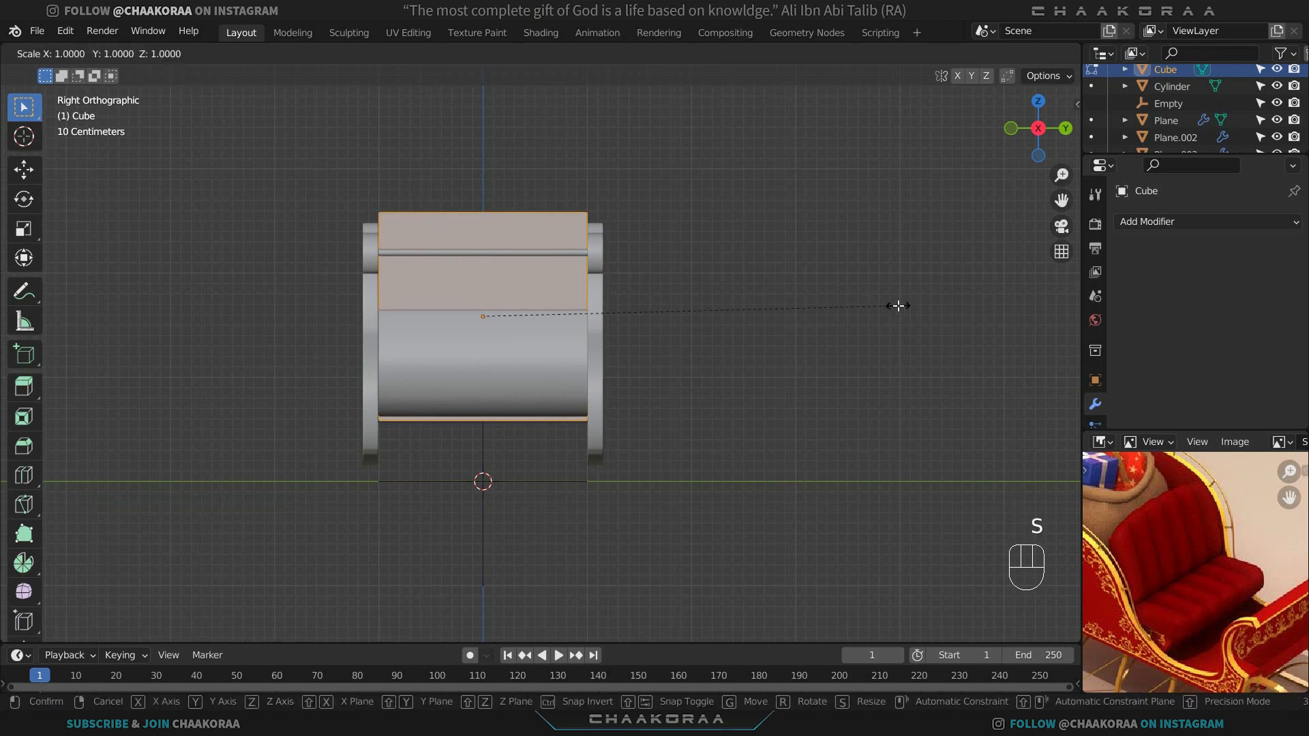
key(z)
click(745, 287)
key(Tab)
key(g)
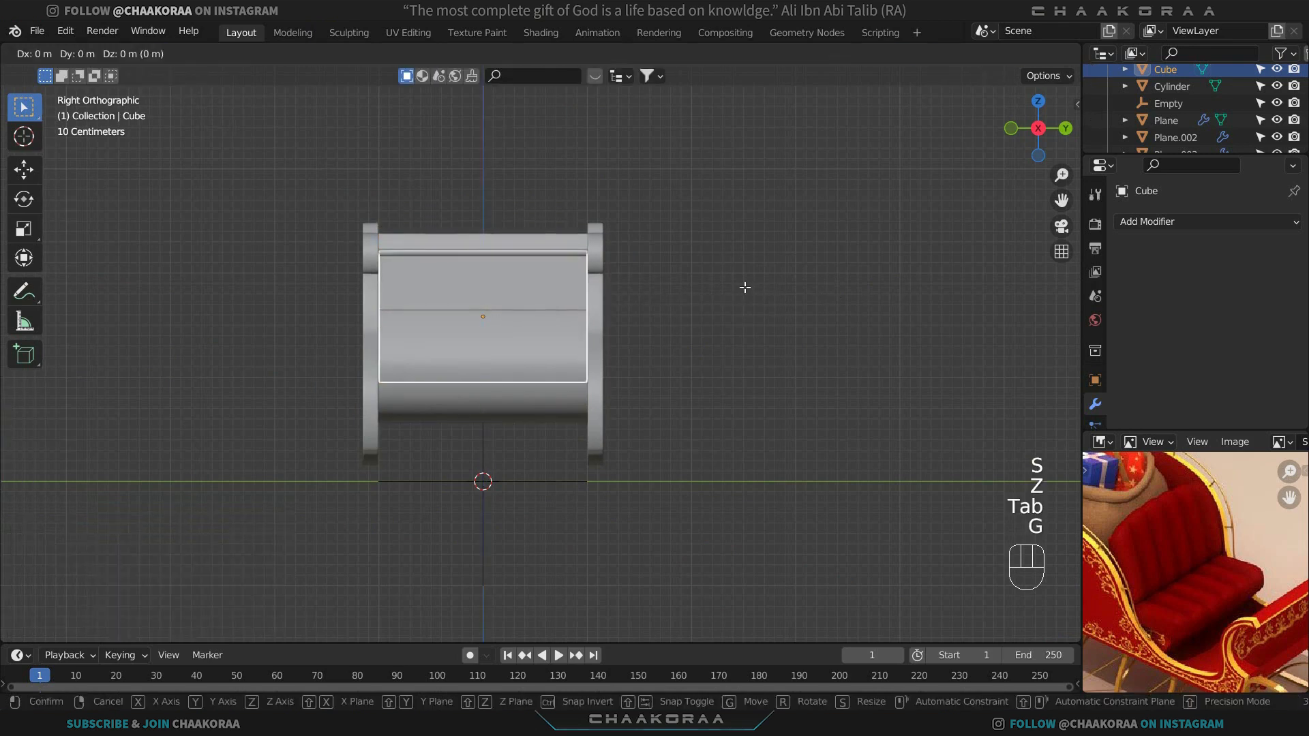
key(z)
click(739, 251)
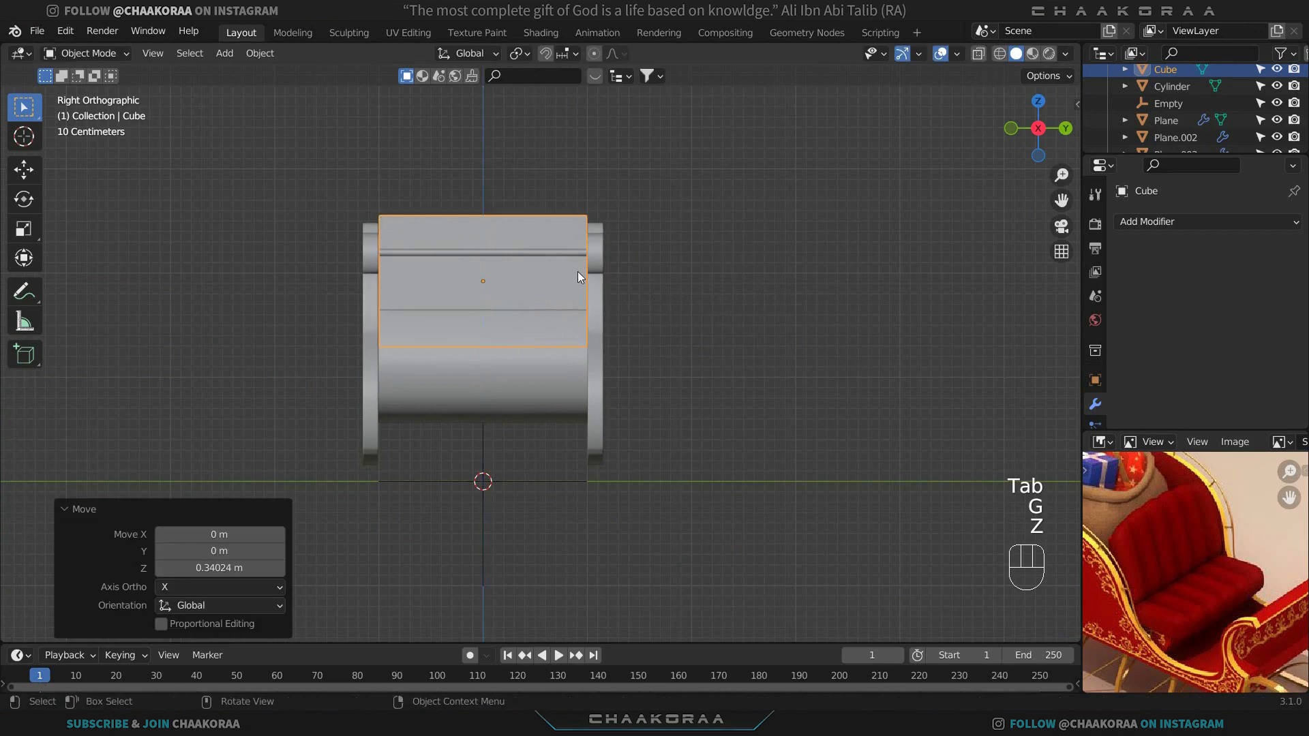
Scale the cube's mesh to 0.222 along X in Edit Mode to form a thin backrest slab, and return to Object Mode.
middle_drag(578, 272, 660, 352)
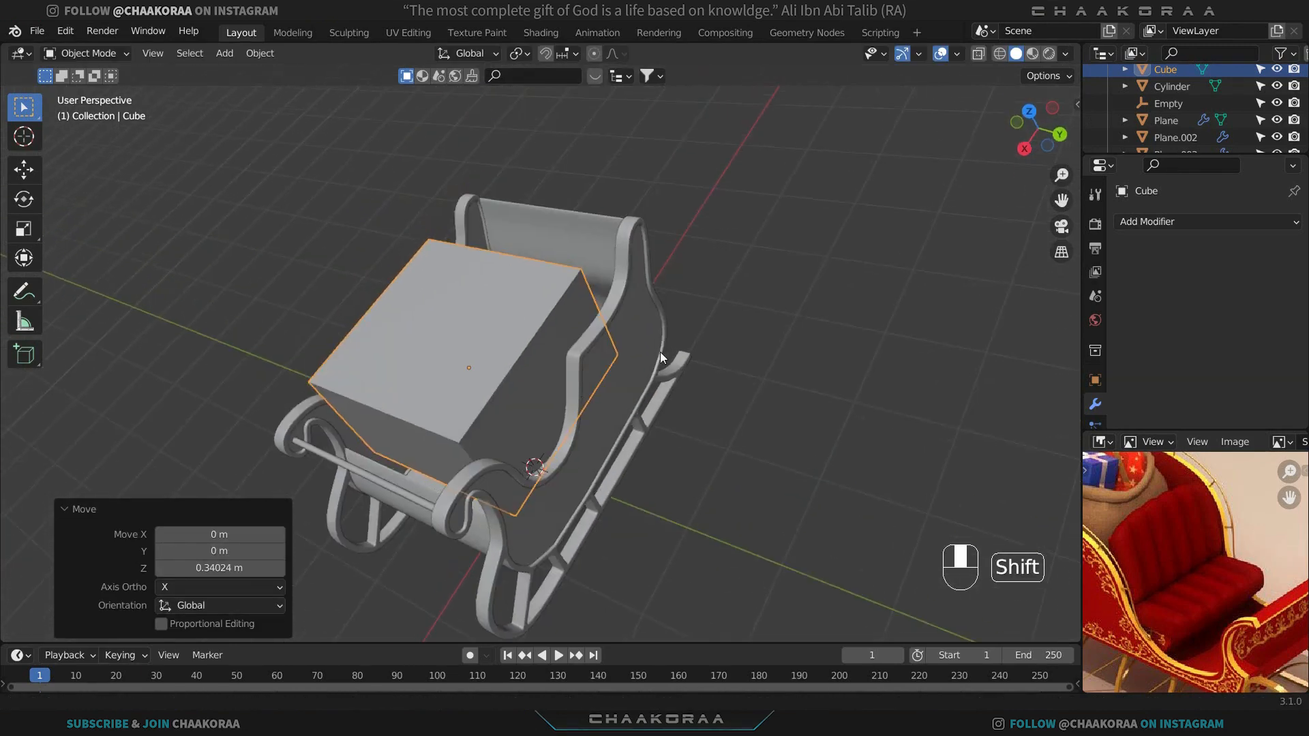
key(Tab)
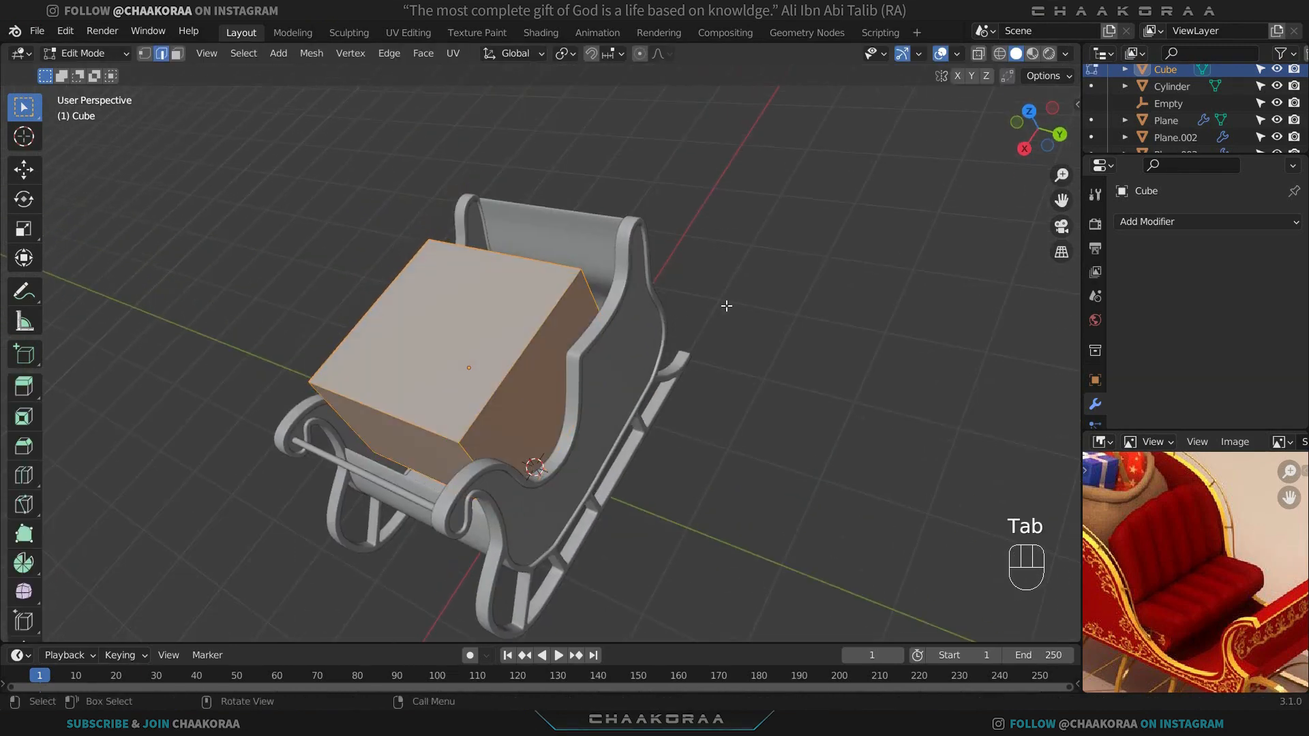
key(s)
key(y)
key(x)
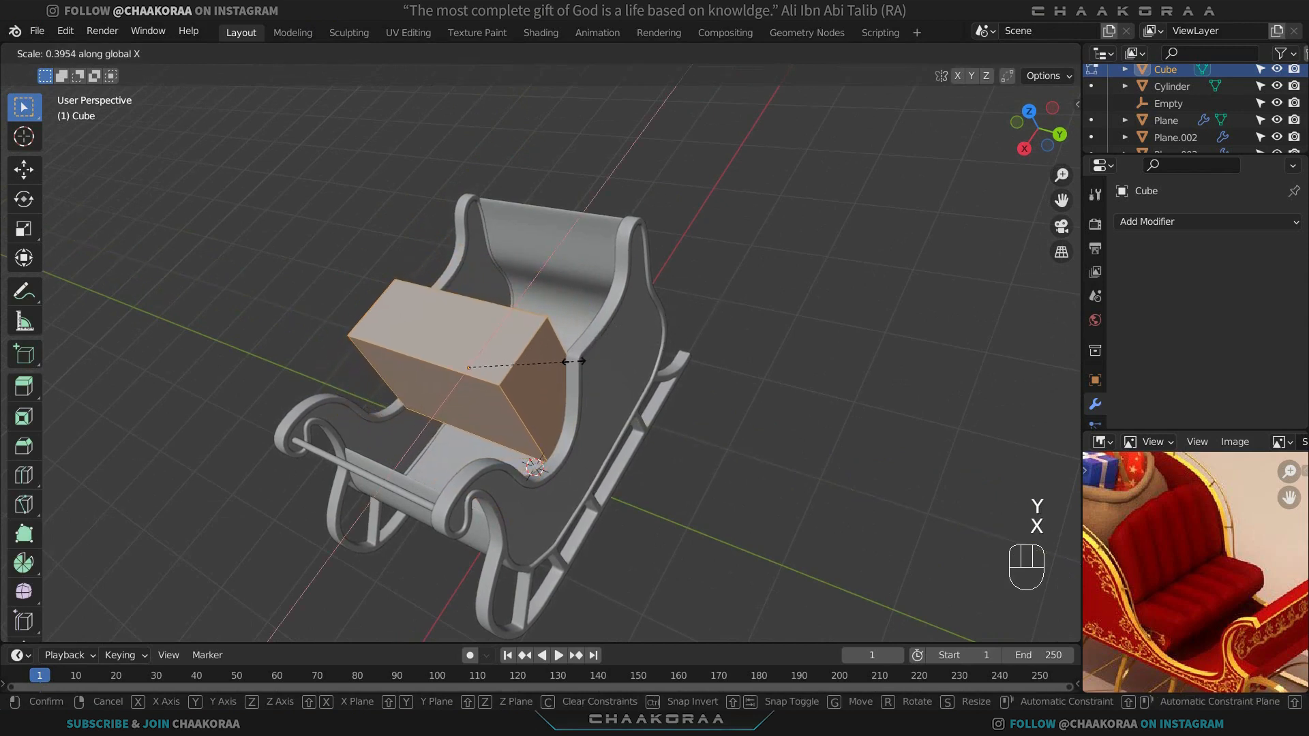
click(527, 365)
middle_drag(527, 366, 549, 319)
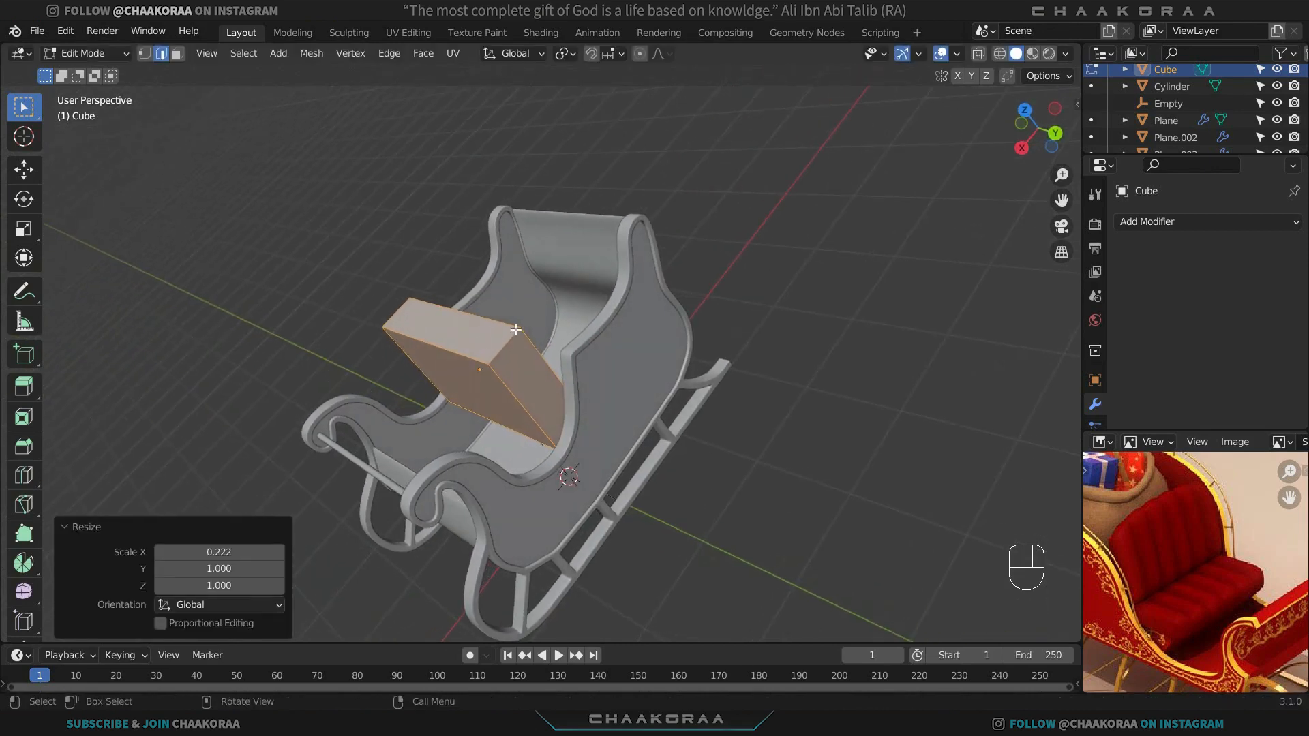
key(Tab)
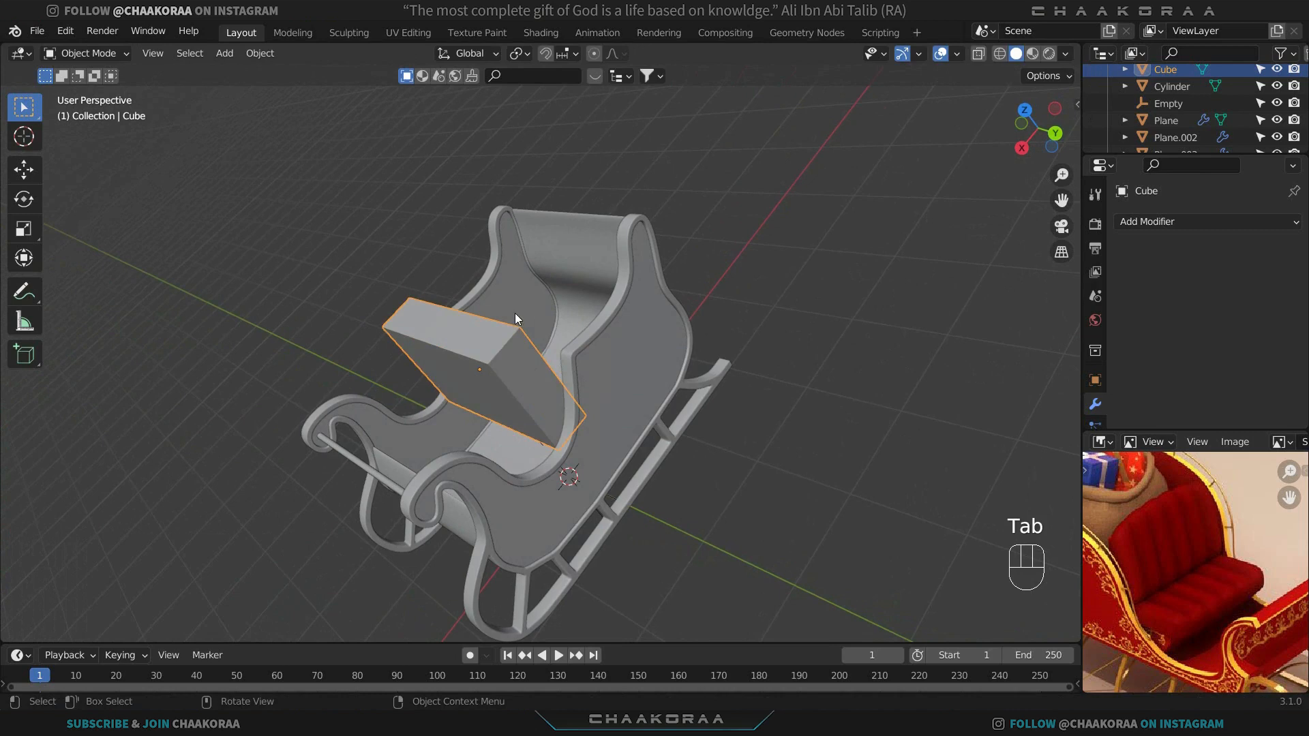
In top view, move the backrest slab about -0.47 m along X toward the rear of the sleigh.
key(KP_7)
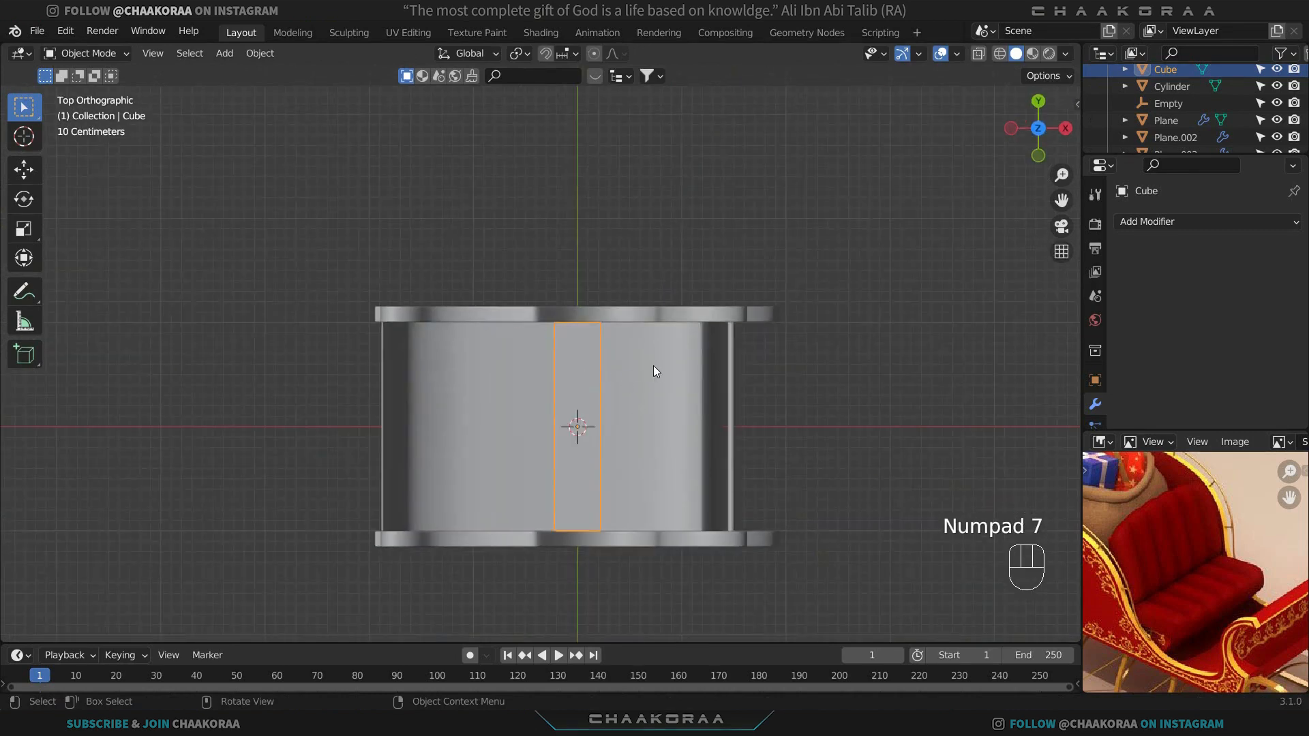
key(g)
key(y)
key(x)
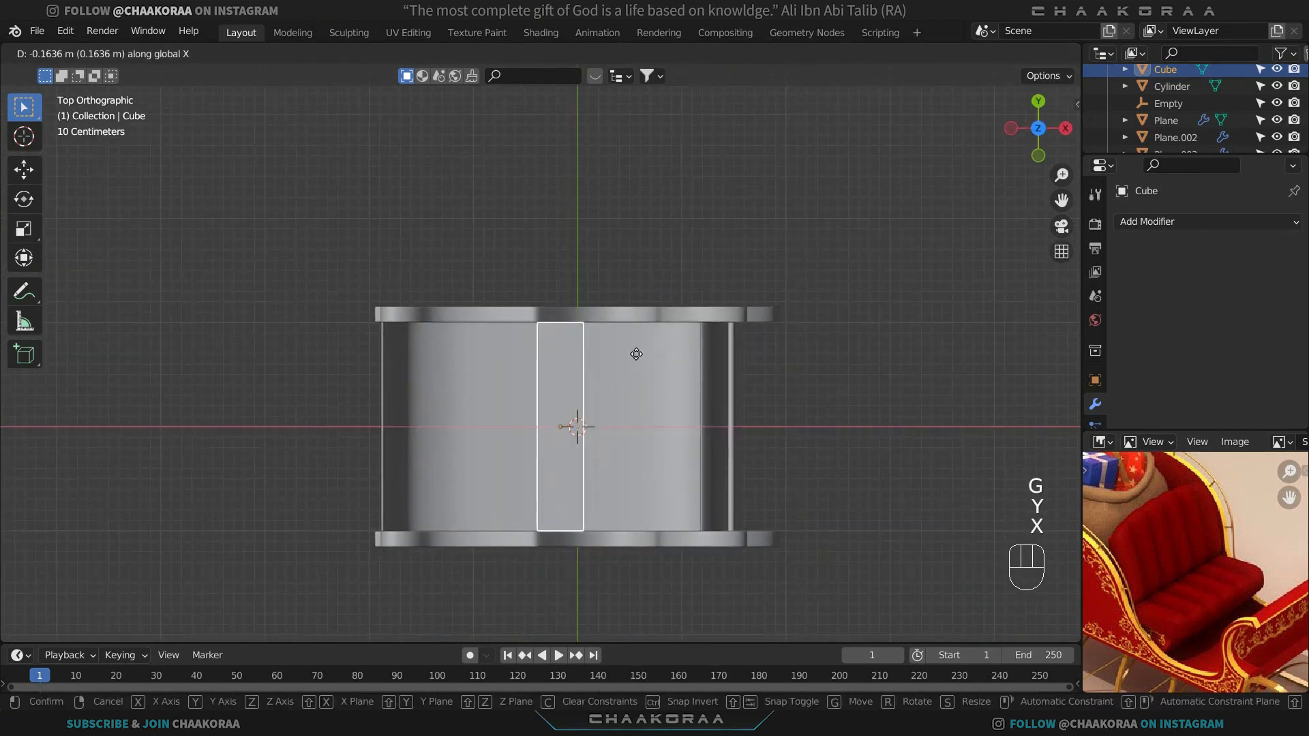
click(608, 357)
middle_drag(616, 398, 567, 314)
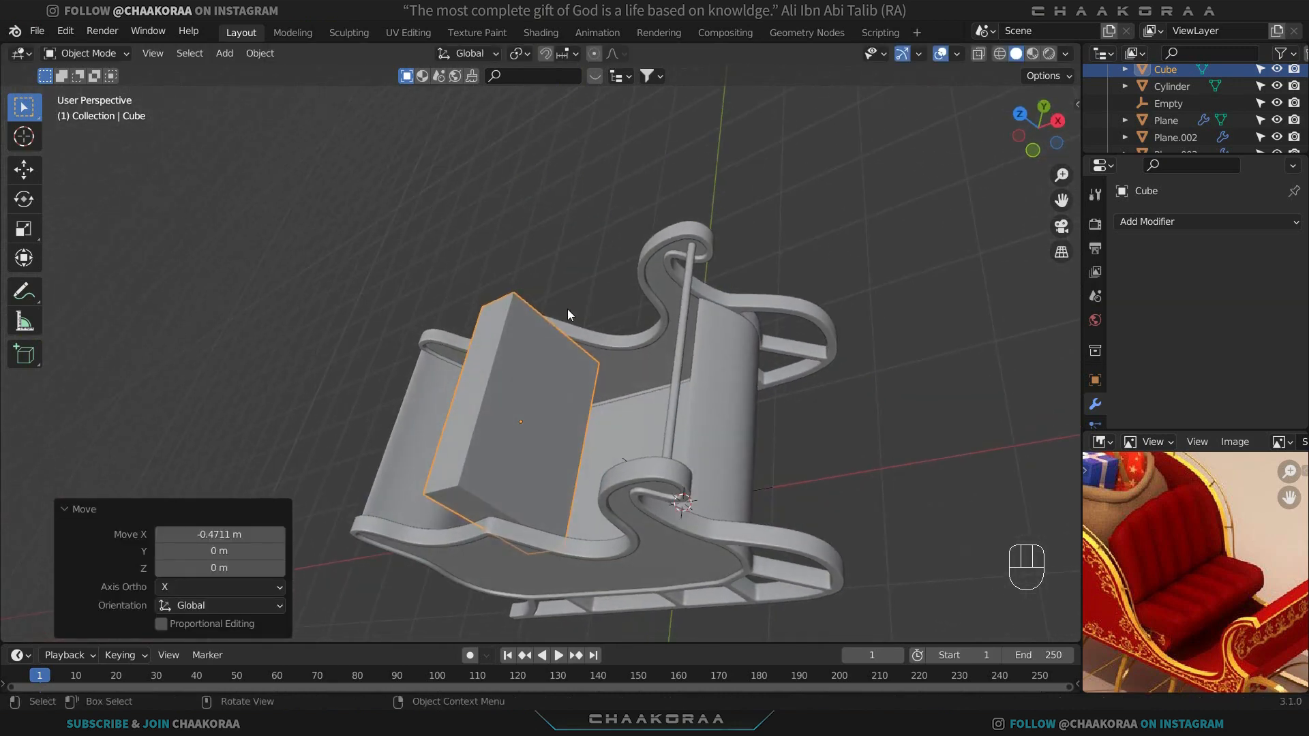
Lower the backrest slab about 0.27 m along Z, and fine-tune its height with a slight move back up.
key(g)
key(z)
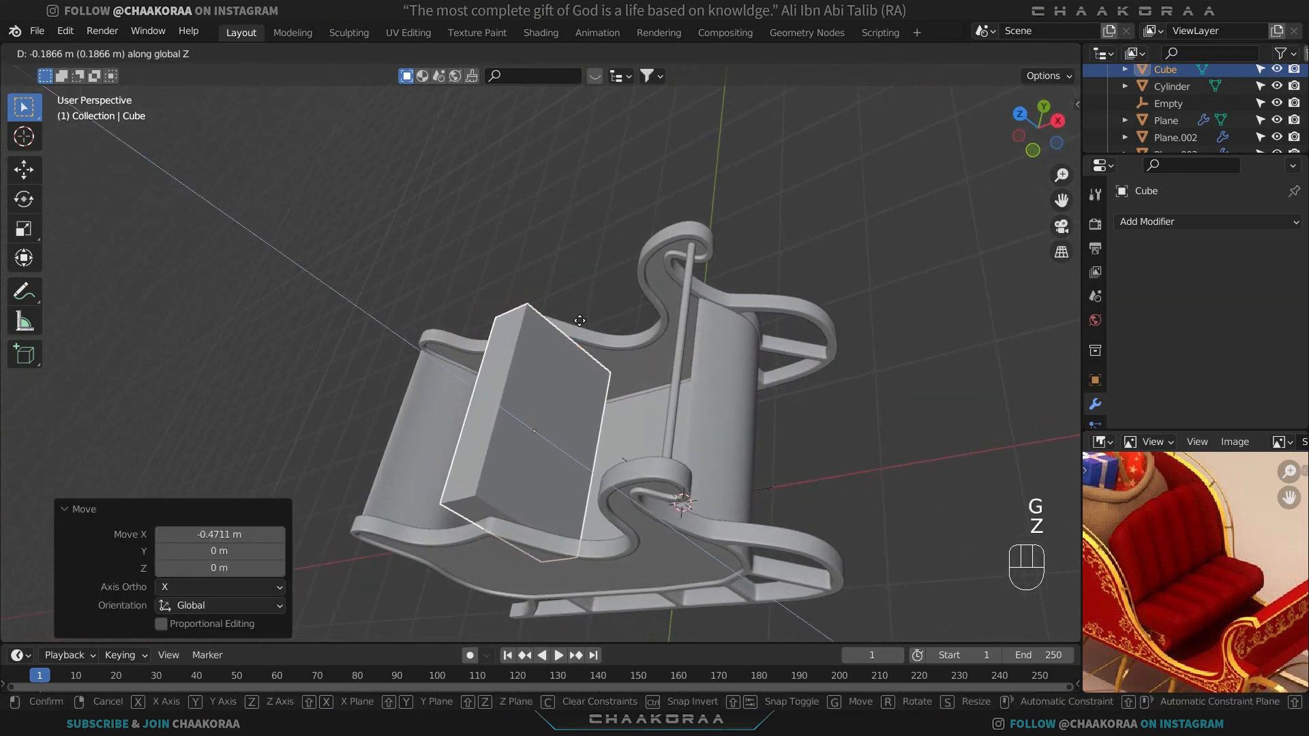
click(607, 337)
middle_drag(606, 337, 586, 354)
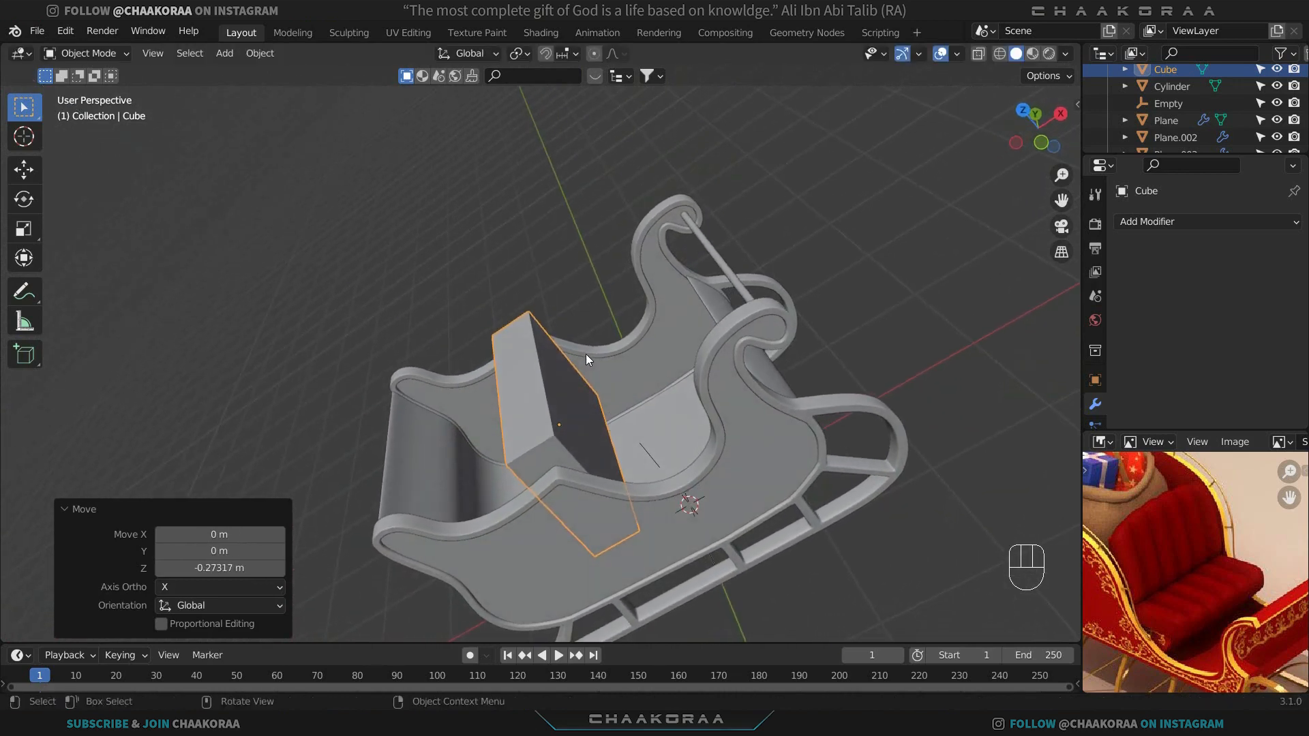
key(g)
key(z)
click(582, 353)
Scale the backrest mesh along X in Edit Mode to make it slightly thinner, and return to Object Mode.
key(Tab)
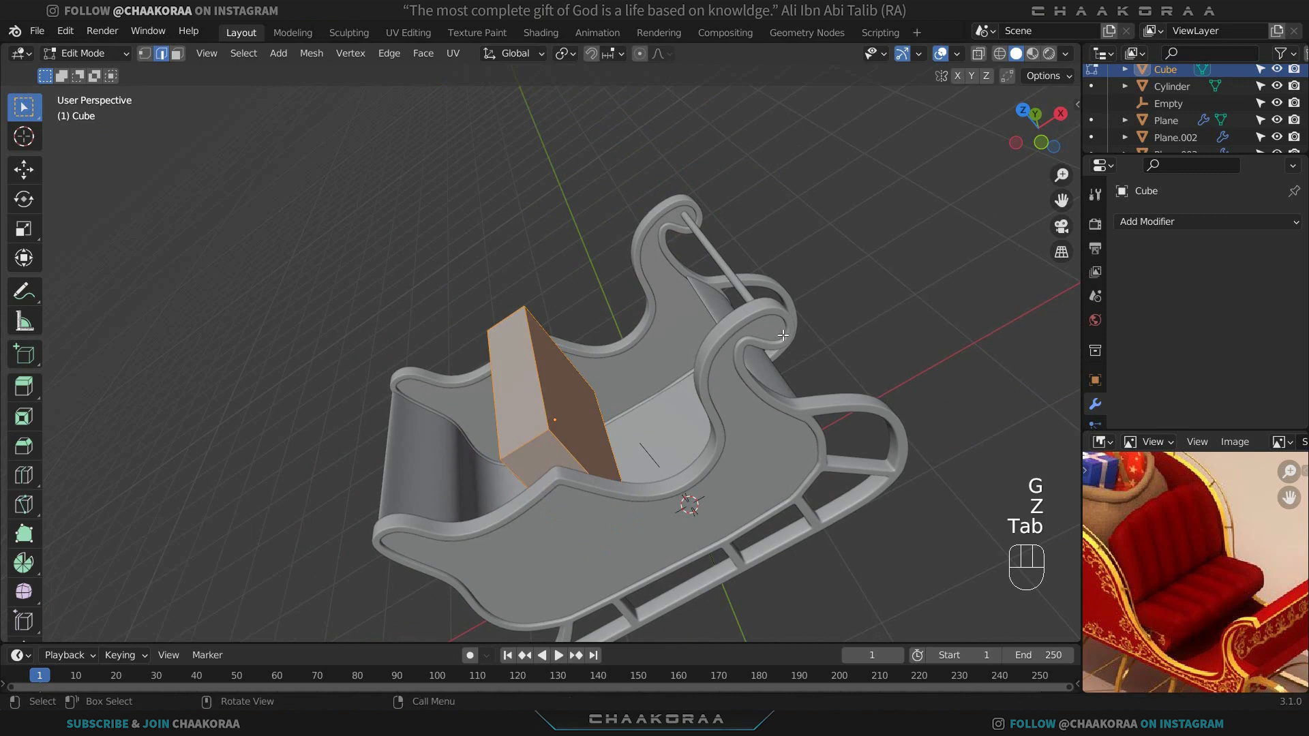
key(s)
key(y)
key(x)
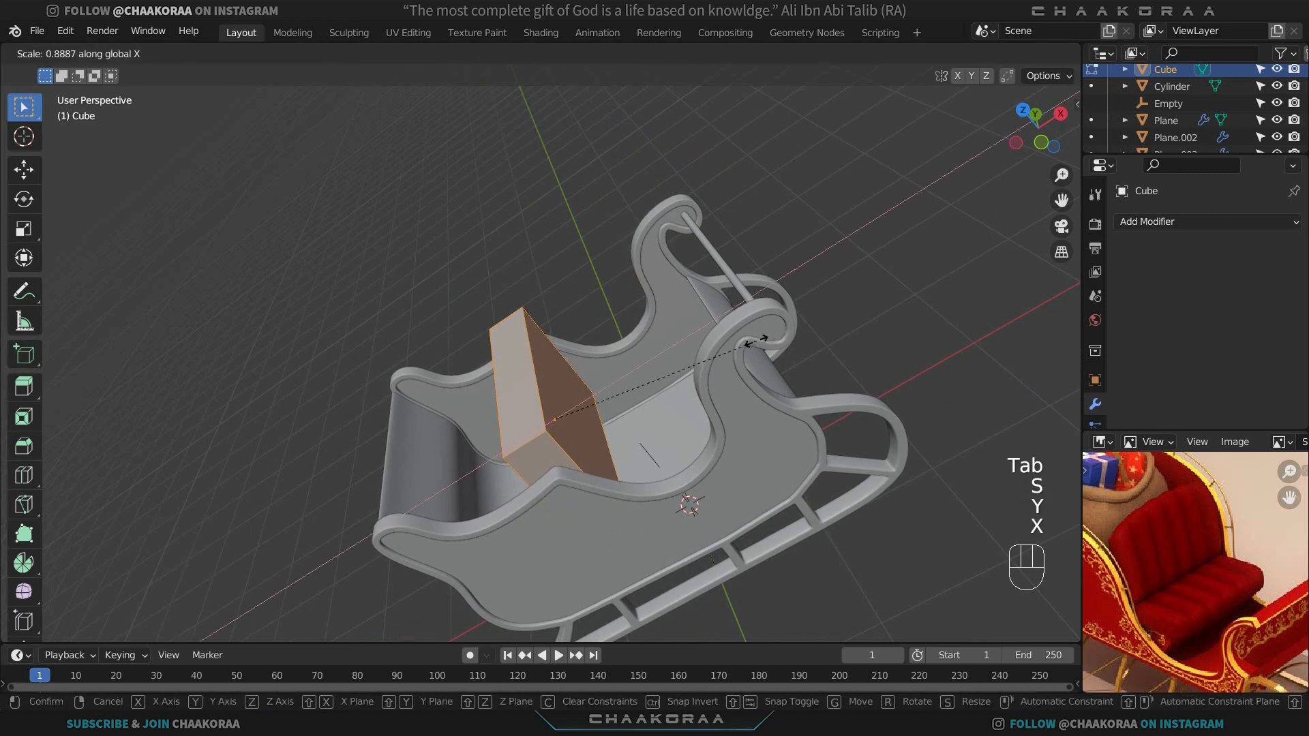
click(740, 348)
key(Tab)
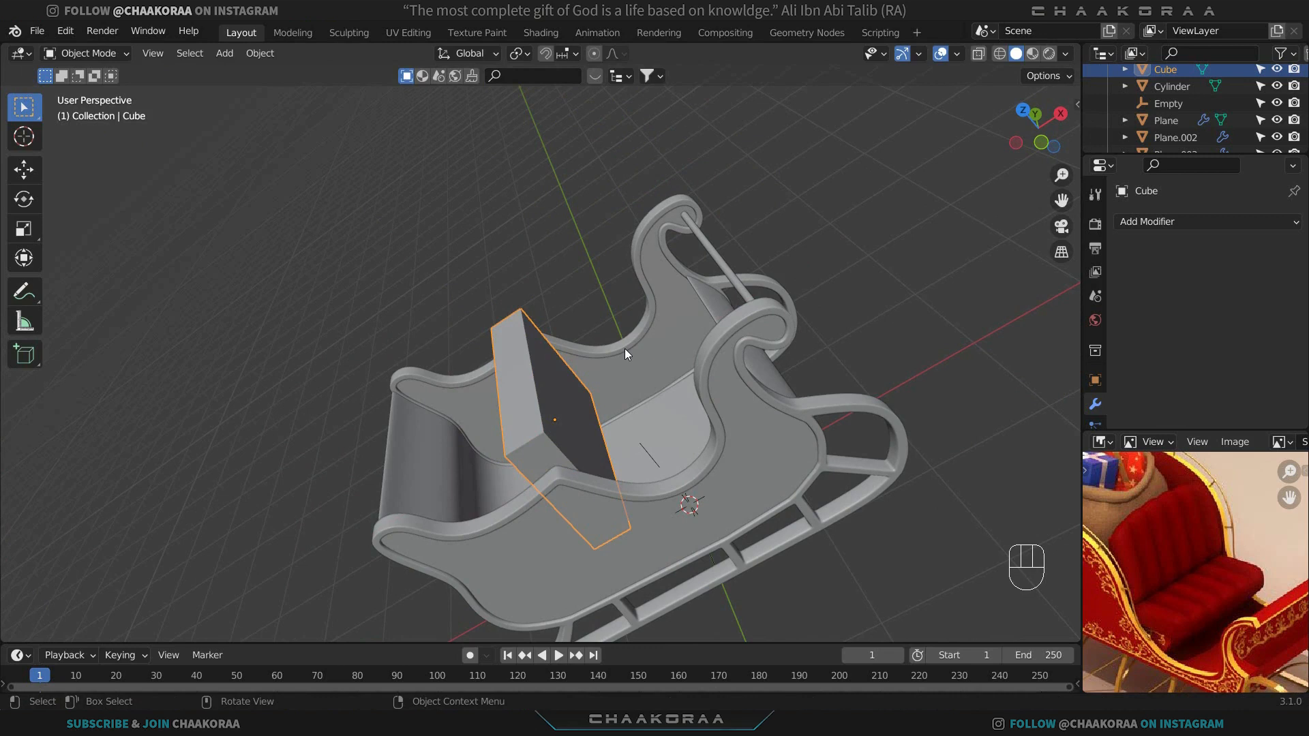
Add a level 2 Subdivision Surface to the backrest and bevel a loop cut at mid-width by 0.876 m to sharpen its side ends.
key(ctrl+2)
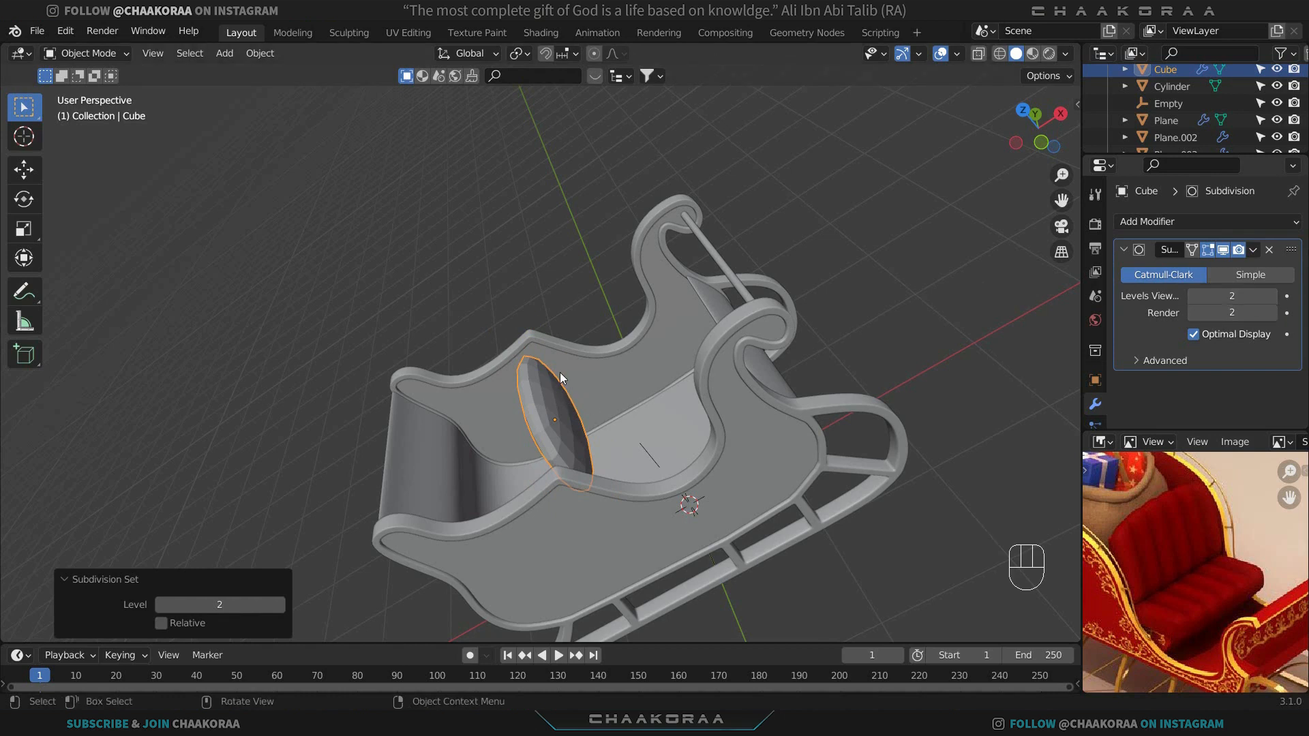
key(Tab)
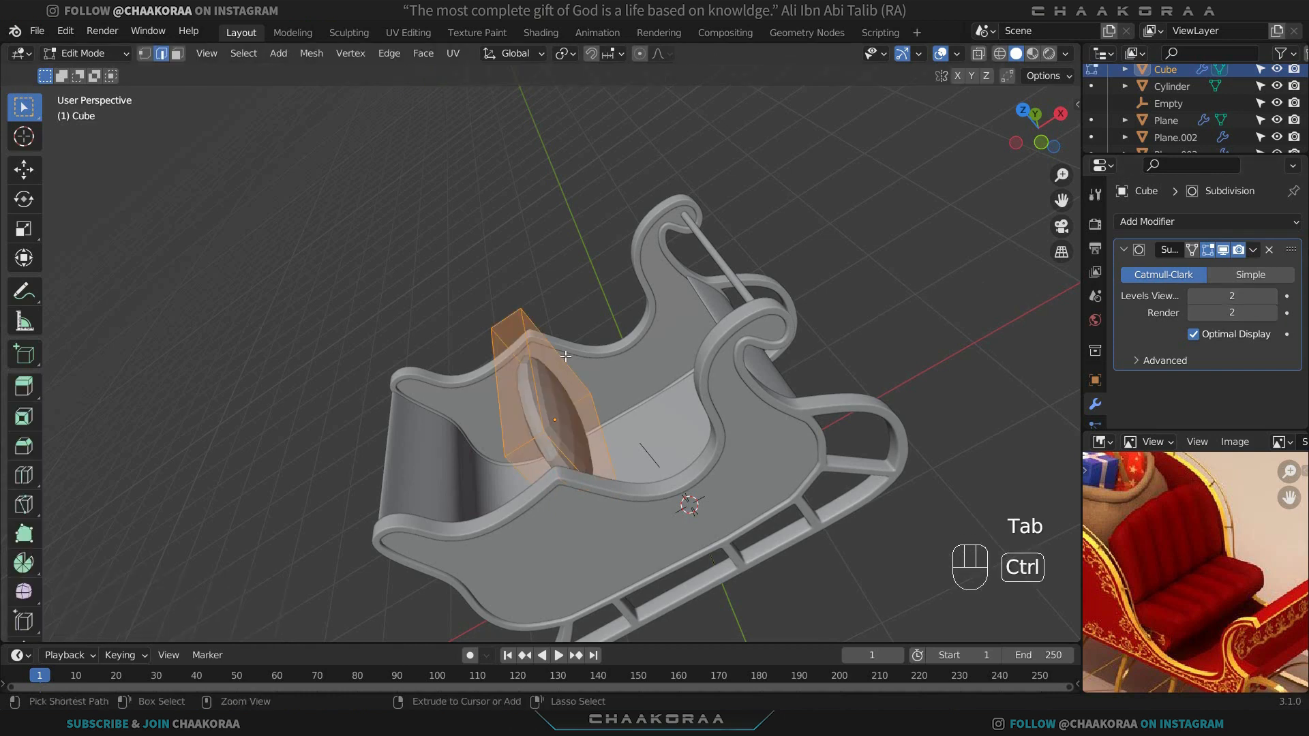
key(ctrl+r)
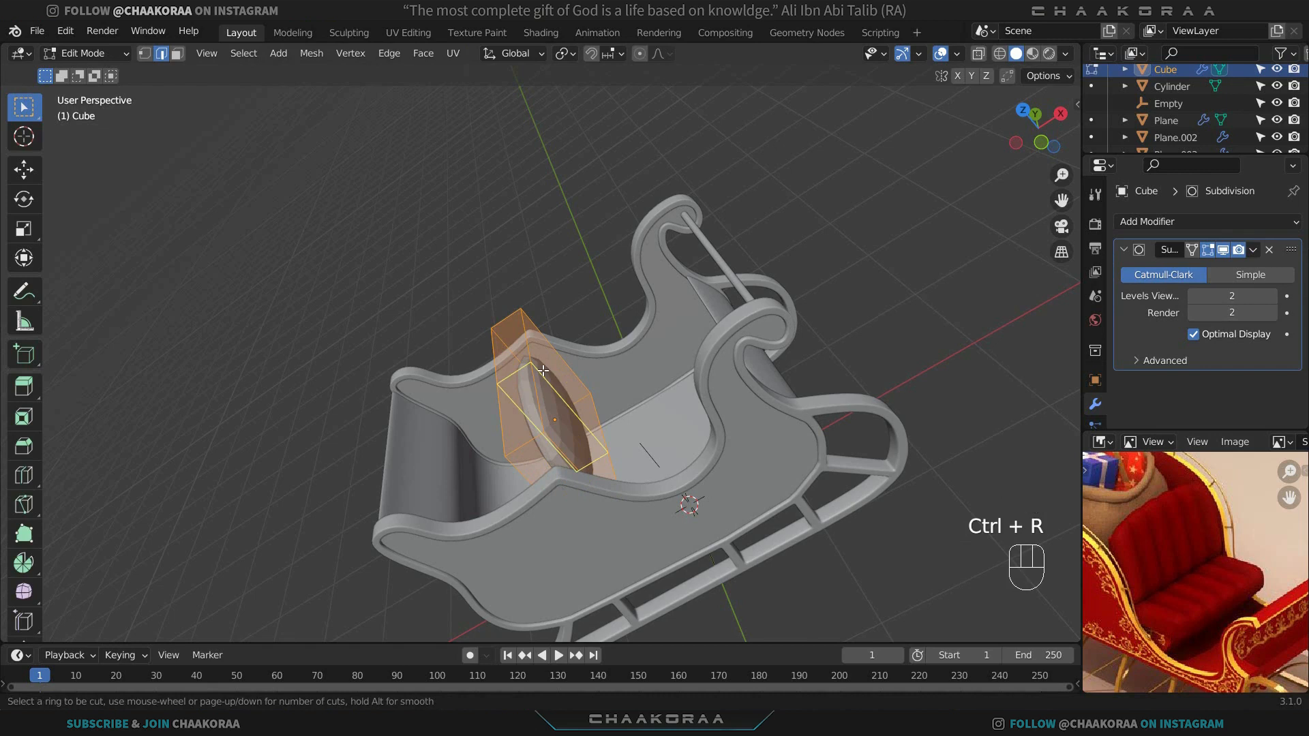
click(543, 371)
right_click(542, 370)
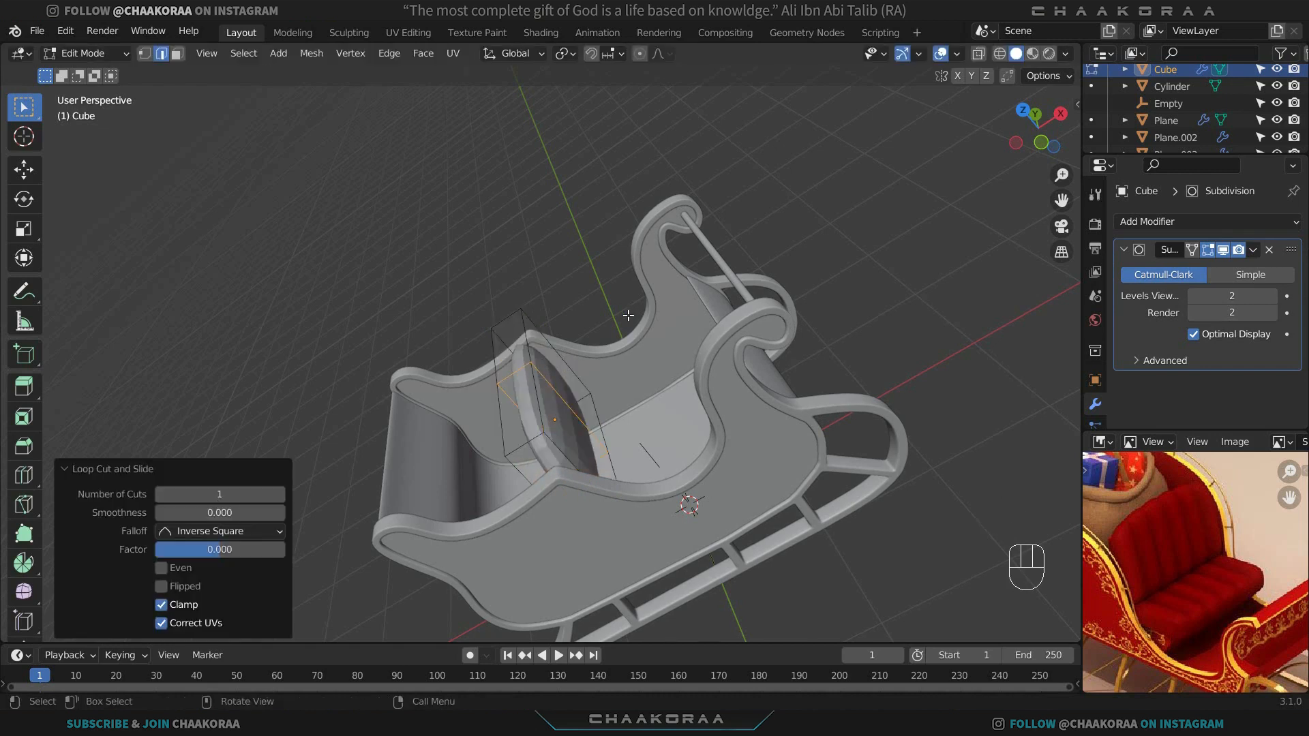
key(ctrl+b)
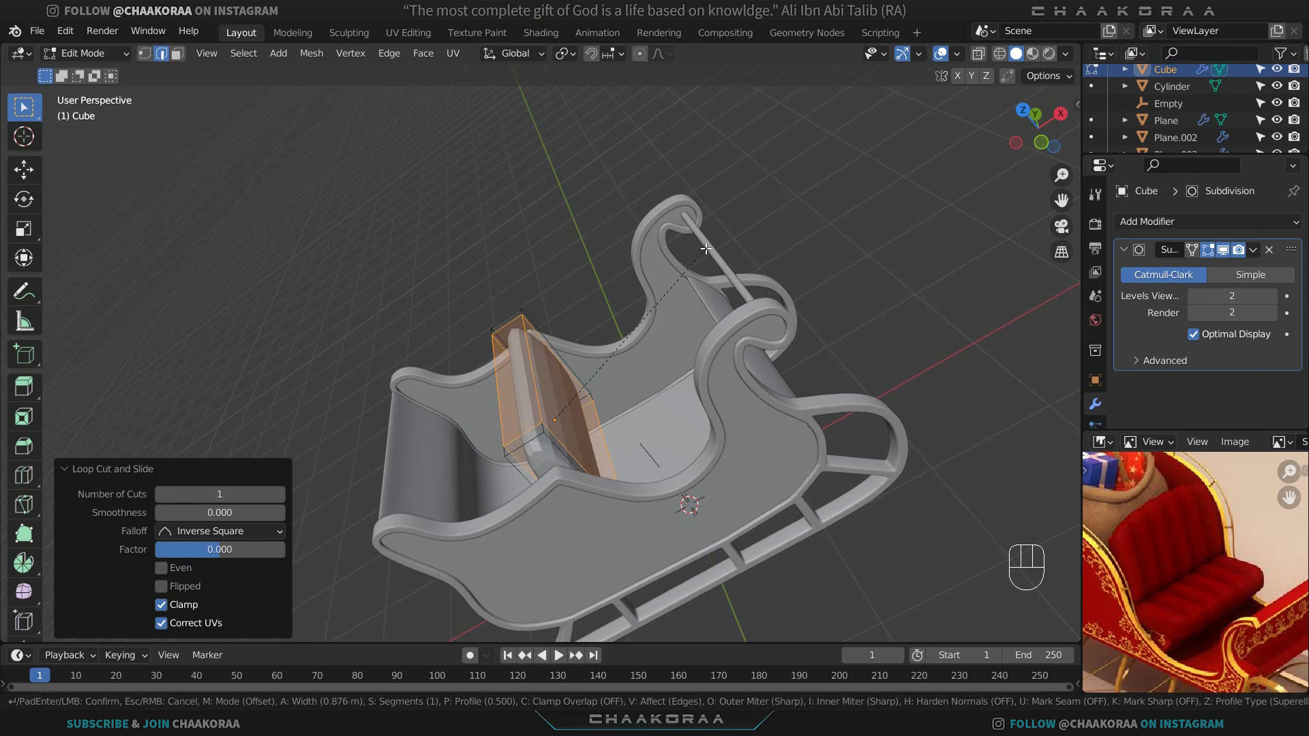
click(706, 249)
middle_drag(705, 249, 554, 403)
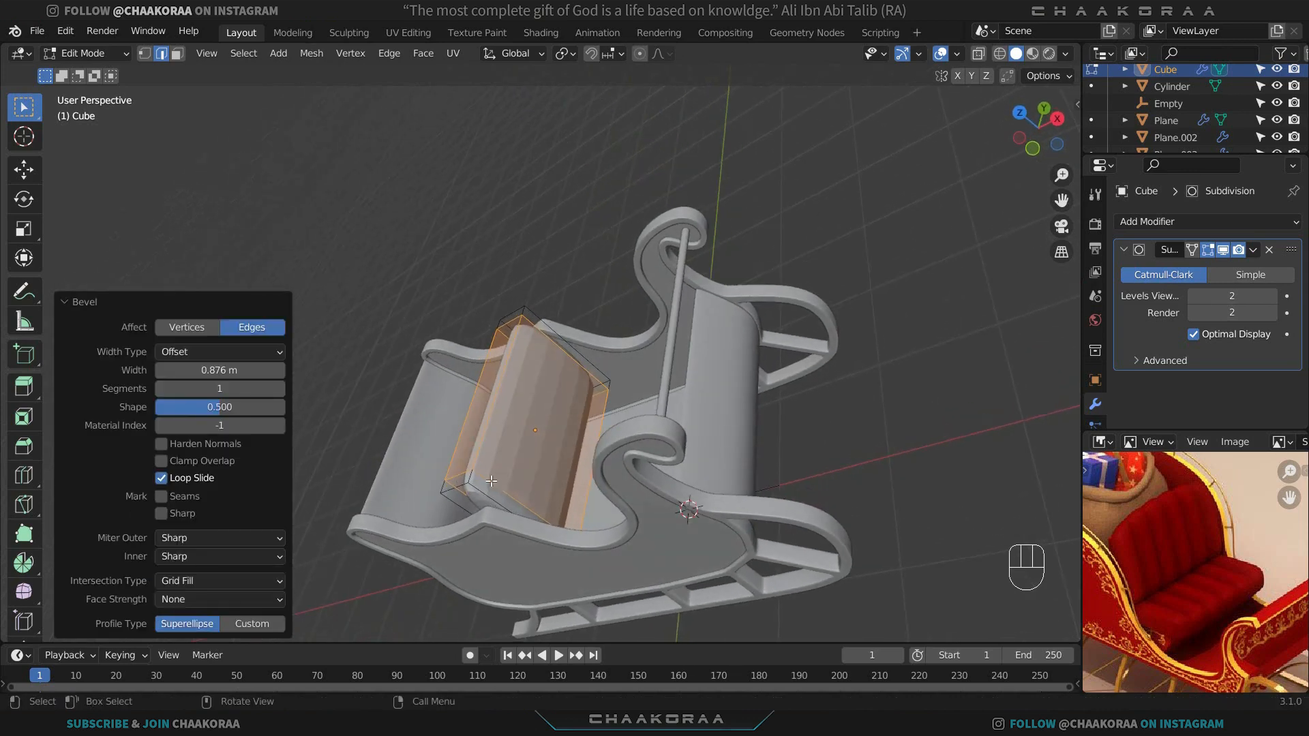
Cut a loop through the middle of the backrest's thickness, bevel it about 0.096 m toward front and back, and return to Object Mode.
middle_drag(482, 502, 515, 469)
key(ctrl+r)
click(516, 469)
right_click(516, 469)
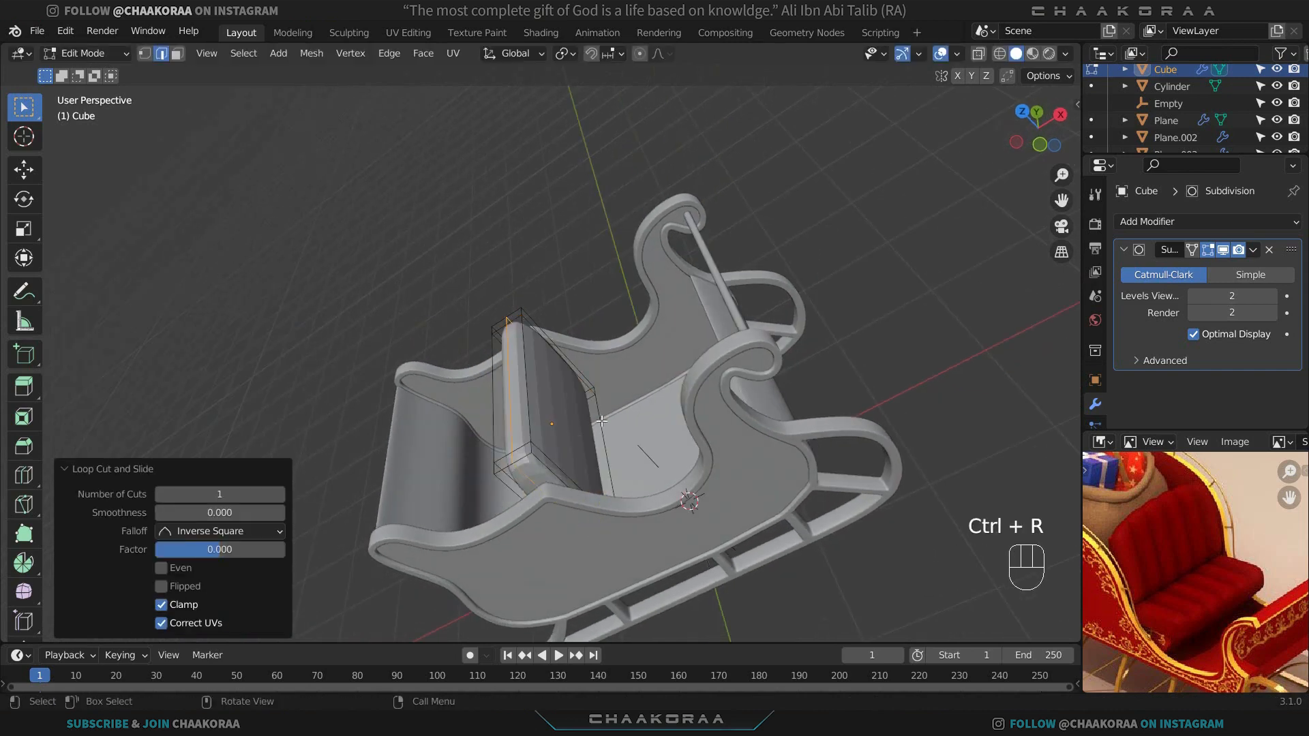
key(ctrl+v)
key(ctrl+b)
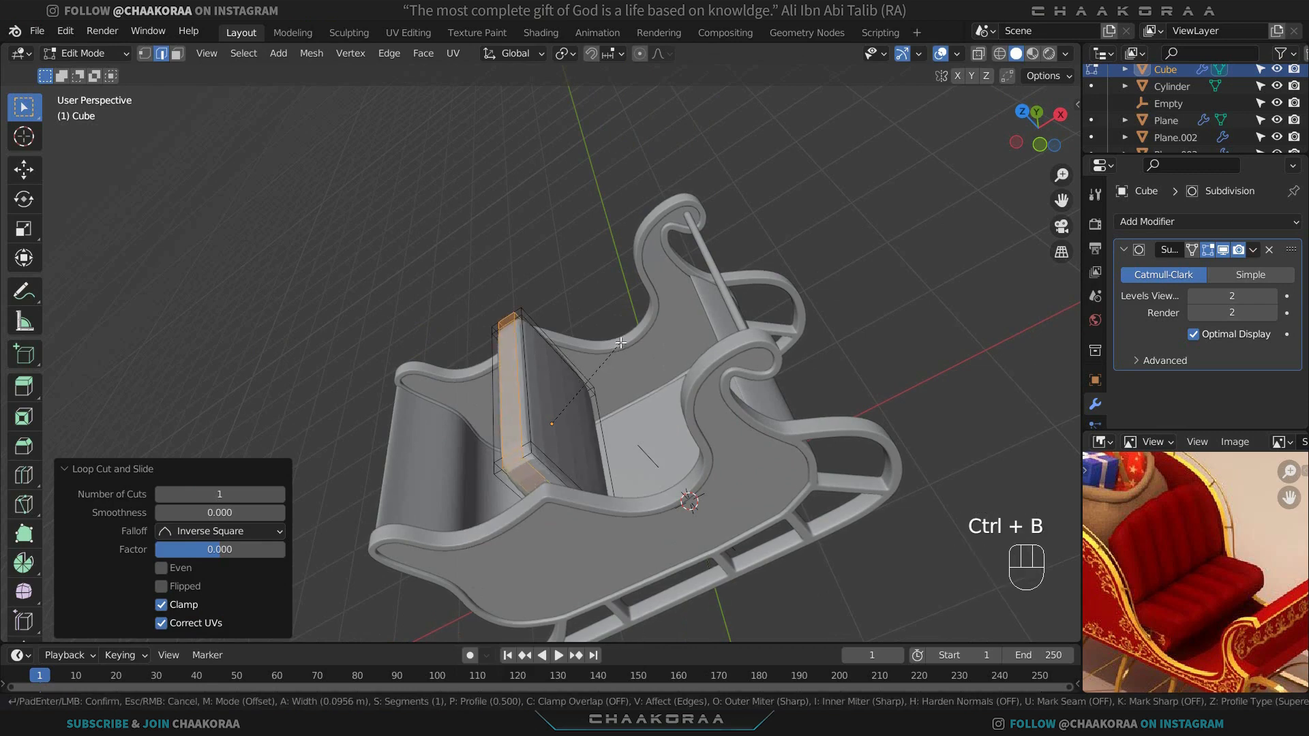
click(622, 341)
key(Tab)
Apply Shade Smooth to the backrest and compare its rounded shape with the seat in the reference image.
middle_drag(567, 374, 578, 410)
scroll(481, 437, up, 4)
right_click(578, 410)
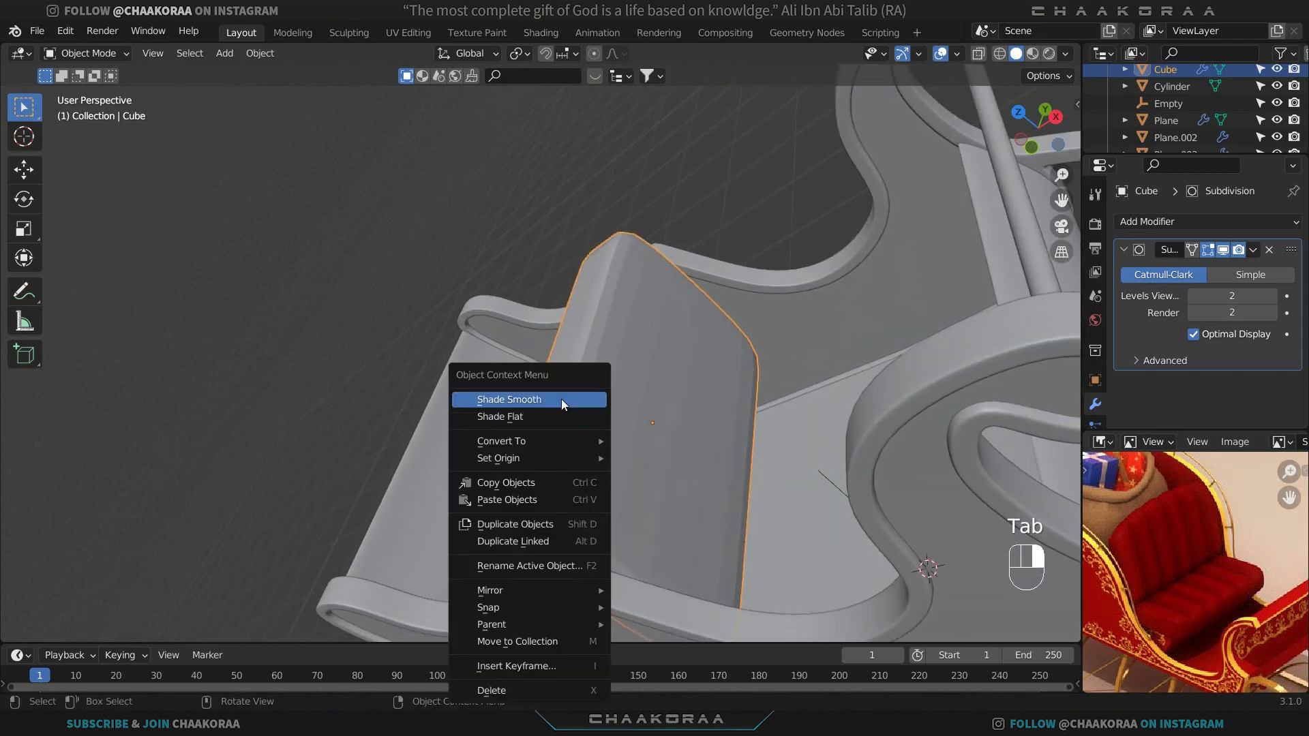
right_click(653, 329)
click(653, 329)
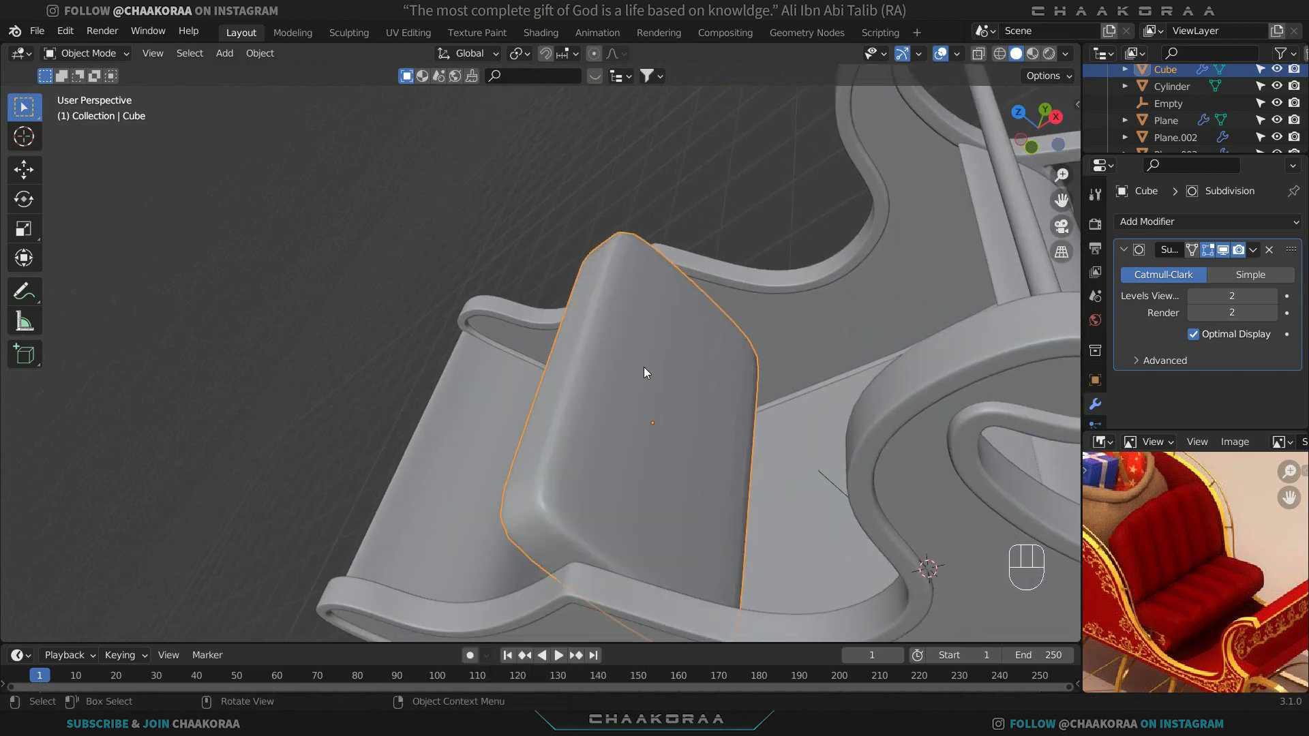
middle_drag(639, 370, 939, 470)
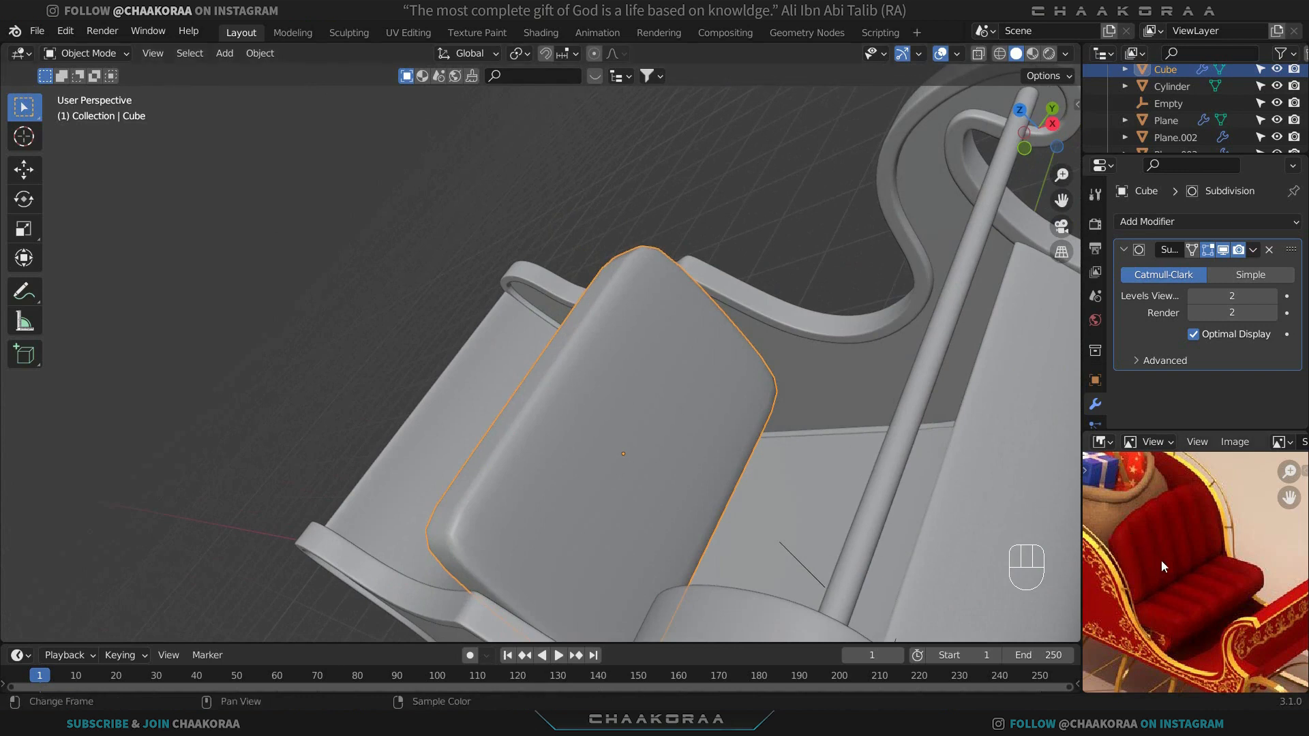
In Edit Mode, add nine evenly spaced vertical loop cuts across the backrest's width.
key(Tab)
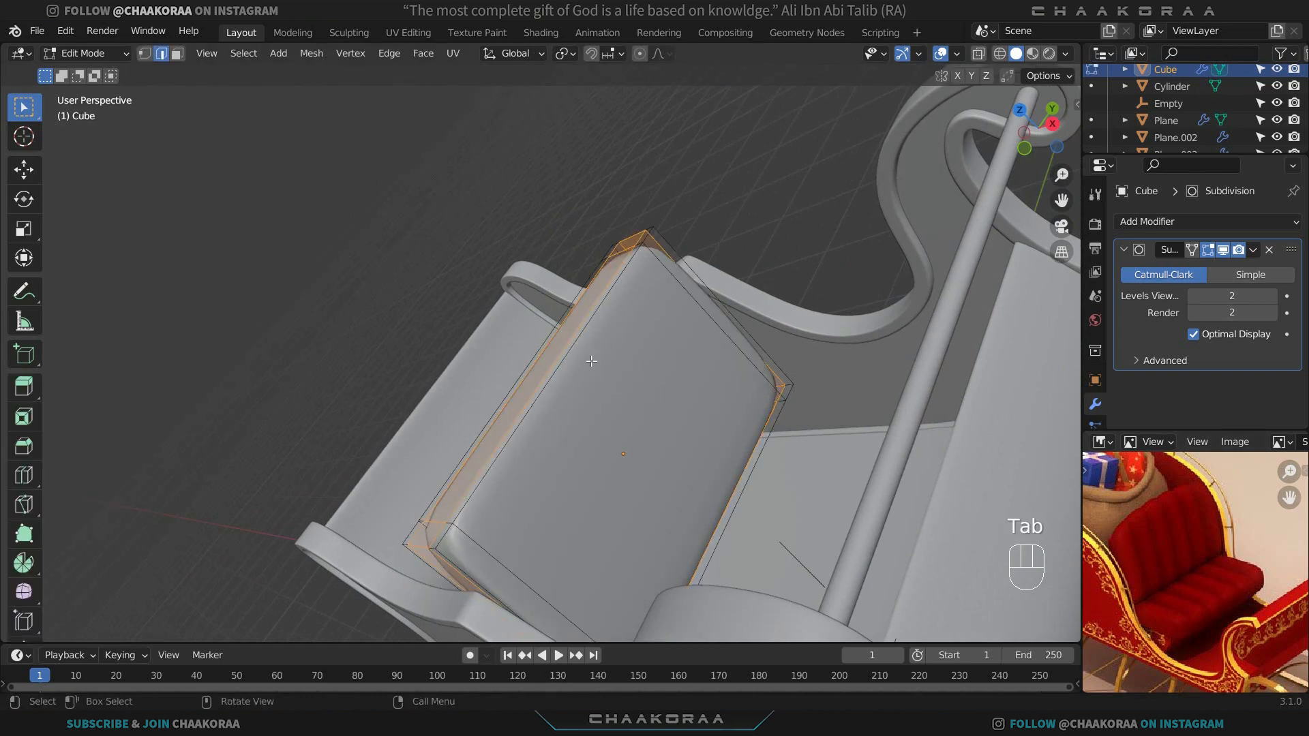
key(ctrl+r)
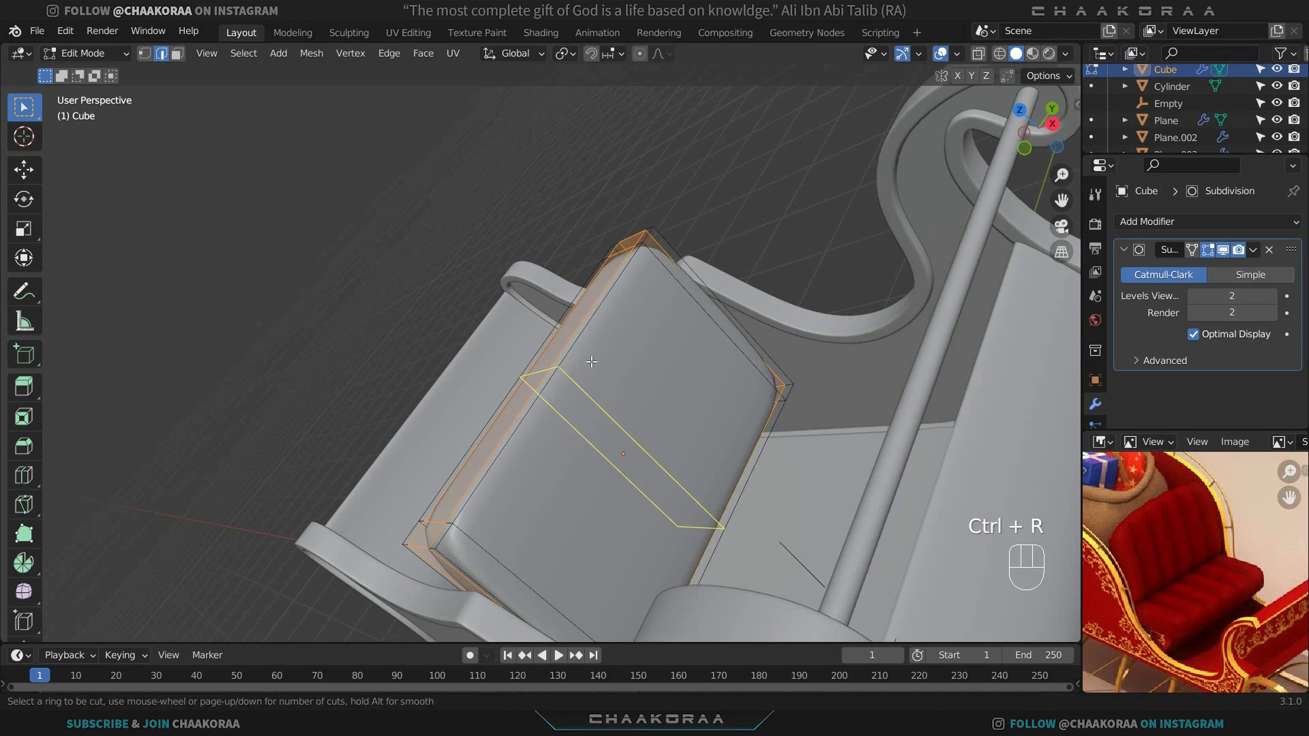
scroll(592, 361, up, 4)
click(592, 362)
right_click(592, 361)
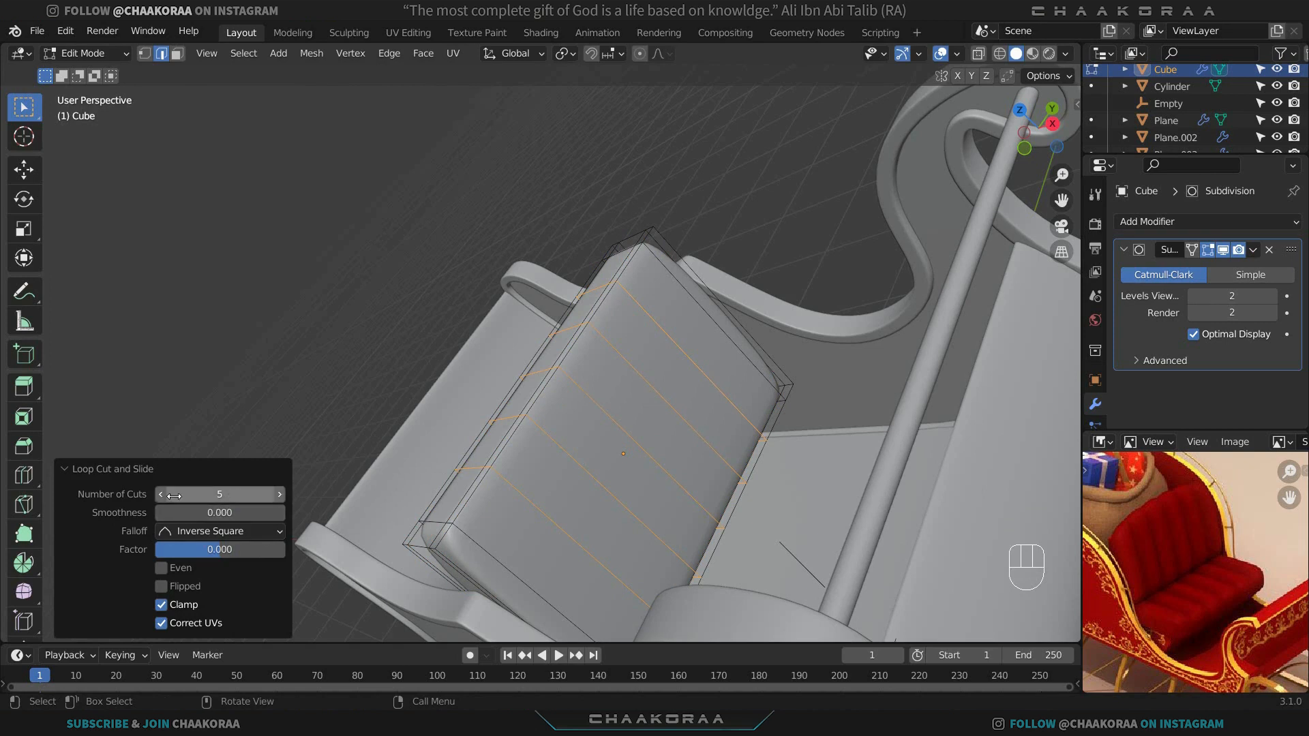
click(161, 494)
click(166, 494)
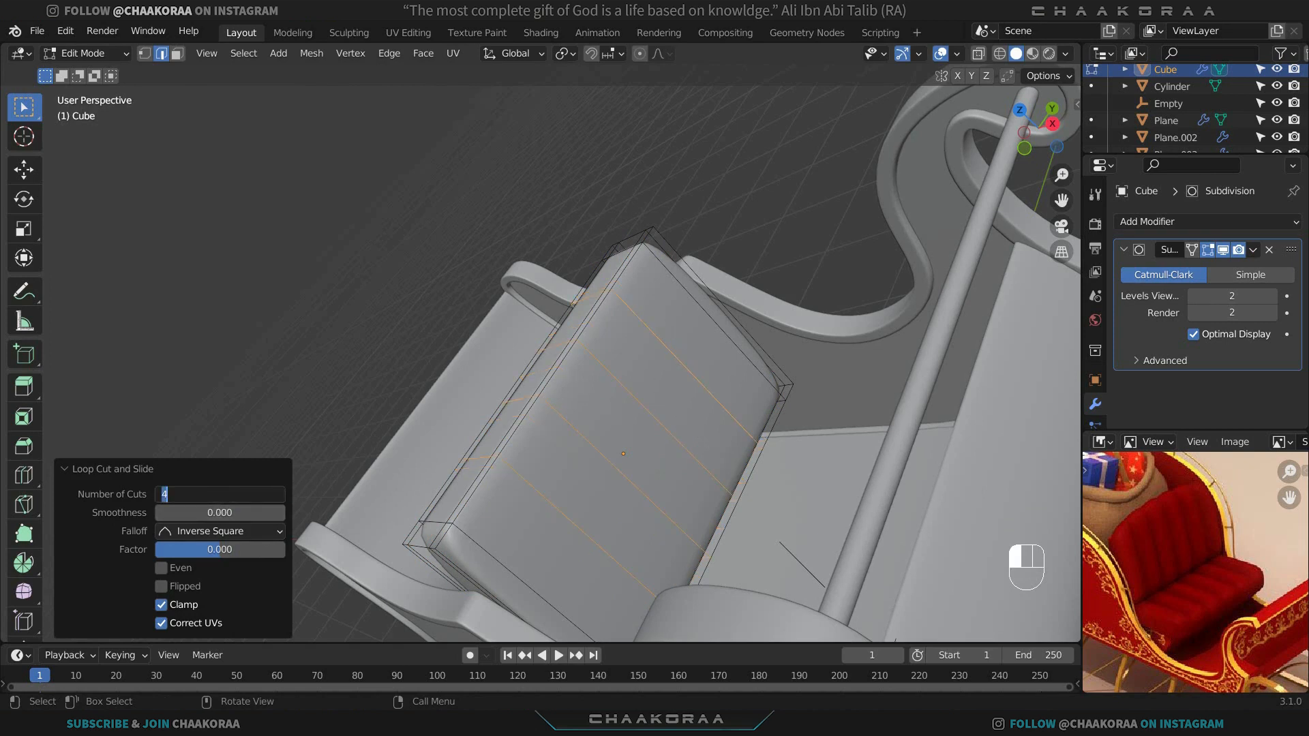
key(Return)
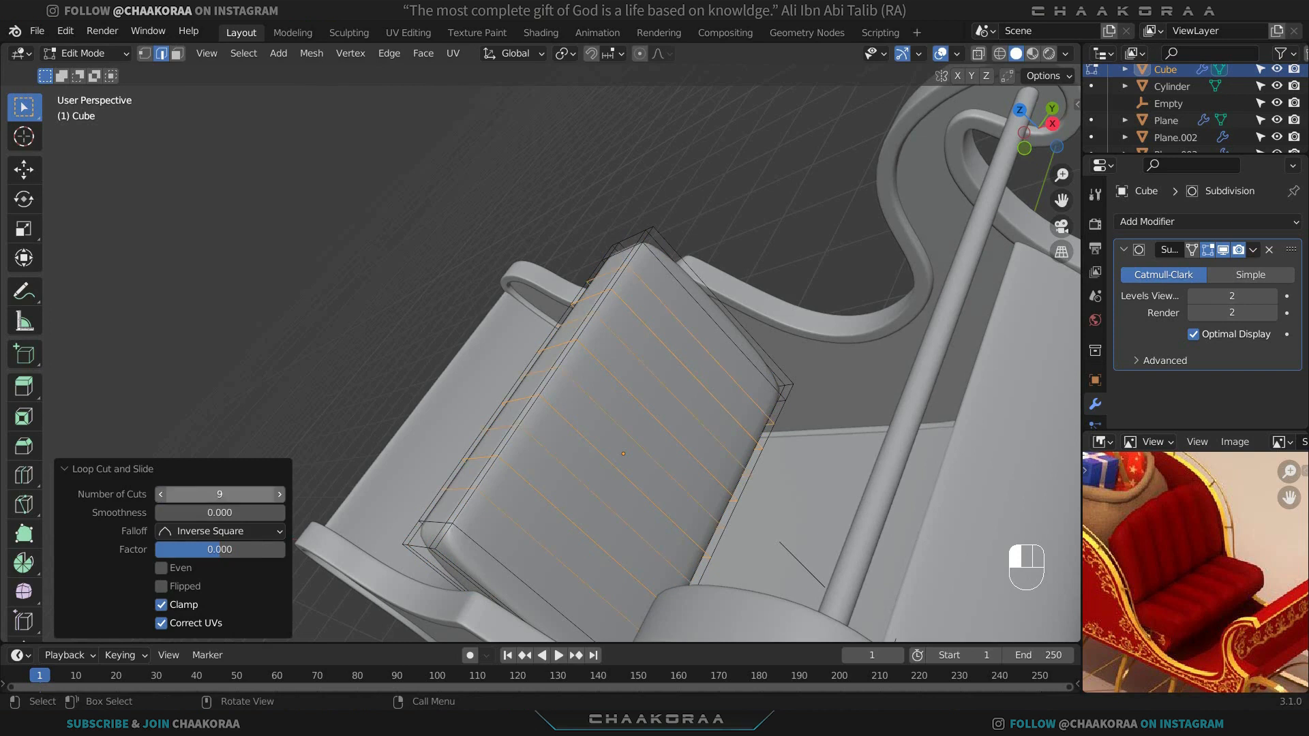
Select all the vertical edges on the backrest's front face and thin them to every second edge with Checker Deselect.
alt+click(664, 307)
alt+shift+click(644, 387)
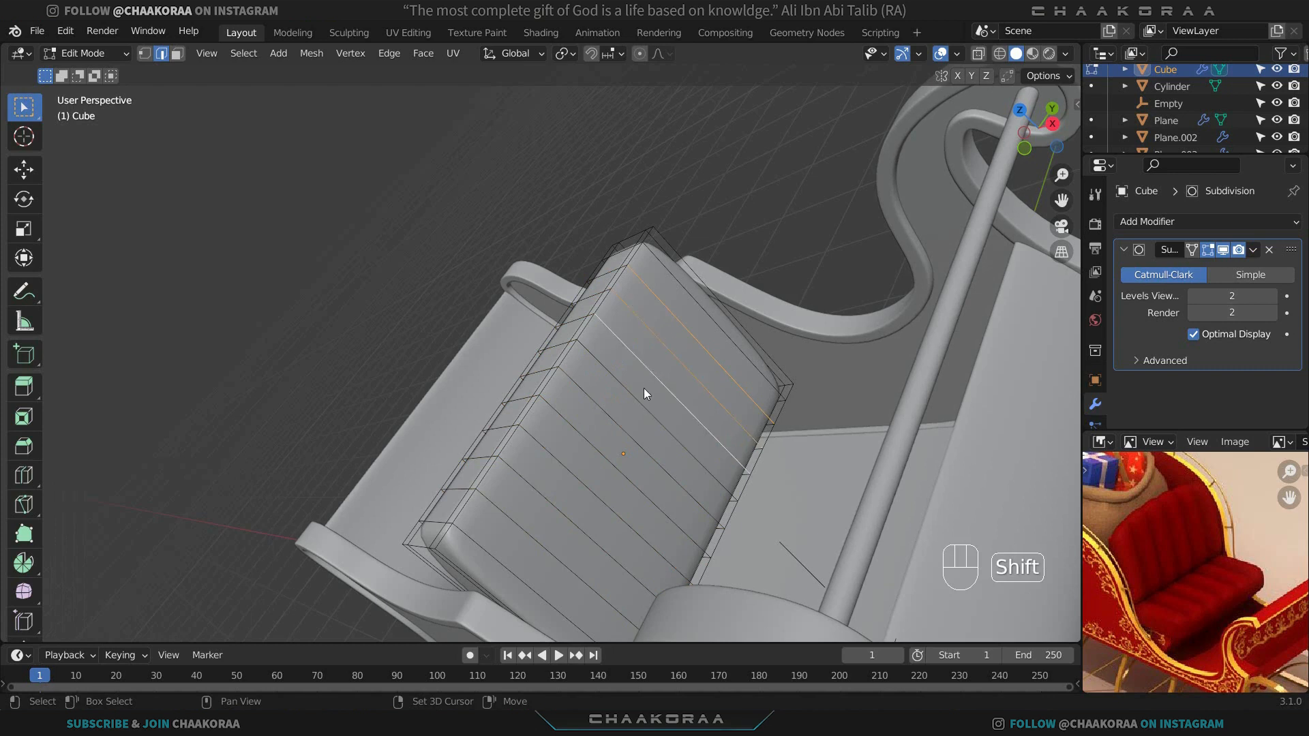
alt+shift+click(624, 420)
alt+shift+click(611, 430)
alt+shift+click(579, 457)
alt+shift+click(566, 480)
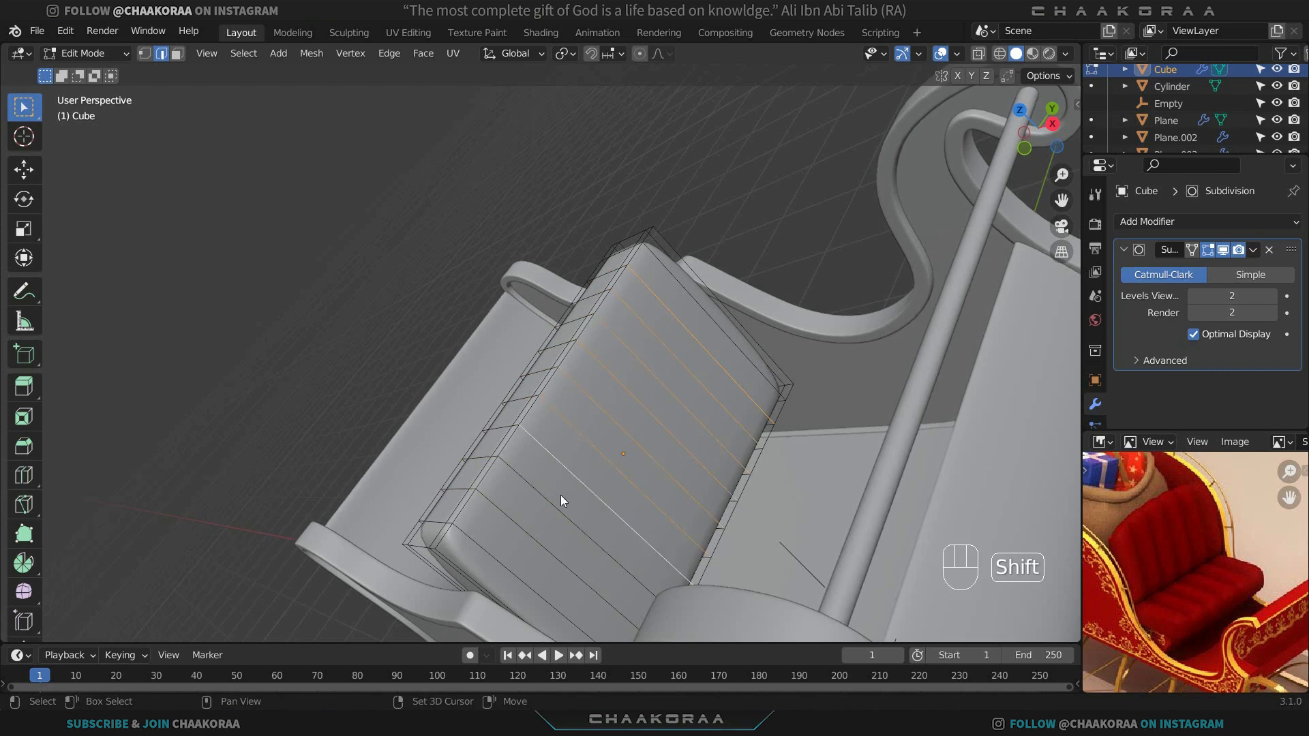
alt+shift+click(559, 497)
alt+shift+click(543, 529)
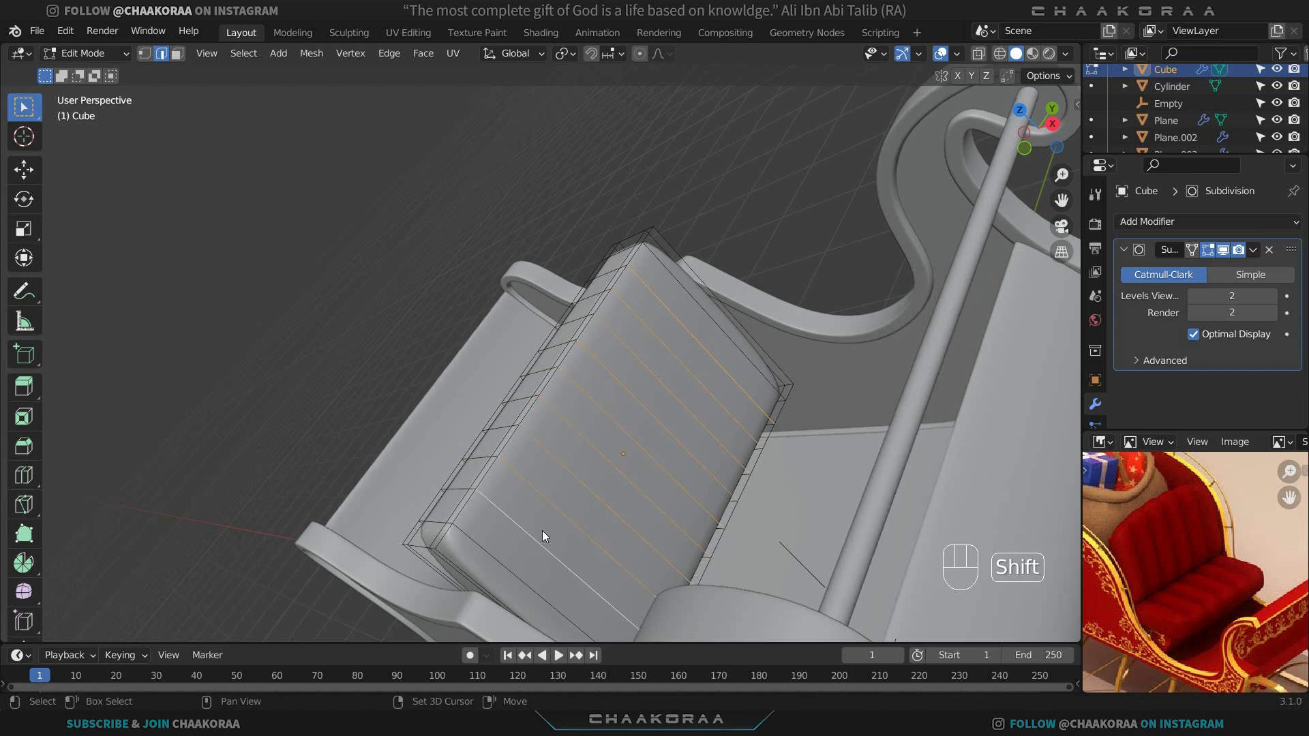
shift+click(519, 571)
shift+click(686, 284)
middle_drag(656, 345, 547, 384)
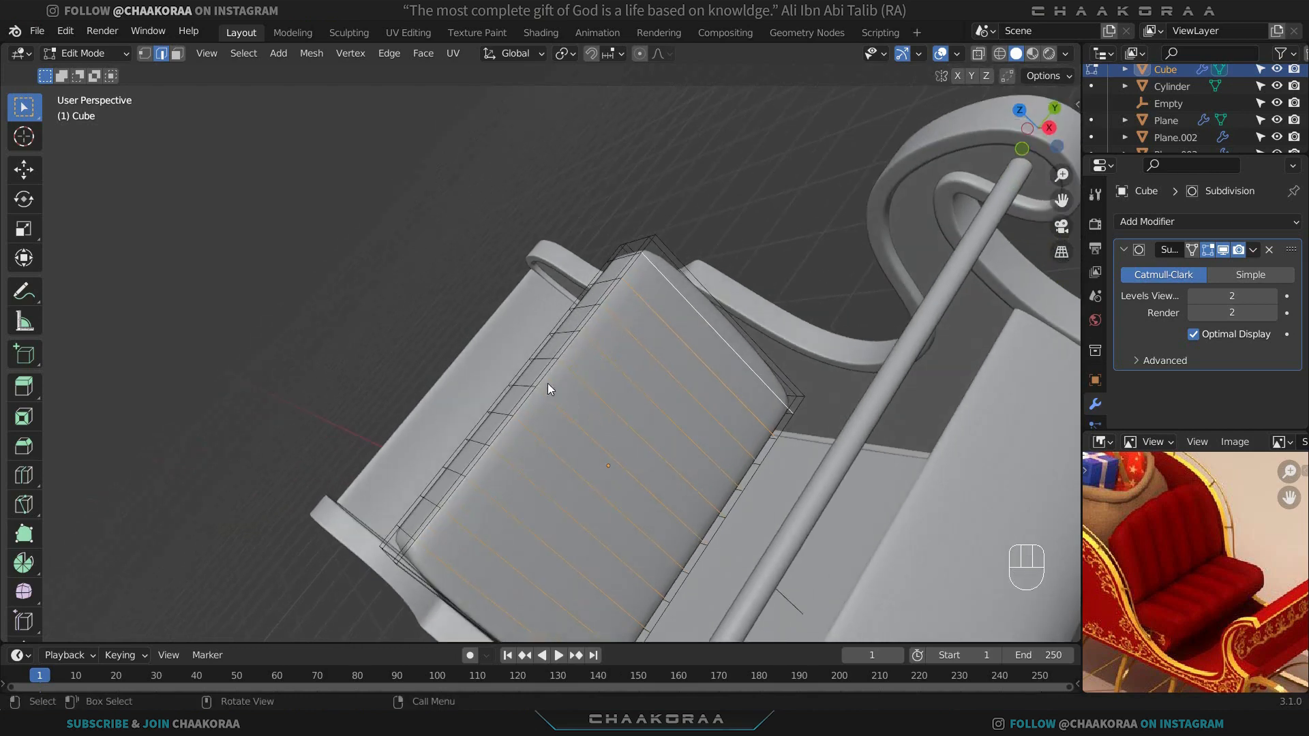
middle_drag(324, 224, 204, 134)
click(253, 54)
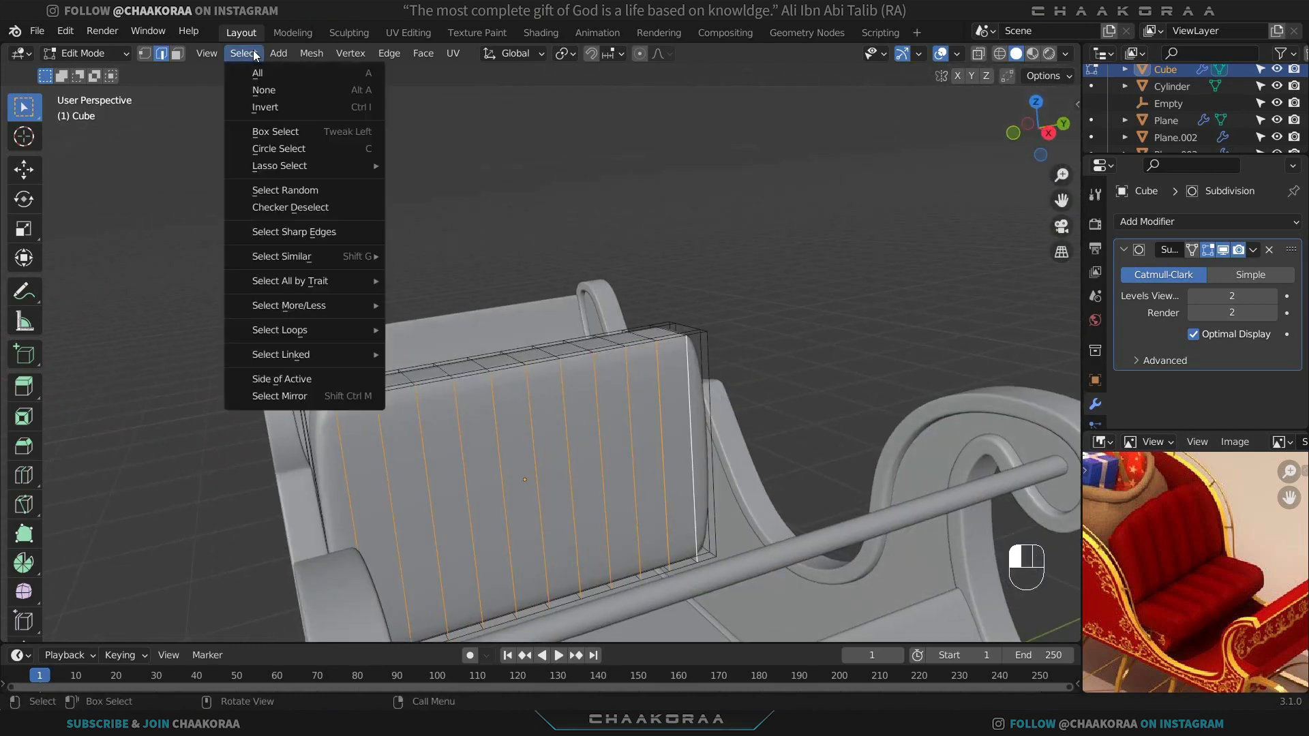
click(284, 207)
middle_drag(552, 453, 641, 426)
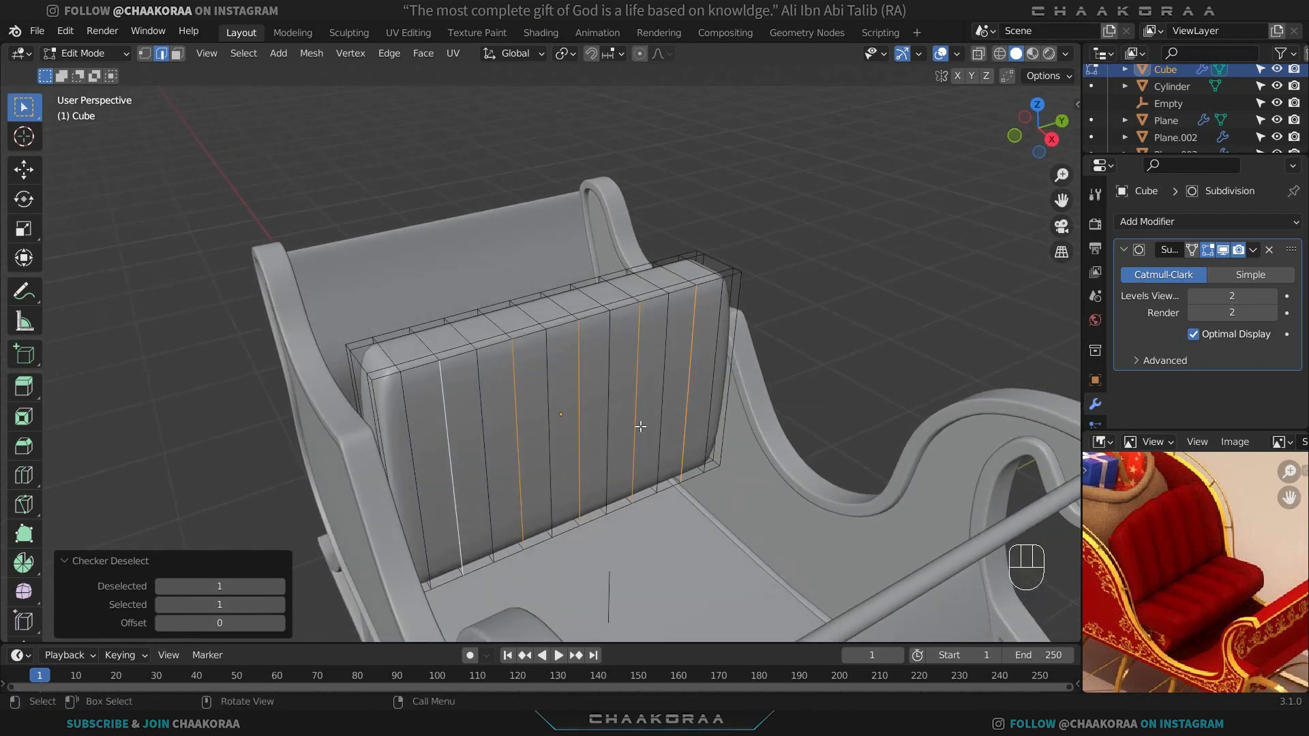
Try moving the alternate front edges of the backrest along X to form vertical padding ridges, and view it in Object Mode.
key(g)
key(y)
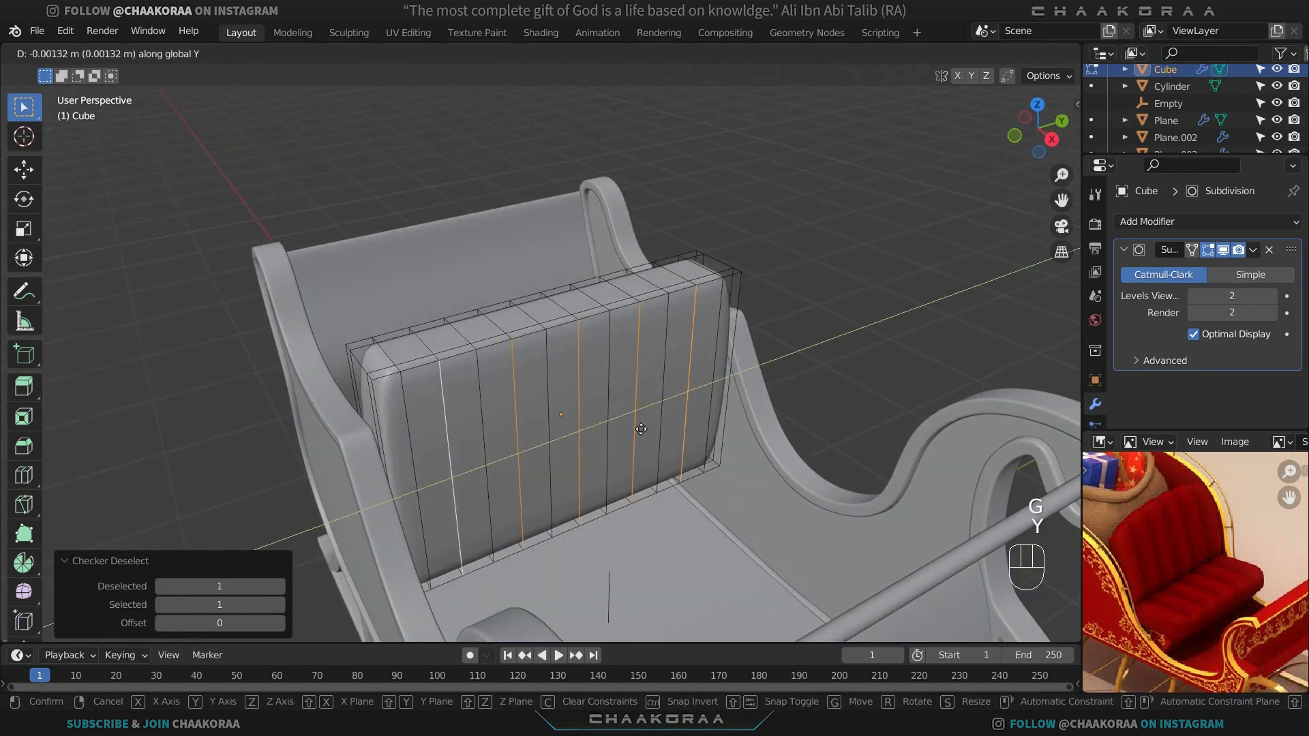
key(z)
key(x)
click(644, 432)
key(Tab)
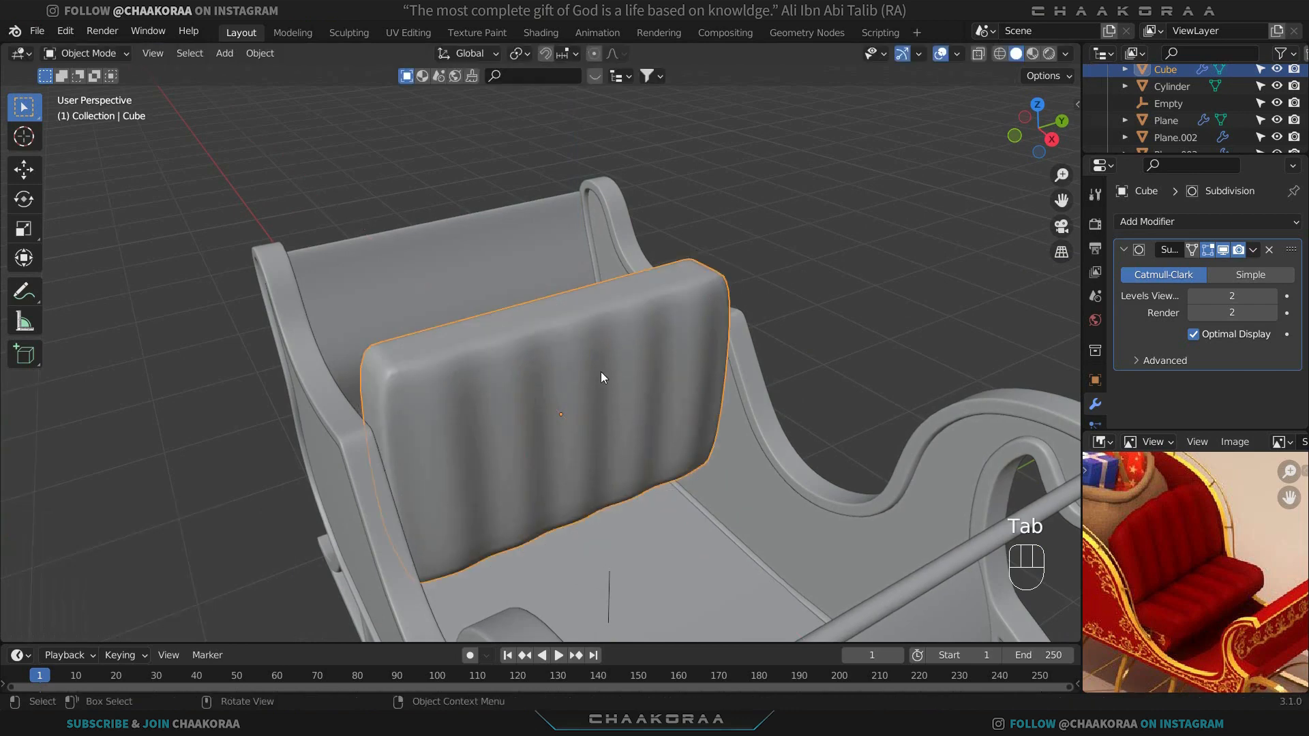
Return to Edit Mode and undo the X move of the backrest's alternate front edges.
key(Tab)
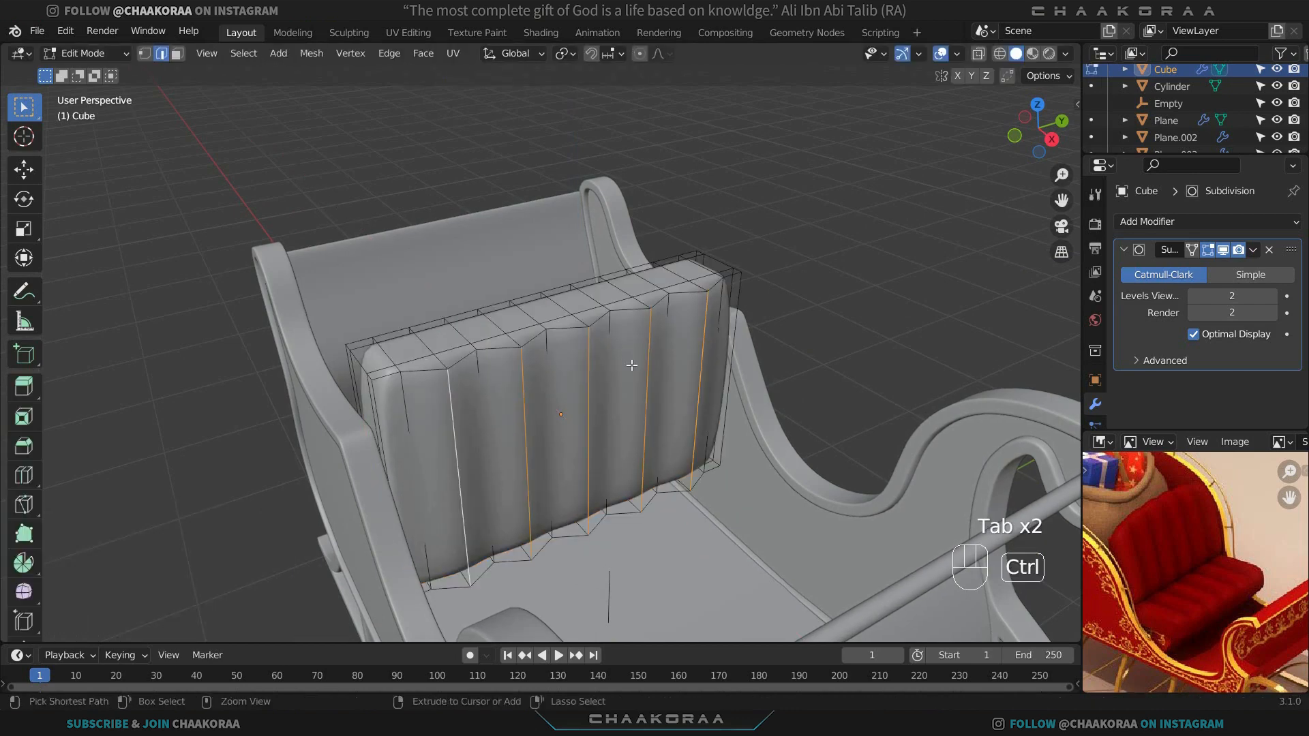
key(ctrl+z)
key(ctrl+z)
key(ctrl+z)
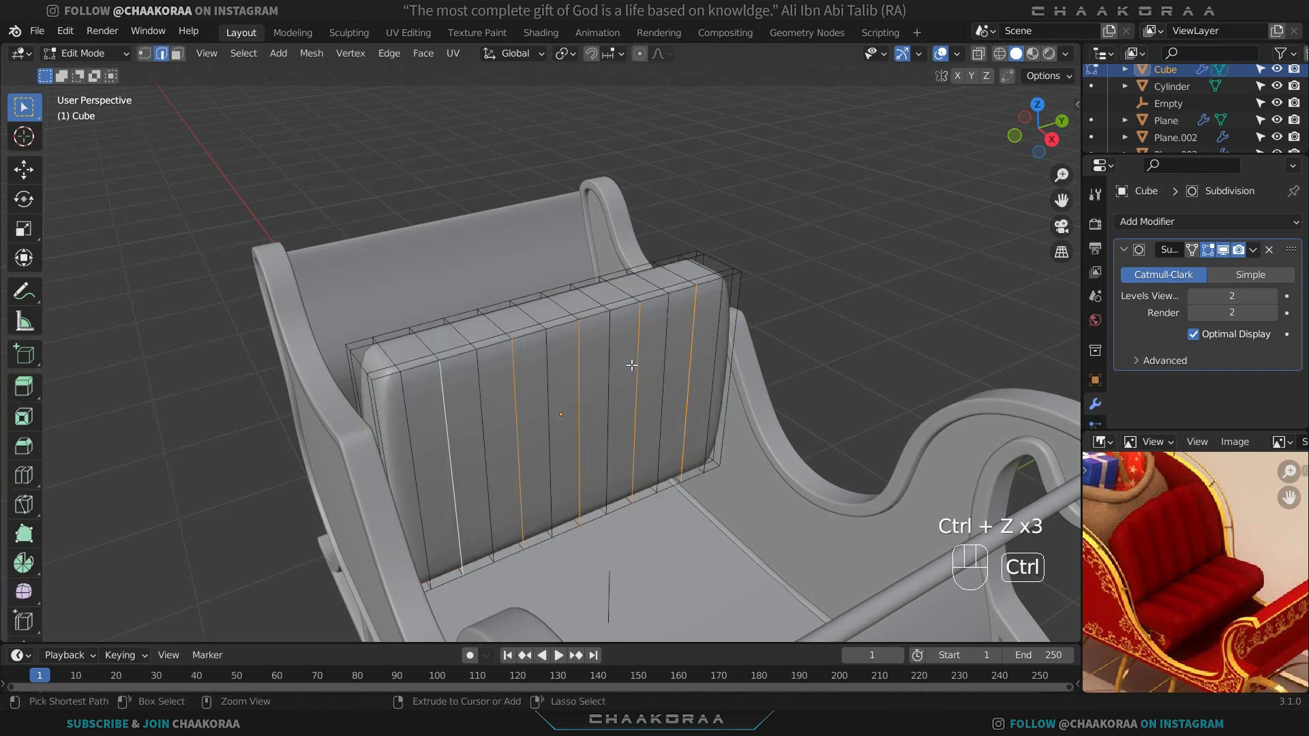
Select every second vertical edge loop running around the backrest, starting from the outermost one.
alt+click(623, 294)
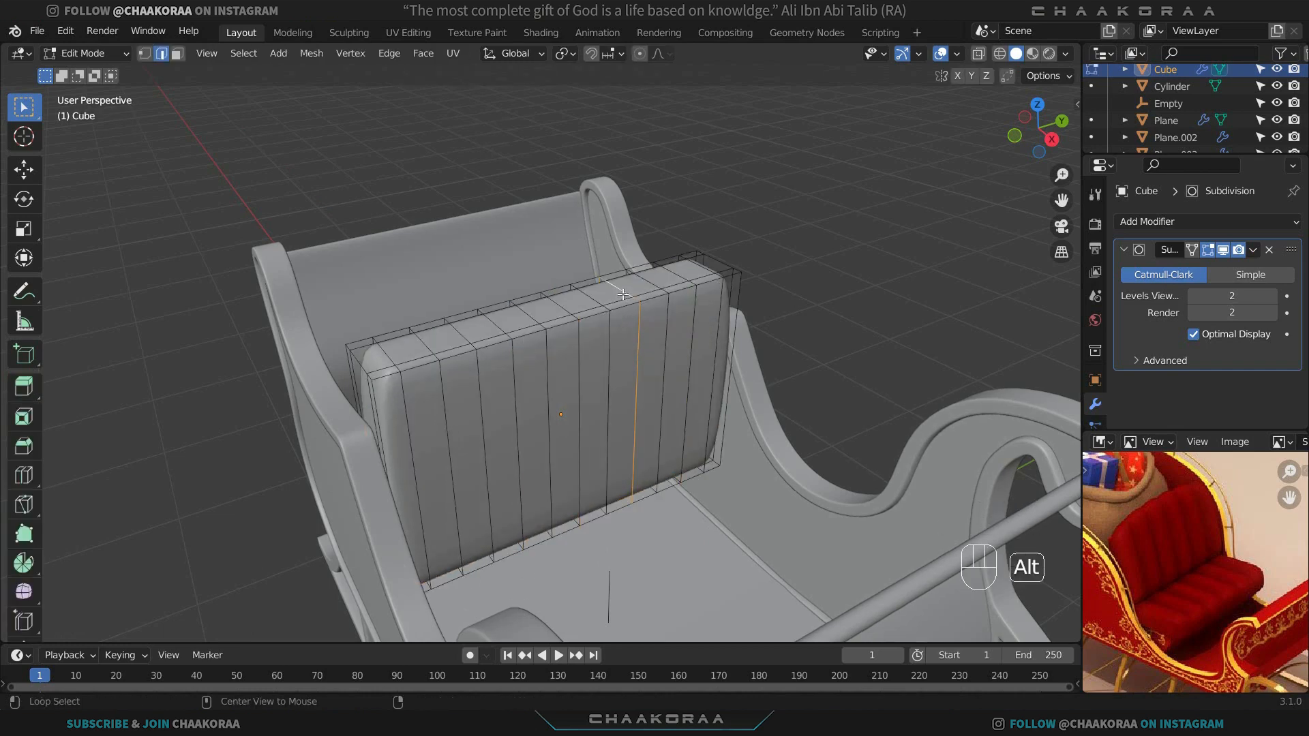
alt+shift+click(571, 303)
alt+click(699, 267)
alt+shift+click(653, 281)
alt+shift+click(593, 297)
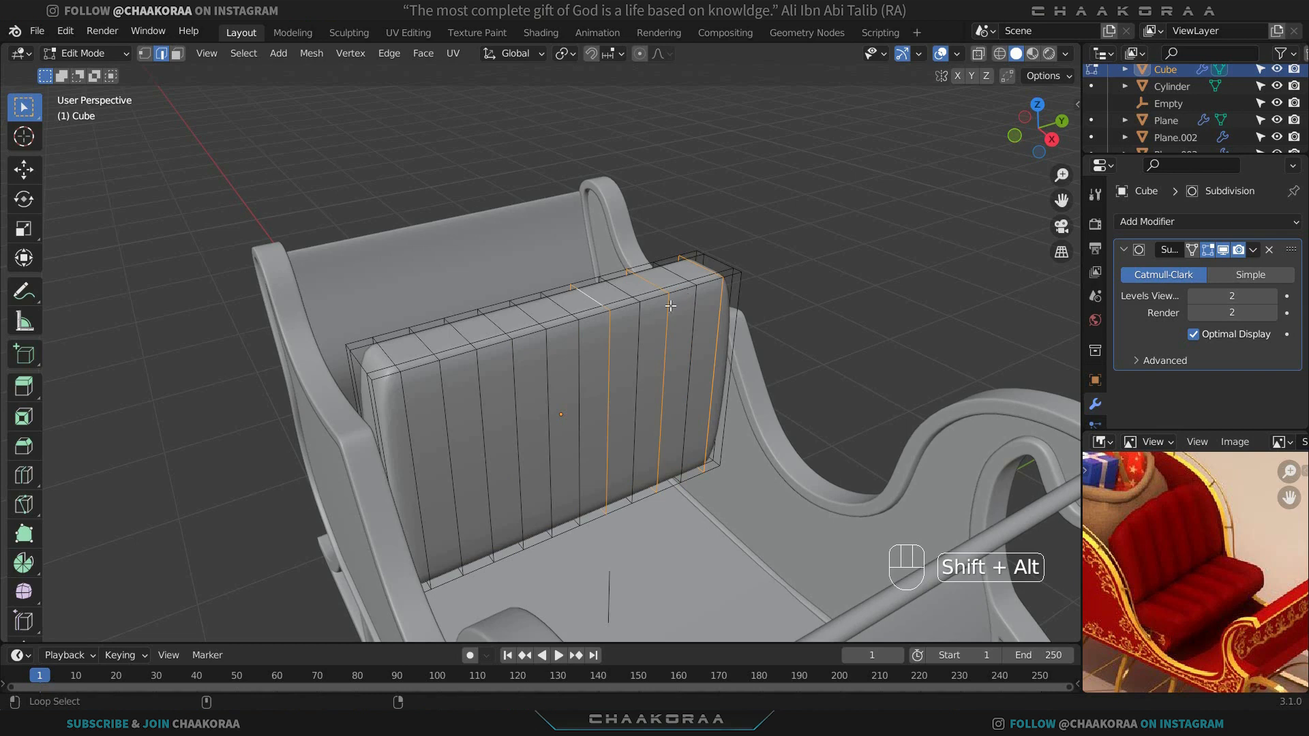
alt+shift+click(520, 319)
alt+shift+click(455, 335)
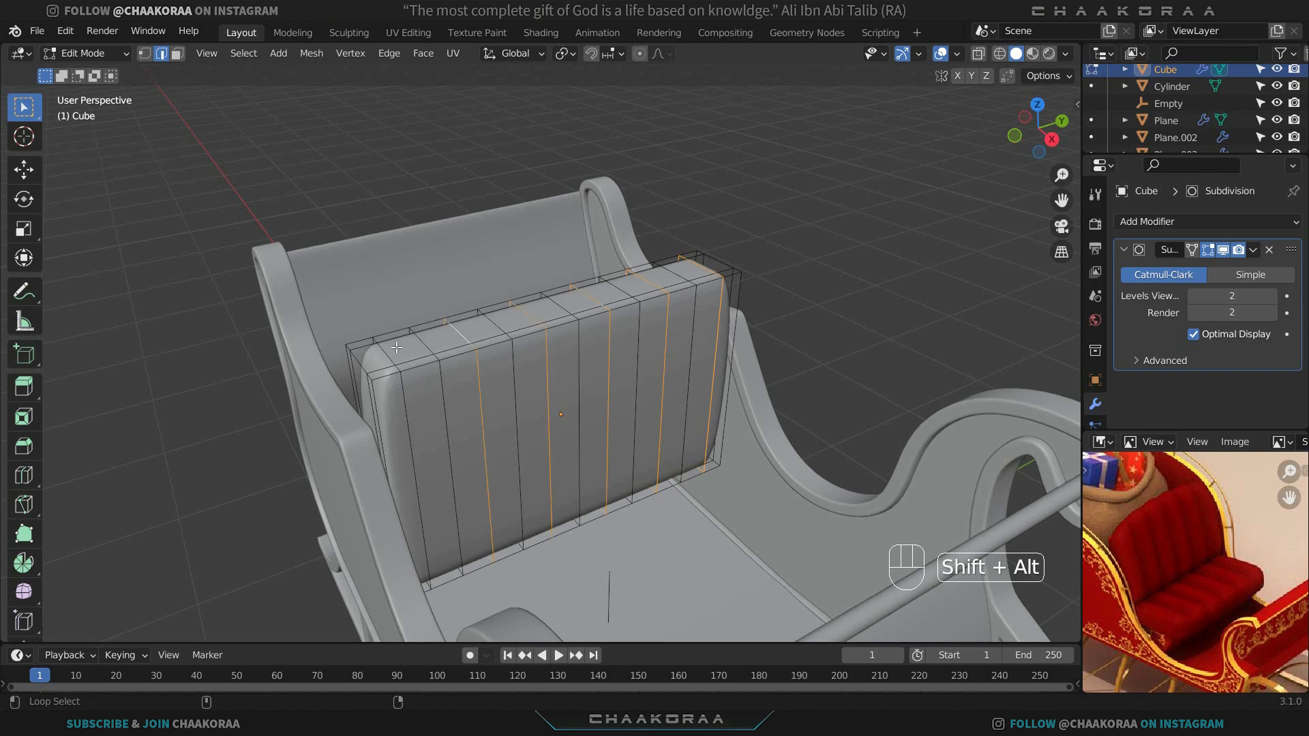
alt+shift+click(385, 354)
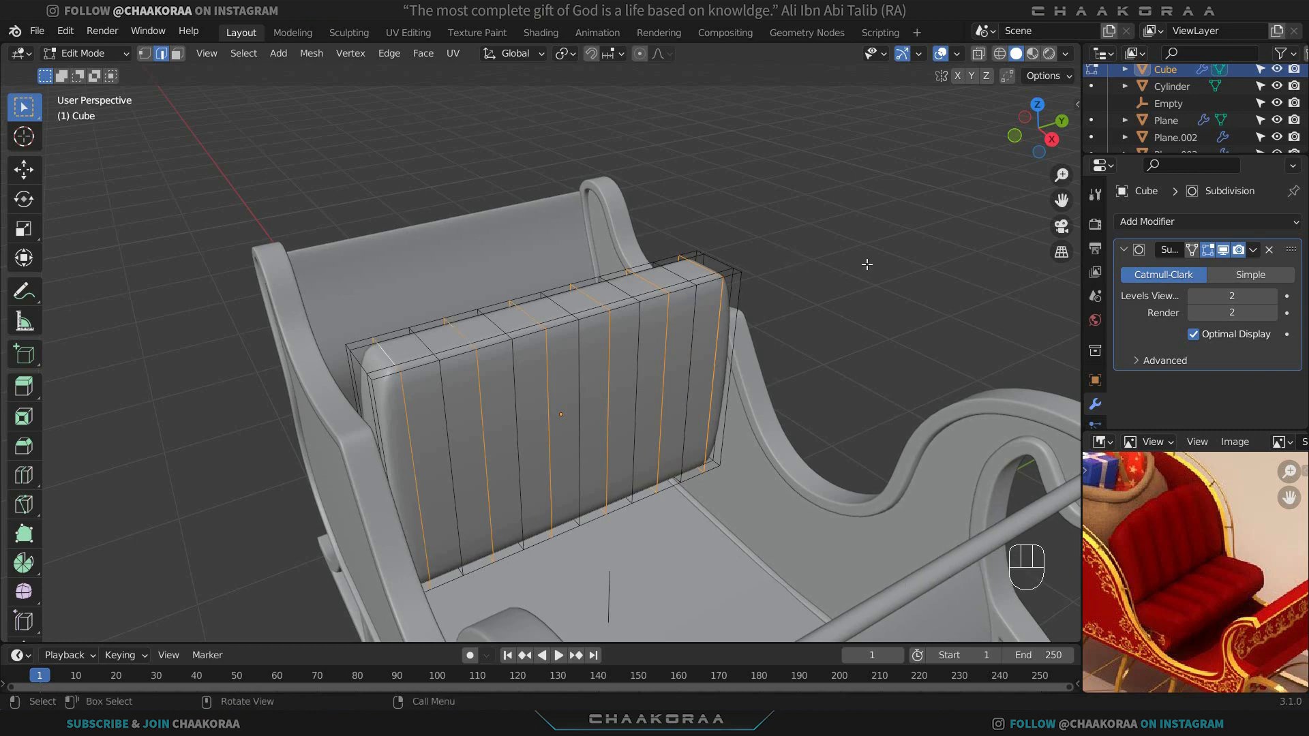
Try scaling the alternate edge loops of the backrest by 1.3 along X to form padding ridges, and view it in Object Mode.
key(alt+s)
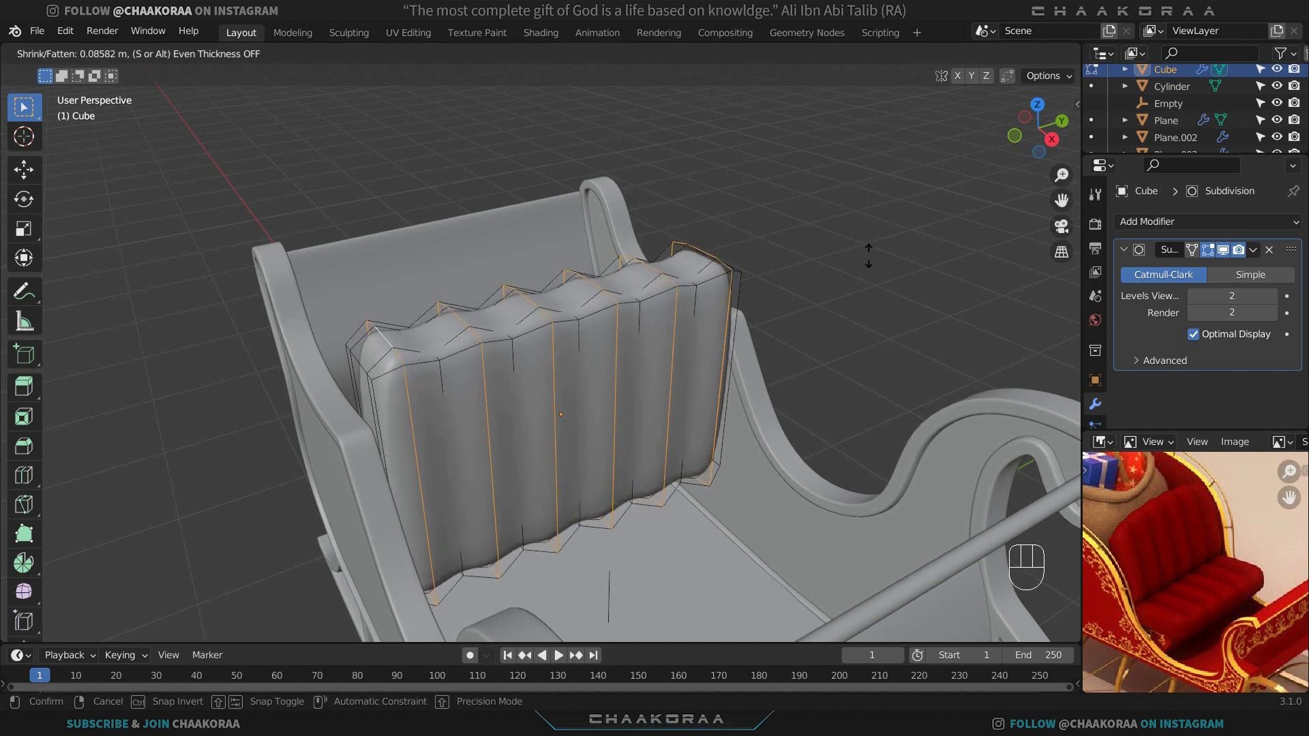
right_click(867, 259)
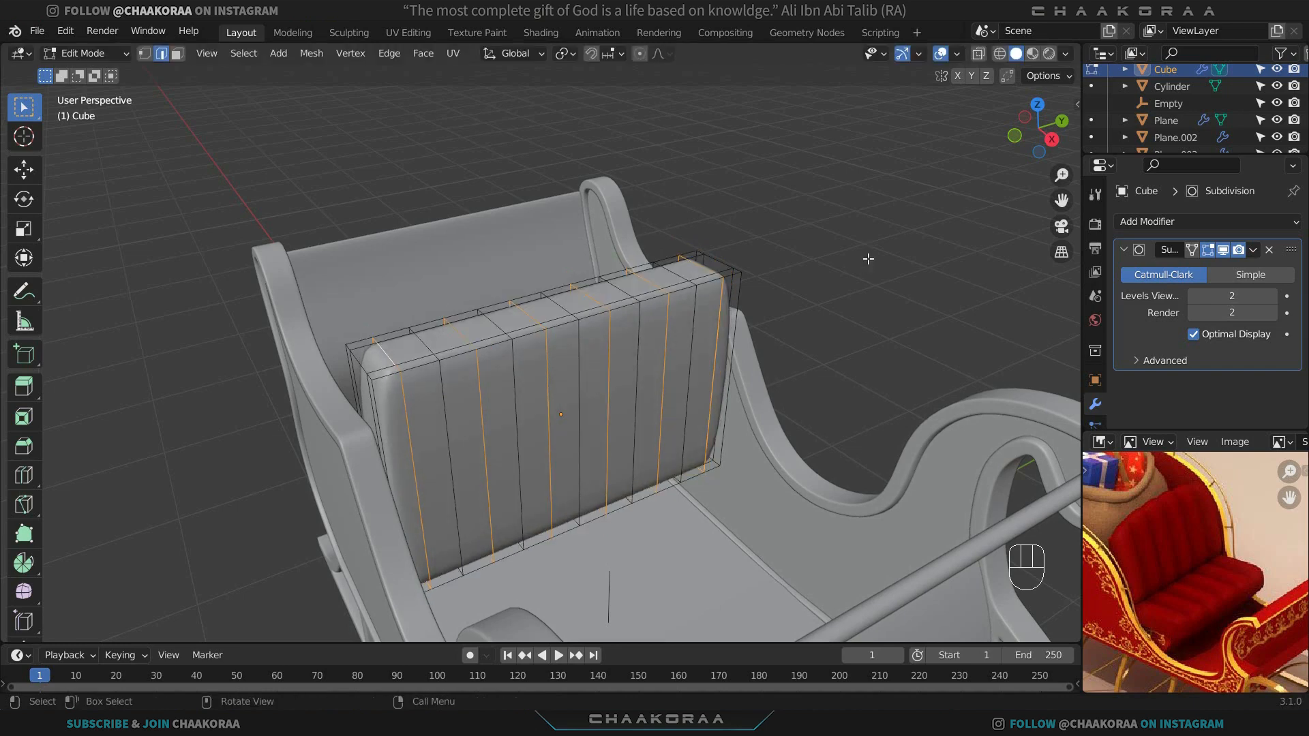
key(s)
key(x)
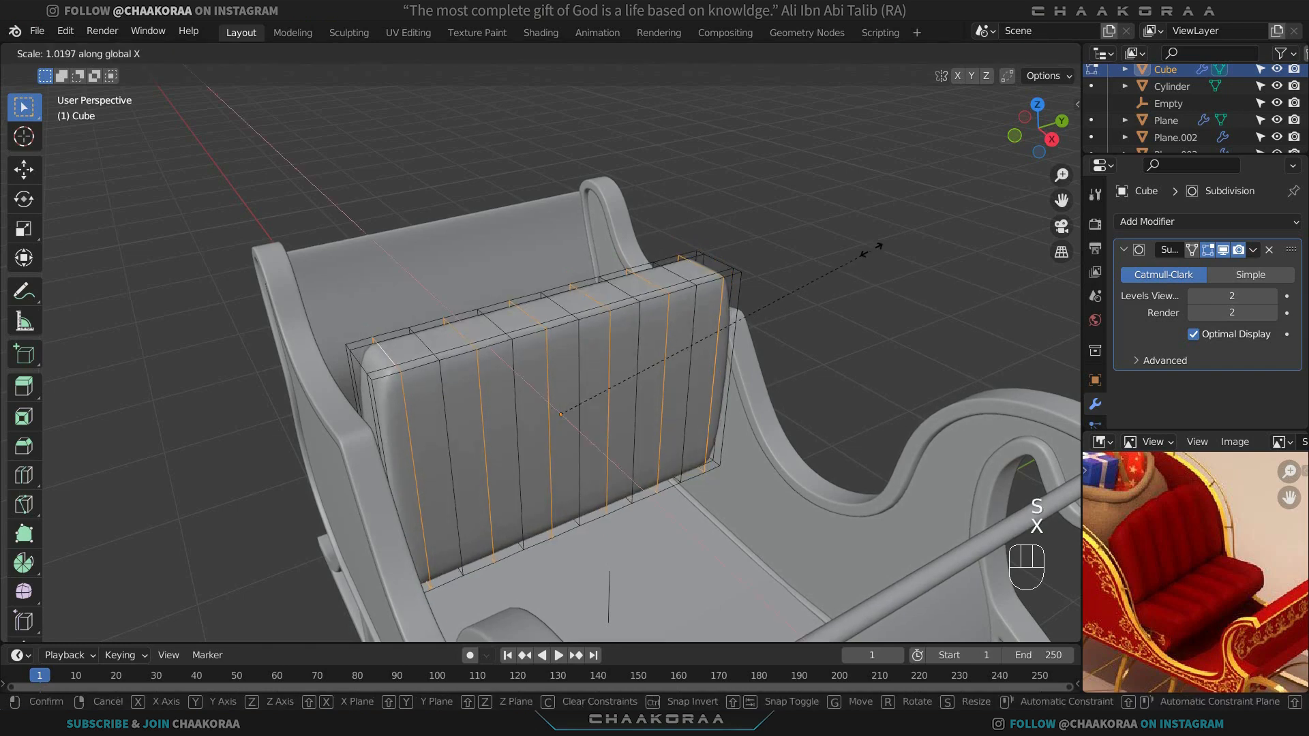
click(925, 141)
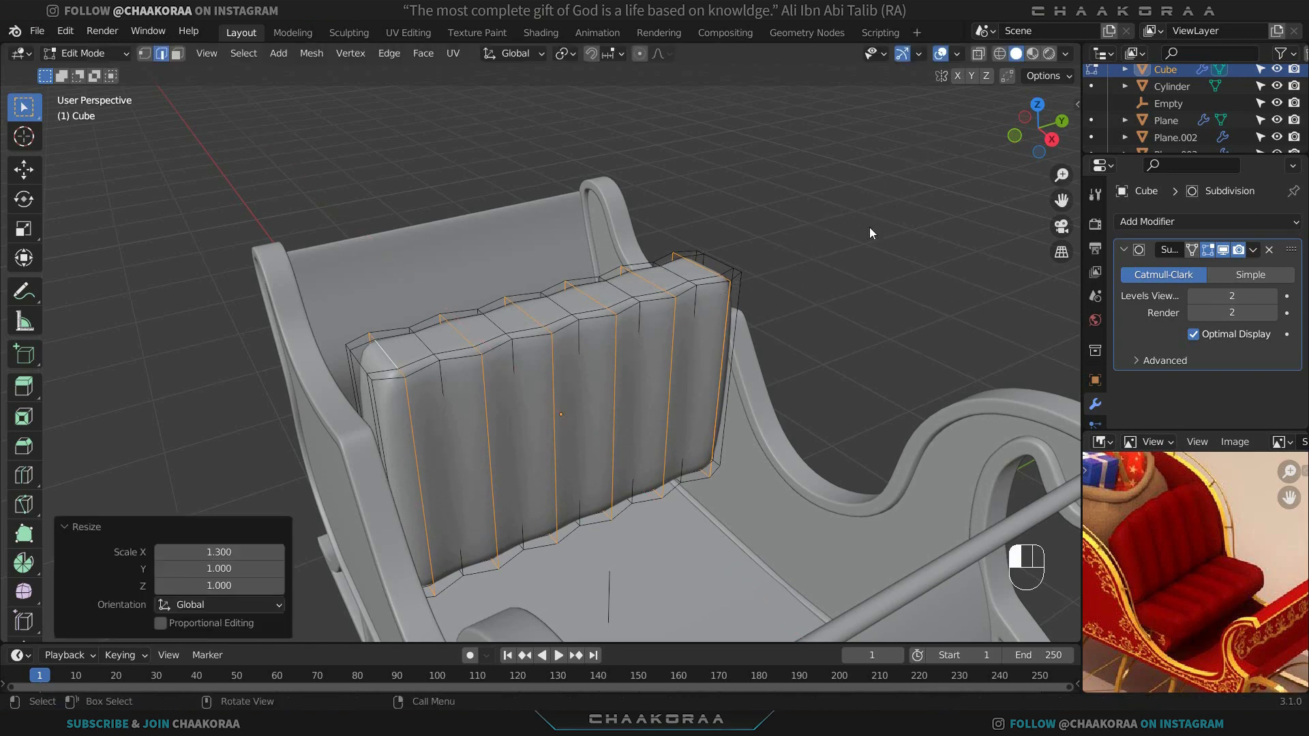
key(Tab)
middle_drag(816, 317, 422, 423)
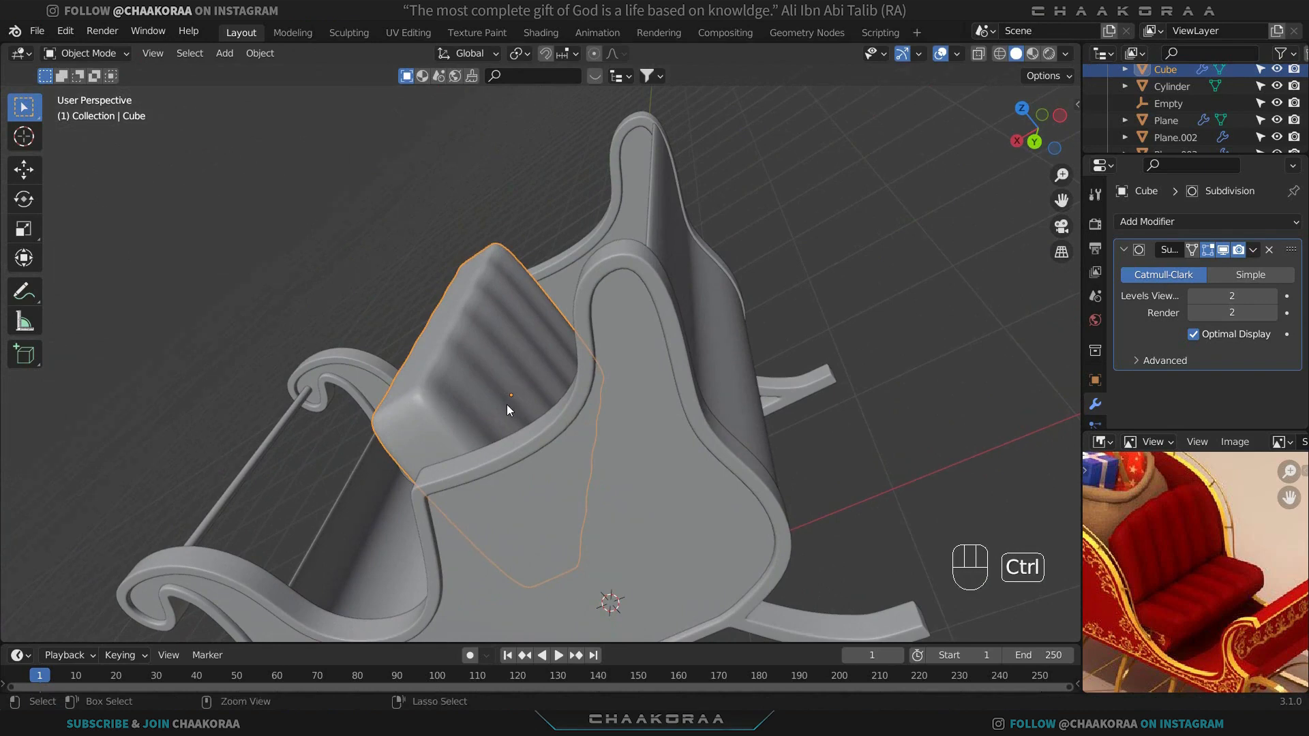
Undo the X scaling and the edge loop selections on the backrest, back in Edit Mode.
key(ctrl+z)
key(ctrl+z)
key(ctrl+z)
key(ctrl+z)
key(ctrl+z)
key(ctrl+z)
key(ctrl+z)
key(ctrl+z)
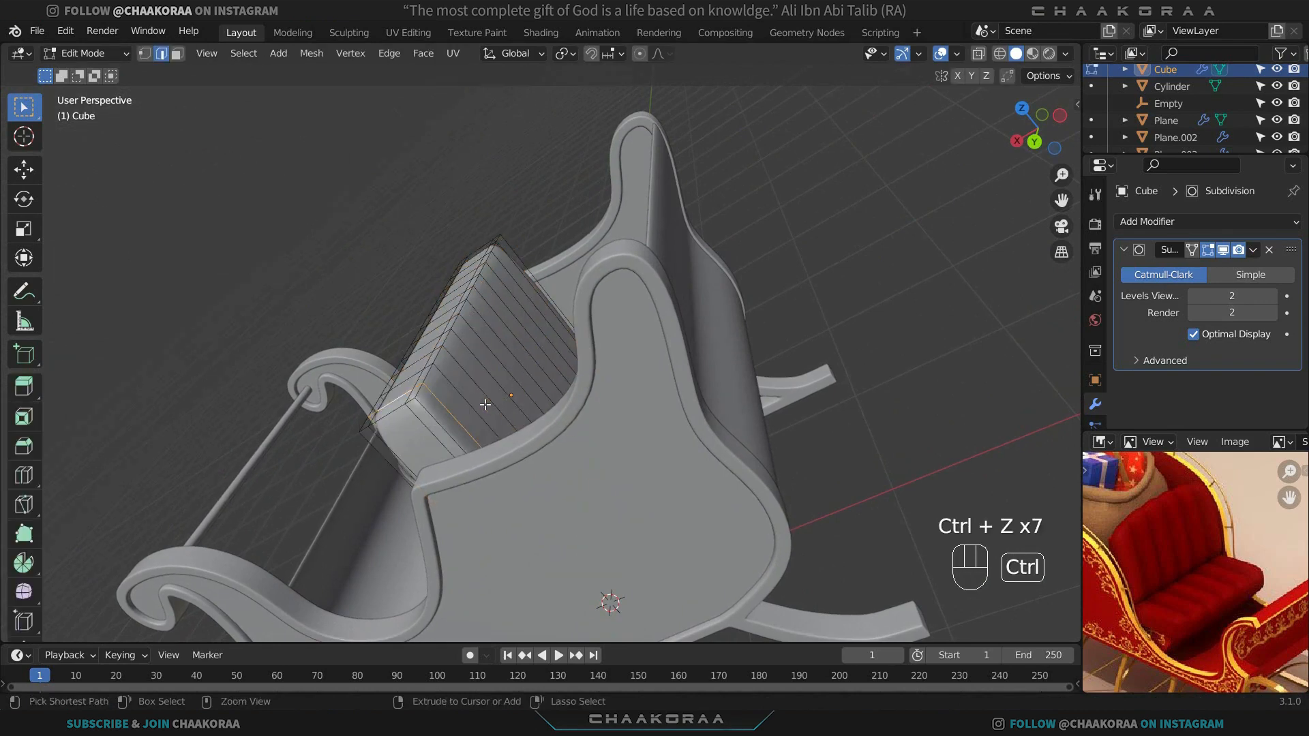
middle_drag(518, 382, 634, 399)
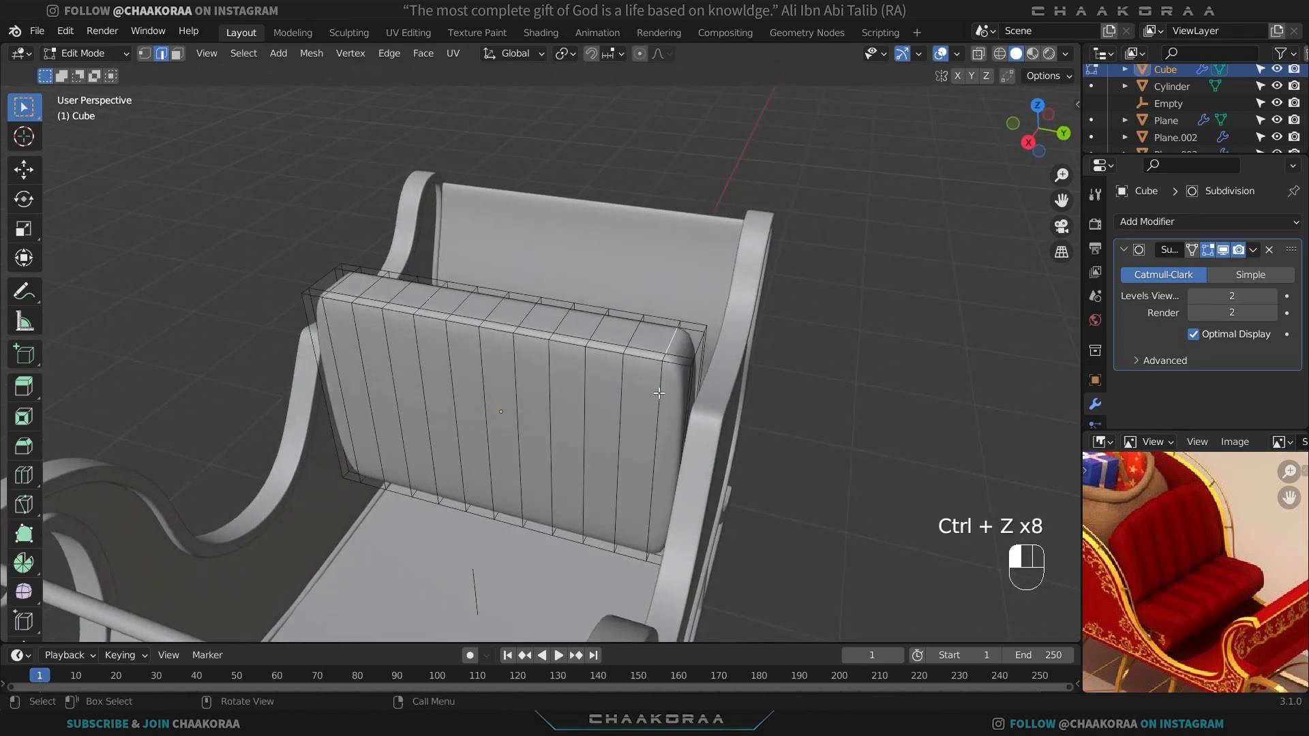
Select six alternate vertical edges on the backrest's front face only, from one outer edge to the other.
click(659, 393)
click(664, 362)
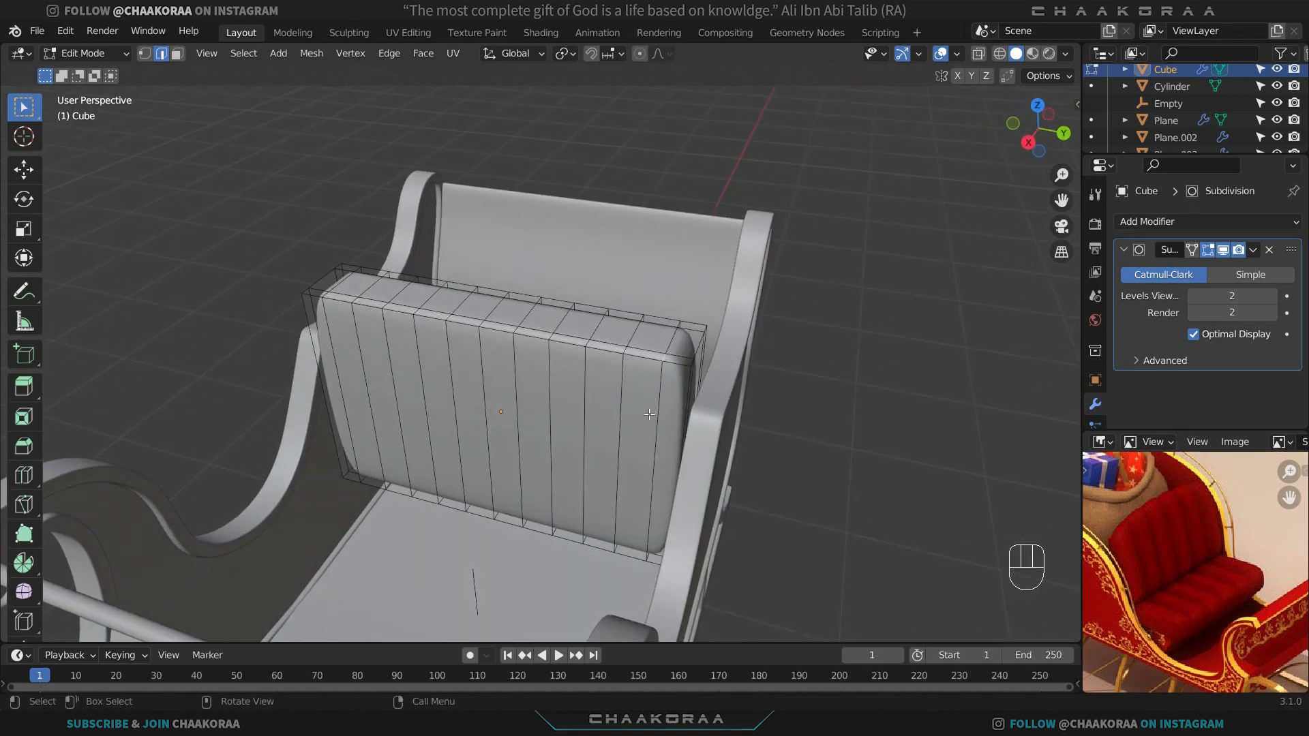
middle_drag(648, 413, 696, 344)
click(694, 344)
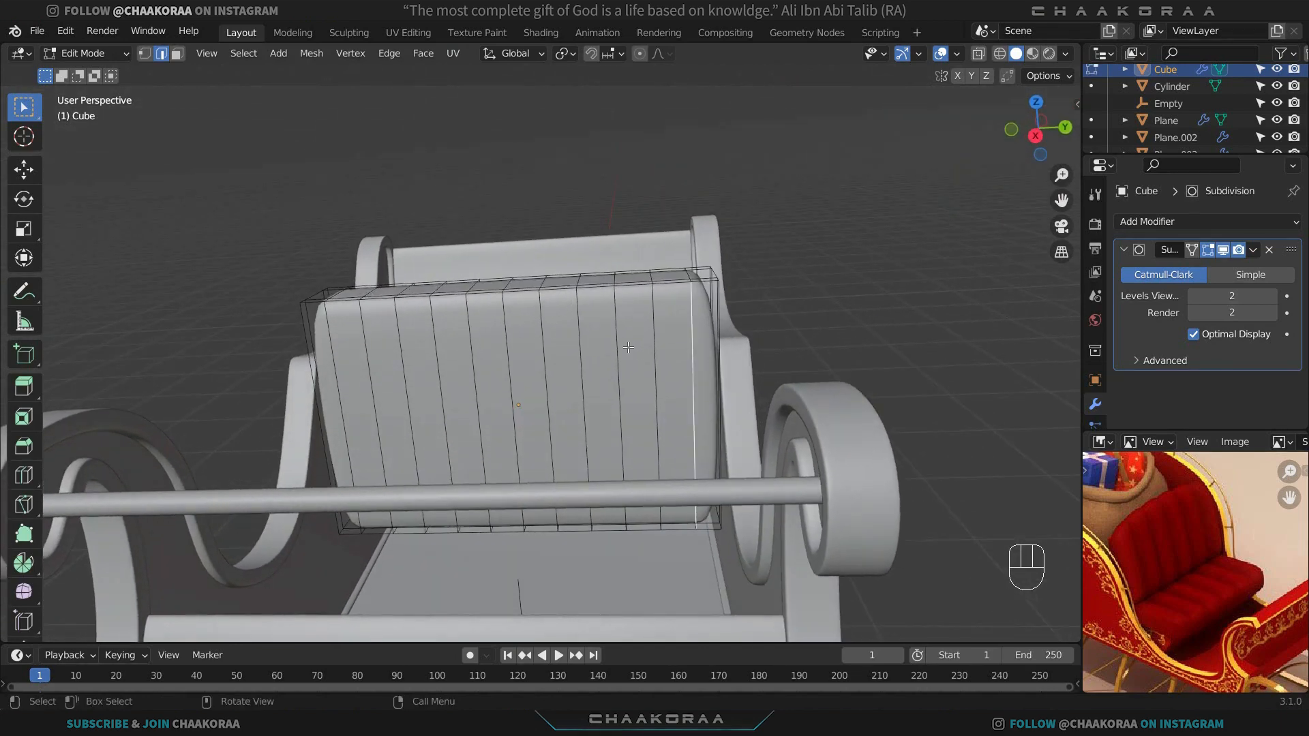
shift+click(621, 344)
shift+click(544, 344)
shift+click(477, 345)
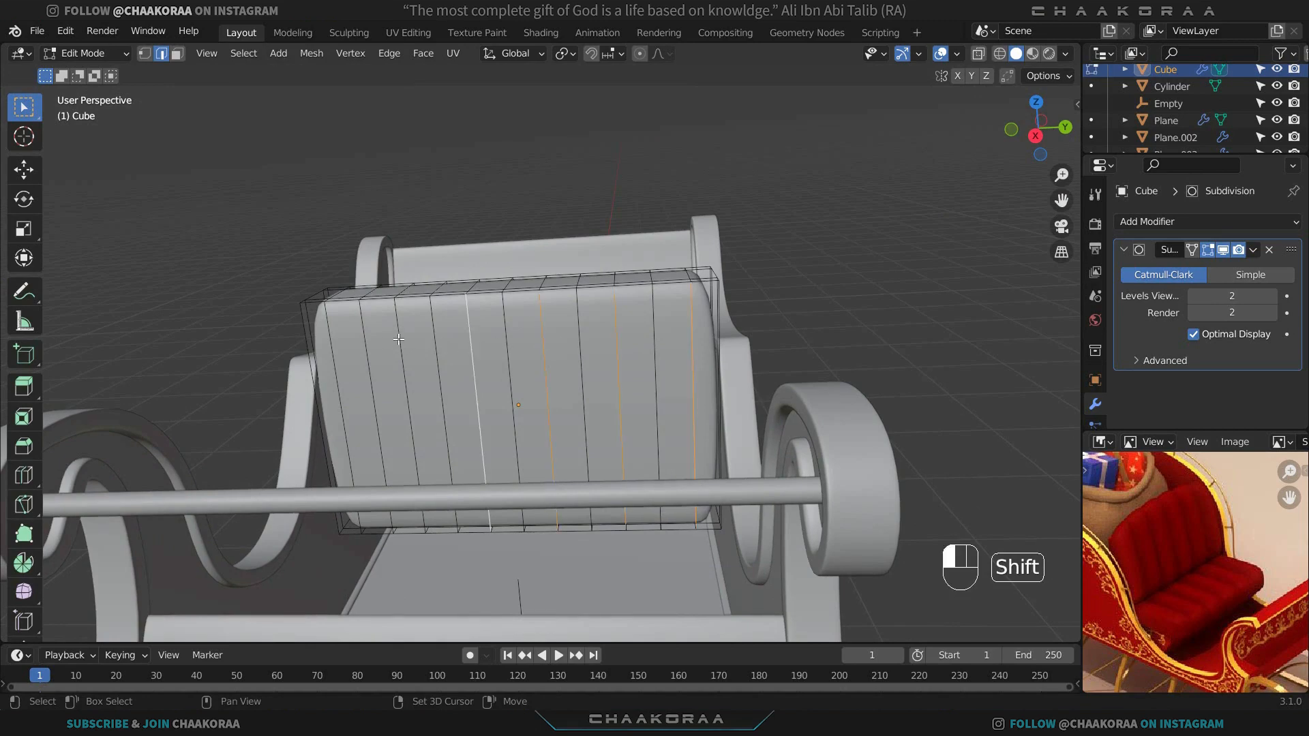
shift+click(401, 341)
shift+click(336, 339)
Move the selected front edges about 0.053 m along X to form vertical padding ridges, and inspect them in Object Mode.
middle_drag(336, 340, 687, 354)
key(g)
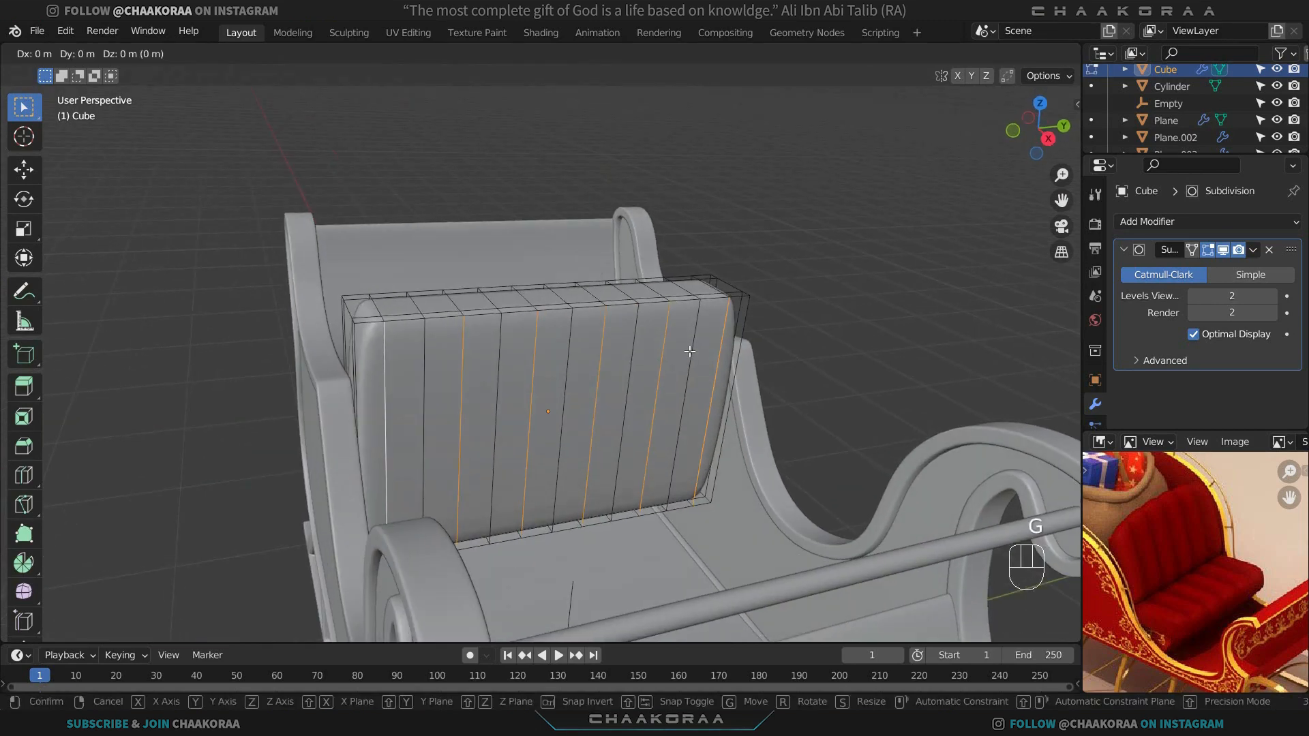
key(x)
click(695, 357)
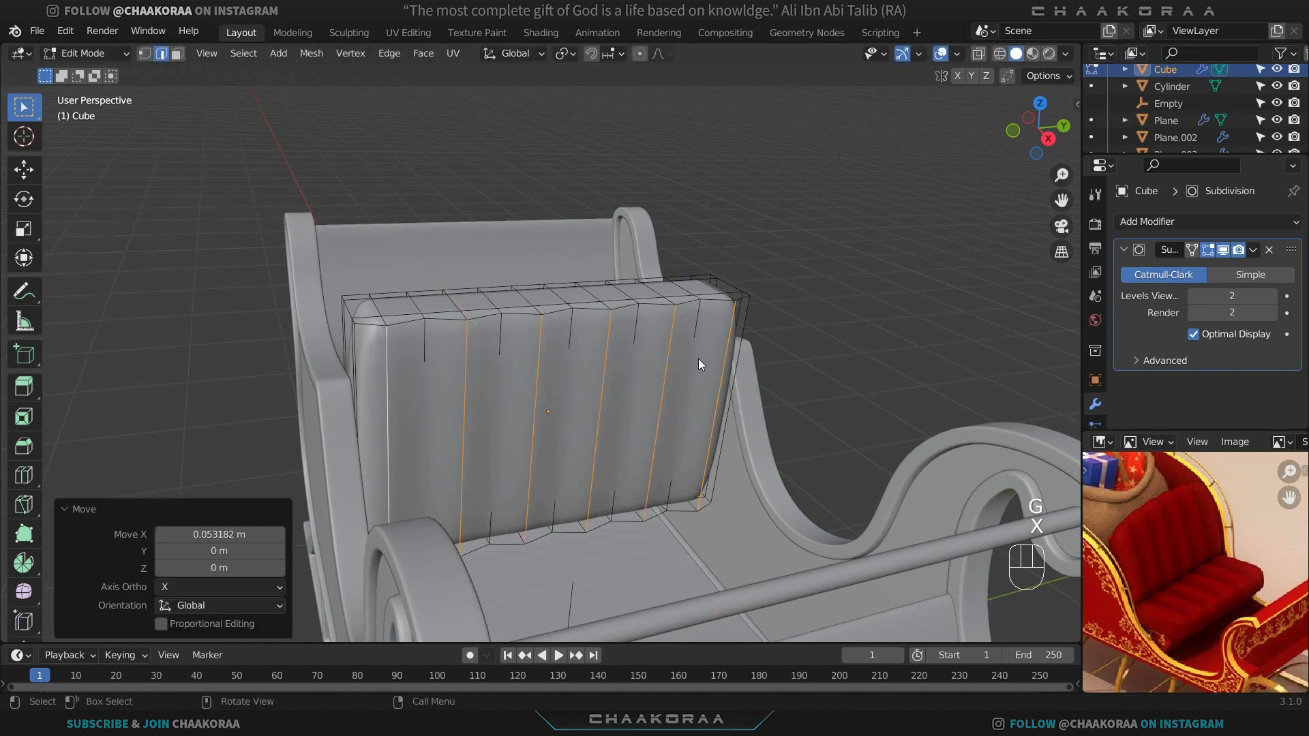
key(Tab)
middle_drag(756, 366, 799, 370)
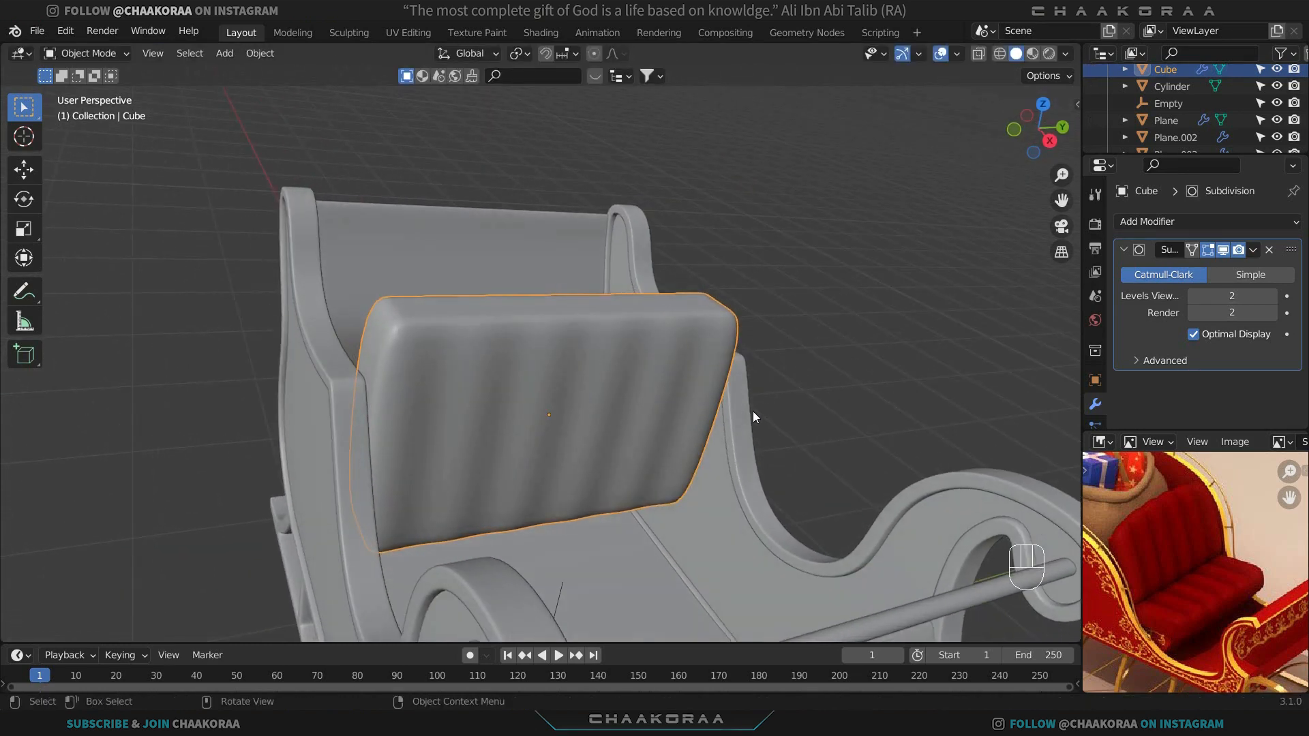
middle_drag(717, 387, 975, 496)
In Edit Mode, raise the backrest's top middle edge loop about 0.2 m along Z using proportional editing with a radius of about 1.46 m.
key(Tab)
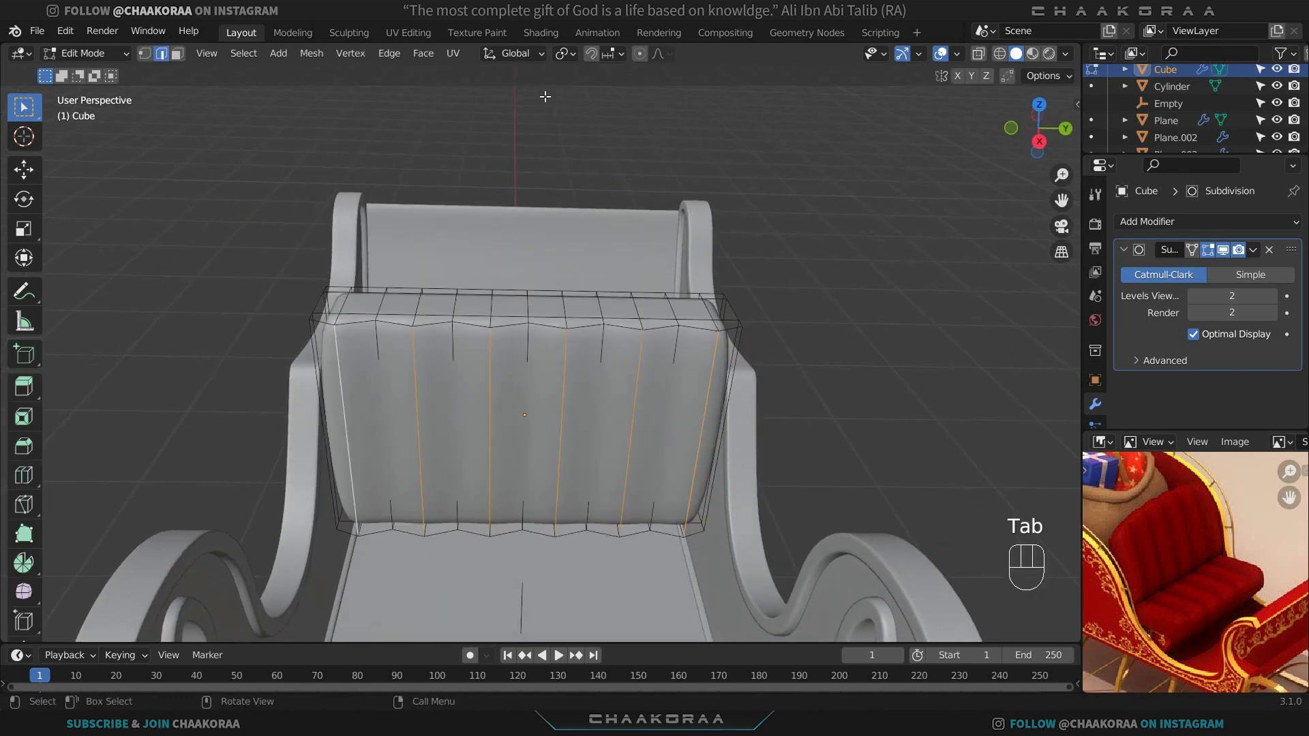
click(641, 54)
key(1)
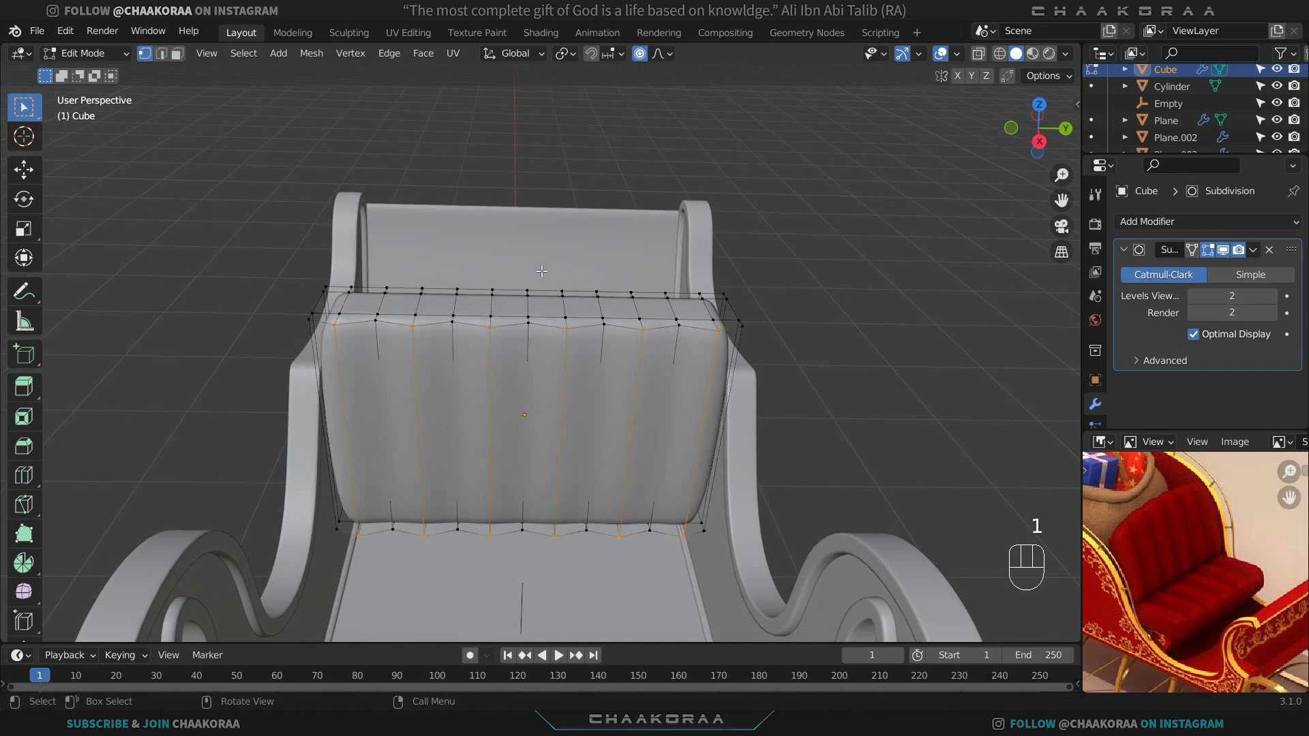
click(529, 292)
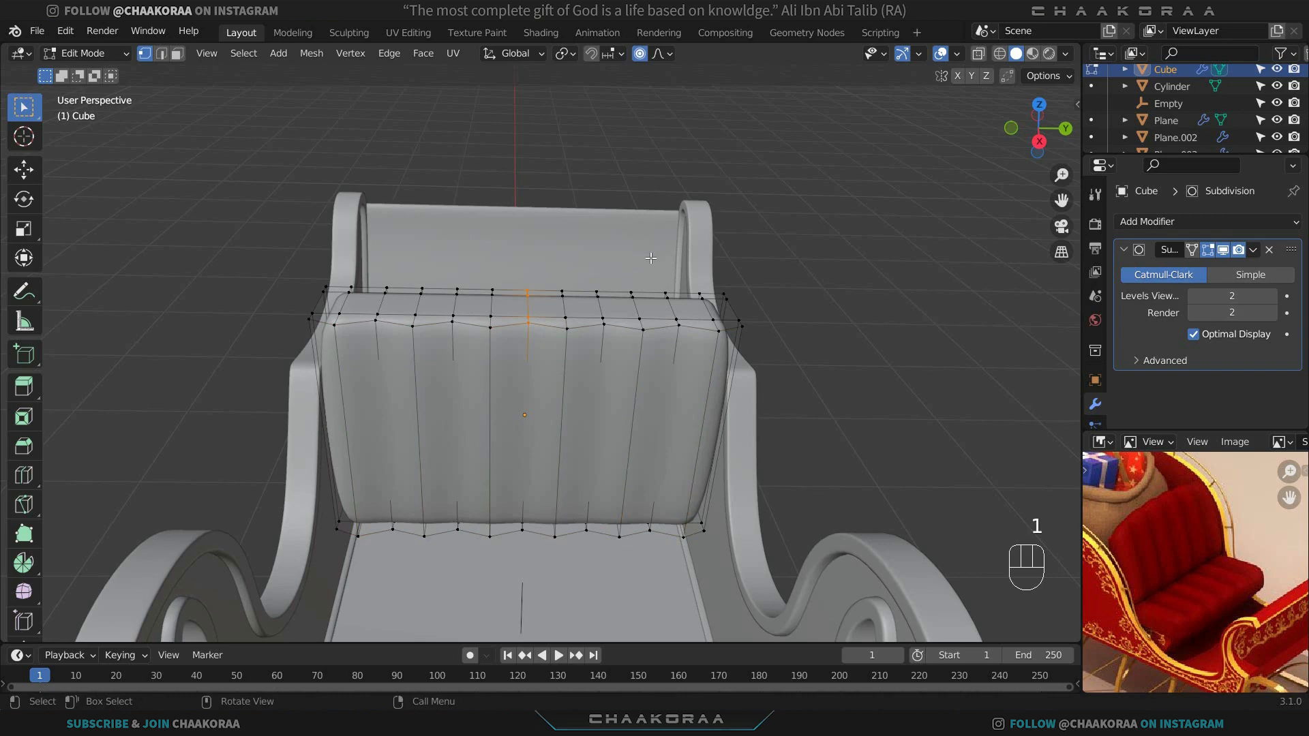
key(g)
key(z)
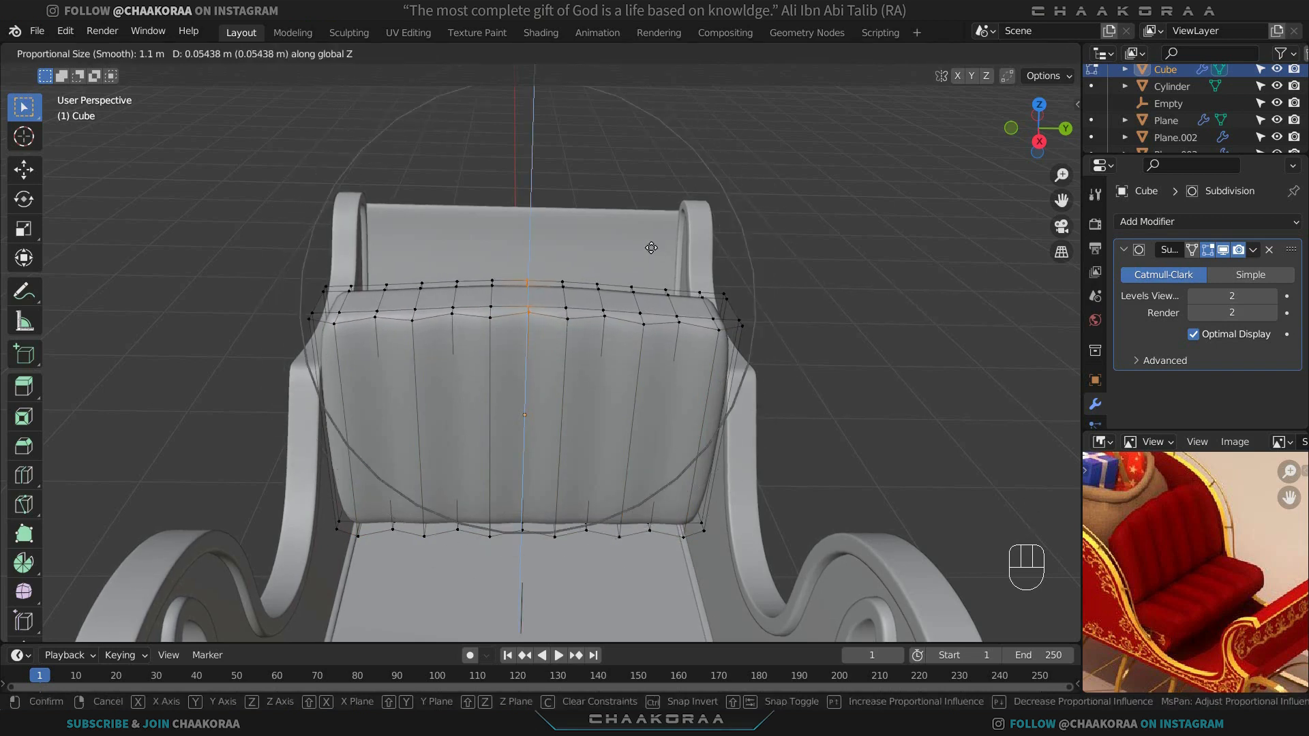
scroll(651, 247, down, 2)
scroll(653, 243, down, 1)
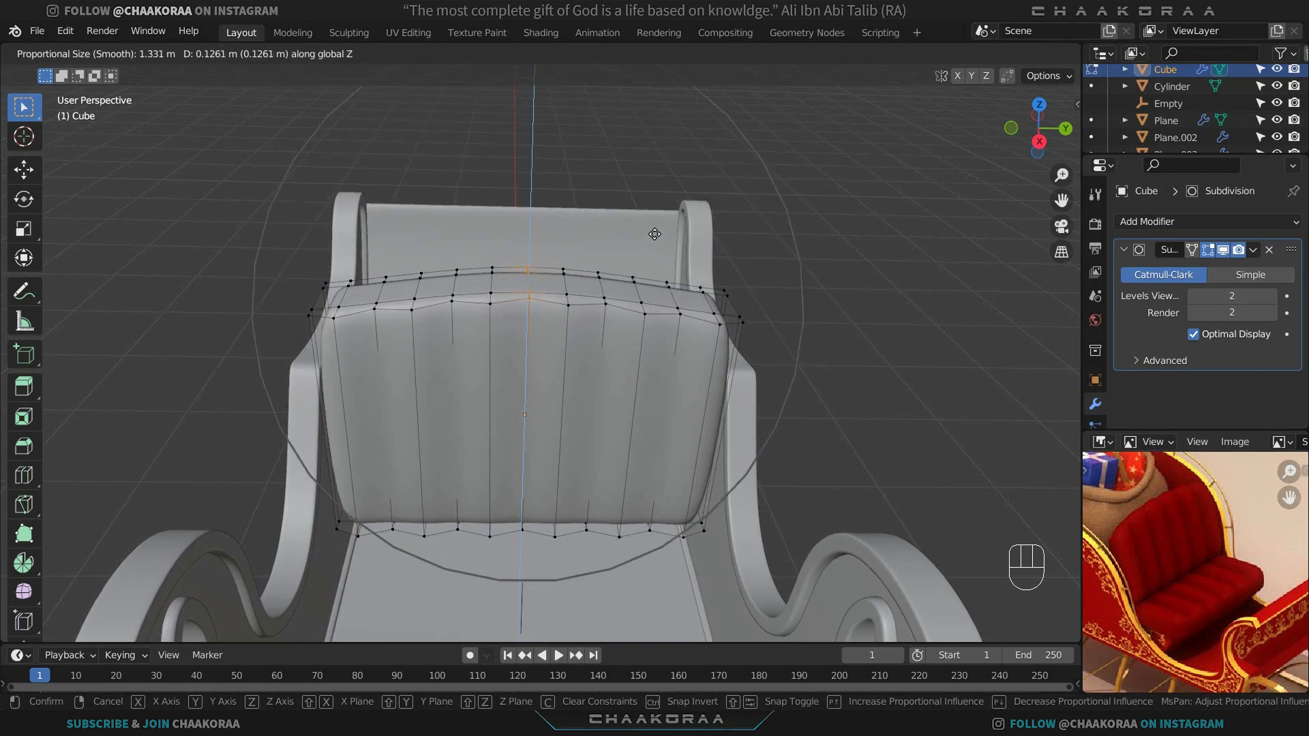
scroll(656, 230, down, 1)
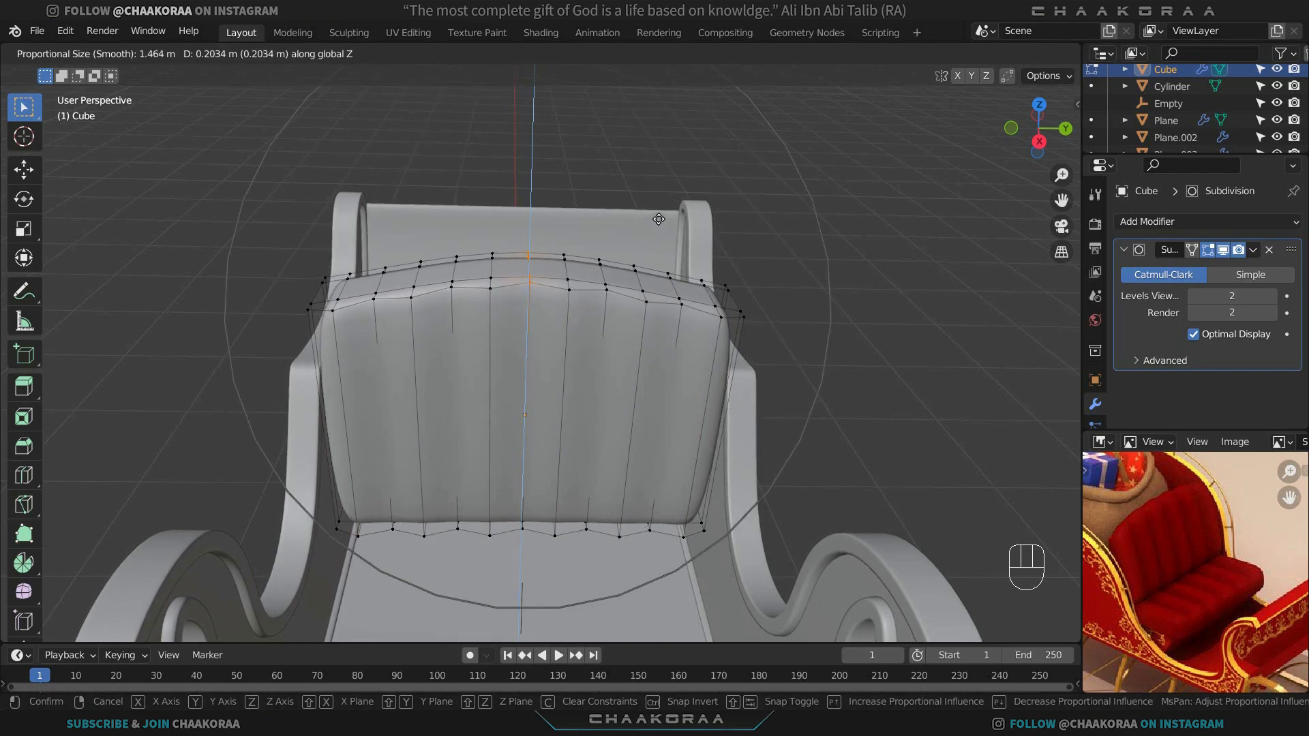
click(656, 219)
Turn off proportional editing, lower all the backrest's upper vertices about 0.18 m along Z, and return to Object Mode.
mouse_move(656, 218)
middle_down()
mouse_move(639, 236)
mouse_move(639, 220)
middle_up()
drag(812, 174, 313, 315)
middle_drag(566, 252, 599, 275)
click(641, 56)
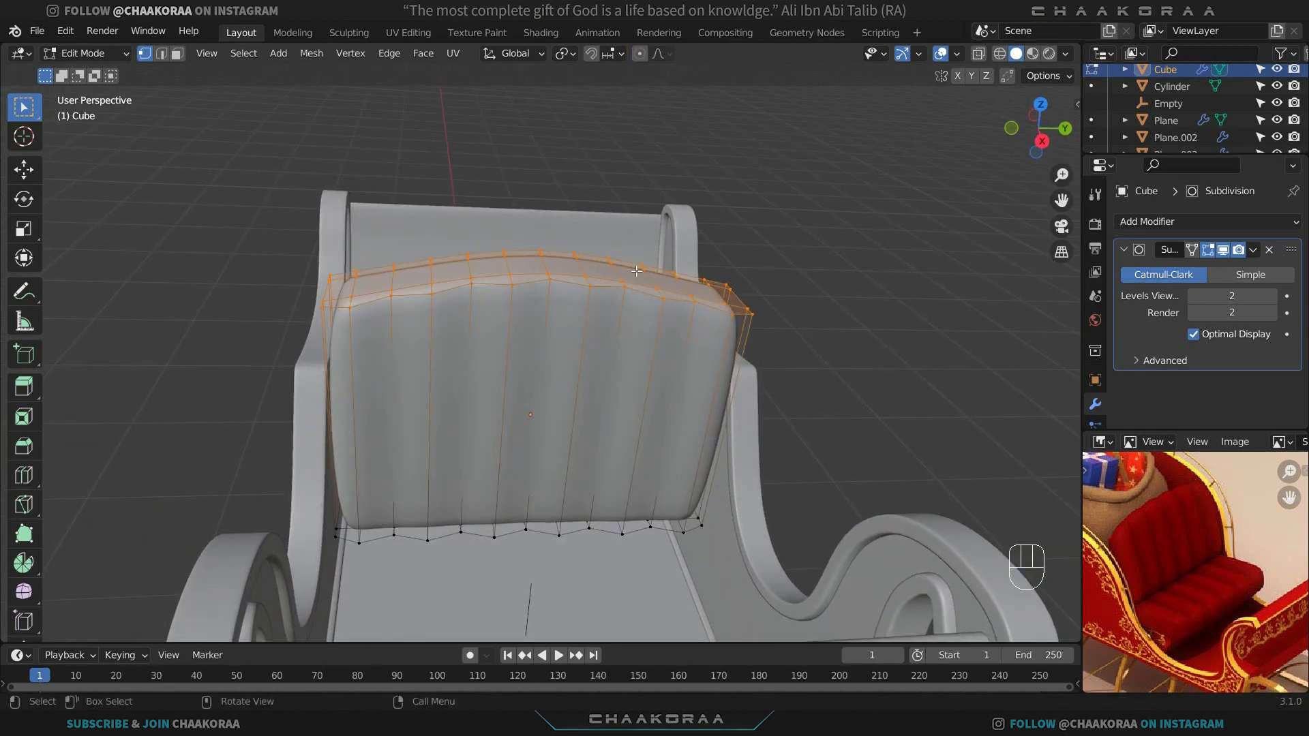
key(g)
key(z)
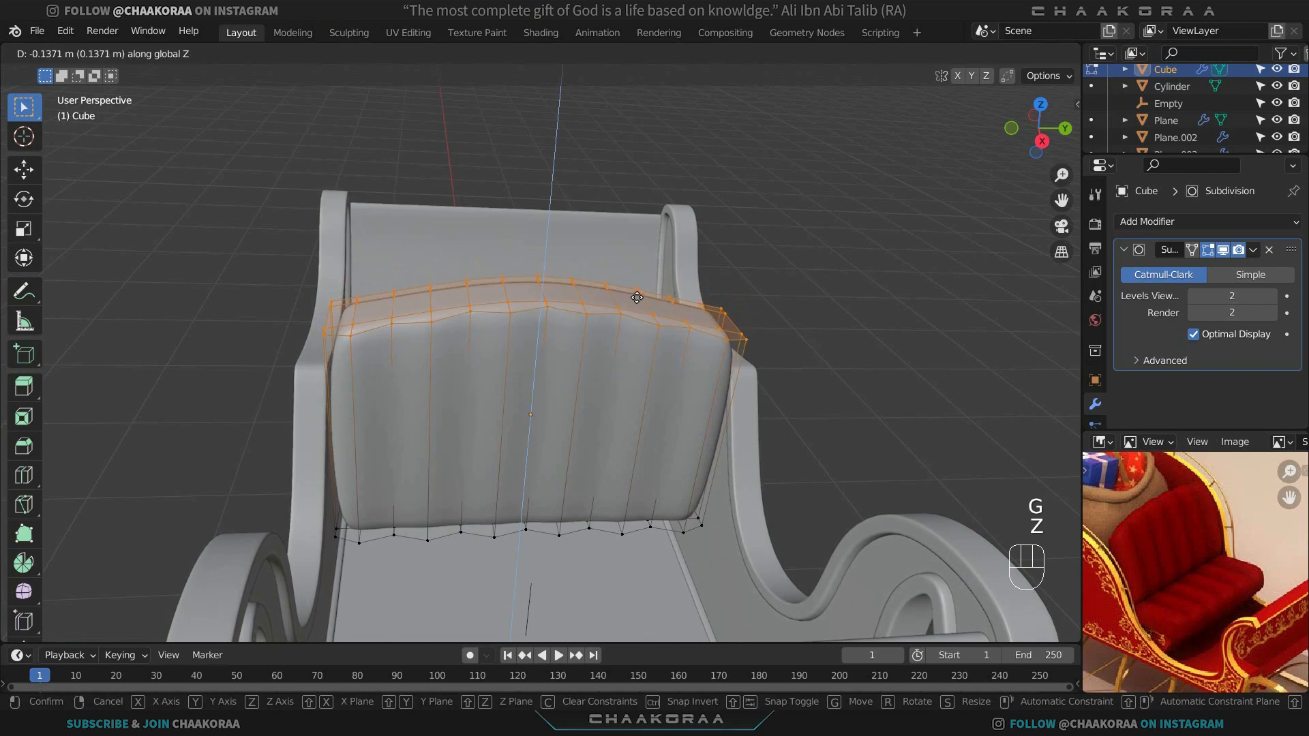
click(637, 306)
middle_drag(637, 306, 770, 324)
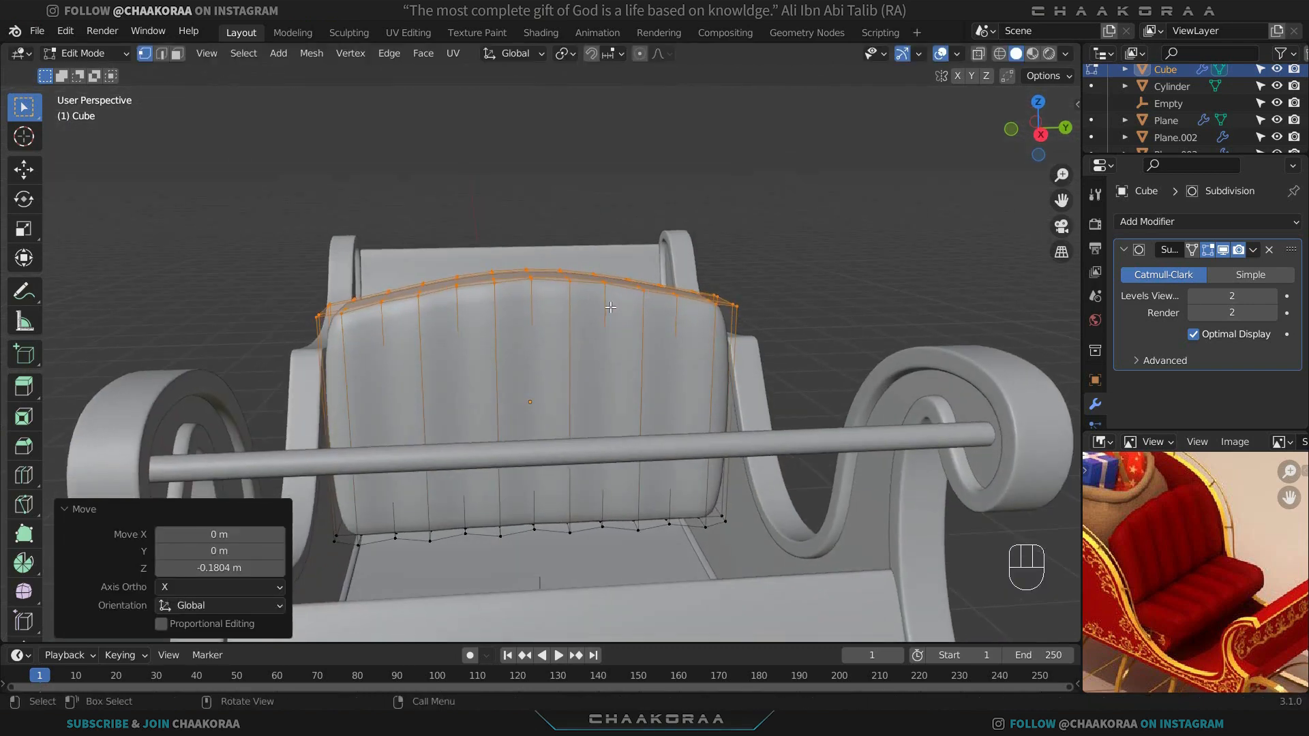
key(Tab)
middle_drag(708, 363, 643, 392)
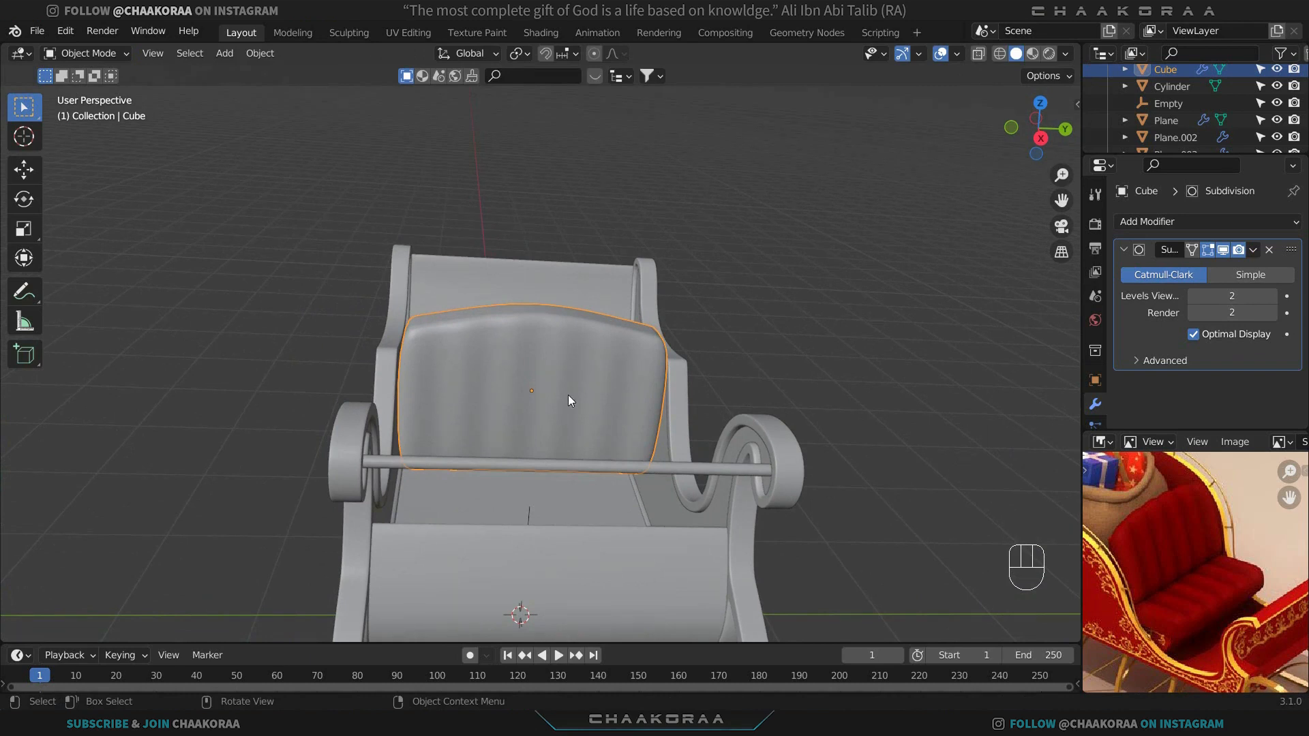
Duplicate the backrest cushion in place and rotate the copy 90° about the Y axis as the seat cushion.
key(shift+d)
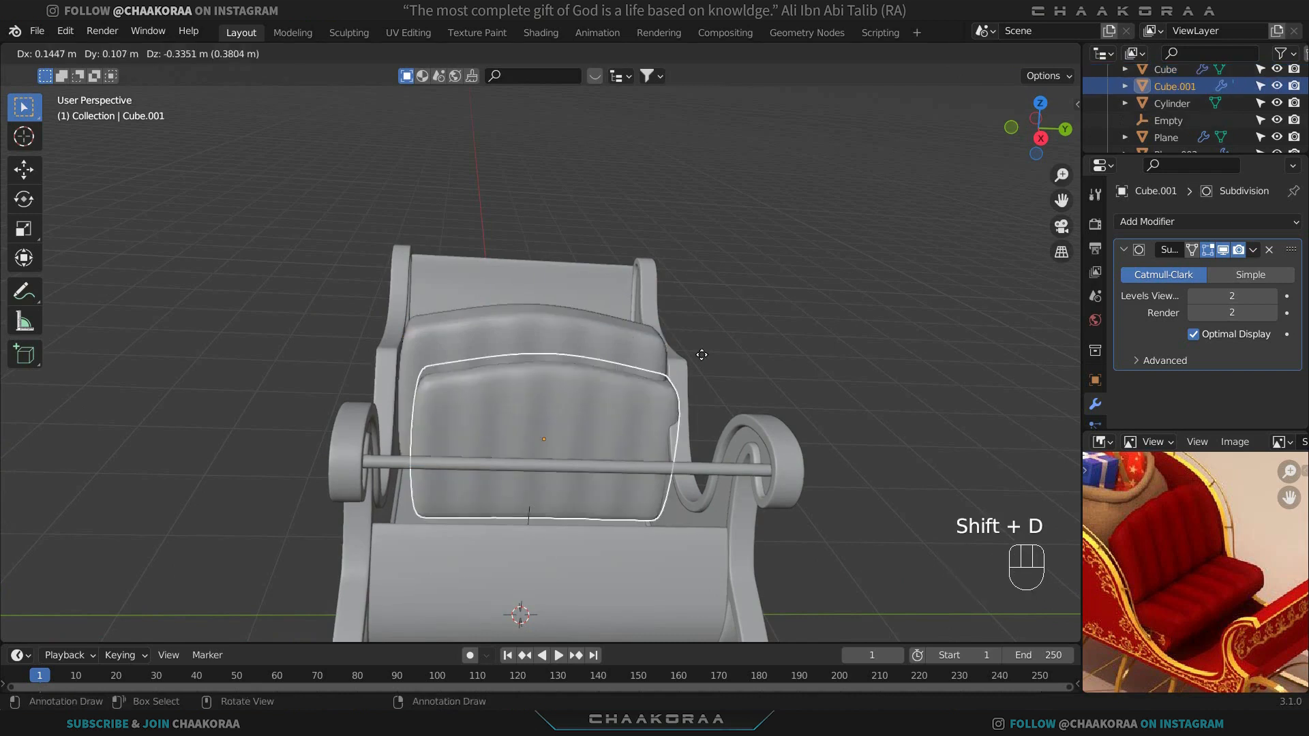
right_click(705, 342)
key(r)
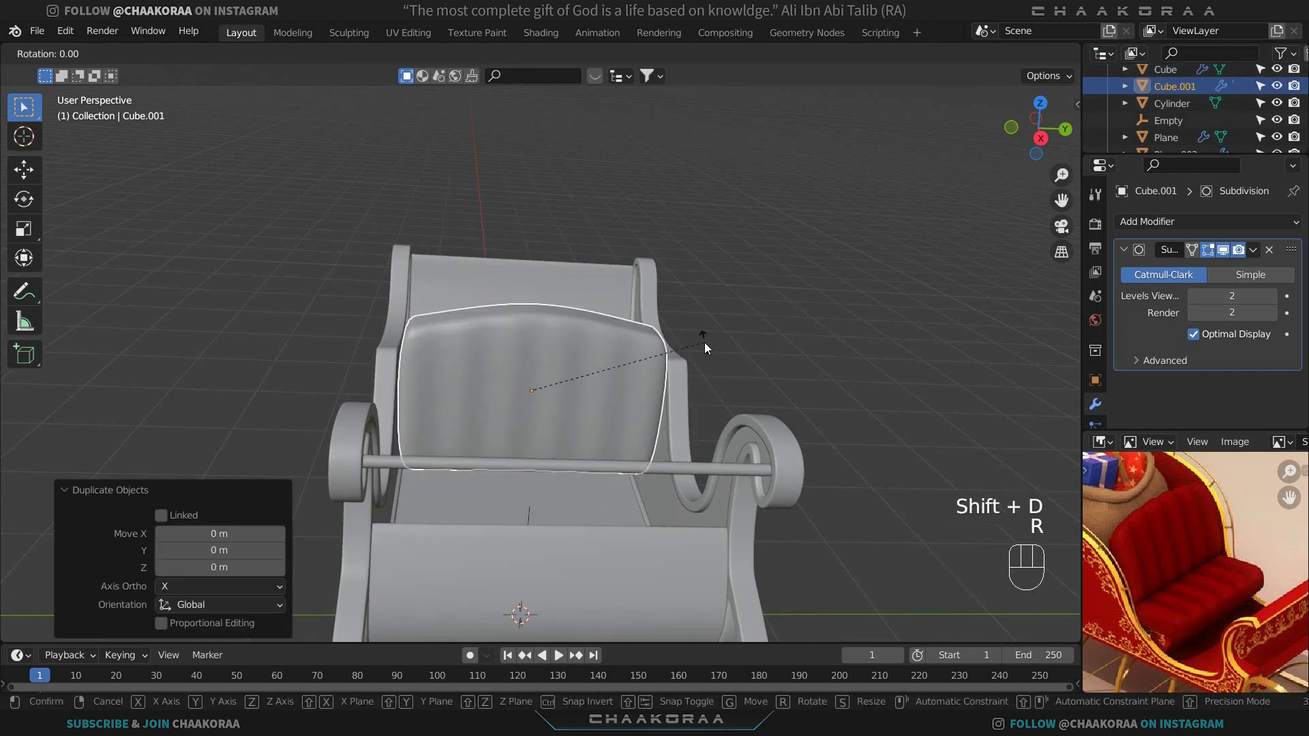
key(x)
key(KP_9)
key(KP_0)
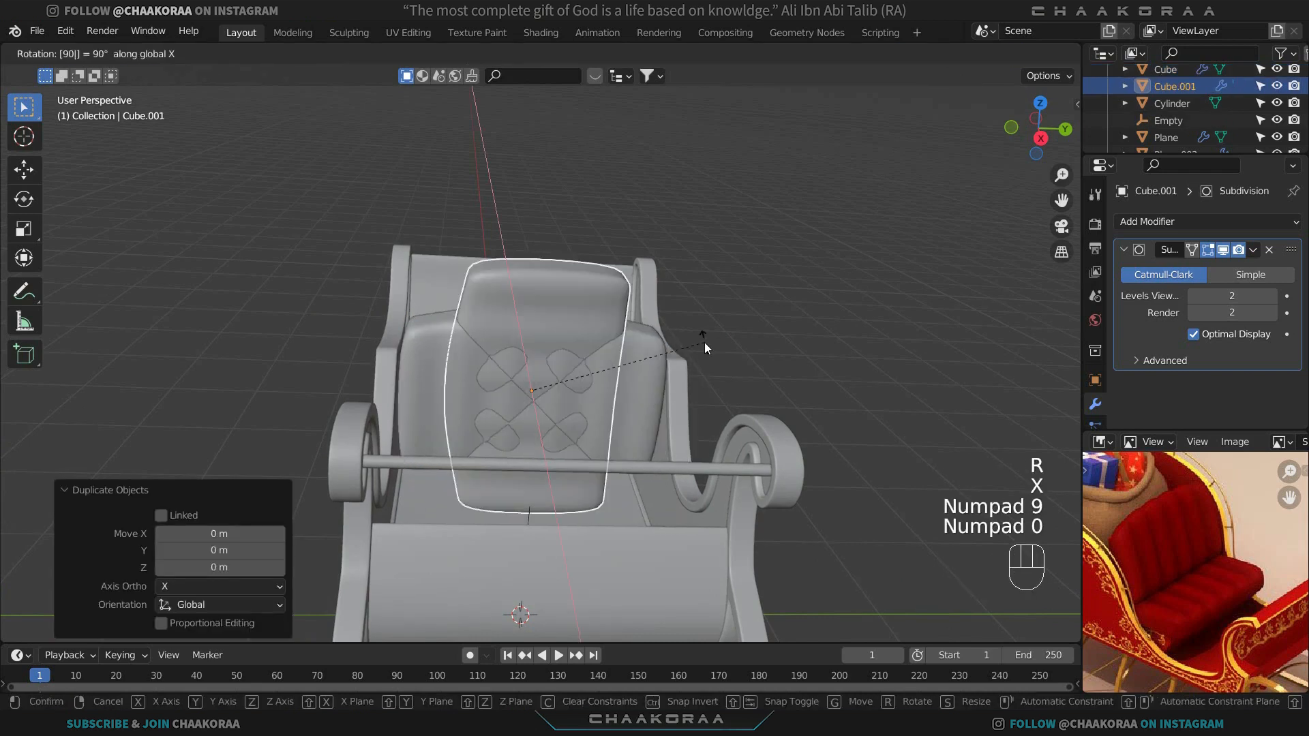
key(y)
key(KP_Enter)
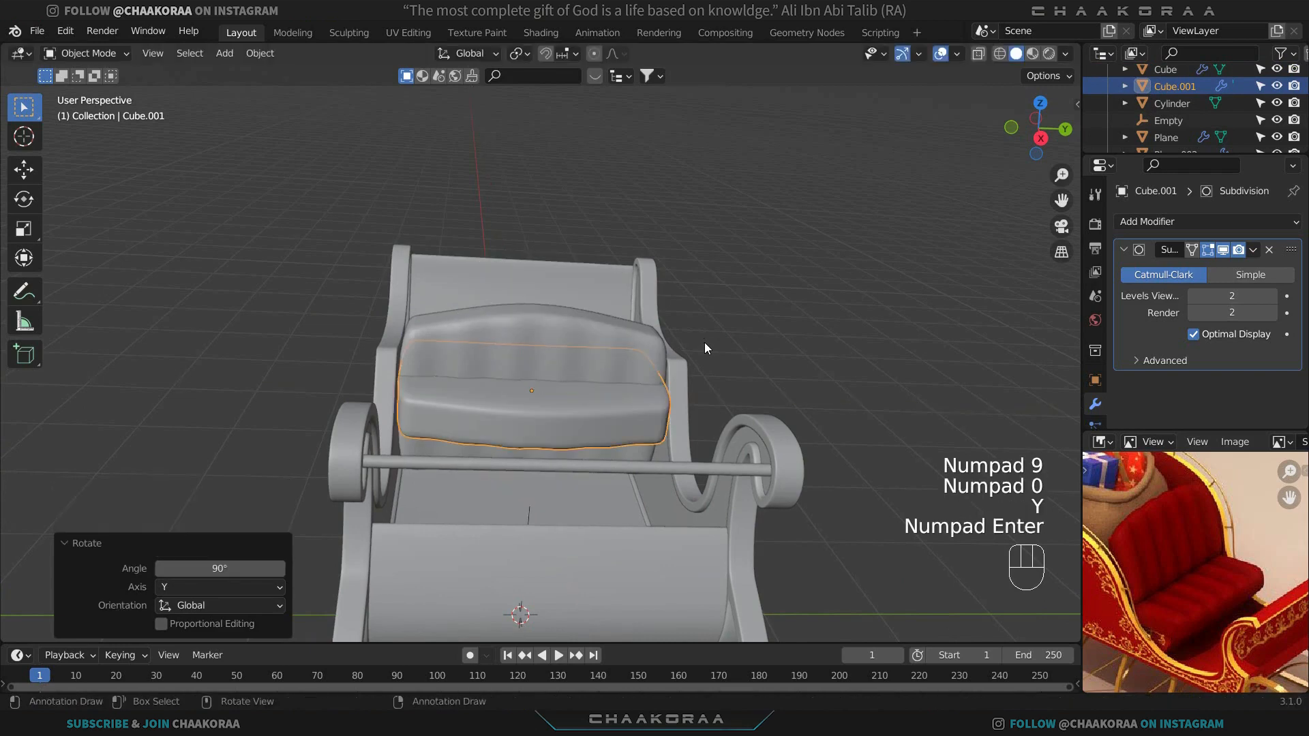
middle_drag(684, 374, 522, 374)
key(r)
key(x)
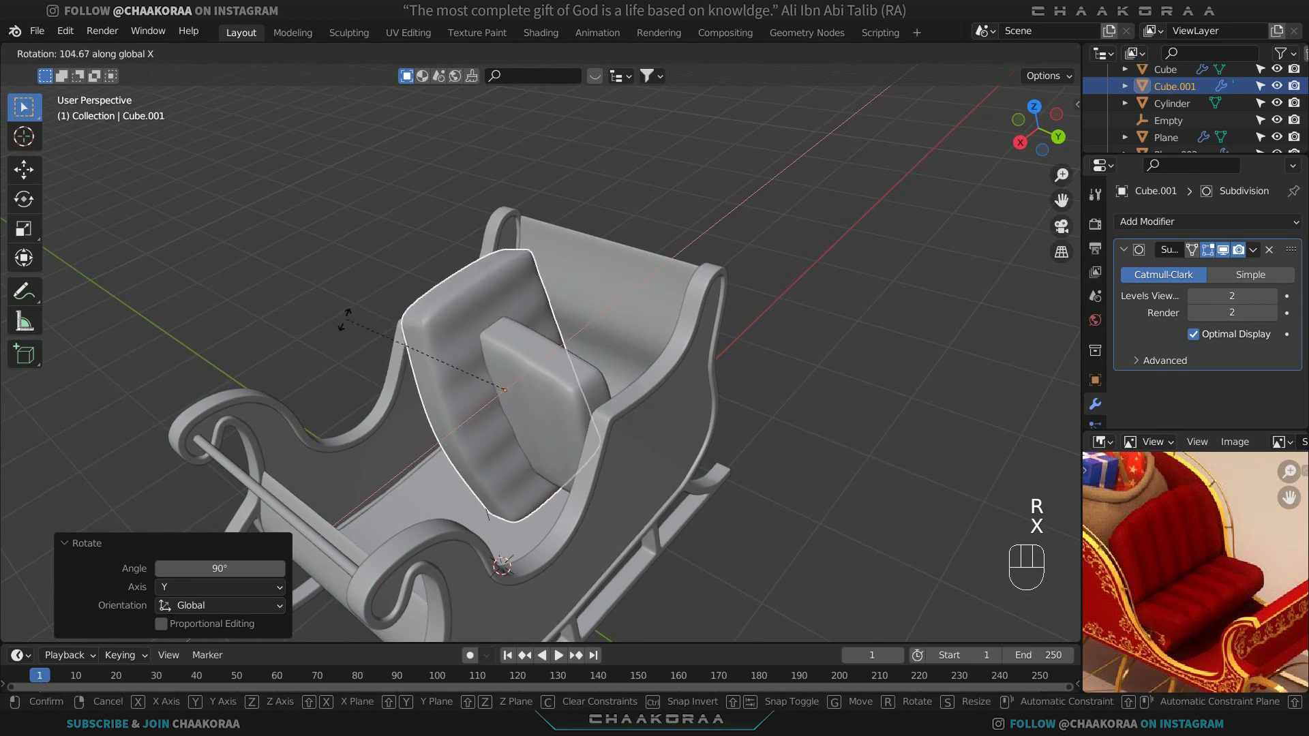
right_click(362, 521)
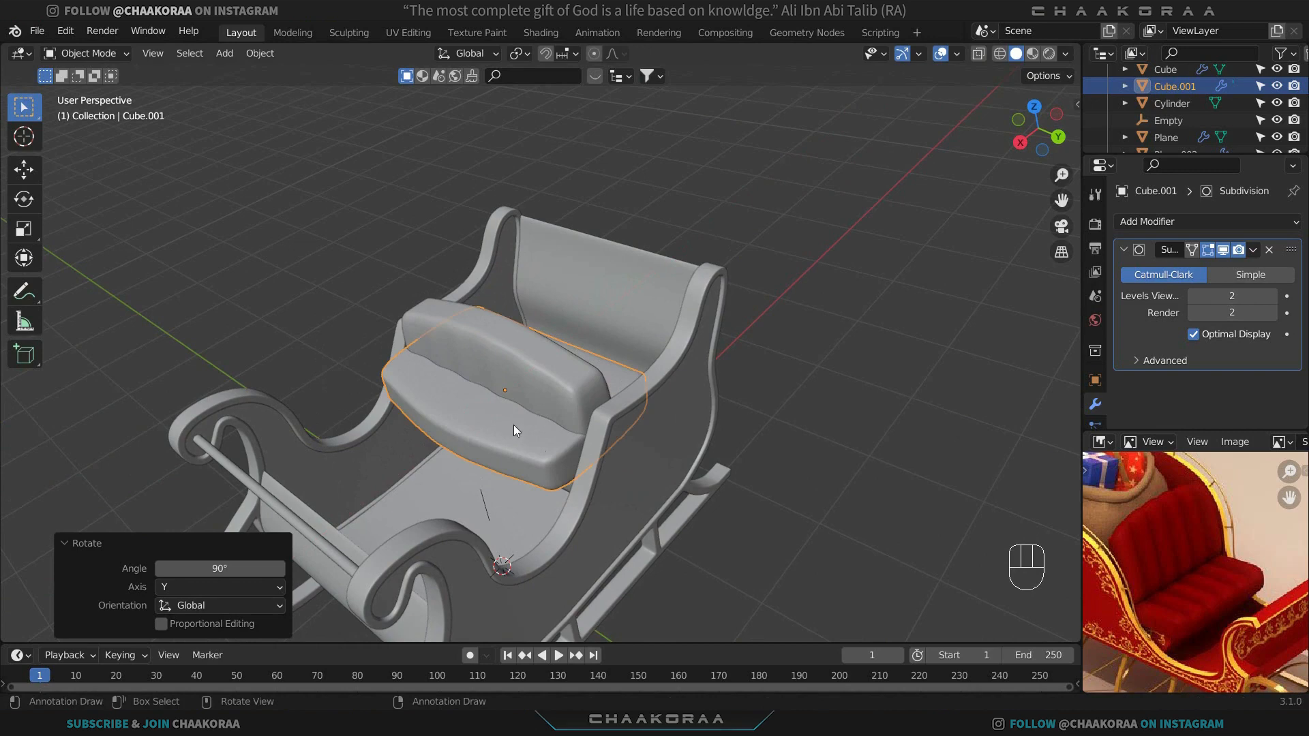
Rotate the duplicated seat cushion 180° about the X axis.
middle_drag(514, 424, 550, 381)
scroll(549, 381, up, 4)
key(r)
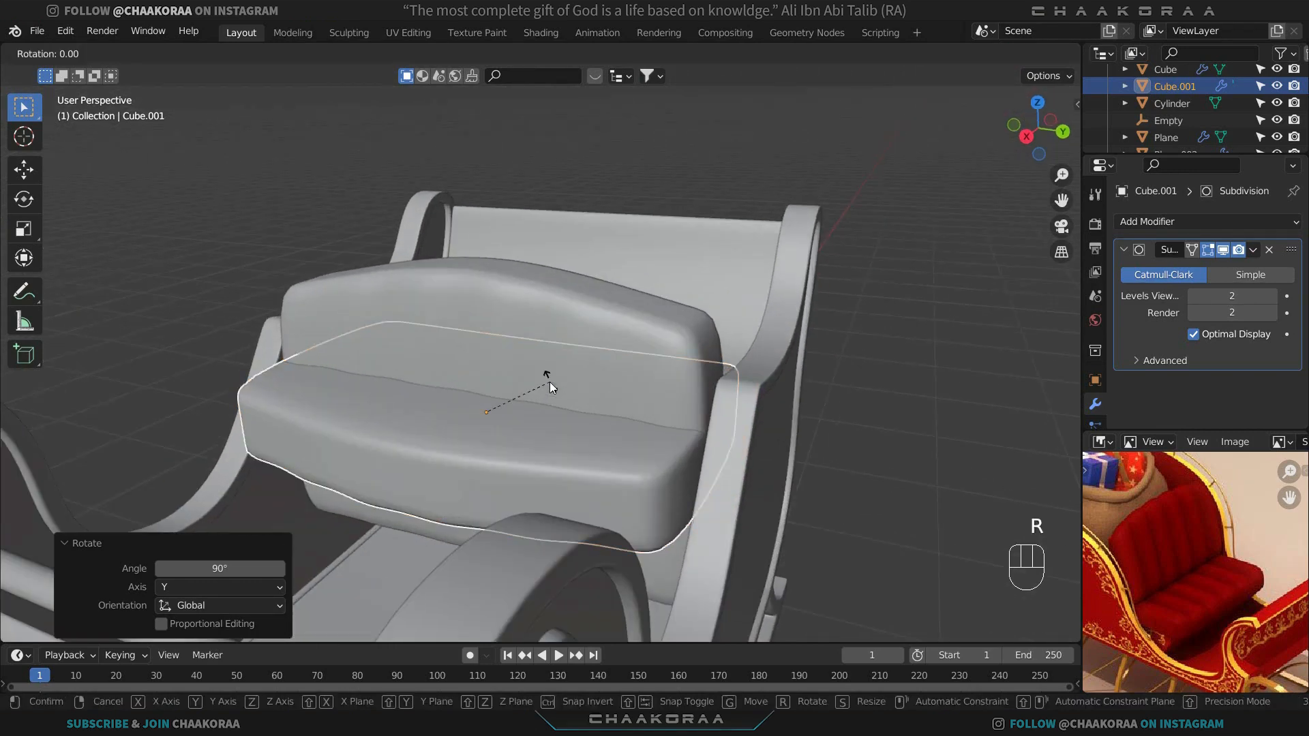
key(x)
key(KP_1)
key(KP_8)
key(KP_0)
key(KP_Enter)
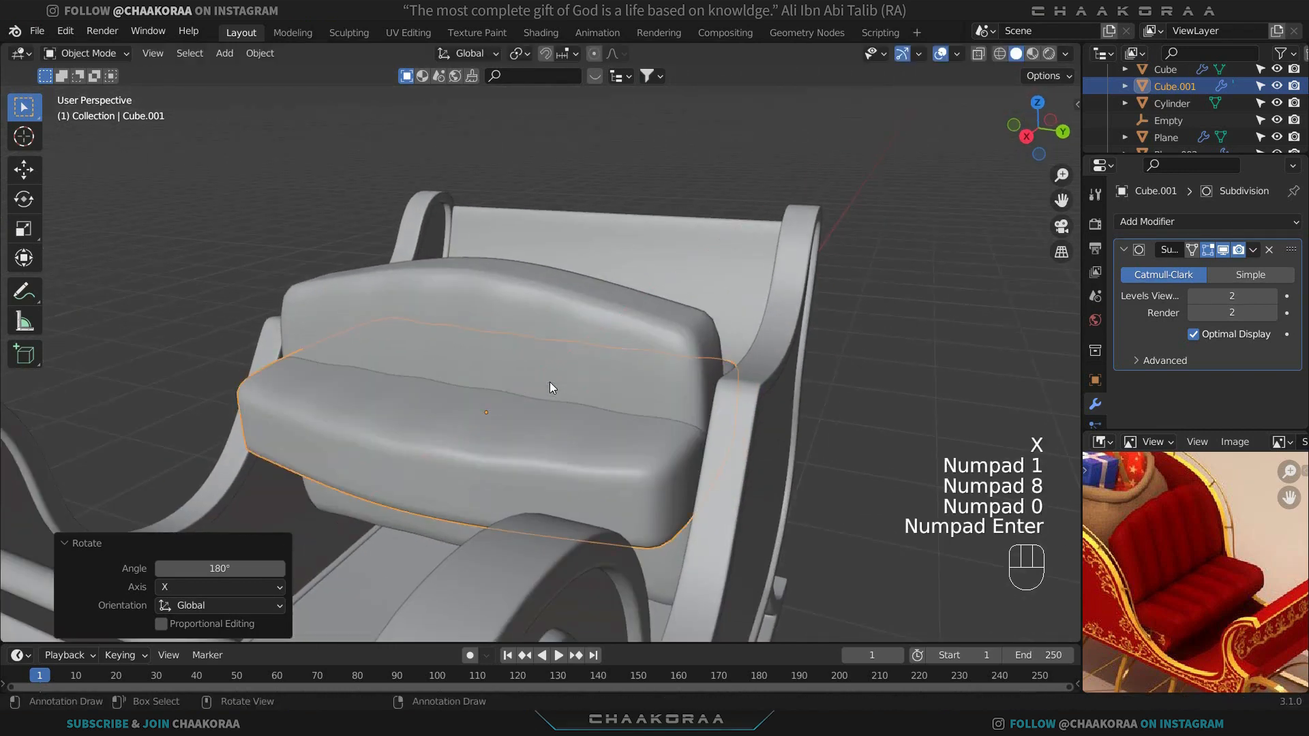
Move the seat cushion forward about 0.57 m along X and lower it about 0.47 m along Z.
middle_drag(581, 370, 516, 424)
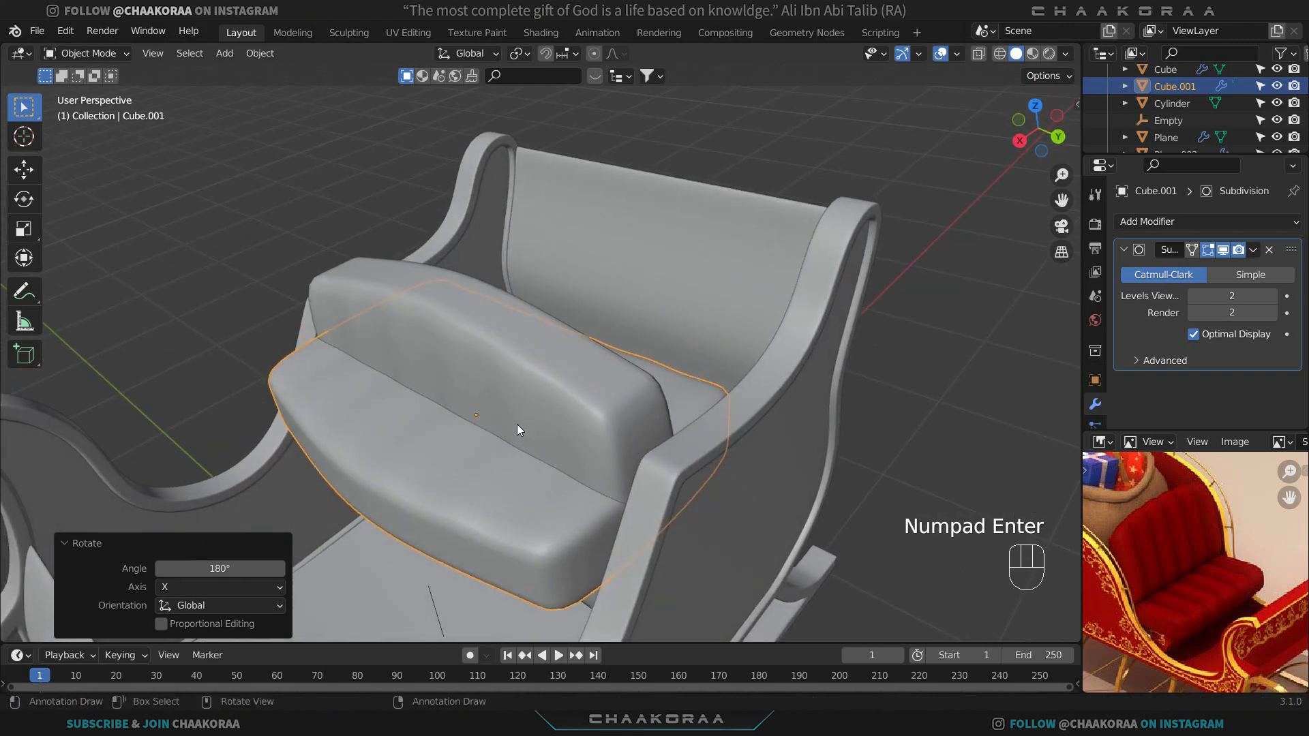
key(g)
key(y)
key(x)
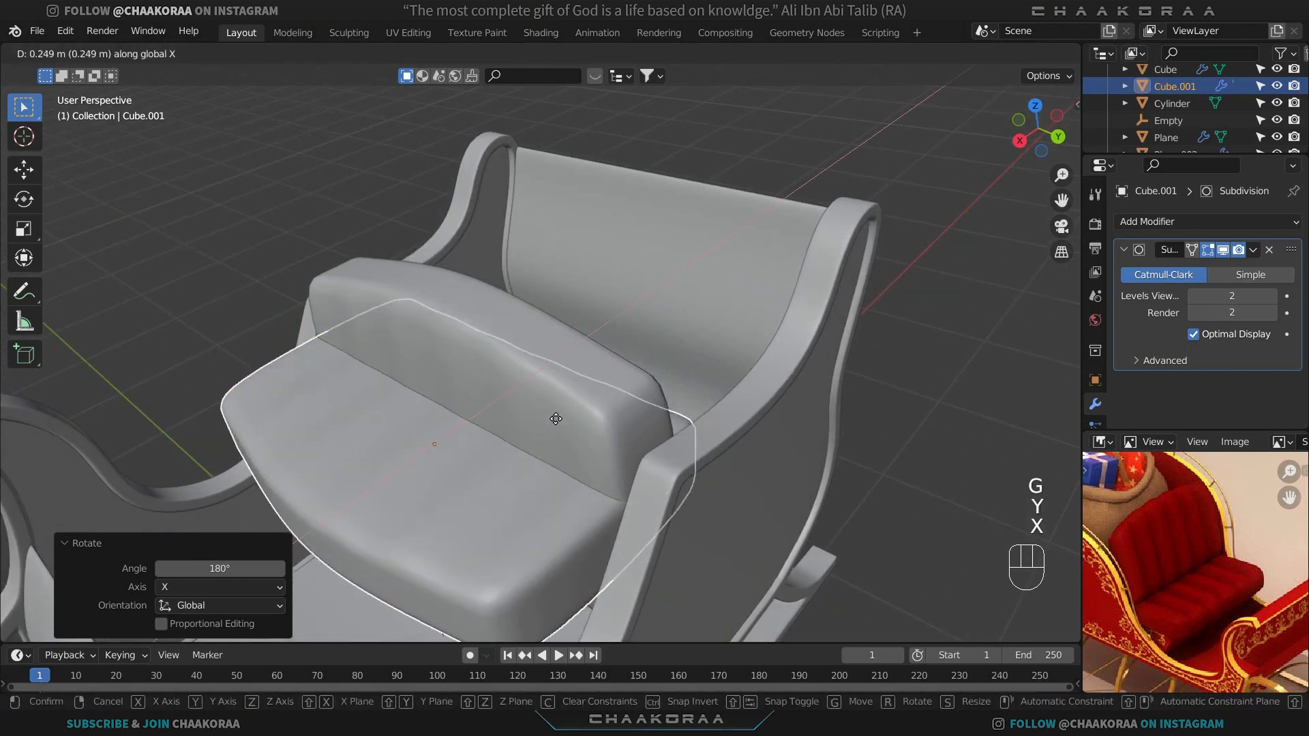
click(529, 477)
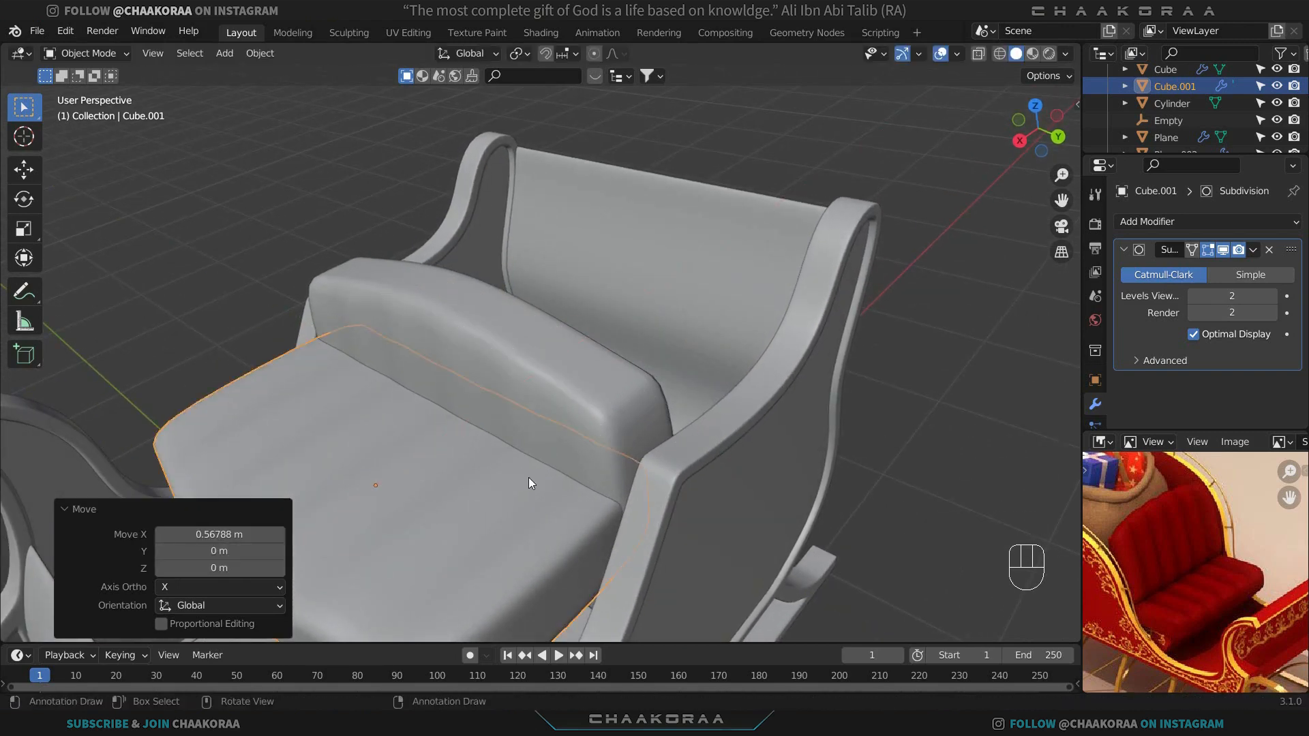
scroll(529, 477, down, 4)
key(g)
key(z)
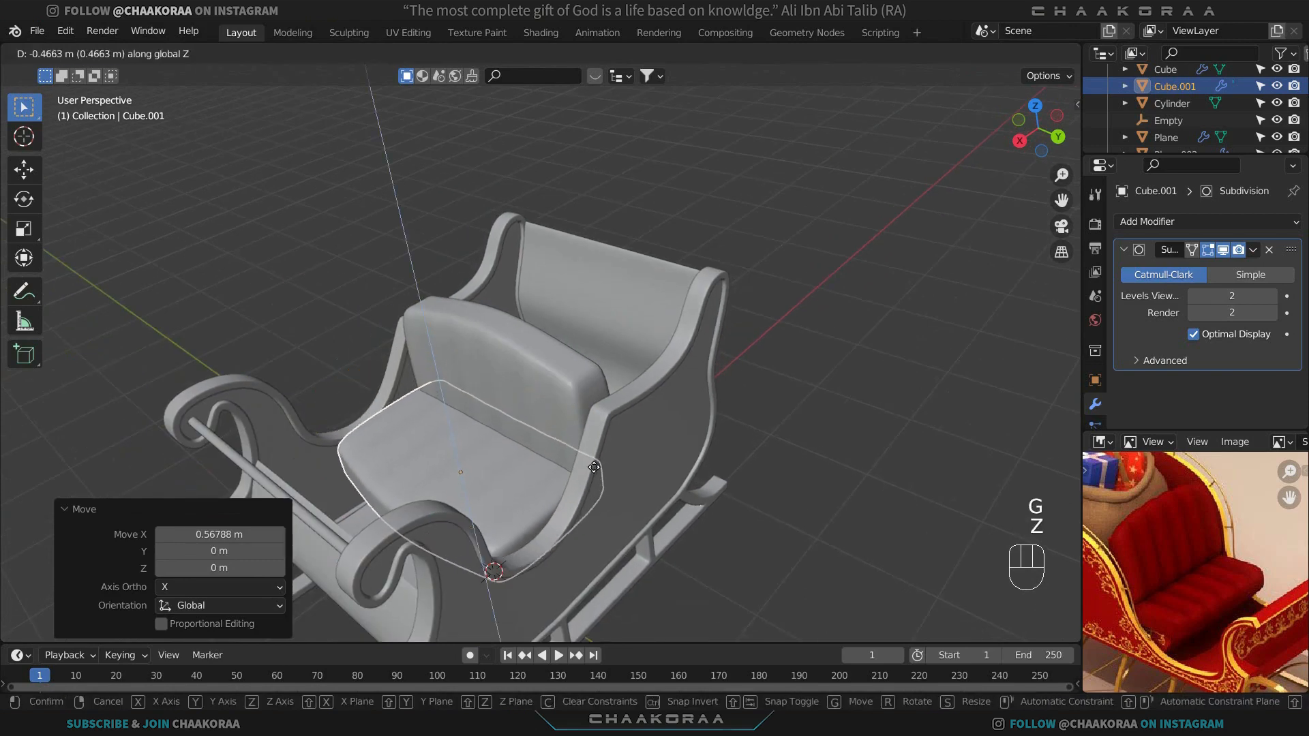
click(591, 472)
In Edit Mode with X-ray on, move the seat cushion's front vertices back about 0.33 m along X.
middle_drag(590, 469, 478, 417)
scroll(477, 417, up, 4)
key(Tab)
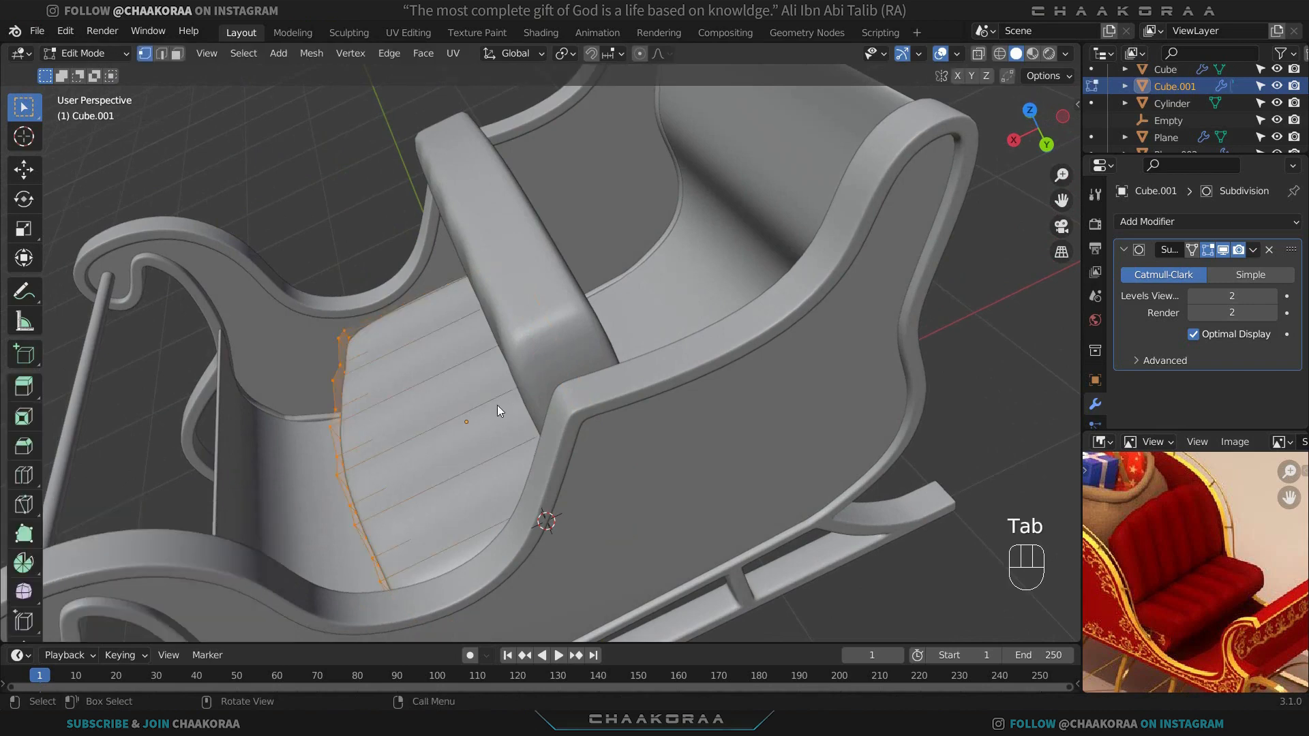
key(alt+z)
scroll(497, 405, down, 5)
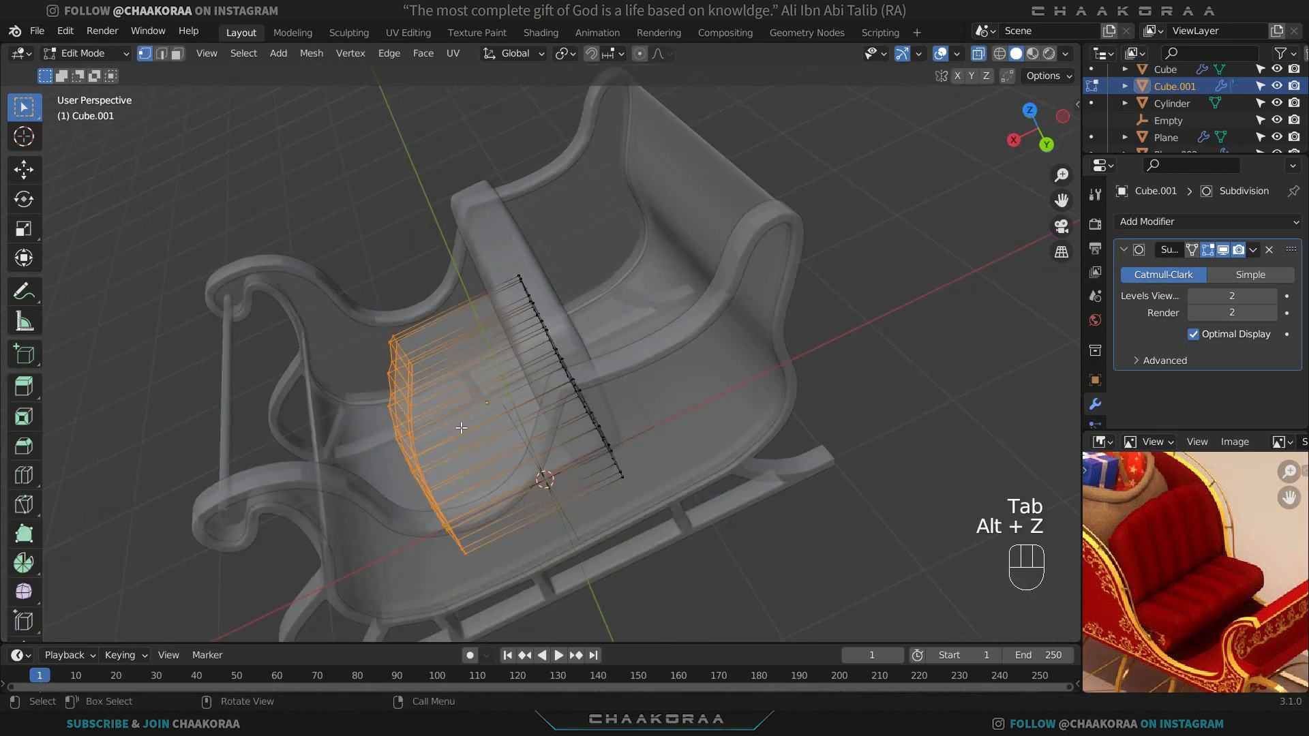
key(g)
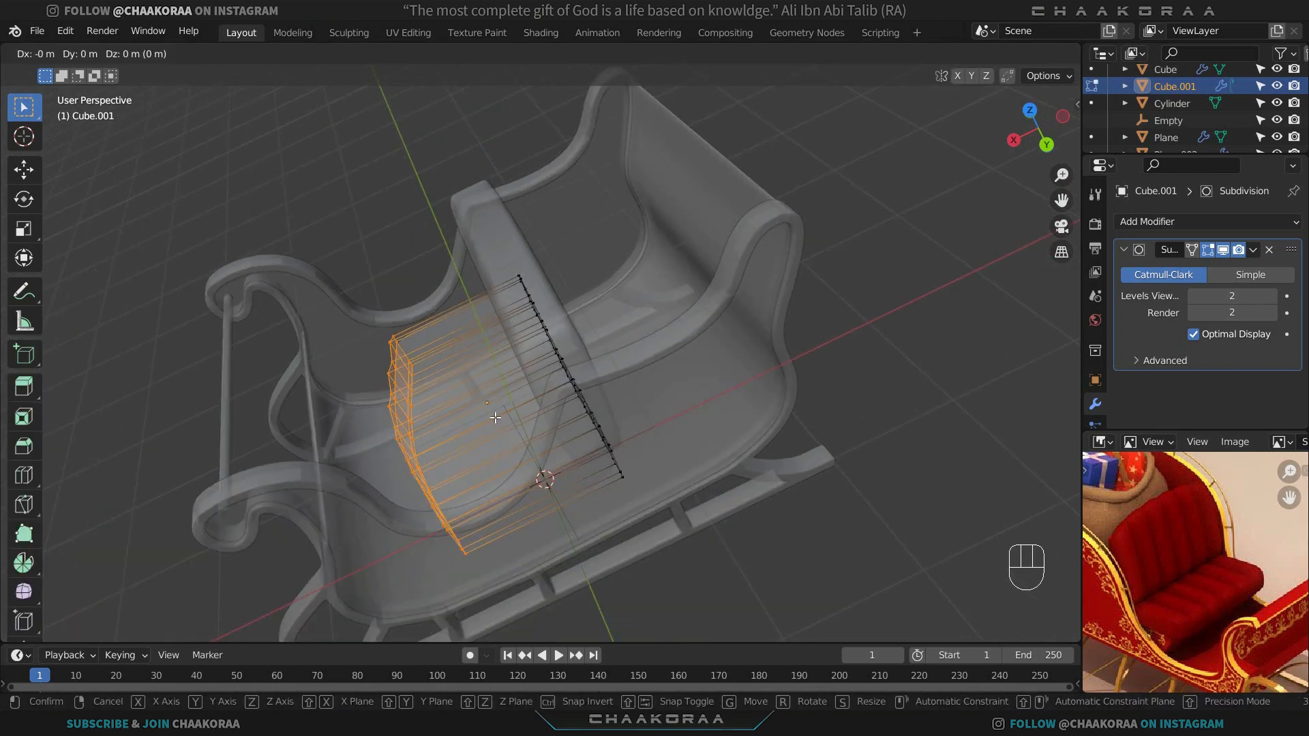
key(x)
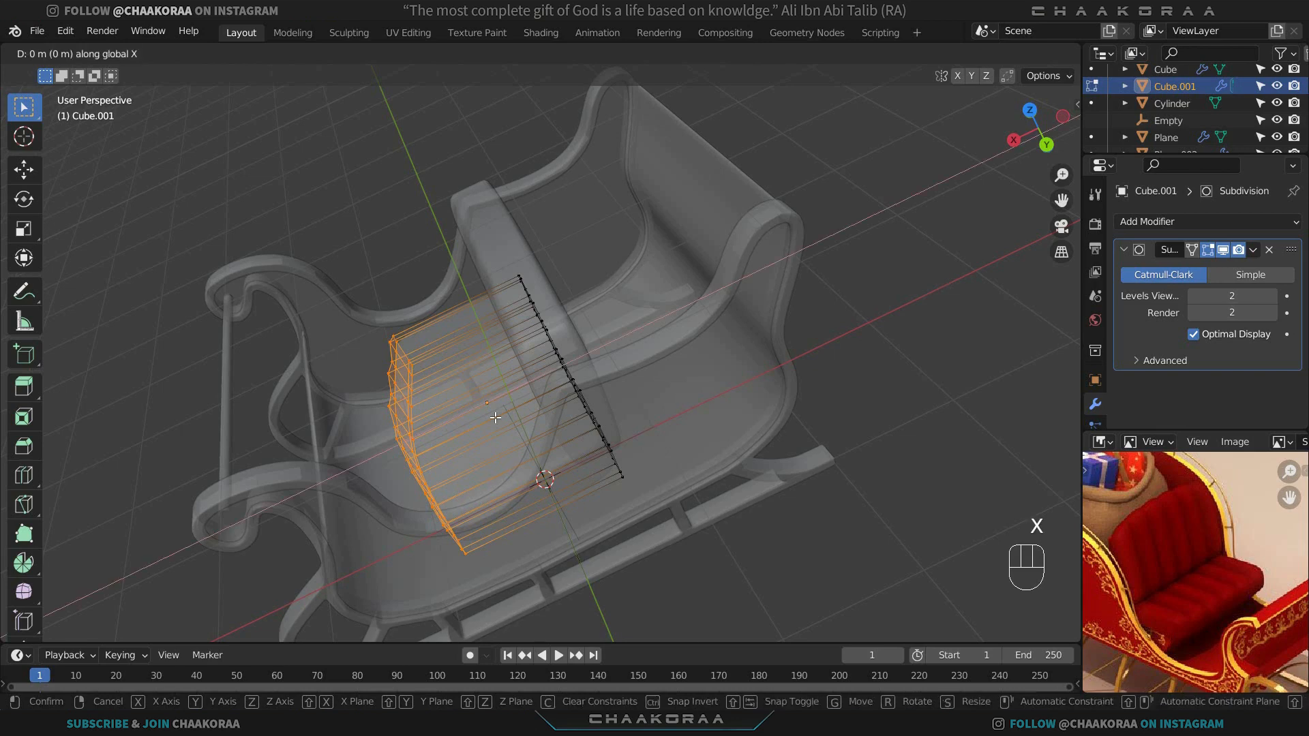
click(541, 408)
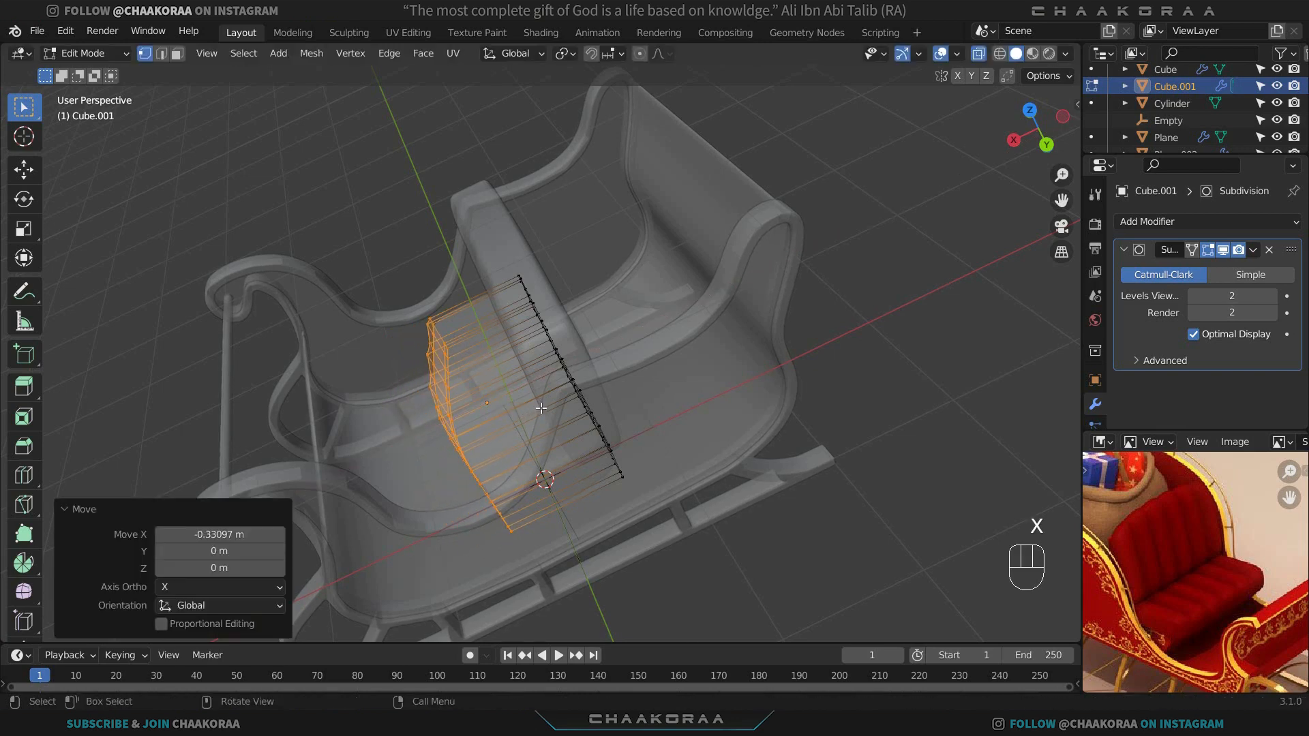
Flatten the seat cushion's front vertices along X to a scale of about 0.4, then return to Object Mode with X-ray off.
key(s)
key(x)
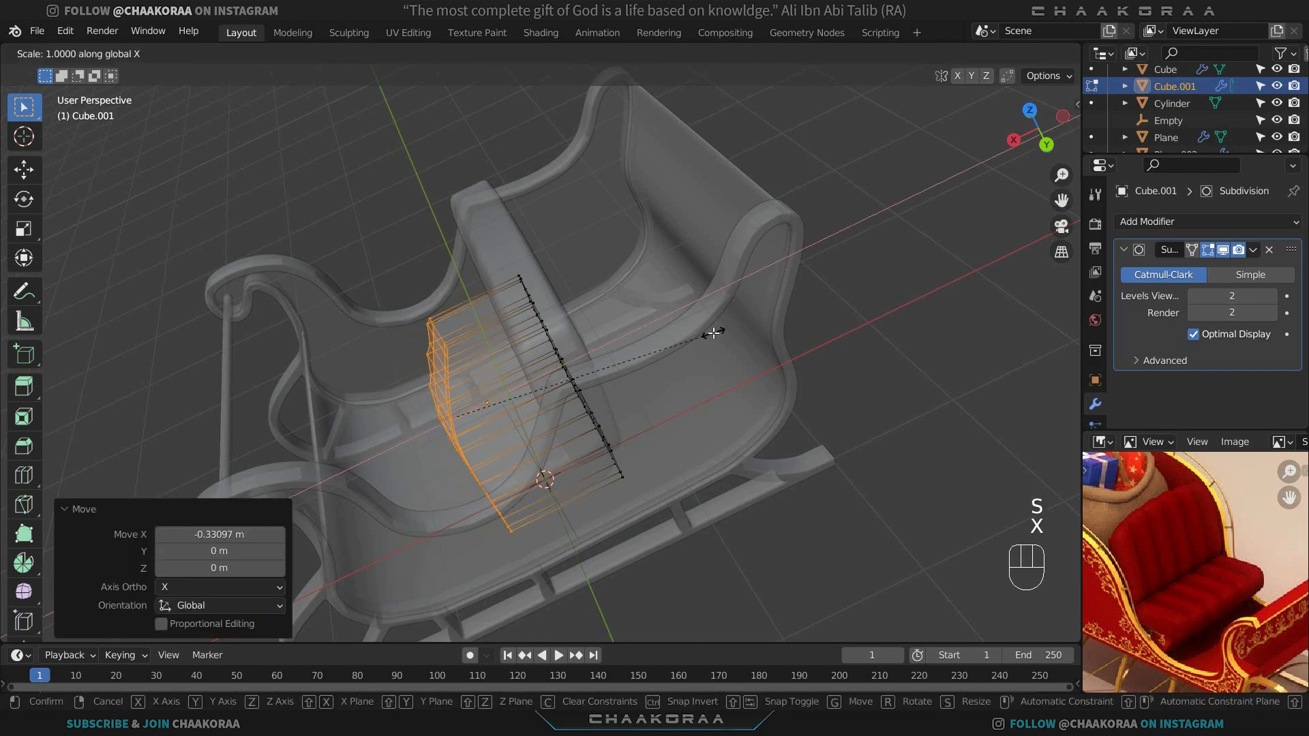
right_click(700, 337)
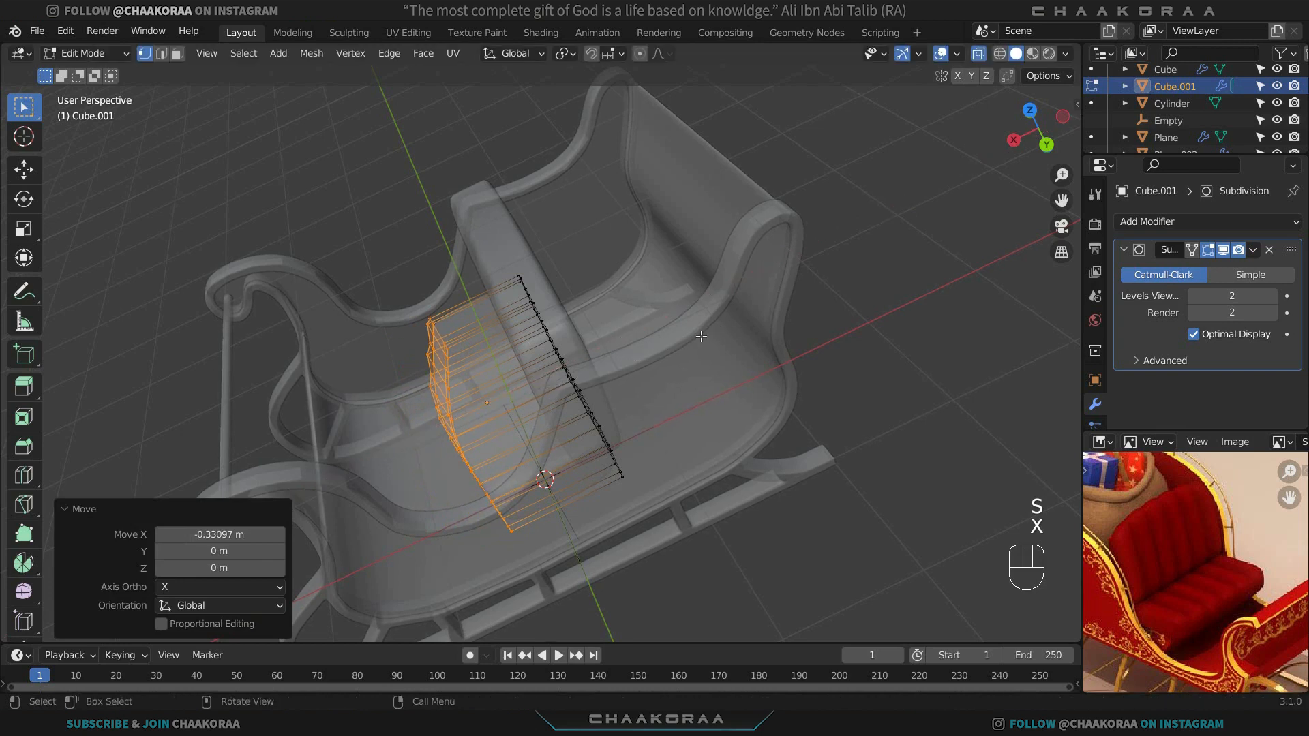
key(s)
key(x)
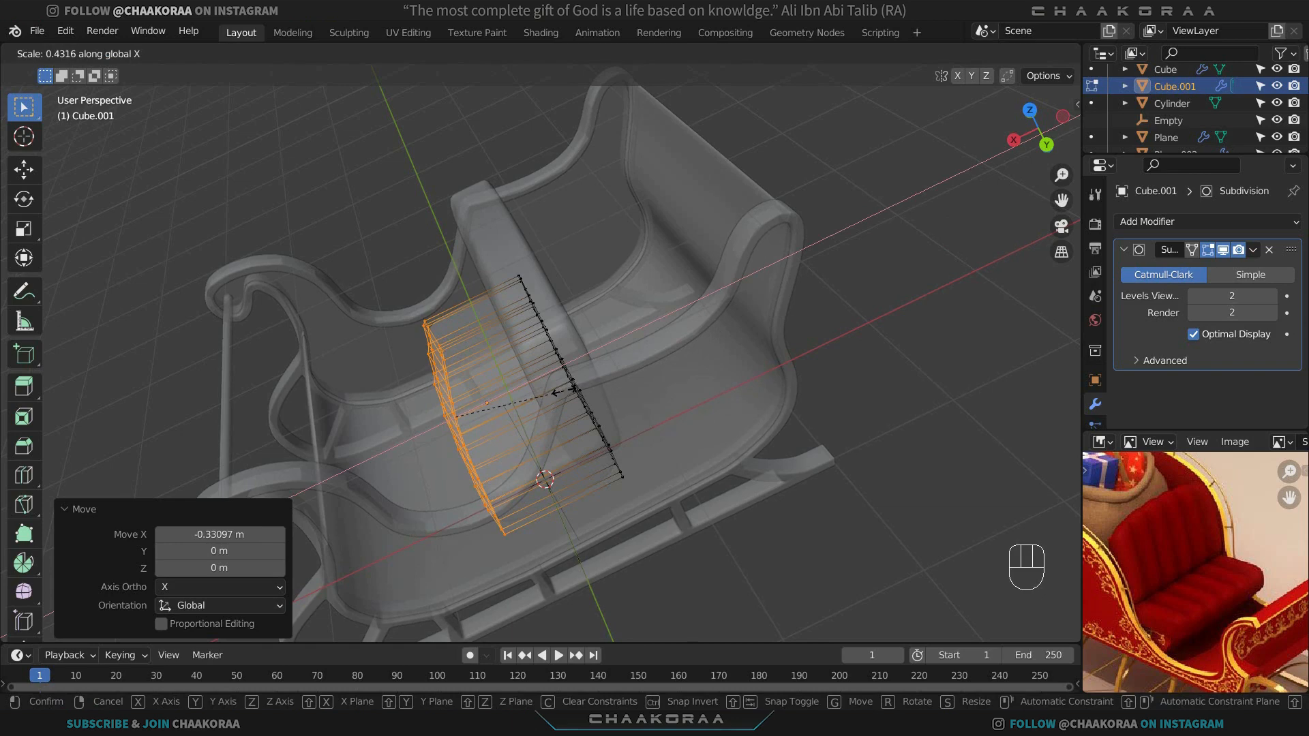
click(563, 394)
key(Tab)
key(alt+z)
Shift the seat cushion forward about 0.12 m along X and raise it about 0.03 m along Z.
middle_drag(565, 393, 703, 329)
key(g)
key(y)
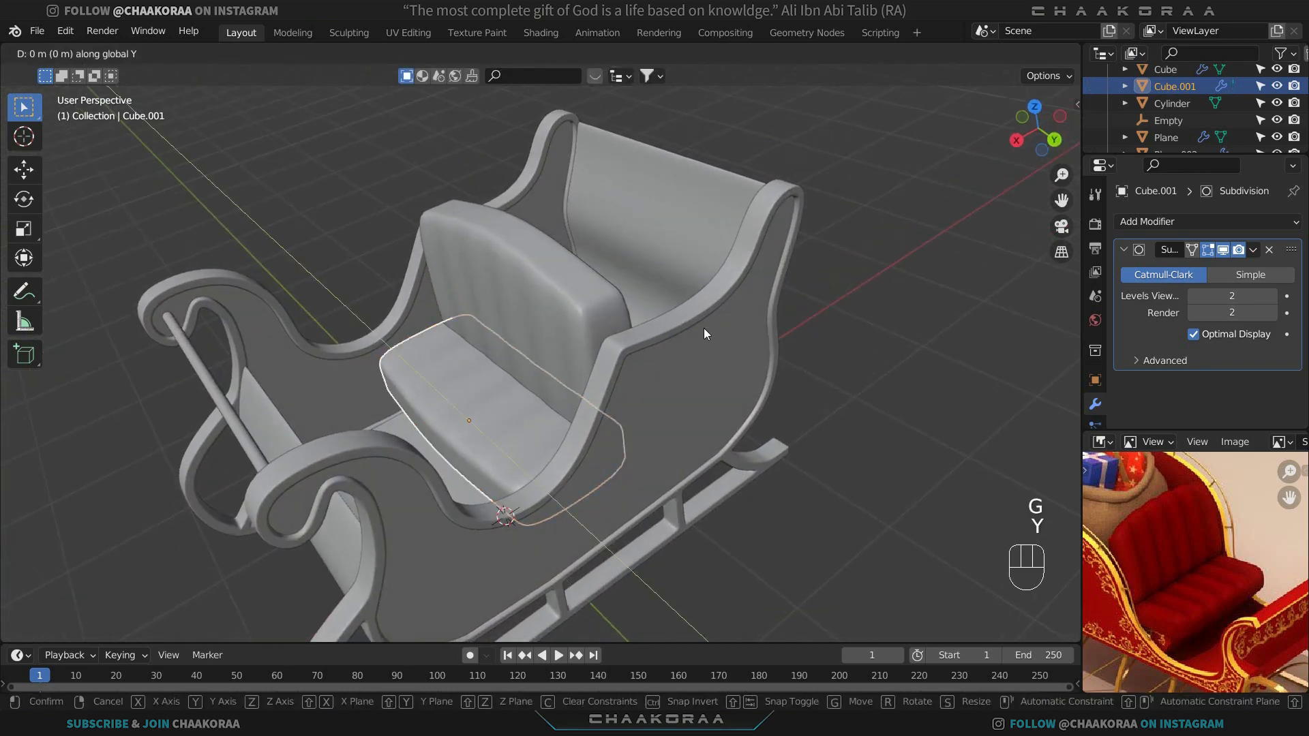
key(x)
click(690, 338)
key(g)
key(z)
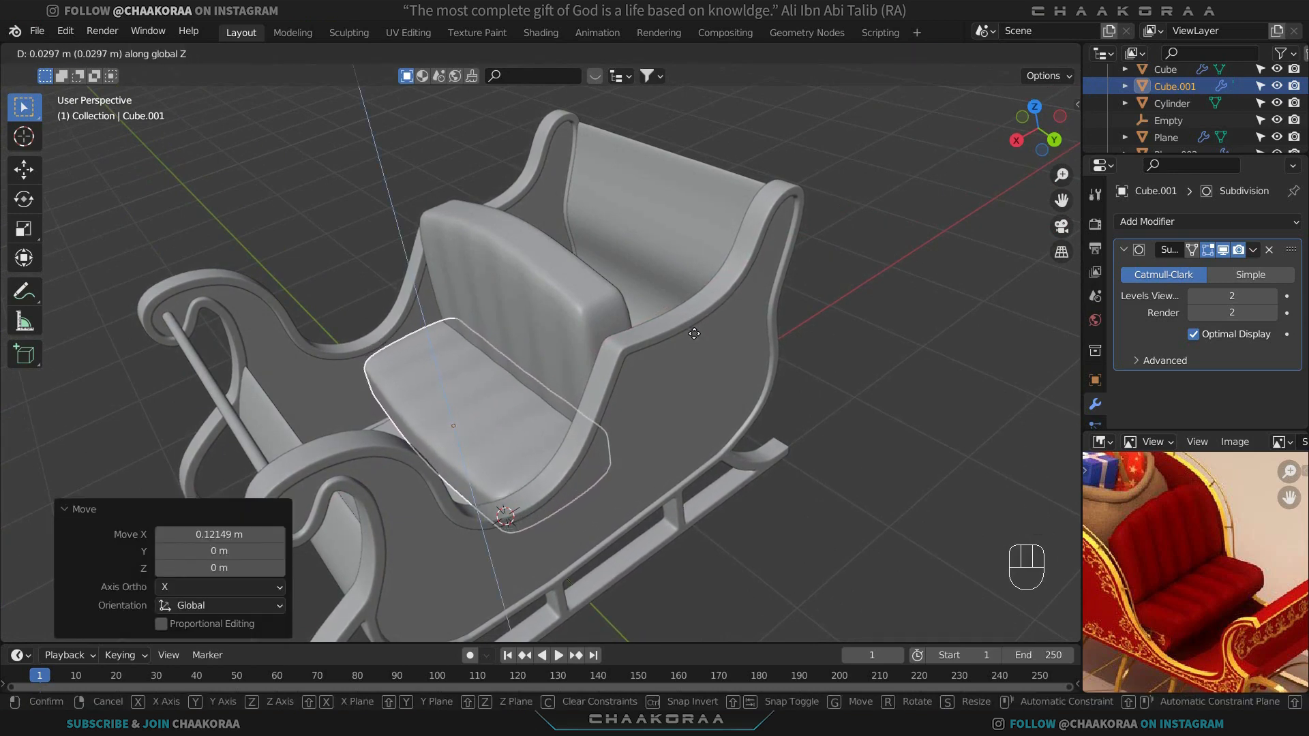
click(694, 333)
Add a 2 m cube and, in Edit Mode, scale its mesh down to about 0.59.
middle_drag(345, 244, 956, 473)
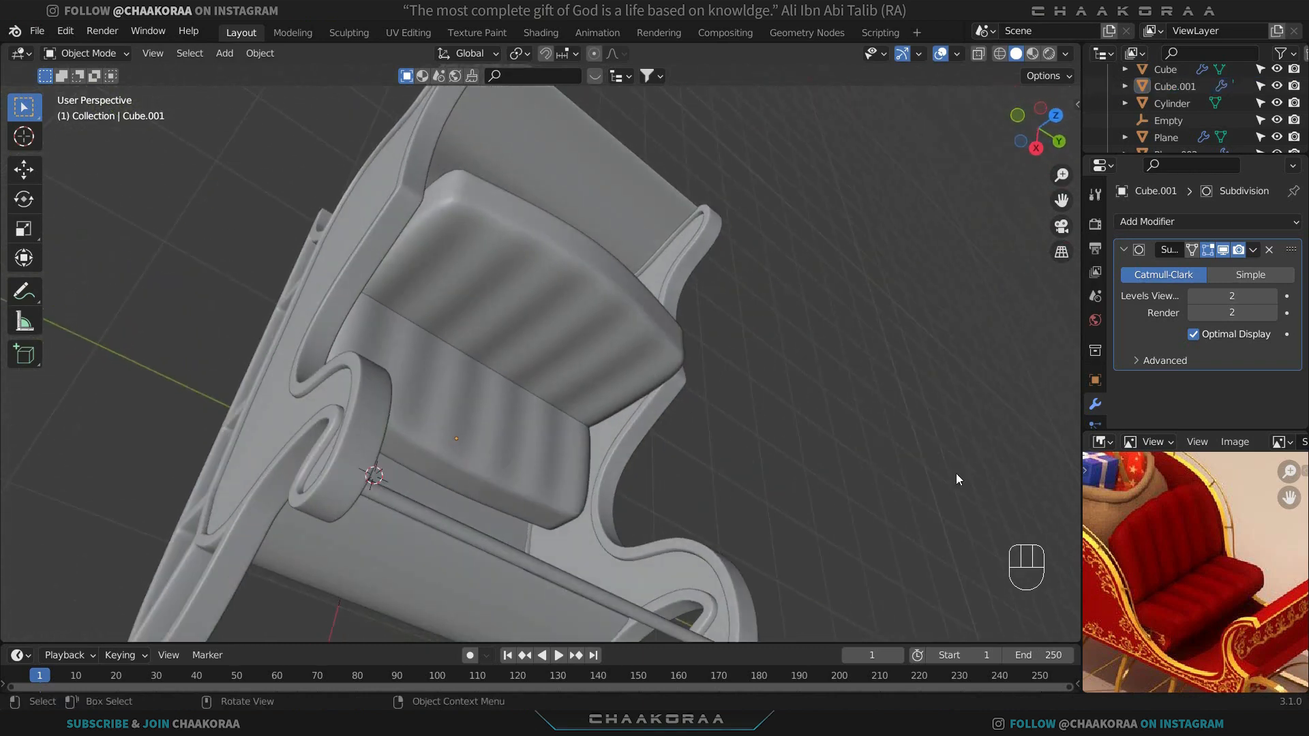
scroll(1190, 561, down, 3)
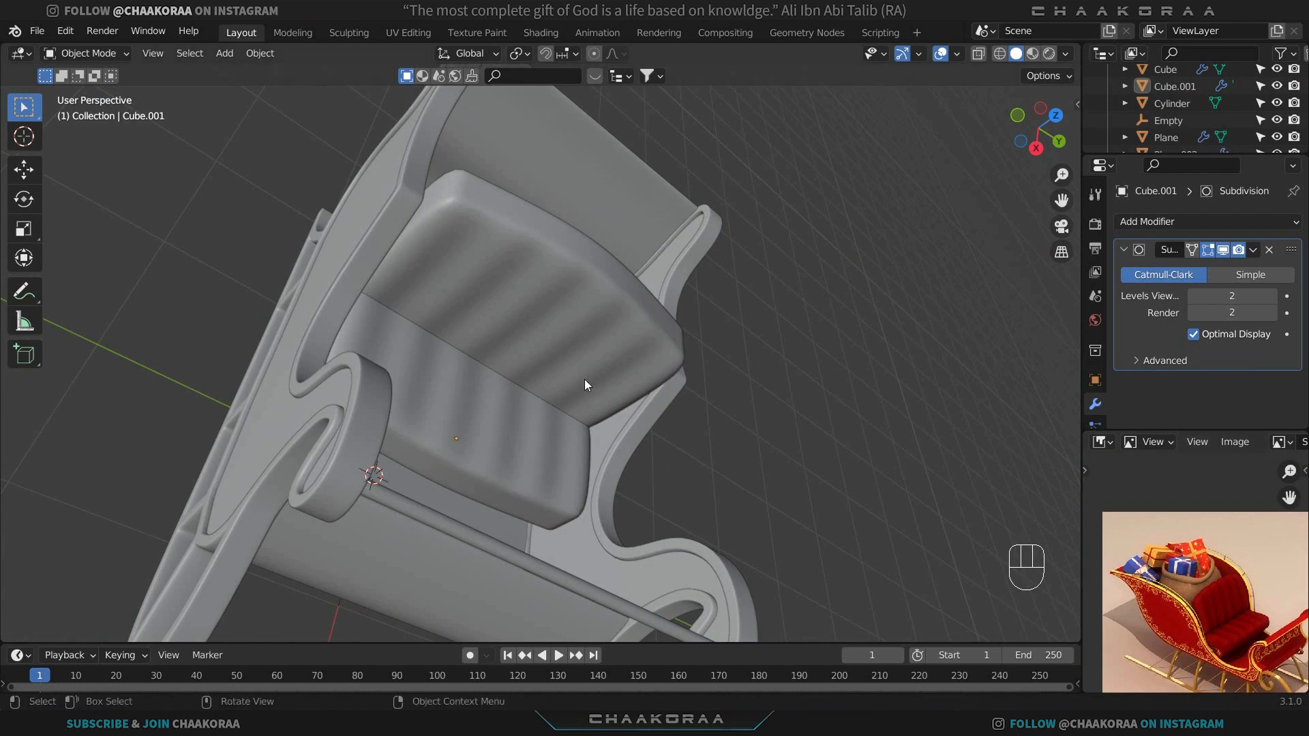
middle_drag(584, 355, 641, 382)
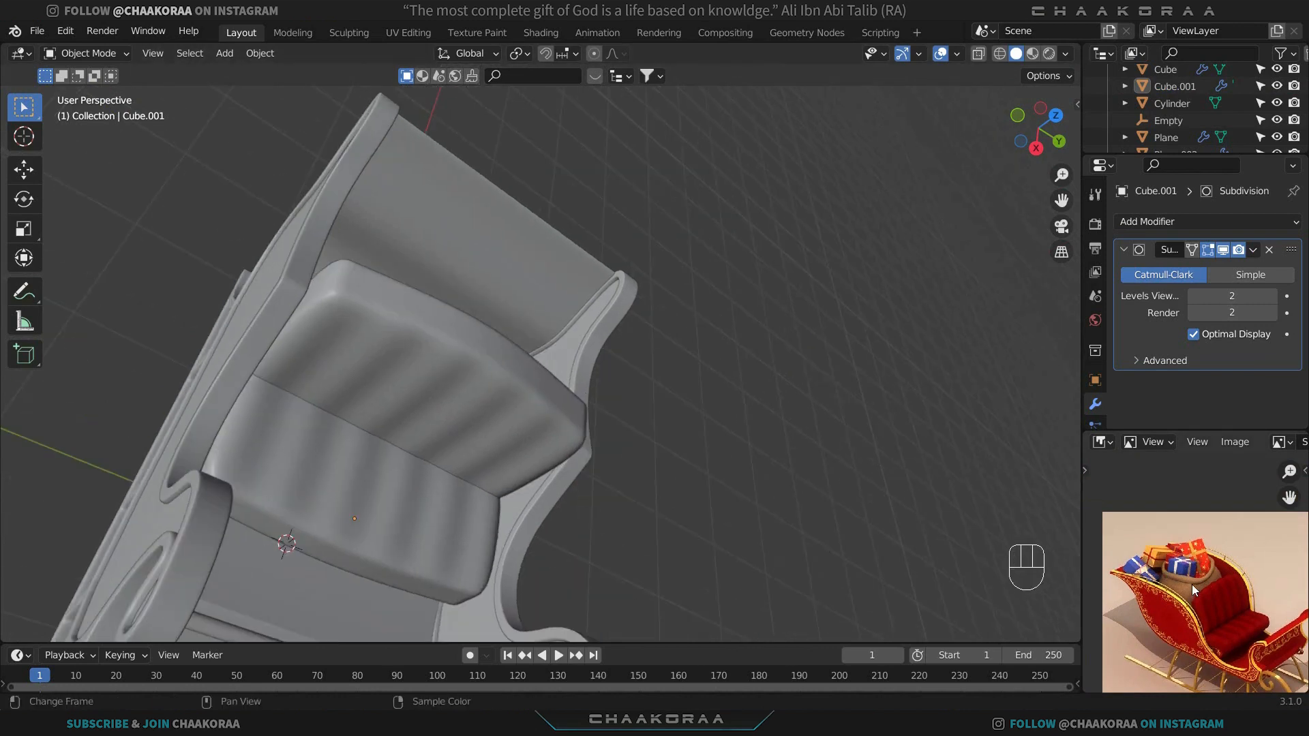
key(shift+a)
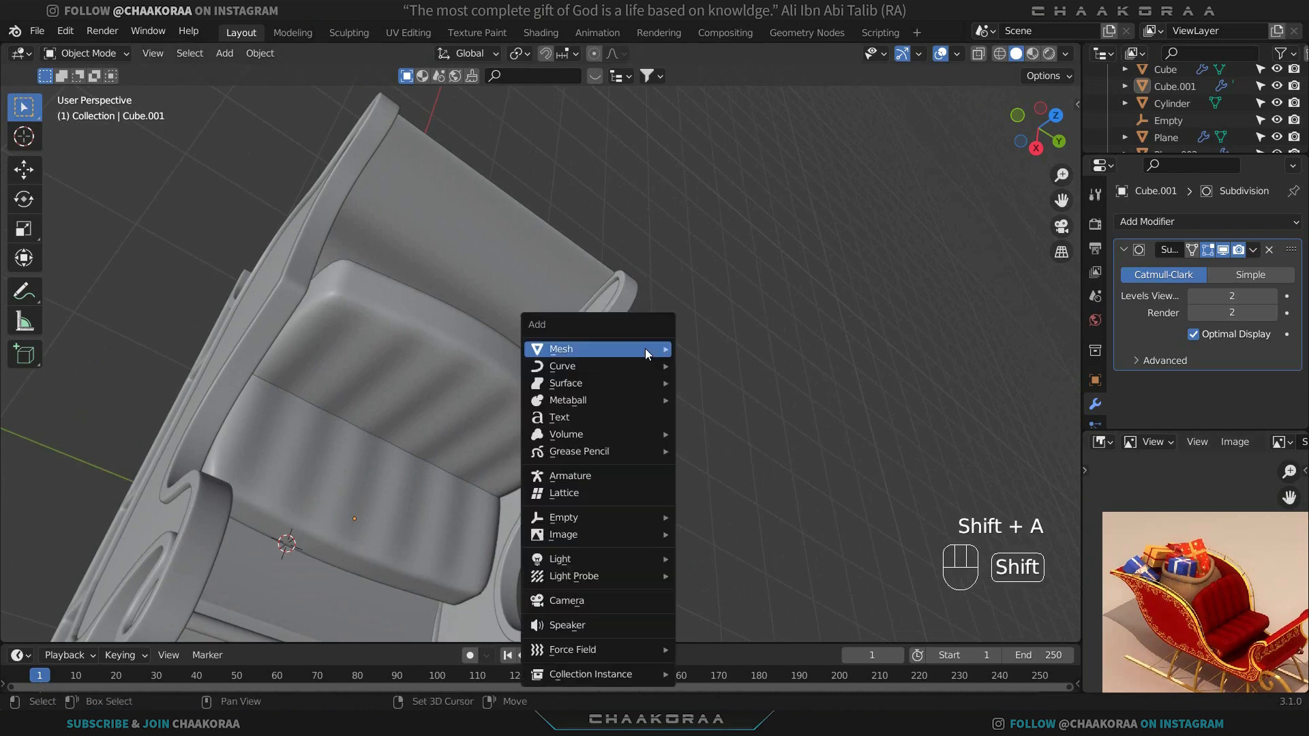
mouse_move(645, 349)
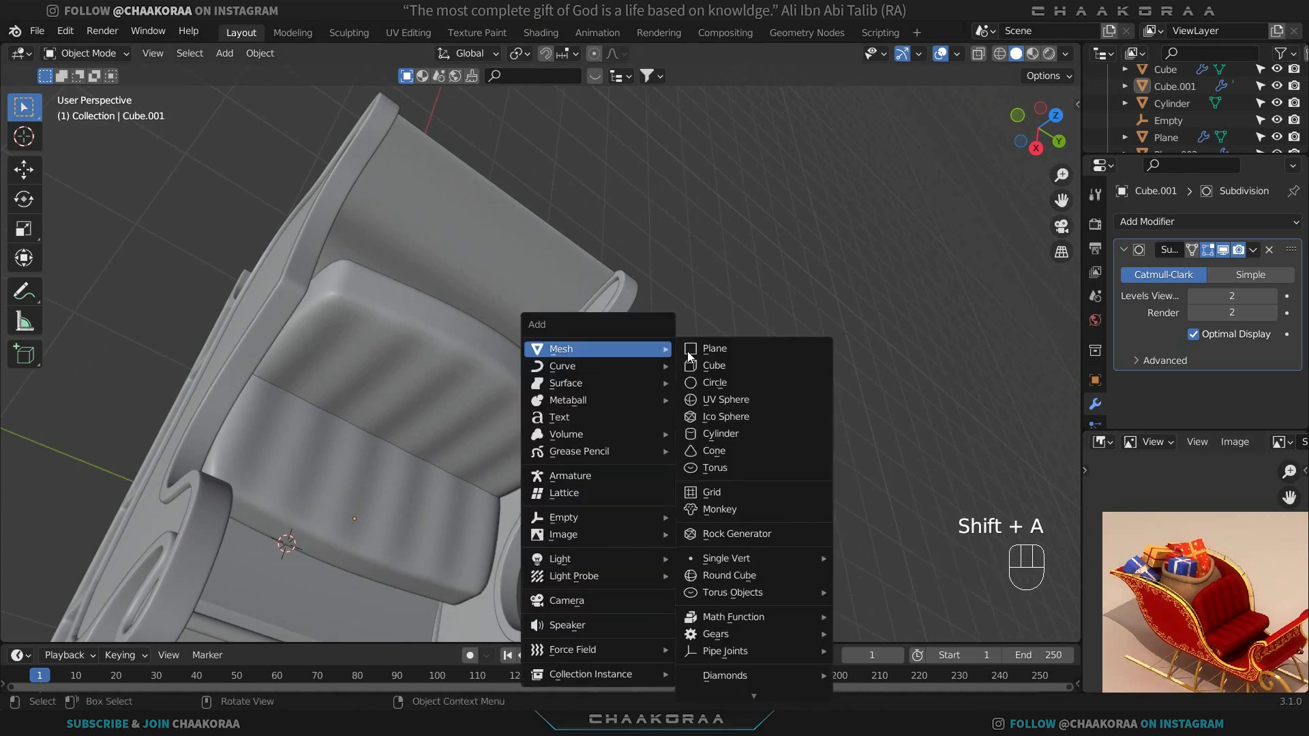
click(735, 360)
scroll(654, 365, down, 5)
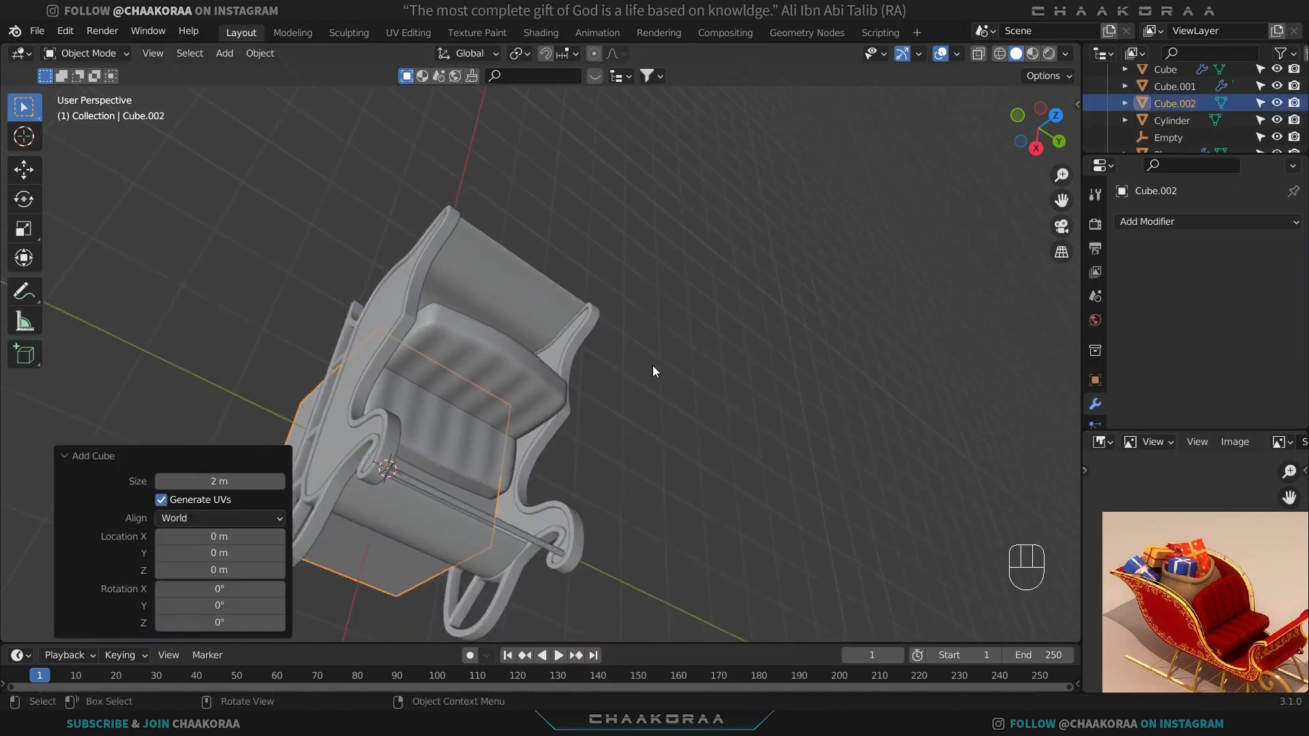
key(Tab)
key(s)
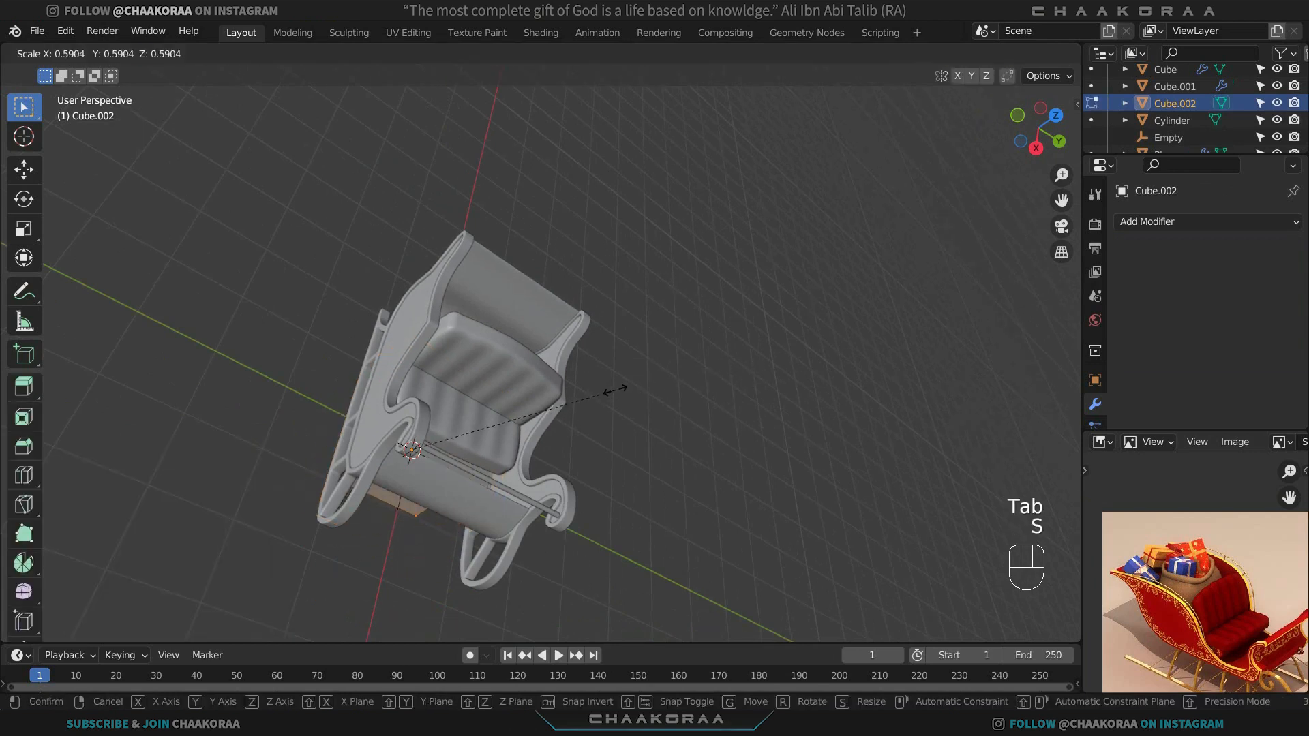
click(613, 389)
key(g)
key(Tab)
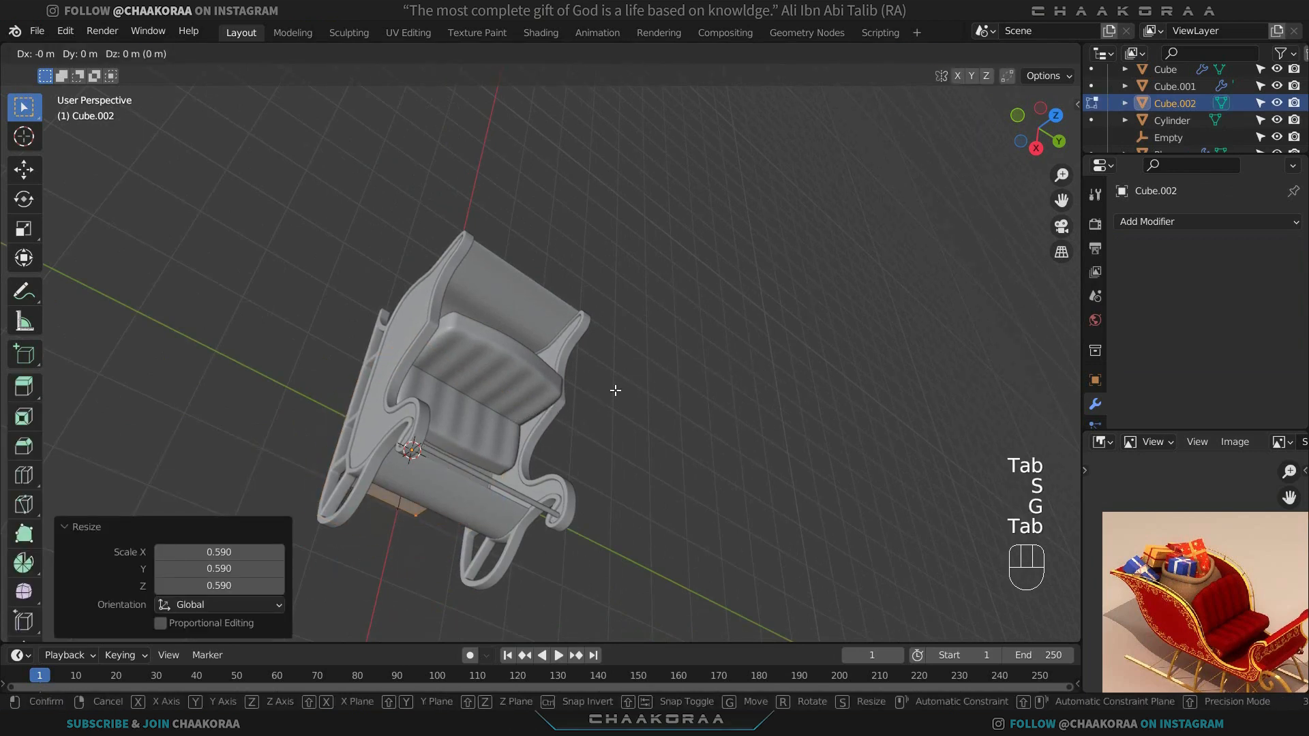
key(Tab)
click(615, 388)
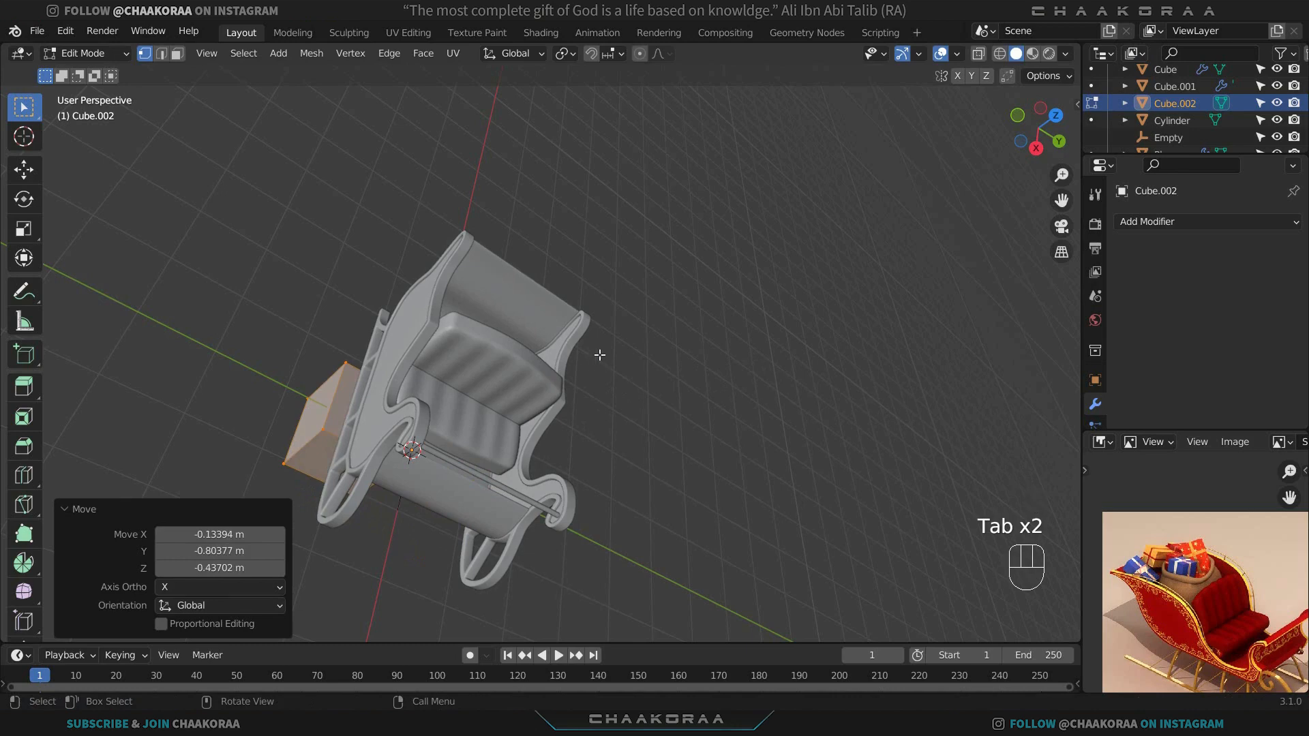
middle_drag(503, 391, 490, 307)
key(ctrl+z)
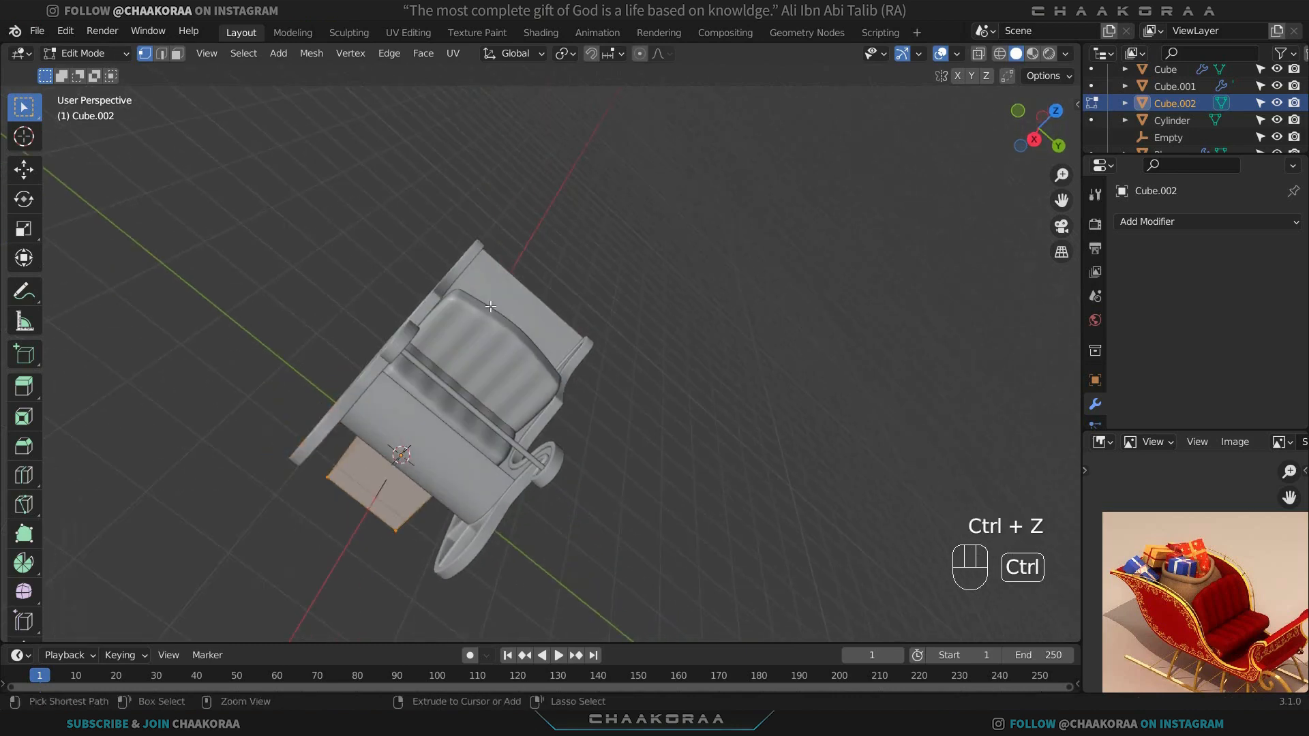
In Object Mode, raise the cube about 3.42 m along Z and, from the top view, move it about -1.24 m in X and -0.28 m in Y behind the backrest.
key(Tab)
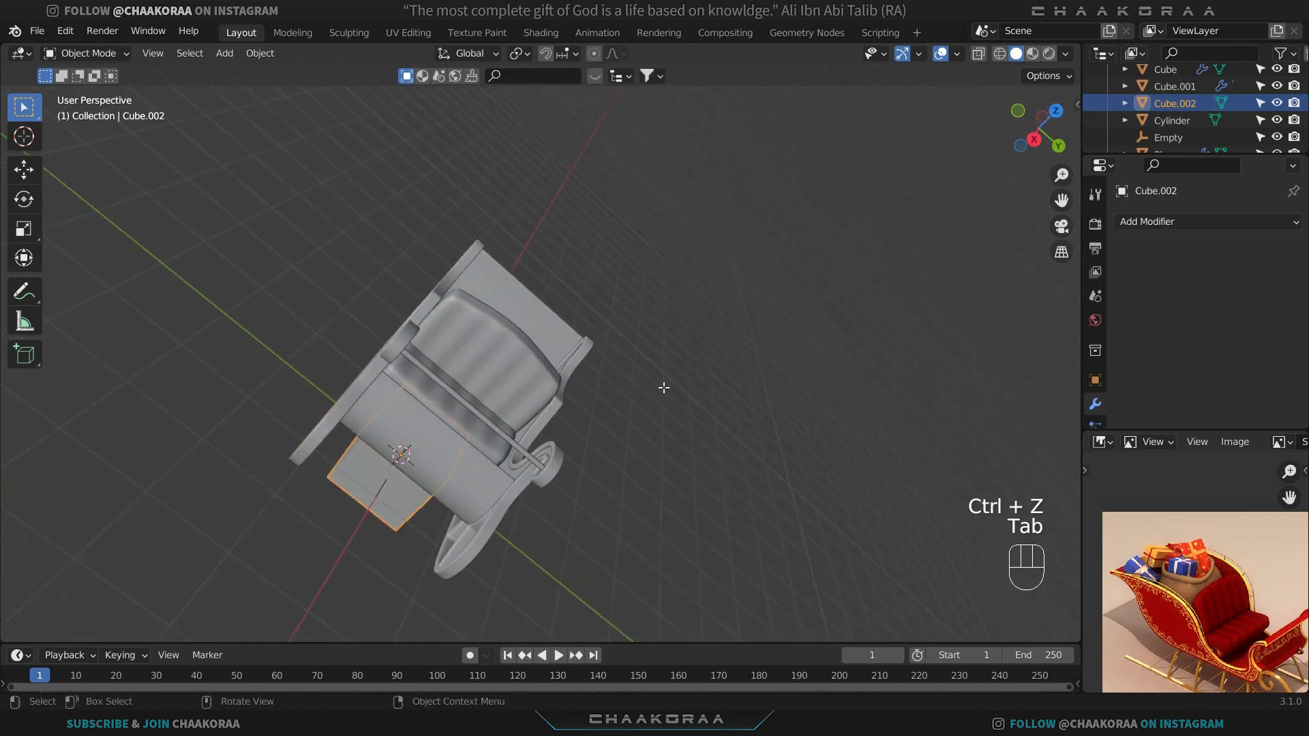
key(g)
key(z)
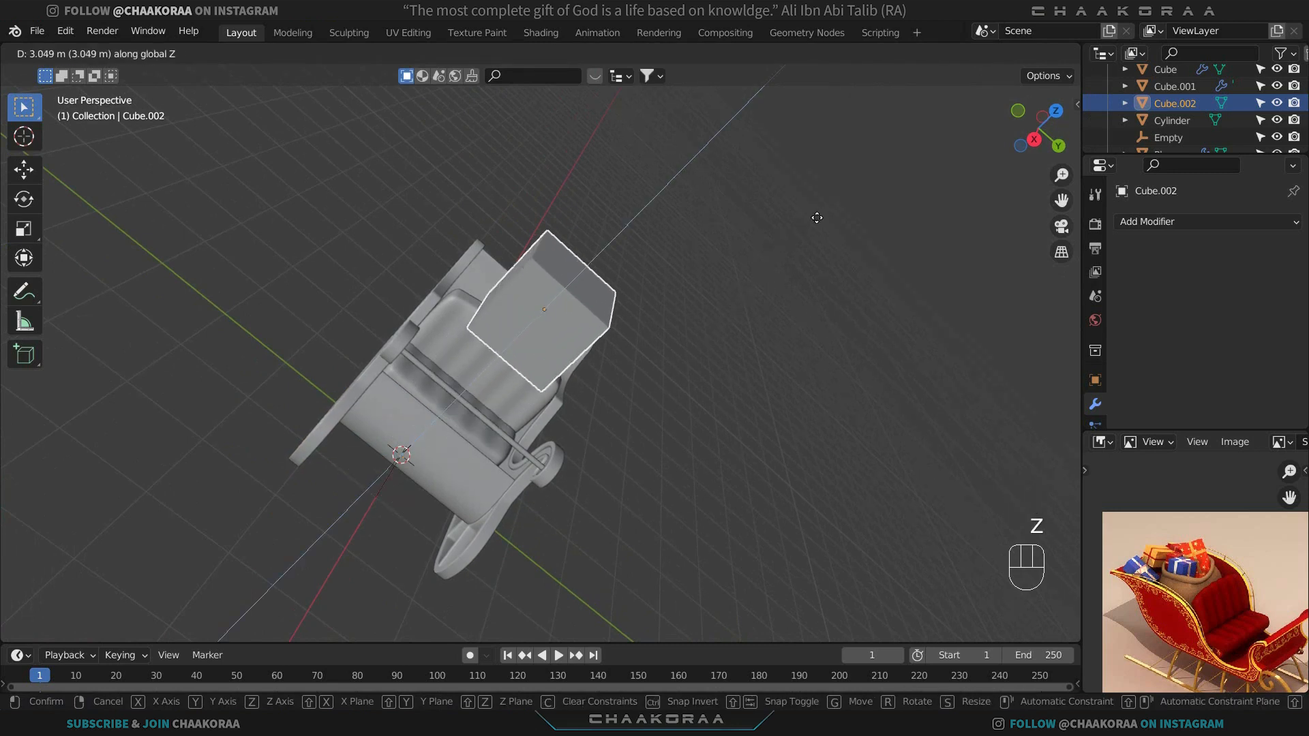
click(684, 264)
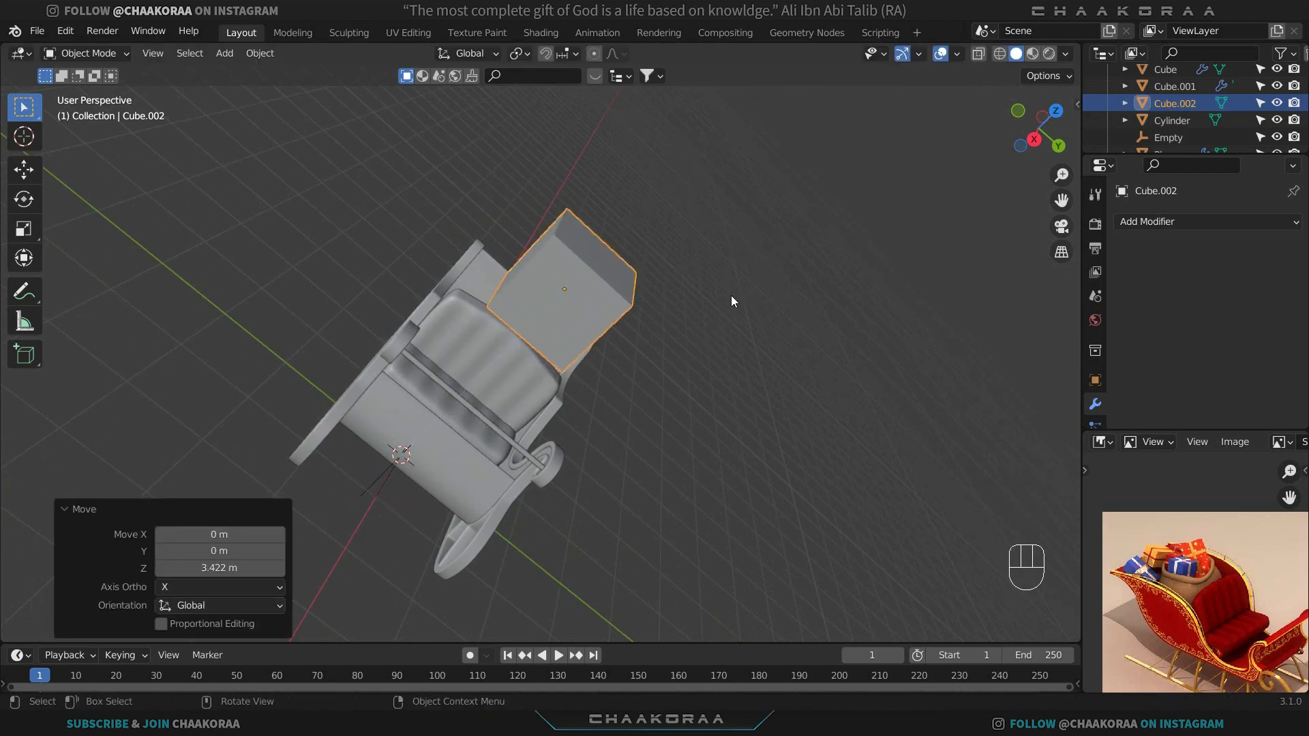
key(KP_7)
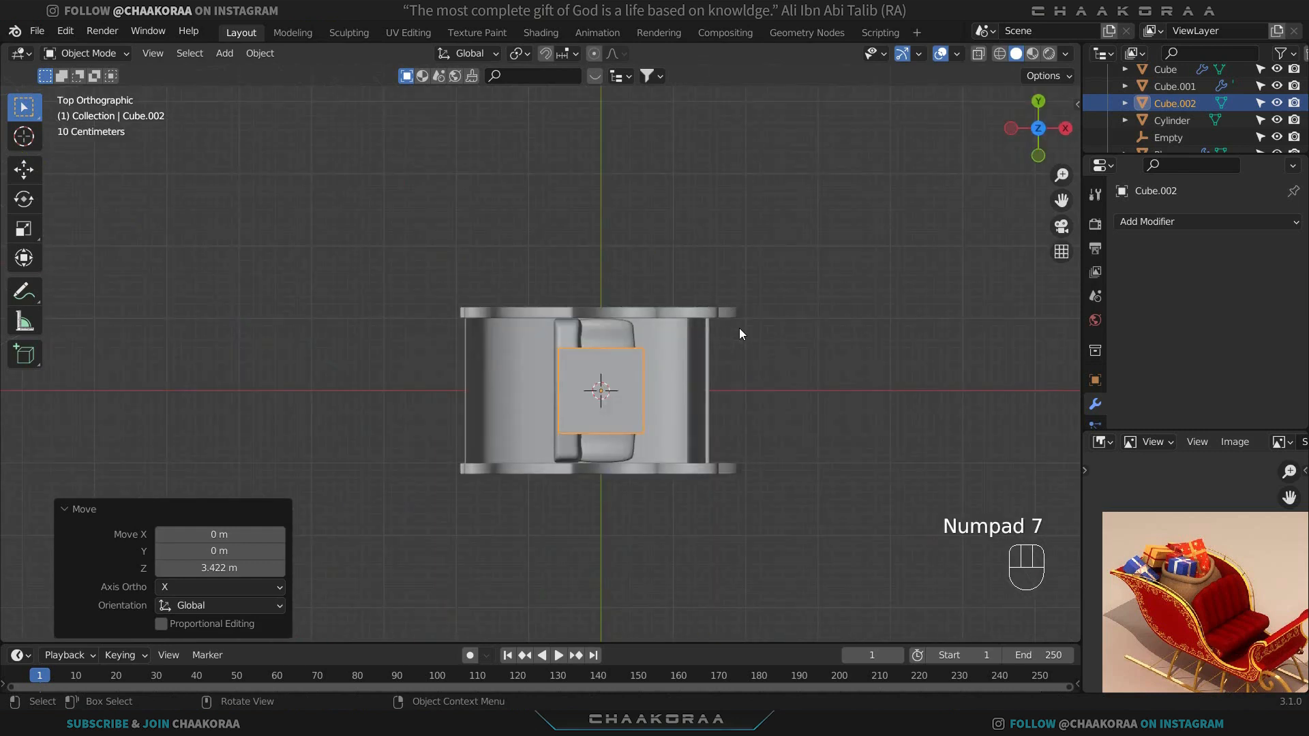
key(g)
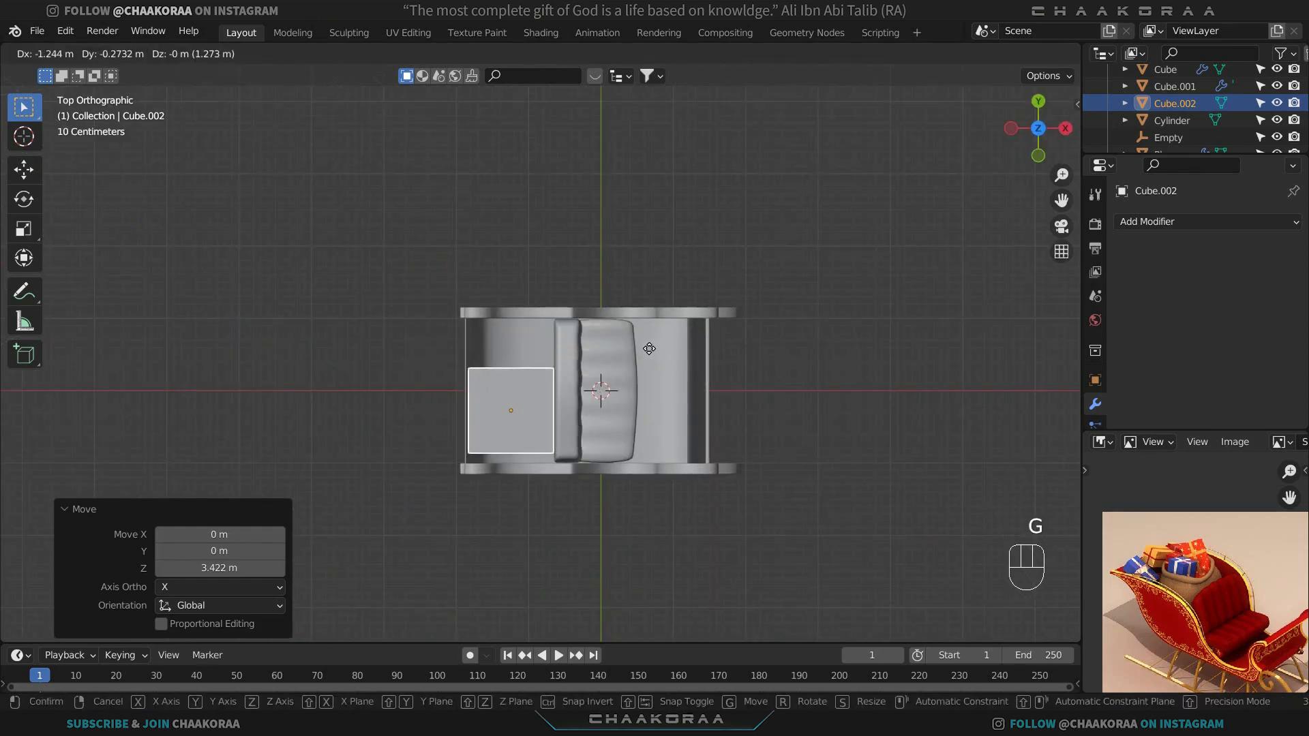
click(648, 367)
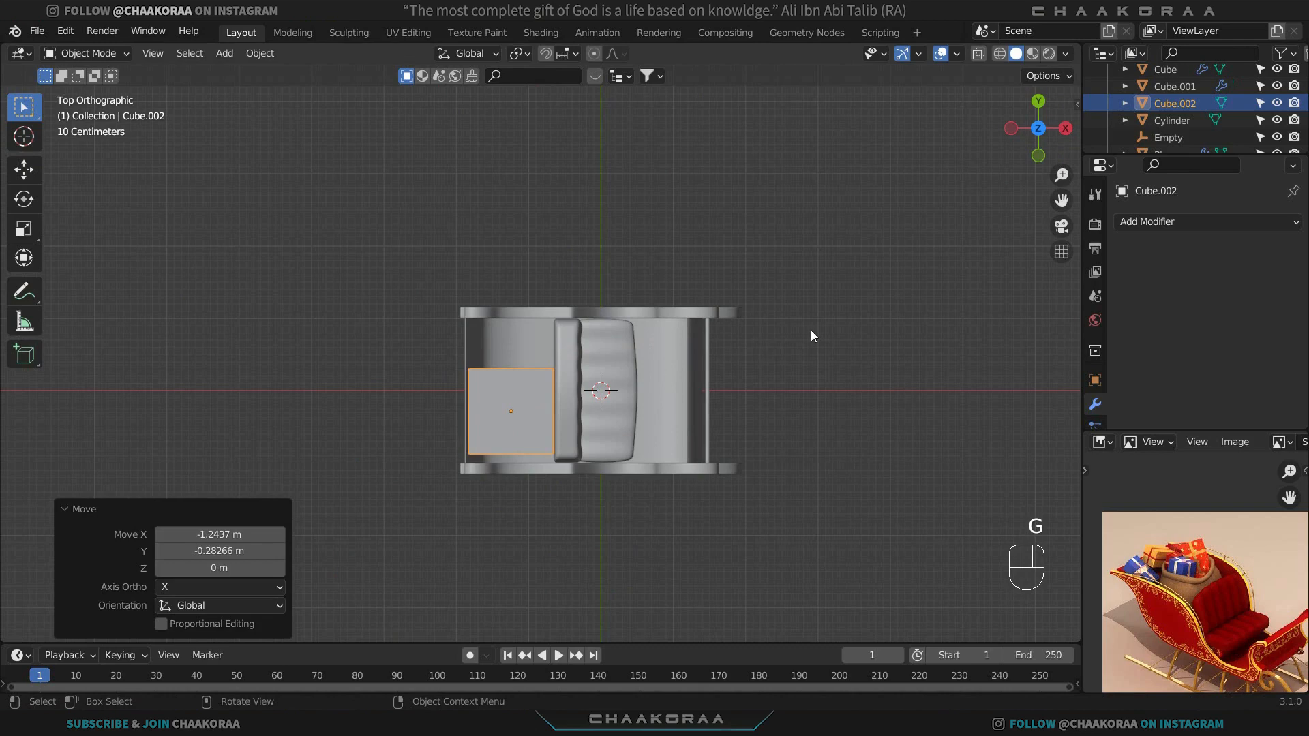
Scale the cube's mesh down to about half its size in two Edit Mode passes, the second to about 0.77, and return to Object Mode.
key(Tab)
key(s)
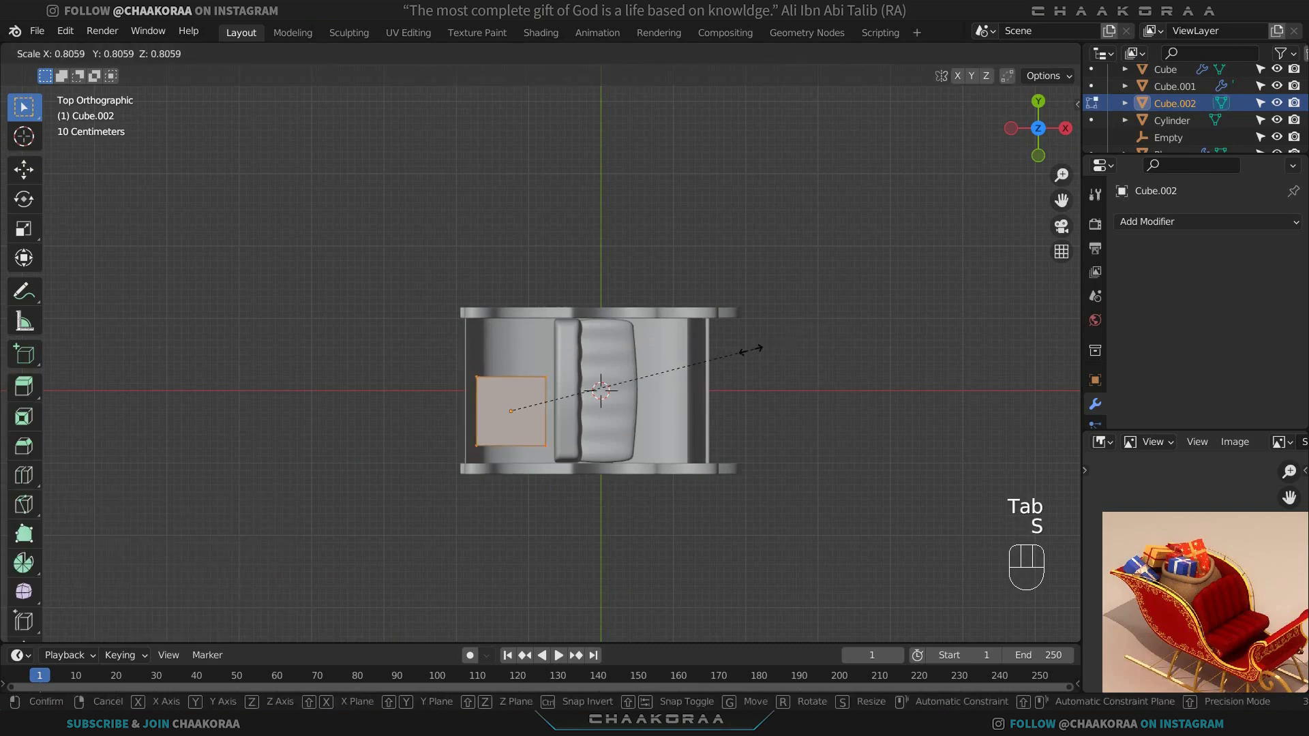
click(707, 357)
key(Tab)
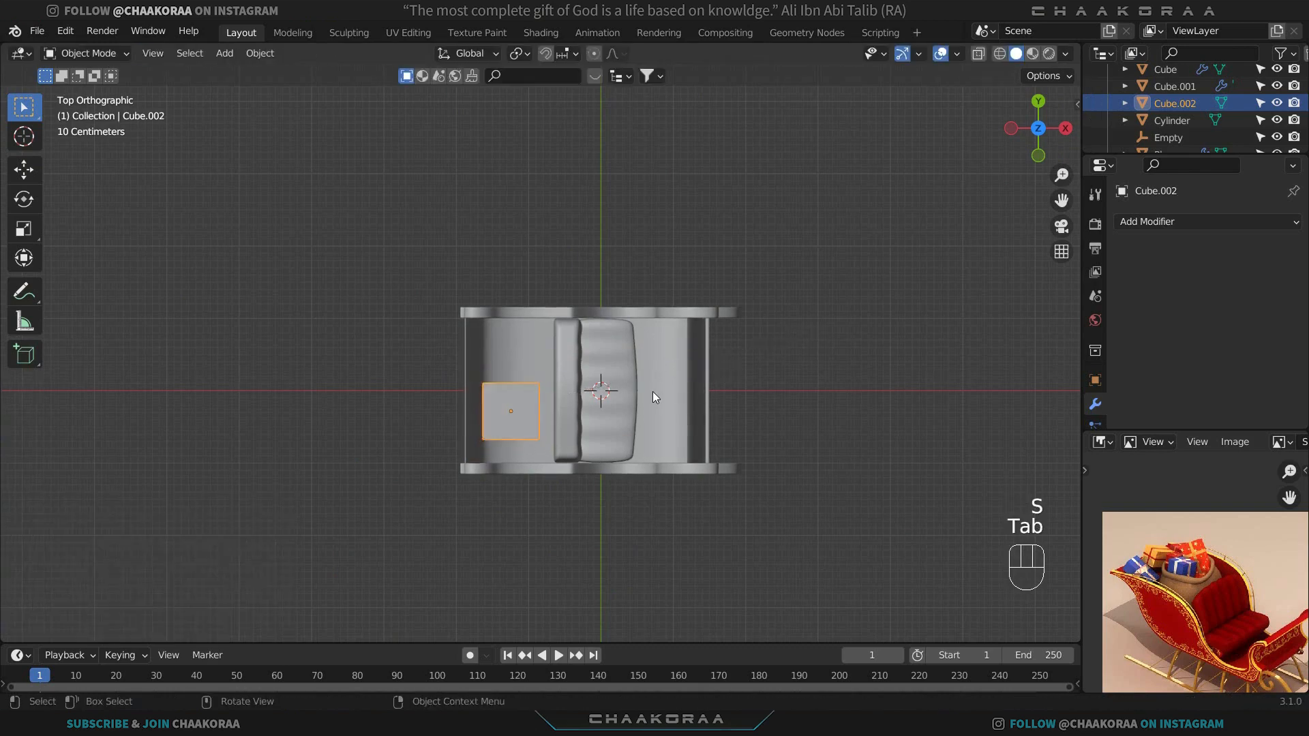
middle_drag(652, 391, 532, 222)
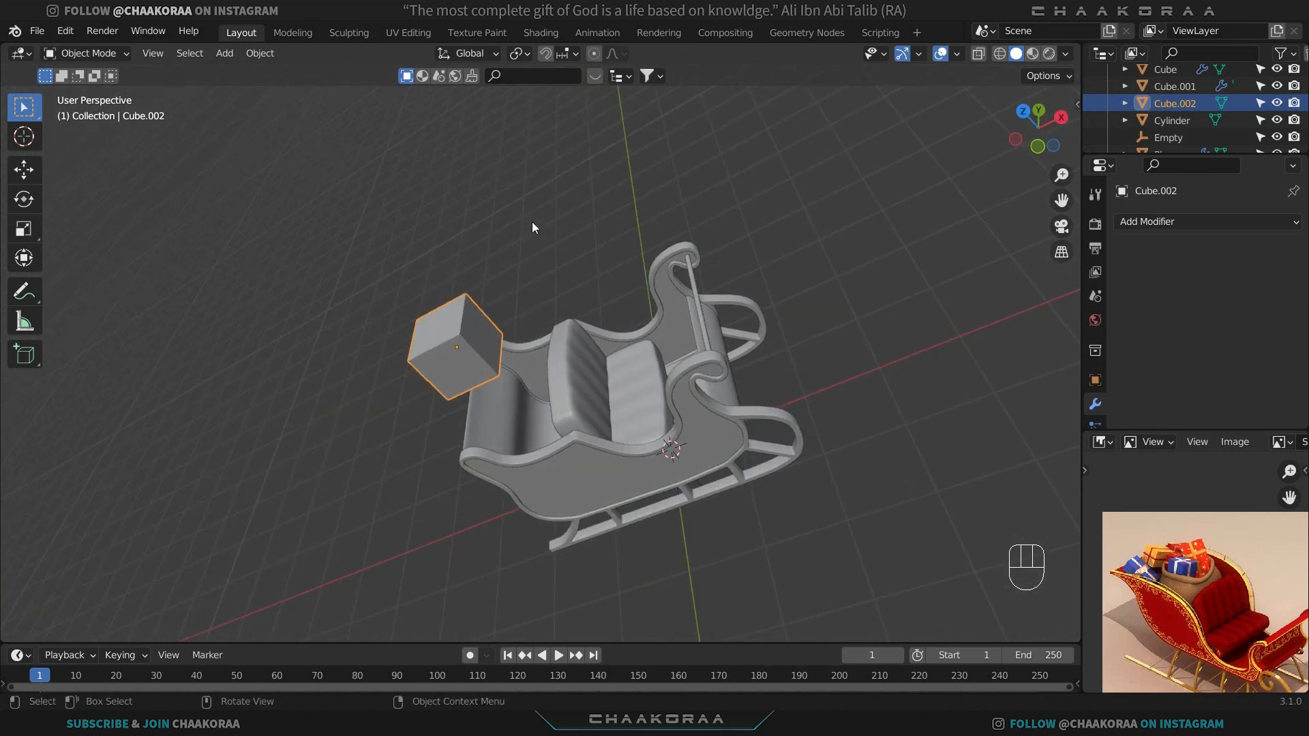
key(Tab)
key(s)
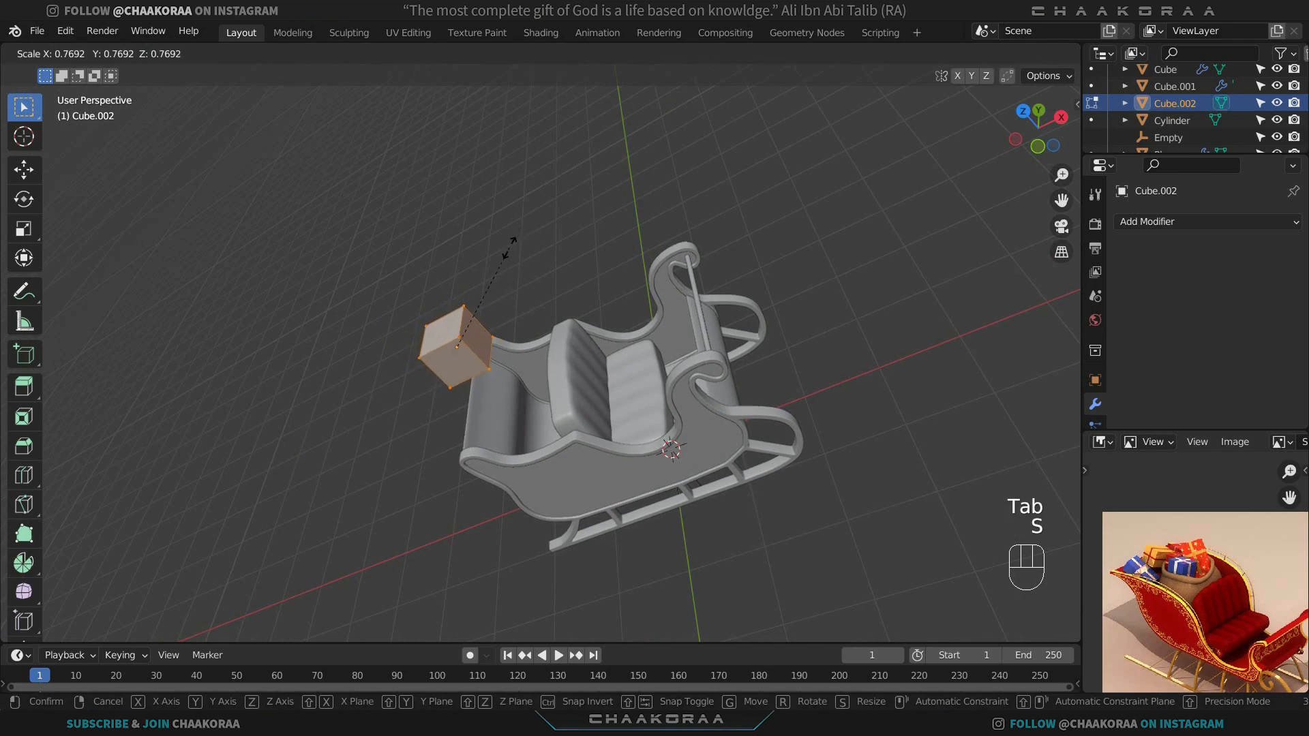
click(510, 247)
key(Tab)
middle_drag(583, 296, 596, 297)
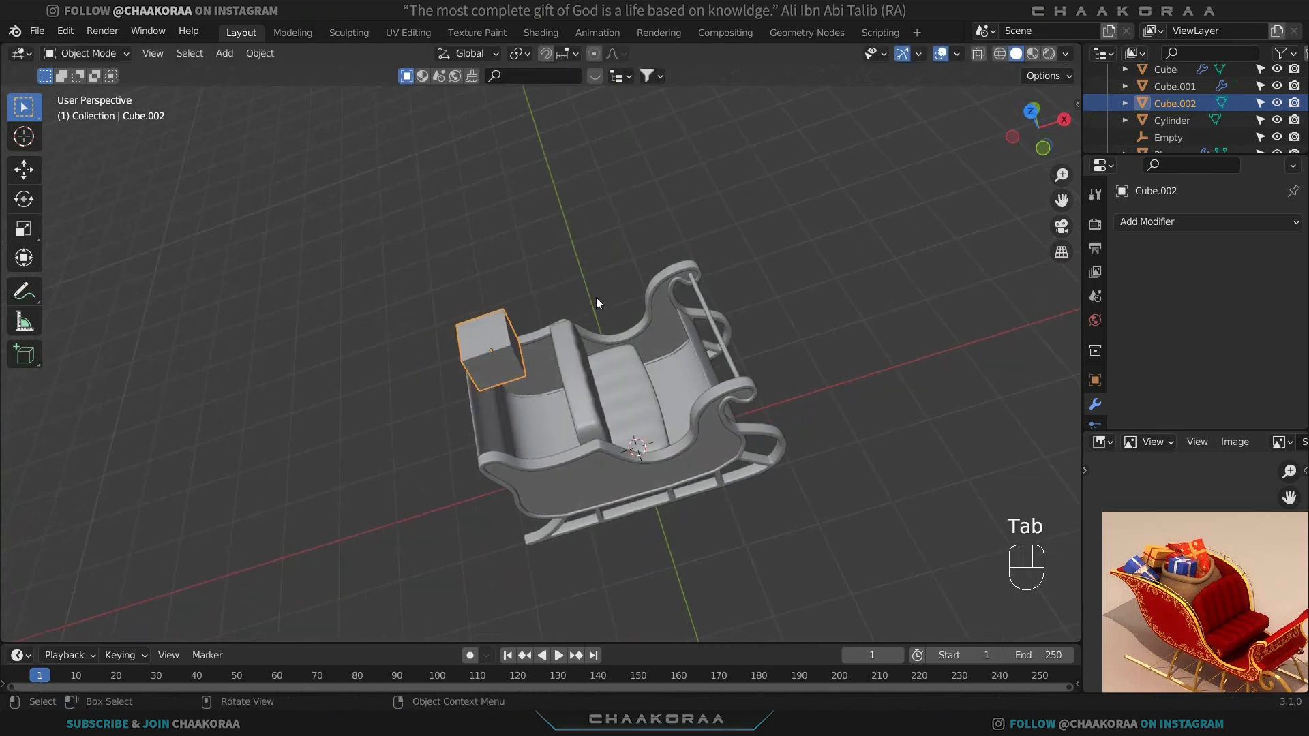
Cut one horizontal edge loop around the cube and slide it upward to a factor of about -0.386 as the lid line.
middle_drag(391, 326, 552, 306)
scroll(479, 285, up, 4)
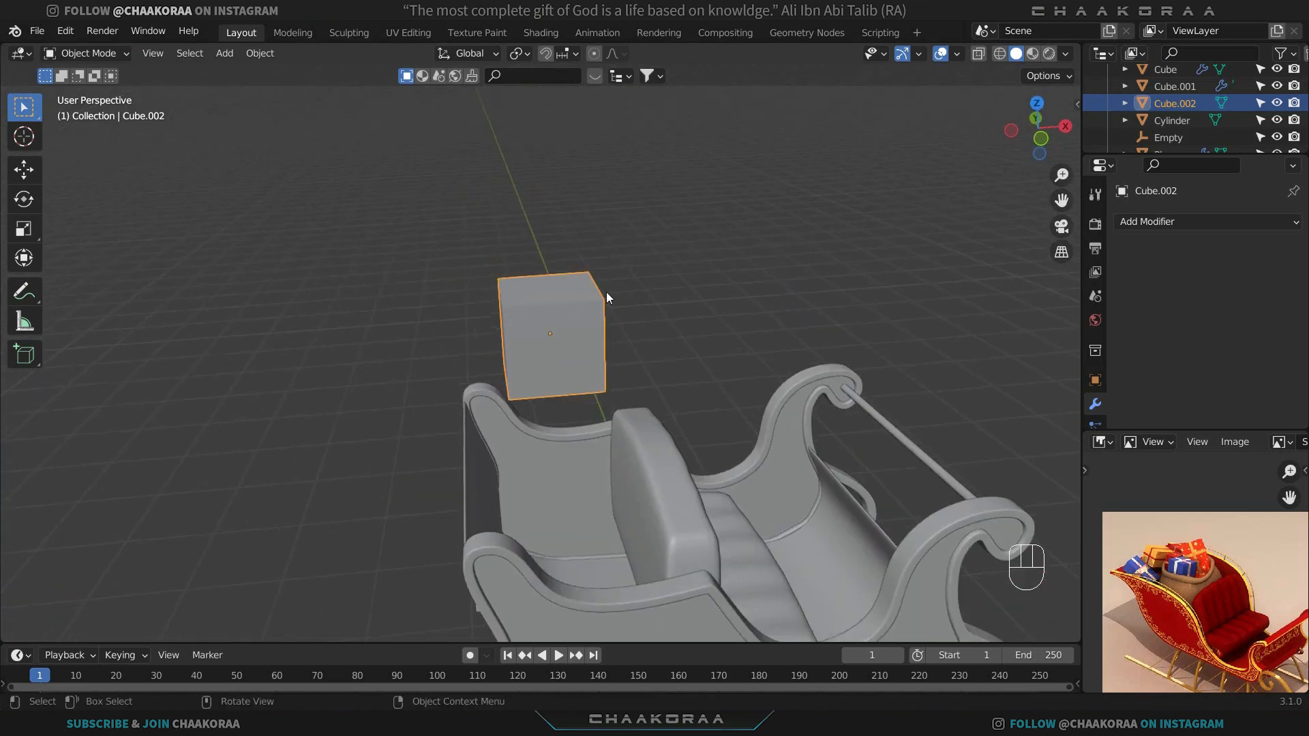
key(Tab)
key(ctrl+r)
click(604, 316)
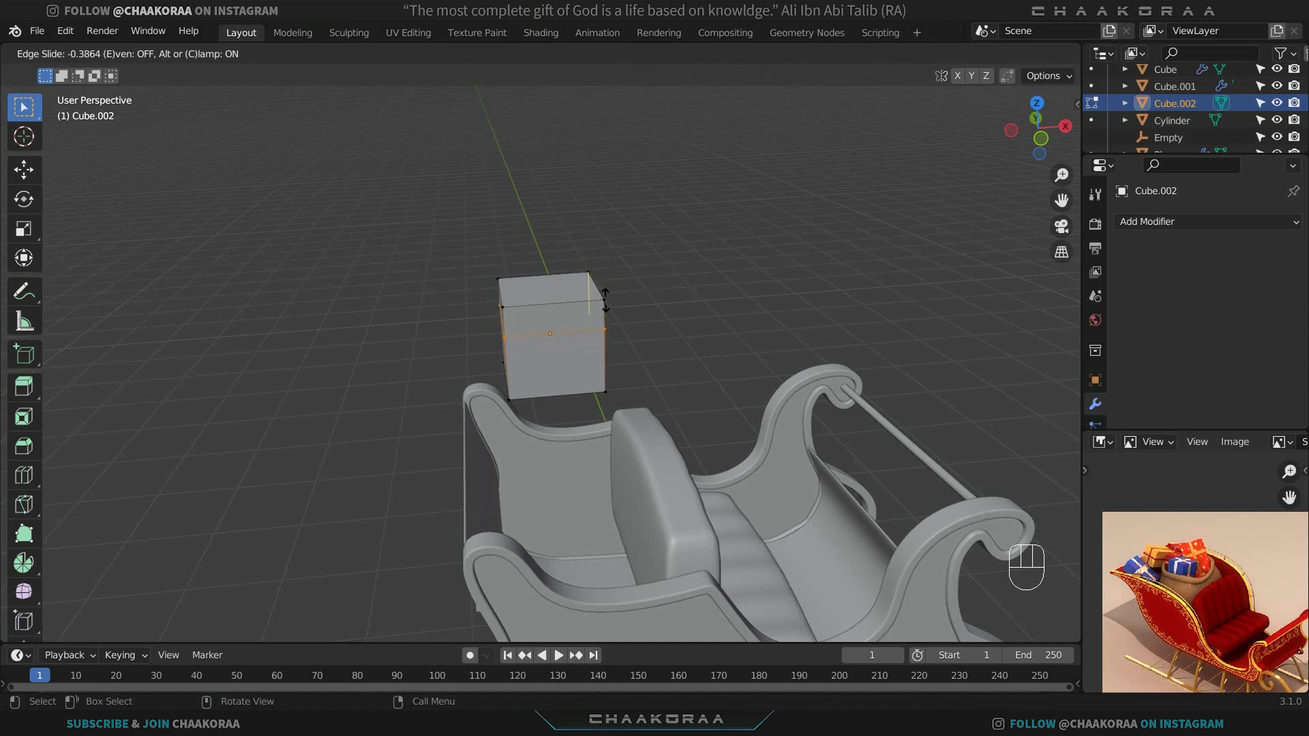
click(604, 300)
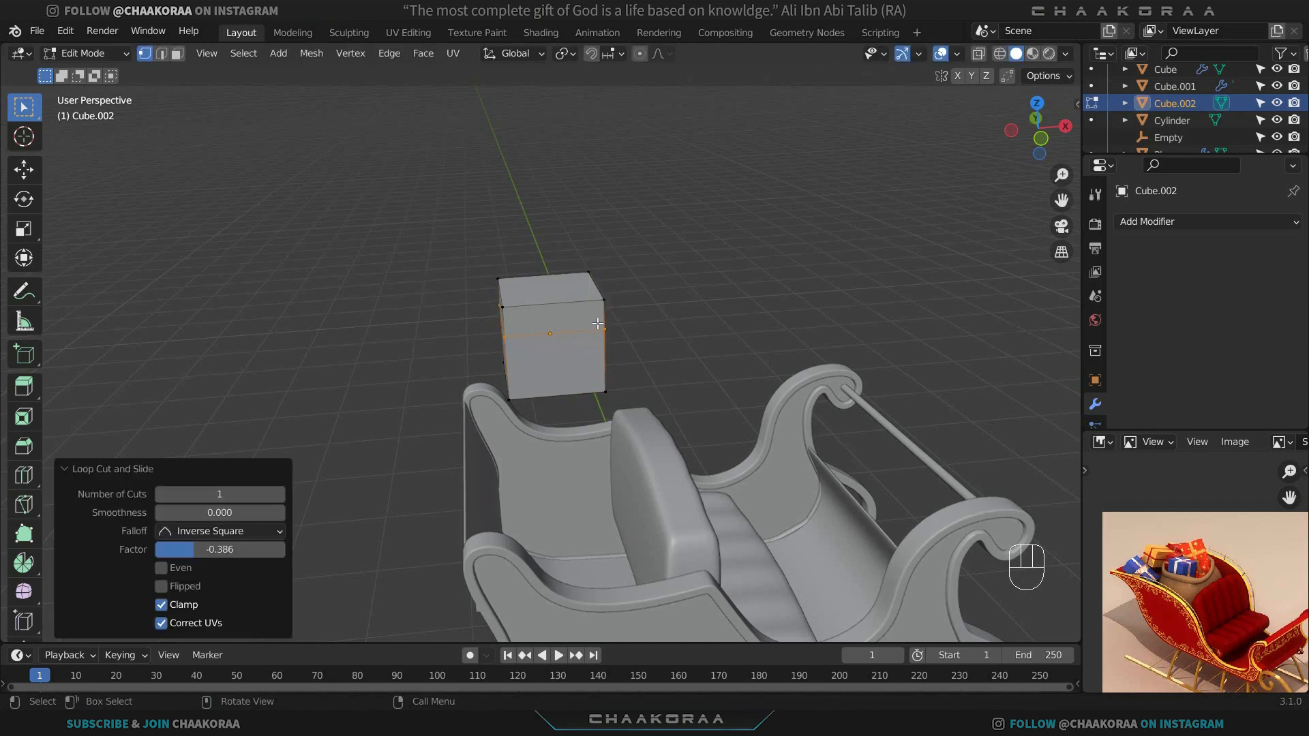
Add two evenly spaced vertical edge loops across the cube's width, leaving them unslid at factor 0.
scroll(614, 318, up, 3)
middle_drag(627, 310, 586, 315)
key(ctrl+r)
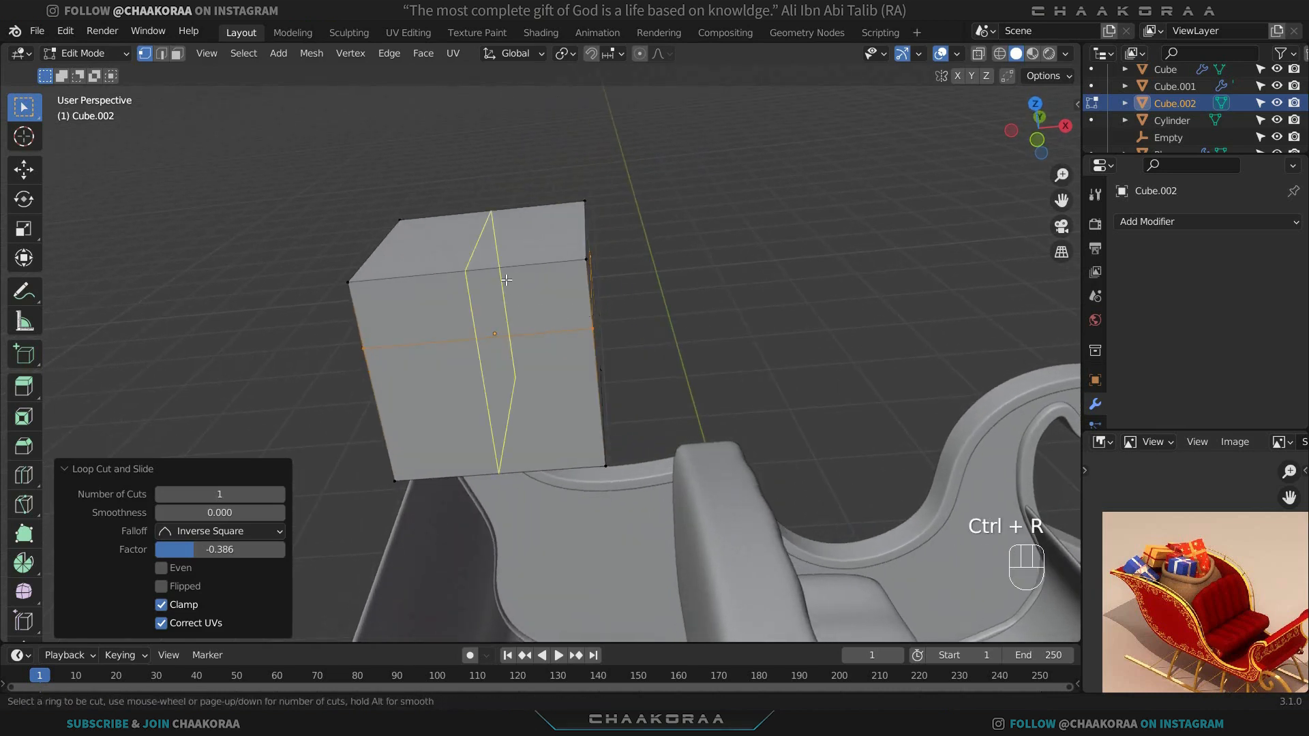
scroll(506, 279, up, 1)
click(506, 279)
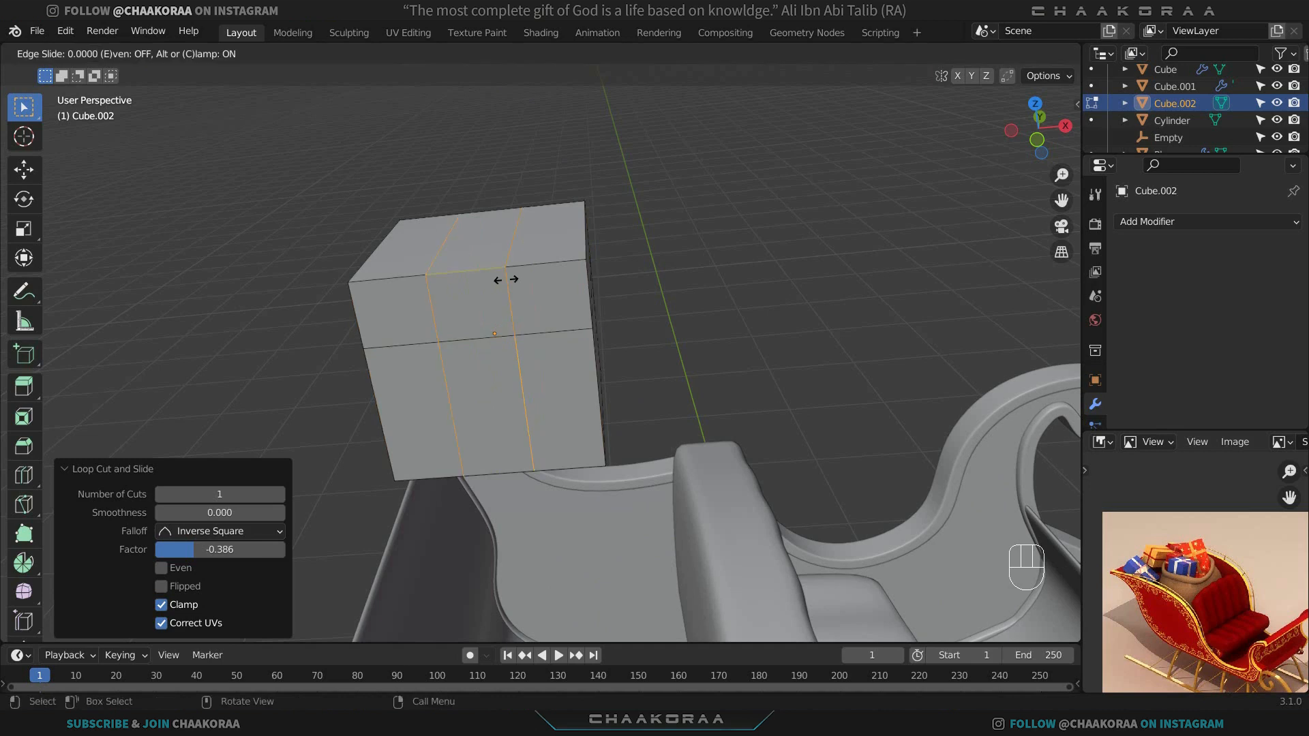
right_click(506, 280)
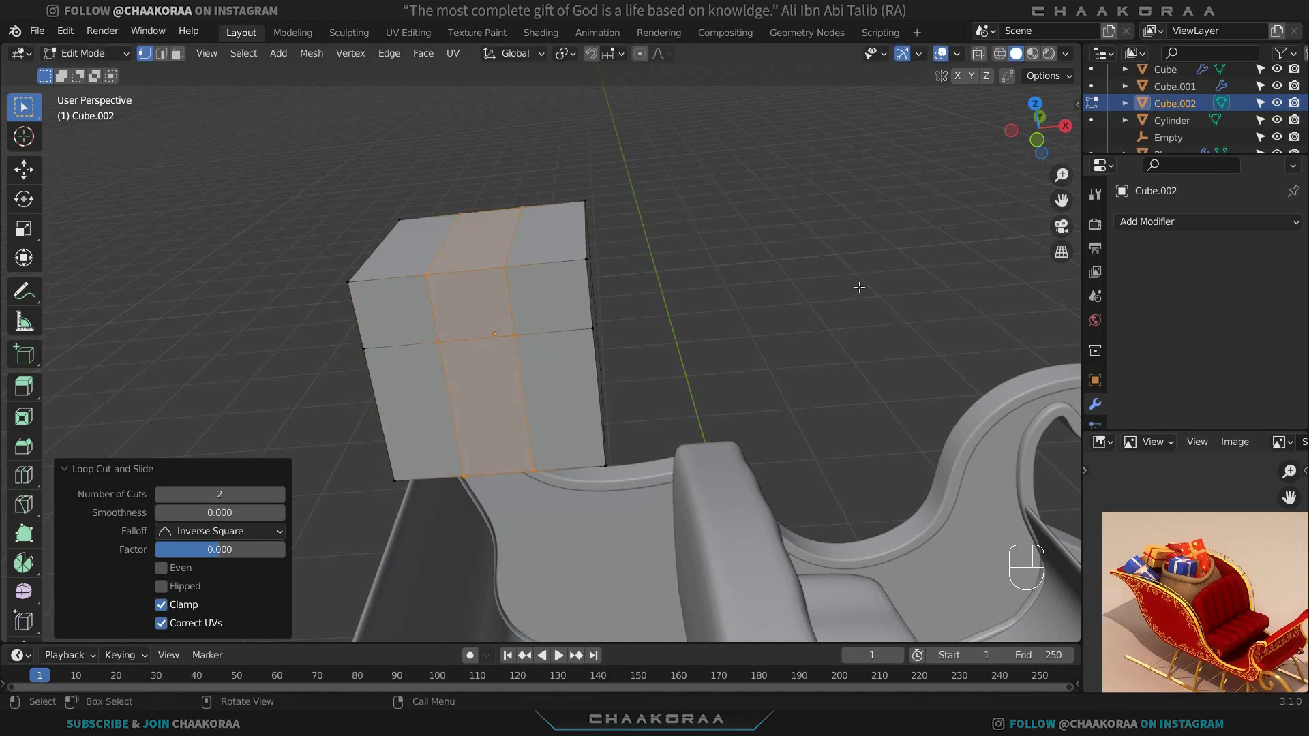
Narrow the strip between the two new vertical loops by scaling it to 0.5 along X.
key(s)
key(x)
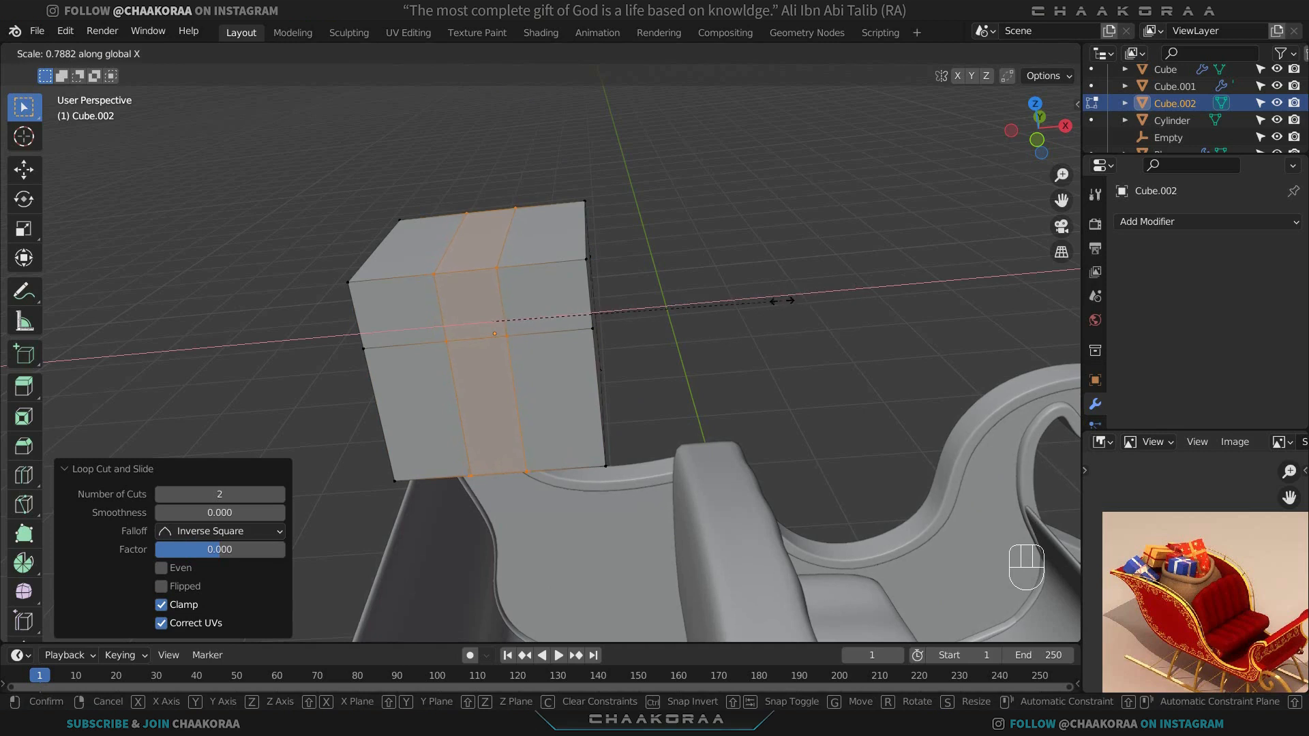
click(782, 302)
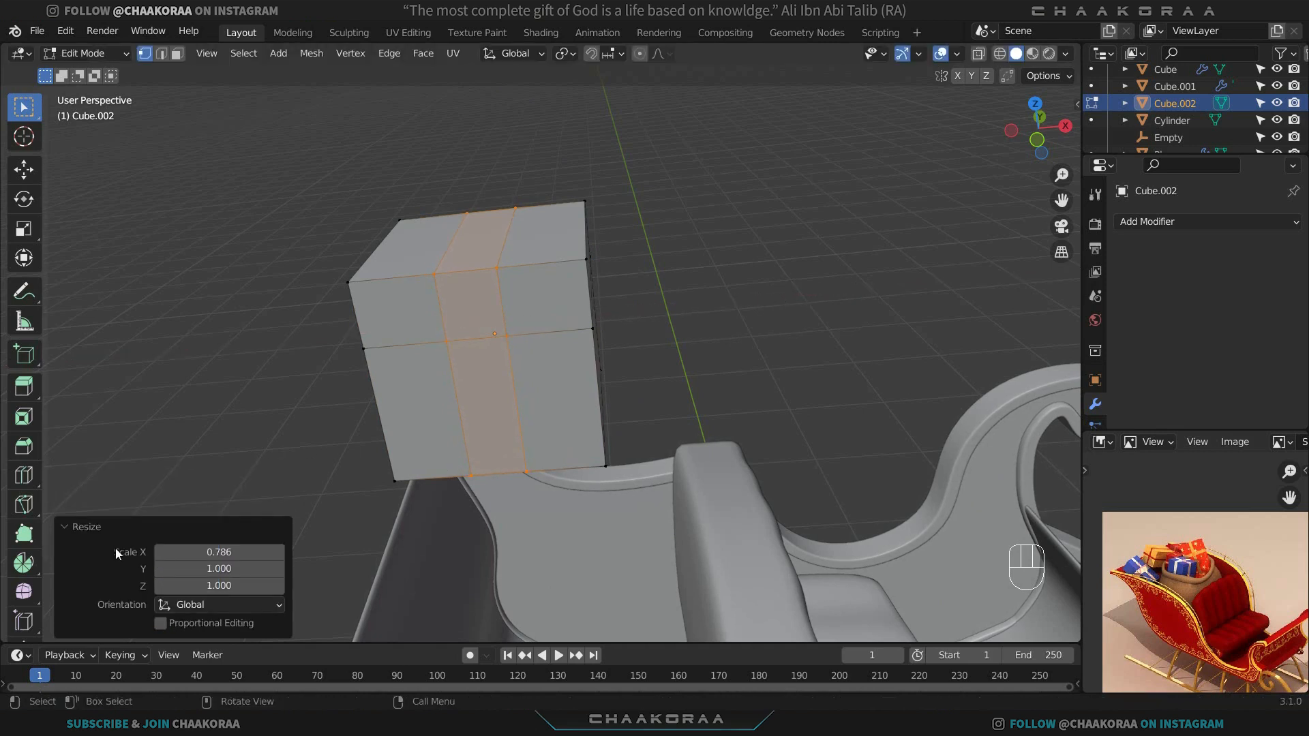
click(219, 554)
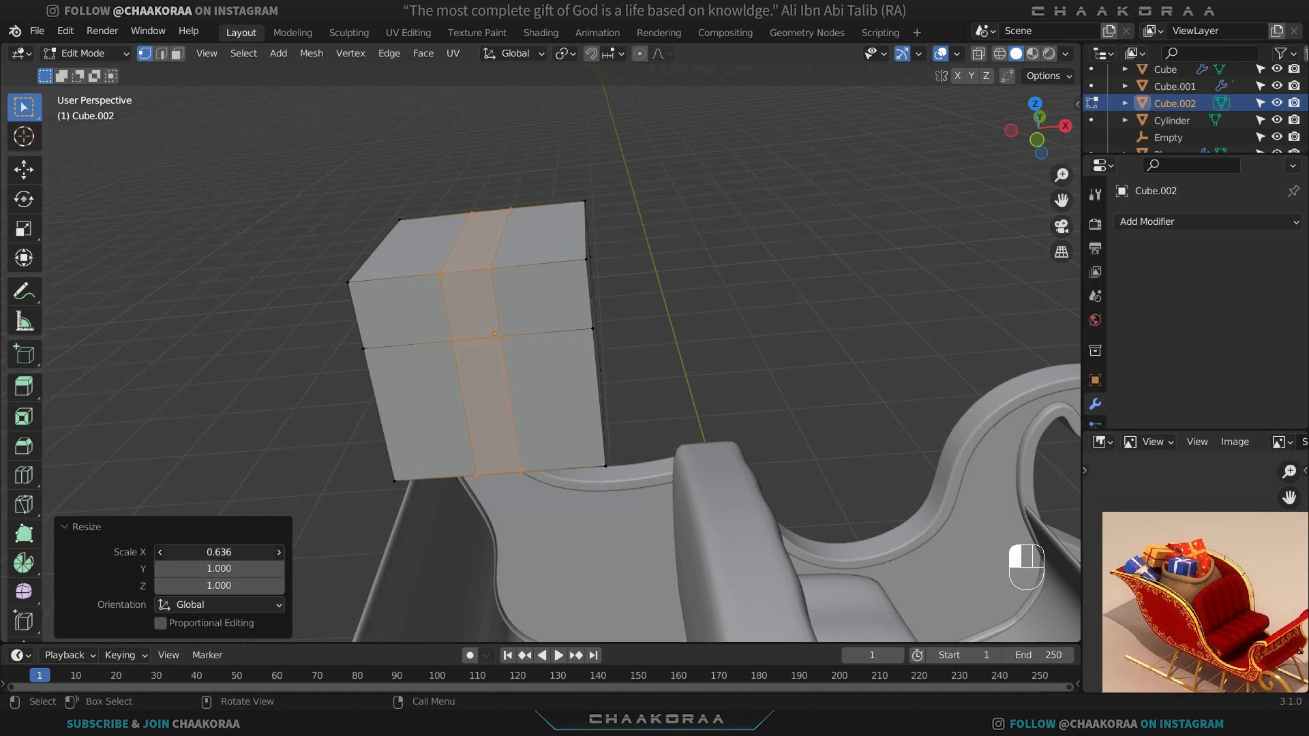
drag(220, 554, 197, 554)
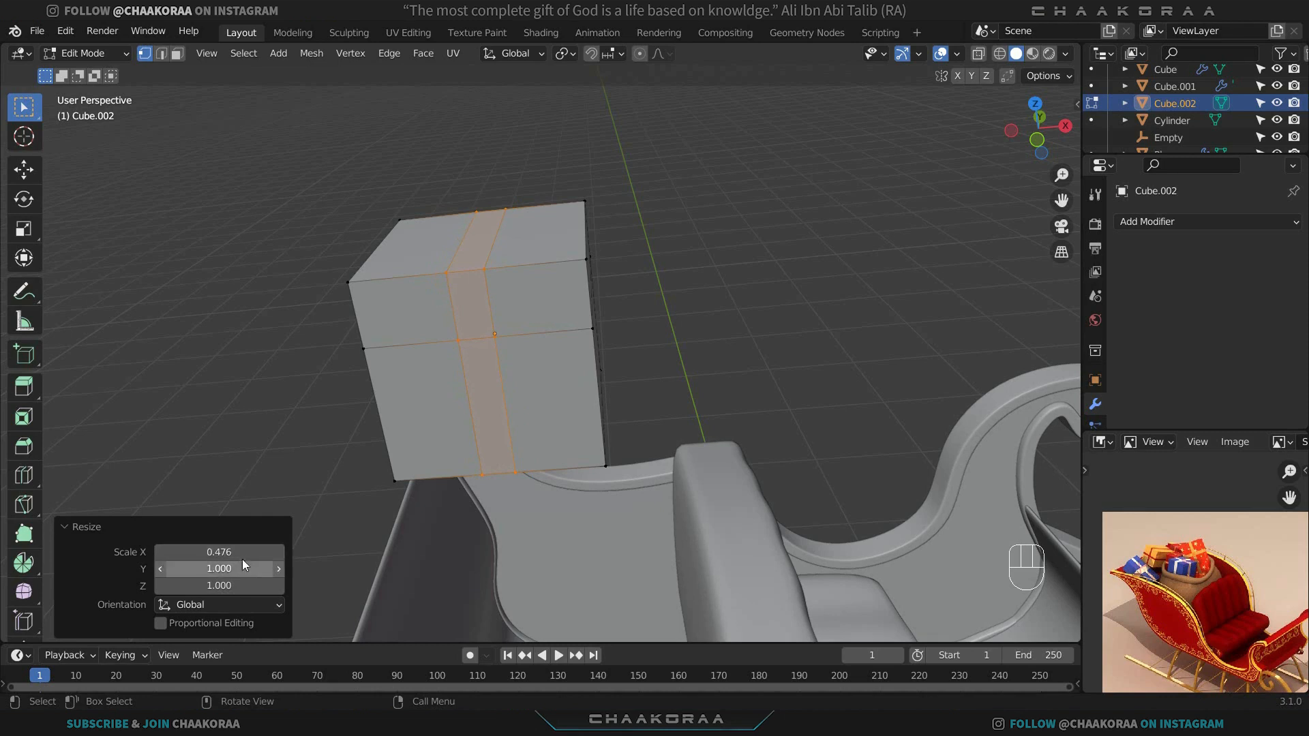
click(220, 552)
drag(170, 554, 237, 554)
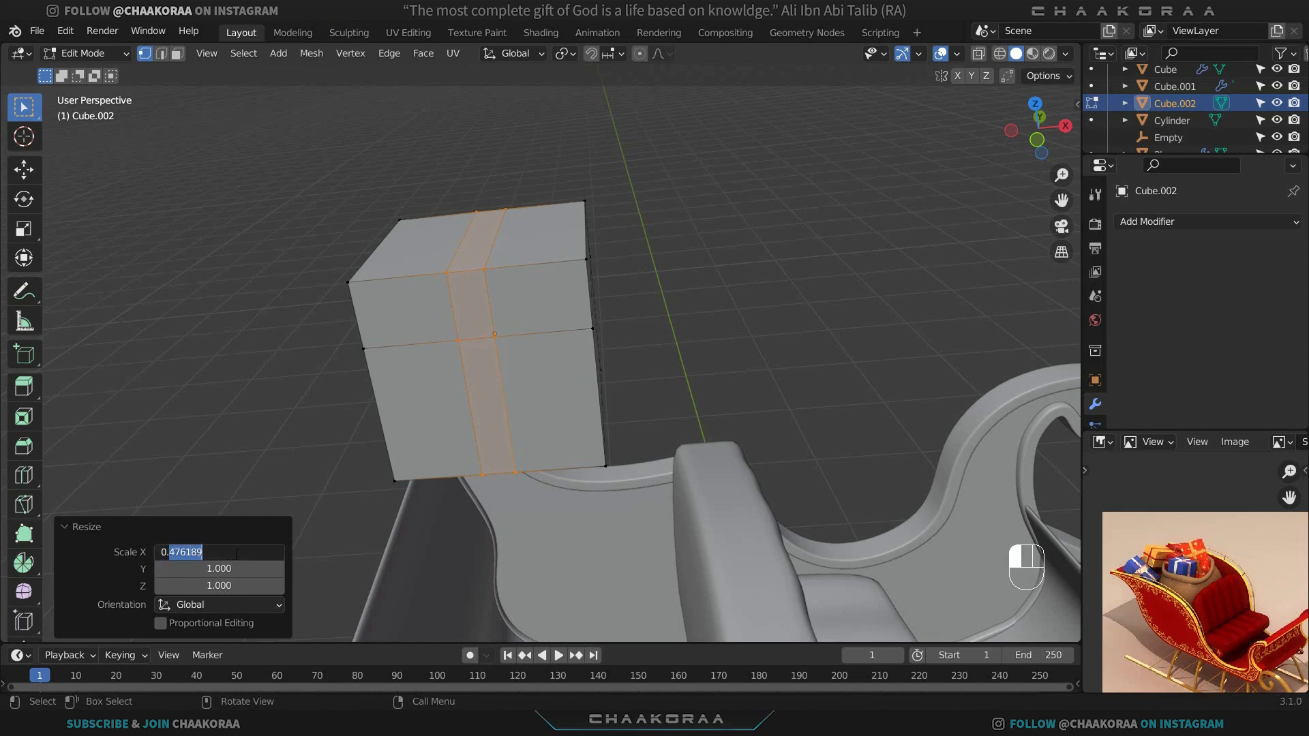
text(5)
key(Return)
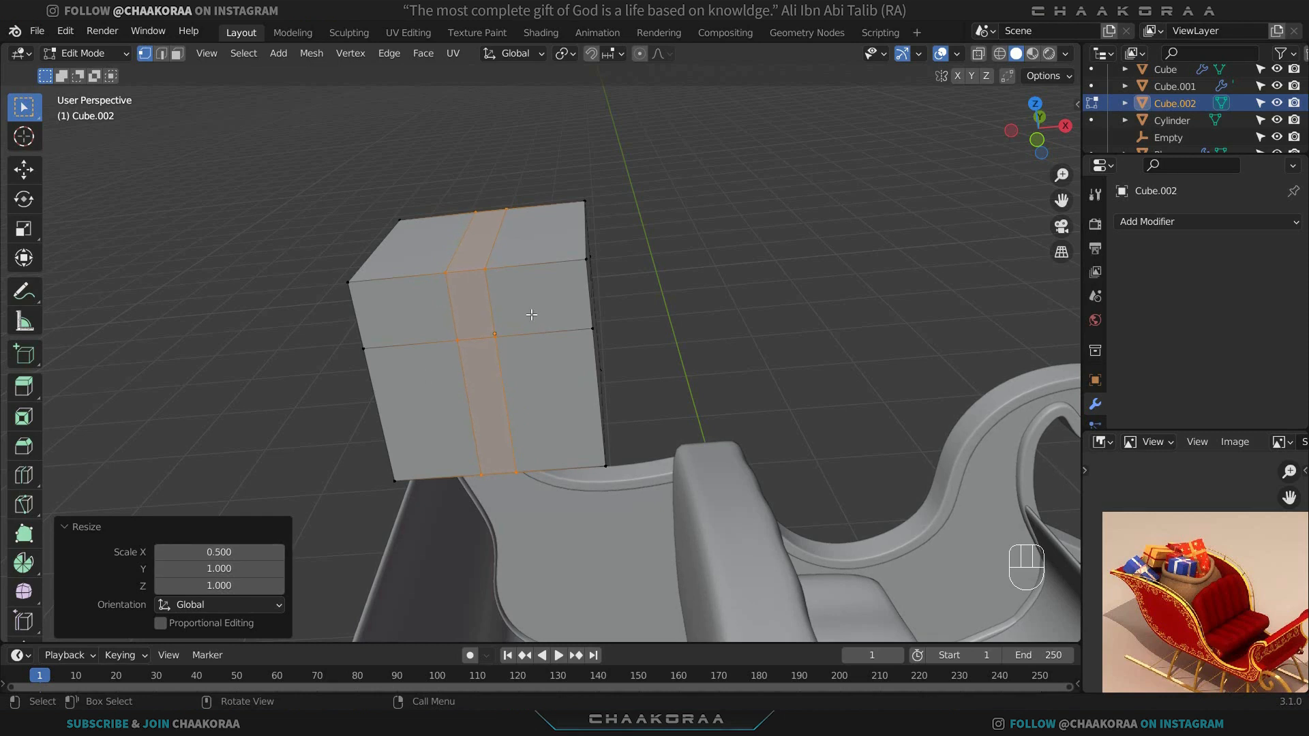
Add two evenly spaced edge loops across the cube's depth, crossing the first strip, with factor 0.
middle_drag(485, 328, 433, 356)
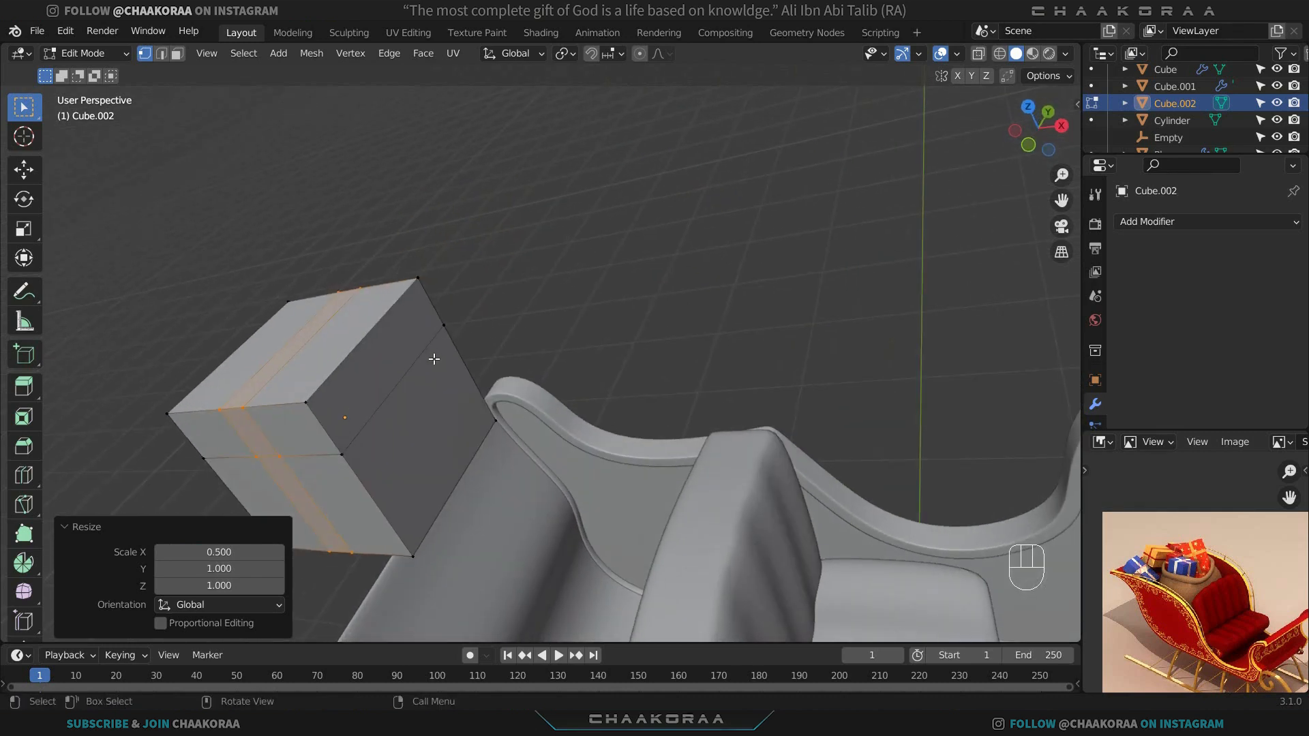
key(ctrl+r)
scroll(386, 355, up, 1)
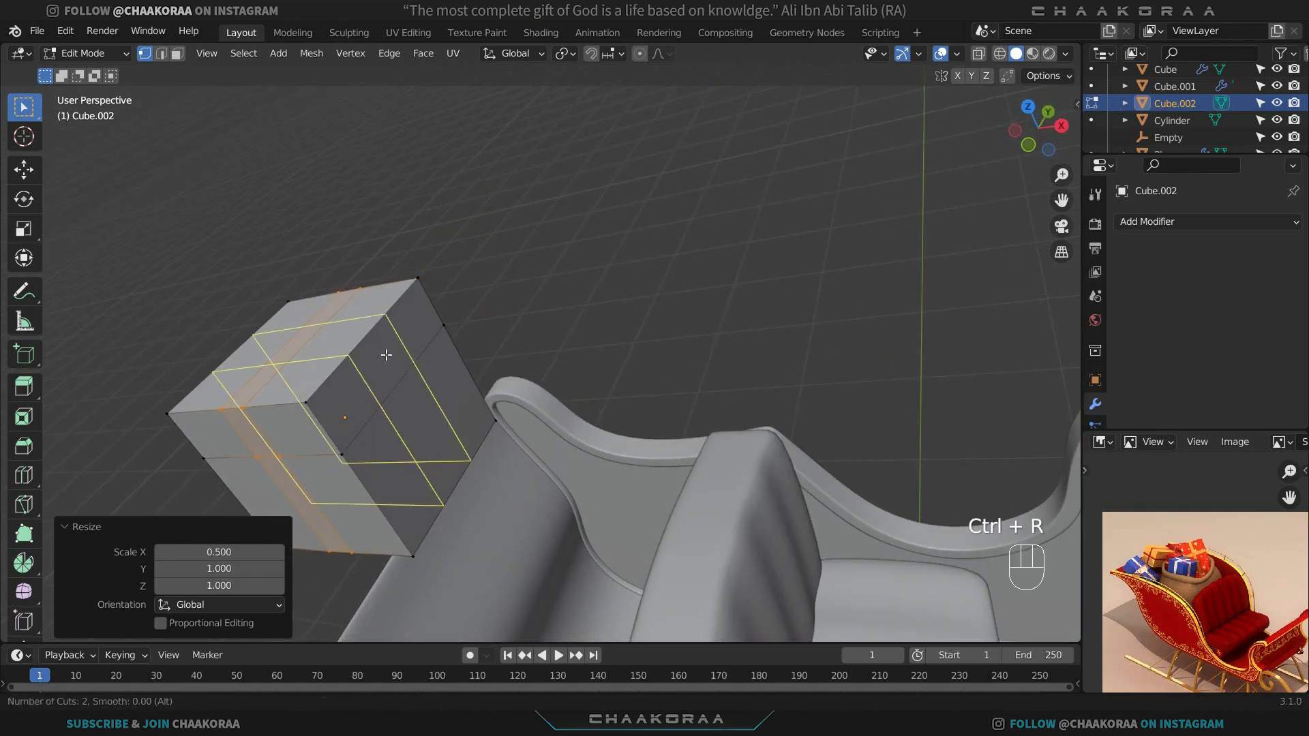
click(385, 355)
right_click(386, 355)
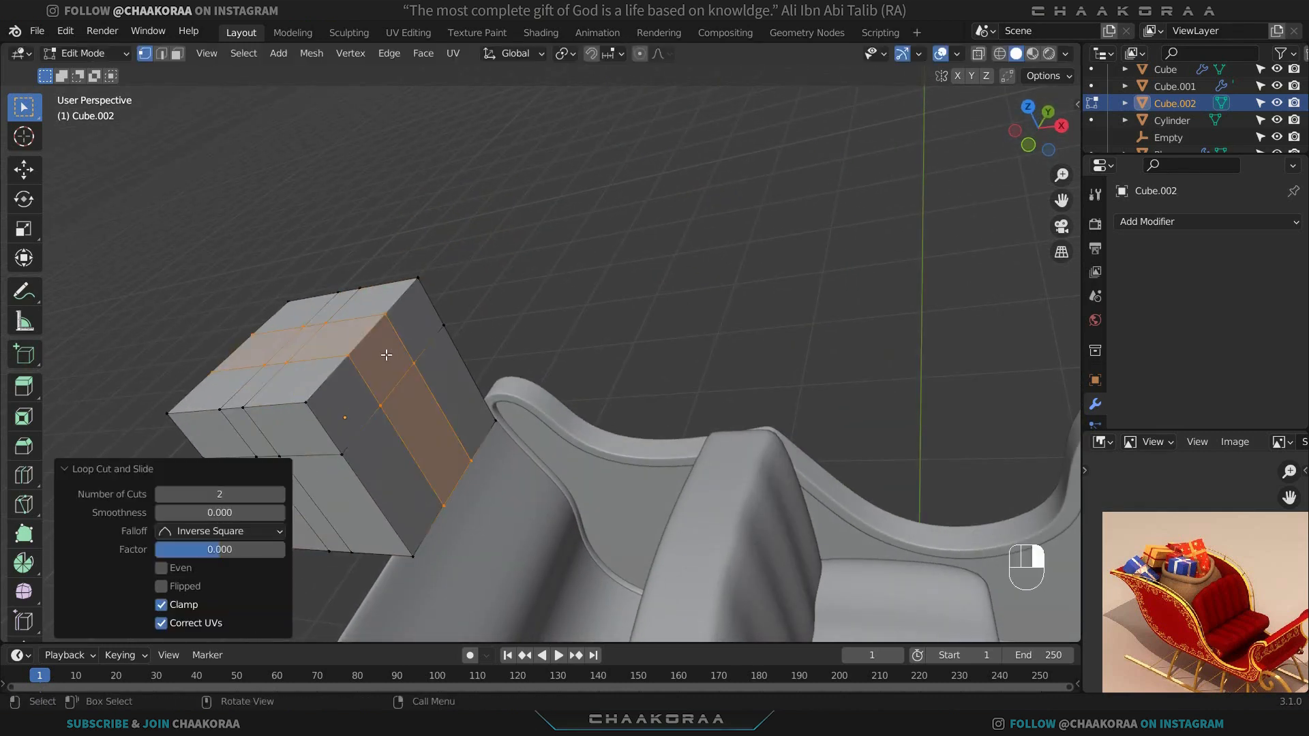
Narrow the crossing strip by scaling its two loops to 0.5 along Y.
key(s)
key(y)
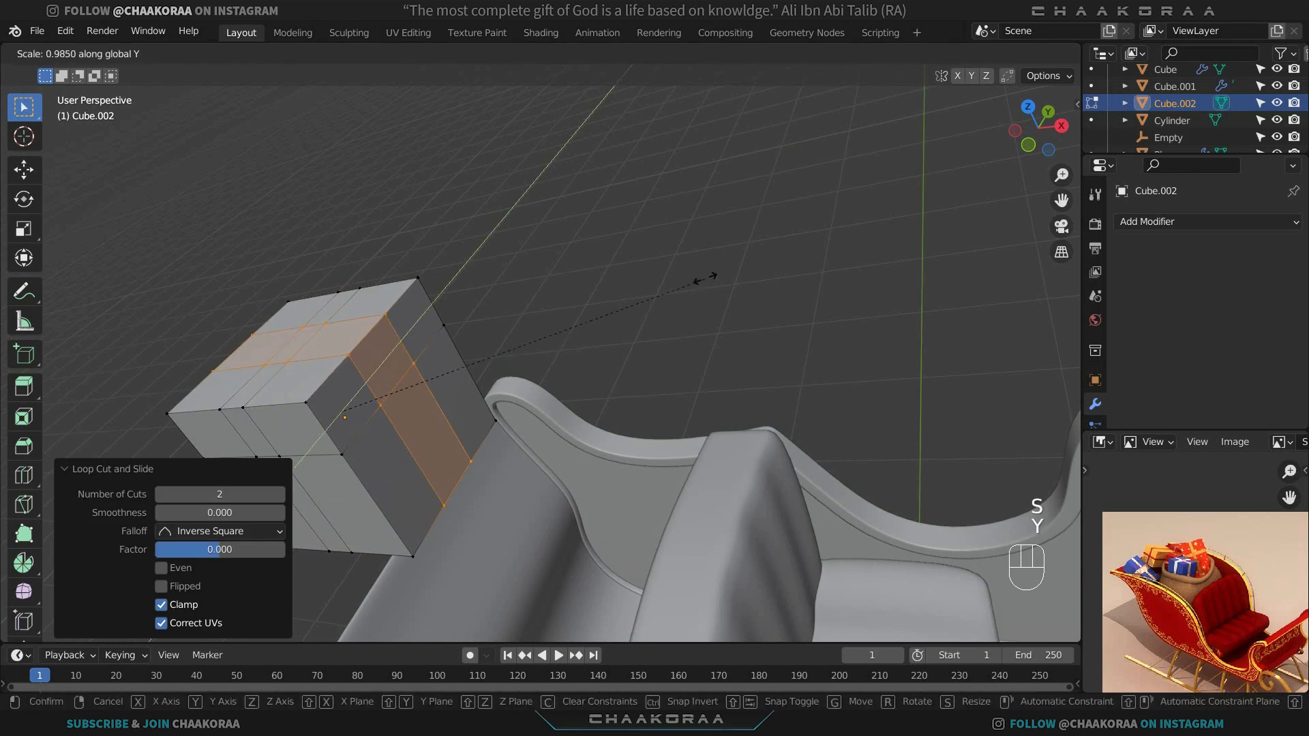
click(643, 278)
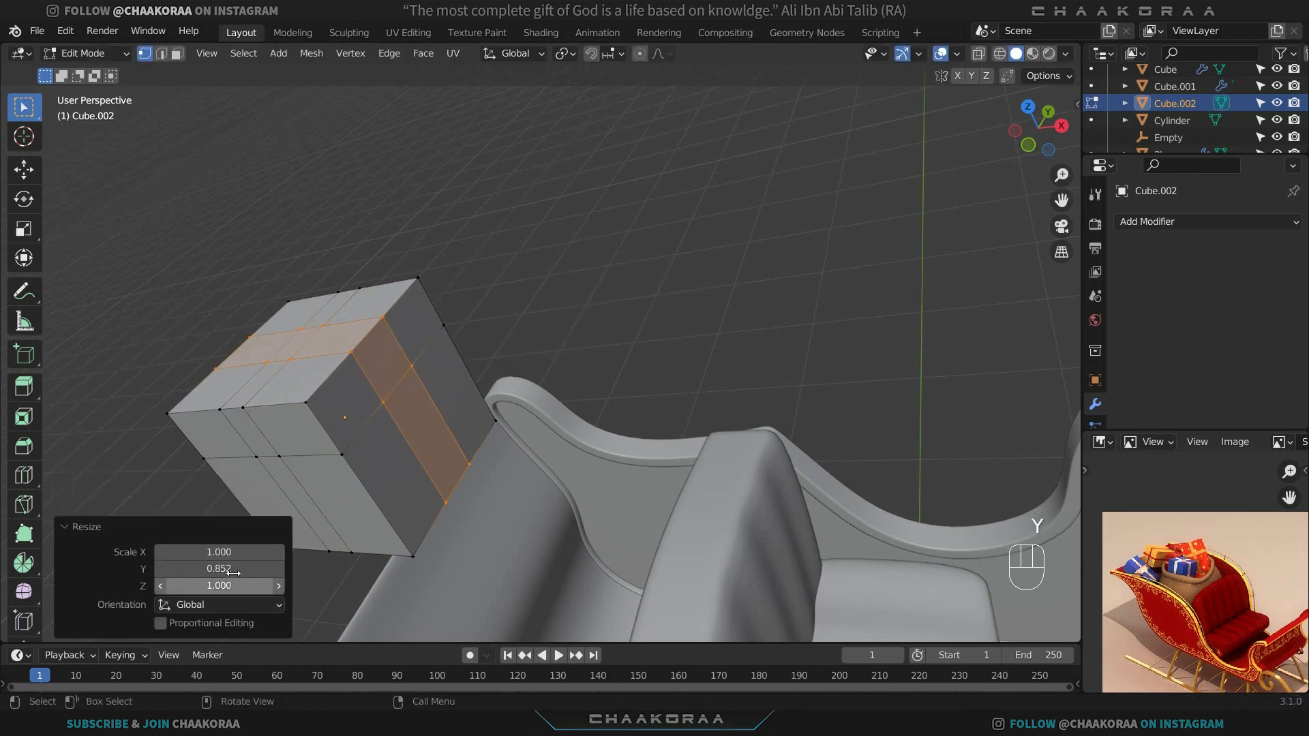
click(199, 568)
drag(170, 570, 294, 570)
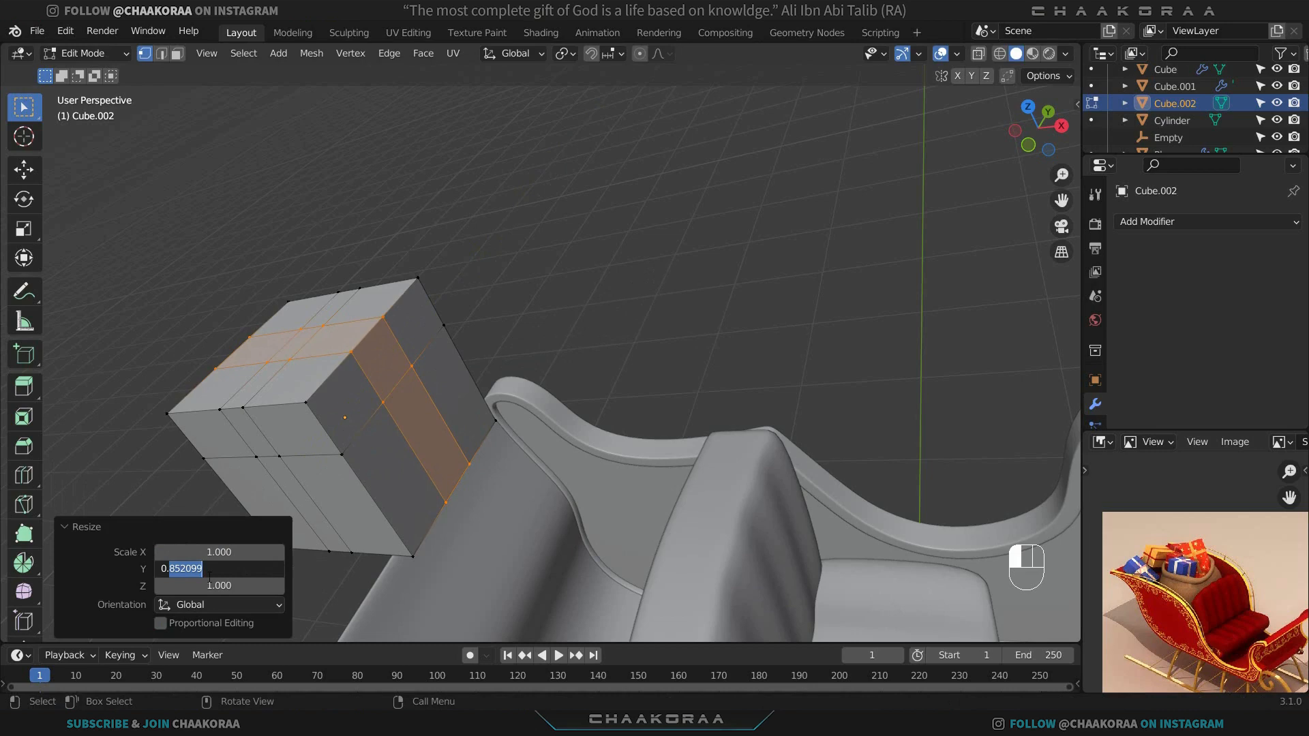
text(5)
key(Return)
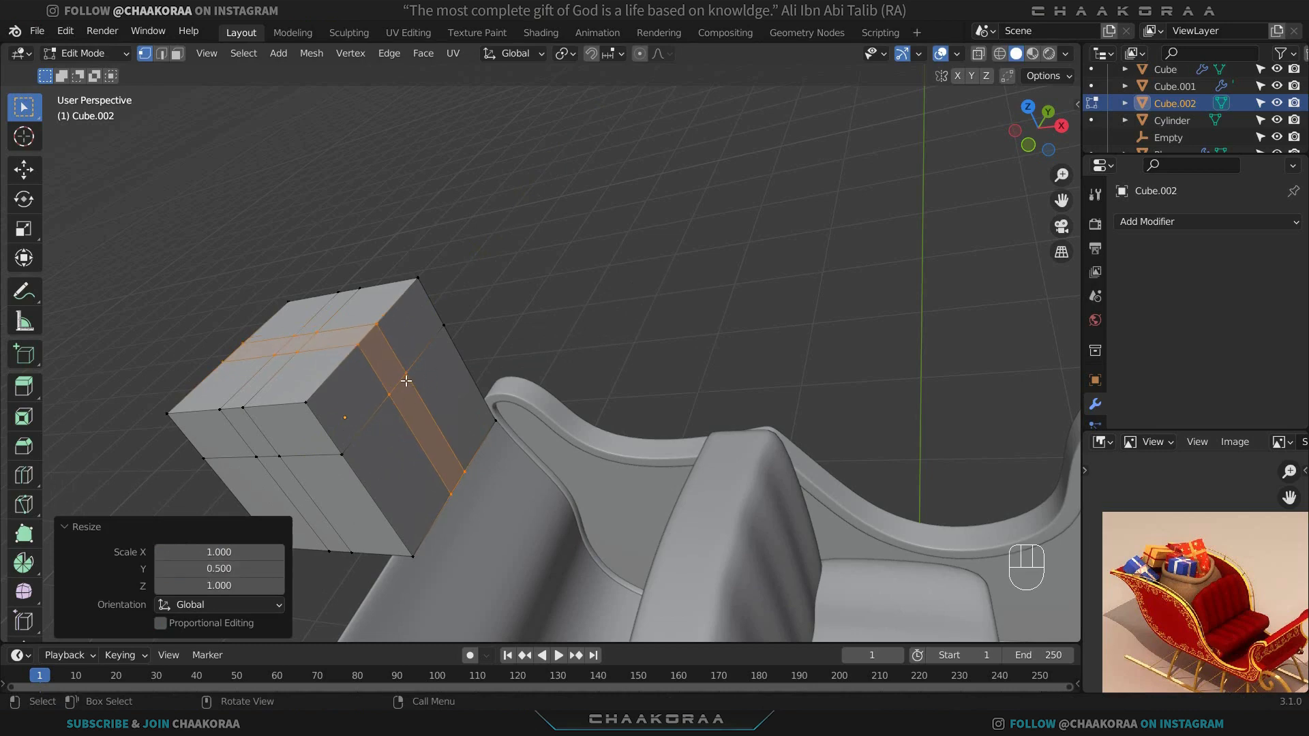
Select all box vertices from the lid line upward, including the hidden ones, separate them into their own object, and return to Object Mode.
middle_drag(407, 381, 502, 325)
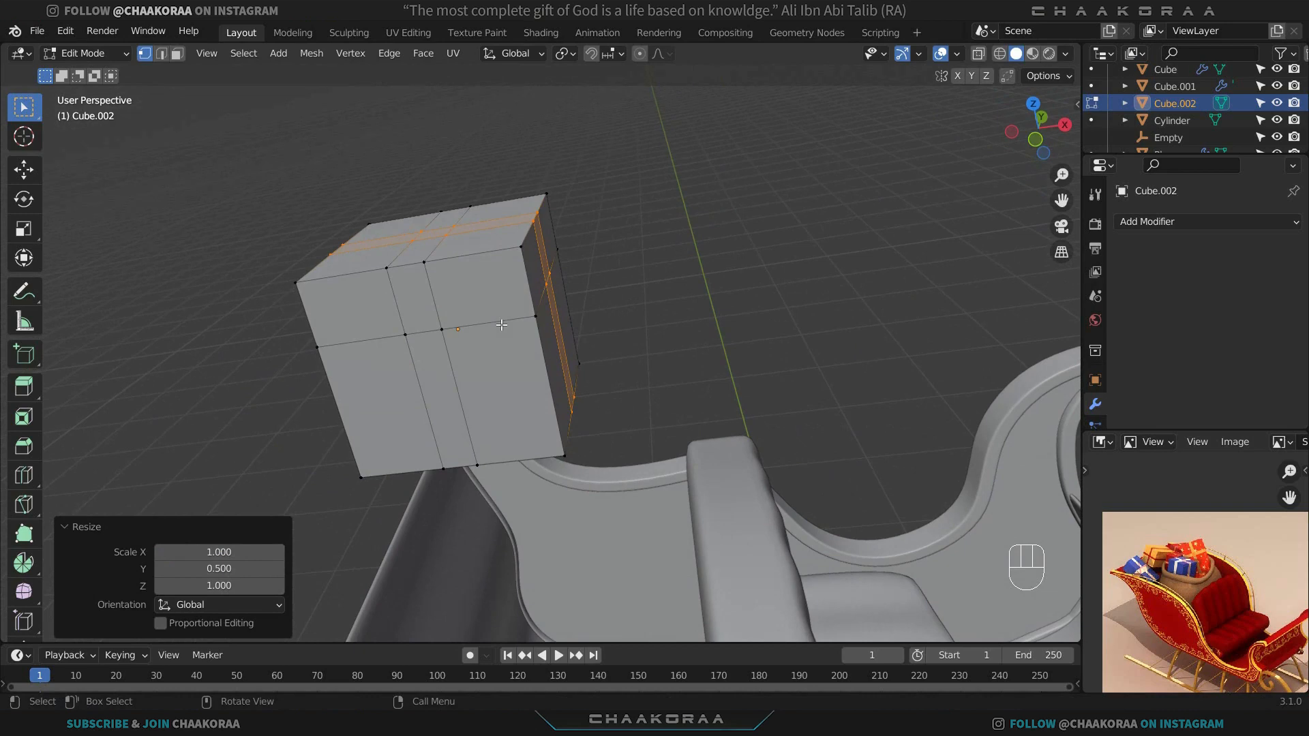
key(alt+z)
middle_drag(458, 307, 687, 152)
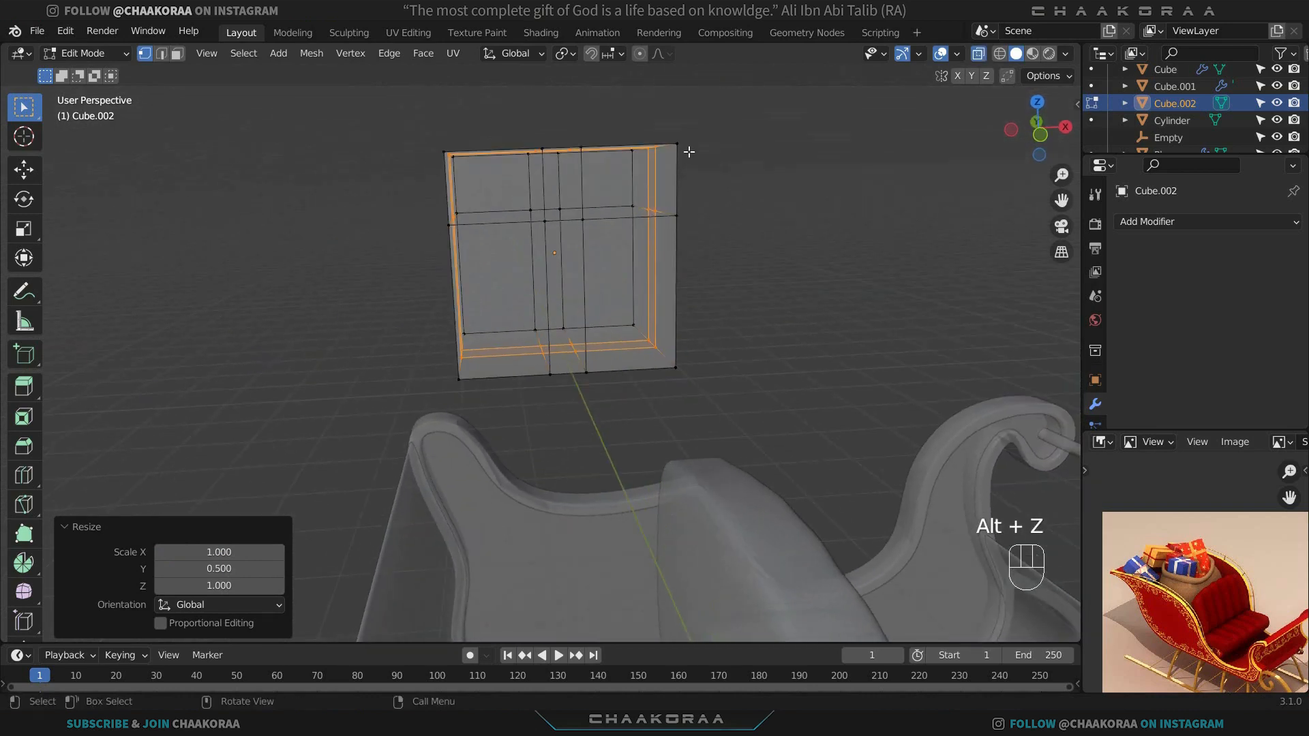
drag(726, 119, 383, 198)
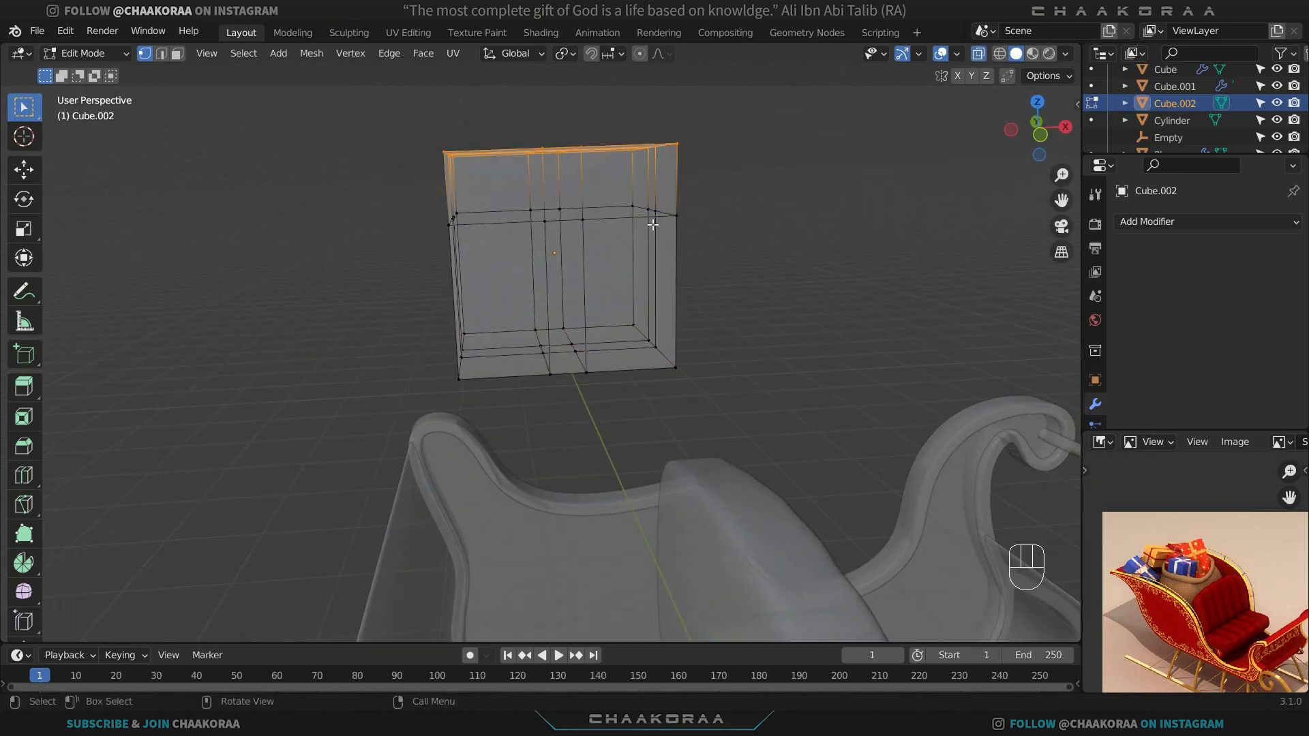
drag(723, 124, 382, 257)
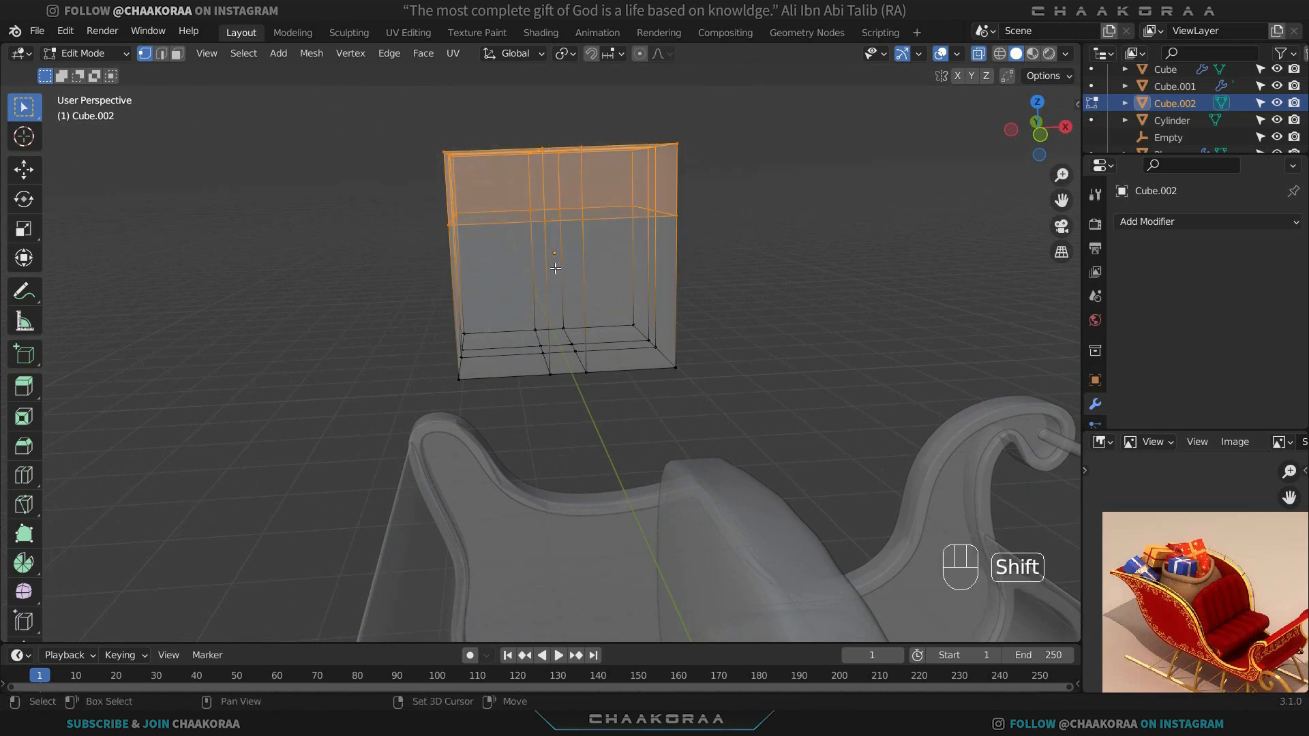
middle_drag(564, 235, 508, 310)
key(alt+z)
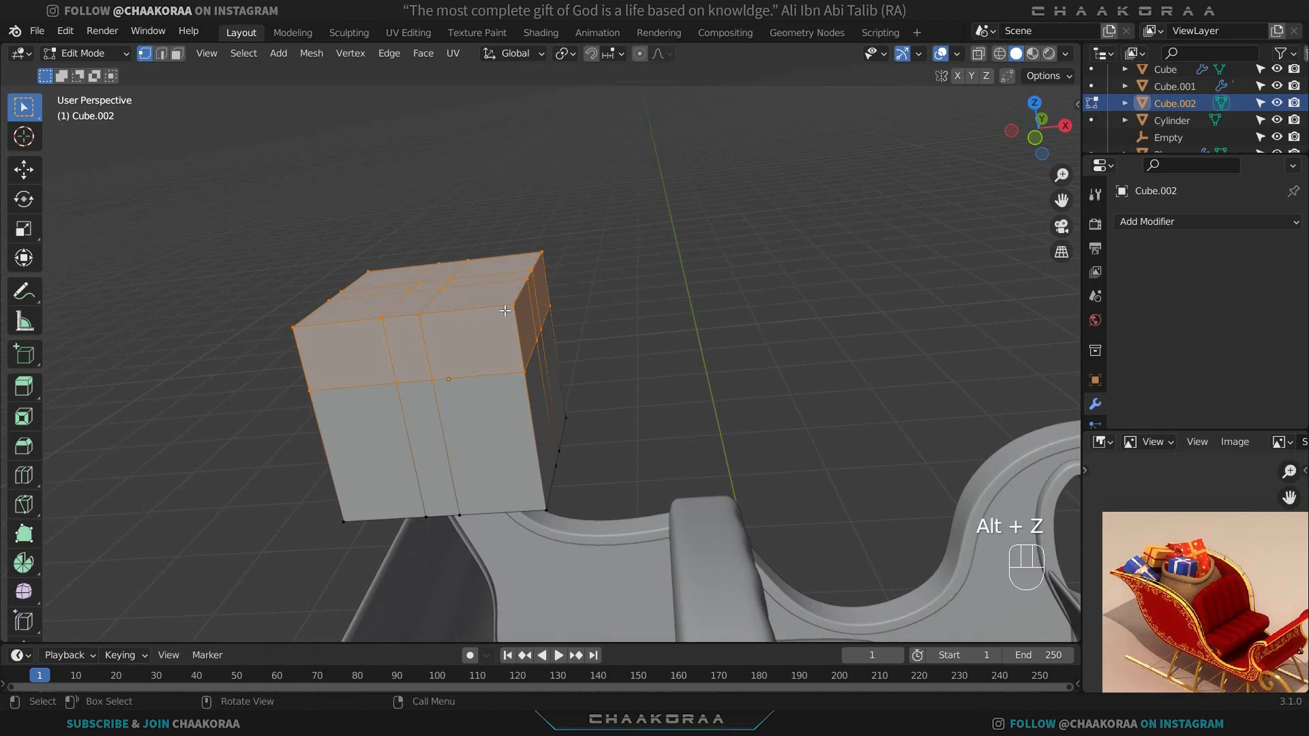
key(p)
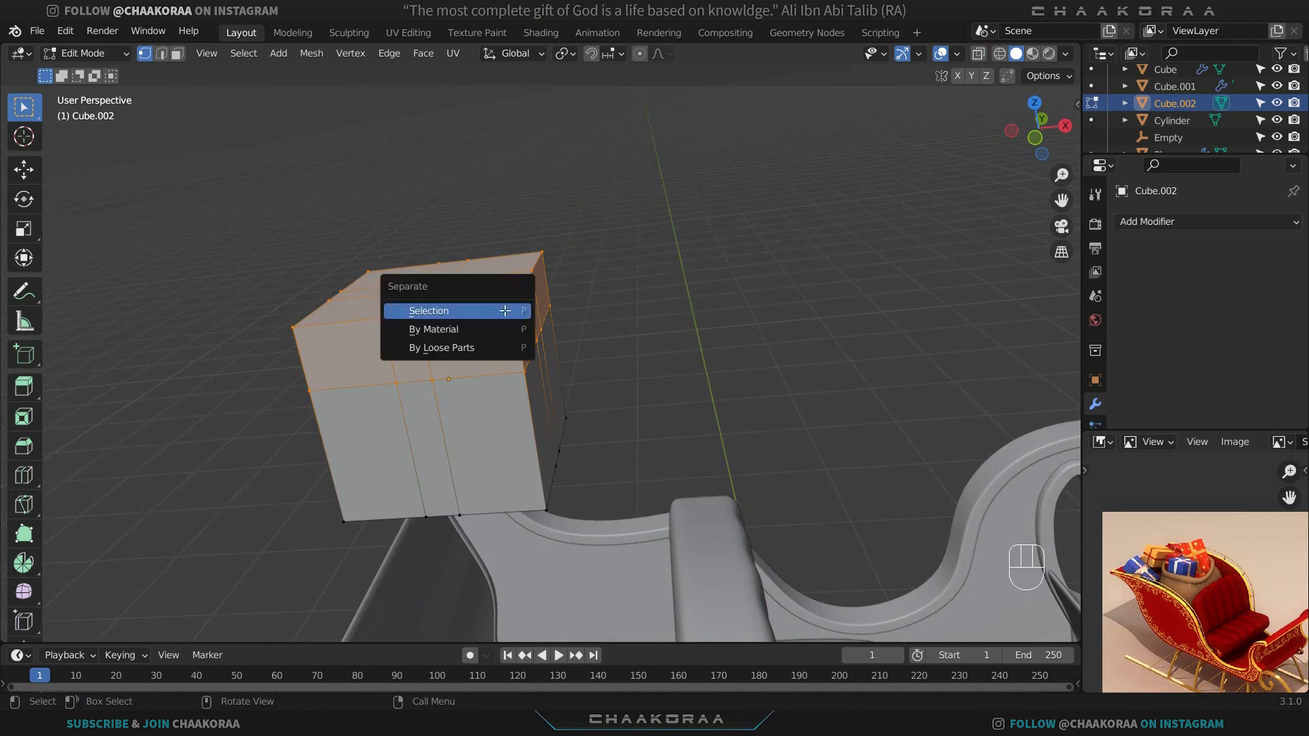
click(504, 311)
key(Tab)
click(539, 350)
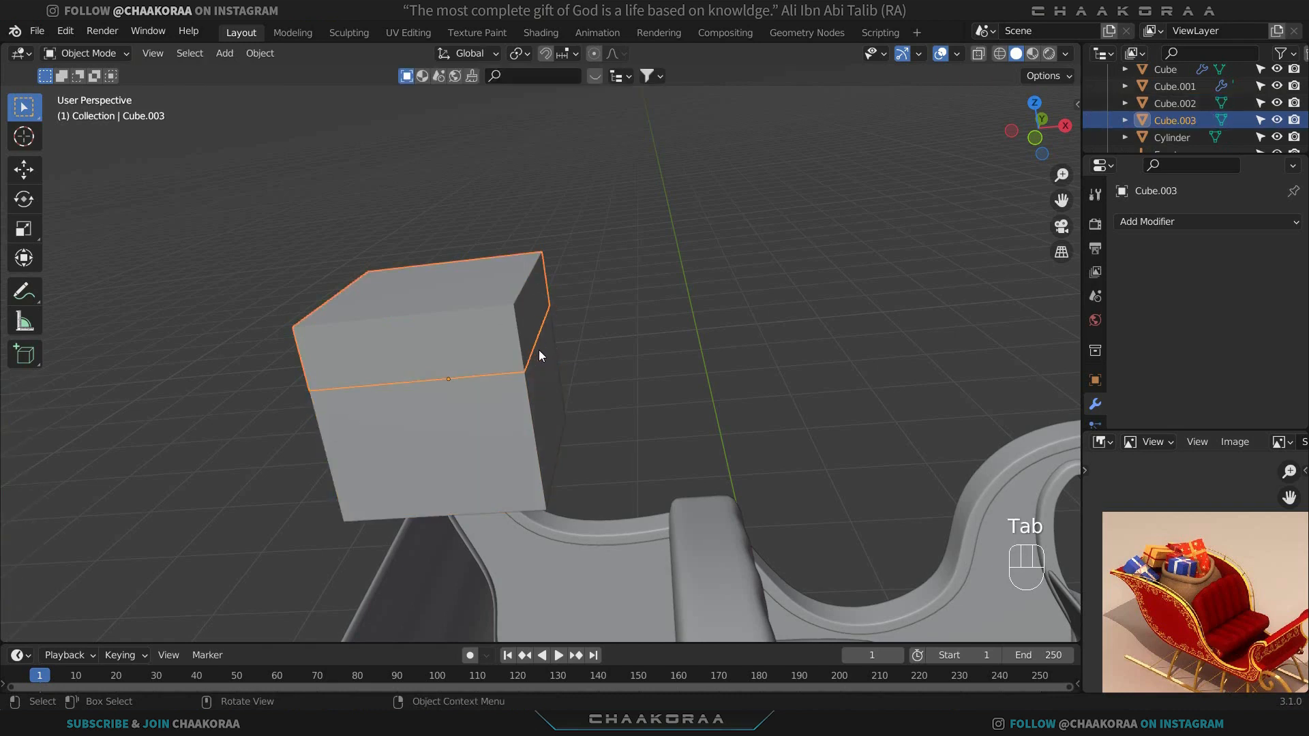
key(g)
key(z)
right_click(545, 288)
click(499, 411)
key(Tab)
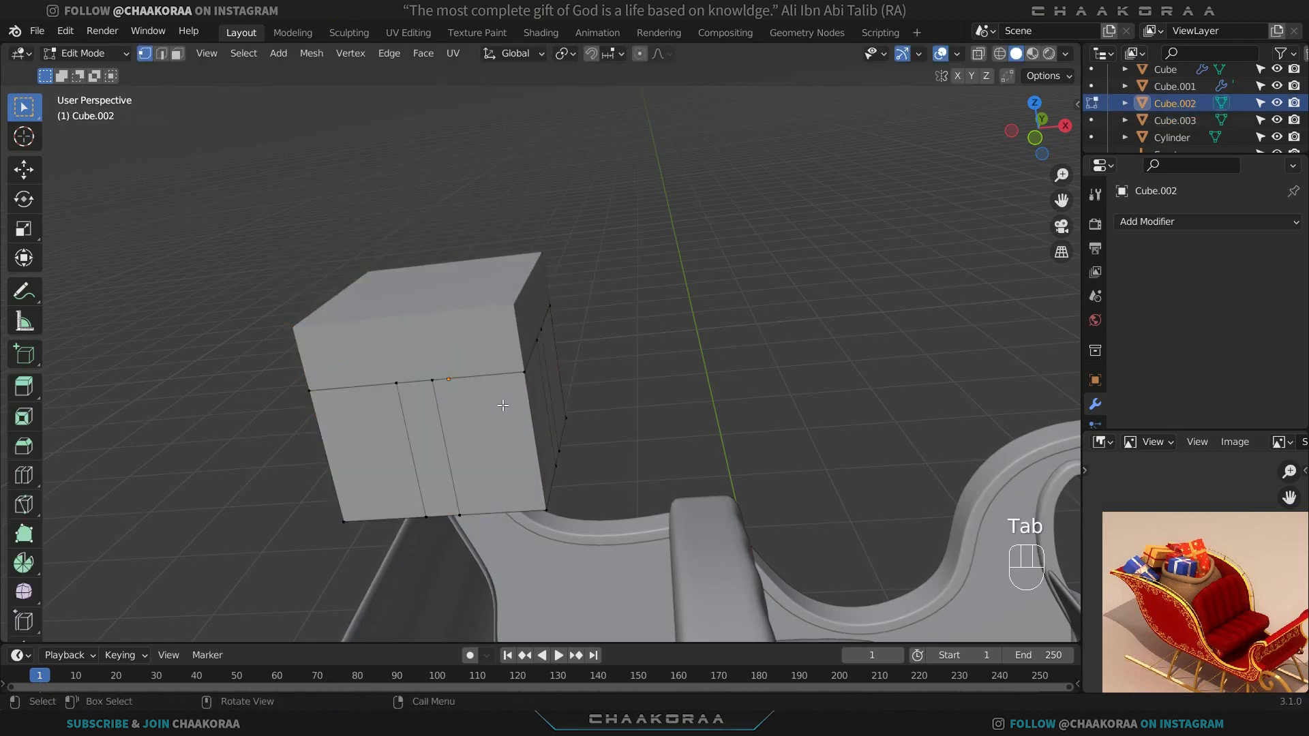
key(Tab)
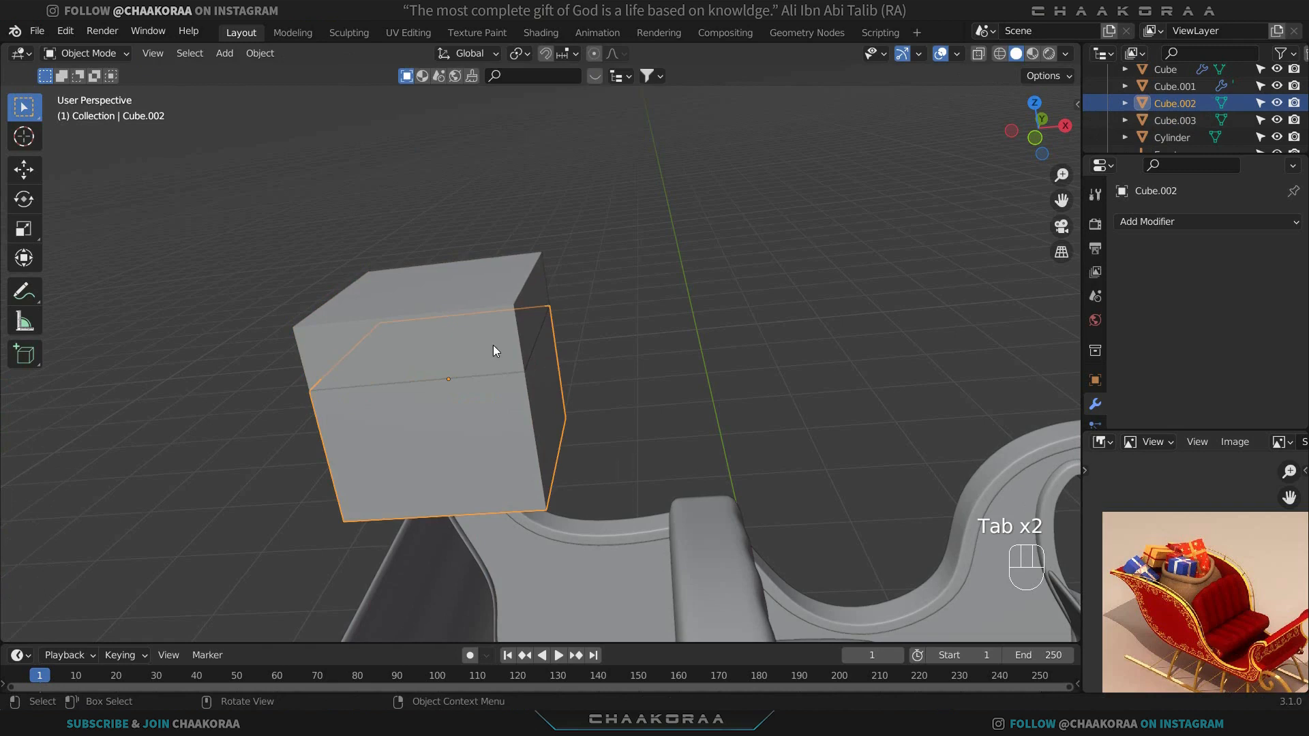
Join the separated lid and the lower box into one object with the lower box active, and enter Edit Mode.
click(441, 343)
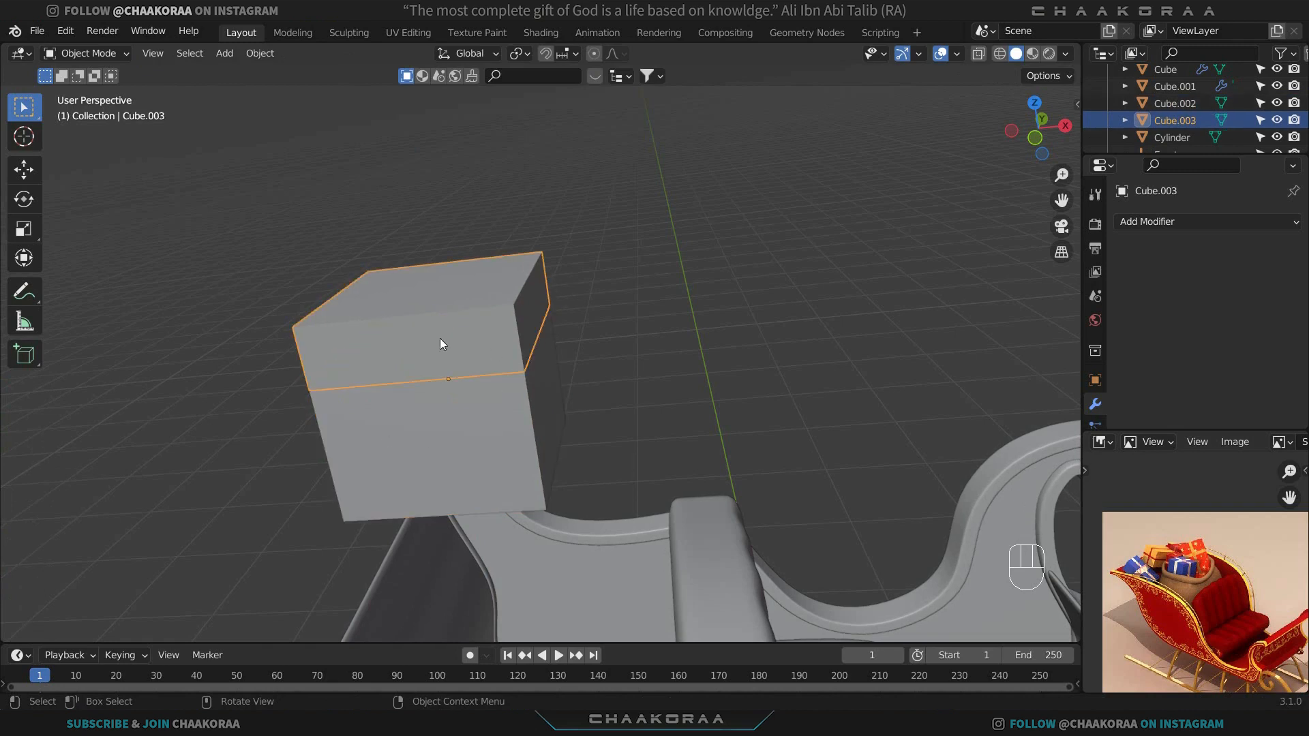
shift+click(473, 414)
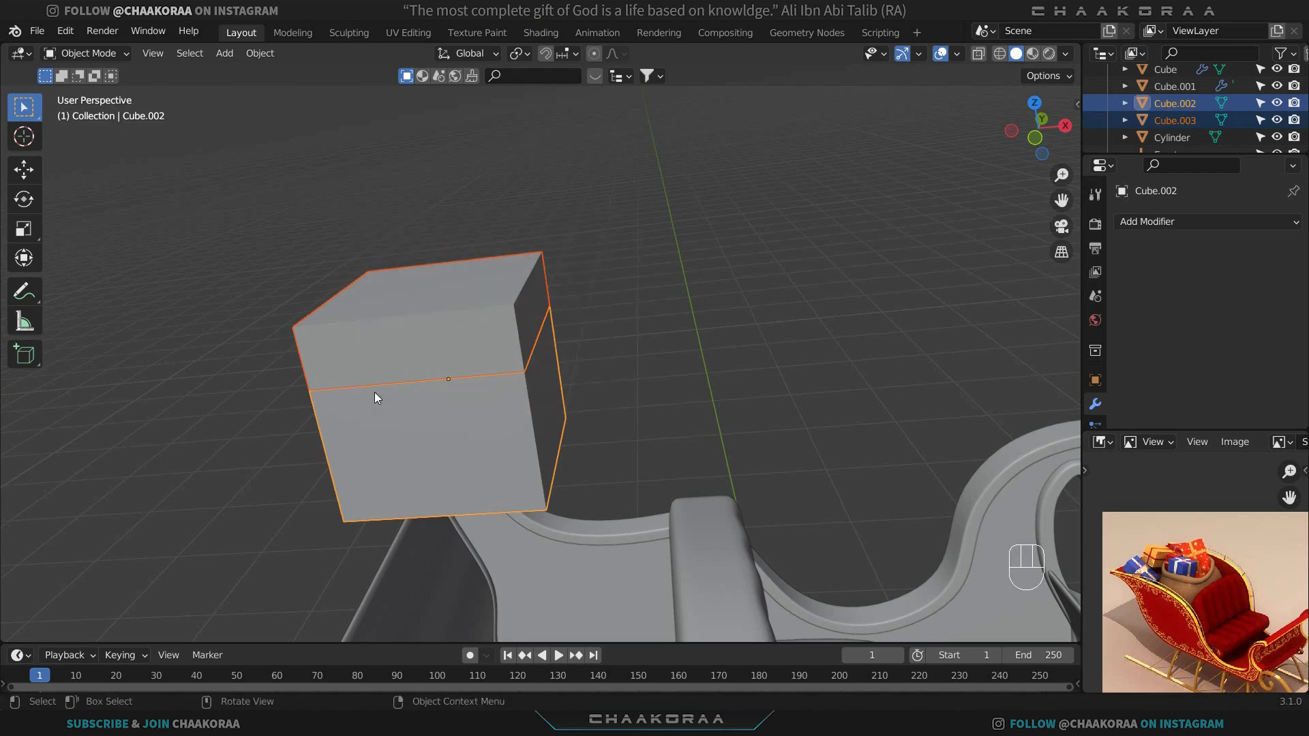
key(ctrl+j)
key(Tab)
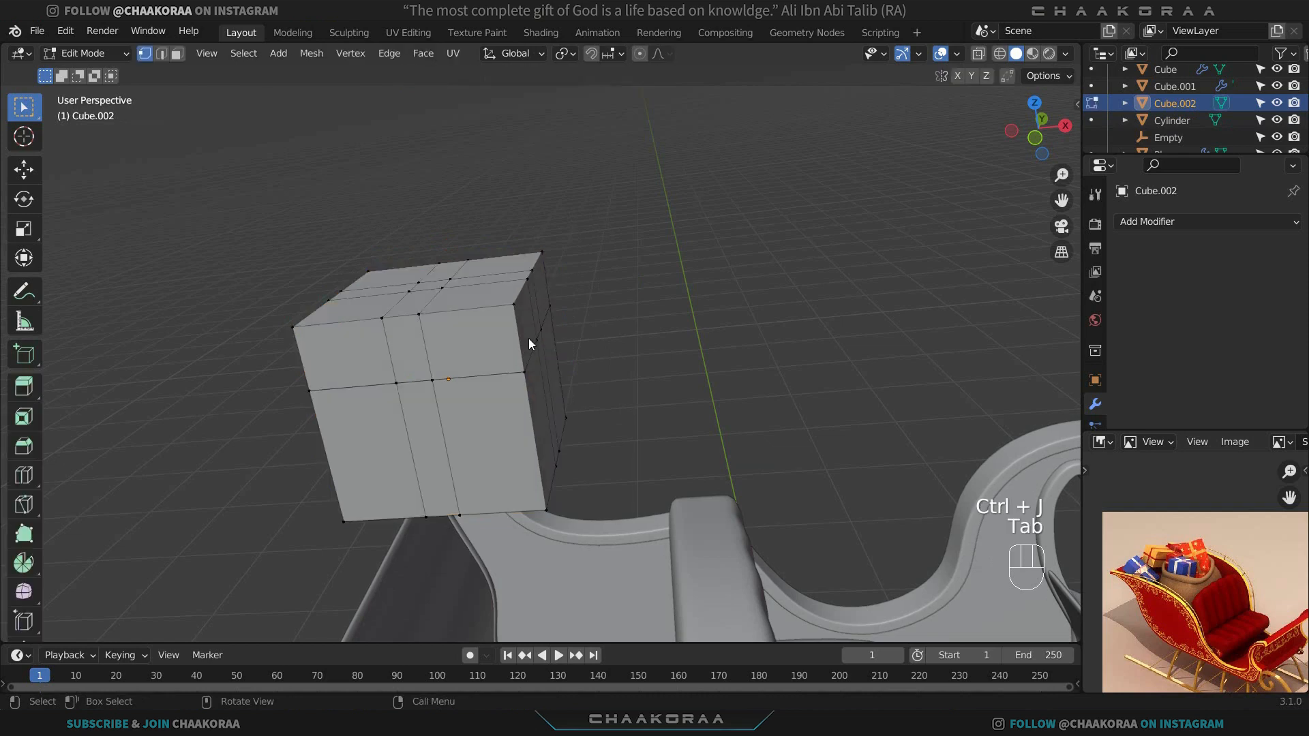
key(ctrl+r)
middle_drag(514, 314, 525, 310)
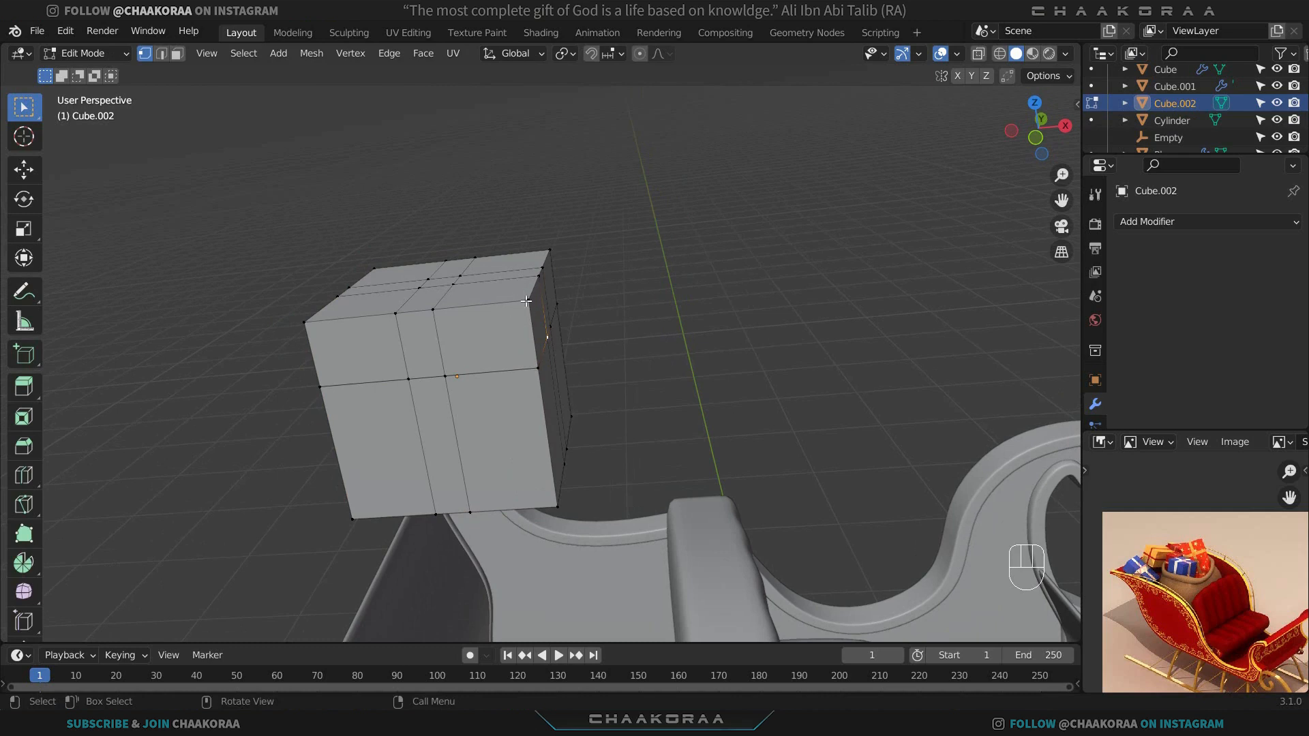
key(l)
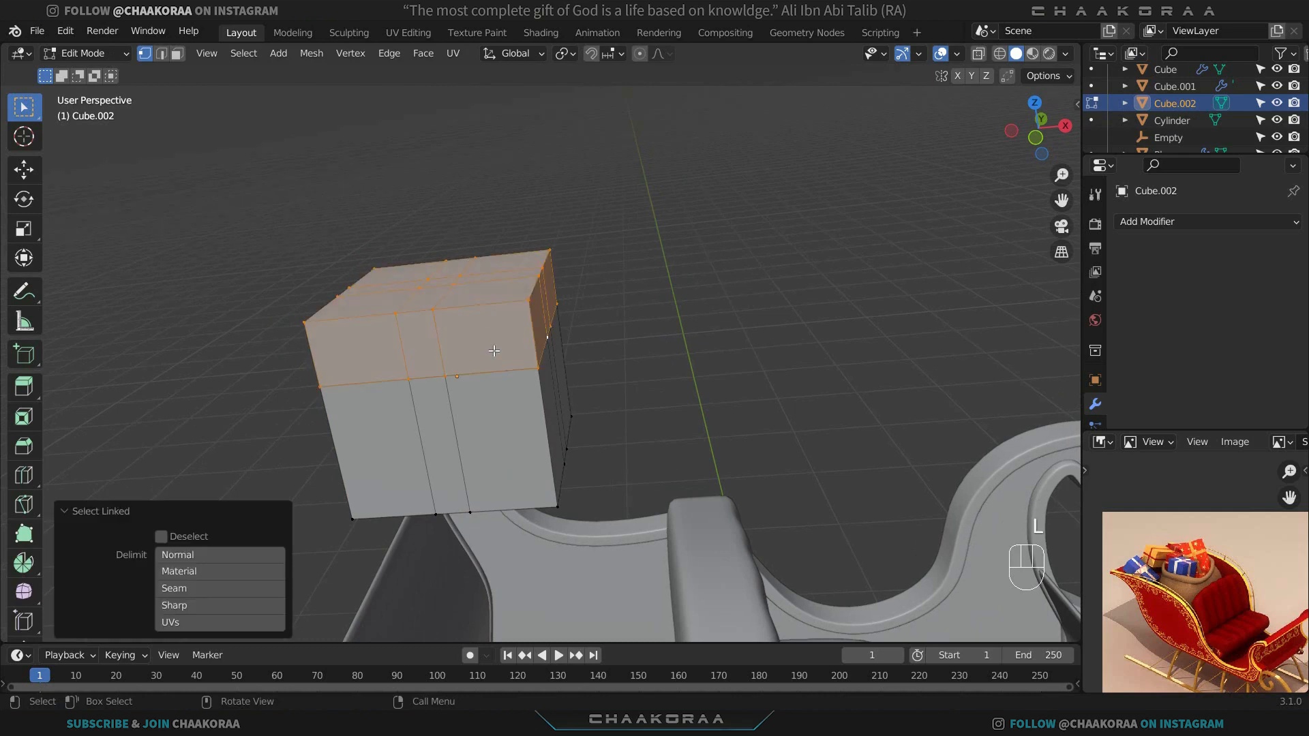
key(g)
key(z)
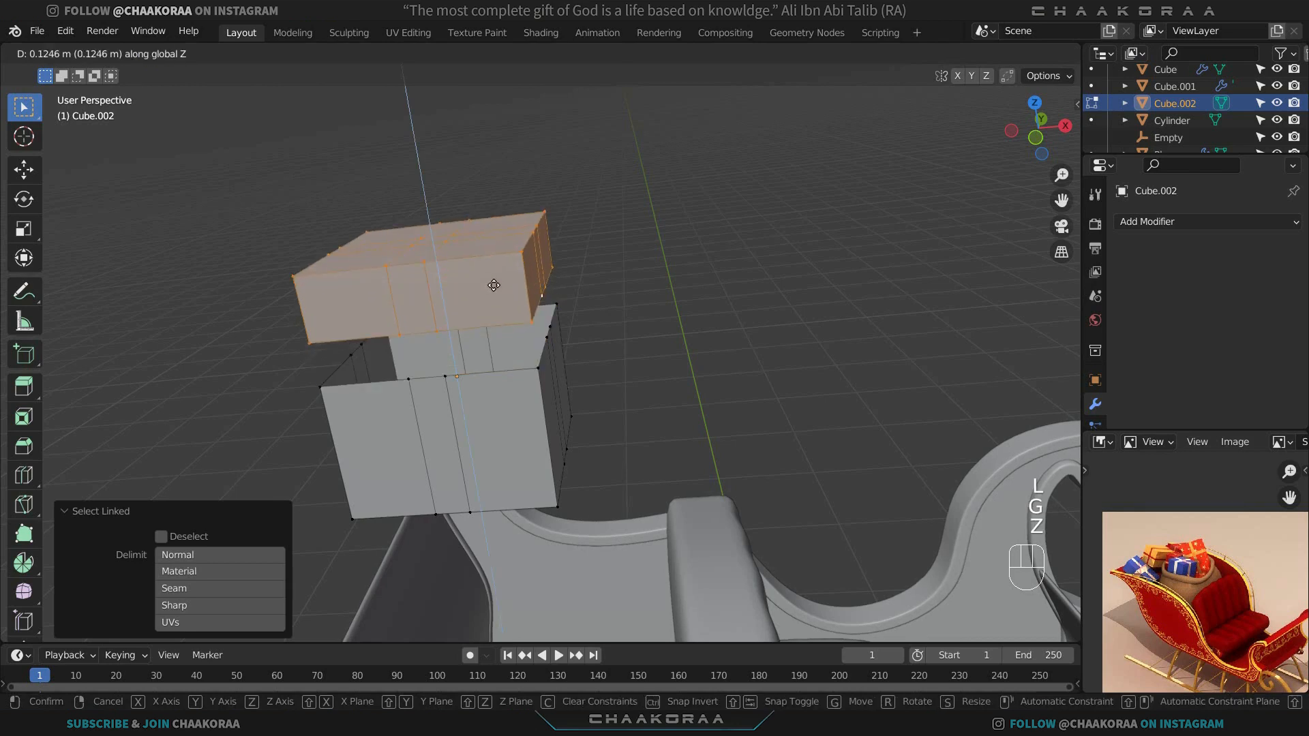
right_click(497, 252)
click(515, 408)
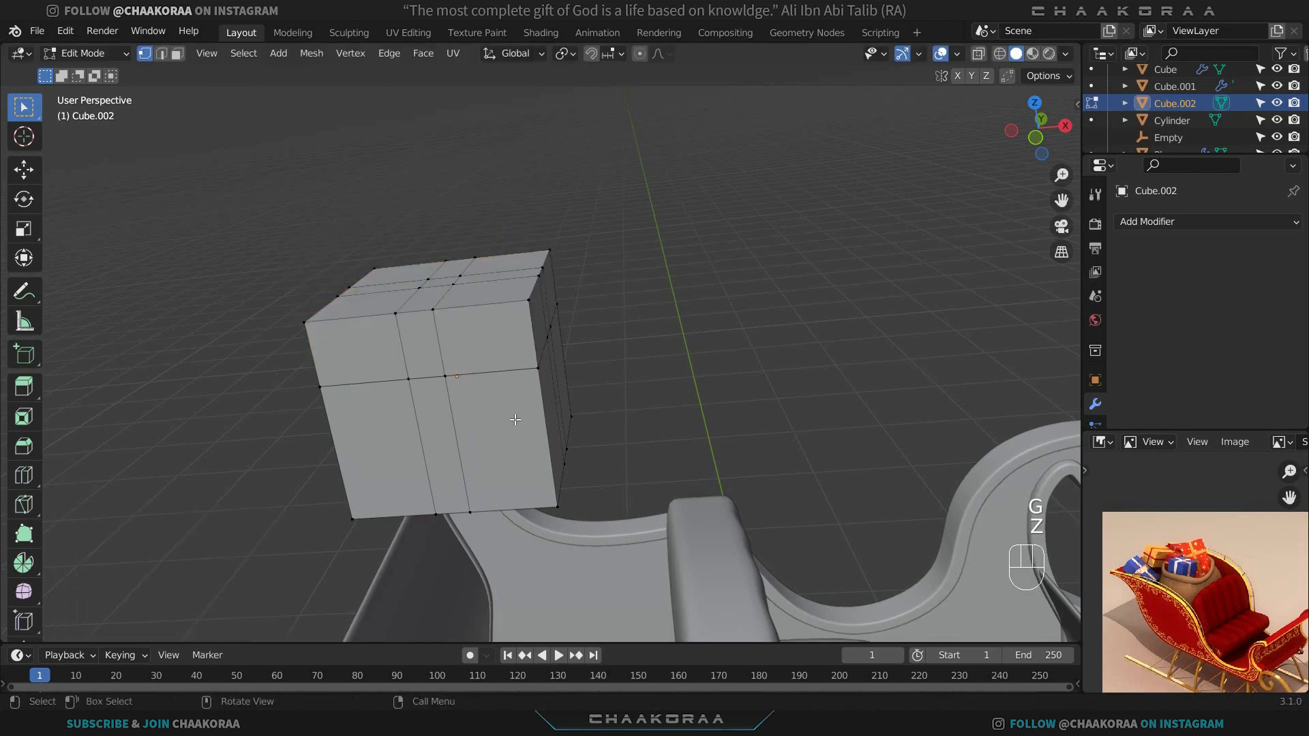
Select the lower box's linked geometry and try moving it apart from the lid.
key(l)
key(l)
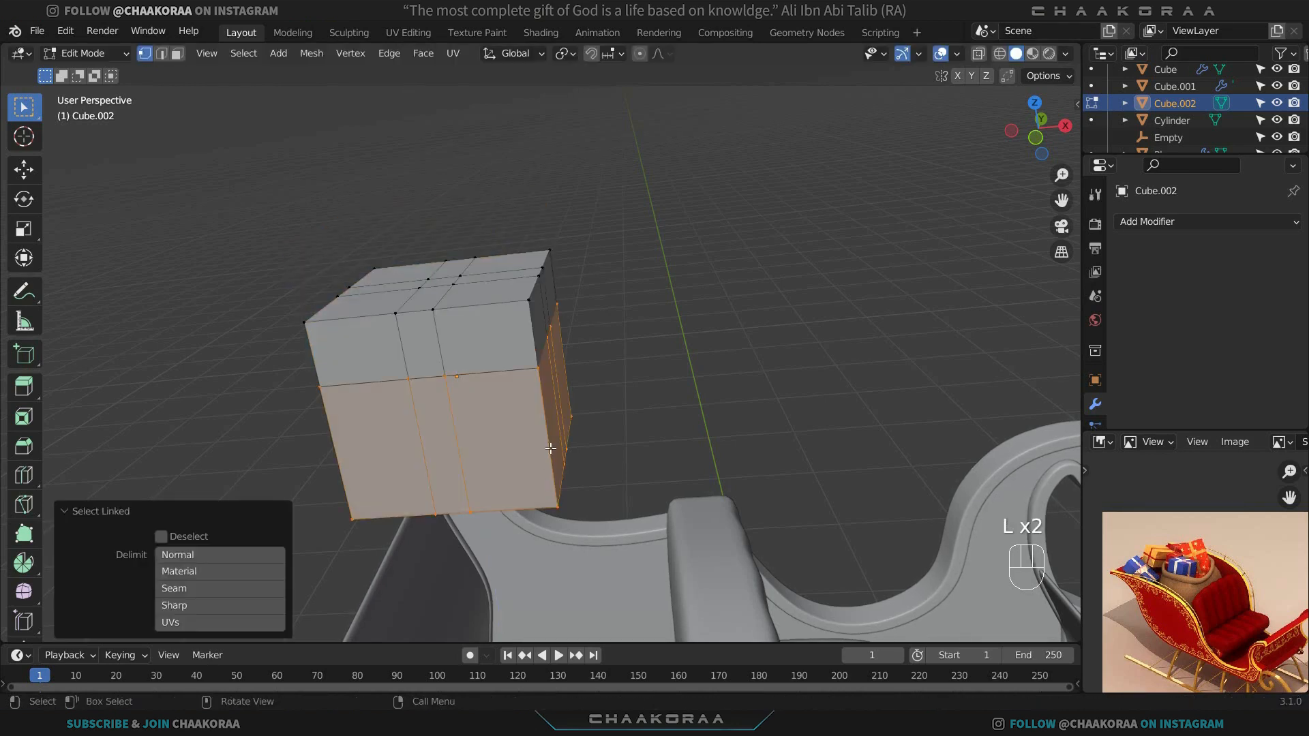
key(g)
right_click(506, 358)
middle_drag(506, 358, 450, 421)
In face mode, select the face loops of both crossing ribbon strips on the lower box, including its underside.
key(3)
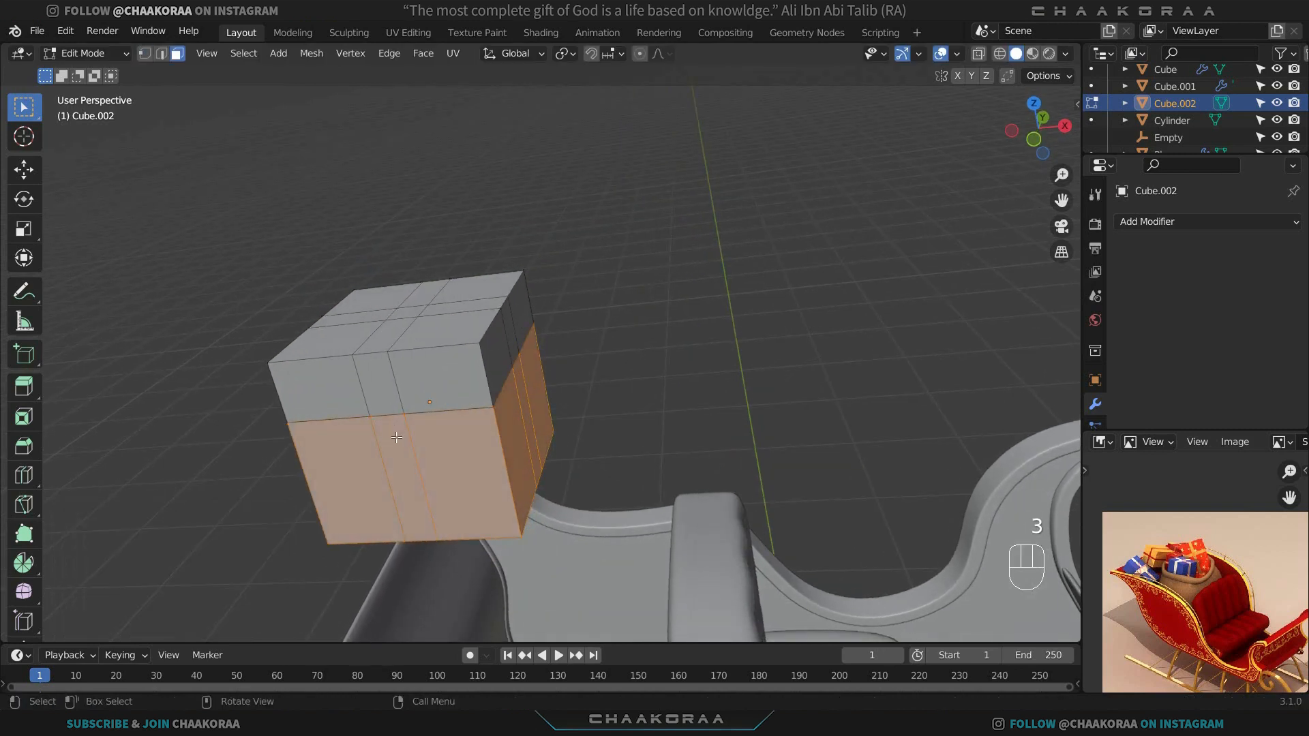
alt+click(411, 464)
click(412, 463)
middle_drag(411, 464, 423, 227)
alt+click(426, 222)
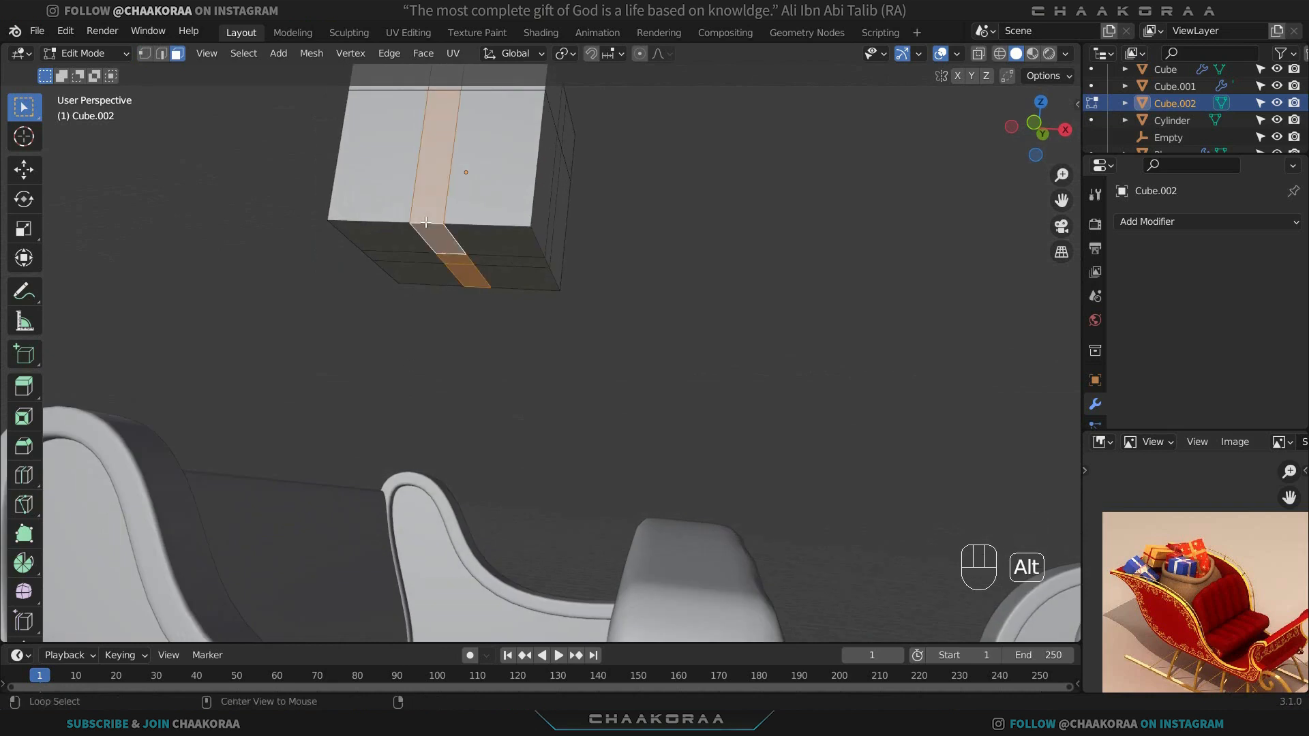
alt+shift+click(472, 259)
alt+shift+click(542, 256)
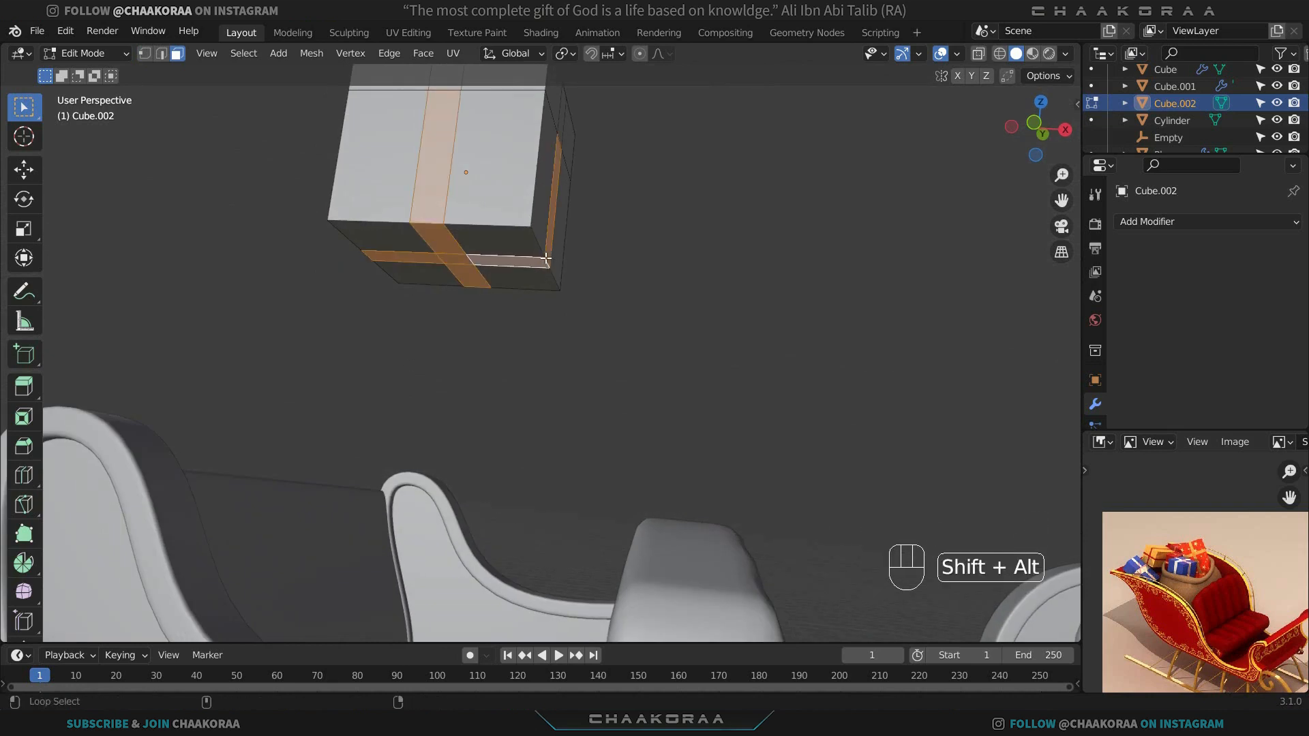
Add the face loops of both crossing ribbon strips on the lid to the selection.
middle_drag(548, 225, 470, 297)
alt+shift+click(358, 291)
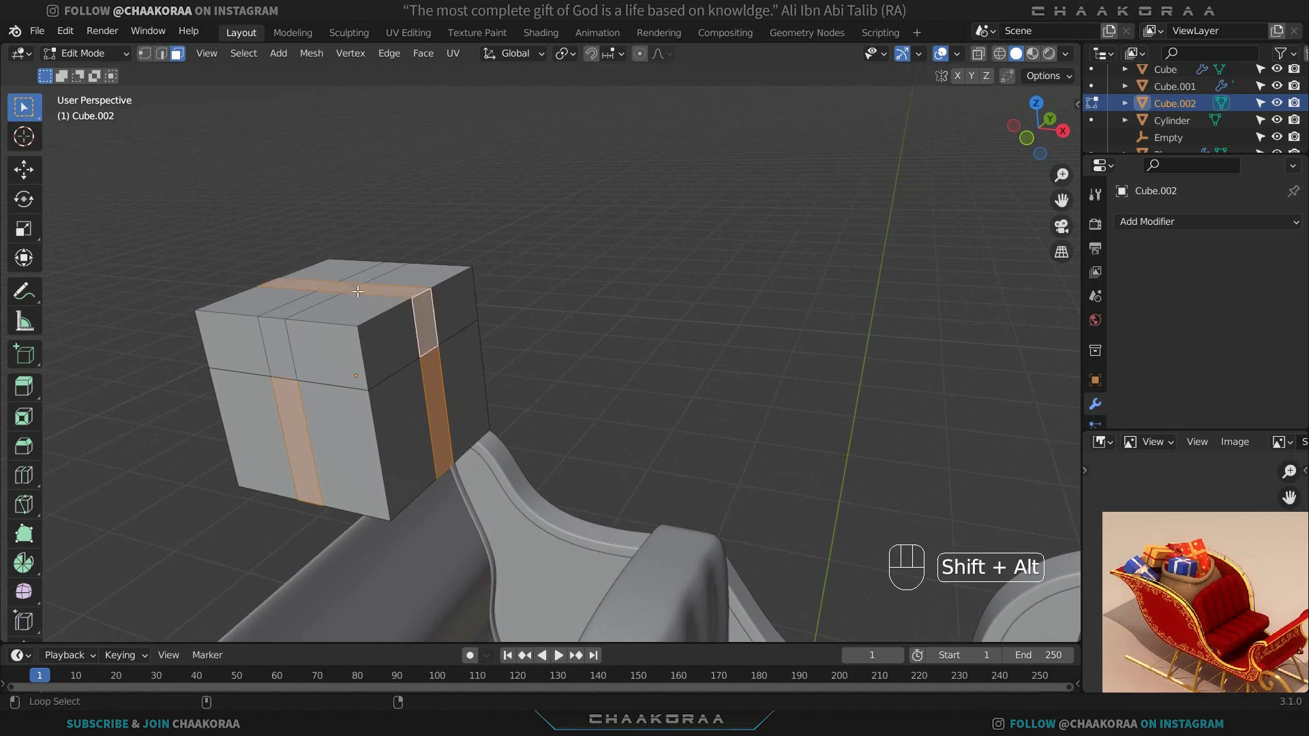
alt+shift+click(286, 314)
middle_drag(286, 314, 621, 299)
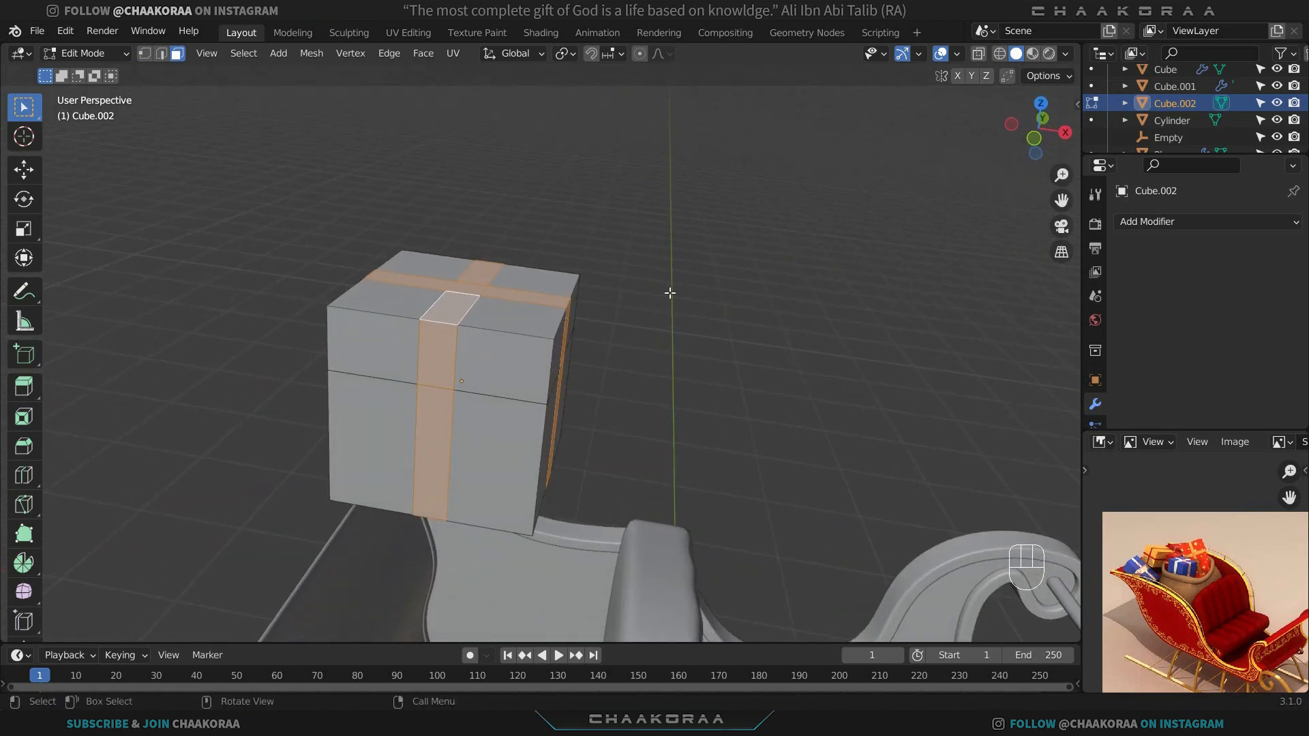
Extrude the selected ribbon faces along their normals by about 0.0456 m.
key(alt+e)
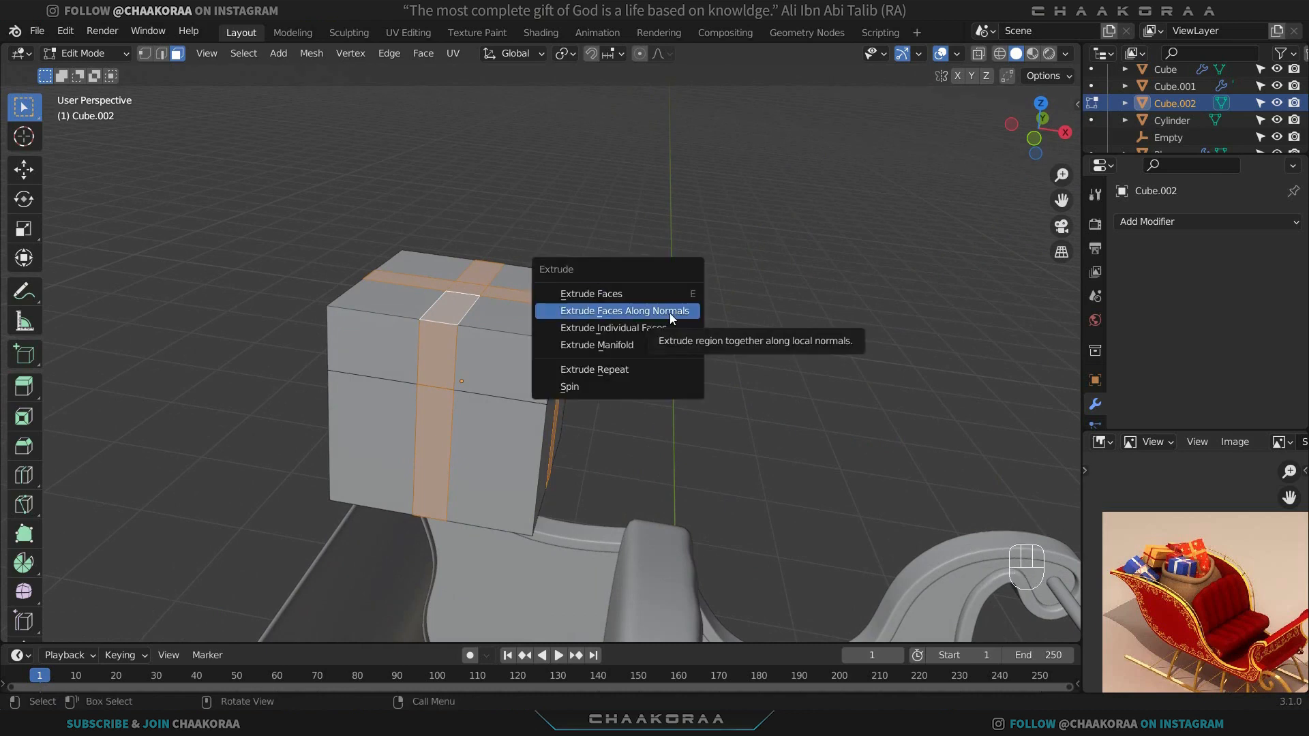
click(669, 313)
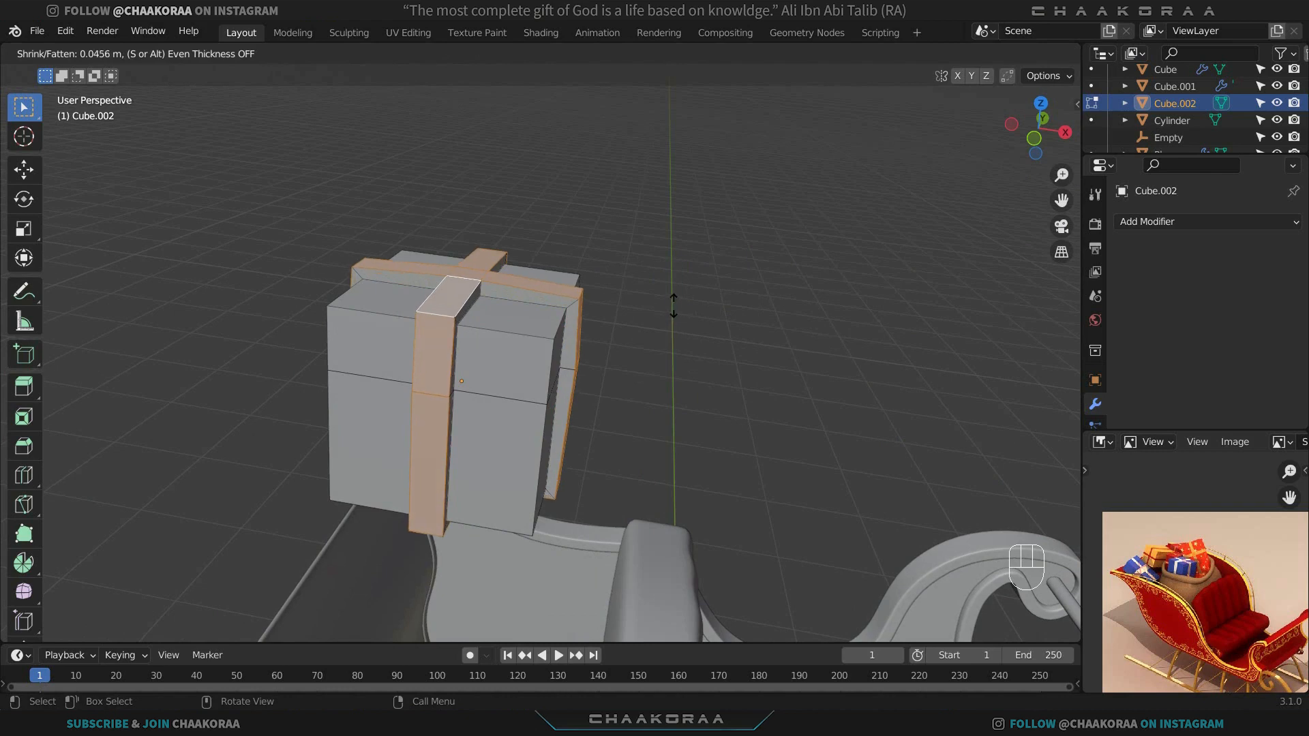
click(673, 304)
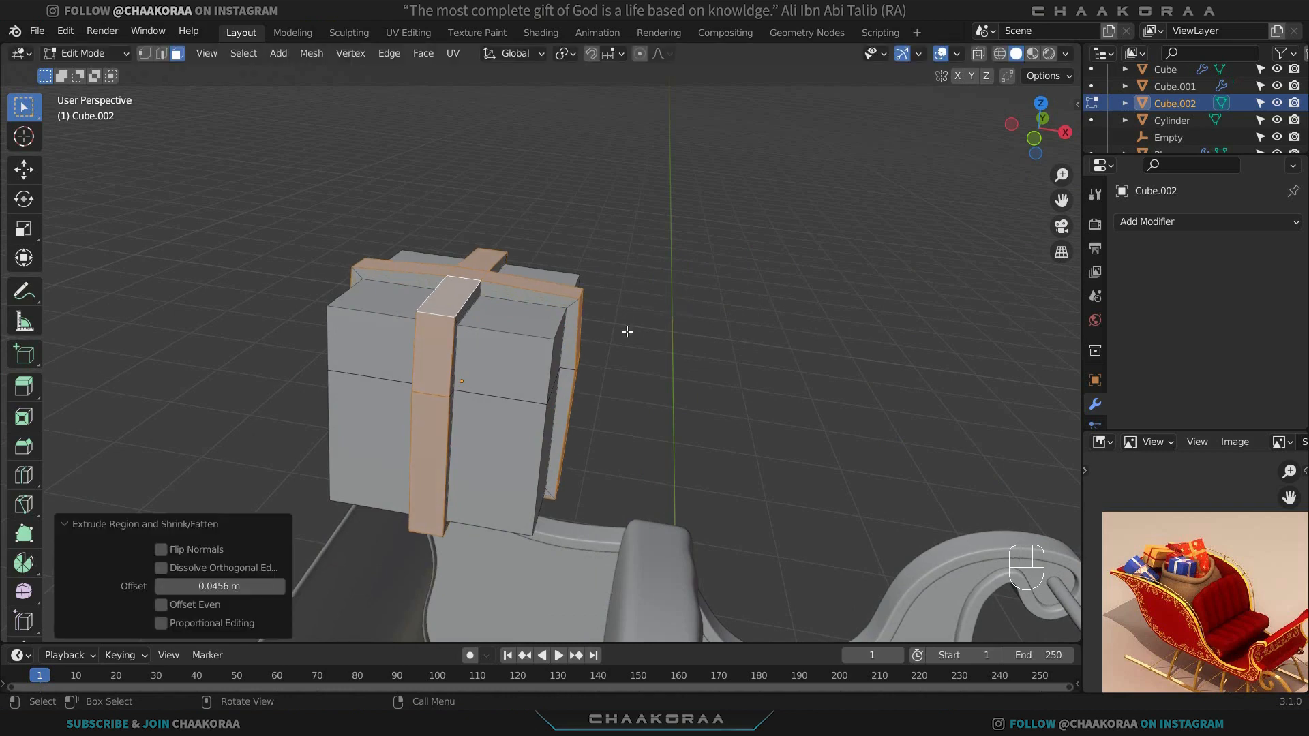
Select the outer face loops of both raised ribbon strips on the lower box.
middle_drag(628, 330, 575, 311)
click(500, 338)
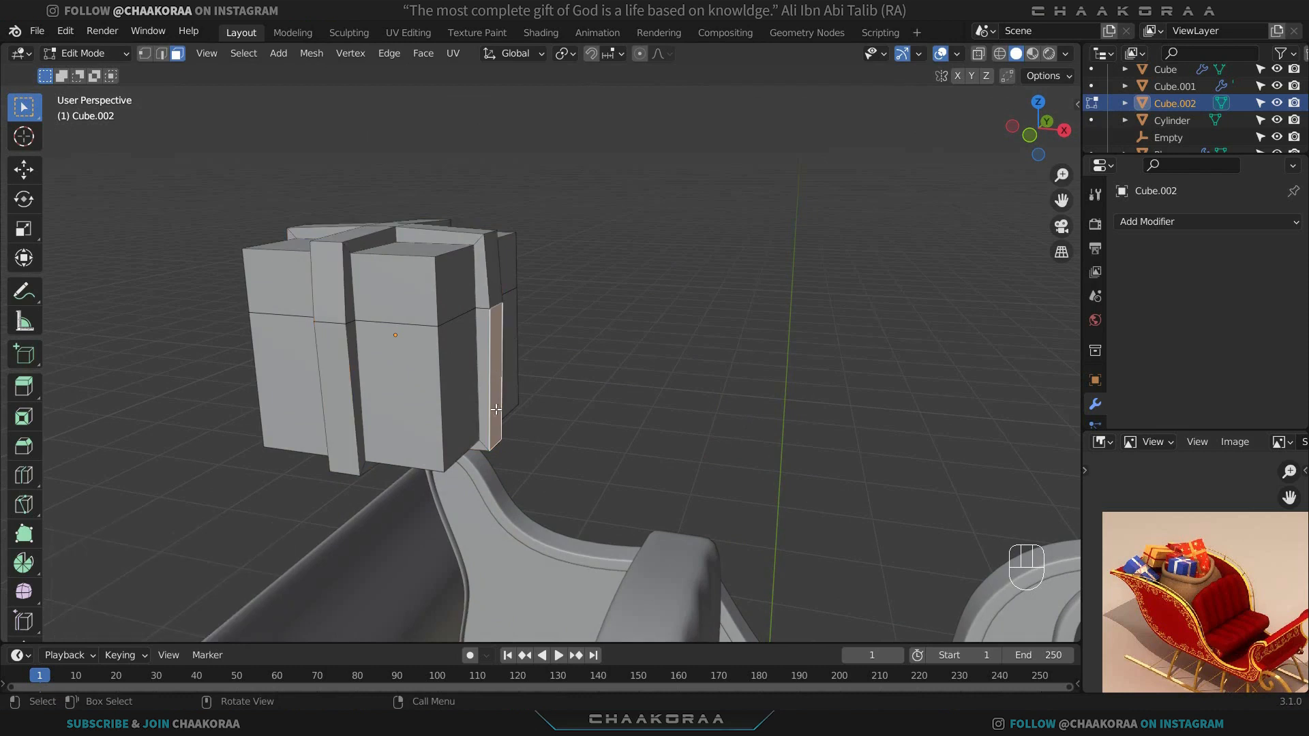
middle_drag(499, 428, 427, 364)
alt+click(423, 363)
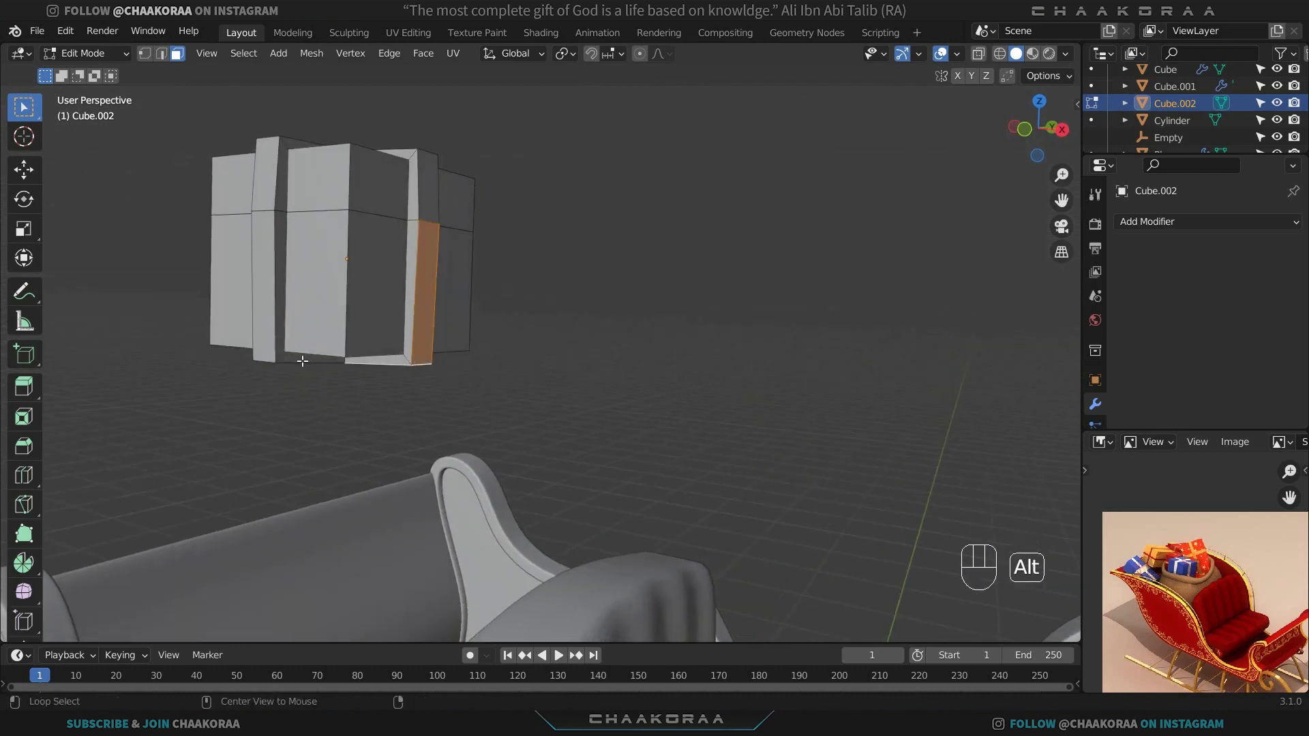
alt+shift+click(266, 361)
middle_drag(345, 330, 581, 310)
scroll(514, 320, up, 3)
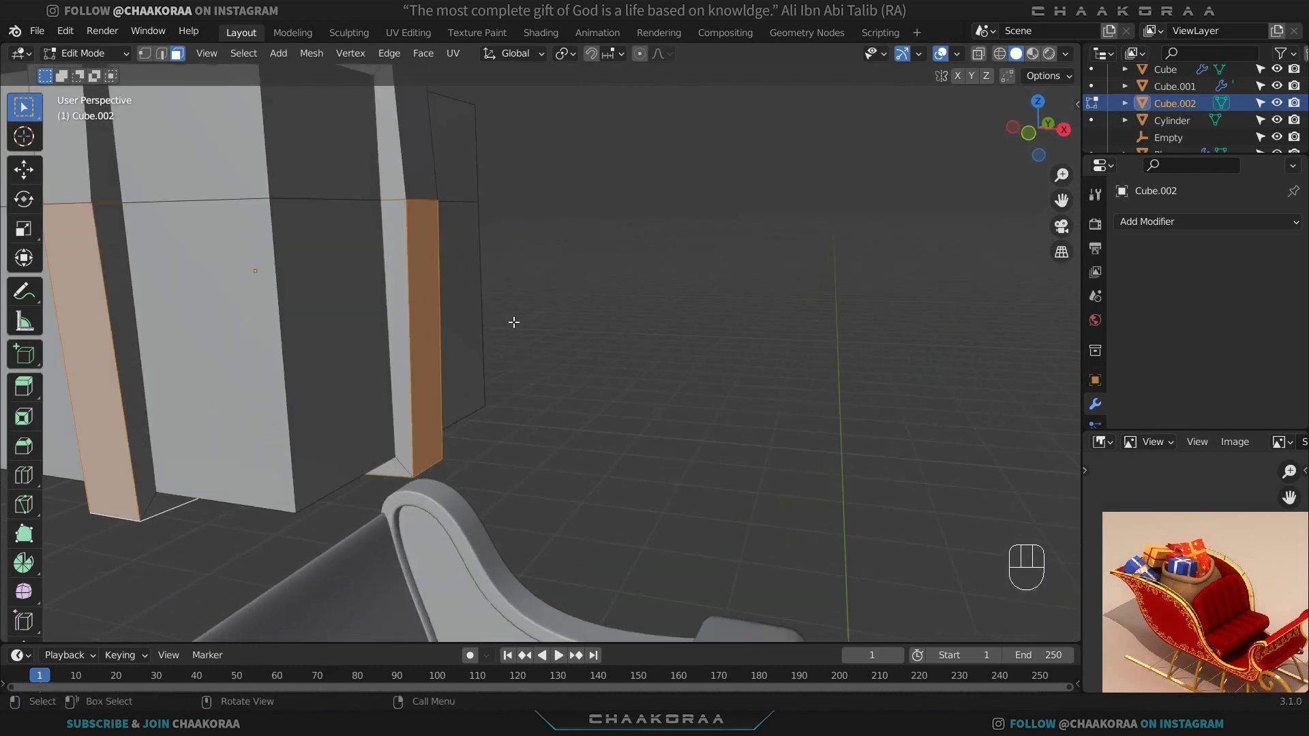
Shrink the selected ribbon faces on the gift box's lower part inward by about 0.029 m with Shrink/Fatten.
shift+middle_drag(443, 205, 484, 257)
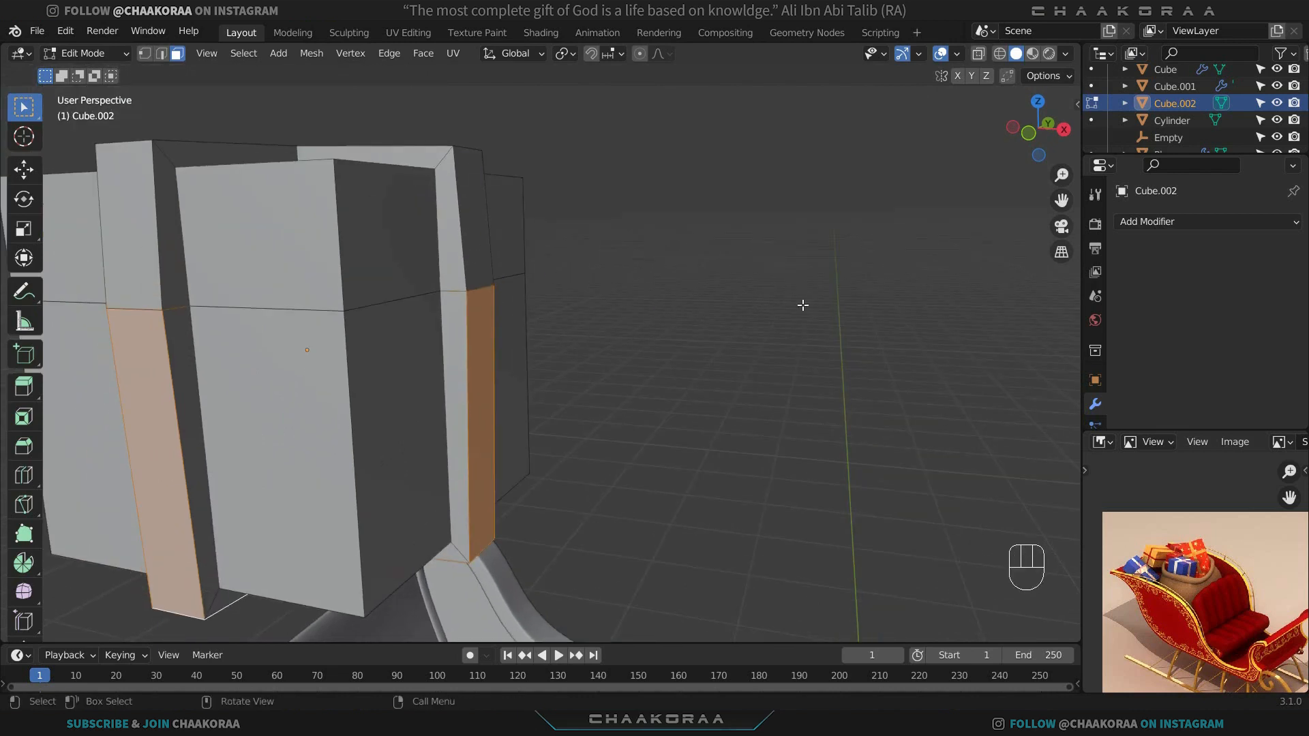
key(alt+s)
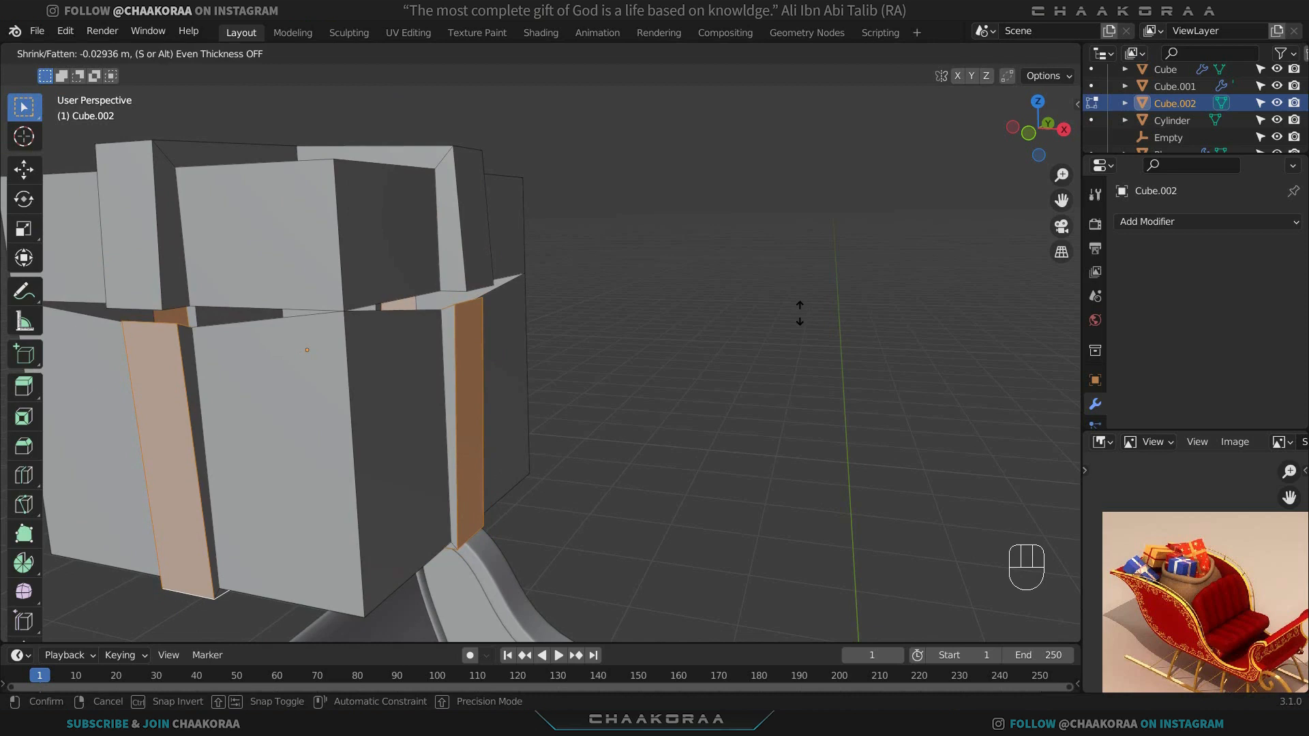
click(799, 313)
middle_drag(375, 354, 566, 274)
Select the upper edge loop around the box's lower part, ribbon edges included, and flatten it by scaling to 0 along Z.
key(2)
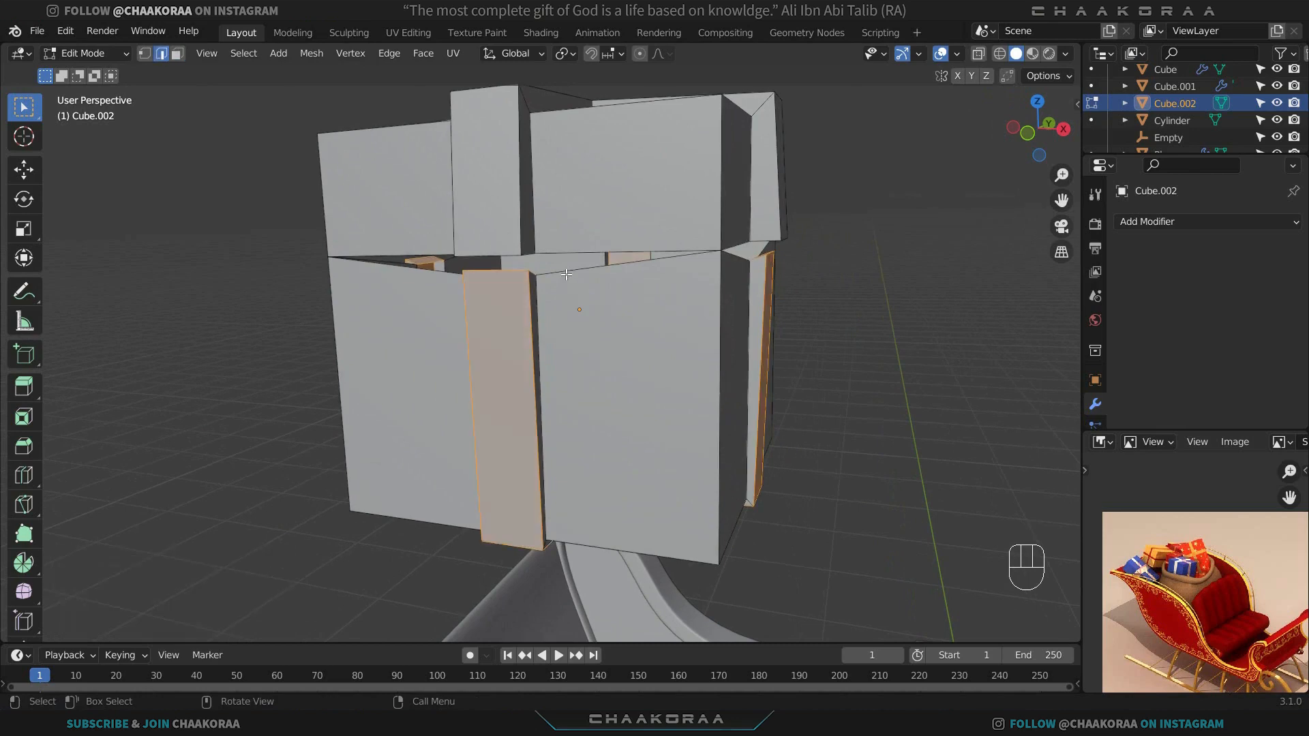
alt+click(567, 274)
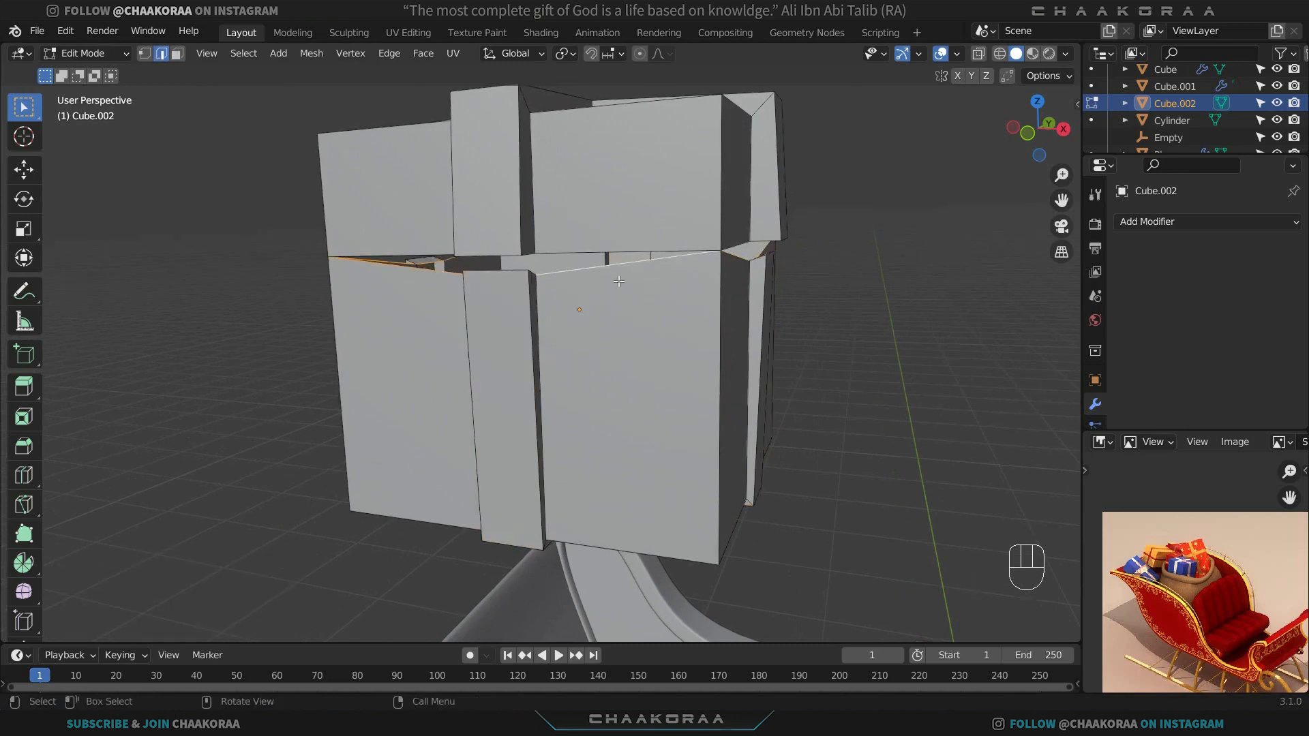
mouse_move(567, 274)
middle_down()
mouse_move(597, 283)
mouse_move(567, 291)
middle_up()
scroll(514, 313, up, 3)
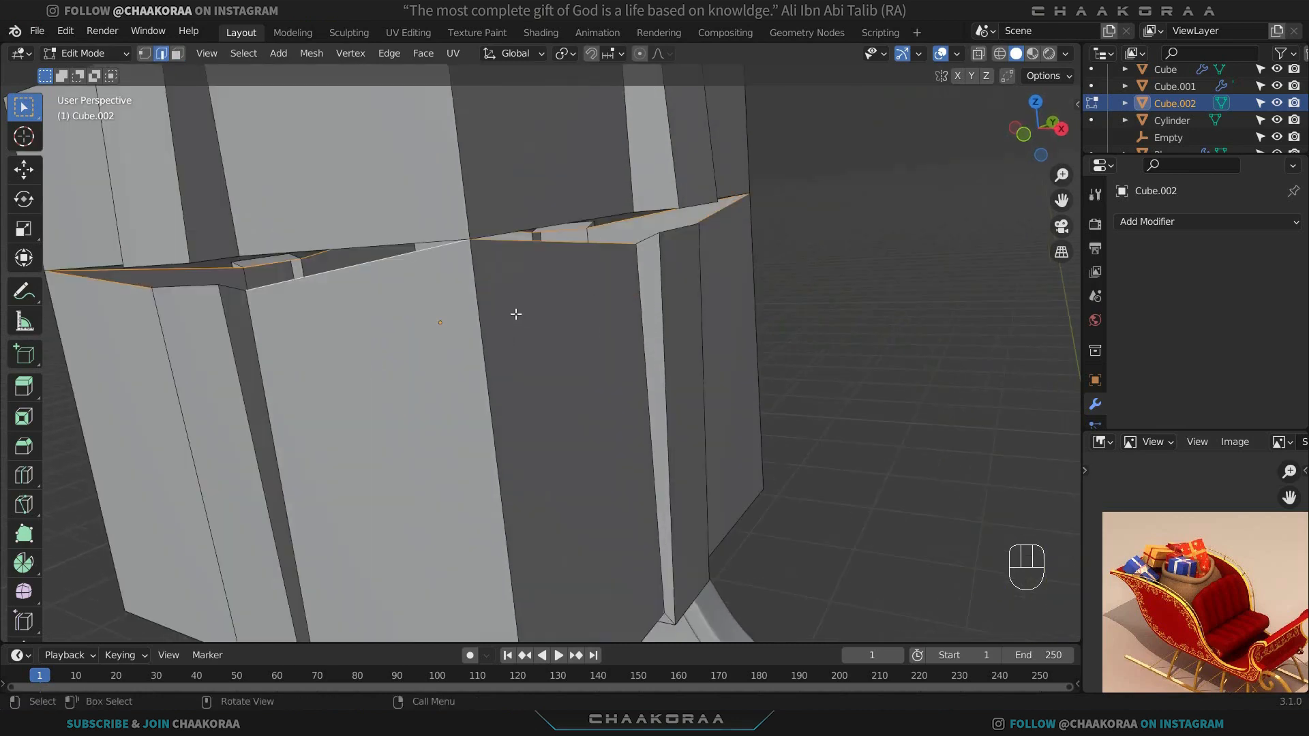
alt+shift+click(651, 237)
shift+click(225, 287)
middle_drag(225, 287, 551, 390)
shift+drag(551, 389, 523, 399)
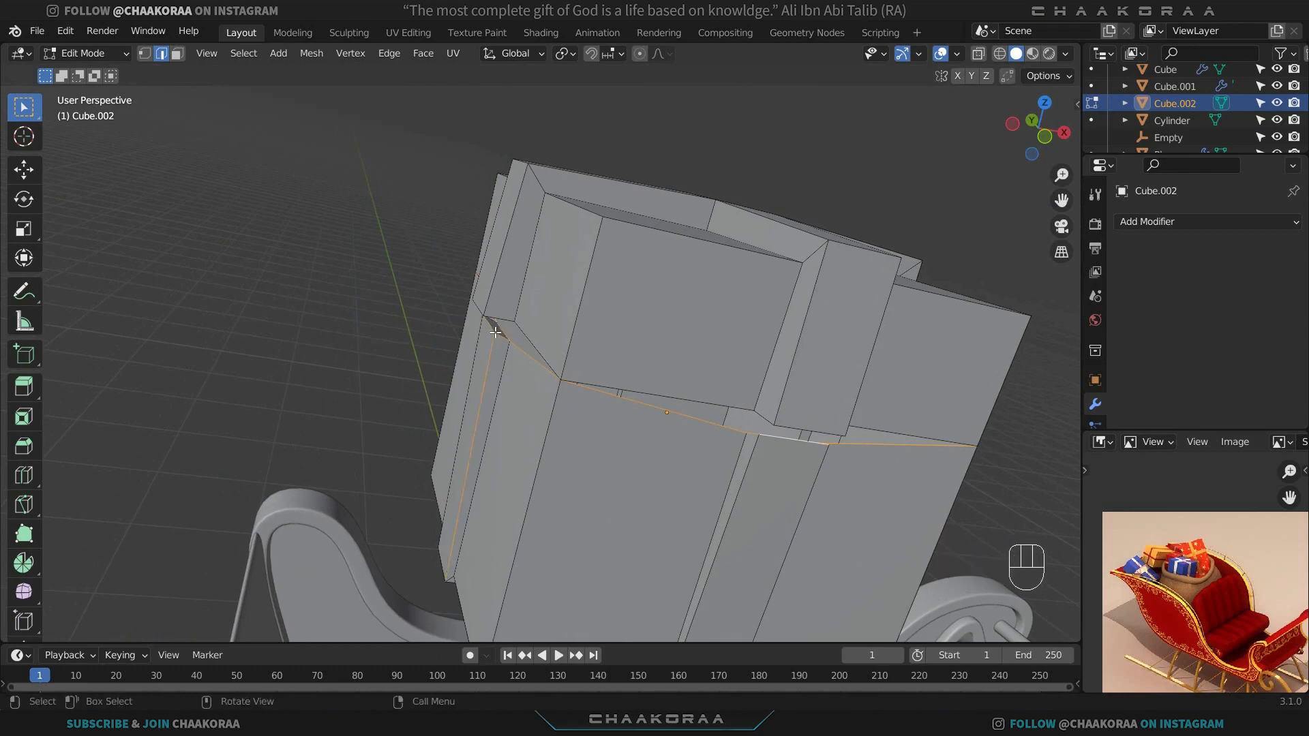
middle_drag(493, 345, 722, 410)
key(alt+z)
shift+click(513, 312)
key(ctrl+z)
key(alt+z)
middle_drag(723, 409, 285, 375)
shift+click(424, 268)
middle_drag(438, 264, 436, 362)
shift+click(392, 305)
shift+click(169, 335)
key(ctrl+z)
shift+middle_drag(437, 361, 539, 252)
shift+middle_drag(539, 252, 766, 234)
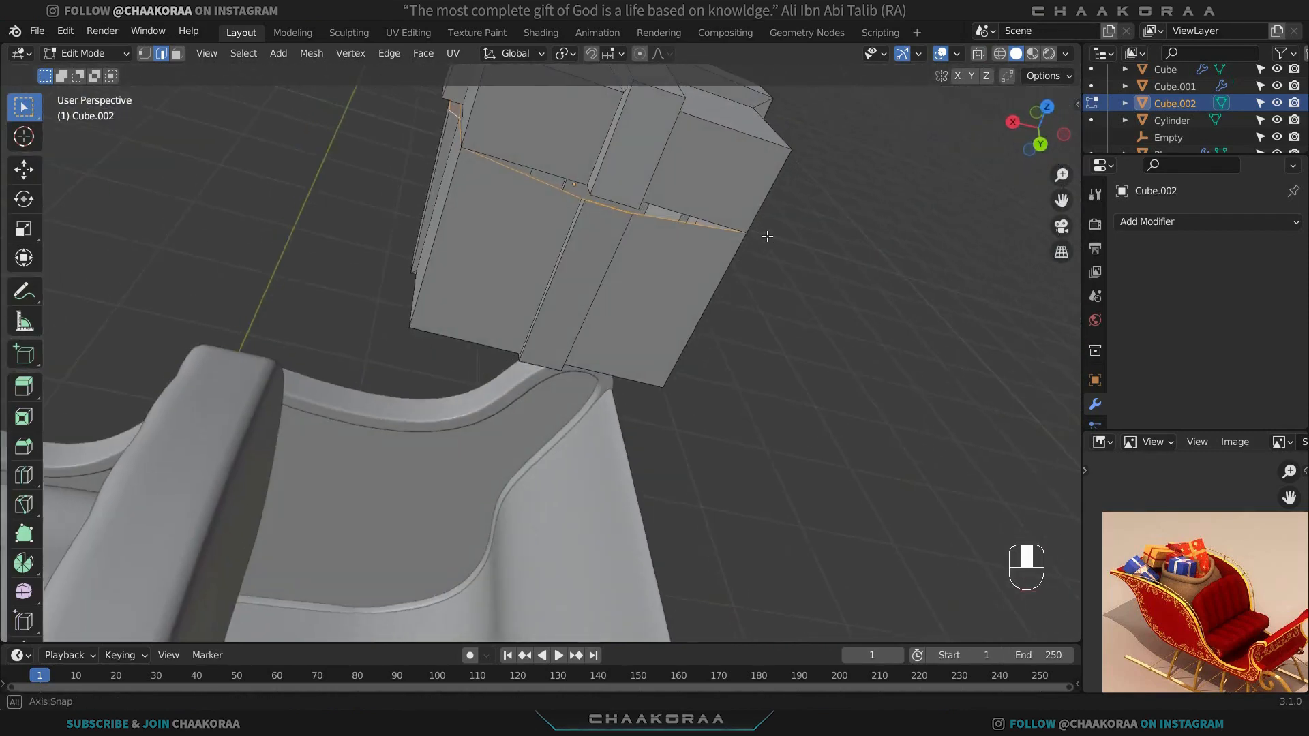
key(s)
key(z)
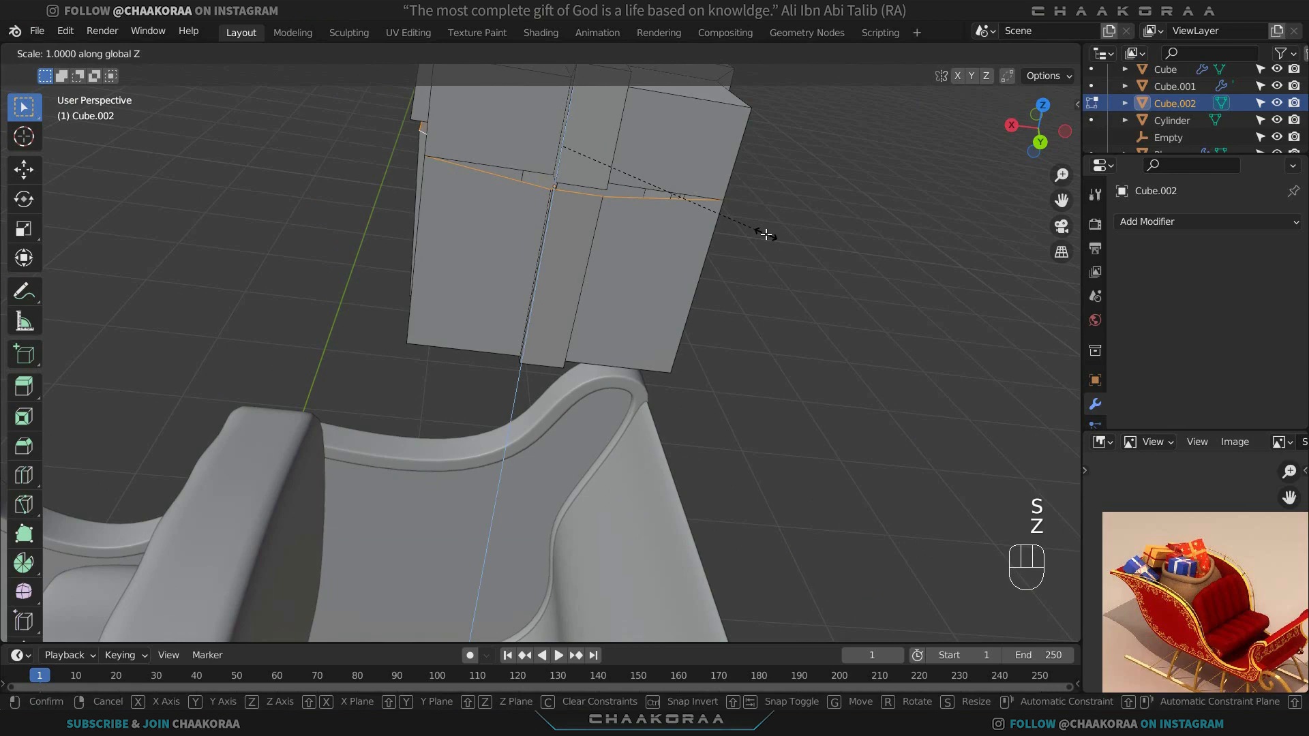
key(KP_0)
key(KP_Enter)
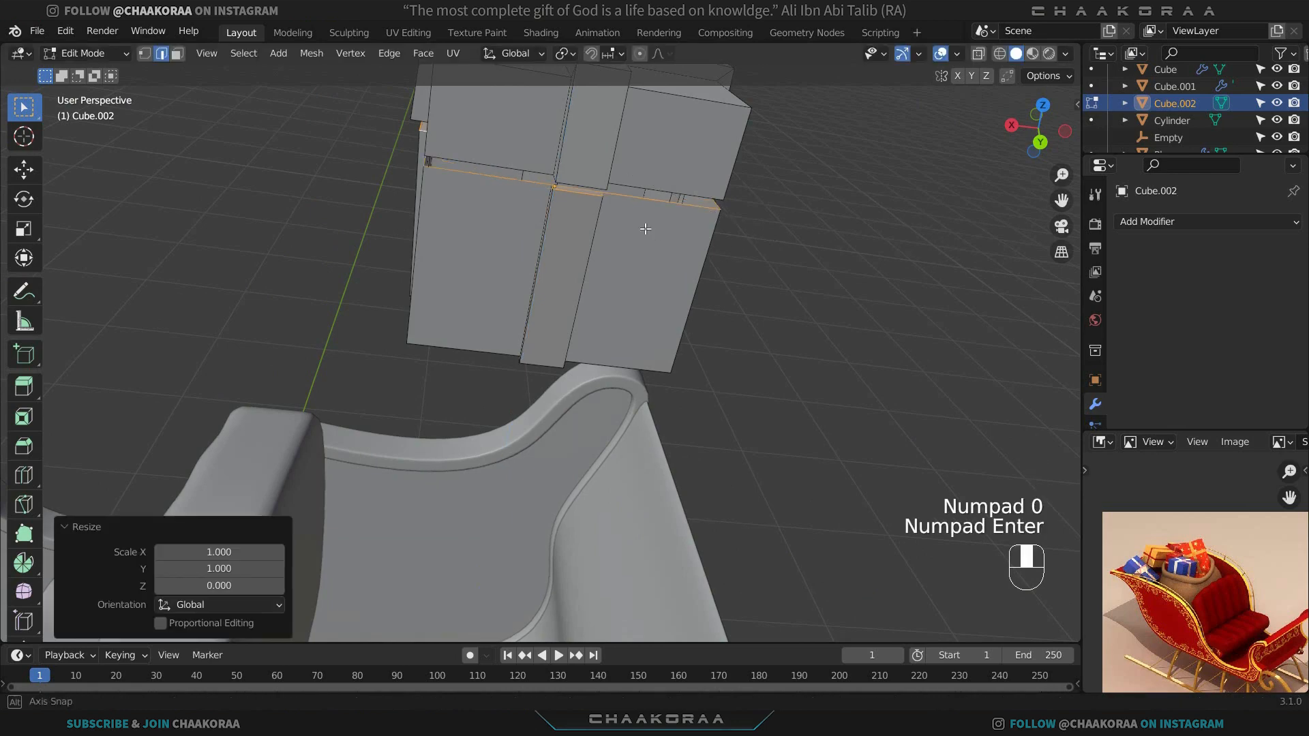
Move the flattened edge loop up along Z by about 0.02 m to close the gap under the lid.
middle_drag(766, 234, 619, 292)
key(g)
key(z)
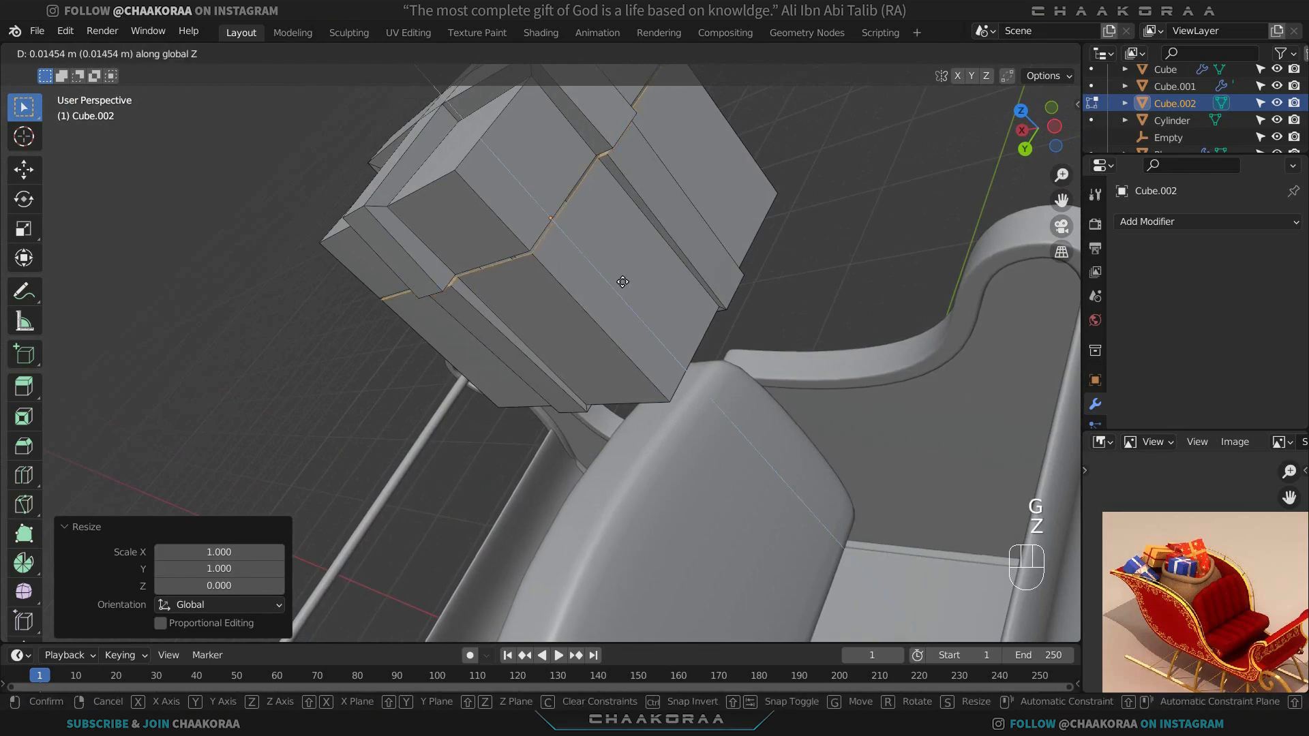
click(623, 279)
middle_drag(623, 278, 630, 303)
key(g)
key(z)
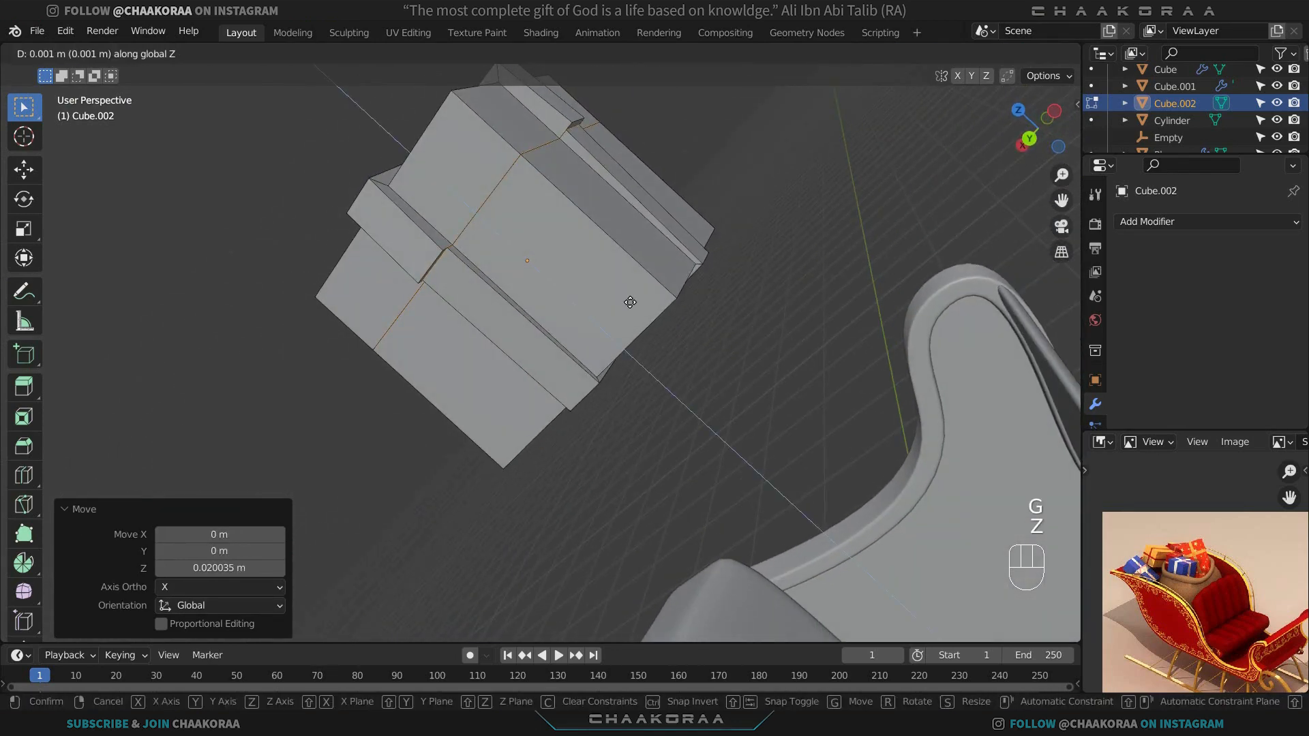
click(634, 301)
key(Tab)
key(Tab)
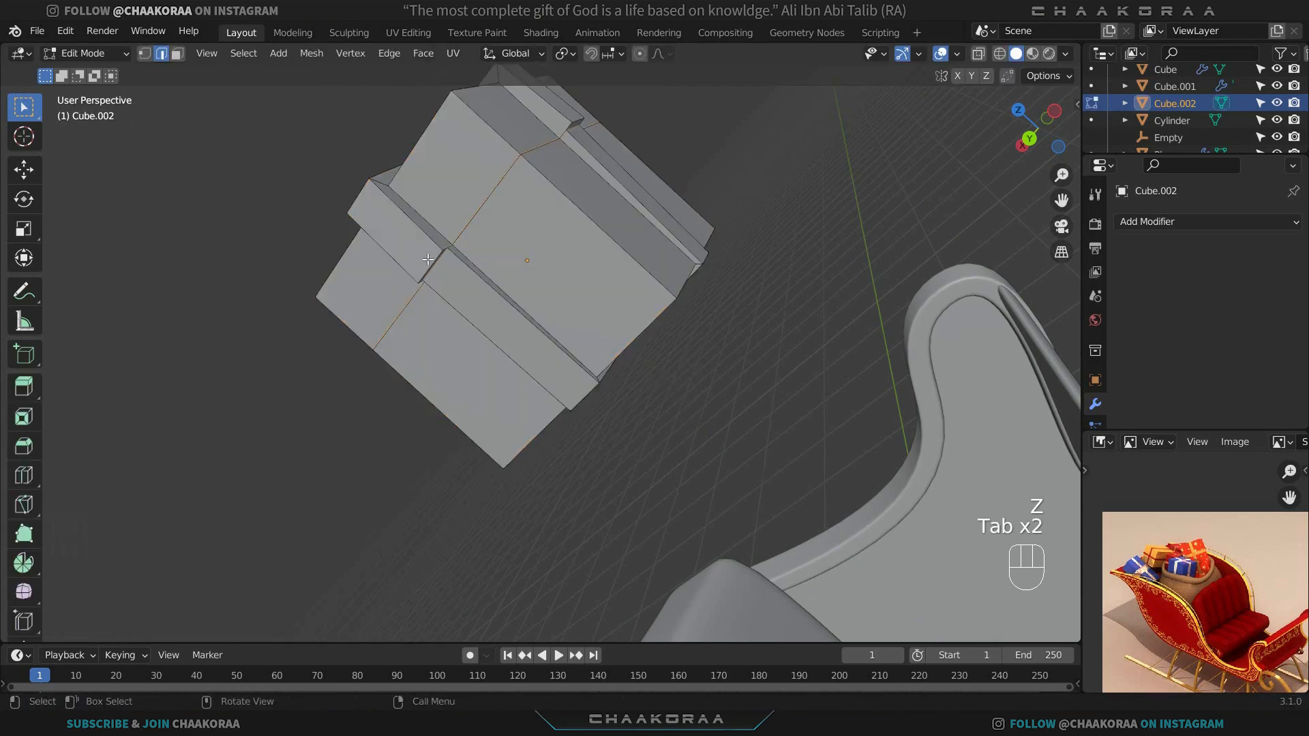
Select the ribbon's seam edges on all four sides of the box and scale them inward to about 0.967, then slightly further.
click(444, 268)
shift+click(583, 123)
middle_drag(525, 240, 574, 251)
shift+click(350, 221)
middle_drag(351, 221, 490, 252)
shift+click(396, 212)
key(s)
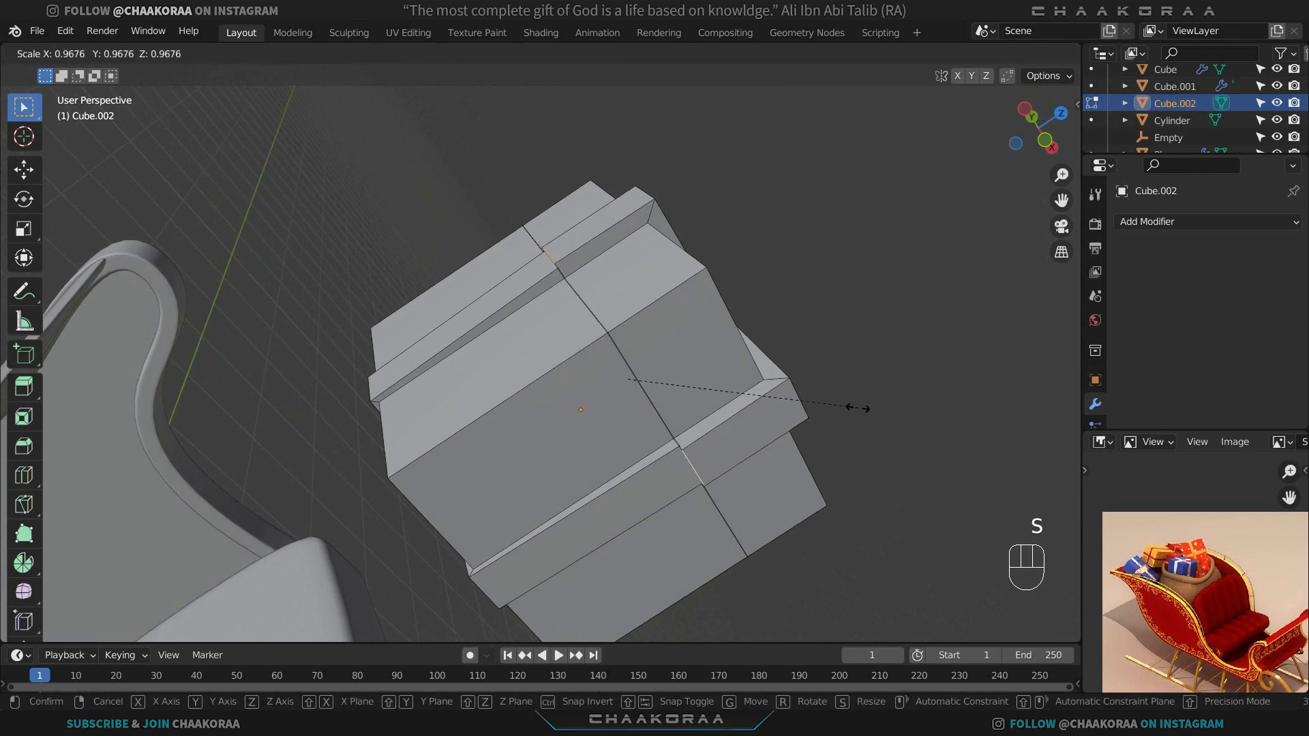
click(849, 405)
middle_drag(849, 405, 682, 264)
key(s)
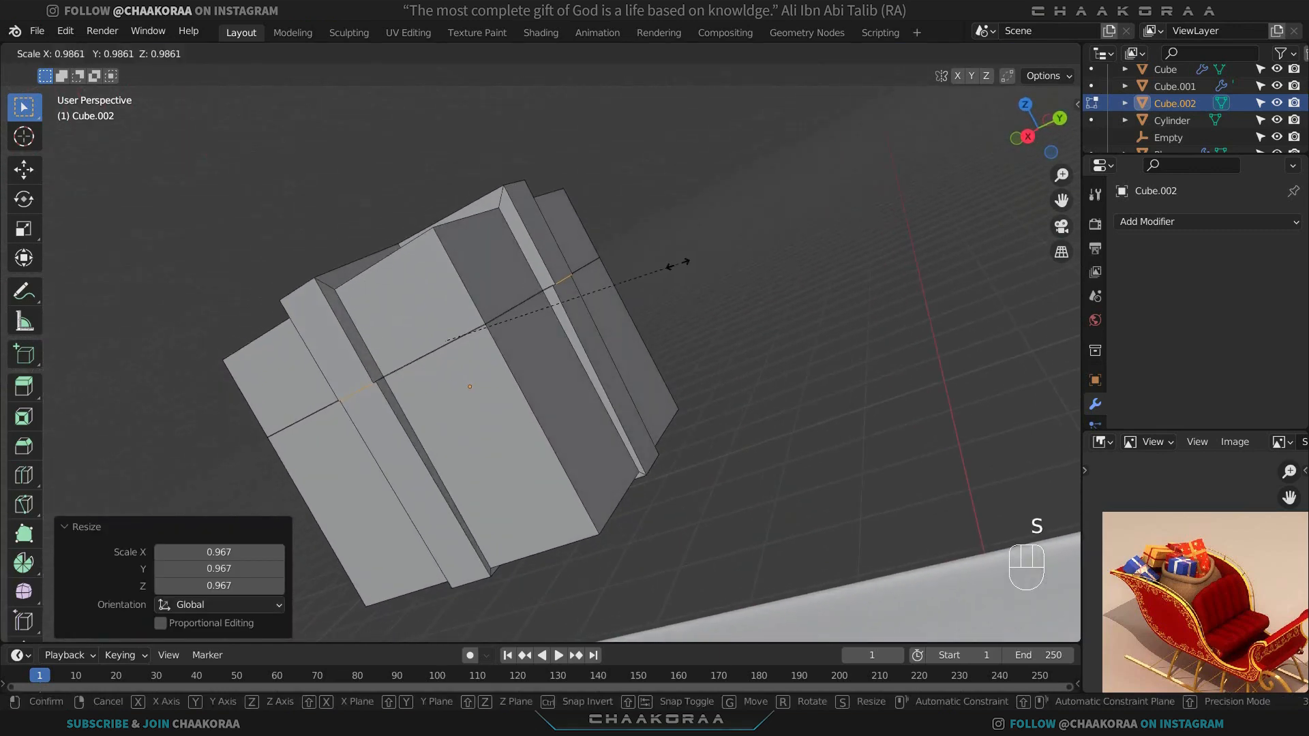
click(678, 272)
Lower the top face where the ribbons cross by about 0.009 m along Z and return to Object Mode.
middle_drag(593, 295, 547, 238)
click(530, 190)
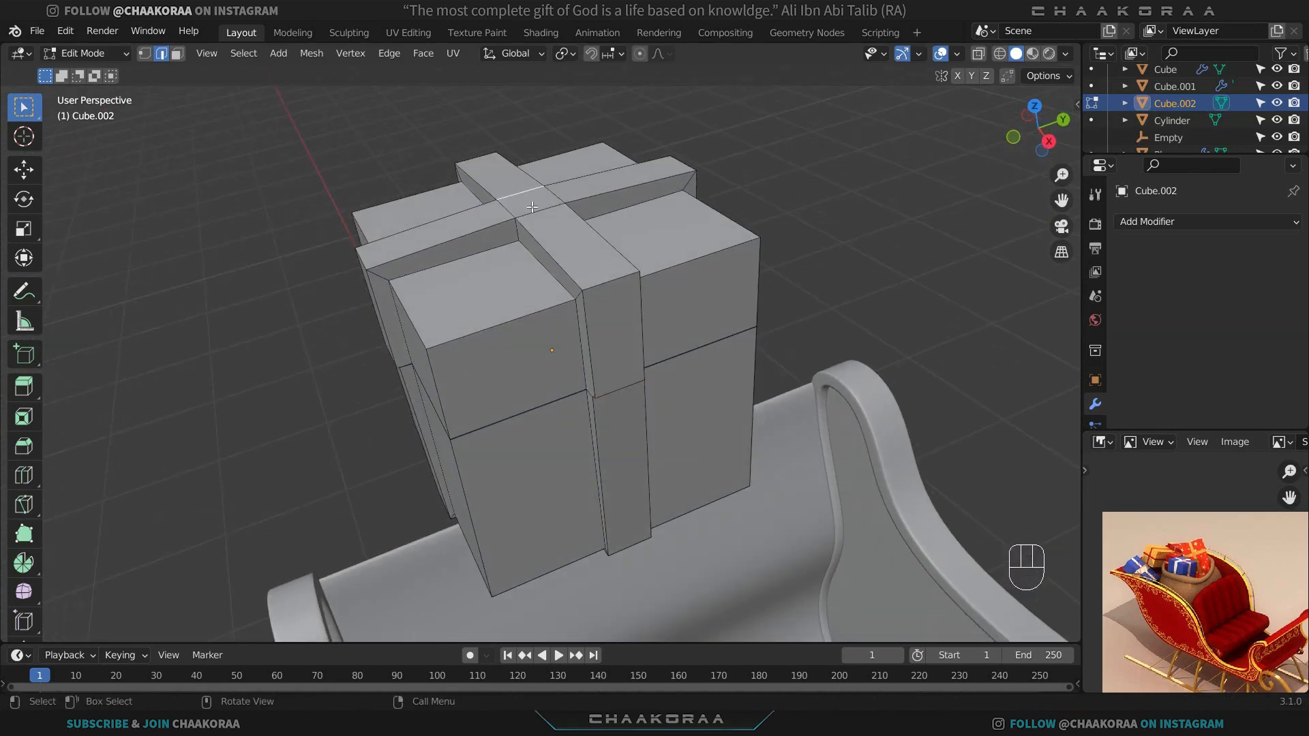
key(3)
click(533, 206)
key(g)
key(z)
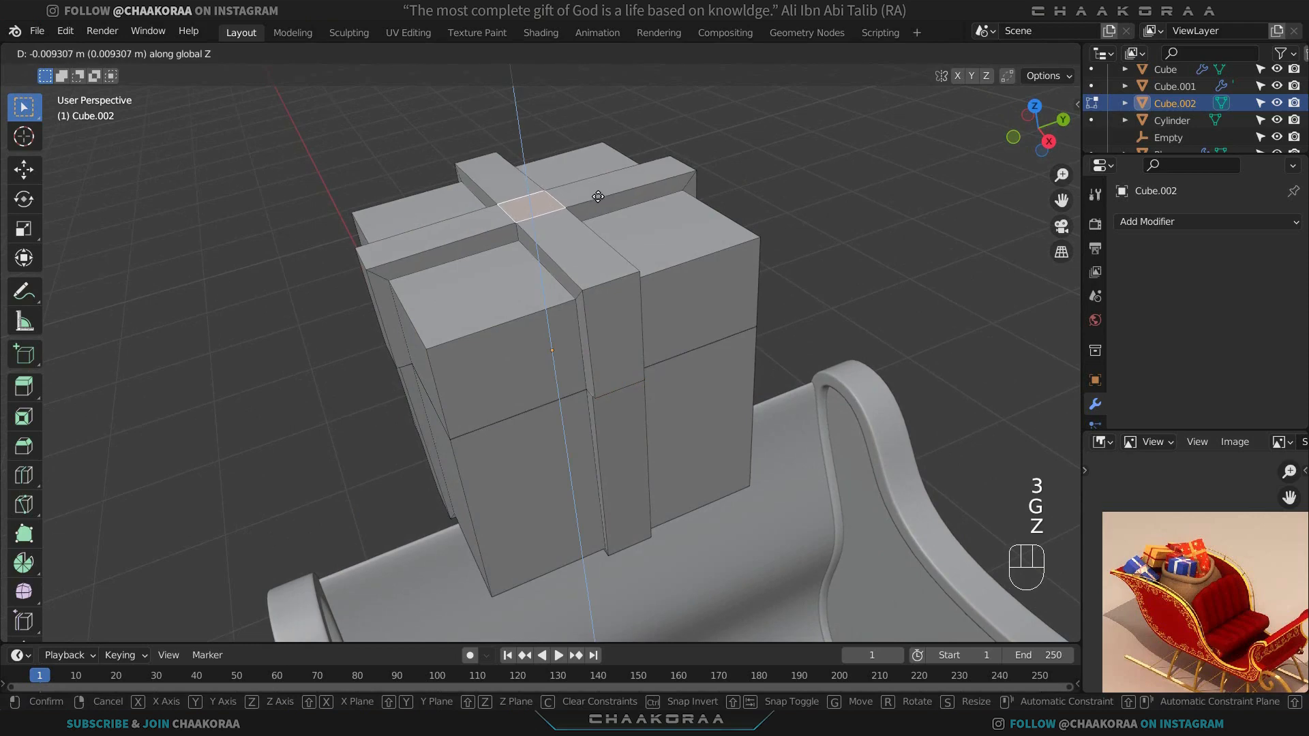
click(598, 198)
middle_drag(598, 198, 696, 346)
key(Tab)
Add a Bevel modifier to the gift box with an amount of 0.004 m and 2 segments.
scroll(681, 305, down, 3)
middle_drag(590, 380, 816, 365)
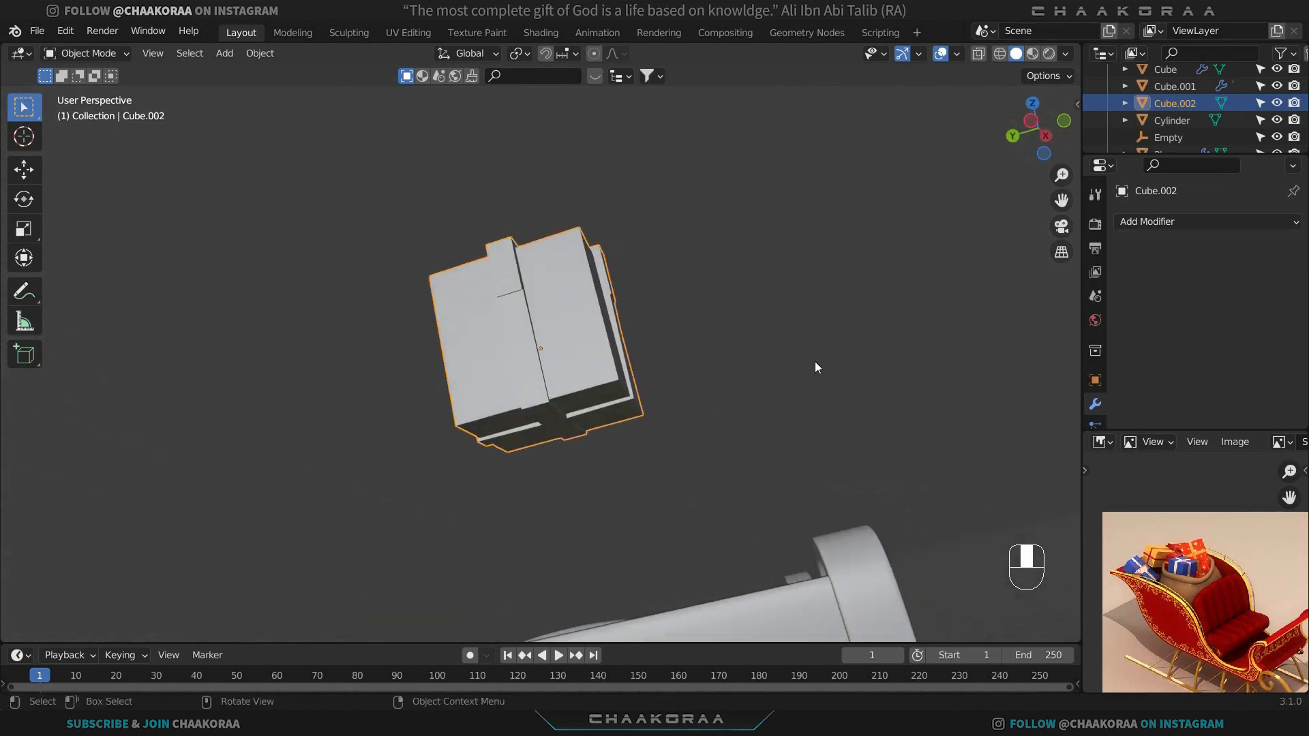
click(1157, 225)
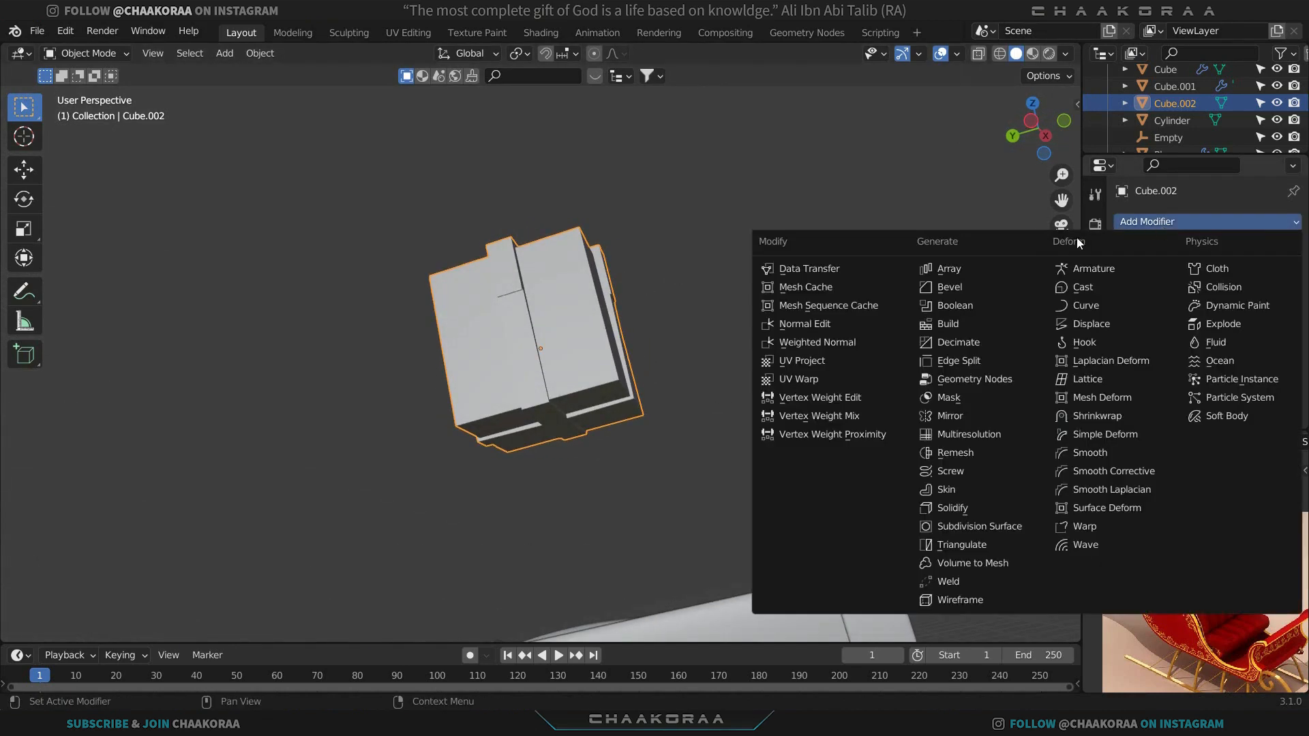
click(973, 293)
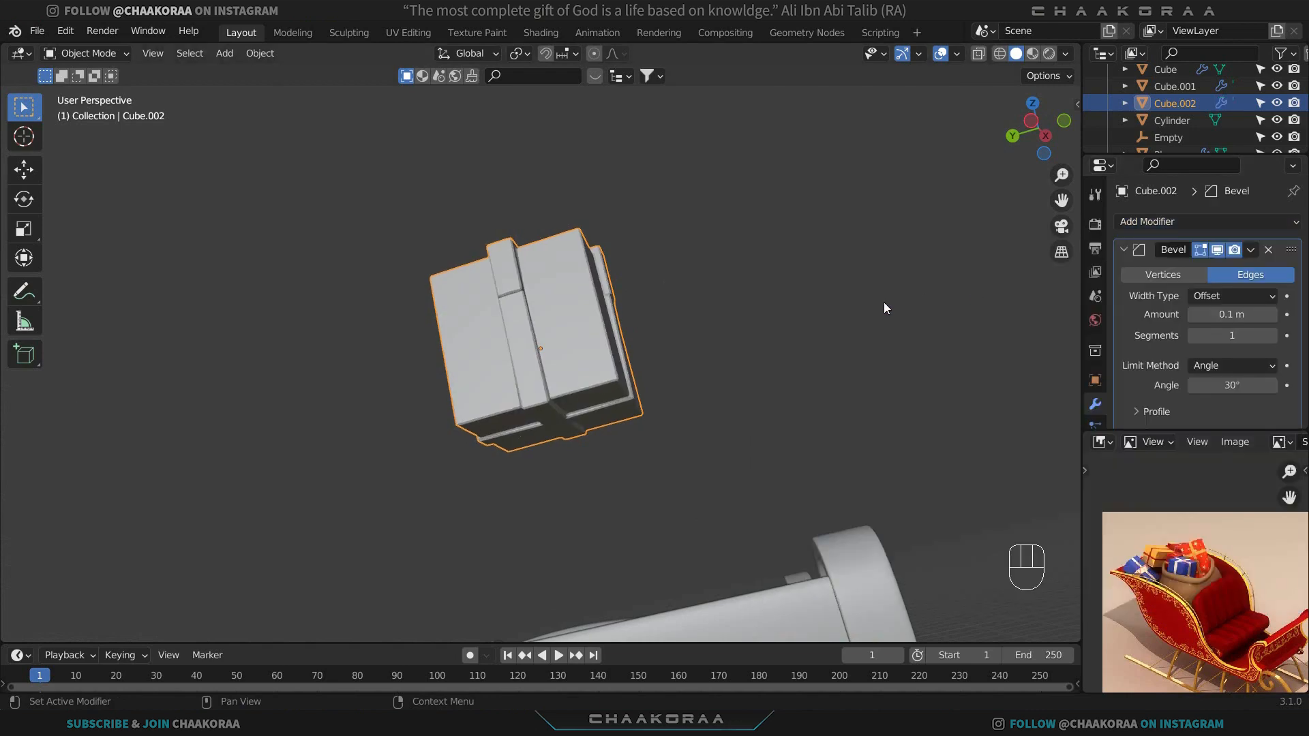
scroll(685, 286, up, 5)
middle_drag(667, 243, 763, 348)
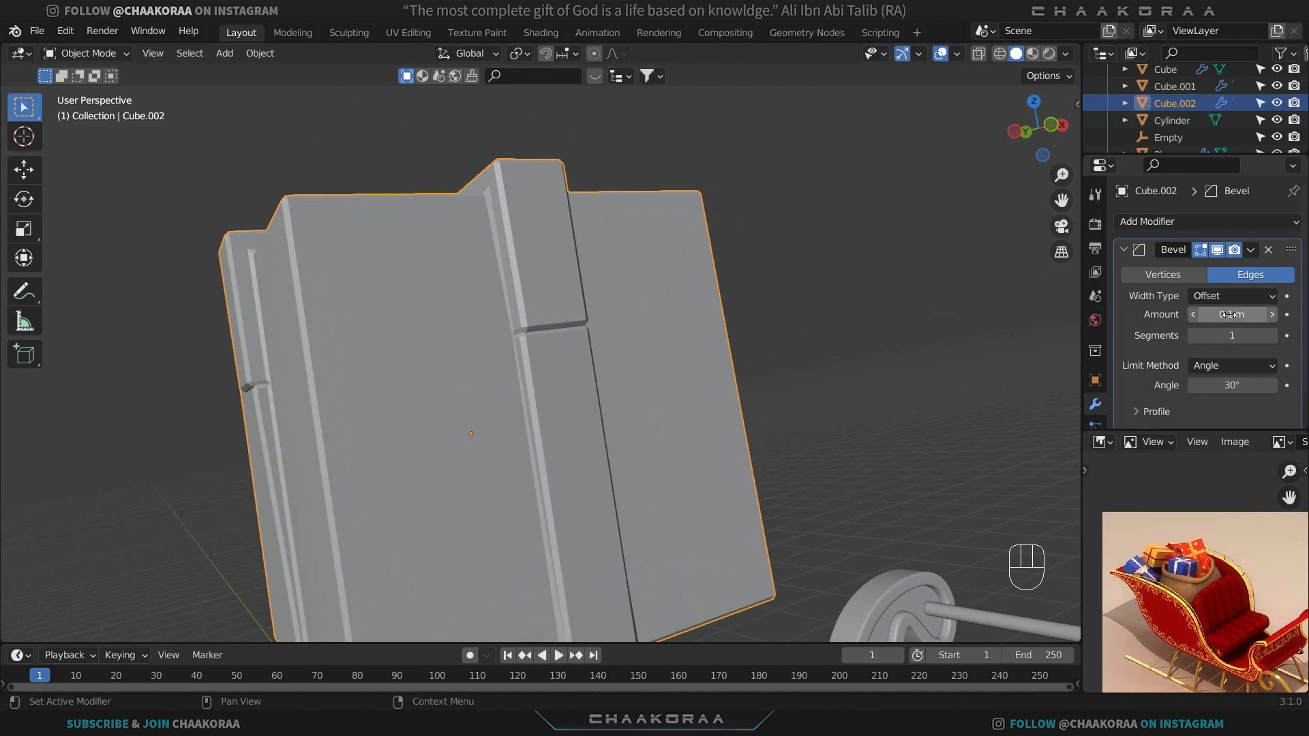
shift+drag(1228, 314, 1174, 314)
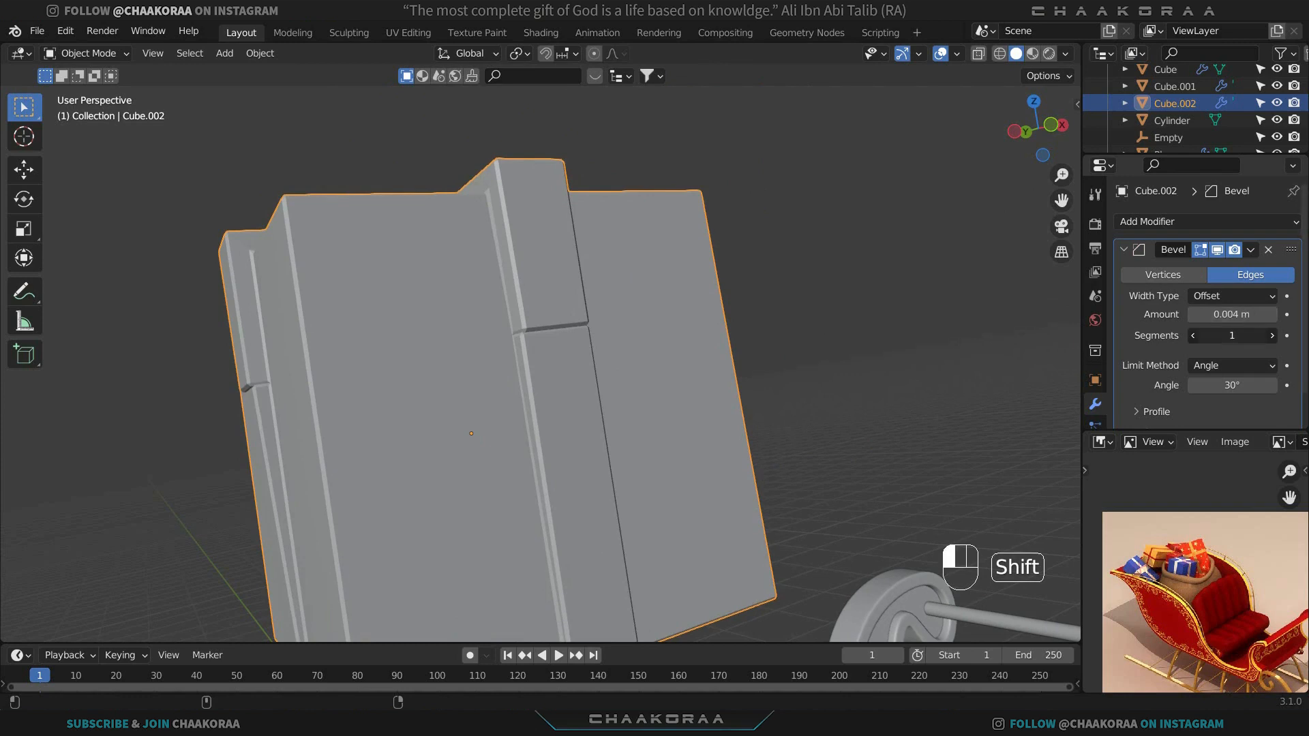
click(1272, 336)
Move the gift box down along Z by about 1.74 m into the sleigh's rear compartment.
middle_drag(608, 301, 545, 373)
scroll(707, 359, down, 2)
scroll(545, 375, up, 3)
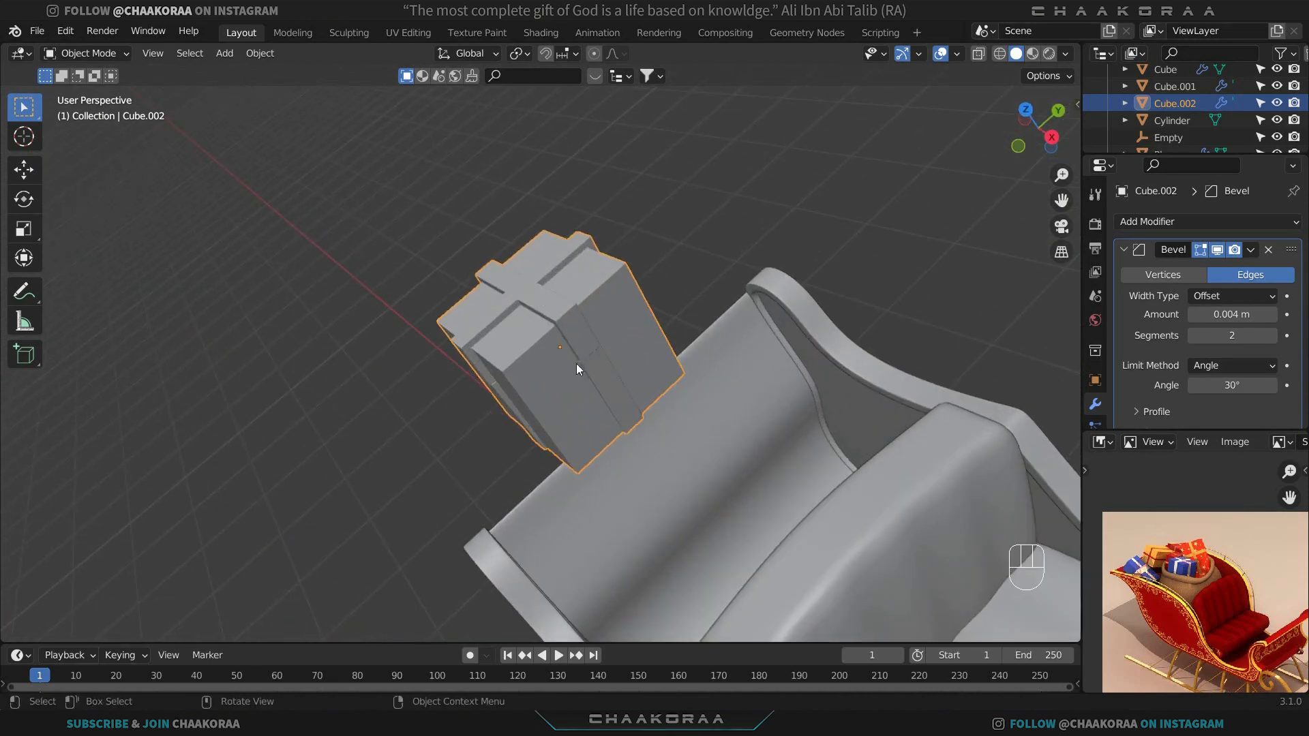
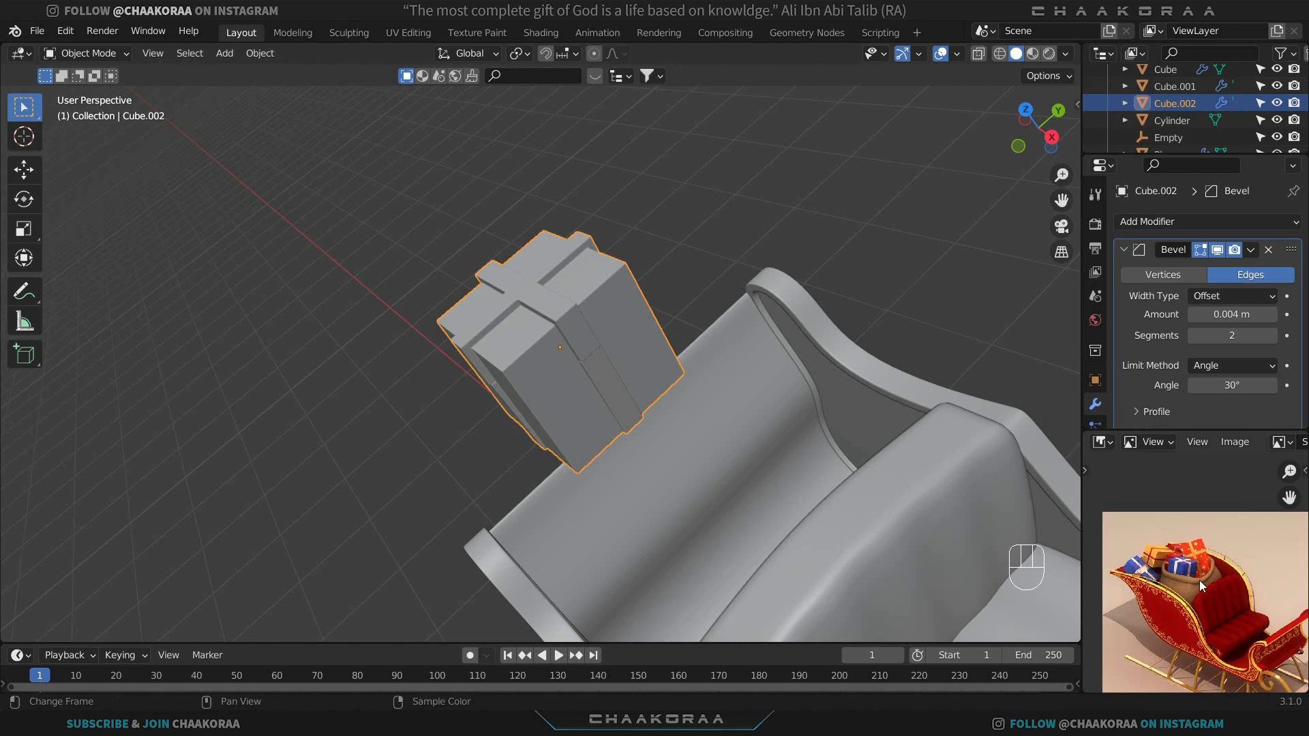
scroll(669, 390, down, 5)
middle_drag(669, 391, 694, 386)
middle_drag(559, 405, 579, 275)
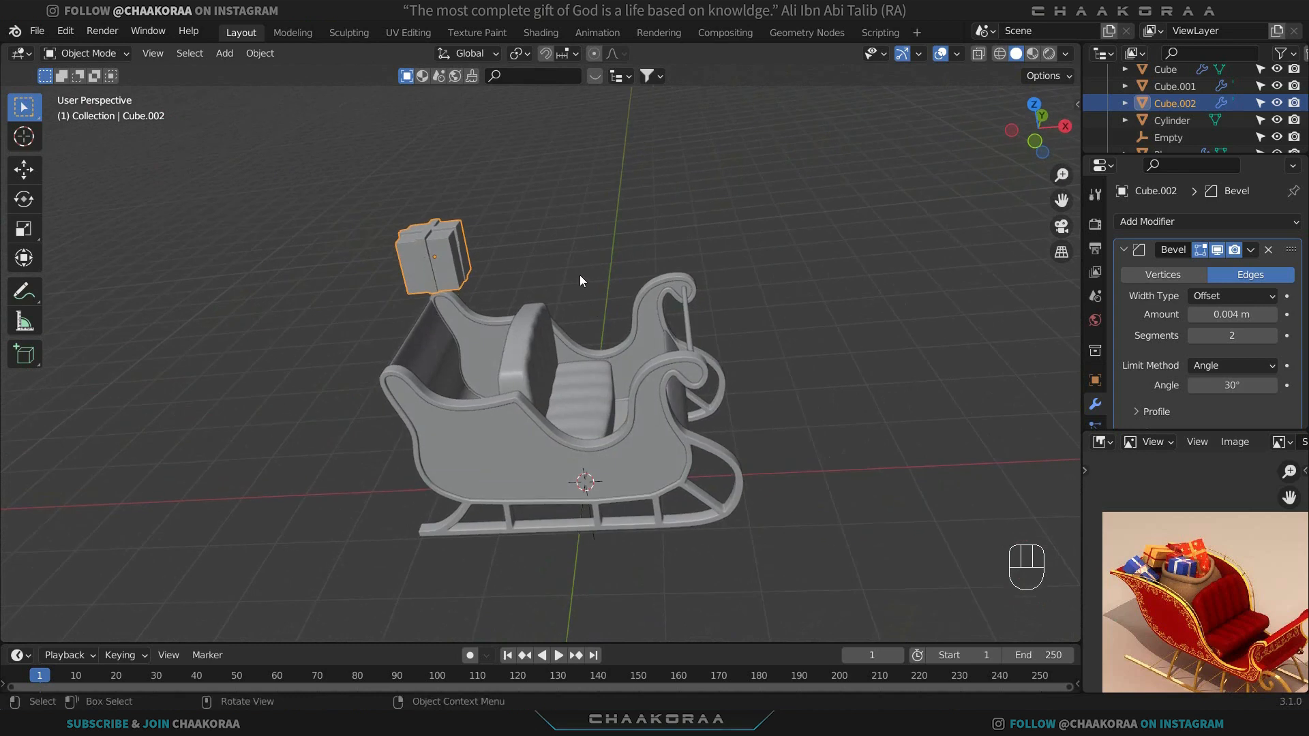
key(g)
key(z)
click(461, 403)
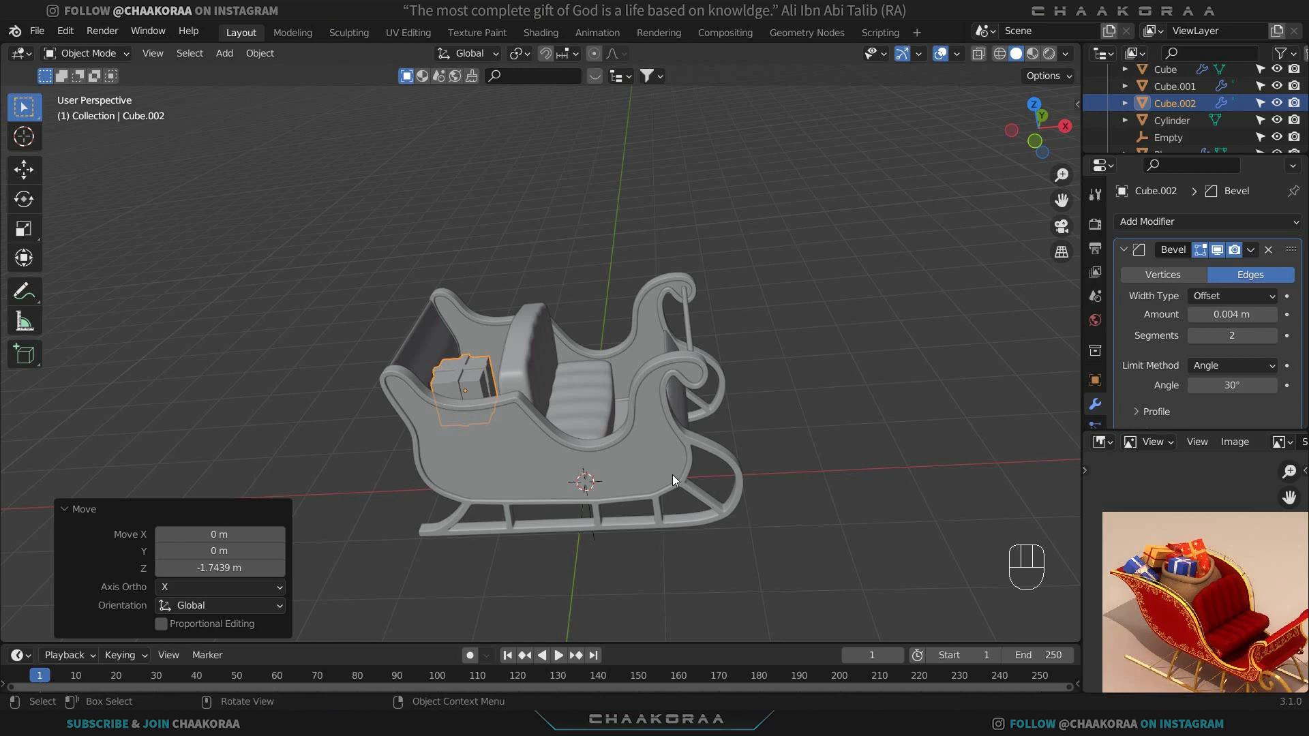
Switch to the Shading workspace and give the sleigh's trim and runners a new material named Gold Metal.
click(537, 34)
scroll(634, 235, up, 5)
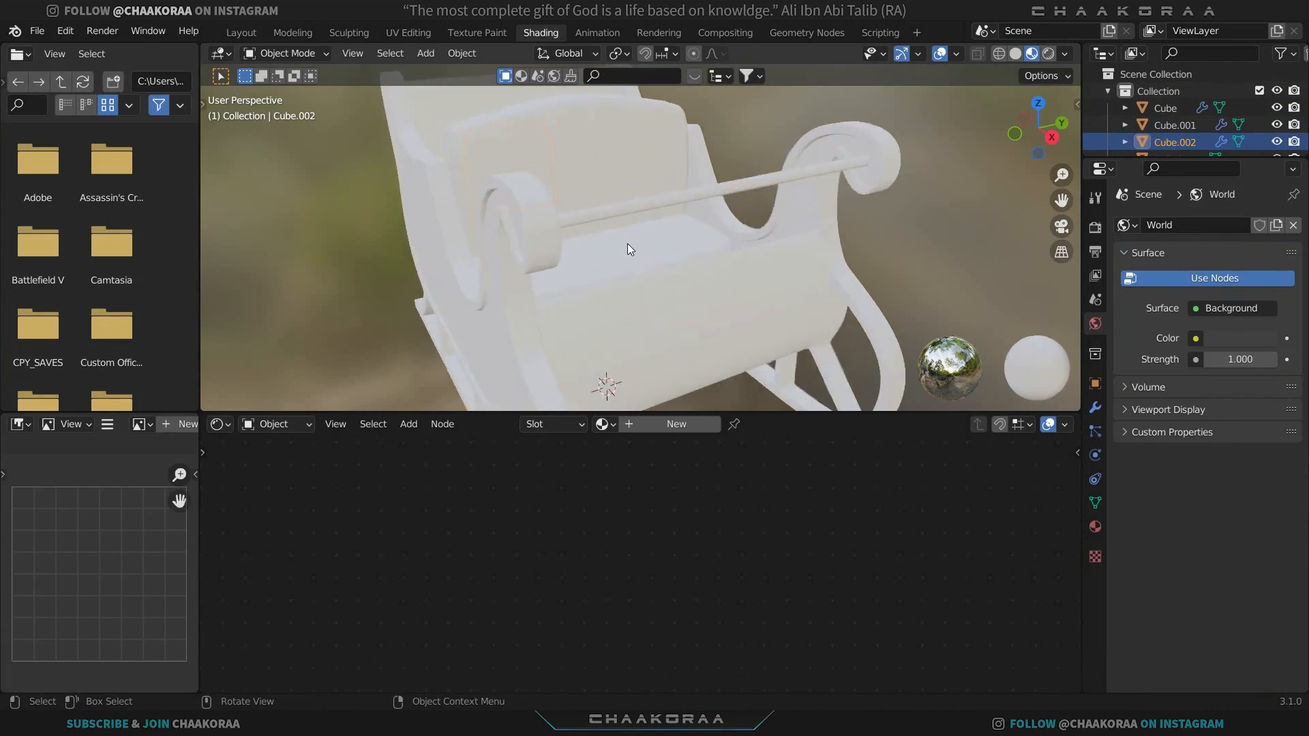
middle_drag(628, 245, 640, 306)
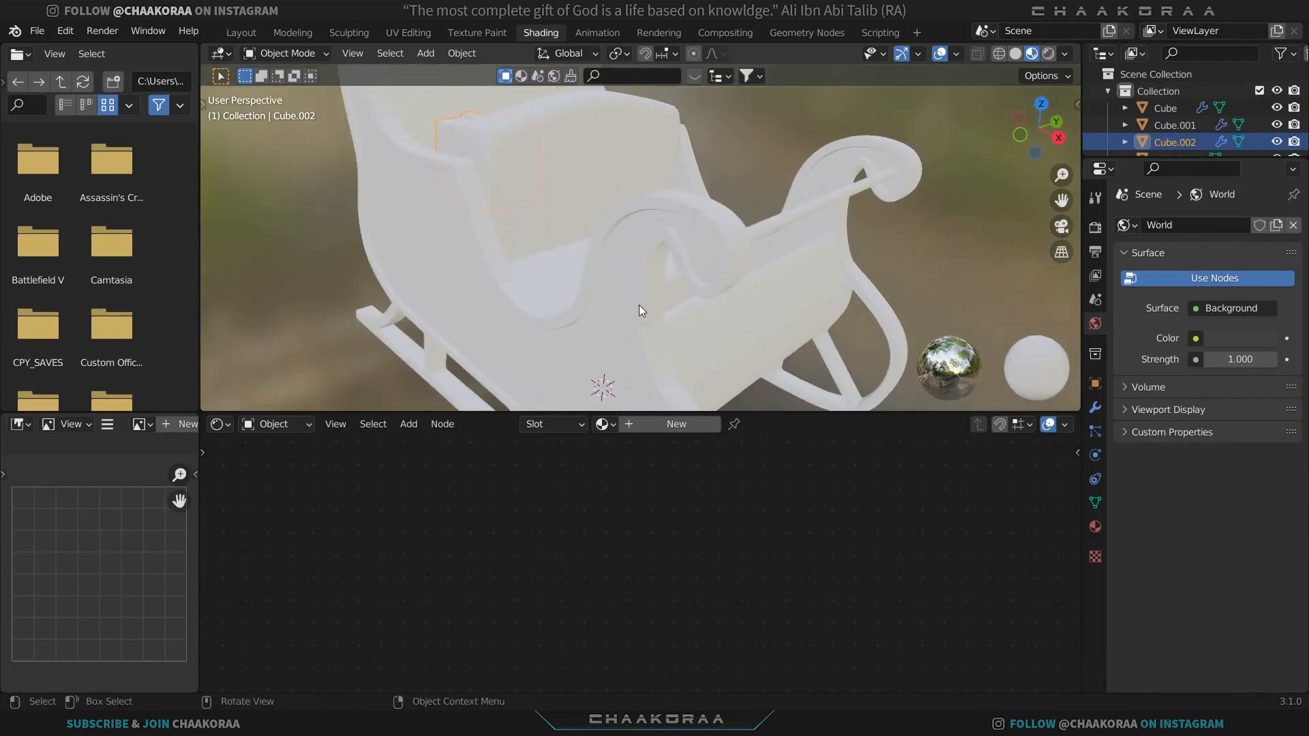
click(621, 218)
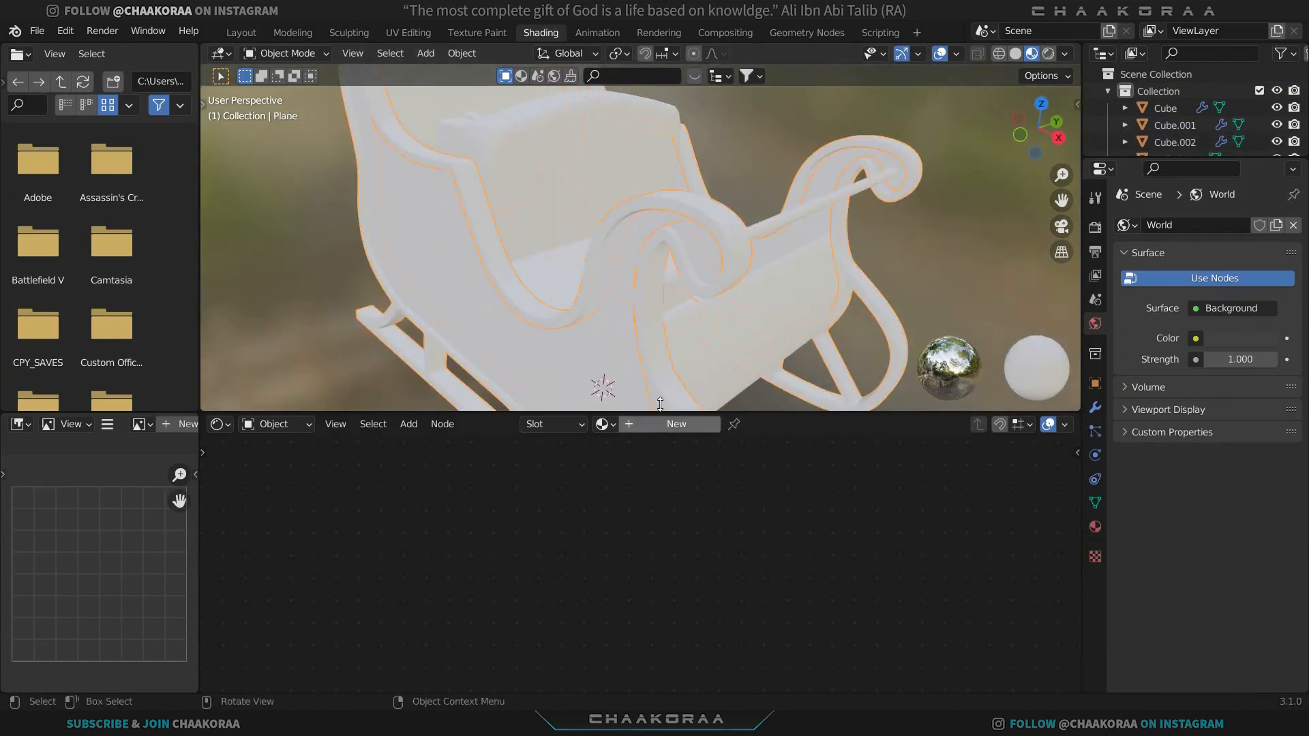
click(664, 426)
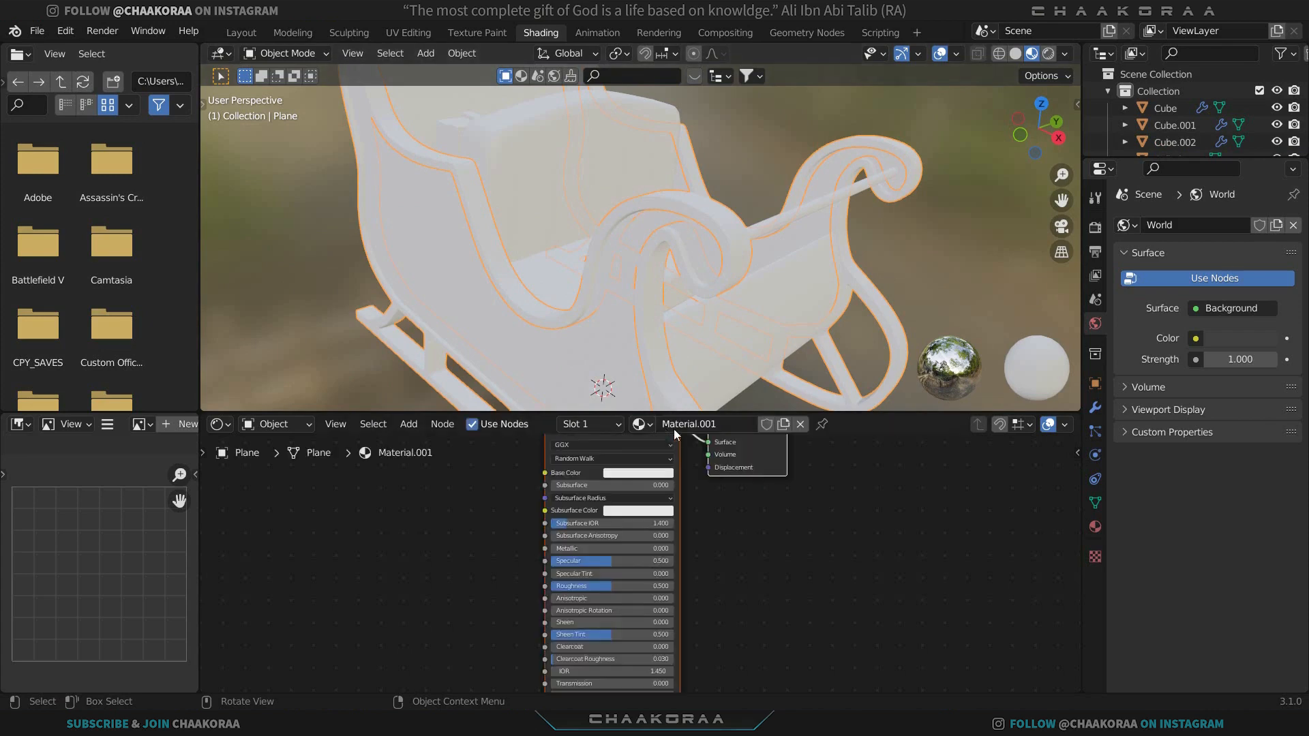
double_click(674, 425)
text(Gold Metal)
key(Return)
Set the Gold Metal material's base color to golden yellow and its Metallic value to 1.000.
middle_drag(672, 514, 721, 539)
click(719, 535)
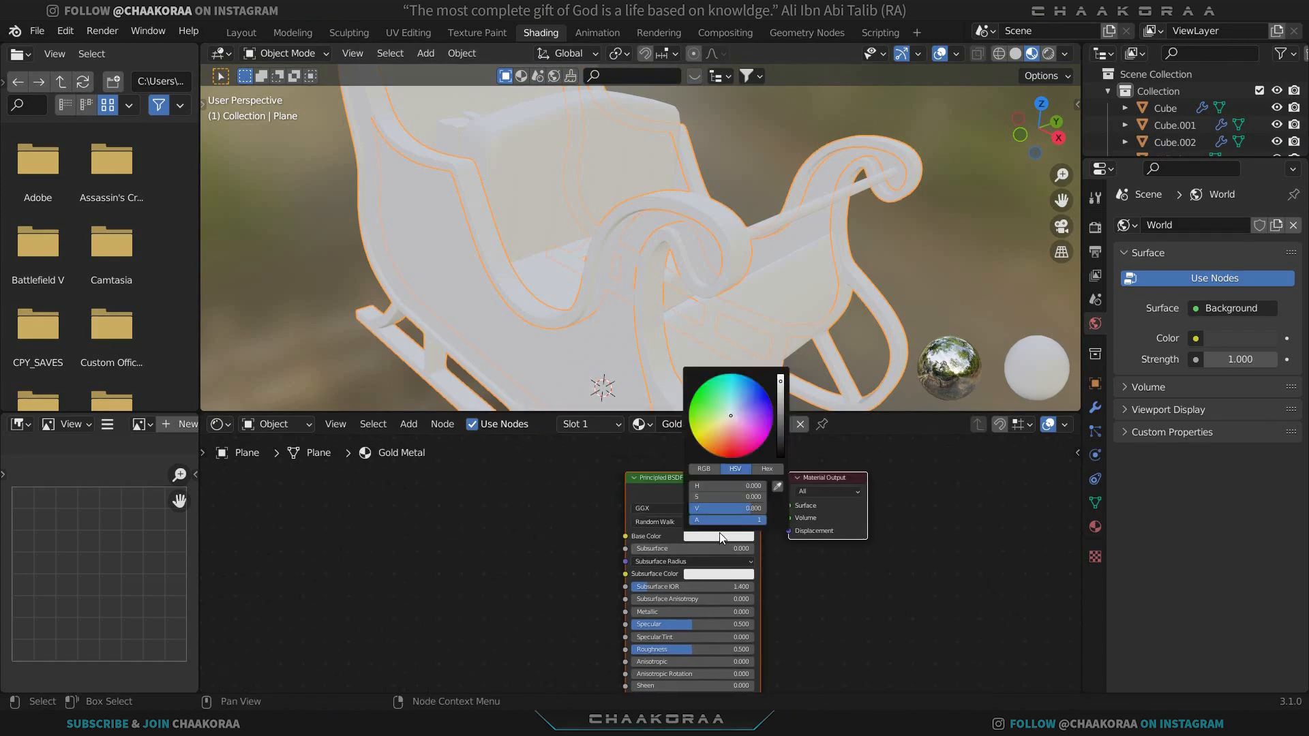
drag(733, 415, 714, 434)
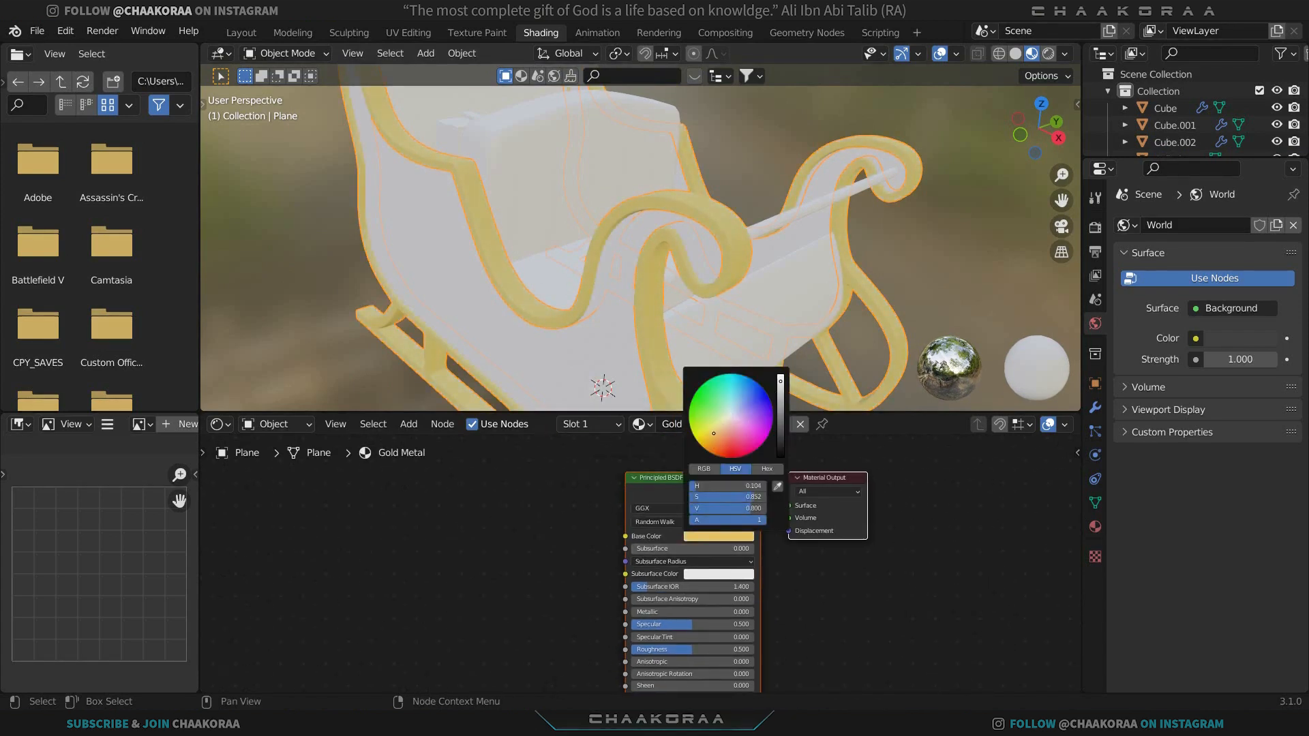
middle_drag(597, 525, 592, 472)
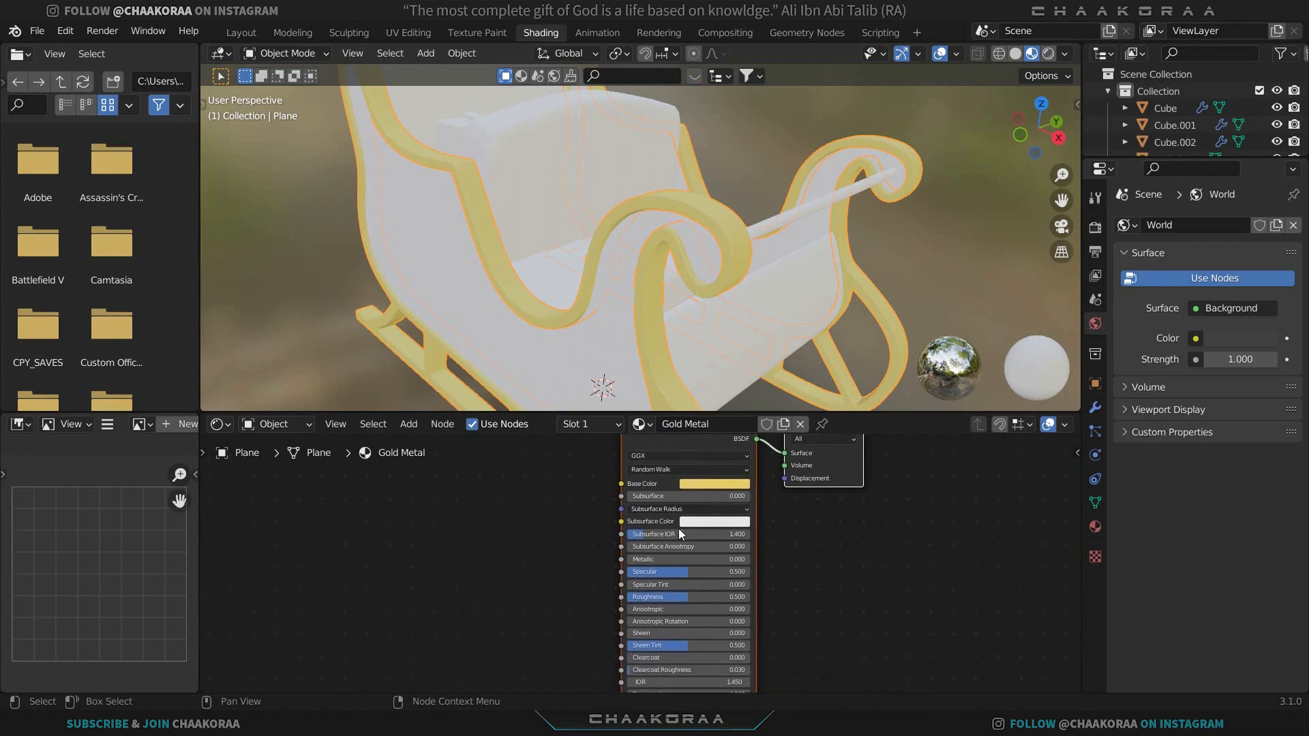
scroll(684, 530, up, 4)
middle_drag(722, 566, 724, 586)
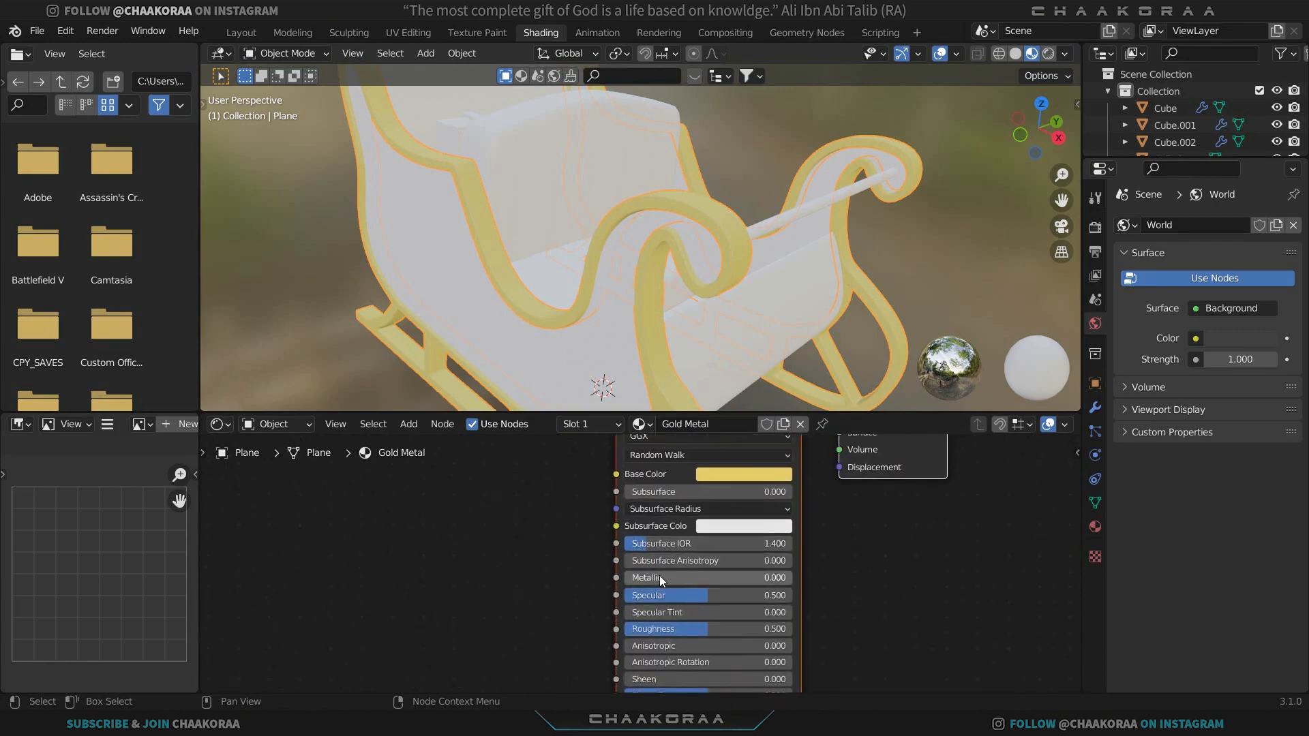
drag(660, 577, 828, 577)
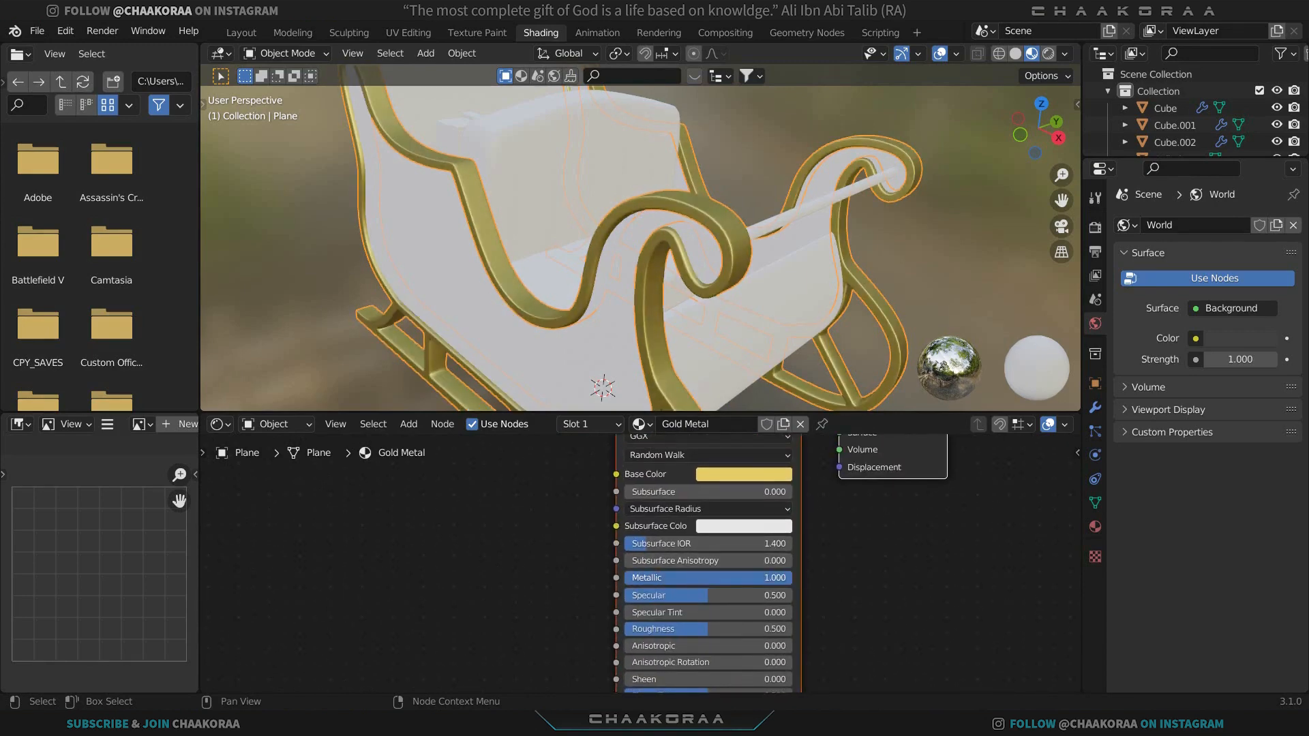
scroll(641, 540, down, 1)
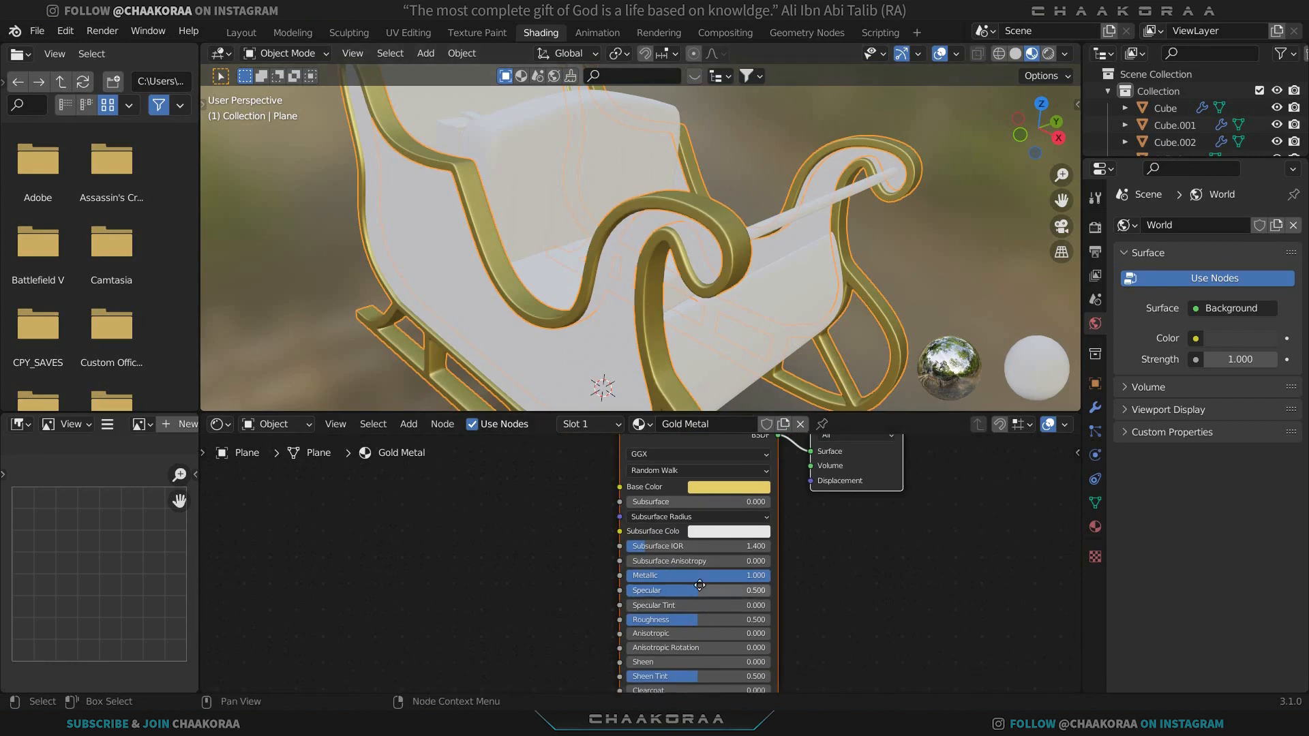
Add a Noise Texture node to the Gold Metal material, placed before the Principled BSDF.
middle_drag(665, 622, 731, 534)
middle_drag(651, 538, 675, 565)
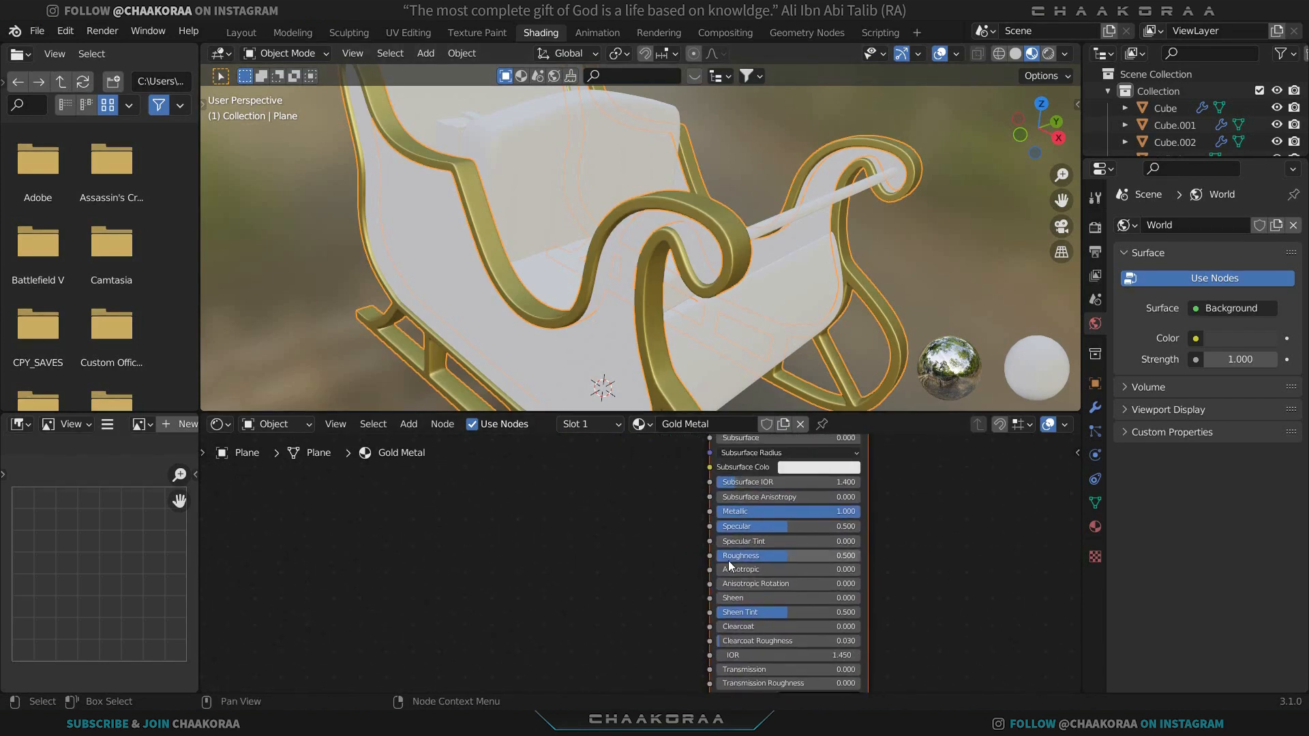
key(shift+a)
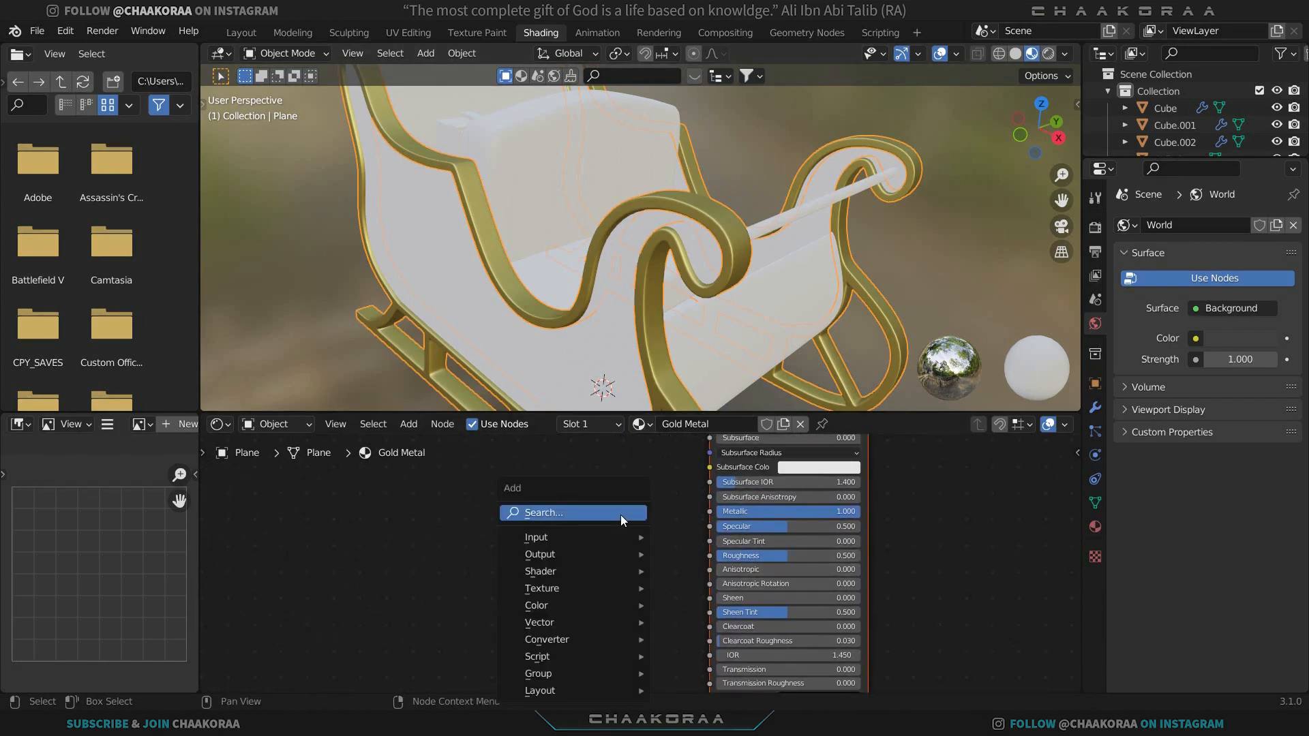
click(620, 514)
text(noise)
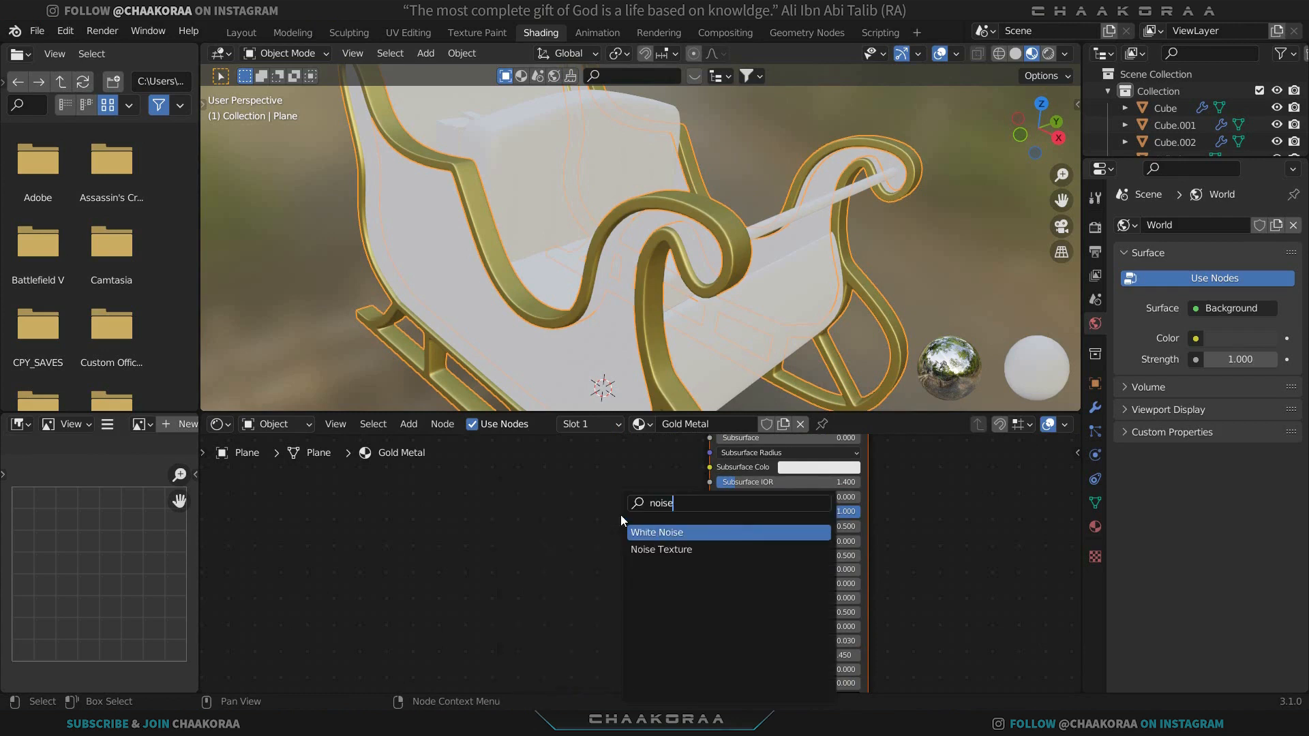
key(Down)
key(Return)
click(409, 538)
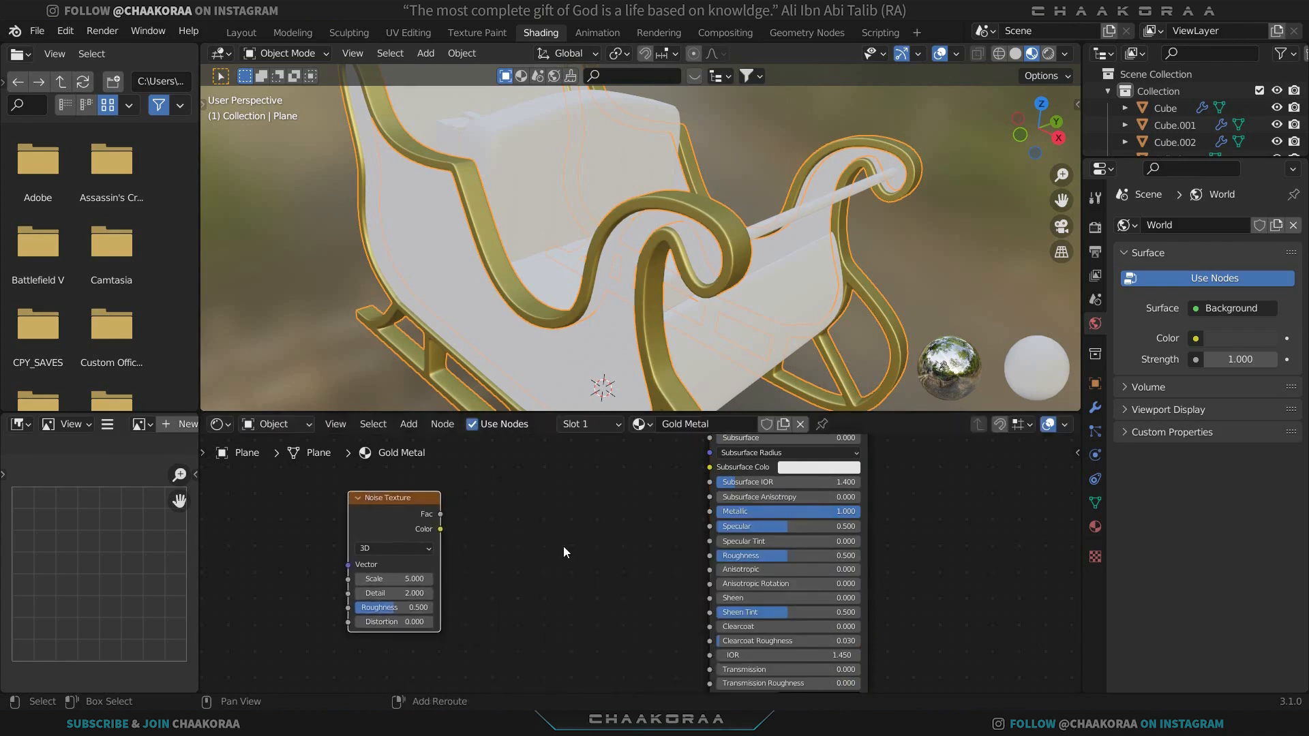
Add a ColorRamp node between the Noise Texture and the Principled BSDF.
key(shift+a)
click(551, 514)
text(colo)
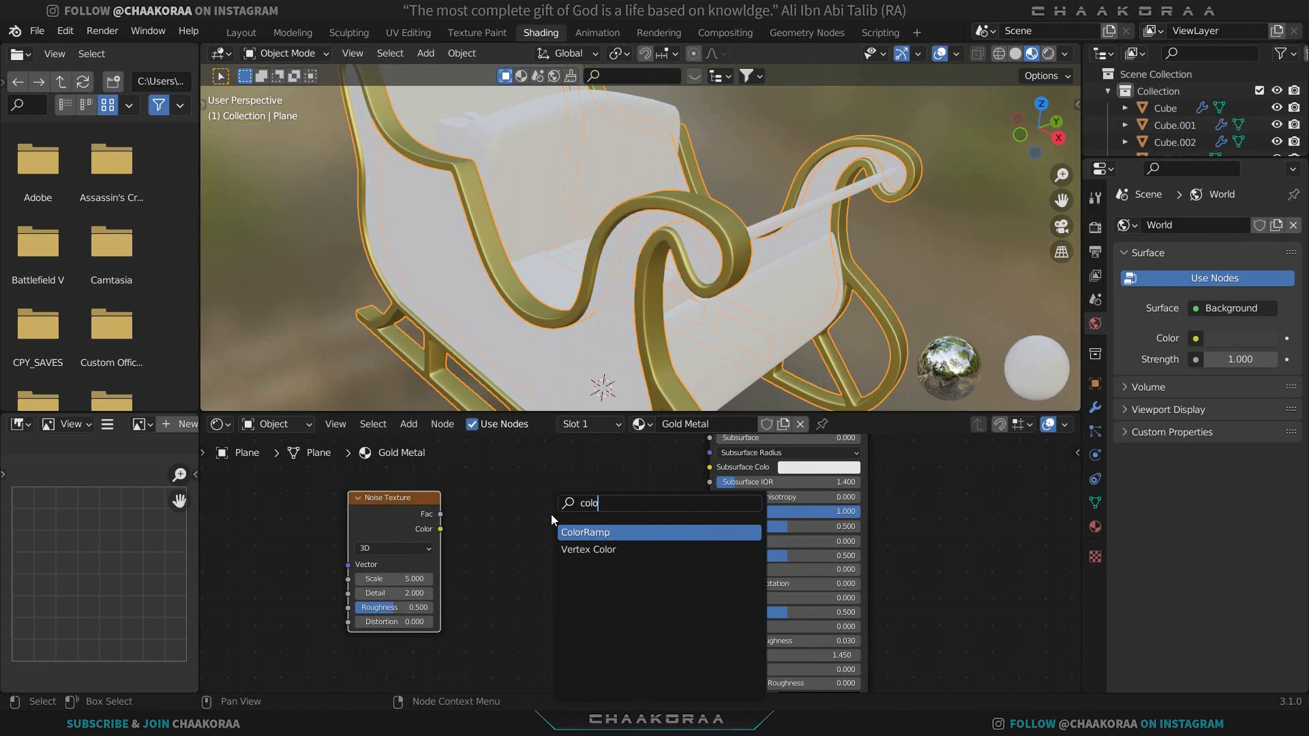
key(Return)
click(514, 540)
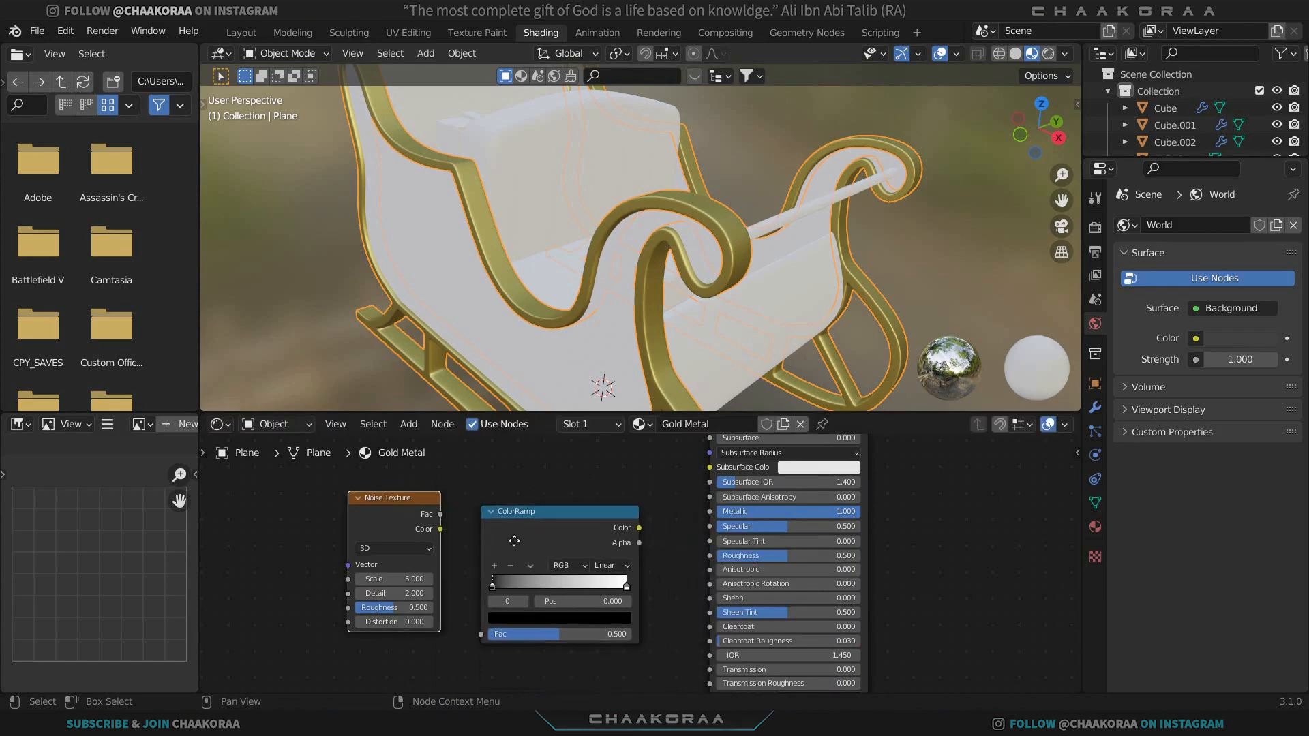
middle_drag(514, 541, 727, 566)
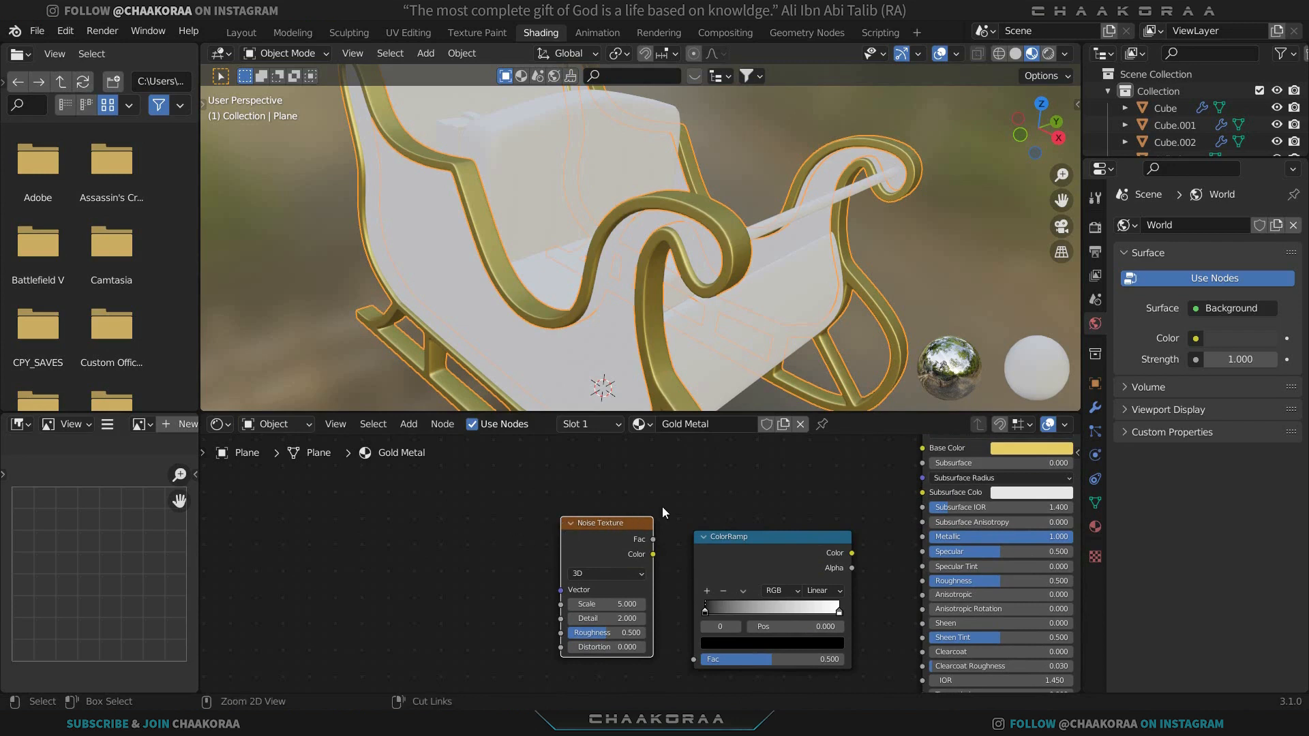
Add linked Texture Coordinate and Mapping nodes feeding the Noise Texture's Vector input.
key(ctrl+t)
scroll(437, 554, down, 1)
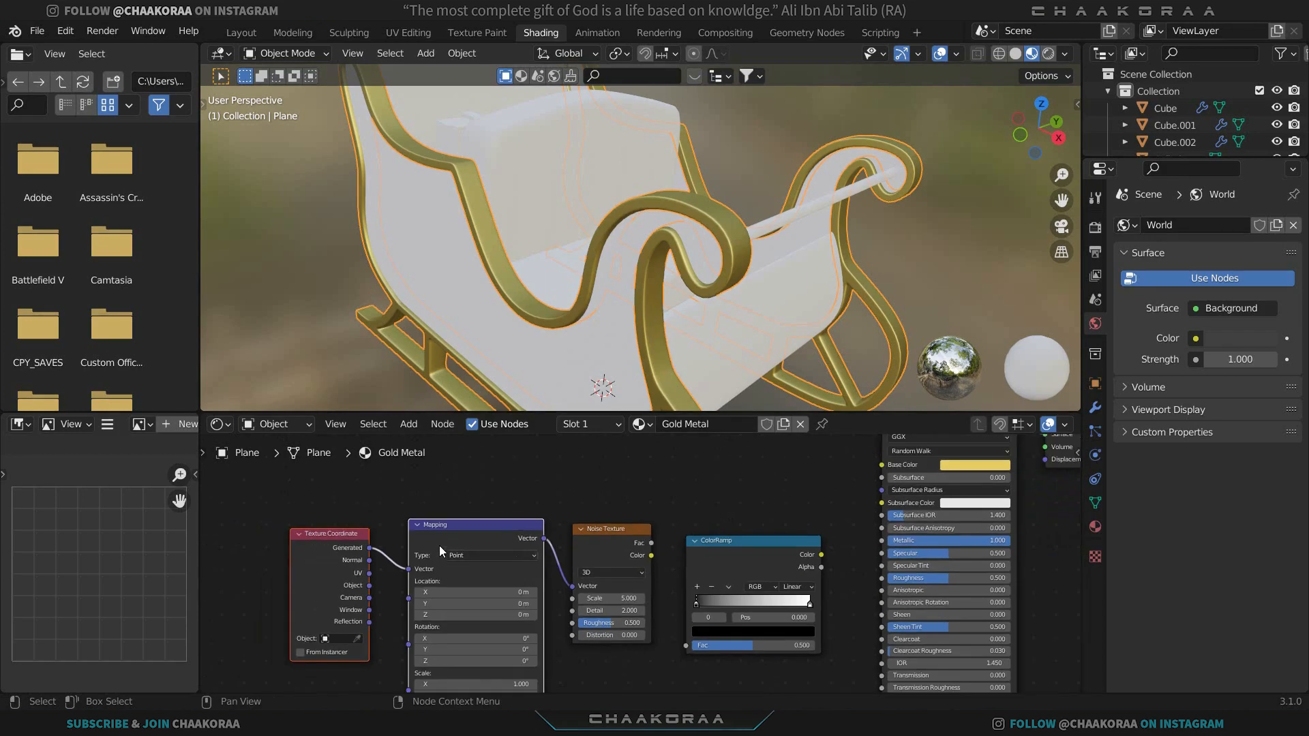
scroll(439, 545, up, 1)
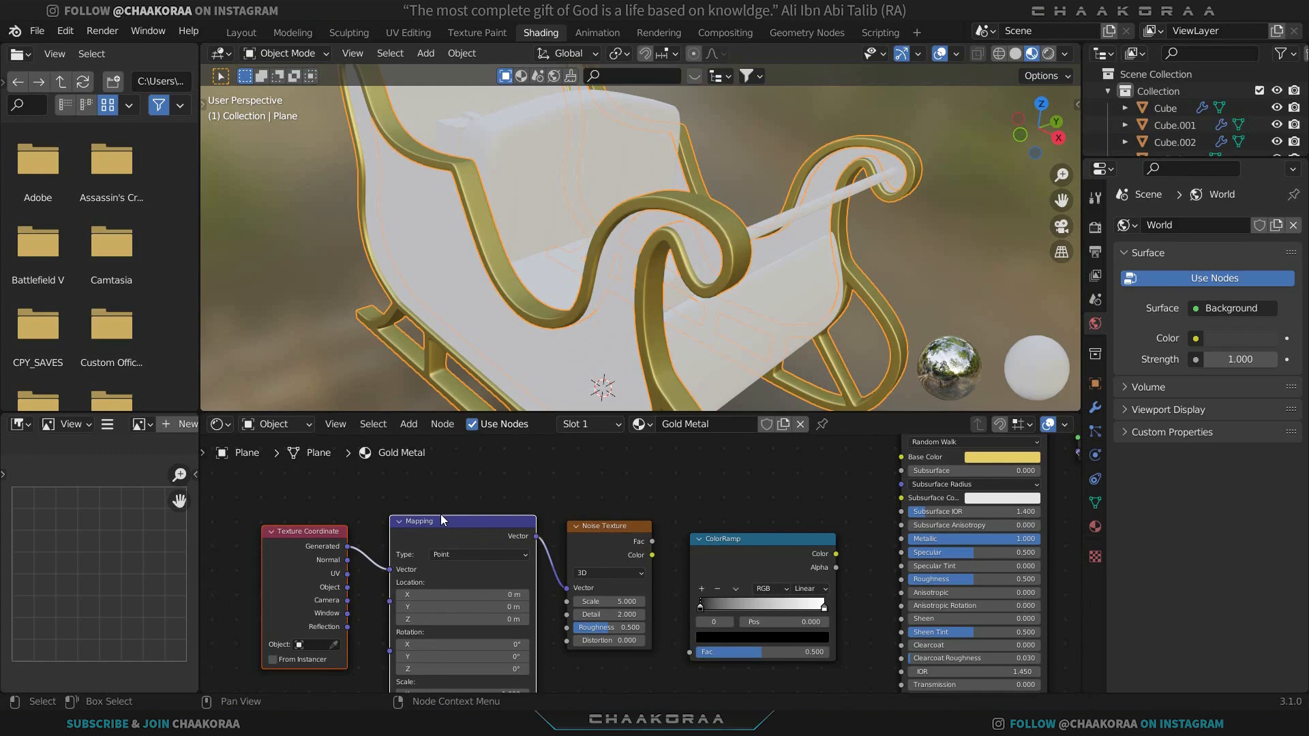
Look up the Node Wrangler add-on in the preferences by searching for "node", and close the preferences.
click(66, 31)
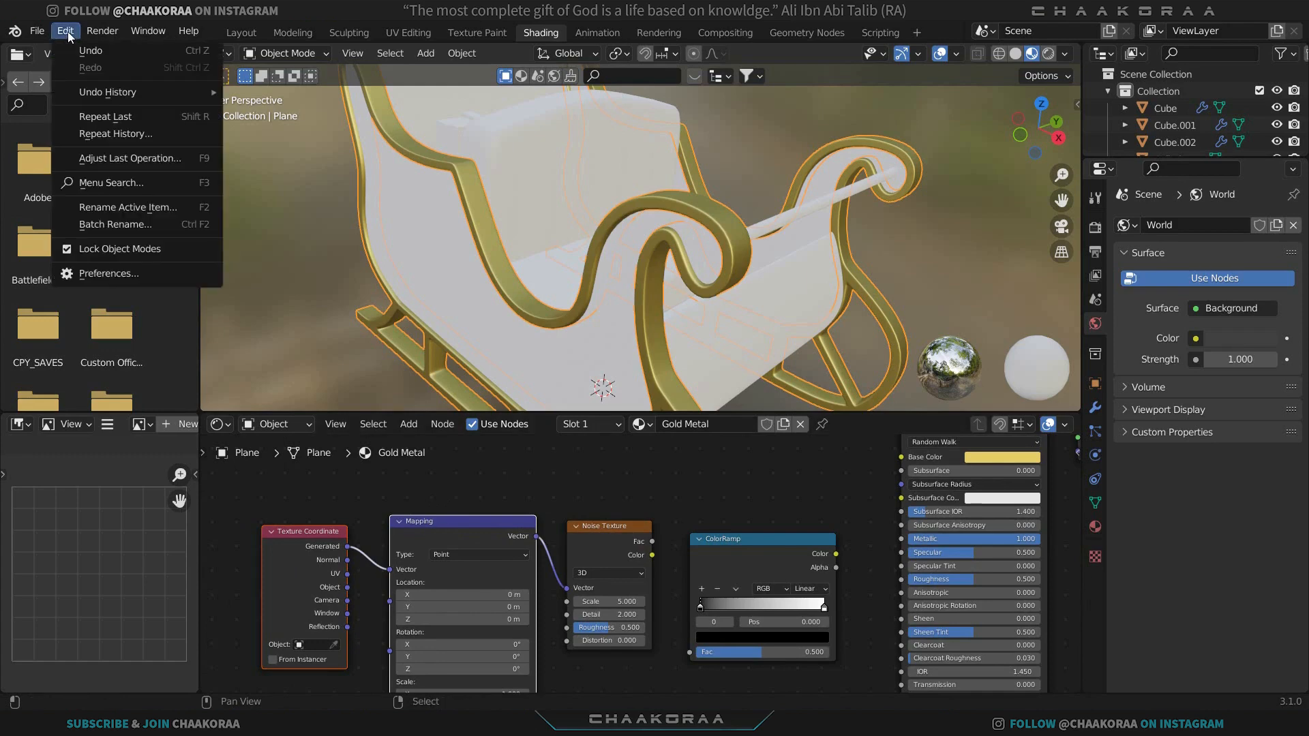
click(131, 280)
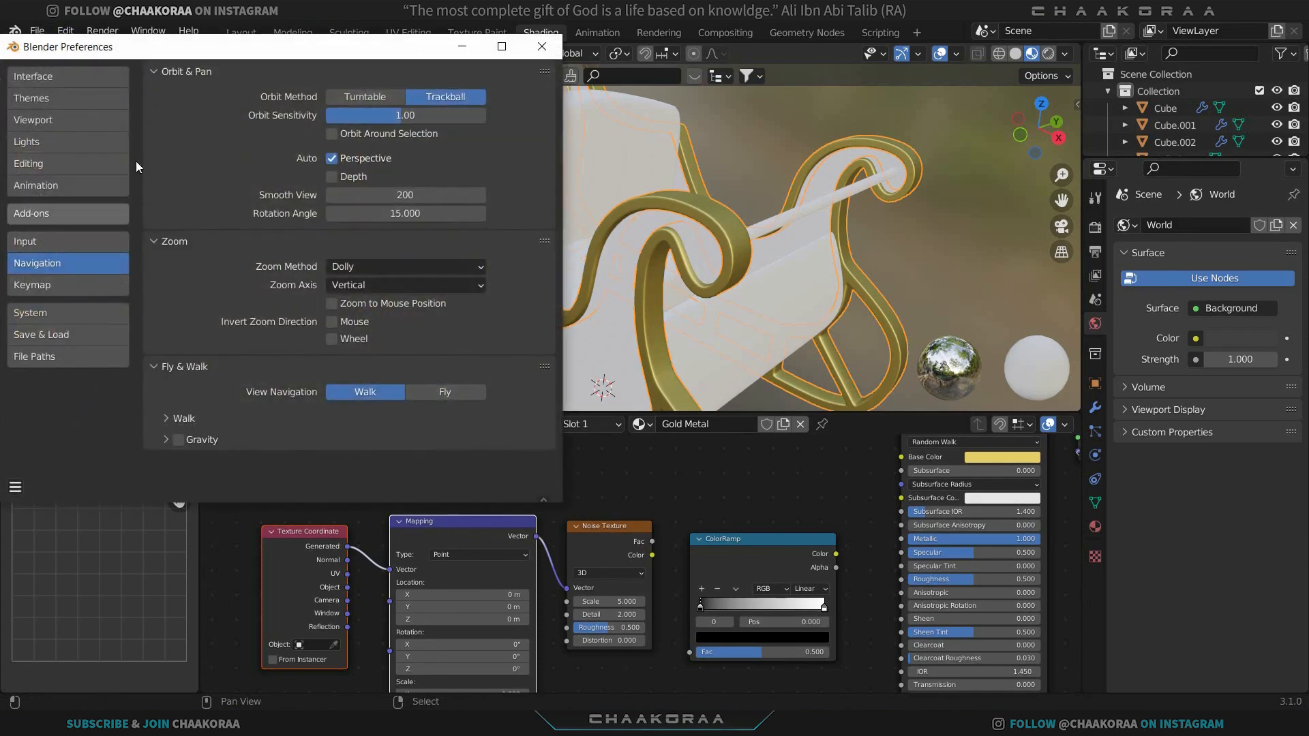
click(68, 214)
click(475, 101)
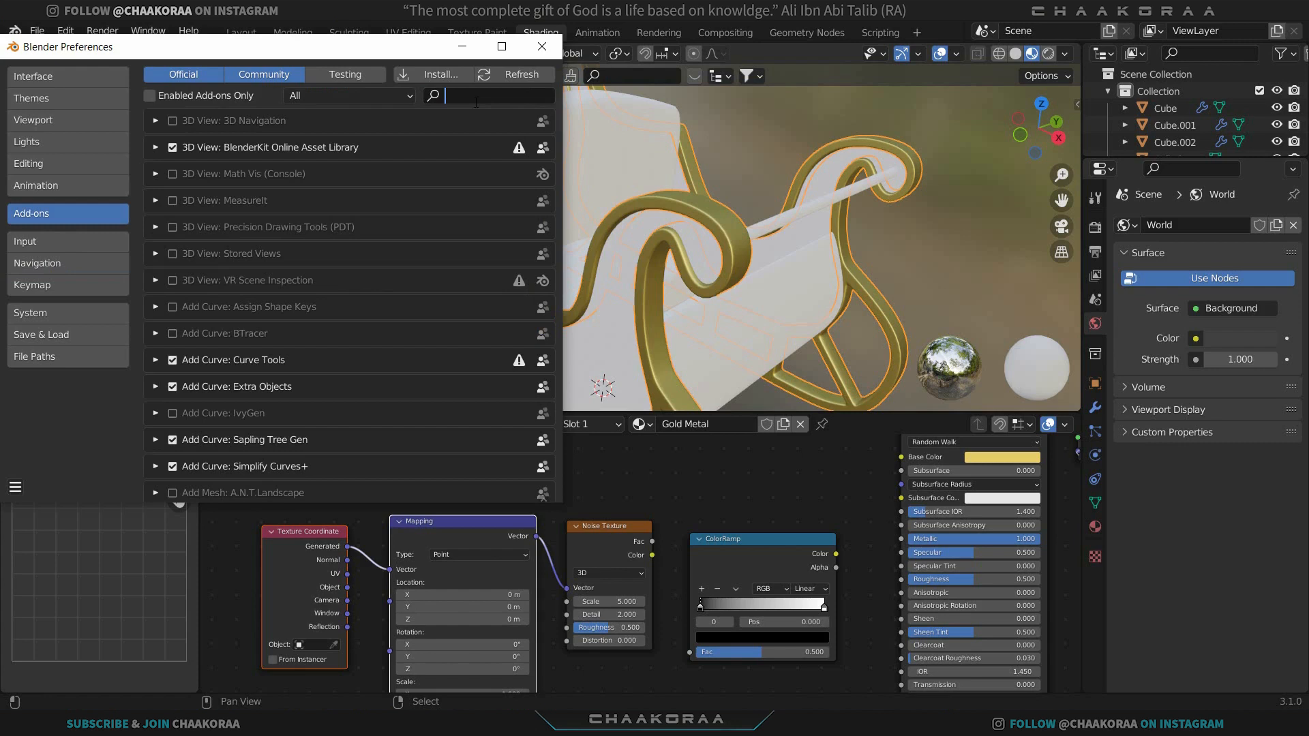
text(node)
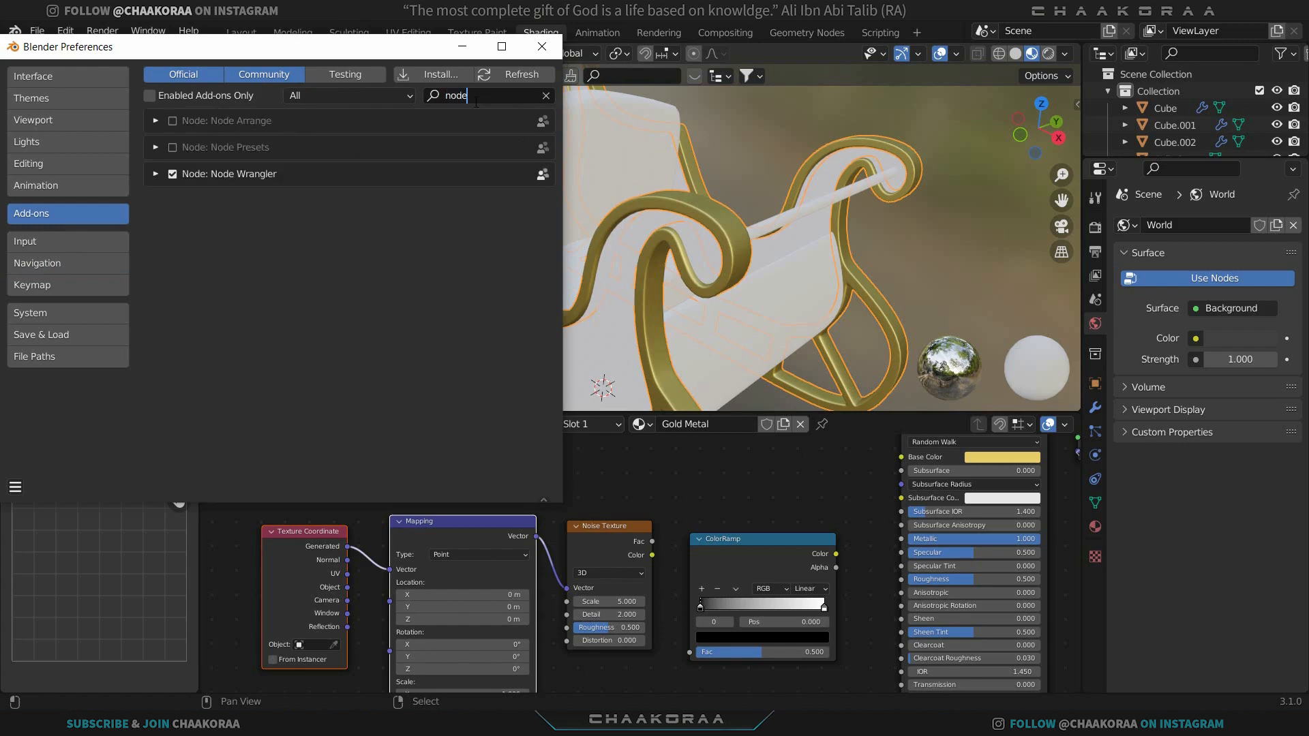
click(542, 47)
Connect the Noise Texture's Fac output to the ColorRamp's Fac, and the ColorRamp's Color to the Principled BSDF's Roughness.
scroll(623, 546, down, 2)
middle_drag(644, 550, 439, 491)
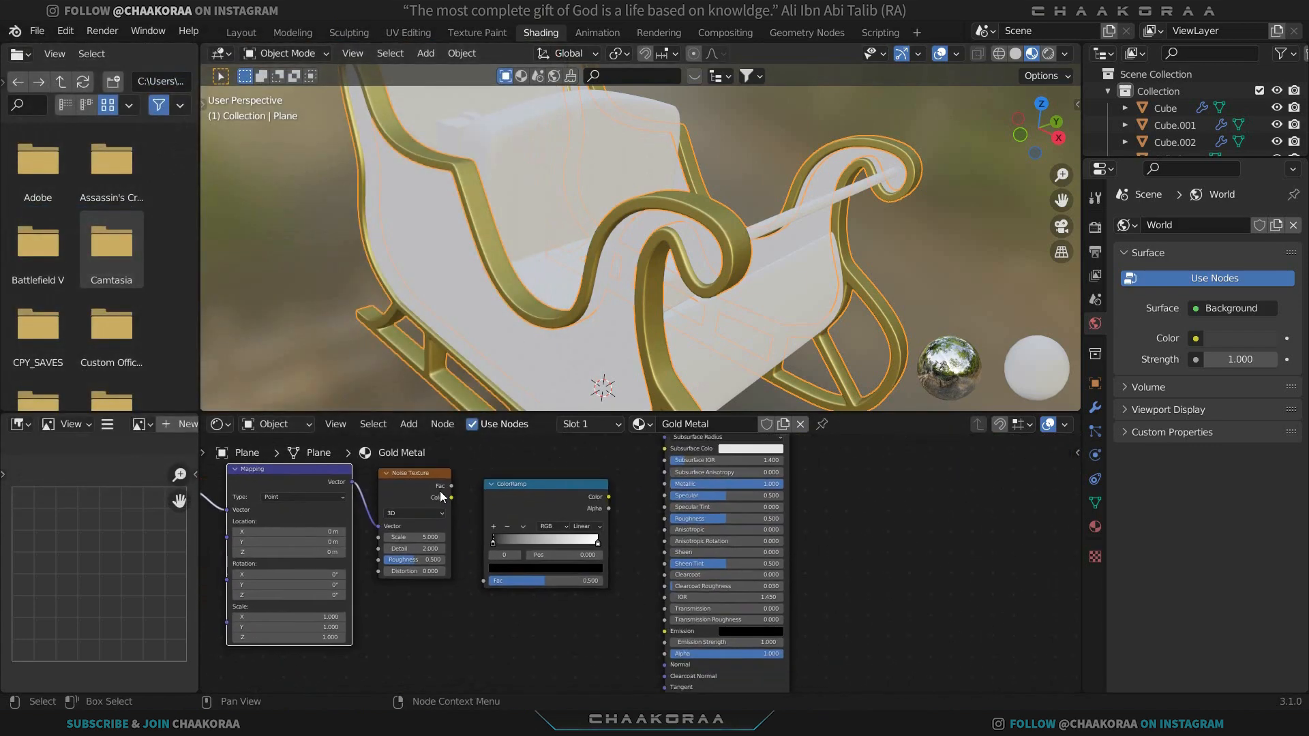
scroll(455, 514, up, 2)
drag(407, 496, 446, 615)
drag(605, 509, 674, 536)
Connect the Texture Coordinate's Object output to the Mapping node's Vector input.
scroll(589, 300, up, 4)
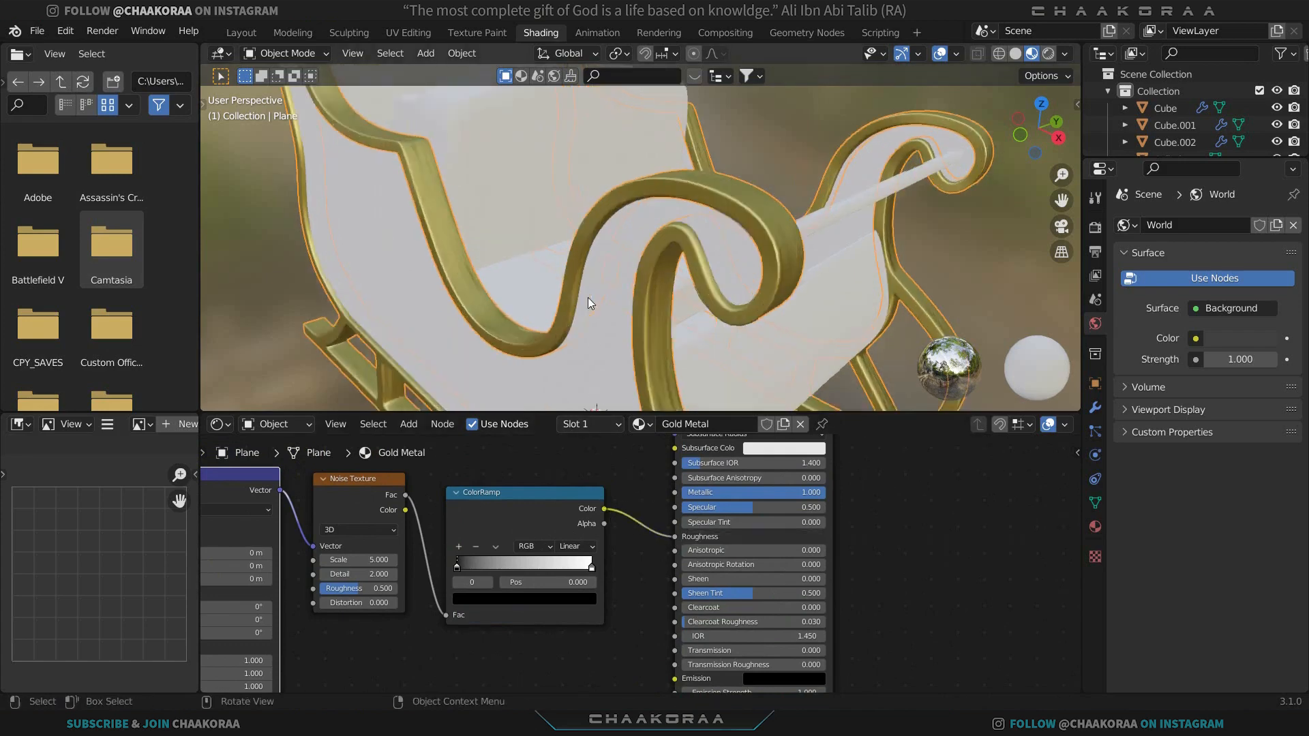
shift+middle_drag(603, 299, 819, 272)
middle_drag(615, 554, 966, 549)
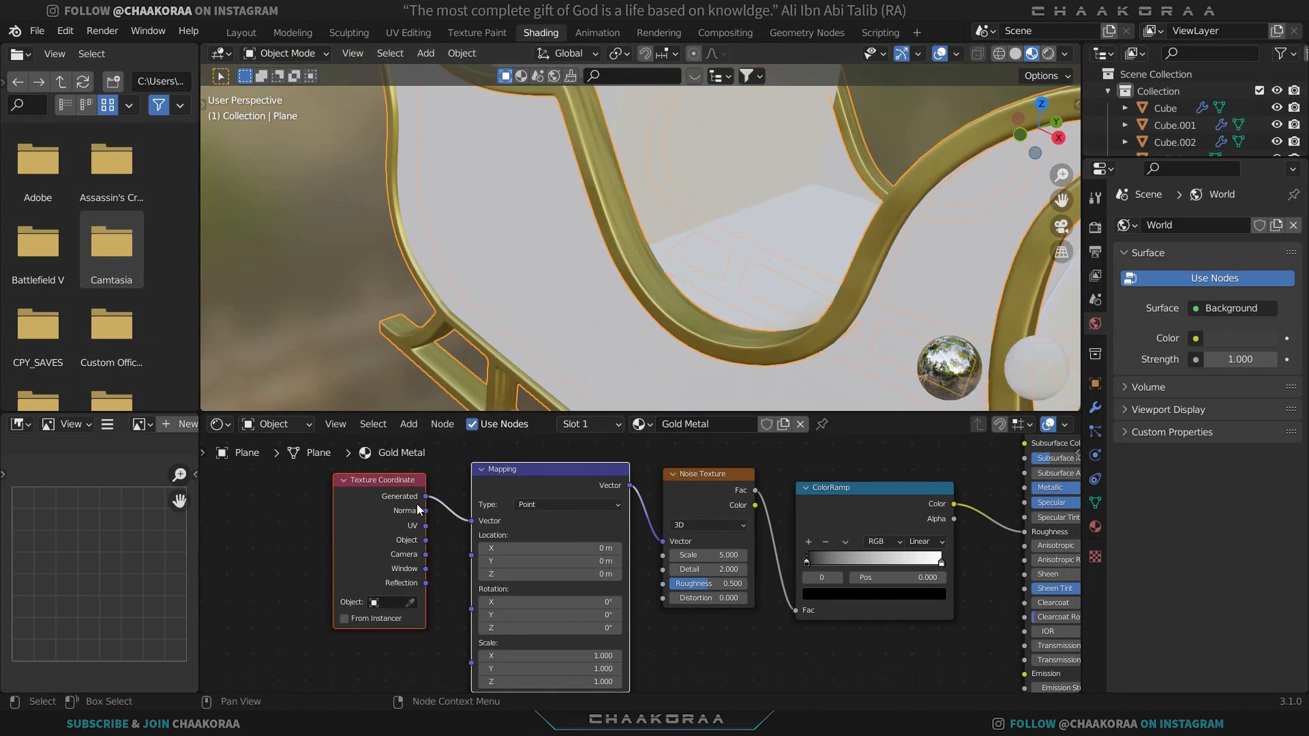
drag(425, 540, 471, 522)
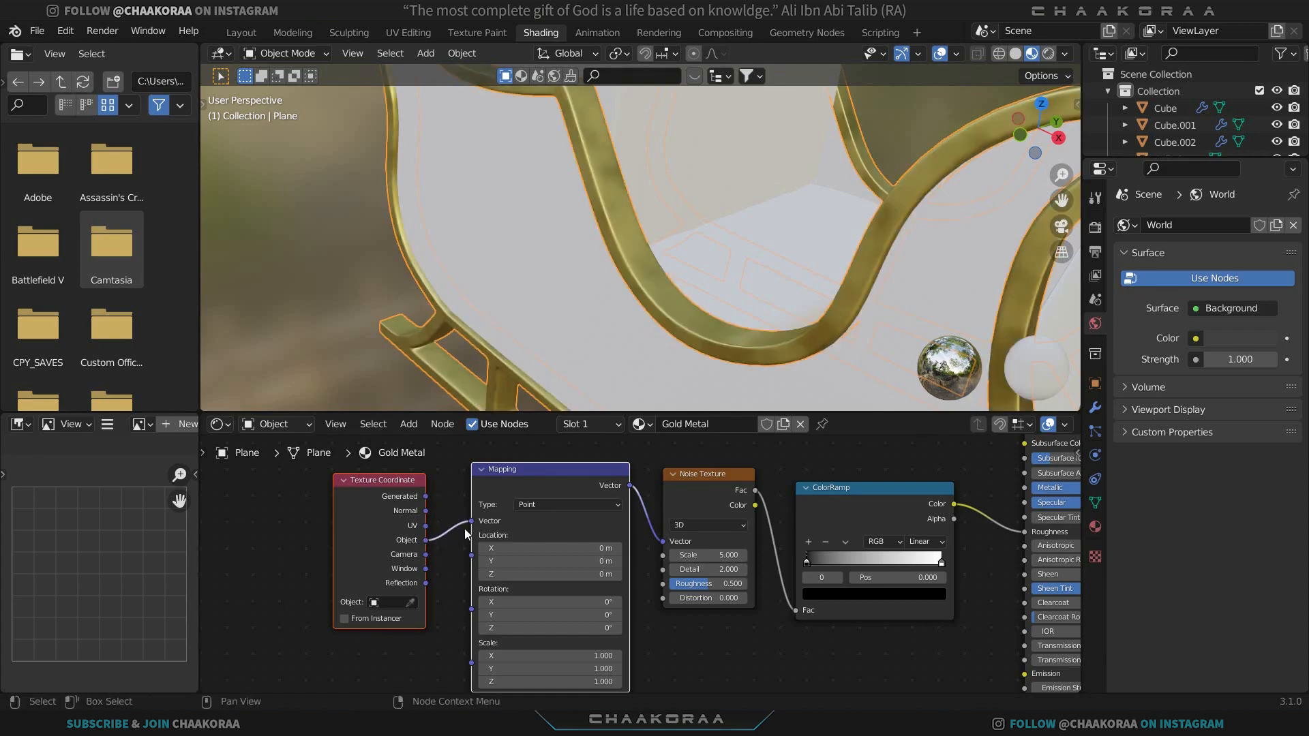
Set the Noise Texture's Scale to 13.000, Detail to 15.000 and Roughness to 0.540.
middle_drag(669, 510, 513, 491)
scroll(556, 537, up, 3)
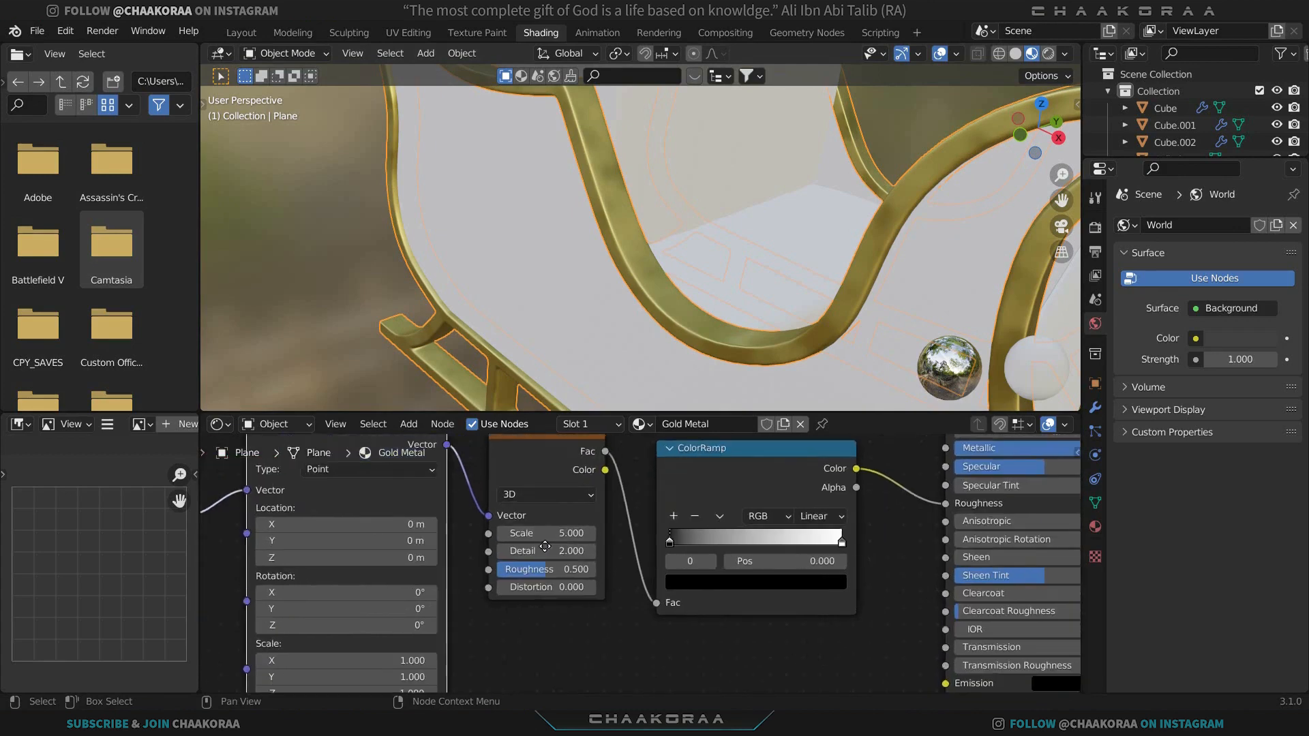
middle_drag(557, 541, 458, 523)
scroll(458, 523, up, 2)
drag(459, 523, 554, 523)
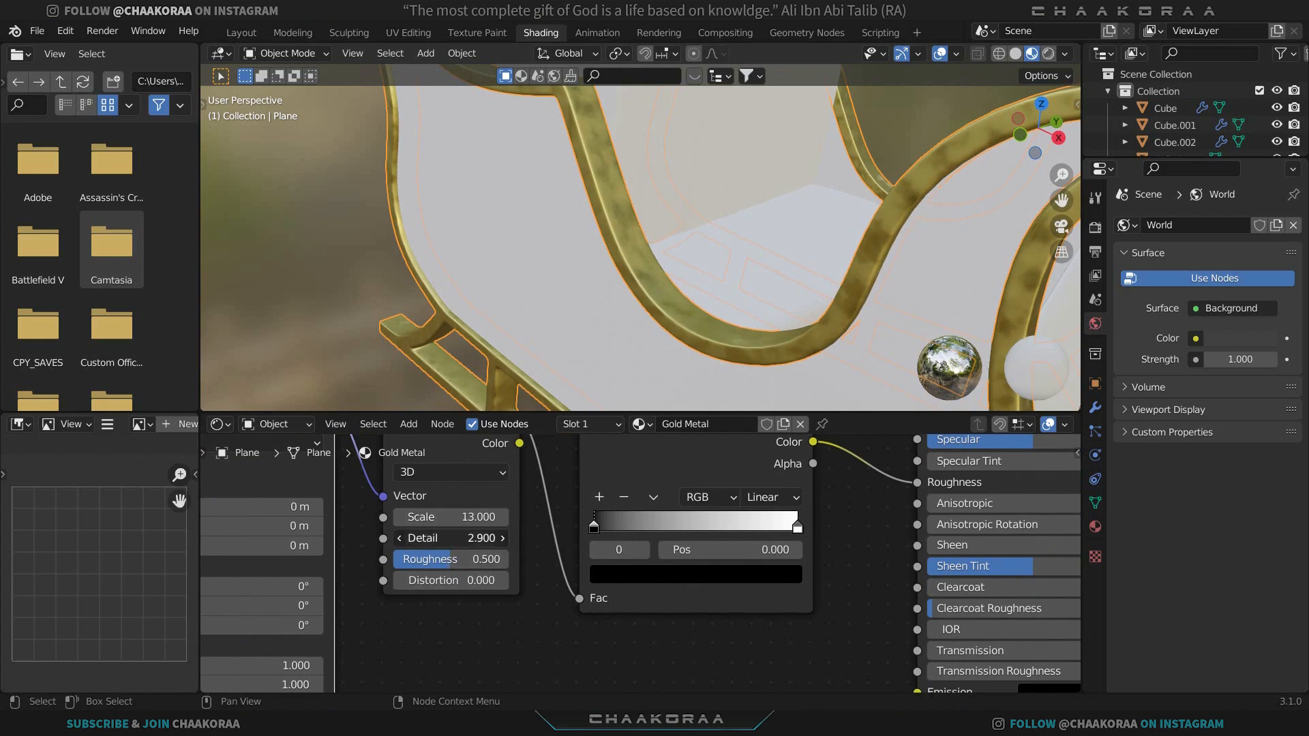
drag(450, 538, 477, 537)
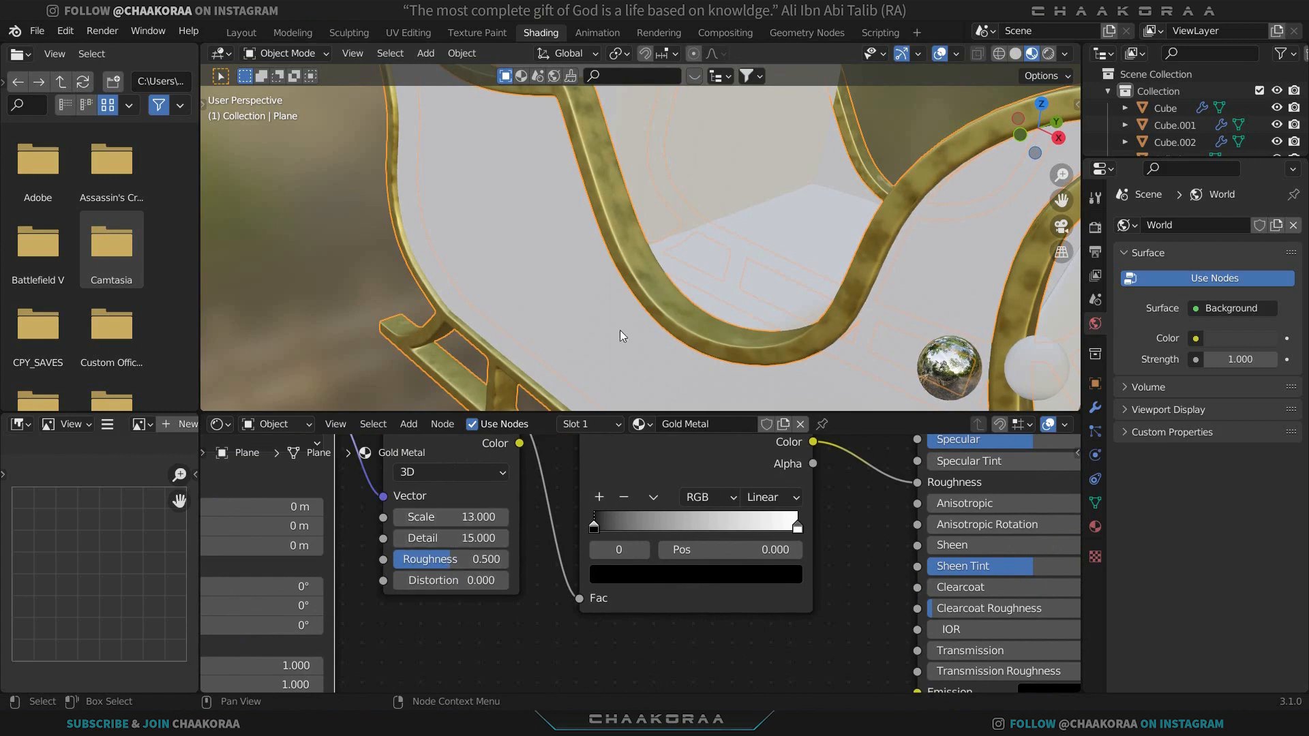
scroll(649, 297, up, 3)
scroll(650, 297, up, 1)
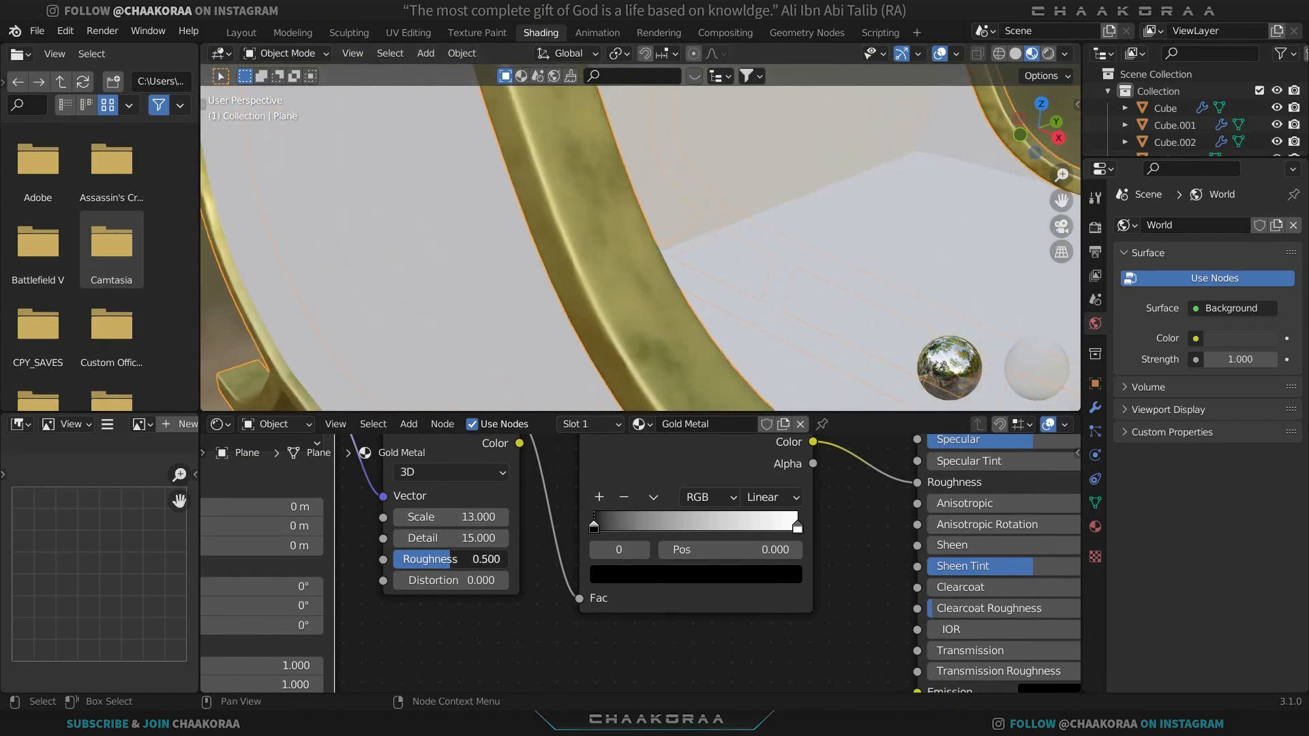
drag(448, 559, 454, 559)
scroll(652, 535, down, 1)
scroll(701, 264, down, 3)
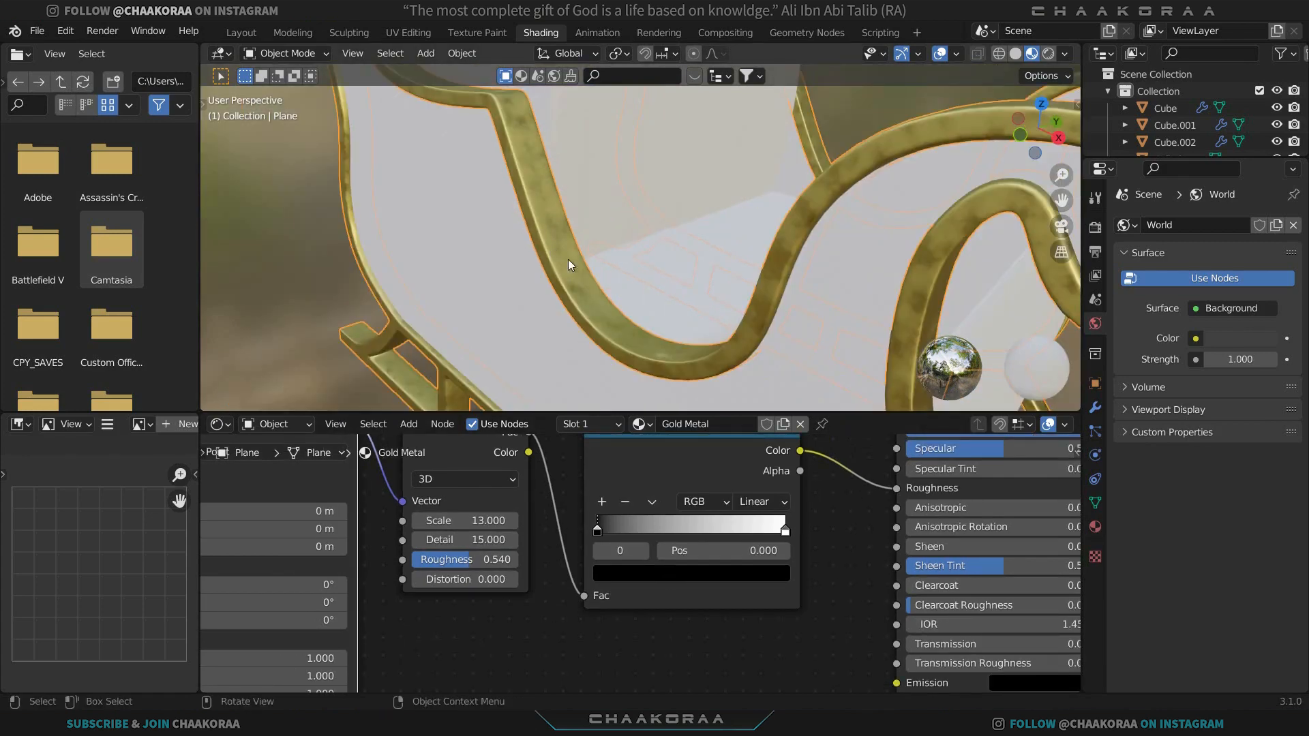
Flip the ColorRamp and move its white stop to position 0.171.
drag(604, 534, 622, 536)
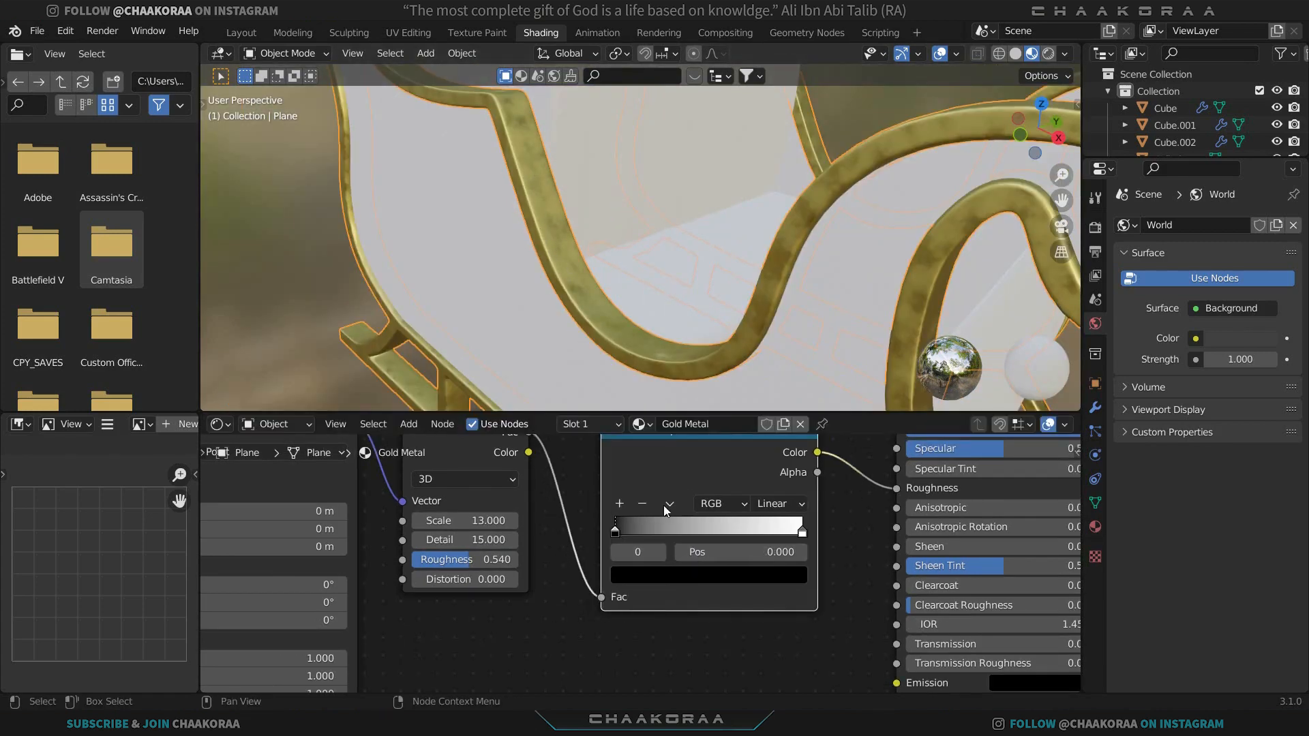
middle_drag(683, 512, 673, 542)
click(659, 534)
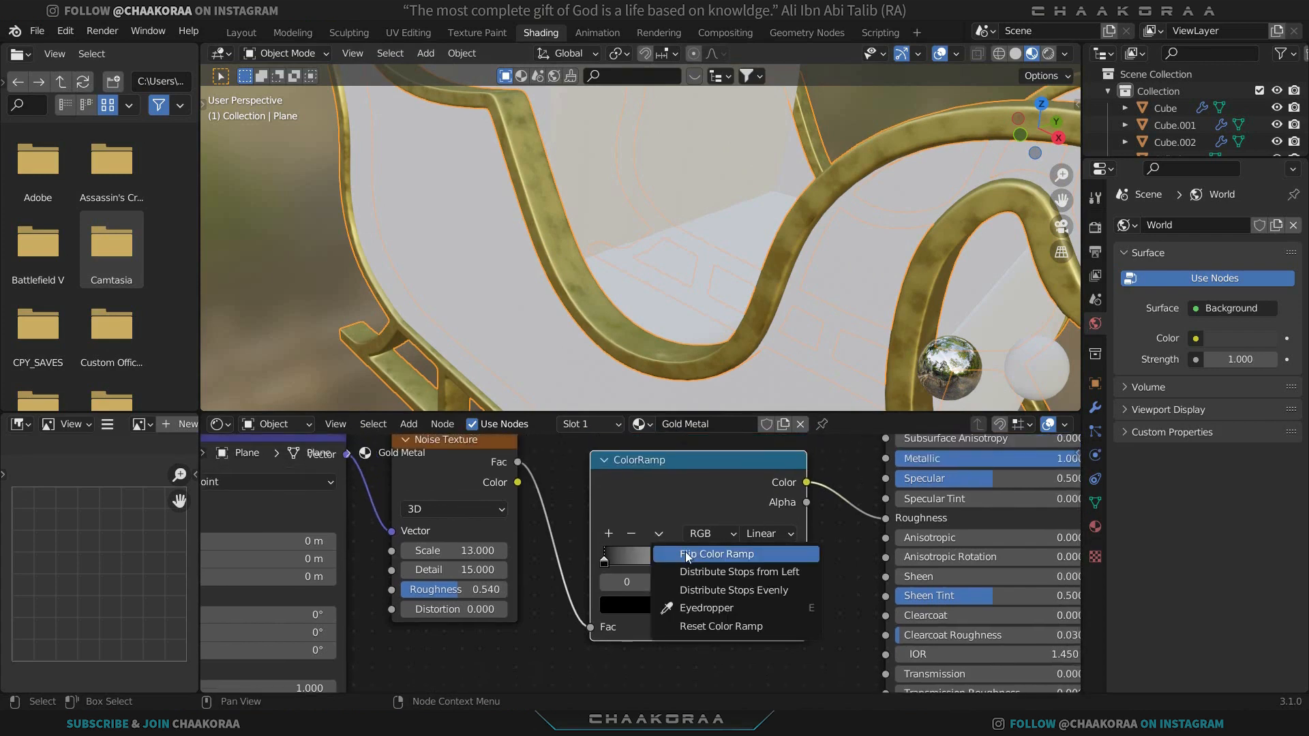
click(742, 555)
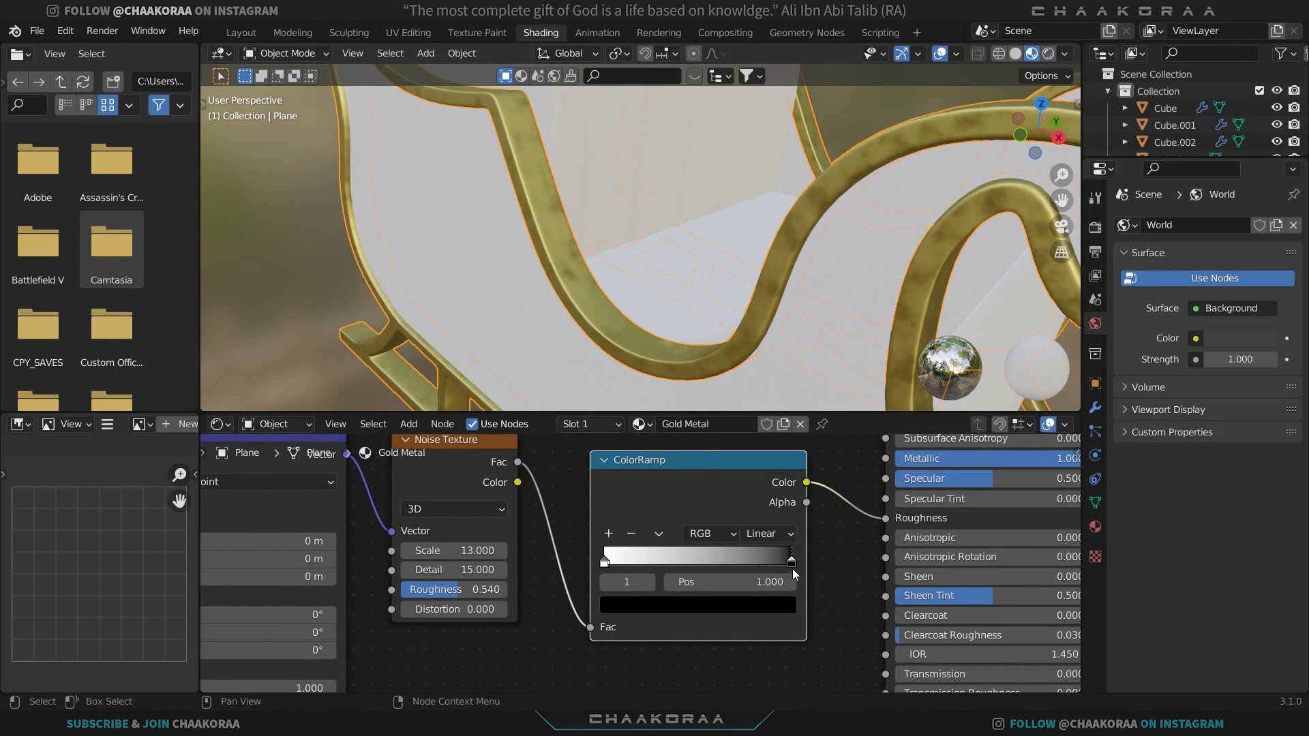
mouse_move(793, 566)
mouse_down()
mouse_move(747, 566)
mouse_move(799, 568)
mouse_up()
drag(606, 563, 641, 563)
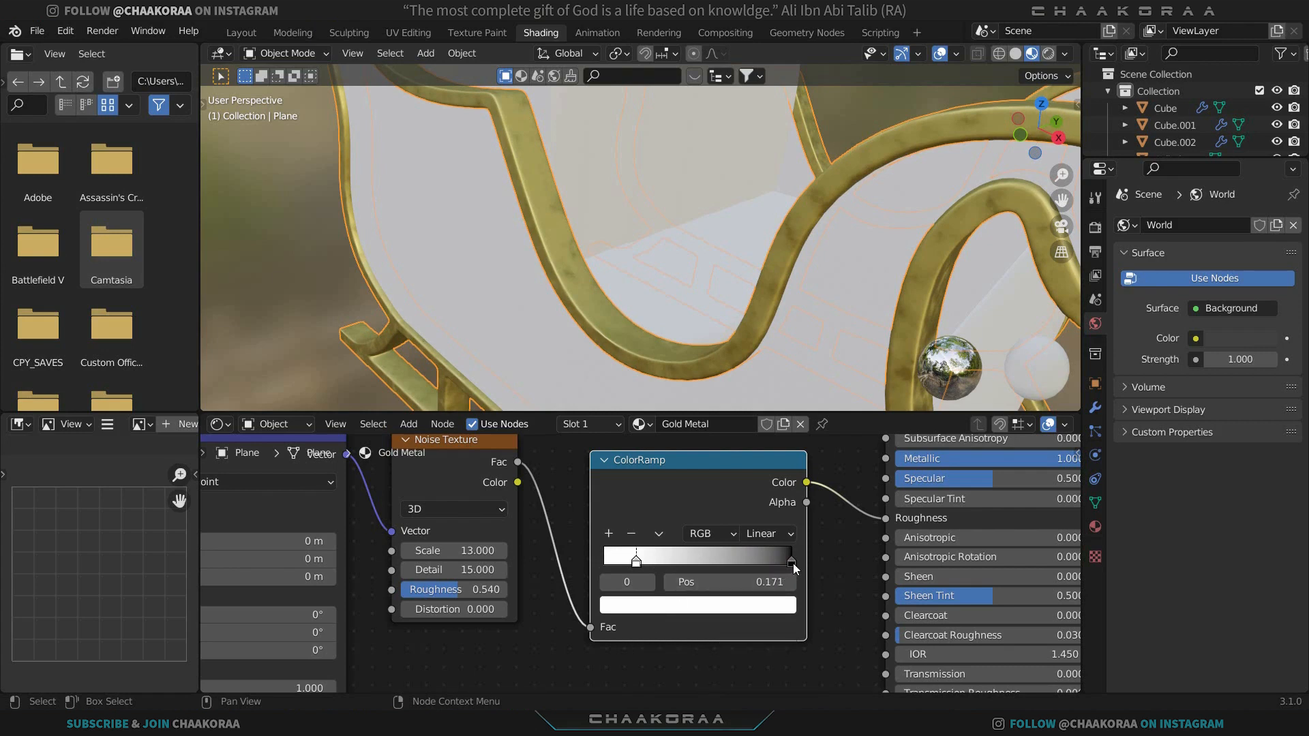
Try darker grays for the ColorRamp's white stop, ending at a color value of 0.595.
click(649, 605)
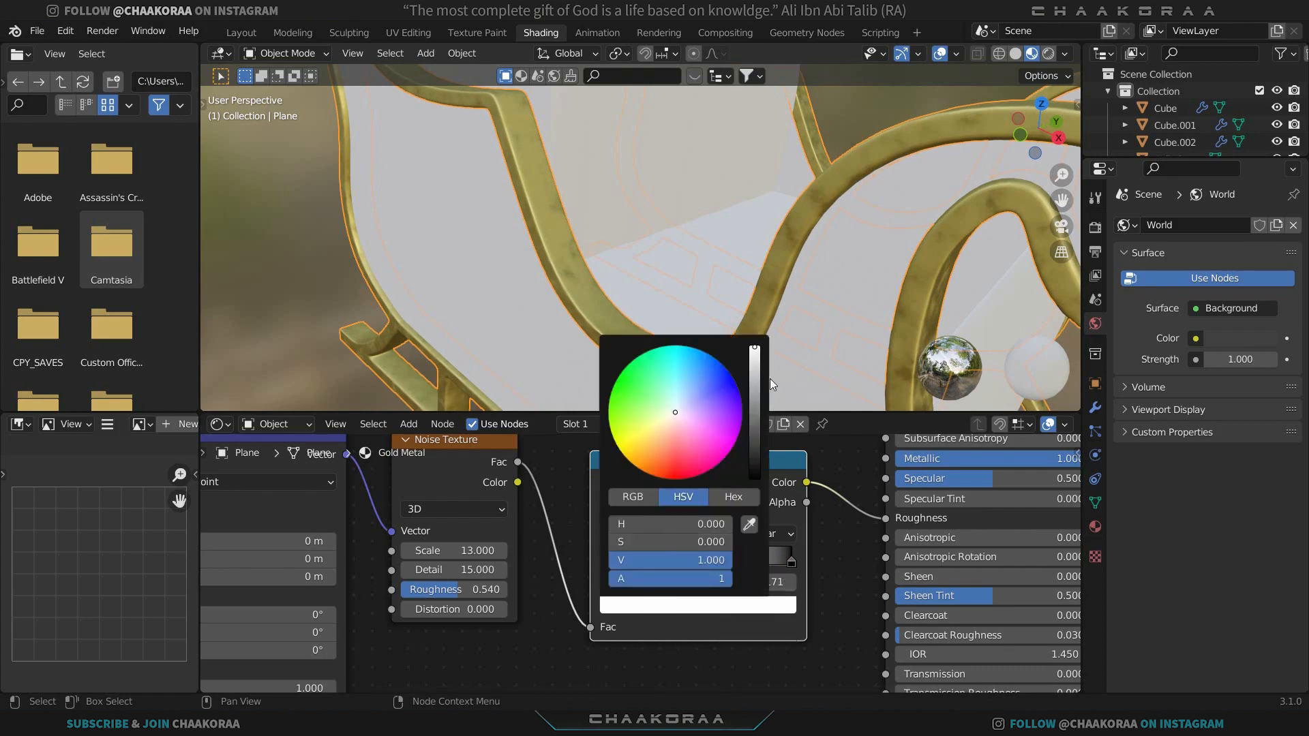
click(755, 367)
drag(755, 366, 754, 393)
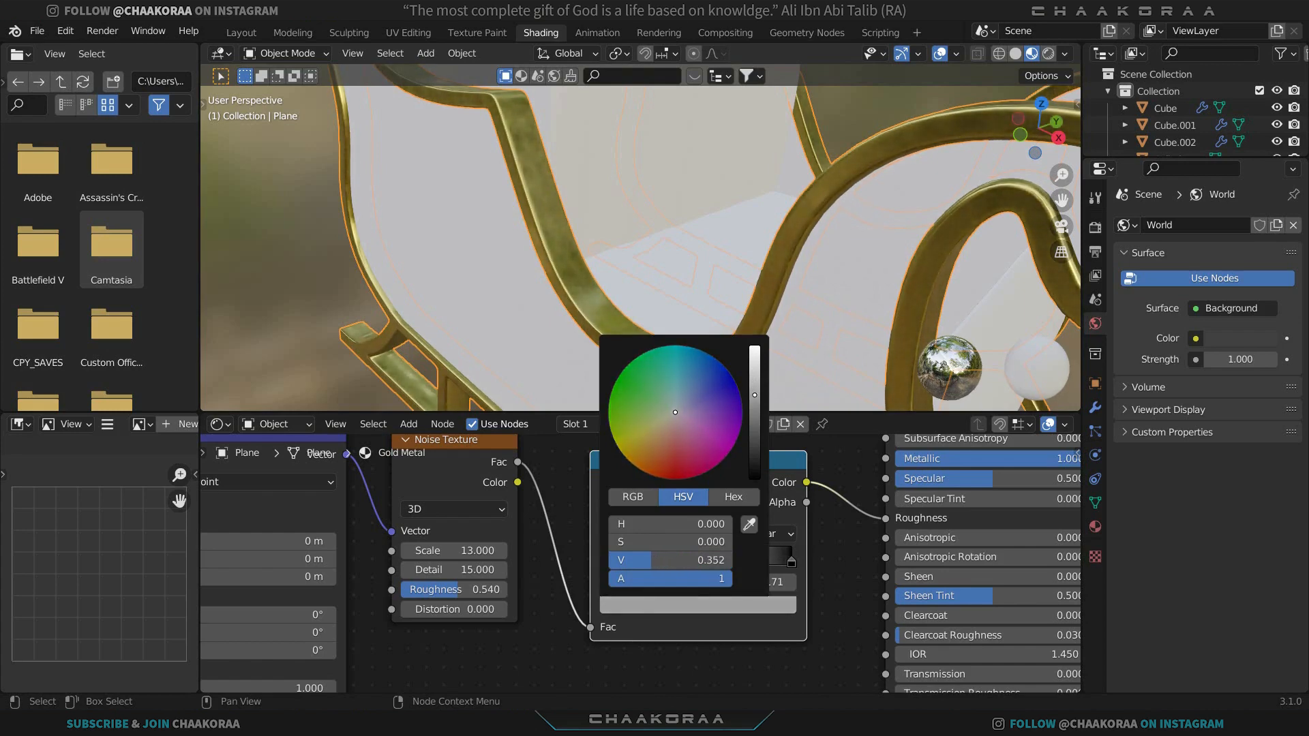
middle_drag(616, 224, 588, 235)
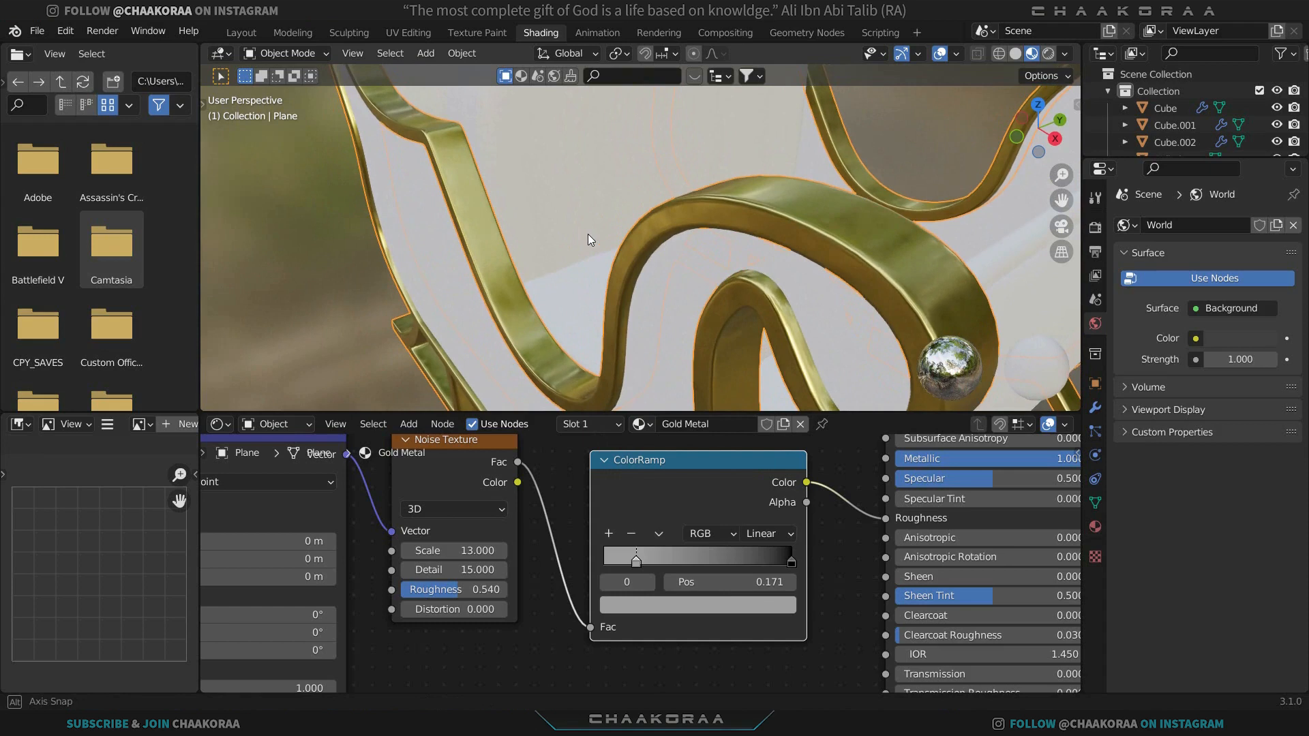
click(669, 602)
drag(754, 386, 755, 372)
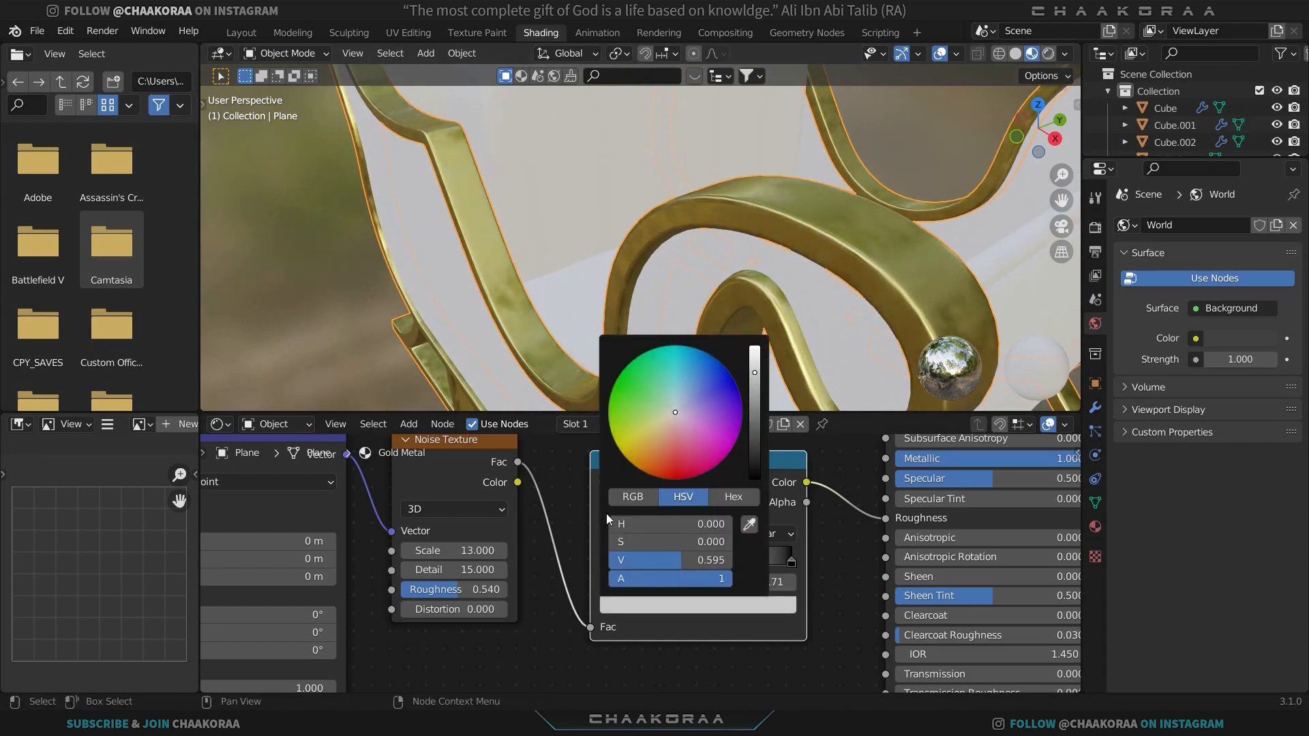
Lighten the ColorRamp's black stop at position 1.000 to dark gray.
click(788, 560)
click(746, 603)
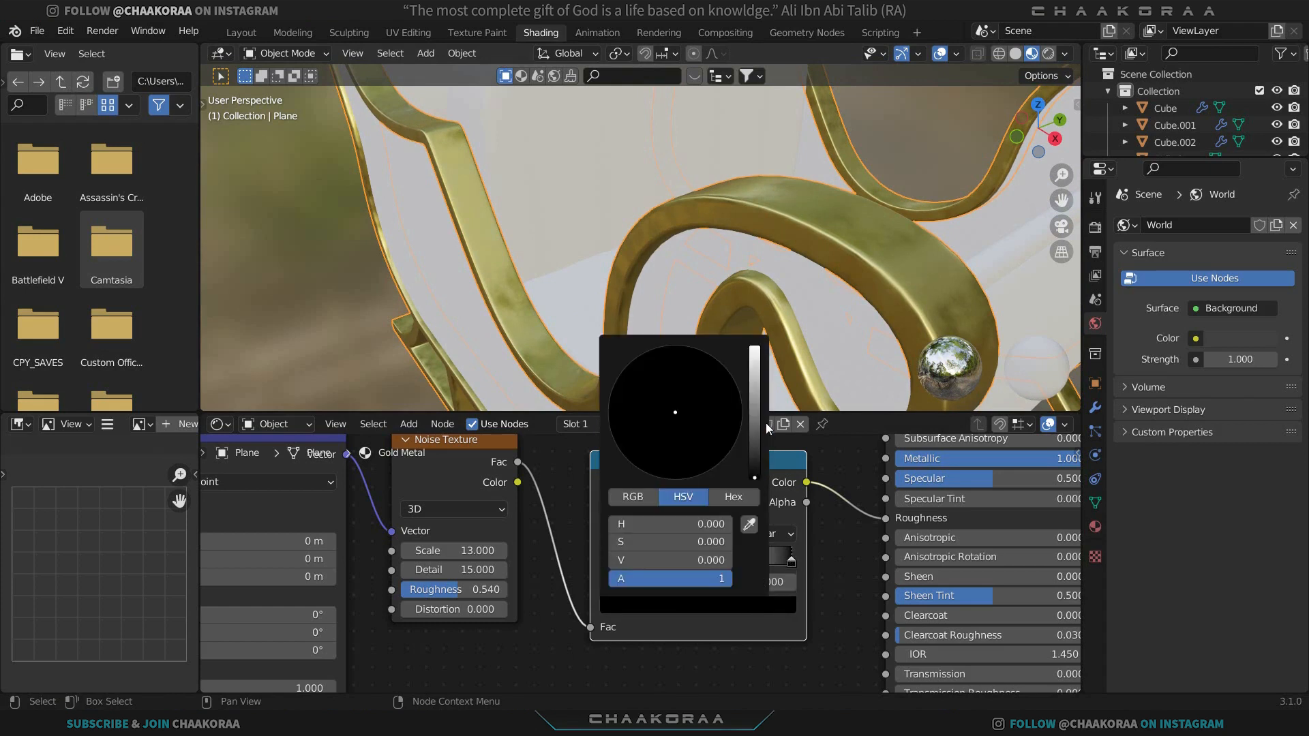
drag(754, 452, 754, 442)
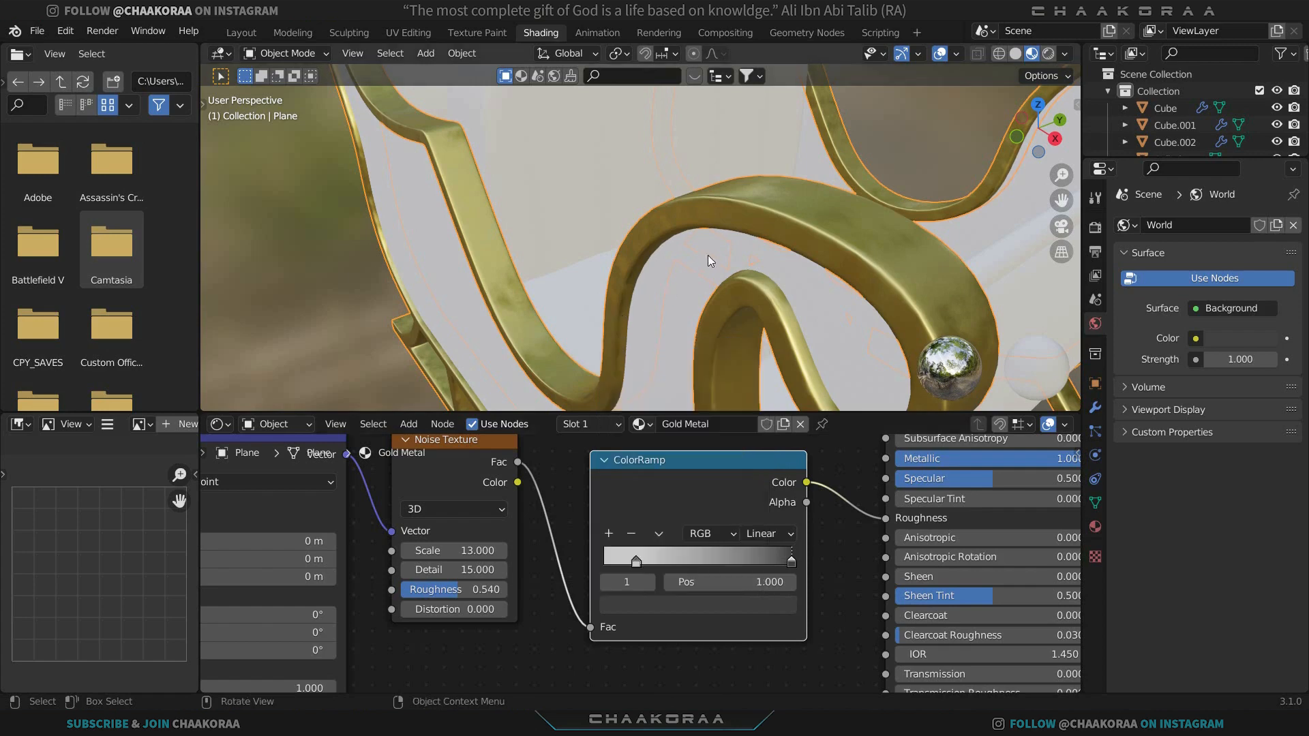
middle_drag(708, 255, 685, 277)
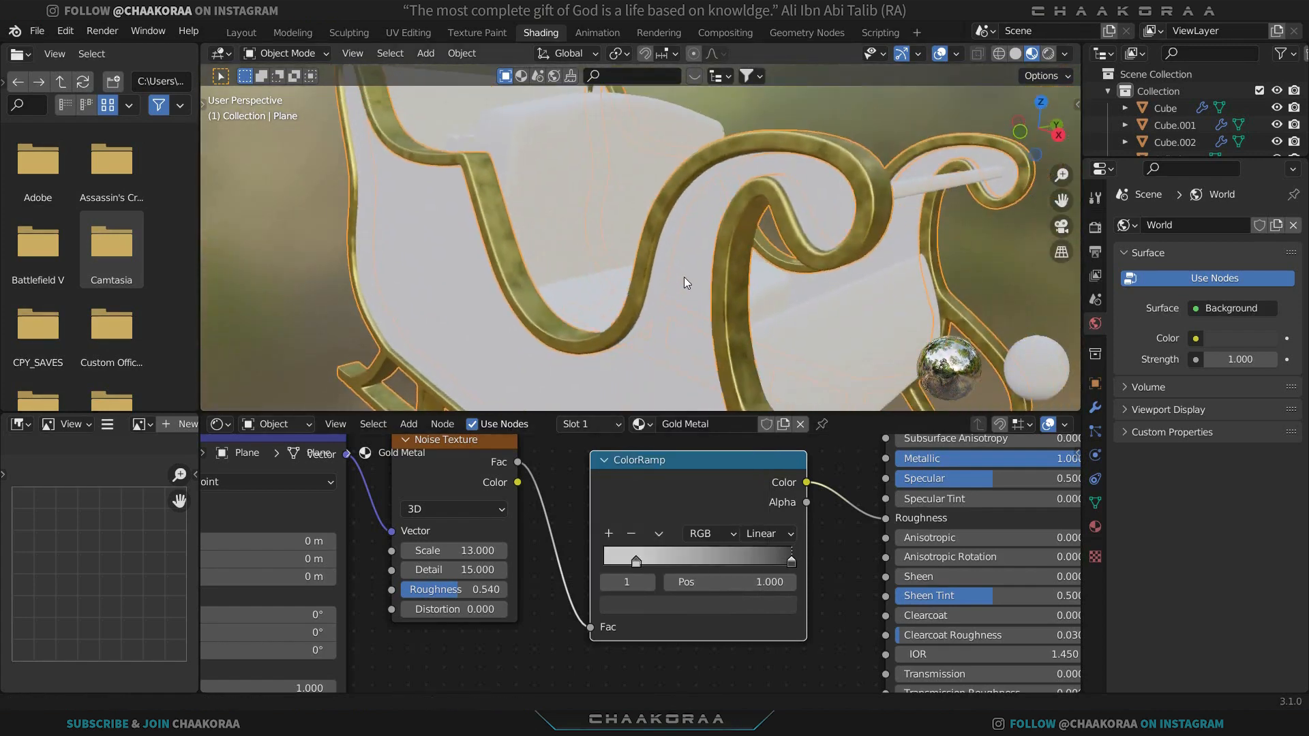
Darken the ColorRamp stop at position 0.171 to medium gray.
click(635, 561)
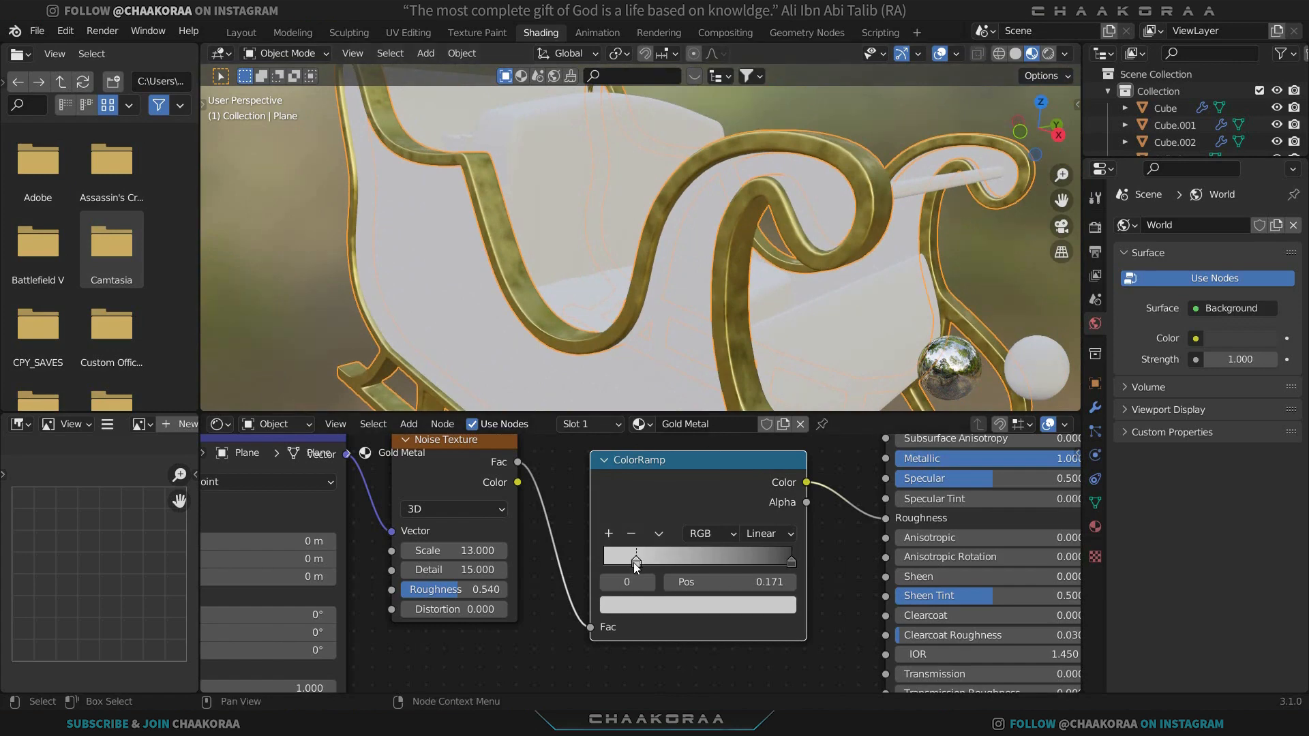
click(645, 604)
drag(757, 390, 754, 399)
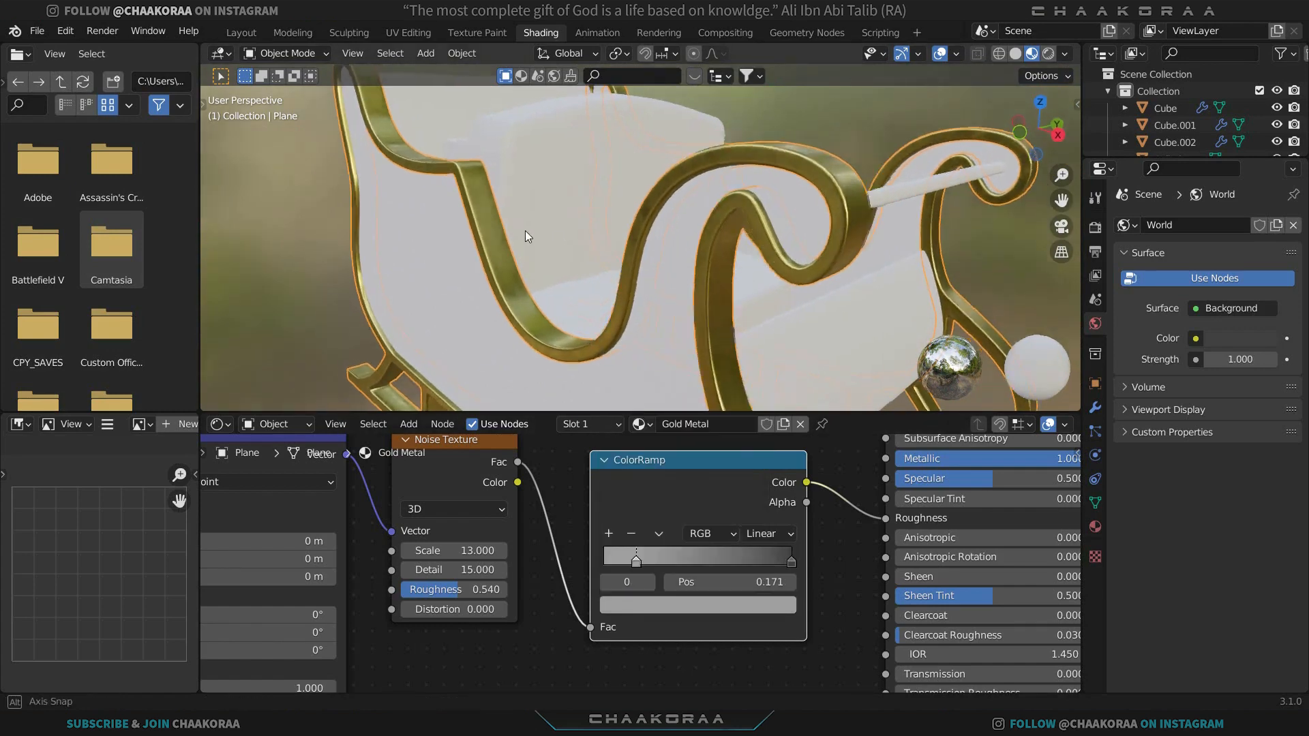
Create a new material named Red on the sleigh's side panels.
middle_drag(524, 230, 653, 207)
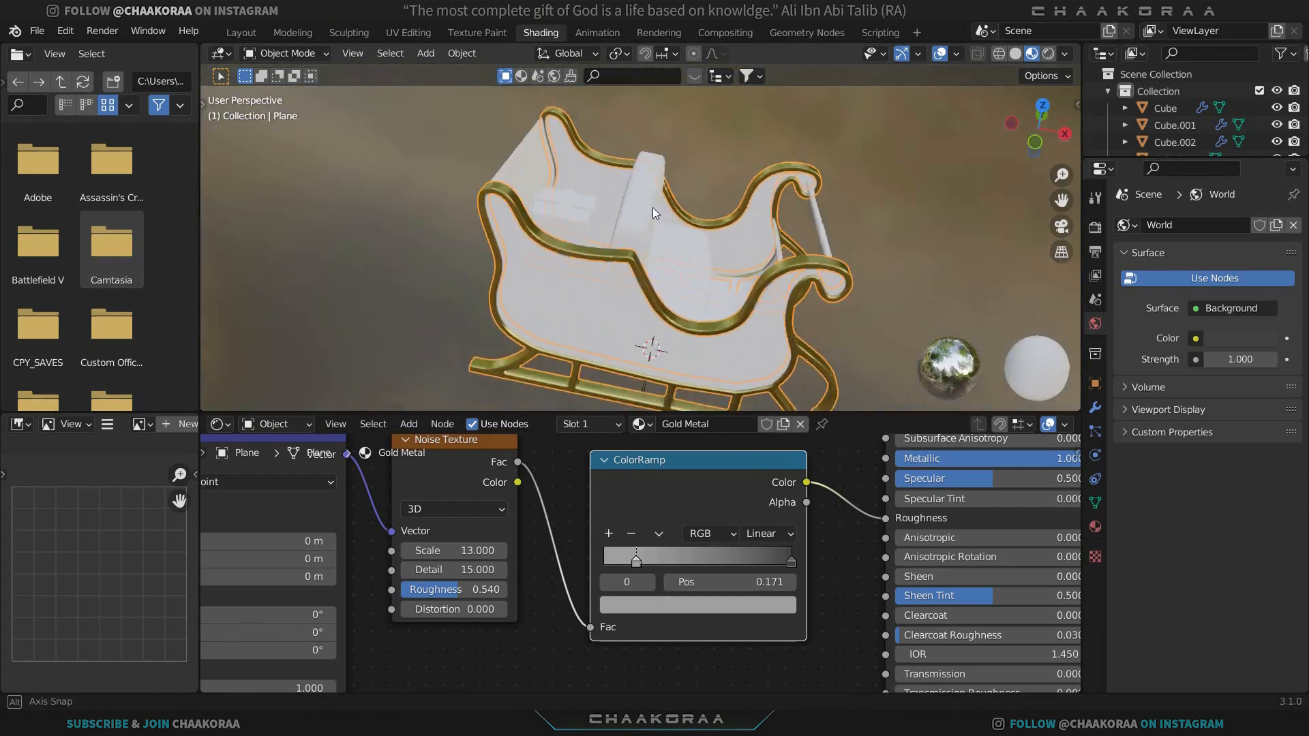
click(537, 265)
click(666, 424)
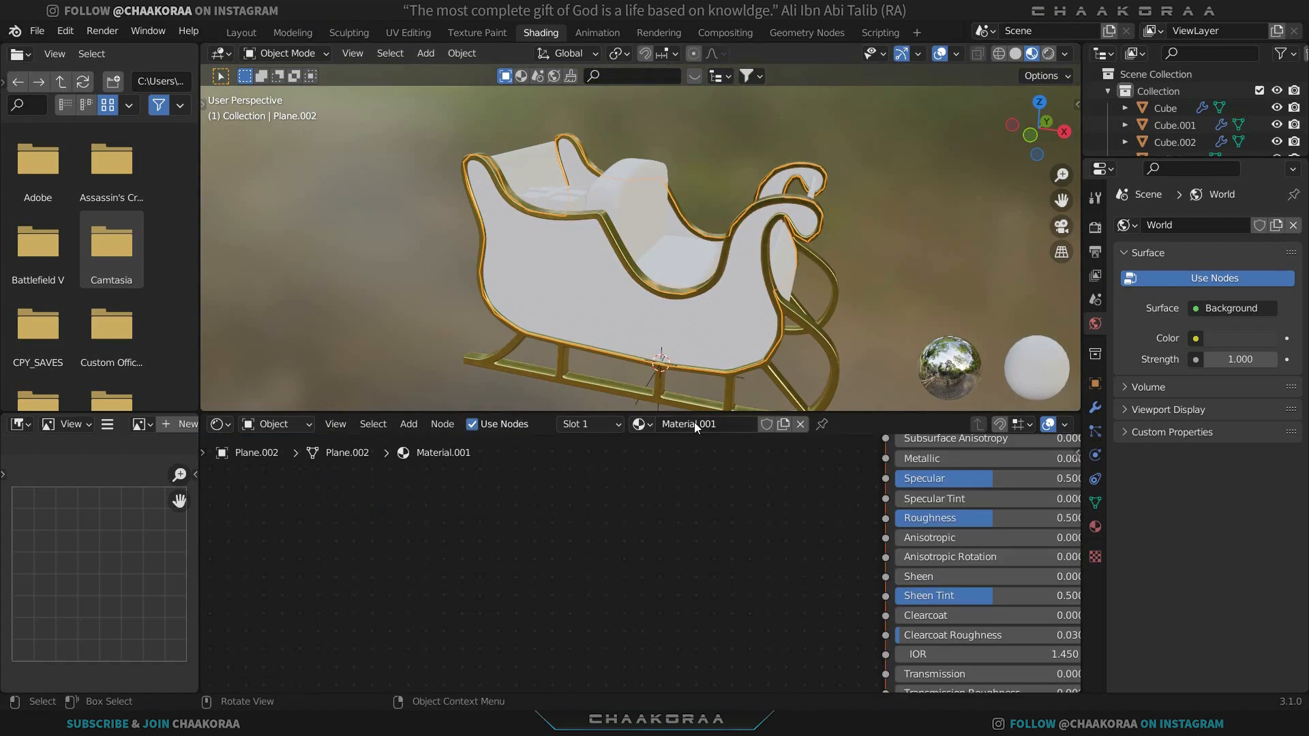
text(Red)
key(Return)
Set the Red material's base color to a bright red.
ctrl+scroll(826, 488, down, 5)
shift+scroll(826, 488, up, 3)
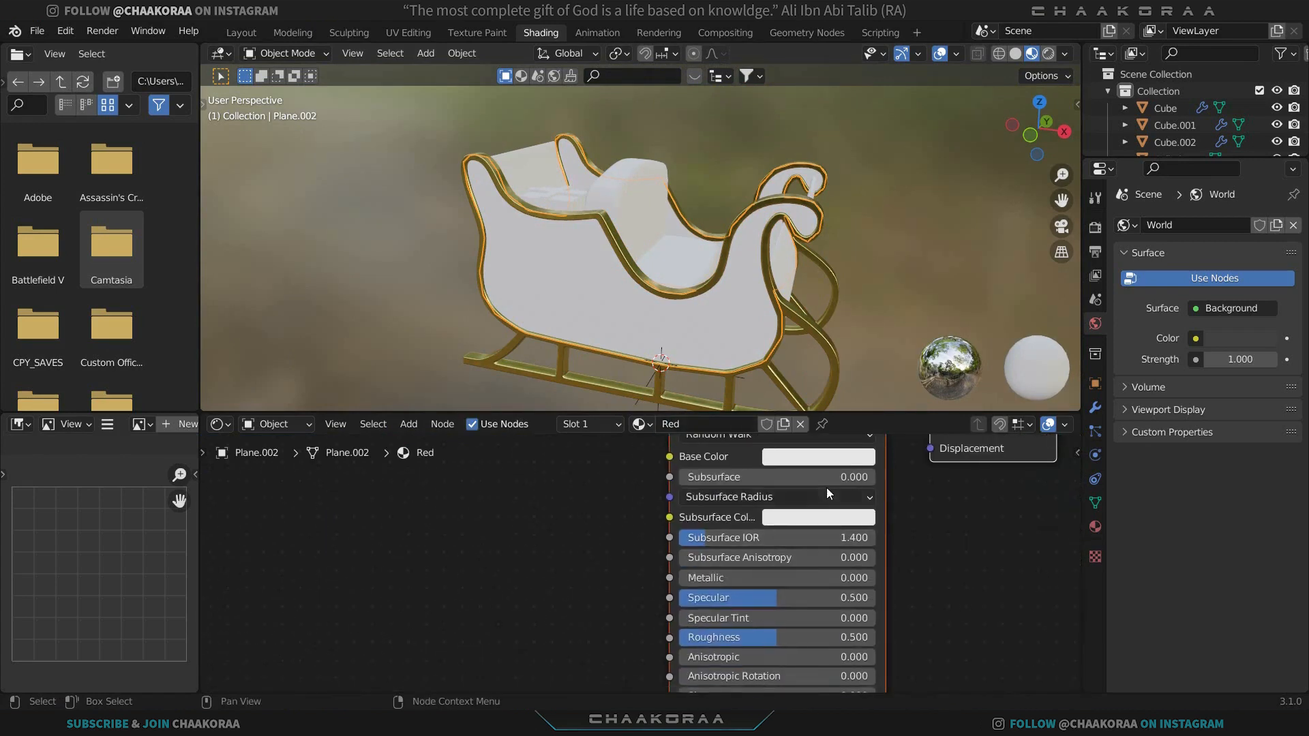
middle_drag(826, 488, 804, 547)
click(812, 515)
drag(824, 358, 810, 382)
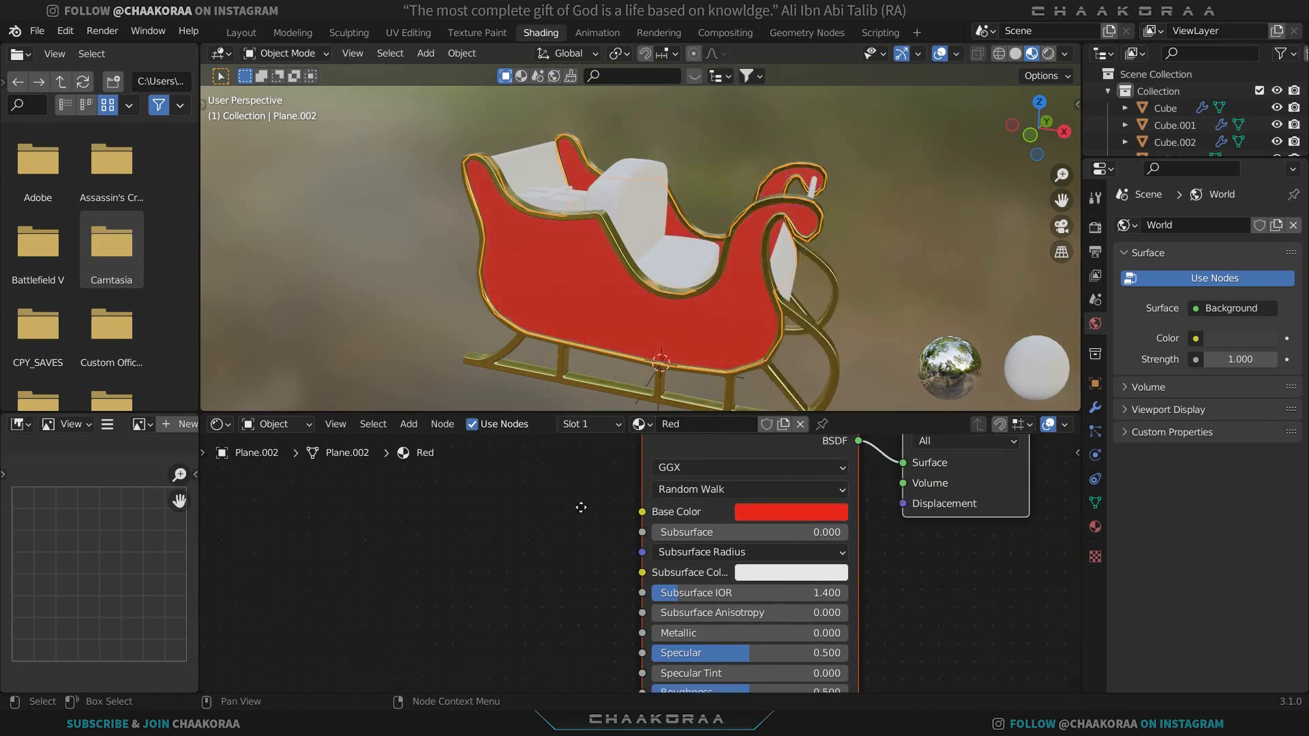
Set the Red material's Metallic value to 0.407.
middle_drag(636, 591, 615, 525)
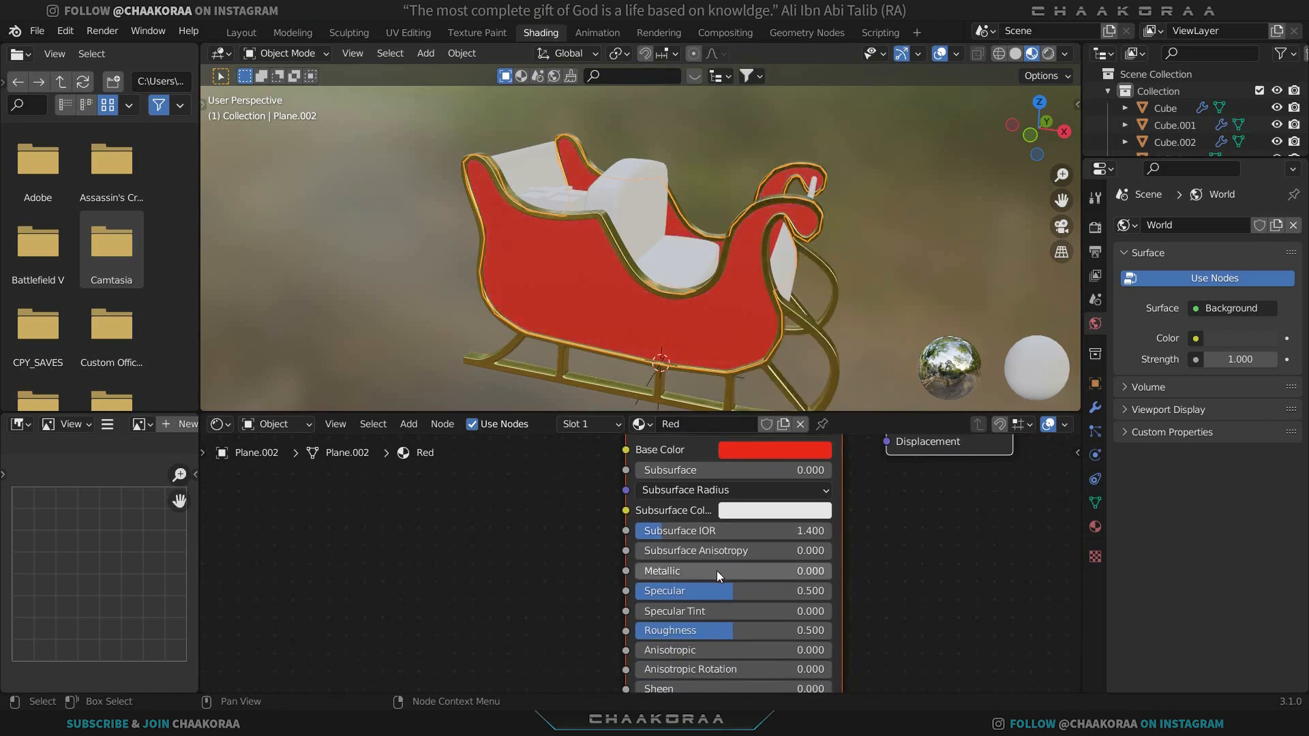
drag(718, 570, 804, 571)
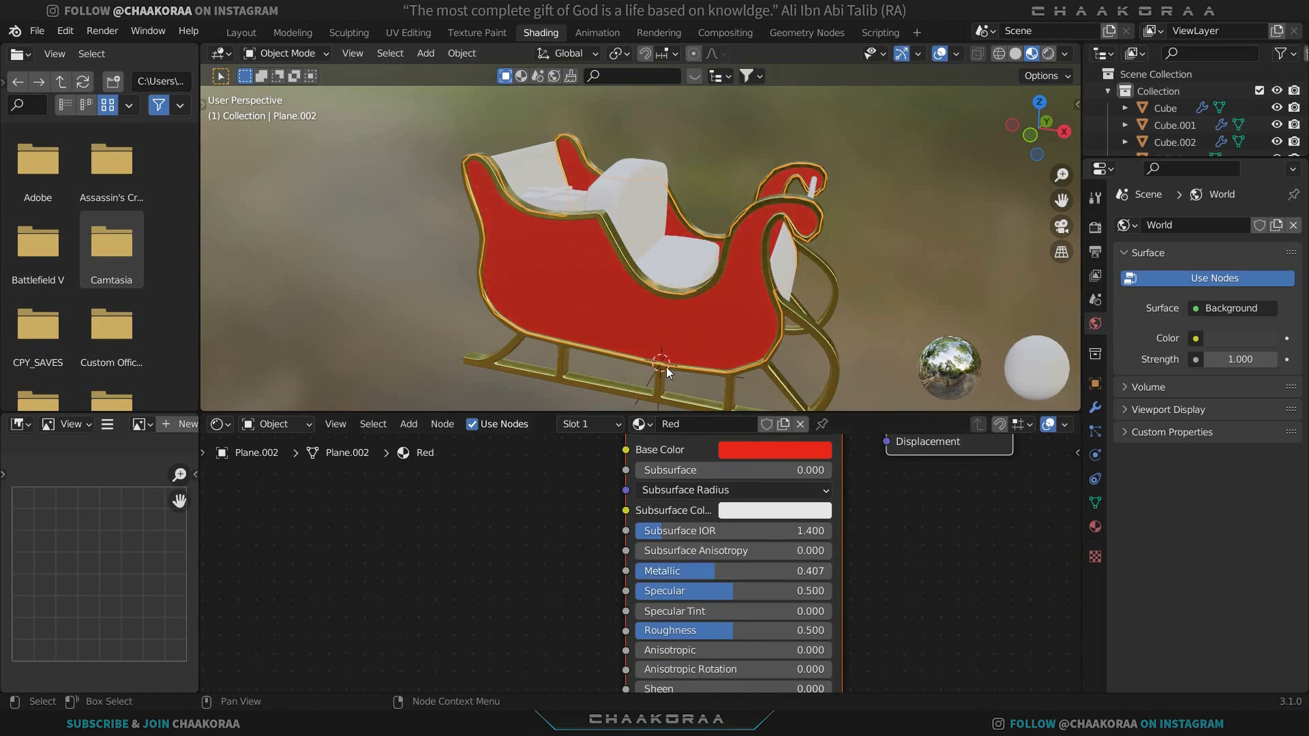
middle_drag(666, 367, 579, 284)
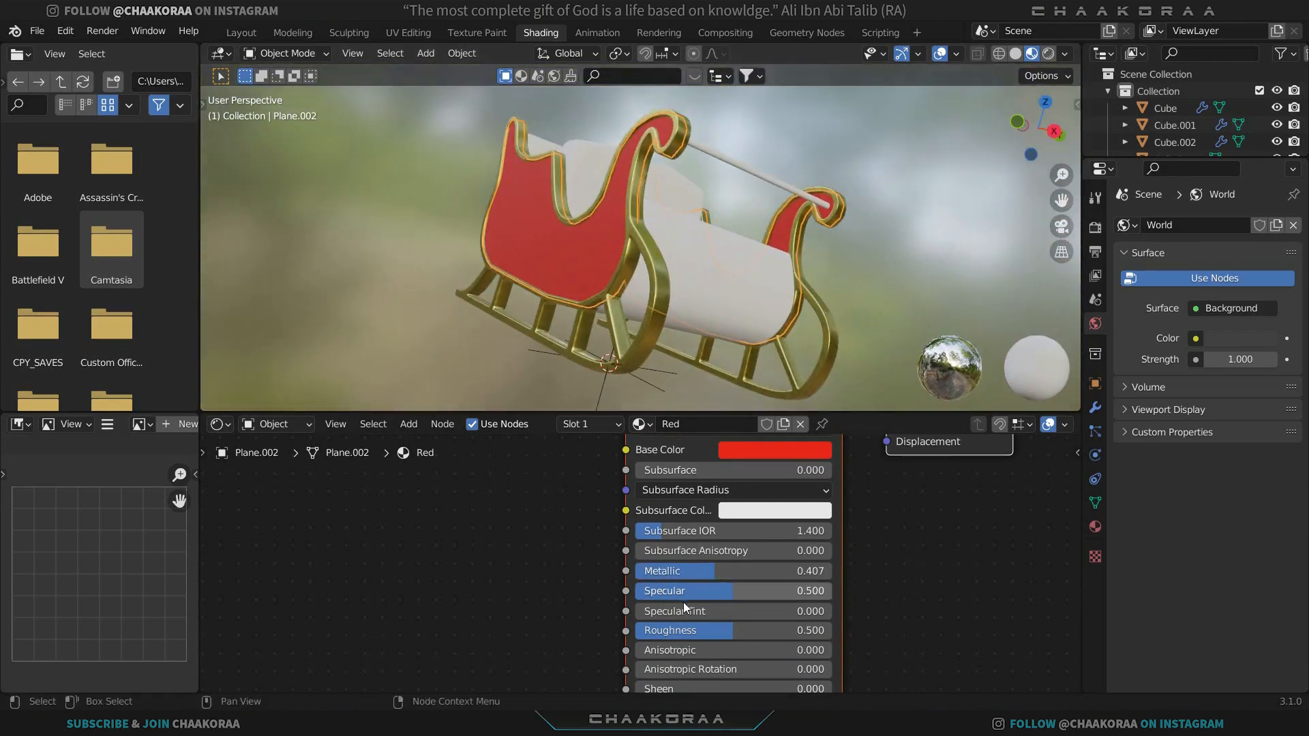
Lower the Red material's Roughness to 0.245, checking the reflections on the side panels.
drag(732, 630, 692, 630)
middle_drag(667, 286, 735, 217)
drag(709, 631, 695, 632)
middle_drag(692, 309, 604, 333)
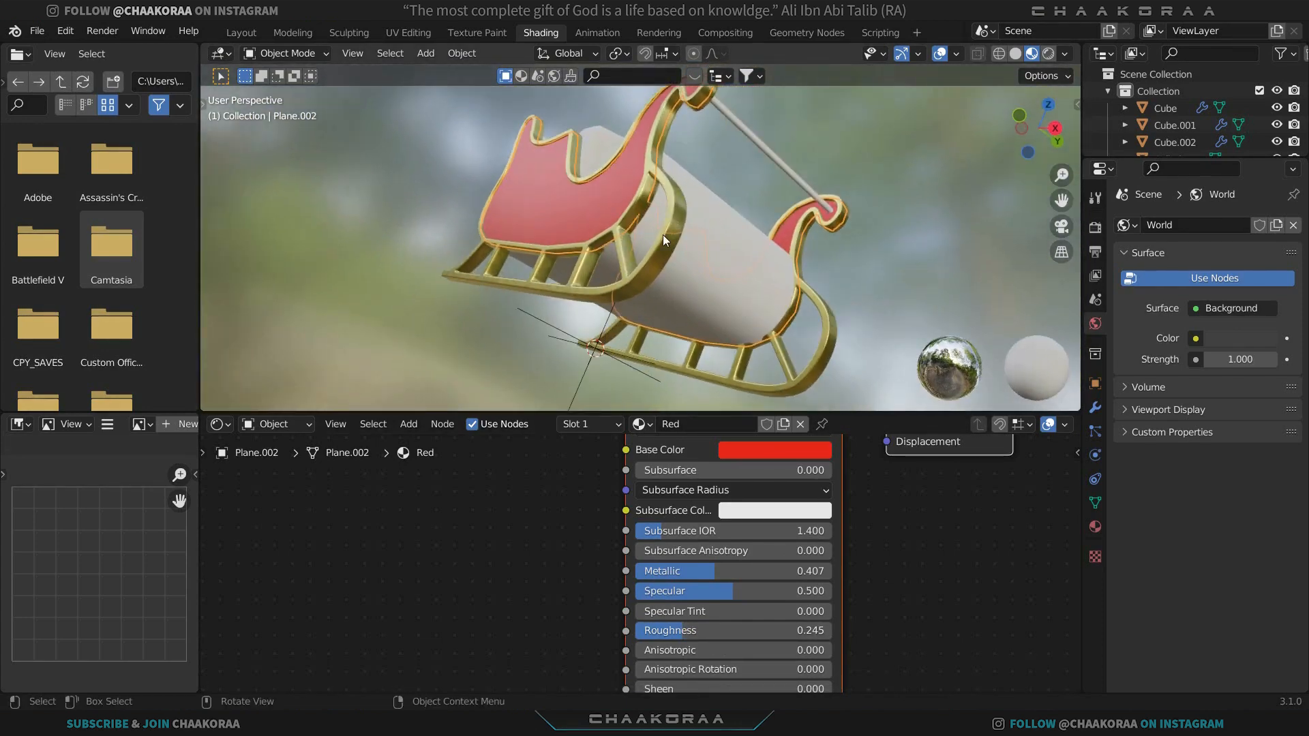
middle_drag(663, 235, 586, 252)
Link the side panels' Red material to the sleigh's curved body panel.
click(616, 255)
click(667, 259)
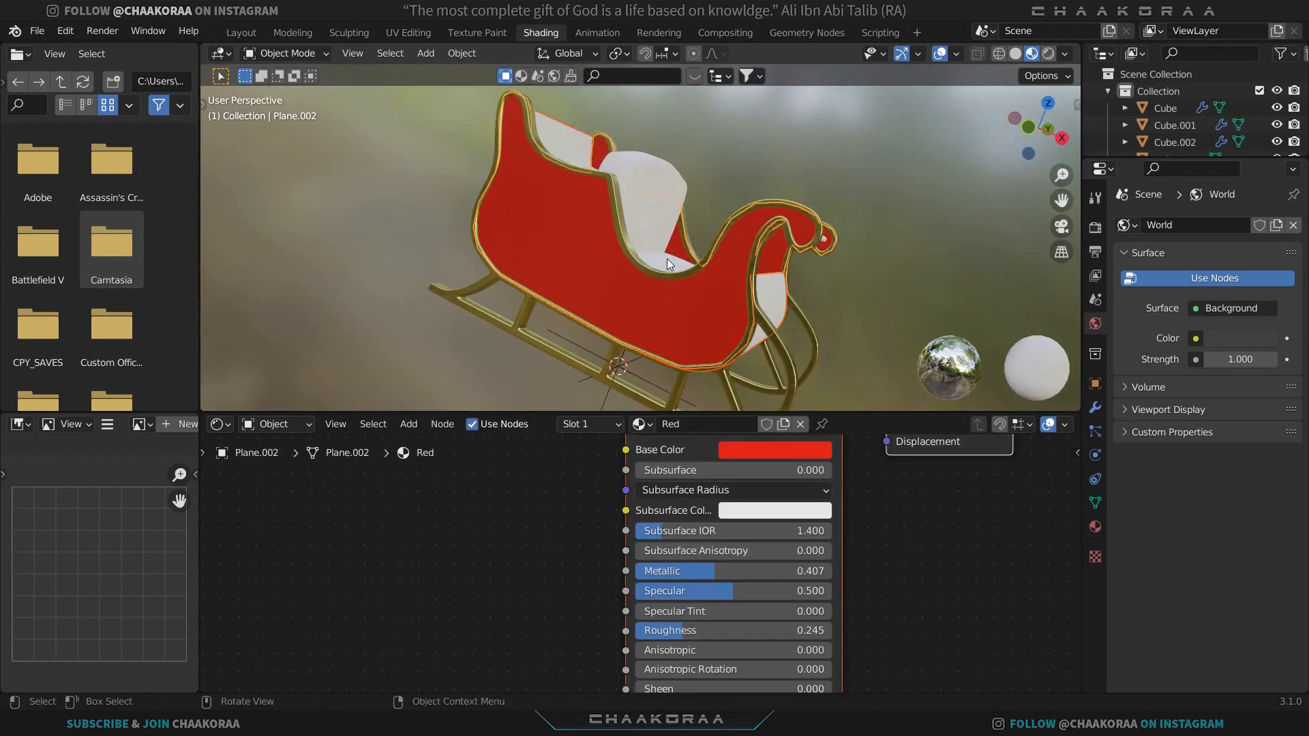
middle_drag(727, 280, 649, 285)
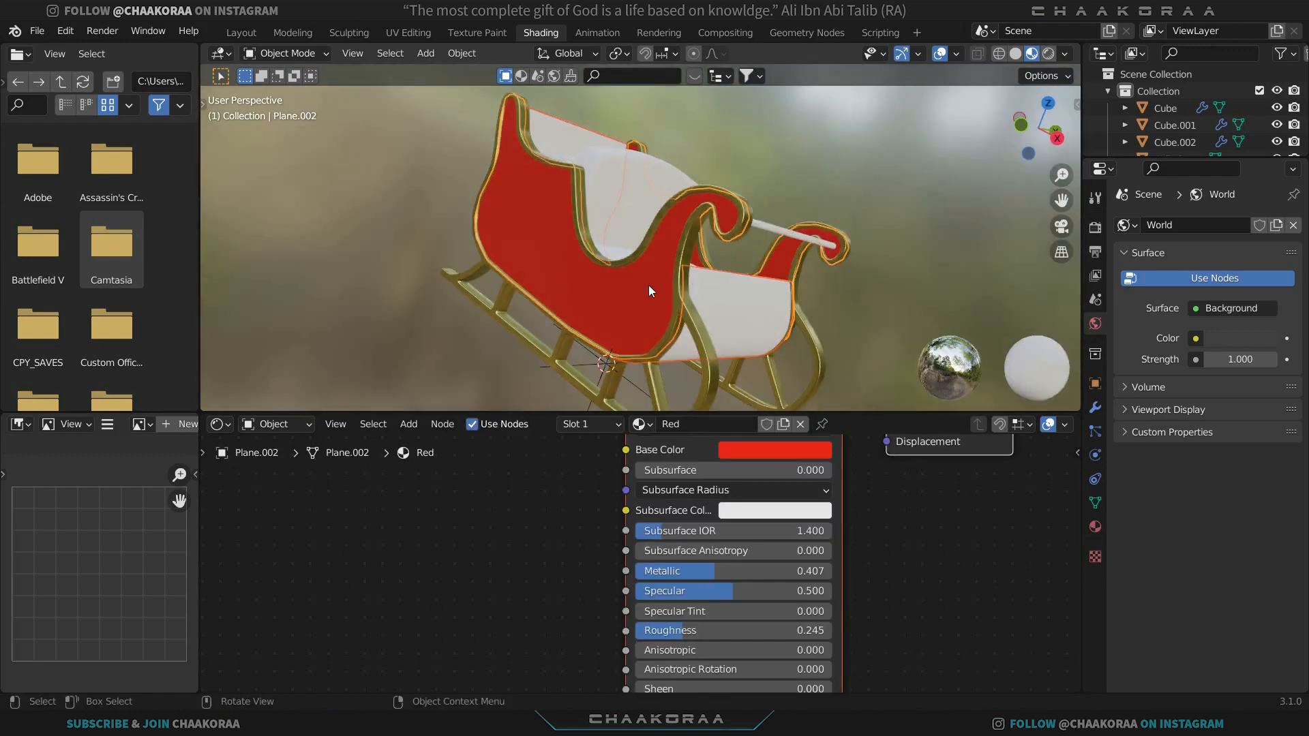
click(704, 289)
click(634, 300)
key(ctrl+l)
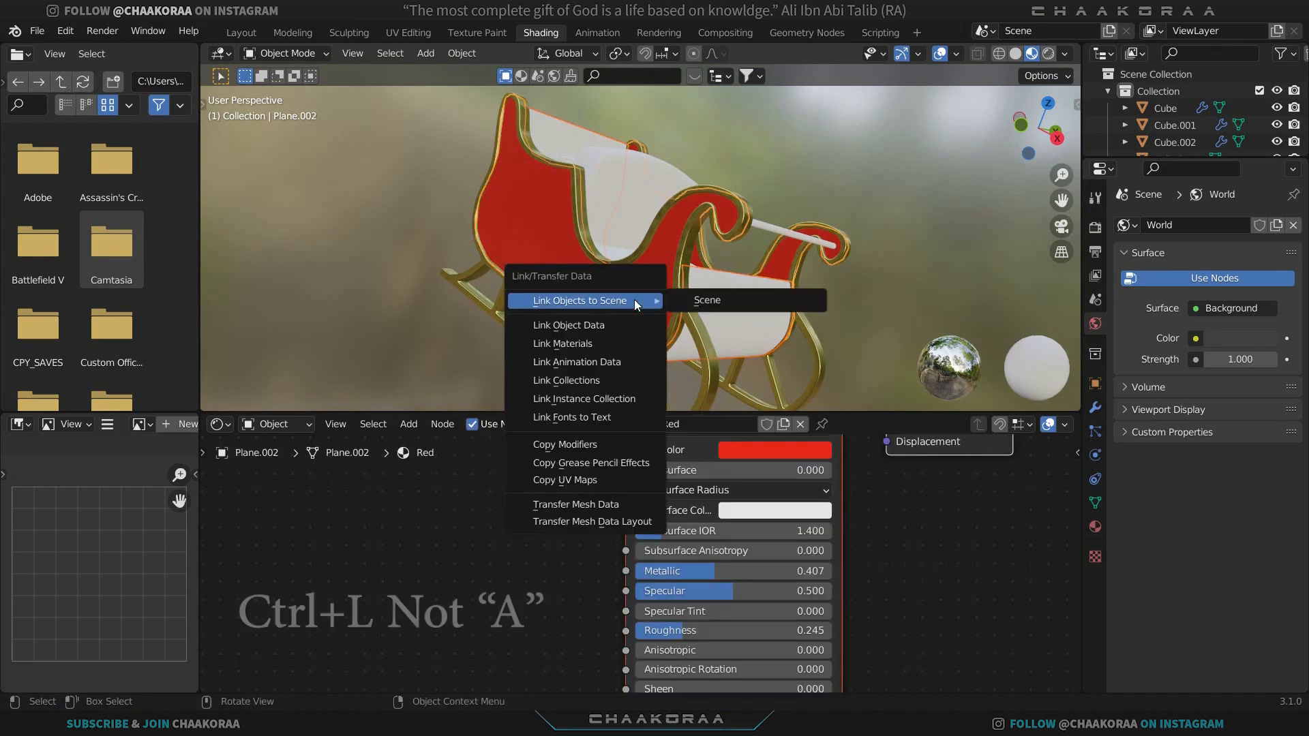
click(591, 348)
click(727, 319)
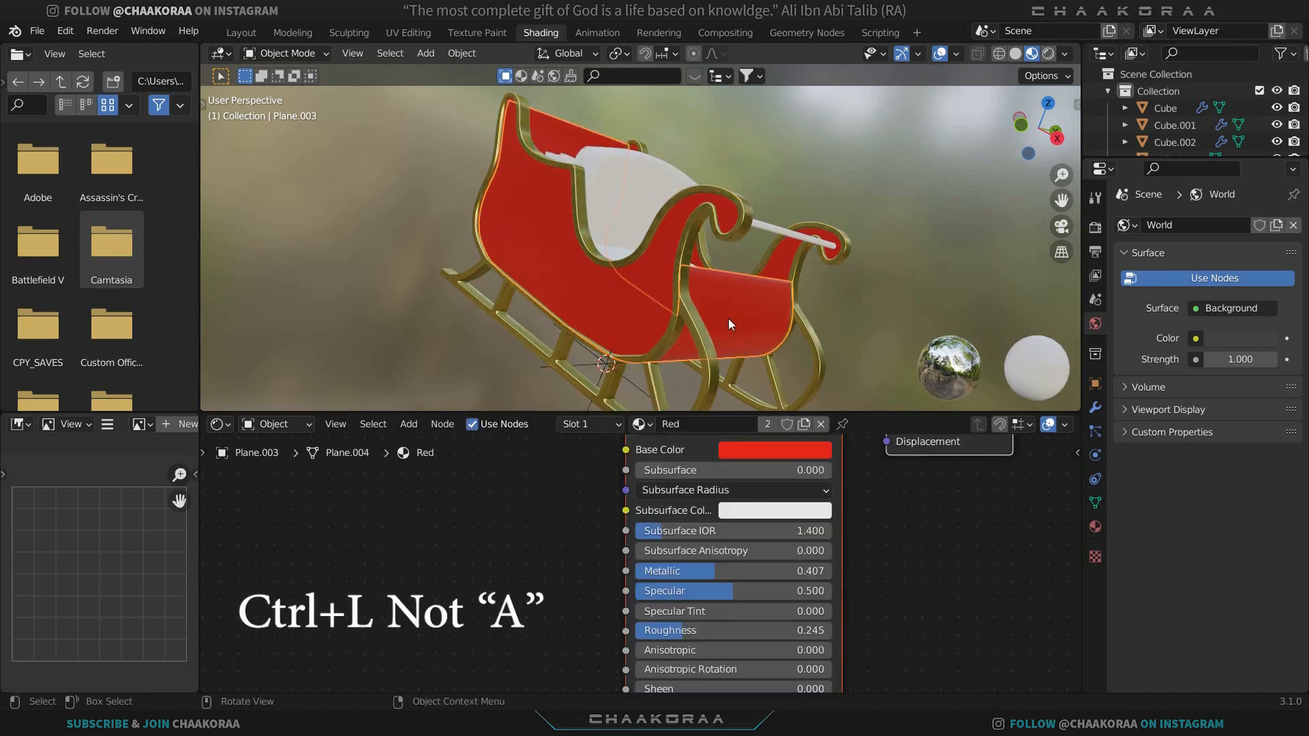
Make the curved body panel's Red material a single-user copy and set its Metallic value to 0.149.
mouse_move(728, 318)
middle_down()
mouse_move(654, 329)
mouse_move(786, 273)
mouse_move(575, 277)
mouse_move(725, 310)
middle_up()
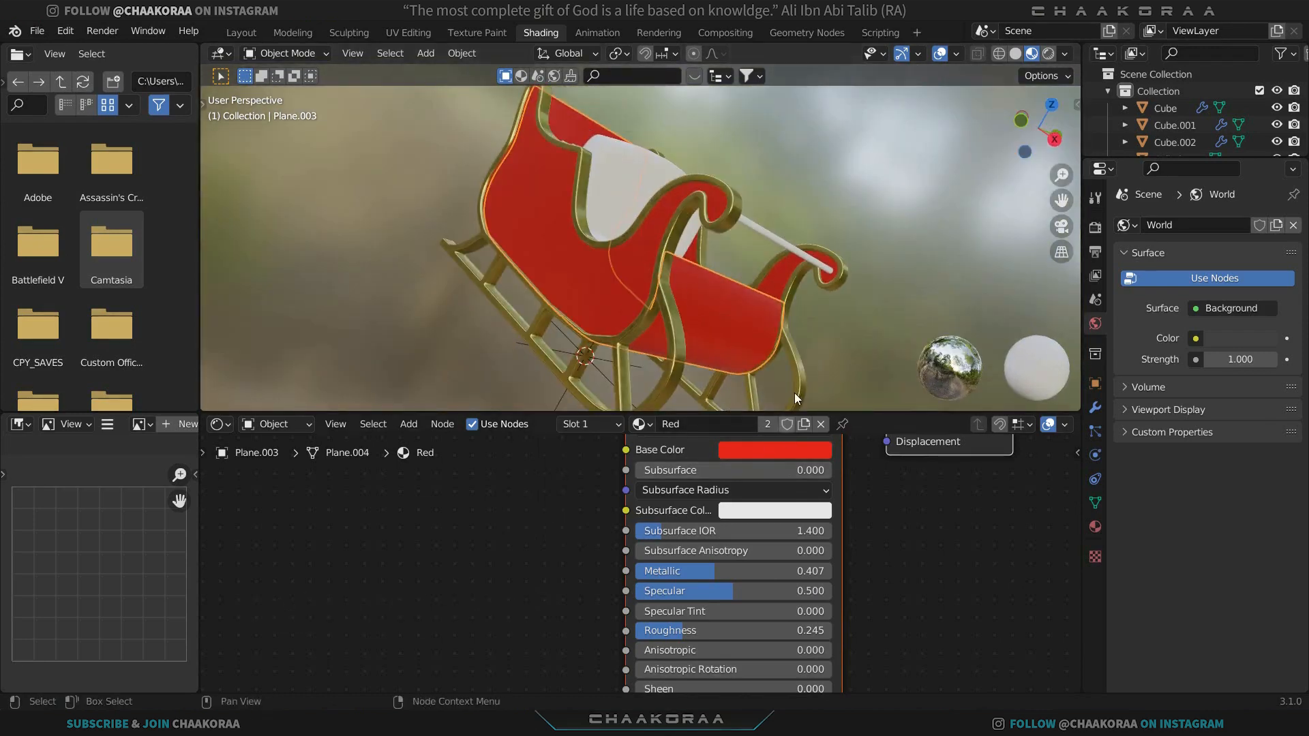
click(767, 425)
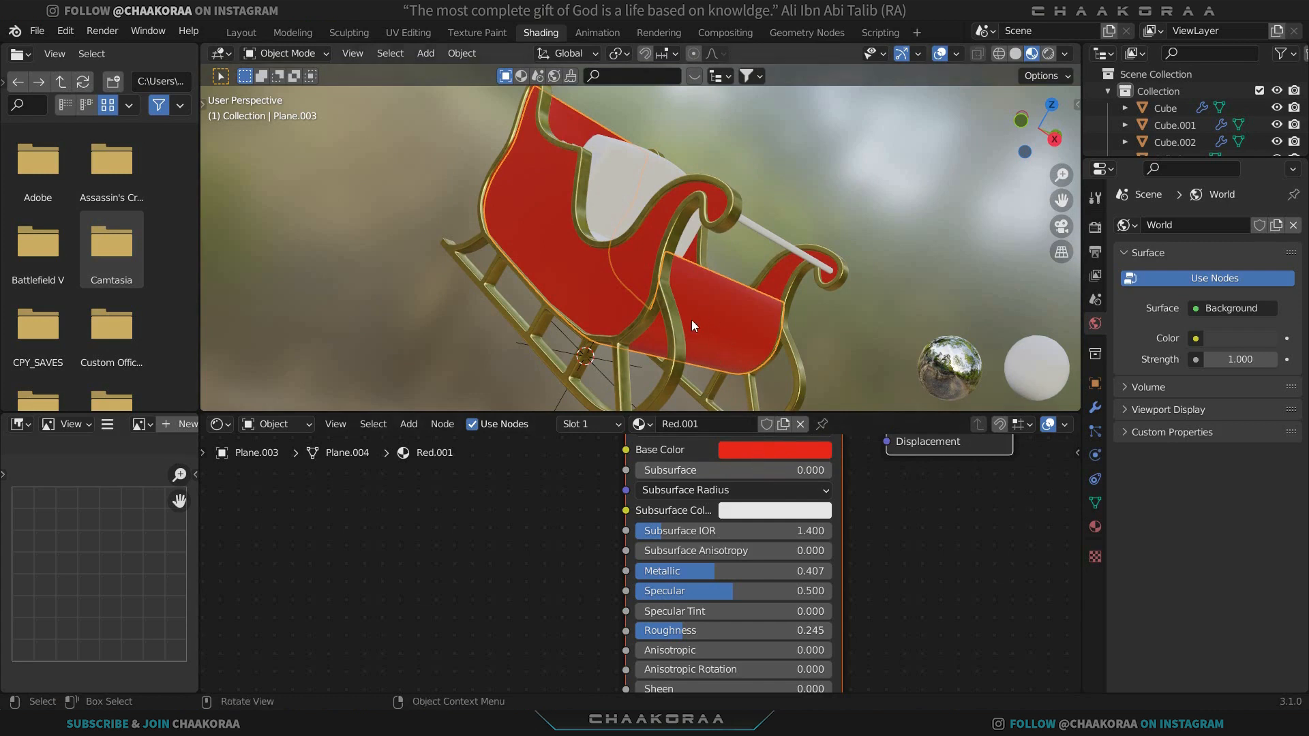
middle_drag(754, 469, 722, 506)
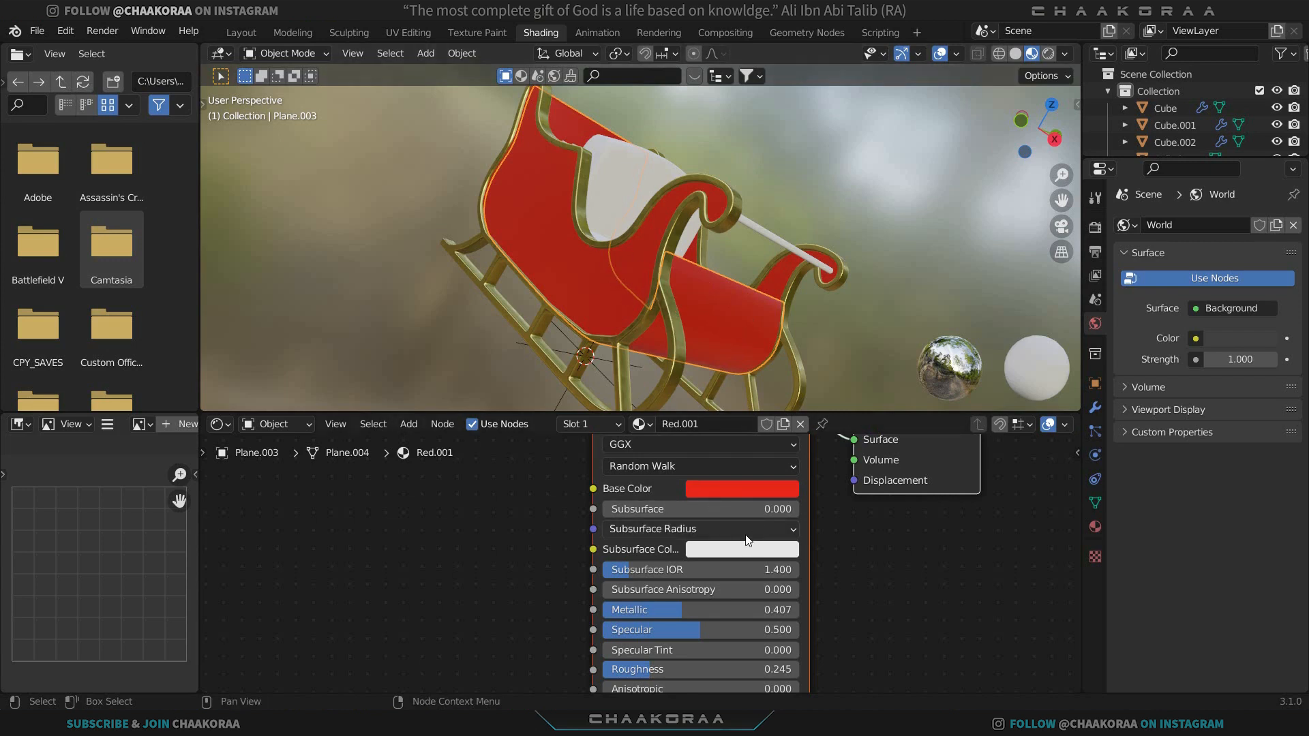
middle_drag(718, 587, 741, 541)
drag(738, 564, 686, 564)
middle_drag(751, 294, 718, 387)
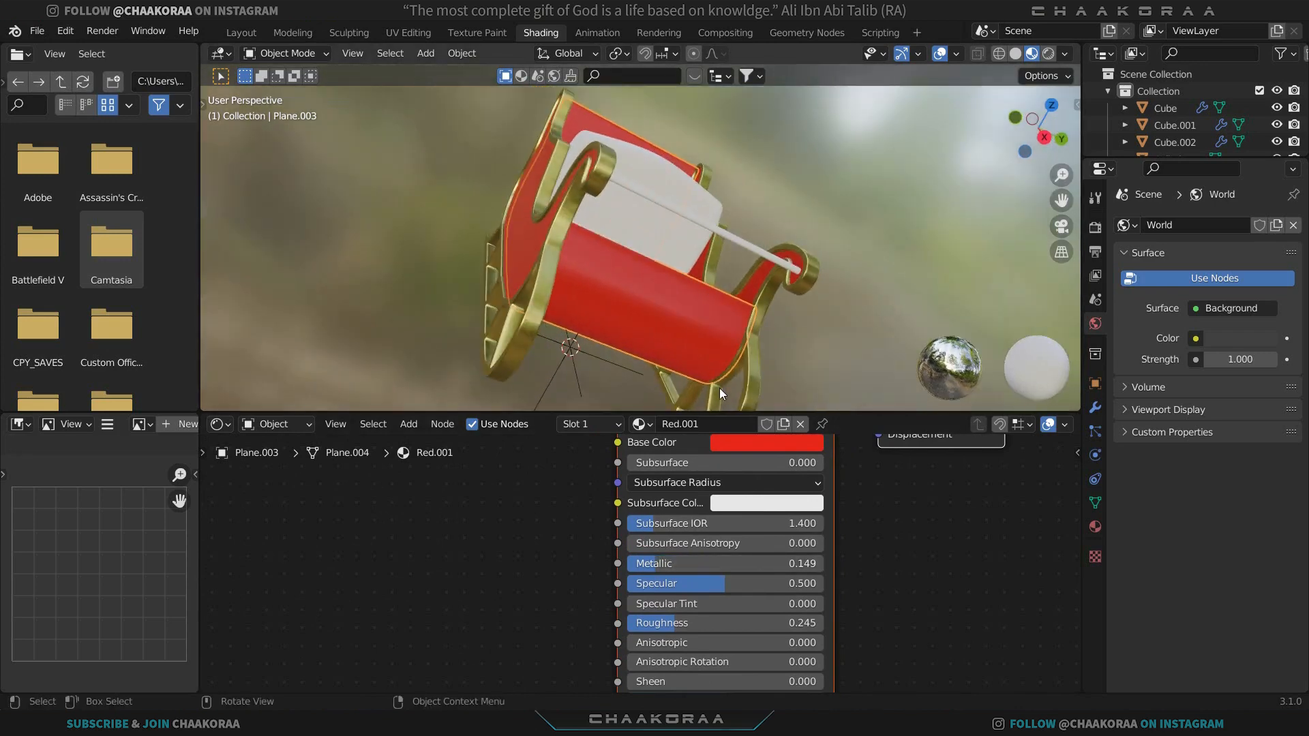
Raise the Roughness of the curved body panel's red material slightly.
middle_drag(703, 606, 706, 550)
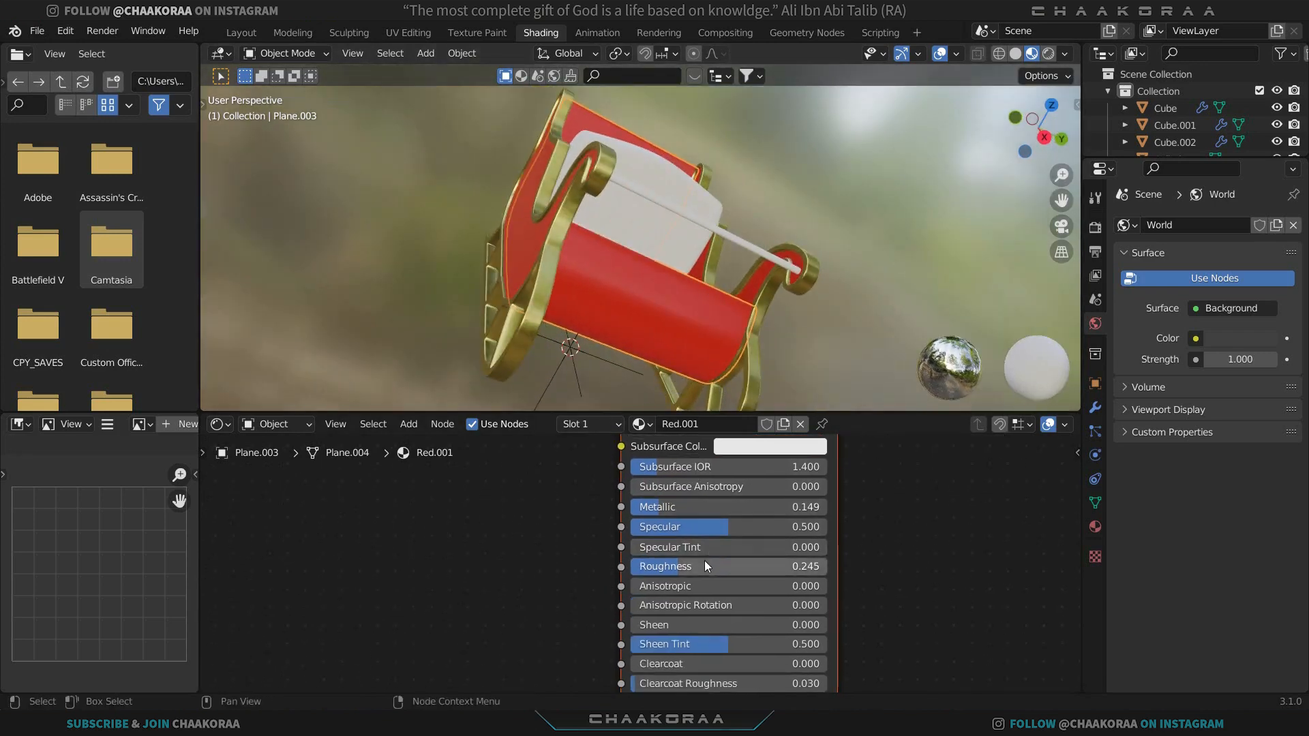
drag(703, 564, 732, 564)
middle_drag(716, 327, 649, 214)
Create a new material named Leather on the seat backrest.
click(649, 215)
scroll(661, 196, up, 5)
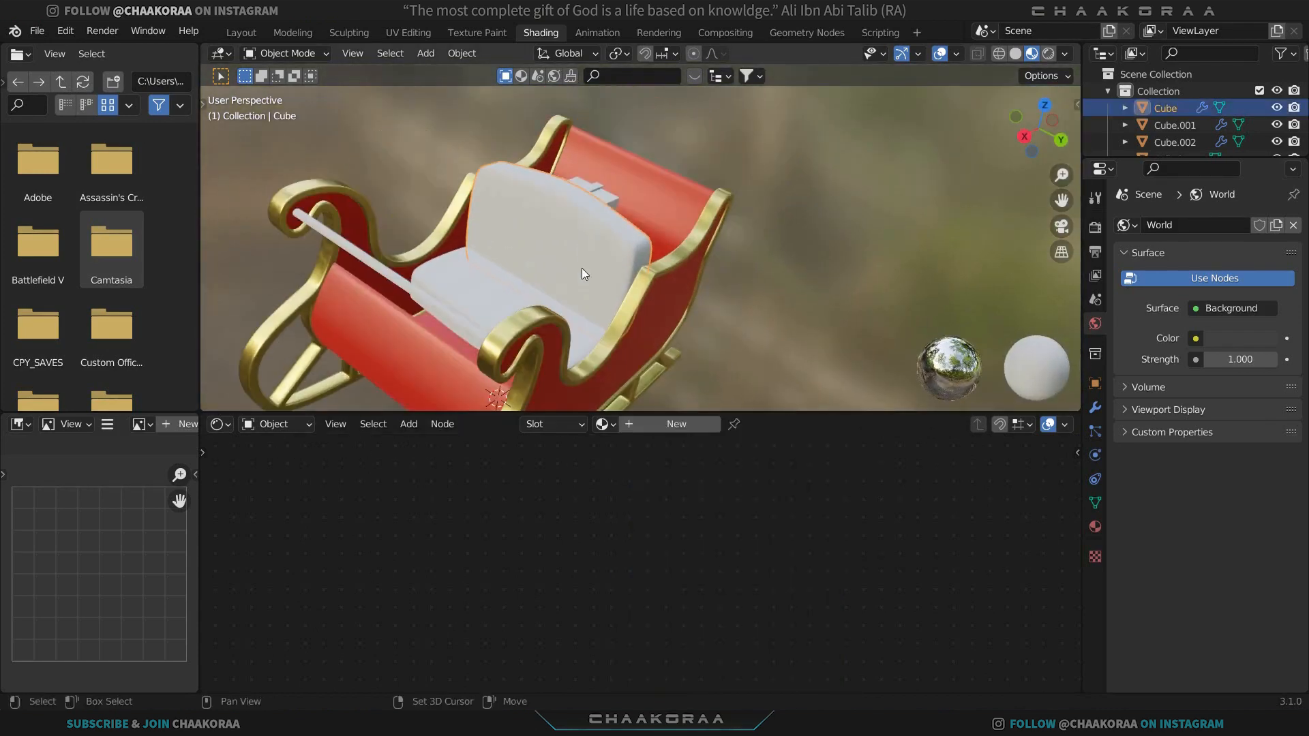
click(669, 424)
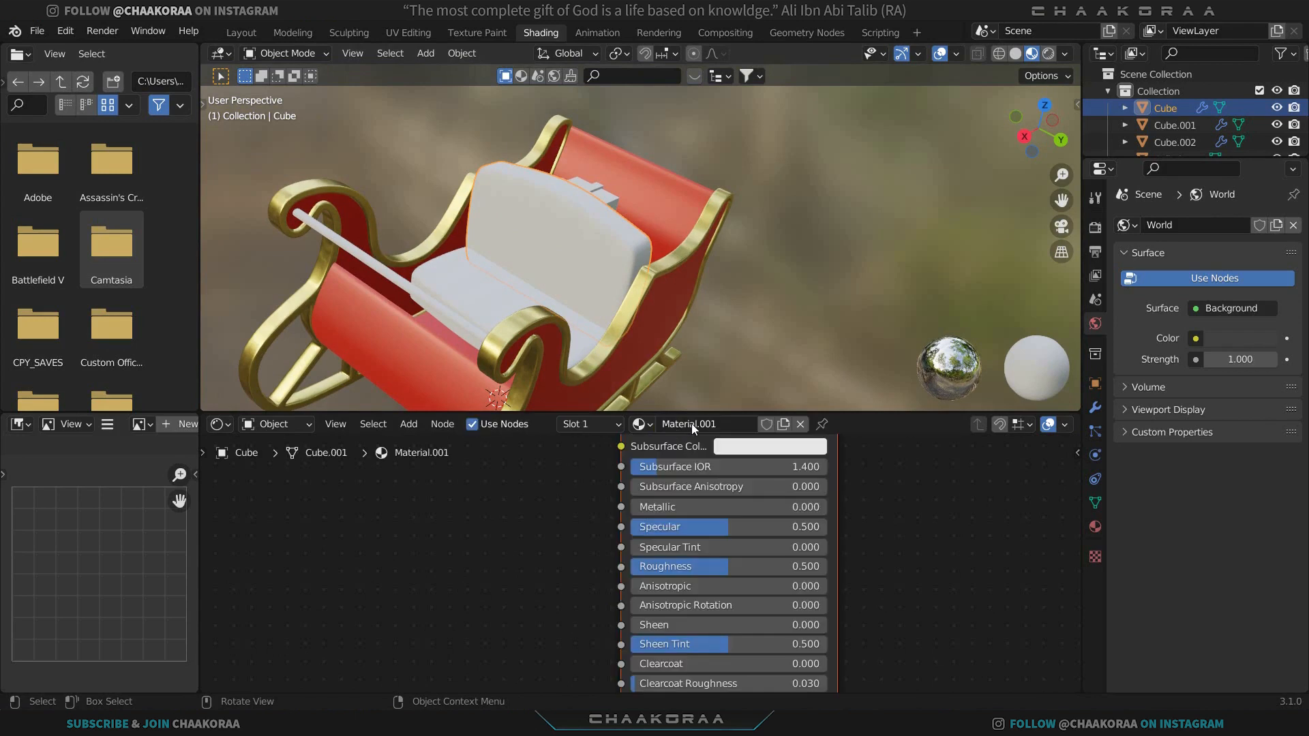
click(691, 425)
text(Leather)
key(Return)
Add an Image Texture with Mapping and Texture Coordinate nodes to the Leather Principled BSDF and place them beside it.
middle_drag(700, 531, 775, 624)
scroll(778, 600, down, 3)
middle_drag(791, 440, 807, 525)
click(816, 513)
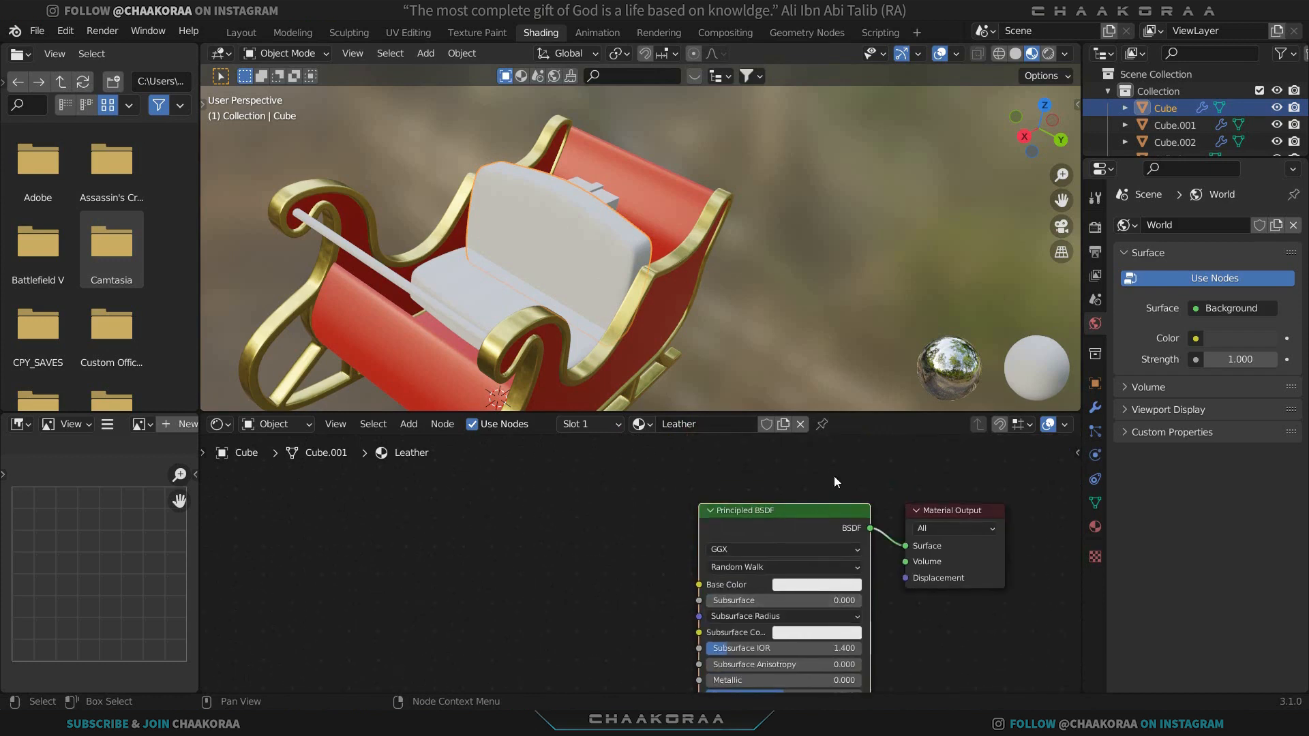
key(ctrl+t)
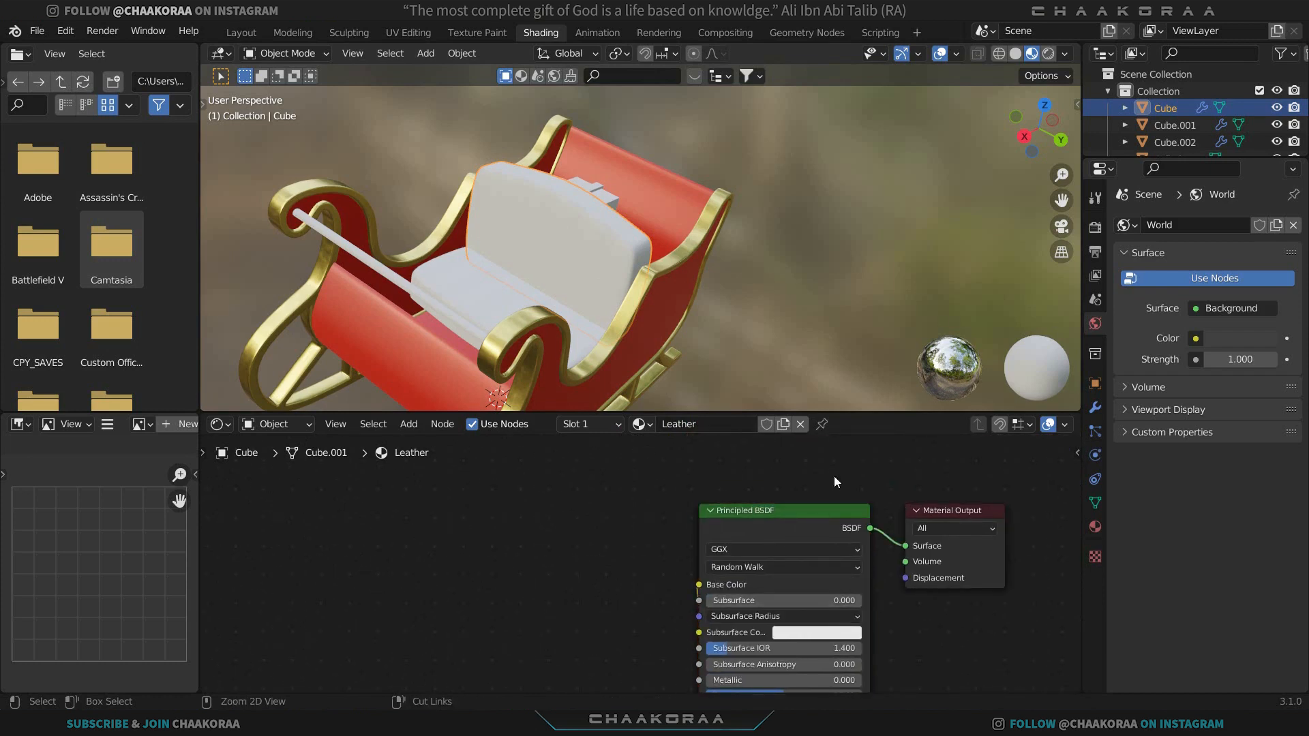
scroll(661, 542, down, 4)
middle_drag(661, 542, 762, 508)
key(g)
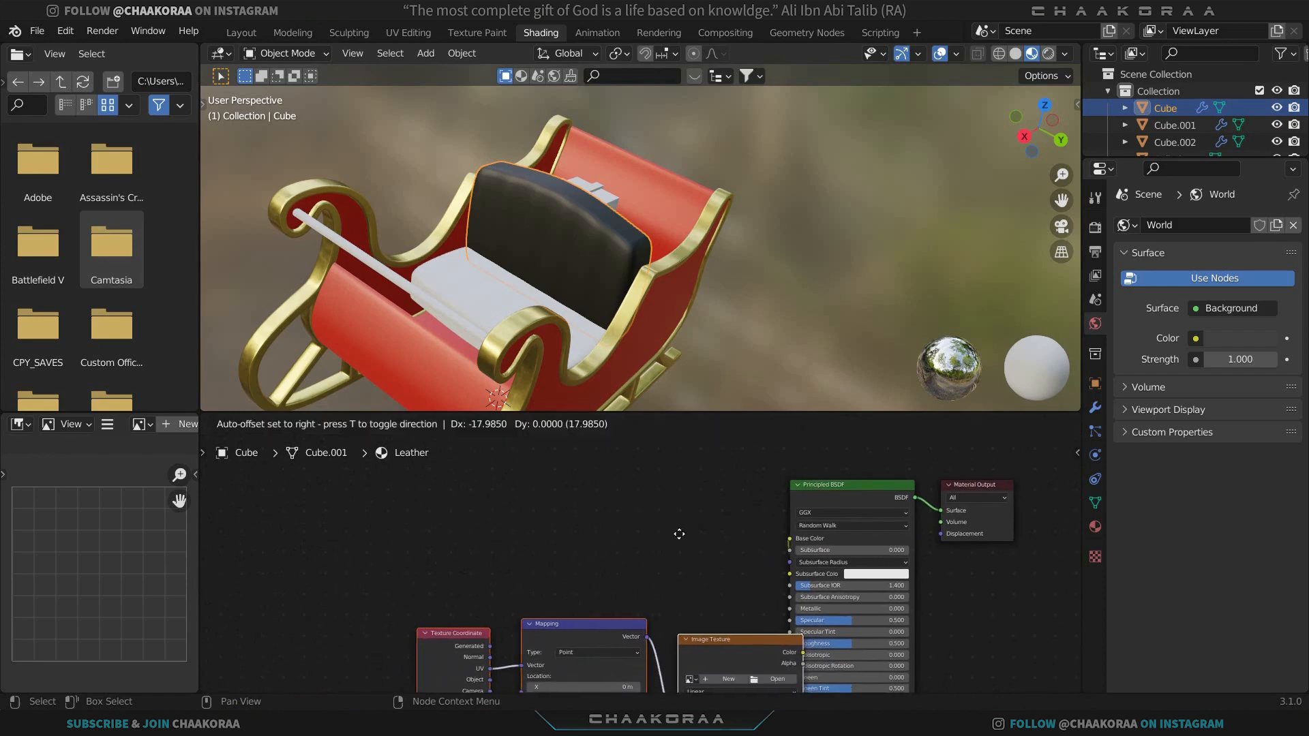
click(665, 474)
Load TexturesCom_Leather_Plain08_012x012_512_albedo.tif from the Textures folder into the Leather material's Image Texture node.
click(674, 558)
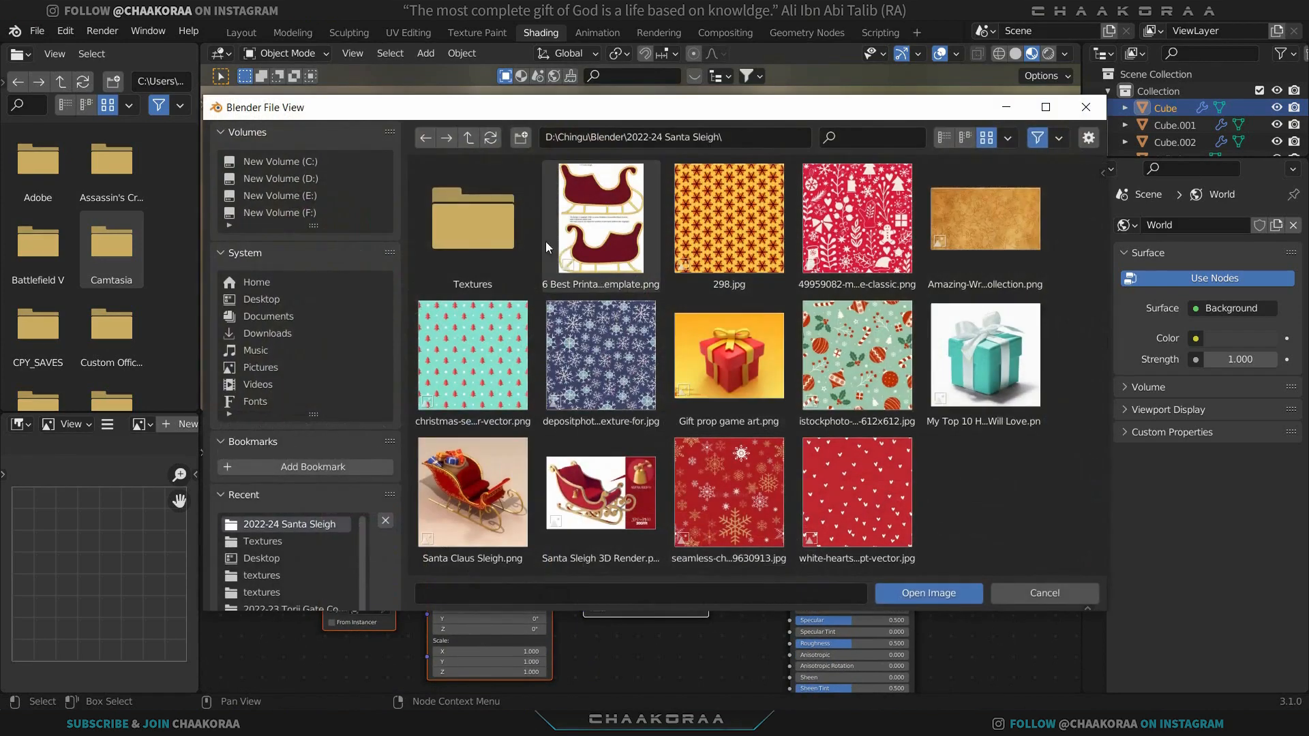
double_click(495, 221)
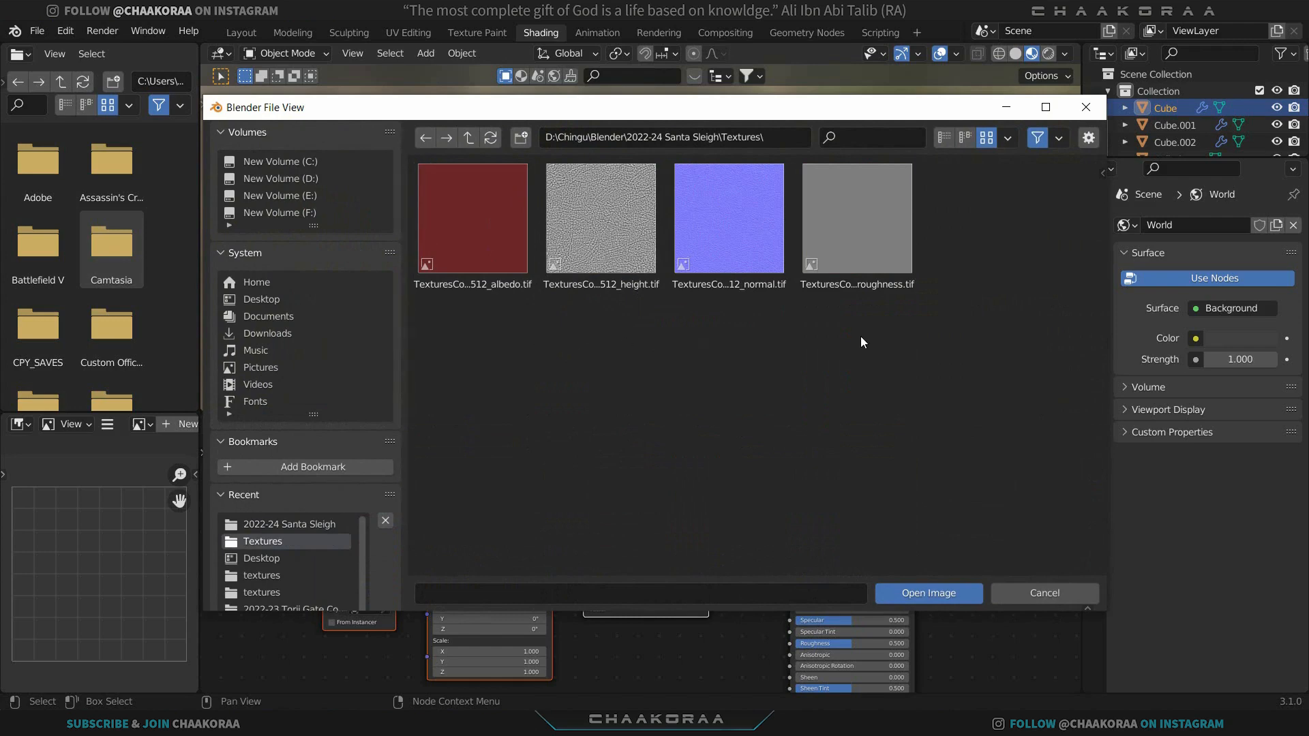
click(468, 138)
double_click(521, 218)
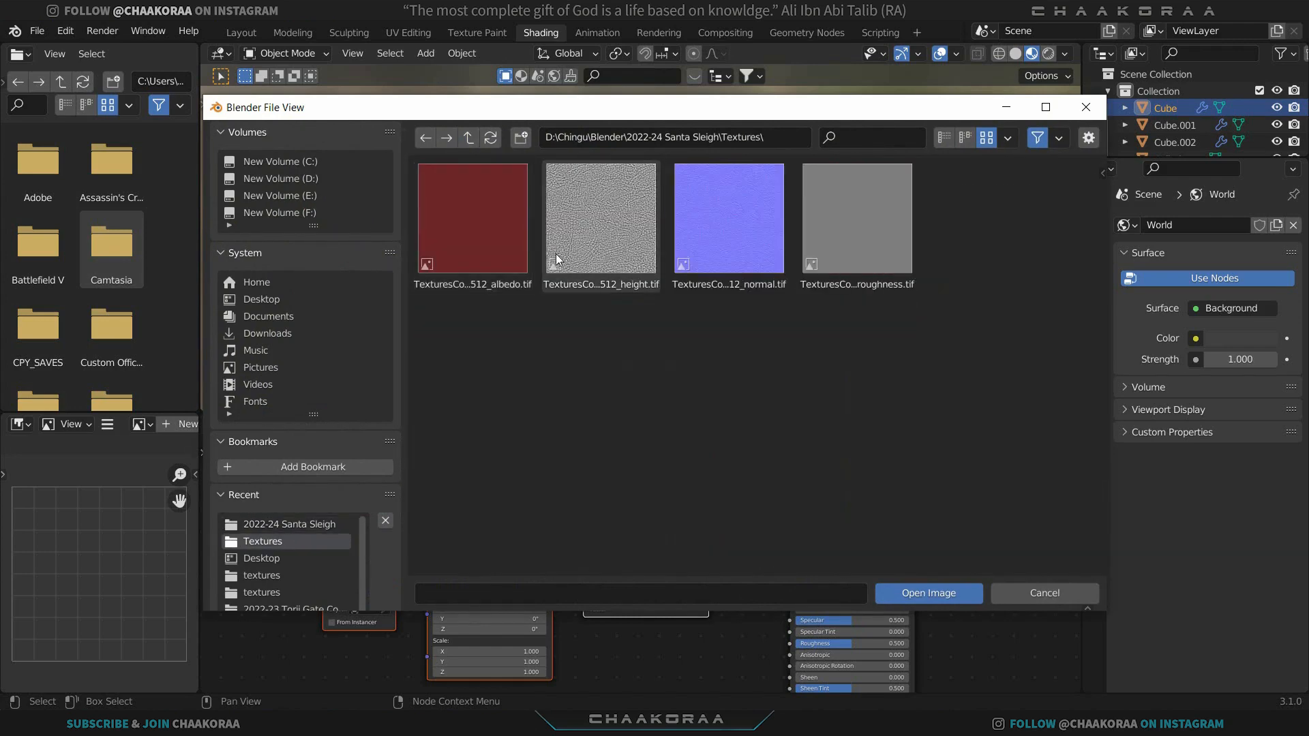
double_click(484, 243)
Inspect the leather on the backrest and move the texture nodes farther away from the Principled BSDF.
middle_drag(485, 242, 581, 231)
scroll(554, 240, up, 5)
scroll(554, 243, up, 2)
middle_drag(623, 581, 577, 555)
scroll(623, 586, up, 1)
scroll(634, 584, up, 2)
scroll(634, 555, down, 3)
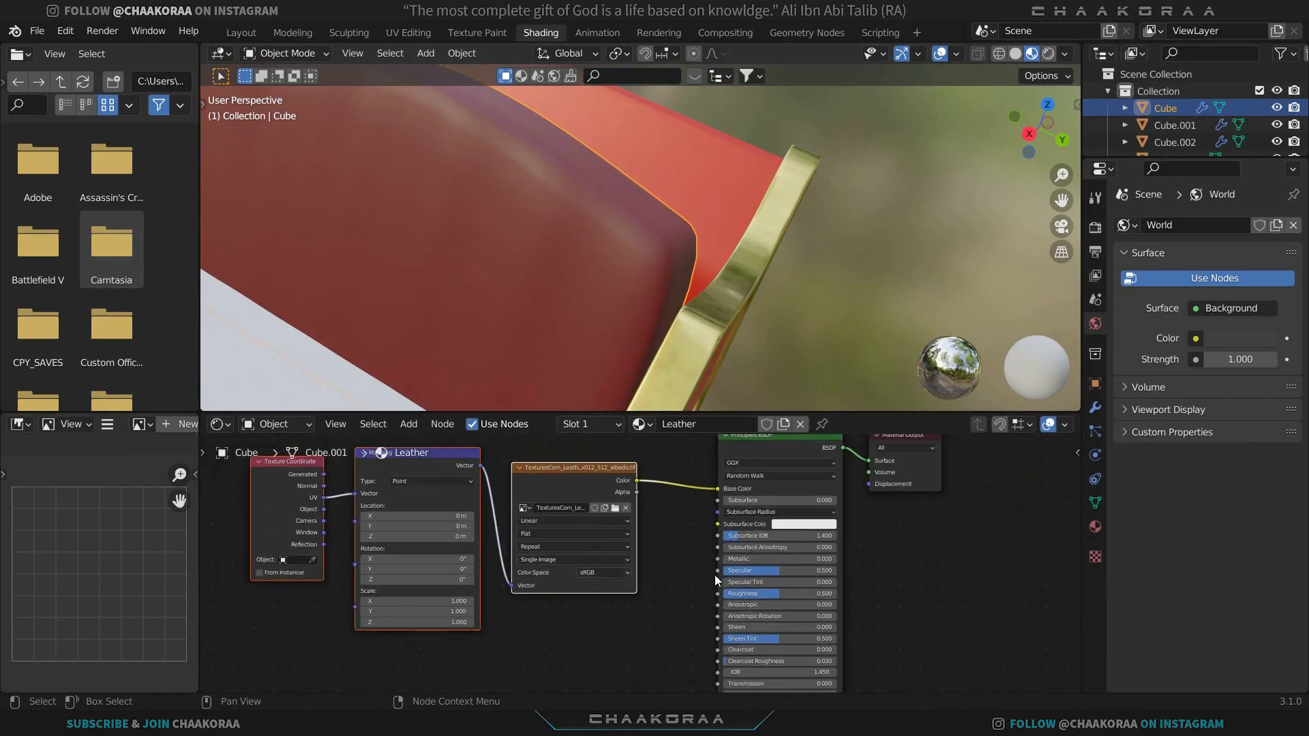
key(g)
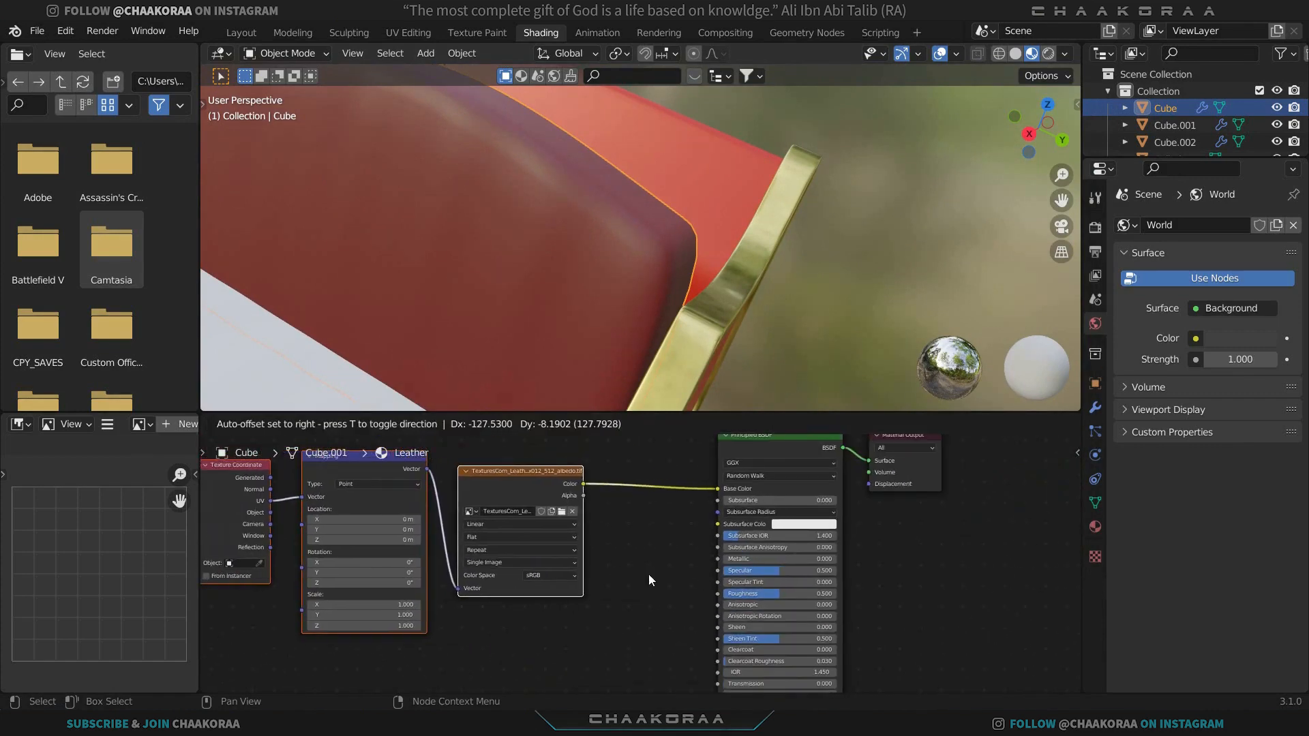
click(648, 574)
scroll(544, 551, down, 1)
middle_drag(607, 575, 658, 544)
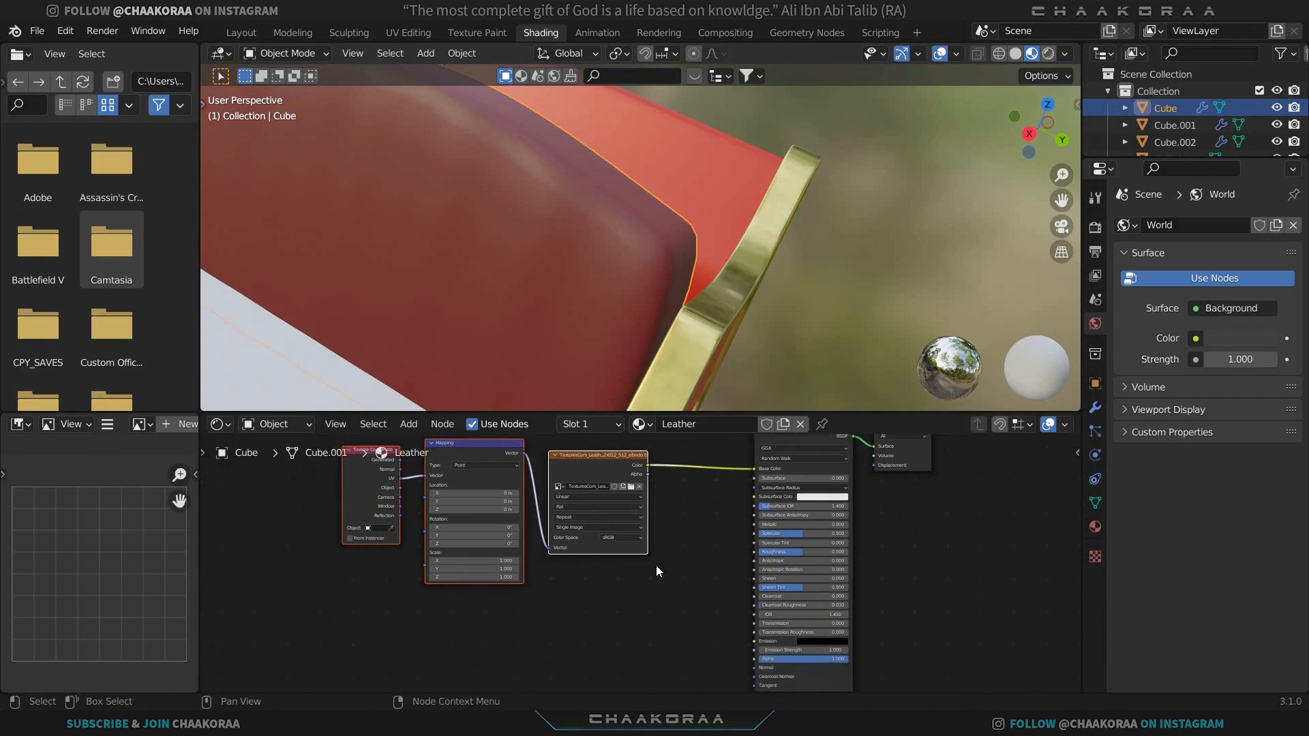
Duplicate the albedo Image Texture node twice, stacking the copies below the original.
scroll(655, 565, down, 1)
click(628, 474)
scroll(627, 484, up, 1)
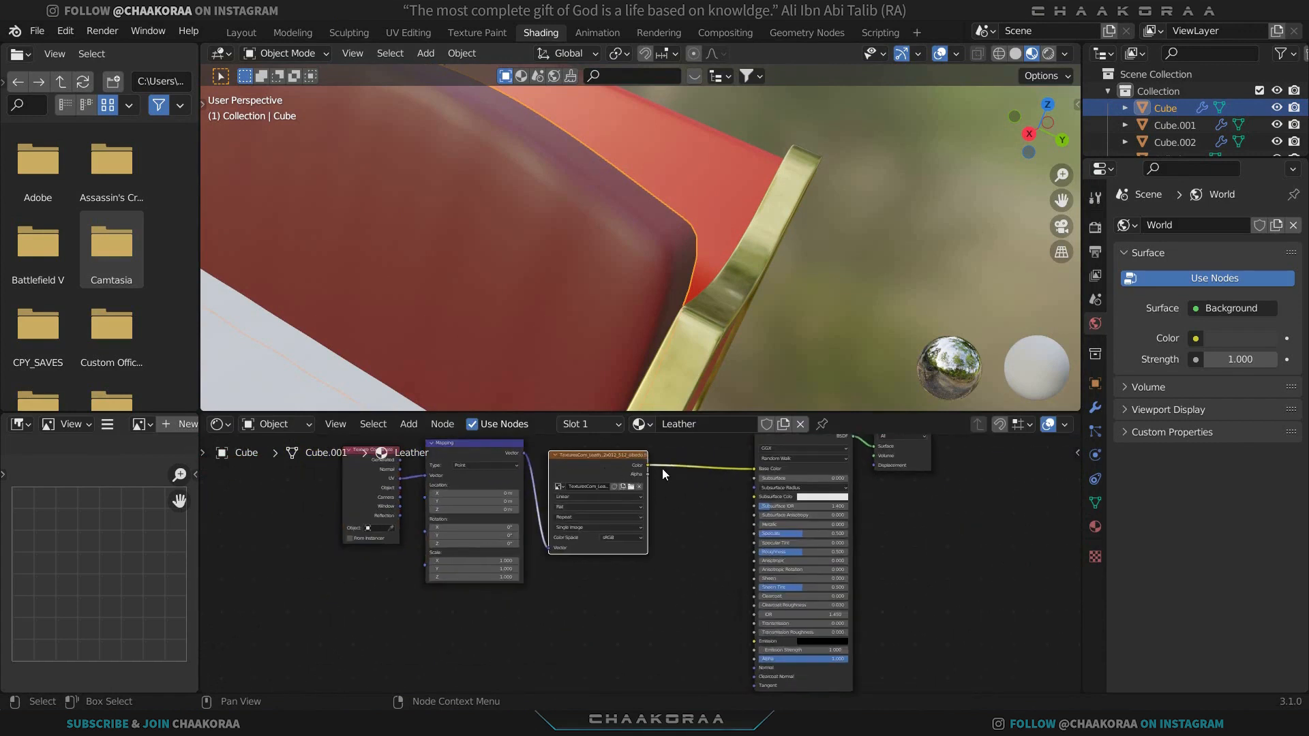
key(shift+d)
click(676, 571)
middle_drag(676, 571, 690, 488)
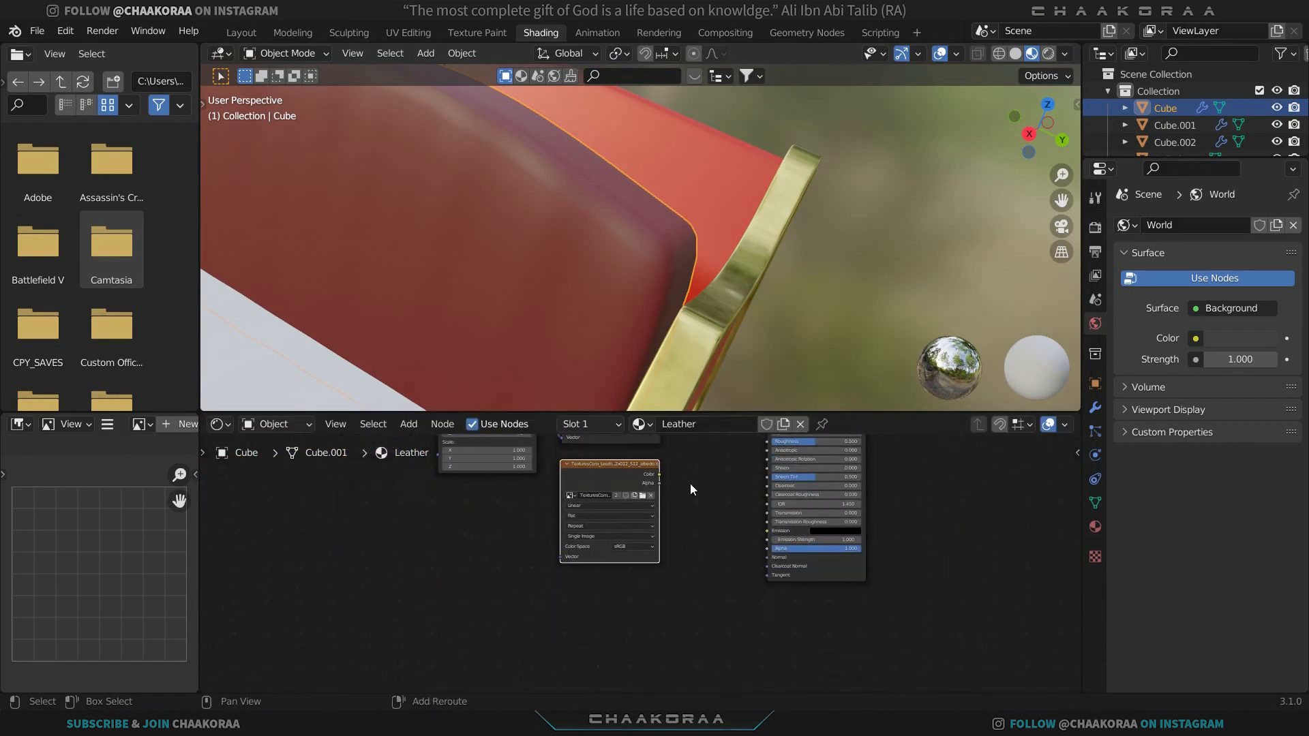
key(shift+d)
click(685, 607)
scroll(701, 509, down, 3)
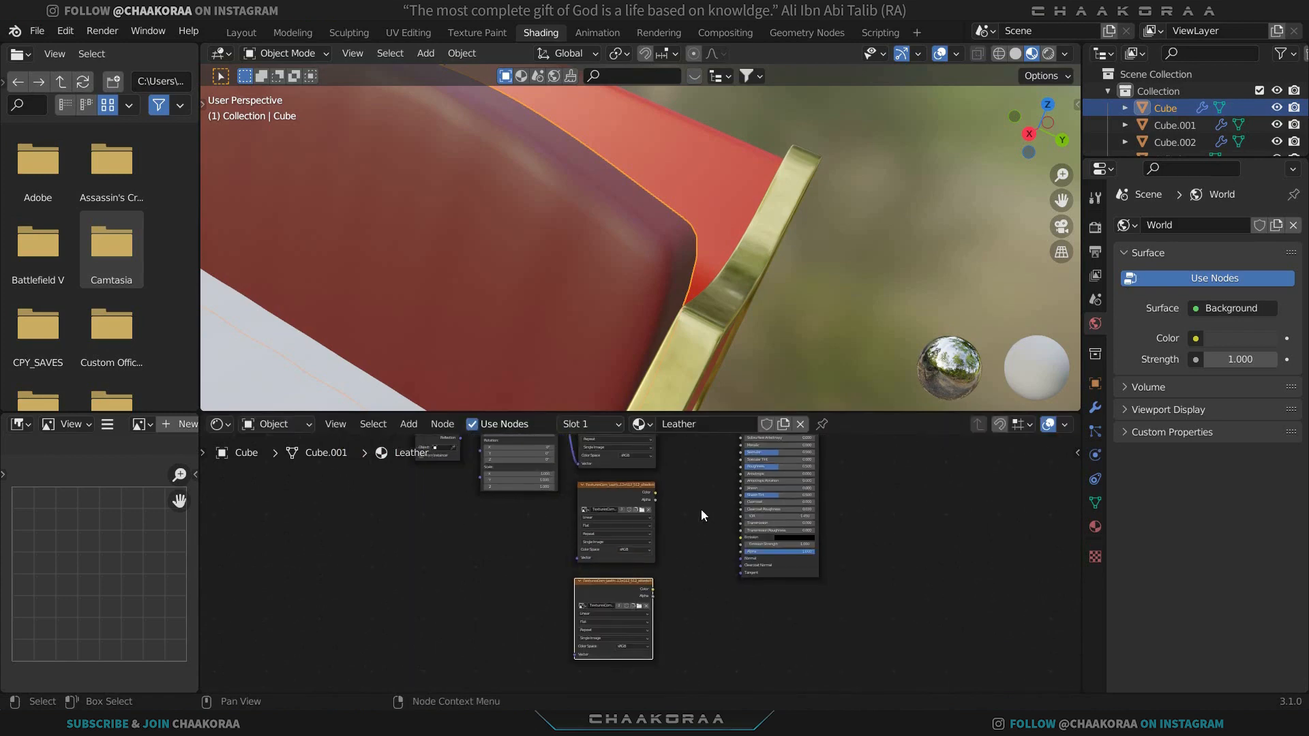
Load the leather roughness .tif from the Textures folder into the middle Image Texture node and link its Color to the Principled BSDF's Roughness.
scroll(604, 566, up, 4)
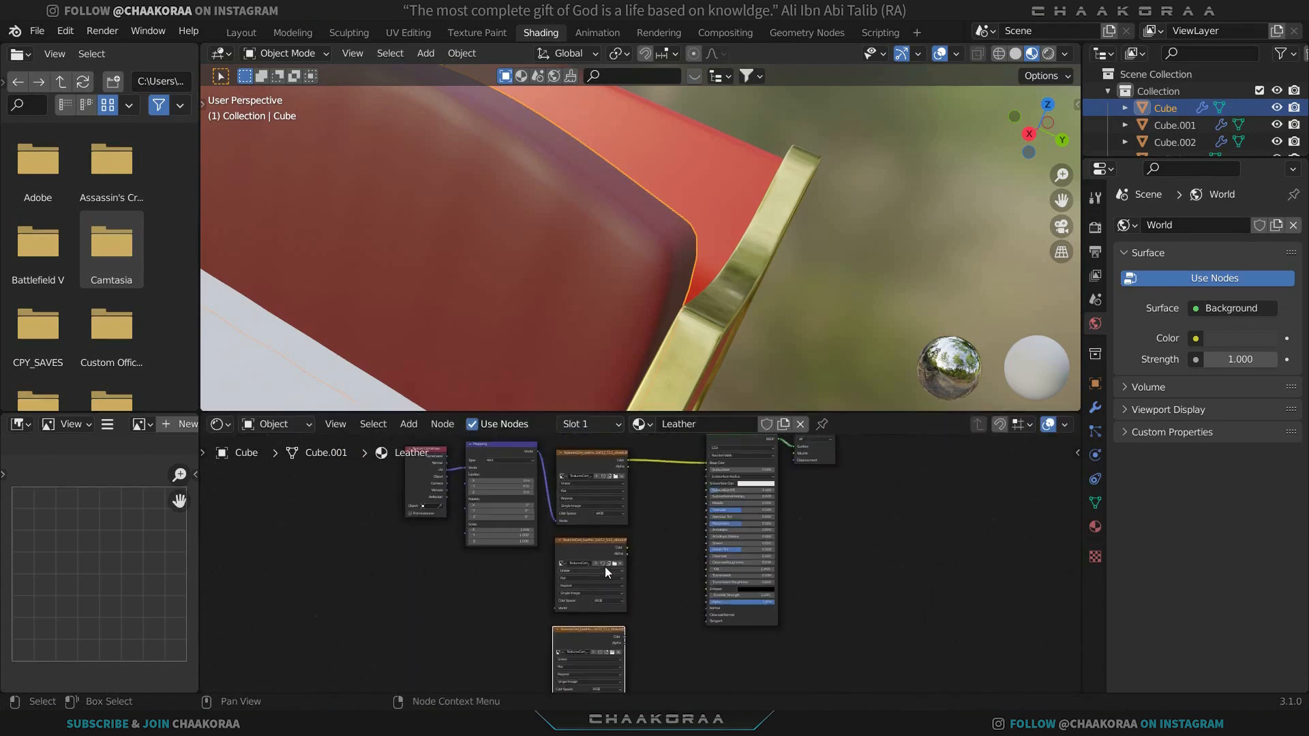
click(593, 563)
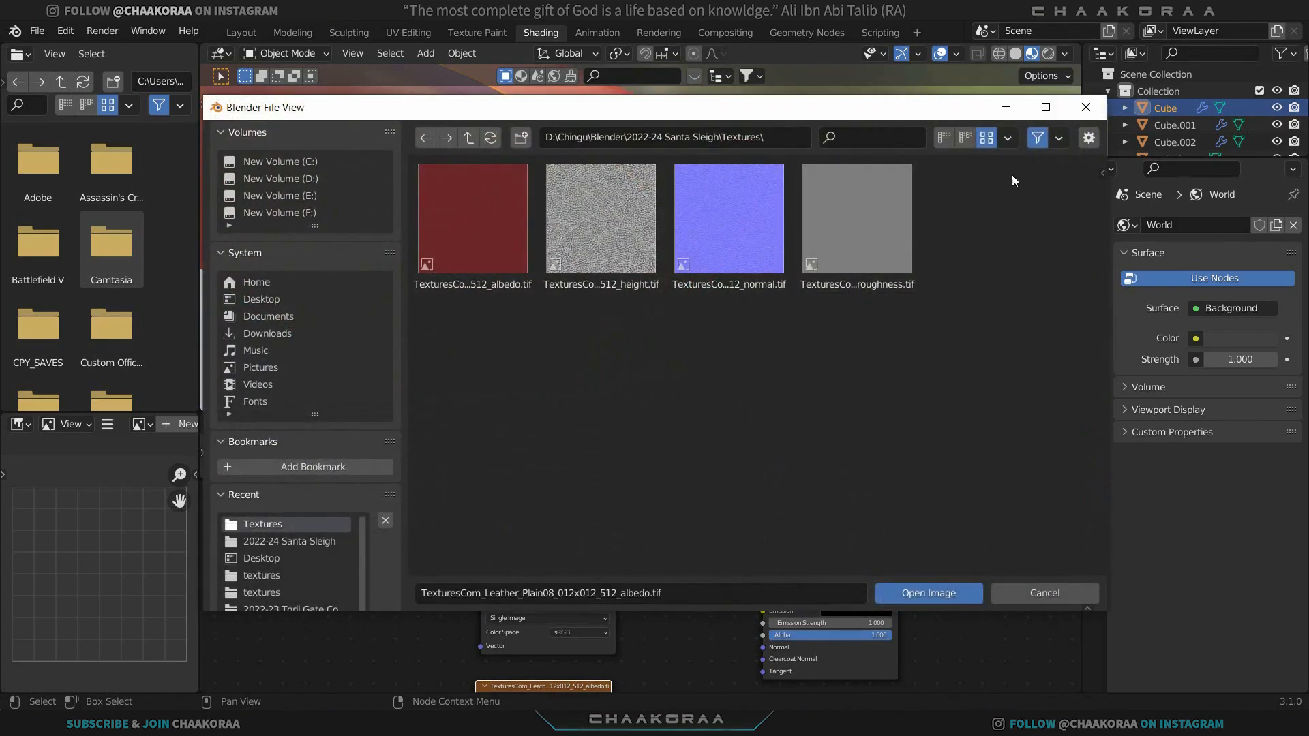
click(1086, 107)
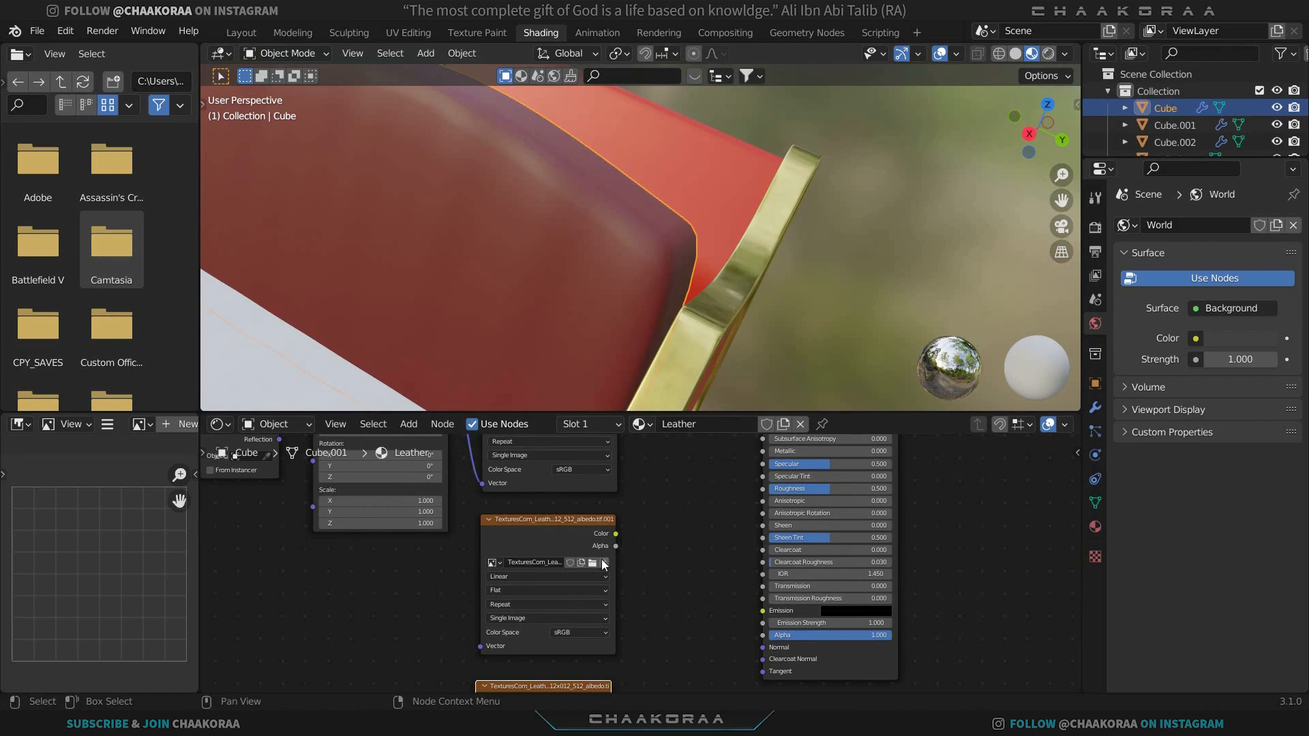
click(593, 563)
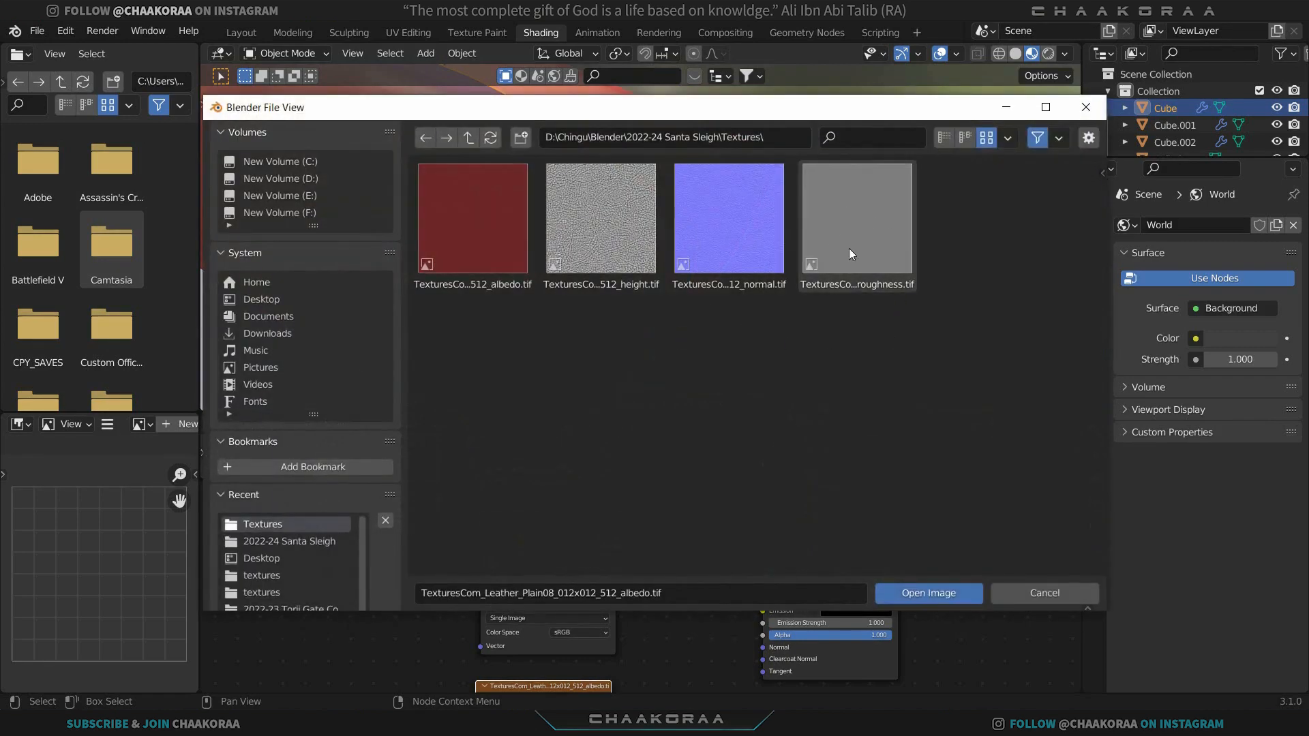
double_click(845, 277)
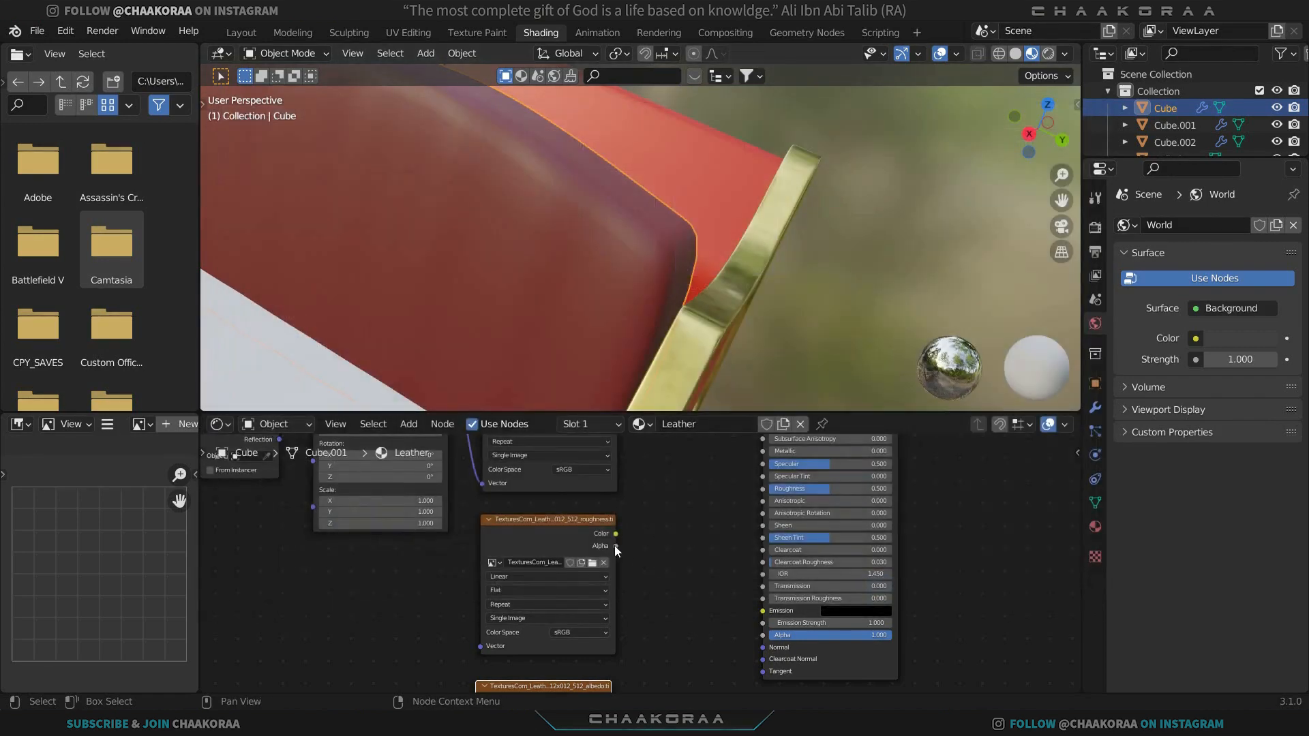
drag(616, 534, 763, 488)
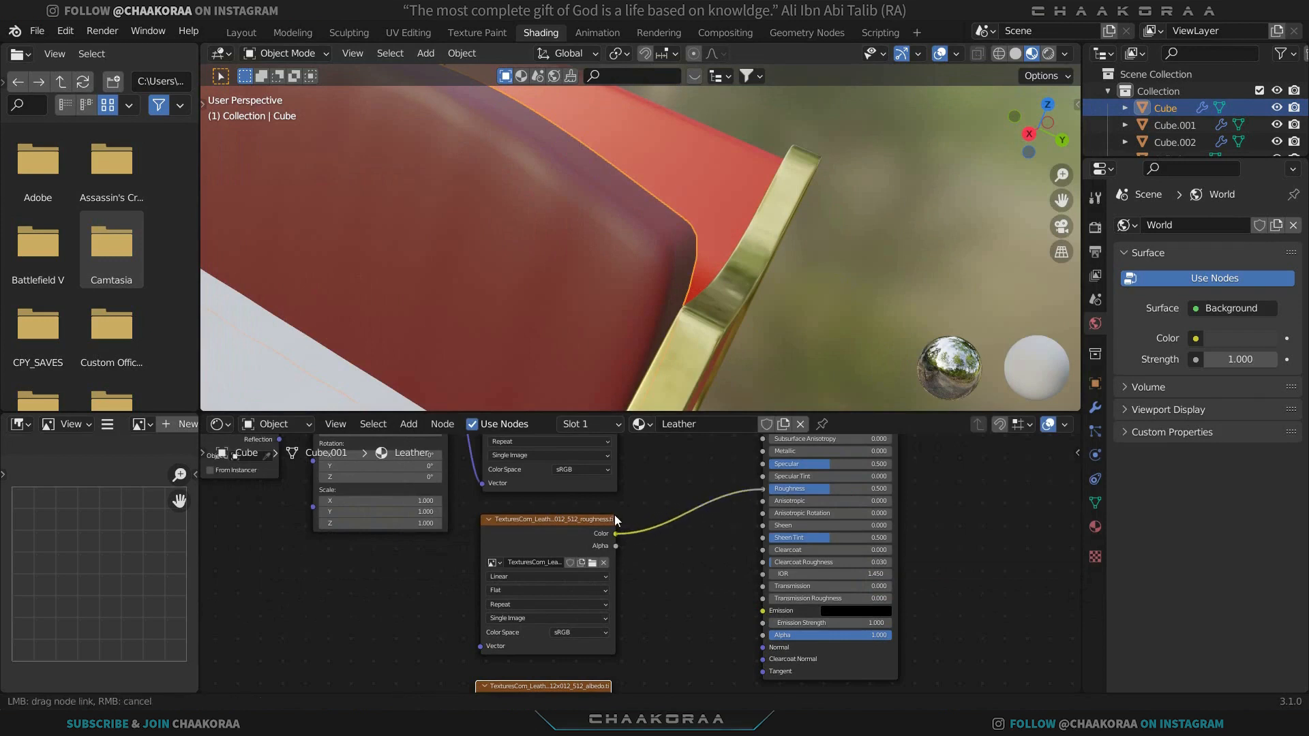
Link the Mapping node's Vector output to the Vector inputs of both duplicated Image Texture nodes.
scroll(615, 514, down, 1)
middle_drag(558, 557, 564, 563)
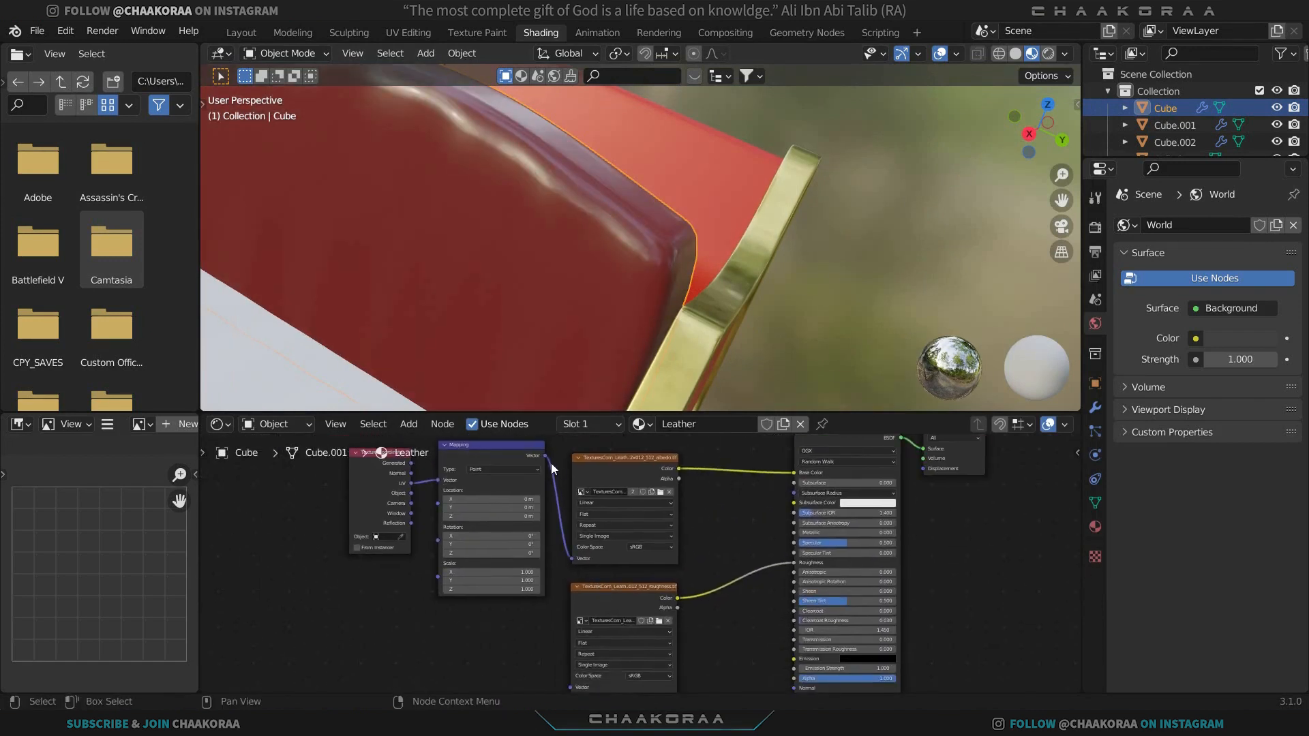
mouse_move(563, 581)
mouse_down()
mouse_move(563, 626)
mouse_move(520, 551)
mouse_move(567, 667)
mouse_move(570, 600)
mouse_up()
scroll(570, 600, down, 5)
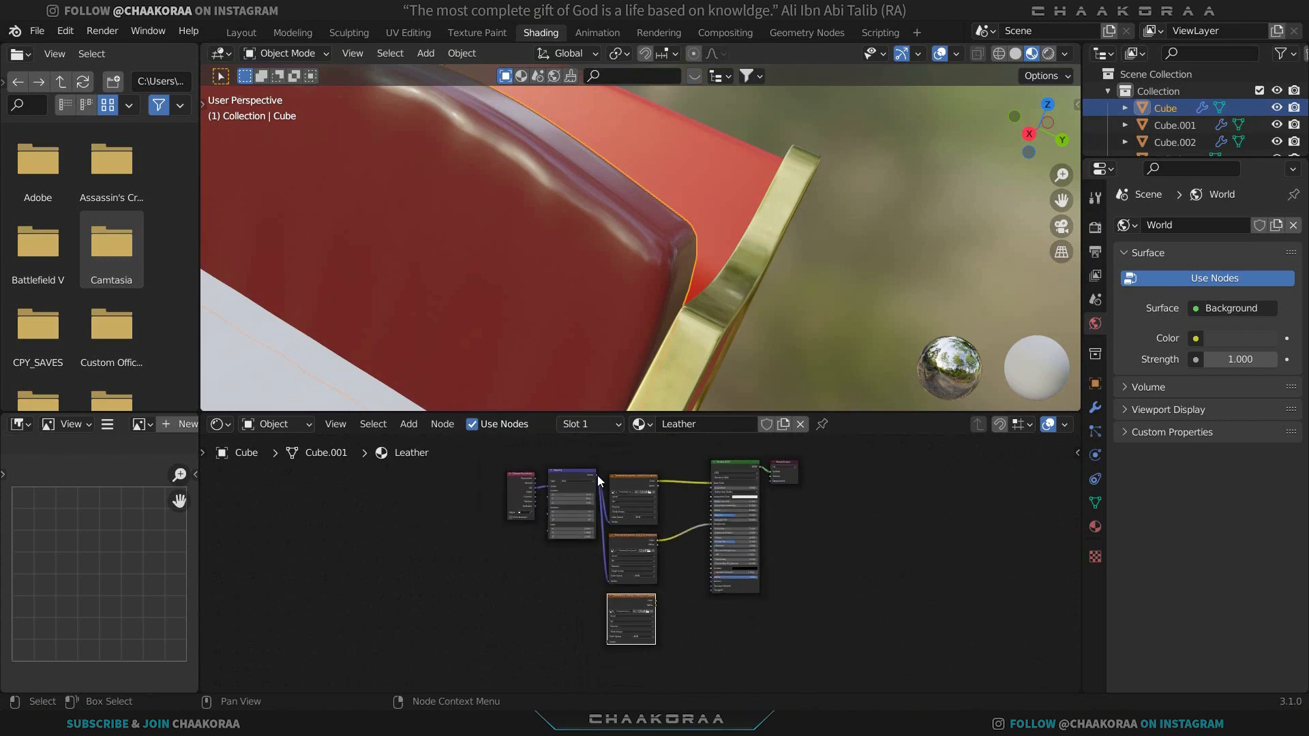
drag(598, 477, 600, 481)
drag(603, 567, 602, 641)
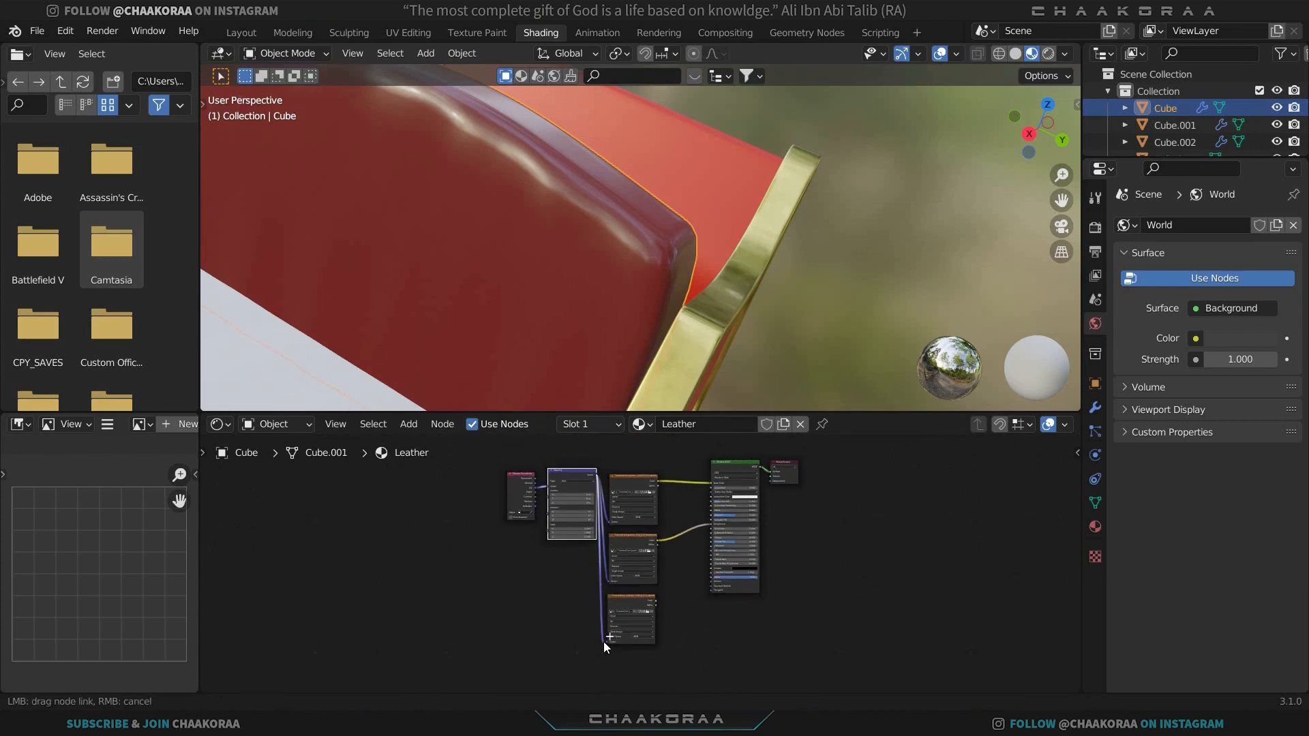
Load TexturesCom_Leather_Plain08_012x012_512_height.tif into the lowest Image Texture node.
scroll(684, 619, up, 2)
scroll(539, 522, up, 4)
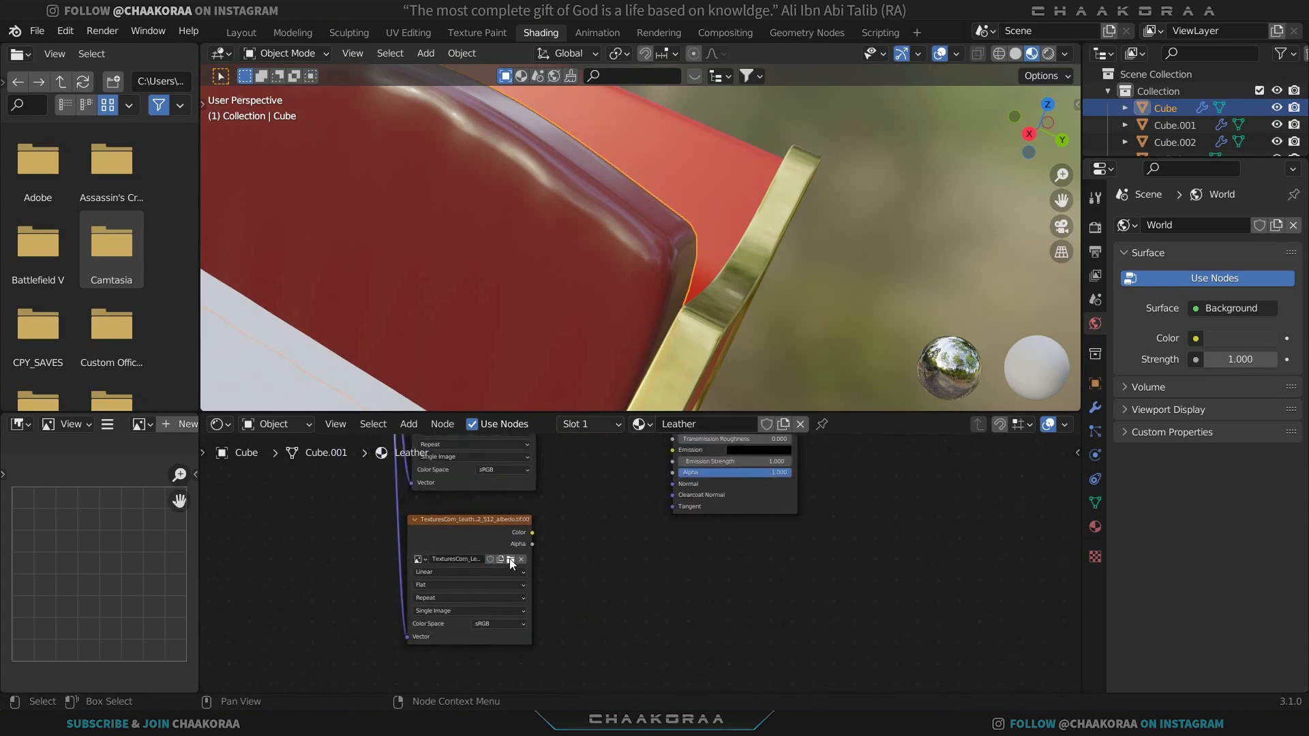
click(510, 560)
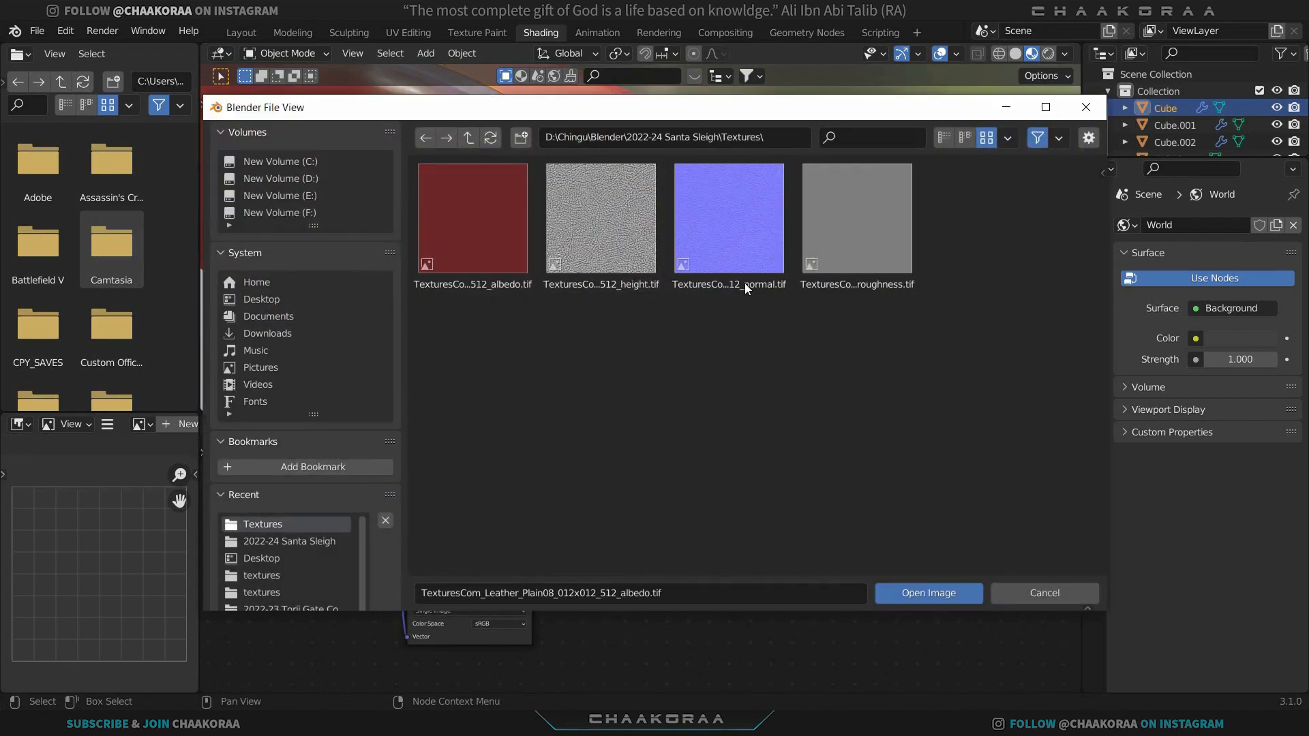
double_click(627, 247)
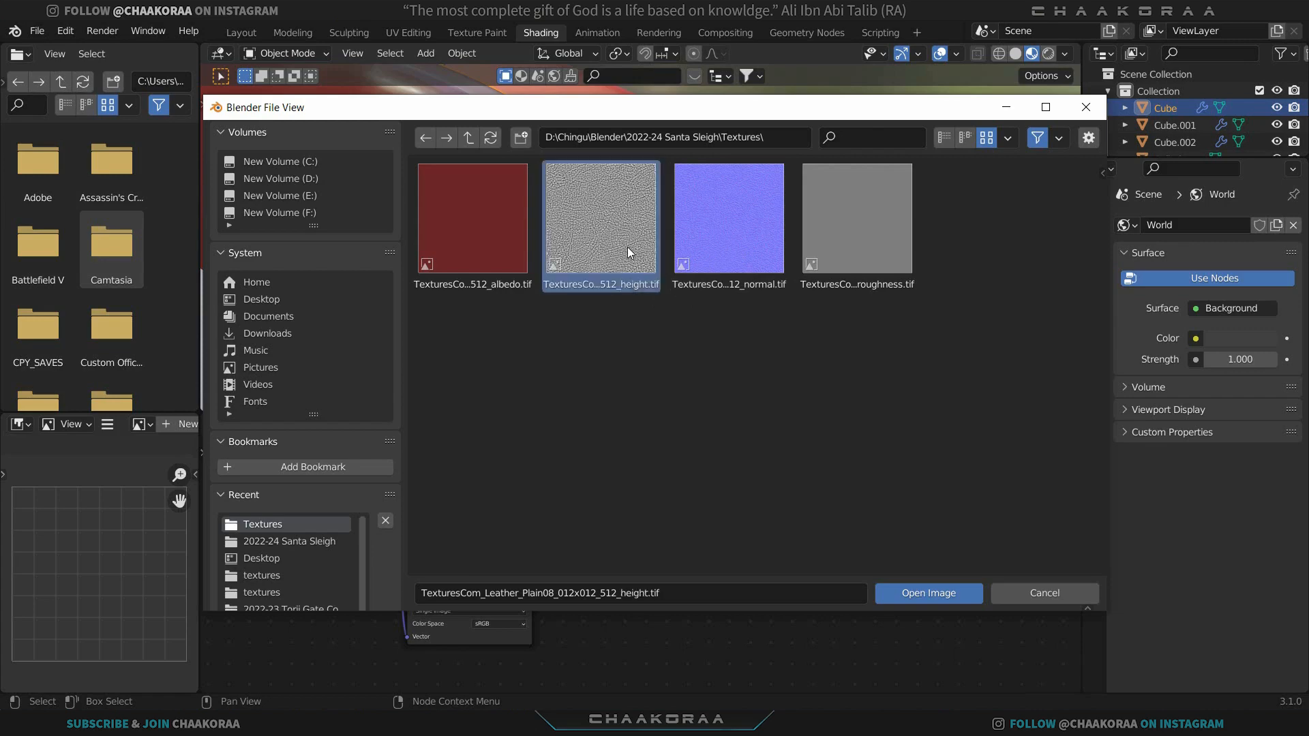
scroll(568, 532, up, 1)
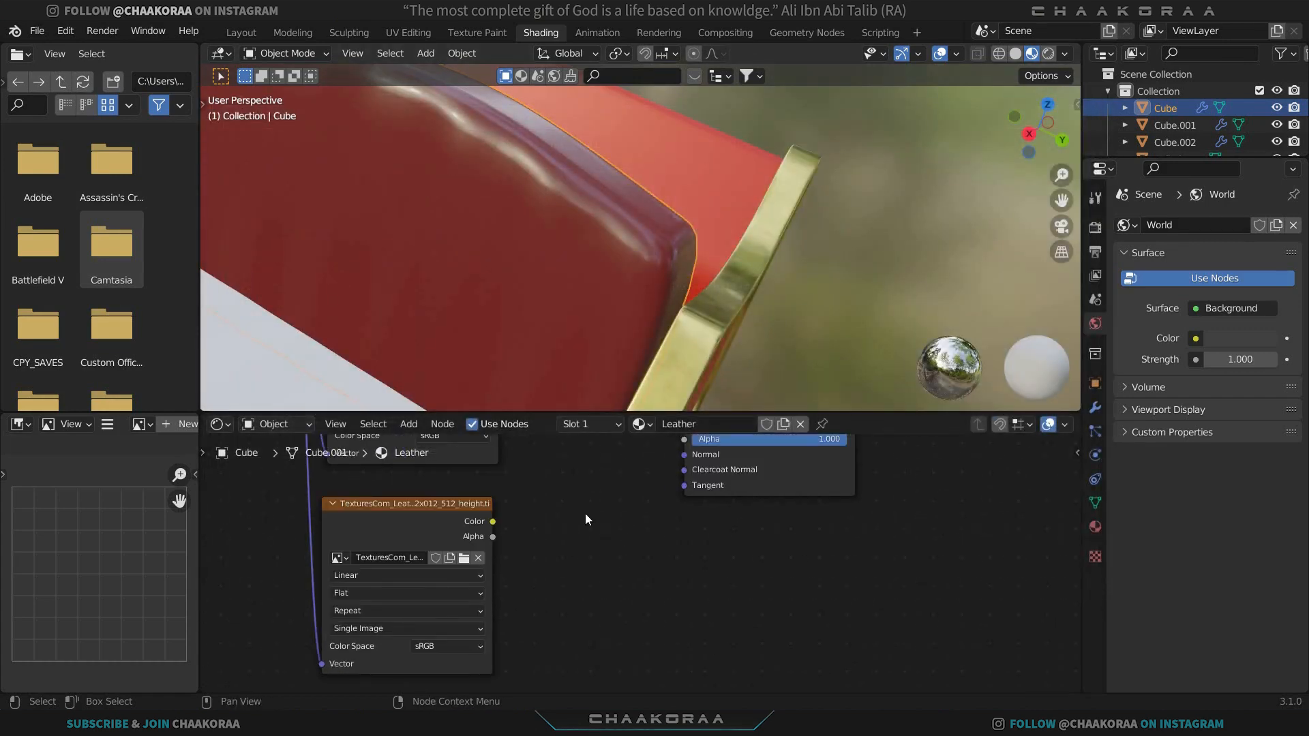
Add a Bump node, linking the height texture's Alpha to its Height and its Normal output to the Principled BSDF's Normal.
scroll(600, 532, up, 1)
key(shift+a)
click(583, 518)
text(bump)
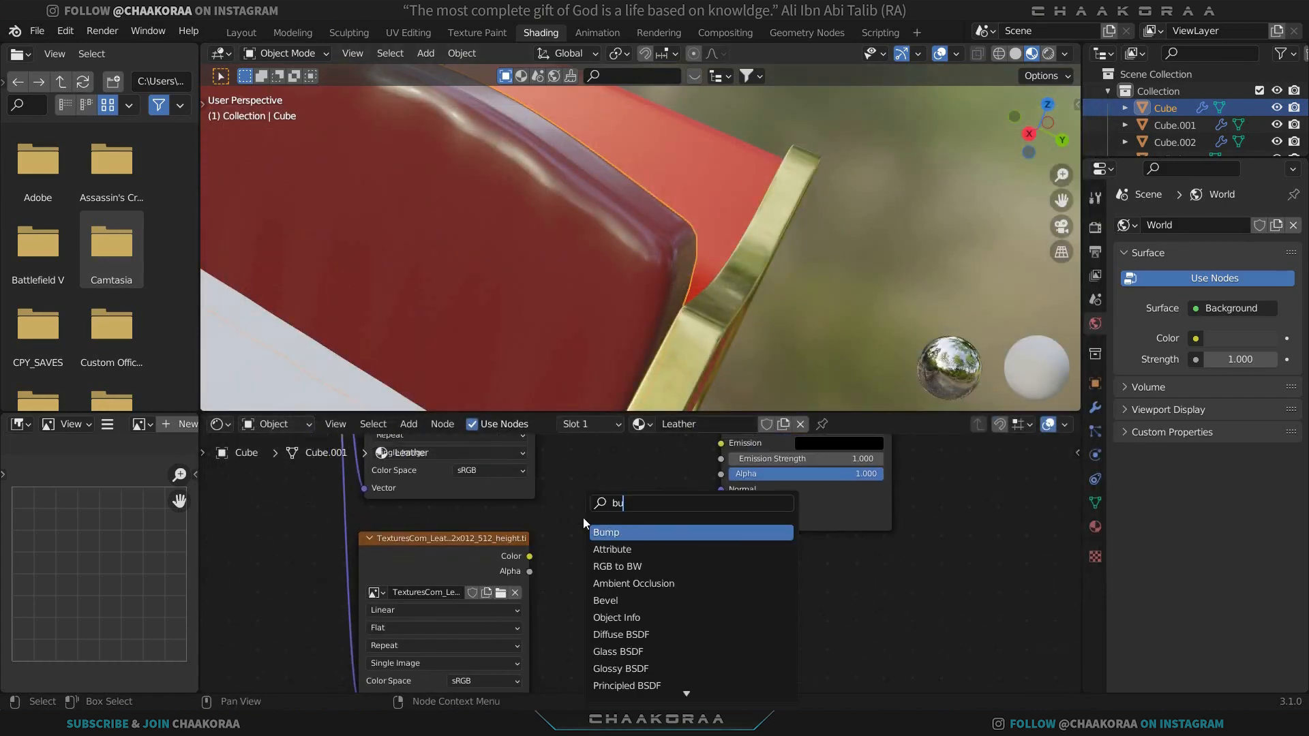
key(Return)
click(583, 518)
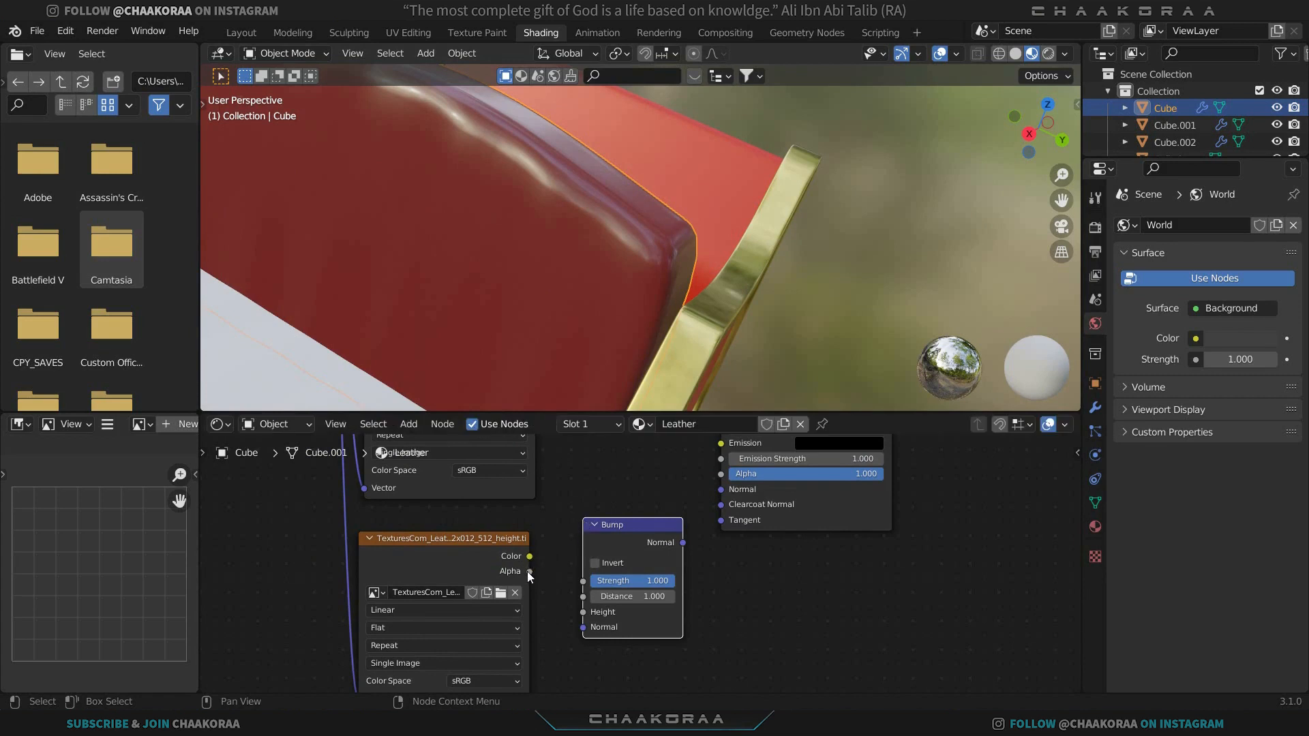
drag(530, 571, 581, 612)
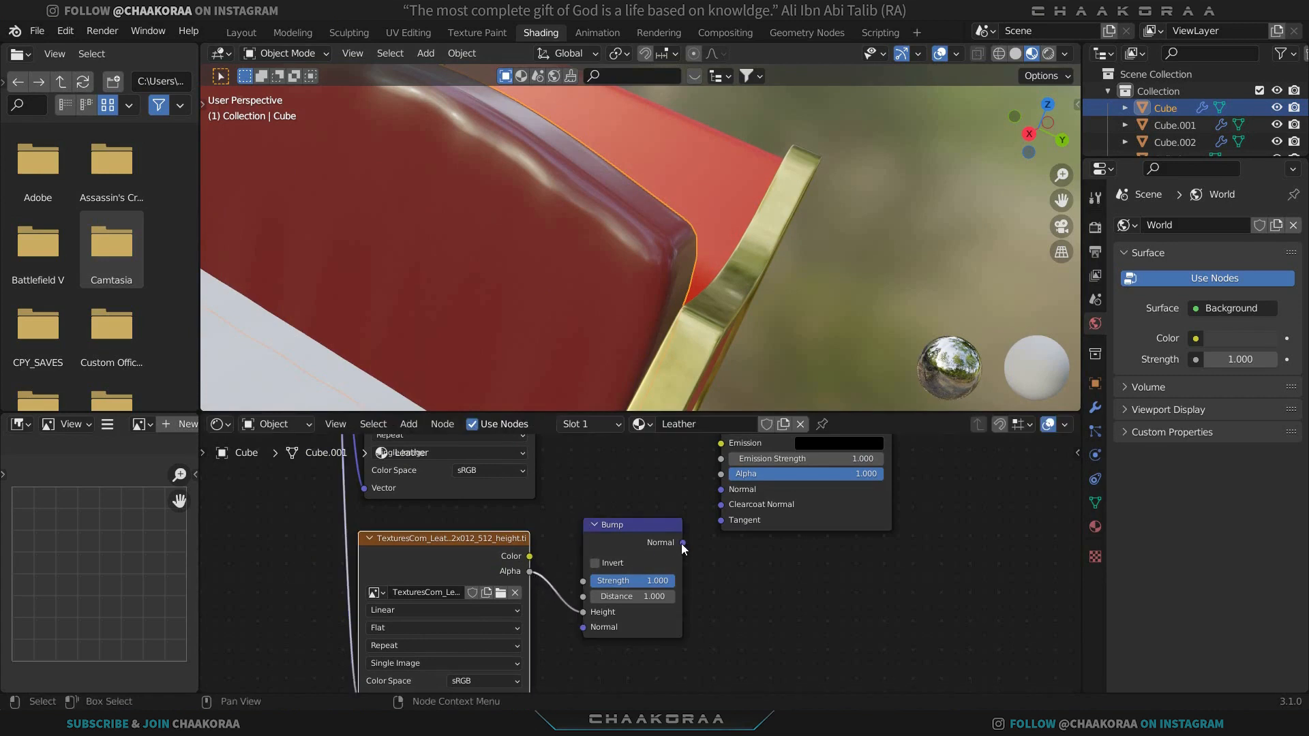
drag(683, 543, 718, 489)
middle_drag(581, 478, 733, 499)
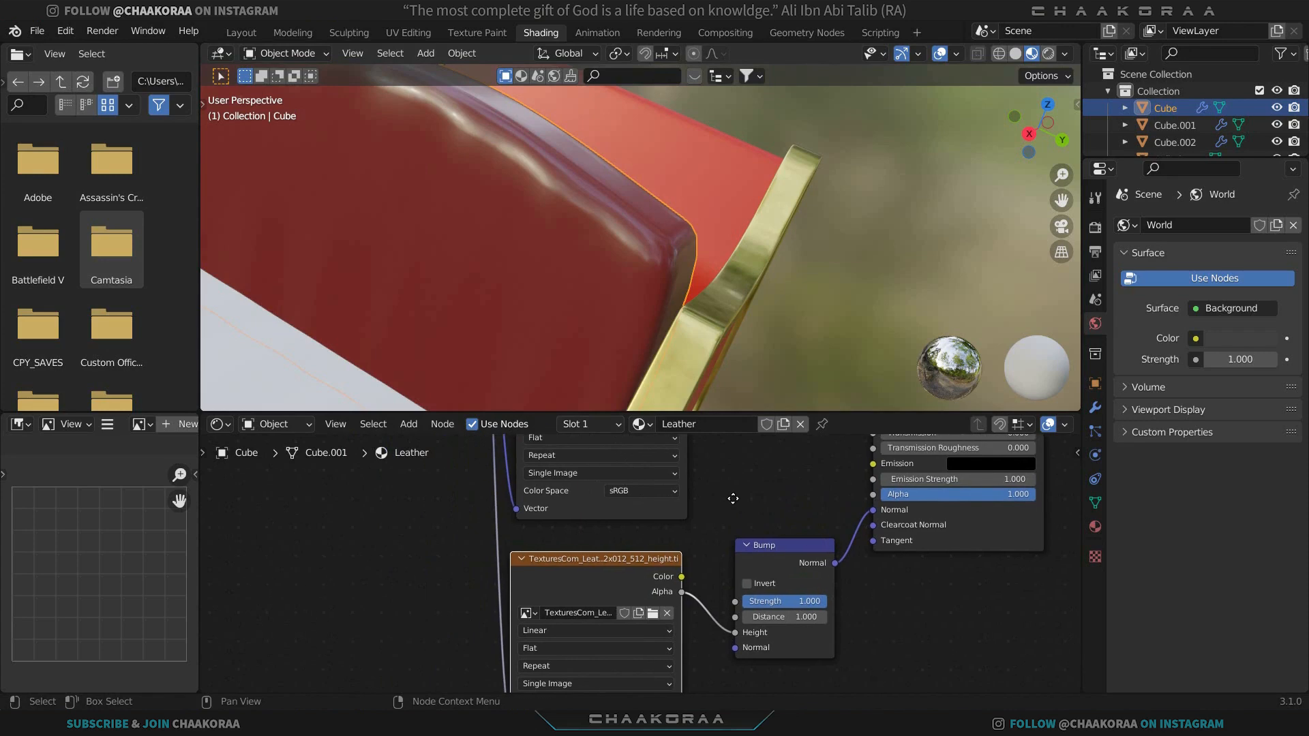
Replace the height image in the lowest Image Texture node with the leather normal .tif from the Textures folder.
click(652, 614)
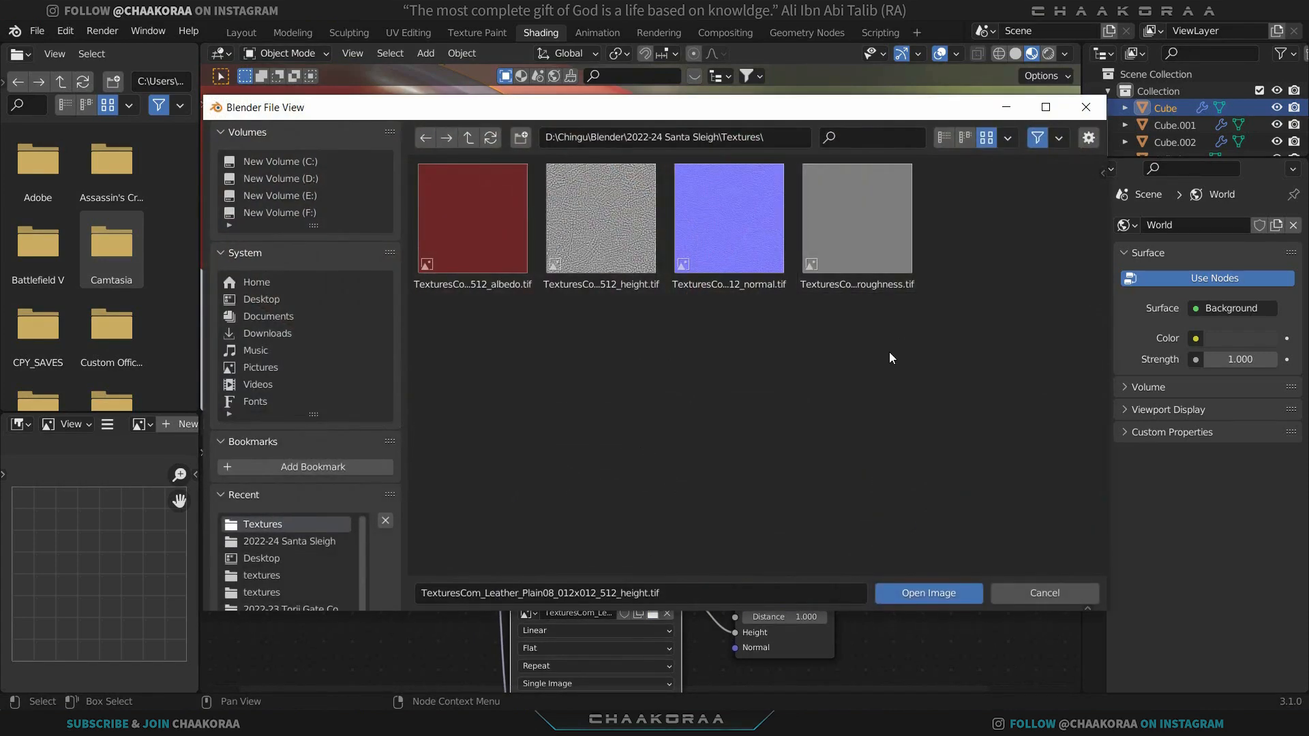
double_click(759, 261)
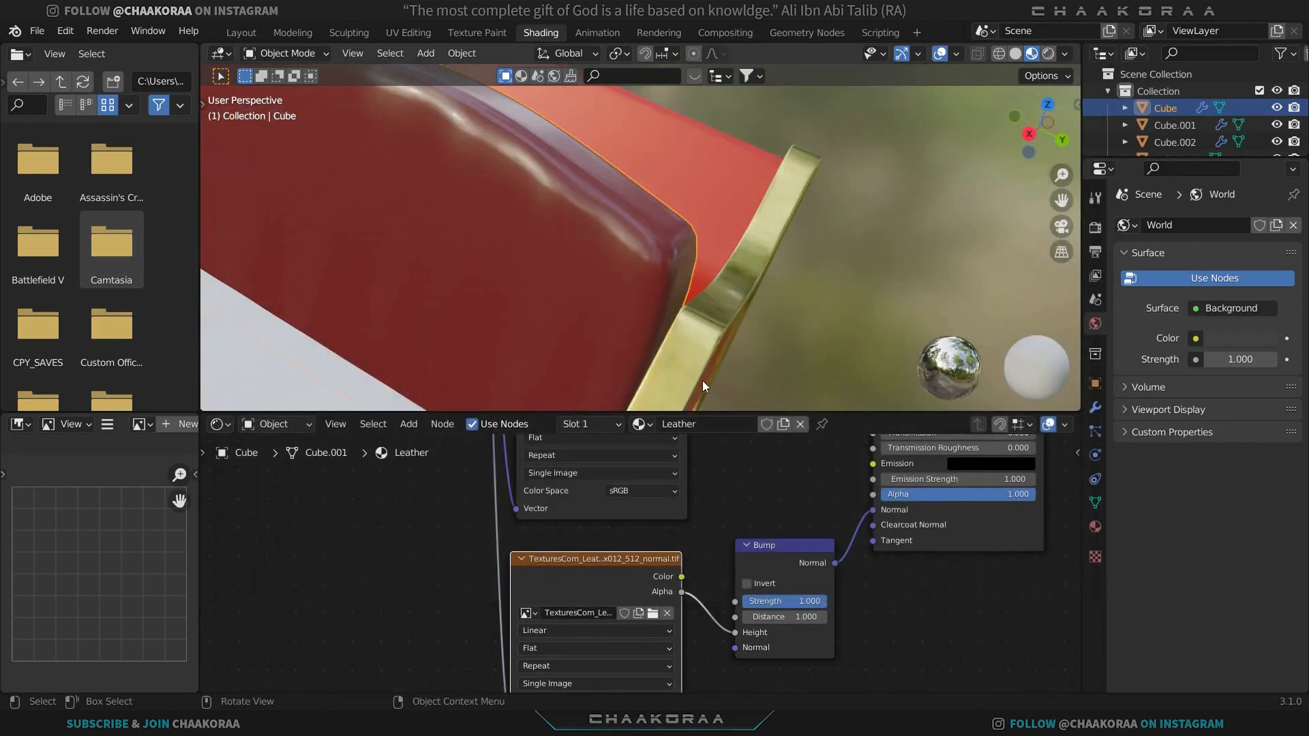
middle_drag(688, 566, 690, 529)
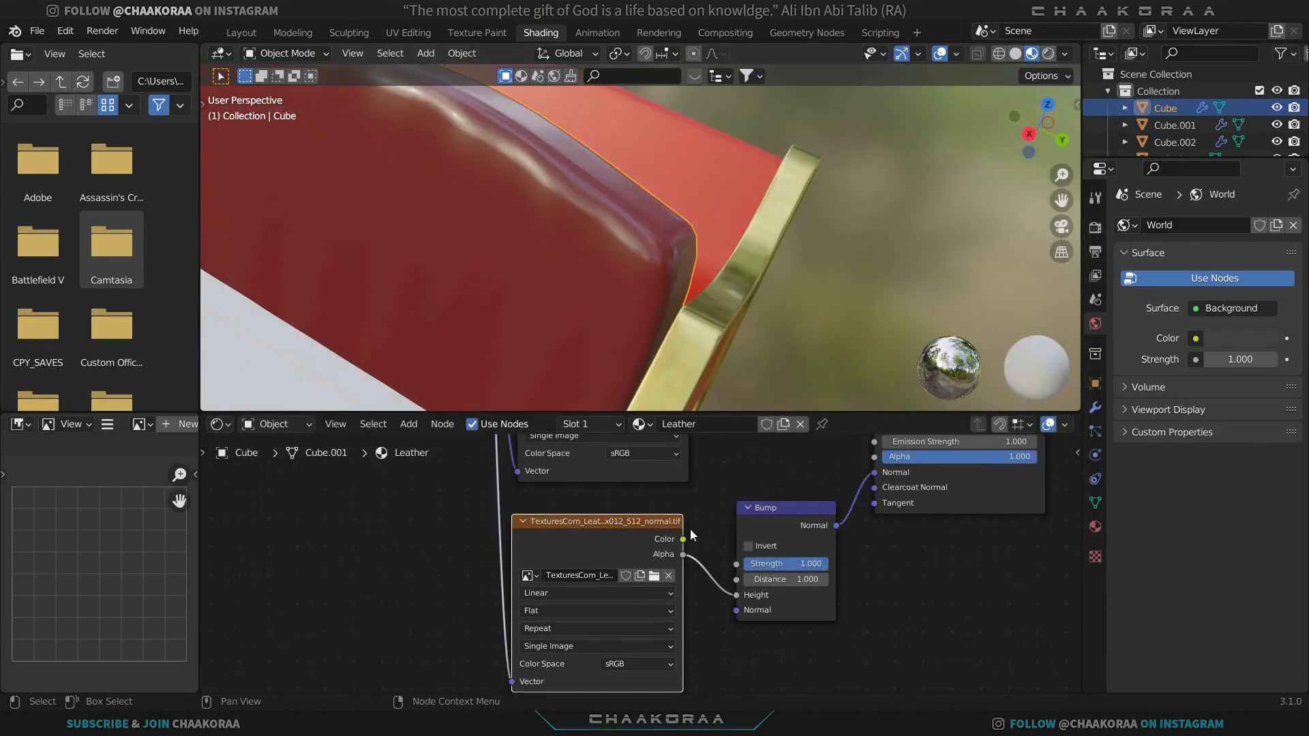
Link the normal texture's Color to the Bump node's Height and lower the bump's Strength and Distance for a subtler grain.
drag(684, 539, 737, 594)
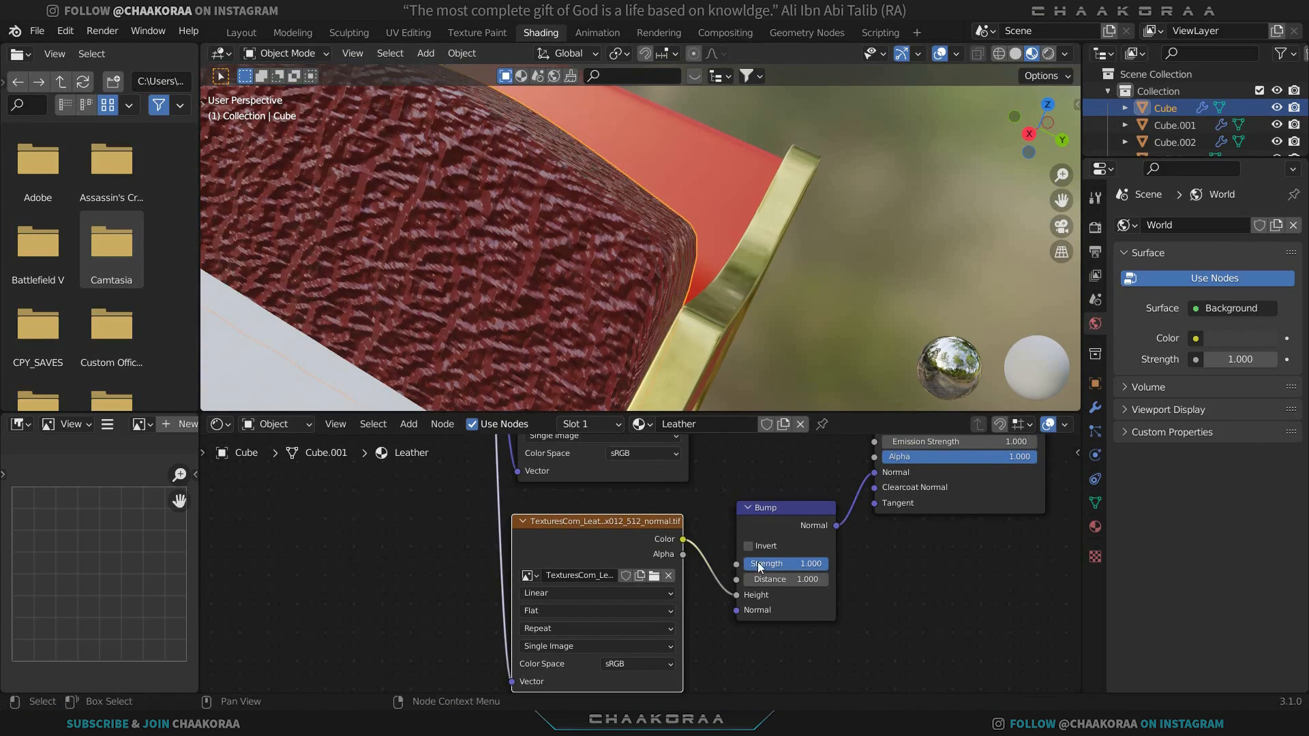
drag(822, 563, 775, 576)
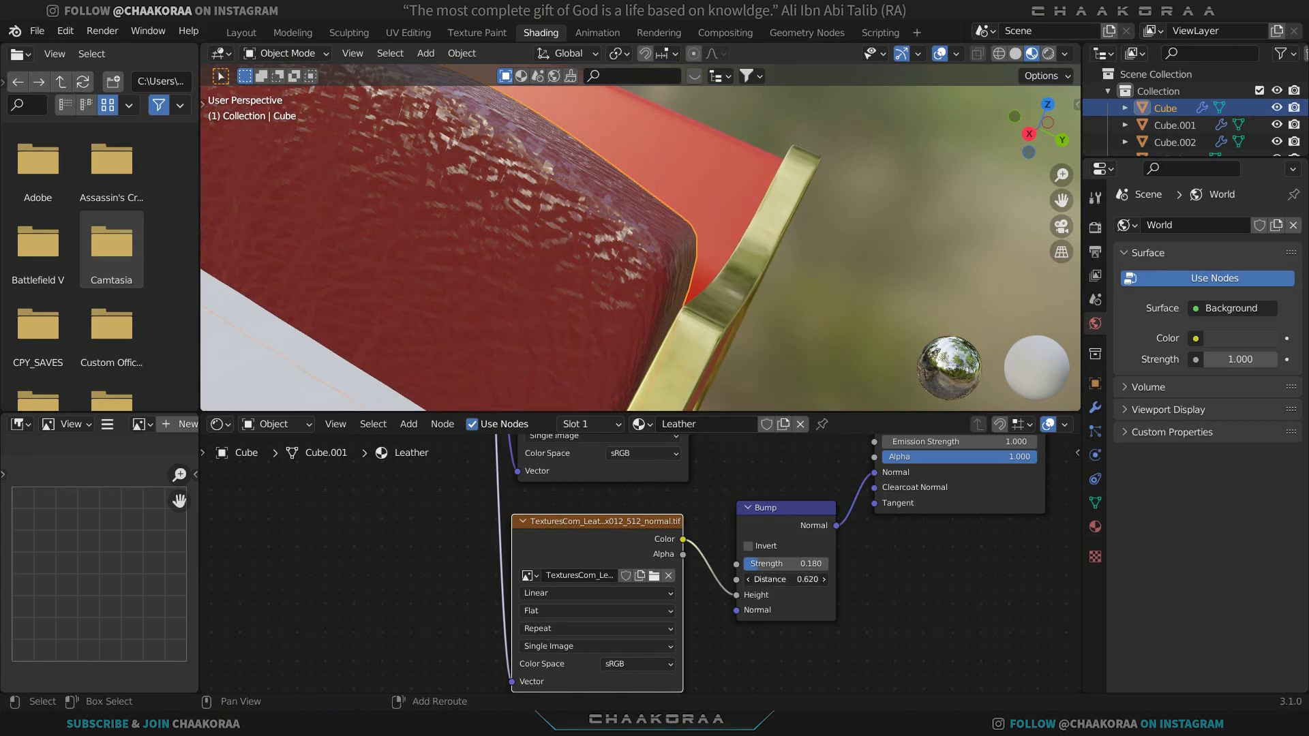
mouse_move(775, 579)
mouse_down()
mouse_move(743, 580)
mouse_move(791, 564)
mouse_move(776, 564)
mouse_up()
Insert a ColorRamp node on the link between the roughness texture and the Principled BSDF's Roughness input.
middle_drag(691, 489, 673, 663)
scroll(639, 600, down, 5)
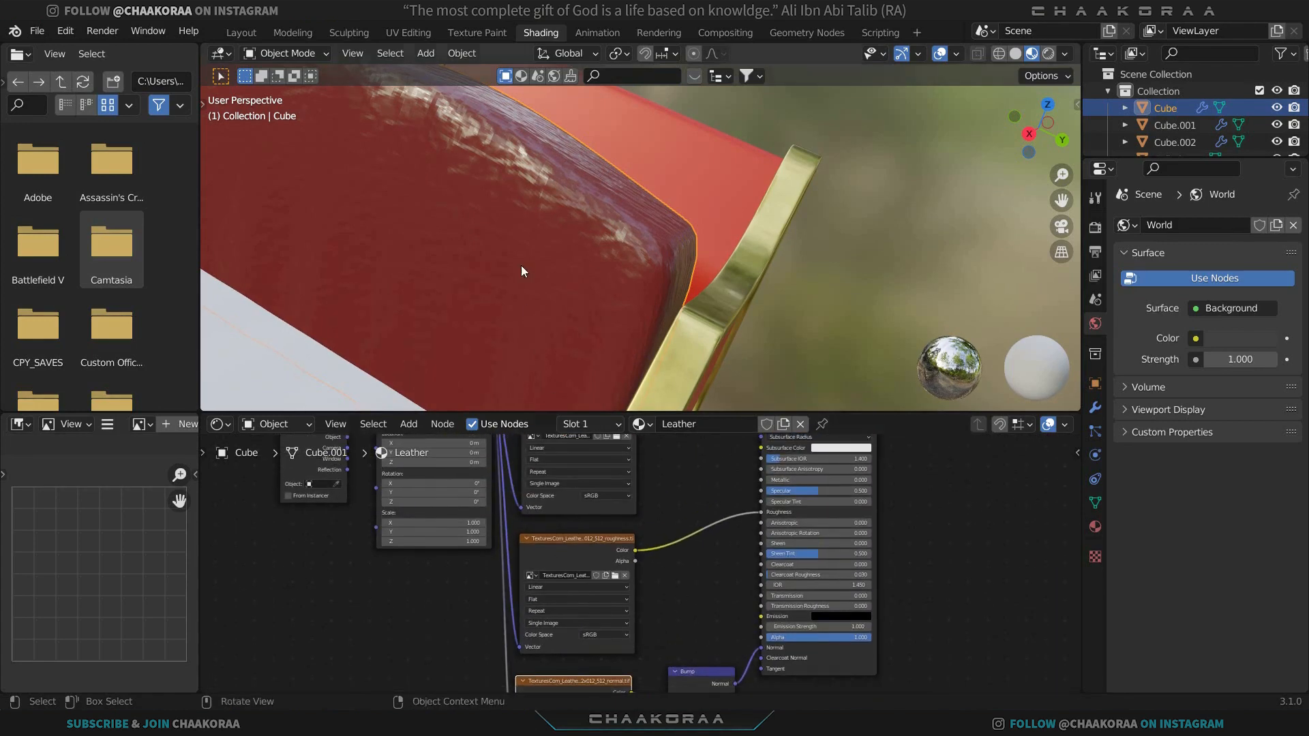
key(shift+a)
click(727, 510)
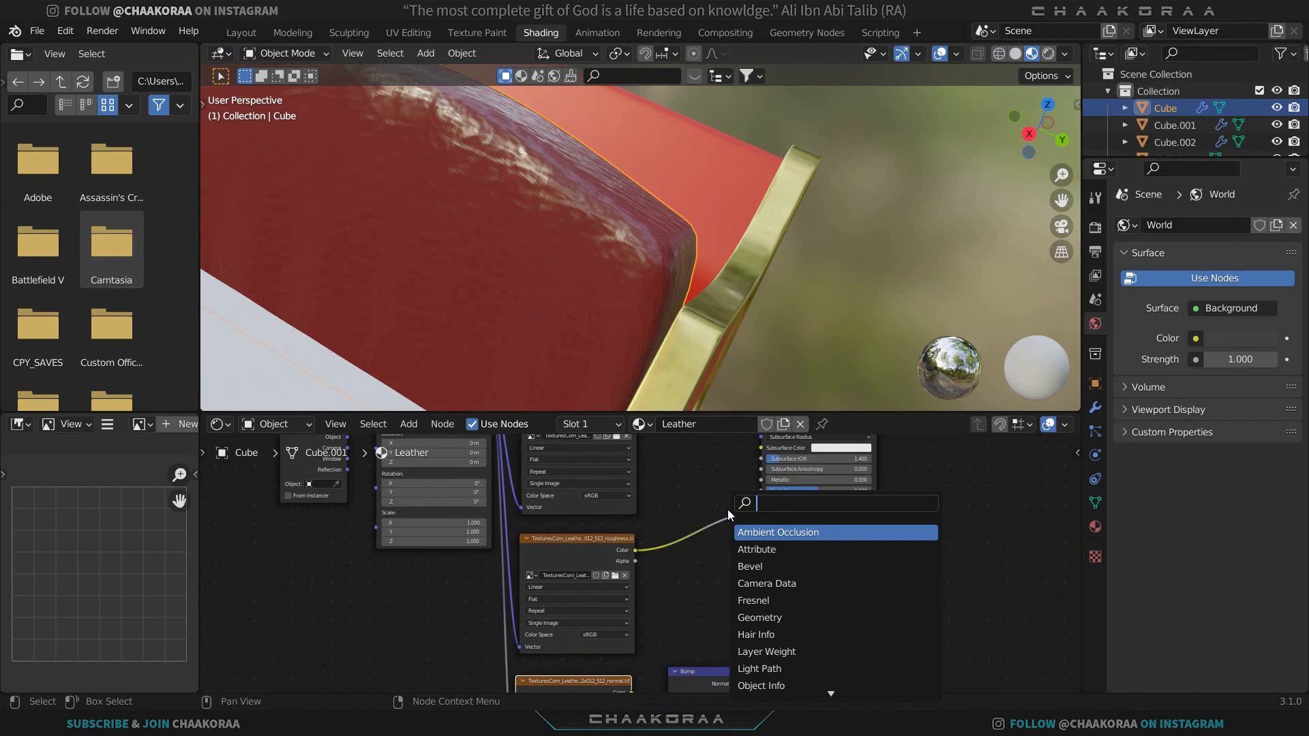
text(co)
key(Return)
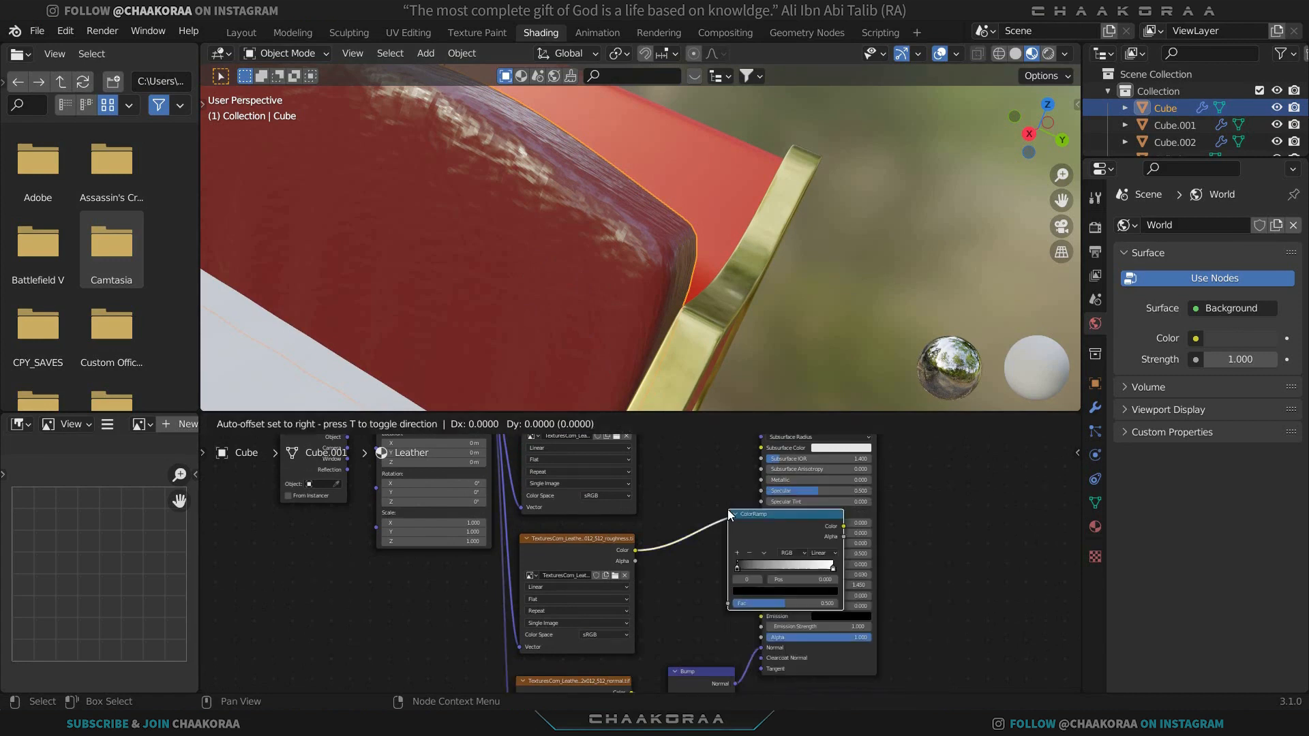
click(674, 503)
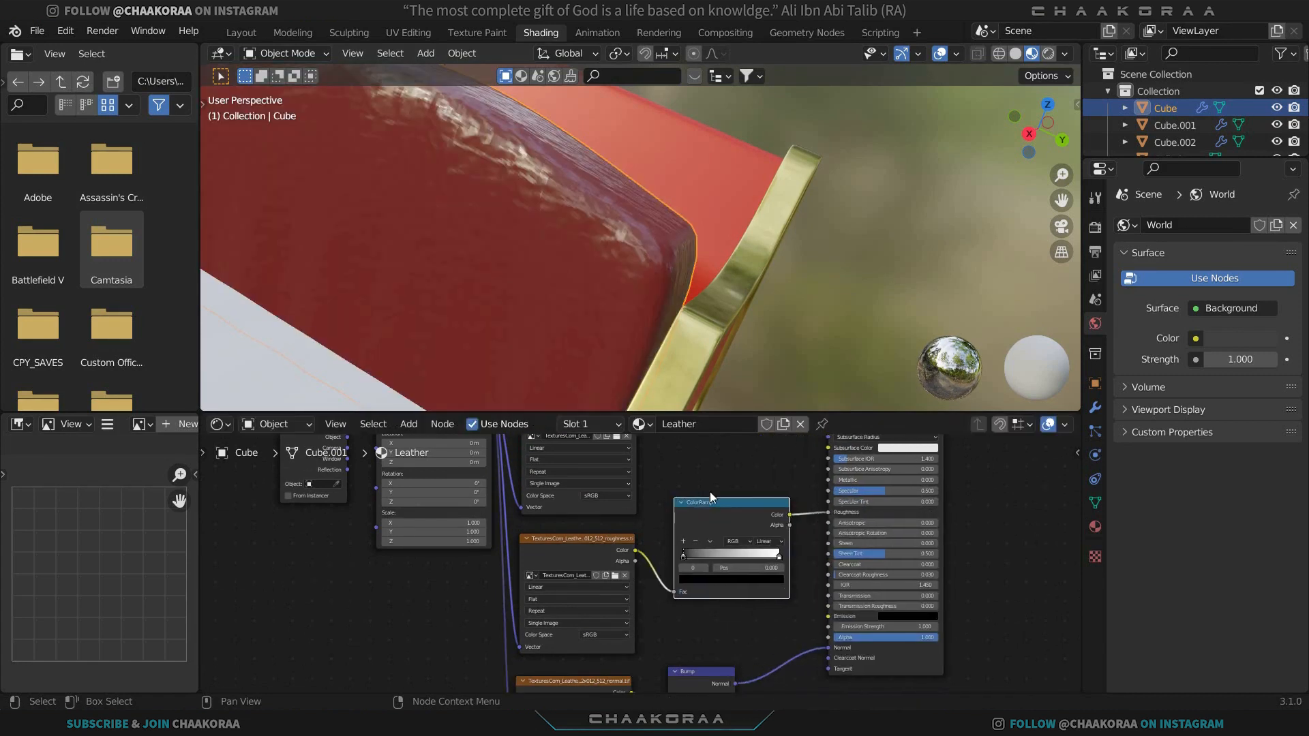
Flip the ColorRamp so white comes first and move the black stop to position 0.498.
scroll(730, 550, up, 2)
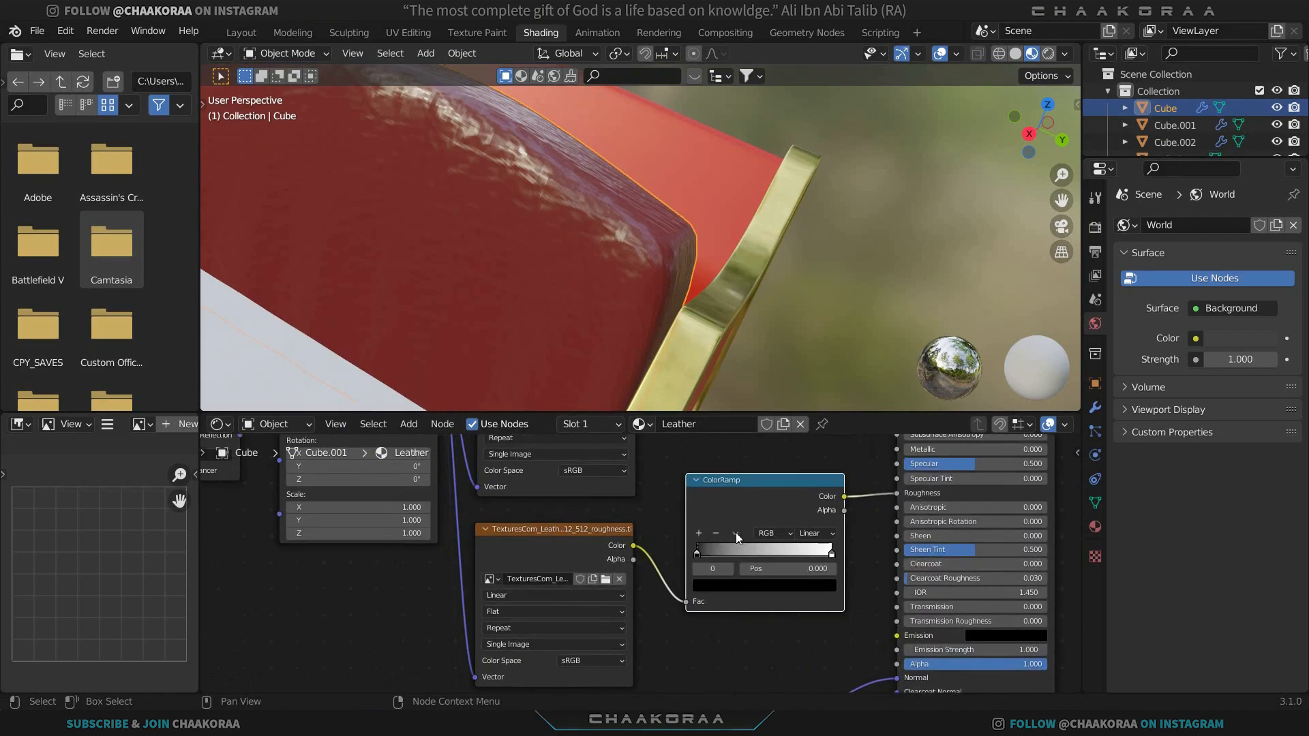
click(735, 534)
click(755, 550)
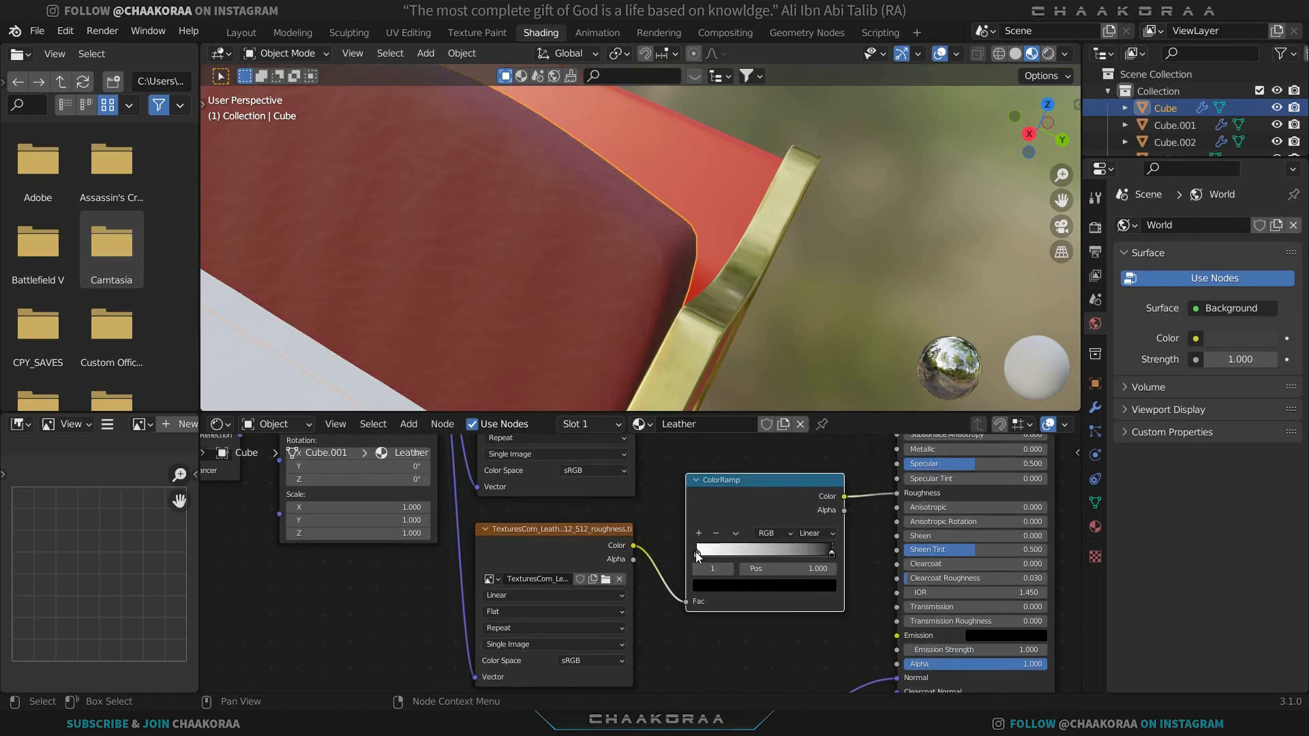
mouse_move(695, 551)
mouse_down()
mouse_move(724, 555)
mouse_move(683, 558)
mouse_up()
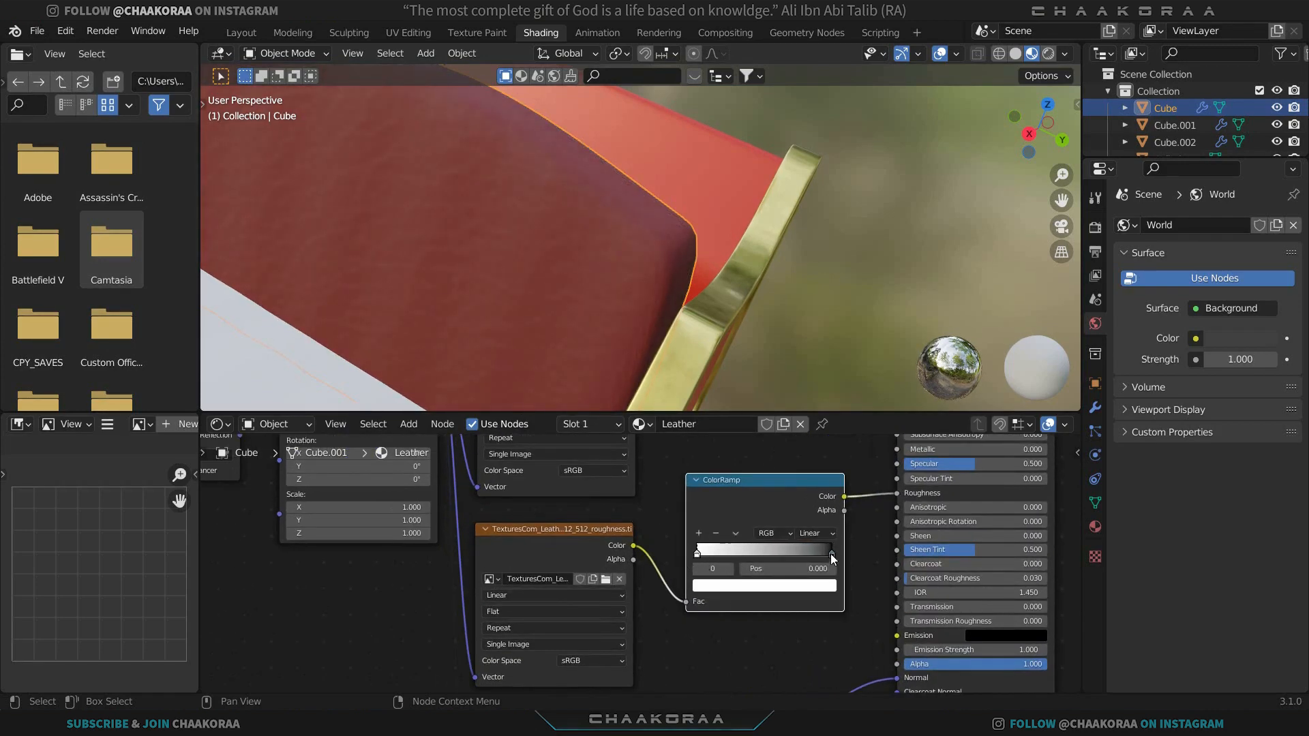
drag(831, 555, 763, 553)
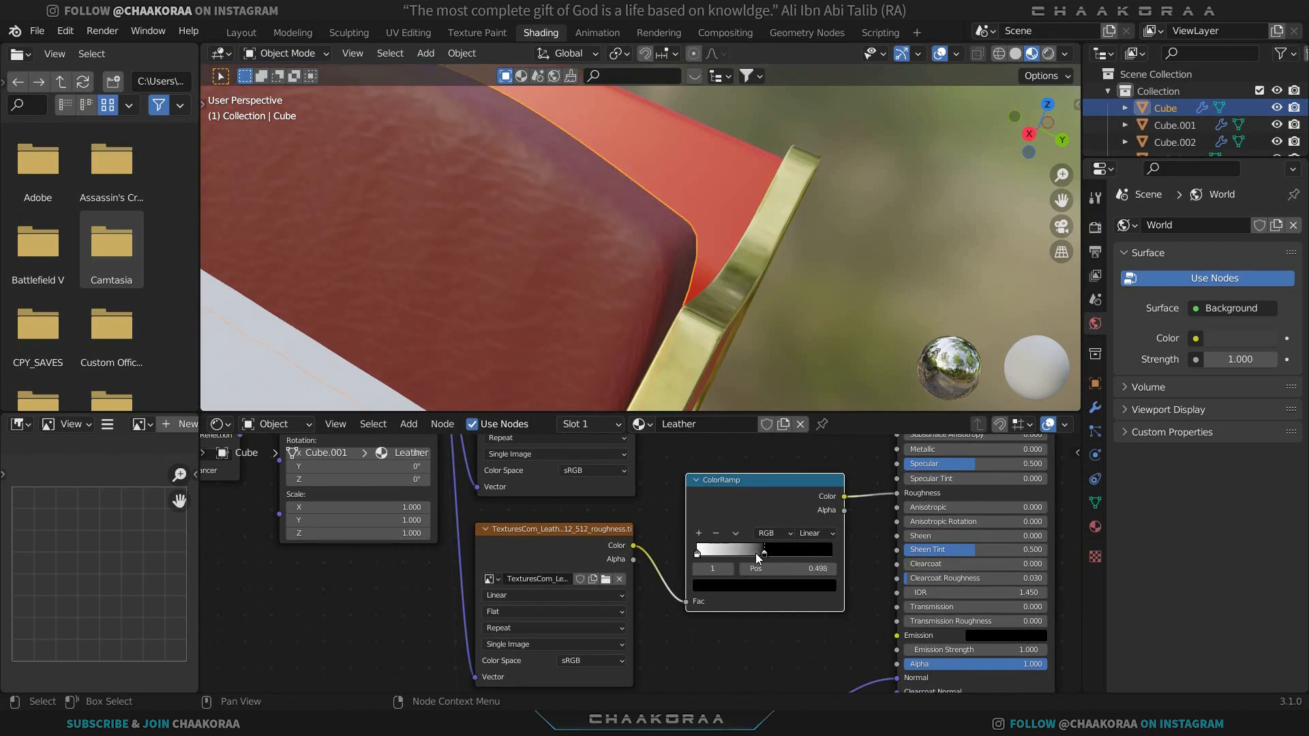
Move the ColorRamp's black stop slightly closer to the white stop and check the leather's sheen on the backrest.
middle_drag(682, 354, 543, 236)
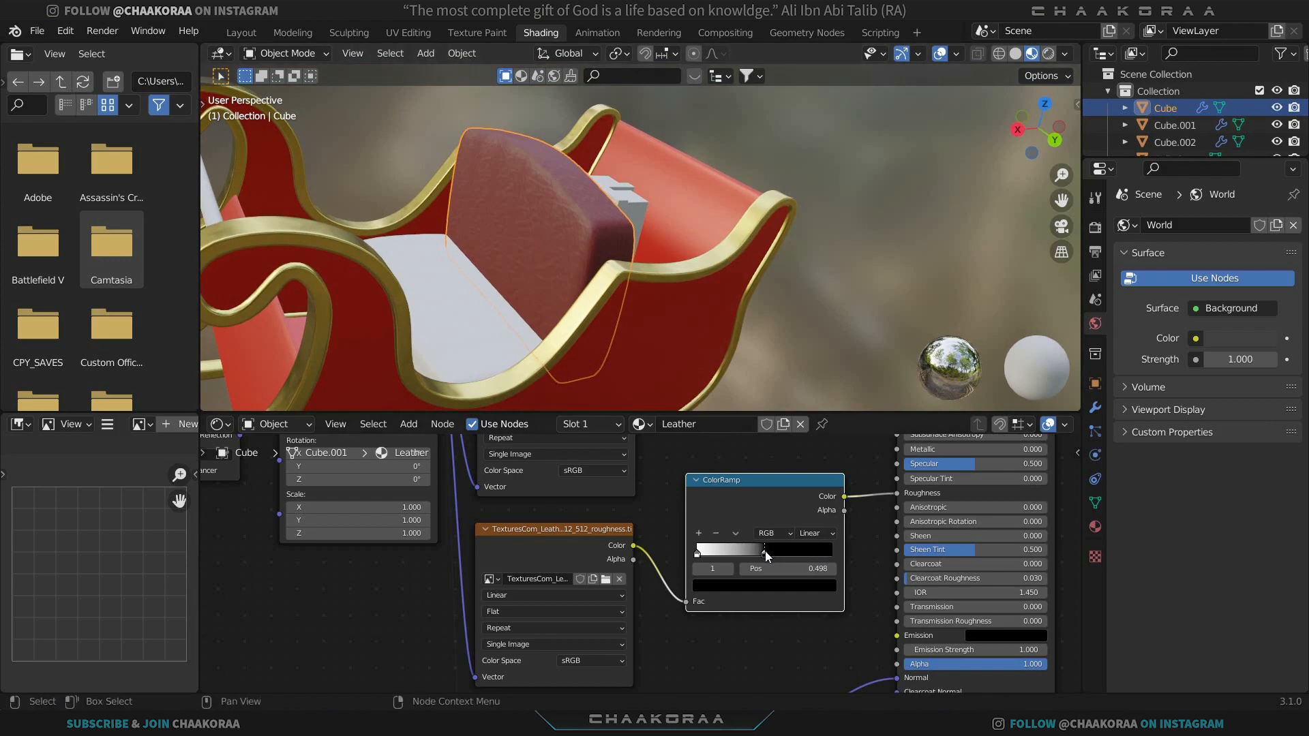
drag(765, 551, 697, 553)
scroll(551, 226, up, 5)
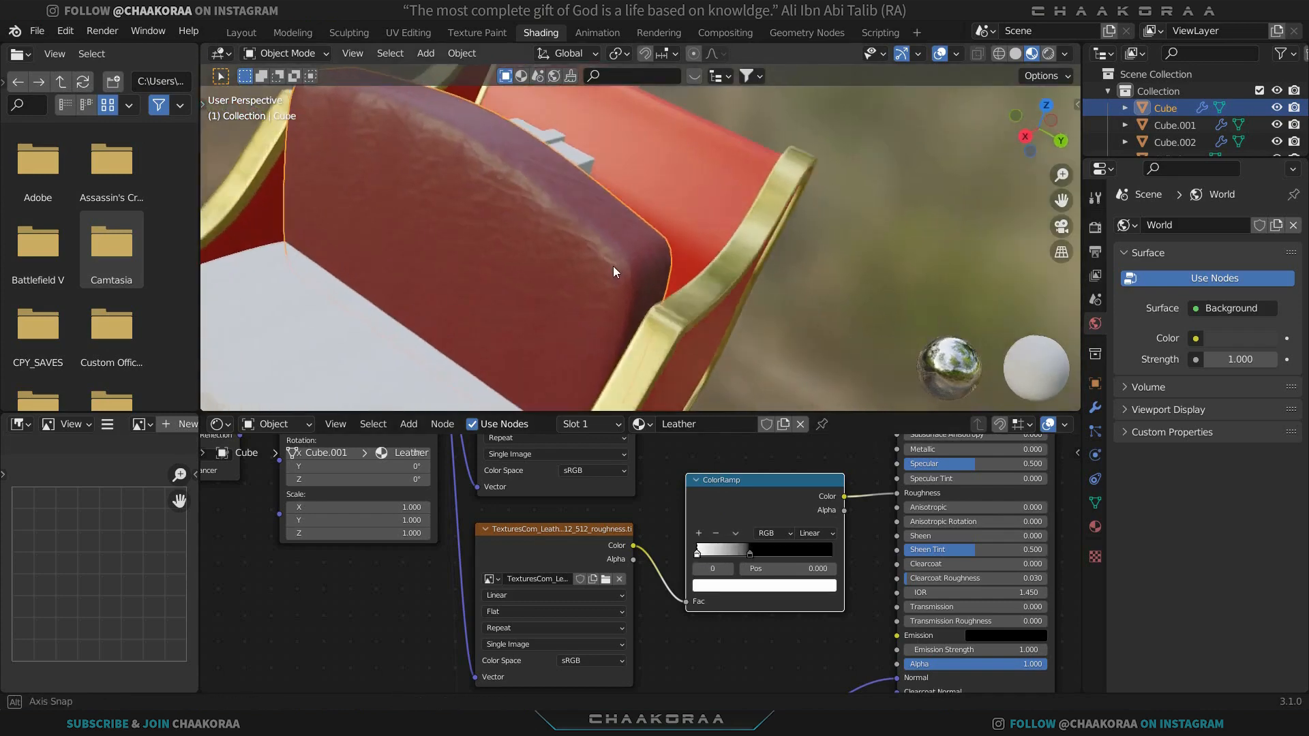
scroll(620, 264, down, 5)
scroll(542, 243, up, 3)
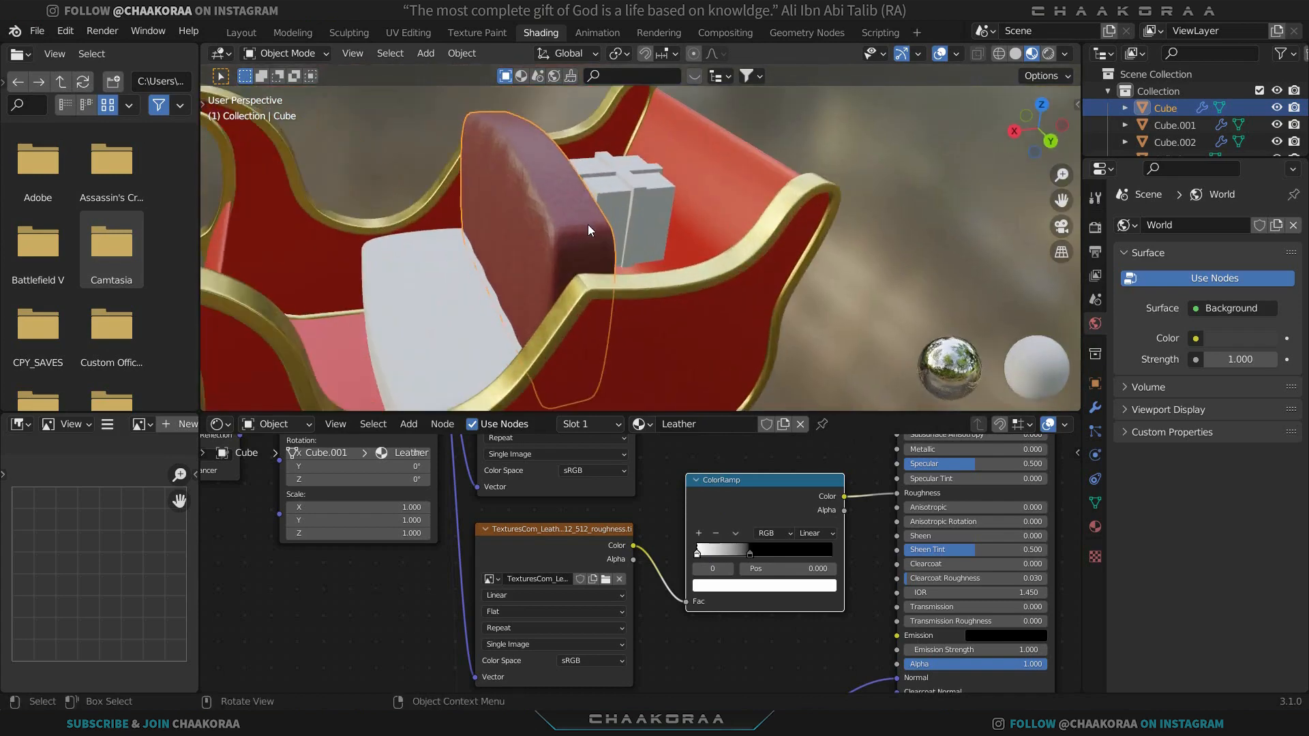
Insert a Hue Saturation Value node on the link between the leather albedo texture and the Principled BSDF's Base Color.
middle_drag(588, 224, 683, 613)
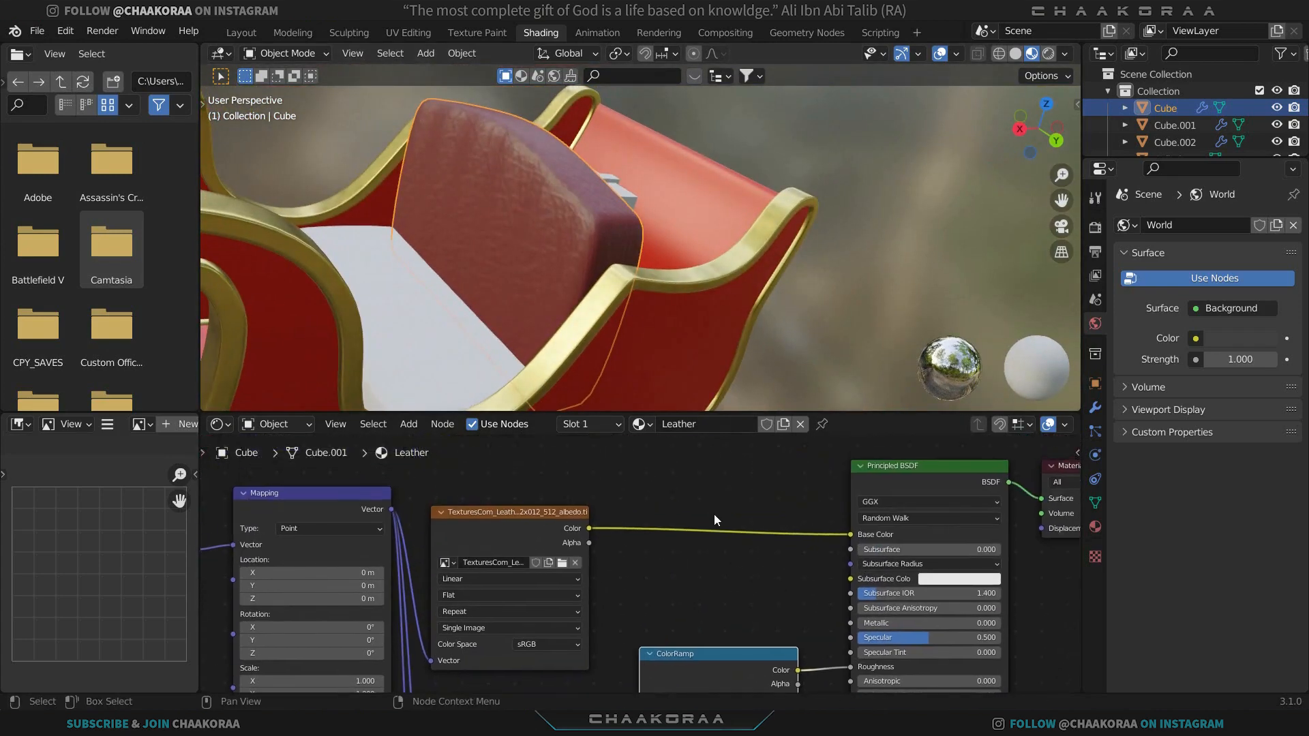
key(shift+a)
click(714, 514)
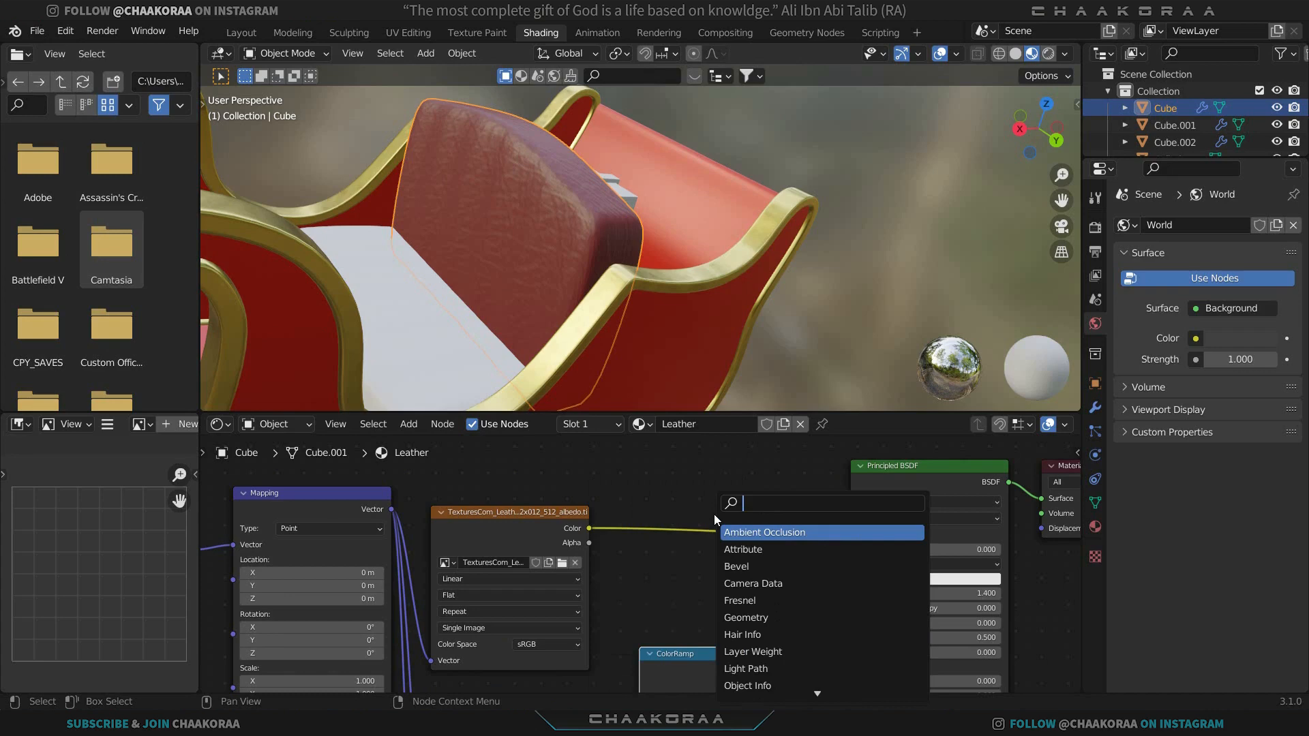
text(hue)
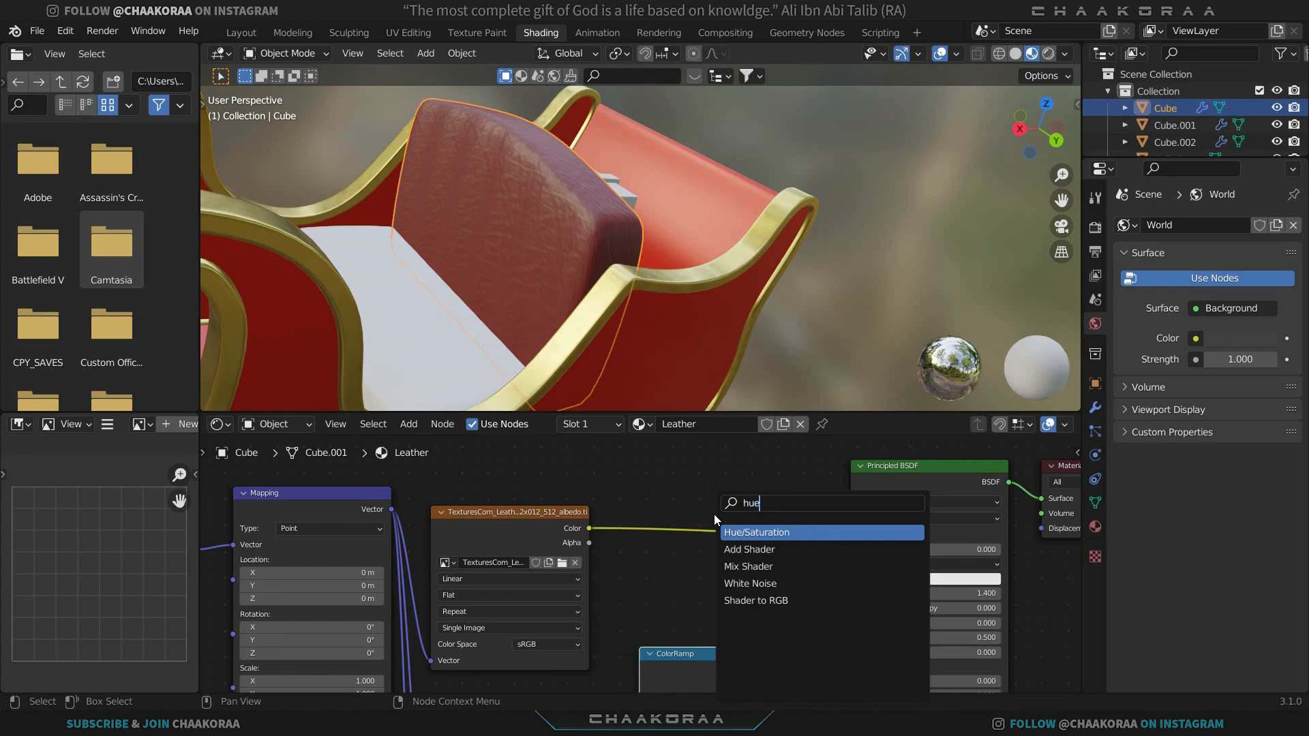
key(Return)
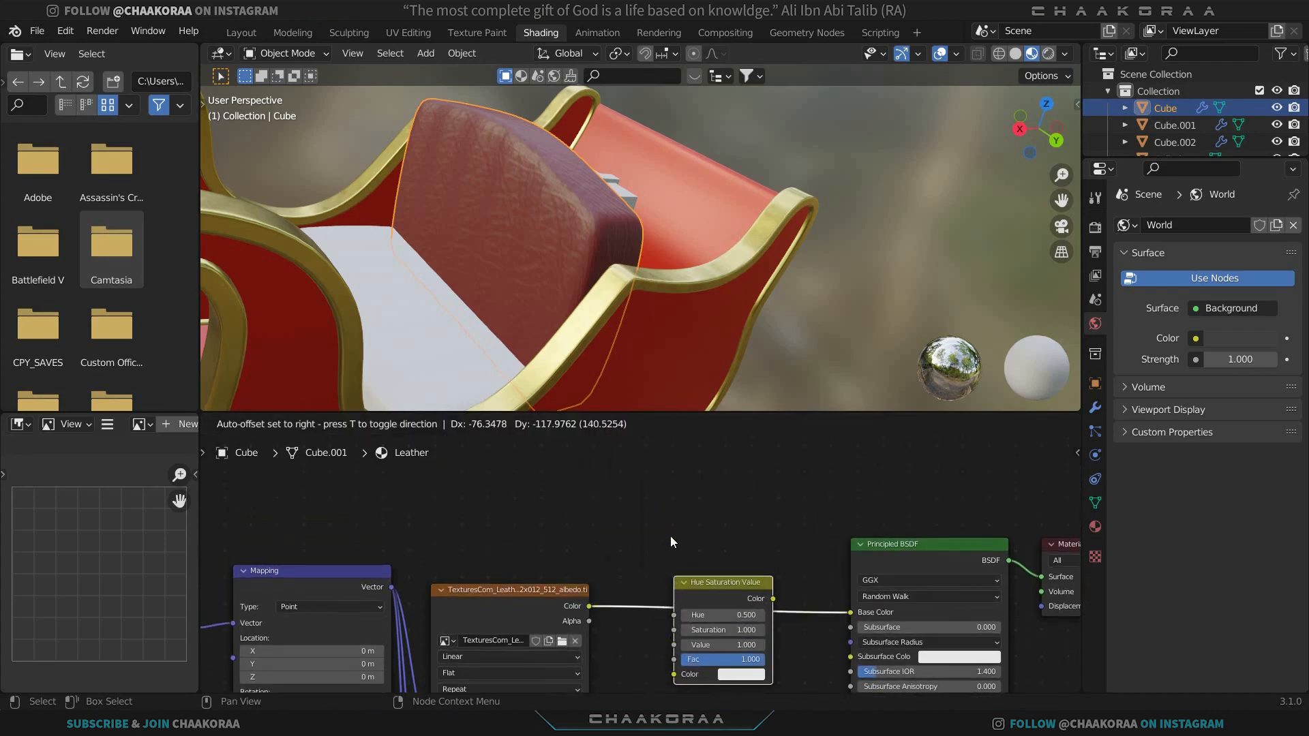
click(671, 542)
Set the Hue Saturation Value node's Saturation to 1.1 and Value to 1.2.
scroll(661, 546, up, 5)
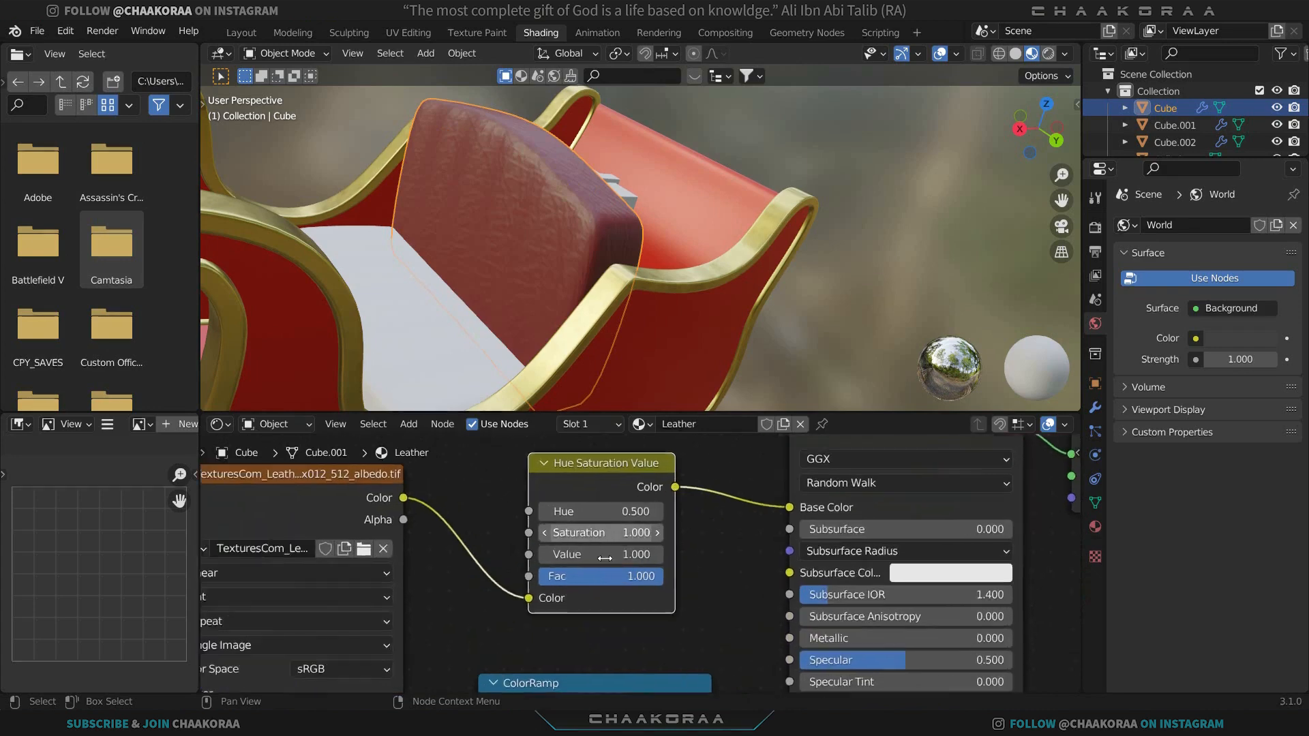
click(660, 529)
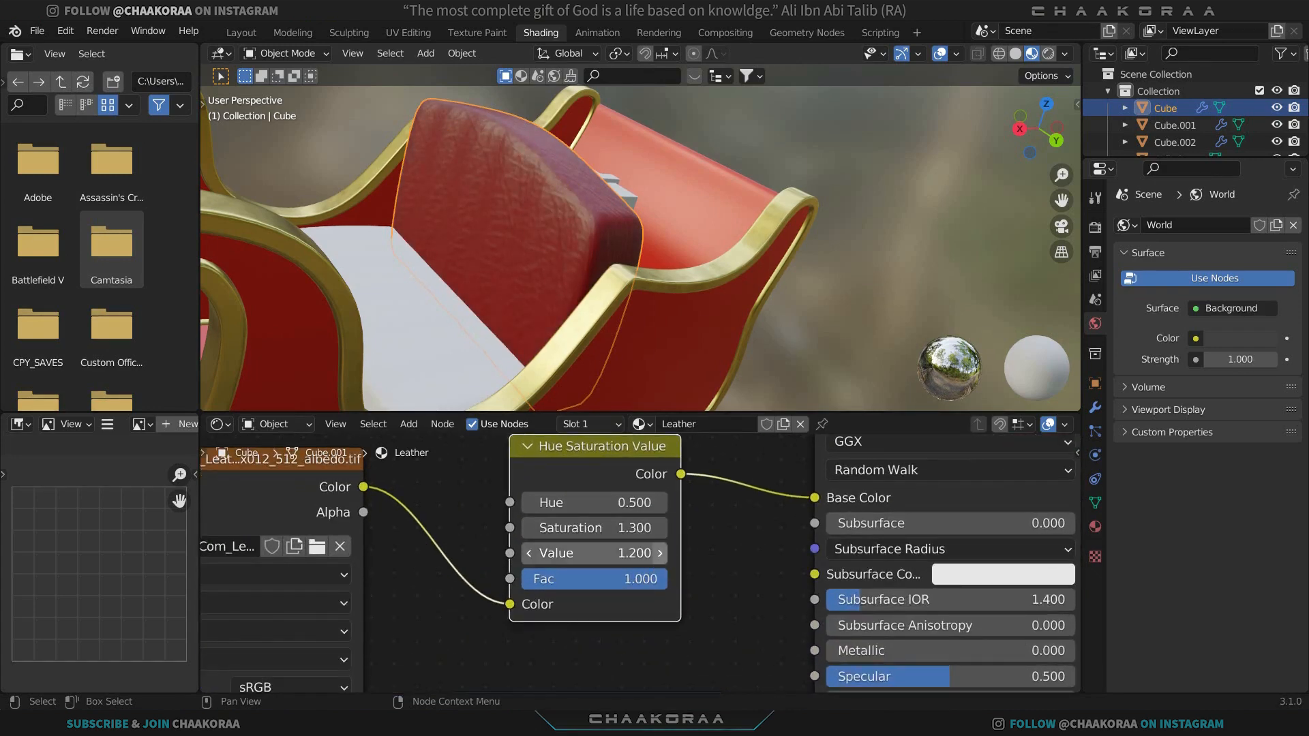
middle_drag(607, 233, 682, 267)
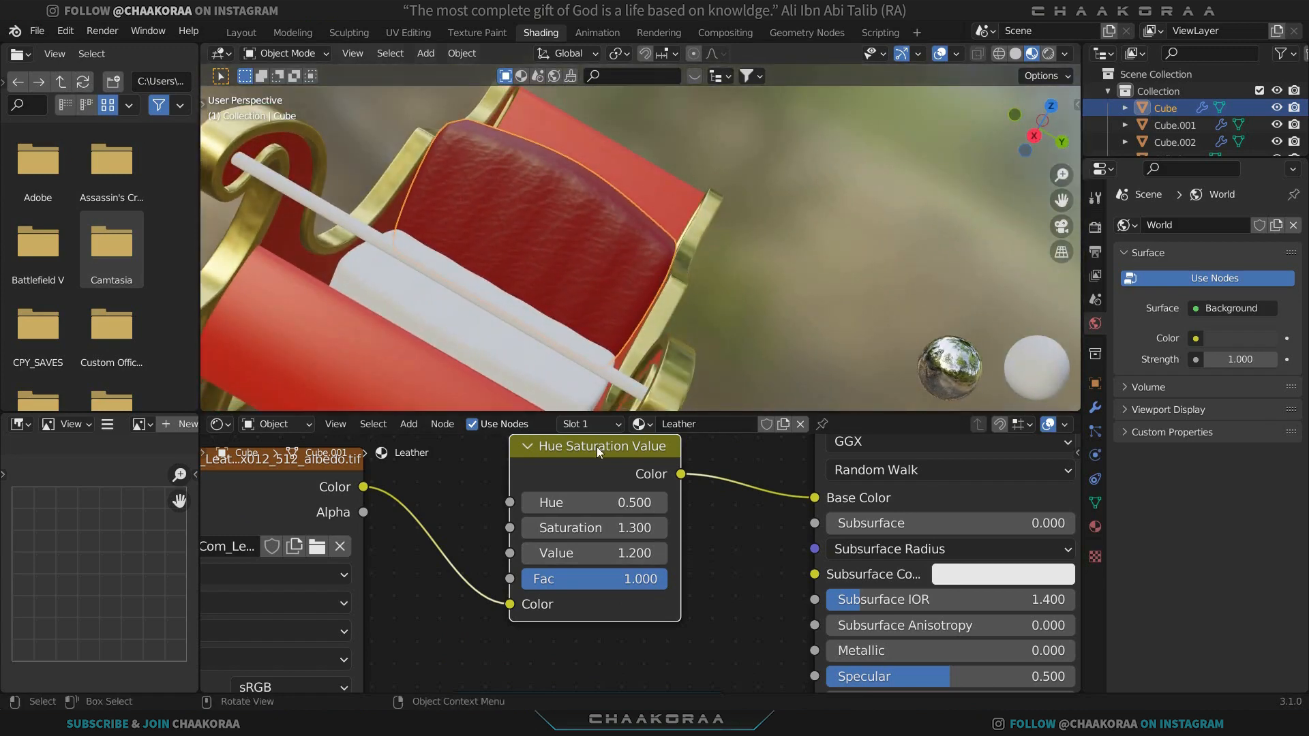
double_click(529, 528)
Link the backrest's Leather material to the seat cushion, then deselect both objects.
middle_drag(689, 317, 559, 255)
scroll(636, 299, down, 3)
scroll(543, 255, up, 3)
click(494, 239)
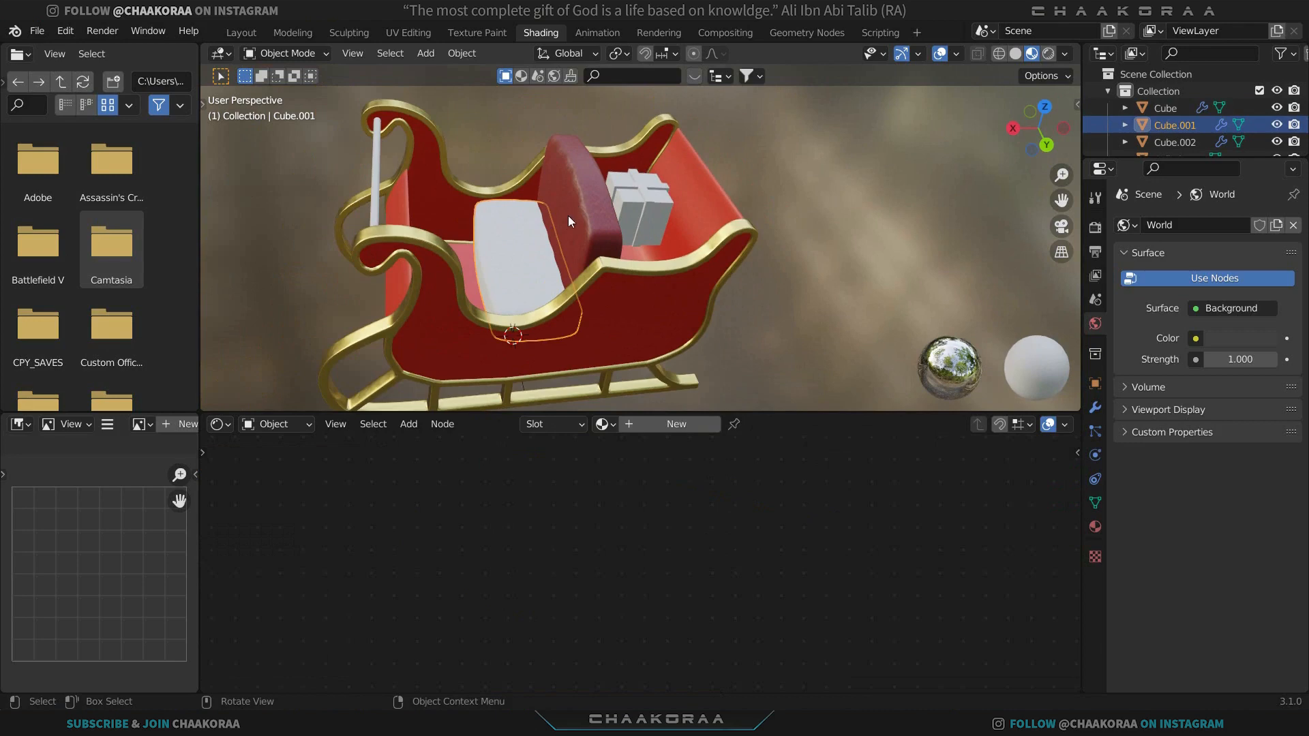
click(527, 247)
click(523, 235)
shift+click(566, 214)
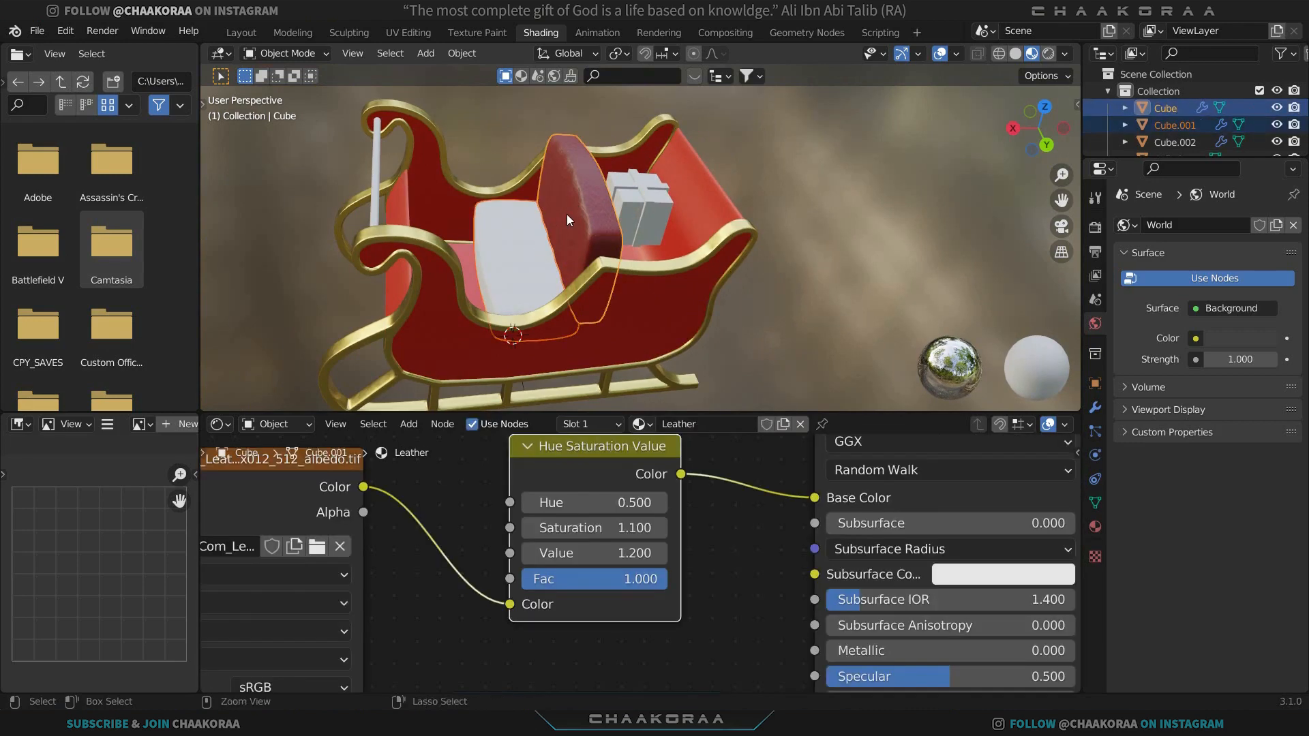
key(ctrl+l)
click(567, 215)
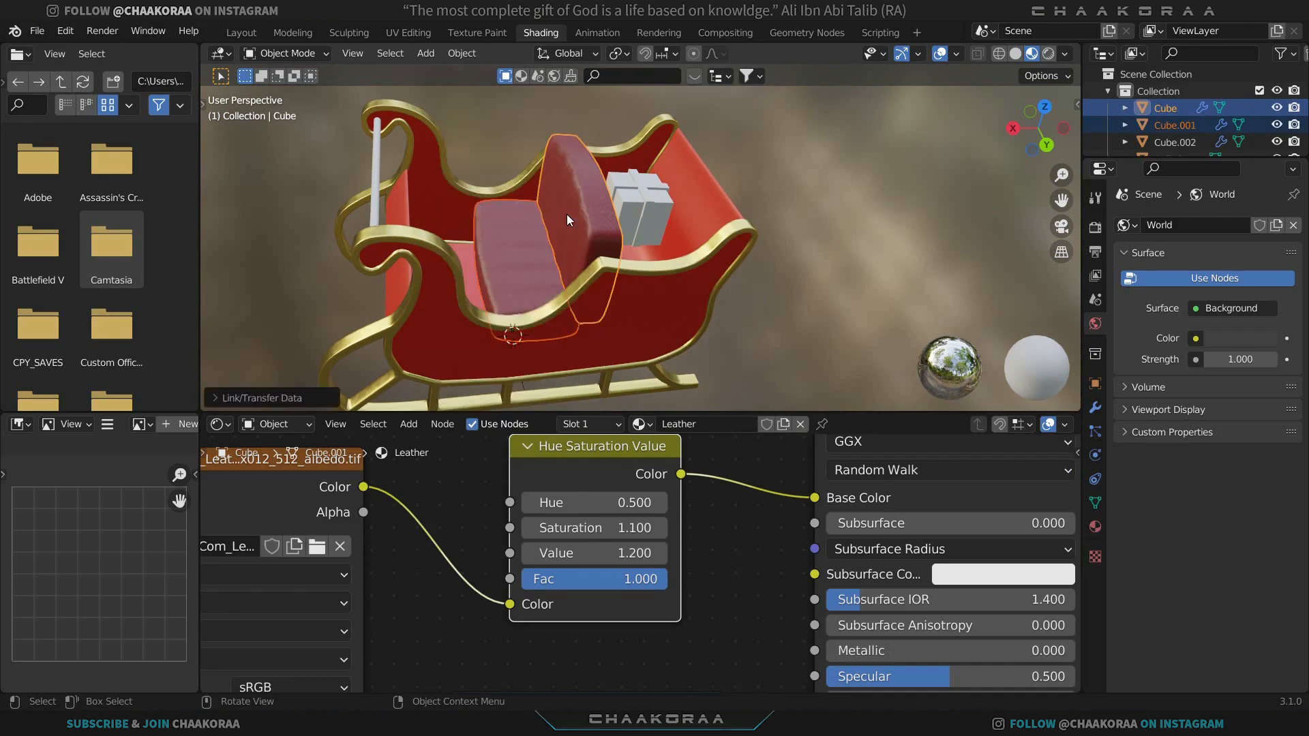
click(534, 125)
Give the gift box behind the backrest a new material named "Warpping Paper".
middle_drag(534, 126, 525, 247)
click(626, 175)
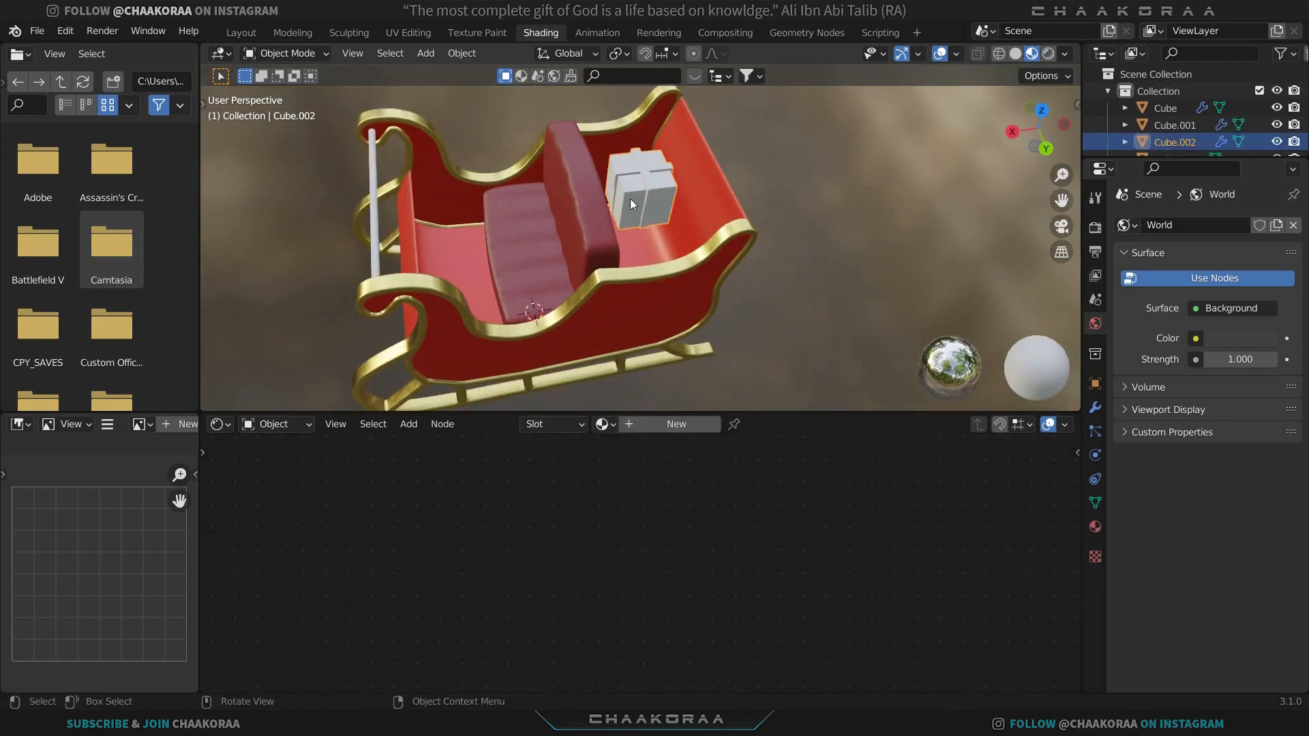
scroll(653, 199, up, 3)
middle_drag(654, 199, 558, 195)
scroll(578, 223, up, 2)
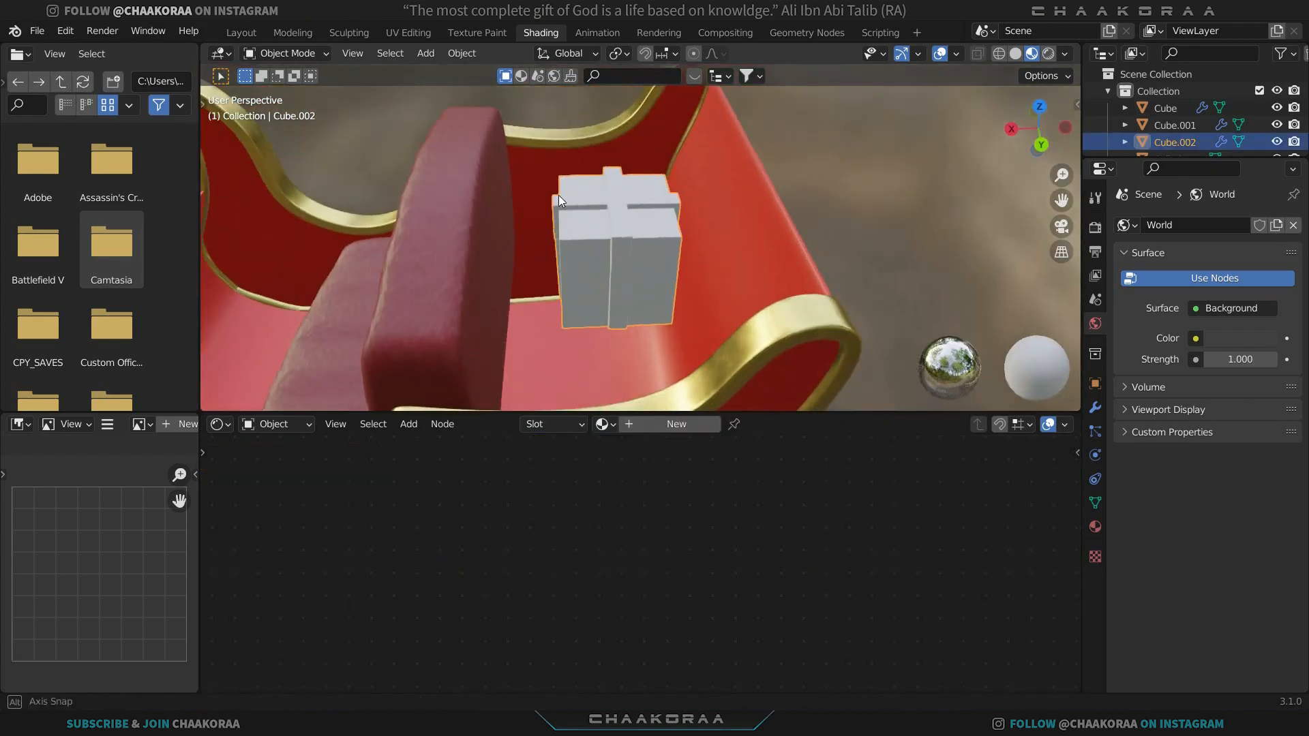
click(666, 424)
double_click(689, 424)
text(W)
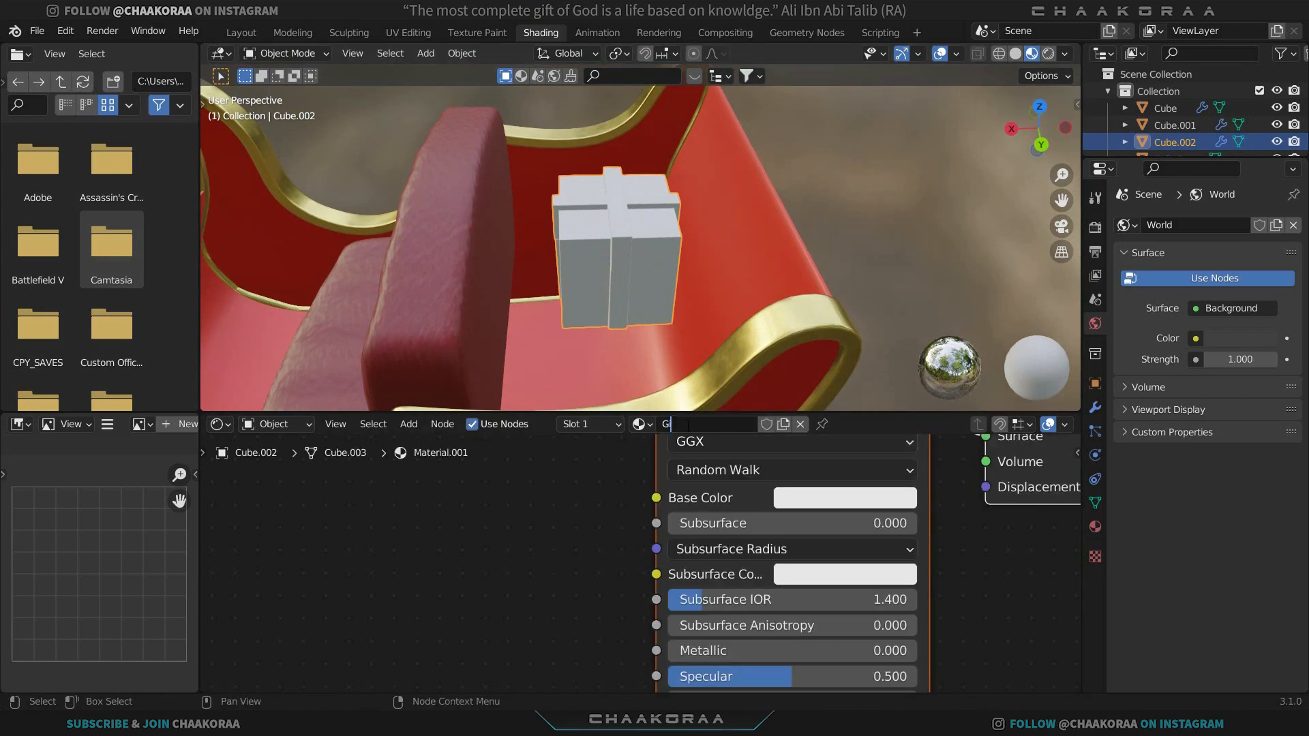
text(arpping Paper)
key(Return)
Add a mapped Image Texture setup to the gift material's Principled BSDF and load 298.jpg as its base color image.
middle_drag(766, 486, 825, 472)
scroll(709, 557, down, 2)
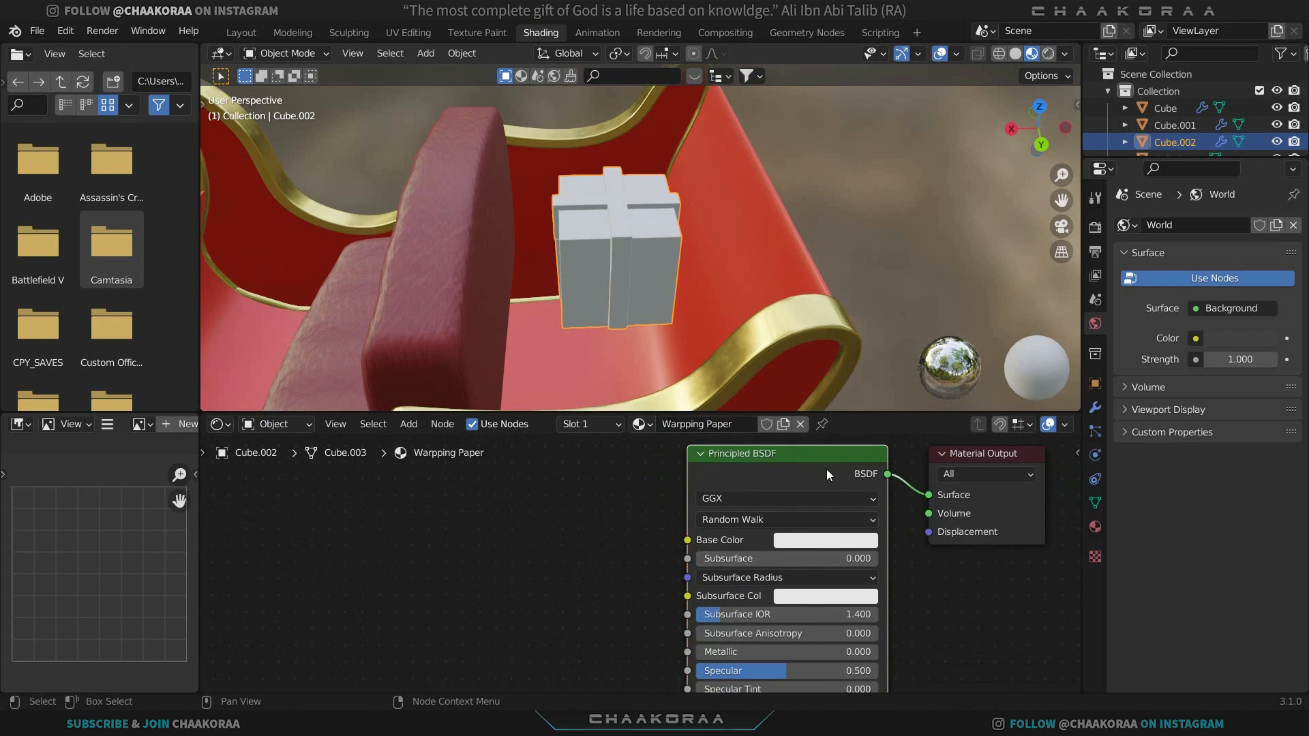
key(ctrl+t)
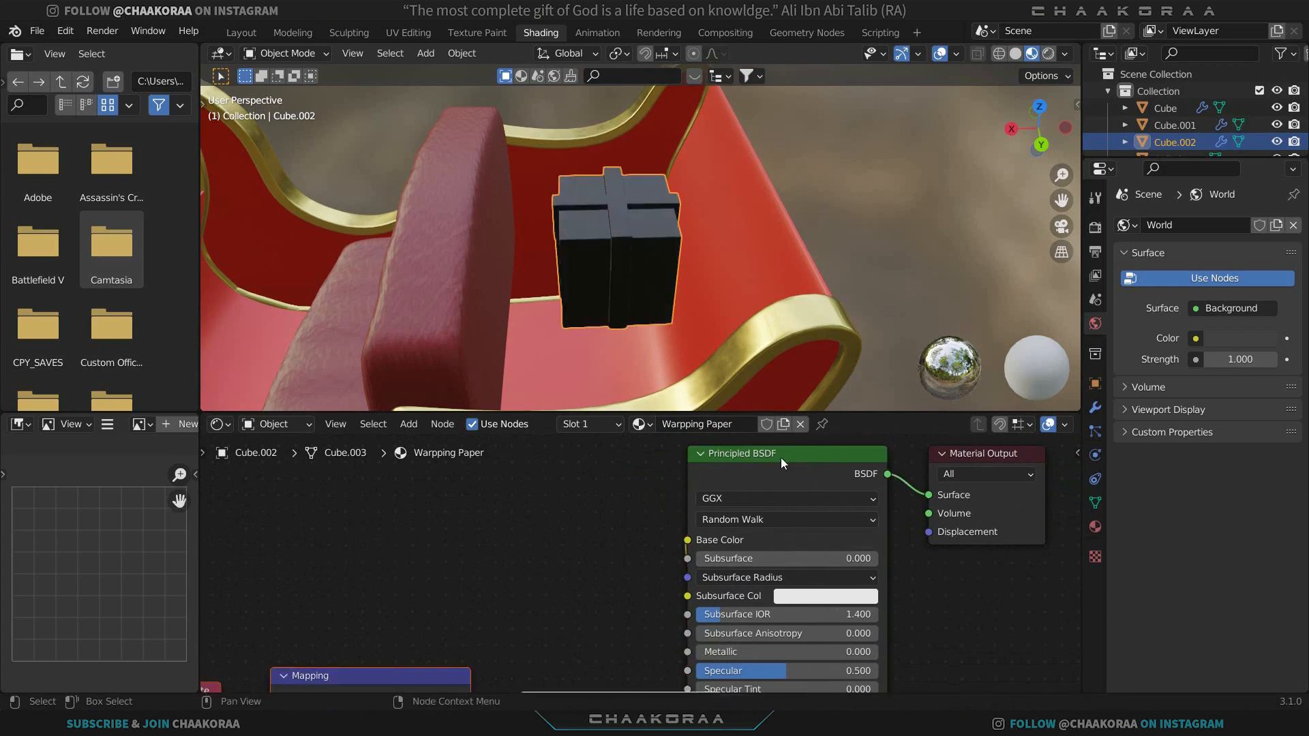
key(g)
click(656, 472)
scroll(539, 545, down, 6)
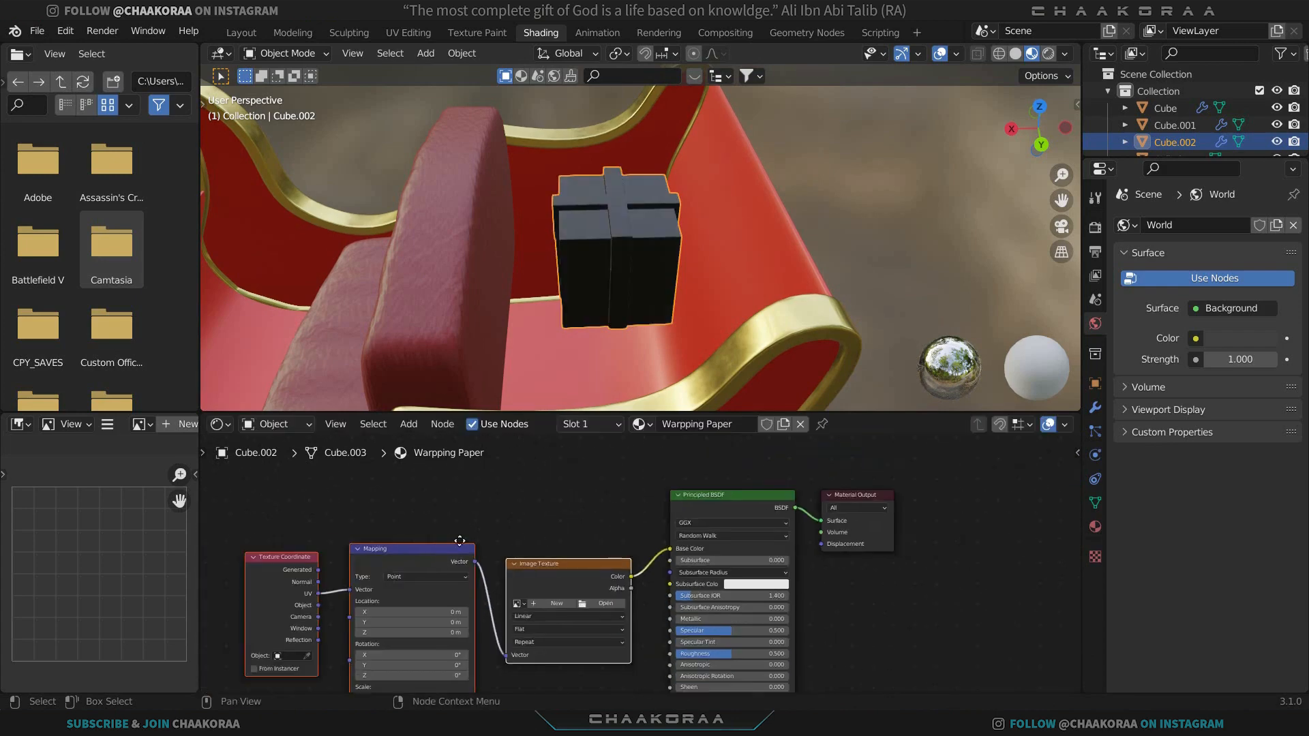
middle_drag(459, 537, 520, 515)
click(669, 582)
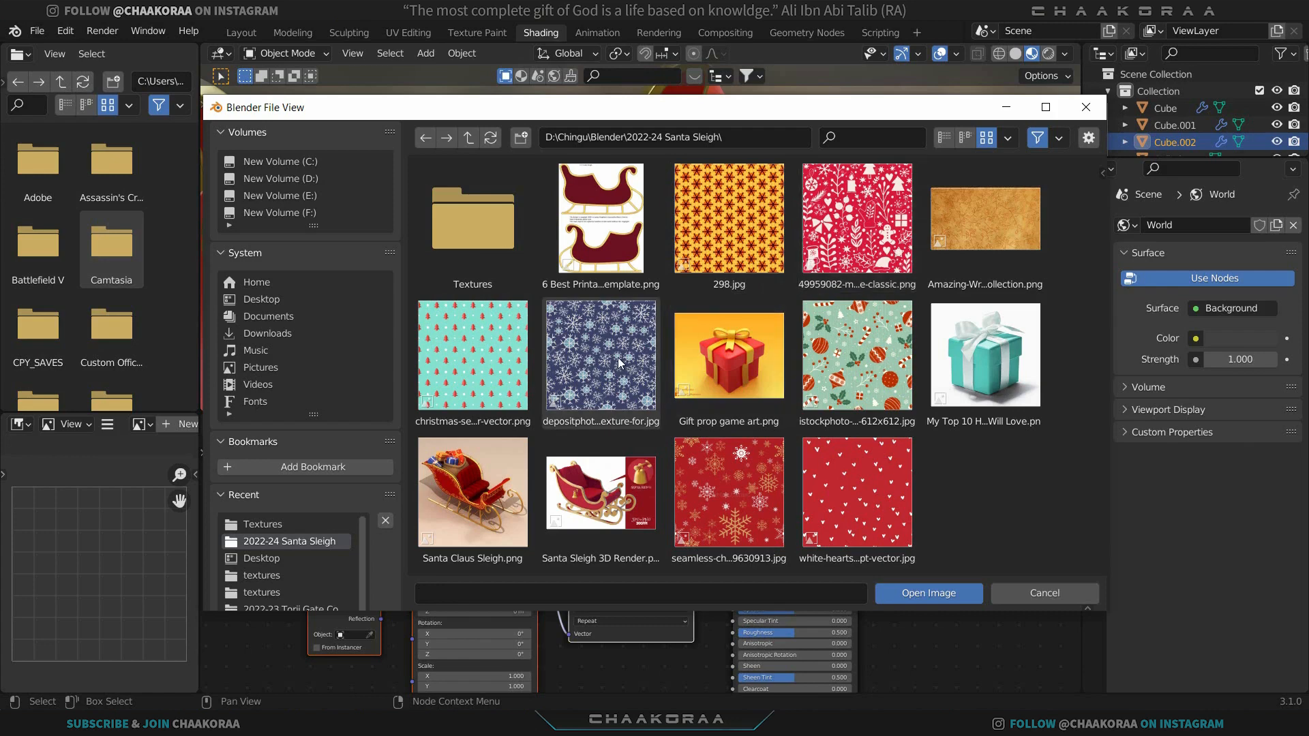
double_click(758, 227)
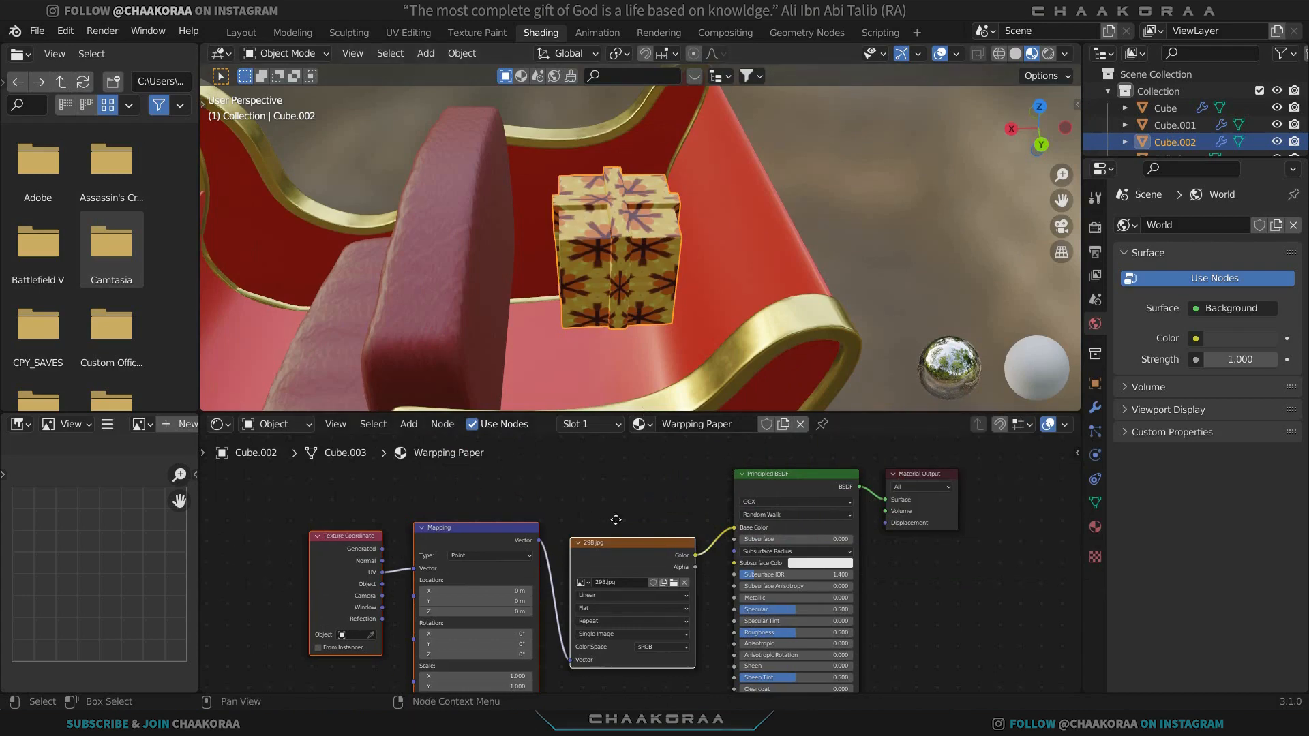
Set the Mapping node's Scale to 2.5 on X, Y and Z and inspect the pattern on the gift box.
middle_drag(616, 520, 713, 415)
scroll(654, 543, up, 3)
middle_drag(622, 581, 671, 551)
scroll(573, 526, down, 3)
scroll(641, 578, up, 3)
scroll(634, 553, up, 4)
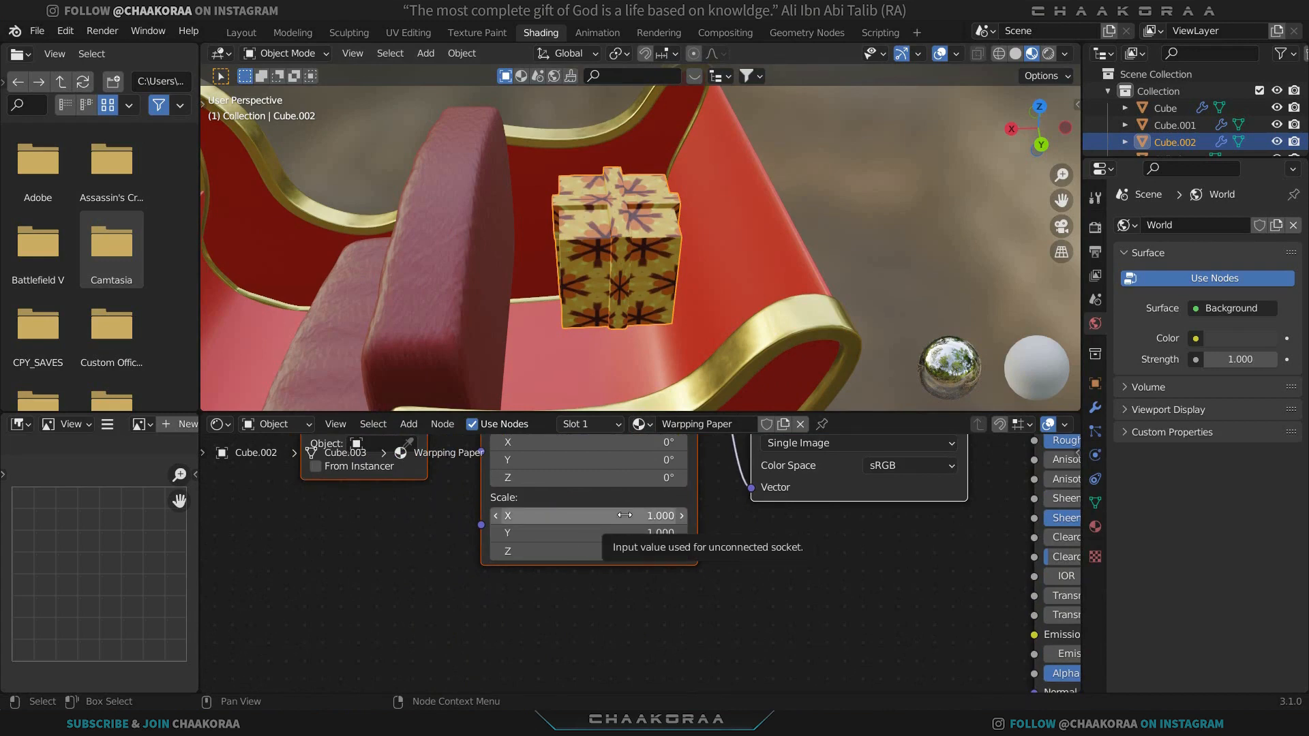
drag(589, 549, 691, 549)
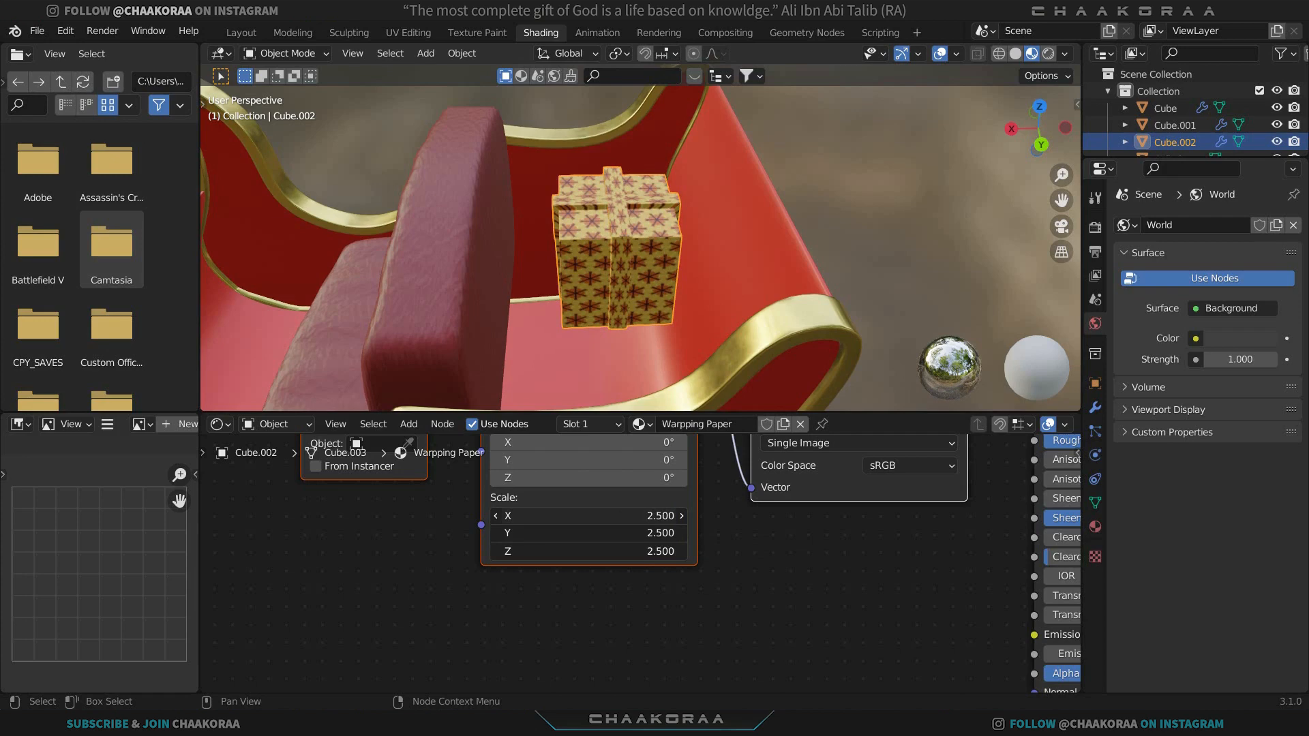
scroll(651, 300, down, 1)
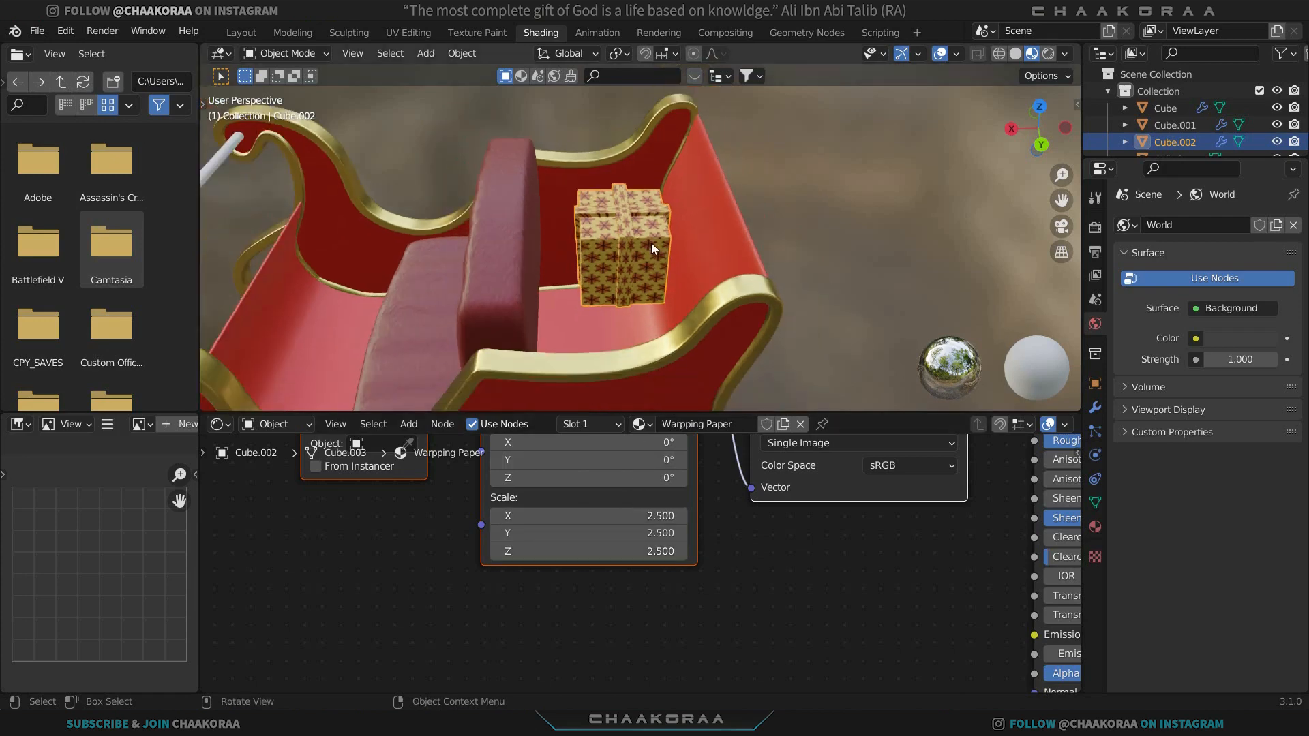
scroll(634, 224, up, 2)
mouse_move(624, 235)
middle_down()
mouse_move(618, 218)
mouse_move(621, 253)
middle_up()
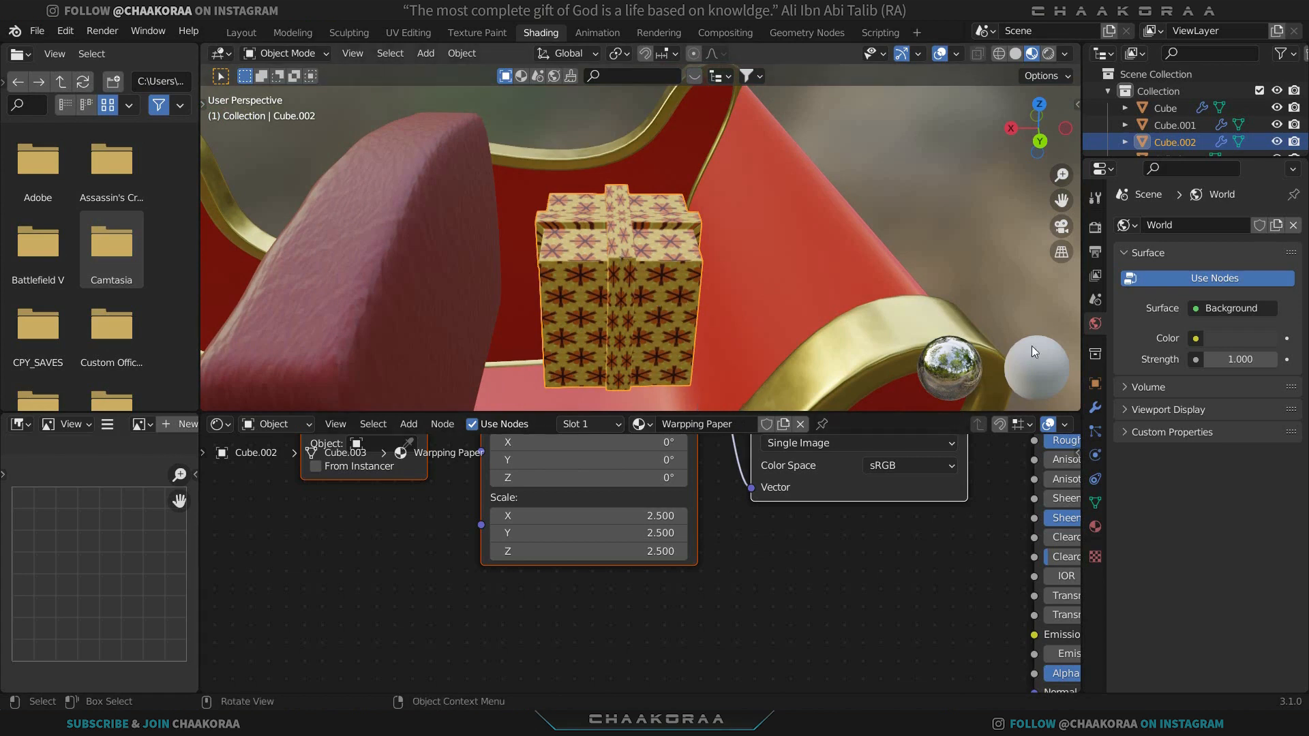
Add a second material slot to the gift box and select the outer face loops of its crossing ribbons in Edit Mode.
click(1096, 527)
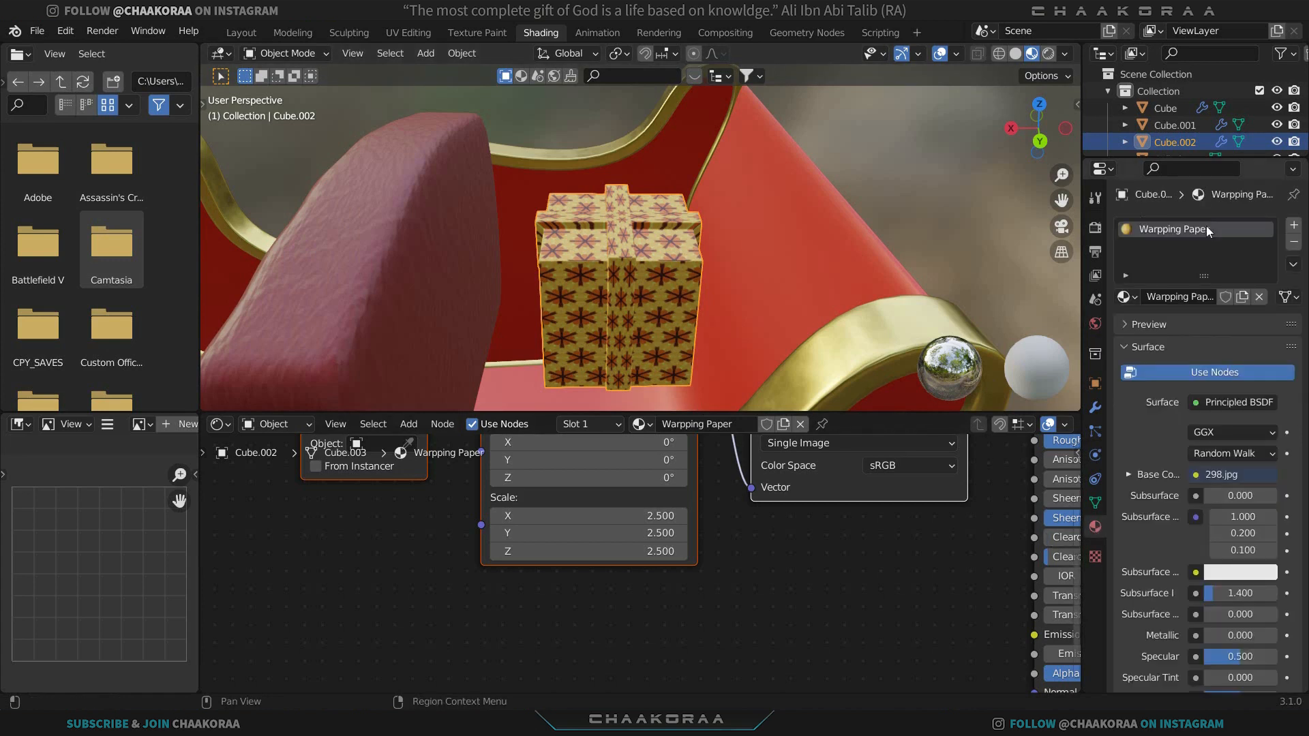
click(1294, 225)
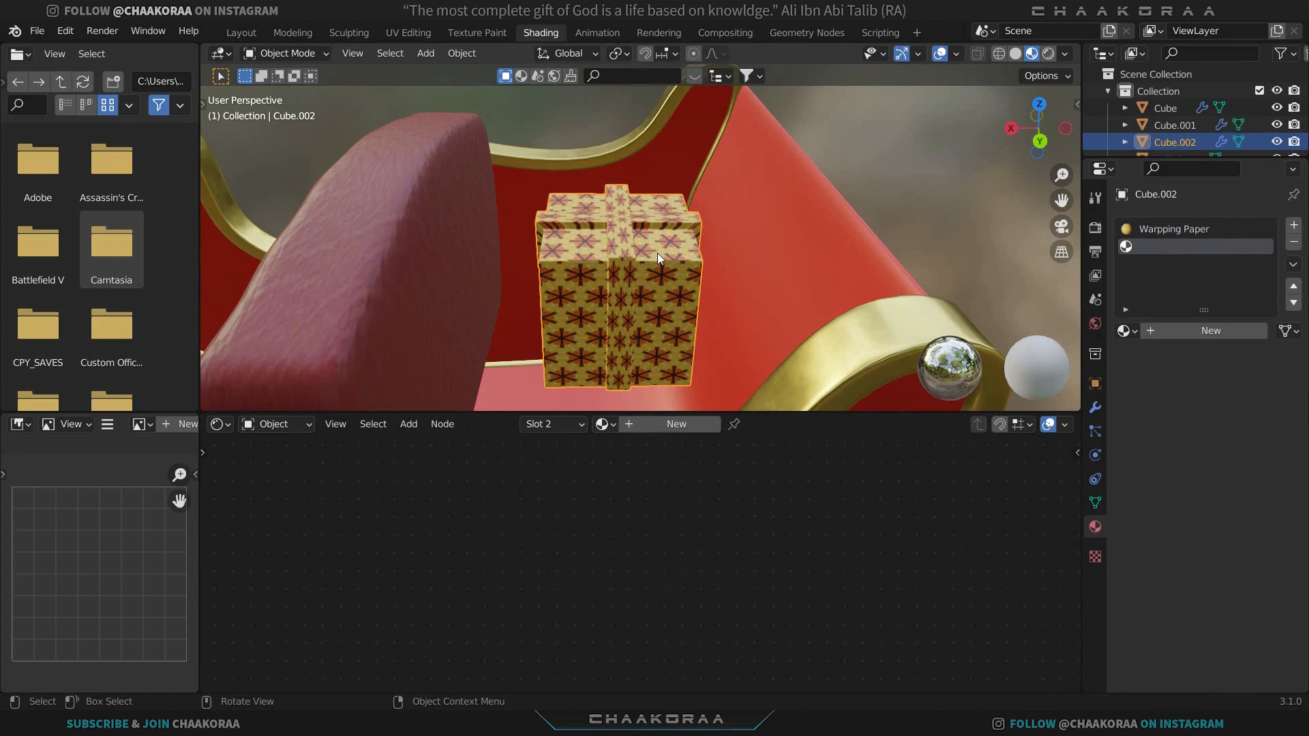
key(Tab)
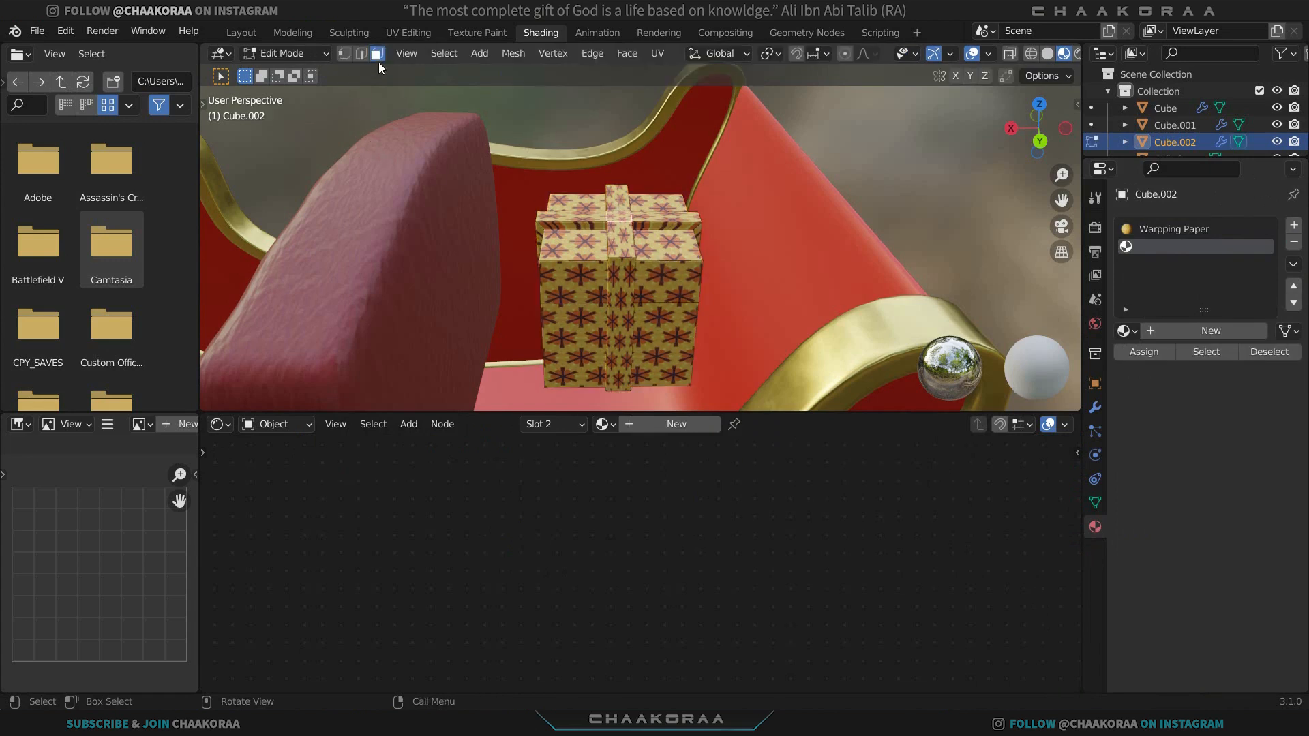
alt+click(624, 255)
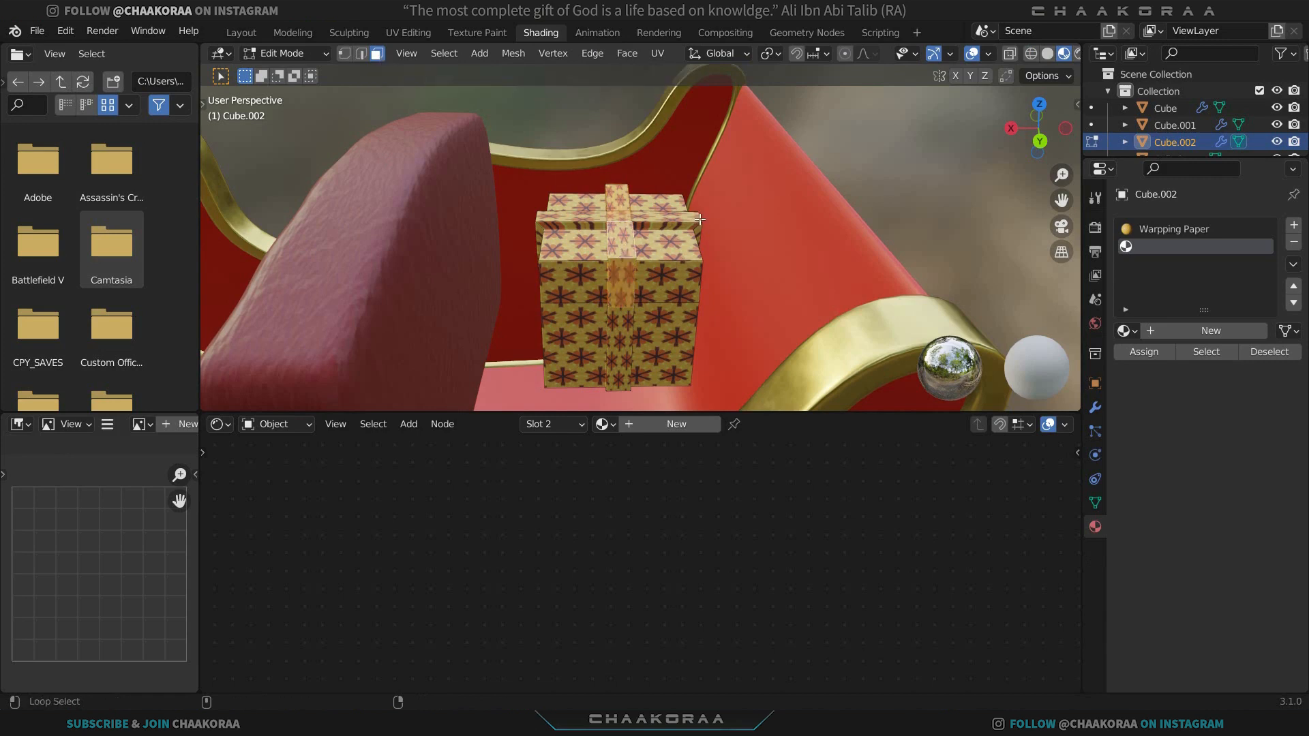
alt+shift+click(619, 393)
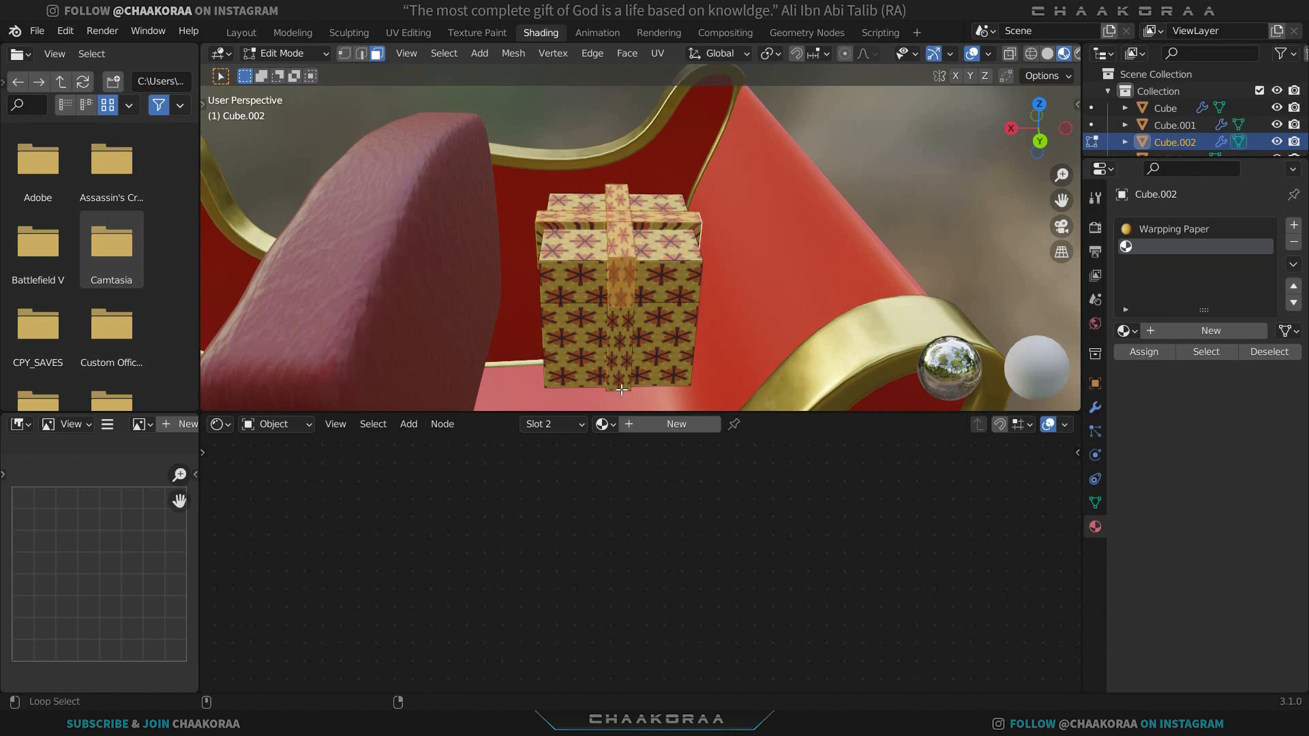
Complete the ribbon face selection on the underside of the gift box and assign a new material from the second slot.
middle_drag(710, 334, 627, 319)
scroll(628, 306, up, 3)
middle_drag(626, 272, 620, 150)
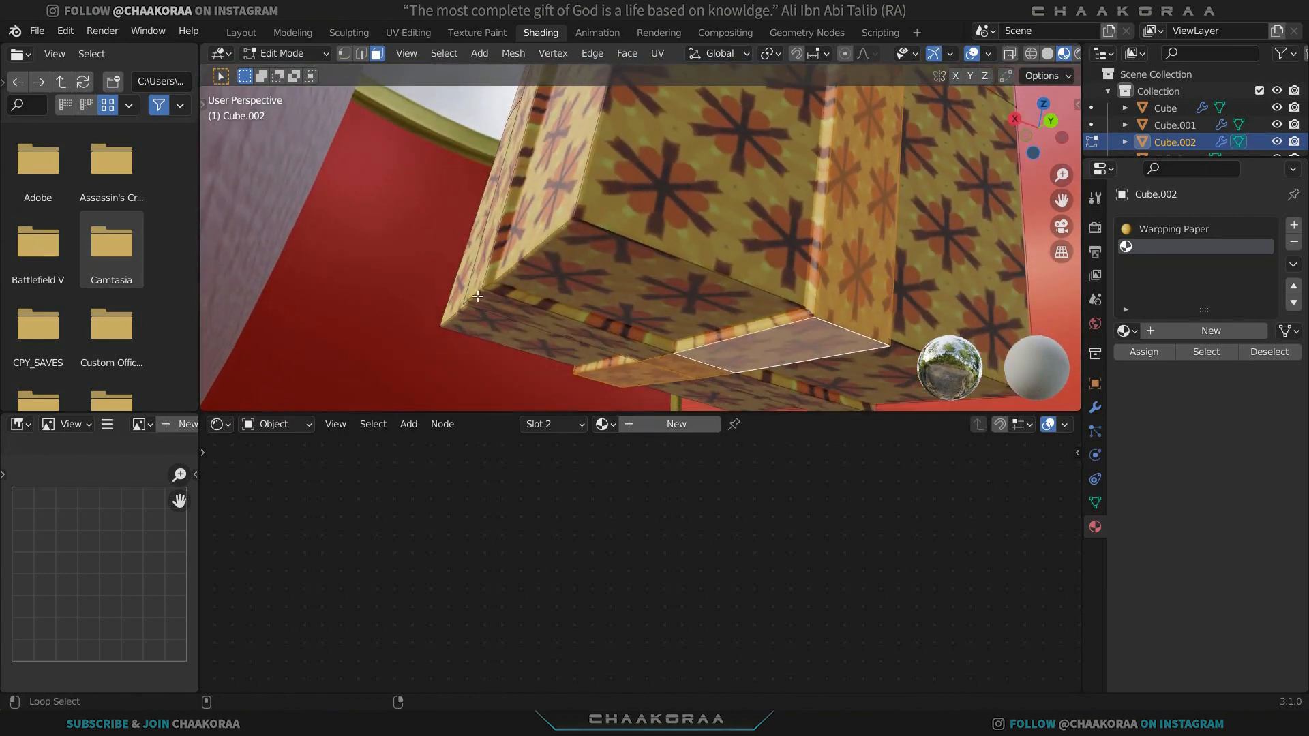
middle_drag(665, 293, 711, 261)
scroll(757, 210, up, 2)
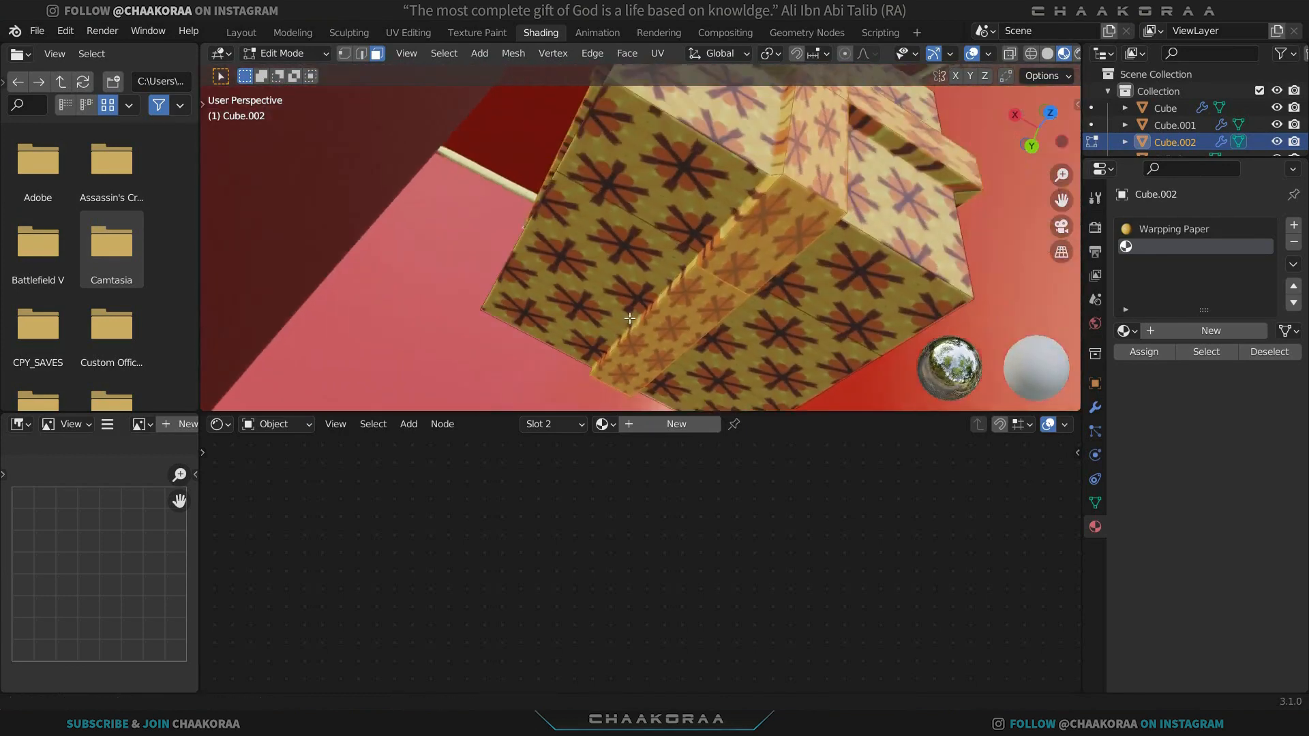
scroll(710, 262, down, 1)
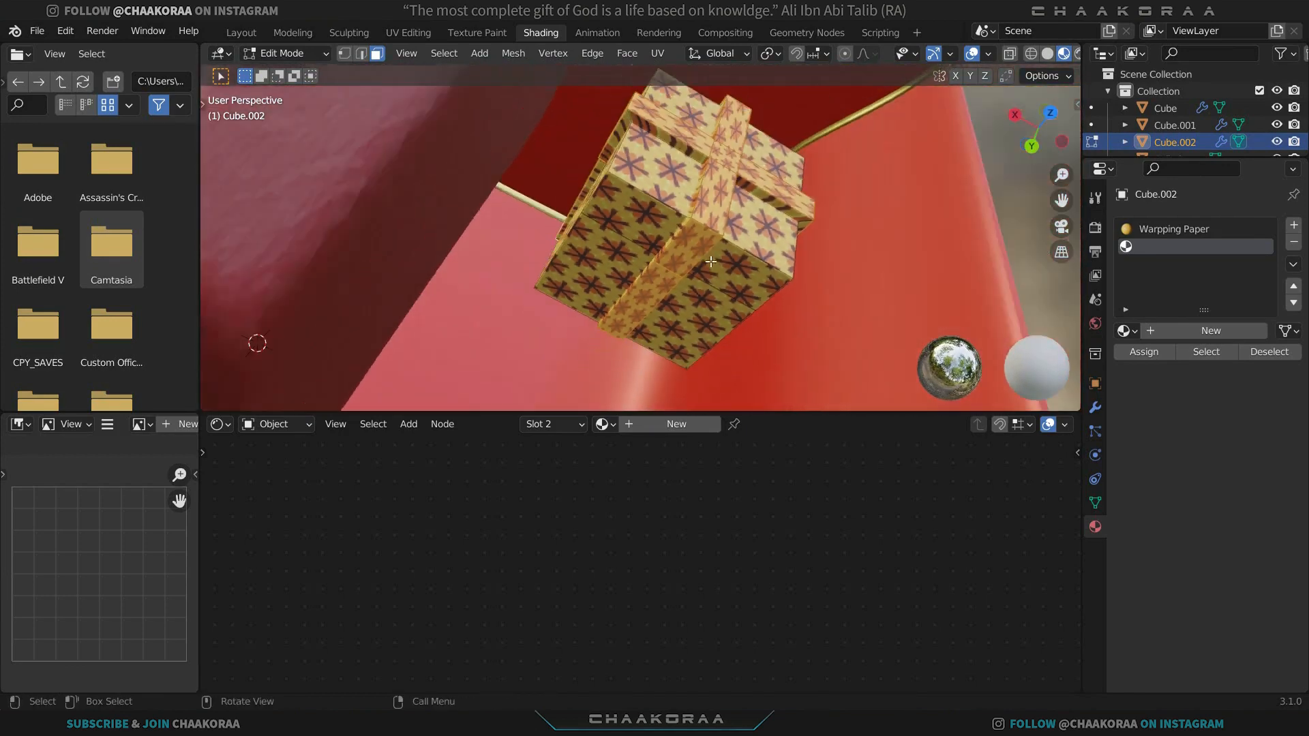
click(1172, 334)
click(1145, 352)
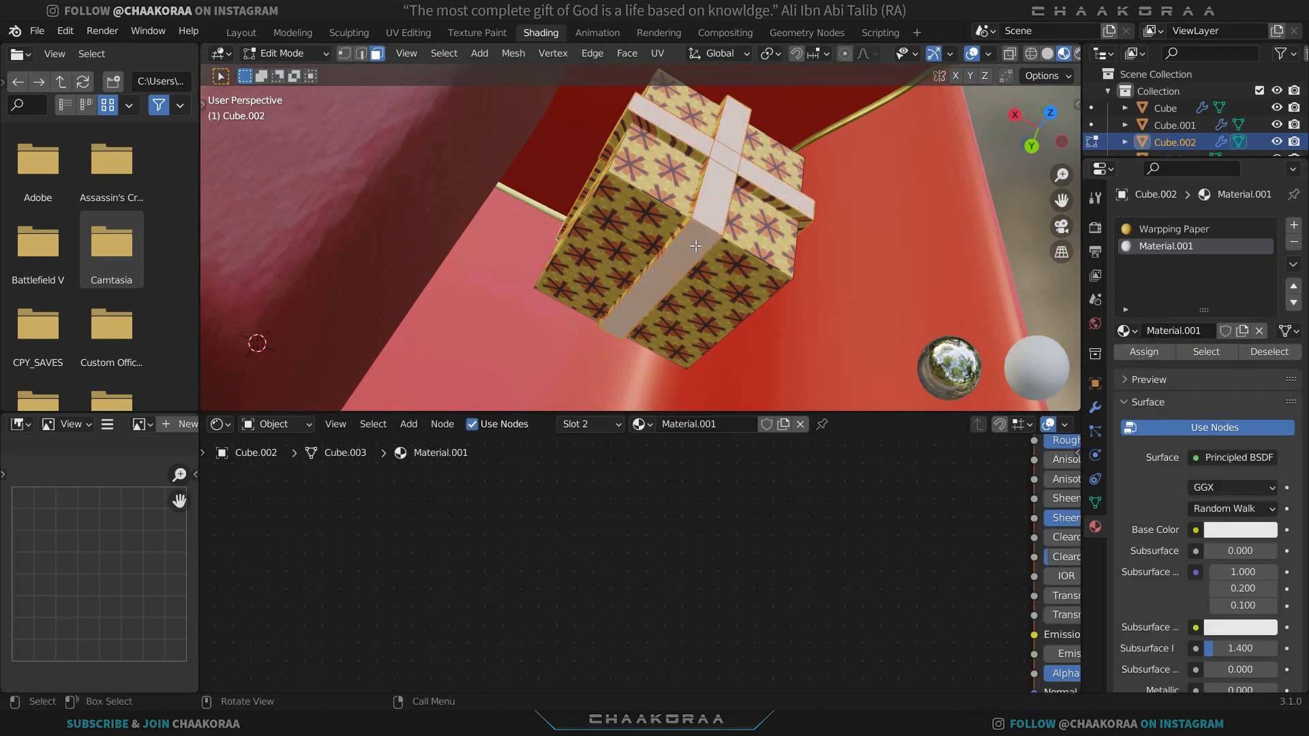
Select the remaining thin side-face loops along the gift box's crossing ribbons and assign the second slot's material to them.
middle_drag(749, 215, 685, 183)
scroll(730, 154, up, 2)
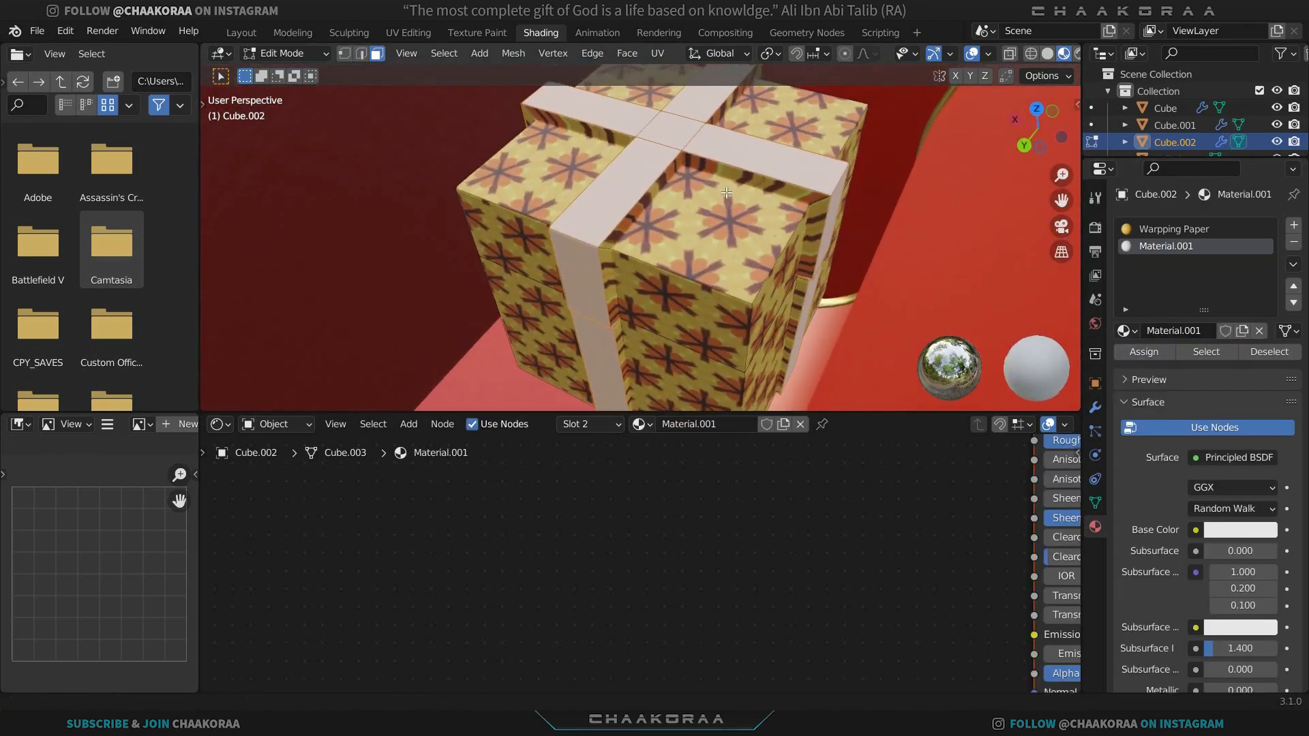
alt+click(821, 202)
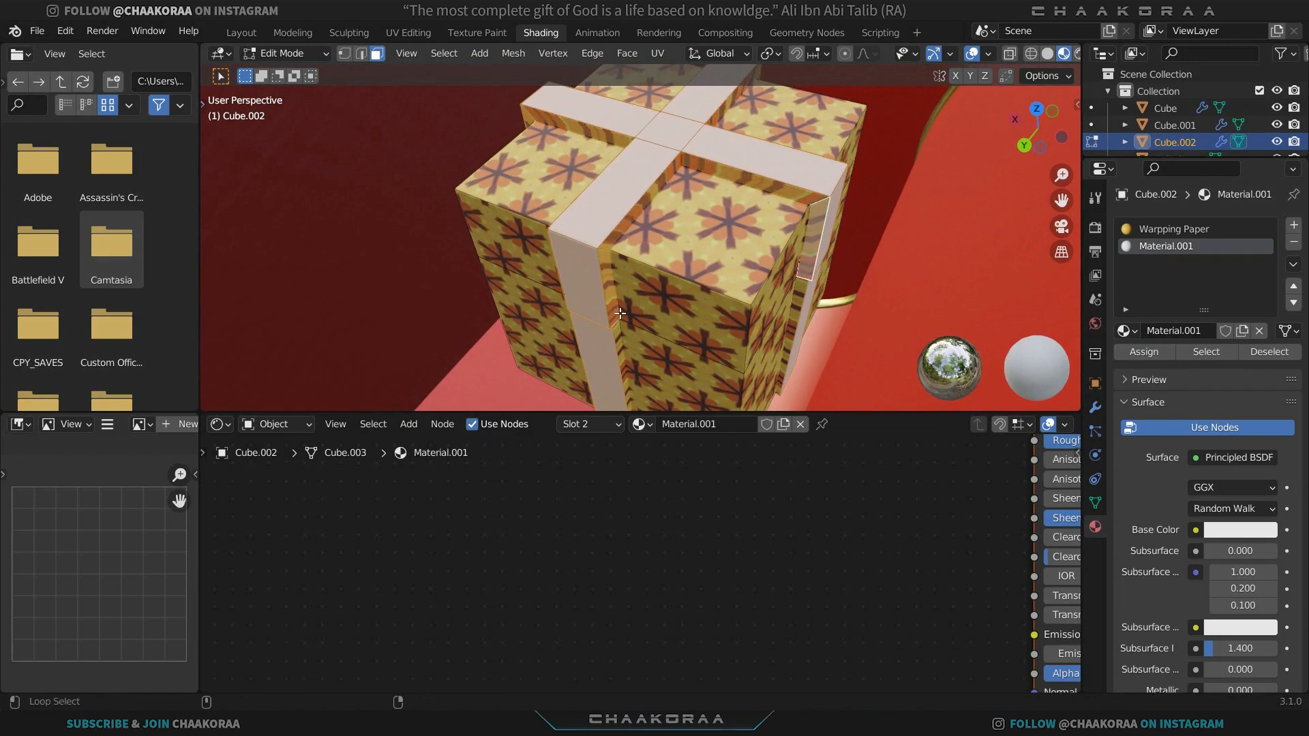
middle_drag(651, 286, 803, 252)
scroll(790, 297, up, 5)
shift+middle_drag(789, 297, 612, 232)
scroll(623, 271, up, 3)
scroll(623, 271, down, 2)
alt+click(571, 283)
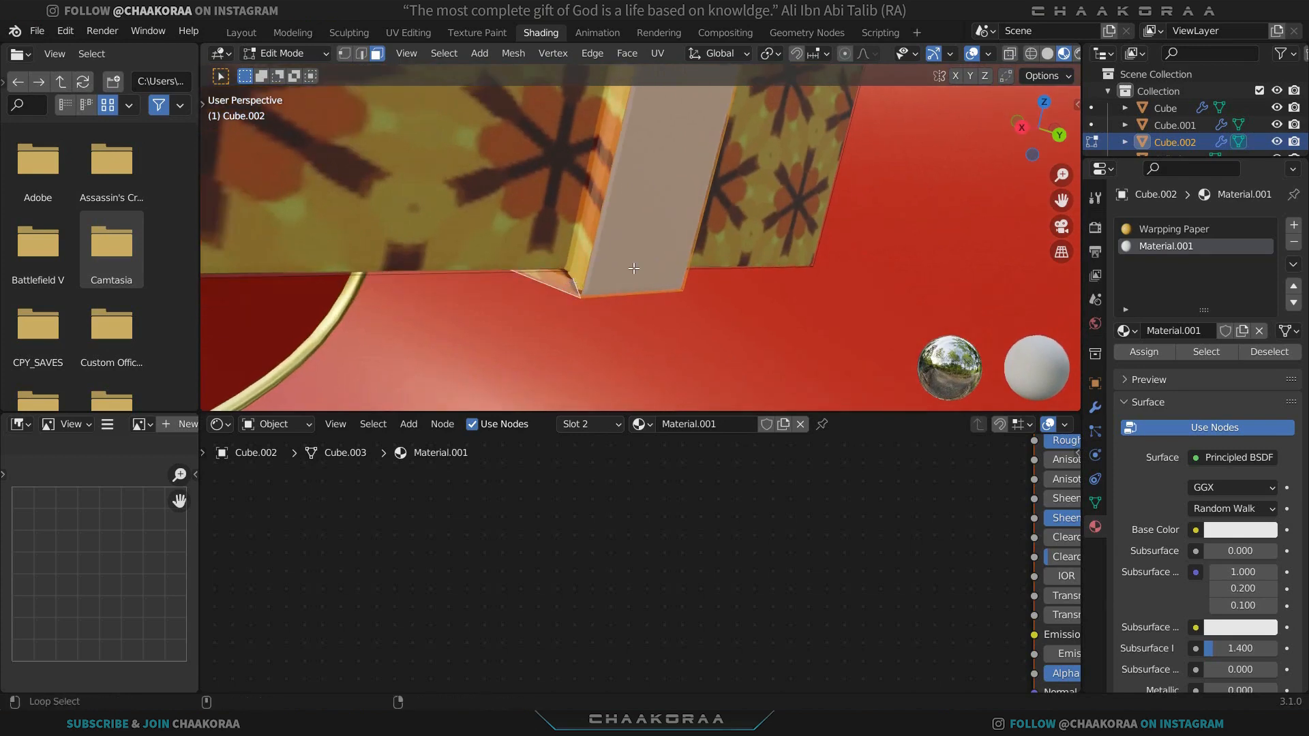
middle_drag(634, 268, 680, 258)
scroll(680, 259, up, 3)
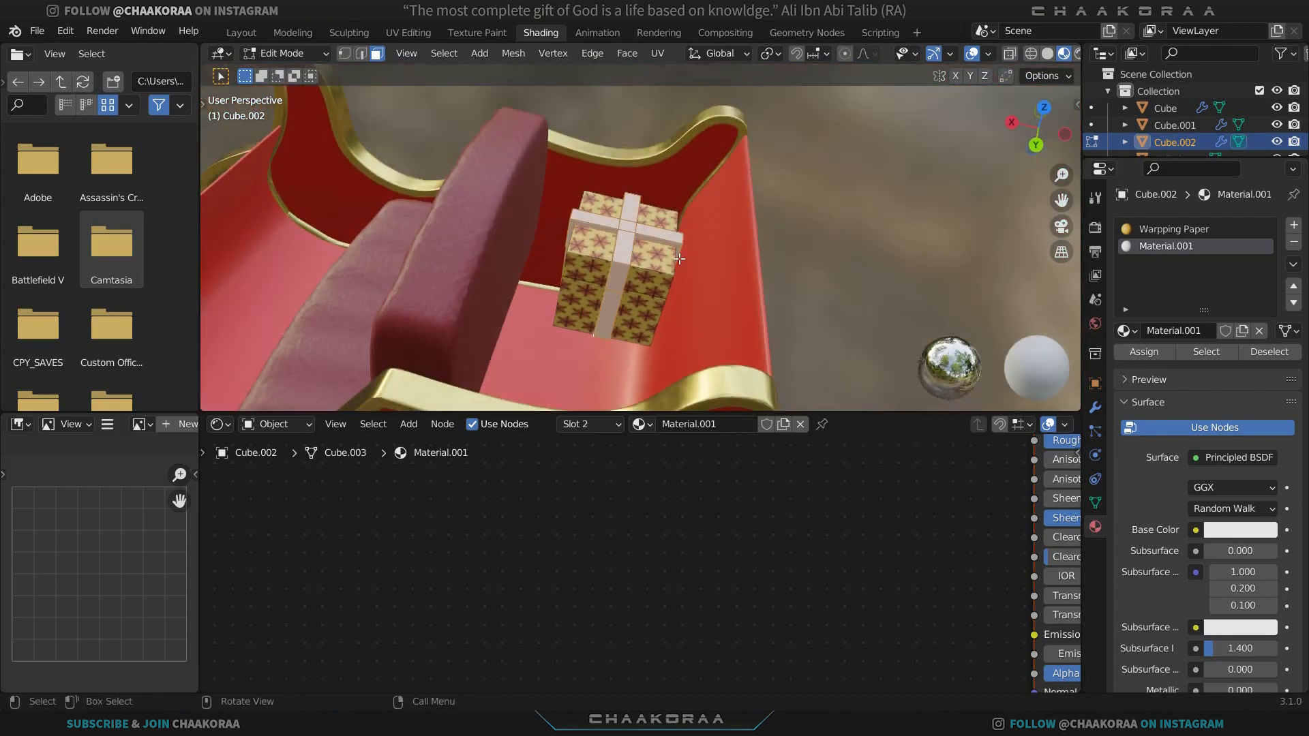
Rename the gift box's second material Ribbons and set its Principled BSDF Roughness to 0.1.
key(Tab)
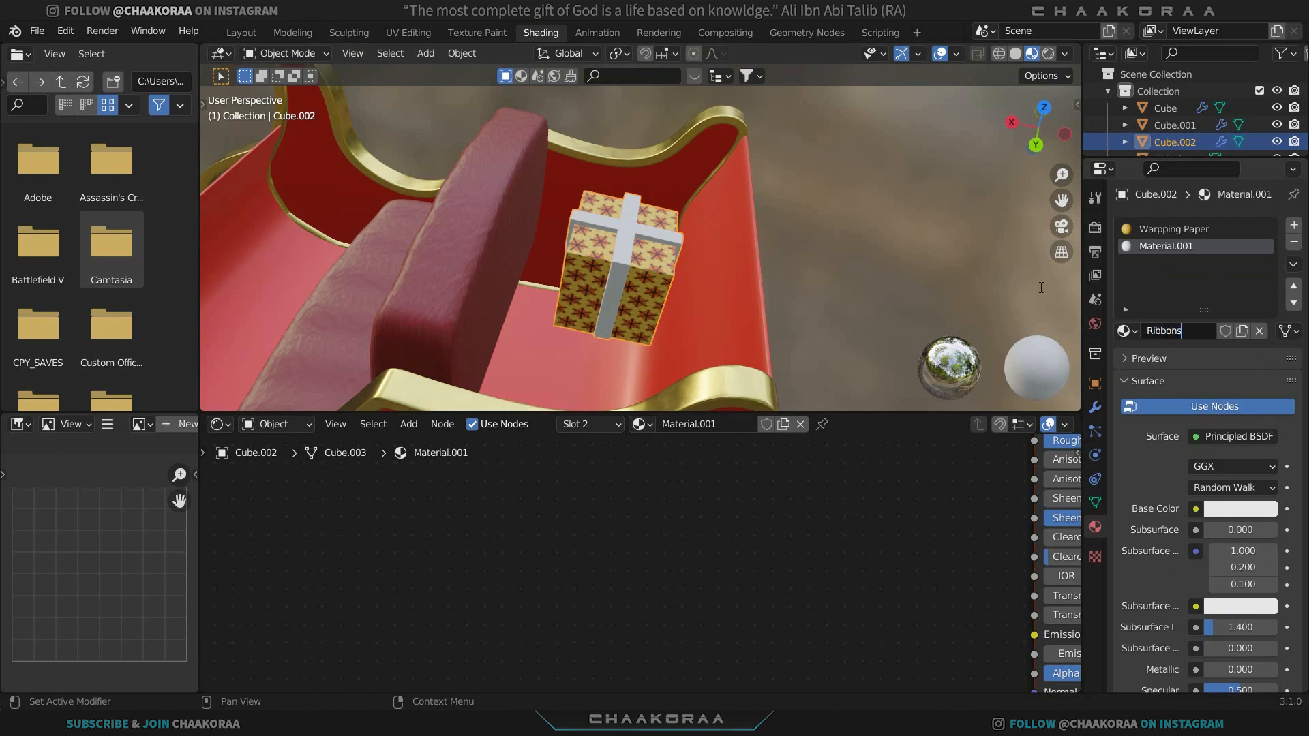
key(Return)
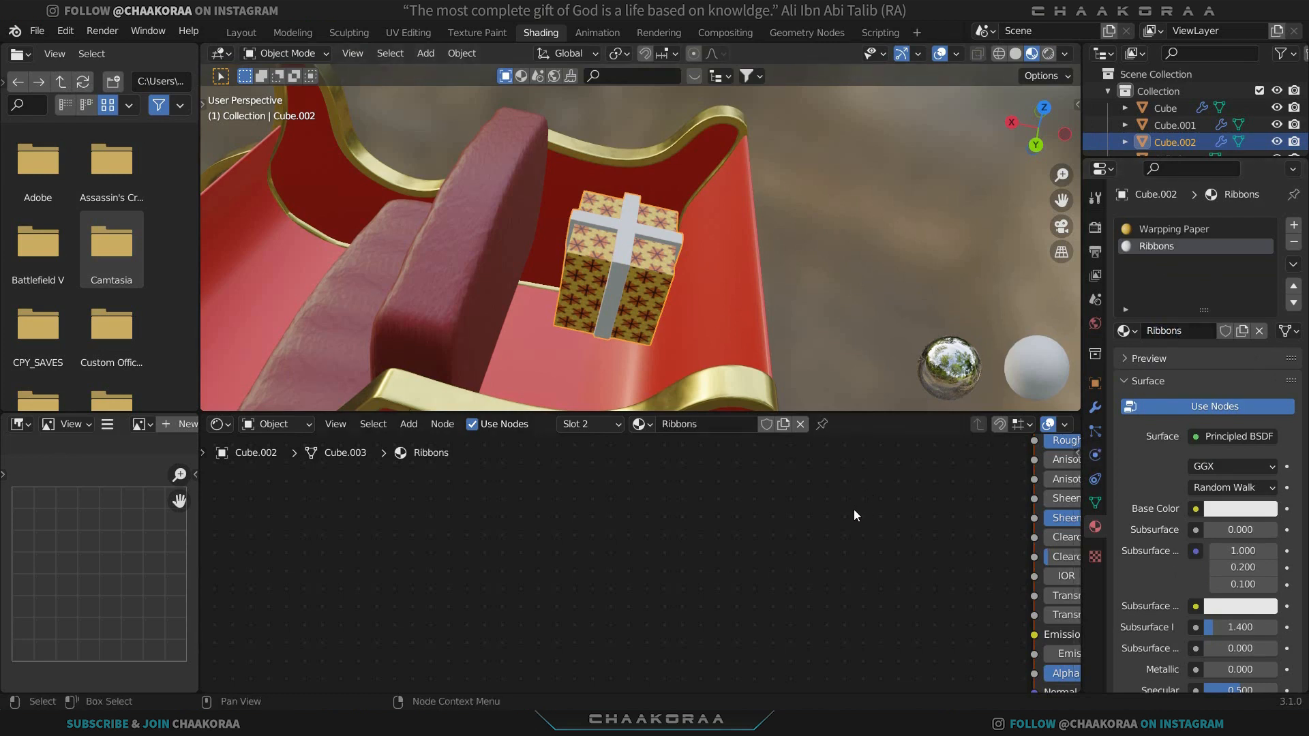
scroll(667, 558, down, 3)
middle_drag(920, 511, 692, 607)
middle_drag(755, 557, 736, 608)
scroll(737, 608, up, 1)
middle_drag(821, 480, 789, 563)
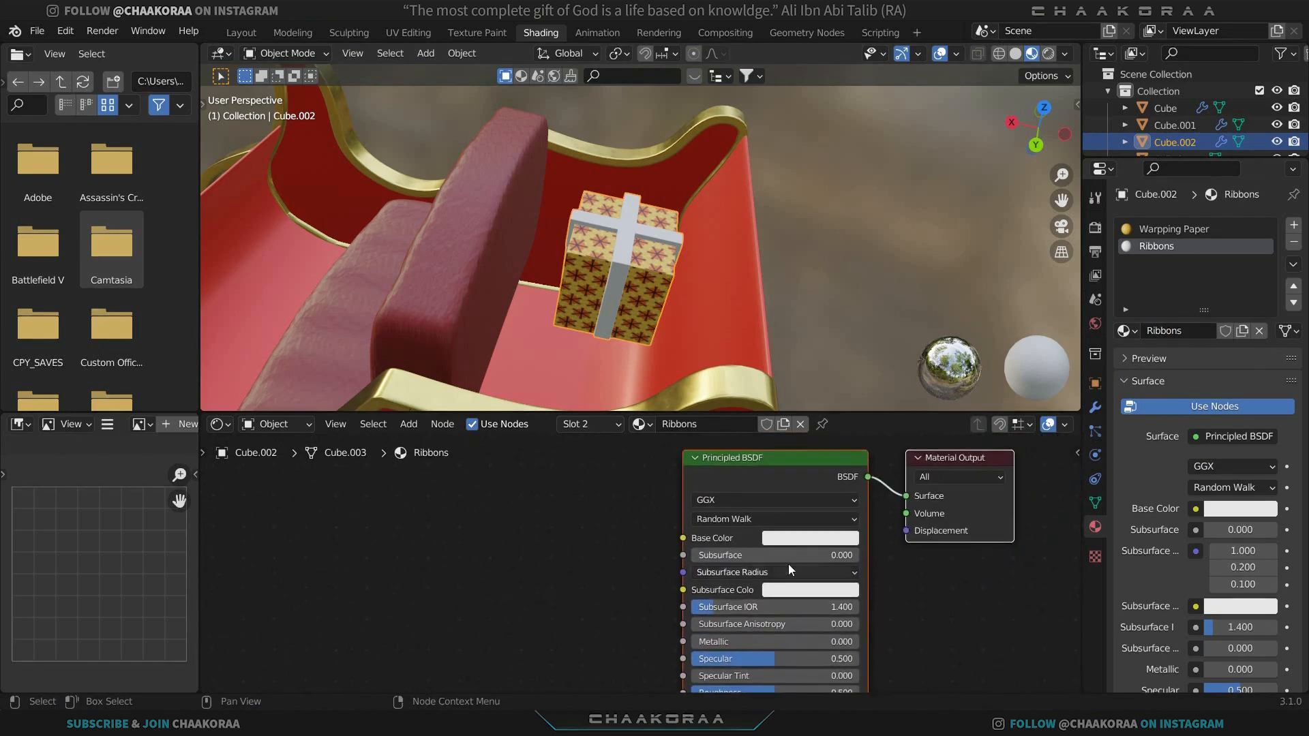
middle_drag(785, 661, 827, 499)
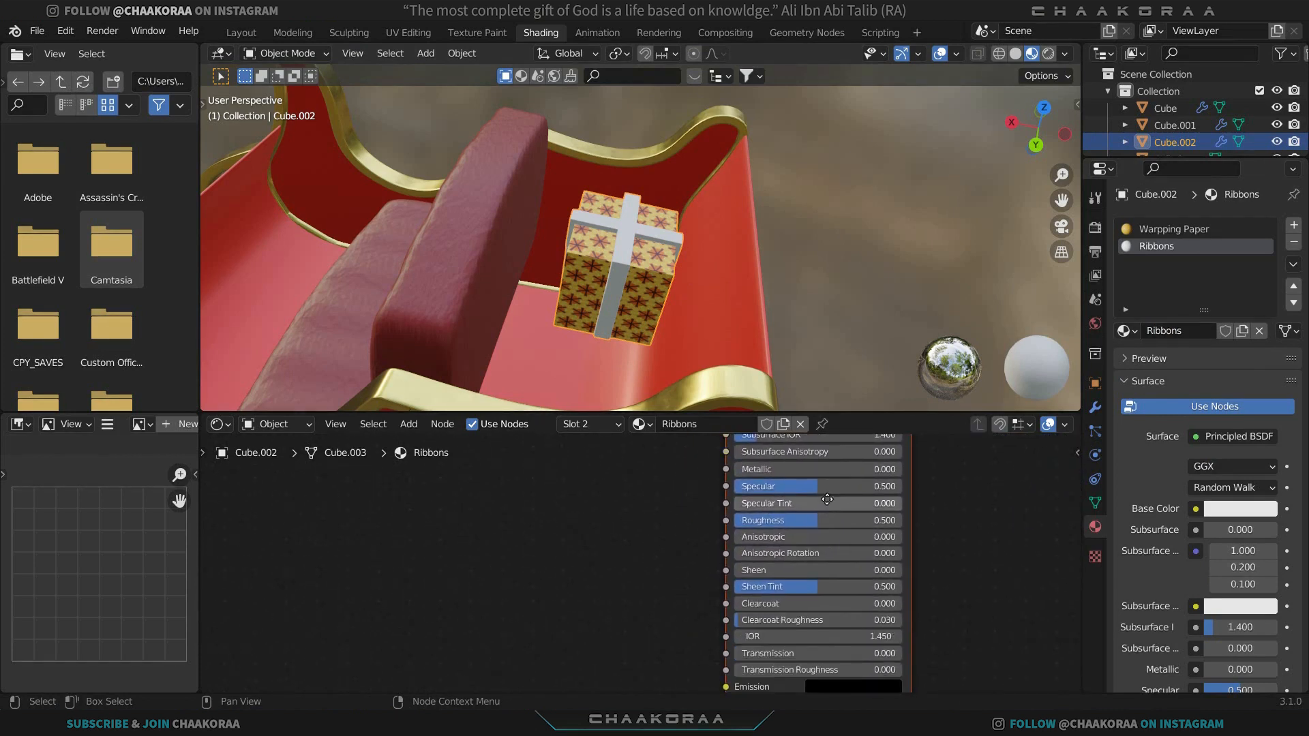
drag(812, 521, 807, 521)
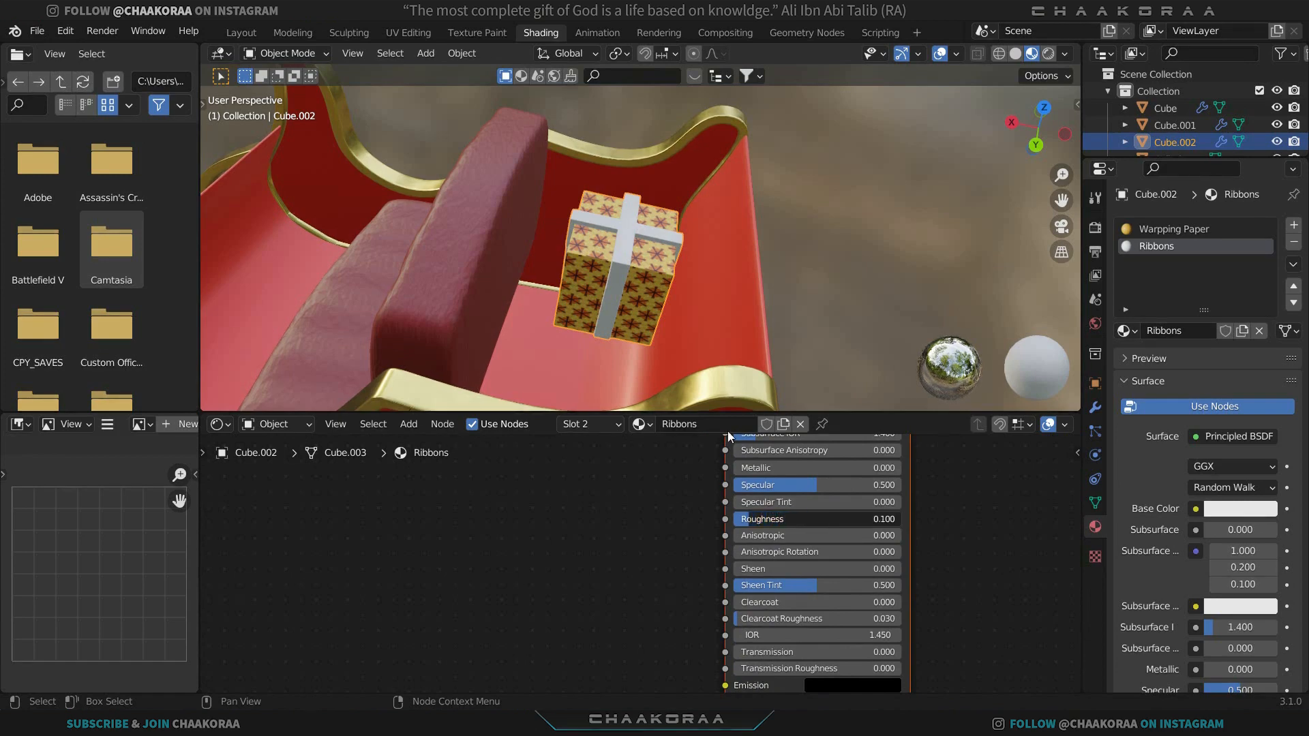
Lower the gift box along the global Z axis onto the sleigh floor behind the seat.
mouse_move(652, 257)
middle_down()
mouse_move(692, 228)
mouse_move(662, 256)
mouse_move(715, 235)
mouse_move(690, 224)
mouse_move(587, 264)
mouse_move(658, 235)
mouse_move(656, 264)
middle_up()
scroll(661, 257, up, 4)
scroll(656, 269, down, 6)
click(794, 225)
middle_drag(694, 339, 648, 261)
click(648, 261)
key(g)
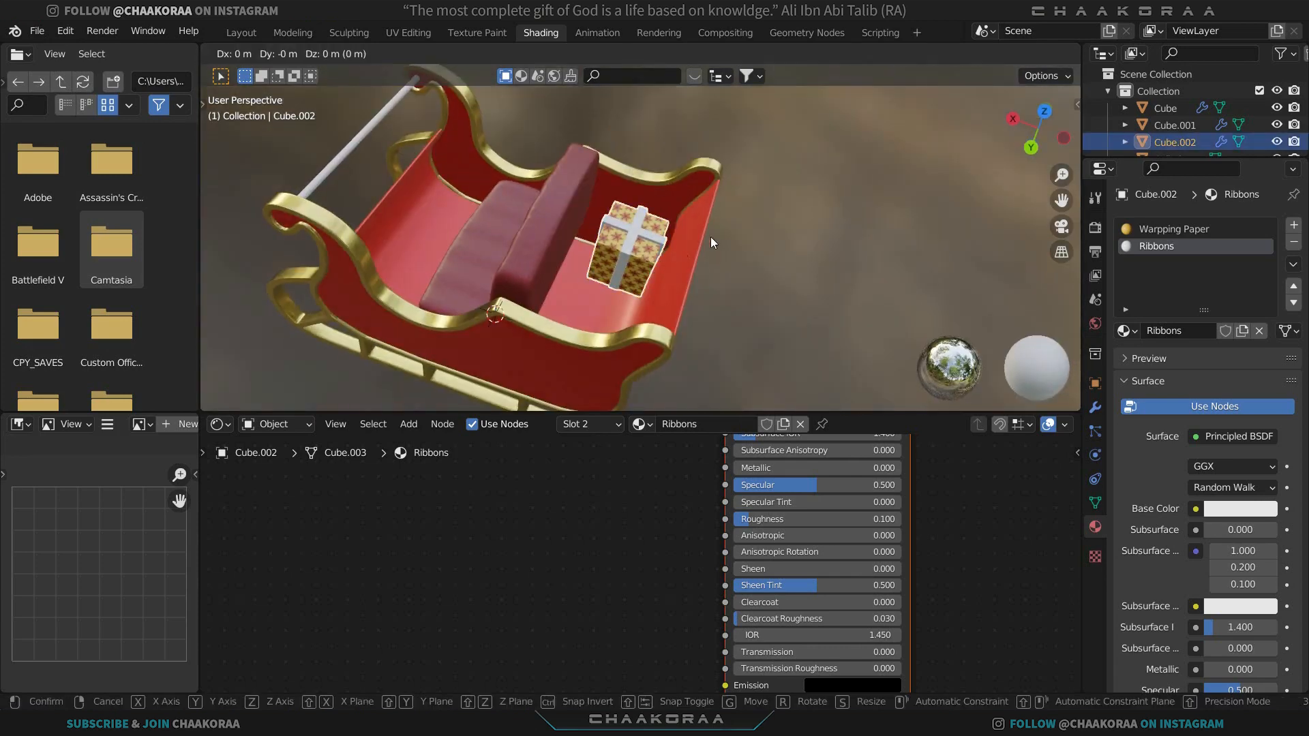
key(z)
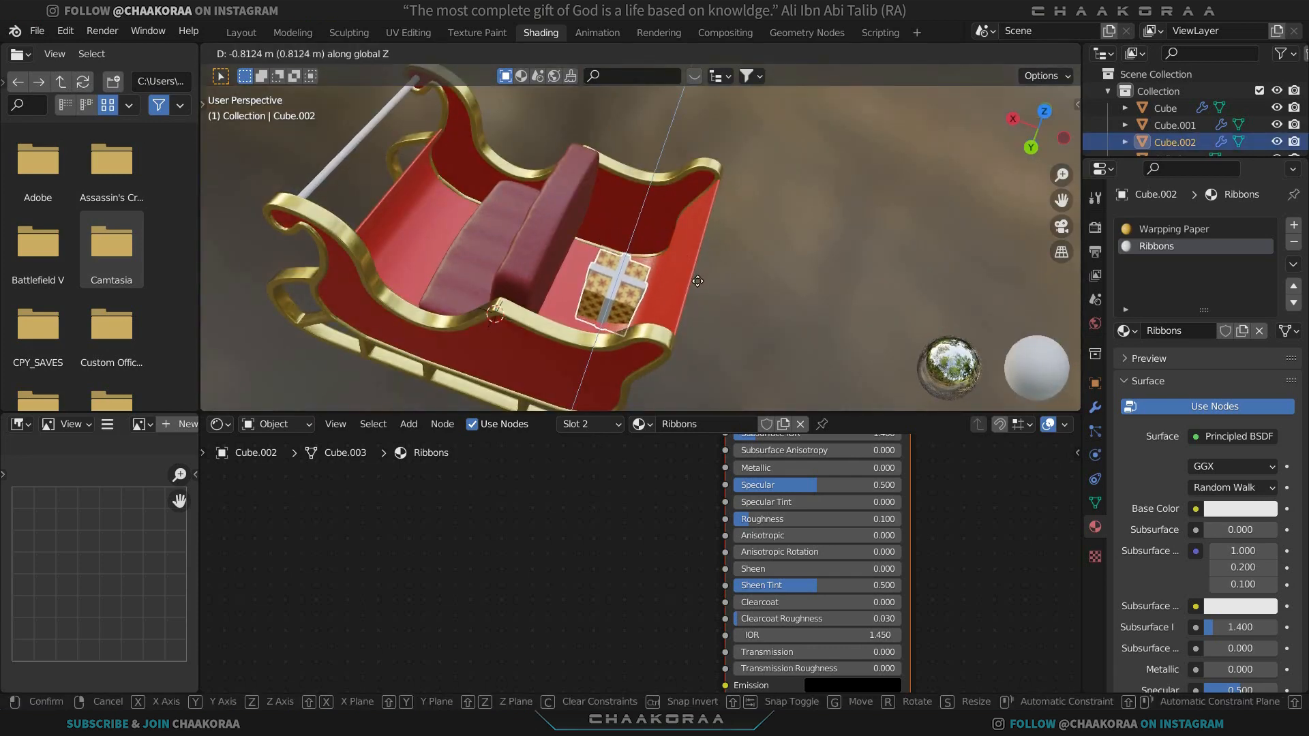
click(697, 274)
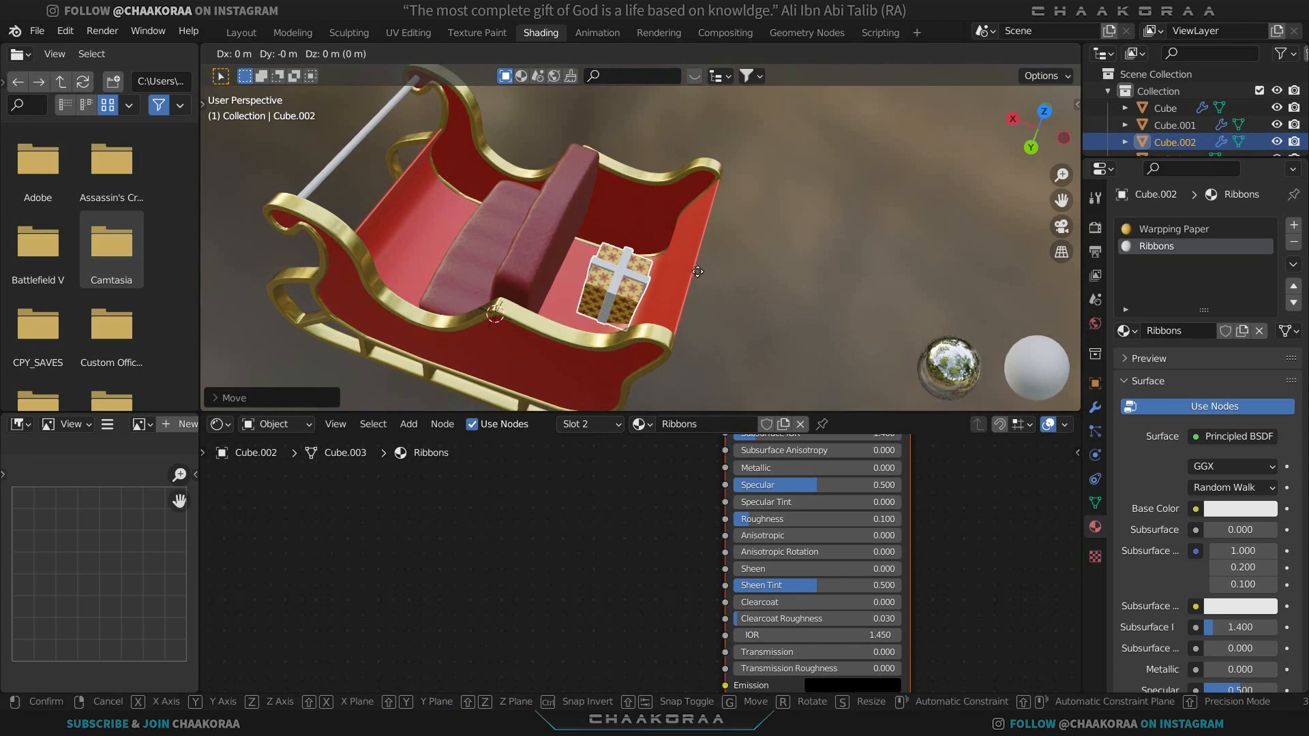
Shift the gift box horizontally, with Z locked, towards the far rear corner of the sleigh.
key(g)
key(z)
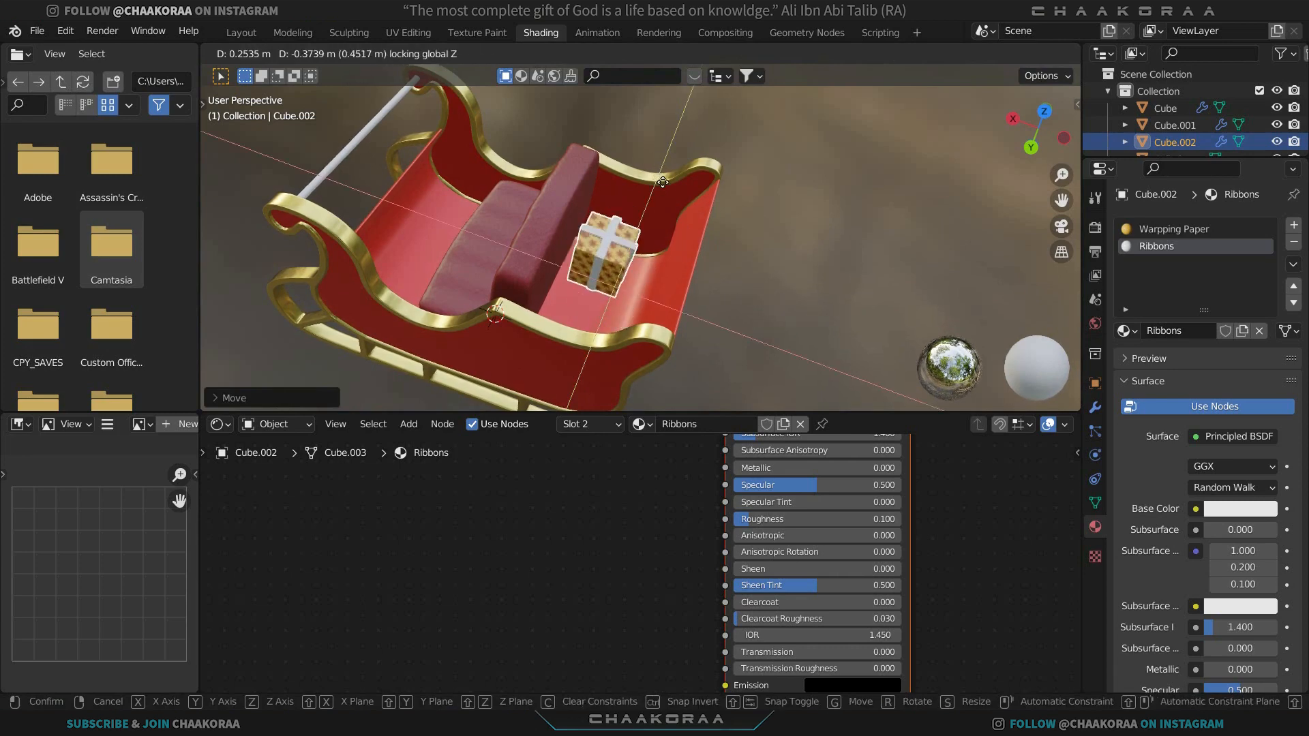
click(636, 265)
middle_drag(636, 265, 583, 302)
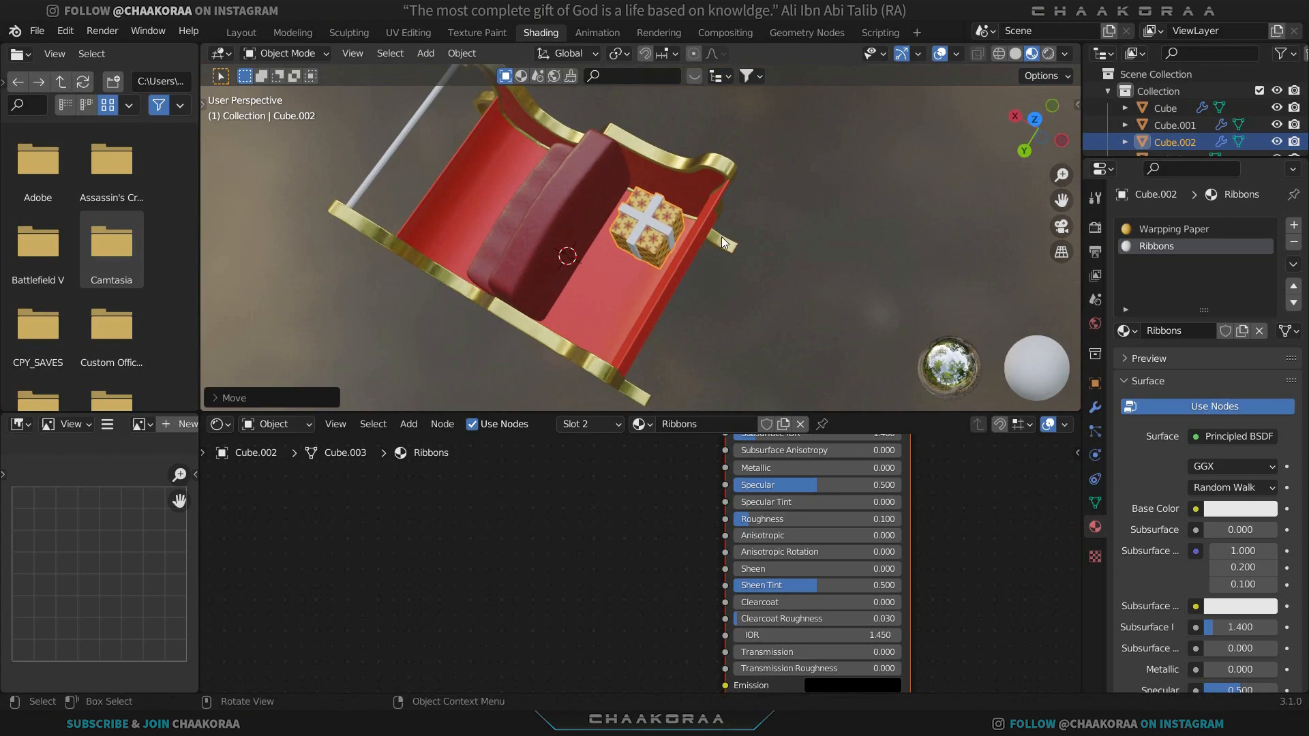
Duplicate the gift box and place the copy directly on top of it along the global Z axis.
key(shift+d)
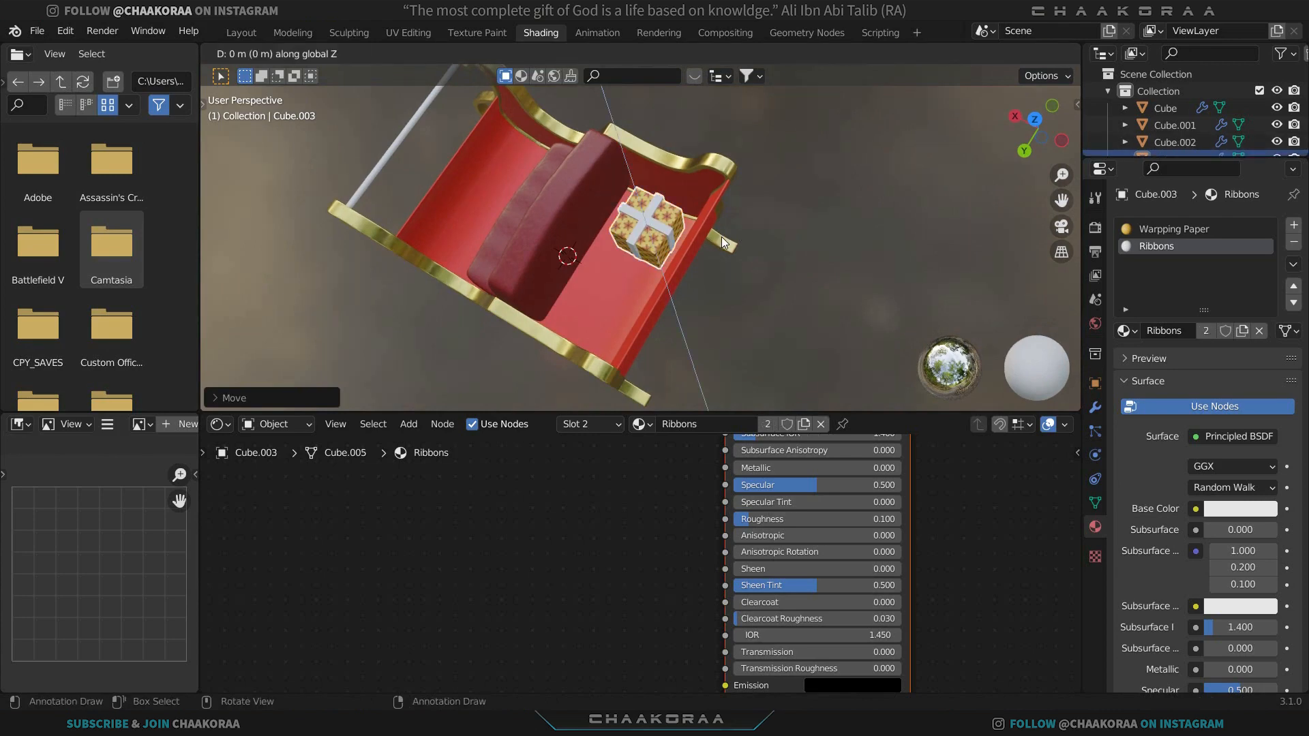
click(656, 231)
mouse_move(656, 231)
middle_down()
mouse_move(672, 169)
mouse_move(641, 223)
mouse_move(652, 232)
middle_up()
scroll(674, 178, up, 6)
key(g)
key(z)
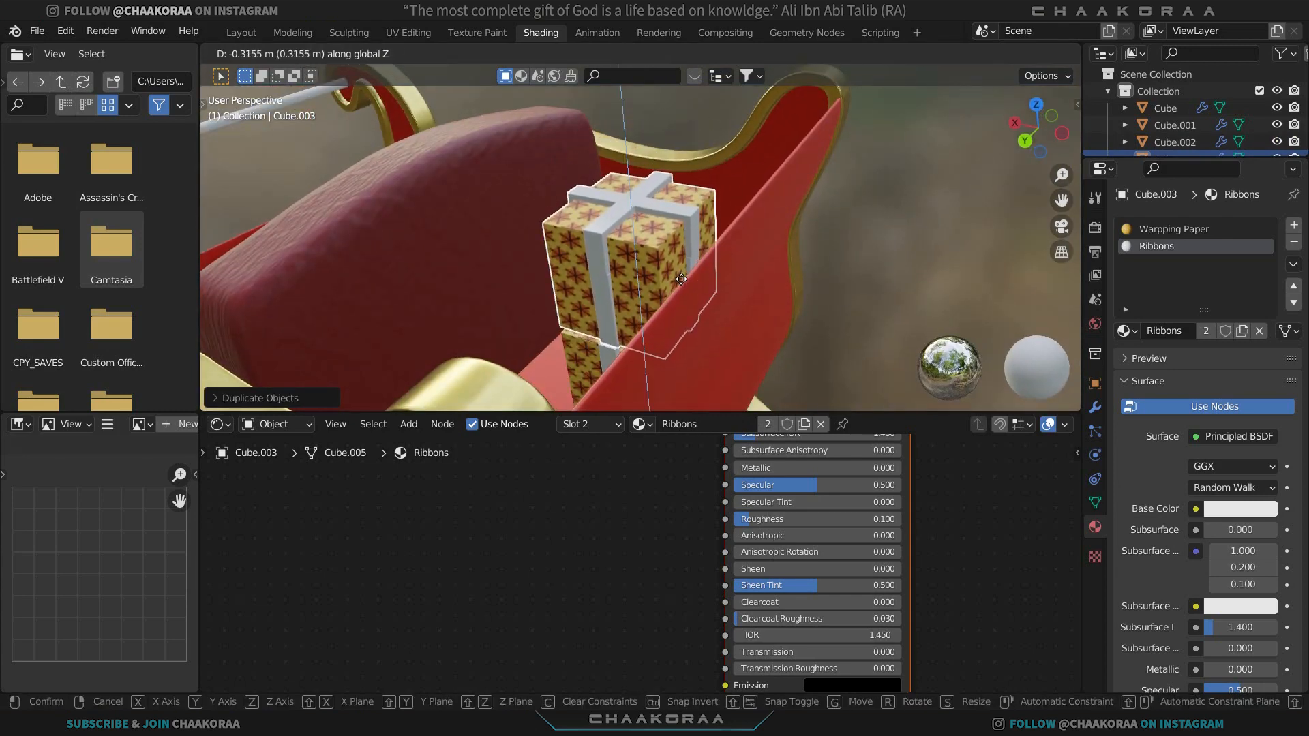
click(681, 277)
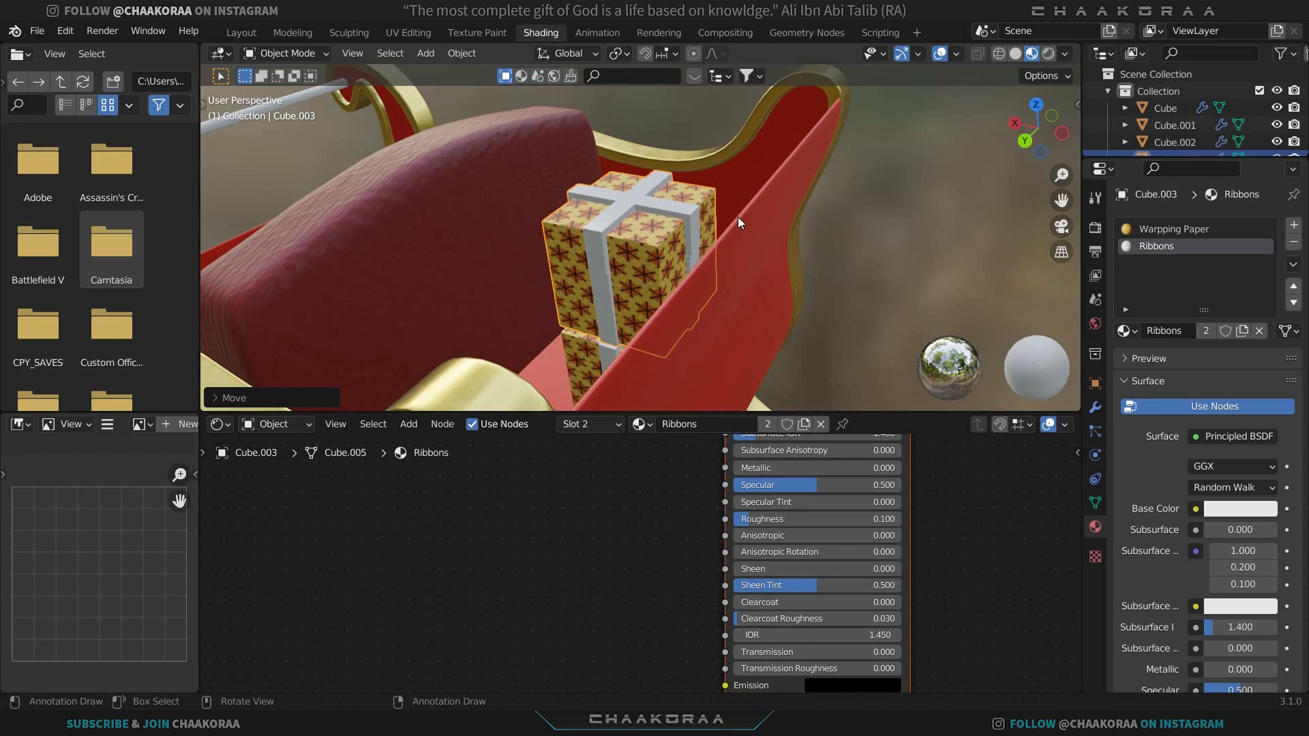
Rotate the upper gift box clockwise about the global Z axis so it sits askew on the lower one.
key(r)
key(z)
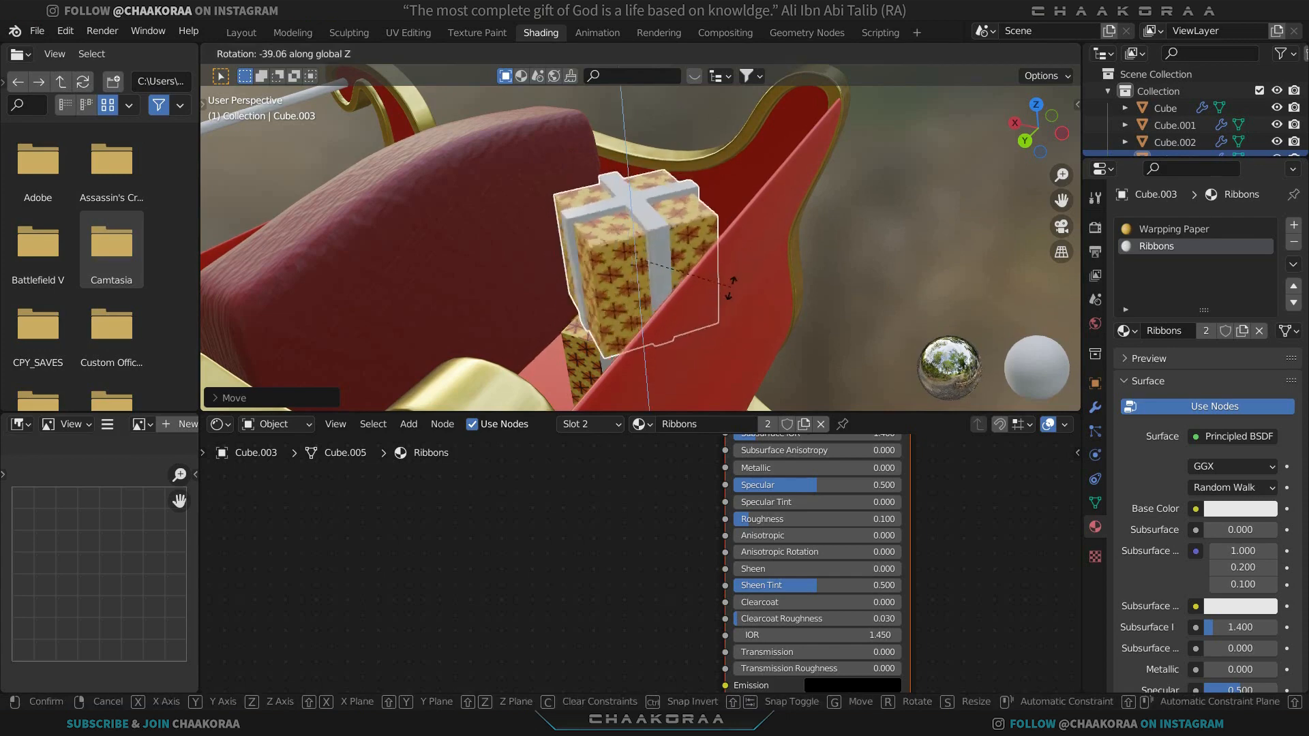
click(735, 272)
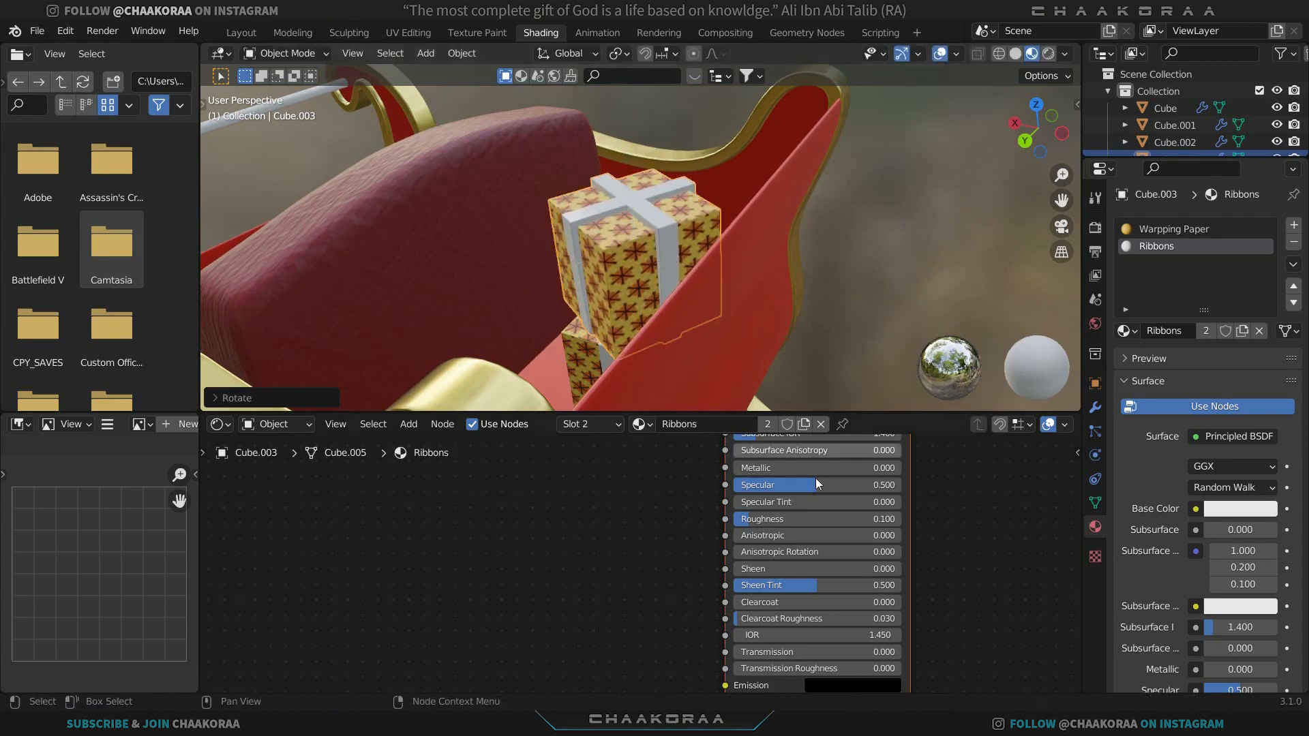
Make the upper gift's Warpping Paper material and its image single-user, and load the red 49959082 Christmas pattern as the texture.
scroll(815, 478, down, 2)
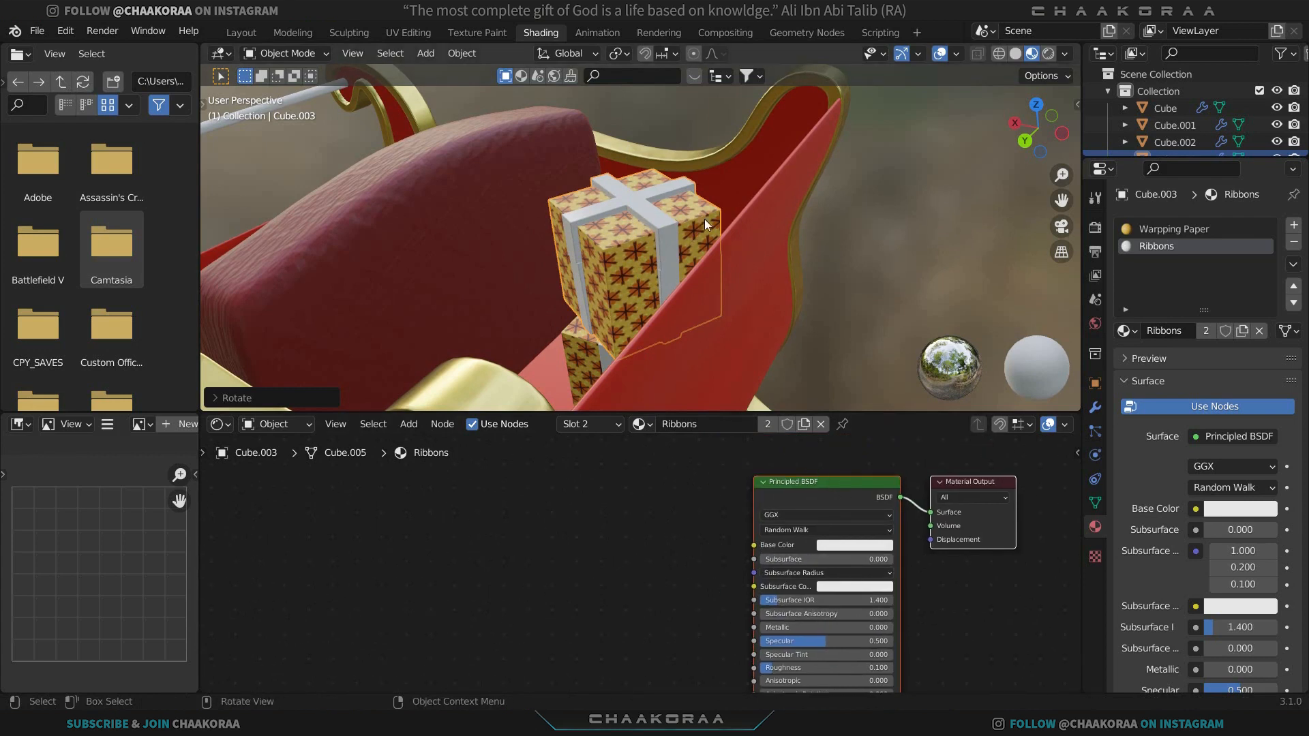
click(1152, 228)
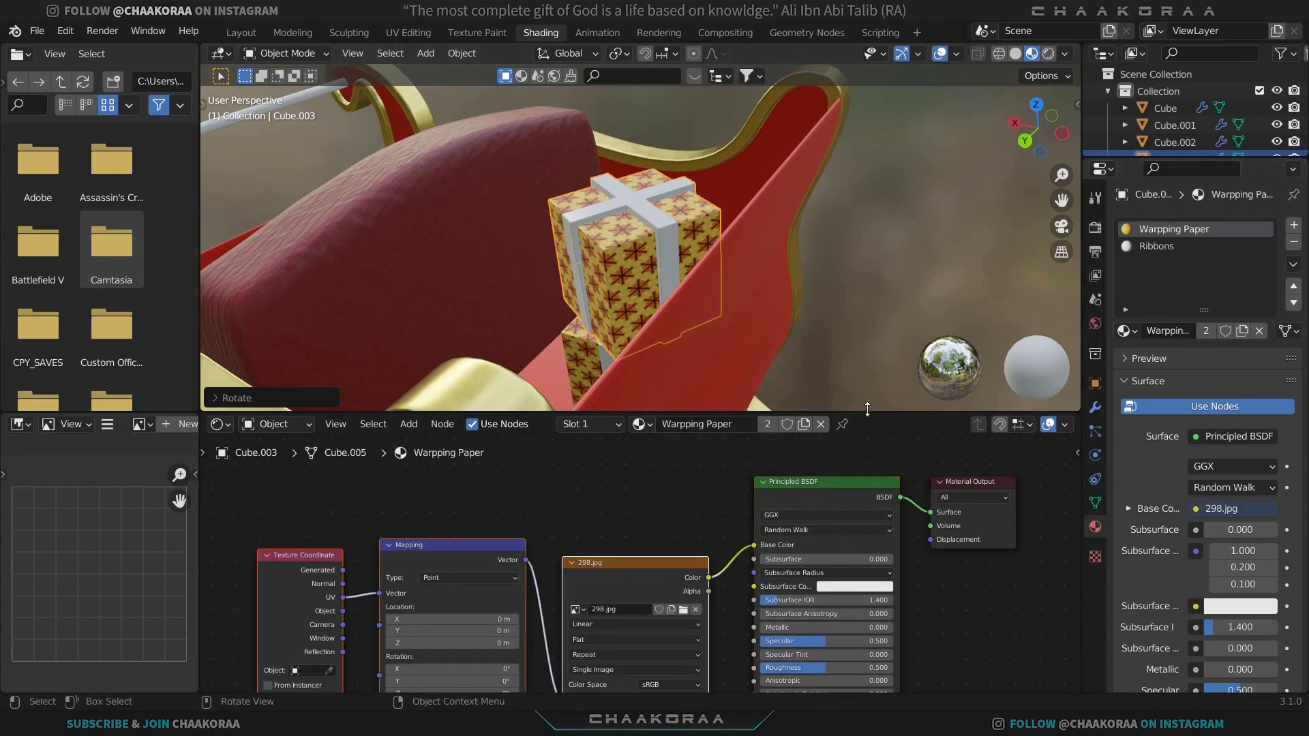
click(768, 424)
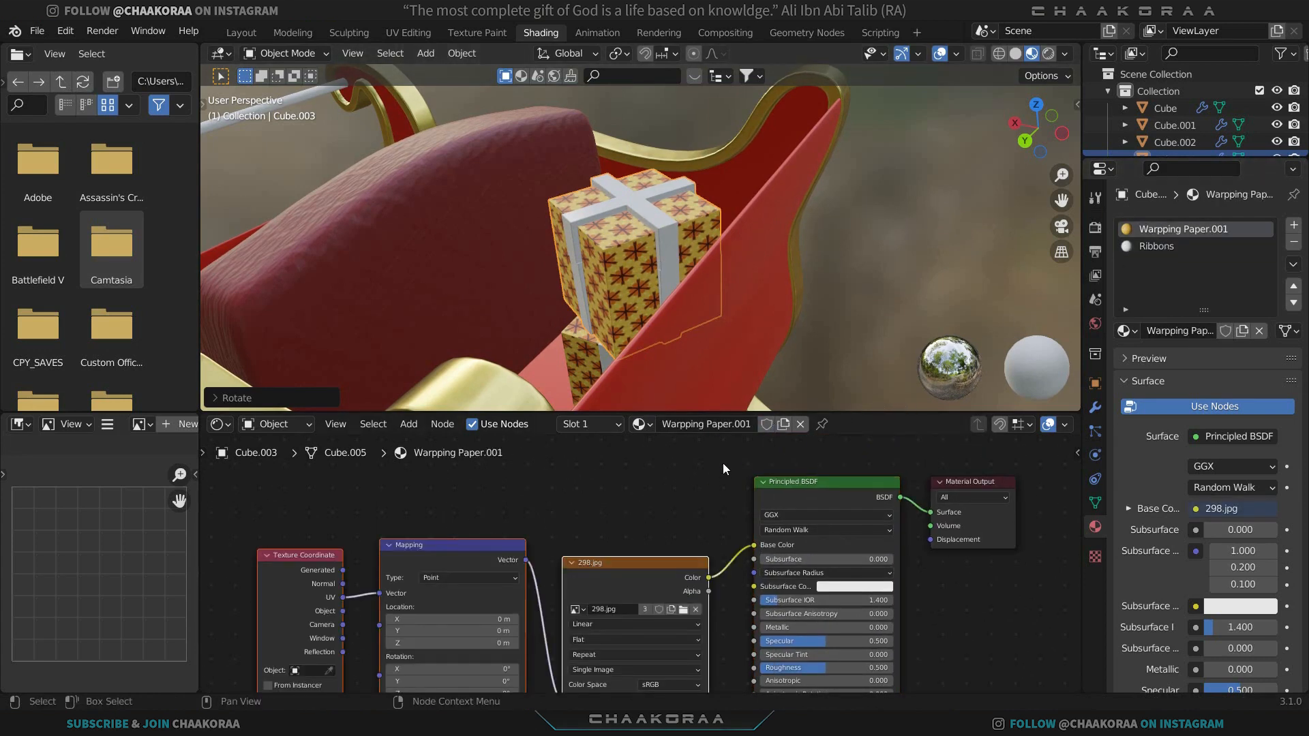
click(646, 609)
click(683, 609)
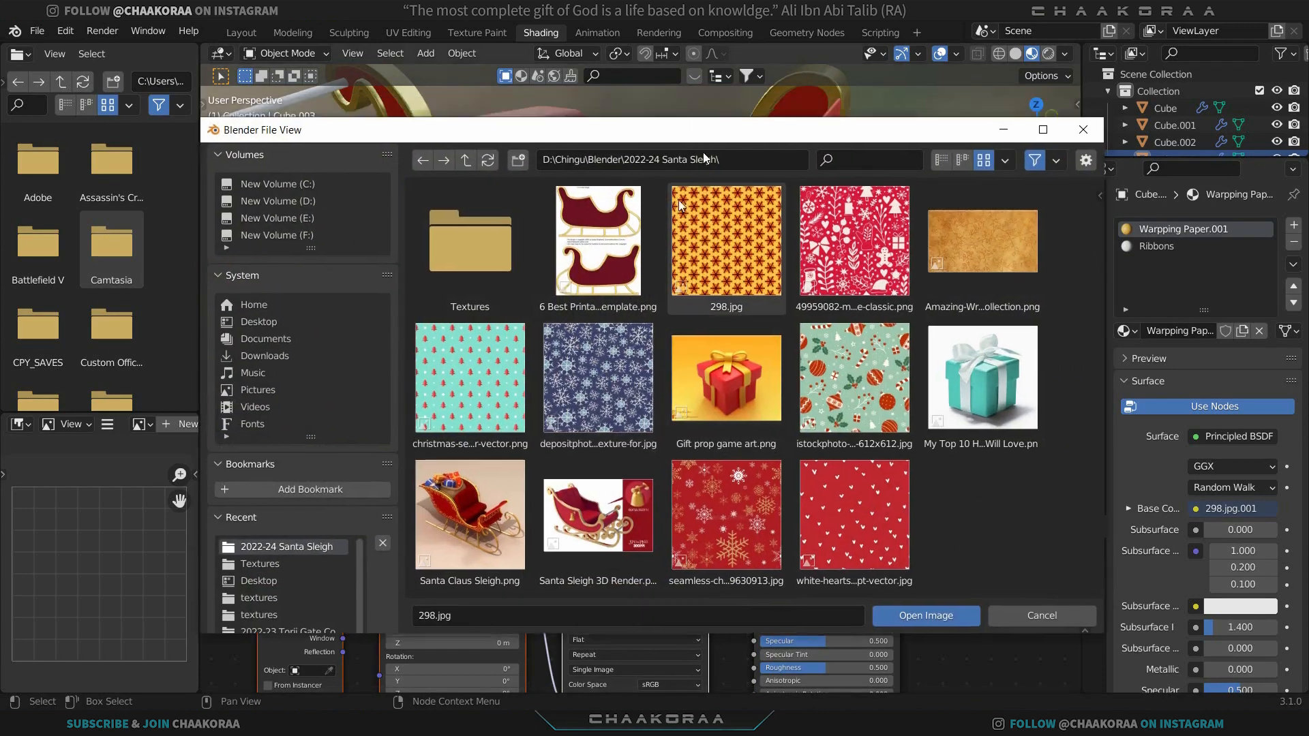
drag(702, 158, 656, 213)
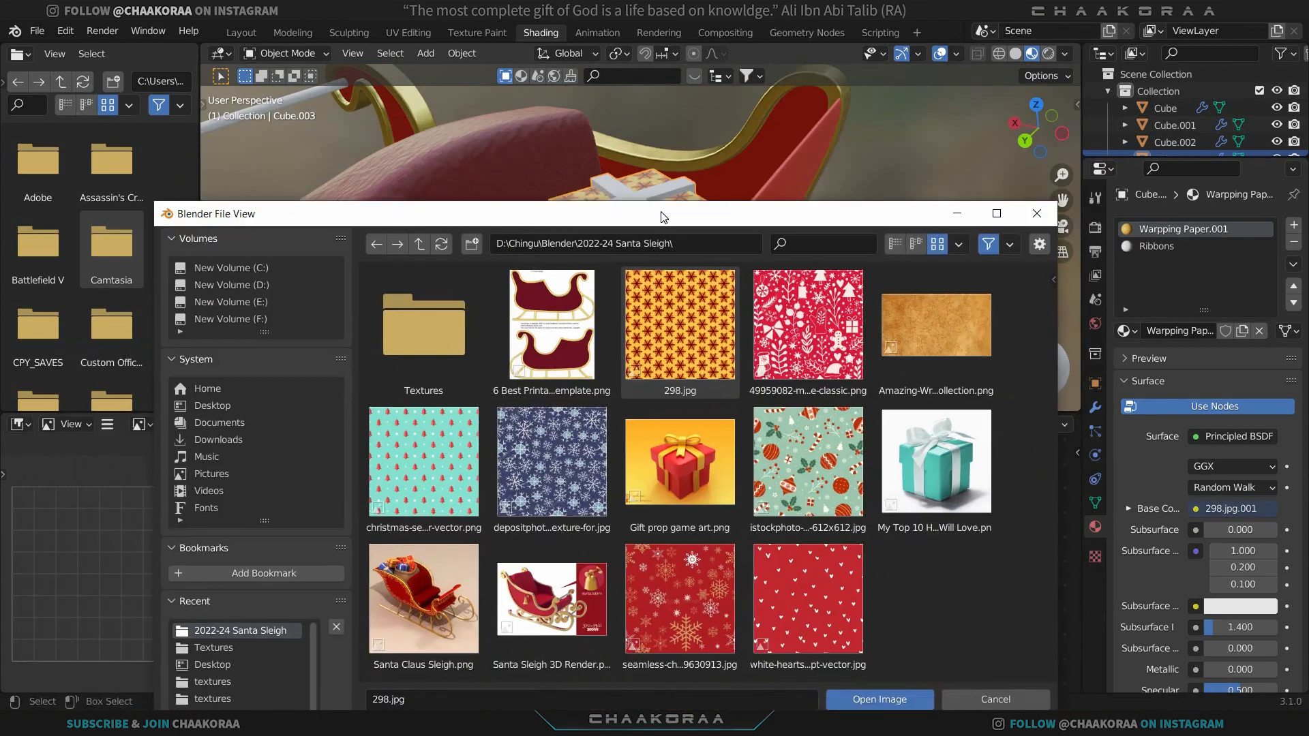
key(Escape)
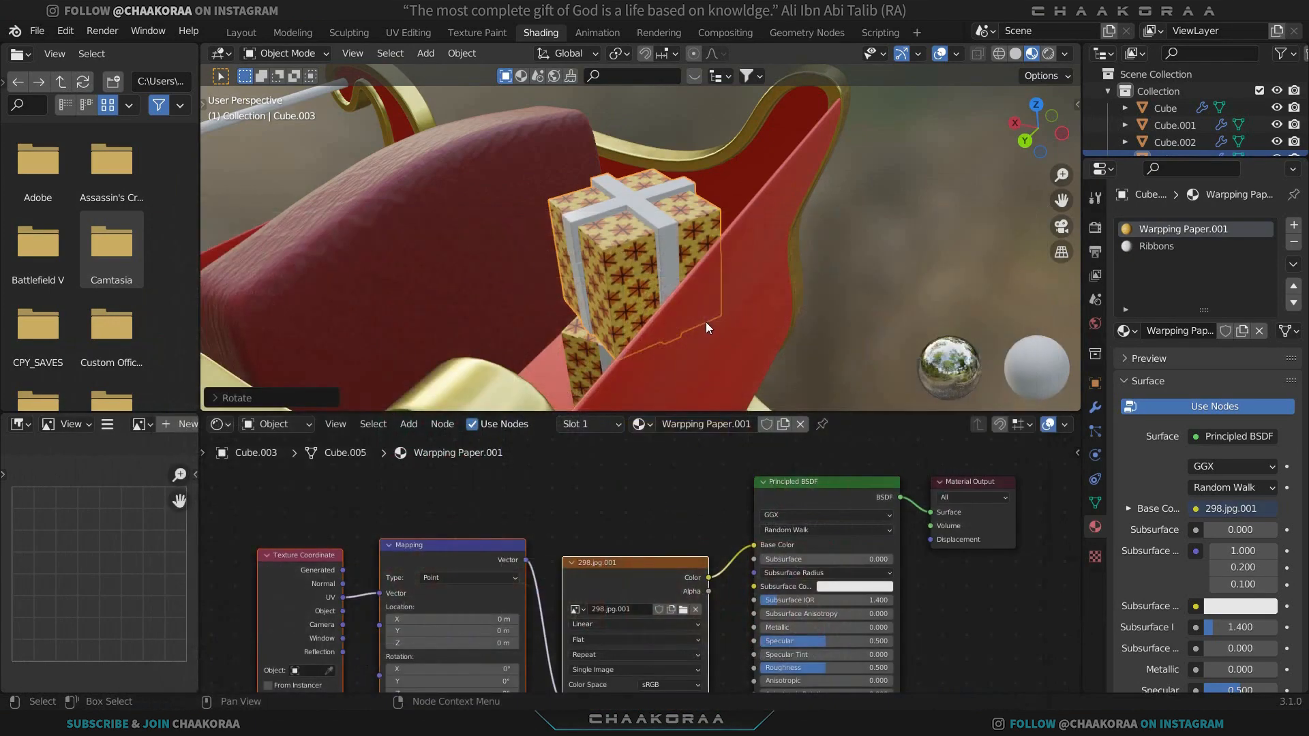
middle_drag(637, 483, 735, 465)
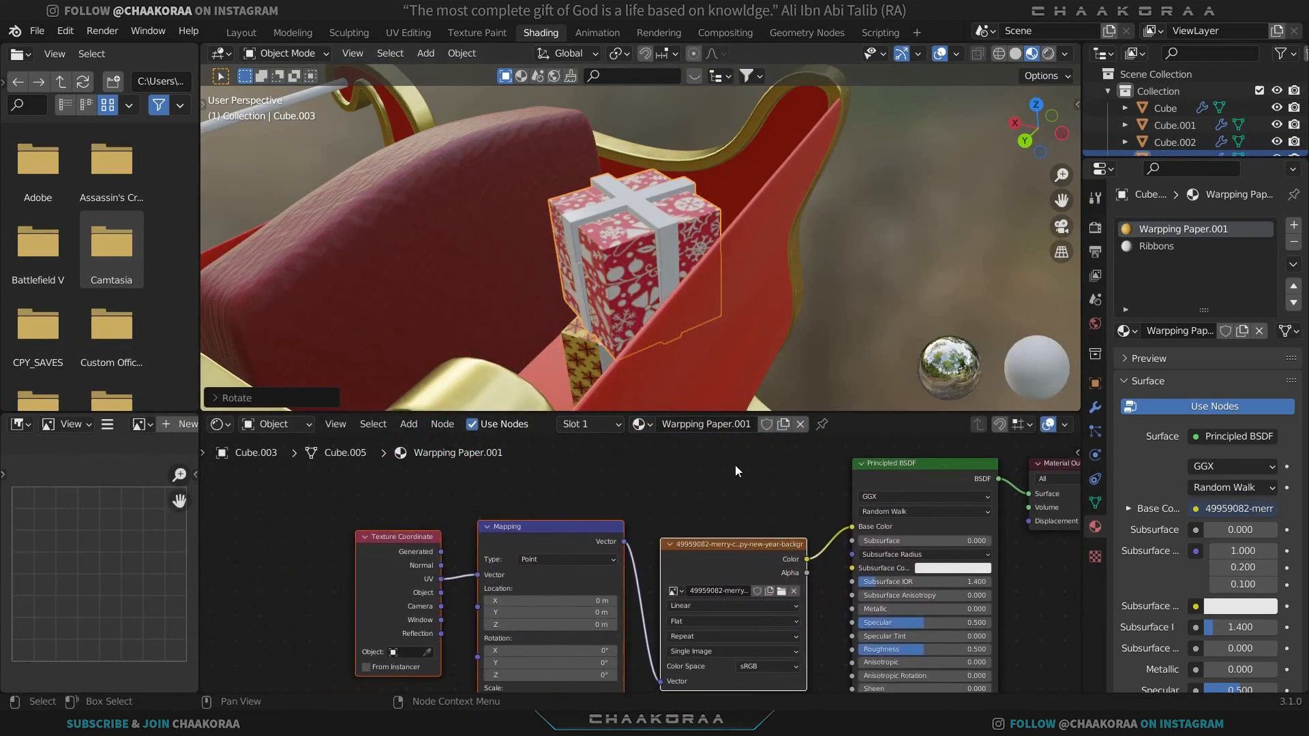
Duplicate the lower yellow gift box and move the copy about 0.9 m along the global Y axis.
middle_drag(614, 402, 635, 308)
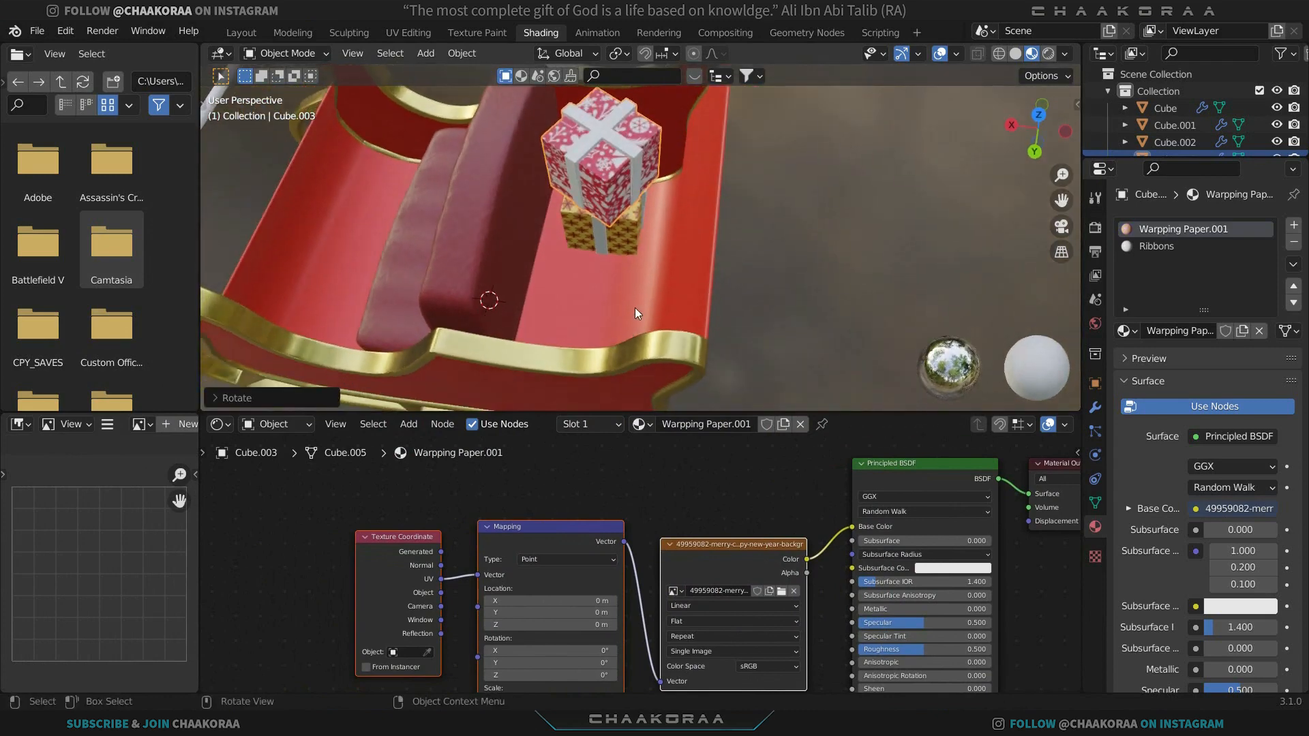
click(673, 215)
key(shift+d)
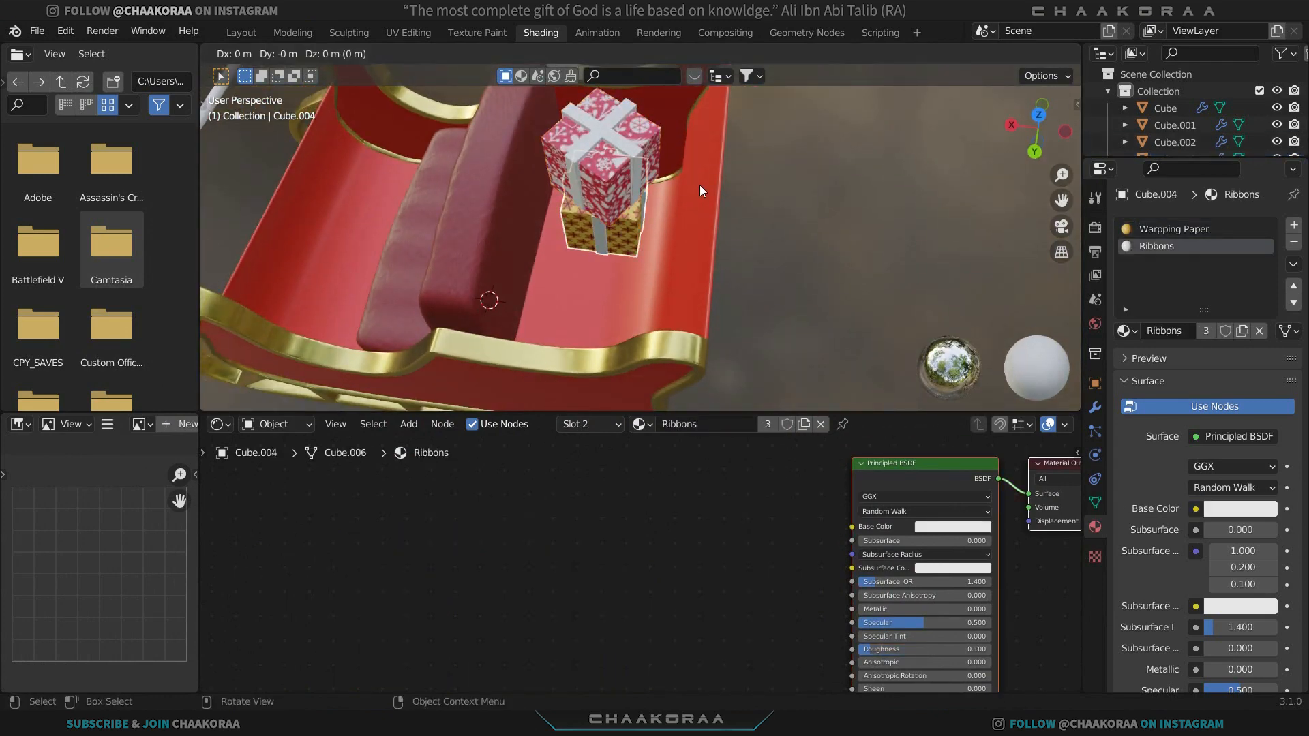
key(y)
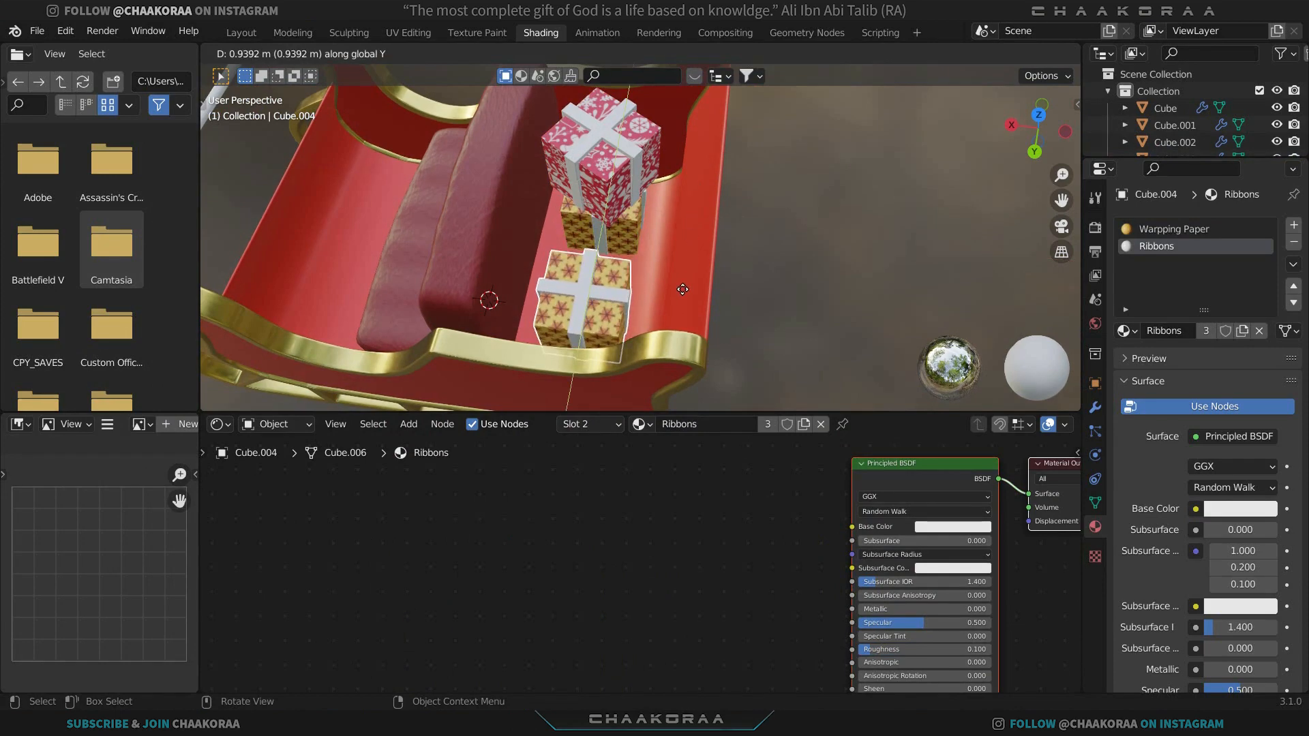
click(667, 280)
Stretch the copied yellow gift box about 1.65 times along the global Y axis by scaling the vertices of both its ends.
middle_drag(664, 288, 657, 330)
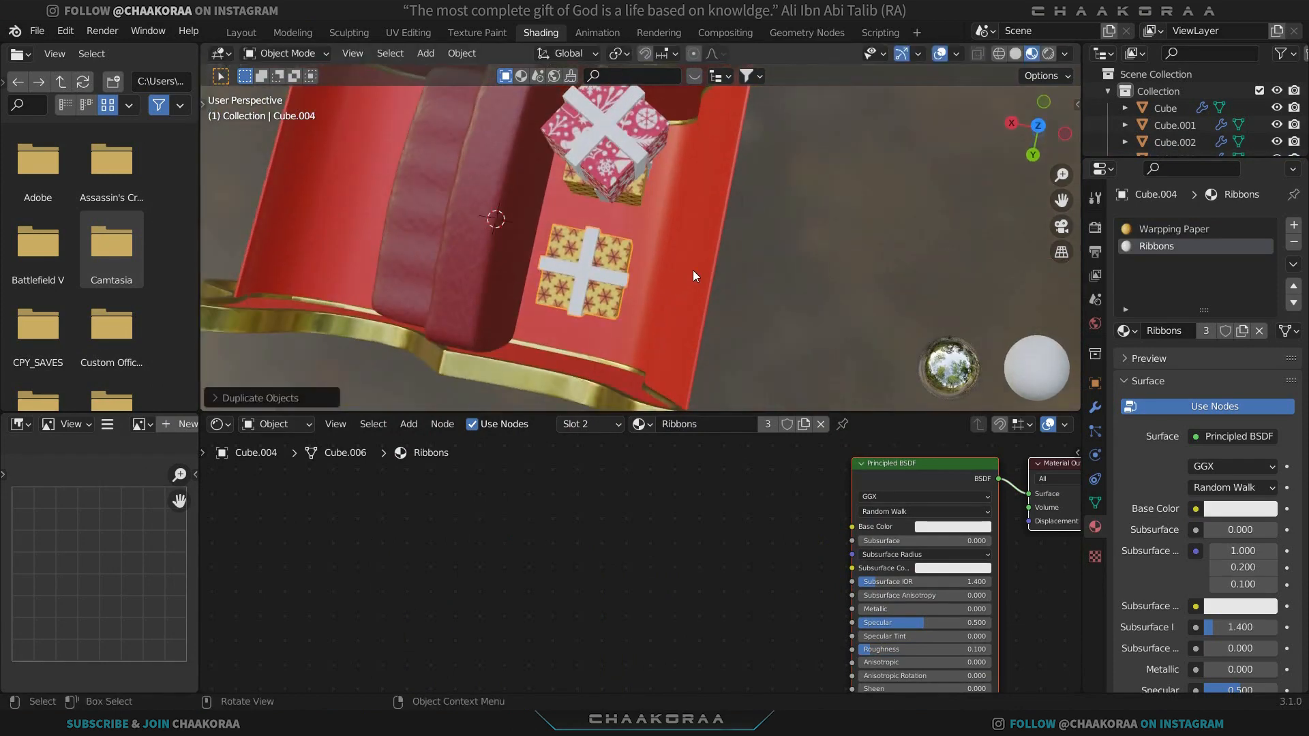
key(Tab)
middle_drag(698, 266, 730, 287)
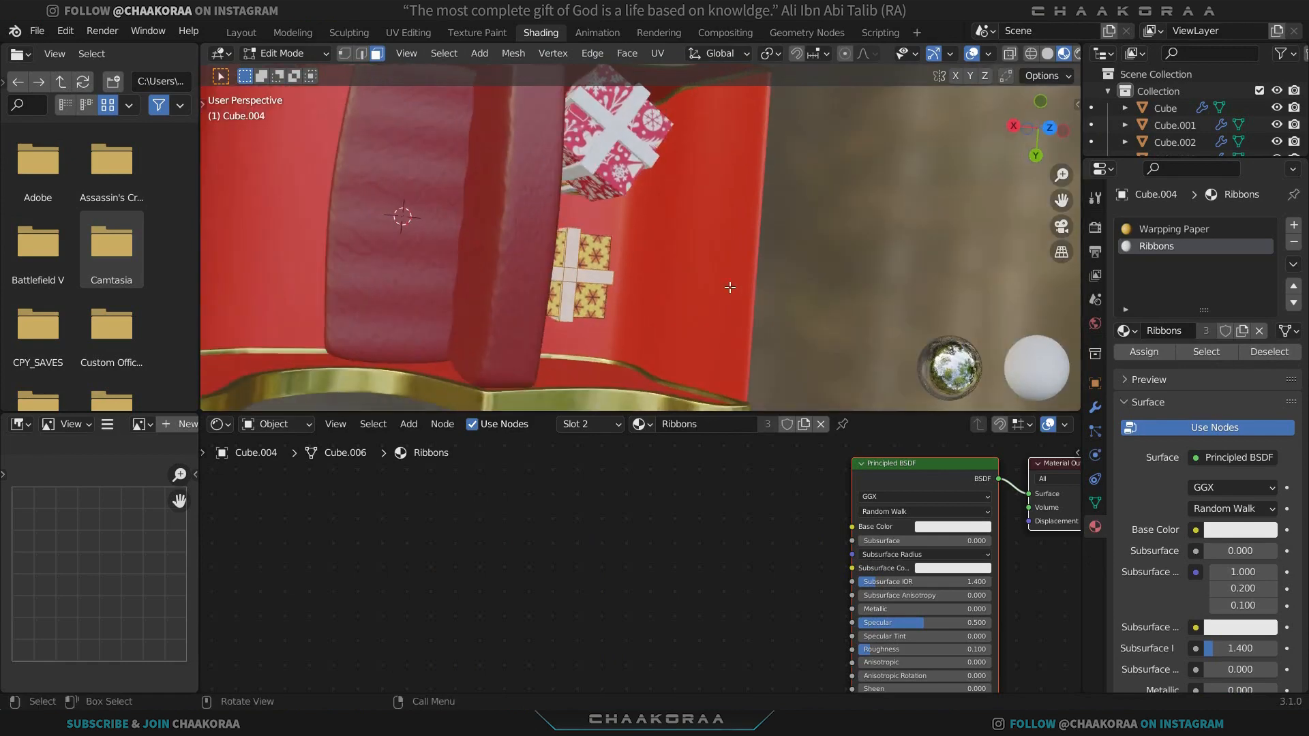
key(KP_7)
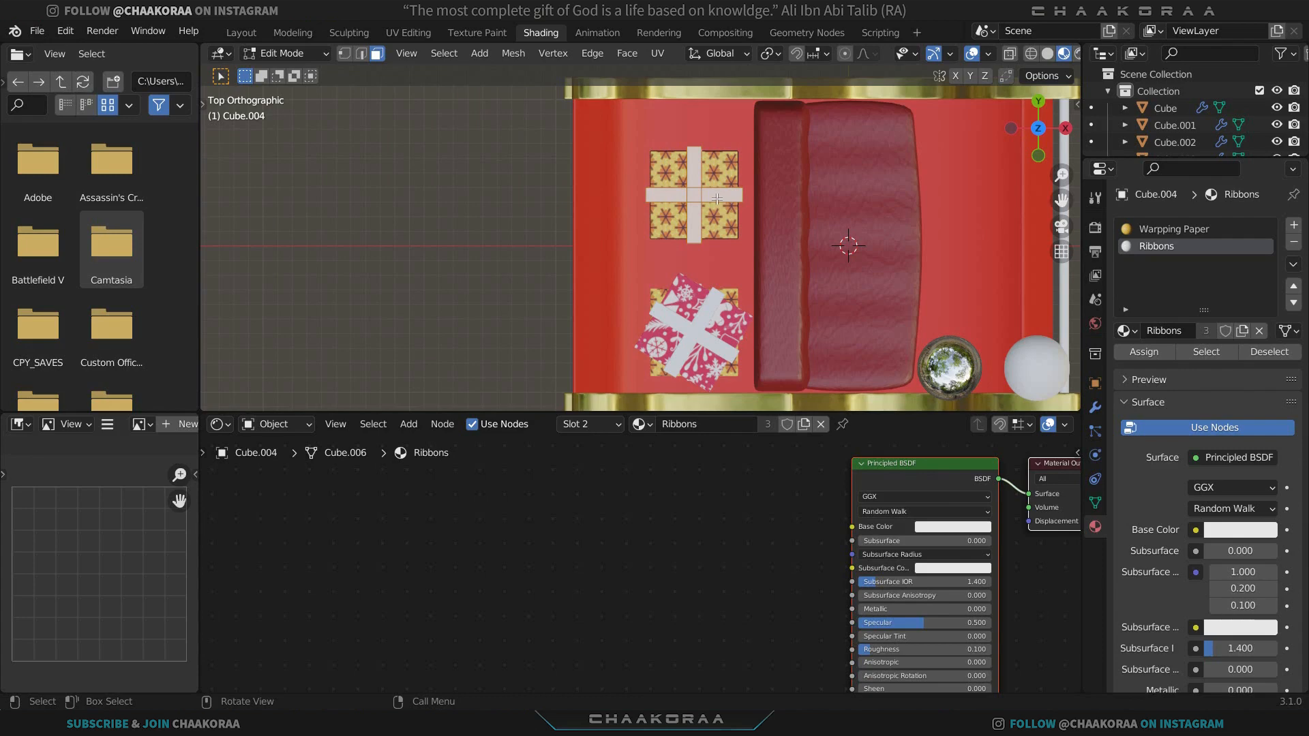
key(alt+z)
scroll(754, 174, up, 3)
shift+middle_drag(753, 173, 712, 255)
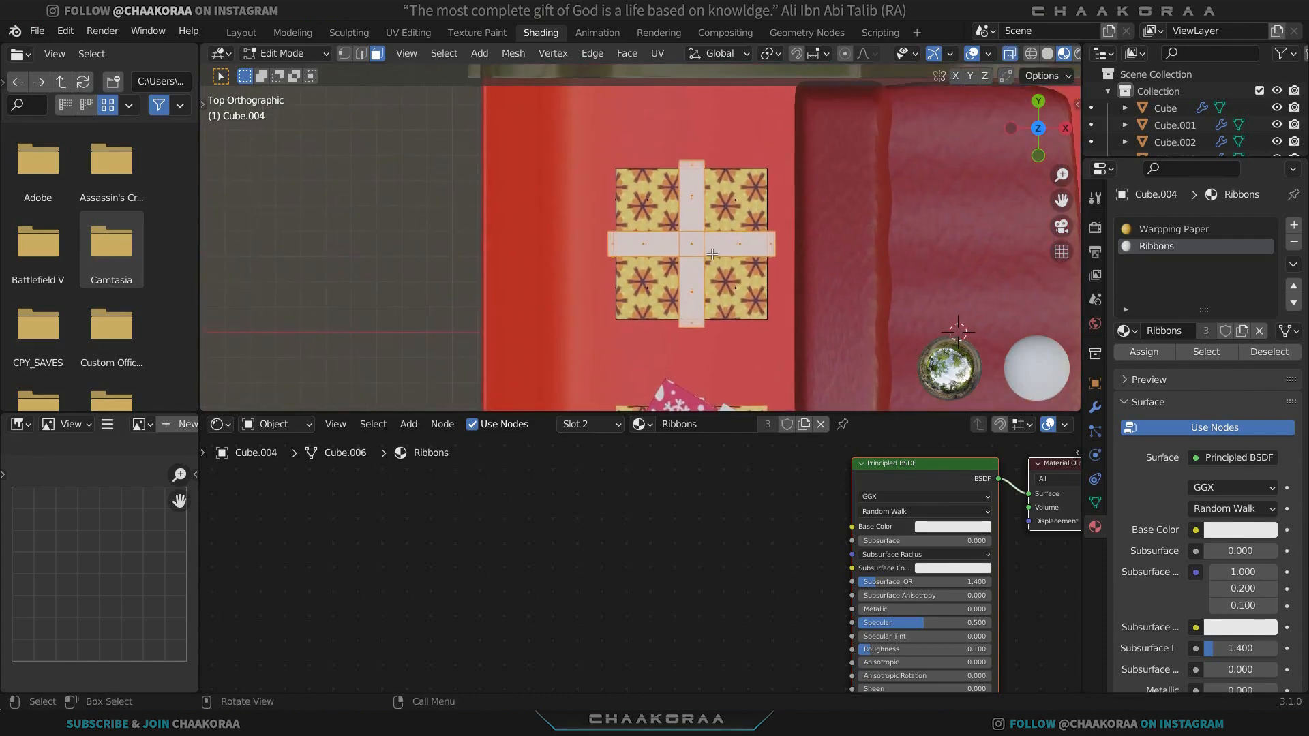
key(1)
drag(822, 123, 606, 202)
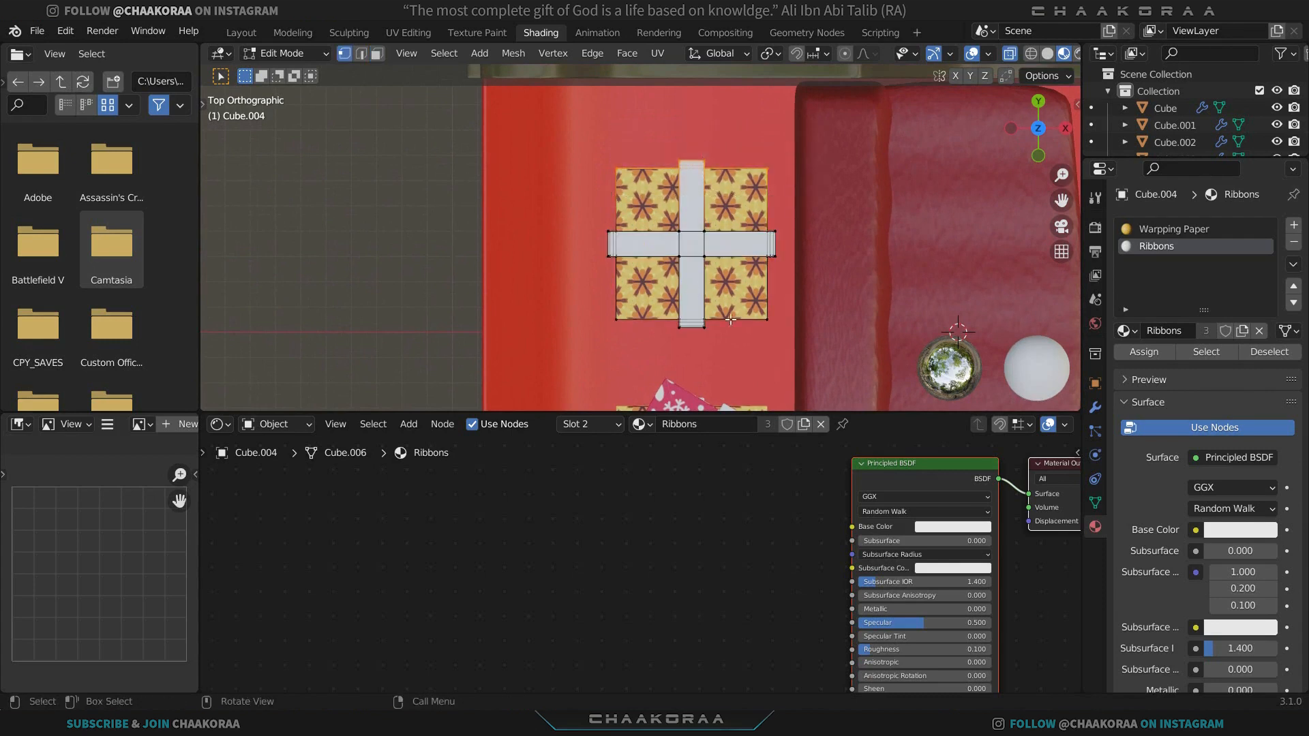
shift+drag(825, 358, 600, 301)
scroll(717, 256, down, 2)
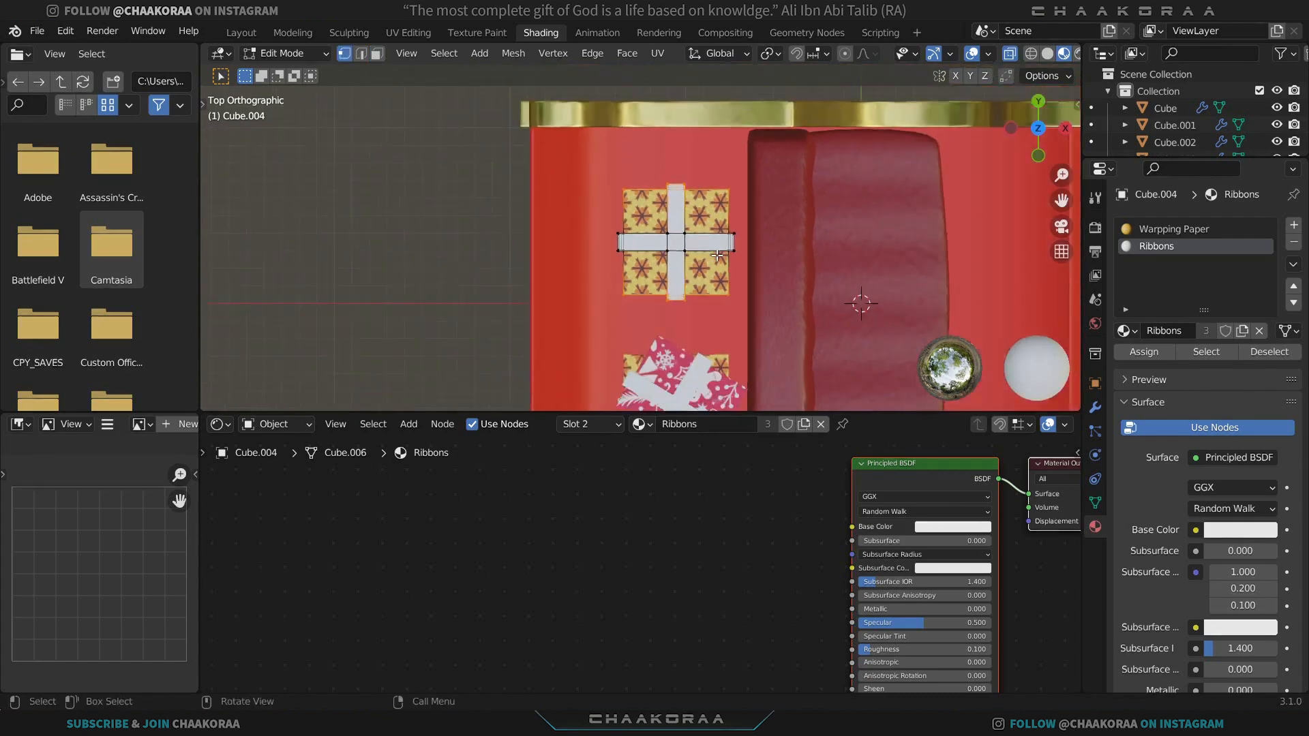
scroll(717, 255, down, 1)
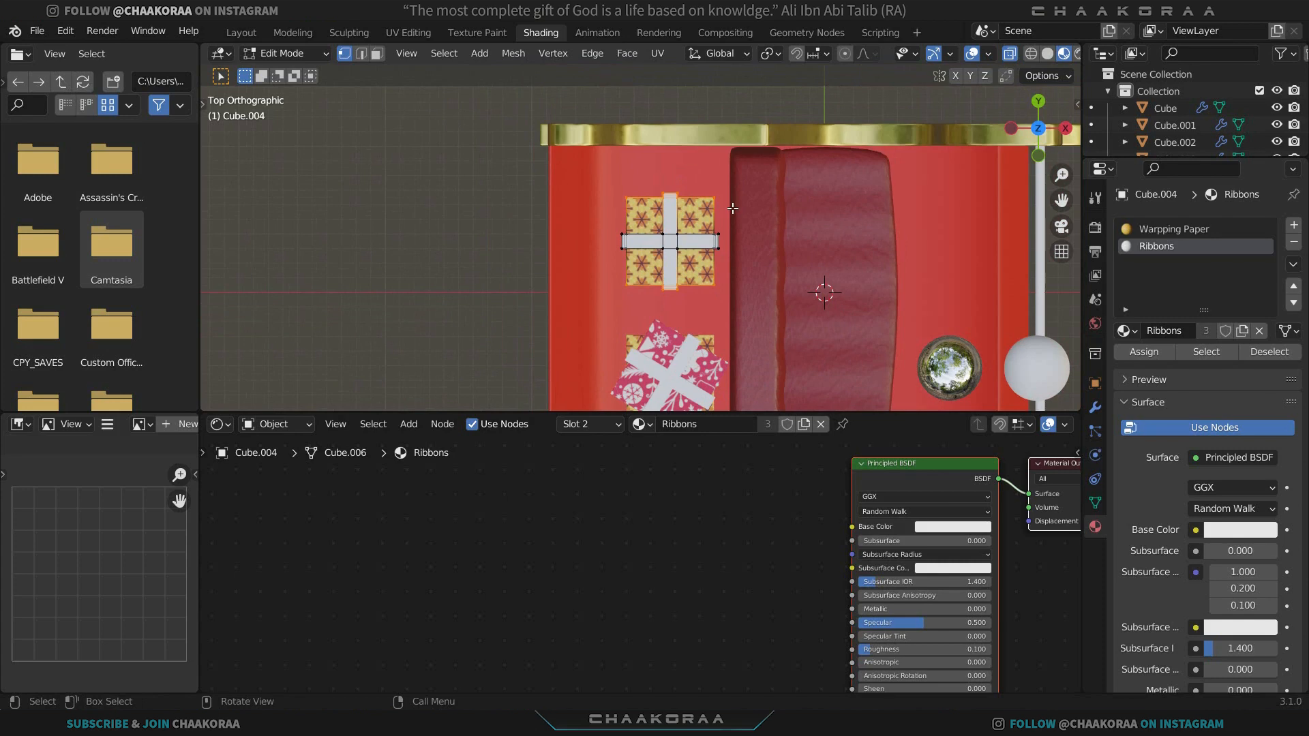
key(s)
key(y)
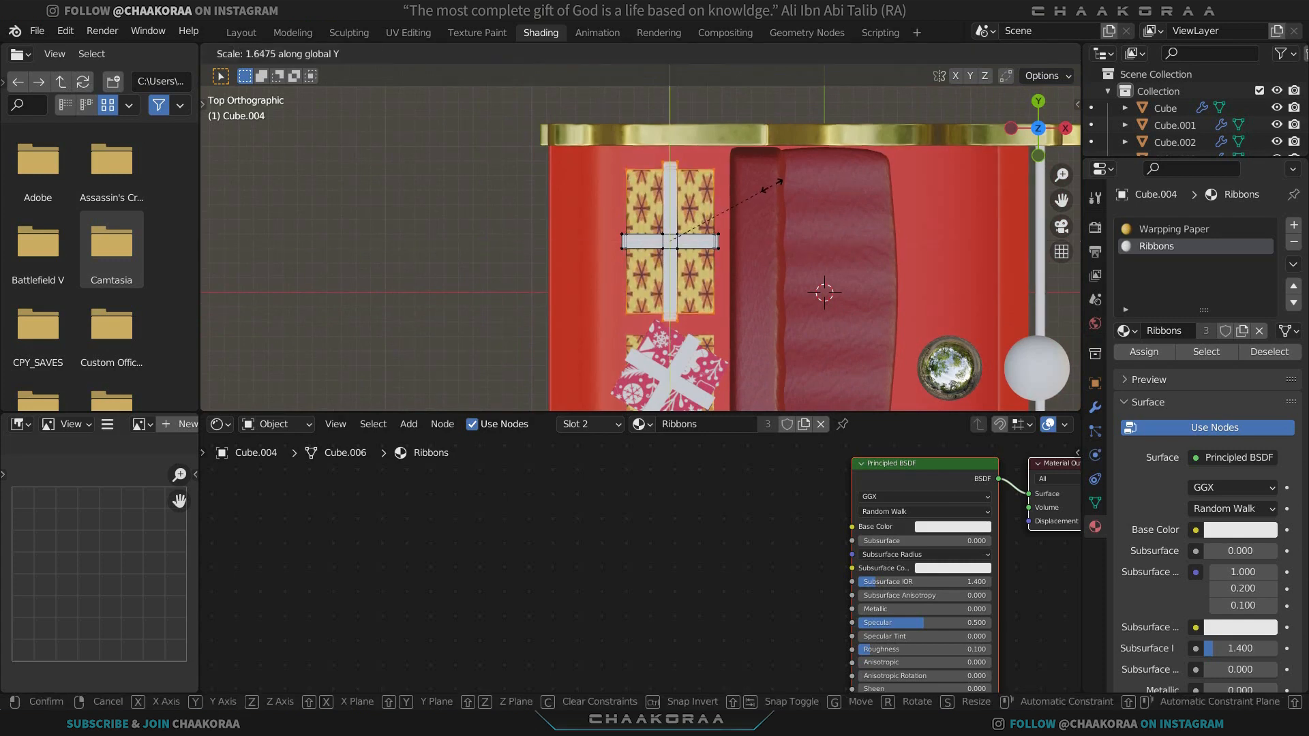
click(770, 187)
middle_drag(708, 223, 703, 223)
Isolate the stretched gift box and raise its bottom vertices about 0.18 m along the global Z axis.
key(Tab)
key(KP_Divide)
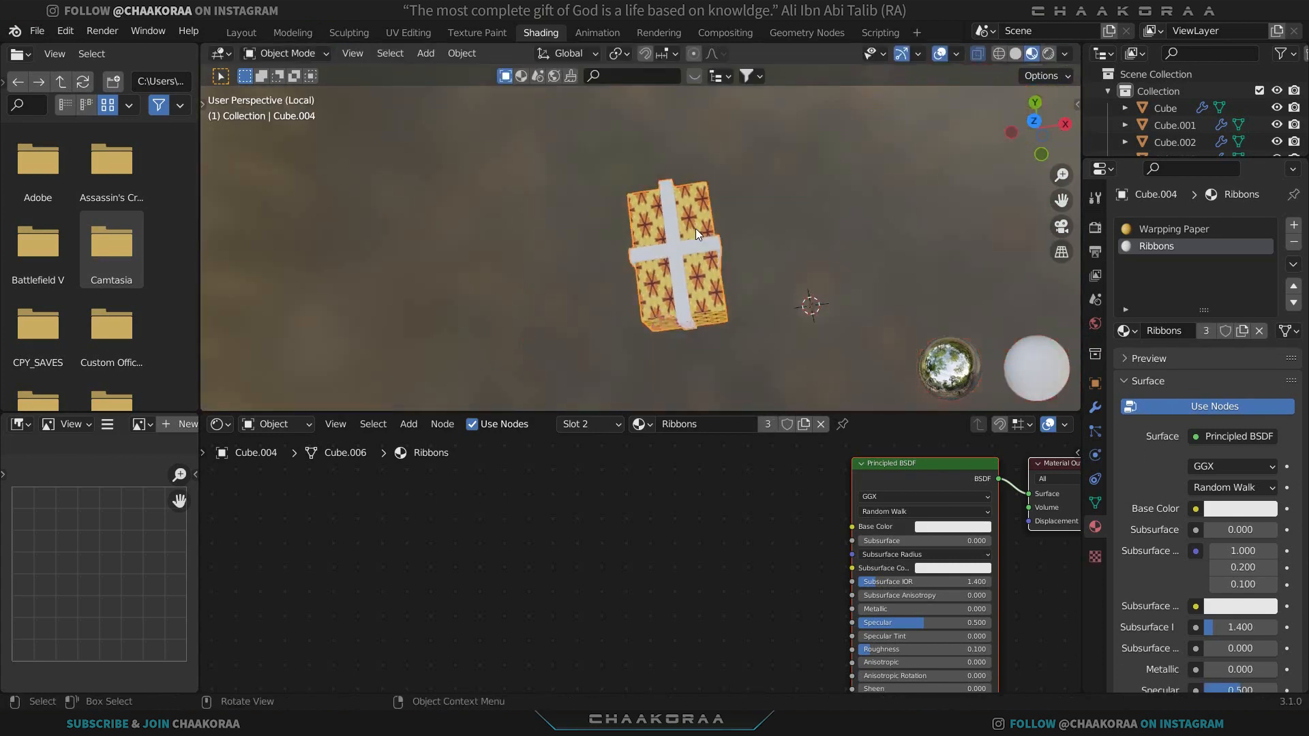
key(Tab)
middle_drag(665, 264, 736, 191)
key(KP_1)
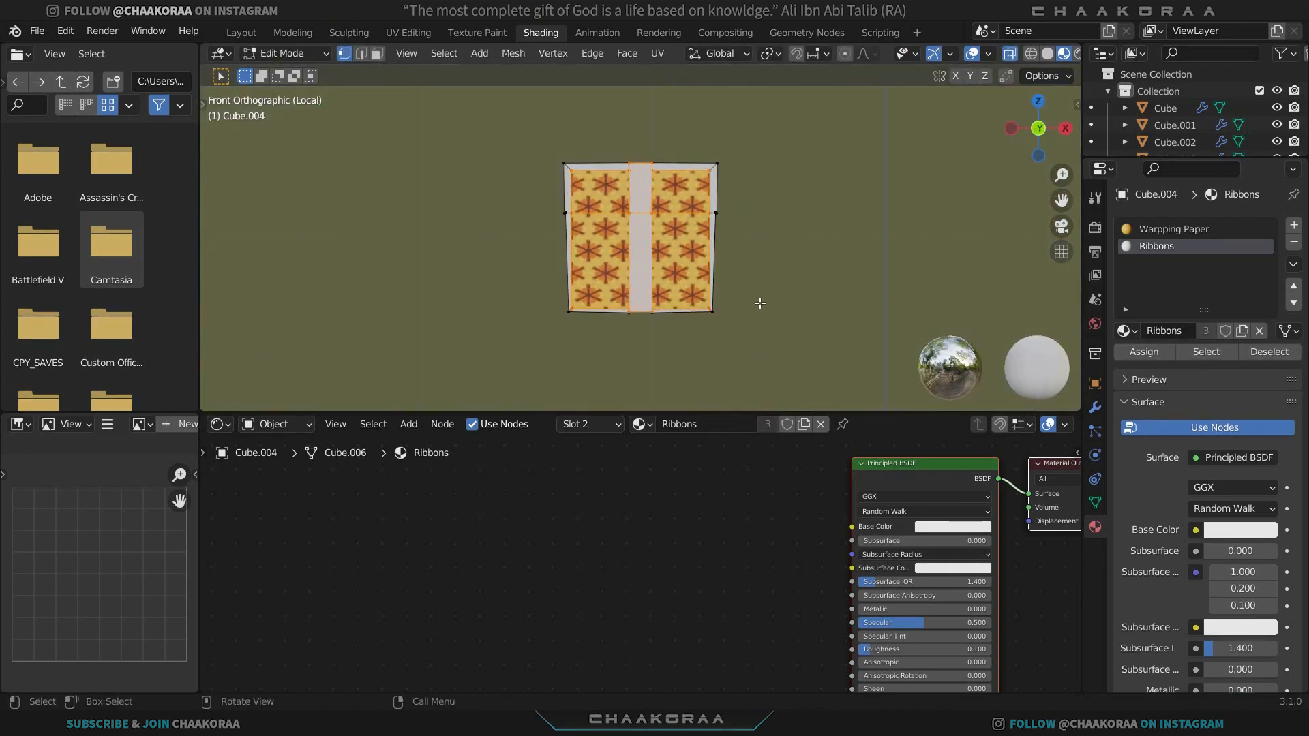
drag(764, 328, 523, 280)
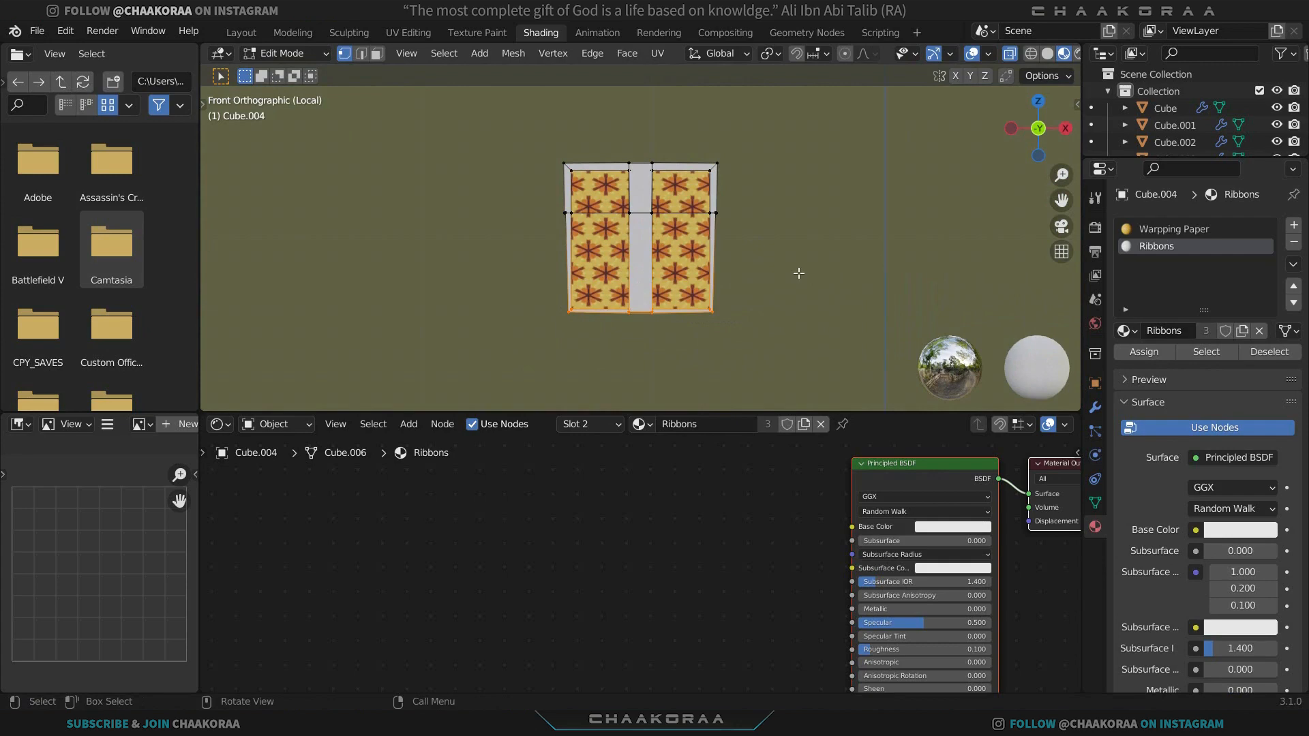
key(g)
key(z)
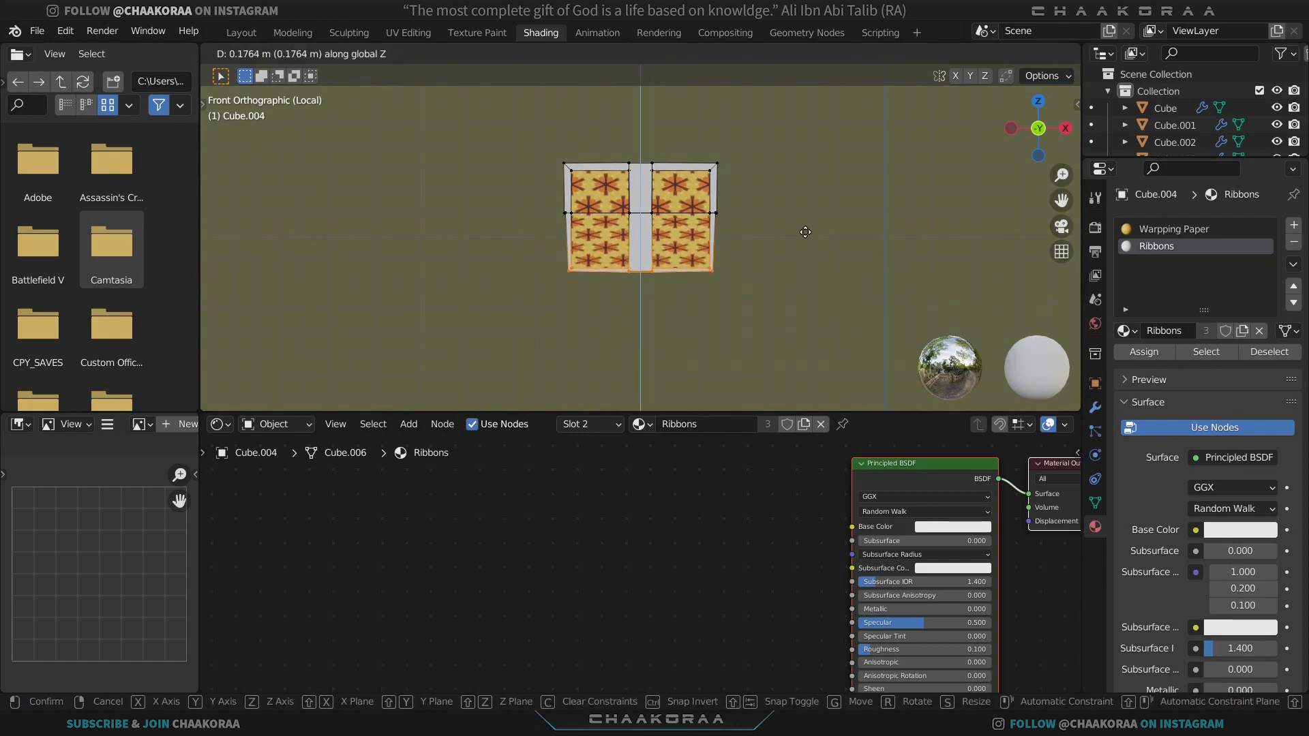
click(805, 232)
key(Tab)
middle_drag(746, 256, 657, 218)
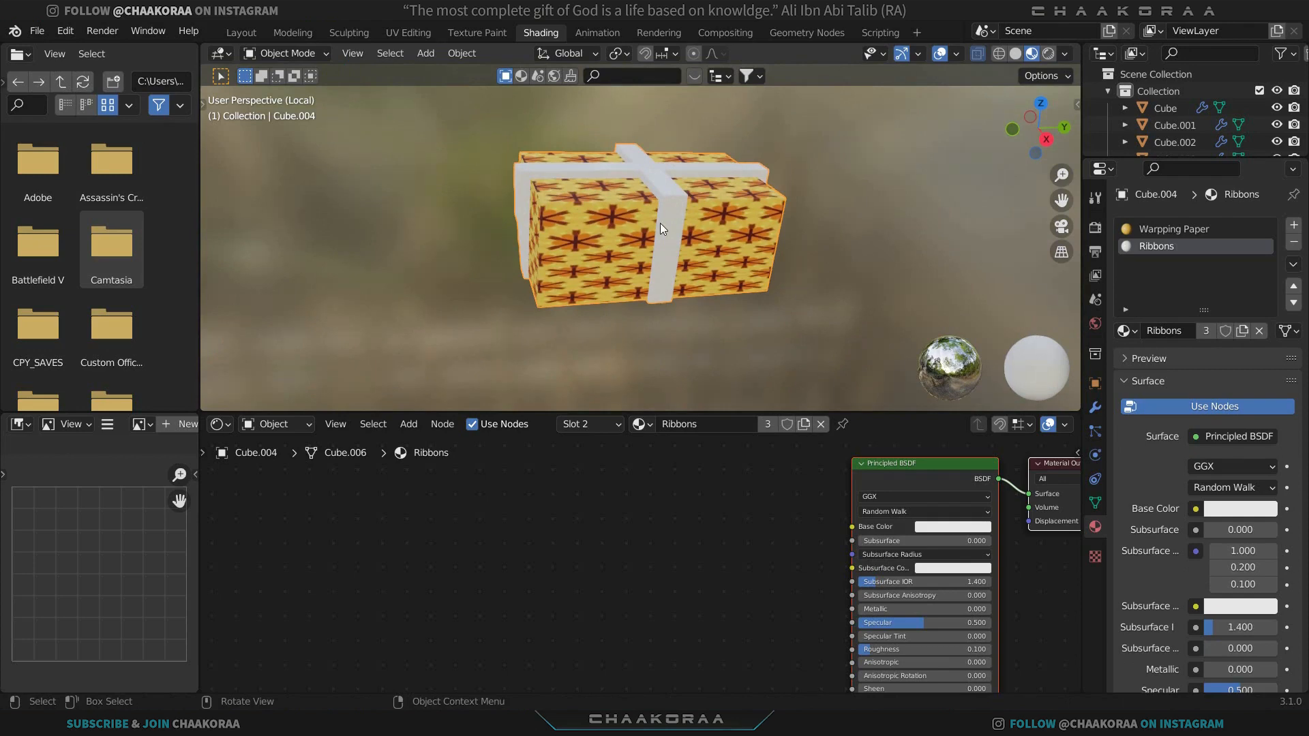
Try to unwrap the UVs of the gift box's entire mesh.
key(Tab)
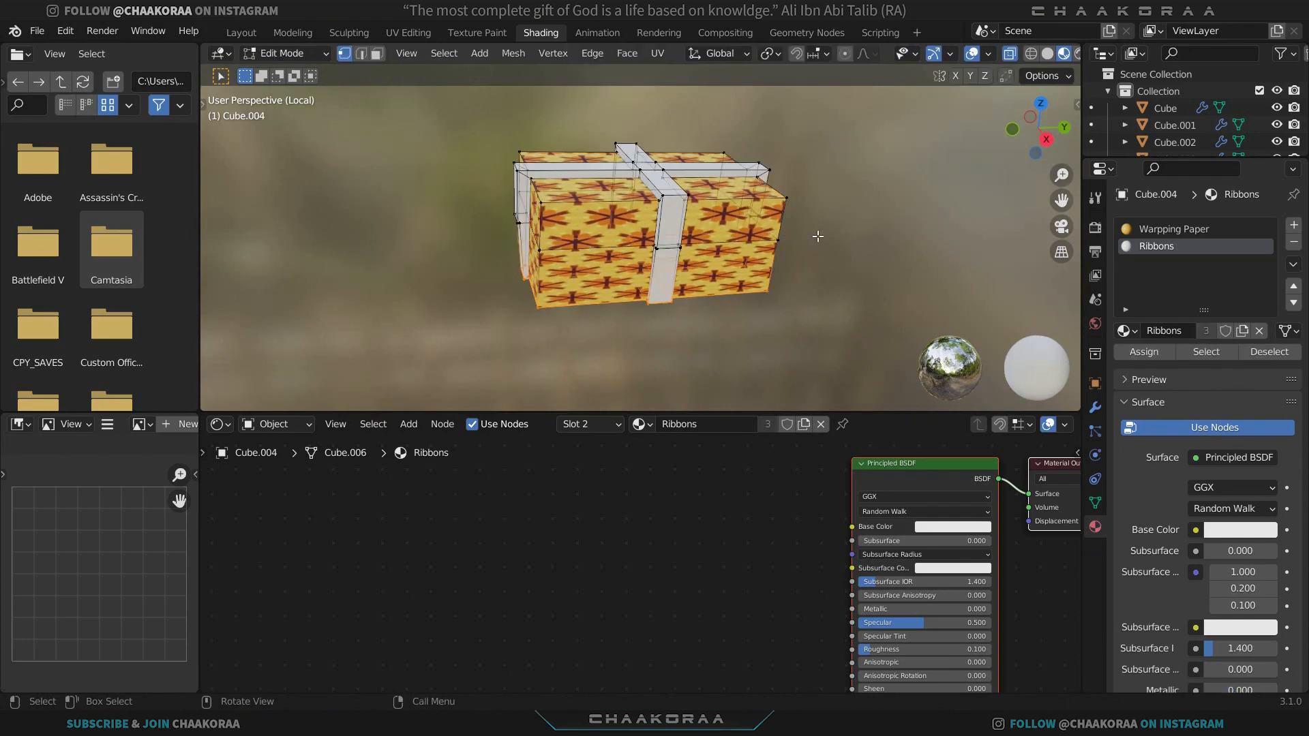
key(a)
key(u)
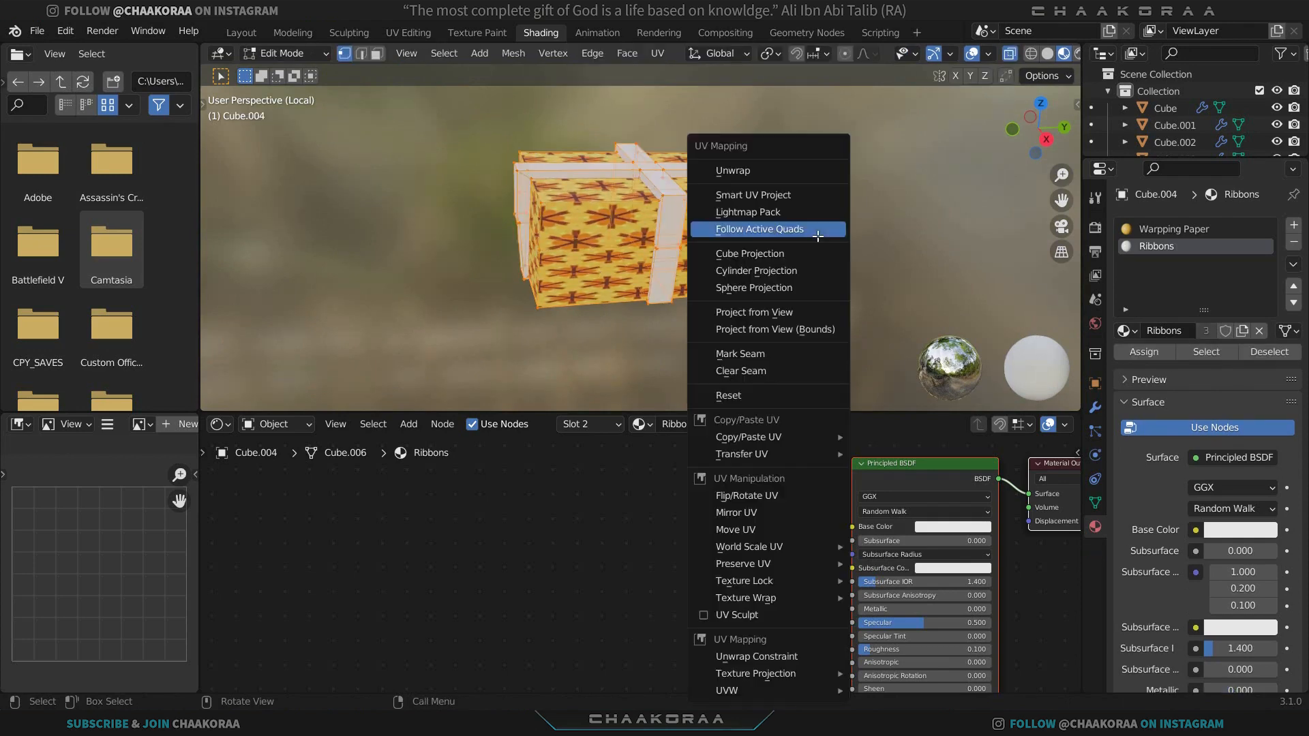
click(805, 176)
Undo the unwrap, height reduction and Y stretch of the copied gift box, and return to the full scene.
key(ctrl+z)
key(ctrl+z)
key(ctrl+z)
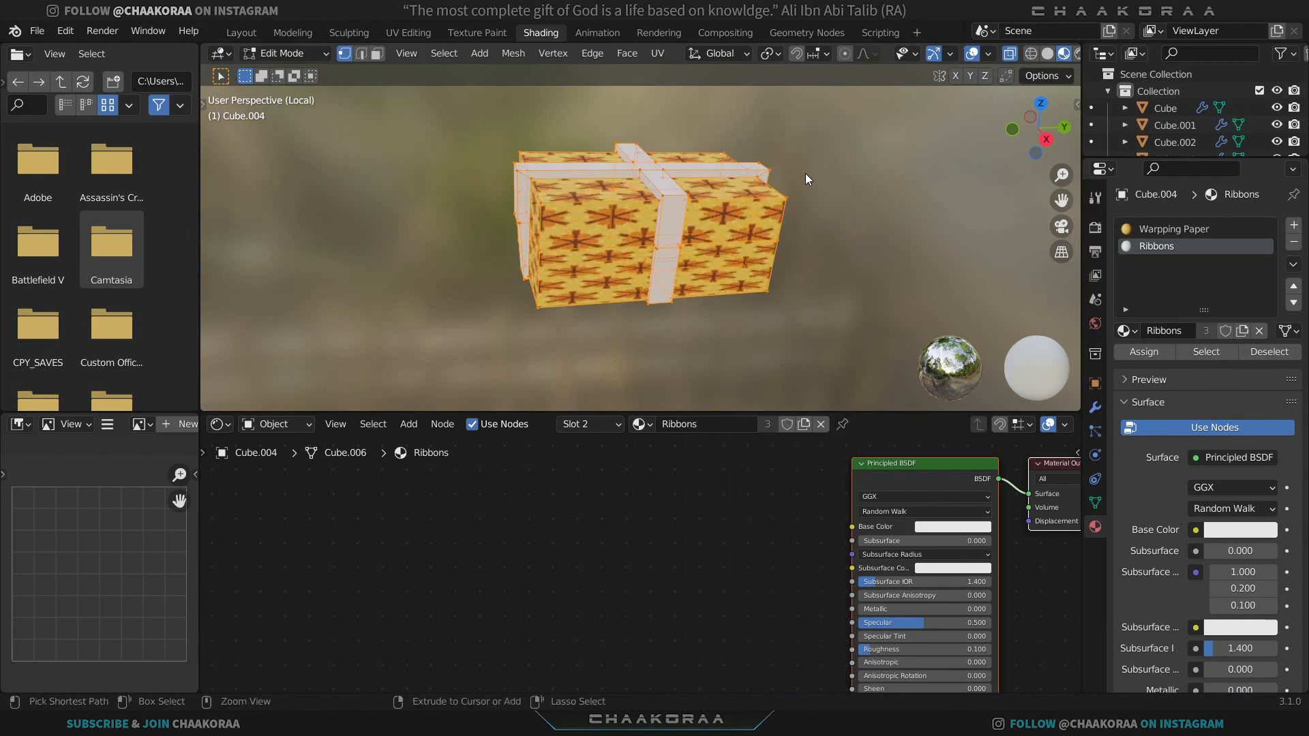
key(ctrl+shift+z)
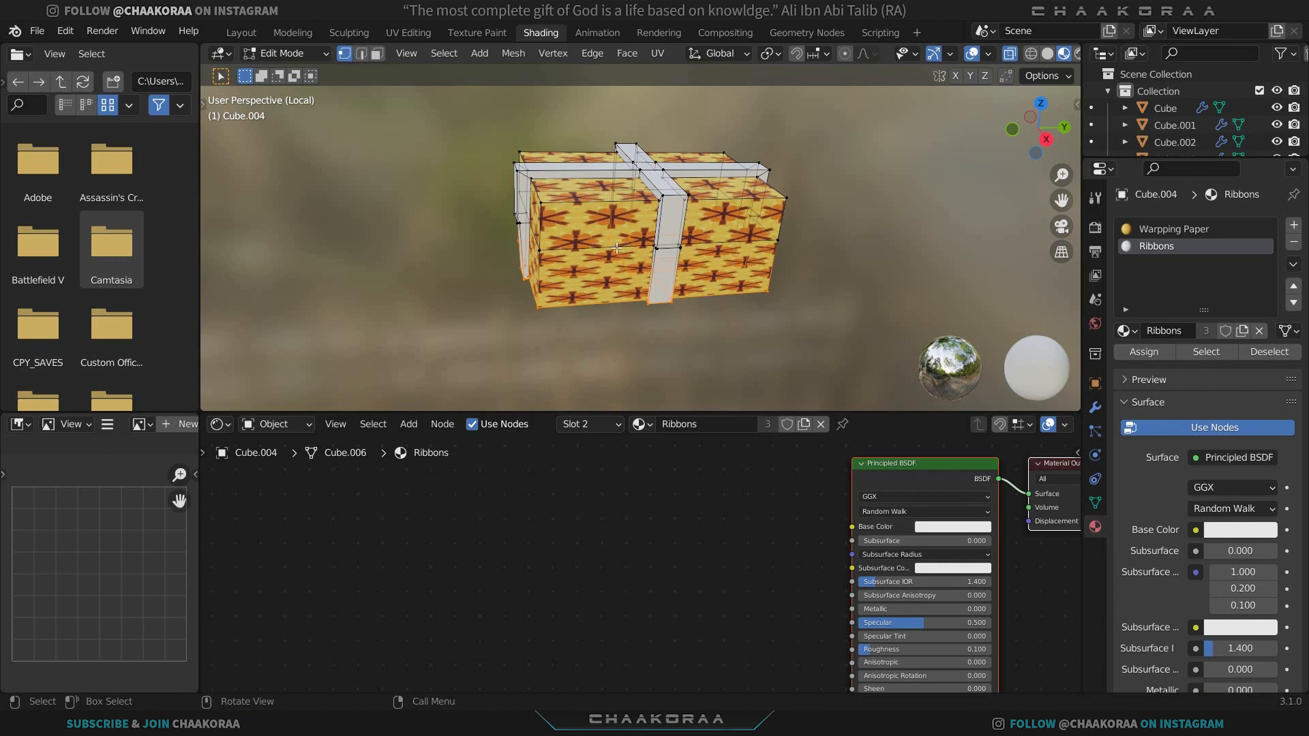
key(ctrl+z)
key(ctrl+z)
key(ctrl+z)
key(ctrl+z)
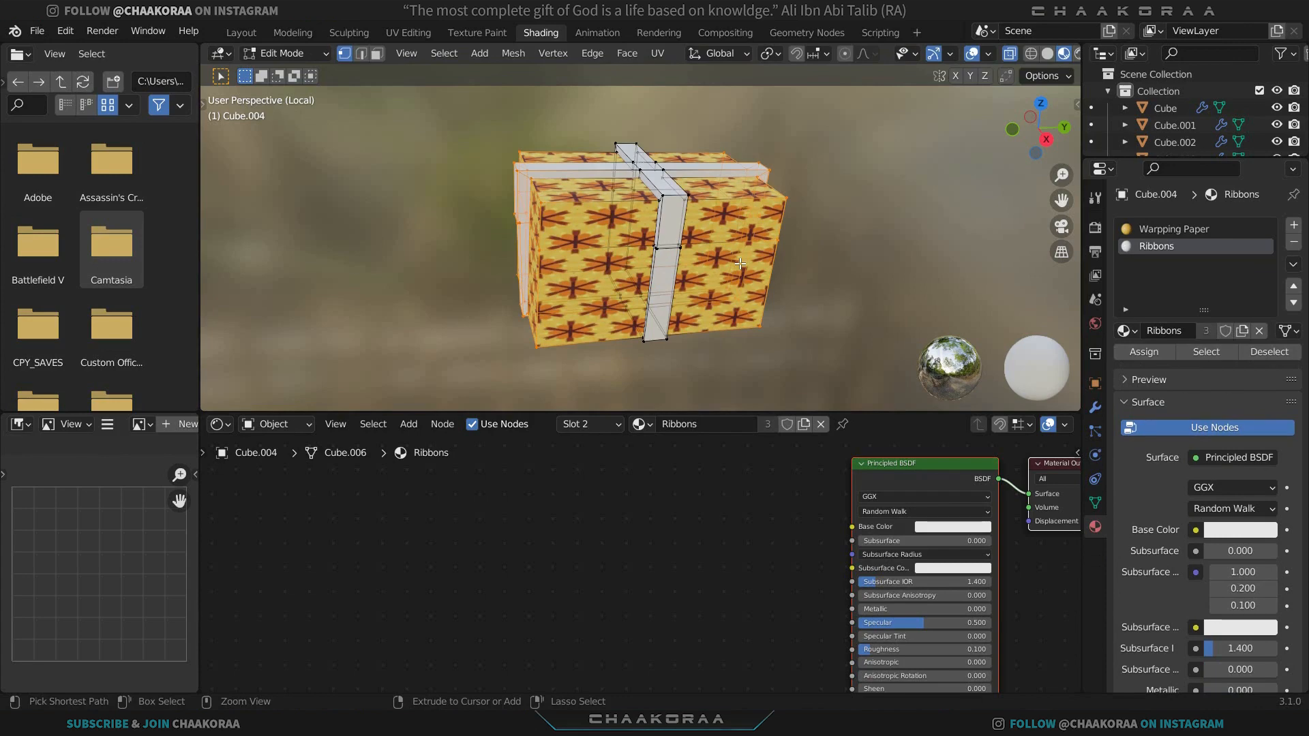
key(Tab)
key(KP_Divide)
key(Tab)
middle_drag(740, 264, 735, 347)
key(ctrl+z)
key(ctrl+z)
key(Tab)
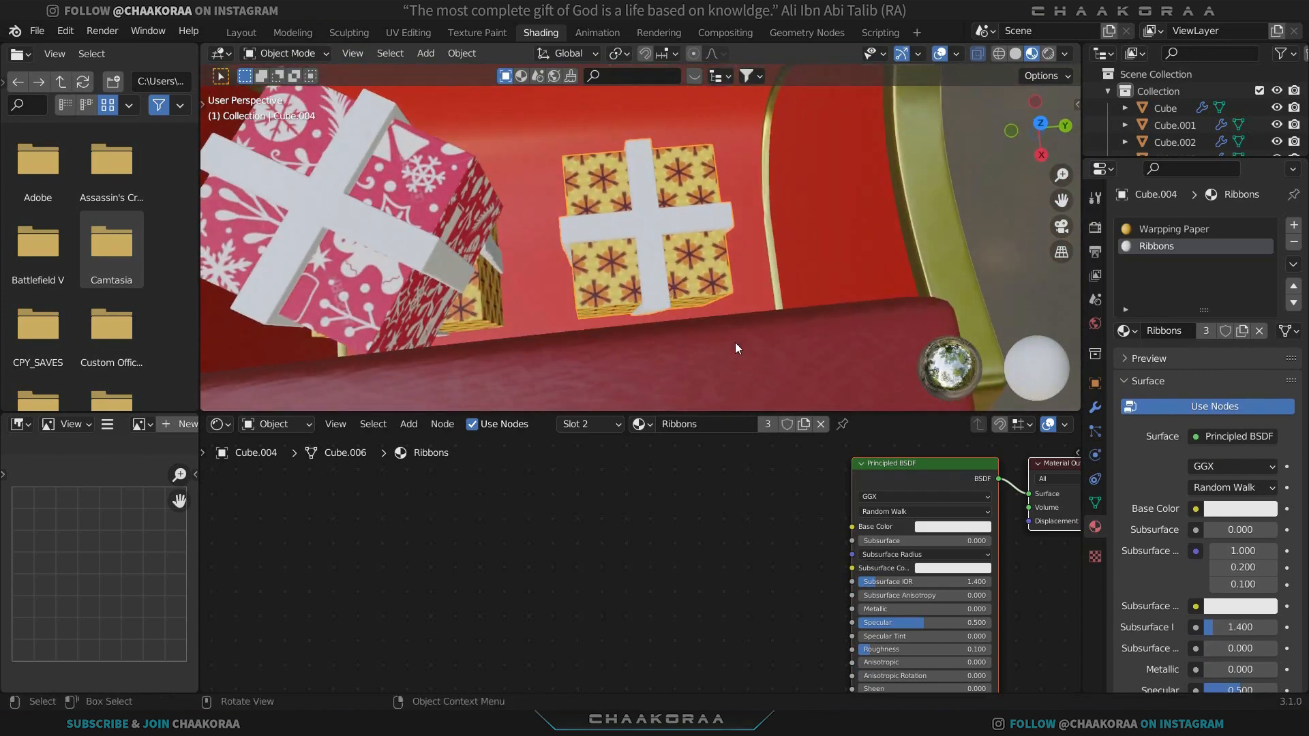
Remove the Ribbons and Warpping Paper material slots from the copied gift box.
middle_drag(823, 466, 696, 506)
scroll(696, 506, down, 1)
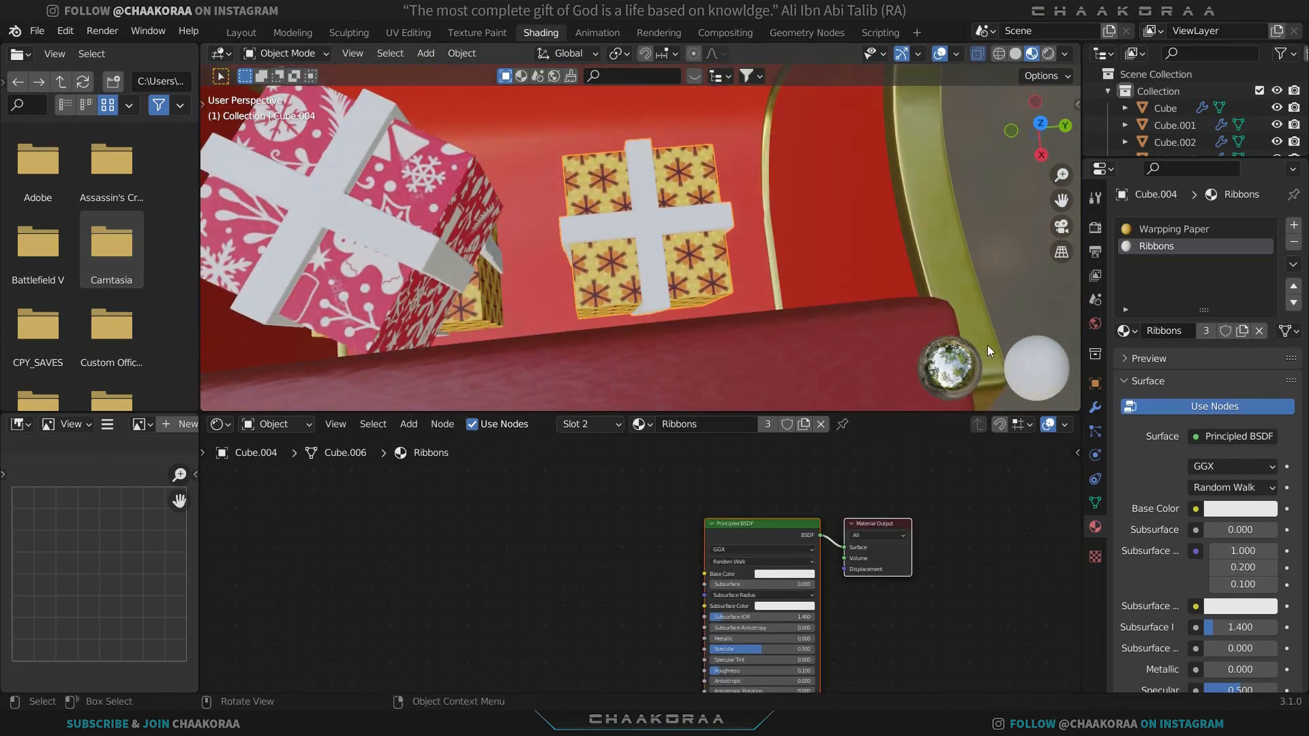
click(1294, 242)
click(1294, 242)
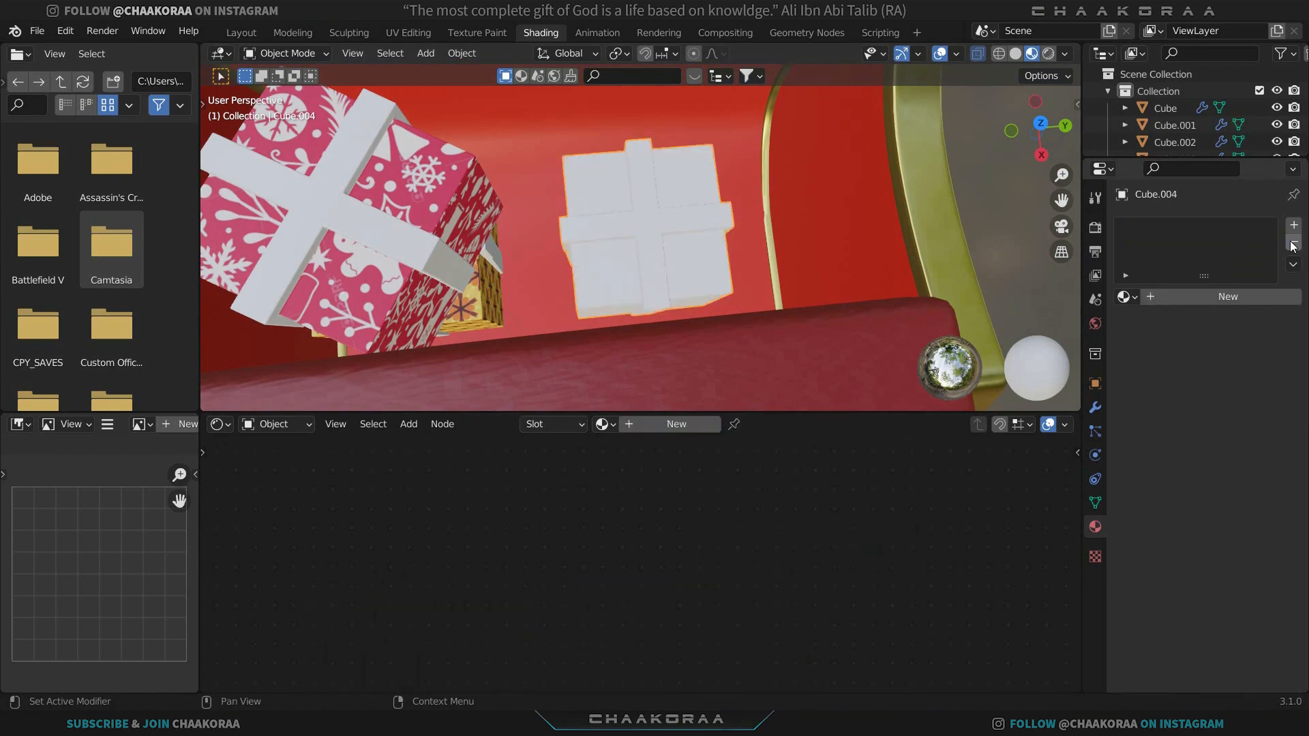
Isolate the copied gift box in local view and open its mesh for editing.
key(Tab)
key(KP_1)
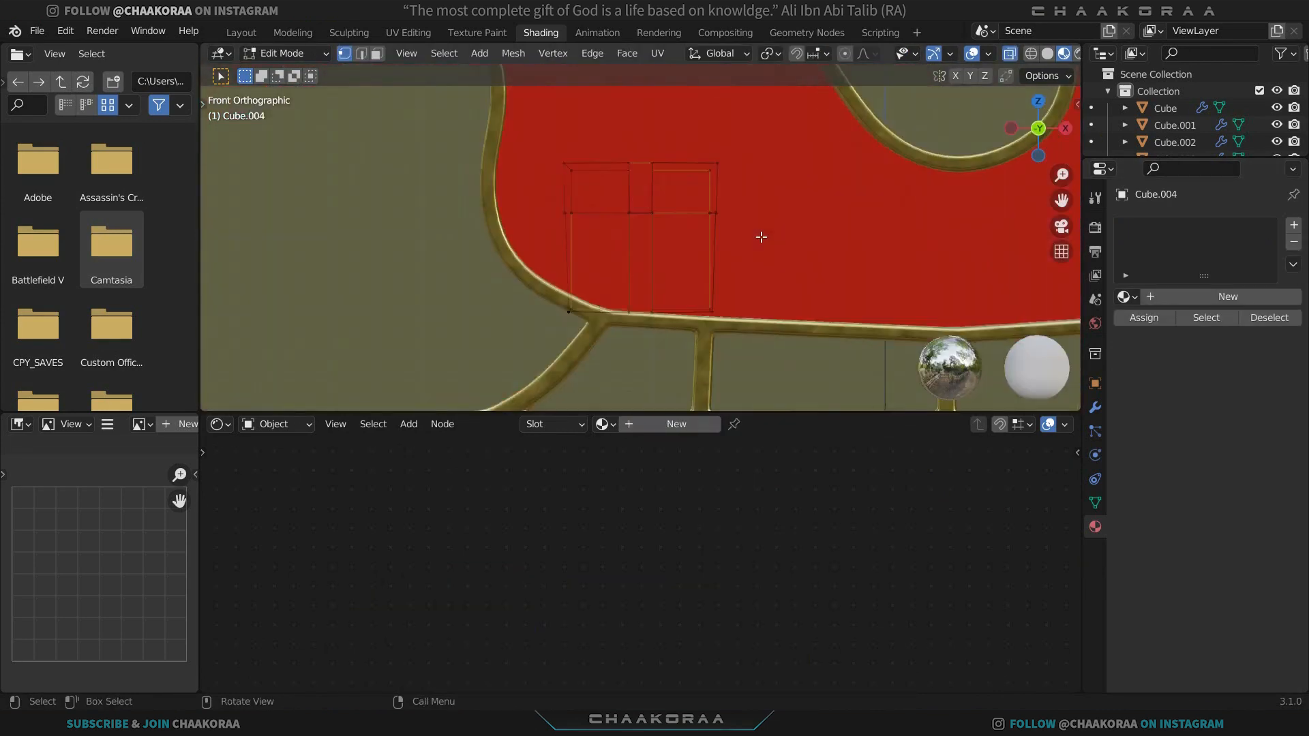
key(Tab)
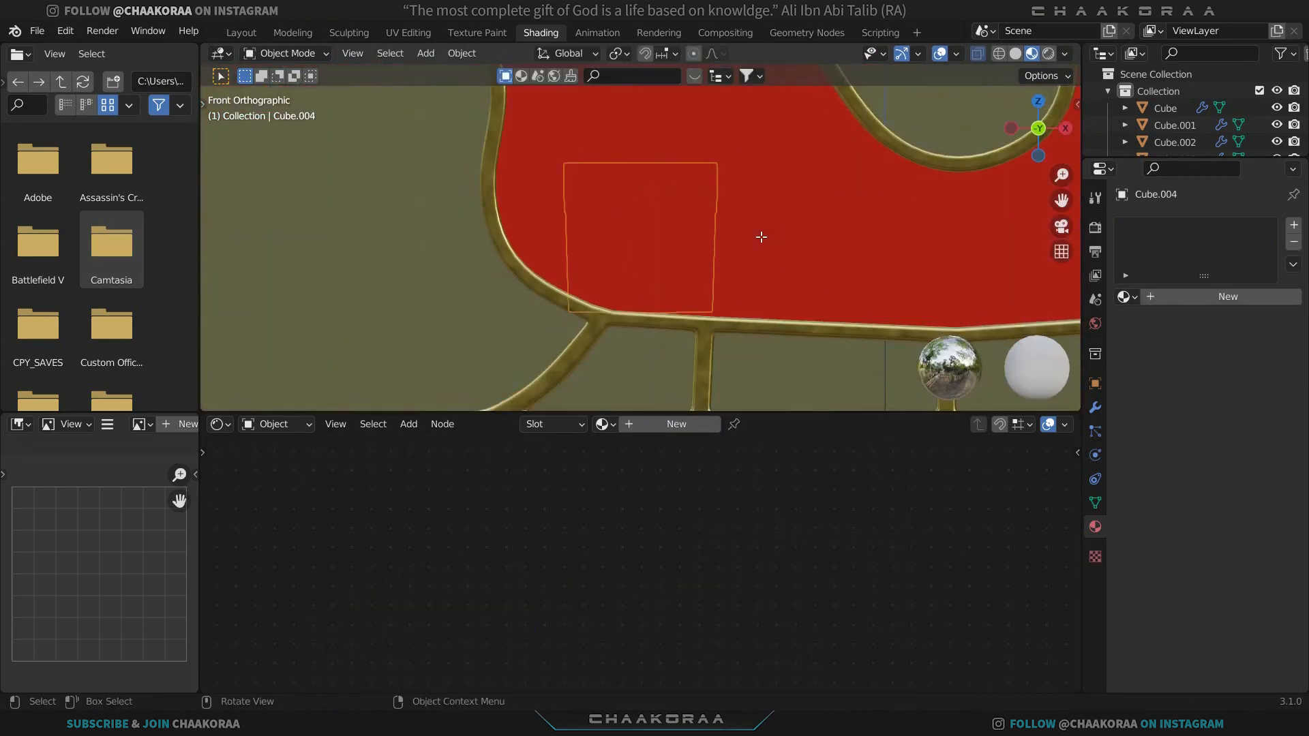
key(KP_Divide)
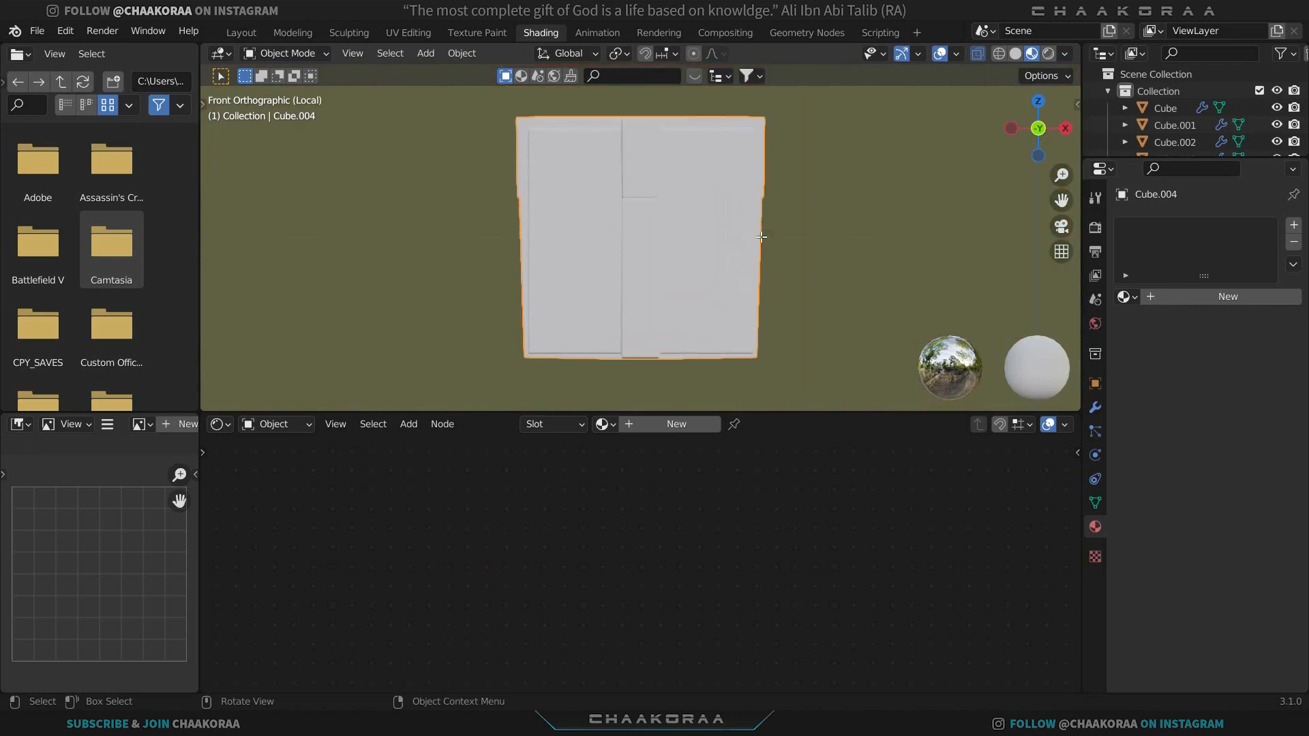
middle_drag(770, 232, 664, 245)
key(Tab)
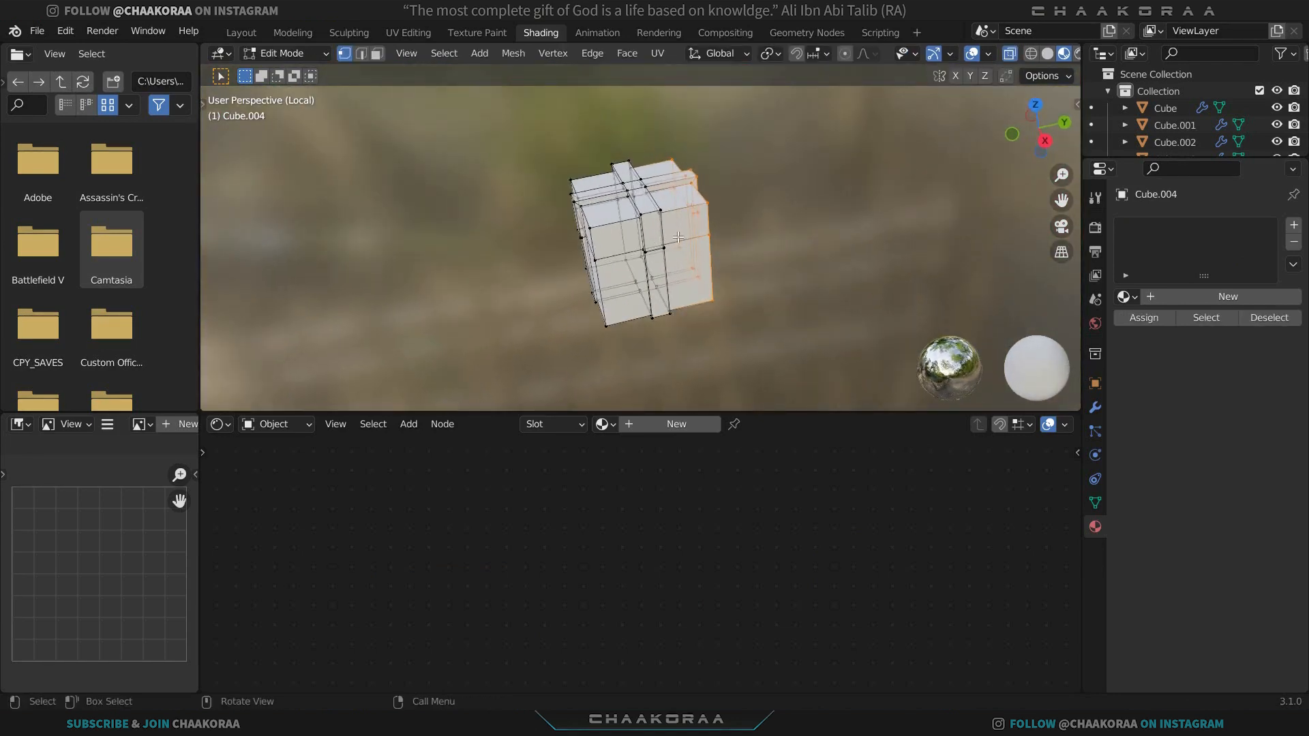
key(g)
key(y)
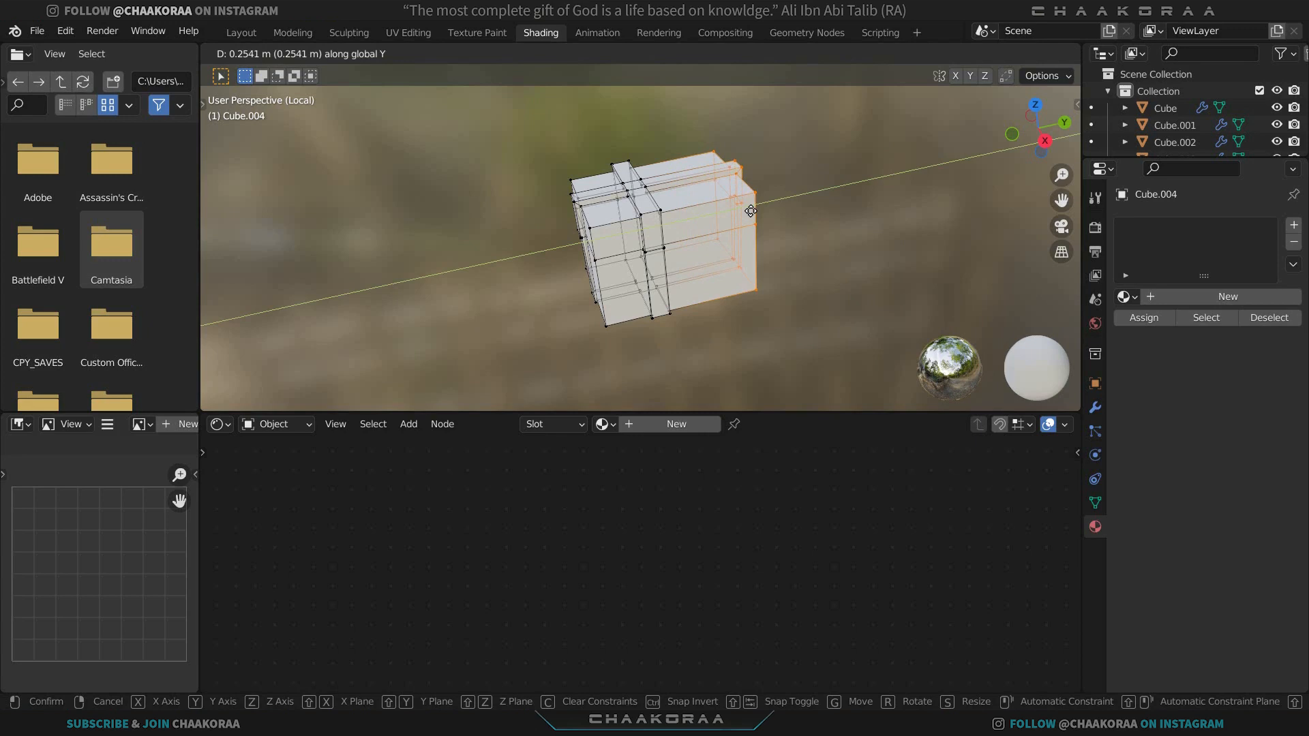
right_click(751, 210)
Add the opposite end's vertices to the selection and scale both ends of the gift box about 1.82 along global Y.
middle_drag(632, 234, 601, 202)
shift+drag(598, 159, 549, 349)
shift+drag(622, 286, 564, 351)
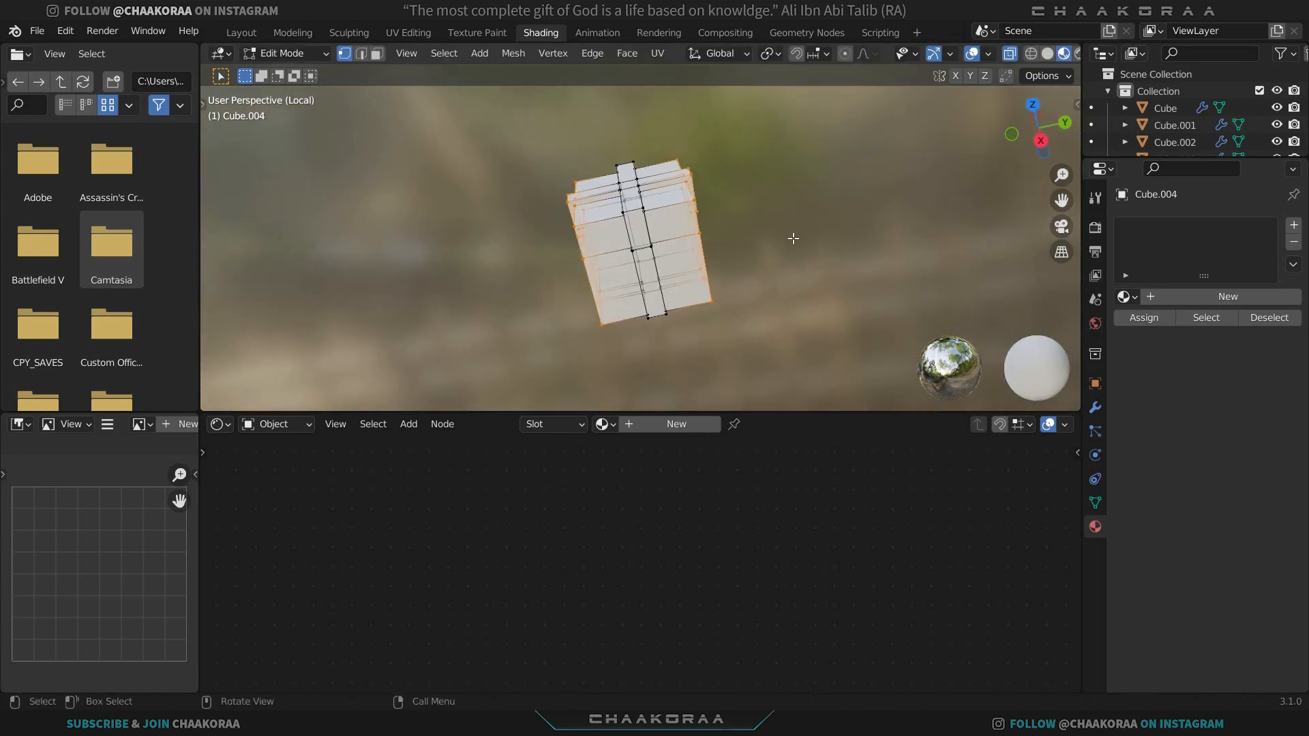
key(s)
key(y)
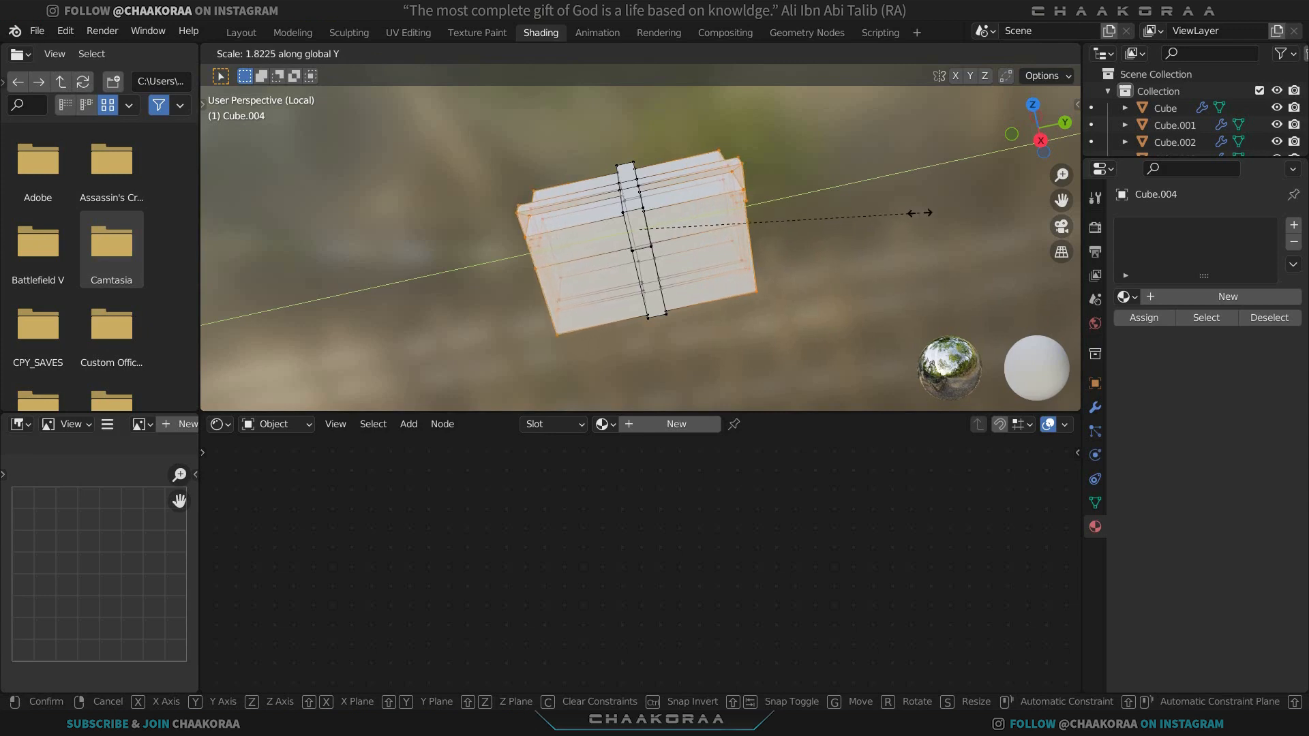
click(919, 213)
middle_drag(818, 225, 817, 238)
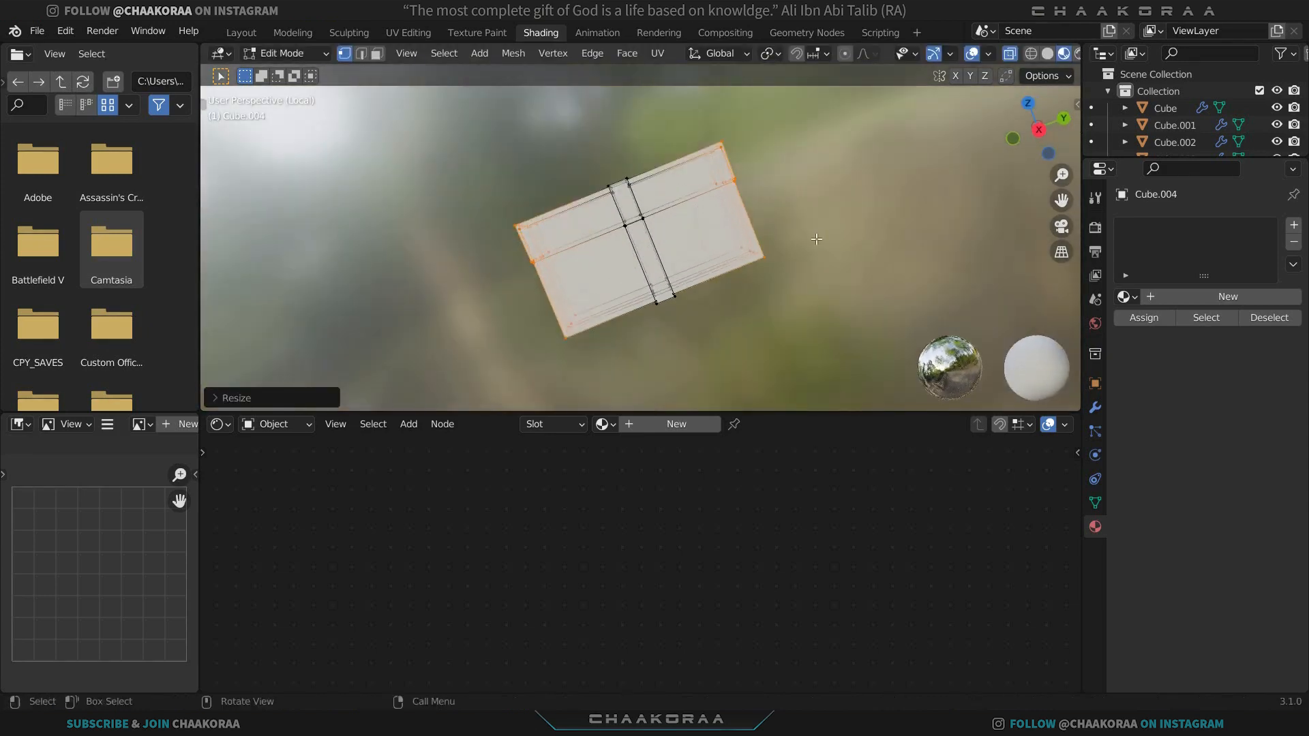
Raise the gift box's bottom vertices along global Z to make the box shallower, and return to the full scene.
drag(822, 226, 547, 350)
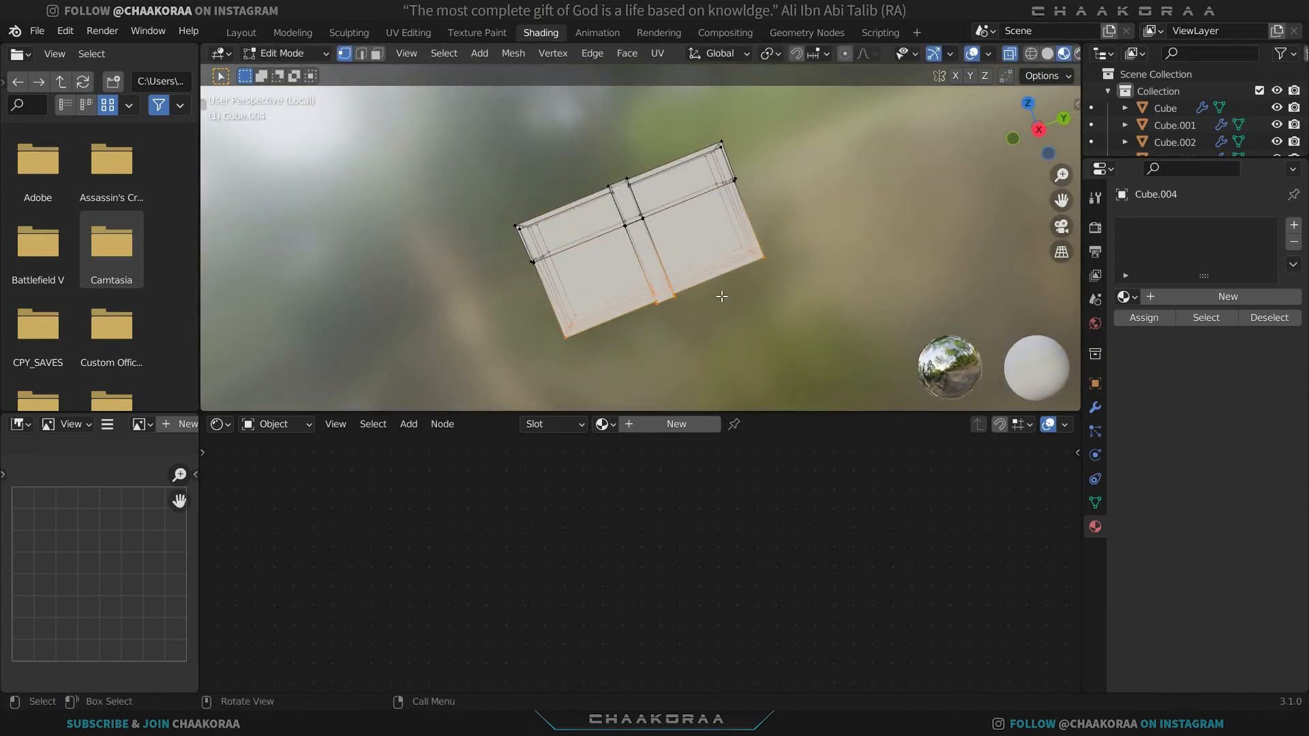
key(g)
key(y)
click(702, 304)
key(Tab)
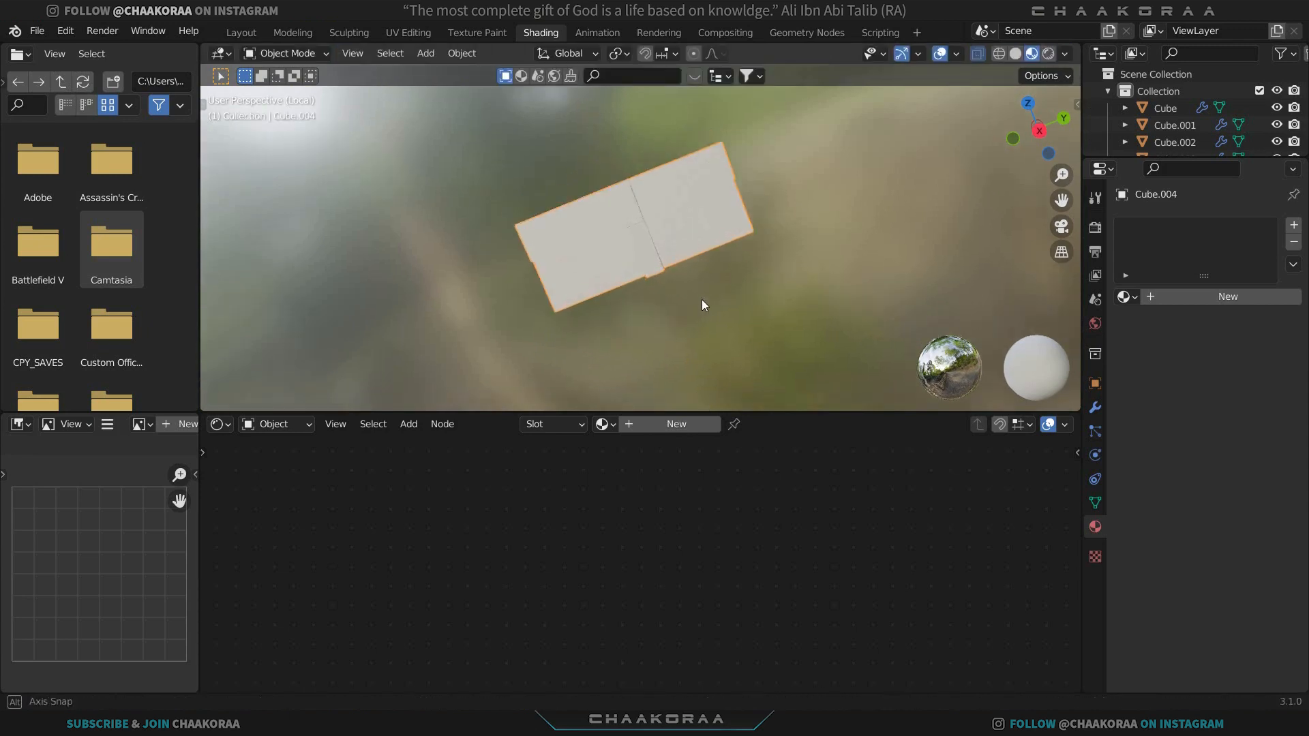
middle_drag(703, 303, 693, 302)
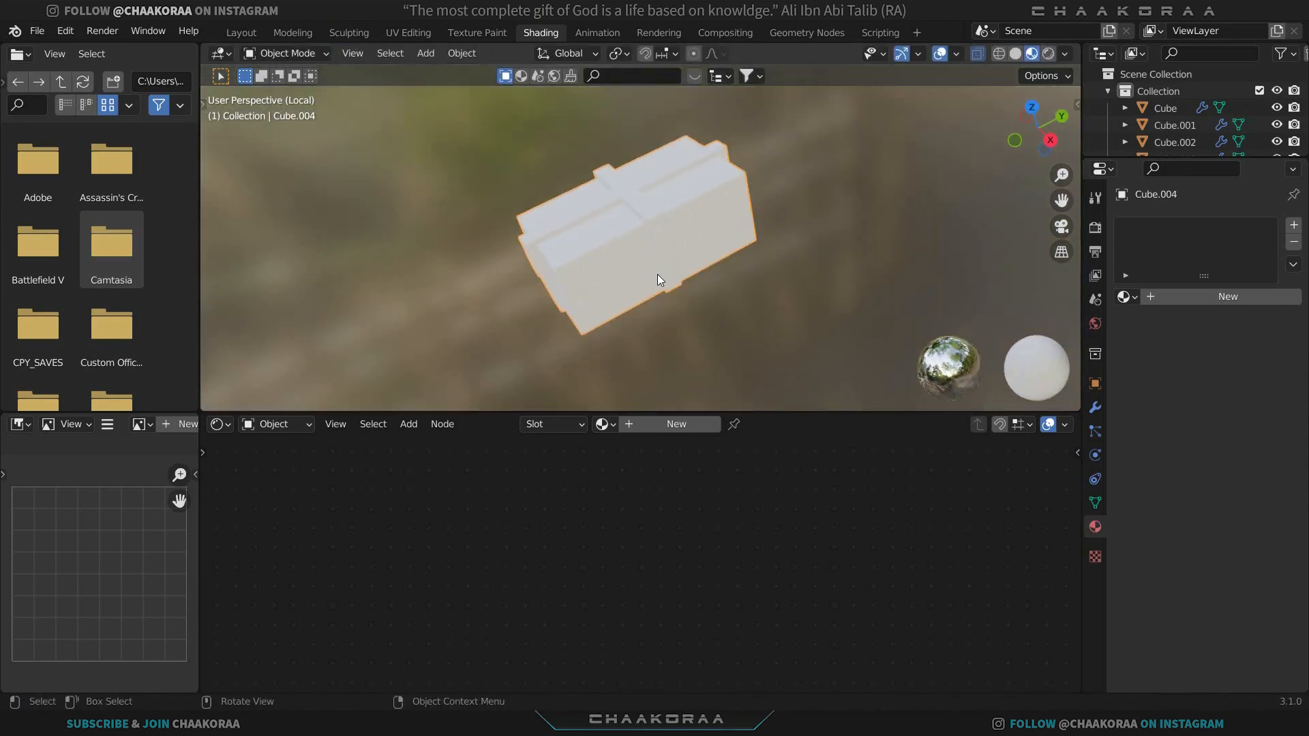
key(KP_Divide)
middle_drag(657, 275, 668, 409)
Create a new material on the elongated gift box and name it Wrapping Papers 3.
click(666, 424)
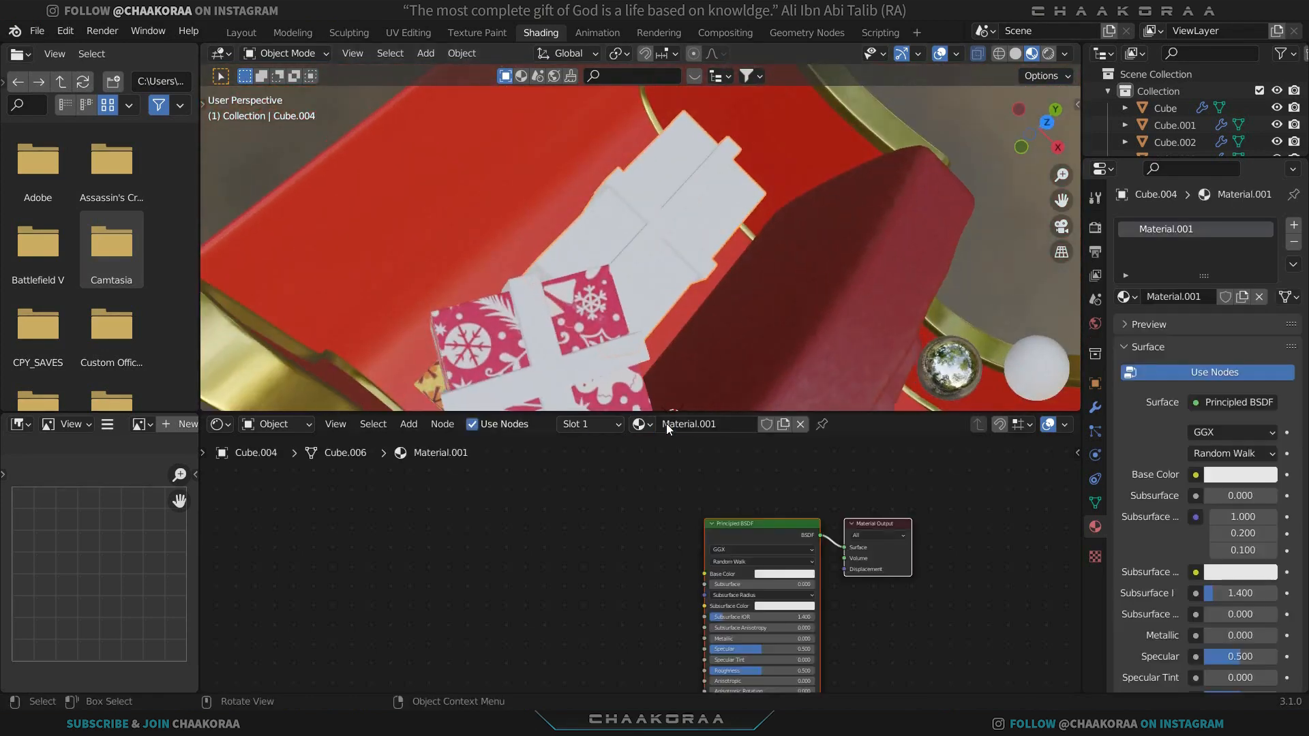
double_click(705, 429)
text(Wrapping Papers)
key(Return)
click(741, 425)
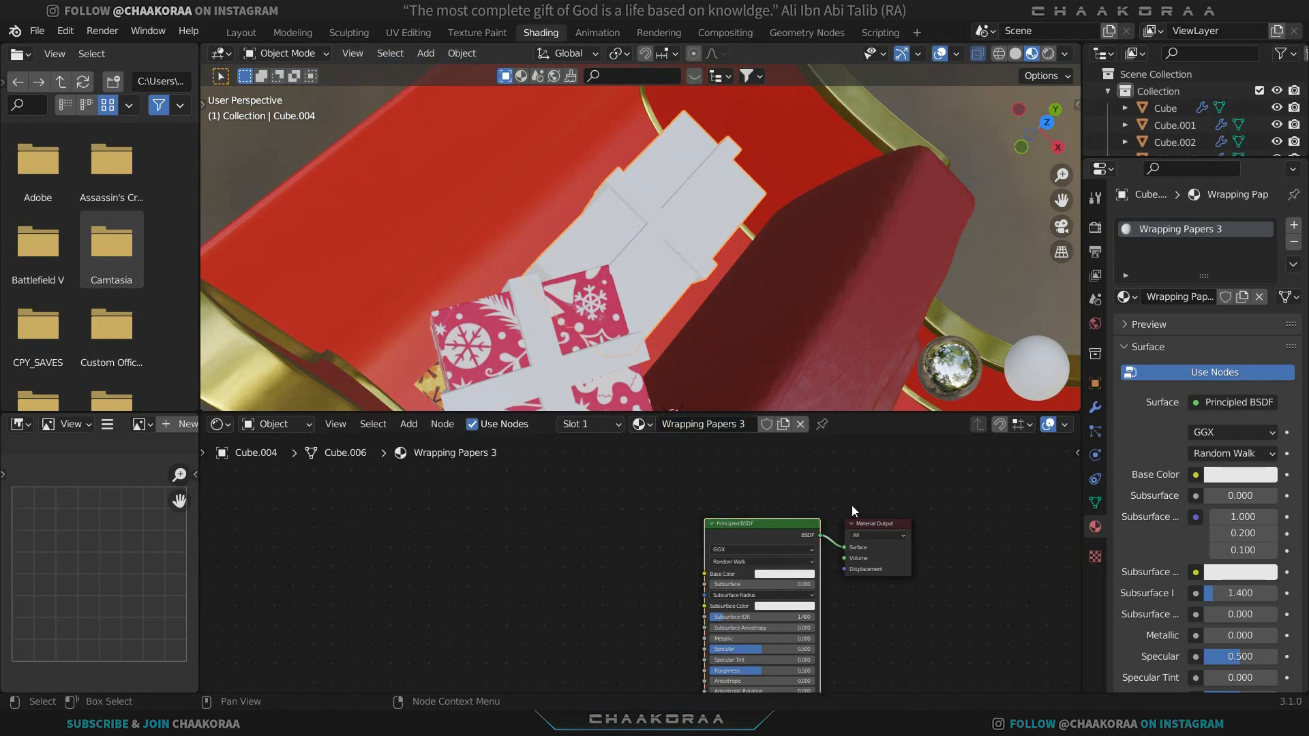
Add Image Texture, Mapping and Texture Coordinate nodes feeding the Wrapping Papers 3 base color, spaced away from the Principled BSDF.
key(ctrl+t)
key(g)
click(690, 480)
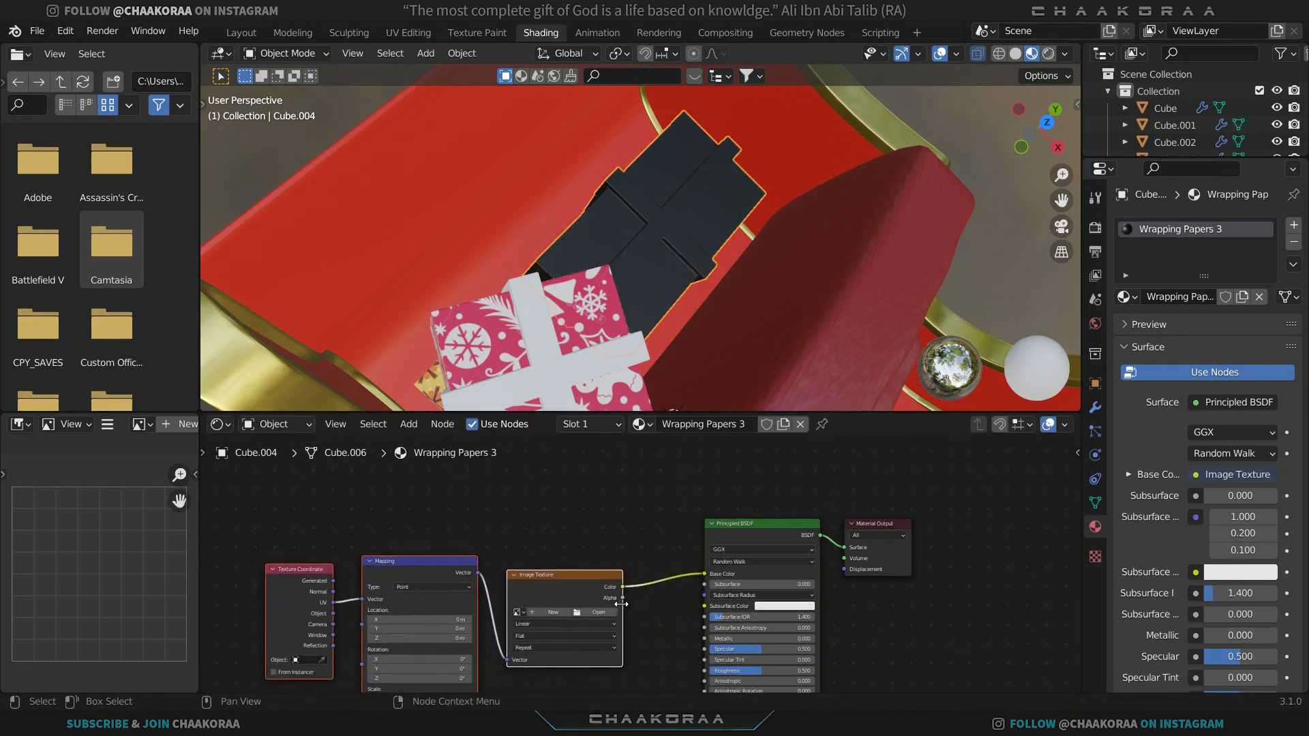
Load the teal Christmas tree pattern (christmas-se...r-vector.jpg) into the Wrapping Papers 3 Image Texture and set the Mapping scale to 3.8 on all axes.
click(599, 612)
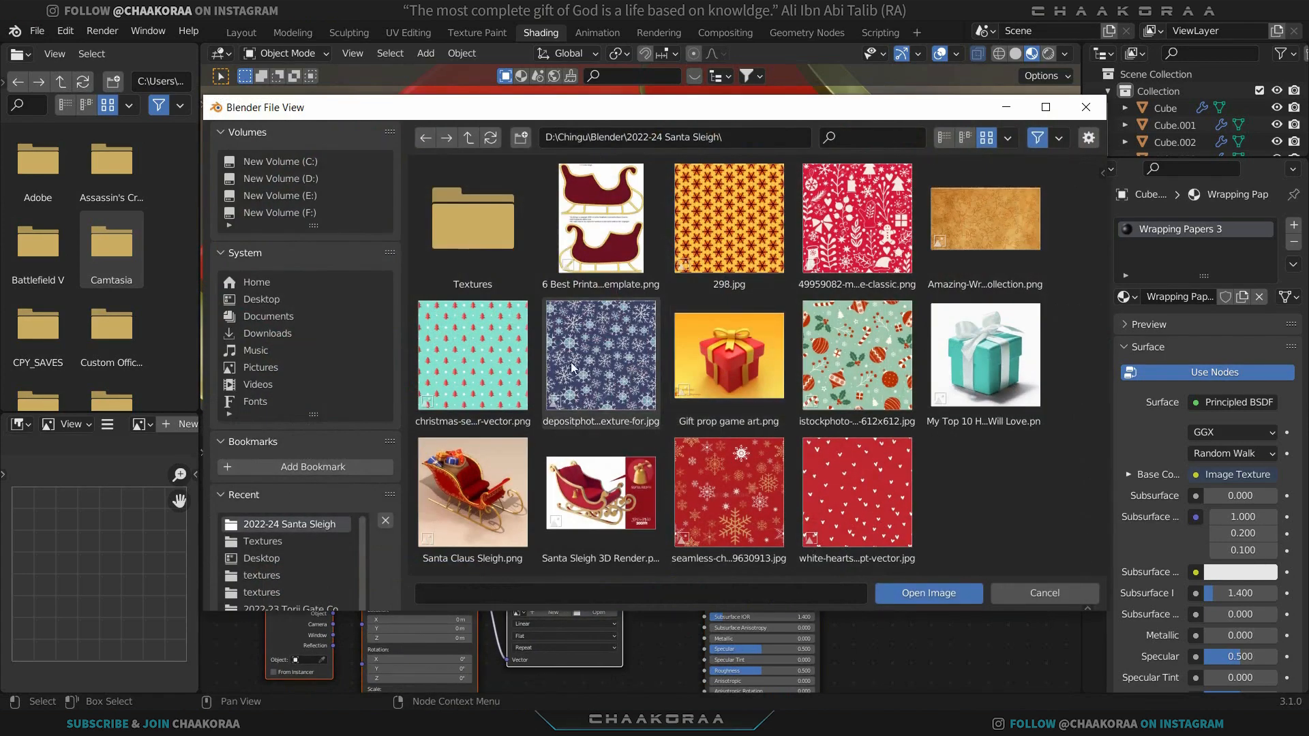
double_click(489, 357)
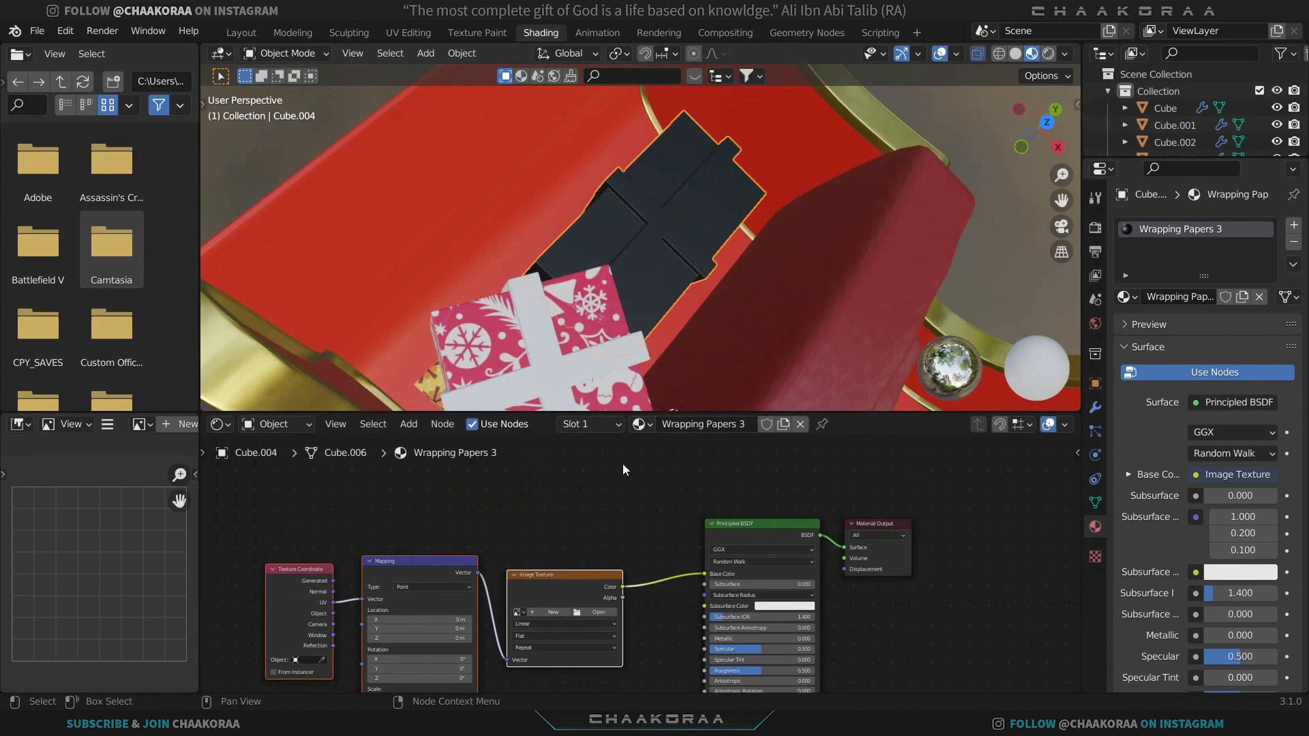
middle_drag(668, 277, 616, 257)
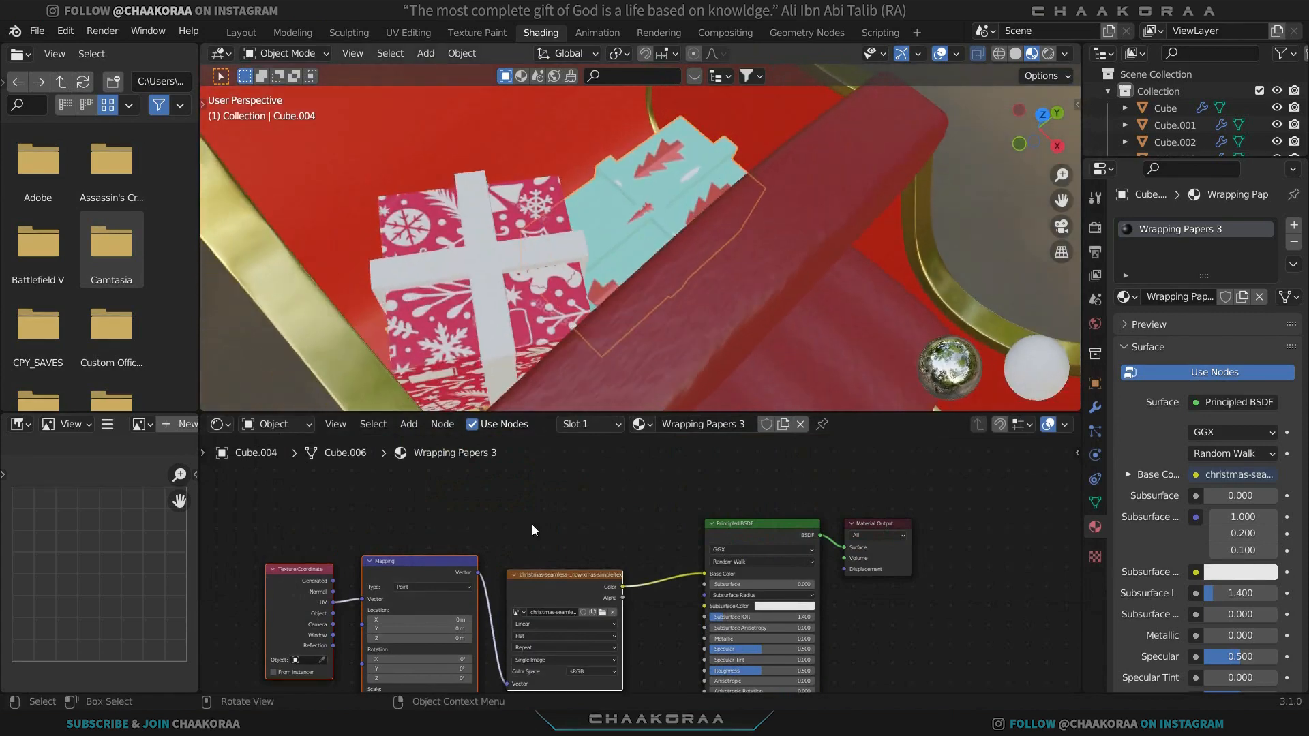
middle_drag(534, 542, 633, 401)
drag(549, 557, 568, 575)
middle_drag(664, 349, 657, 260)
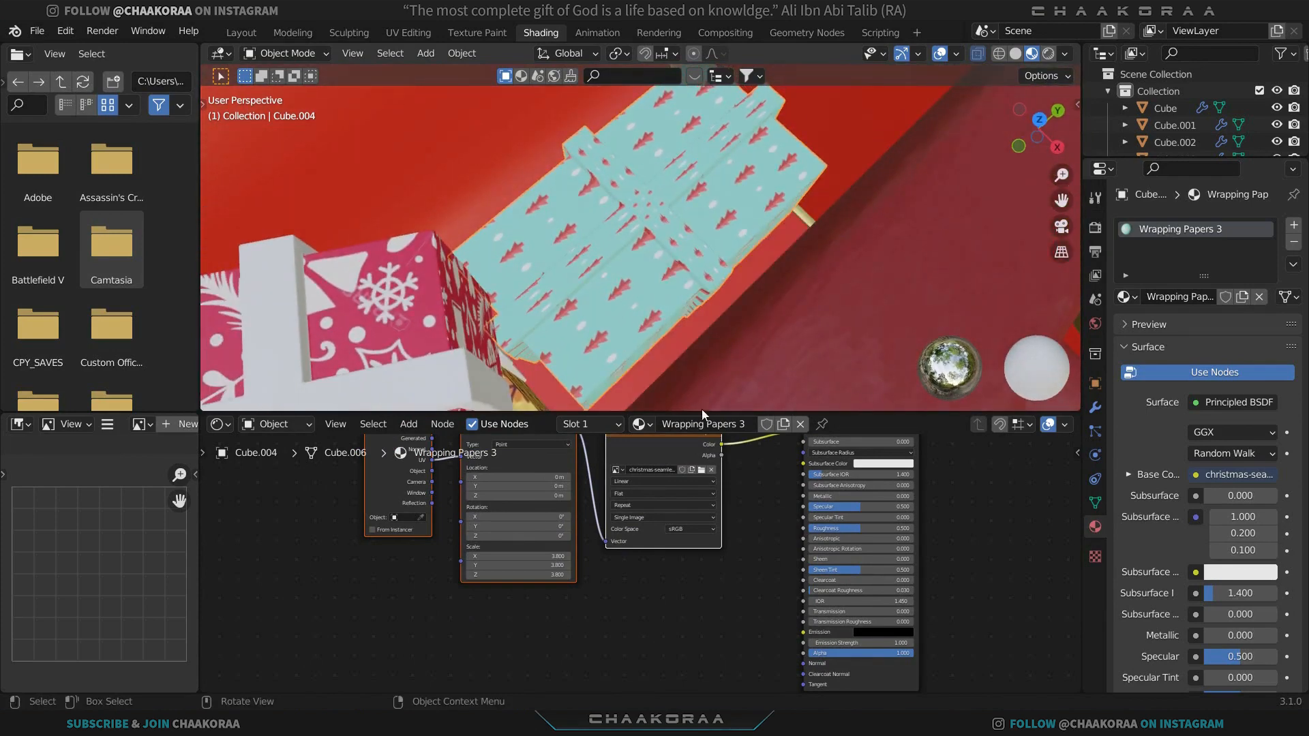
middle_drag(739, 514, 610, 544)
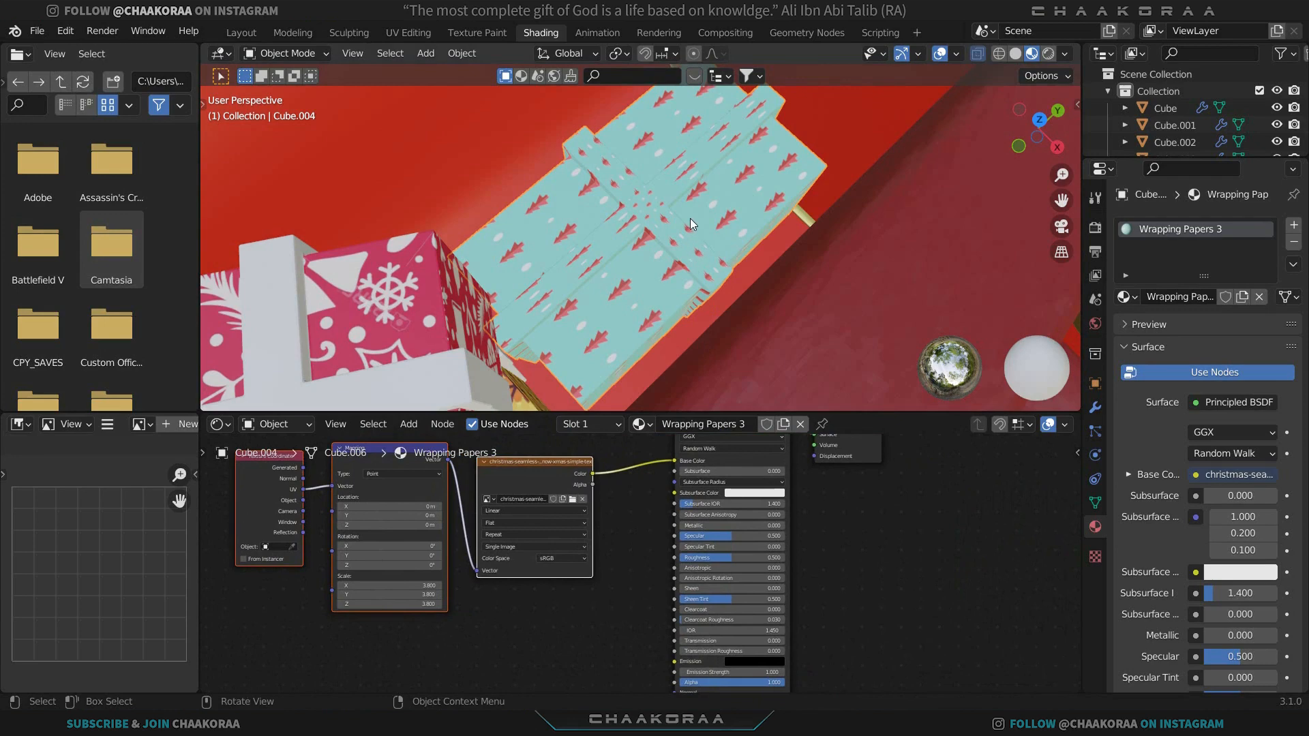
Select the face loop of the crosswise ribbon on top of the teal gift box and isolate the box in Edit Mode.
click(690, 219)
click(690, 218)
key(Tab)
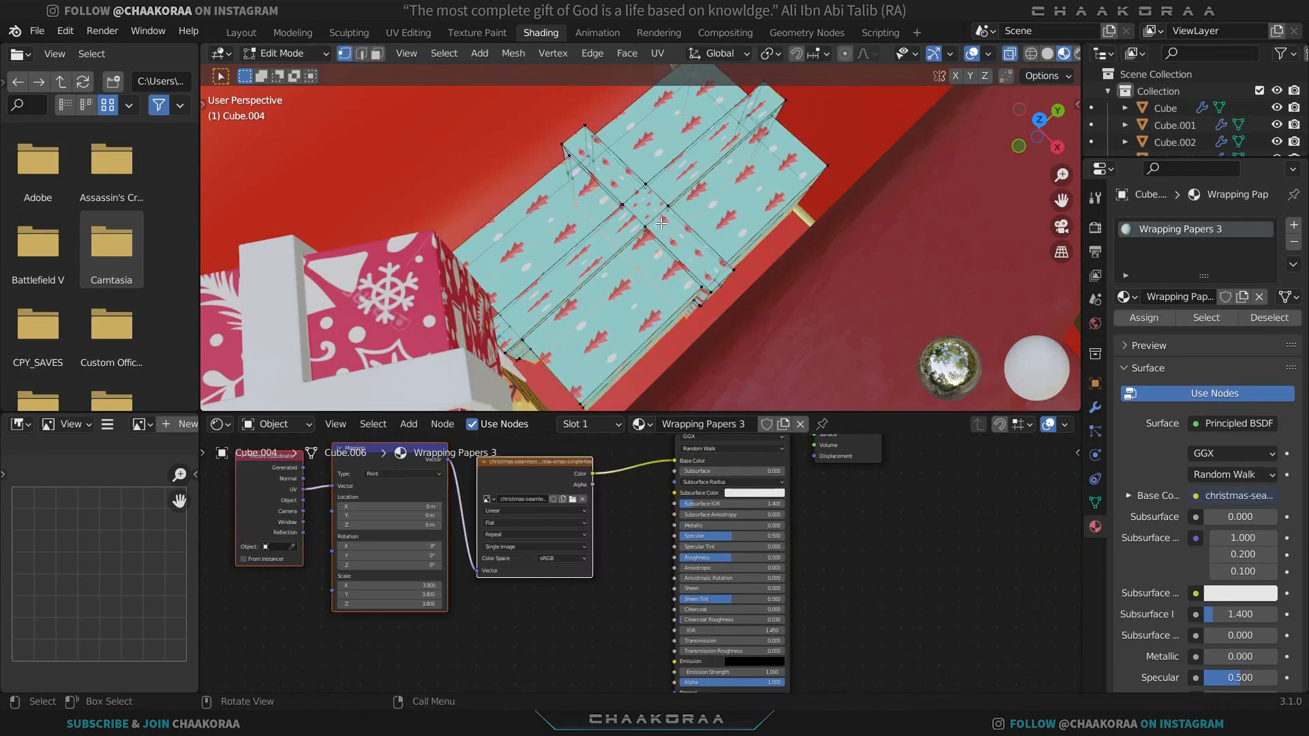
alt+click(657, 212)
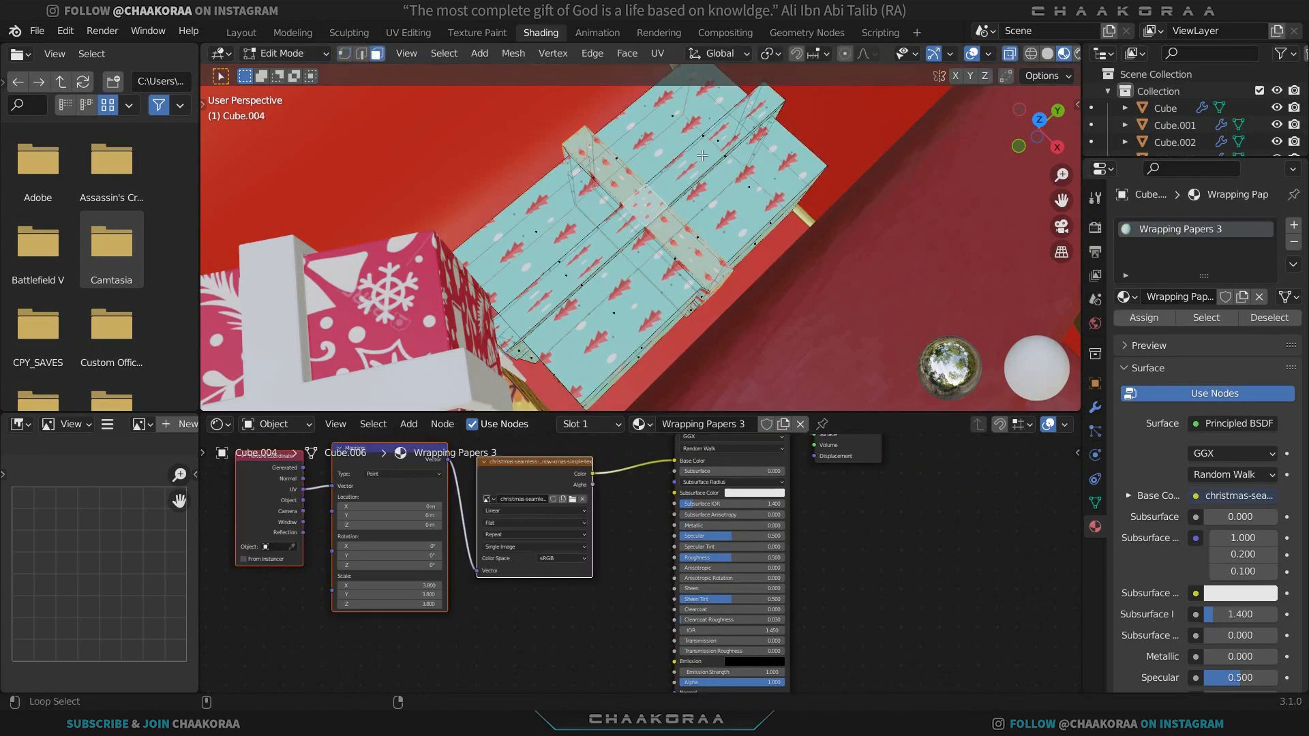
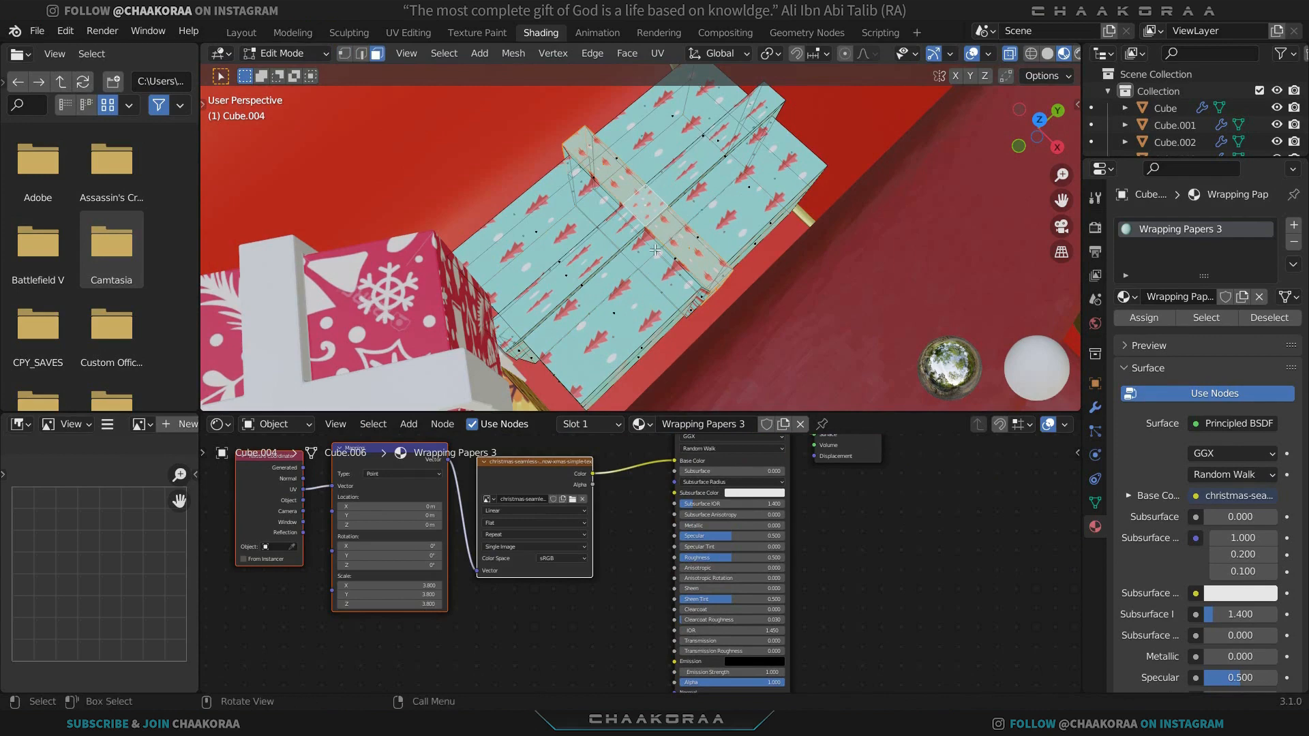
key(Tab)
key(KP_Divide)
middle_drag(656, 251, 516, 219)
key(Tab)
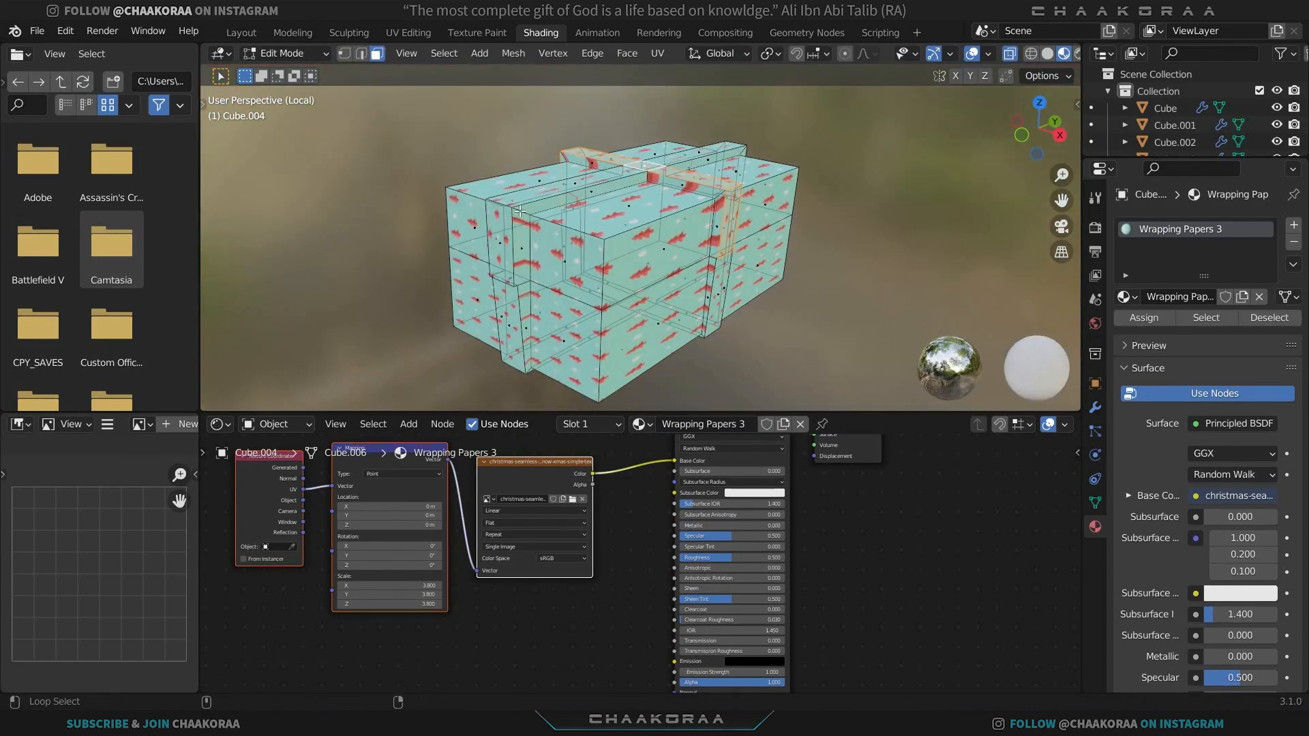
Add the remaining ribbon face loops on the lid and lower body of the teal gift box to the selection.
alt+click(512, 212)
middle_drag(532, 322, 569, 296)
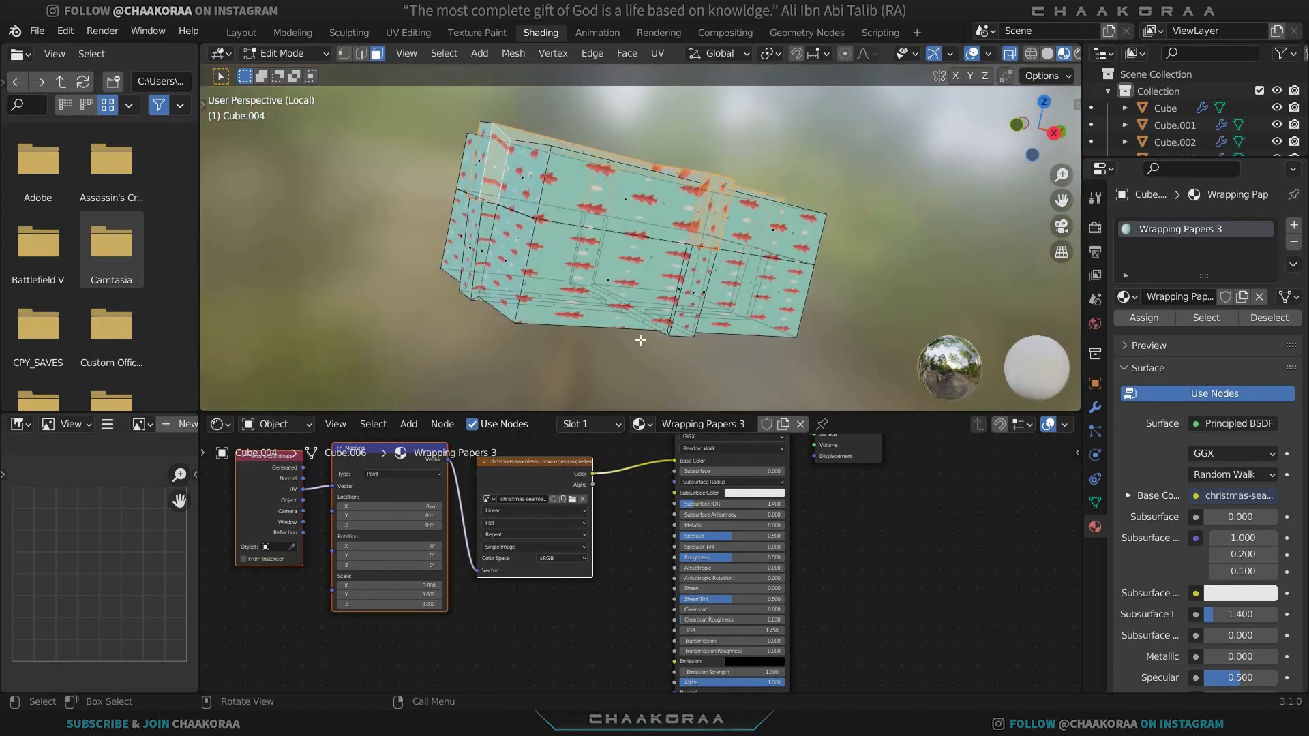
alt+shift+click(466, 299)
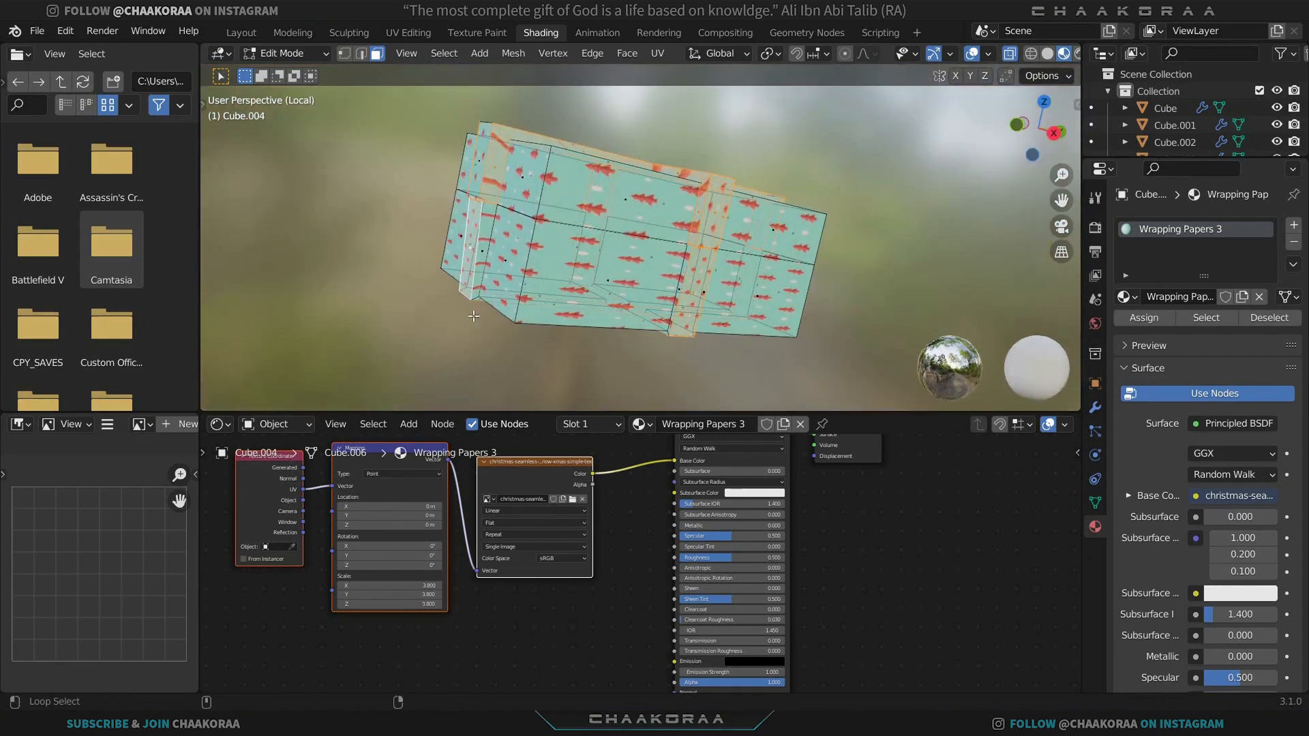
alt+shift+click(470, 314)
middle_drag(470, 313, 519, 205)
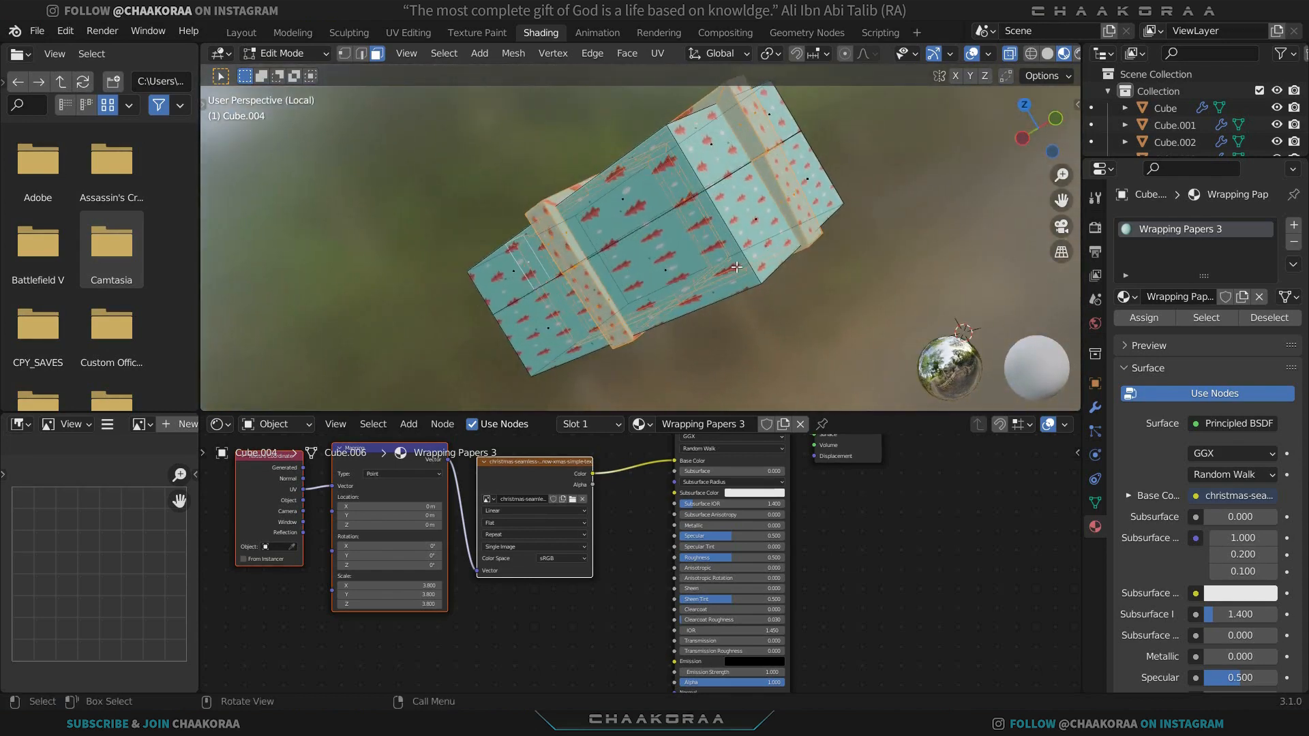
Add a second material slot to the teal gift box, assign it to the selected ribbon faces and create a new material in it.
click(1296, 229)
click(1150, 352)
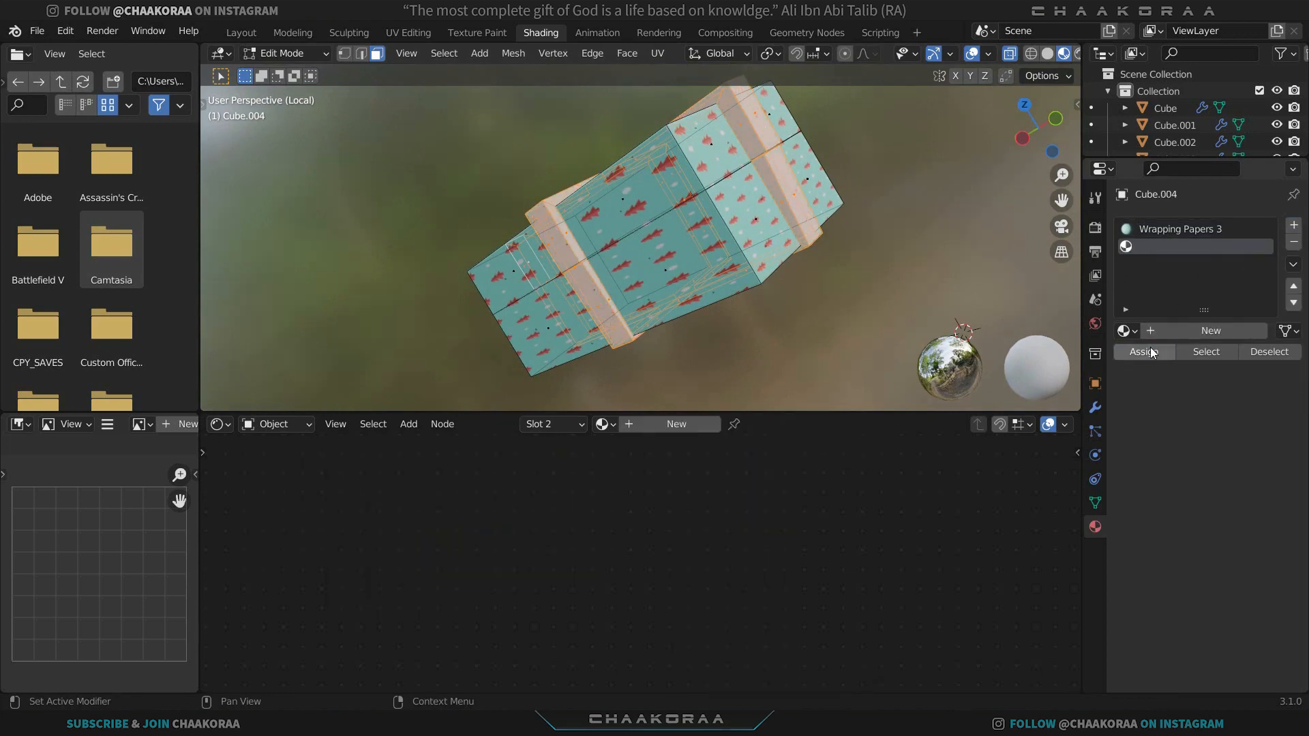
click(1187, 331)
key(Tab)
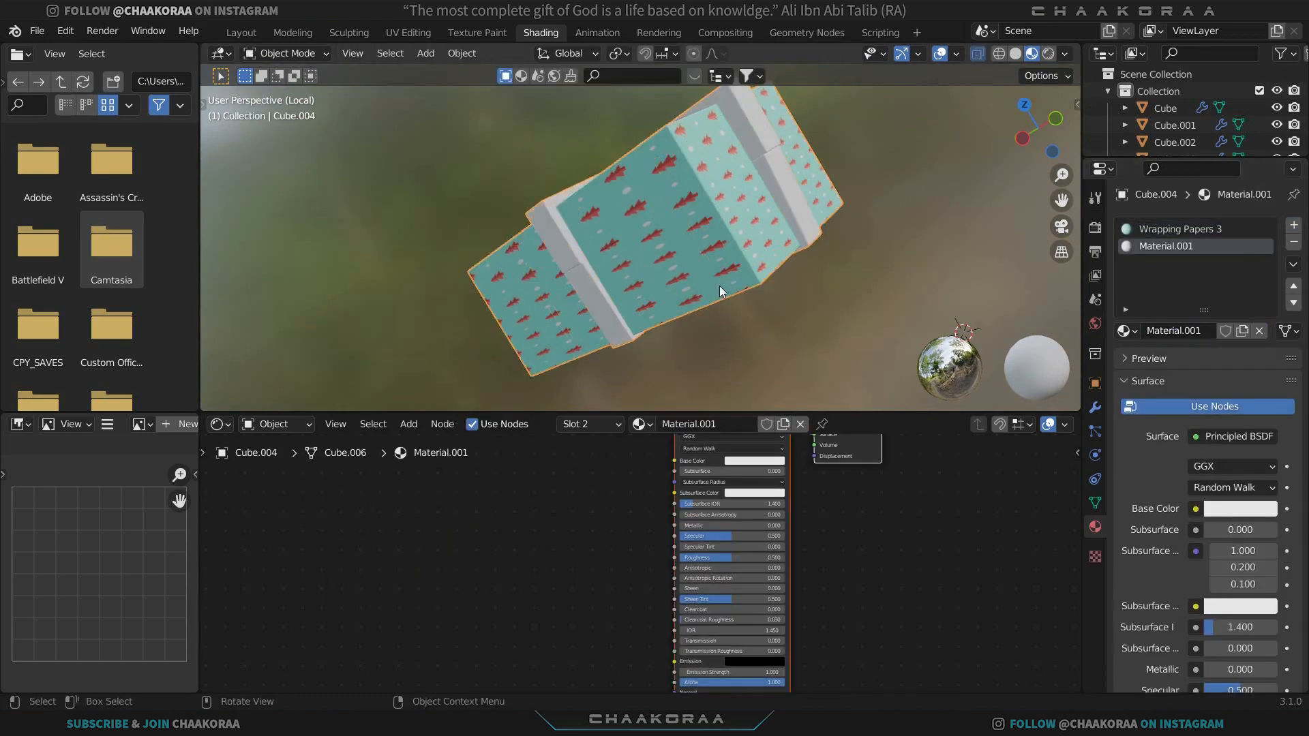
Set the new ribbon material's roughness to 0.162 and return to the full scene.
middle_drag(784, 462, 858, 507)
scroll(865, 556, up, 2)
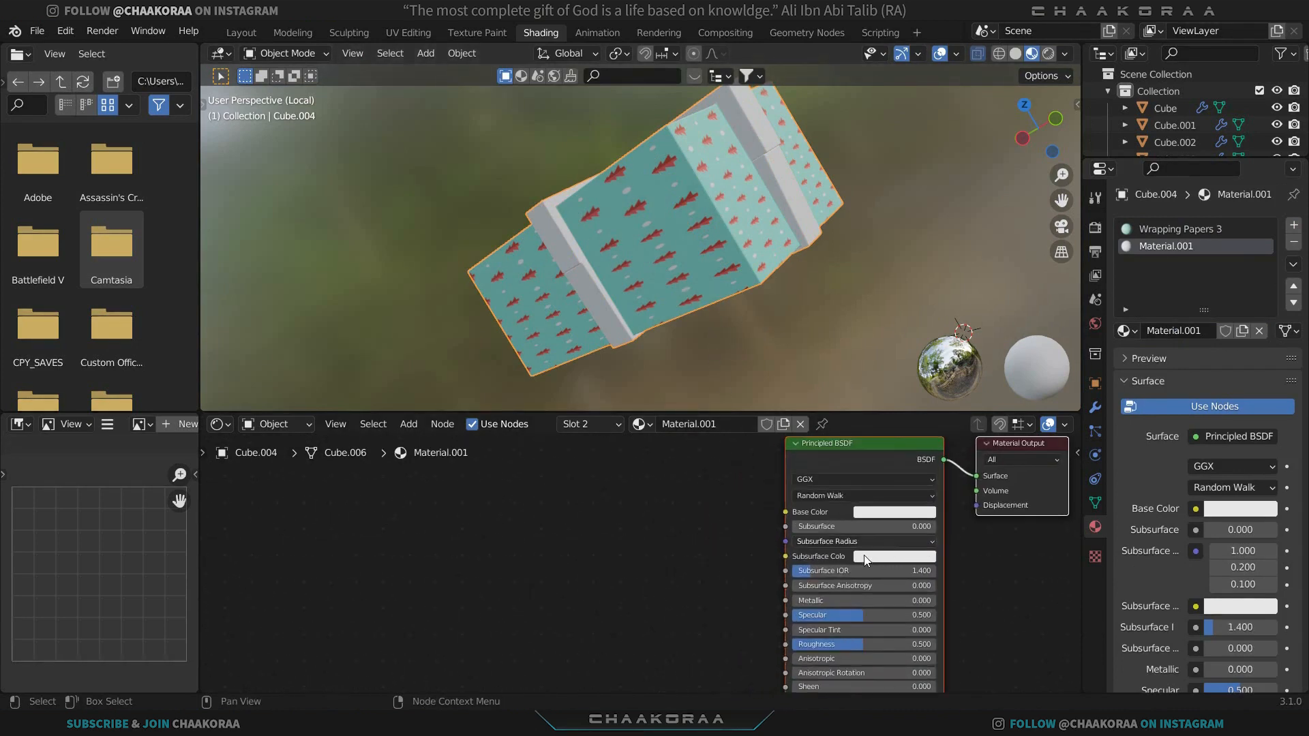
shift+scroll(837, 571, down, 5)
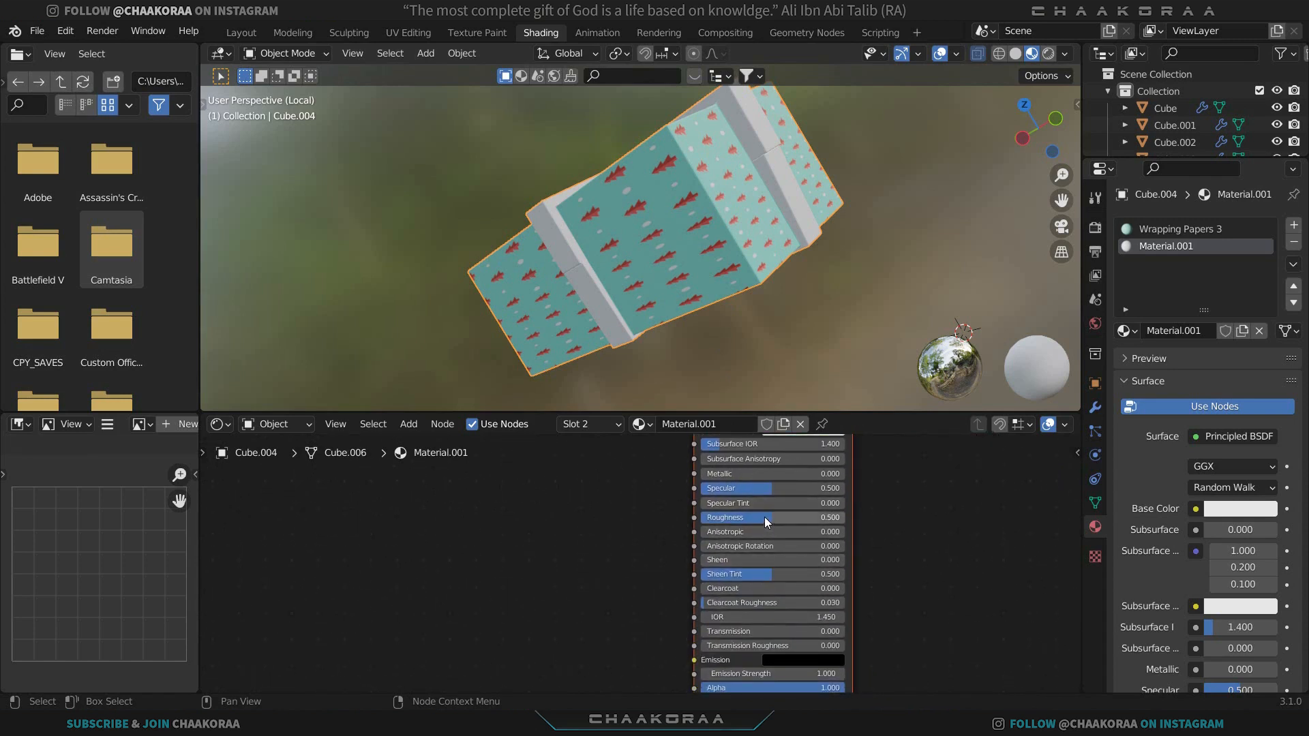
drag(764, 517, 724, 517)
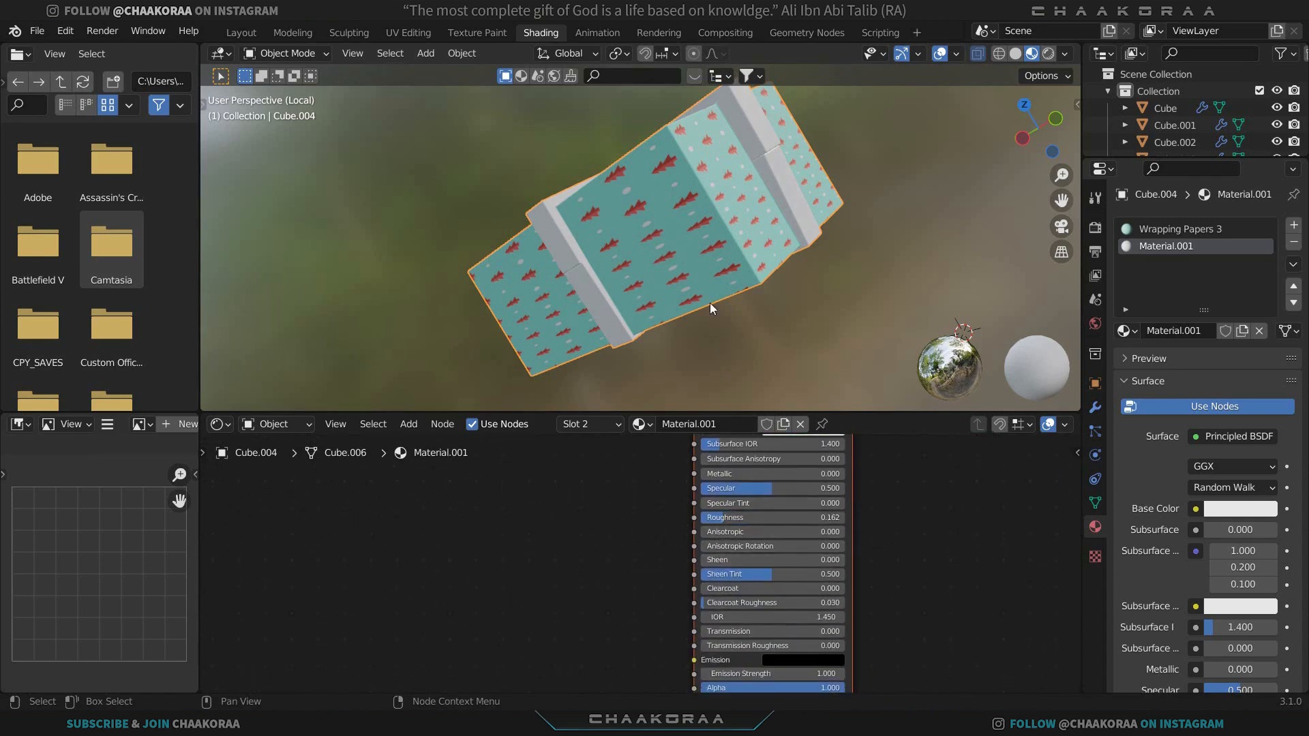
middle_drag(709, 303, 594, 253)
key(KP_Divide)
scroll(742, 215, down, 5)
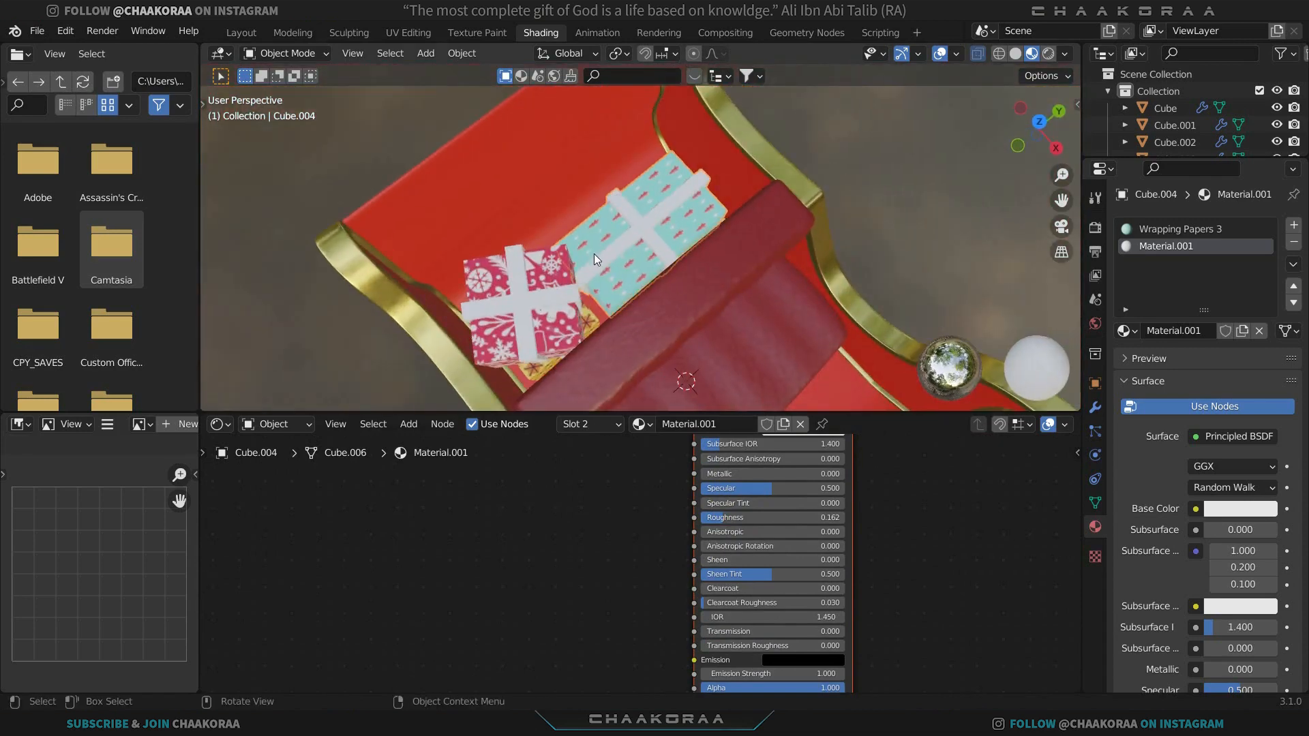
Duplicate the pink snowflake gift box, place the copy over the teal box and scale it down.
click(565, 270)
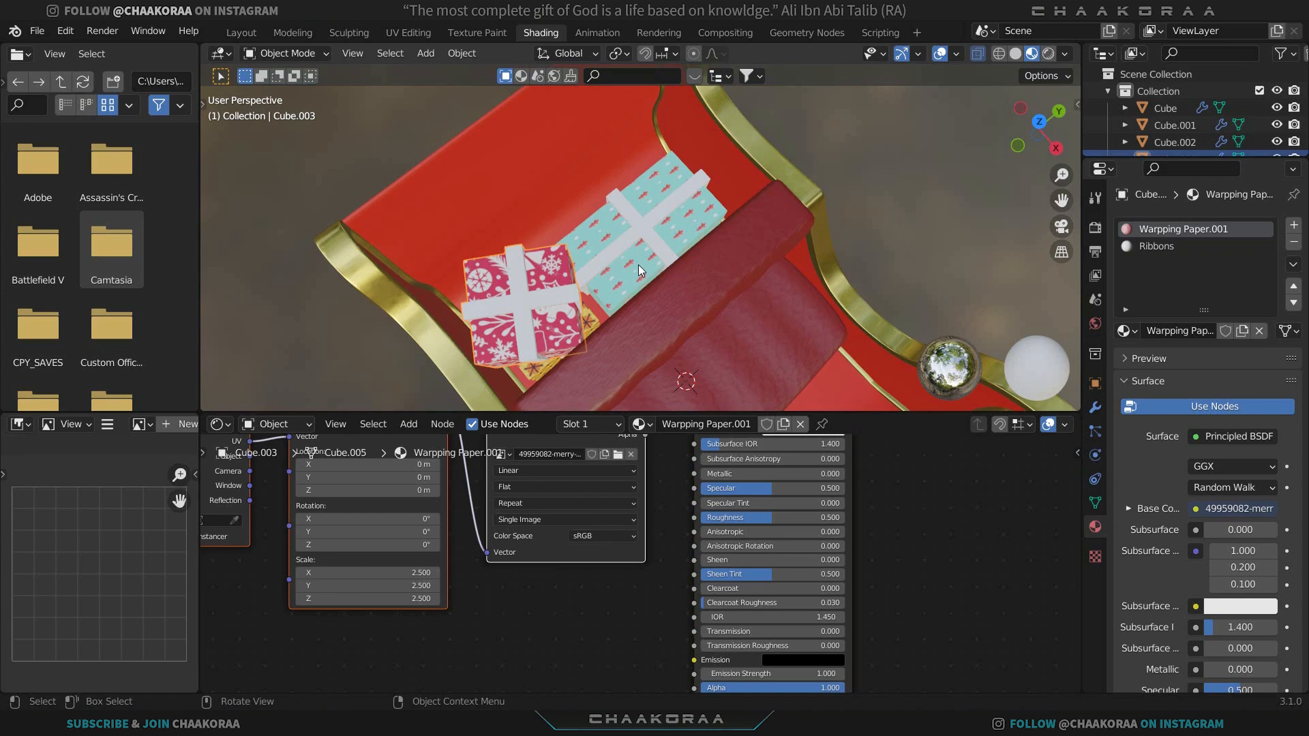
key(shift+d)
key(x)
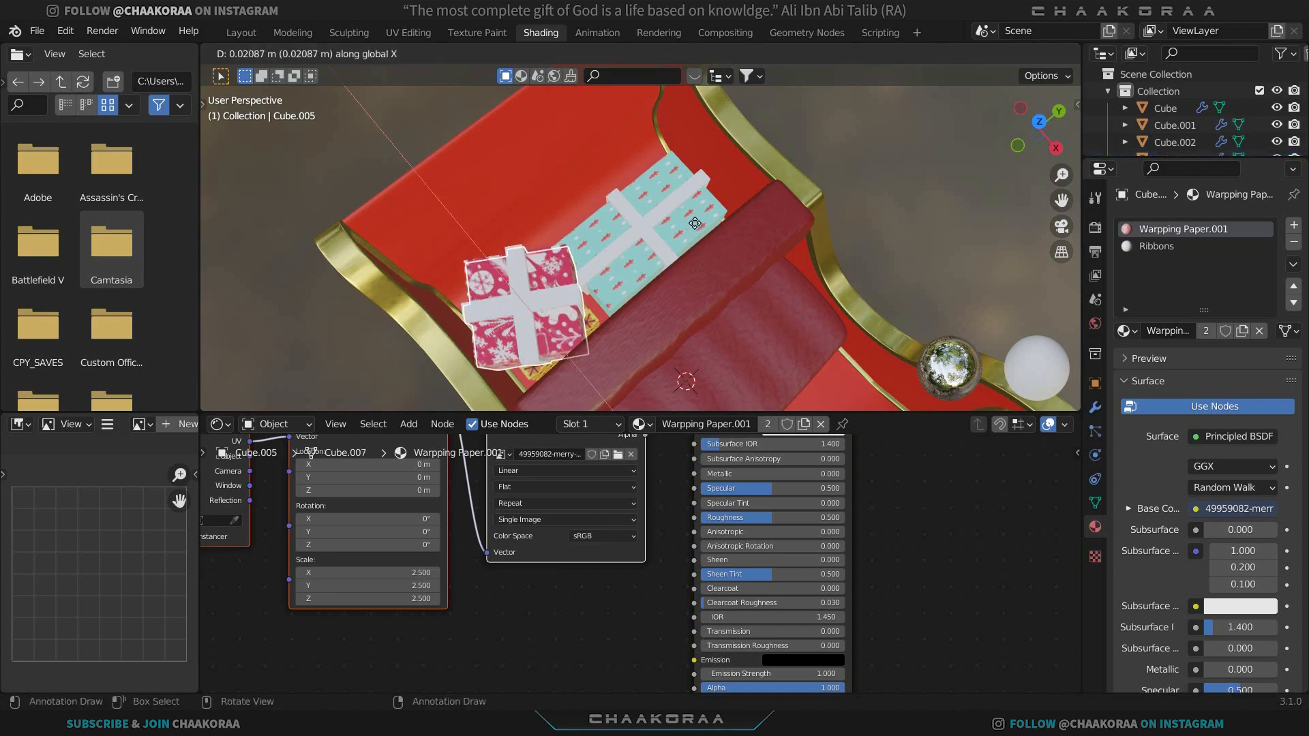
click(766, 195)
key(s)
click(751, 203)
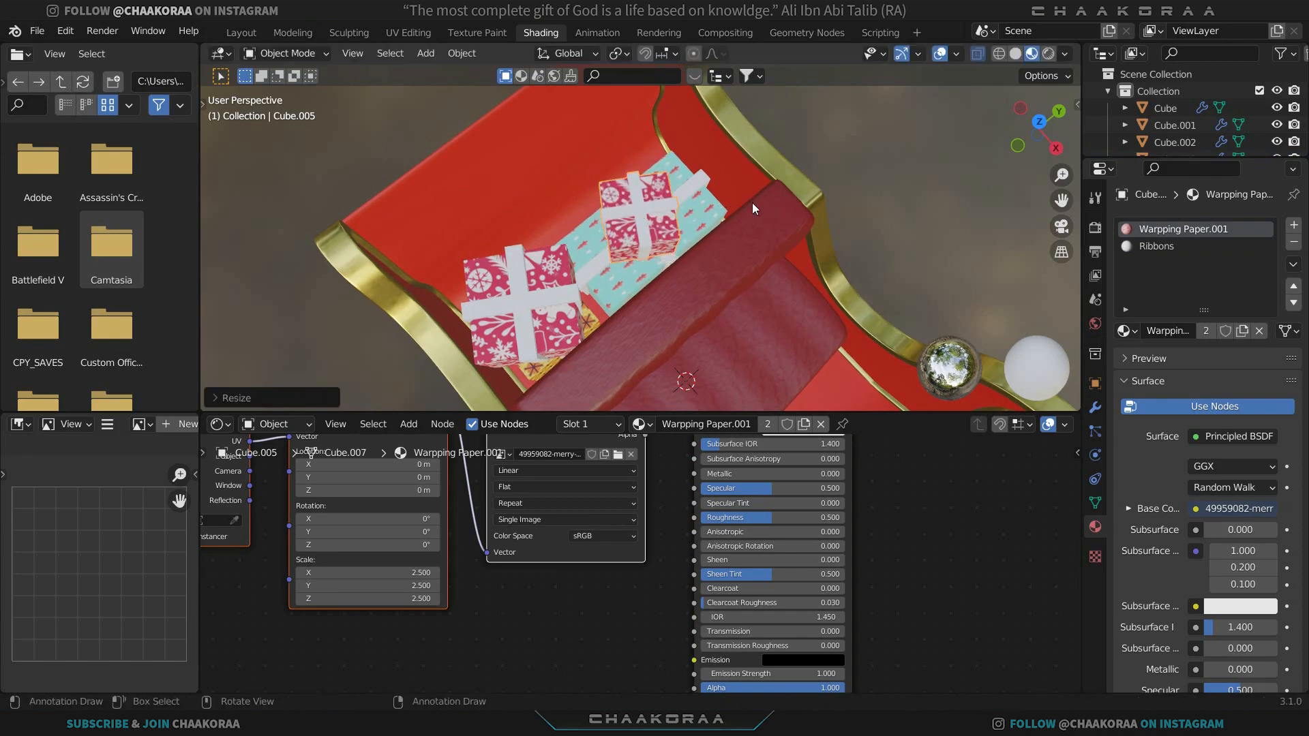
Move the small duplicated gift box along global Y toward the teal box's far end and rotate it about global Z.
key(g)
key(y)
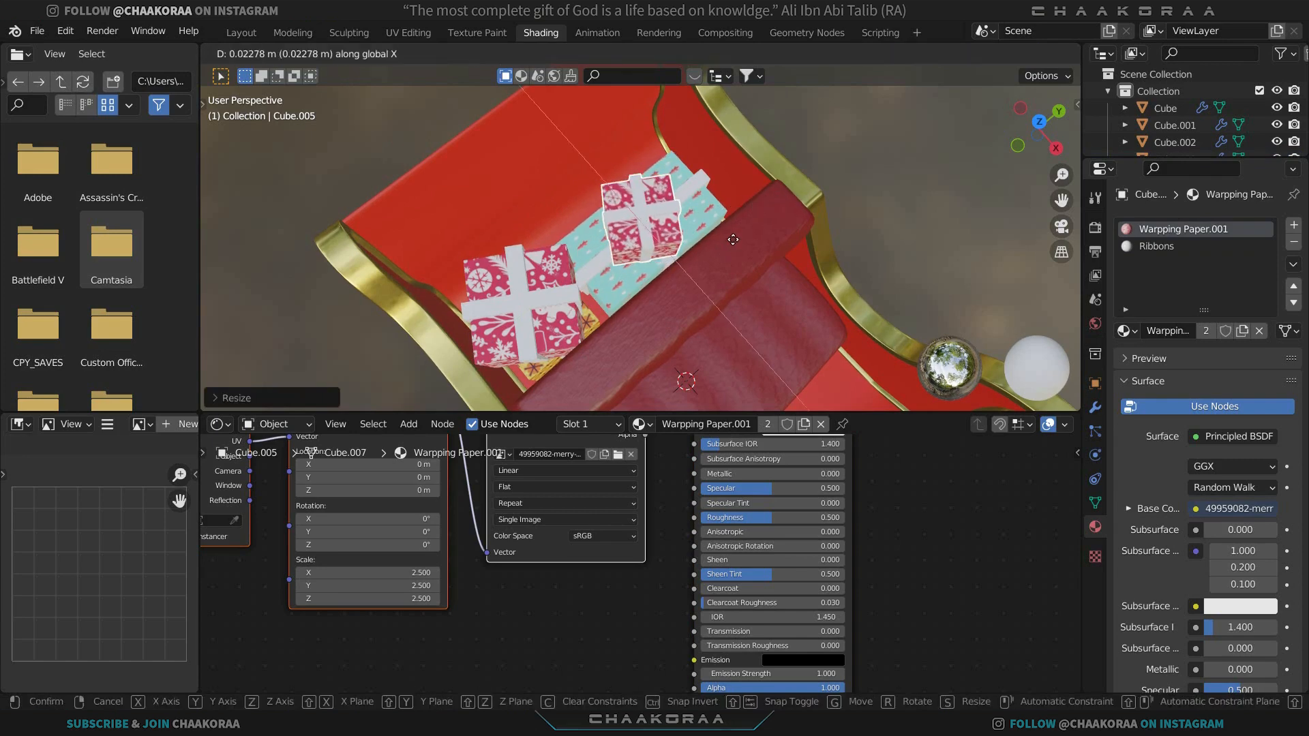
click(756, 233)
key(r)
key(z)
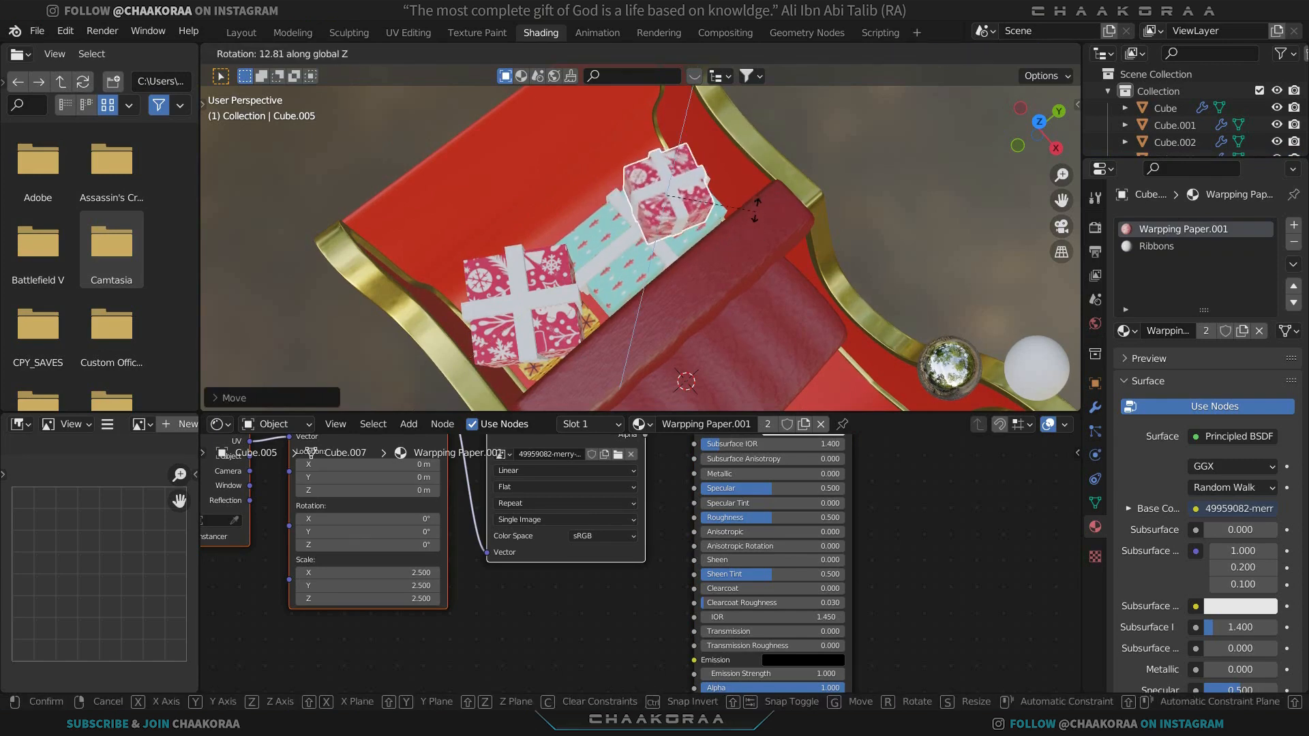
click(703, 293)
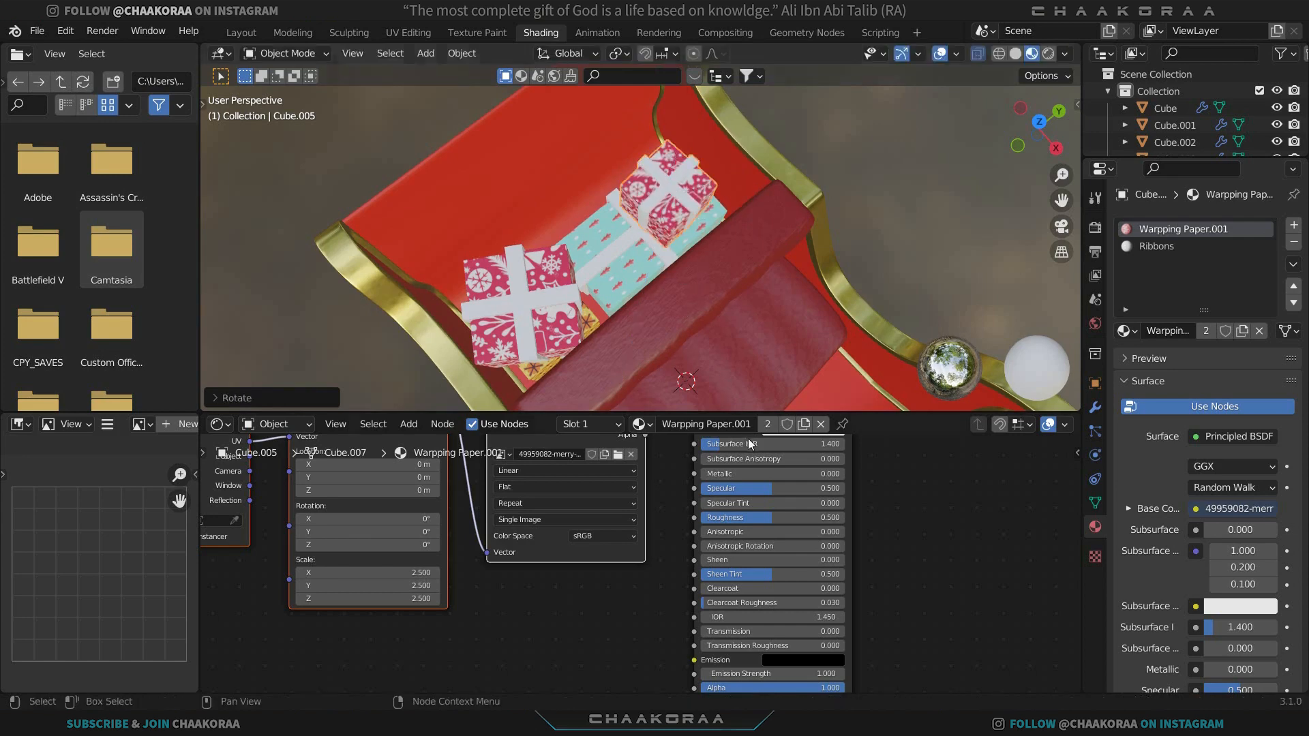
Make the small gift box's wrapping material single-user and replace its texture image with the brown paper Amazing-Wr...ollection.png.
shift+scroll(749, 437, up, 3)
click(766, 425)
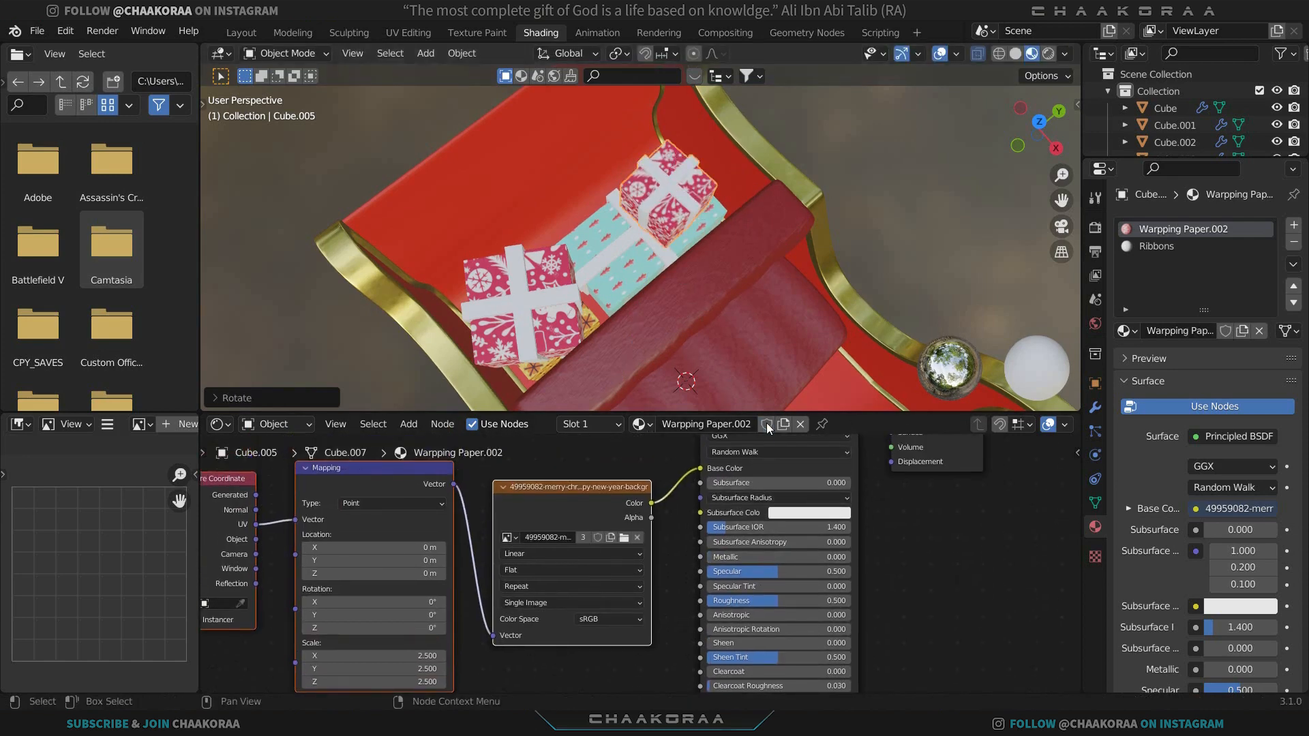
click(626, 538)
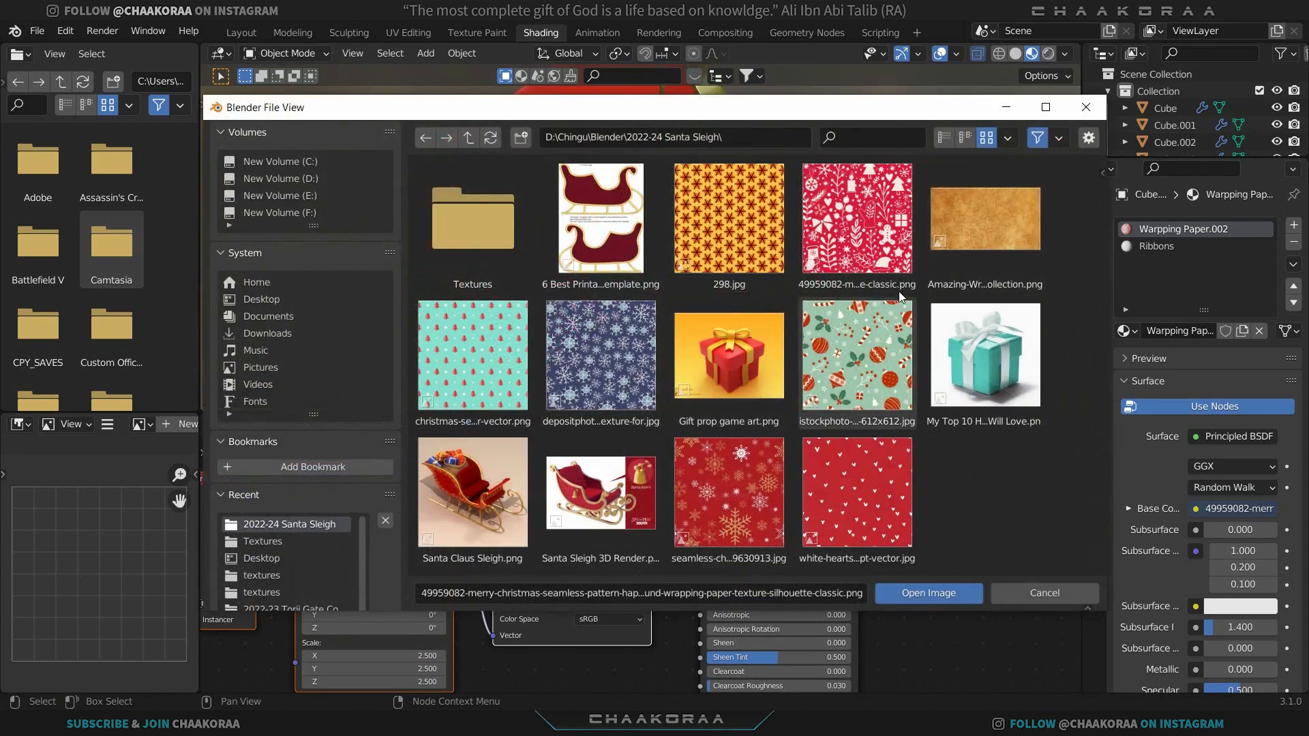
double_click(1007, 226)
middle_drag(818, 242, 699, 163)
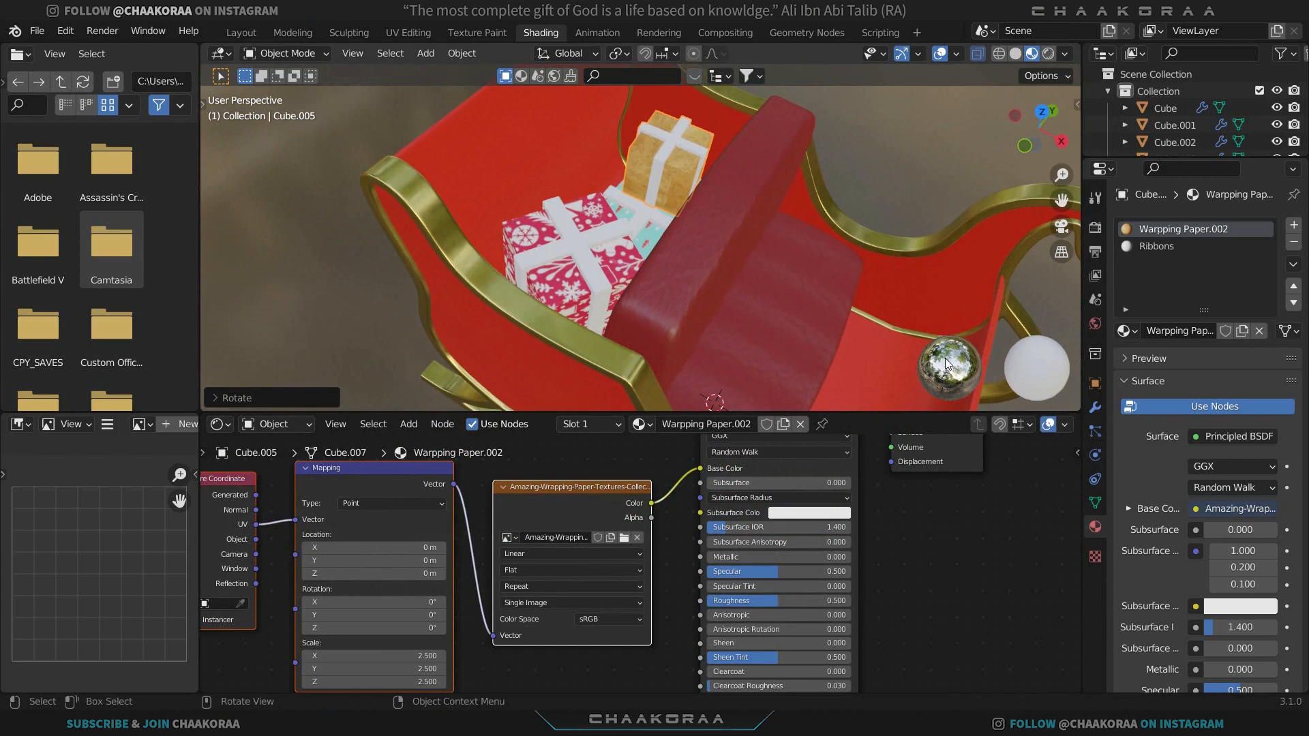
Make the small gift box's Ribbons material single-user and set its base color to a saturated pinkish red.
click(1147, 247)
click(771, 425)
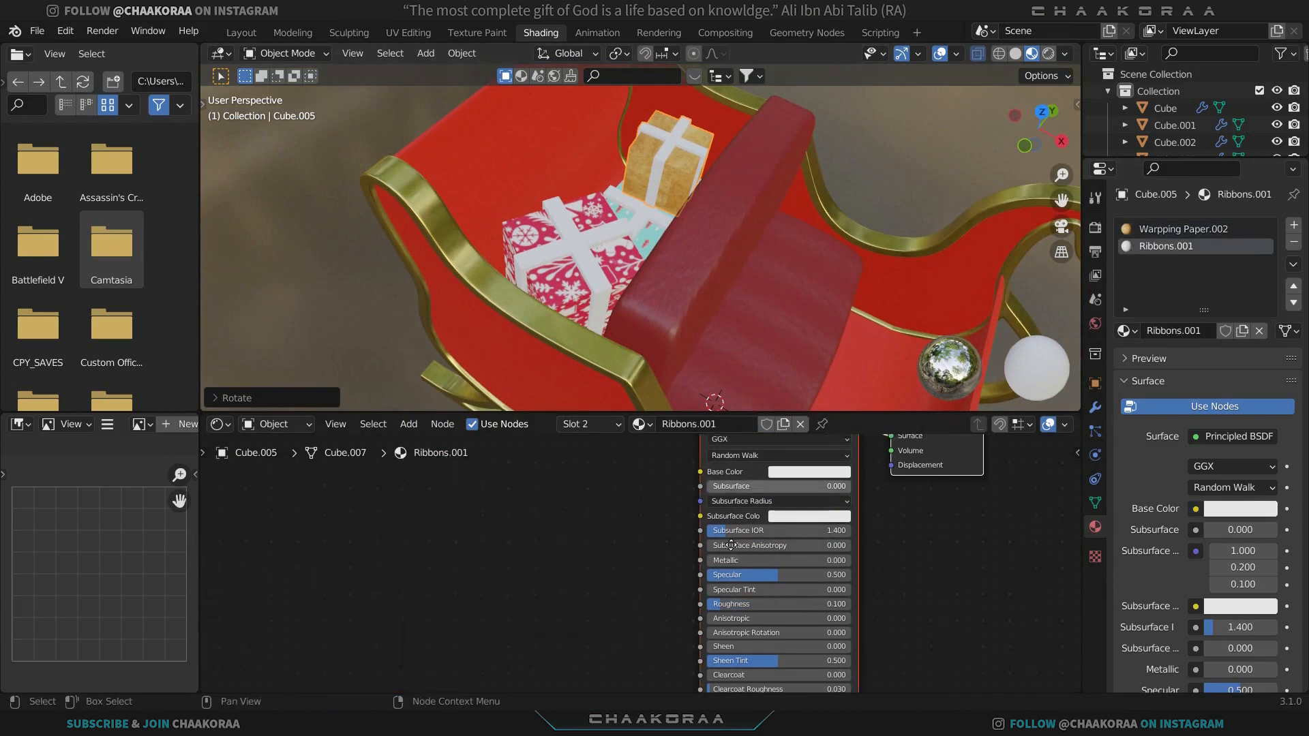
click(775, 535)
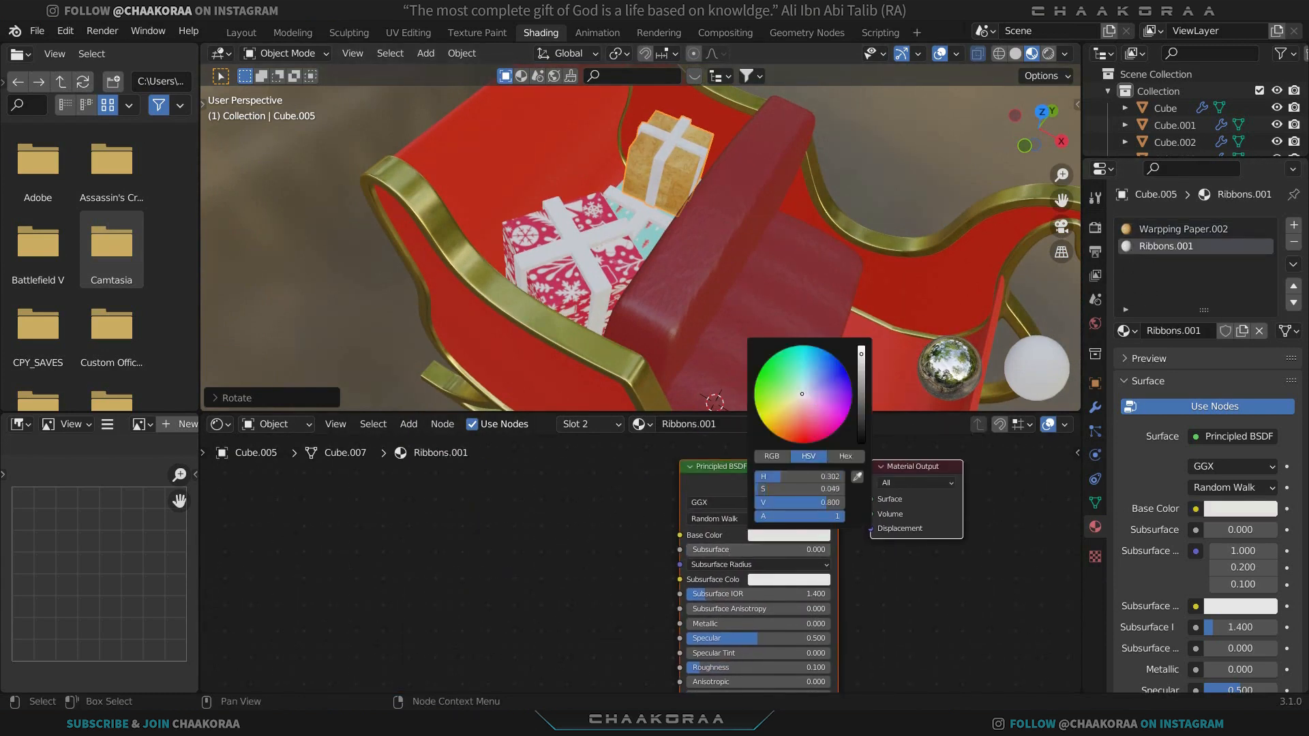
drag(802, 394, 817, 439)
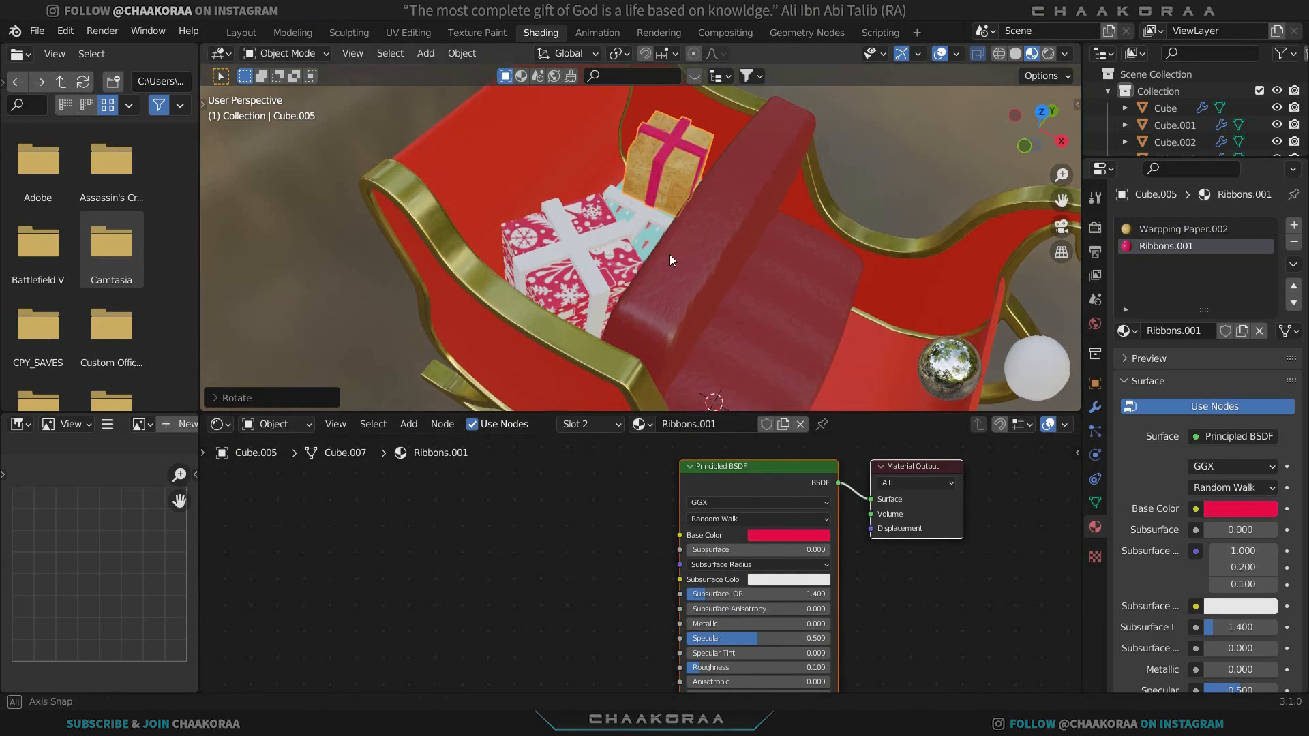
Duplicate the brown gift box along global Y toward the pink box and rotate the copy about global Z.
middle_drag(671, 255, 744, 204)
key(shift+d)
key(x)
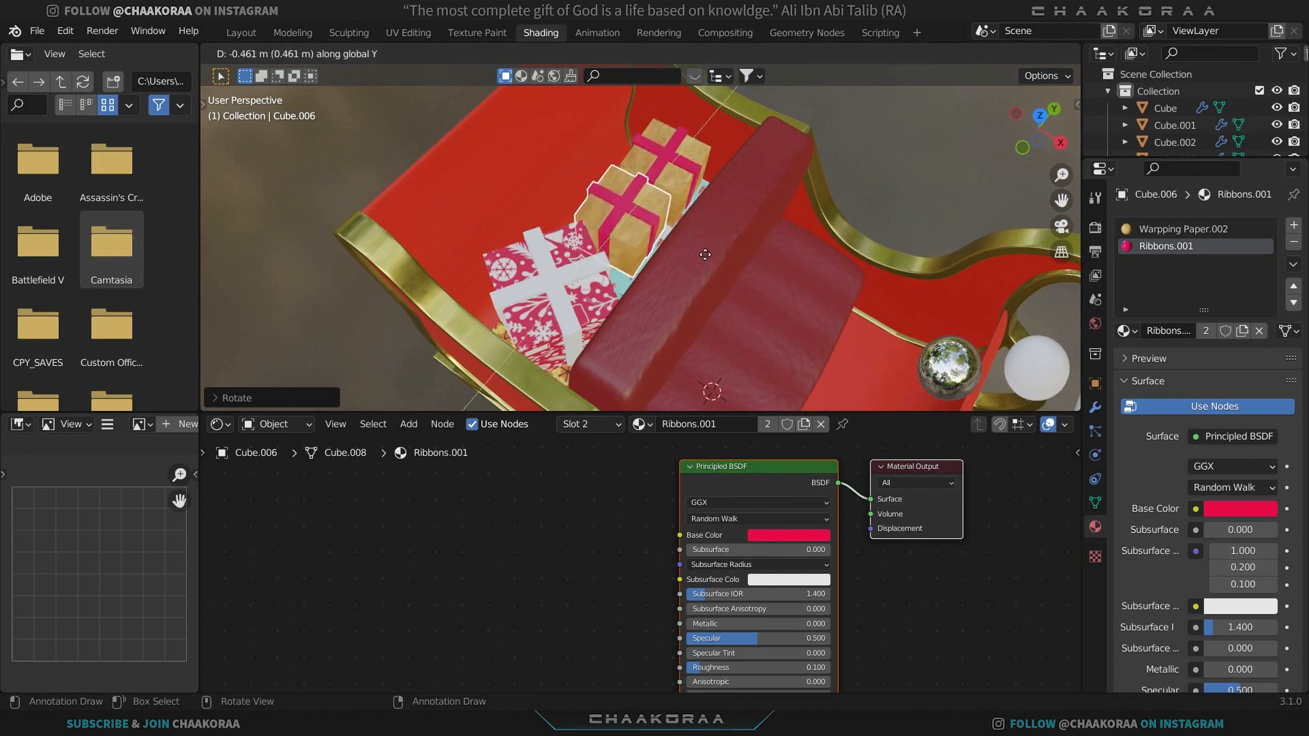
click(709, 244)
key(r)
key(z)
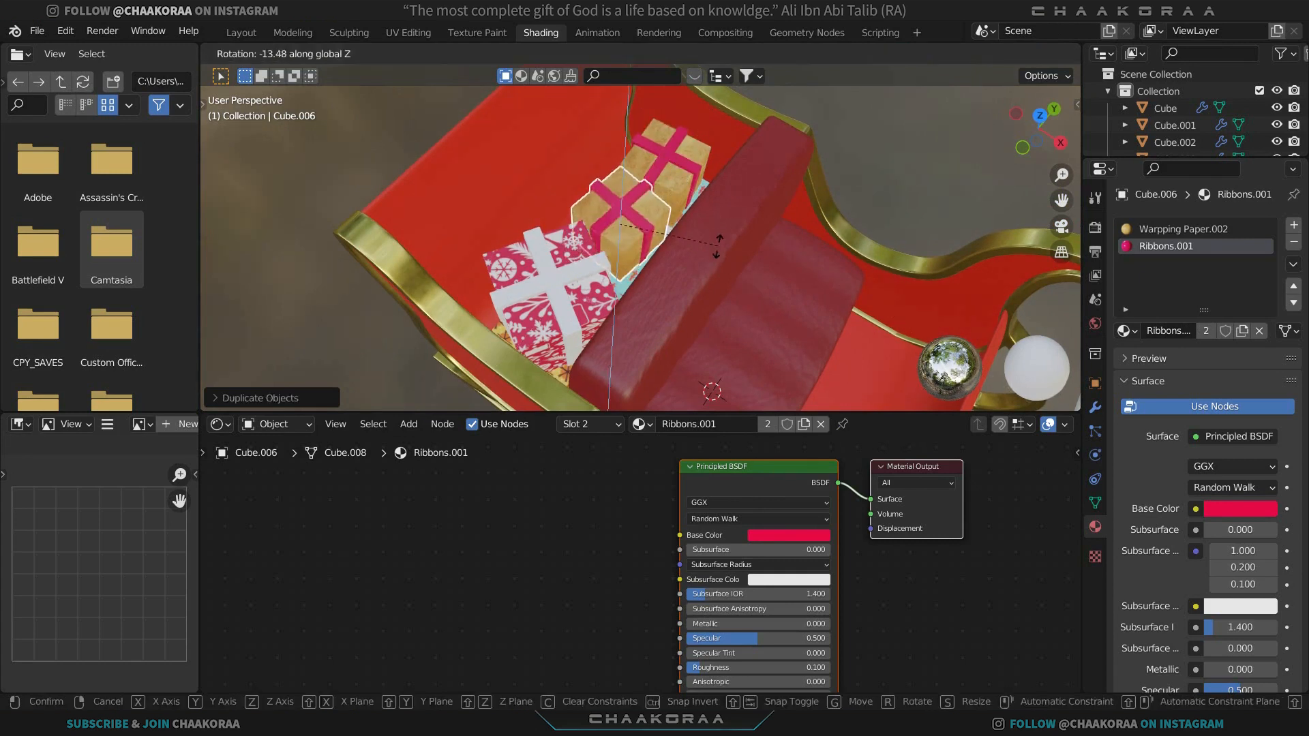
click(714, 261)
Scale the second brown gift box down slightly along global Z and adjust its position along global Z.
key(s)
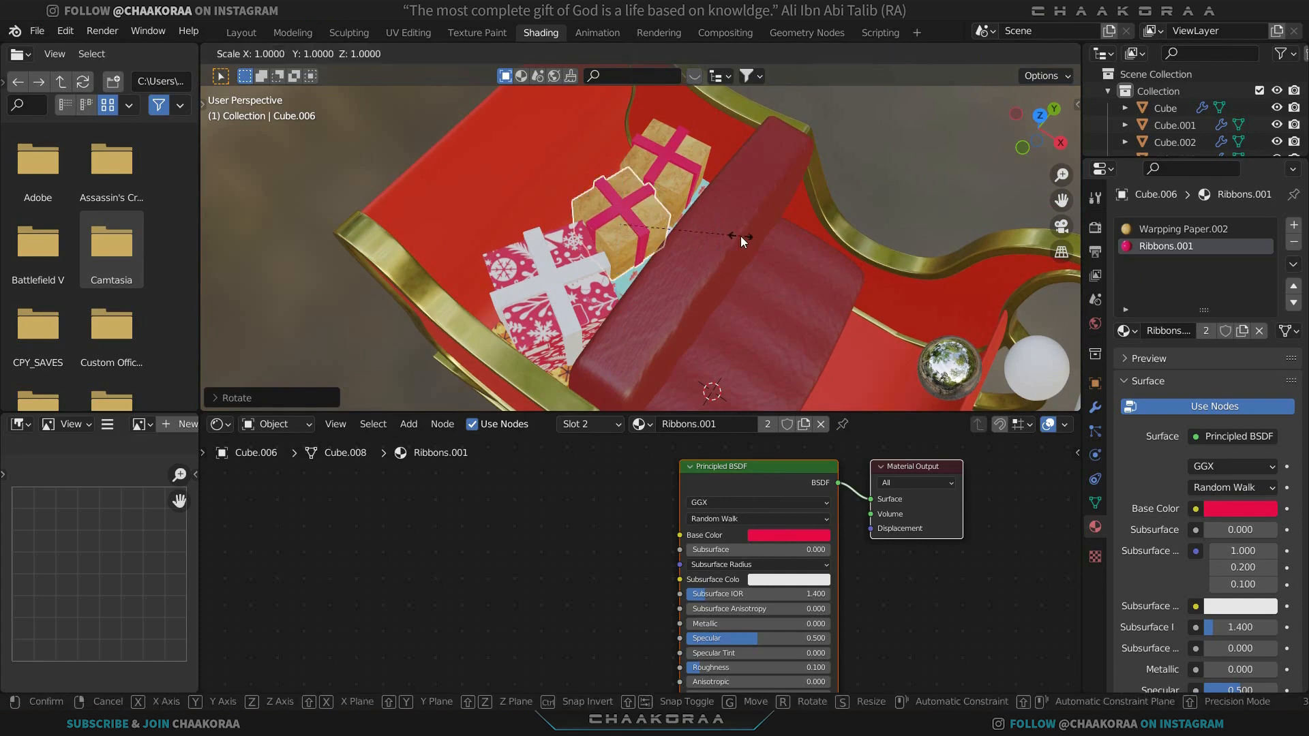
key(z)
click(719, 229)
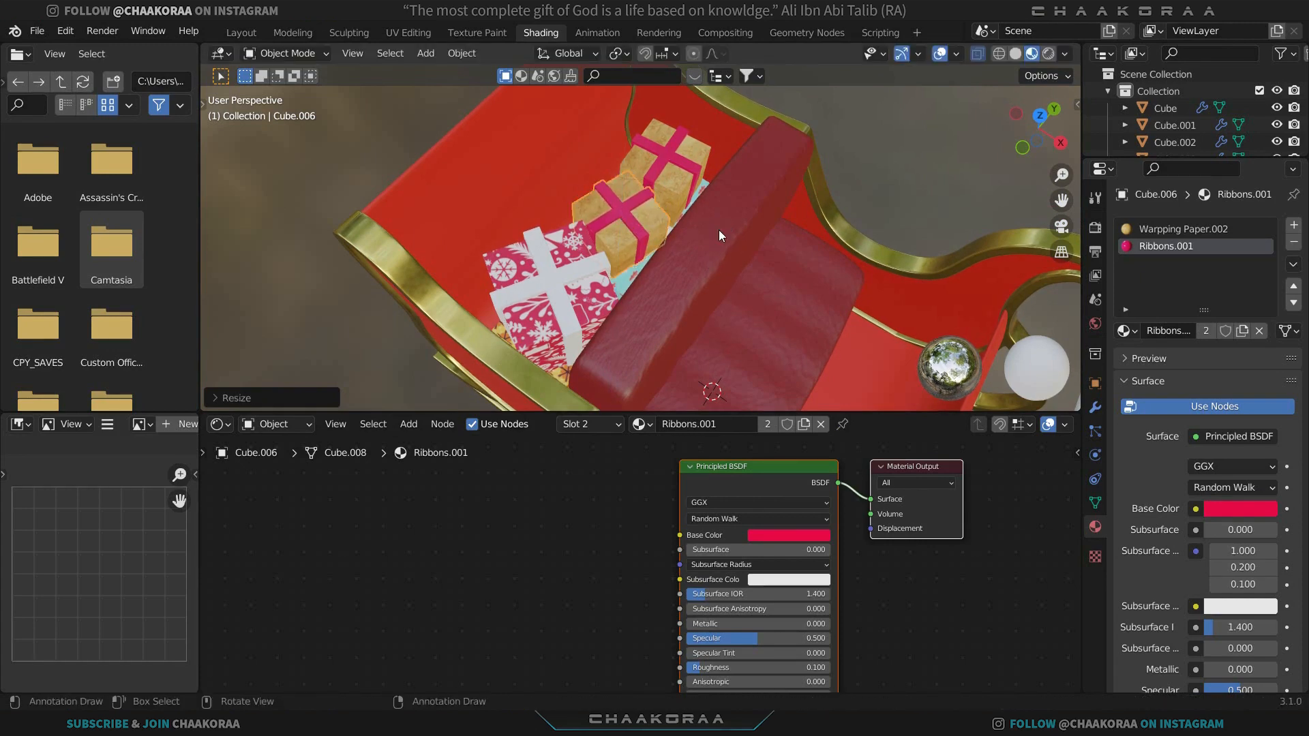
key(g)
key(z)
click(719, 239)
scroll(645, 288, up, 8)
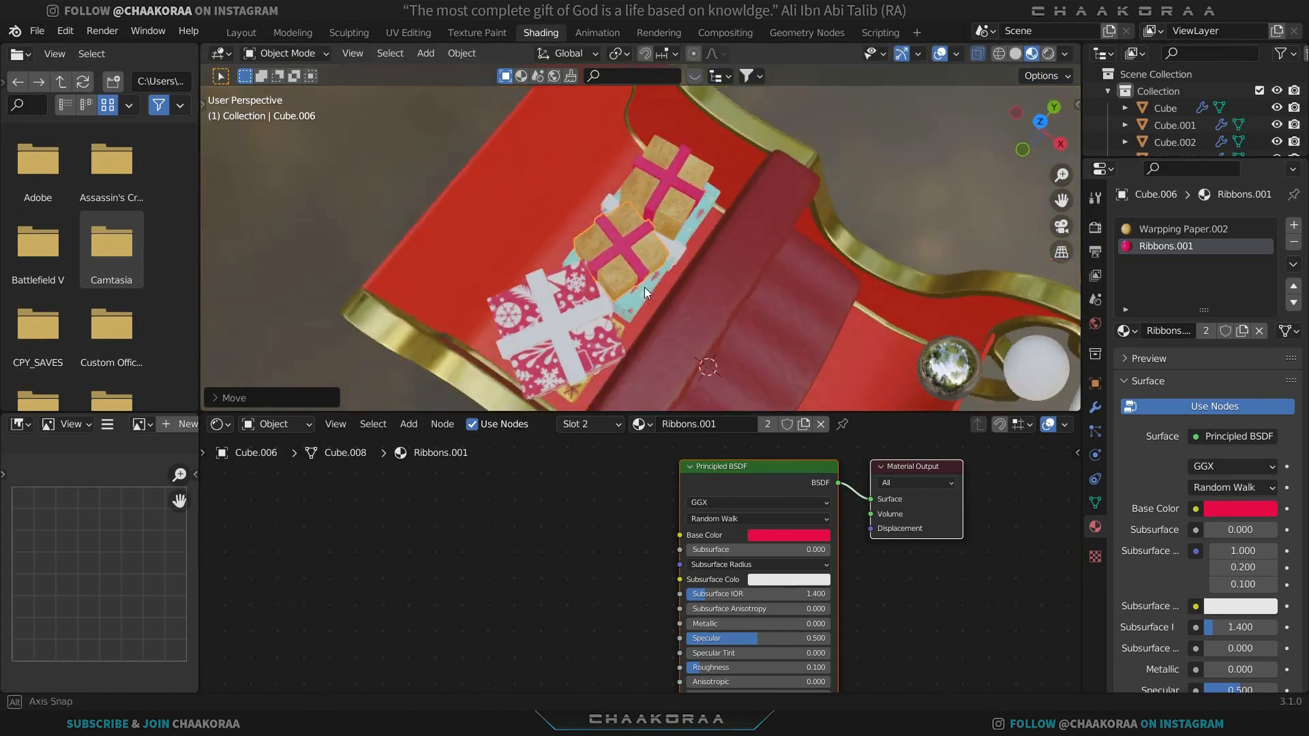
Make the second brown gift box's wrapping material single-user and replace its texture image with the blue snowflake depositphot...exture-for.jpg.
middle_drag(634, 245, 596, 326)
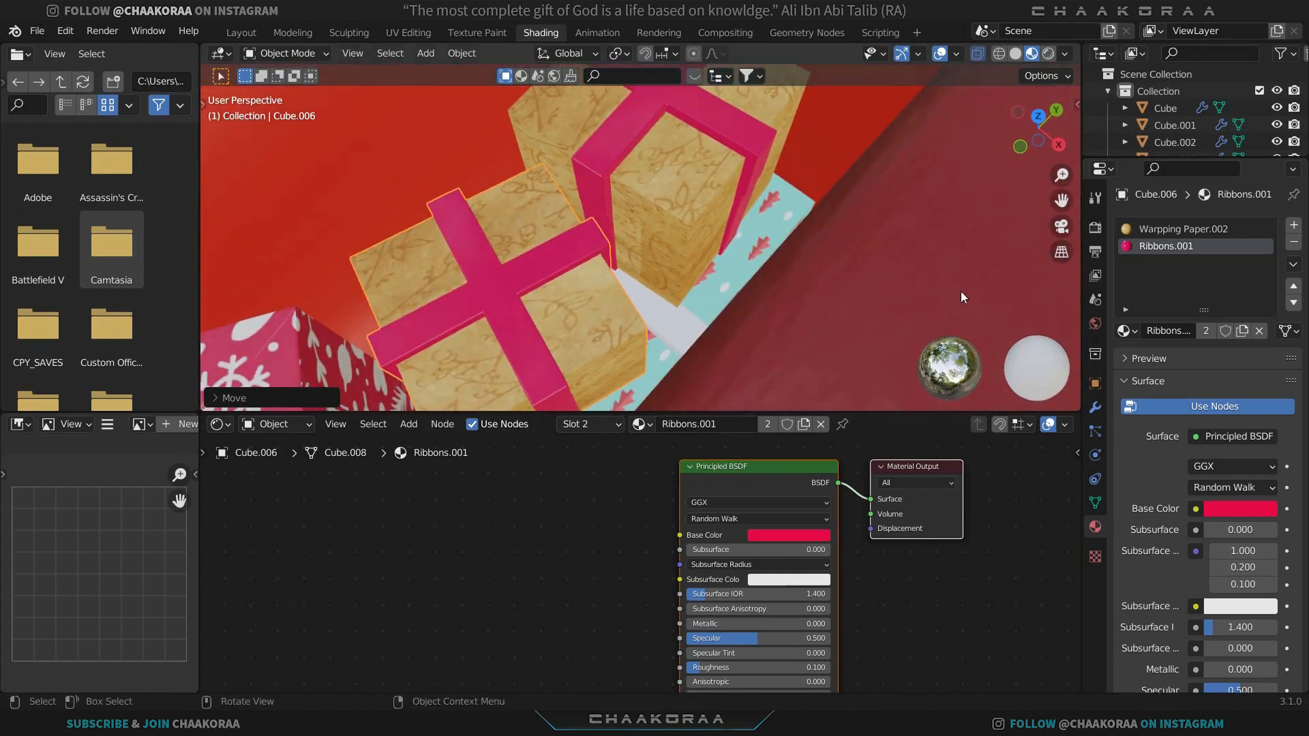
click(1162, 229)
click(767, 425)
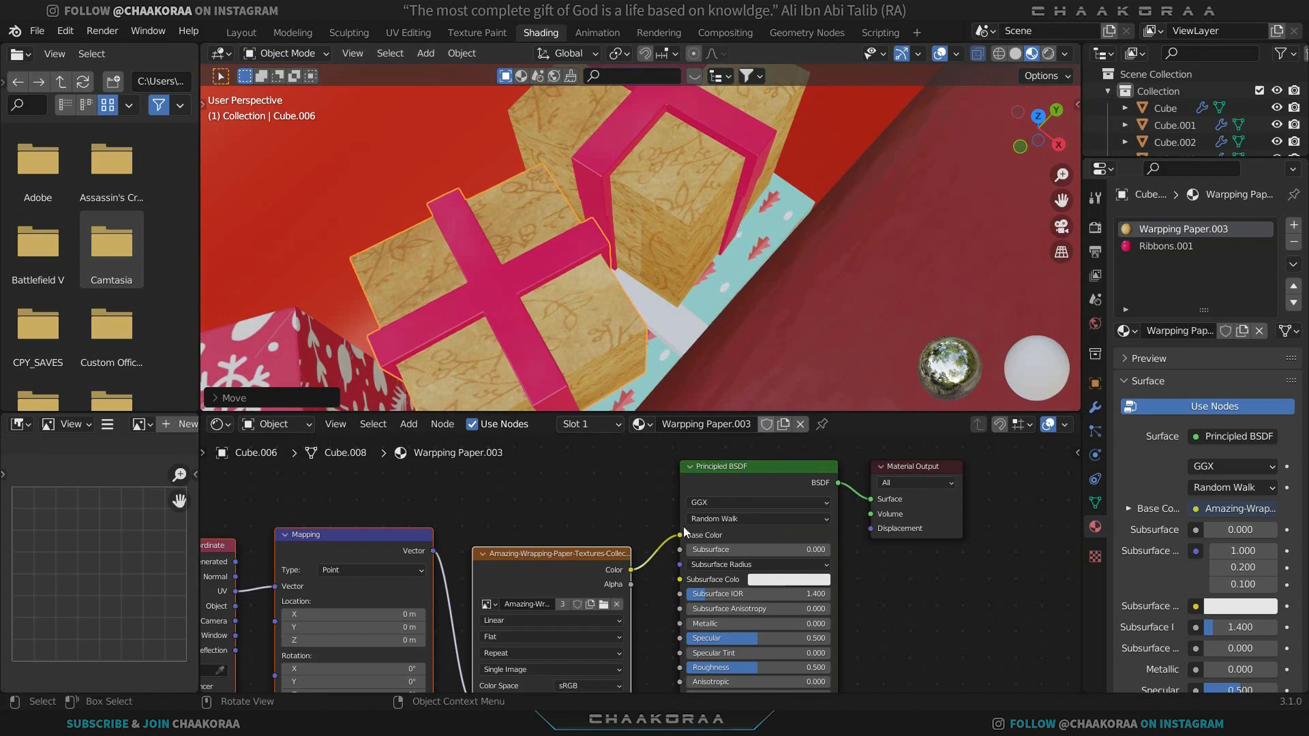
click(604, 605)
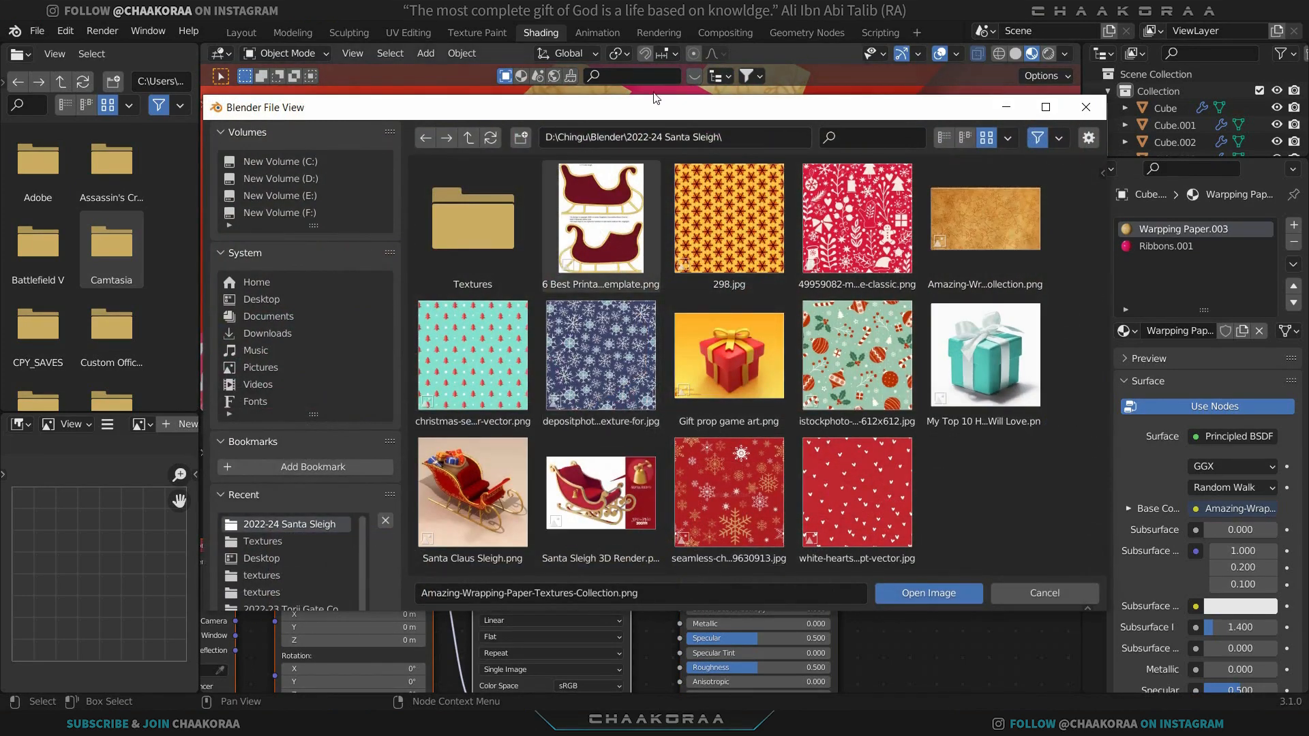
drag(652, 115, 706, 219)
double_click(674, 463)
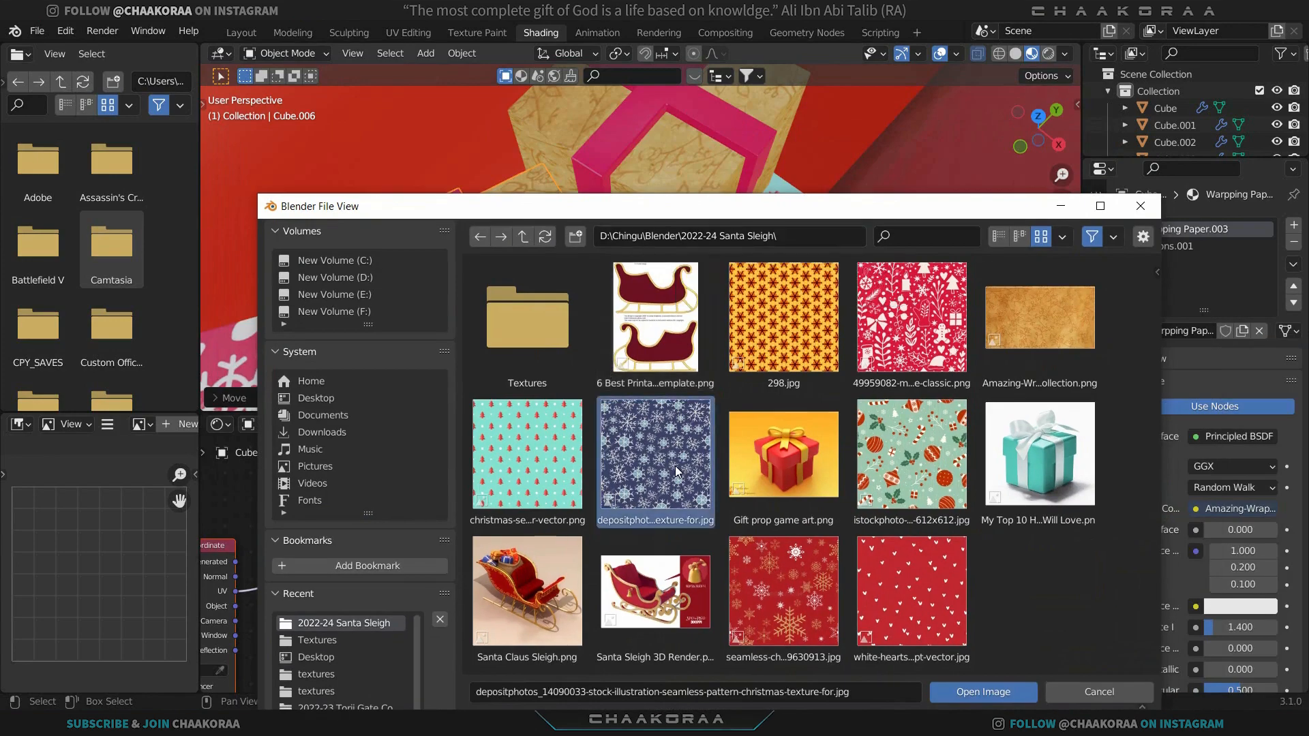
scroll(545, 307, down, 3)
middle_drag(540, 303, 592, 235)
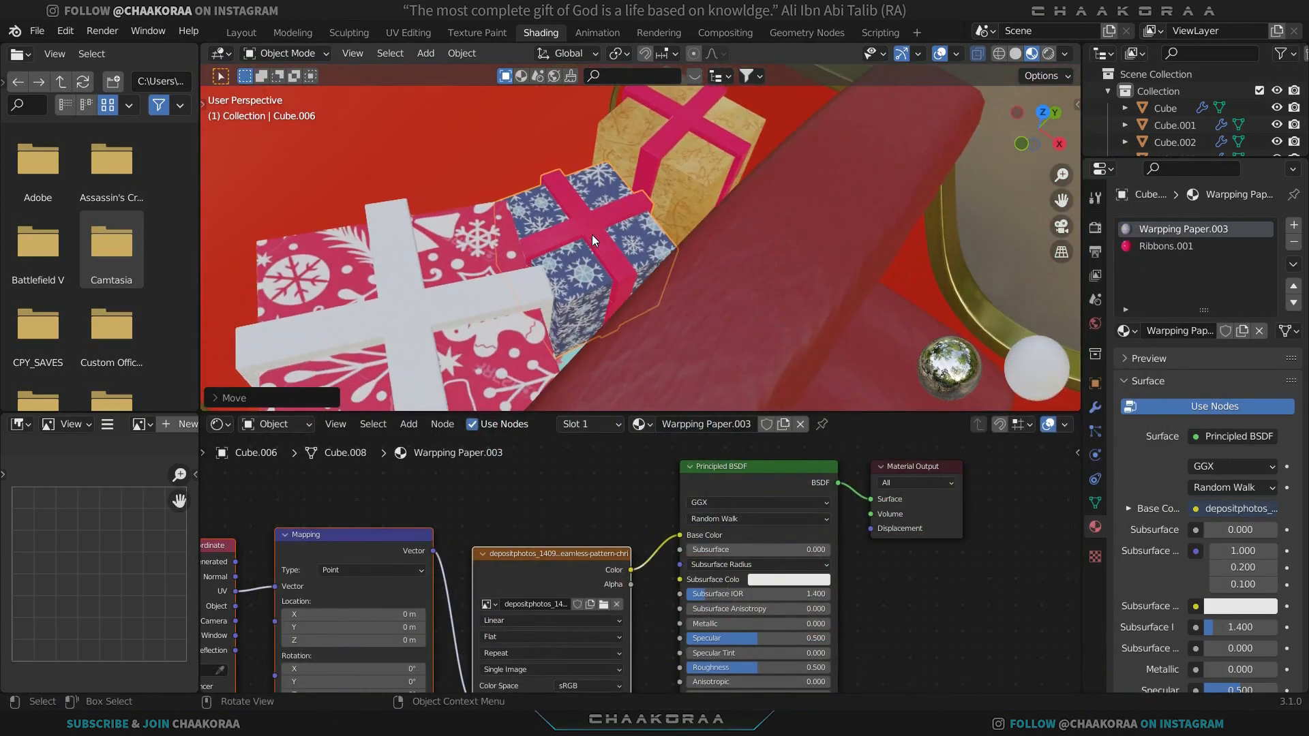
scroll(601, 234, down, 2)
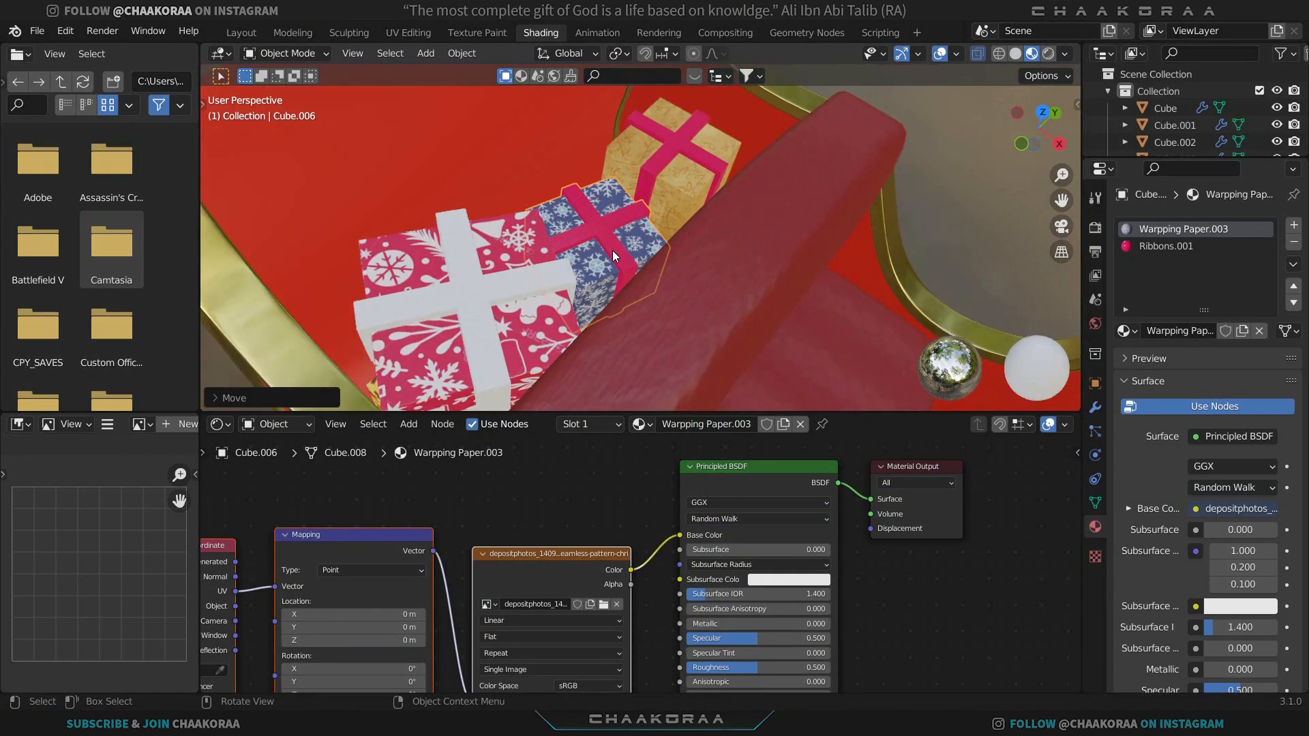
Make the blue gift box's Ribbons material single-user and set its base color to yellow with hue 0.146 and saturation 1.
click(1174, 246)
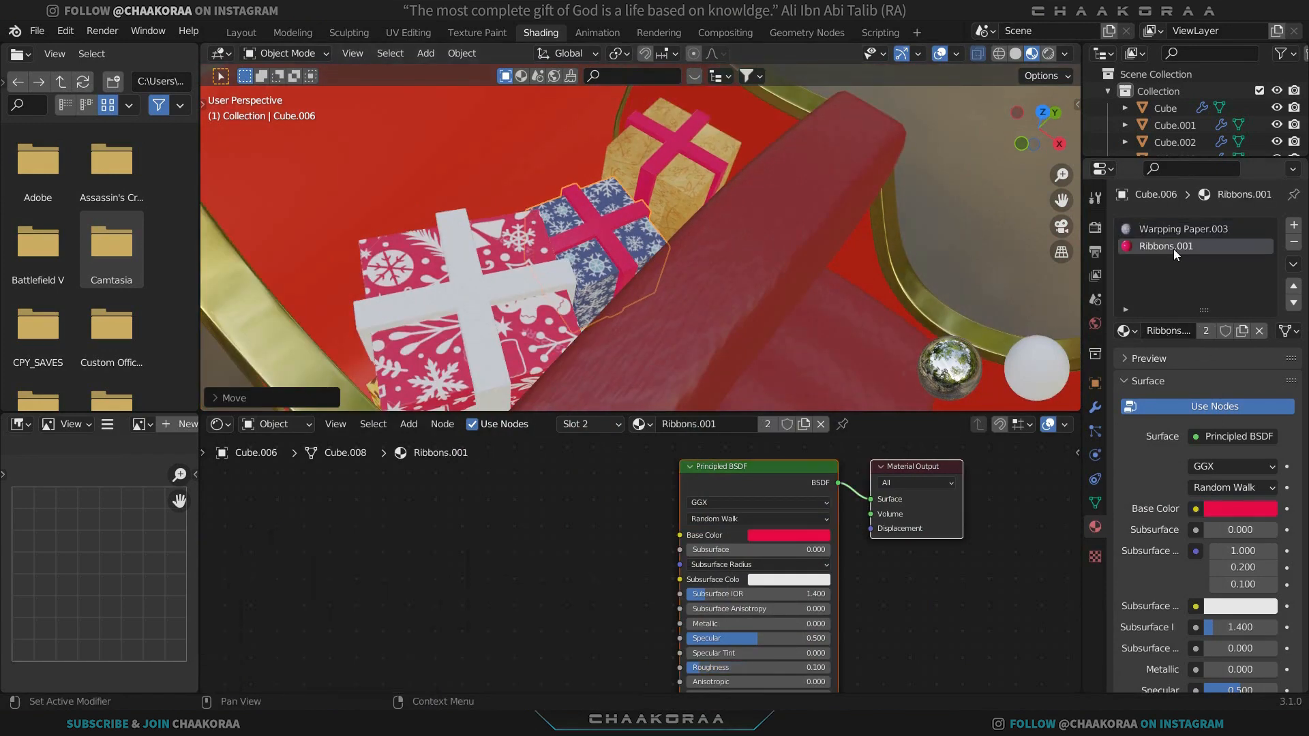
click(788, 534)
click(807, 402)
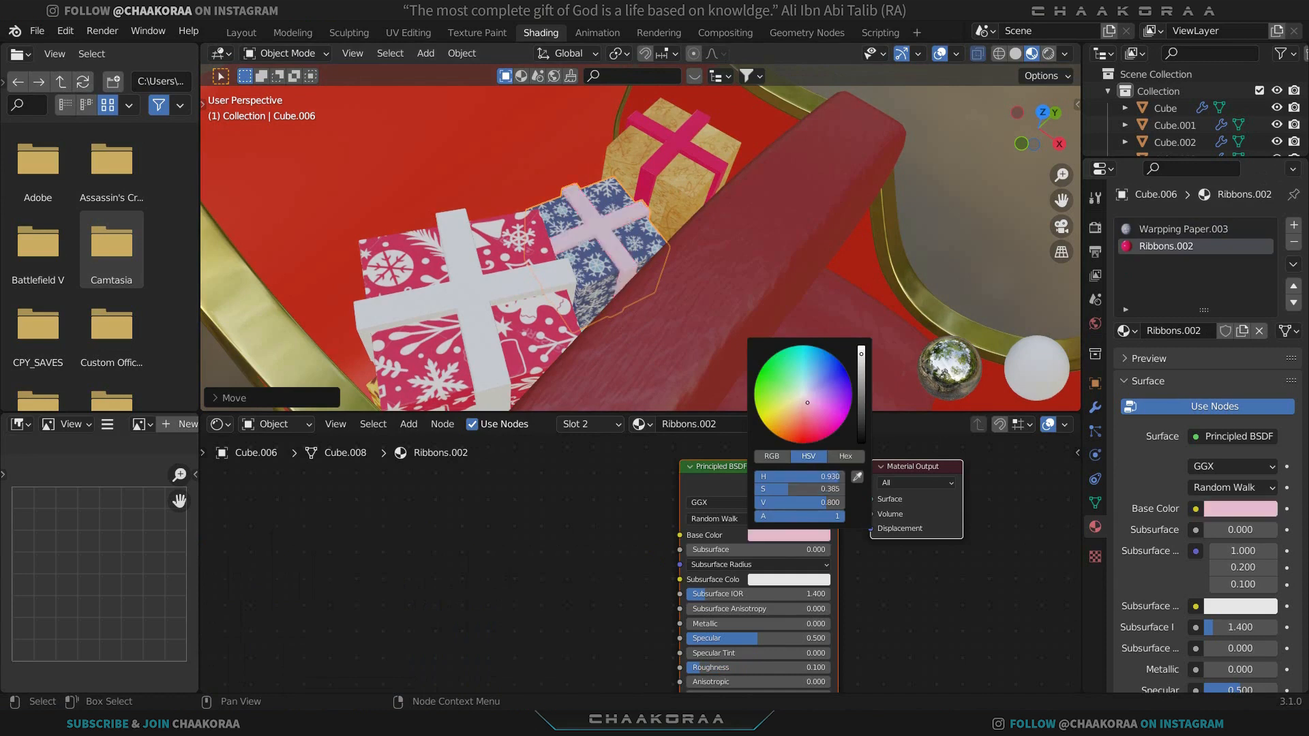
mouse_move(799, 408)
mouse_down()
mouse_move(833, 425)
mouse_move(805, 441)
mouse_move(777, 429)
mouse_move(791, 369)
mouse_move(754, 396)
mouse_move(762, 421)
mouse_up()
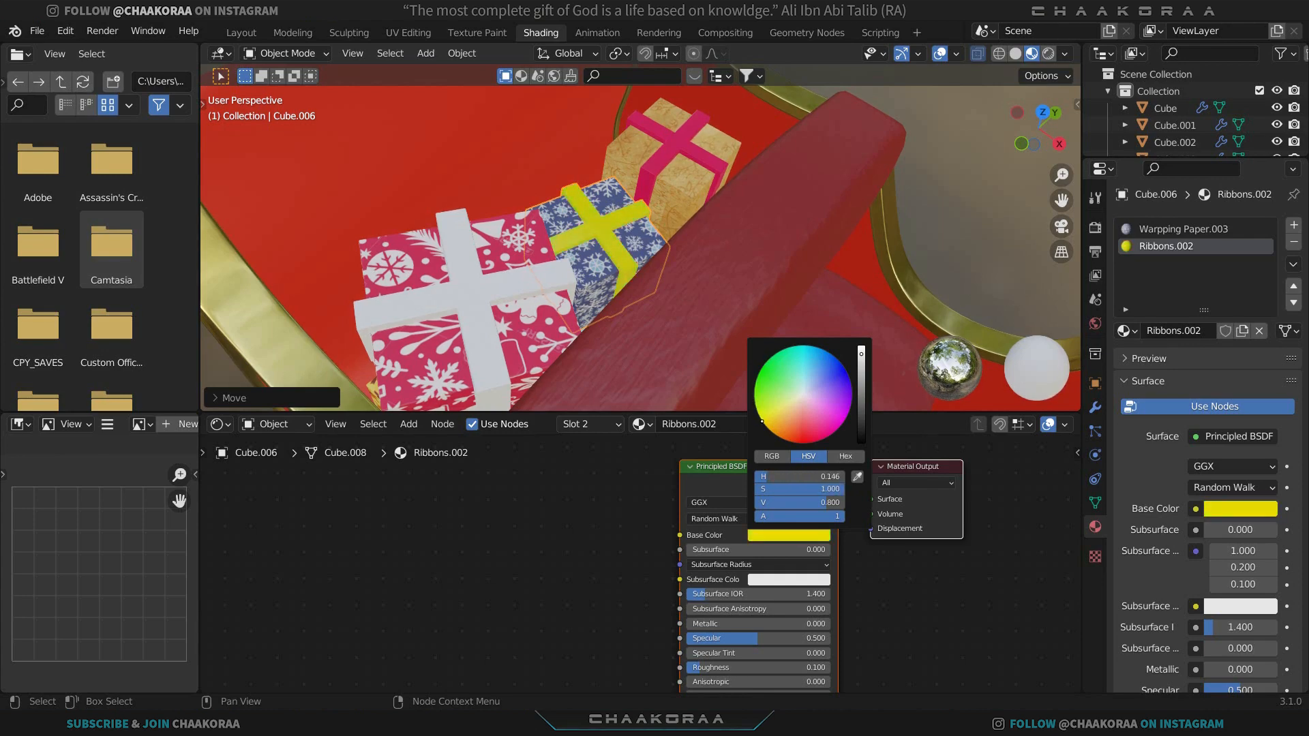
Duplicate the blue gift box and place the copy directly above the original.
scroll(616, 296, down, 3)
middle_drag(617, 296, 596, 281)
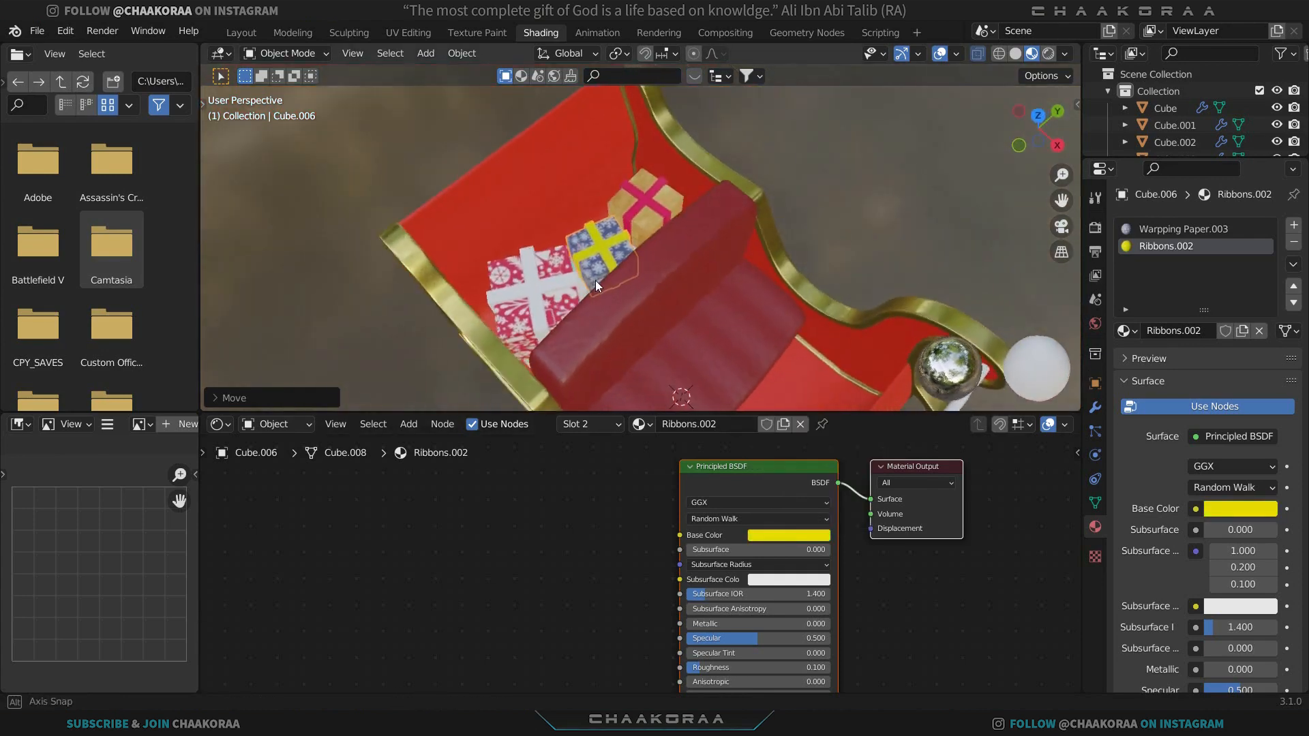
key(shift+d)
key(x)
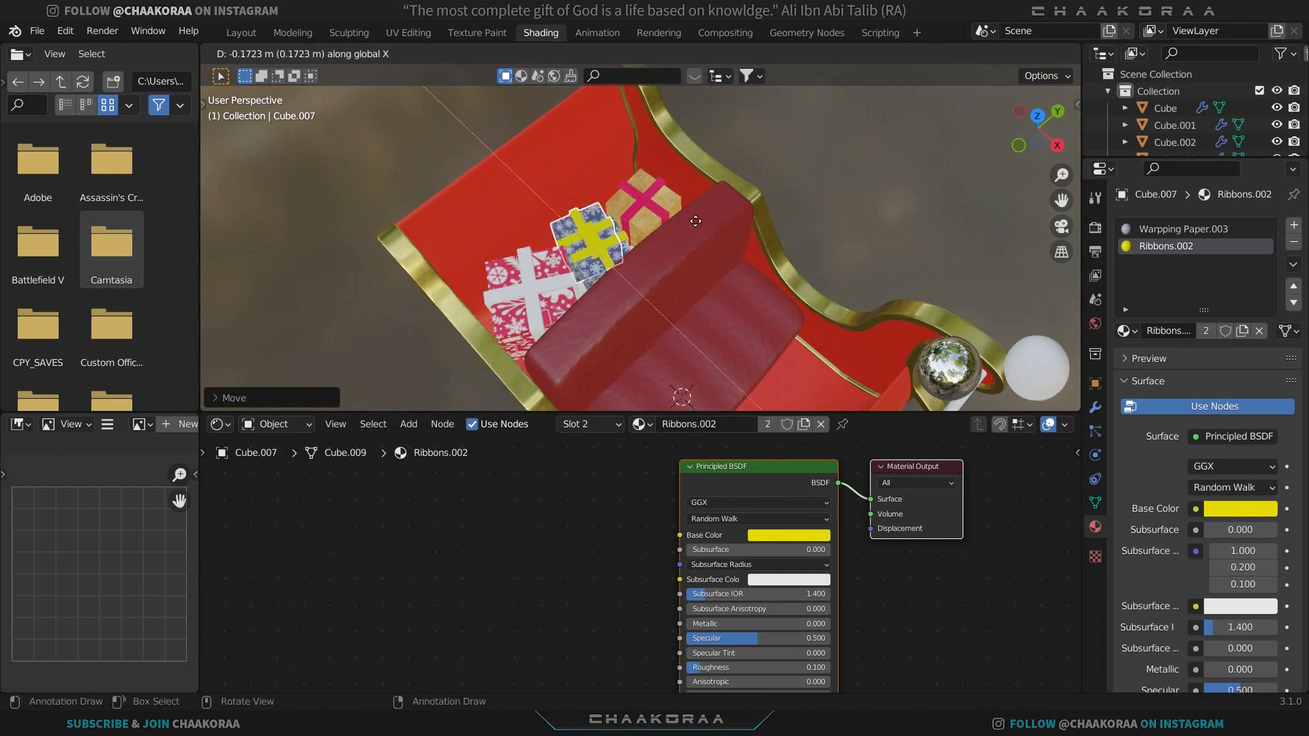
click(570, 214)
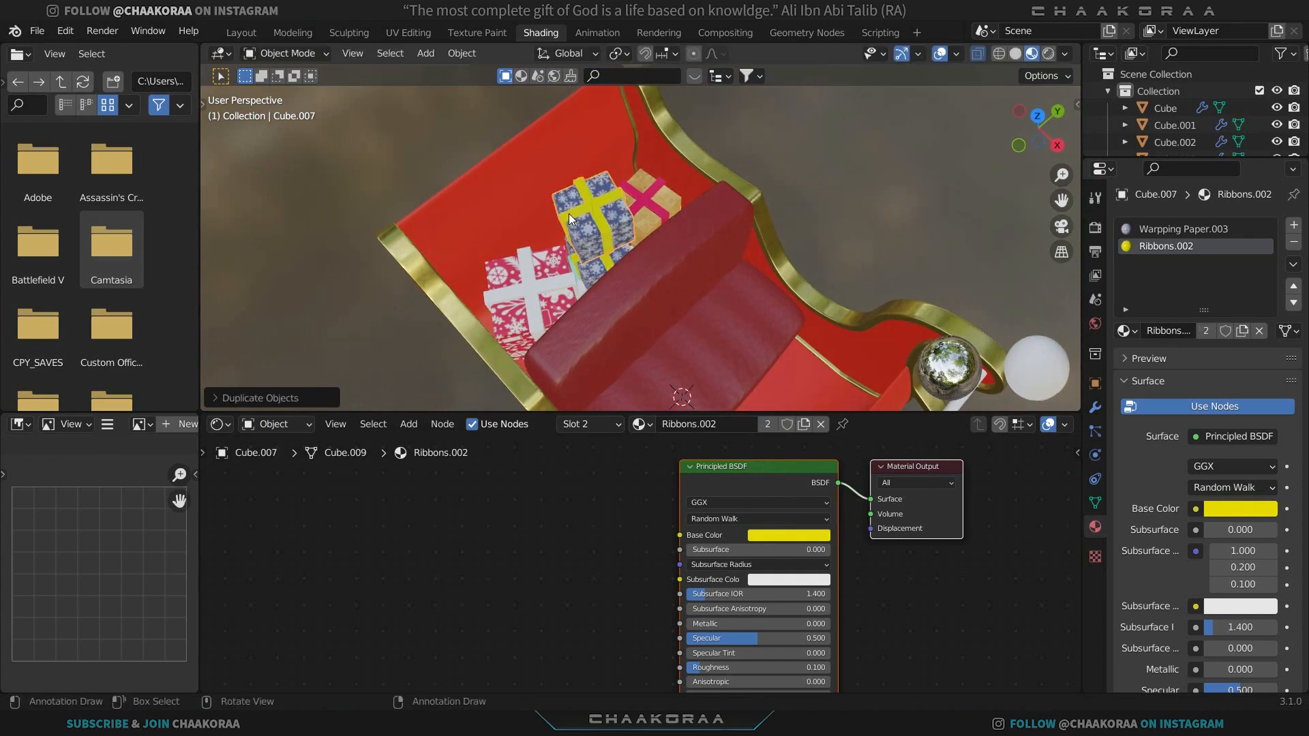
middle_drag(570, 214, 699, 214)
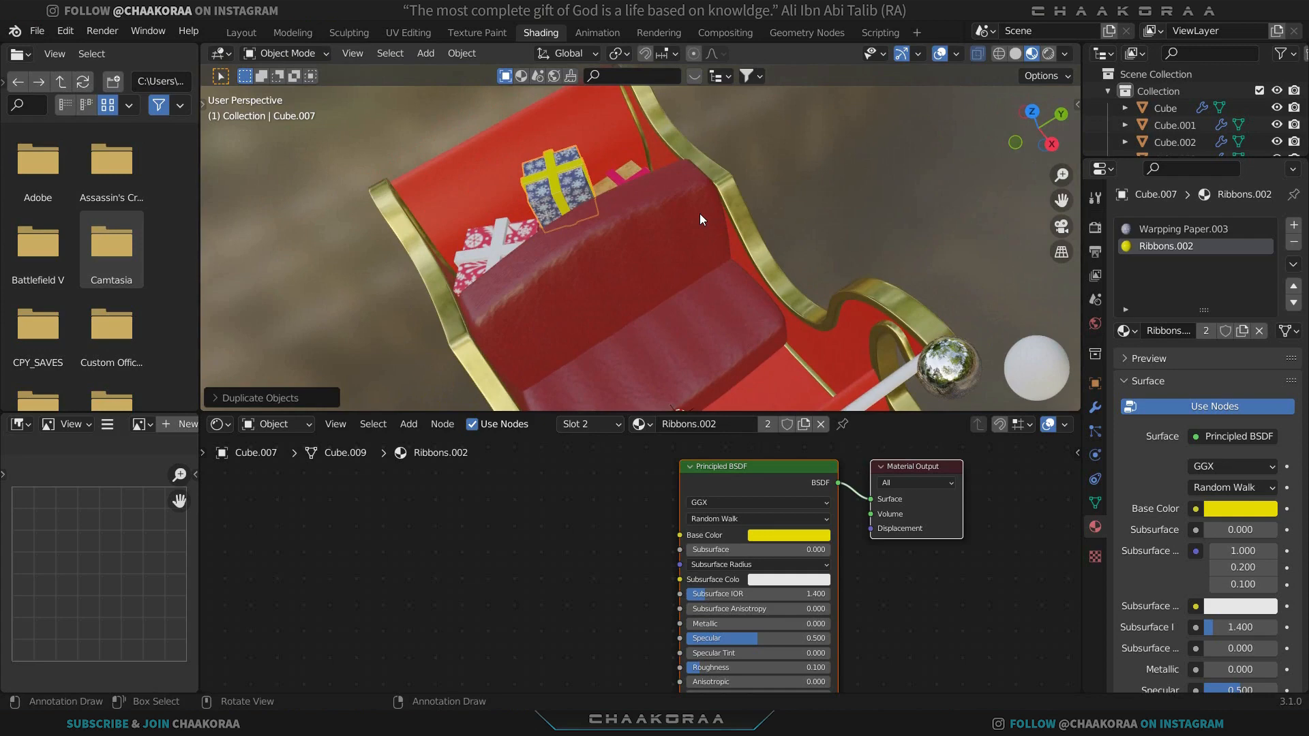
Rotate the raised gift box slightly in the top view and scale it uniformly.
key(KP_7)
key(r)
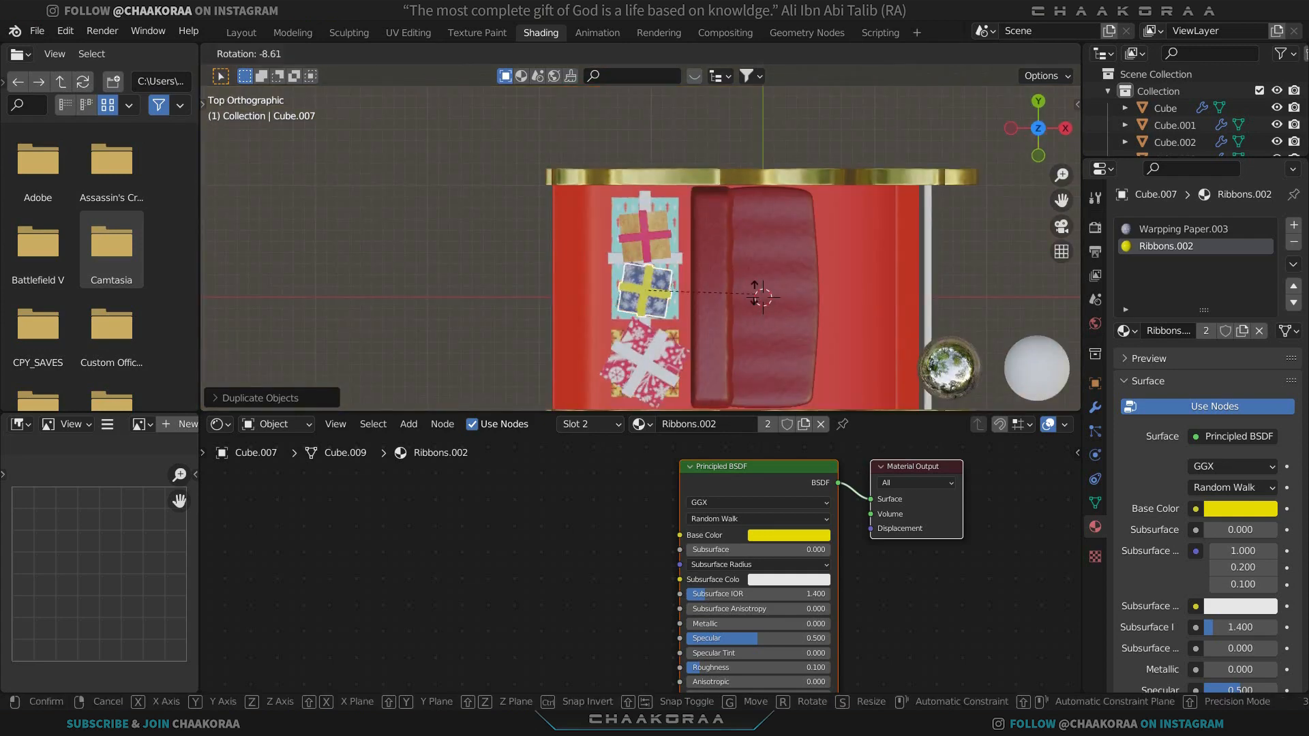
click(779, 276)
key(s)
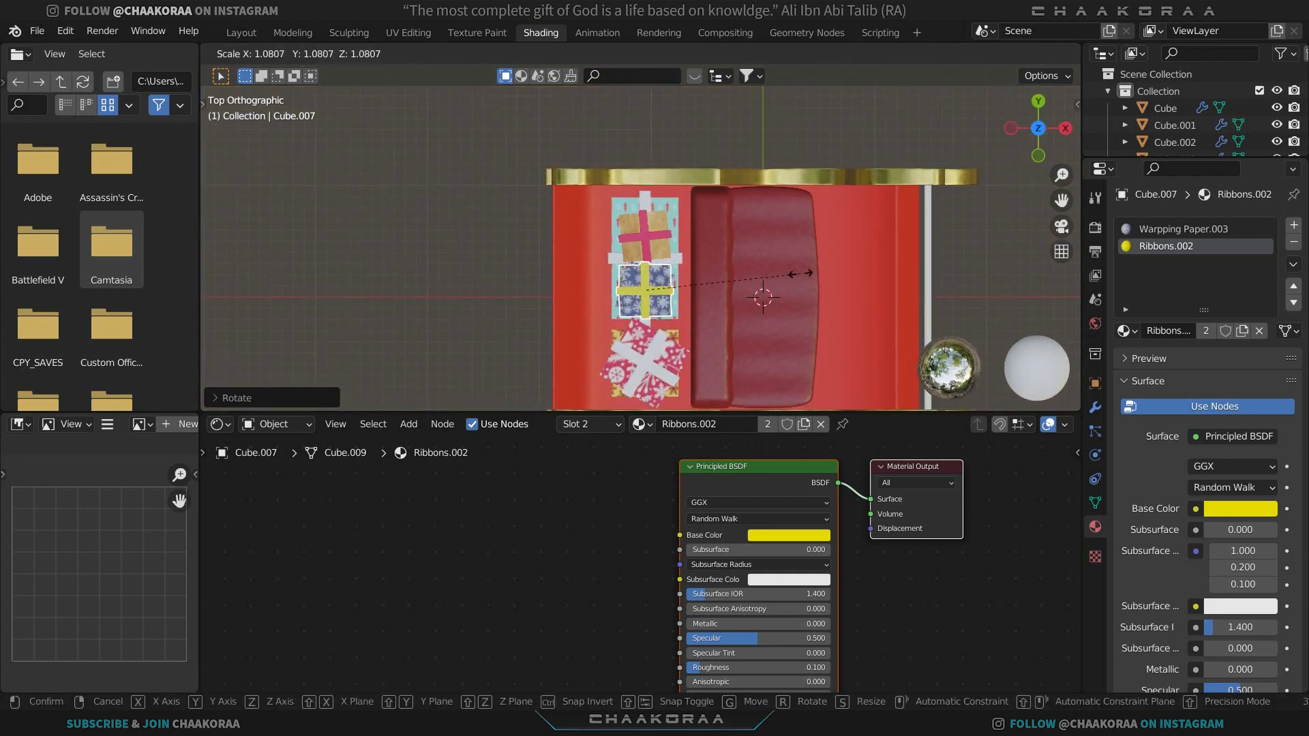
click(740, 294)
Stretch the raised gift box along global Y.
middle_drag(731, 298, 735, 215)
key(s)
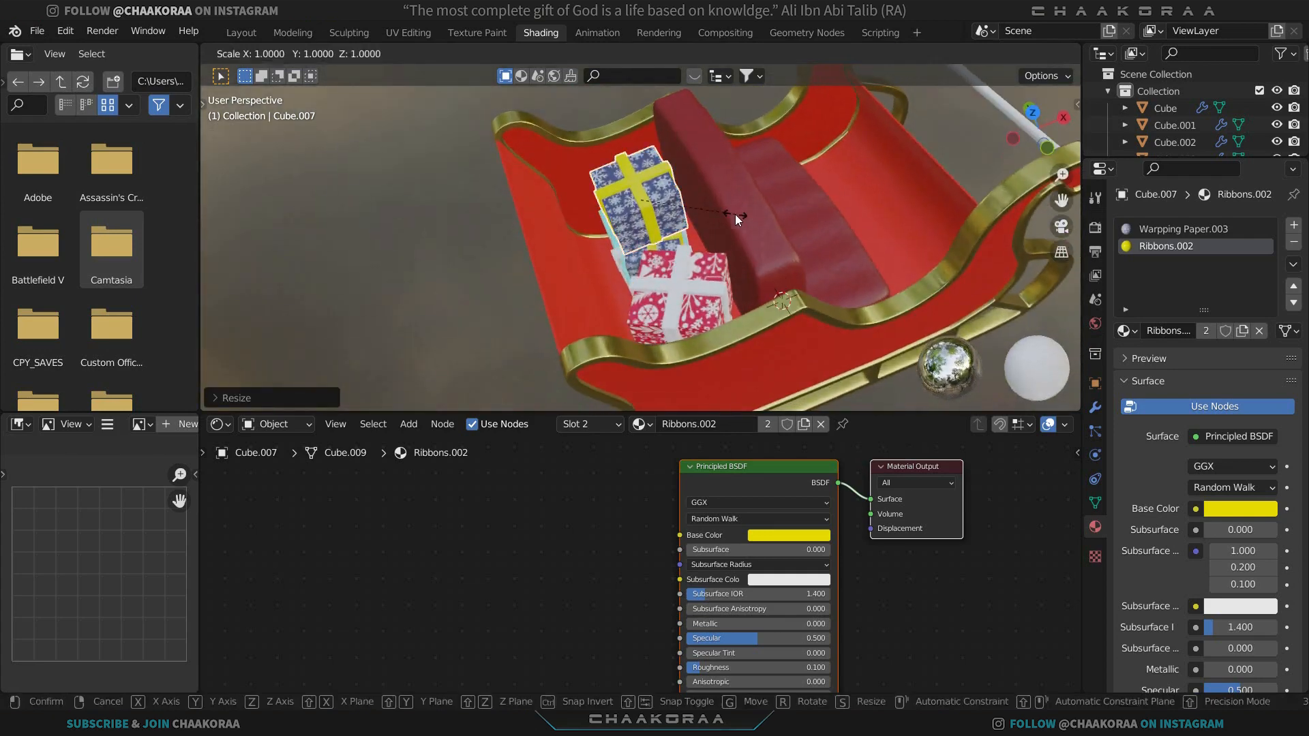
key(x)
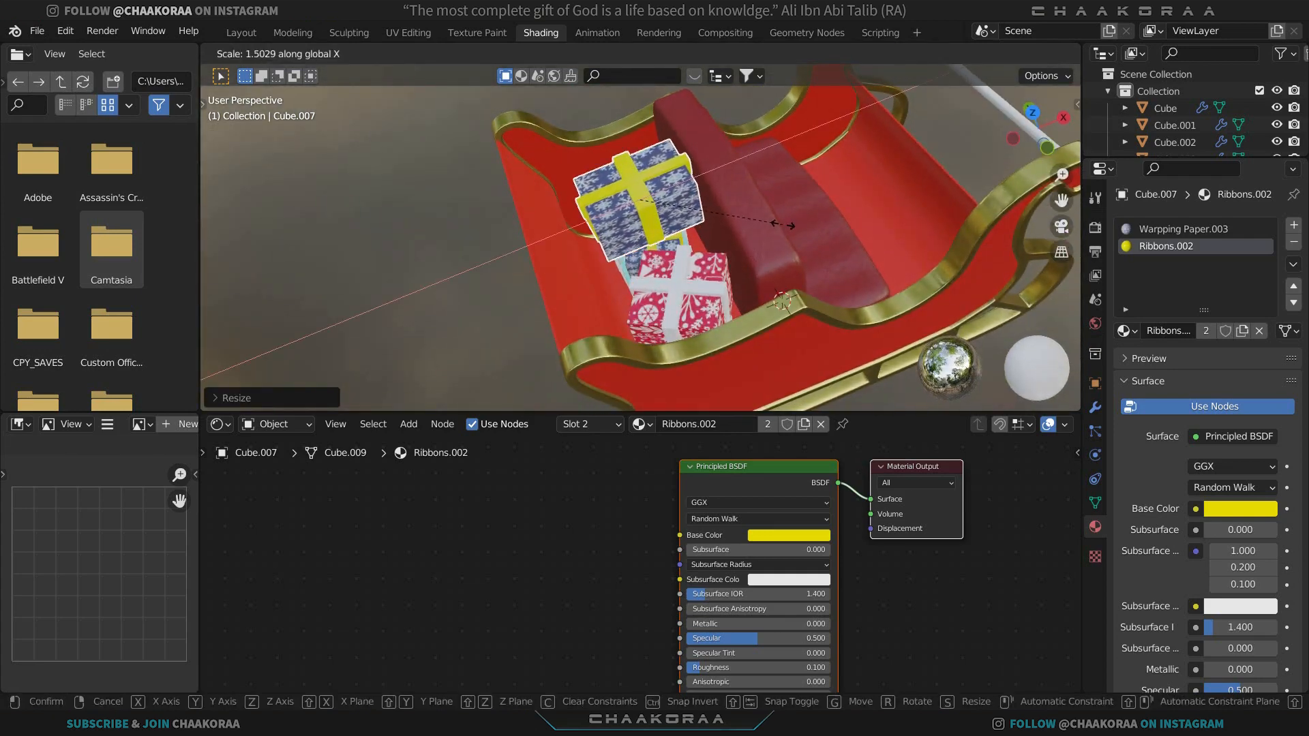
key(y)
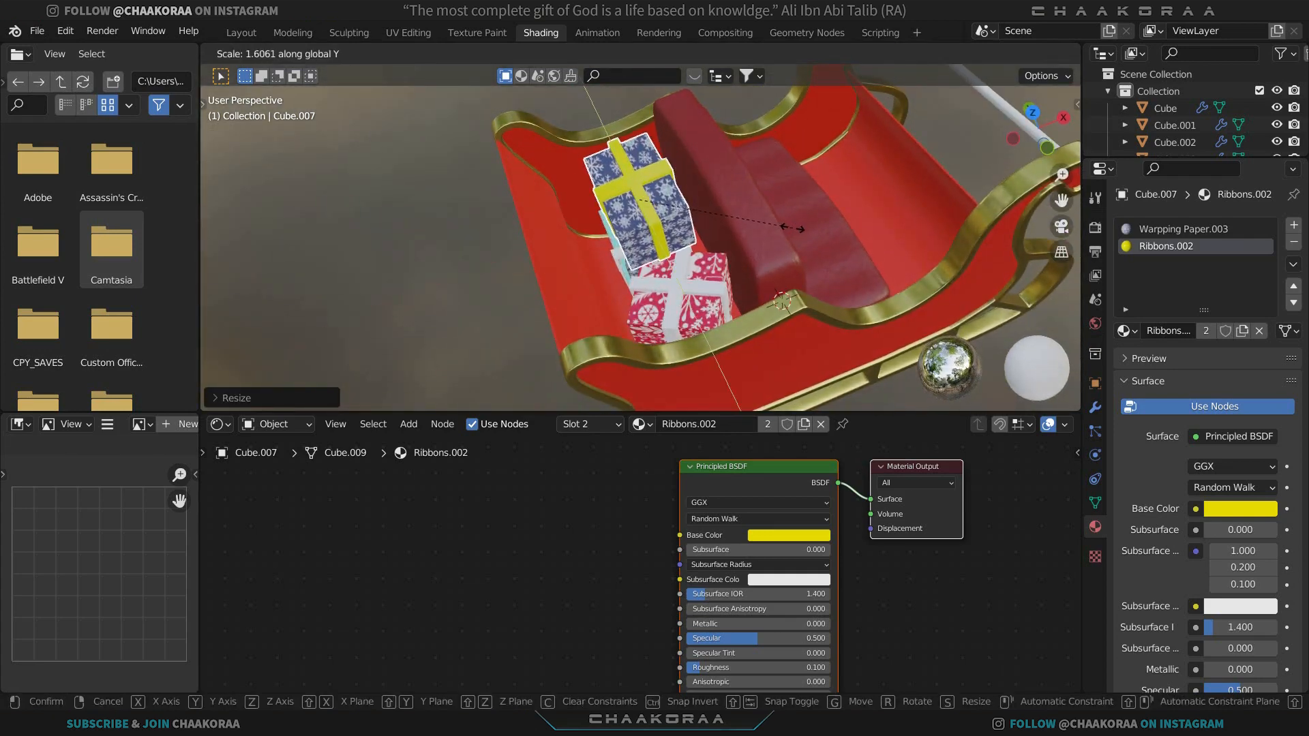
click(789, 225)
Scale the raised gift box down along global Z and apply its object transform.
middle_drag(740, 214, 688, 252)
scroll(694, 200, up, 3)
key(s)
key(z)
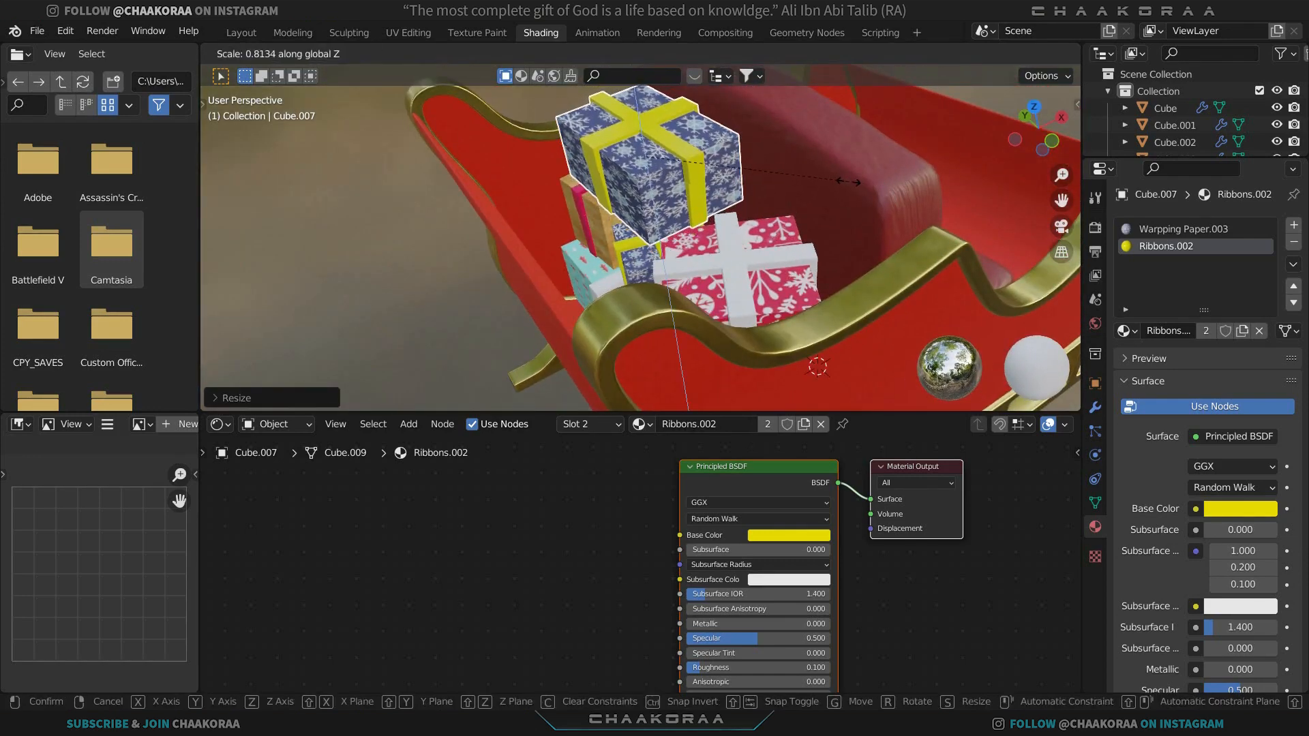
click(739, 188)
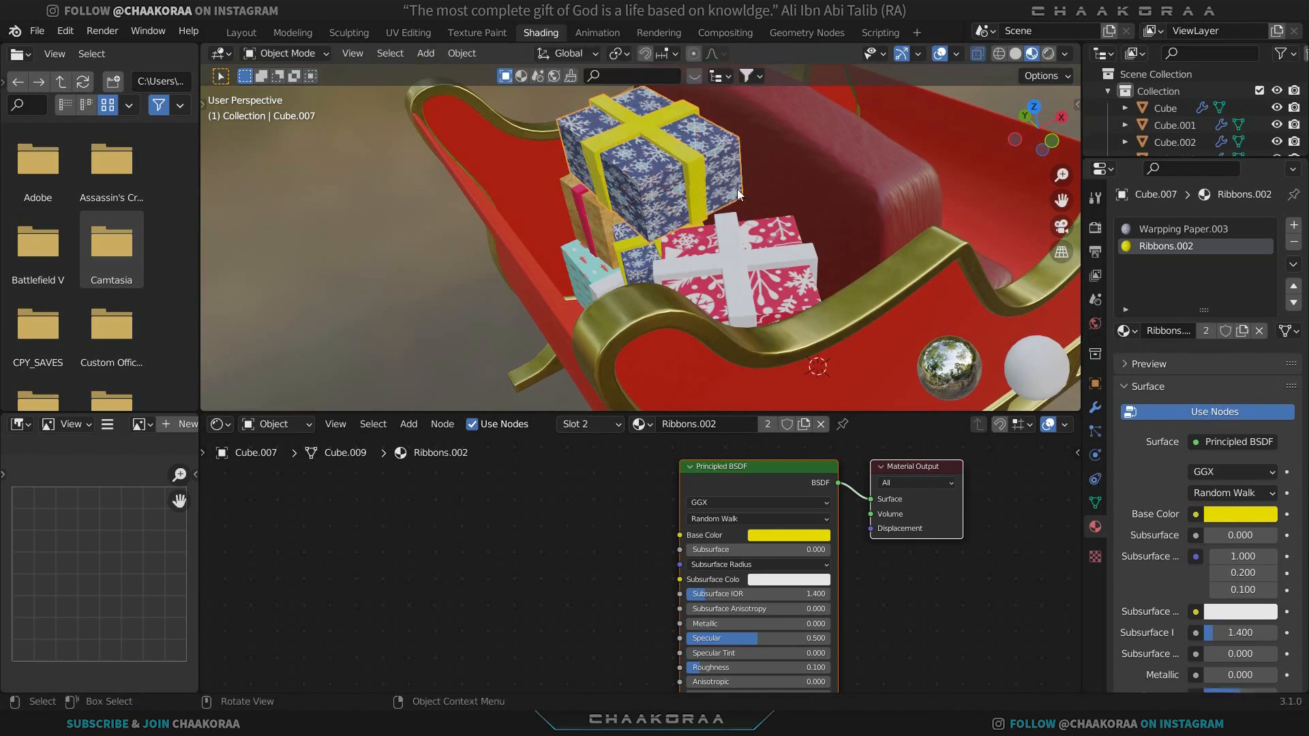
key(ctrl+a)
click(815, 190)
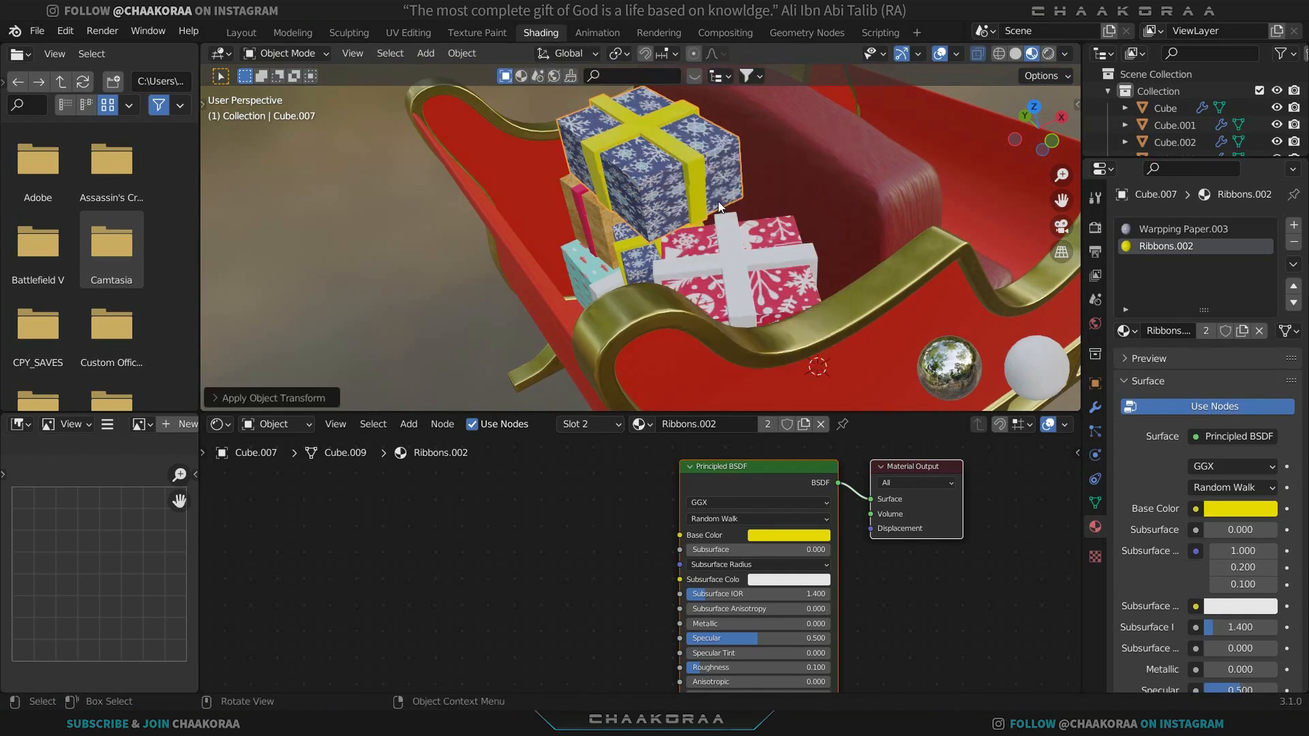
Make the raised gift box's wrapping material single-user and replace its texture image with the red snowflake seamless-ch...9630913.jpg.
key(KP_Decimal)
middle_drag(683, 309, 701, 265)
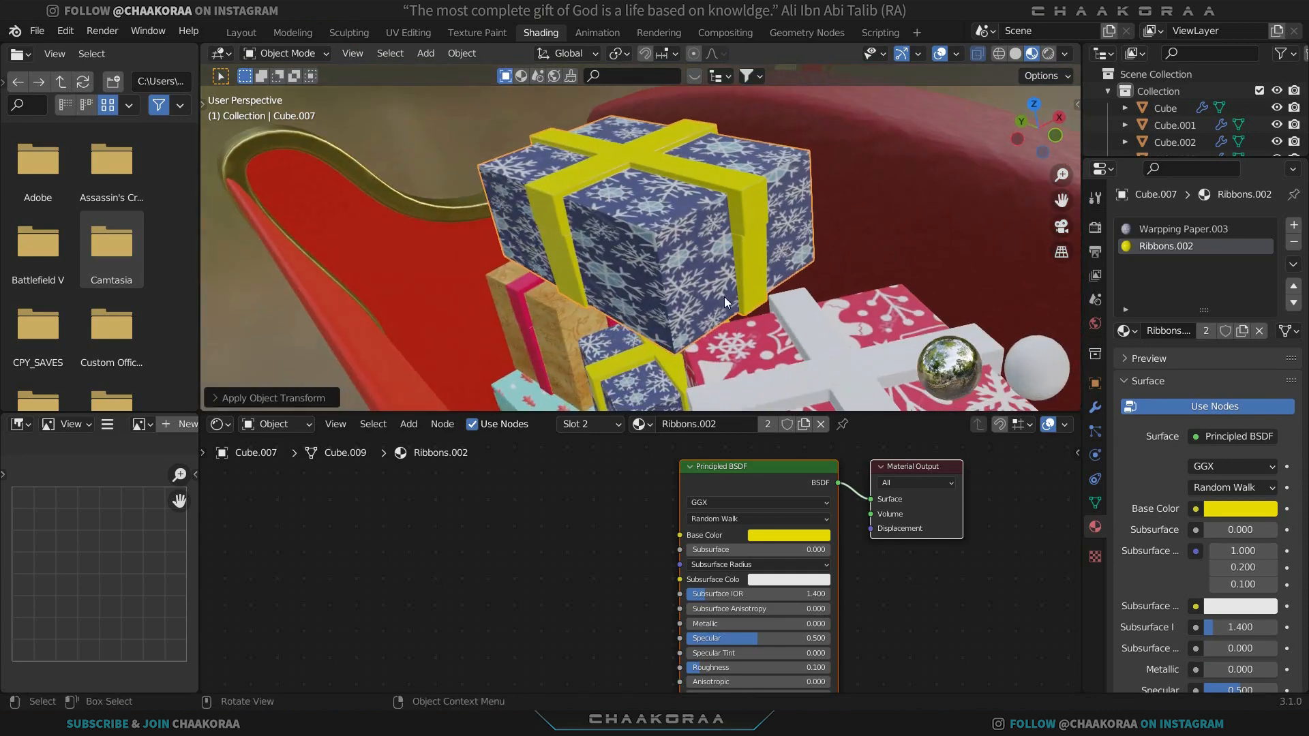
click(1180, 230)
click(762, 423)
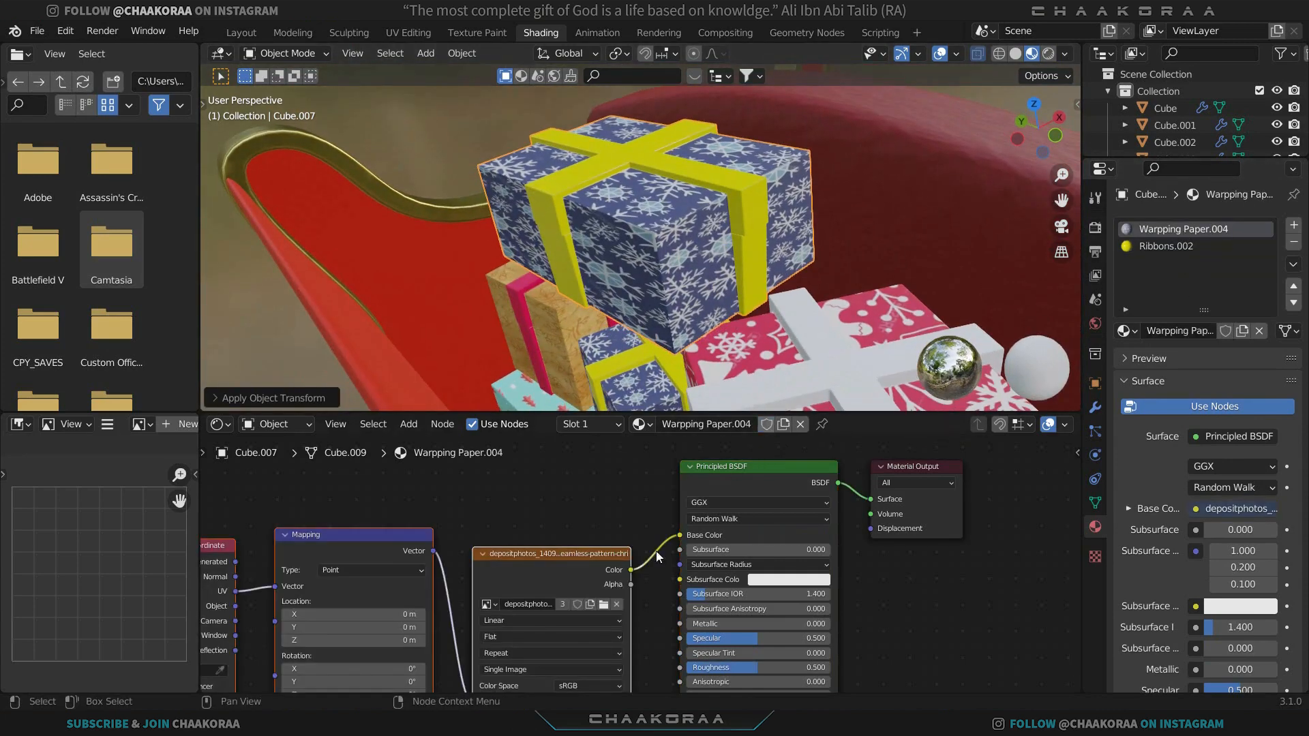
click(603, 604)
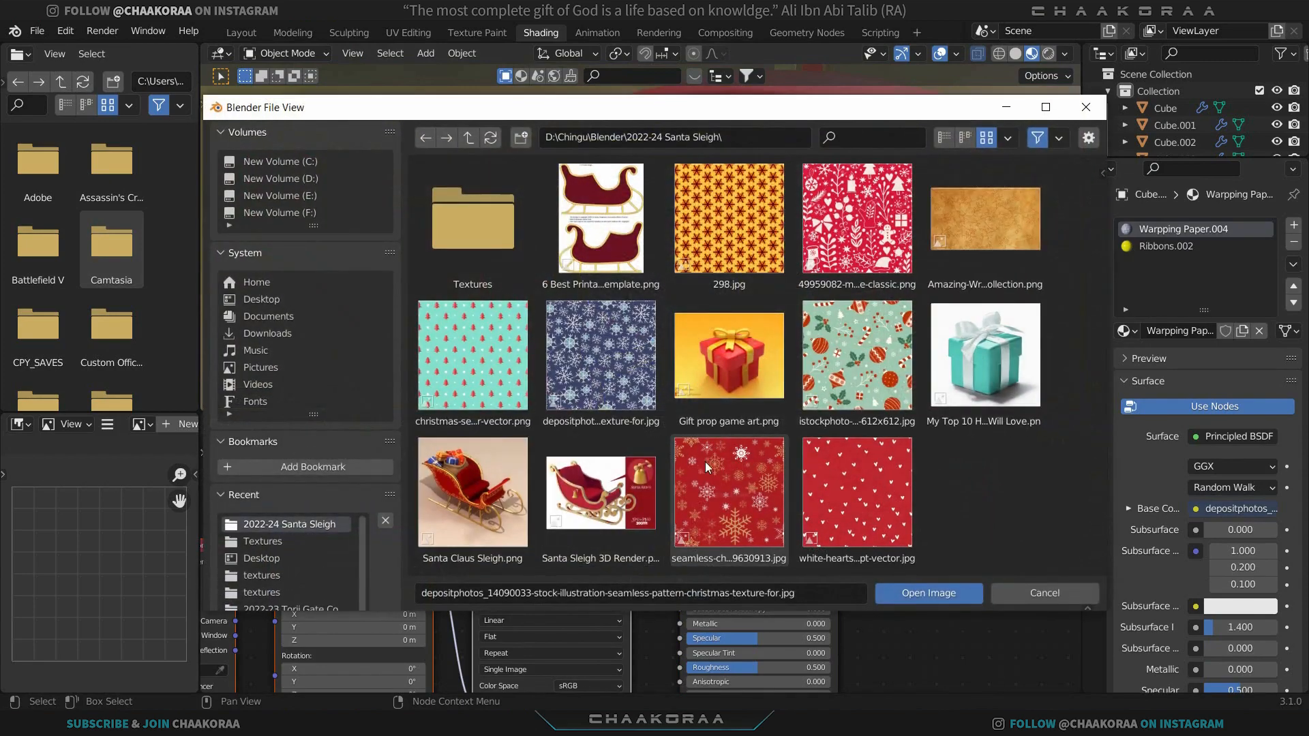
double_click(851, 483)
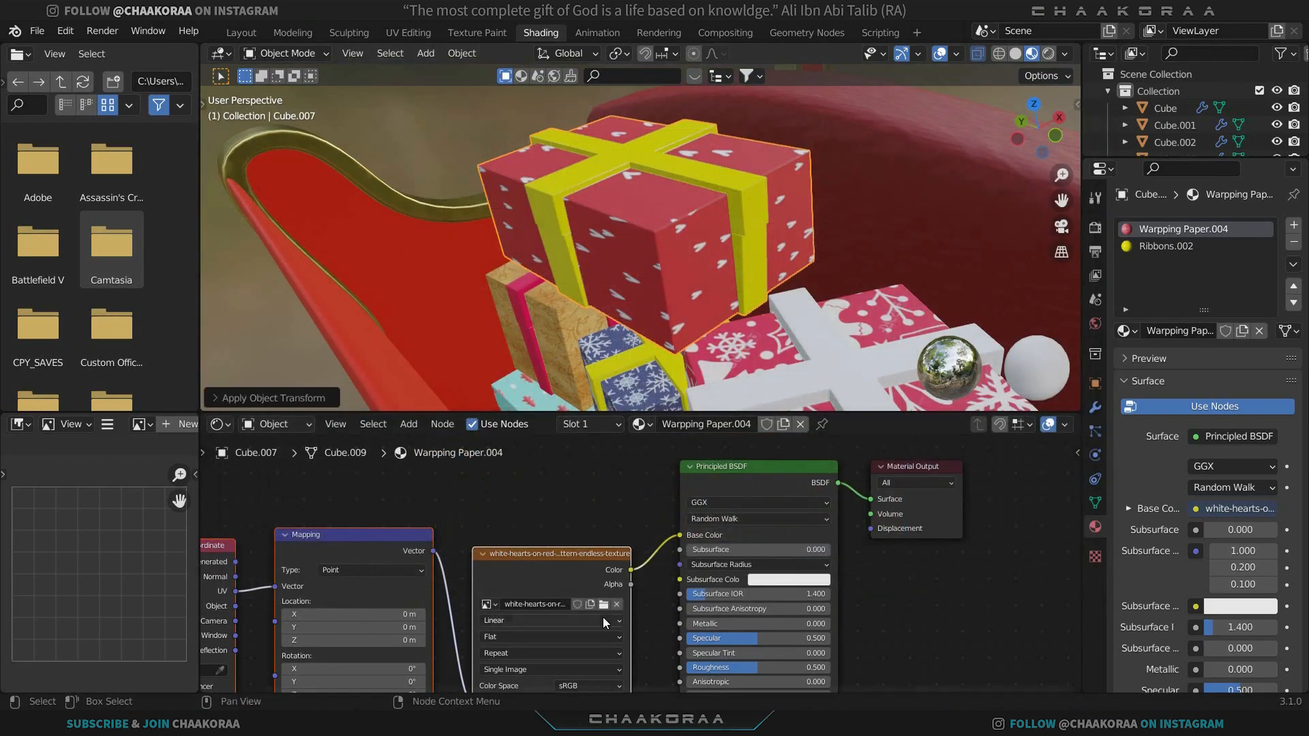
click(607, 606)
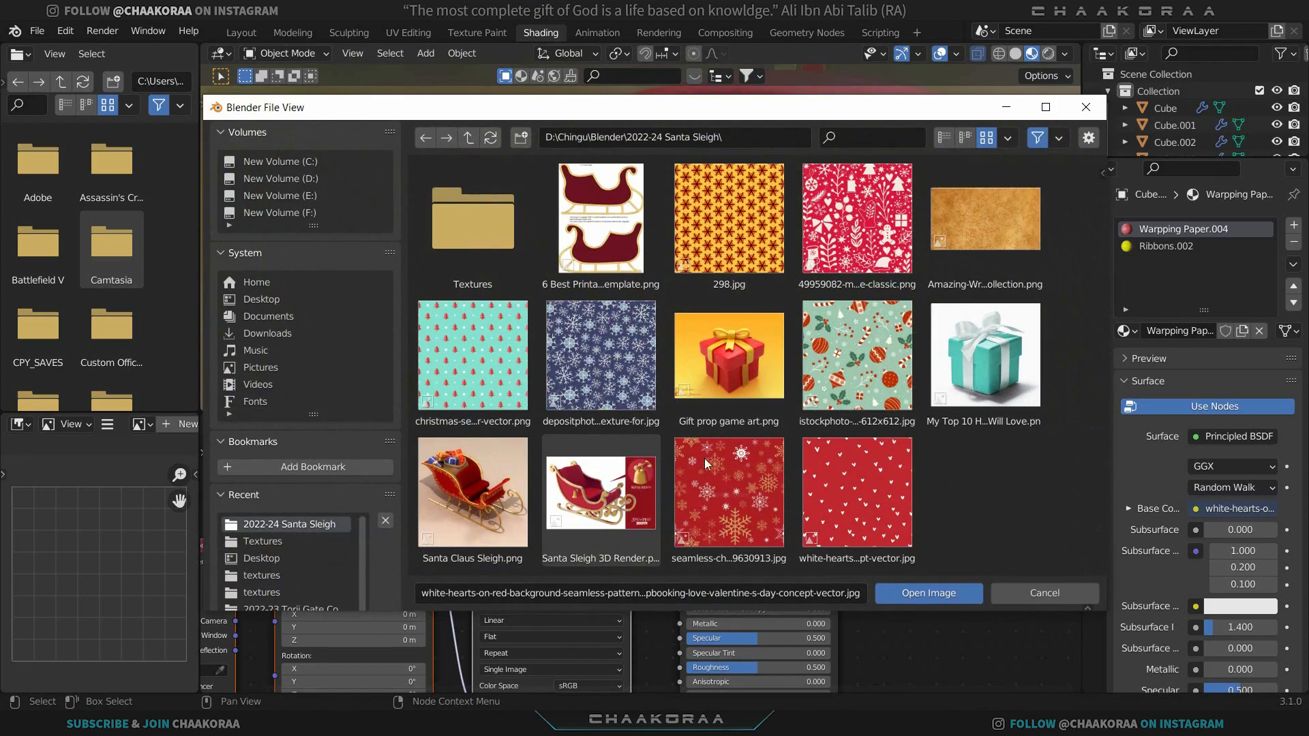
double_click(742, 474)
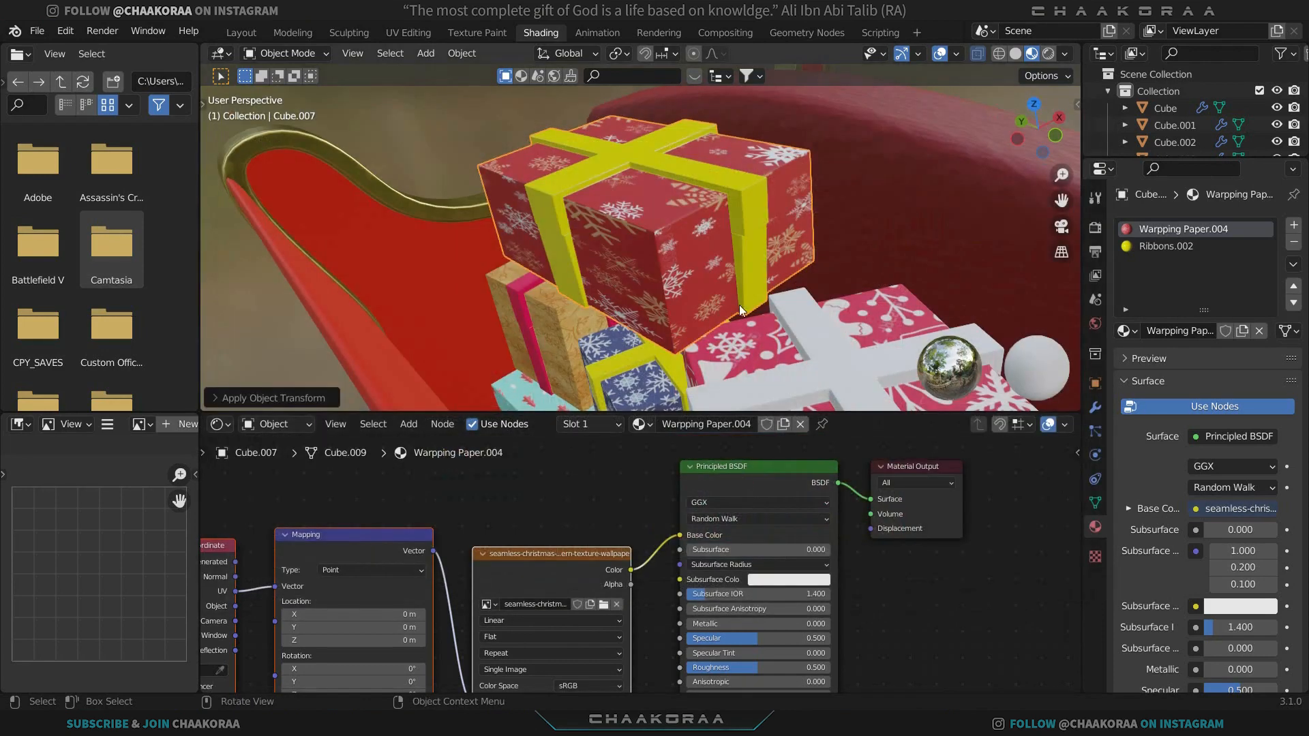
Make the red snowflake gift box's Ribbons material single-user and set its base color to dark blue.
scroll(739, 305, down, 5)
scroll(708, 270, up, 5)
click(1167, 246)
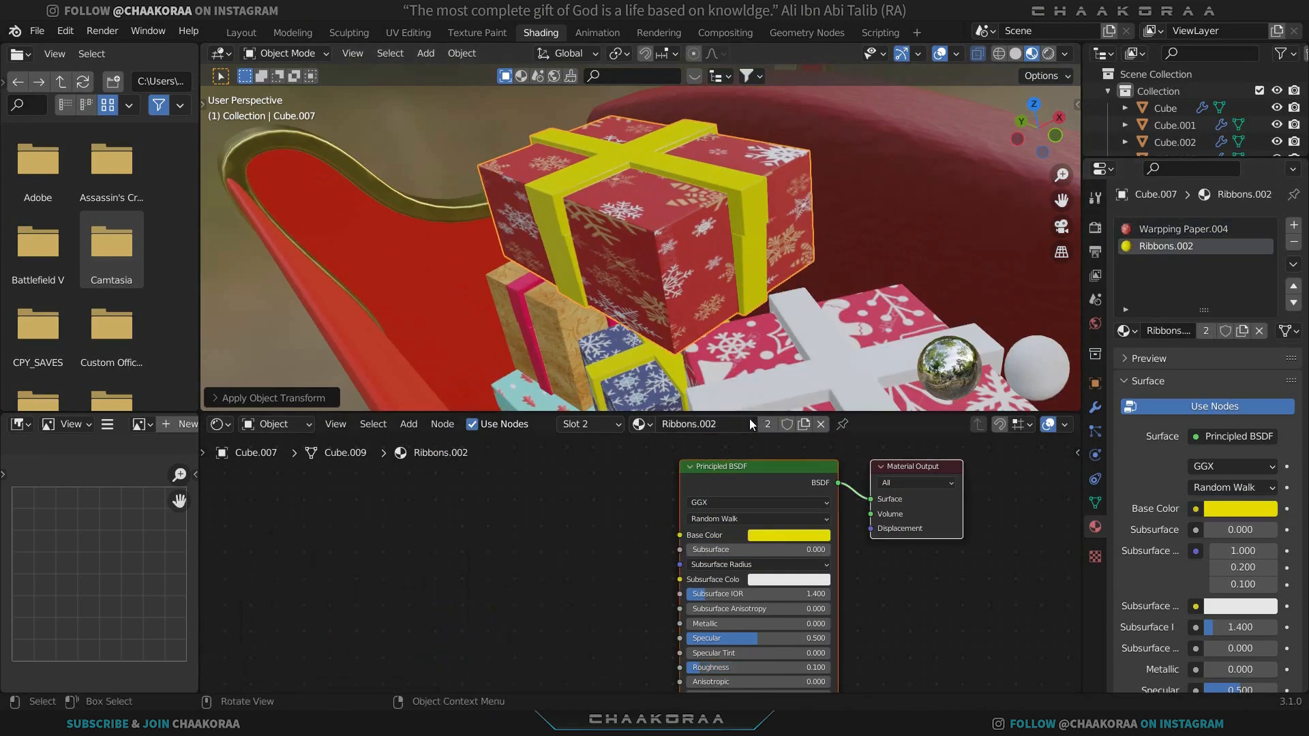
click(771, 535)
mouse_move(816, 411)
mouse_down()
mouse_move(840, 375)
mouse_move(861, 396)
mouse_move(832, 382)
mouse_up()
scroll(551, 162, down, 5)
click(552, 162)
scroll(647, 241, up, 5)
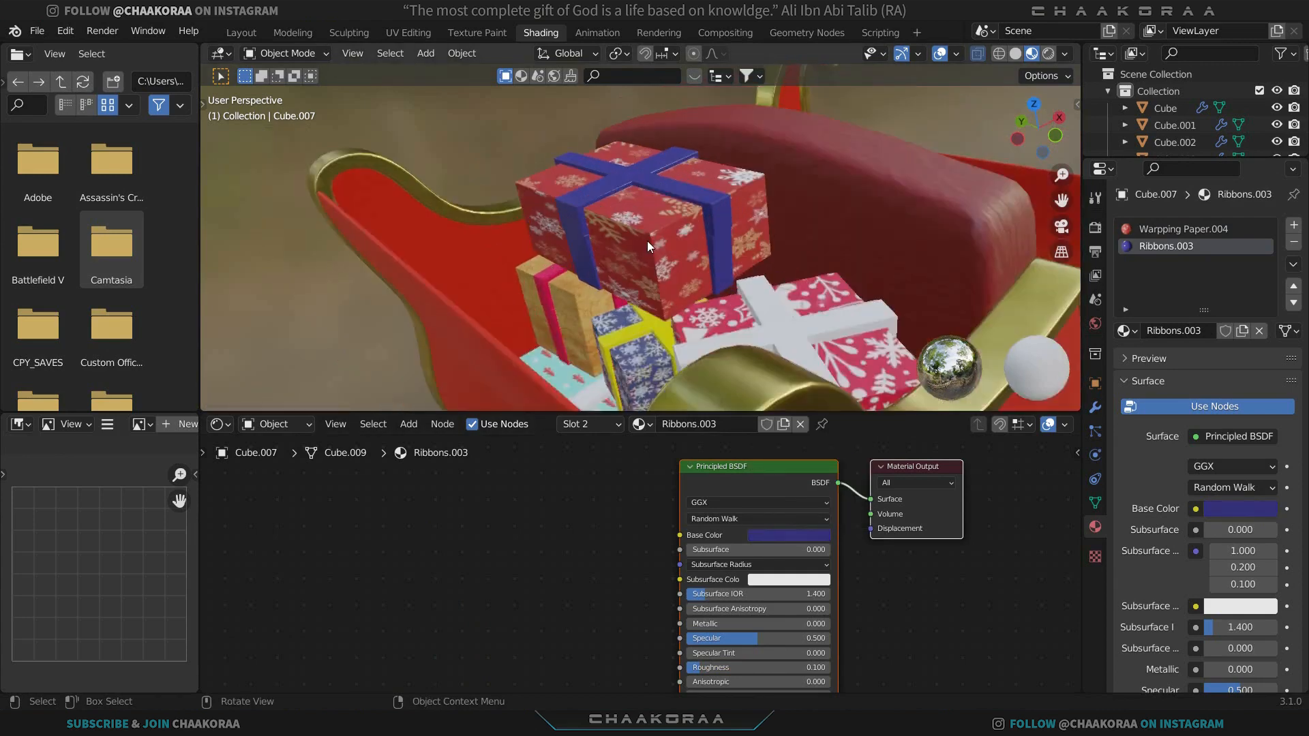
Tilt the red snowflake gift box with free trackball rotation and lower it until it leans on the gifts beneath.
click(655, 267)
middle_drag(656, 267, 597, 254)
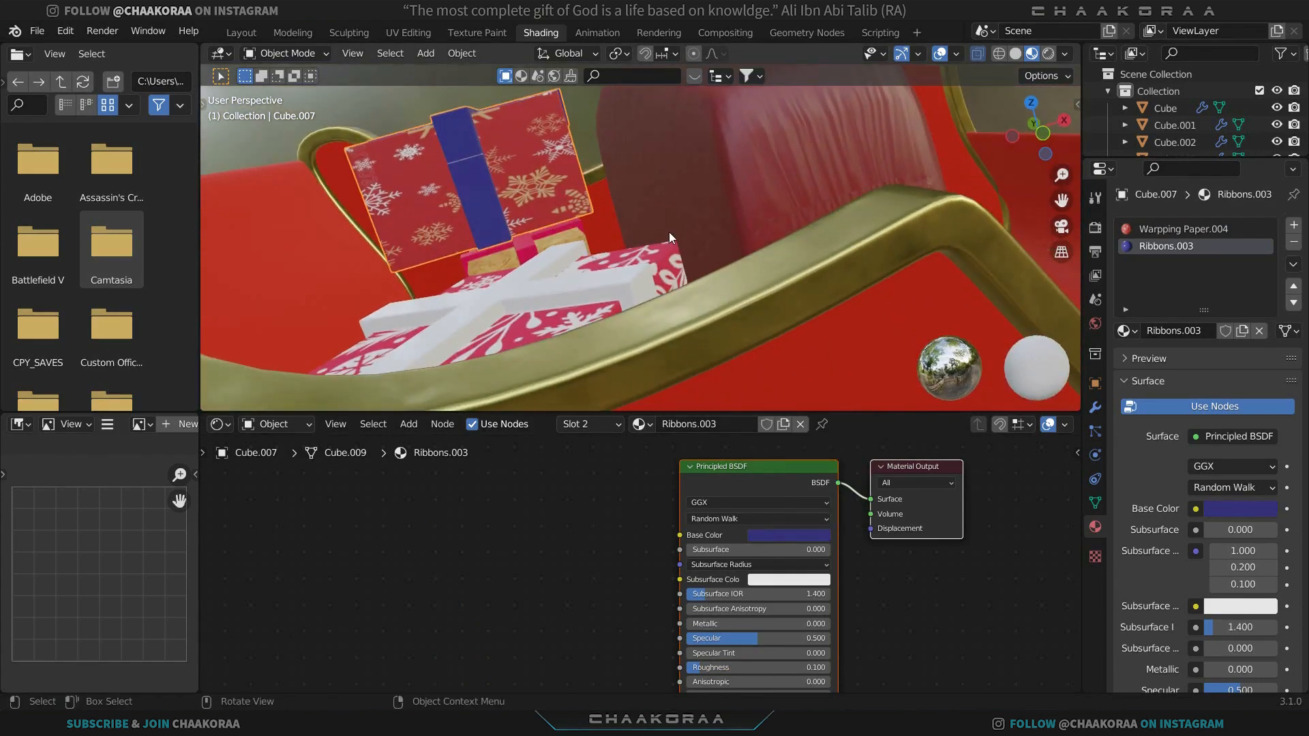
key(r)
key(r)
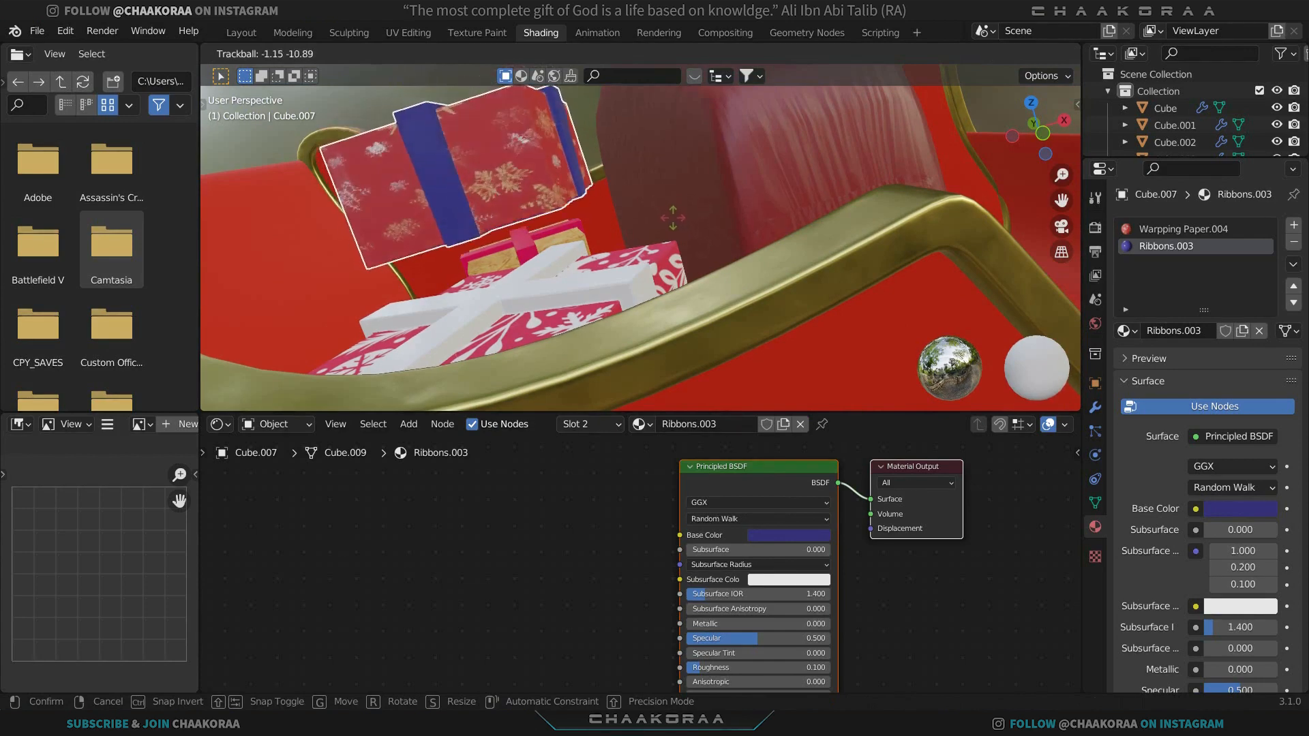
click(668, 187)
key(r)
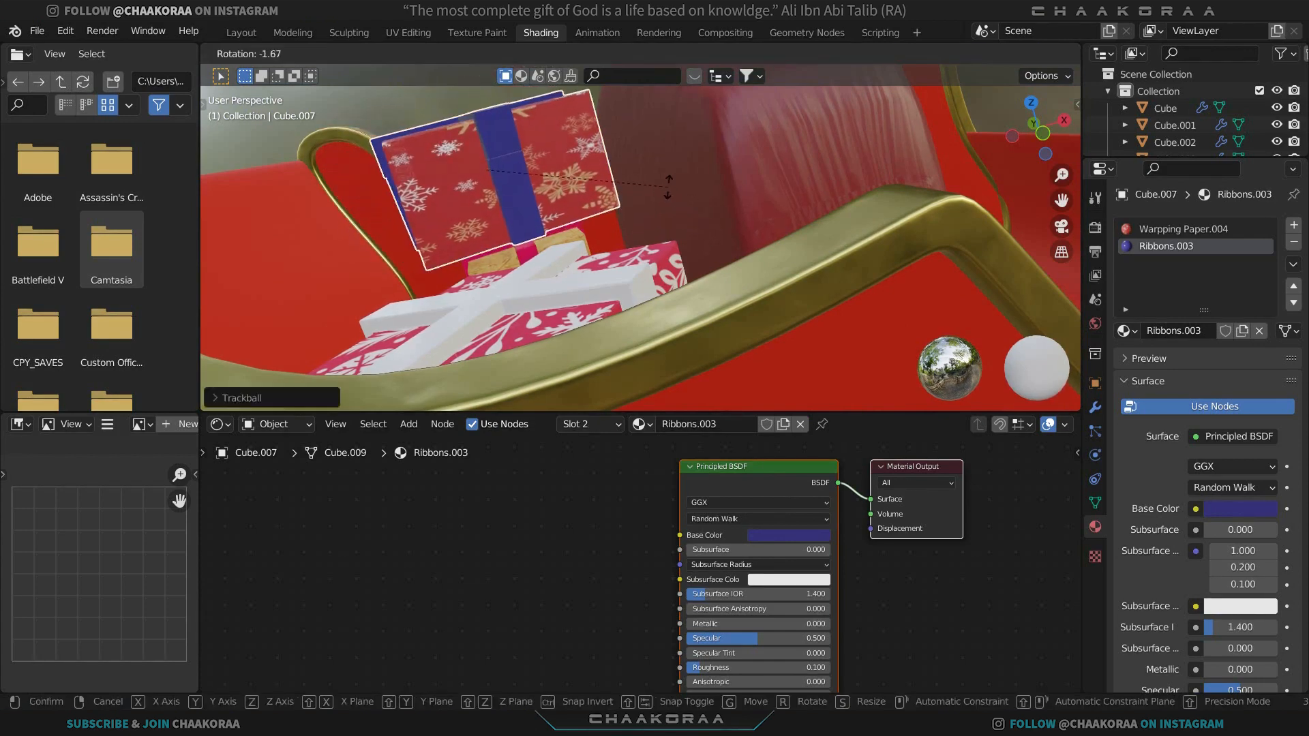
key(r)
key(g)
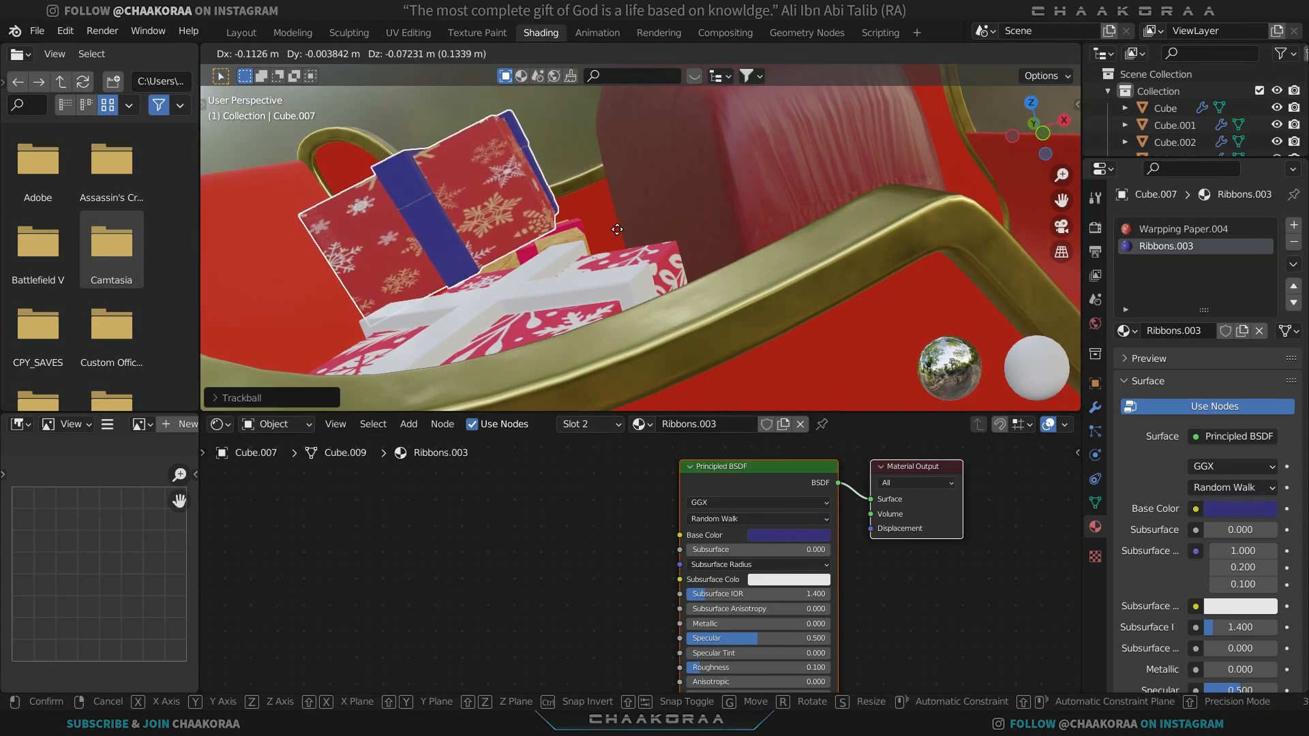
click(617, 229)
Add the neighbouring gift boxes to the selection and scale the selected boxes together.
mouse_move(533, 228)
middle_down()
mouse_move(564, 230)
mouse_move(573, 256)
mouse_move(526, 234)
middle_up()
middle_drag(597, 262, 597, 275)
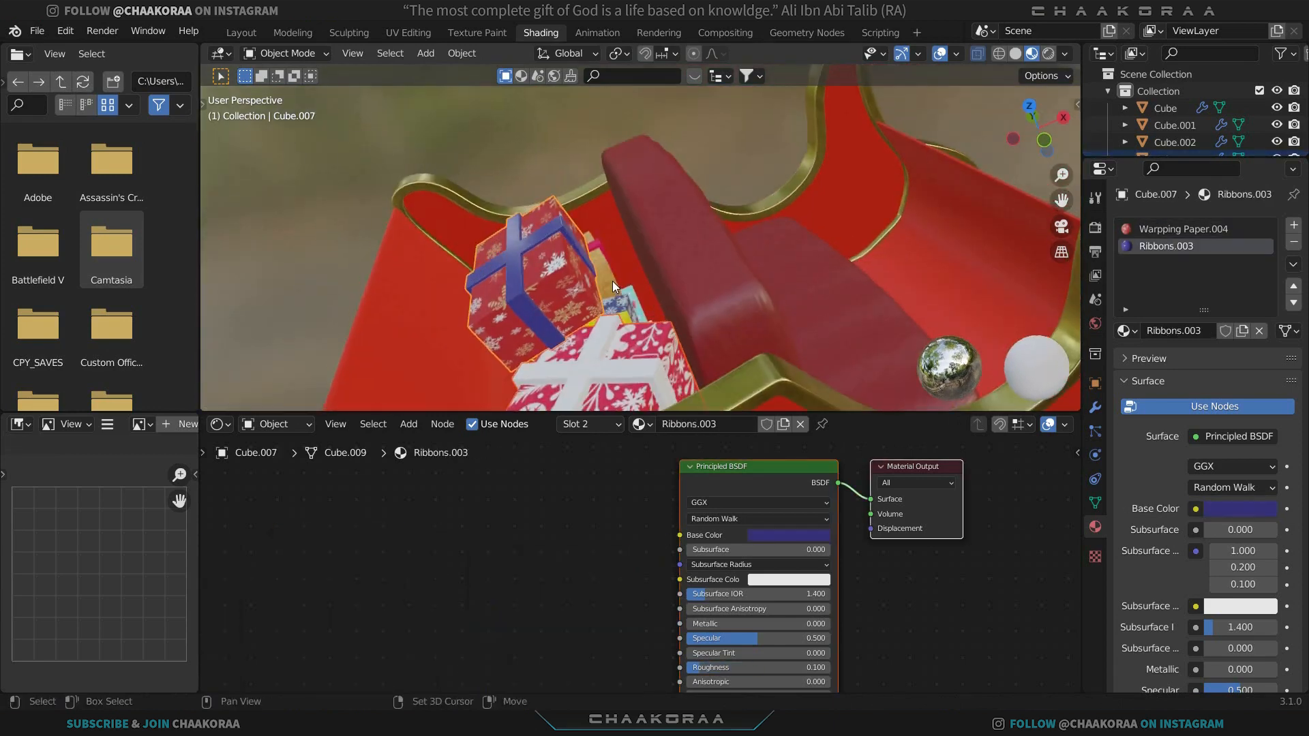
shift+click(613, 280)
shift+click(621, 298)
middle_drag(620, 299, 627, 328)
middle_drag(698, 284, 785, 208)
key(s)
click(724, 271)
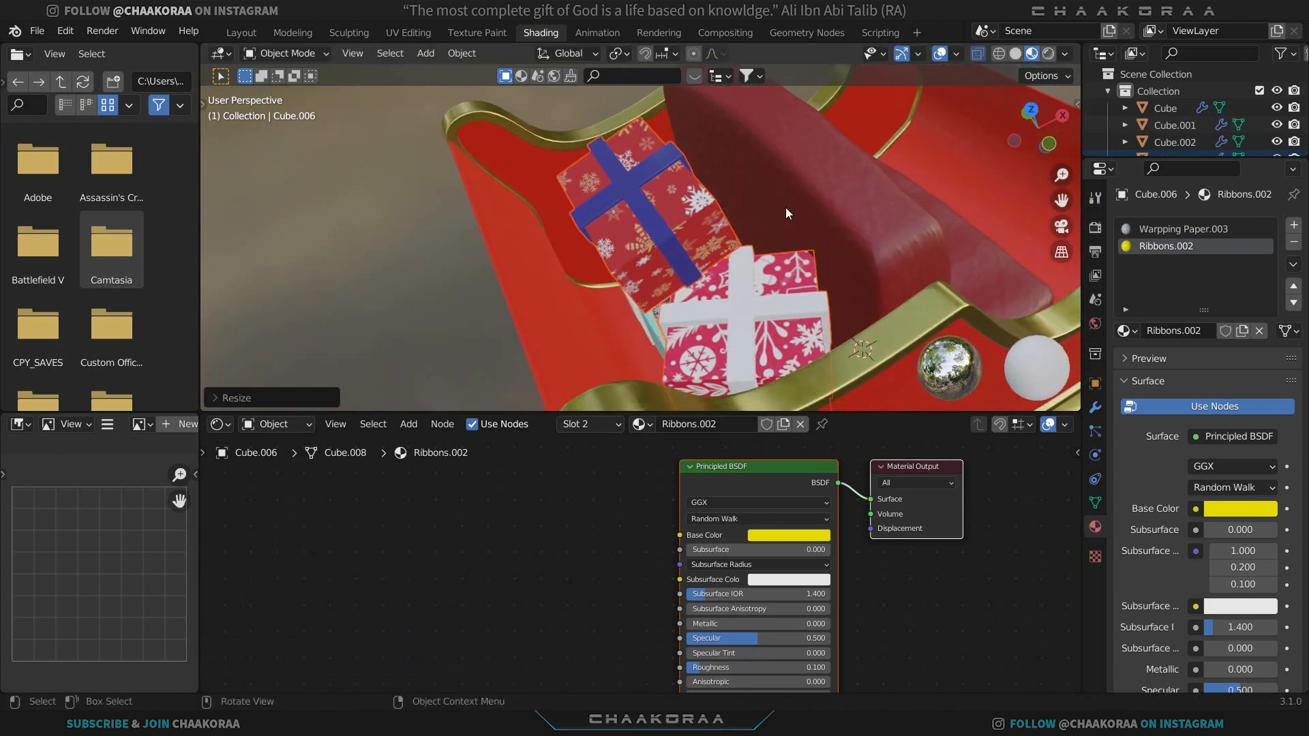
Move the selected gift boxes along the global X axis, away from the seat towards the sleigh's rear.
key(g)
key(x)
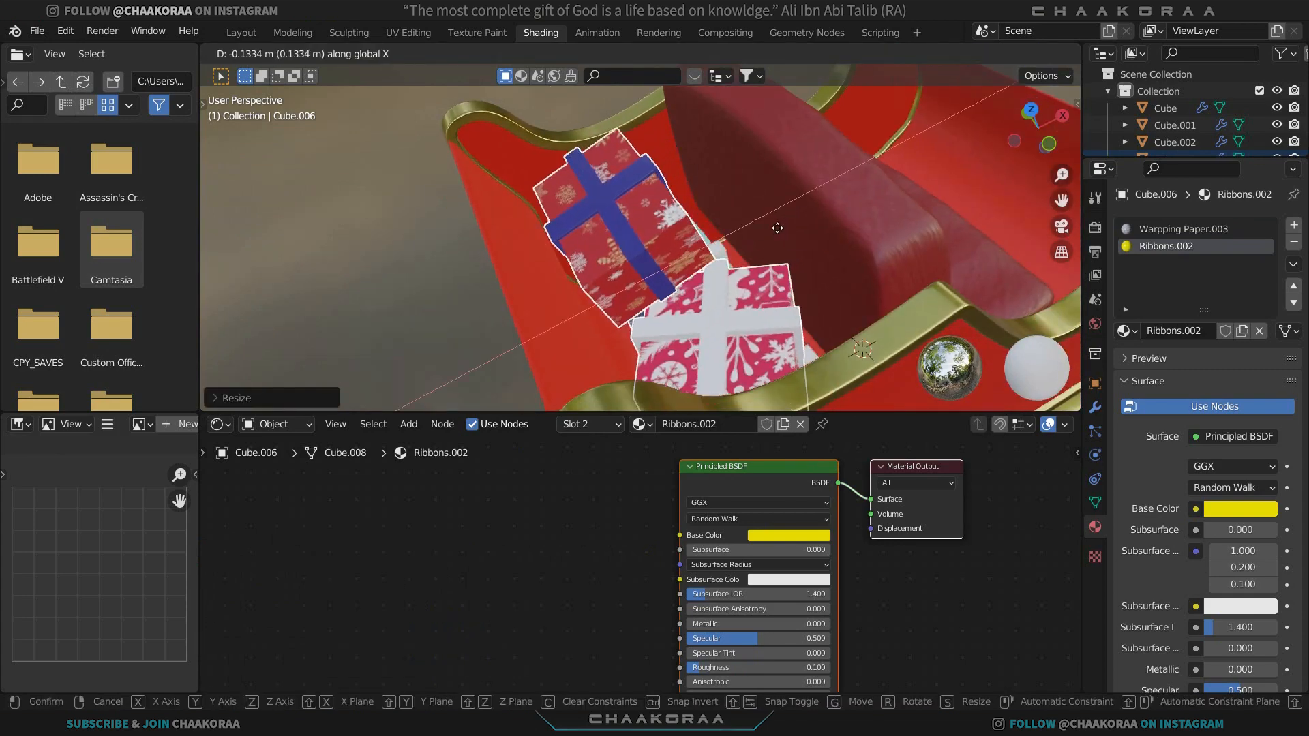
click(754, 253)
middle_drag(754, 254, 673, 270)
Shift the blue snowflake gift box and the gold box with the pink ribbon along global X towards the seat back.
click(720, 258)
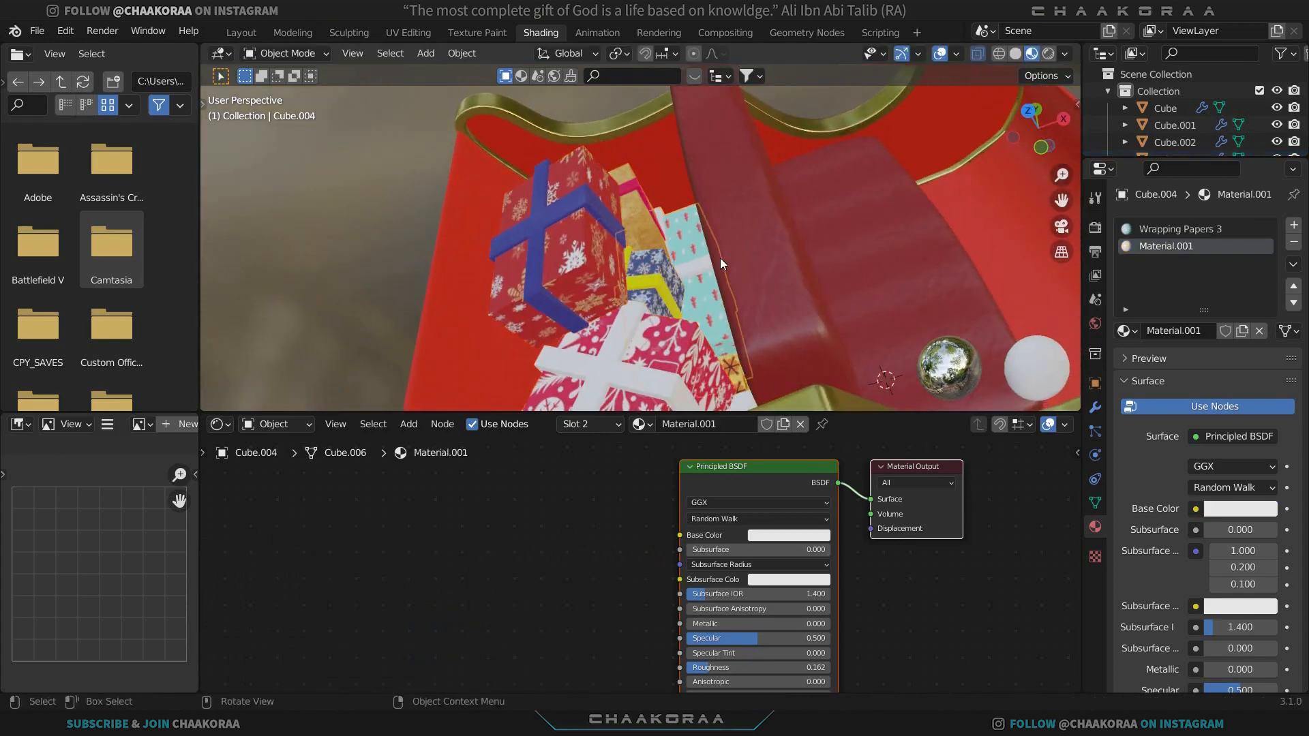
click(671, 279)
key(g)
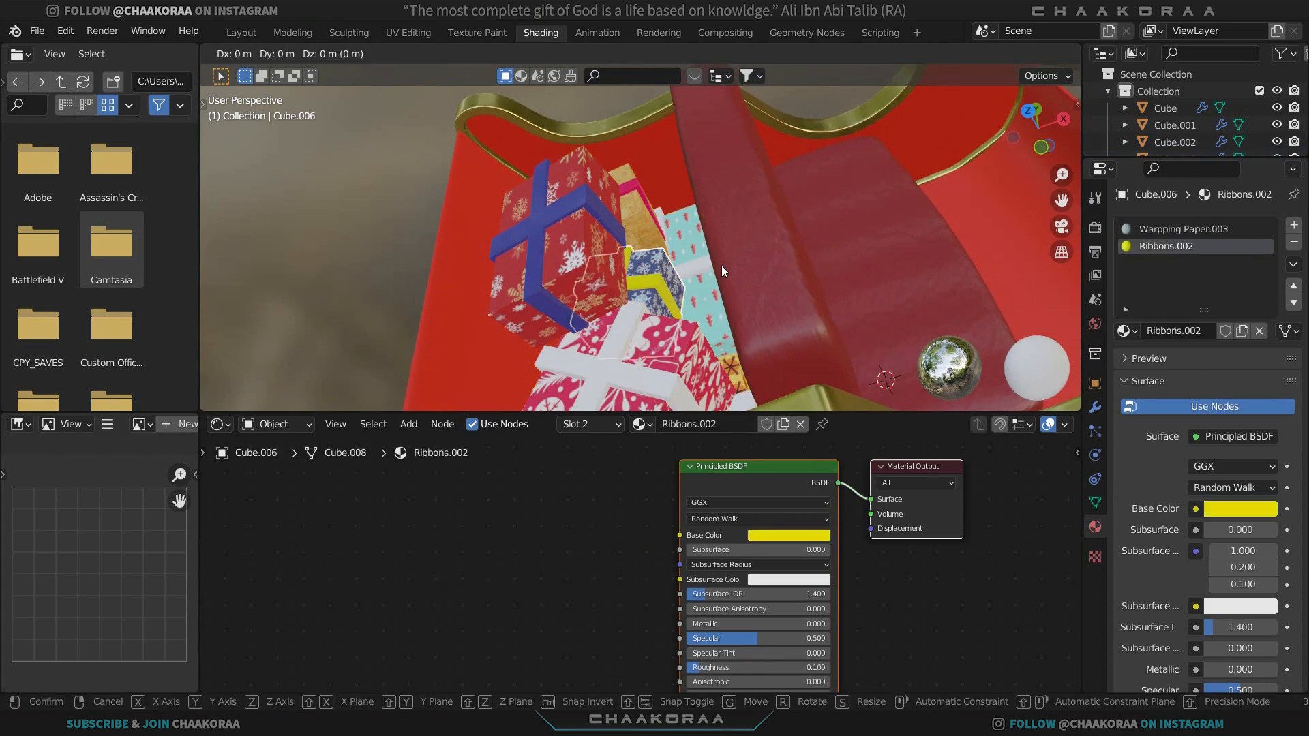
key(x)
click(749, 267)
click(677, 208)
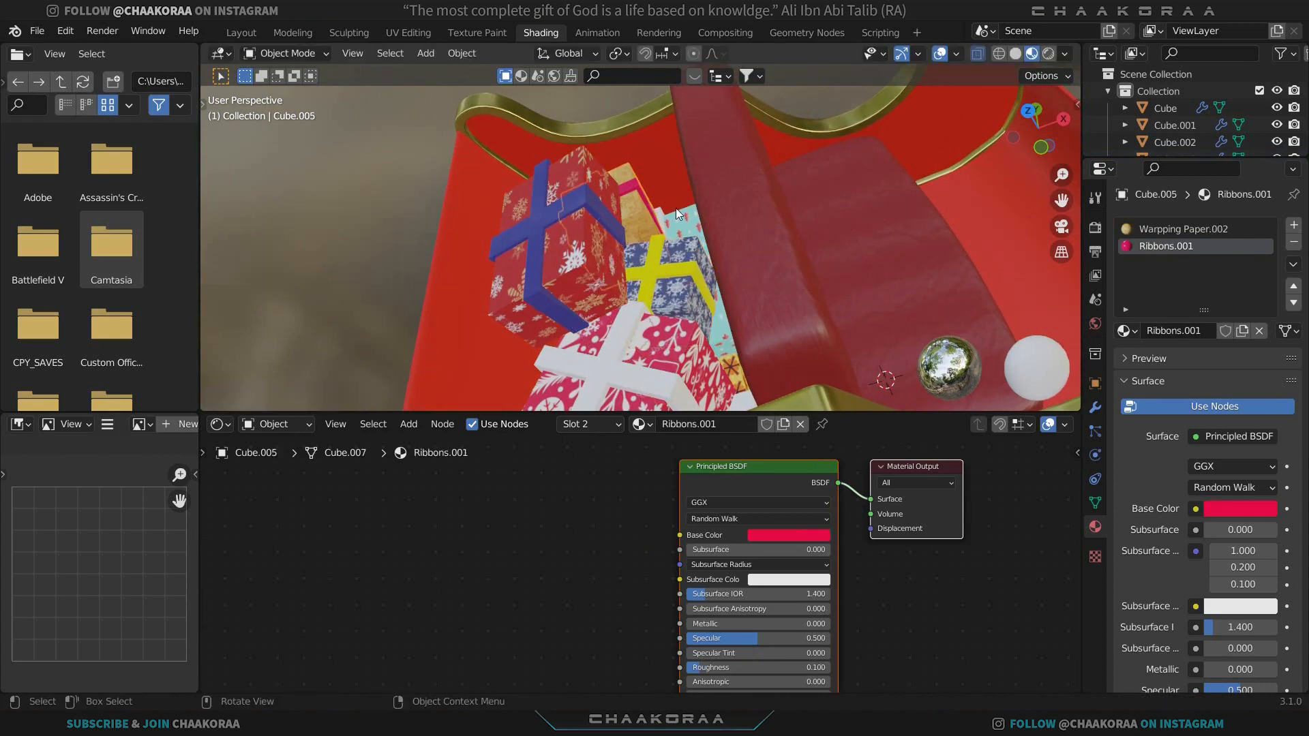
key(g)
key(x)
click(703, 204)
middle_drag(702, 204, 732, 171)
Duplicate the blue snowflake gift box and place the copy above the sleigh's far rear corner.
click(454, 227)
scroll(627, 227, down, 2)
middle_drag(626, 227, 666, 271)
click(673, 273)
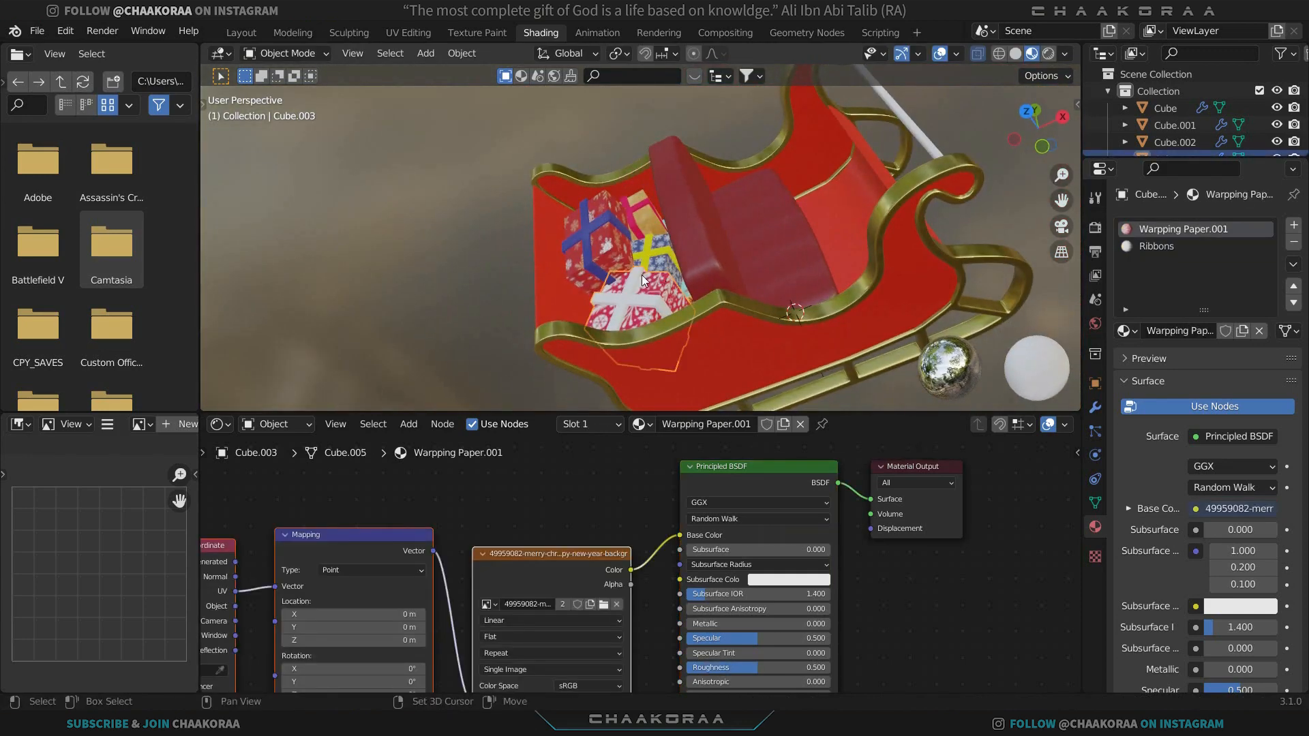
click(677, 266)
key(shift+d)
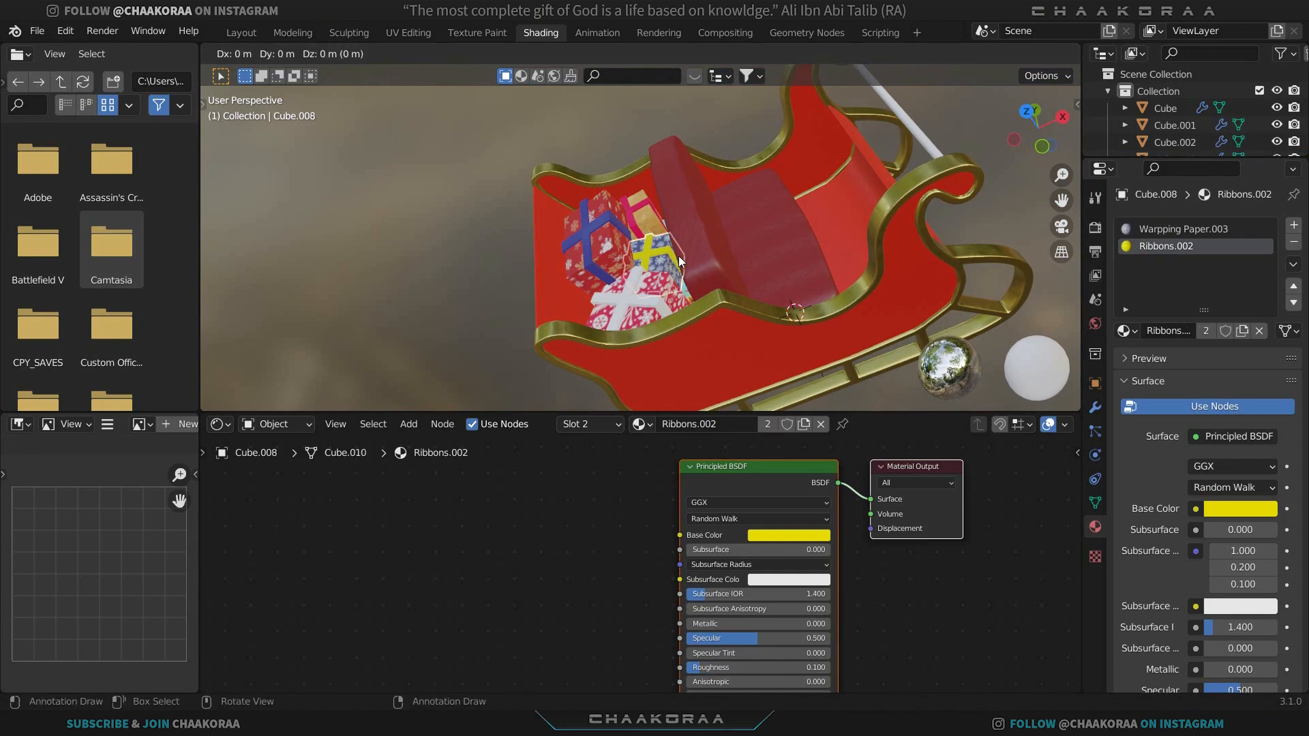
click(600, 186)
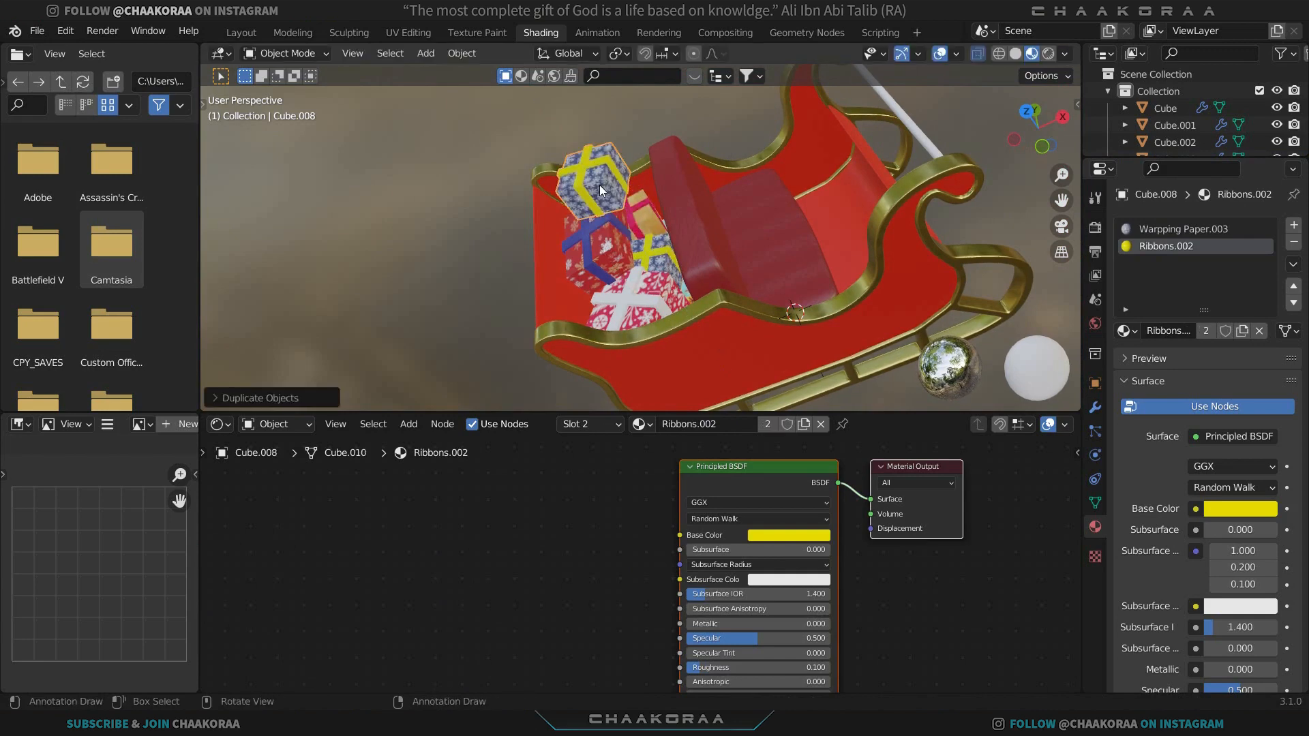
In top view, move the copied blue box beside the red snowflake gift and rotate it square with the sleigh.
key(KP_7)
key(g)
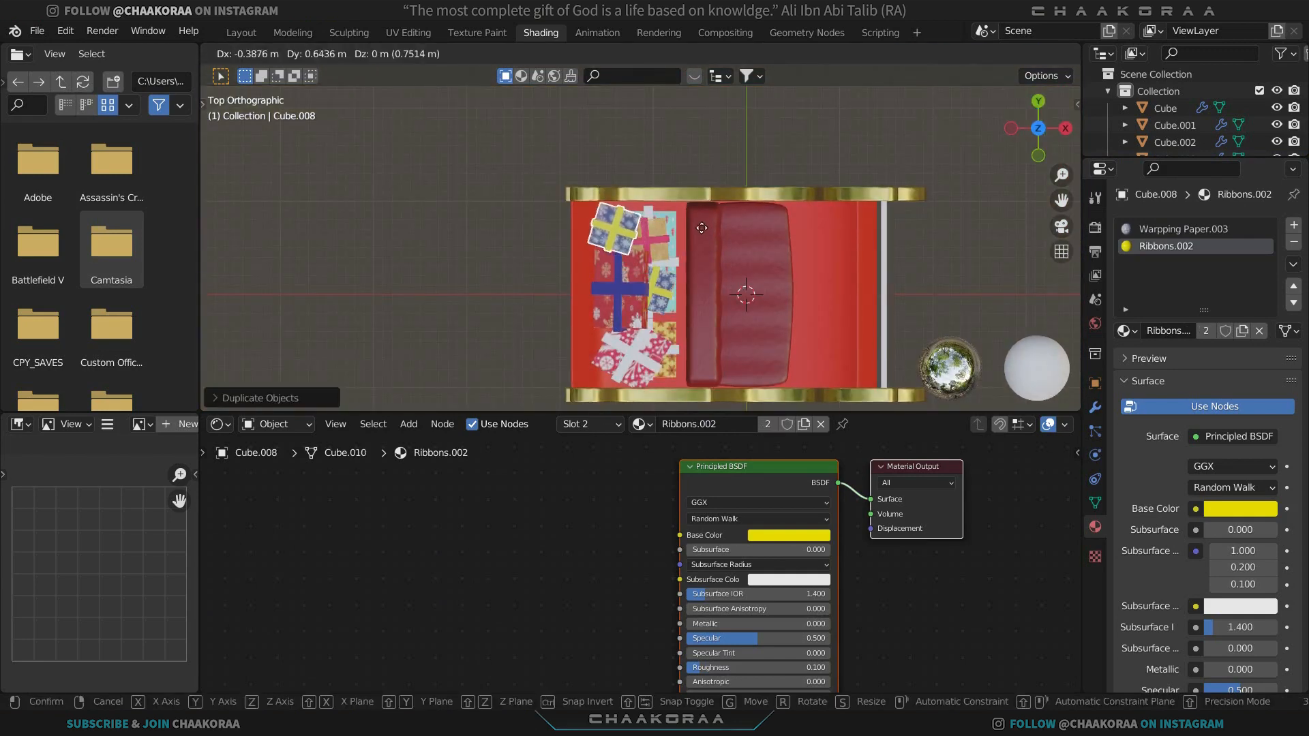
click(702, 218)
key(r)
click(658, 253)
Scale the copied blue box to fit the rear corner, adjusting its position and turning it slightly.
scroll(682, 250, up, 2)
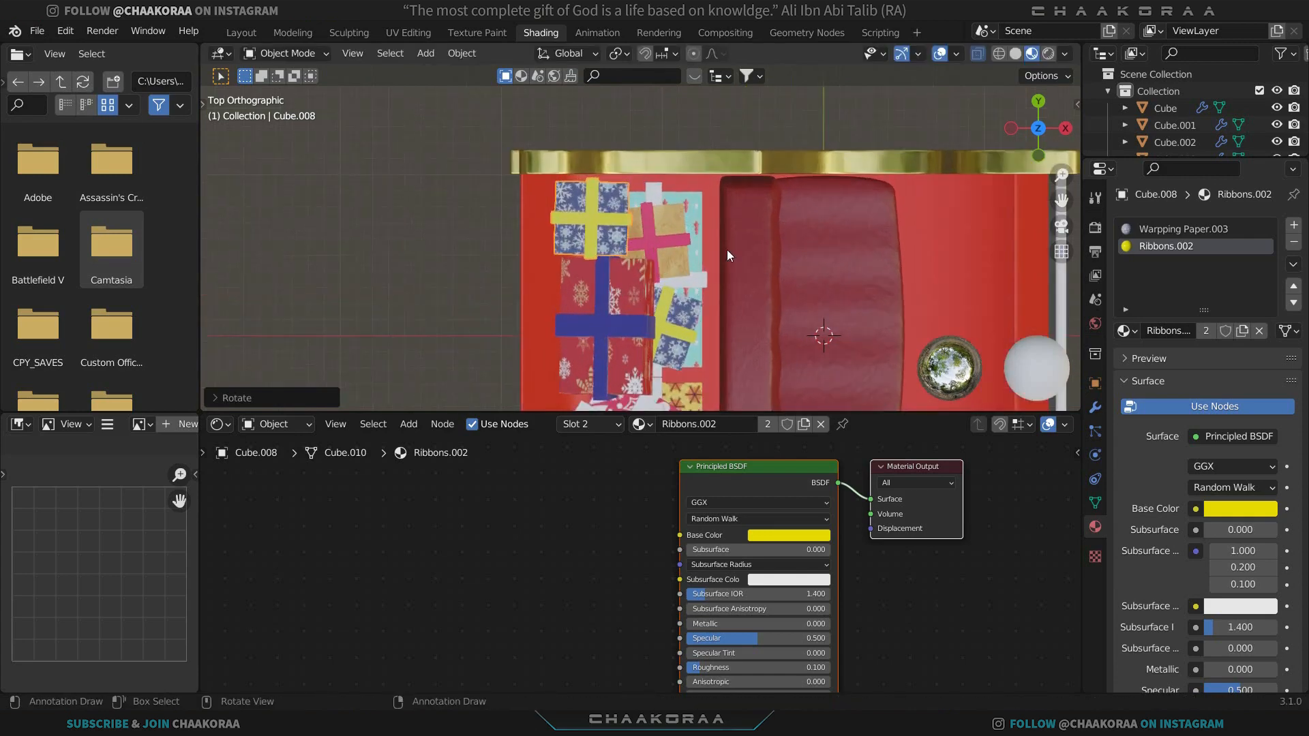
key(s)
click(679, 242)
key(g)
click(707, 242)
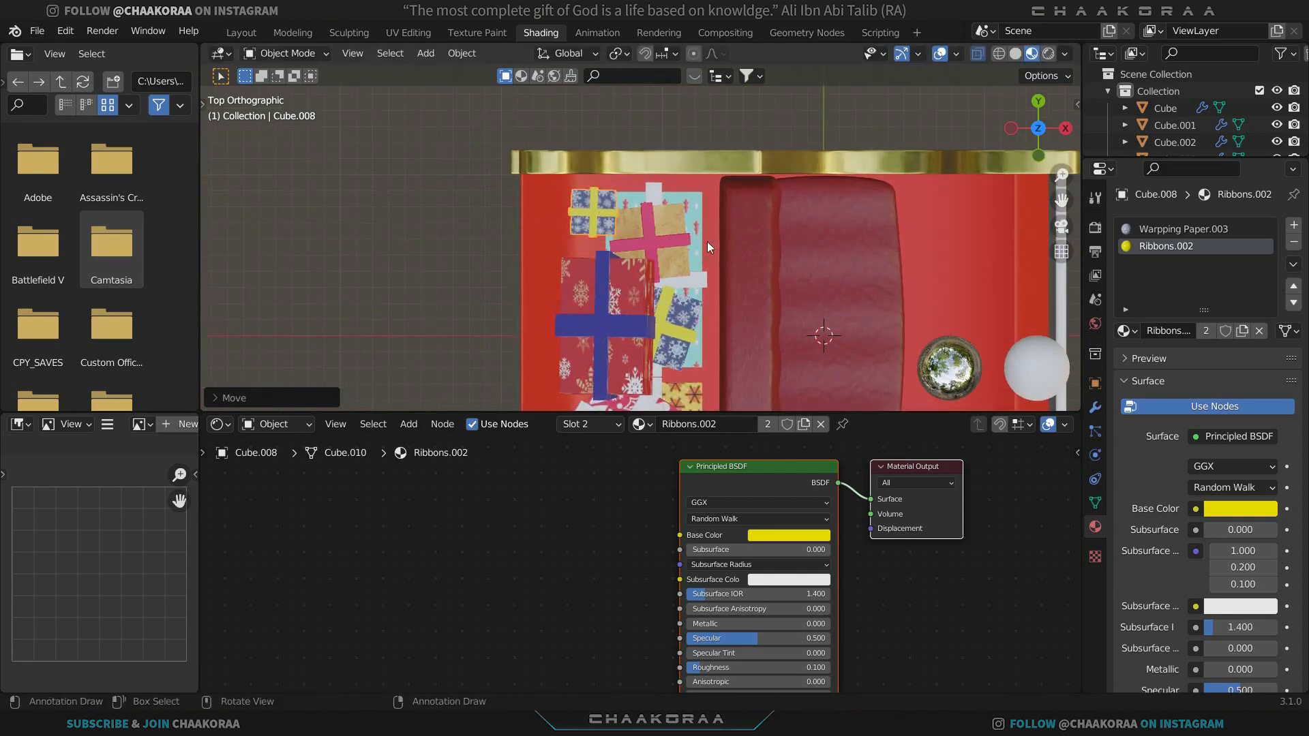
key(s)
click(746, 237)
key(r)
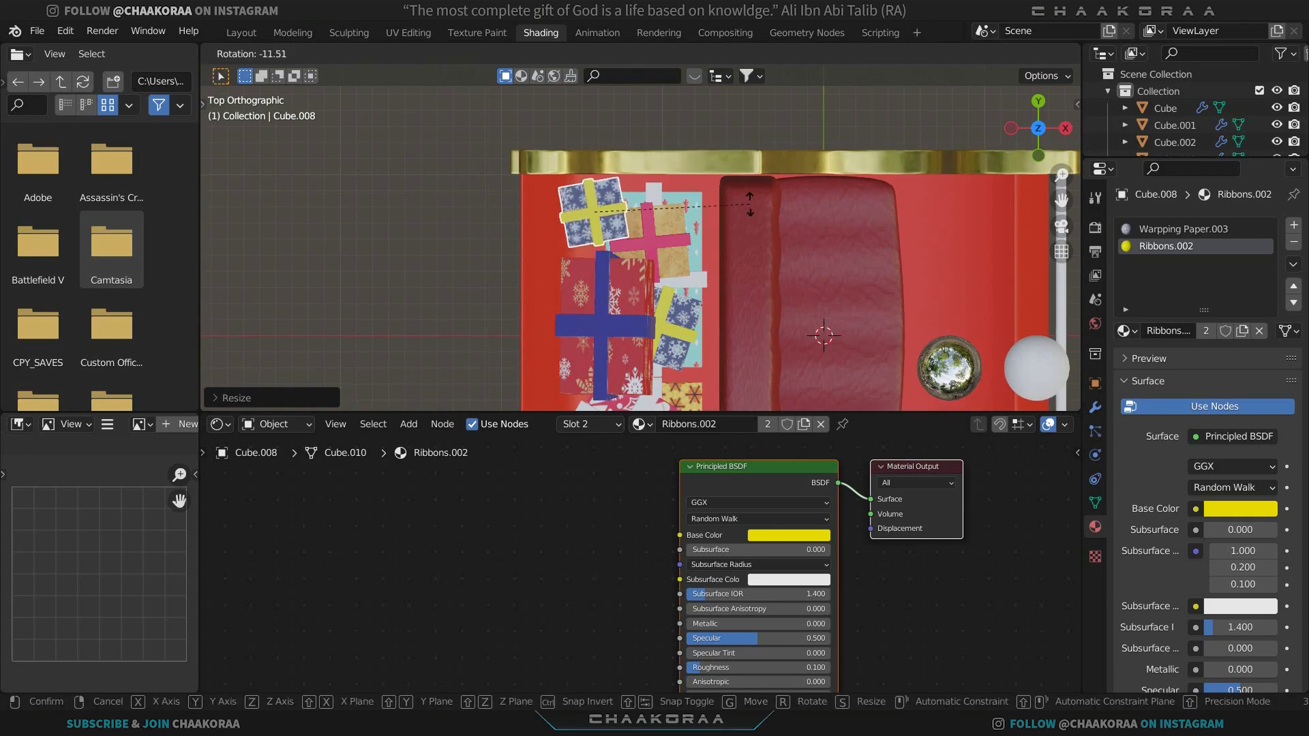
click(619, 268)
Lower the copied blue box along global Z into the sleigh beside the red snowflake gift.
middle_drag(619, 268, 602, 206)
key(g)
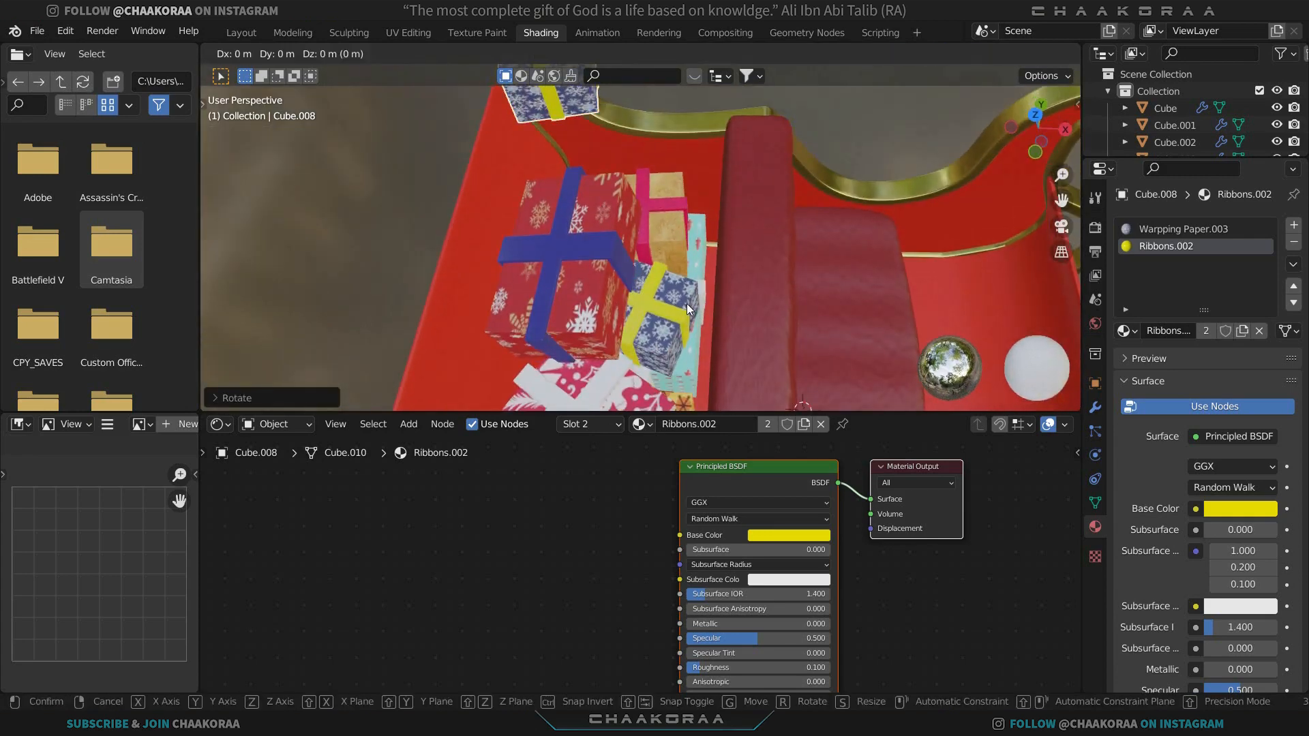
key(z)
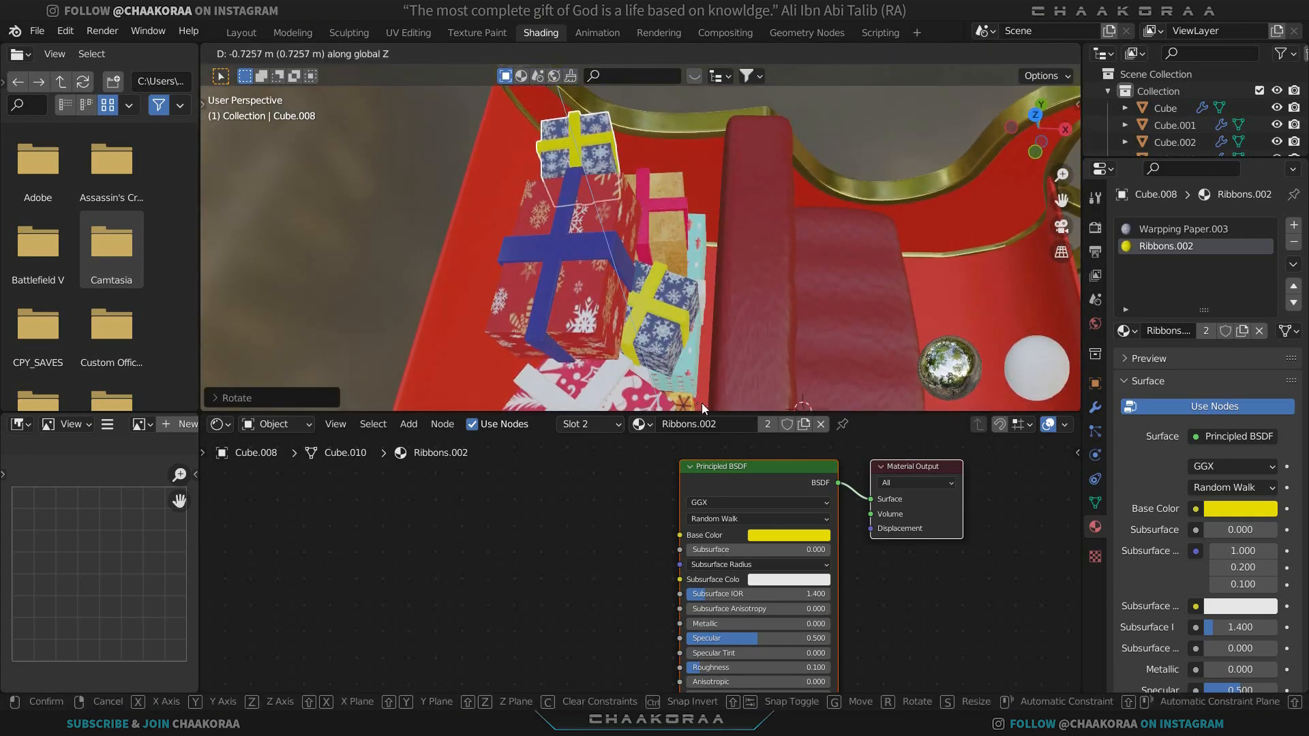
click(701, 404)
Tilt the copied blue box with trackball rotation and lower it slightly along global Z.
key(r)
key(r)
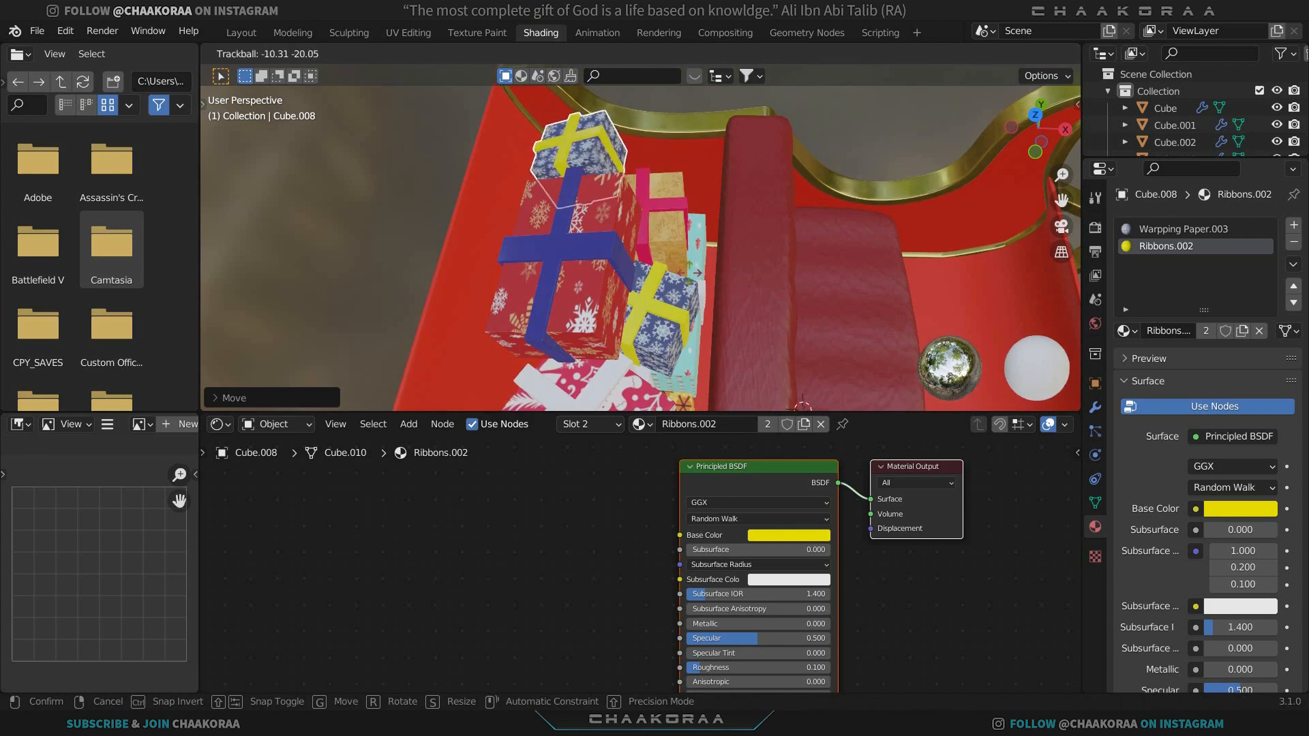
click(688, 277)
key(g)
key(z)
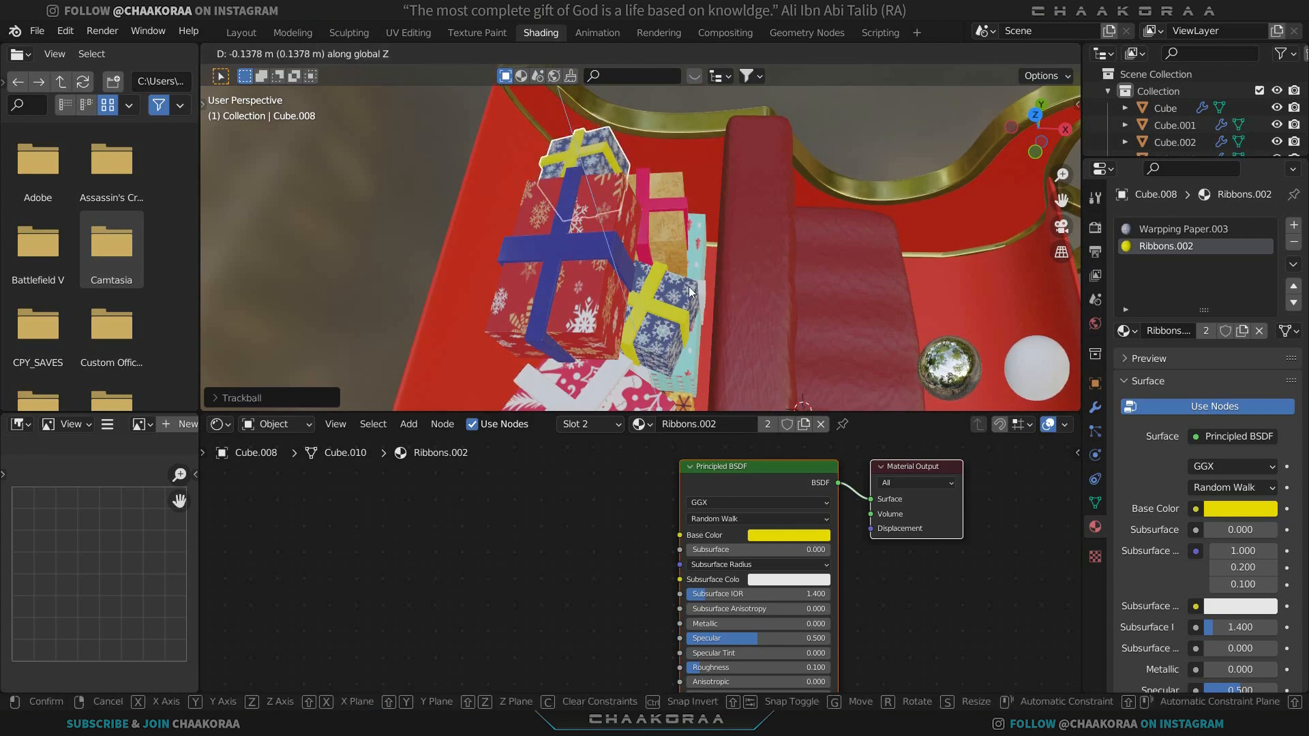
click(690, 291)
Duplicate the gold star-patterned gift box, raise the copy about 1.44 m along global Z and rotate it around Z.
scroll(655, 327, down, 4)
click(668, 349)
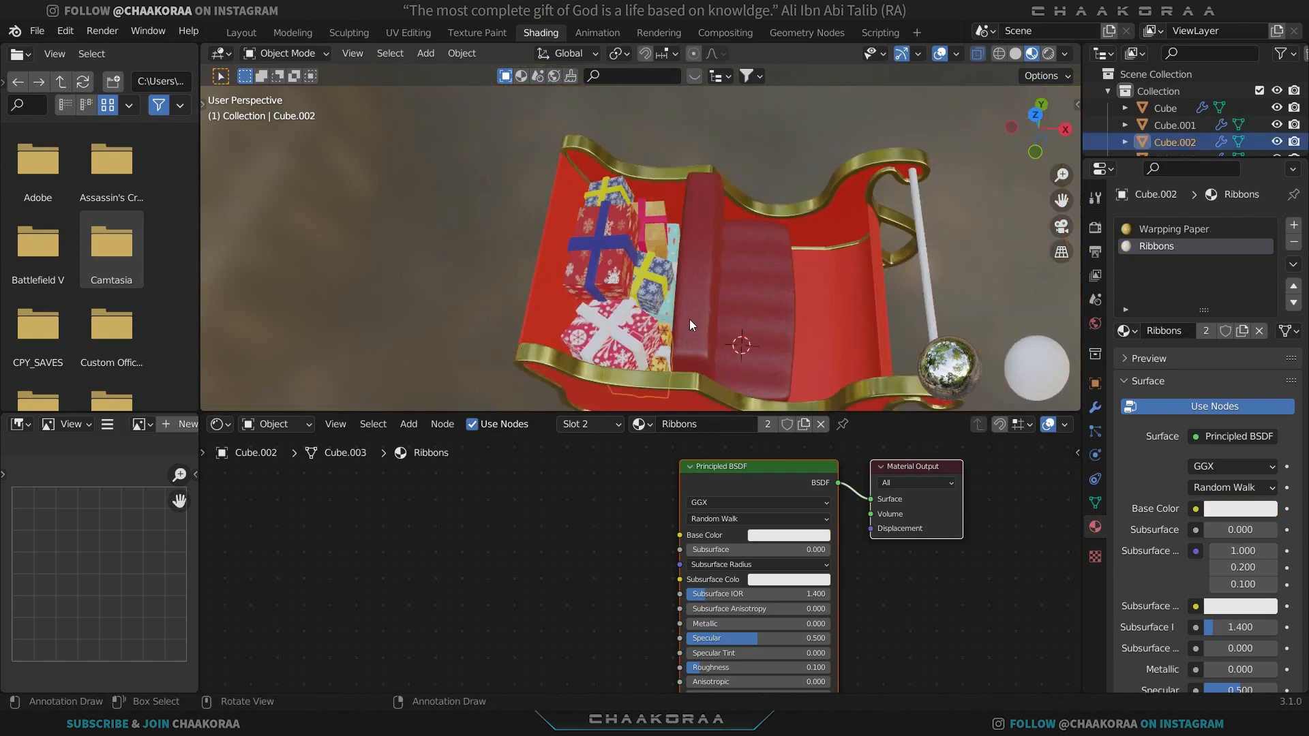
key(shift+d)
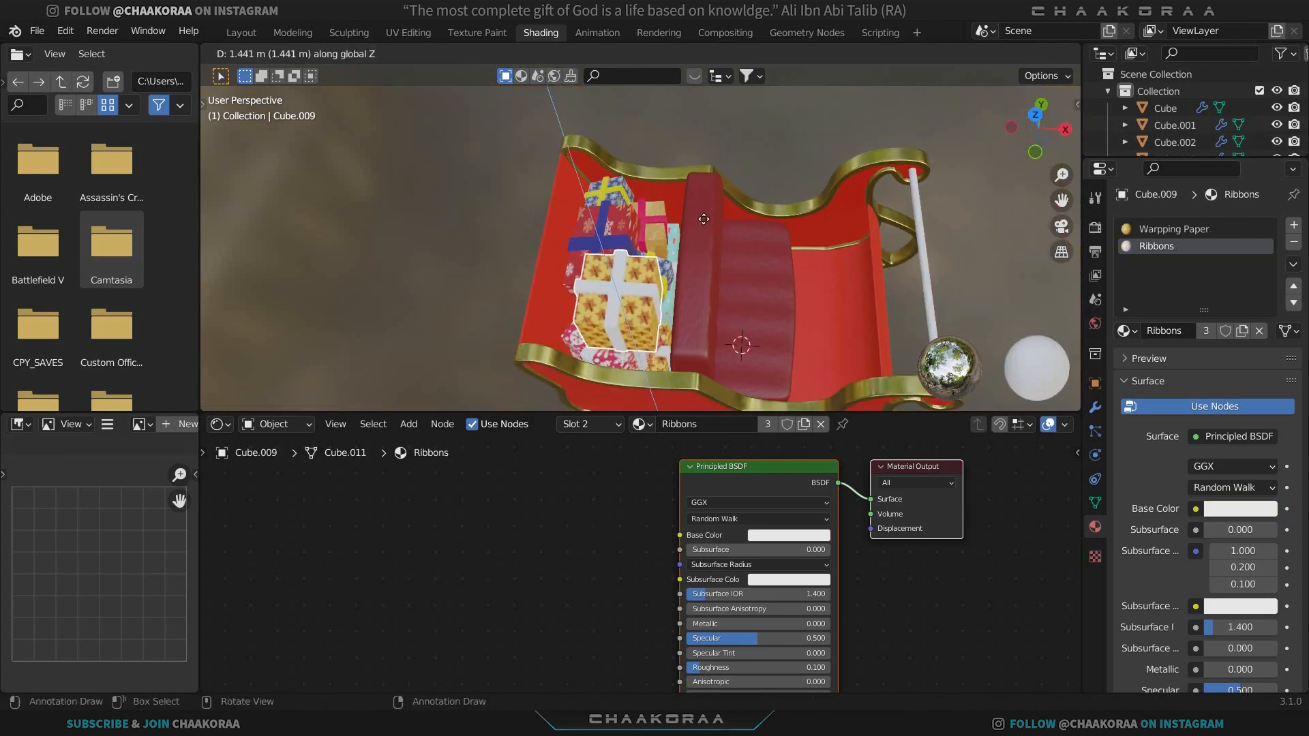
click(704, 218)
key(r)
key(z)
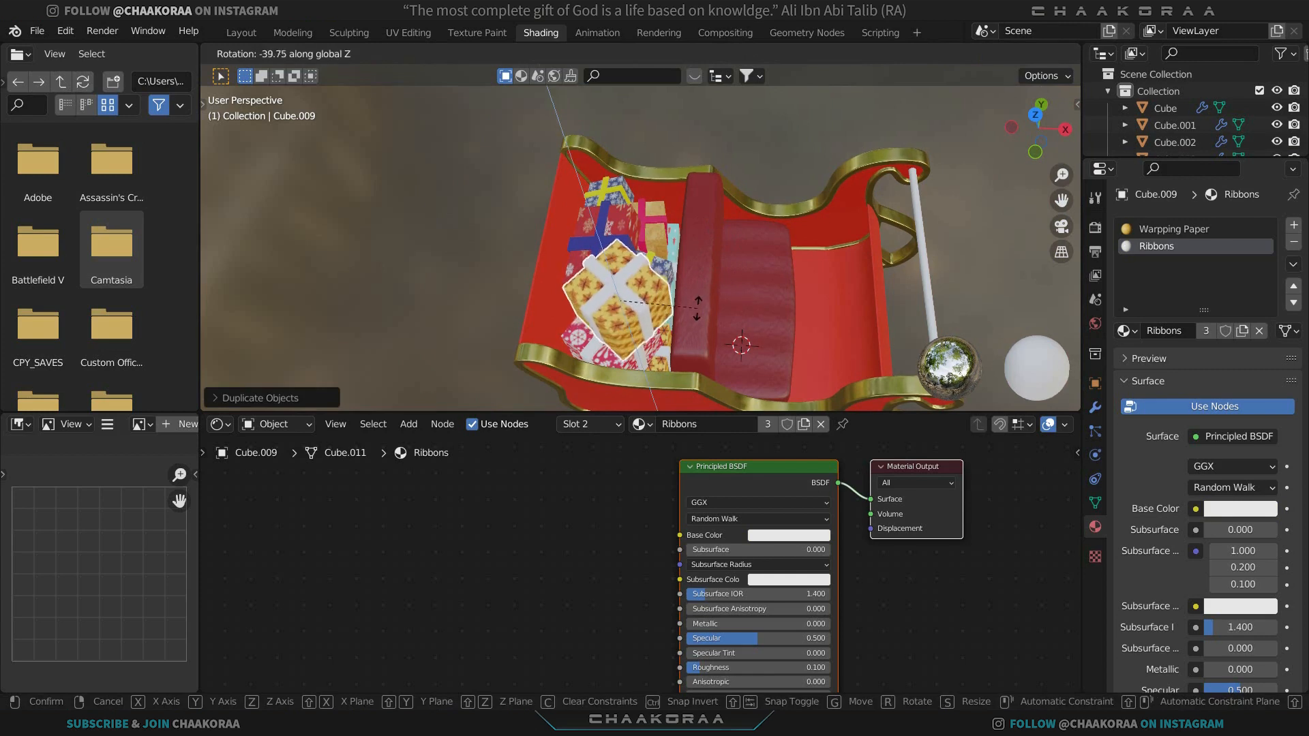
click(858, 241)
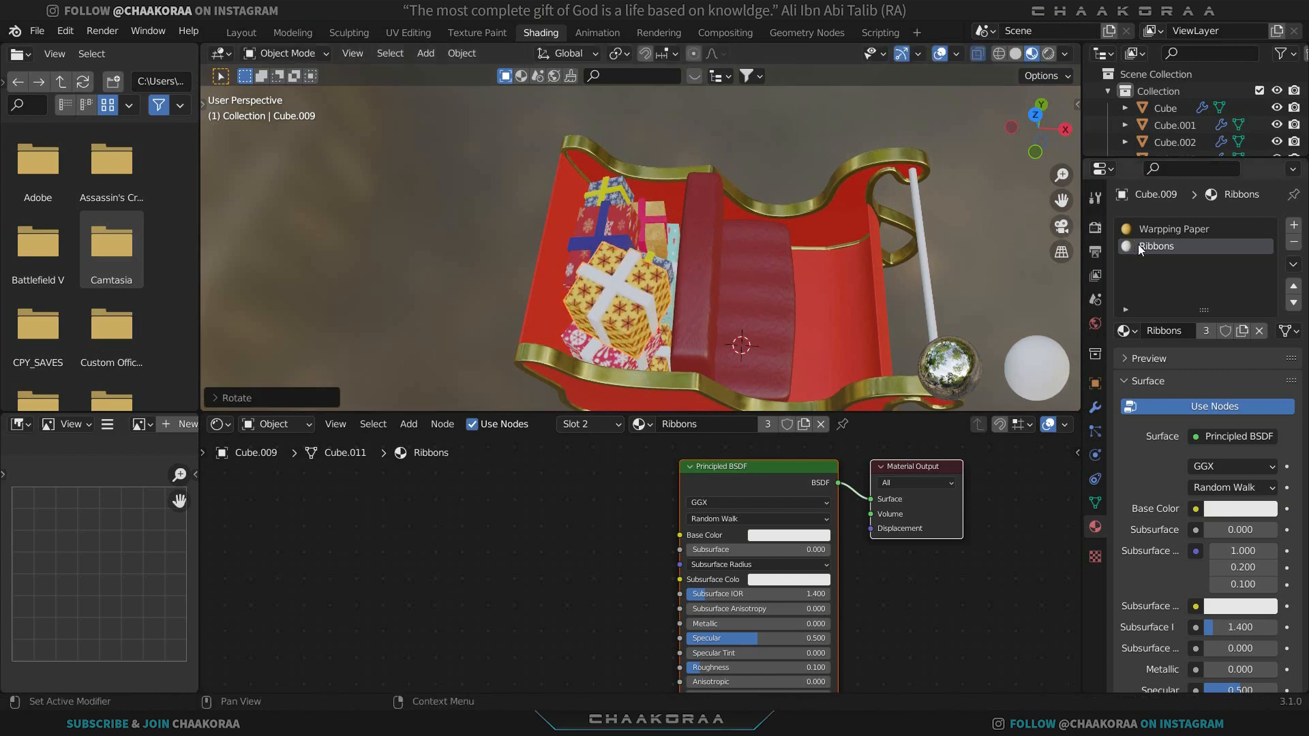
Make the raised gold box's Ribbons material single-user and set its base color to purple.
click(1205, 330)
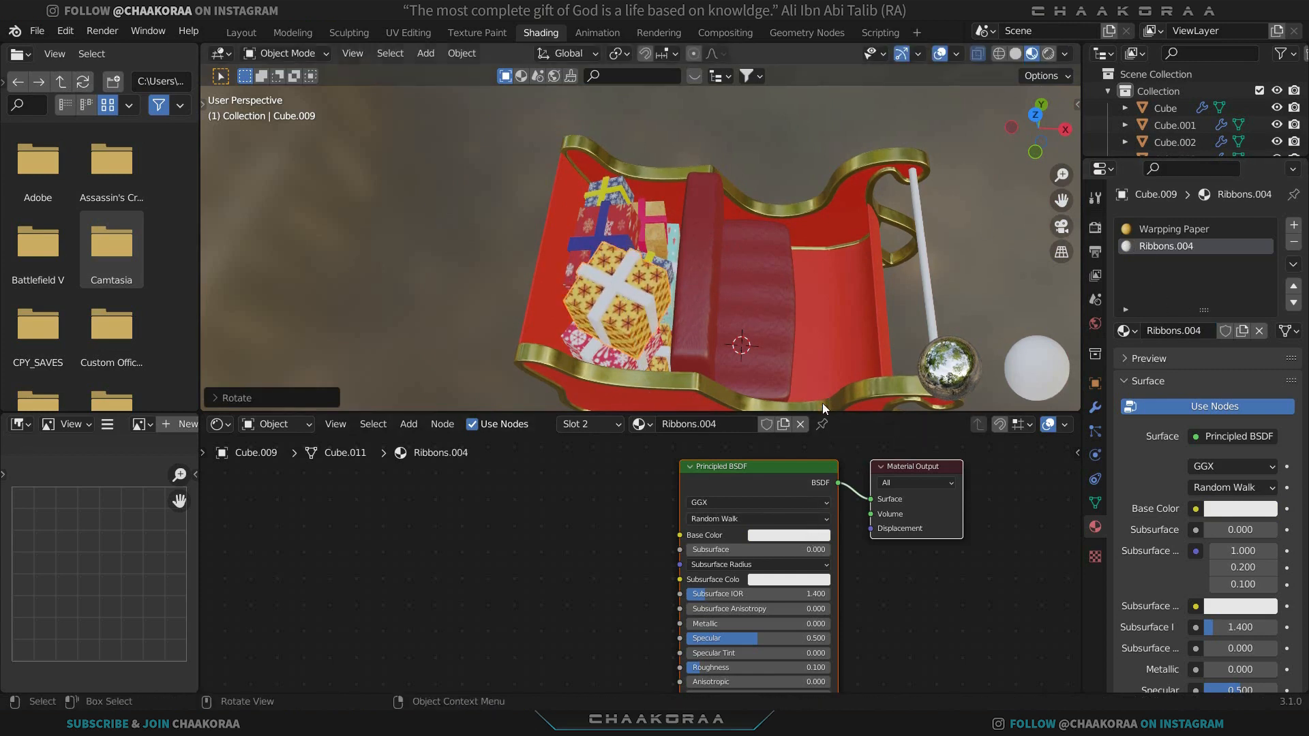
click(803, 539)
click(787, 383)
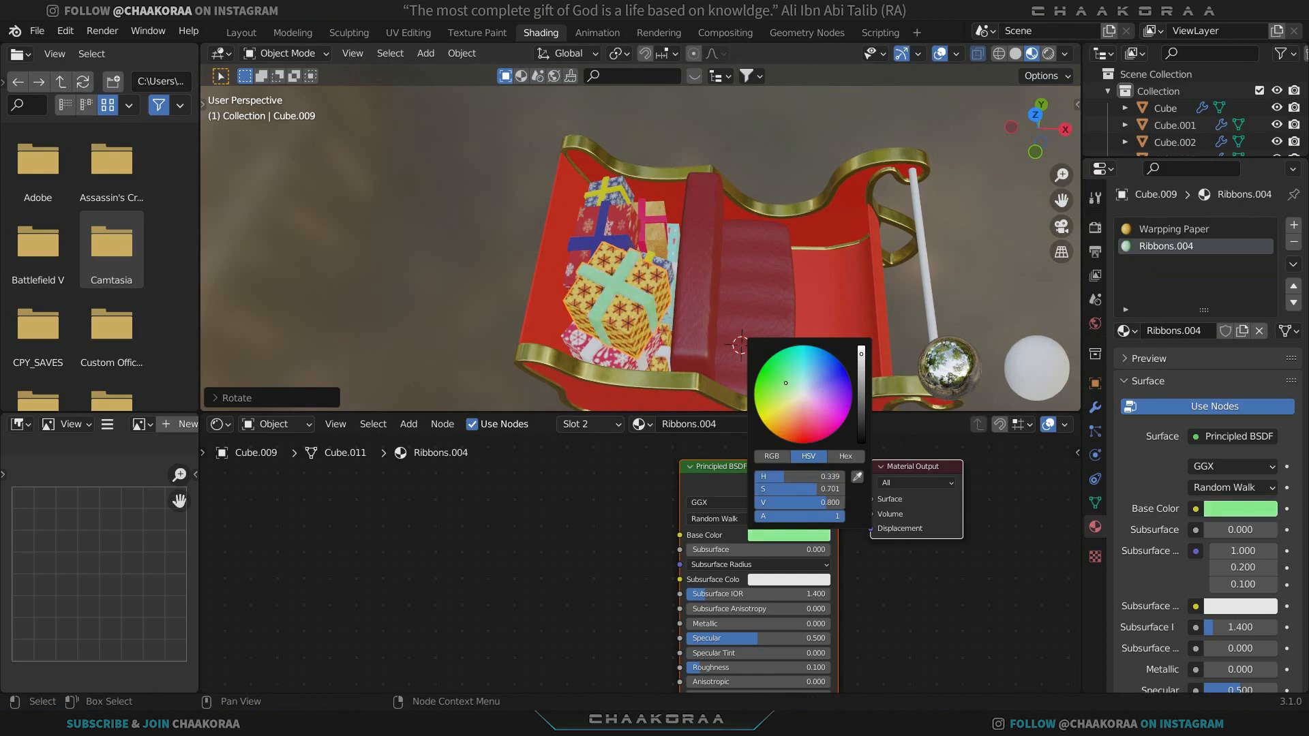
click(861, 382)
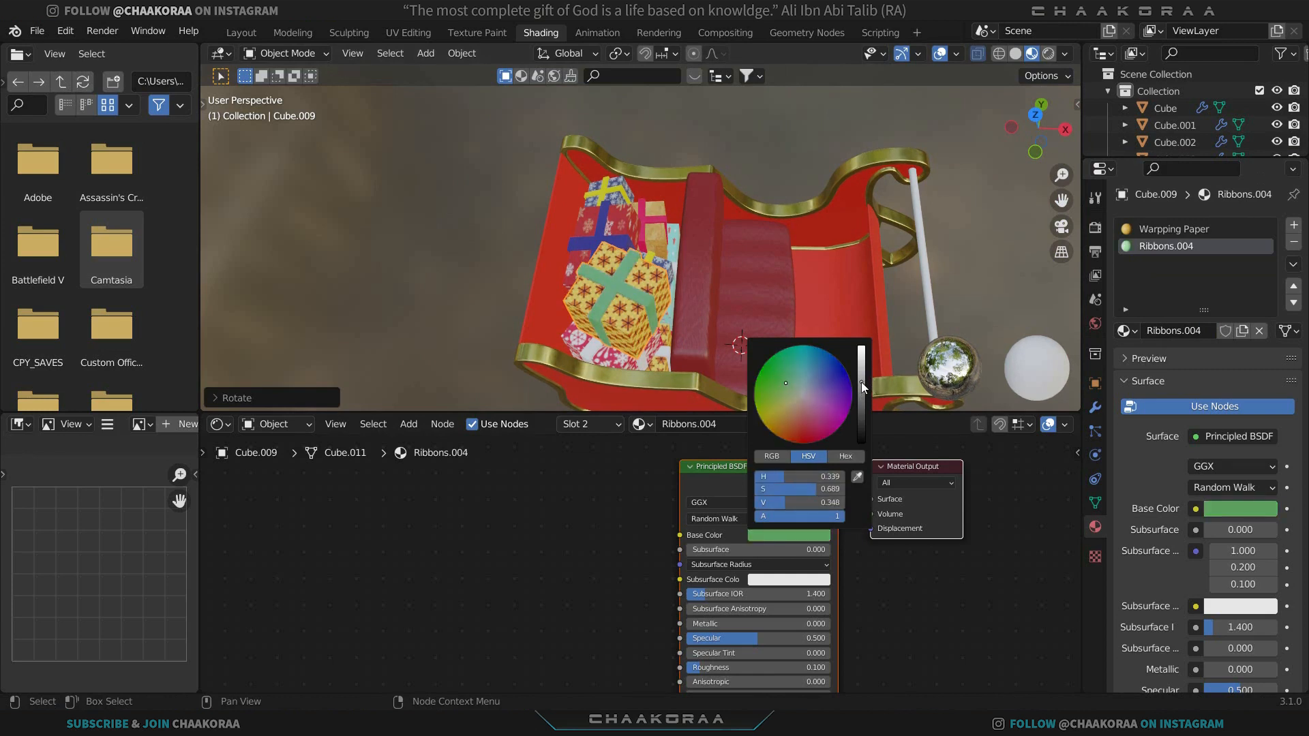
drag(811, 382, 834, 390)
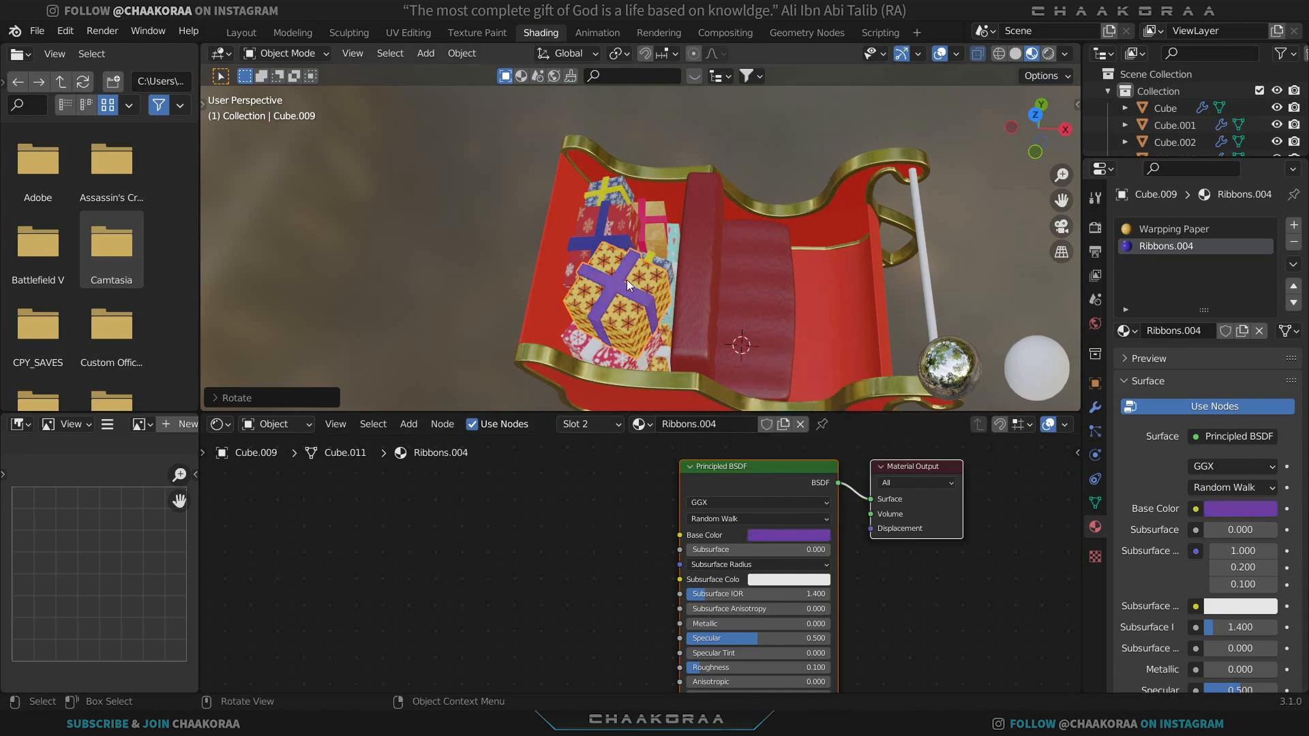
In top view, rotate the purple-ribboned gold box nearly square and position it over the near-side gifts by the seat back.
middle_drag(627, 280, 630, 231)
key(KP_7)
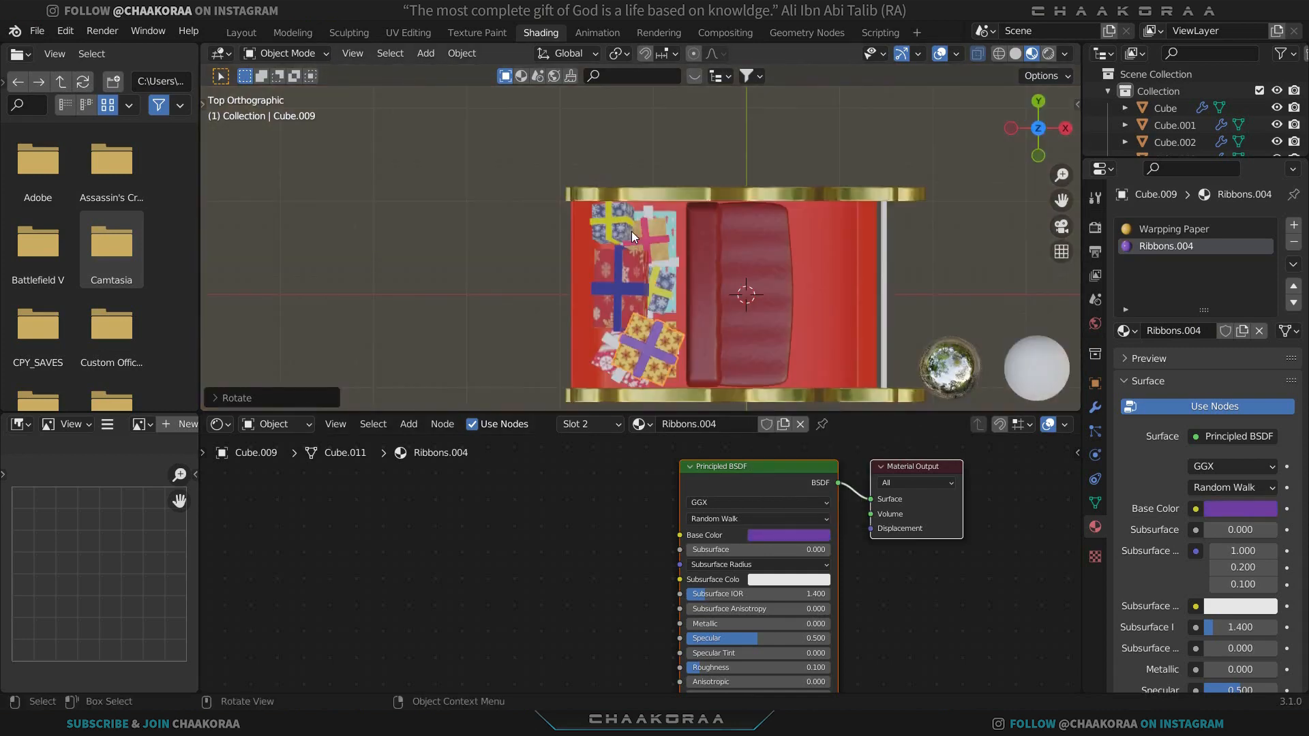
key(g)
click(762, 332)
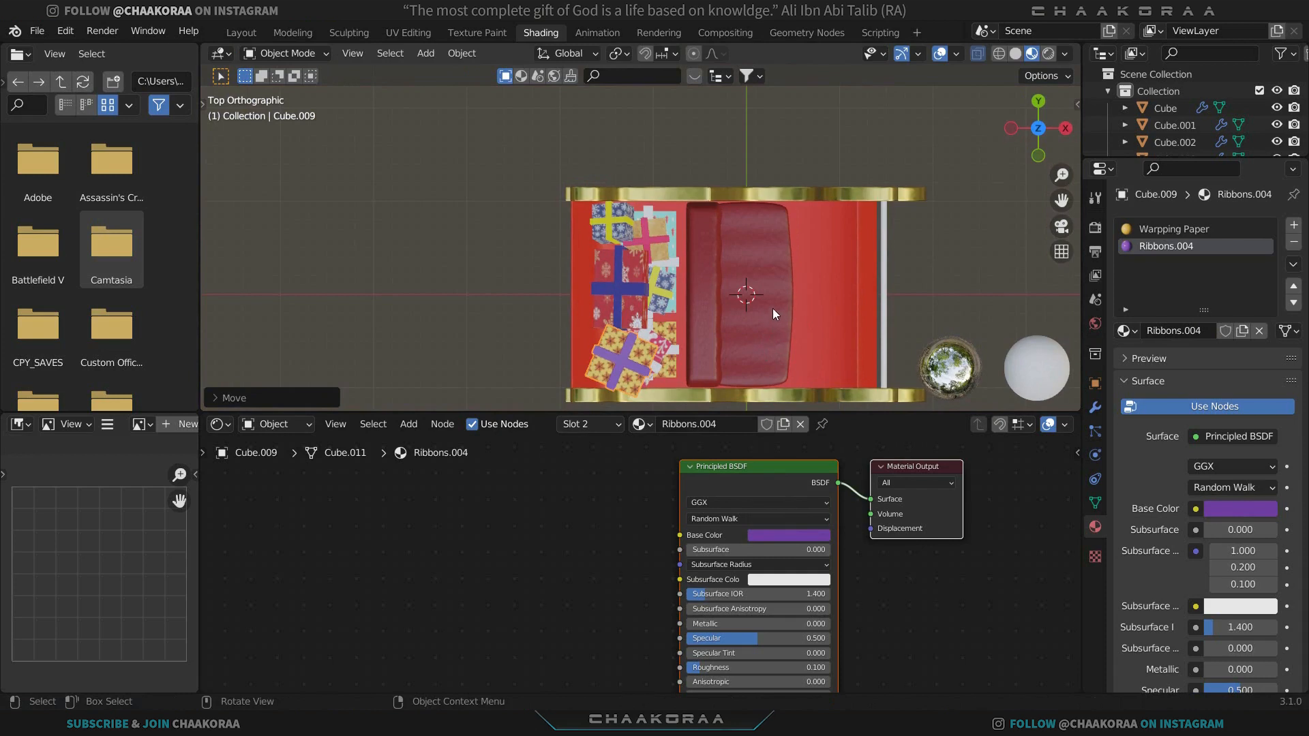
key(r)
click(781, 330)
key(g)
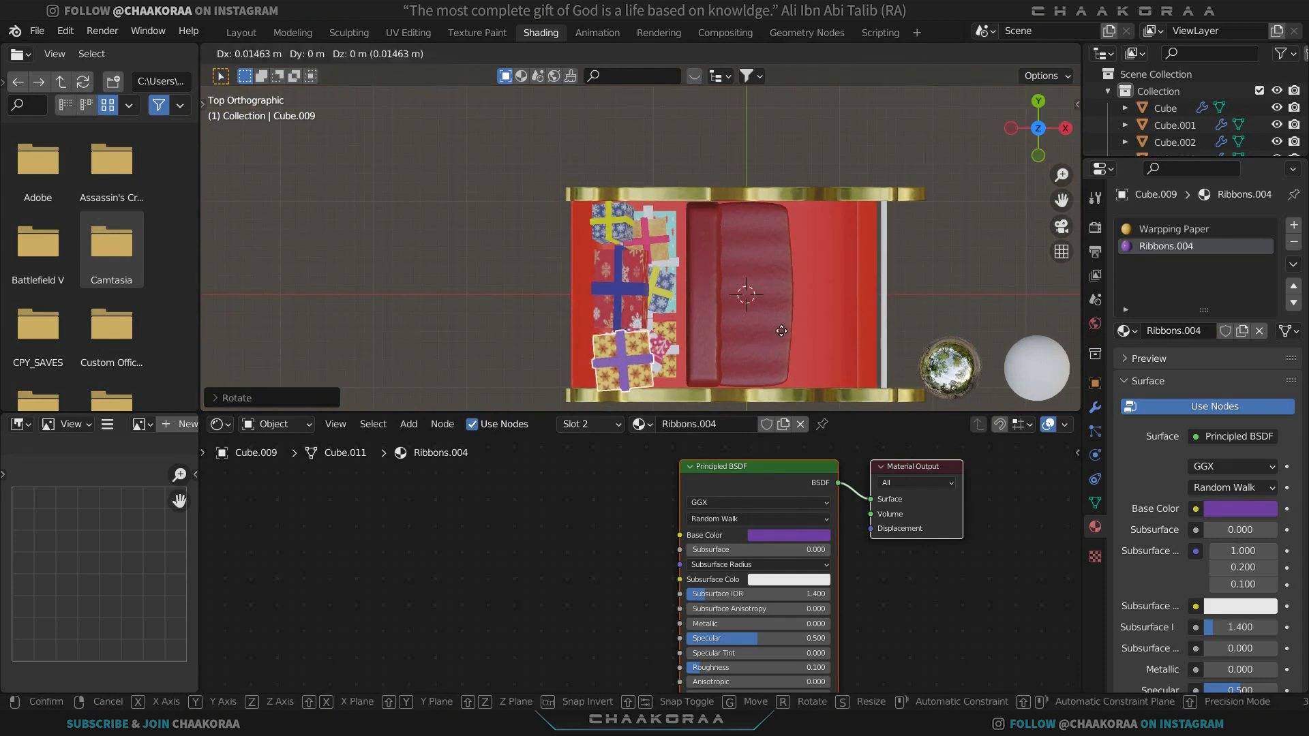
click(805, 330)
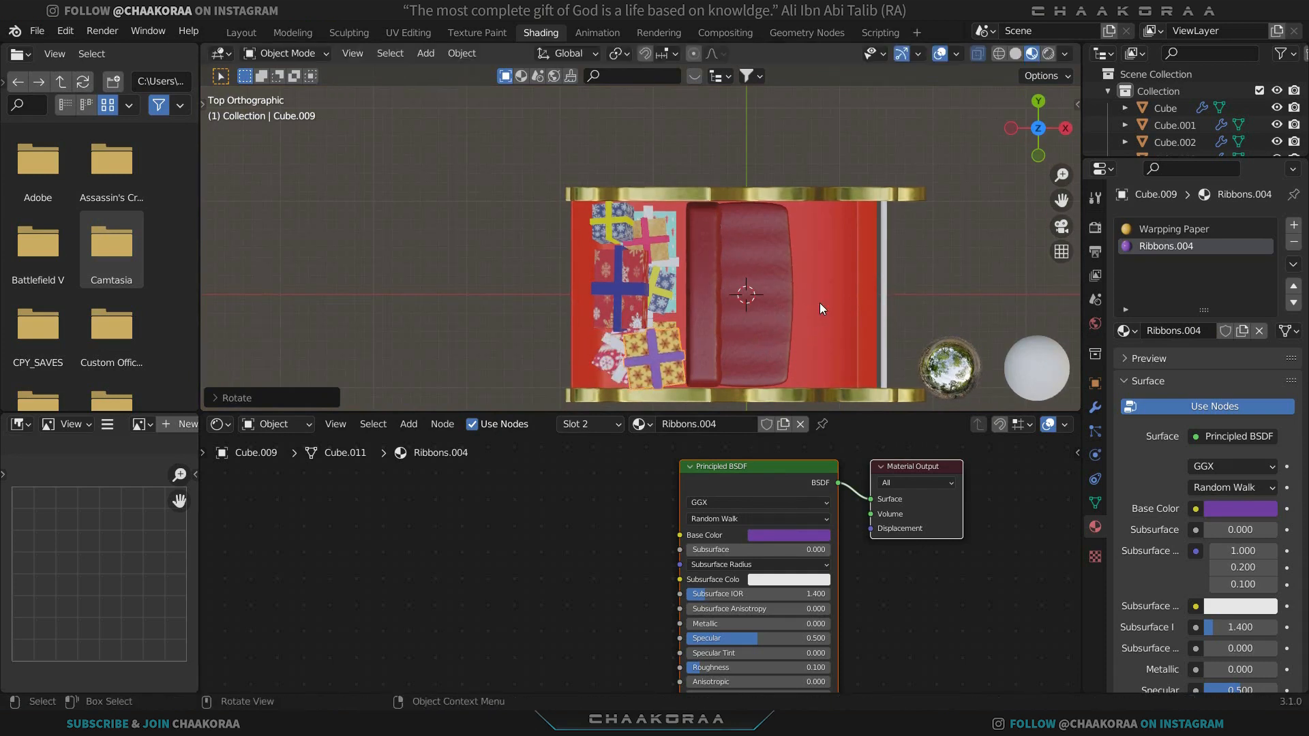
Tilt the purple-ribboned box with trackball rotation, scale it down and lower it along Z onto the gifts.
key(r)
key(r)
click(720, 336)
middle_drag(720, 337, 725, 189)
key(s)
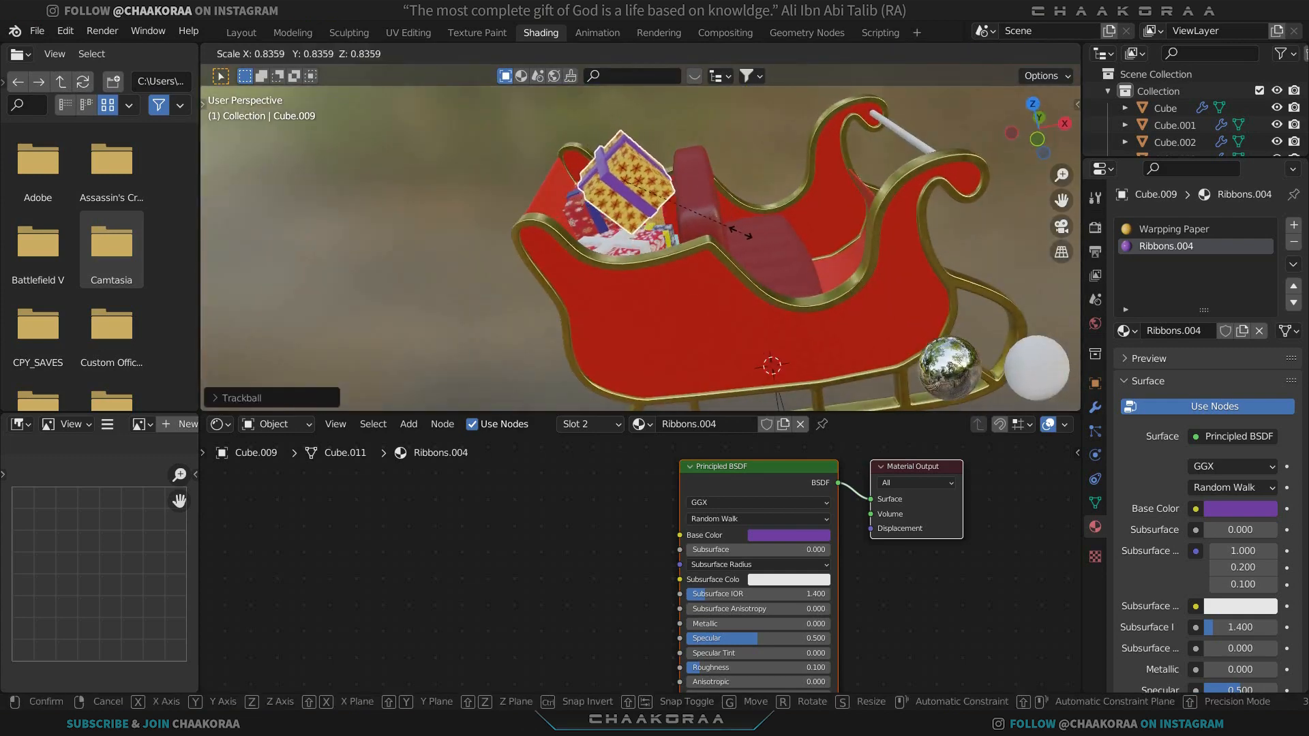
click(740, 232)
key(g)
key(z)
click(725, 252)
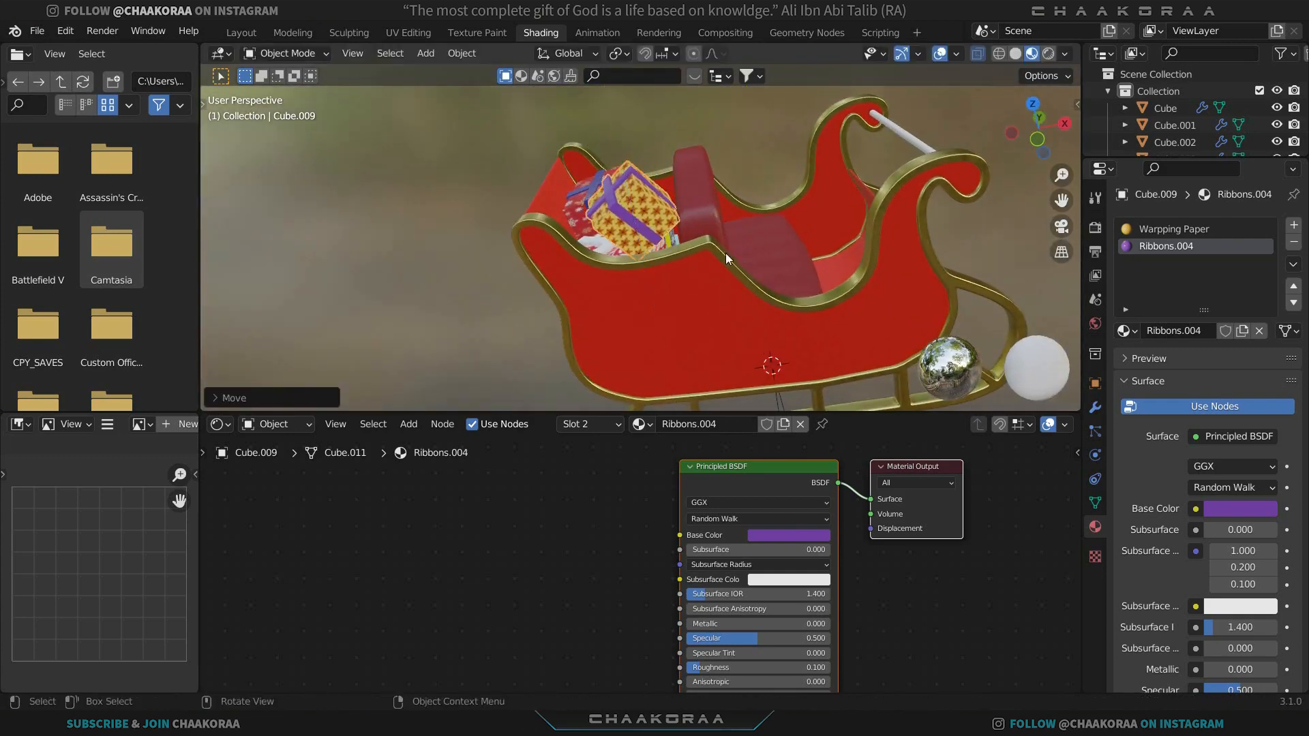
Fine-tune the purple-ribboned box's height along global Z so it rests on the gifts beneath.
mouse_move(726, 252)
middle_down()
mouse_move(705, 285)
mouse_move(739, 253)
mouse_move(722, 249)
middle_up()
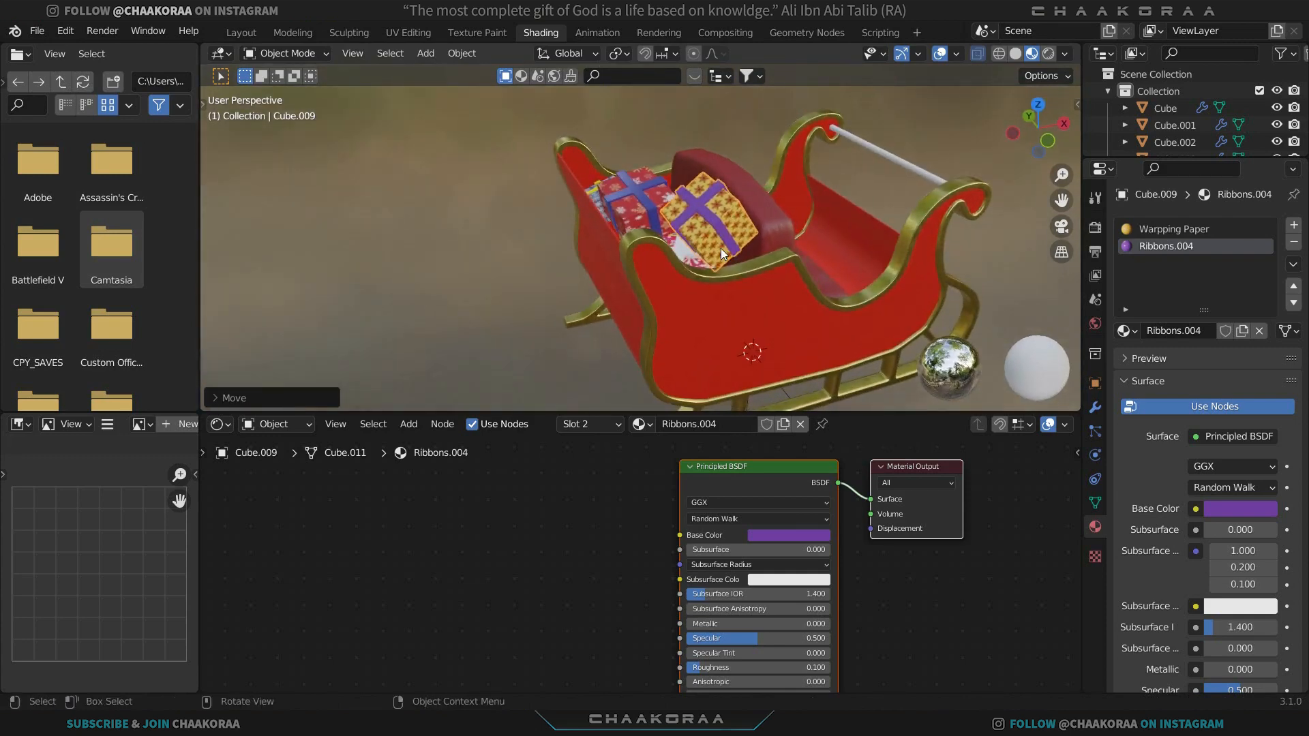
scroll(720, 246, up, 6)
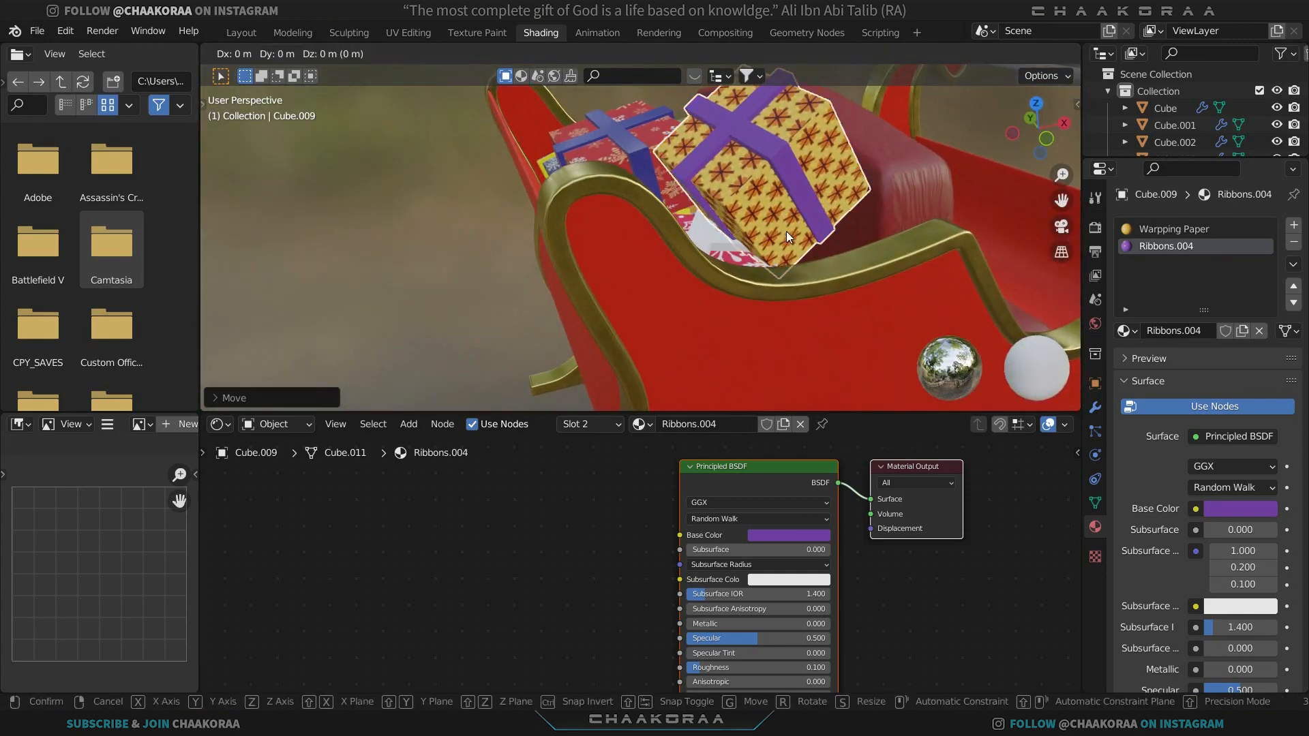
key(g)
key(z)
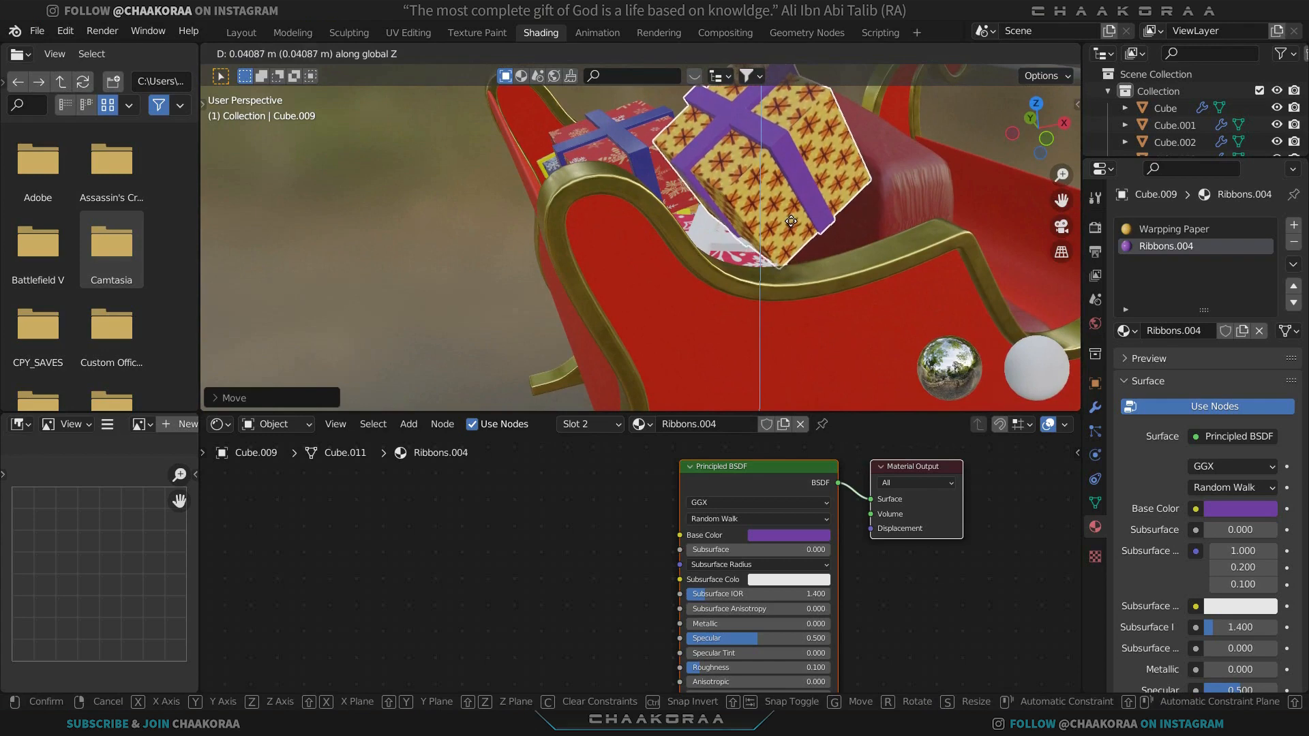
click(749, 243)
Refine the purple-ribboned gold box's tilt with trackball rotations and a final view-aligned rotation beside the seat back.
middle_drag(750, 242, 793, 261)
key(r)
key(r)
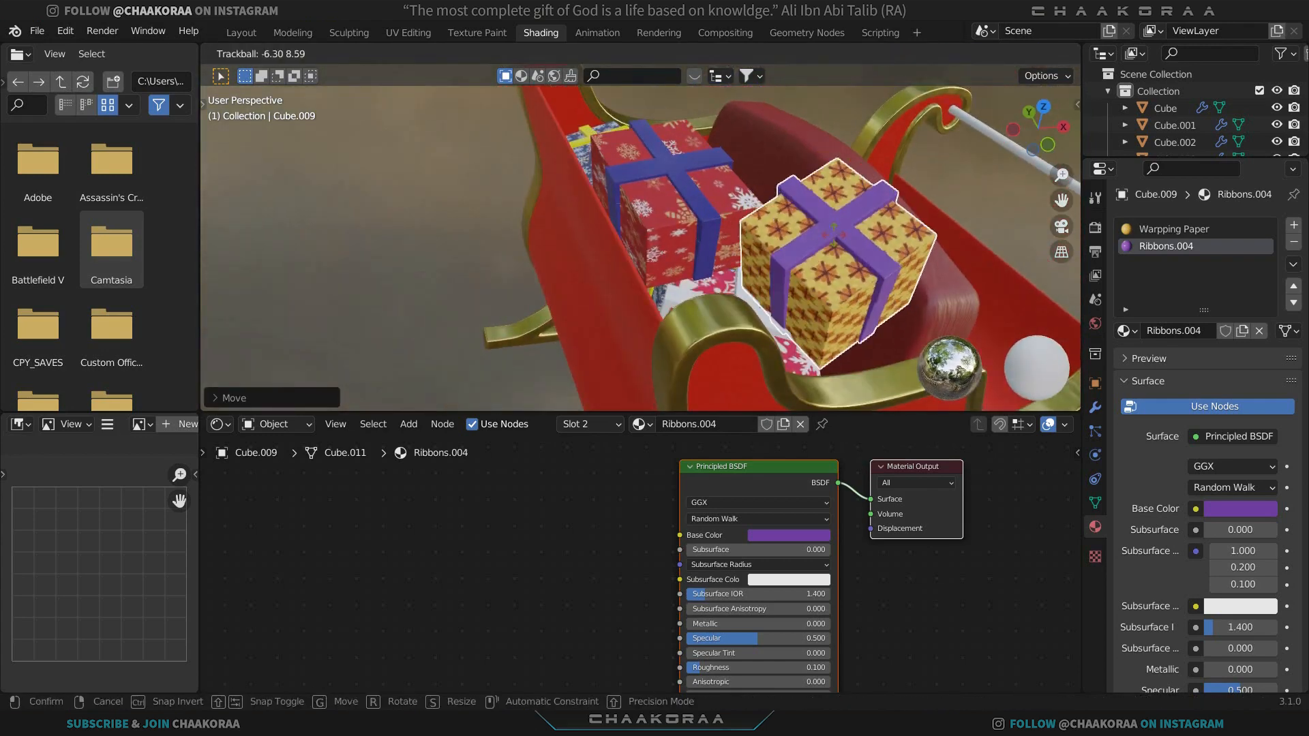
click(809, 243)
middle_drag(808, 243, 776, 201)
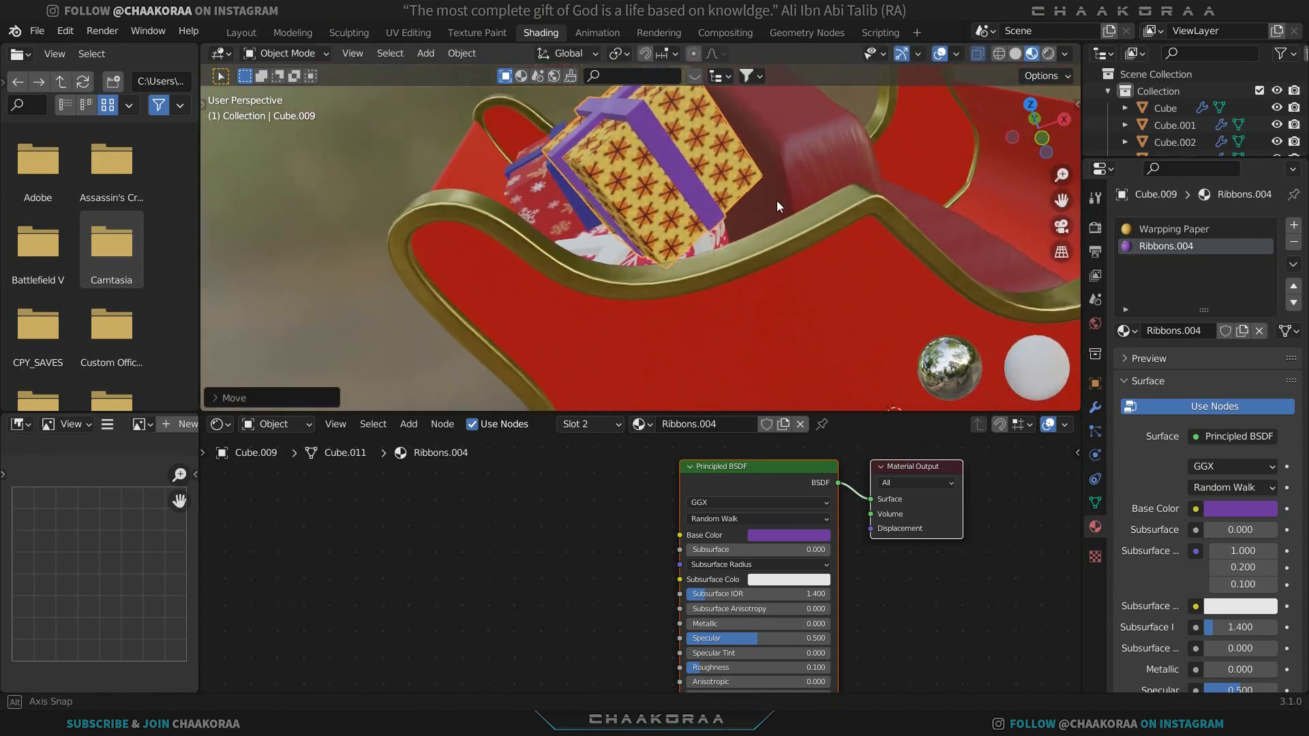
key(r)
key(r)
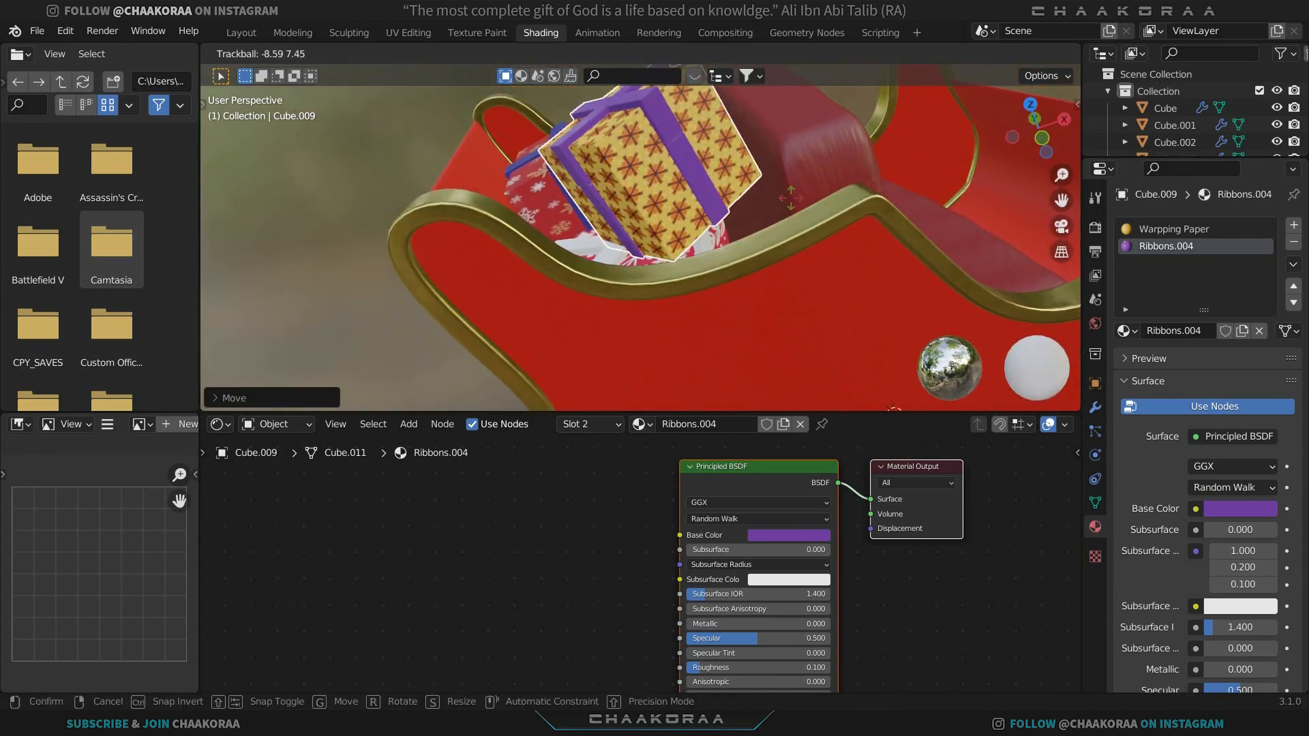
click(806, 198)
key(r)
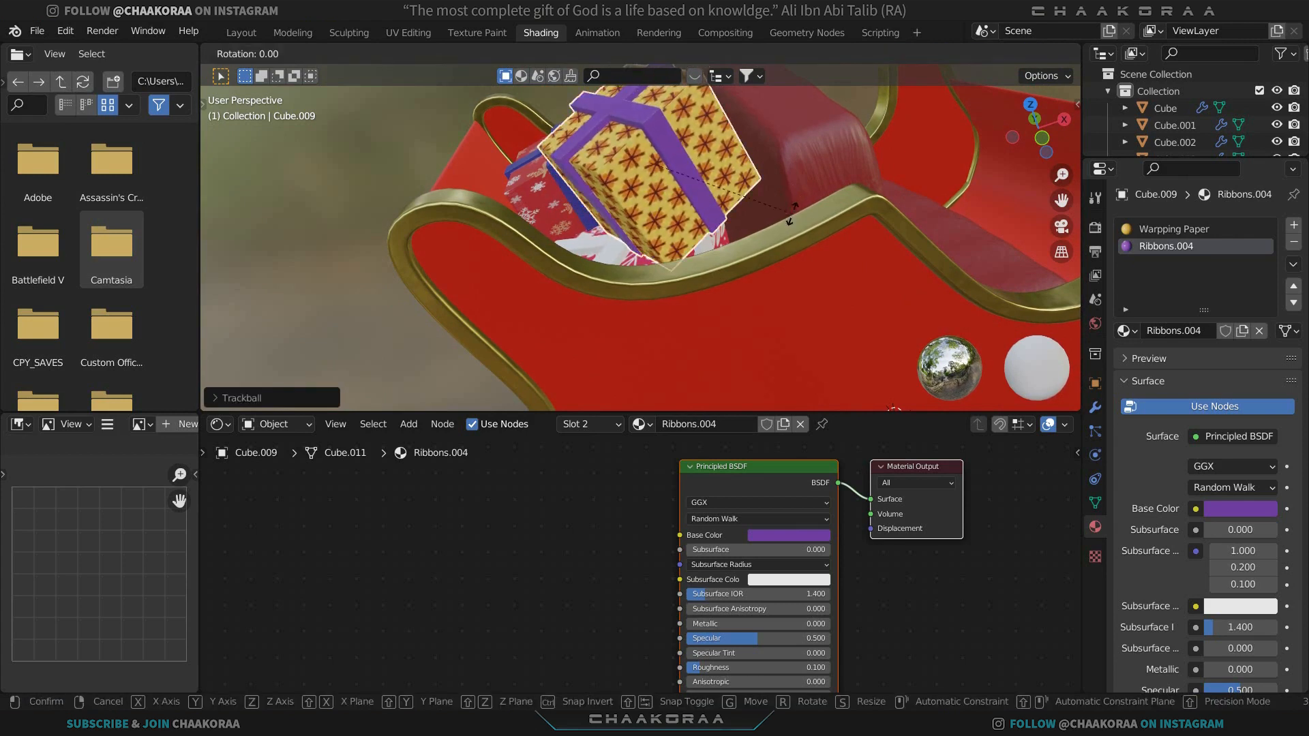
click(774, 238)
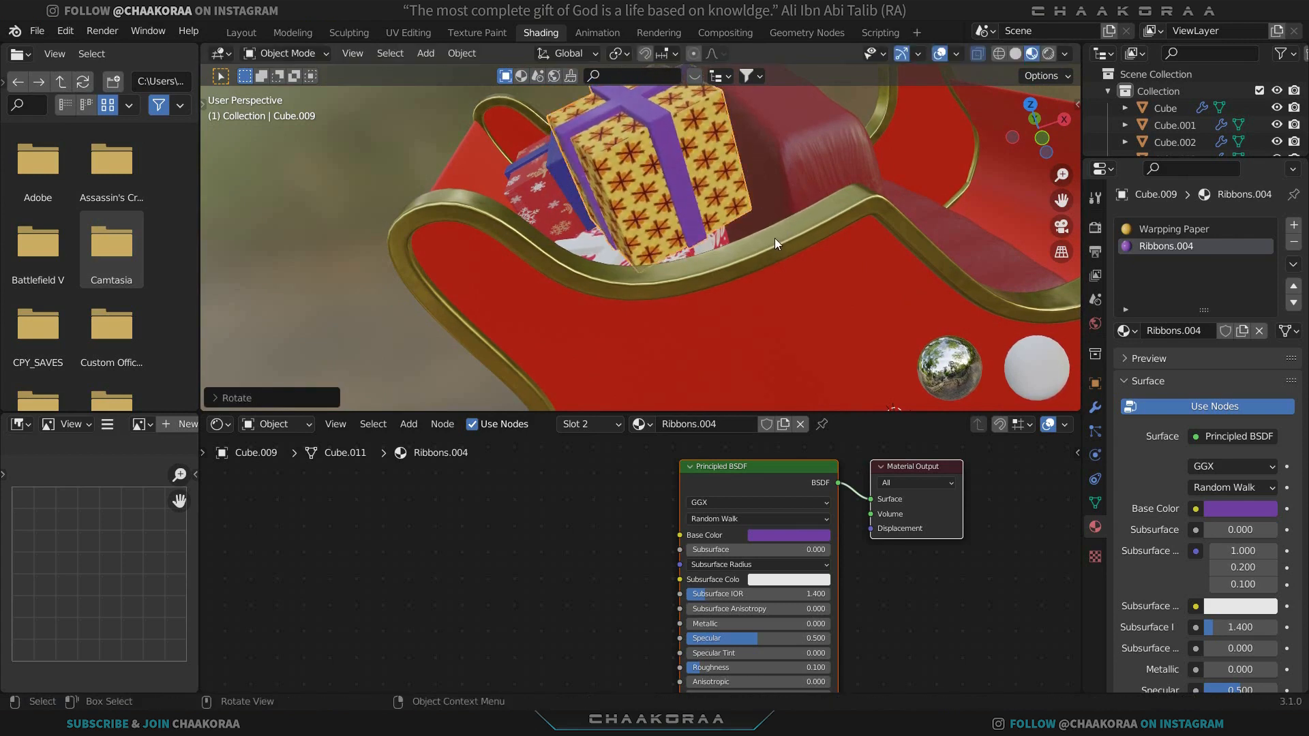
Readjust the tilted purple-ribboned box's height along global Z, finishing with a raise of about 0.04 m.
key(g)
key(z)
click(733, 251)
middle_drag(724, 249, 745, 253)
click(745, 252)
key(g)
key(z)
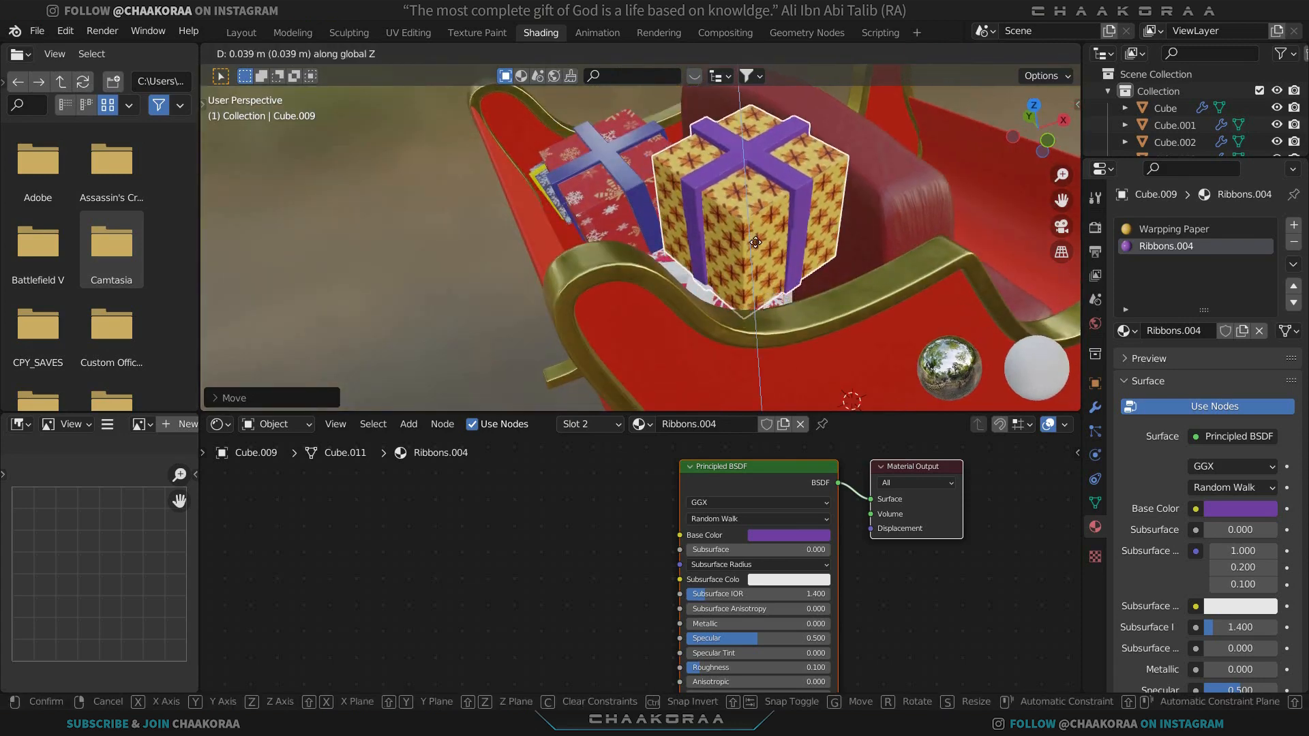
click(756, 240)
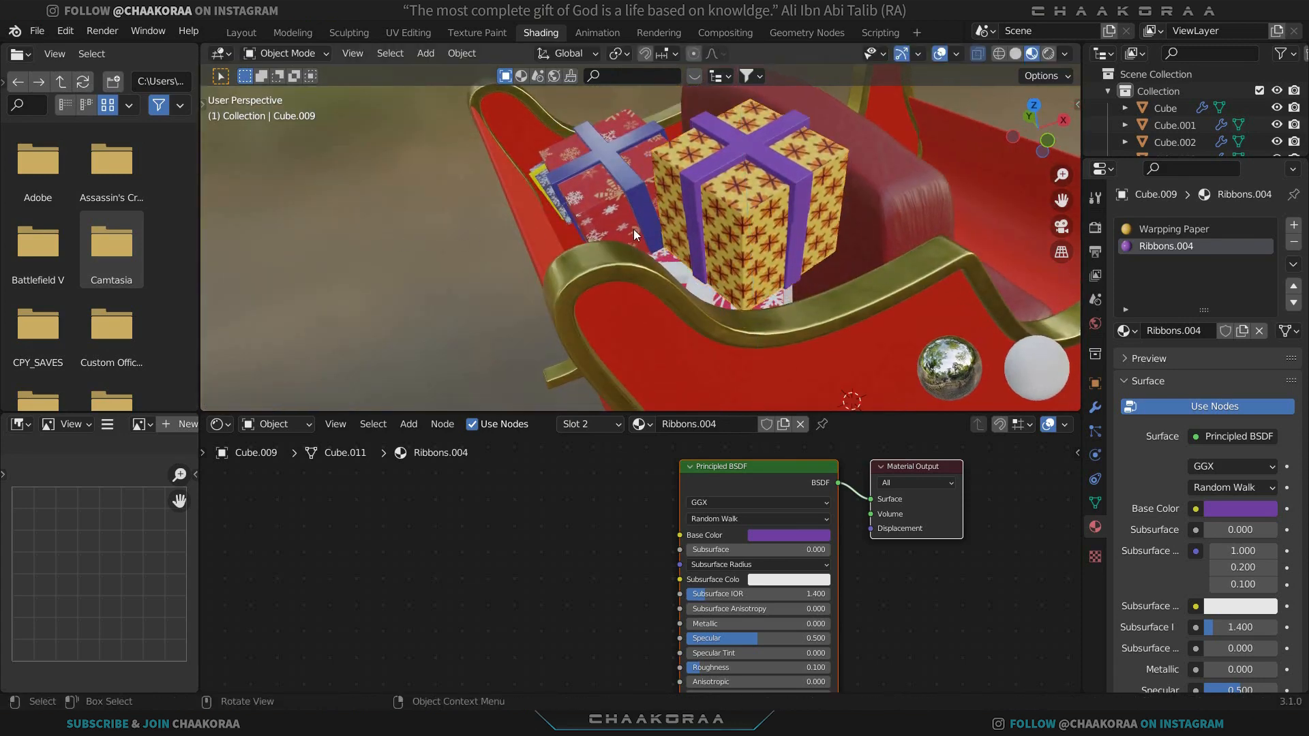
Link the sleigh frame's Gold Metal material to the cylindrical crossbar between the two front scrolls.
middle_drag(634, 229, 665, 158)
click(656, 207)
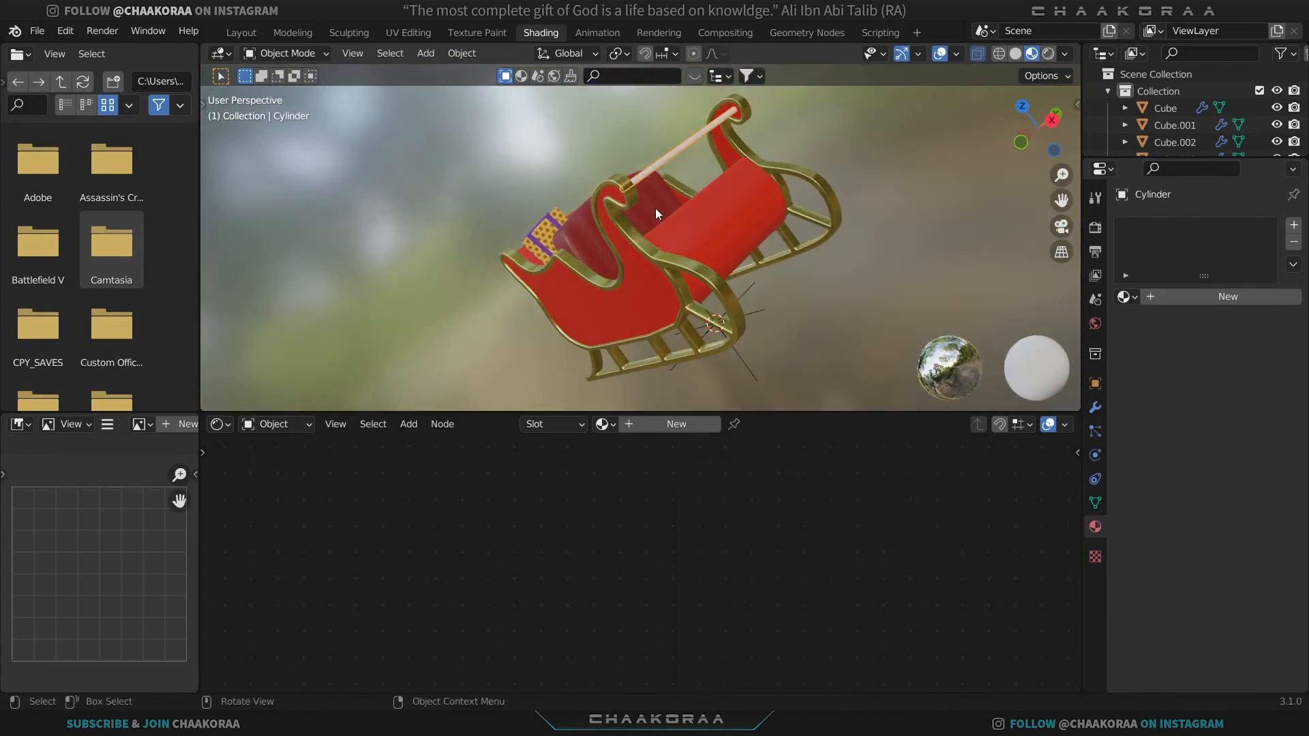
click(656, 249)
key(ctrl+l)
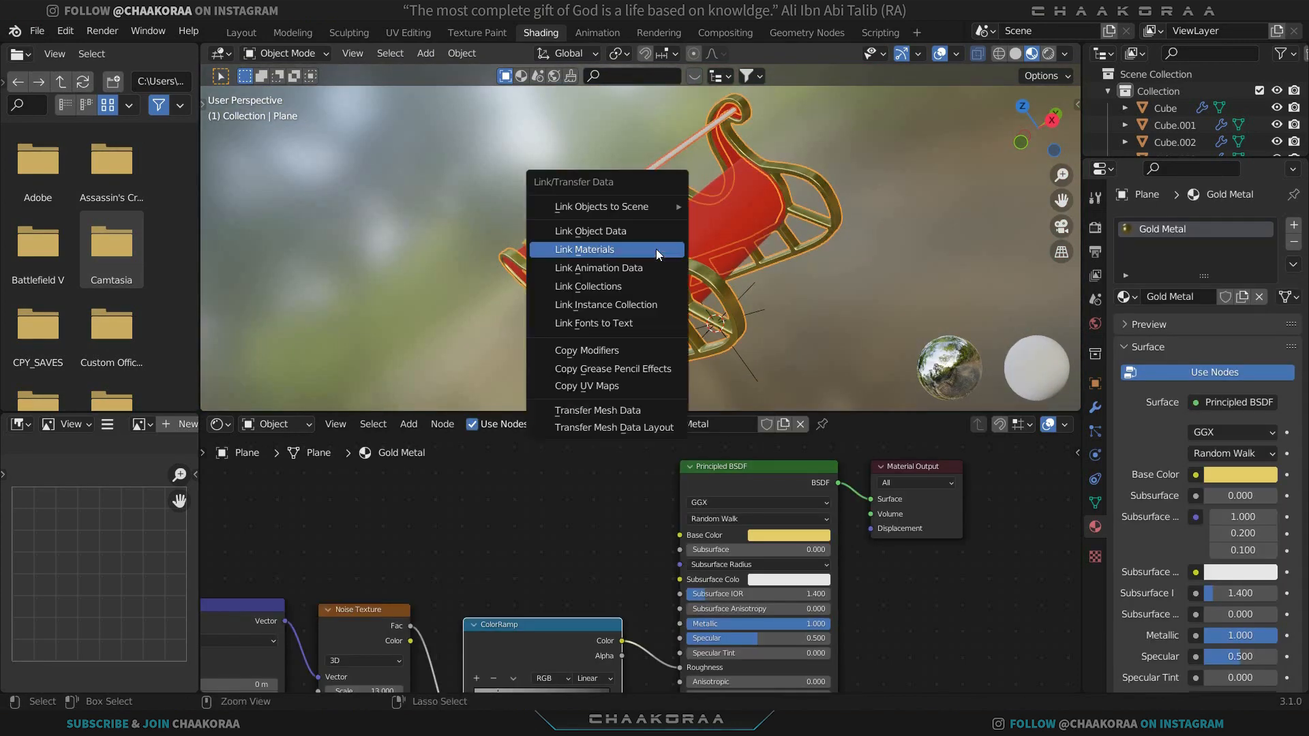
click(655, 249)
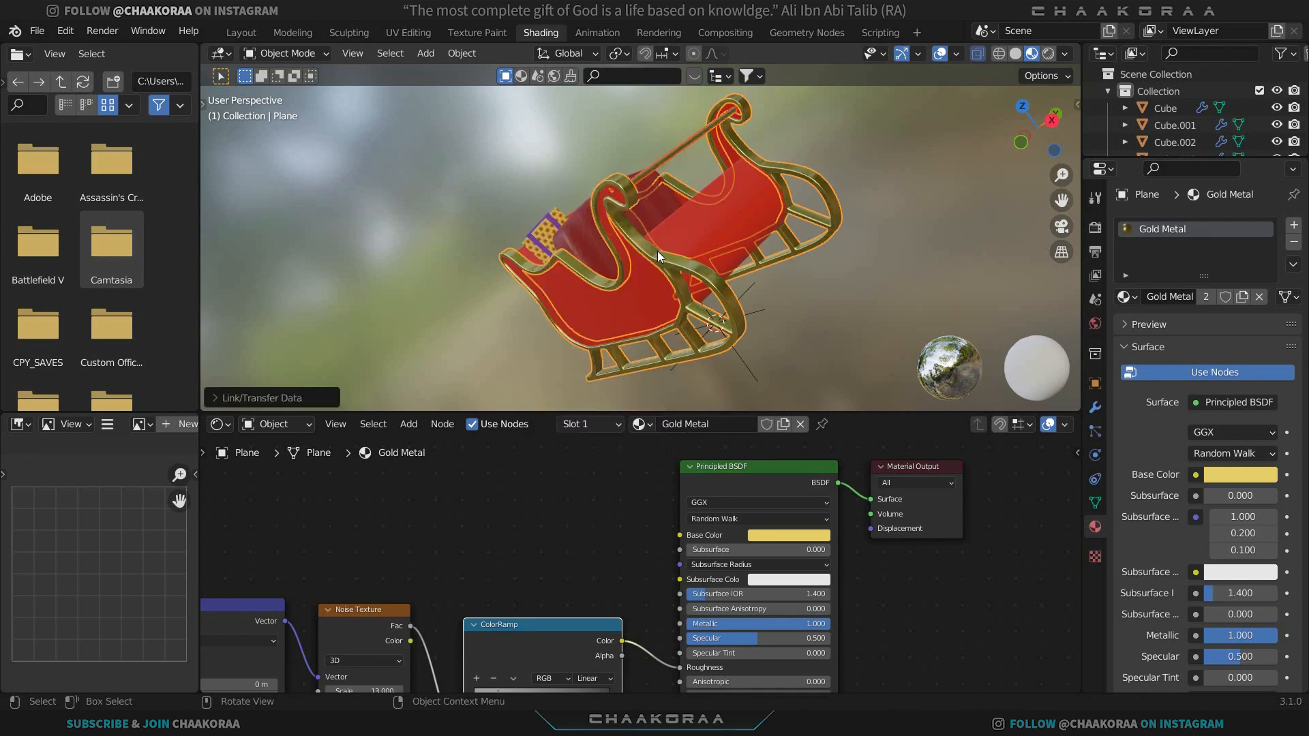
click(819, 152)
Make the crossbar's Gold Metal material single-user and set its base color to a pale, nearly white tone.
click(681, 152)
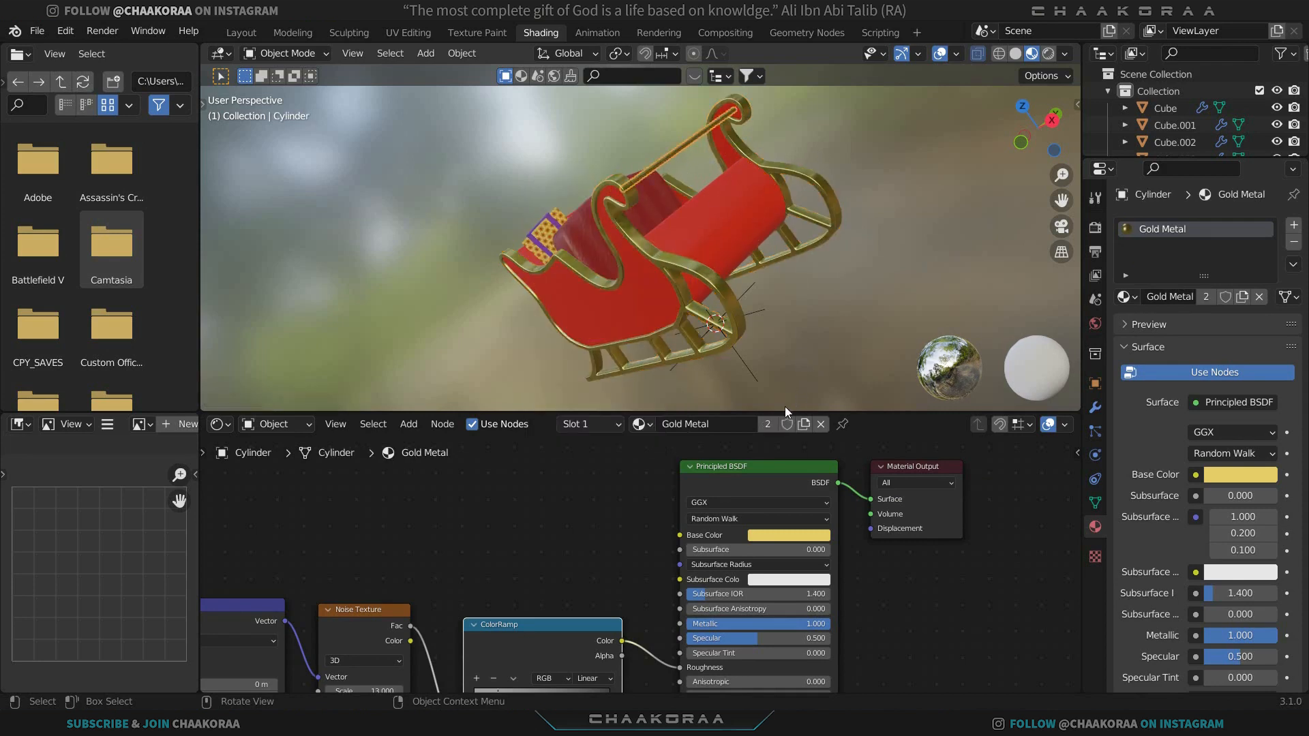
click(797, 536)
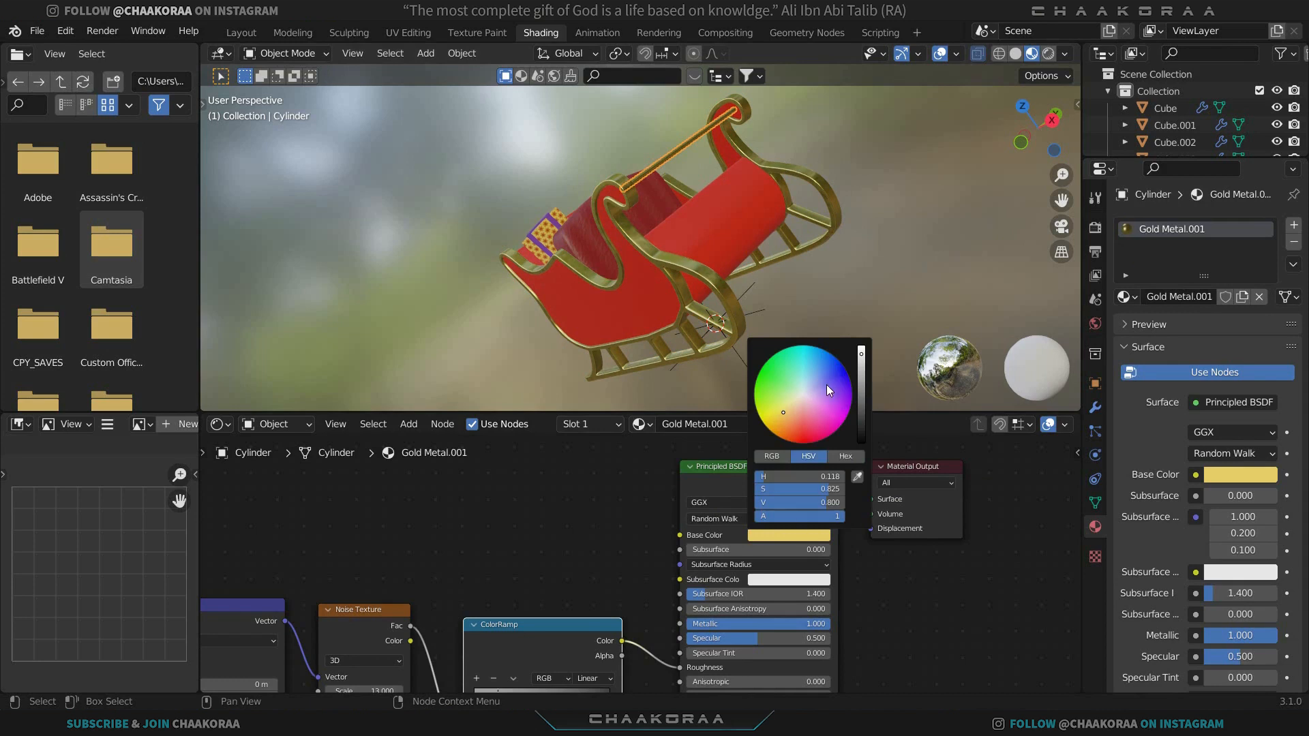
click(802, 398)
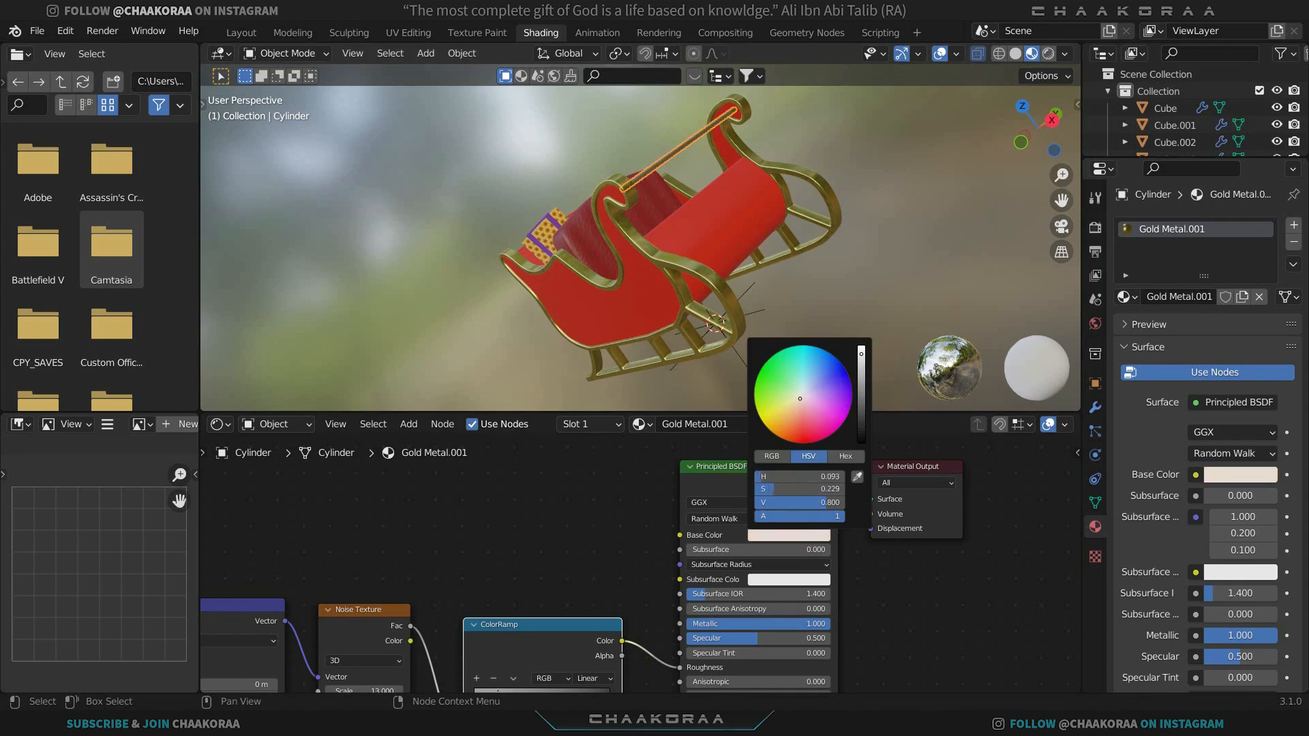
Set the sleigh frame's Gold Metal base color to a paler gold with hue 0.133, saturation 0.681 and value 0.800.
click(631, 237)
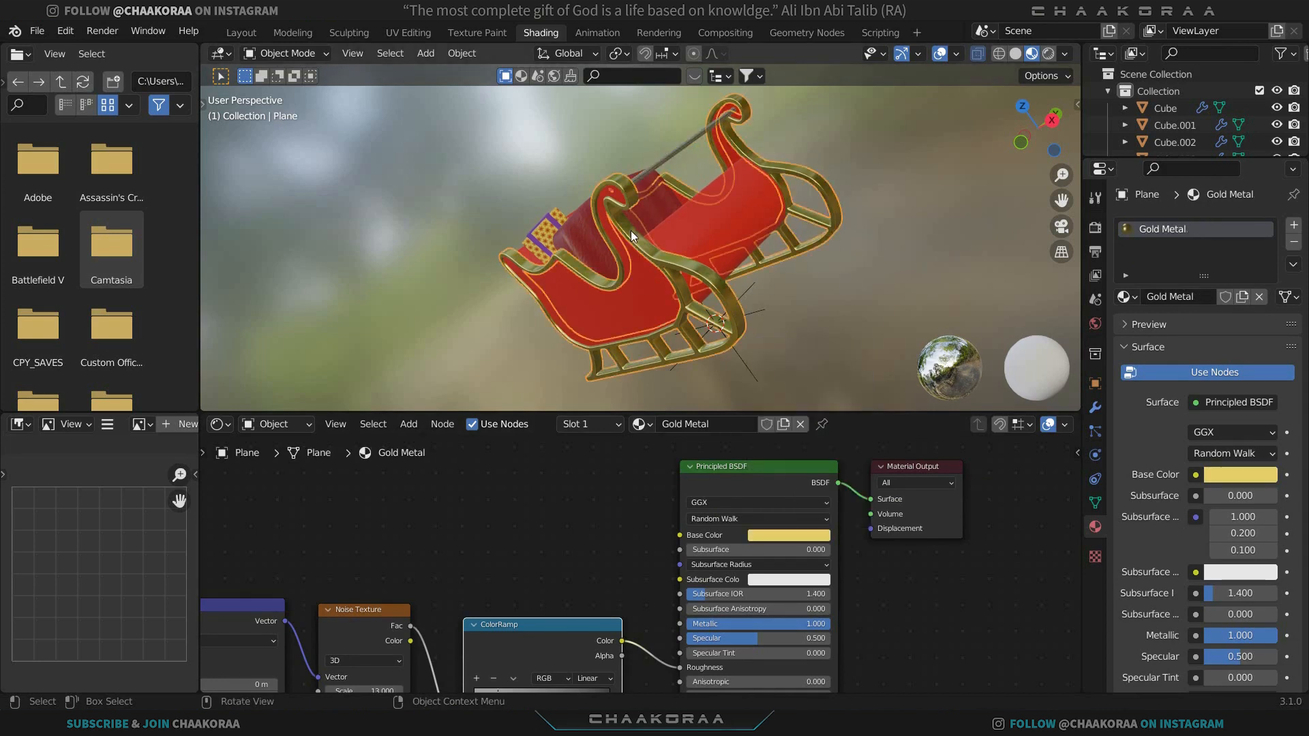
click(790, 538)
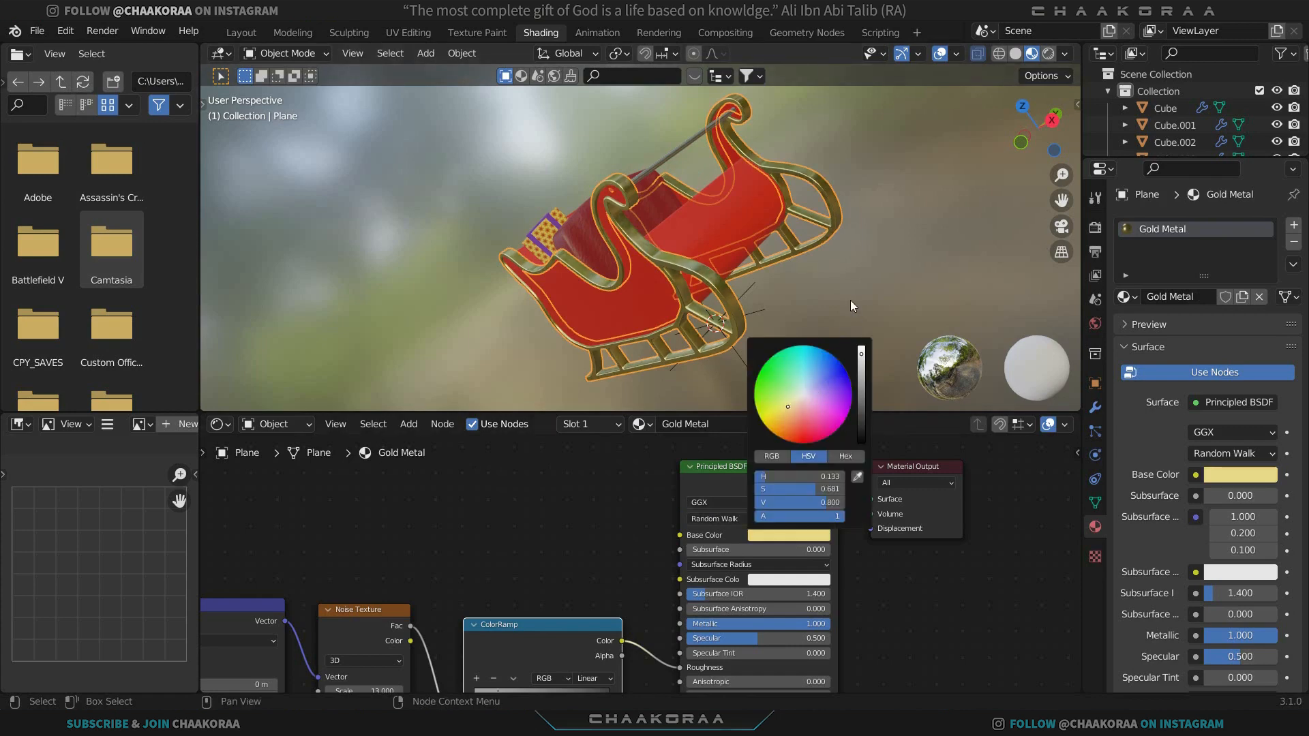
mouse_move(849, 299)
middle_down()
mouse_move(870, 311)
mouse_move(838, 287)
middle_up()
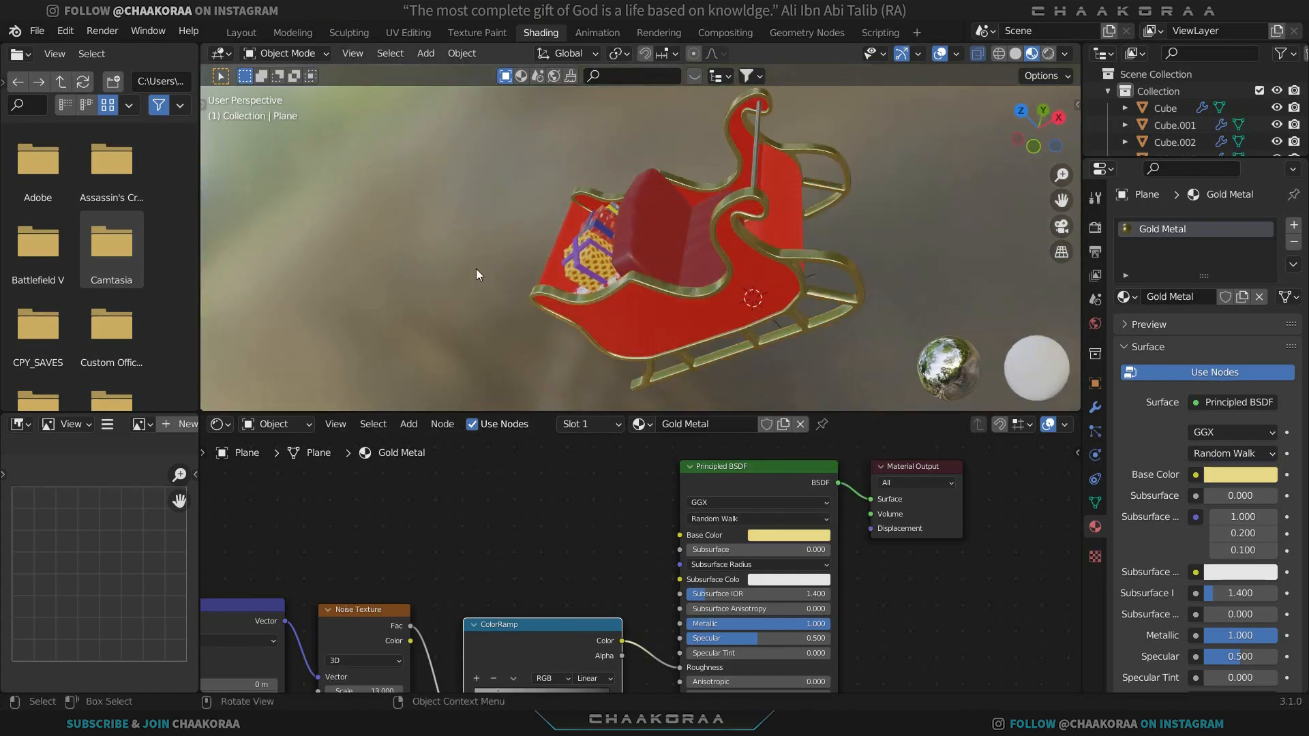
middle_drag(477, 270, 534, 299)
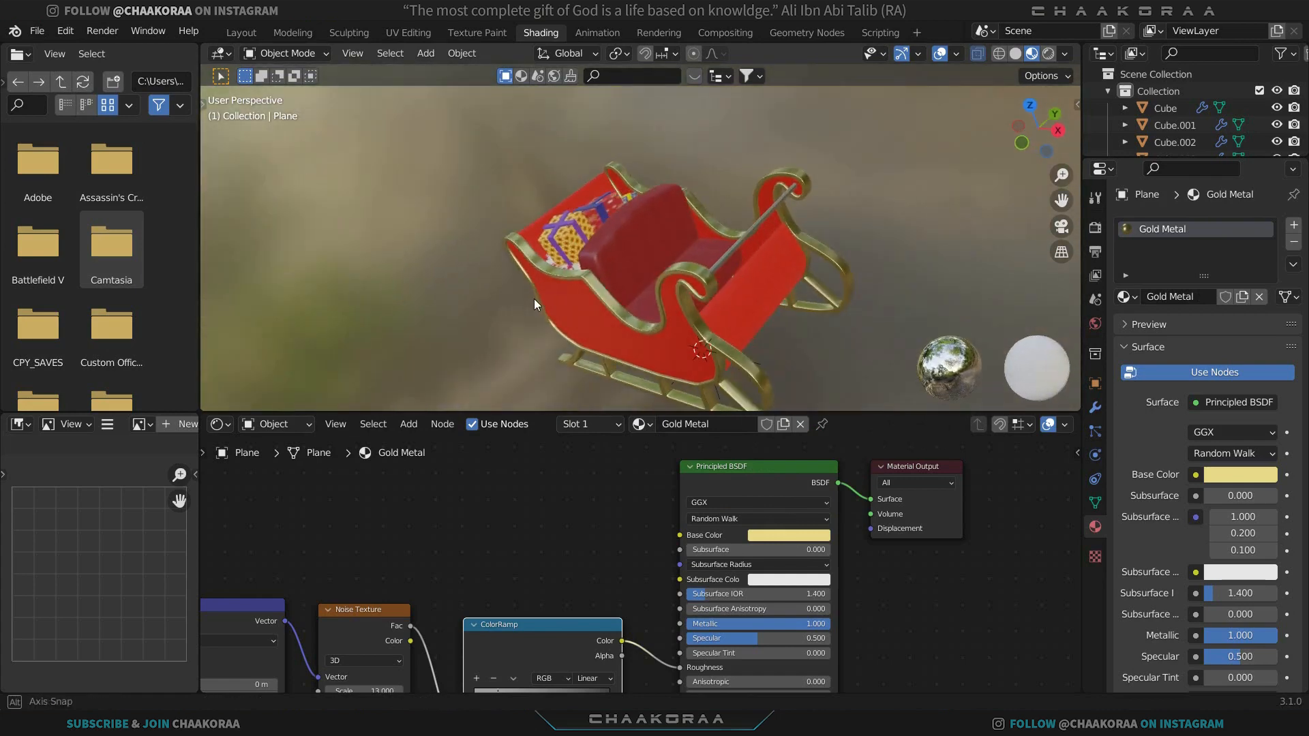
mouse_move(451, 269)
middle_down()
mouse_move(505, 220)
mouse_move(463, 246)
middle_up()
Switch to the Layout workspace and show the sleigh in Material Preview shading.
click(245, 33)
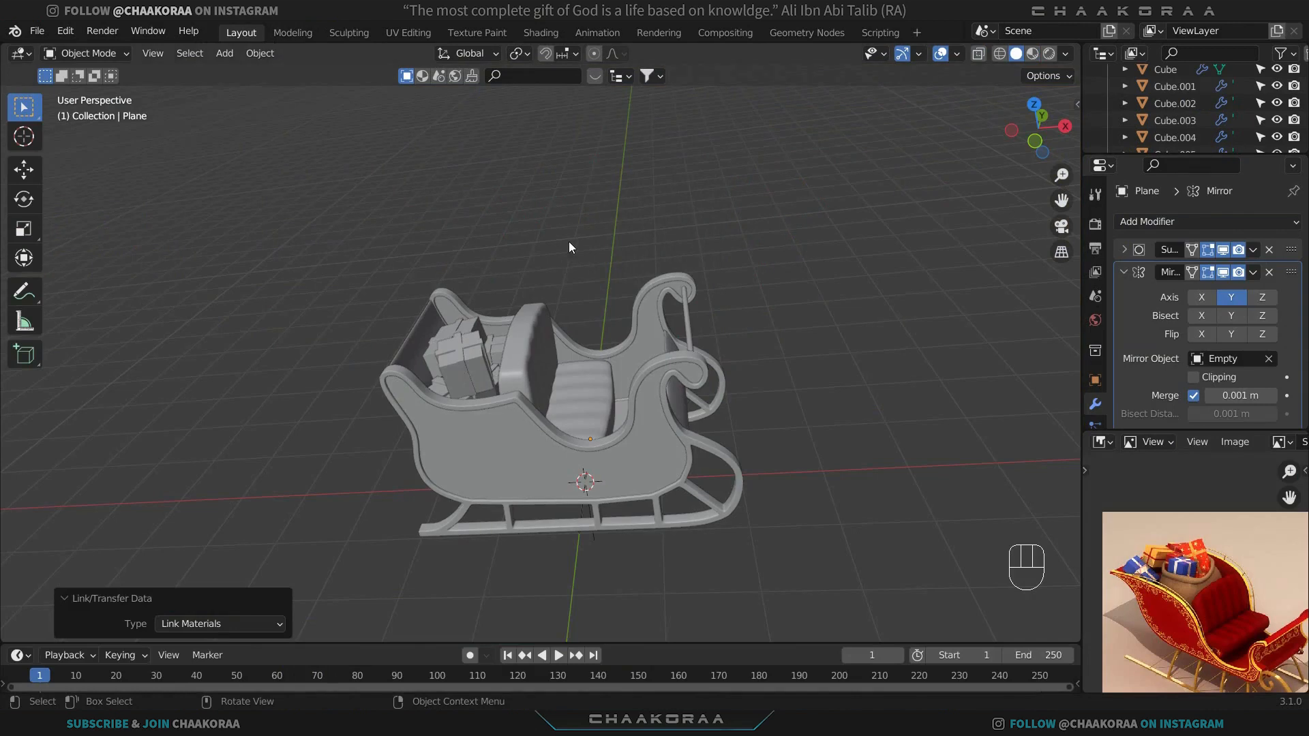
click(1032, 54)
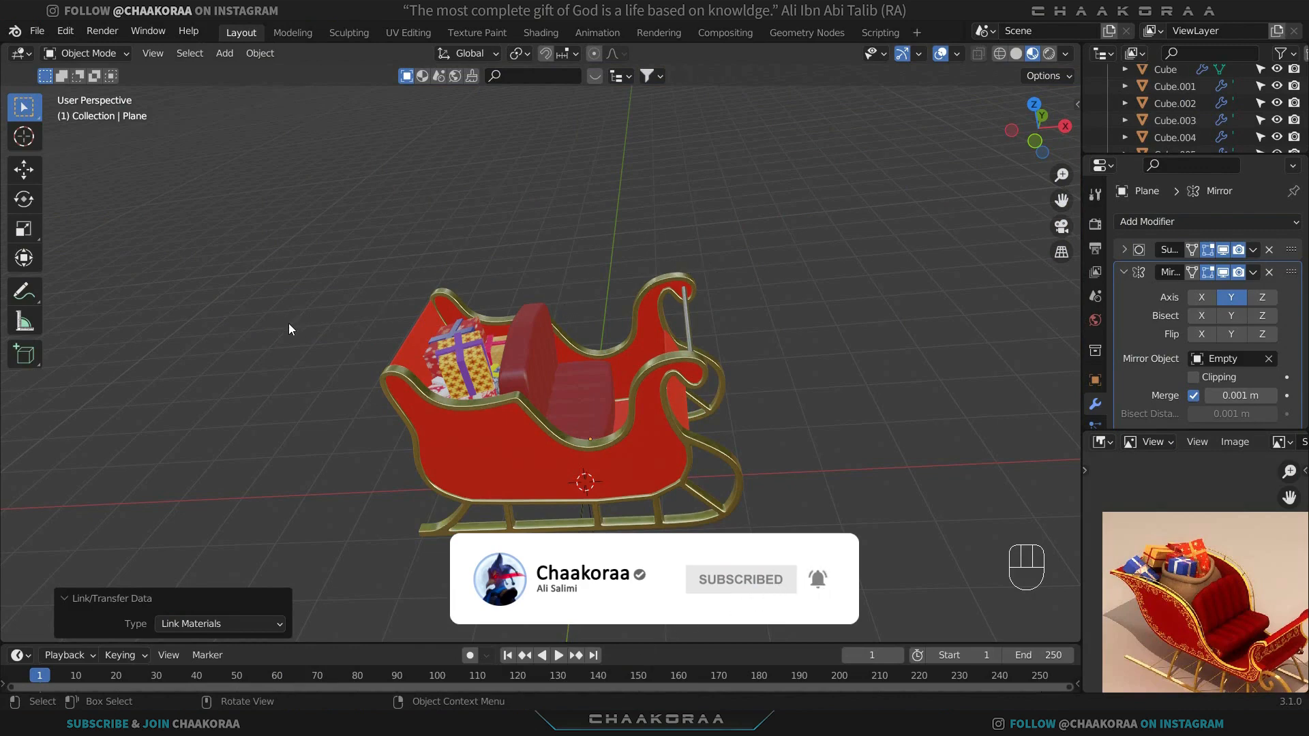
middle_drag(289, 327, 312, 310)
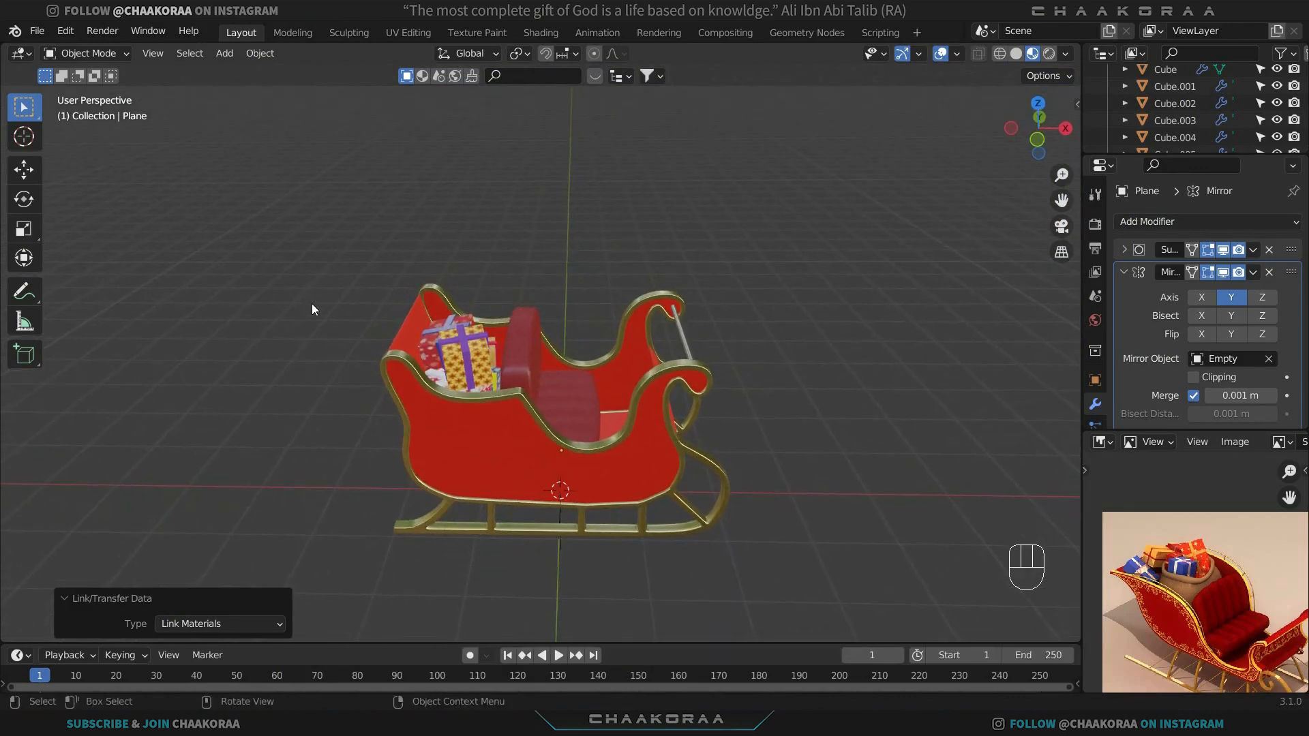